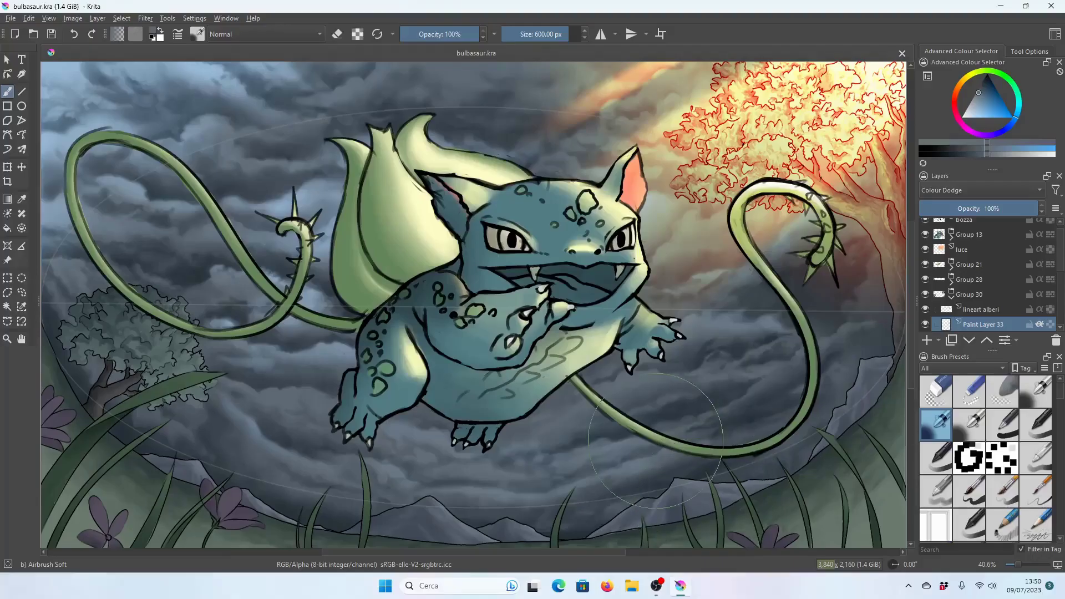
Centre the illustration at 33.3% zoom and collapse Group 30 in the Layers docker.
{"action": "scroll", "coordinate": [501, 352], "scroll_direction": "down", "scroll_amount": 1}
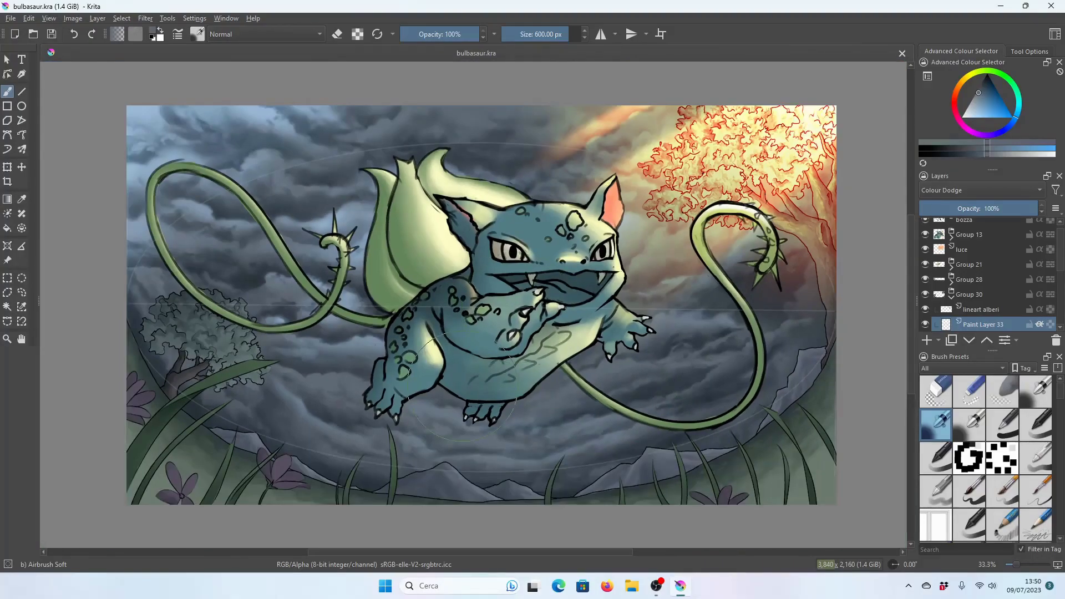
{"action": "left_click_drag", "start_coordinate": [500, 354], "coordinate": [588, 389]}
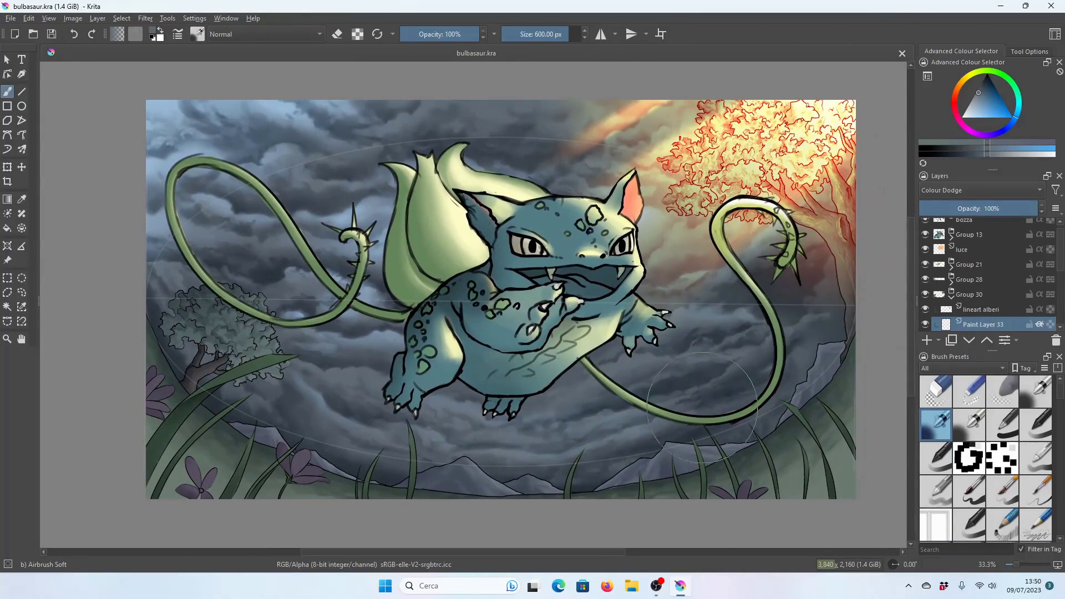
{"action": "scroll", "coordinate": [444, 389], "scroll_direction": "down", "scroll_amount": 2}
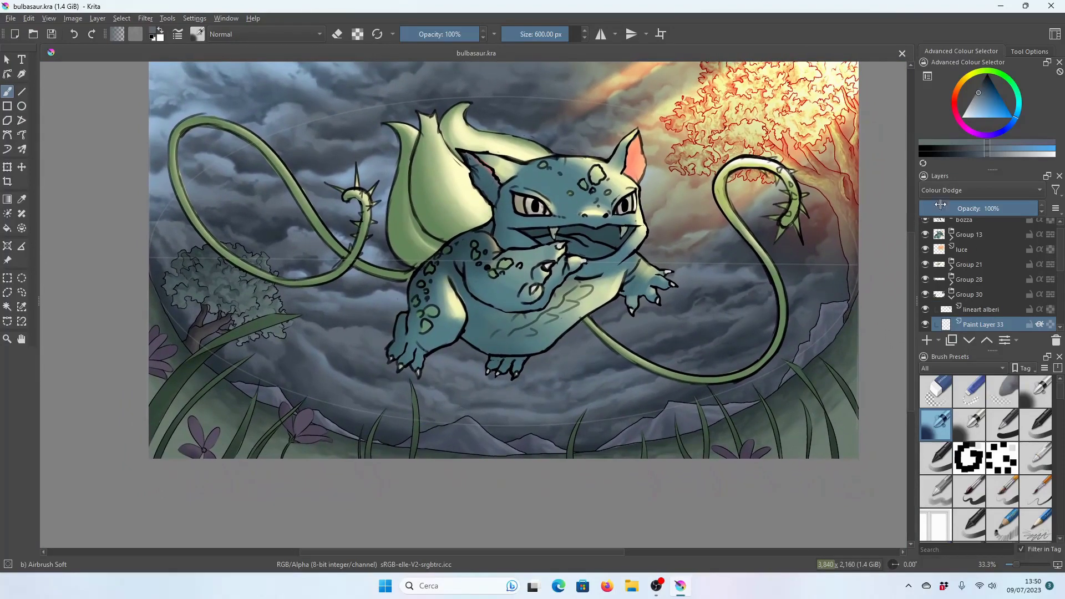
{"action": "left_click", "coordinate": [952, 296]}
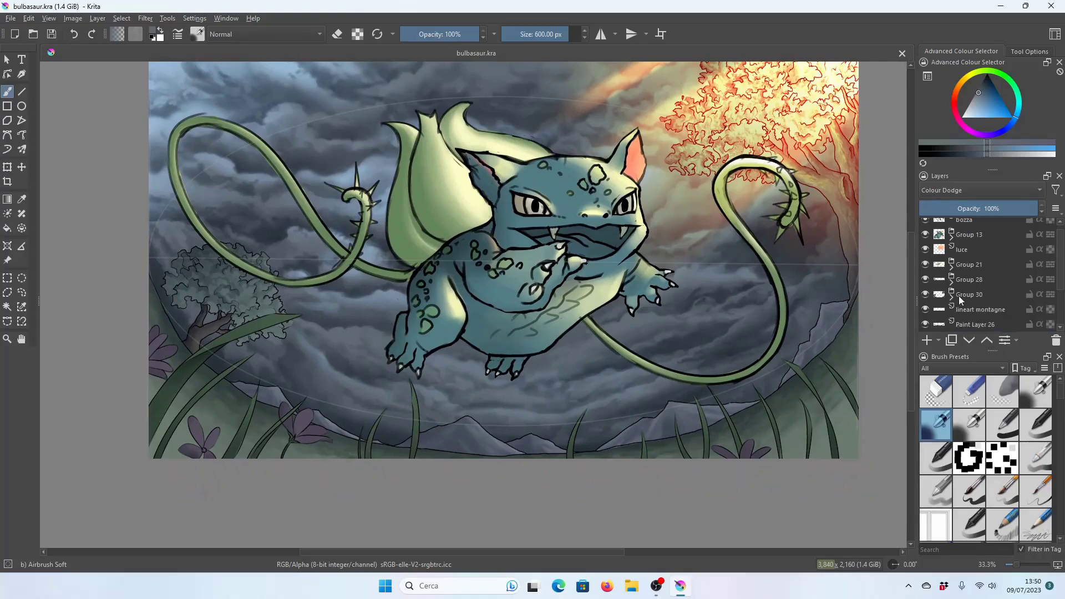
{"action": "scroll", "coordinate": [927, 280], "scroll_direction": "up", "scroll_amount": 1}
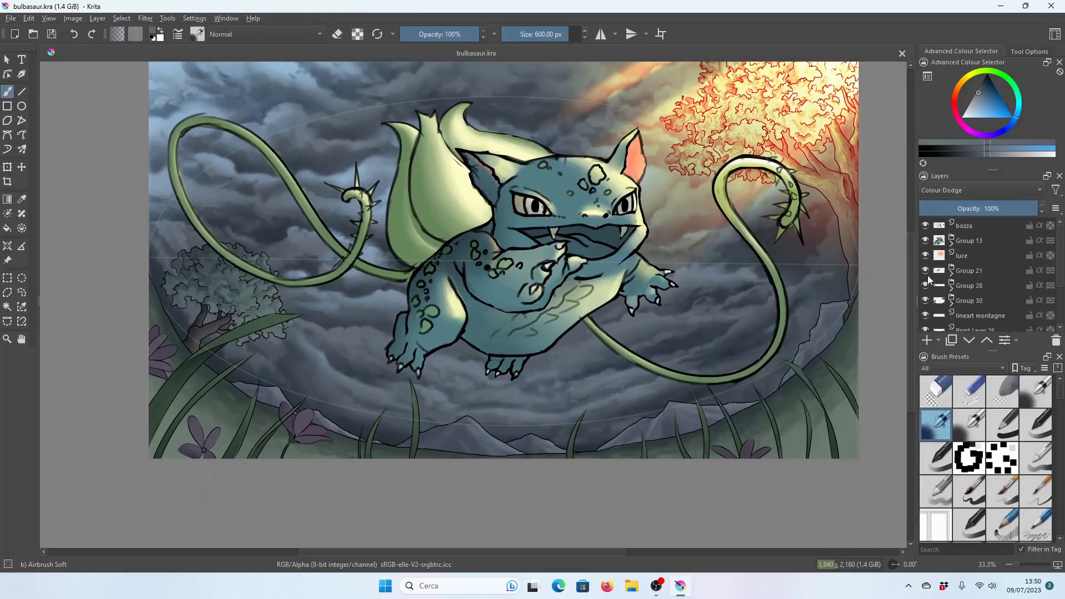
{"action": "scroll", "coordinate": [605, 353], "scroll_direction": "up", "scroll_amount": 1}
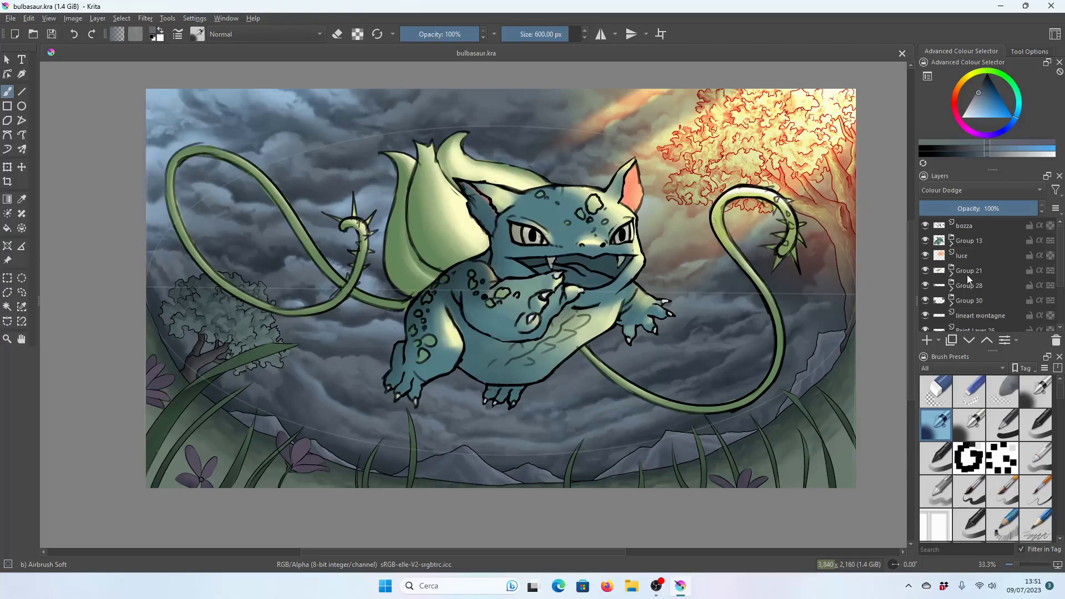
{"action": "mouse_move", "coordinate": [967, 285]}
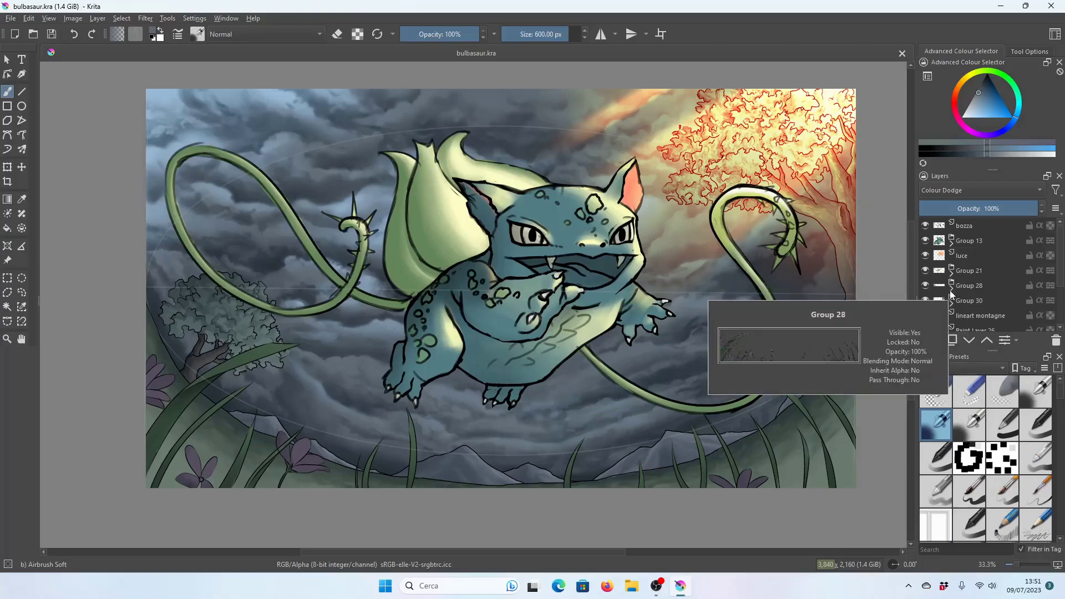
Target the lineart erba layer in Group 28, sample grass green, and enable Preserve Alpha.
{"action": "left_click", "coordinate": [953, 287]}
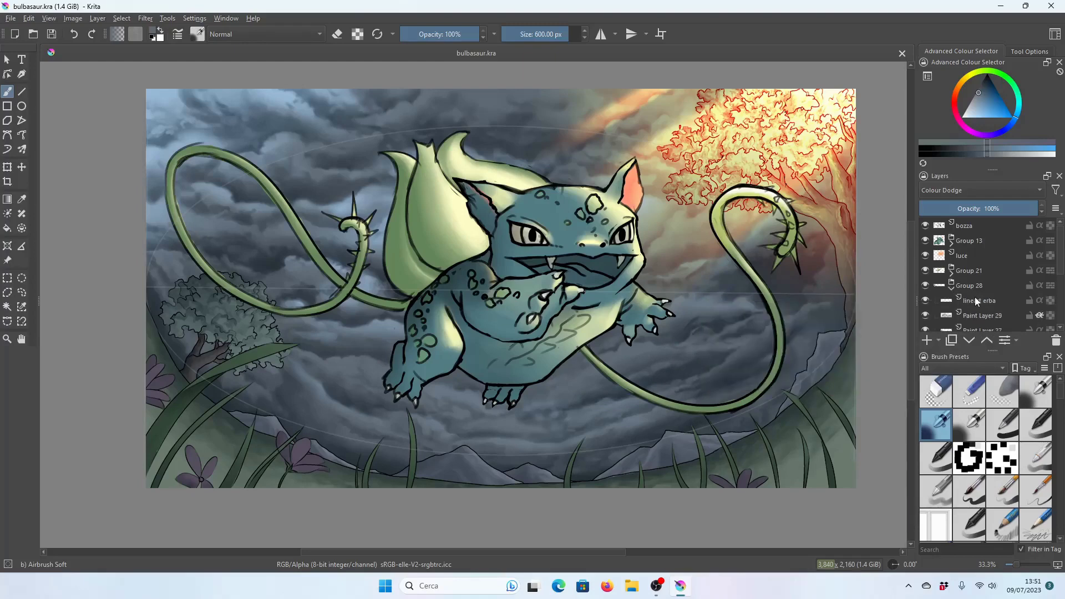
{"action": "left_click", "coordinate": [975, 298]}
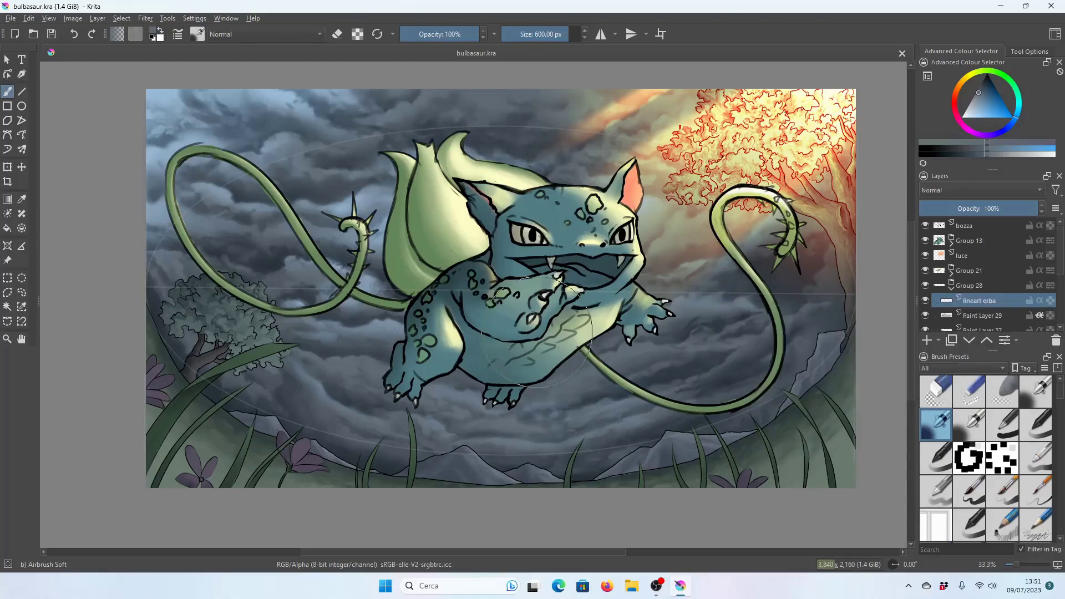
{"action": "scroll", "coordinate": [536, 331], "scroll_direction": "up", "scroll_amount": 1}
{"action": "scroll", "coordinate": [388, 250], "scroll_direction": "up", "scroll_amount": 1}
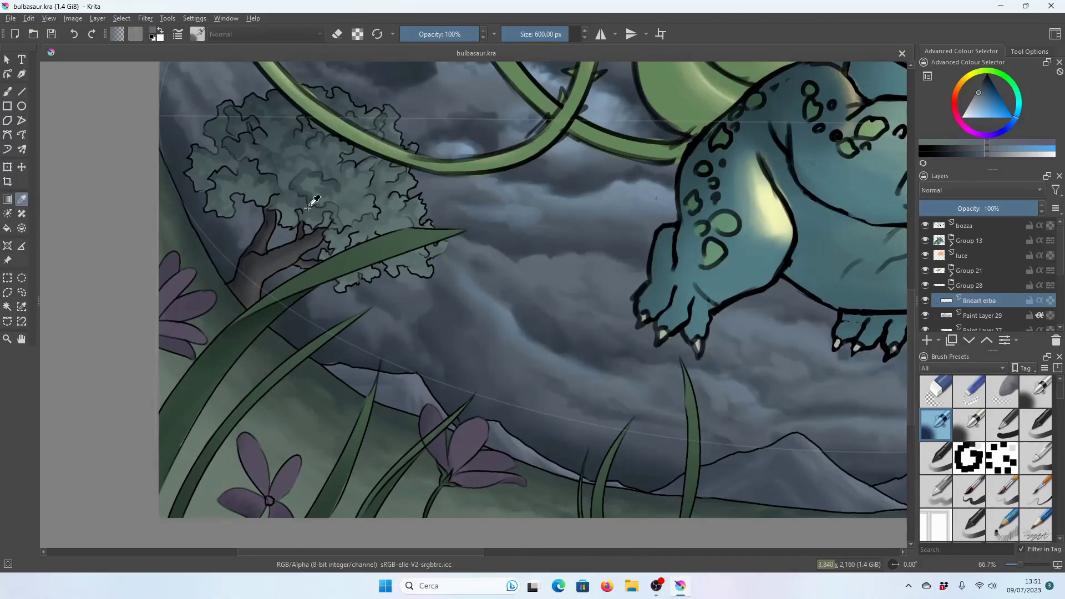
{"action": "scroll", "coordinate": [391, 233], "scroll_direction": "up", "scroll_amount": 3}
{"action": "scroll", "coordinate": [455, 200], "scroll_direction": "up", "scroll_amount": 3}
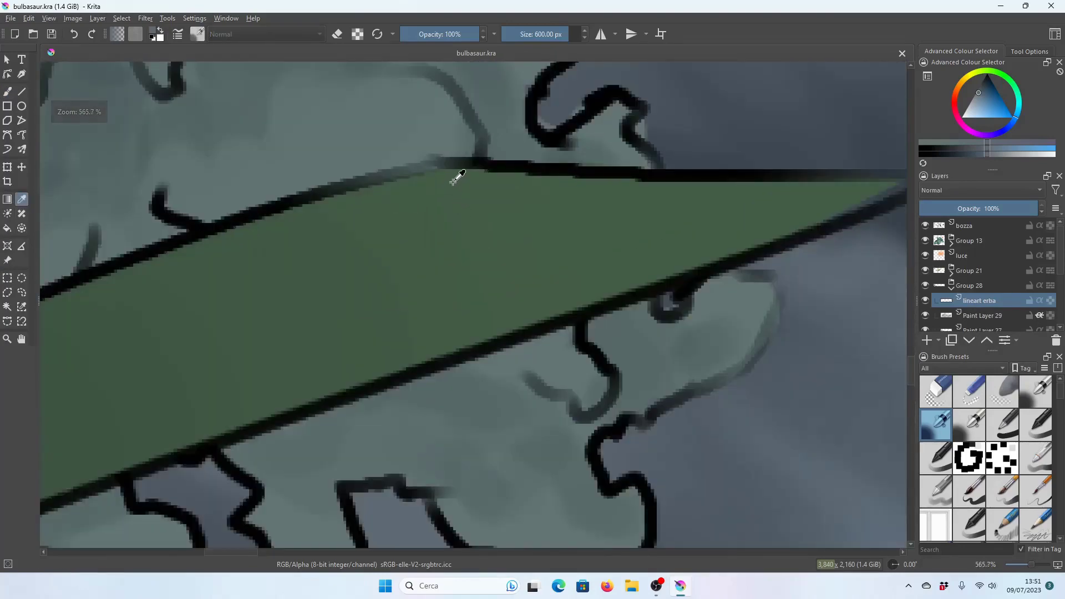
{"action": "left_click", "coordinate": [457, 176]}
{"action": "scroll", "coordinate": [456, 177], "scroll_direction": "down", "scroll_amount": 6}
{"action": "left_click", "coordinate": [7, 91]}
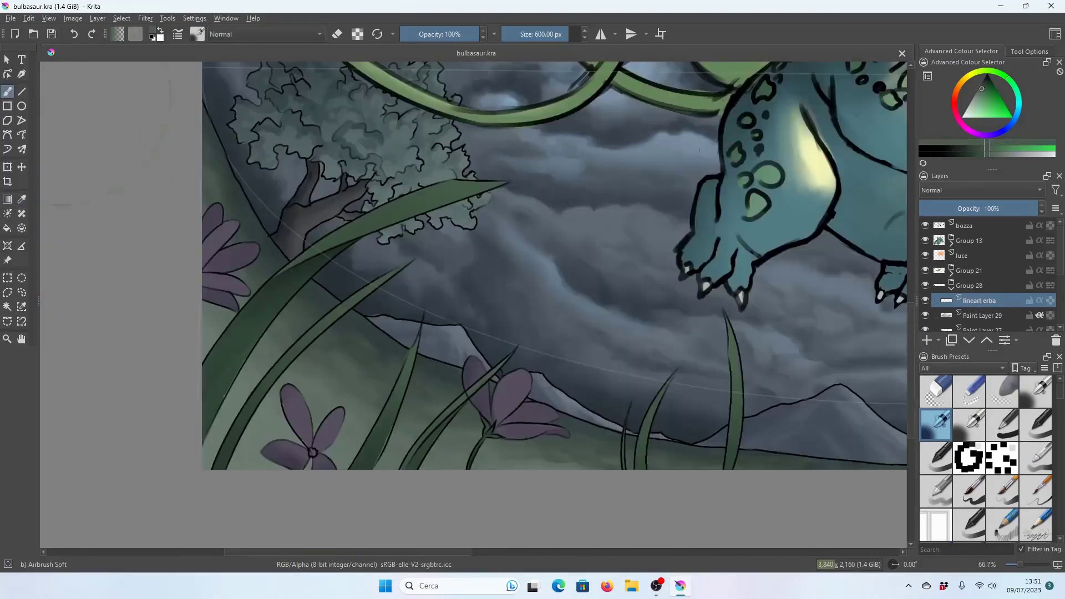
{"action": "left_click", "coordinate": [357, 33]}
{"action": "scroll", "coordinate": [259, 299], "scroll_direction": "down", "scroll_amount": 3}
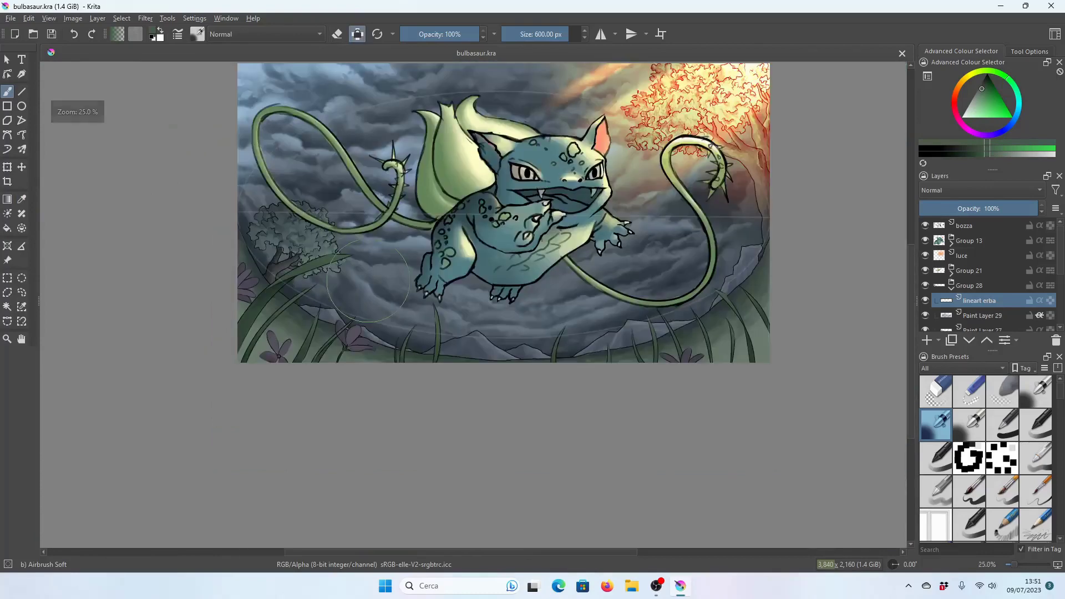
Airbrush green over the lower-left and lower-right grass and flower linework.
{"action": "left_click_drag", "start_coordinate": [192, 304], "coordinate": [549, 286]}
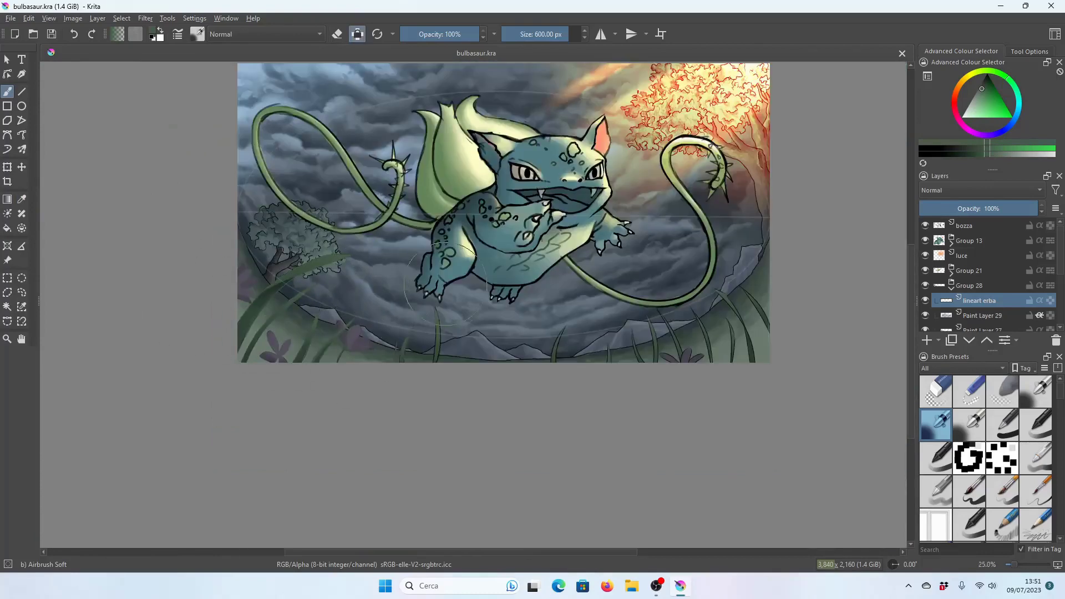
{"action": "left_click_drag", "start_coordinate": [549, 286], "coordinate": [650, 418]}
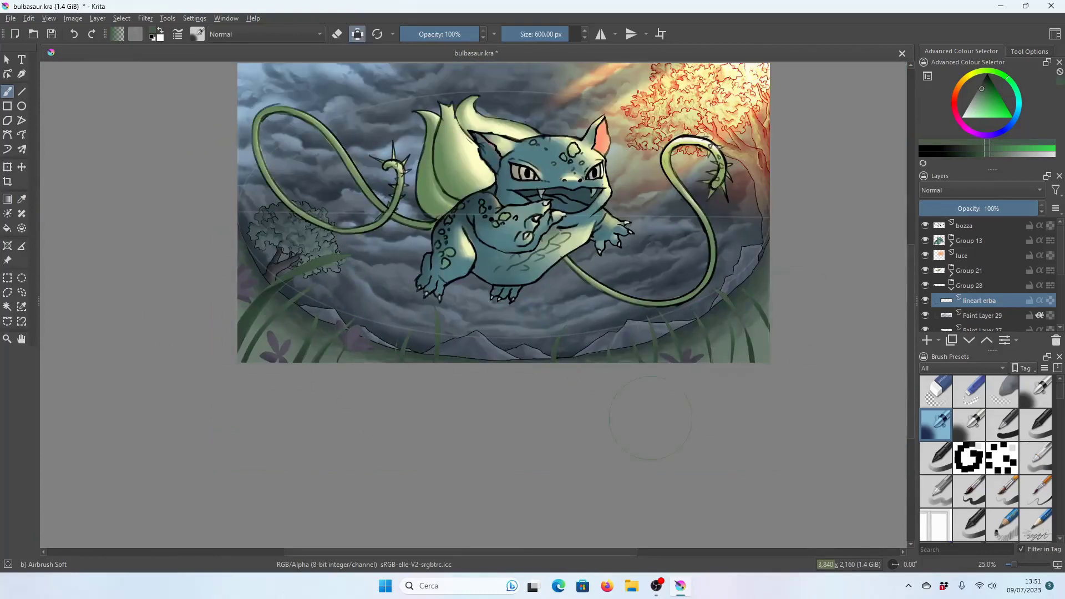
{"action": "scroll", "coordinate": [100, 350], "scroll_direction": "up", "scroll_amount": 3}
{"action": "scroll", "coordinate": [66, 310], "scroll_direction": "up", "scroll_amount": 1}
{"action": "scroll", "coordinate": [44, 266], "scroll_direction": "up", "scroll_amount": 1}
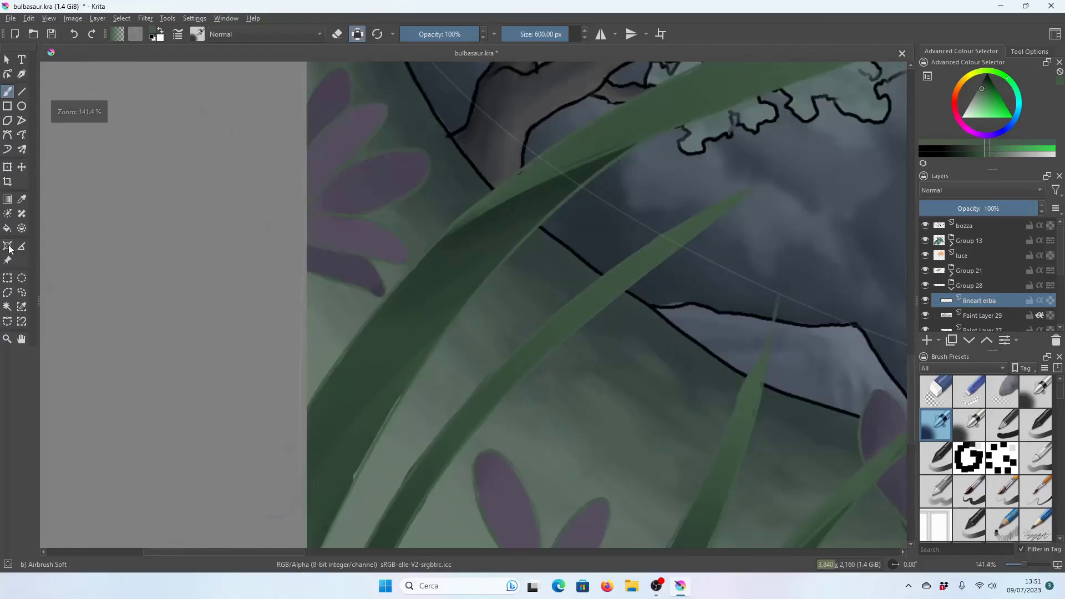
Resample darker grass greens from the canvas and keep airbrushing the blades up close.
{"action": "left_click", "coordinate": [22, 198]}
{"action": "scroll", "coordinate": [362, 289], "scroll_direction": "up", "scroll_amount": 1}
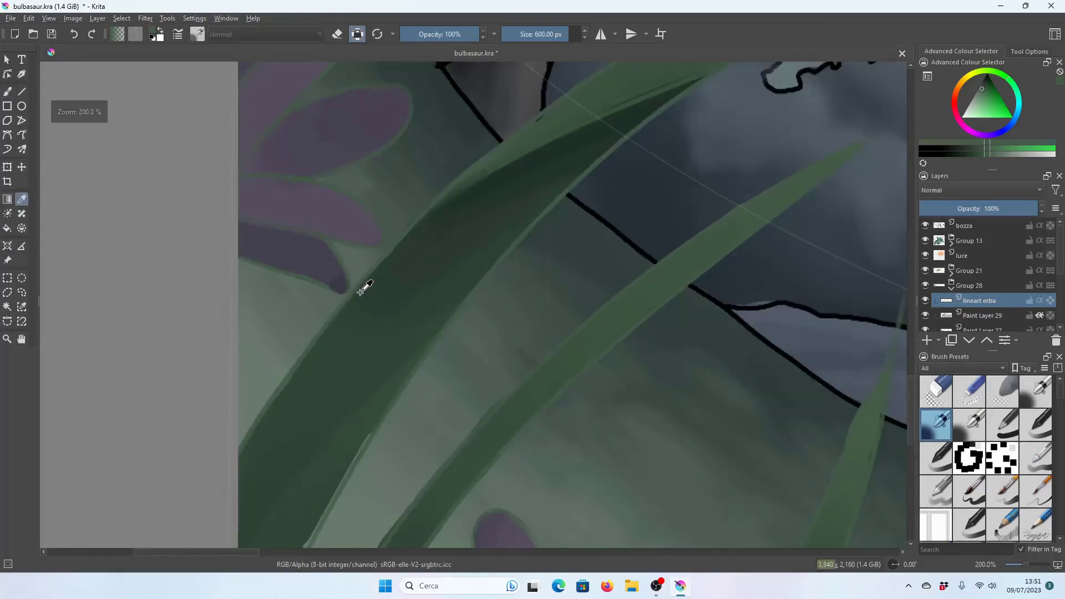
{"action": "left_click", "coordinate": [362, 290]}
{"action": "left_click", "coordinate": [7, 92]}
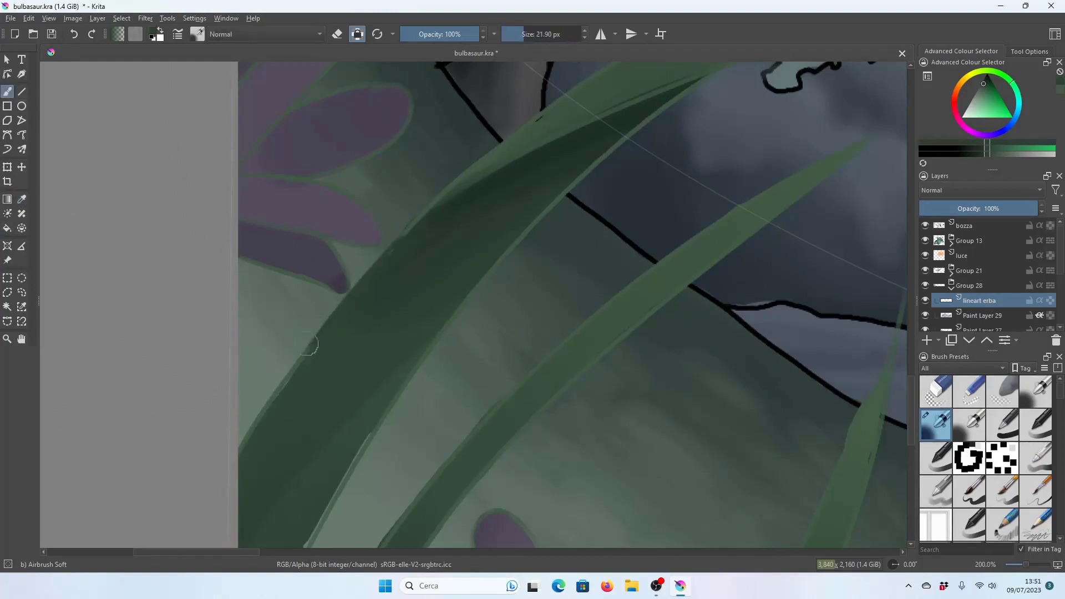
{"action": "left_click", "coordinate": [22, 198]}
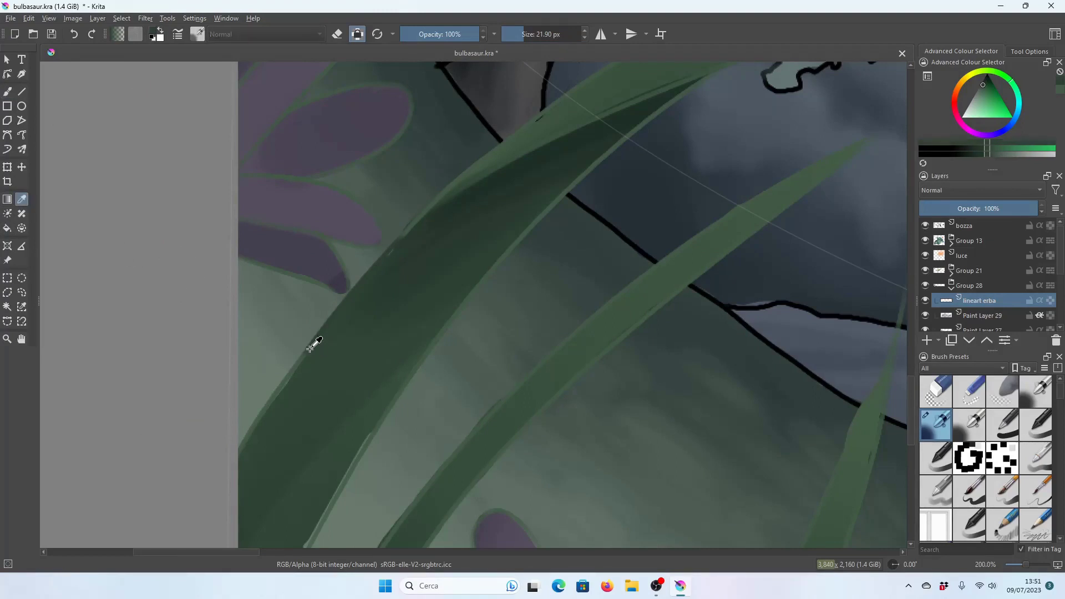
{"action": "left_click", "coordinate": [8, 92]}
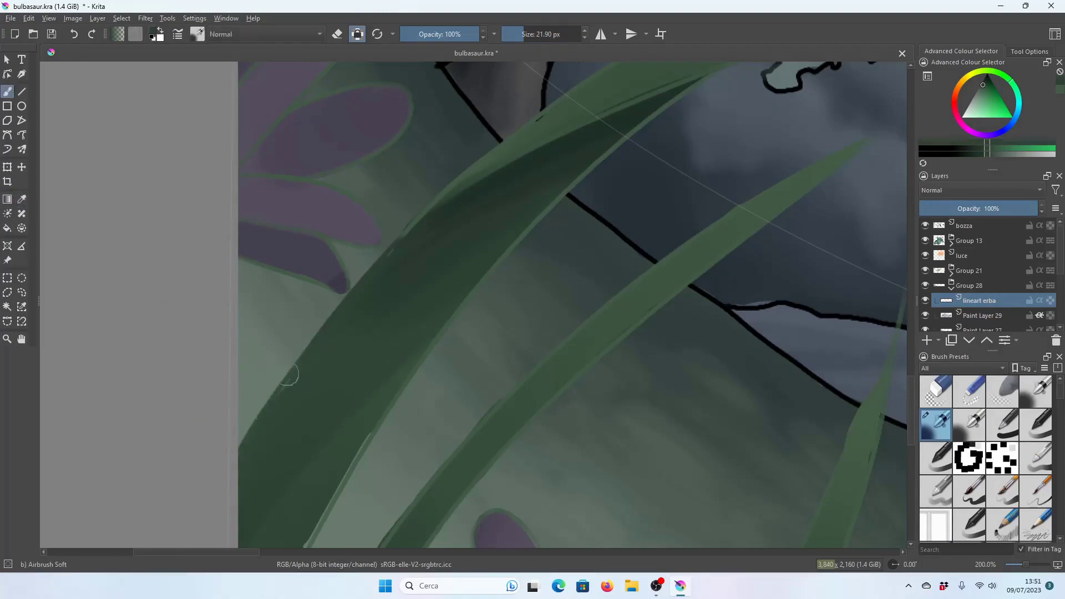
{"action": "key", "text": "ctrl+plus"}
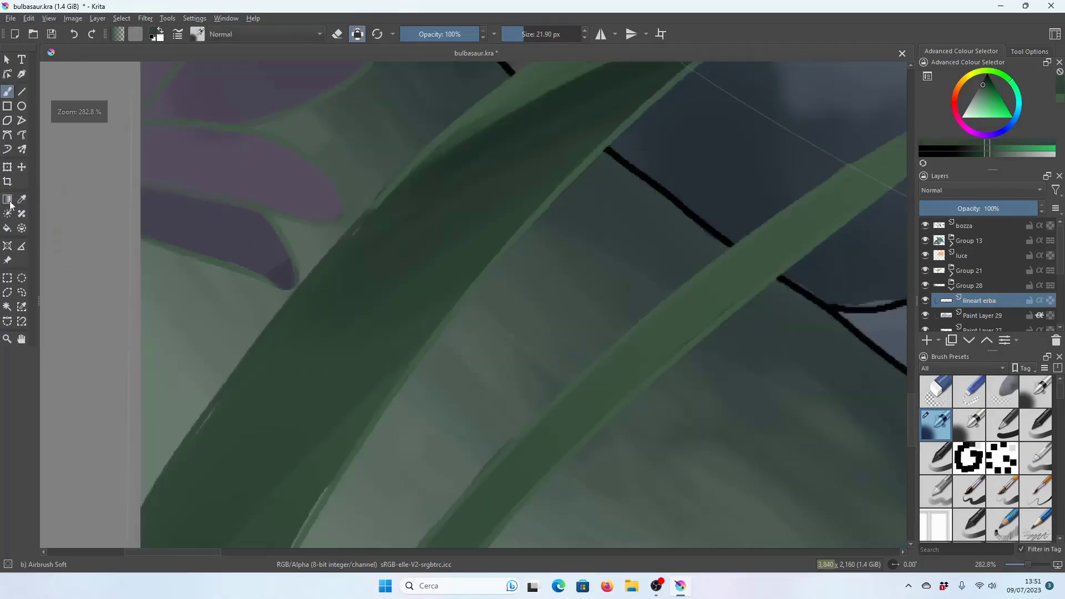
{"action": "left_click", "coordinate": [22, 198]}
{"action": "left_click", "coordinate": [5, 92]}
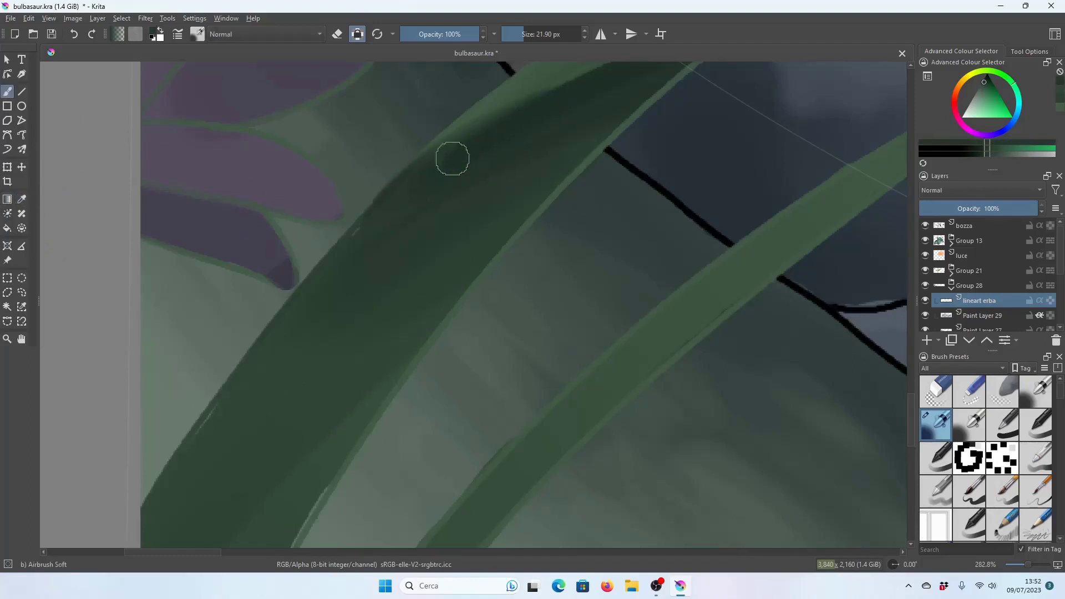
Sample more grass greens to finish tinting the blades, then fit the view and save bulbasaur.kra.
{"action": "key", "text": "minus"}
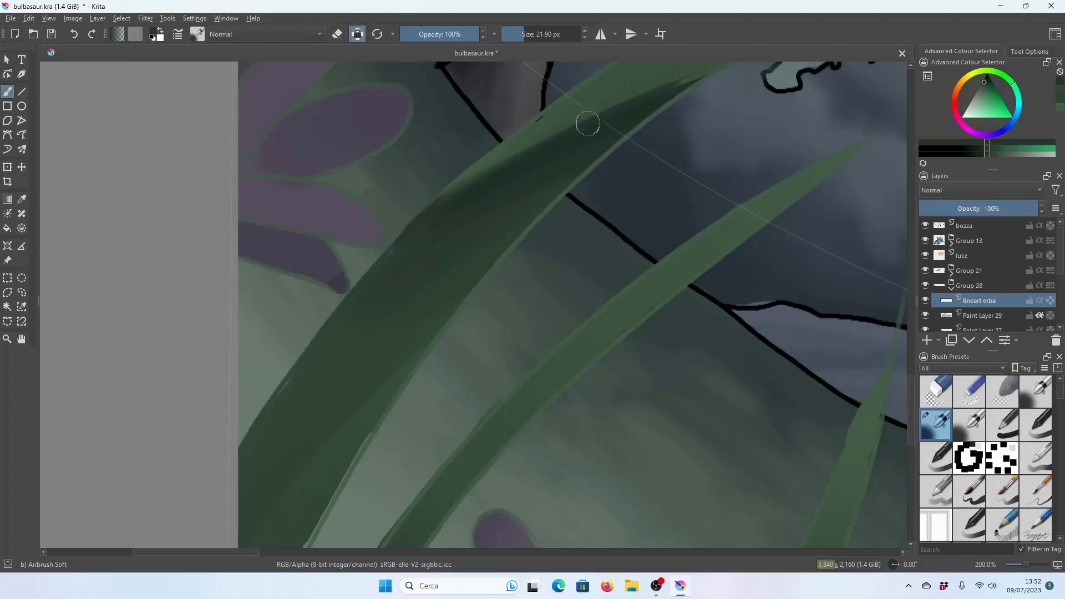
{"action": "key", "text": "minus"}
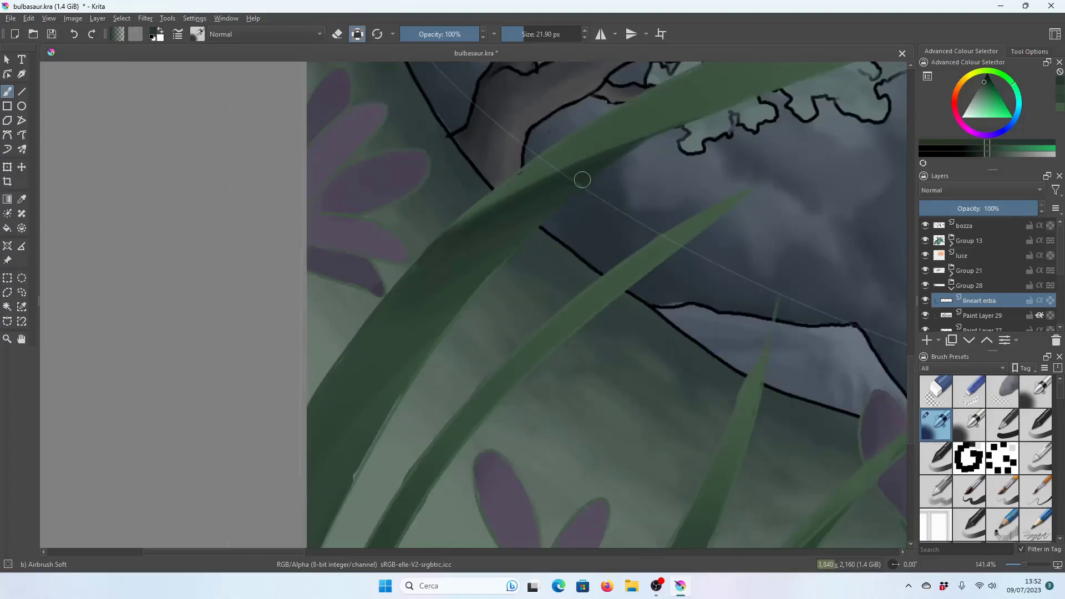
{"action": "left_click", "coordinate": [22, 199]}
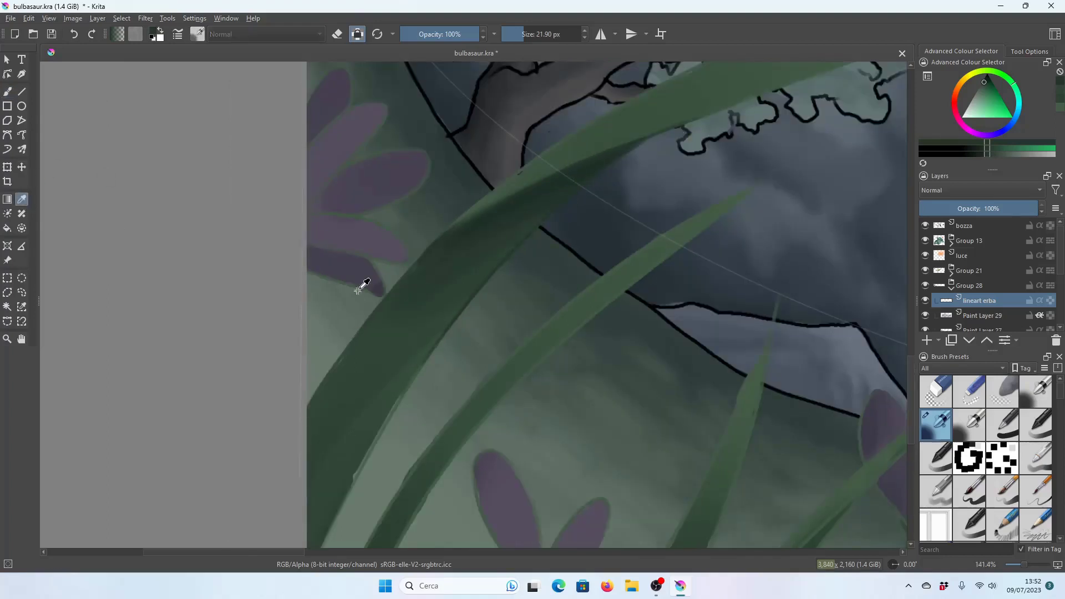
{"action": "left_click", "coordinate": [482, 268]}
{"action": "key", "text": "b"}
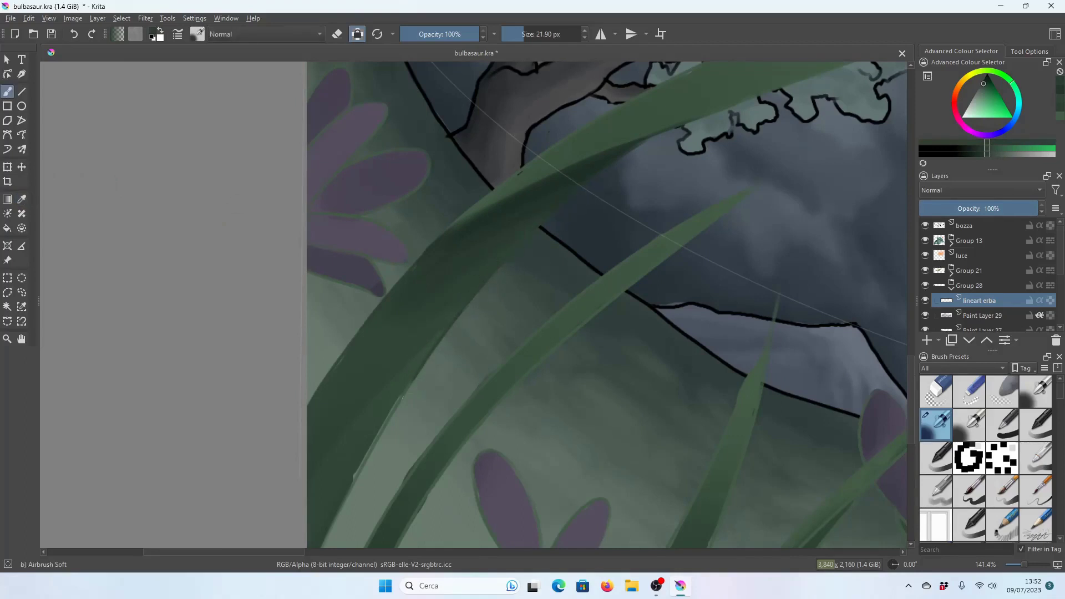
{"action": "left_click", "coordinate": [406, 371], "text": "ctrl"}
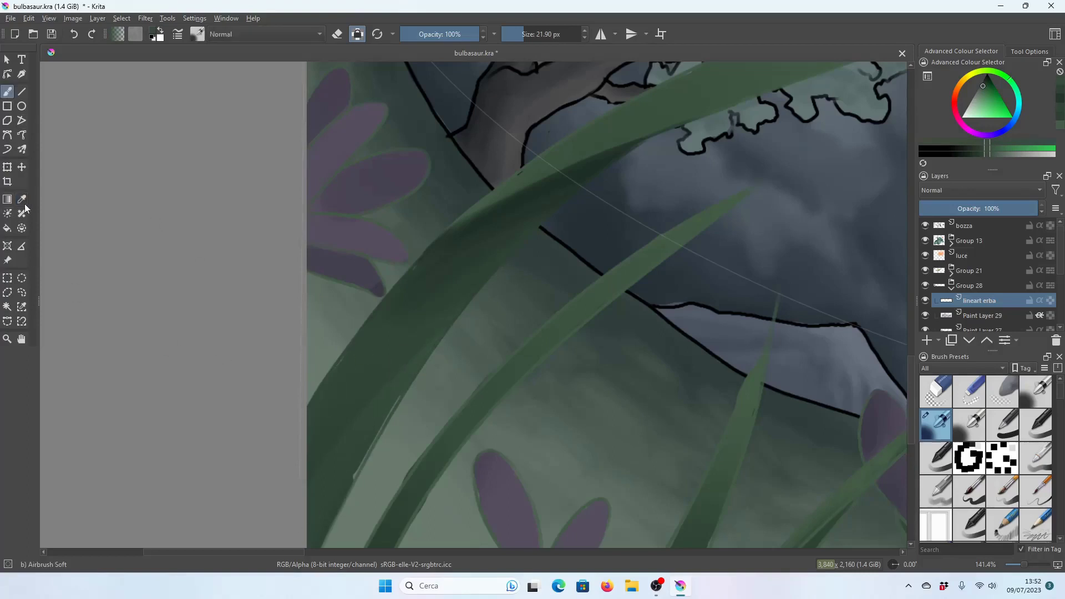
{"action": "key", "text": "1"}
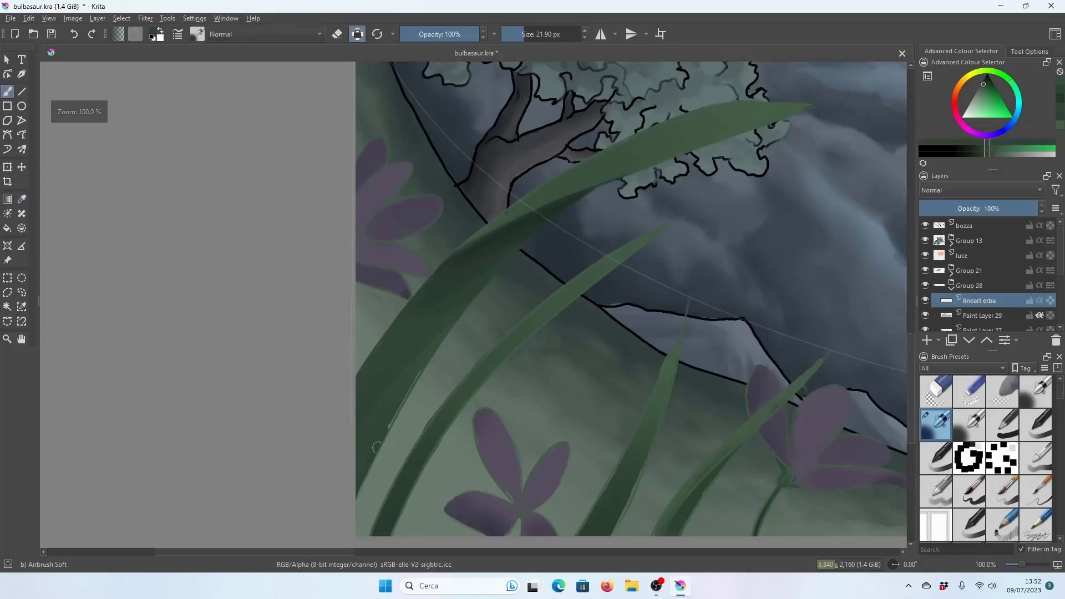
{"action": "key", "text": "2"}
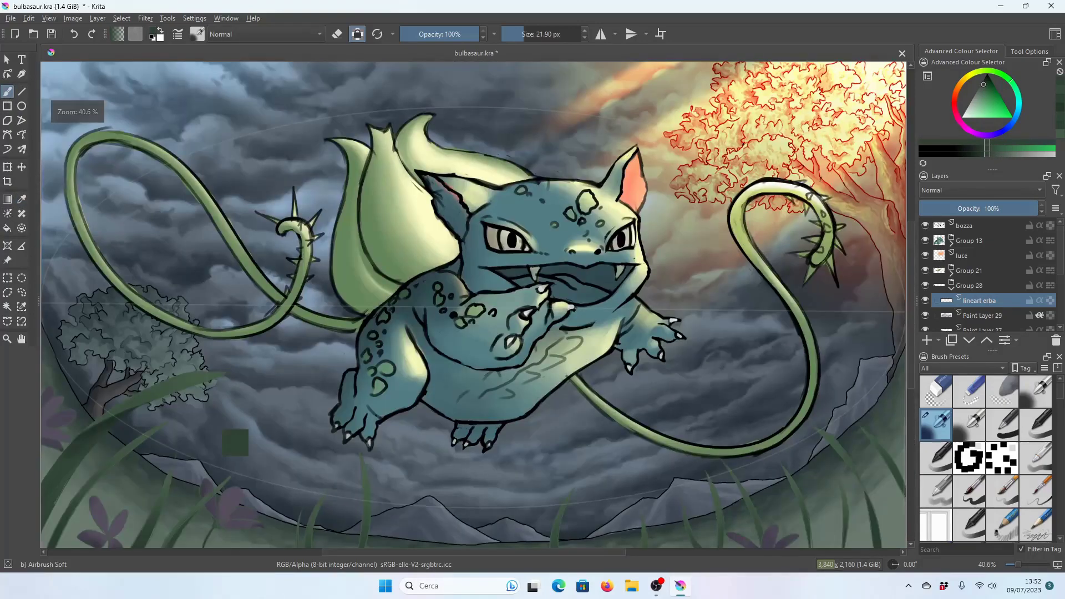
{"action": "key", "text": "ctrl+s"}
Sample a canvas colour and airbrush a soft shade over the lower-left grass at 100% zoom.
{"action": "scroll", "coordinate": [450, 262], "scroll_direction": "down", "scroll_amount": 2}
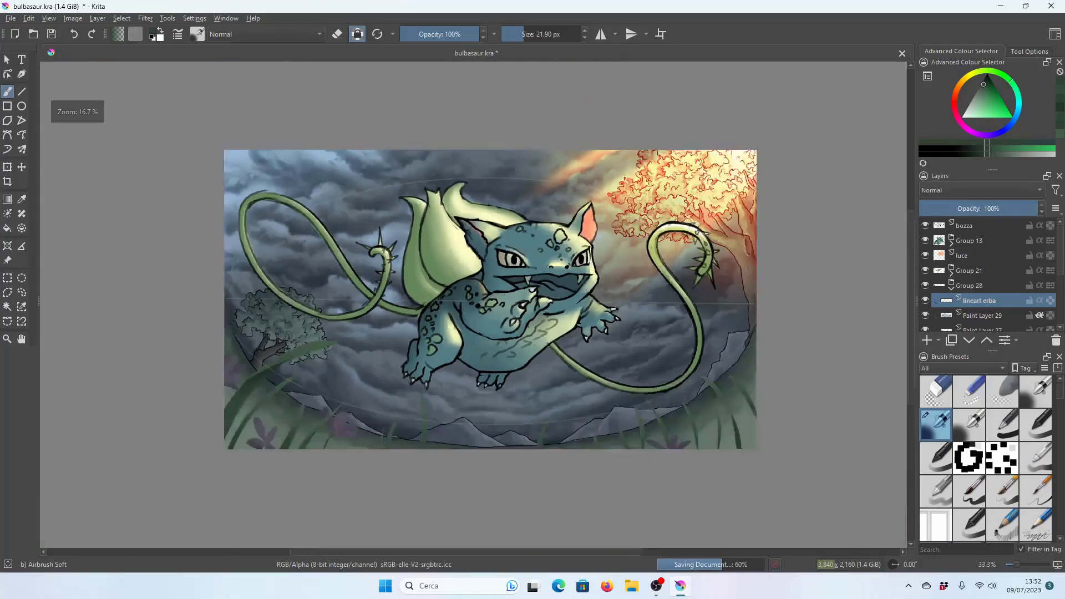
{"action": "scroll", "coordinate": [450, 261], "scroll_direction": "up", "scroll_amount": 1}
{"action": "scroll", "coordinate": [450, 261], "scroll_direction": "up", "scroll_amount": 1}
{"action": "scroll", "coordinate": [450, 261], "scroll_direction": "up", "scroll_amount": 1}
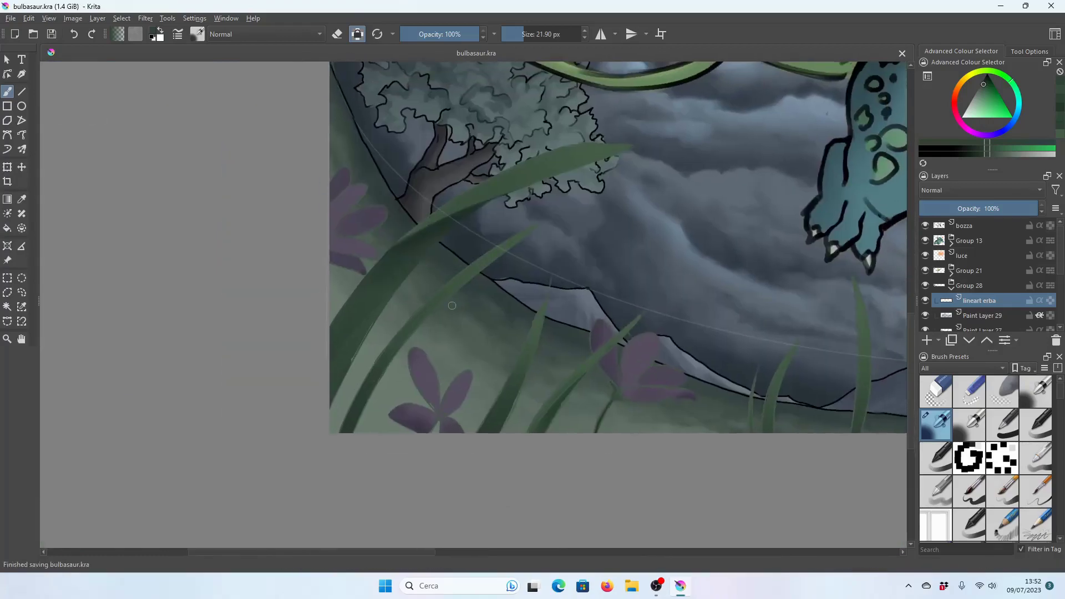
{"action": "scroll", "coordinate": [391, 391], "scroll_direction": "up", "scroll_amount": 1}
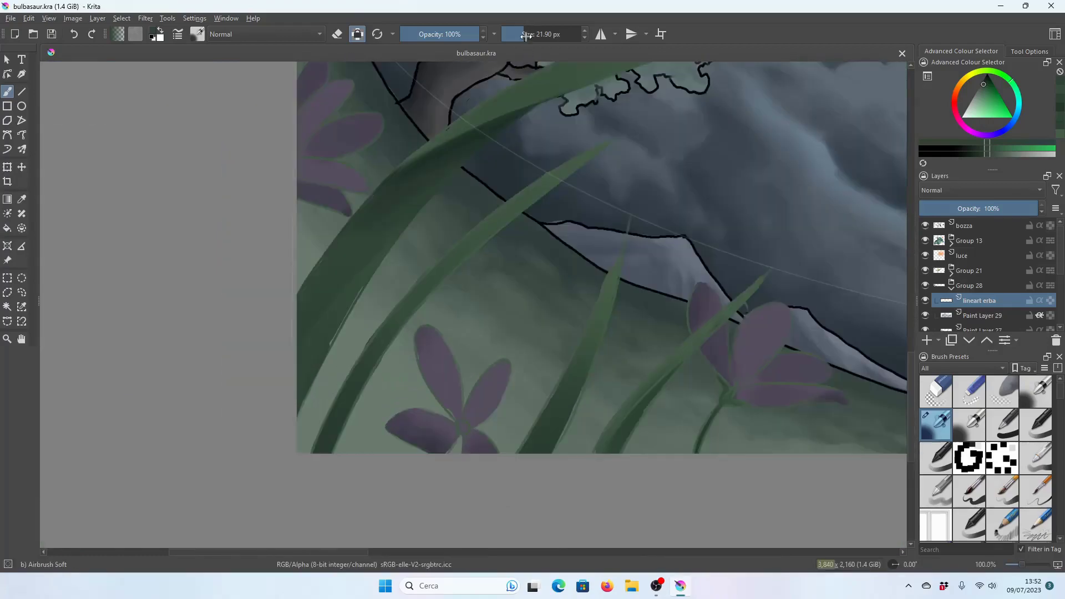
{"action": "key", "text": "bracketright"}
{"action": "key", "text": "bracketright"}
{"action": "key", "text": "bracketright"}
{"action": "left_click", "coordinate": [21, 199]}
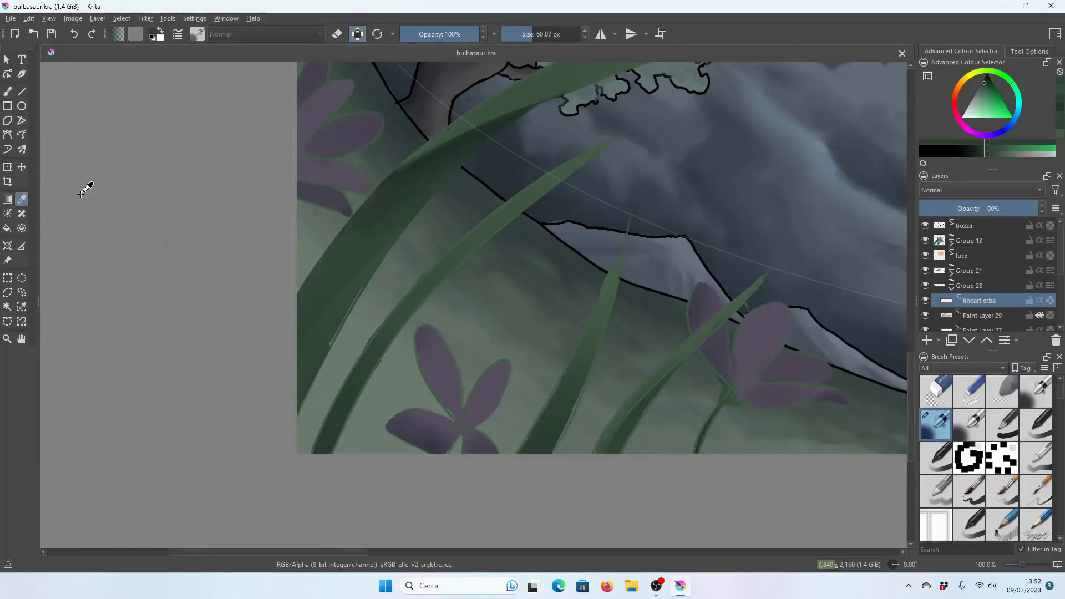
{"action": "left_click", "coordinate": [7, 92]}
{"action": "left_click_drag", "start_coordinate": [340, 422], "coordinate": [327, 438]}
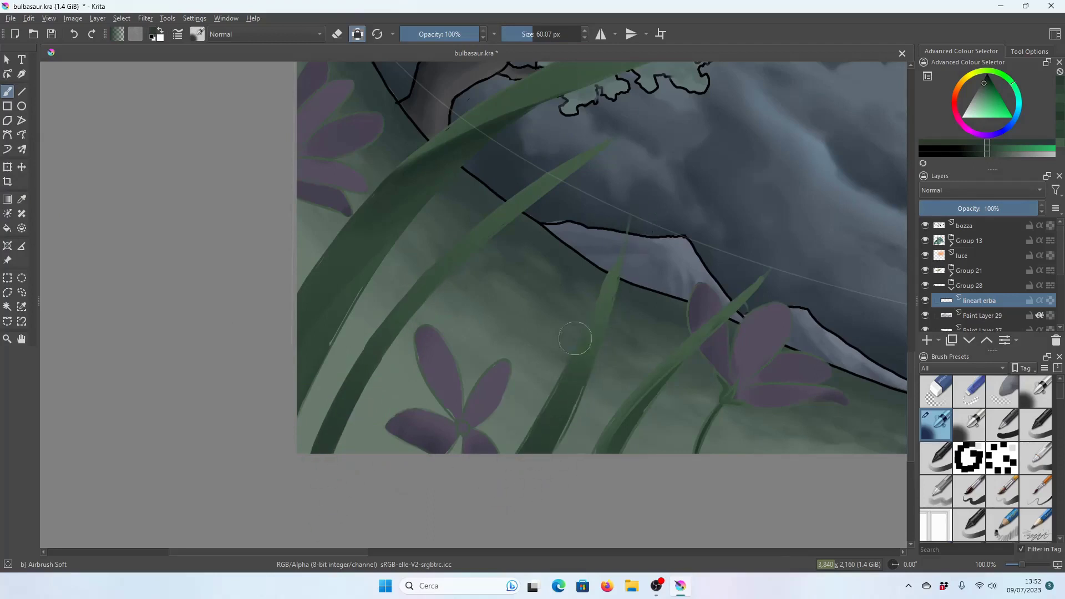
Sample purples from the lower flower petal and airbrush a darker edge onto it.
{"action": "scroll", "coordinate": [612, 292], "scroll_direction": "down", "scroll_amount": 1}
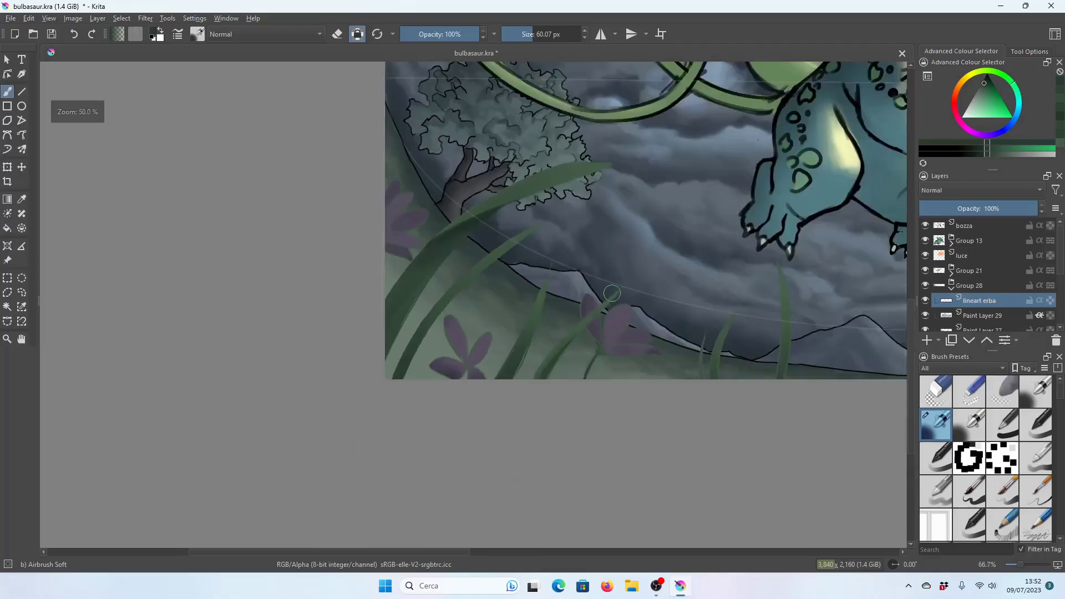
{"action": "scroll", "coordinate": [554, 333], "scroll_direction": "up", "scroll_amount": 2}
{"action": "scroll", "coordinate": [469, 373], "scroll_direction": "up", "scroll_amount": 1}
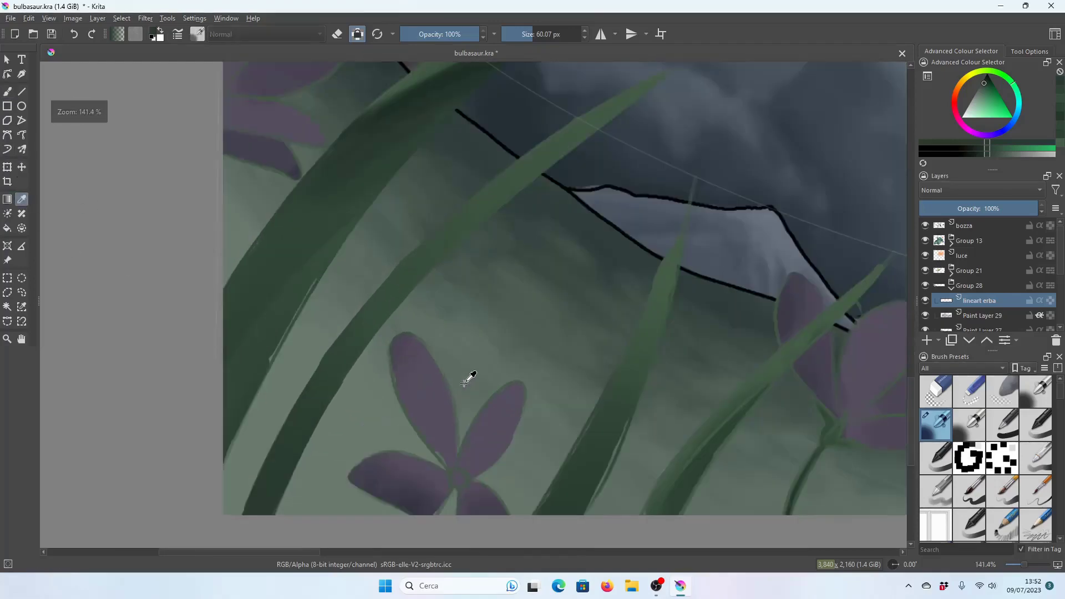
{"action": "left_click", "coordinate": [434, 388]}
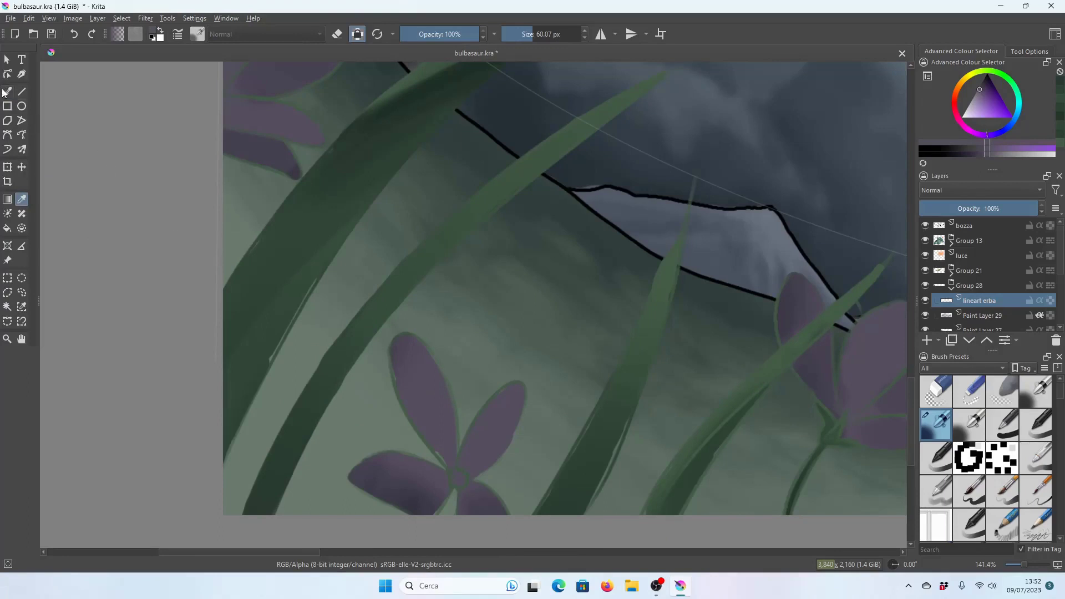
{"action": "left_click", "coordinate": [5, 92]}
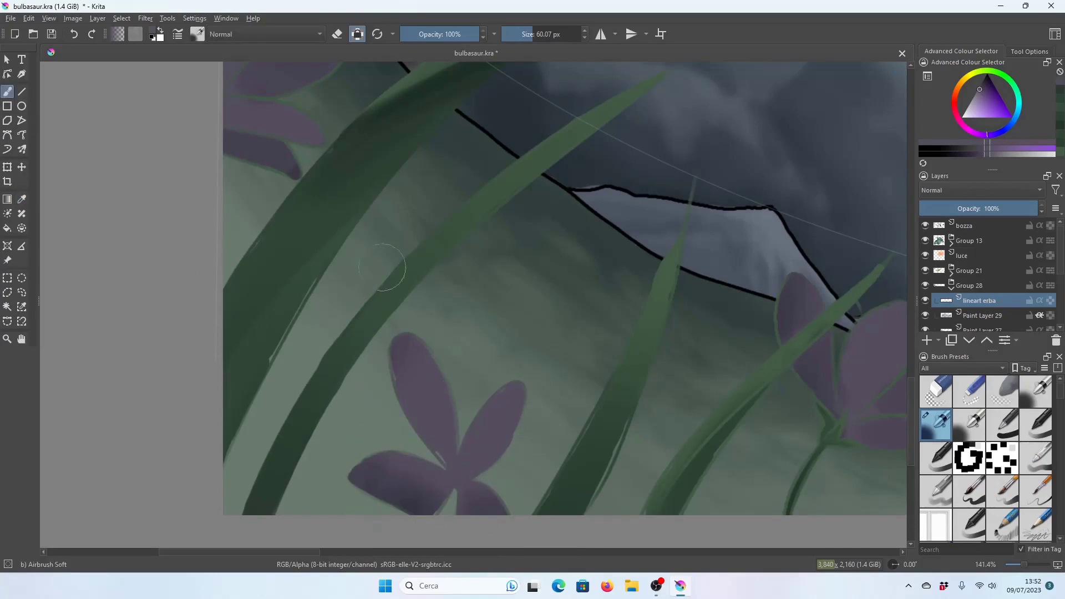
{"action": "left_click", "coordinate": [419, 502], "text": "ctrl"}
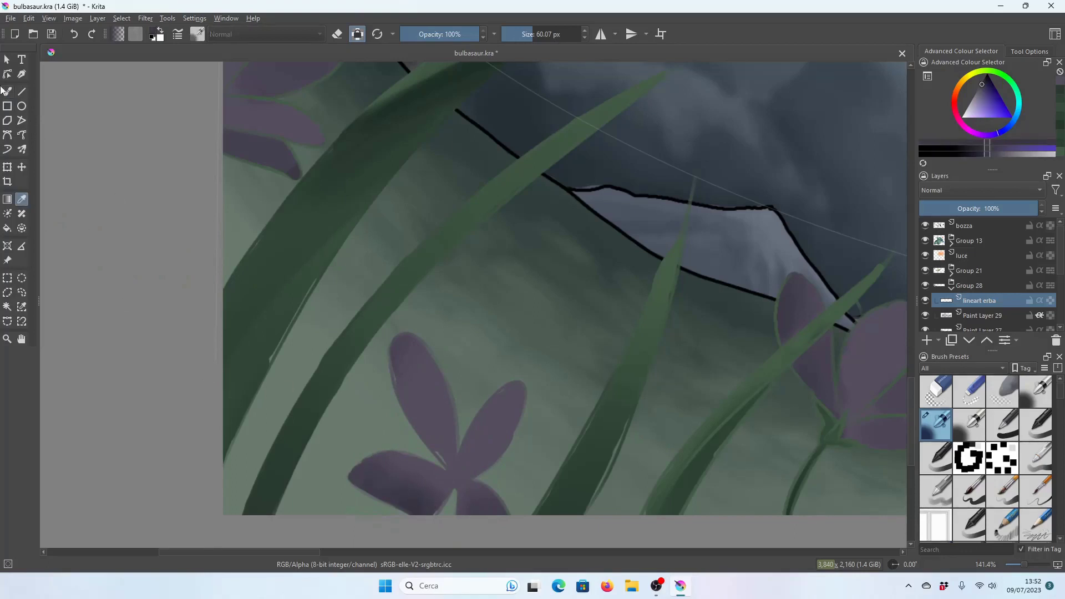
{"action": "left_click_drag", "start_coordinate": [413, 508], "coordinate": [396, 519]}
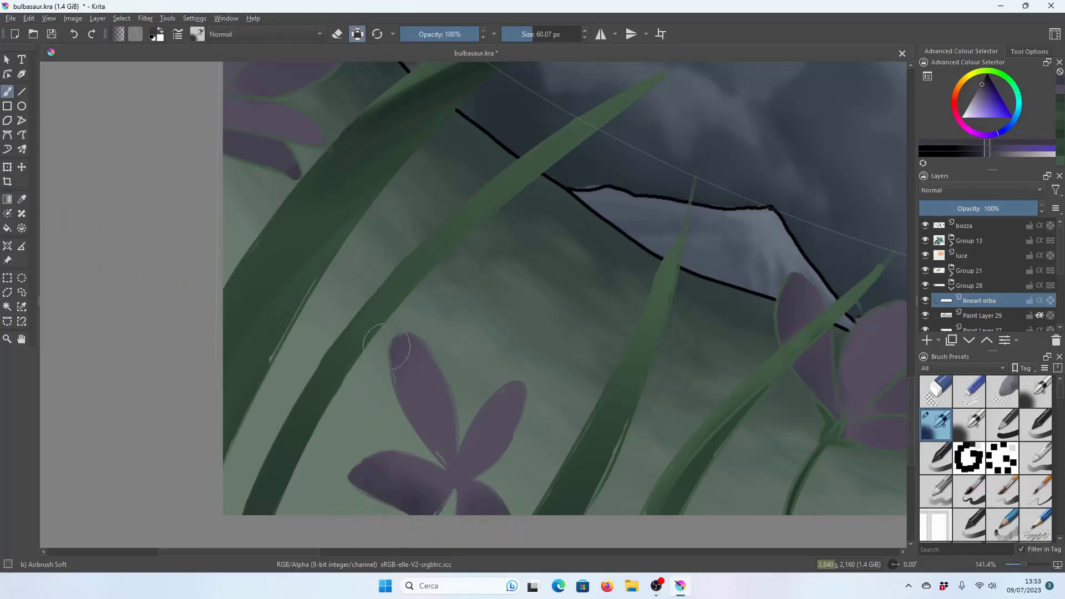
{"action": "scroll", "coordinate": [596, 267], "scroll_direction": "down", "scroll_amount": 3}
{"action": "scroll", "coordinate": [607, 265], "scroll_direction": "down", "scroll_amount": 2}
{"action": "scroll", "coordinate": [606, 265], "scroll_direction": "down", "scroll_amount": 2}
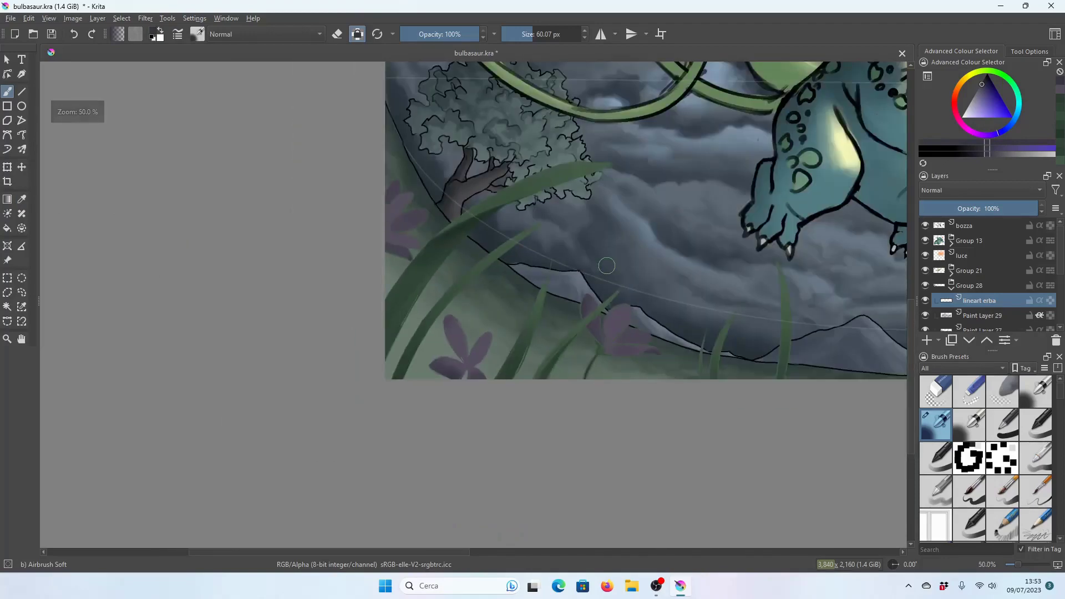
Save, then airbrush soft green shading onto a foreground grass blade and its base.
{"action": "key", "text": "ctrl+s"}
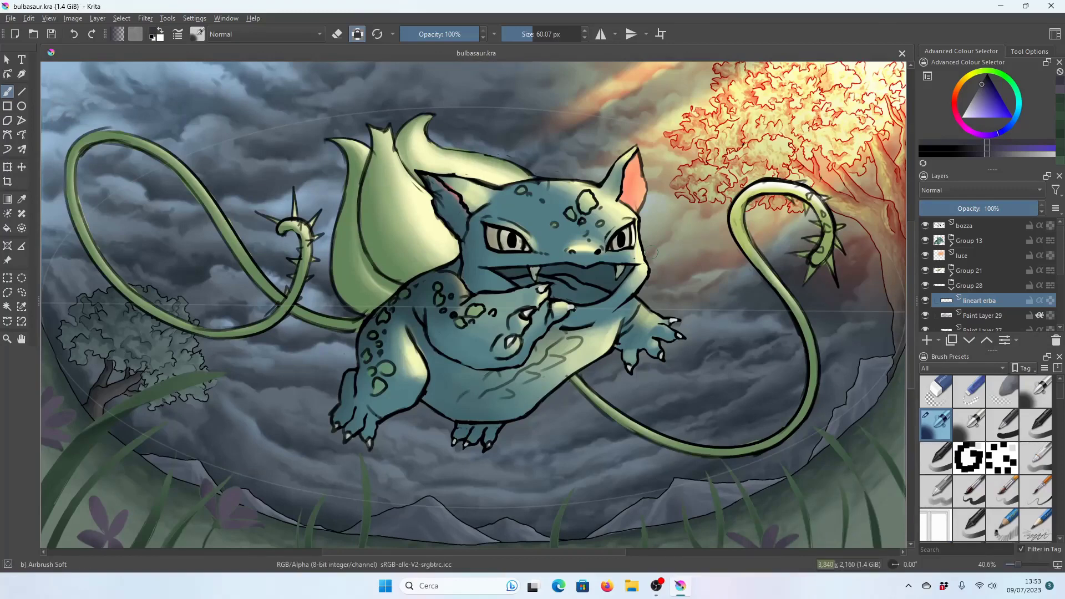
{"action": "scroll", "coordinate": [458, 281], "scroll_direction": "down", "scroll_amount": 2}
{"action": "scroll", "coordinate": [457, 280], "scroll_direction": "up", "scroll_amount": 4}
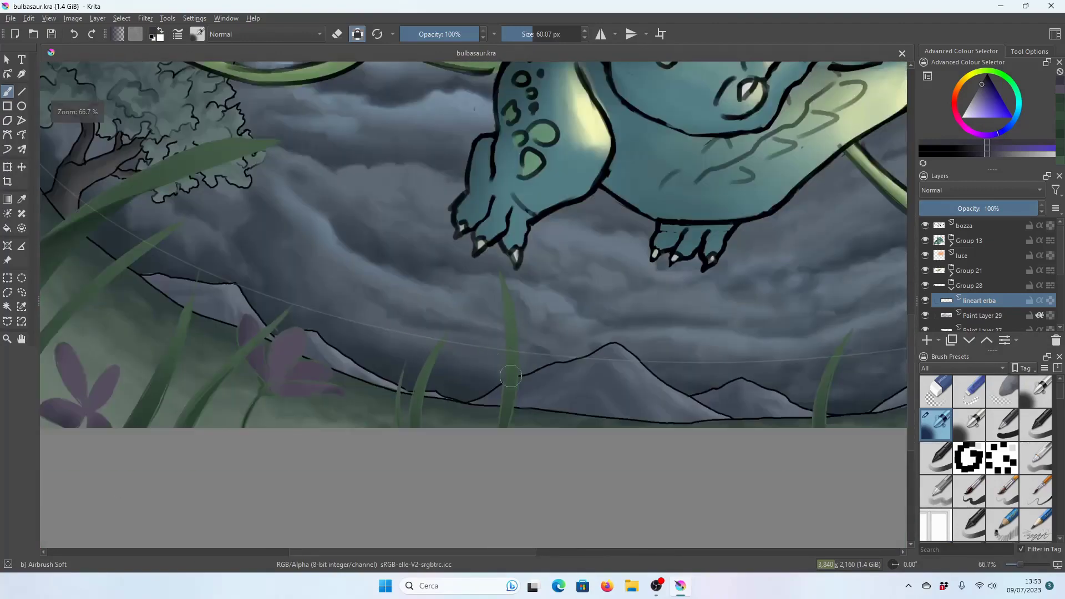
{"action": "scroll", "coordinate": [620, 410], "scroll_direction": "up", "scroll_amount": 1}
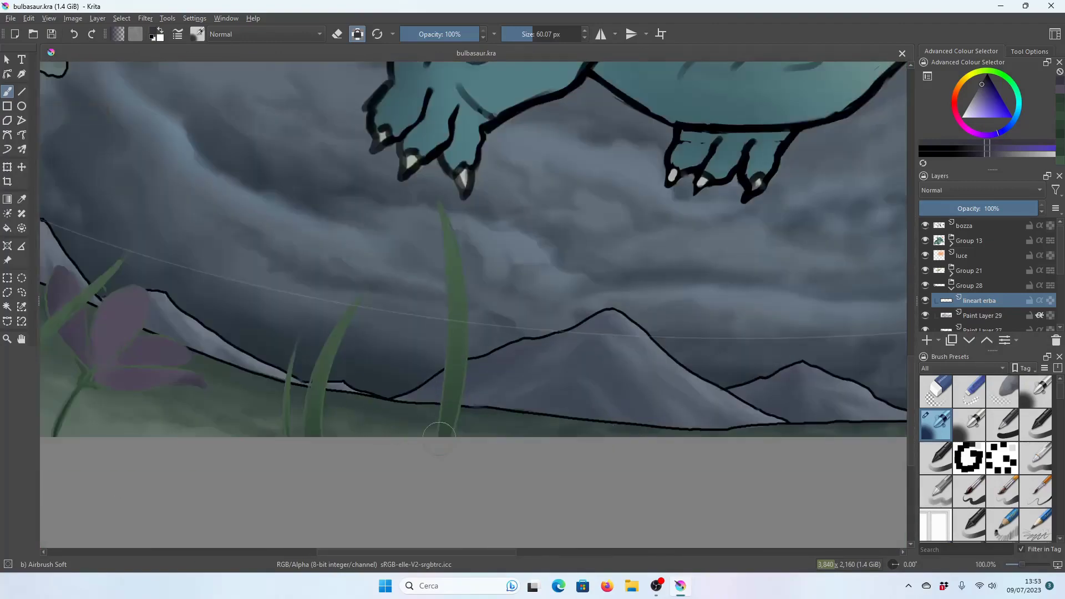
{"action": "left_click_drag", "start_coordinate": [443, 413], "coordinate": [452, 391]}
{"action": "key", "text": "ctrl+z"}
{"action": "left_click", "coordinate": [1062, 102]}
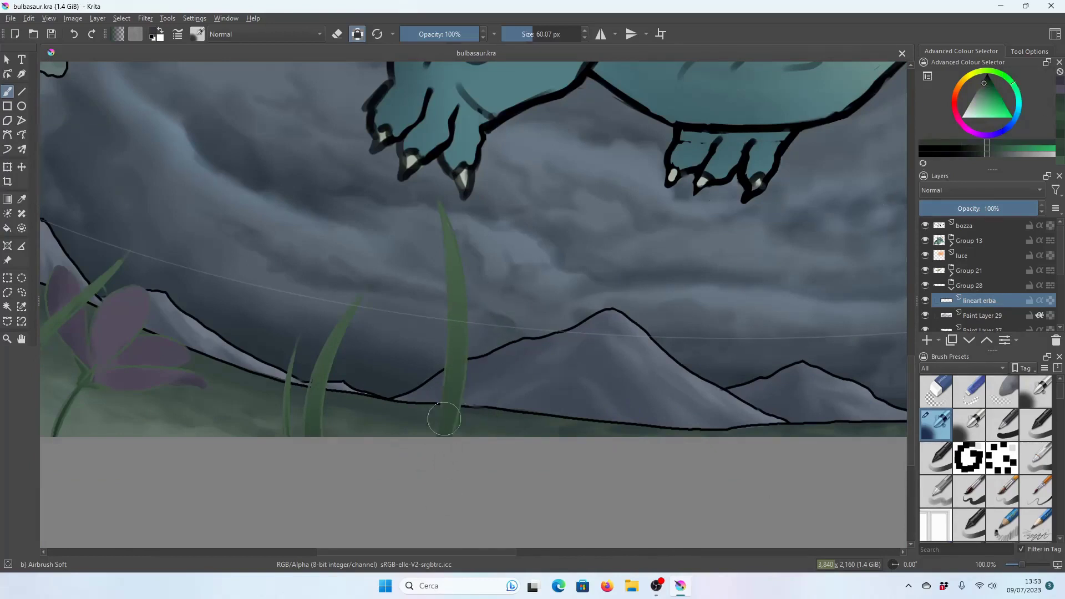
{"action": "left_click_drag", "start_coordinate": [461, 355], "coordinate": [441, 411]}
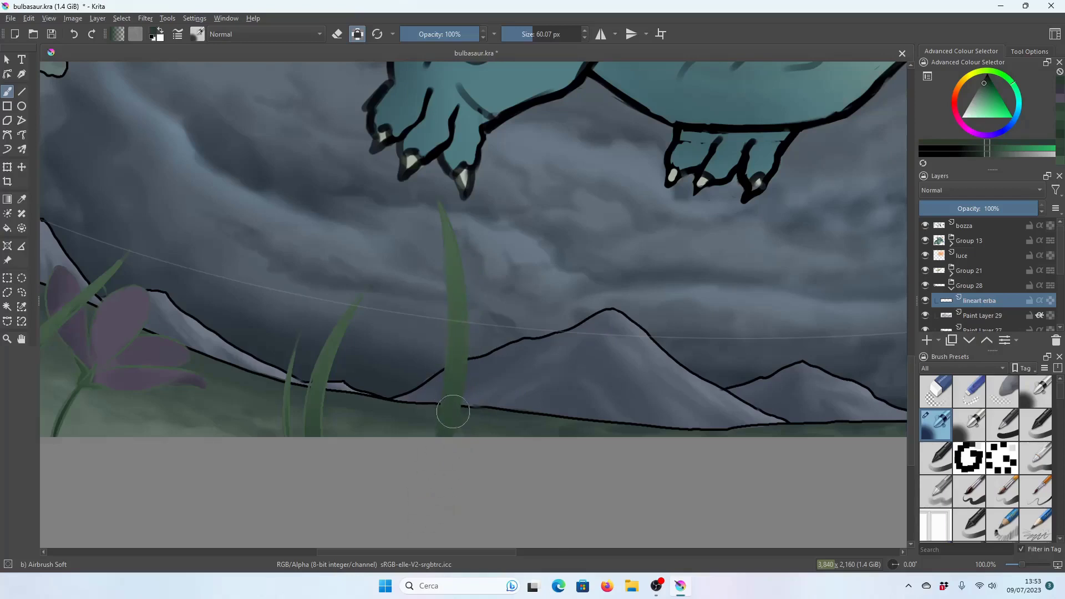
{"action": "left_click_drag", "start_coordinate": [308, 357], "coordinate": [319, 371]}
Zoom in around the grass near the flower at 100% and set the paint colour to green.
{"action": "scroll", "coordinate": [268, 355], "scroll_direction": "down", "scroll_amount": 2}
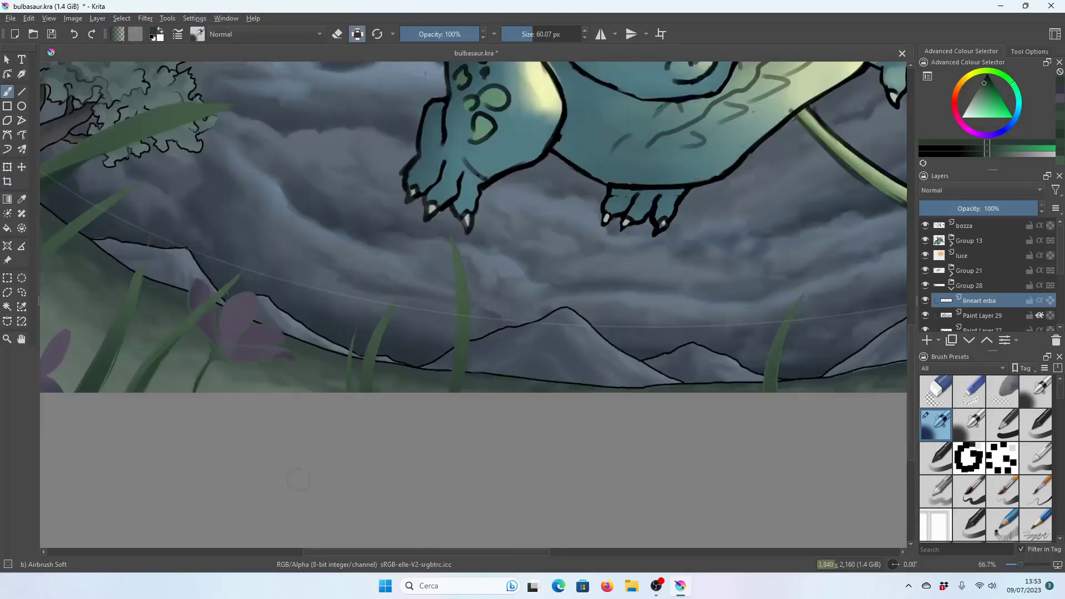
{"action": "scroll", "coordinate": [388, 322], "scroll_direction": "down", "scroll_amount": 1}
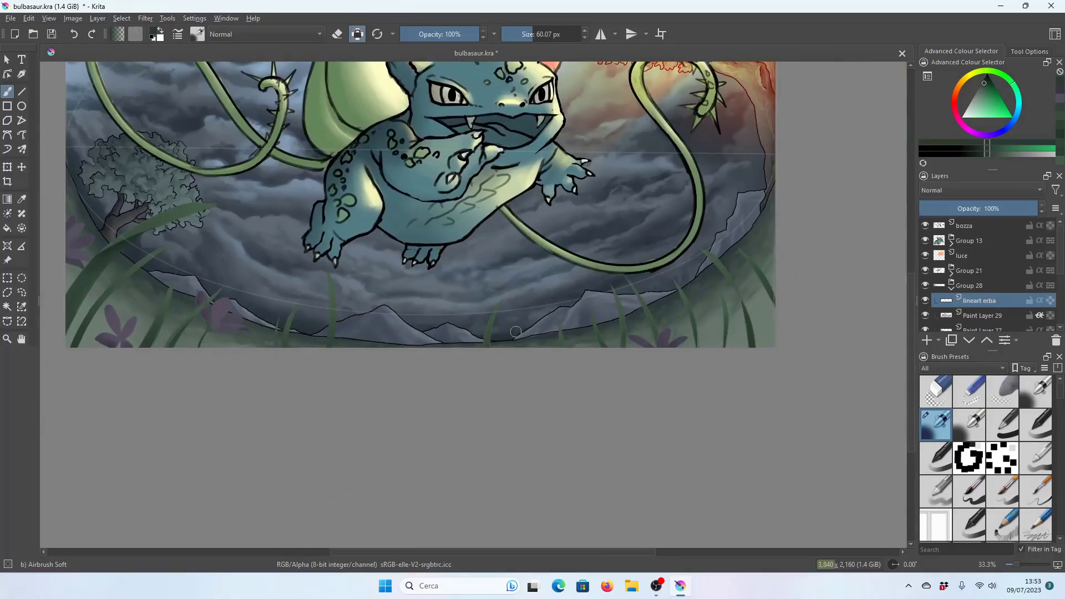
{"action": "scroll", "coordinate": [555, 336], "scroll_direction": "up", "scroll_amount": 2}
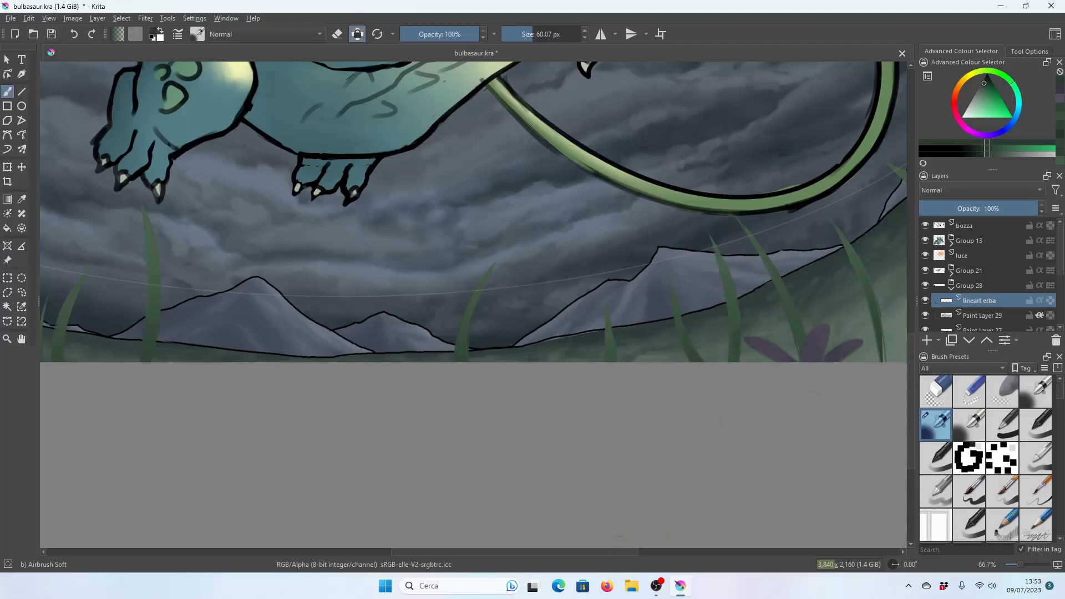
{"action": "scroll", "coordinate": [473, 212], "scroll_direction": "right", "scroll_amount": 5}
{"action": "key", "text": "plus"}
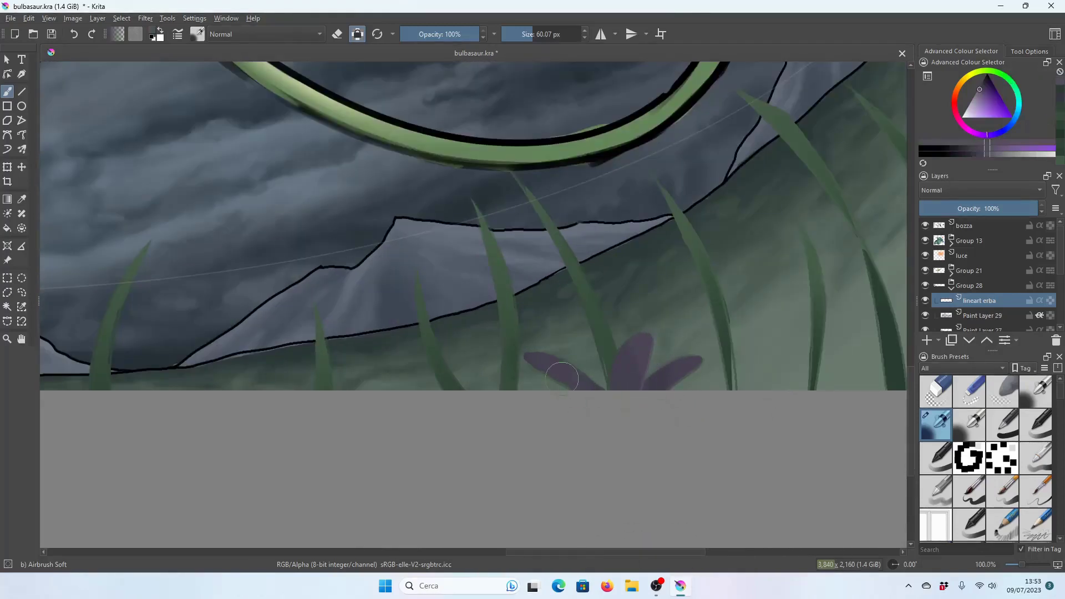
{"action": "key", "text": "plus"}
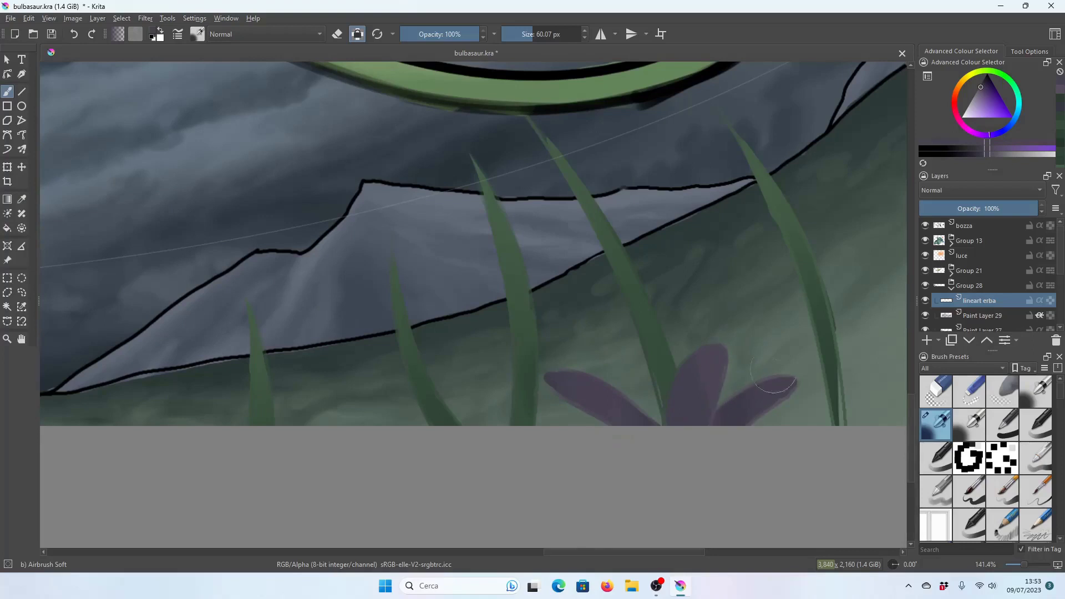
{"action": "key", "text": "minus"}
{"action": "key", "text": "minus"}
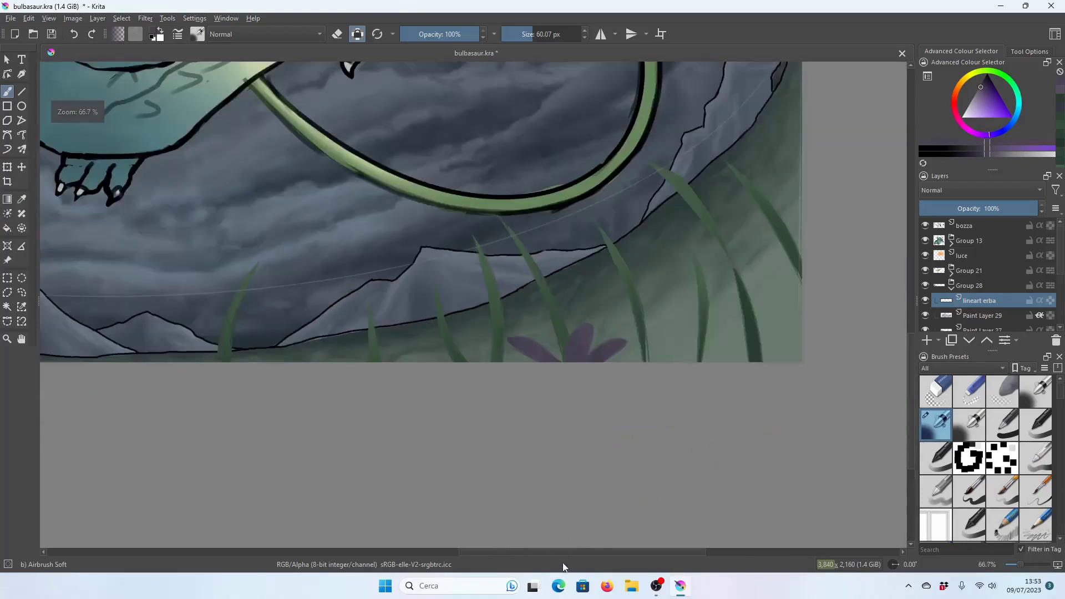
{"action": "key", "text": "1"}
{"action": "left_click", "coordinate": [502, 372], "text": "ctrl"}
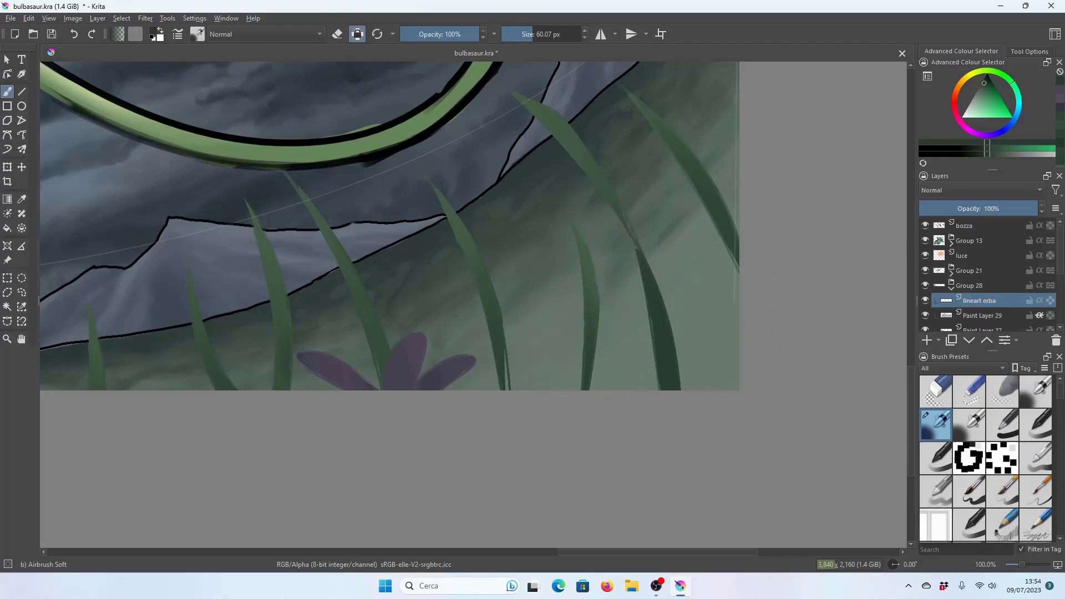
{"action": "scroll", "coordinate": [726, 249], "scroll_direction": "down", "scroll_amount": 3}
{"action": "scroll", "coordinate": [726, 250], "scroll_direction": "down", "scroll_amount": 3}
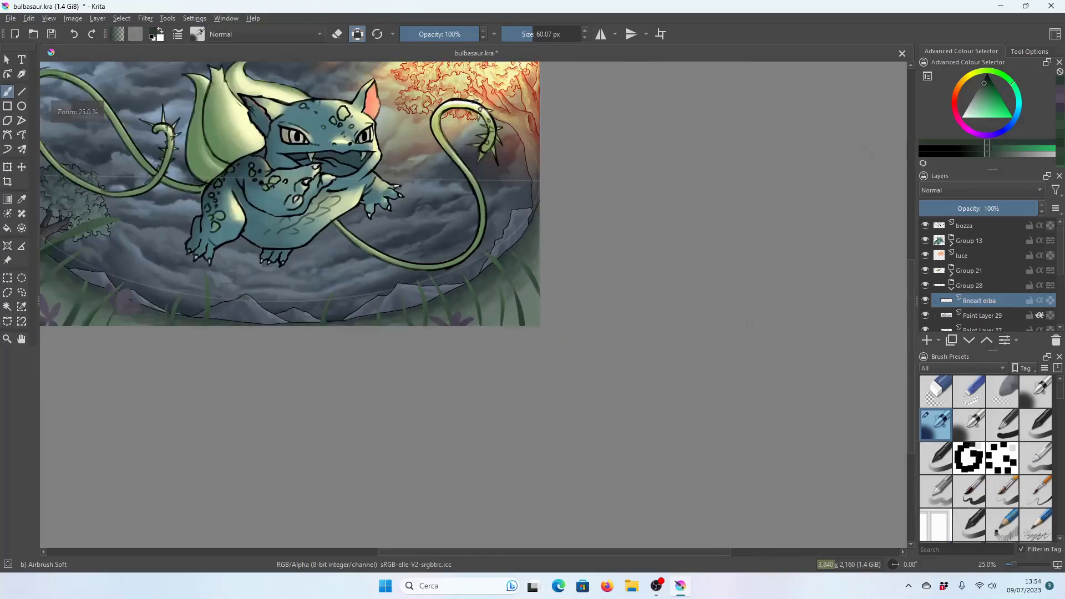
{"action": "left_click_drag", "start_coordinate": [584, 305], "coordinate": [645, 305]}
{"action": "scroll", "coordinate": [304, 314], "scroll_direction": "up", "scroll_amount": 6}
{"action": "left_click_drag", "start_coordinate": [304, 313], "coordinate": [322, 244]}
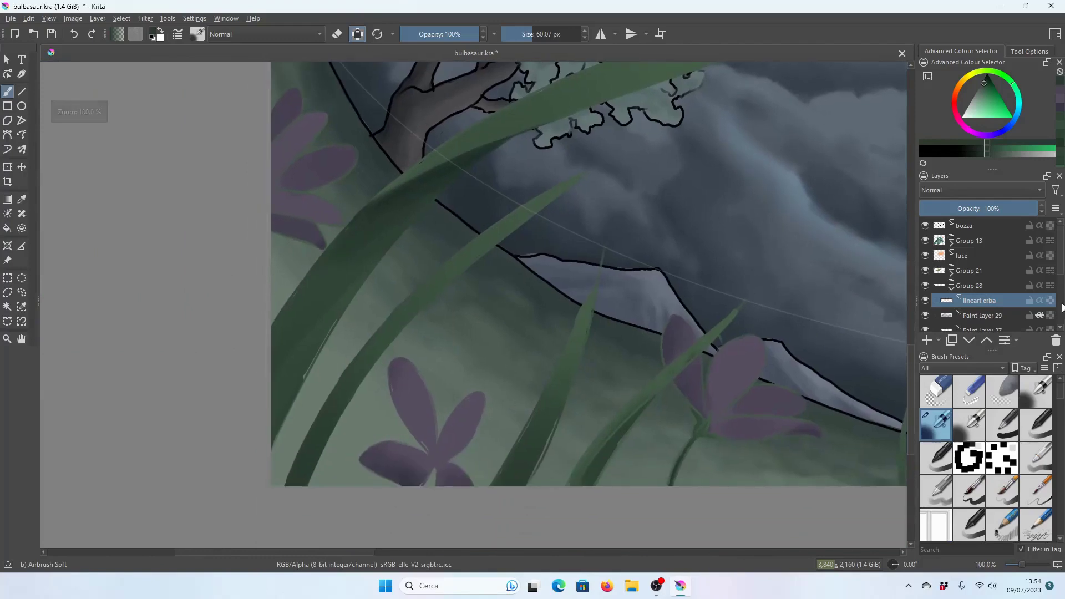
{"action": "scroll", "coordinate": [992, 308], "scroll_direction": "down", "scroll_amount": 1}
{"action": "left_click", "coordinate": [978, 289]}
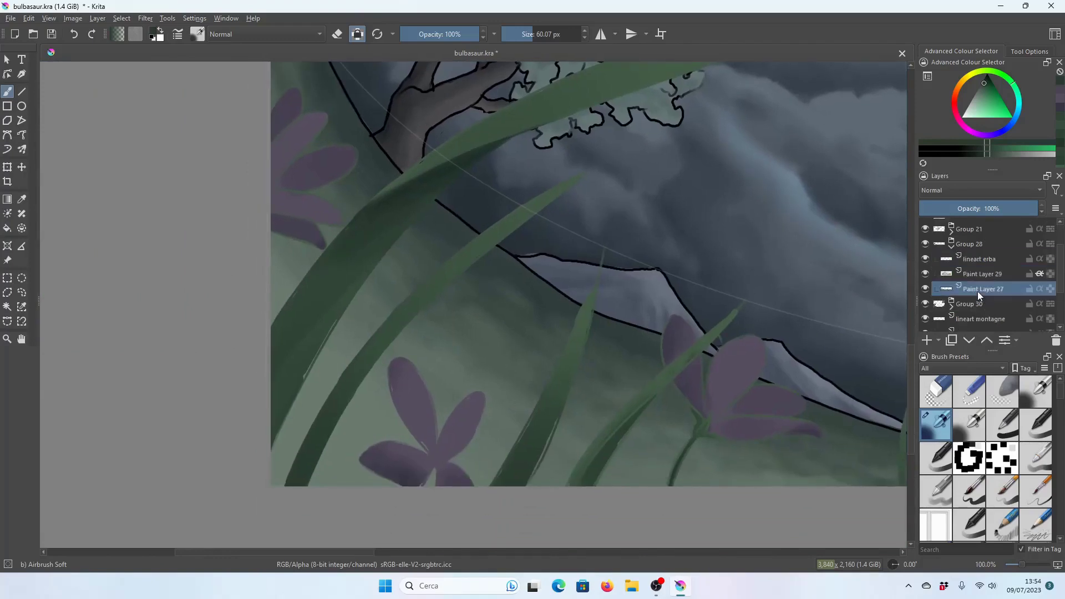
{"action": "left_click_drag", "start_coordinate": [333, 233], "coordinate": [222, 399]}
{"action": "left_click", "coordinate": [22, 200]}
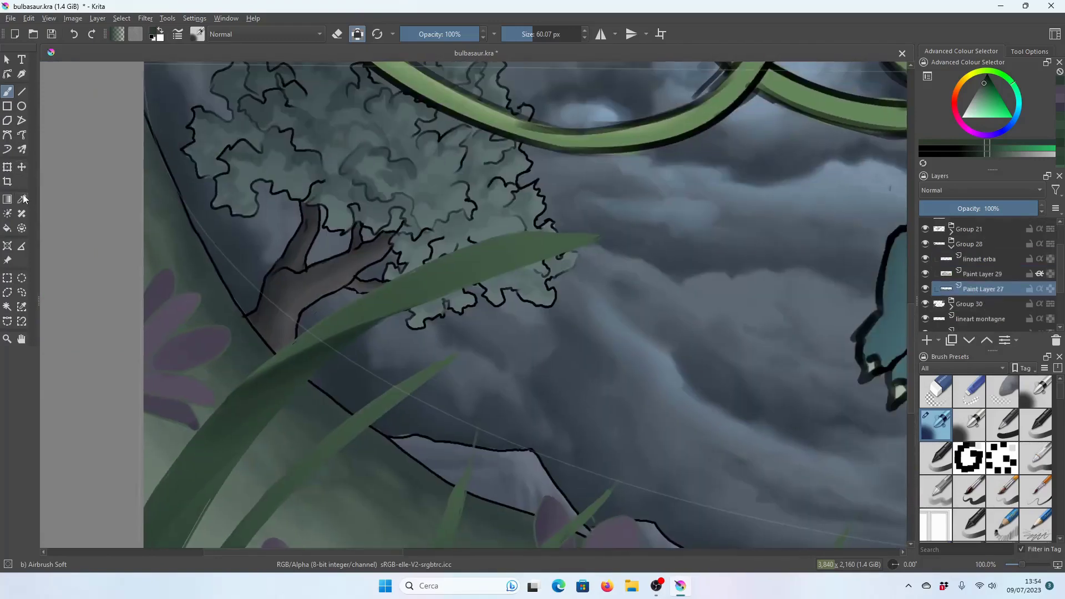
{"action": "scroll", "coordinate": [455, 231], "scroll_direction": "up", "scroll_amount": 1}
{"action": "scroll", "coordinate": [554, 233], "scroll_direction": "up", "scroll_amount": 1}
{"action": "scroll", "coordinate": [732, 244], "scroll_direction": "down", "scroll_amount": 2}
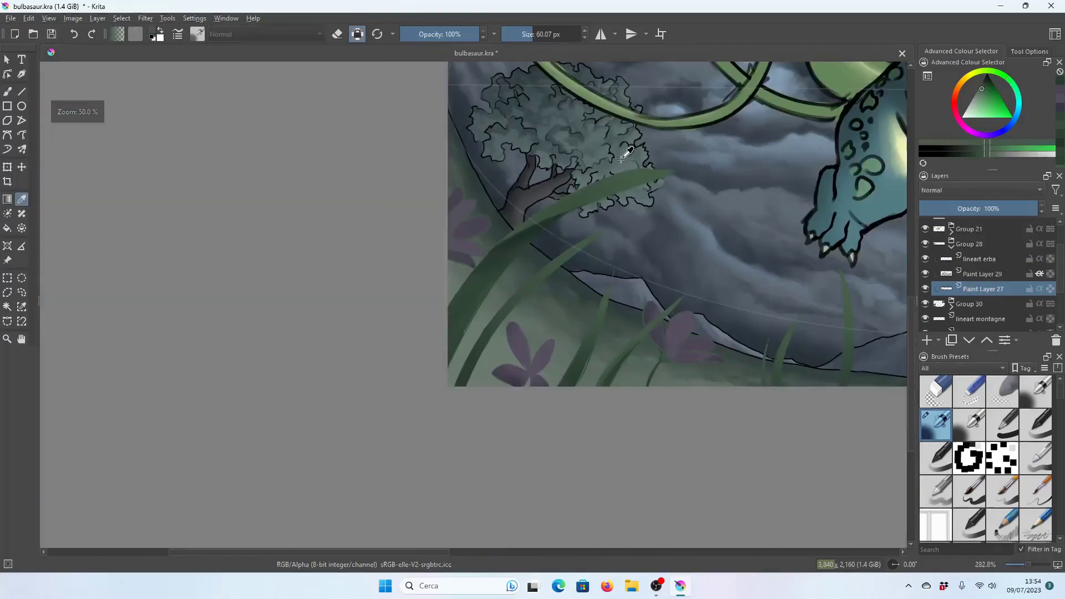
{"action": "scroll", "coordinate": [511, 300], "scroll_direction": "down", "scroll_amount": 1}
{"action": "key", "text": "plus"}
{"action": "key", "text": "b"}
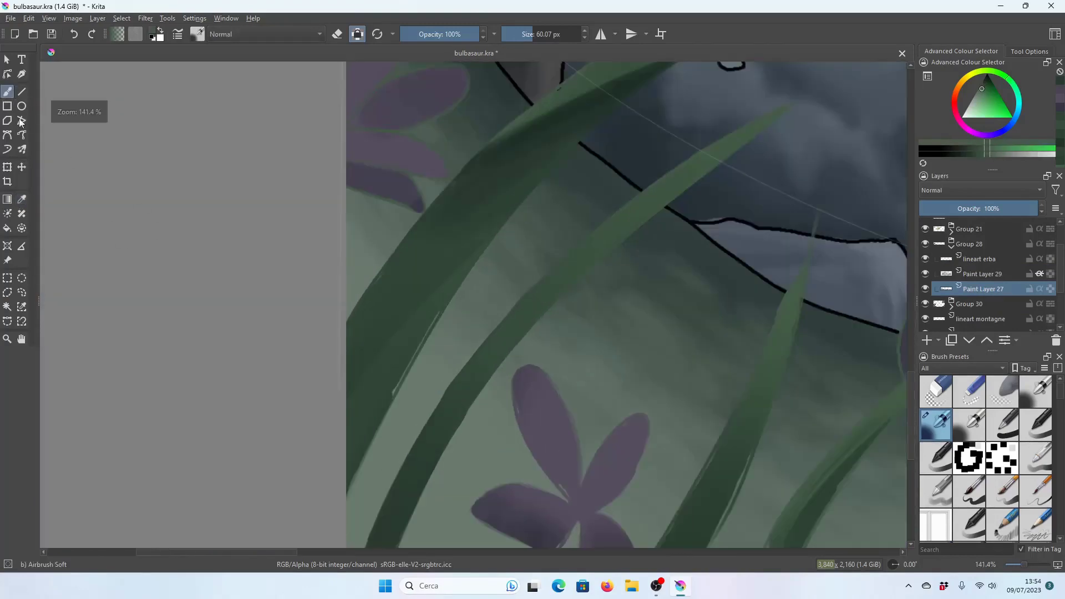
{"action": "left_click", "coordinate": [197, 34]}
{"action": "left_click", "coordinate": [404, 81]}
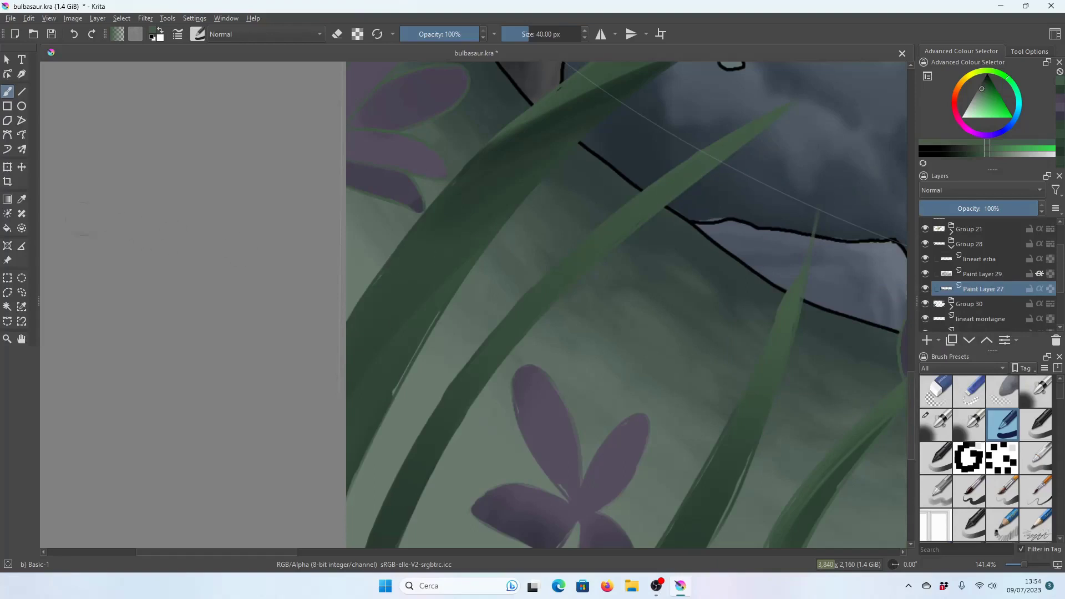
{"action": "scroll", "coordinate": [222, 233], "scroll_direction": "up", "scroll_amount": 1}
{"action": "scroll", "coordinate": [524, 273], "scroll_direction": "up", "scroll_amount": 1}
{"action": "scroll", "coordinate": [424, 340], "scroll_direction": "up", "scroll_amount": 1}
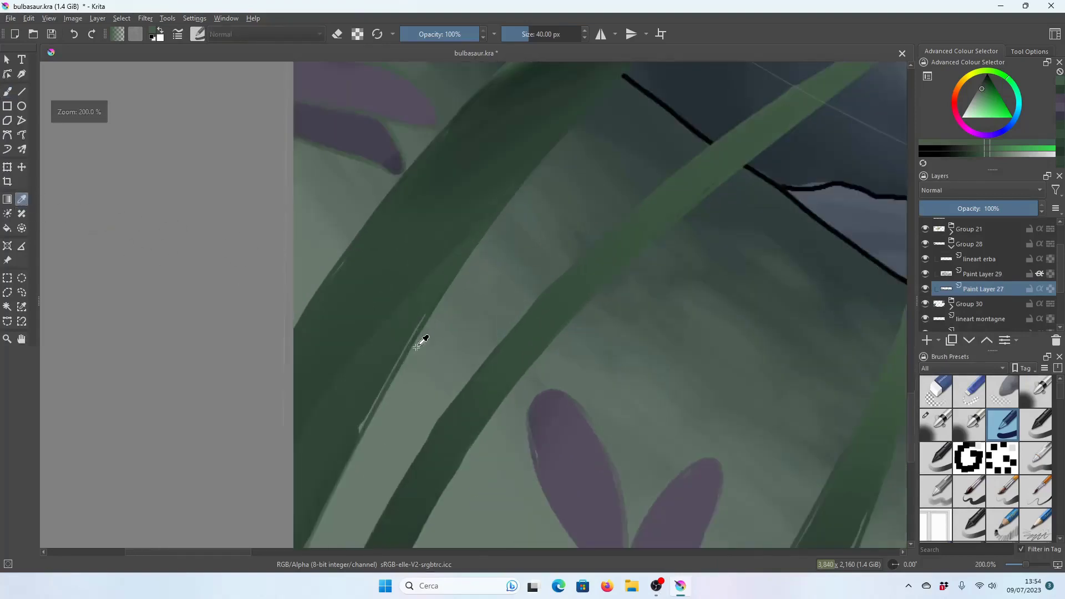
{"action": "scroll", "coordinate": [411, 314], "scroll_direction": "up", "scroll_amount": 1}
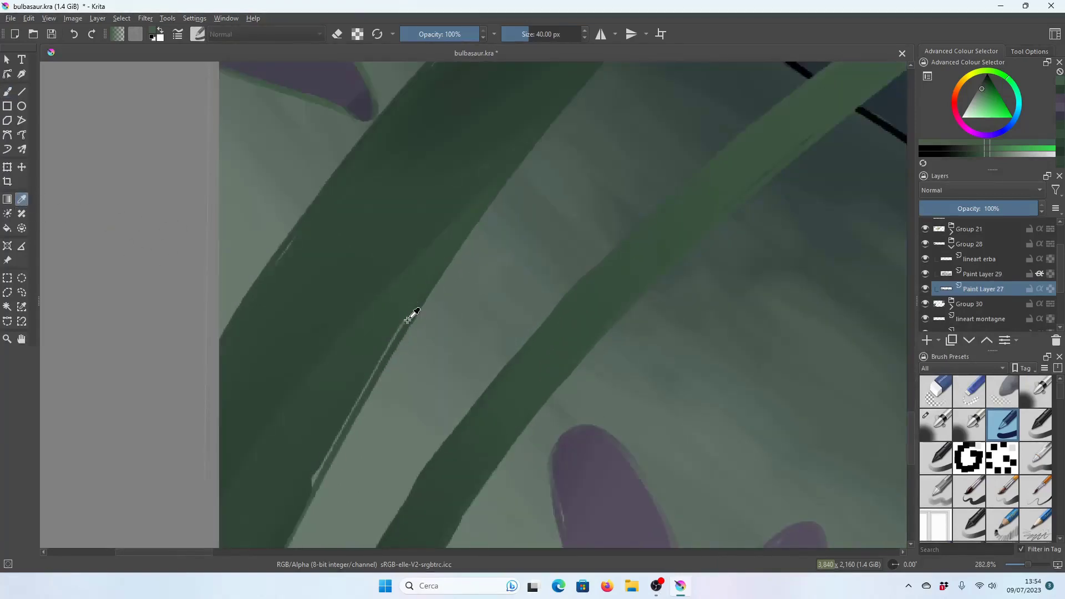
{"action": "scroll", "coordinate": [397, 368], "scroll_direction": "down", "scroll_amount": 3}
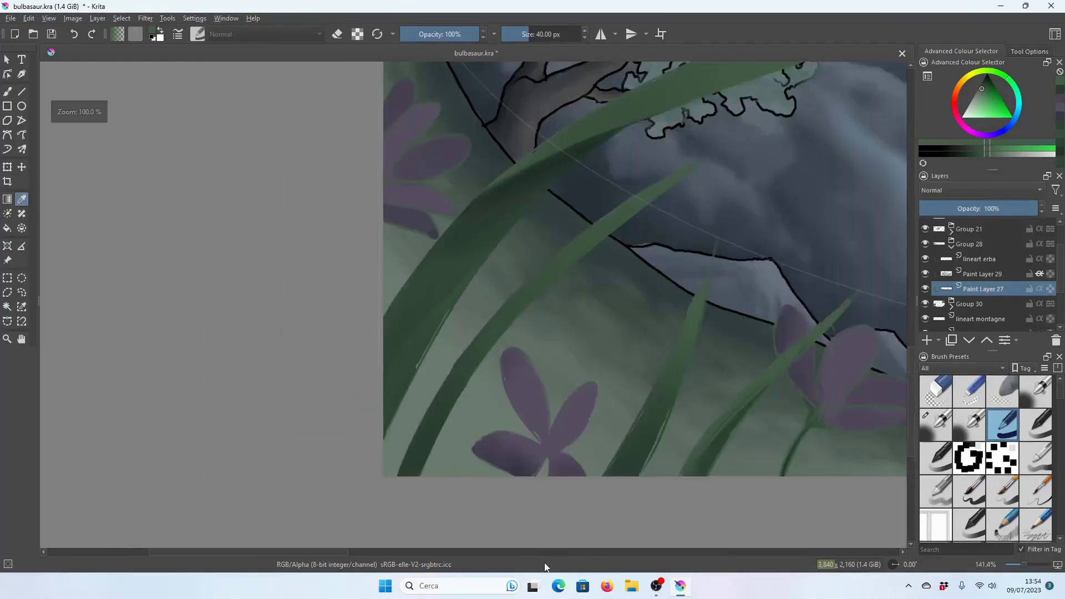
{"action": "scroll", "coordinate": [455, 460], "scroll_direction": "down", "scroll_amount": 1}
{"action": "scroll", "coordinate": [407, 409], "scroll_direction": "up", "scroll_amount": 2}
{"action": "scroll", "coordinate": [340, 245], "scroll_direction": "up", "scroll_amount": 2}
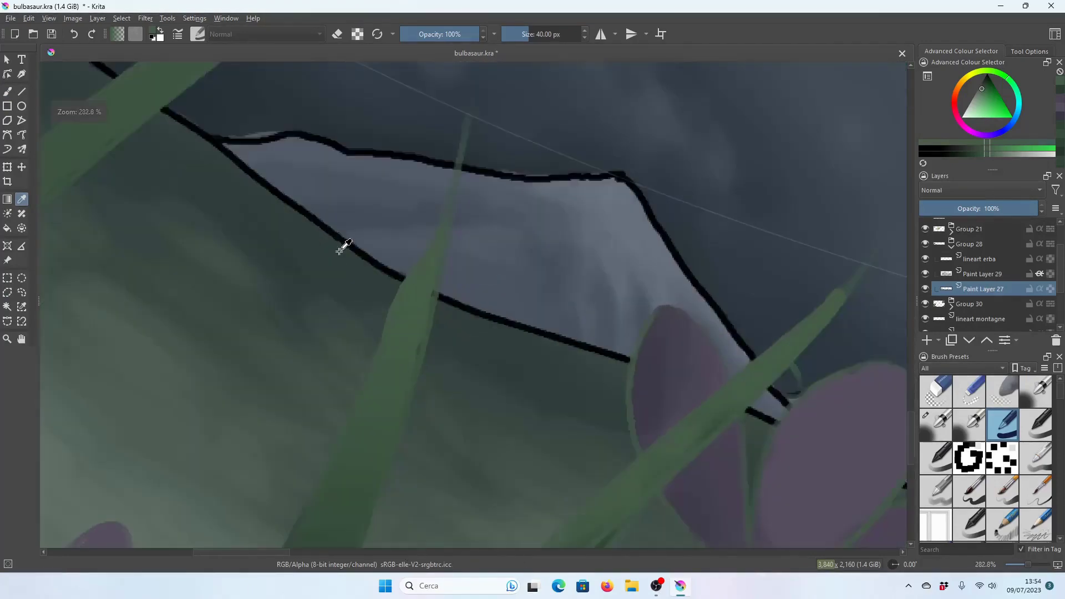
{"action": "scroll", "coordinate": [417, 244], "scroll_direction": "up", "scroll_amount": 1}
{"action": "key", "text": "b"}
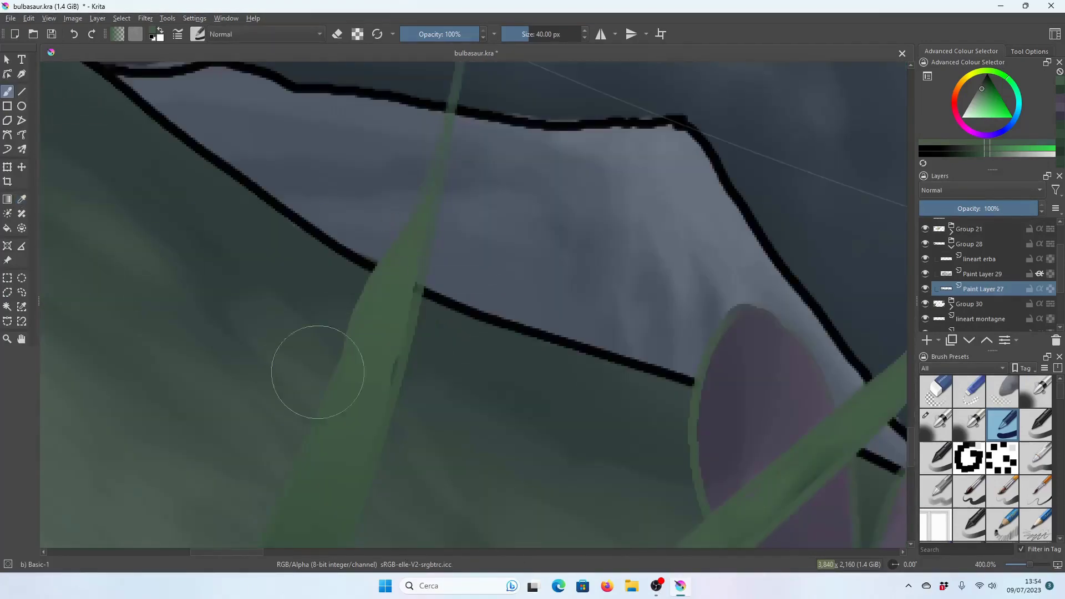
{"action": "left_click_drag", "start_coordinate": [370, 403], "coordinate": [381, 355]}
{"action": "key", "text": "ctrl+z"}
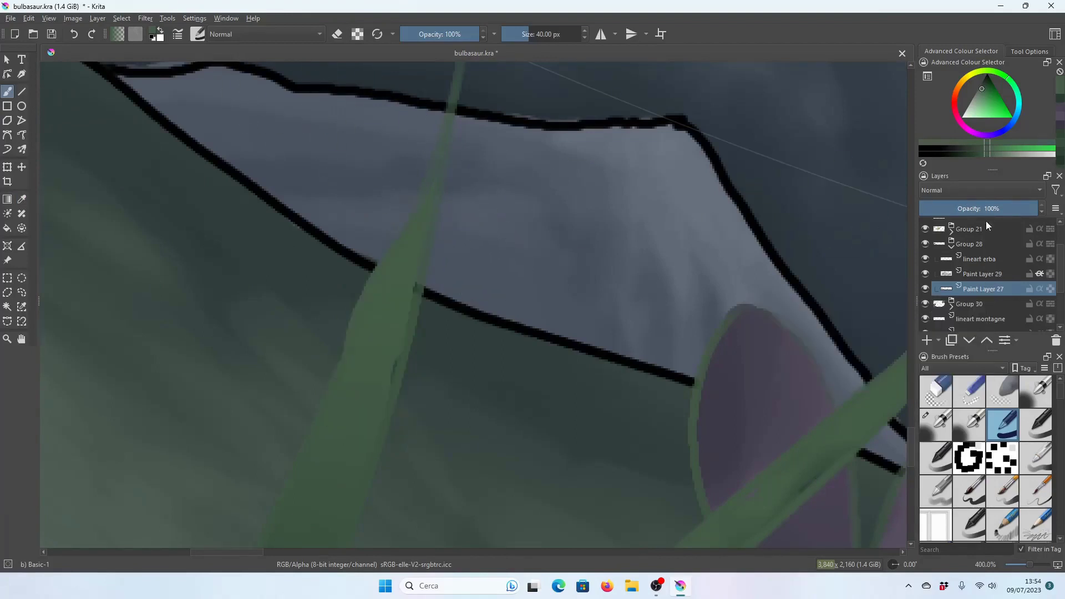
{"action": "key", "text": "minus"}
{"action": "key", "text": "minus"}
{"action": "key", "text": "minus"}
{"action": "key", "text": "minus"}
{"action": "key", "text": "minus"}
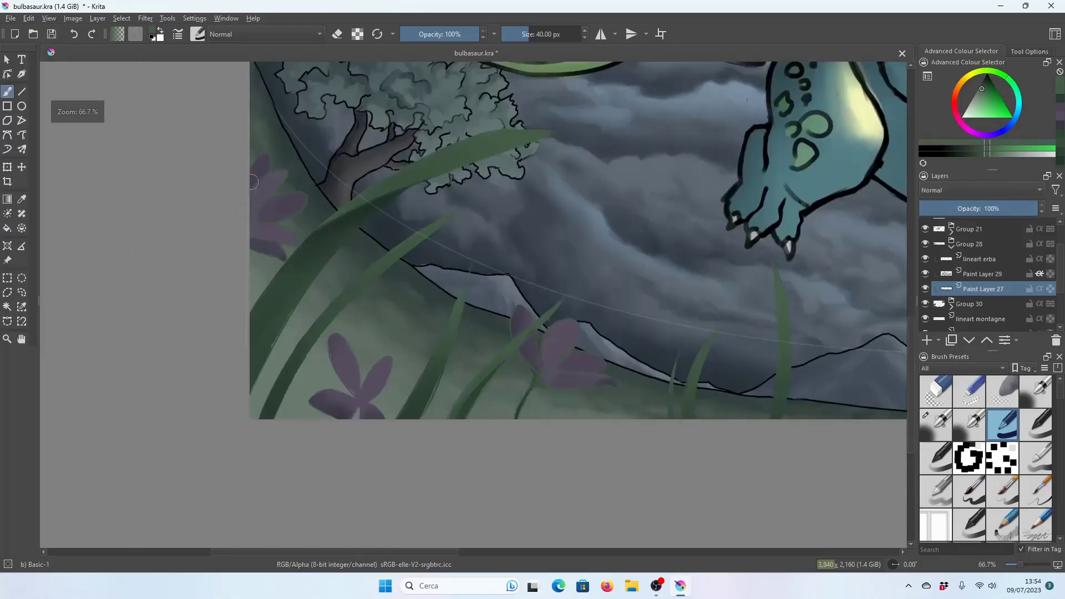
{"action": "left_click", "coordinate": [519, 34]}
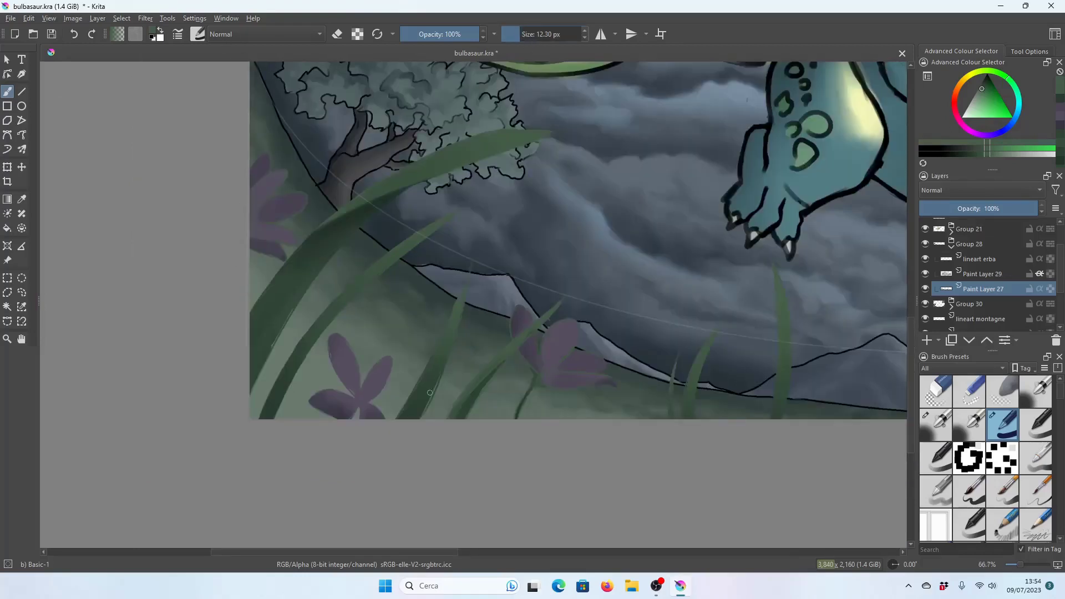
{"action": "key", "text": "plus"}
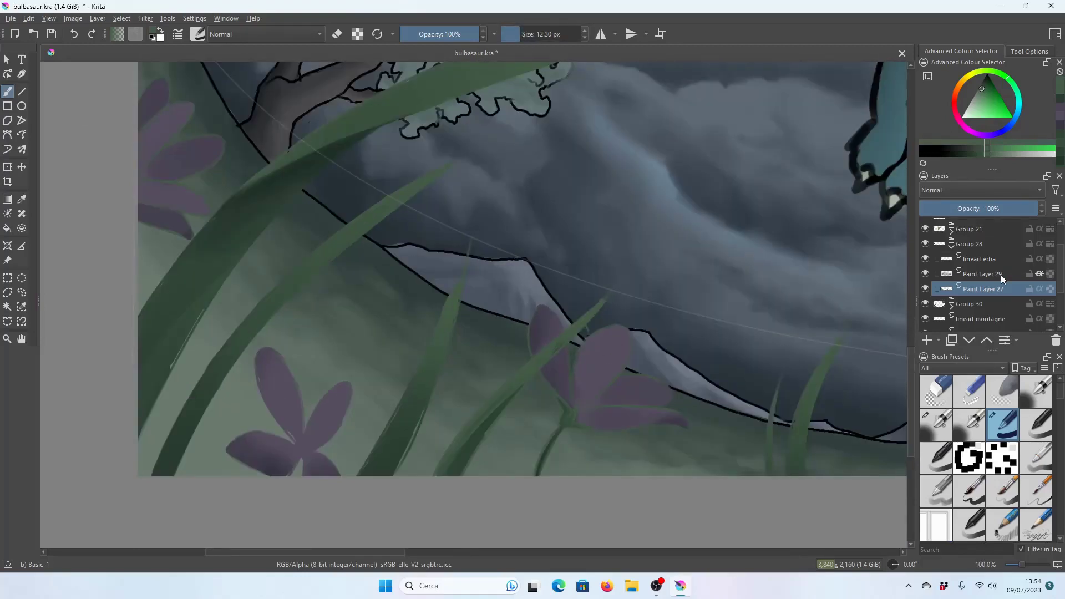
{"action": "left_click", "coordinate": [924, 274]}
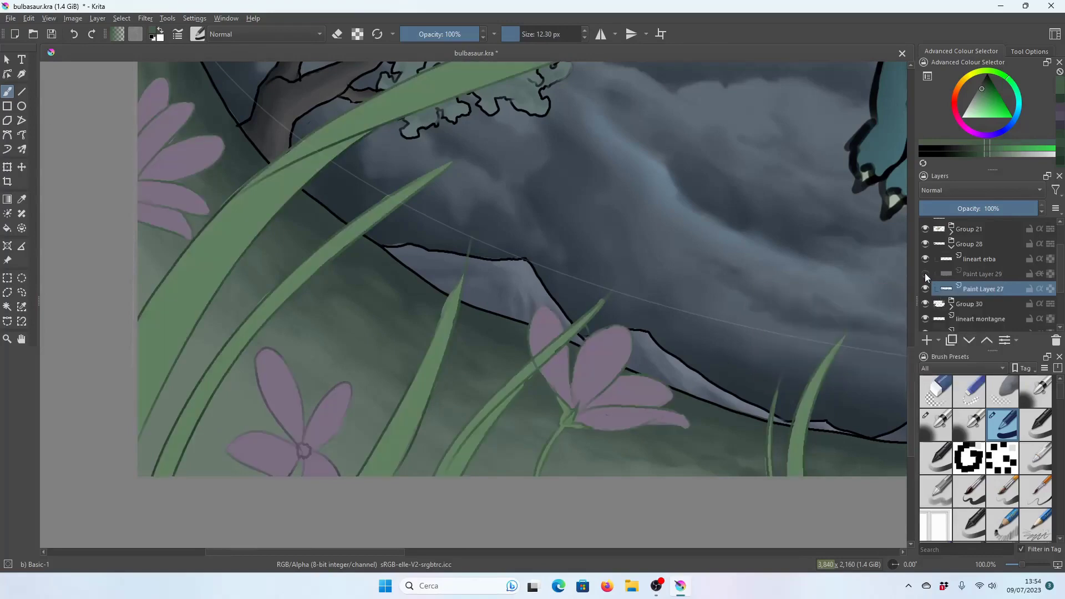
{"action": "left_click", "coordinate": [21, 199]}
{"action": "left_click", "coordinate": [277, 183]}
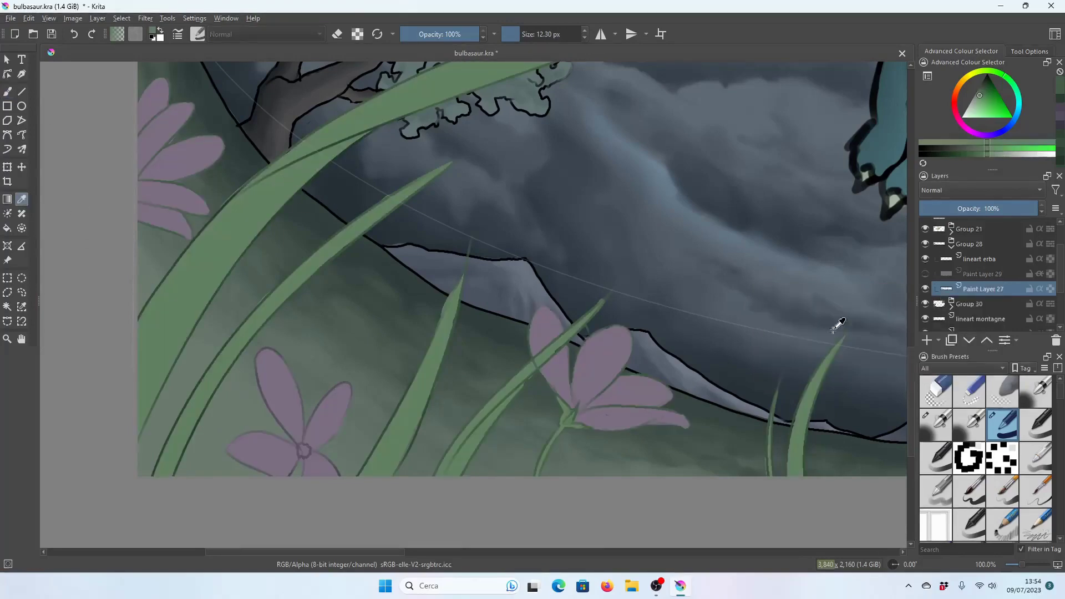
{"action": "left_click", "coordinate": [7, 91]}
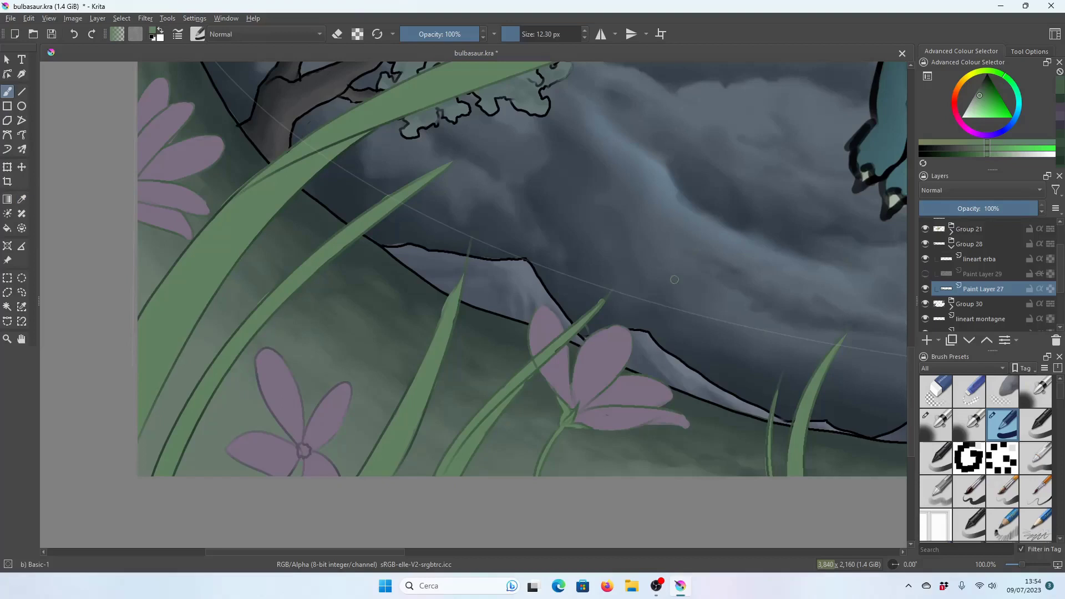
{"action": "left_click", "coordinate": [927, 274]}
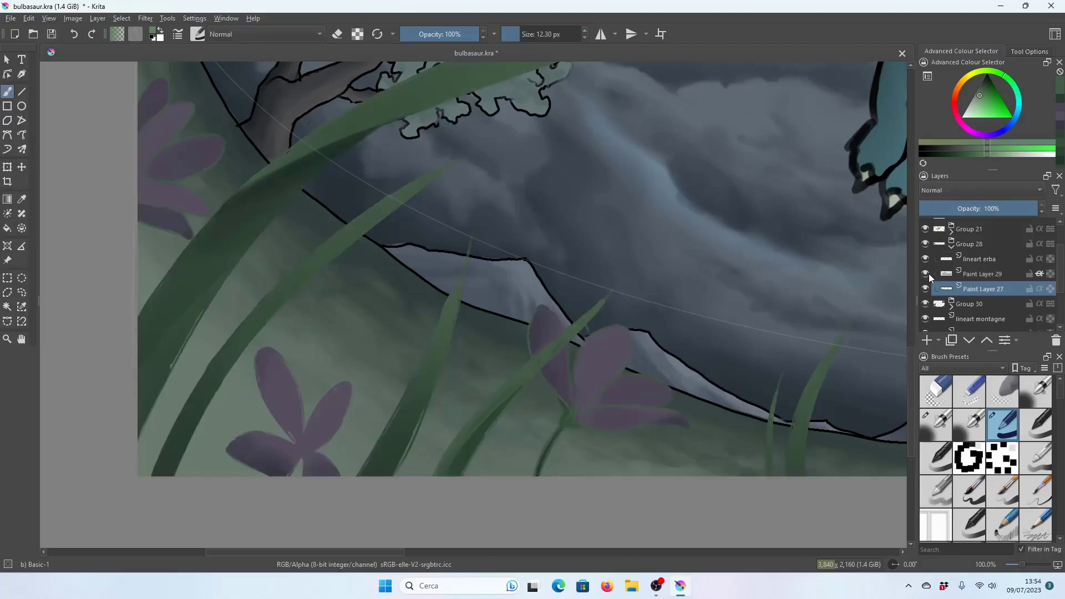
{"action": "left_click", "coordinate": [927, 275]}
{"action": "left_click", "coordinate": [21, 199]}
{"action": "key", "text": "minus"}
{"action": "left_click", "coordinate": [531, 132]}
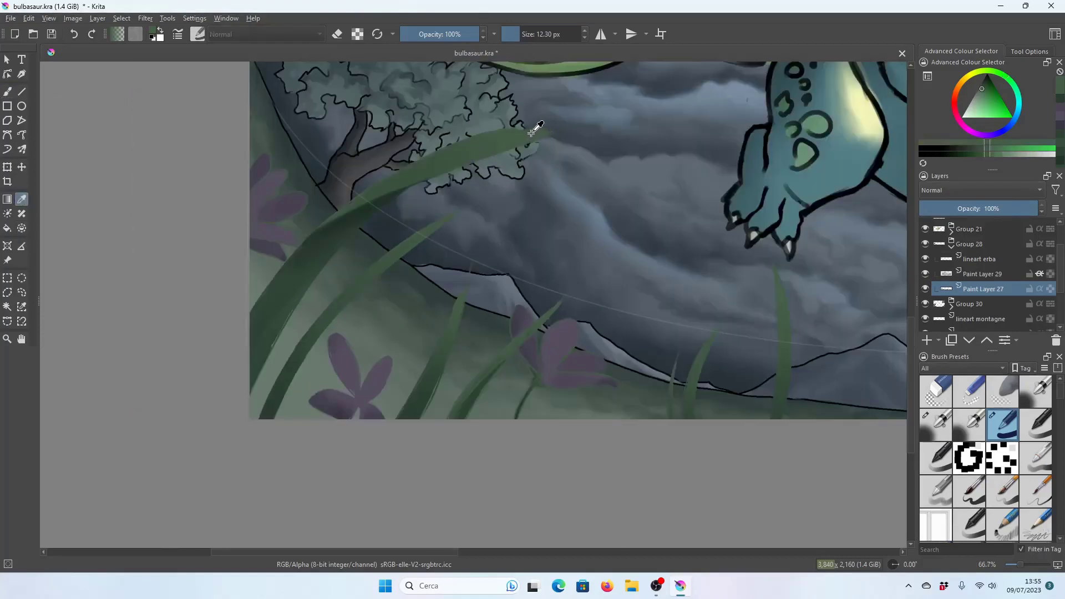
{"action": "left_click", "coordinate": [7, 91]}
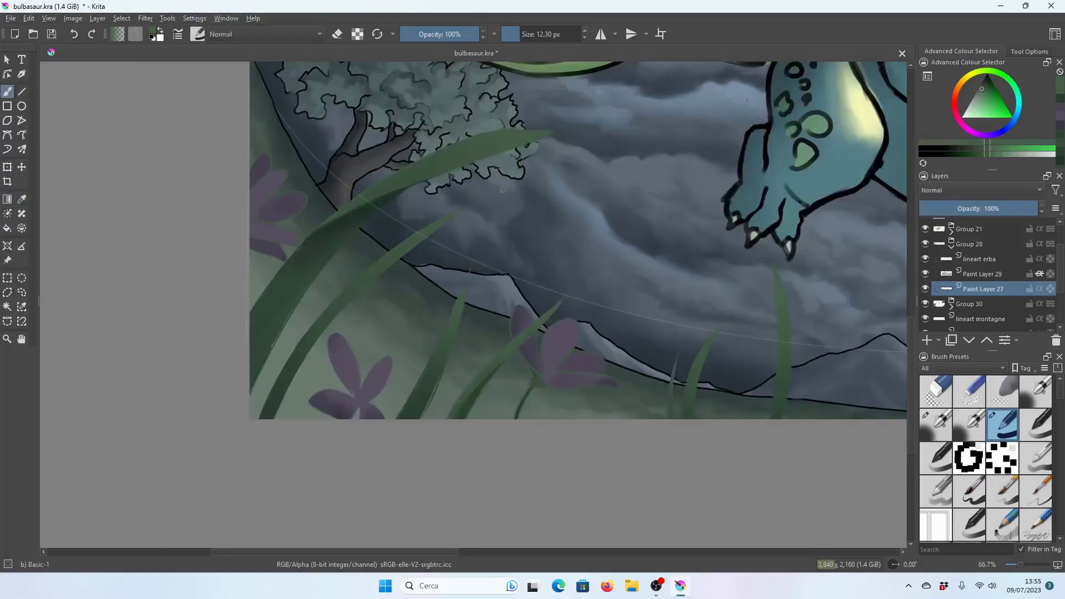
{"action": "left_click_drag", "start_coordinate": [555, 33], "coordinate": [516, 34]}
{"action": "left_click_drag", "start_coordinate": [427, 180], "coordinate": [583, 114]}
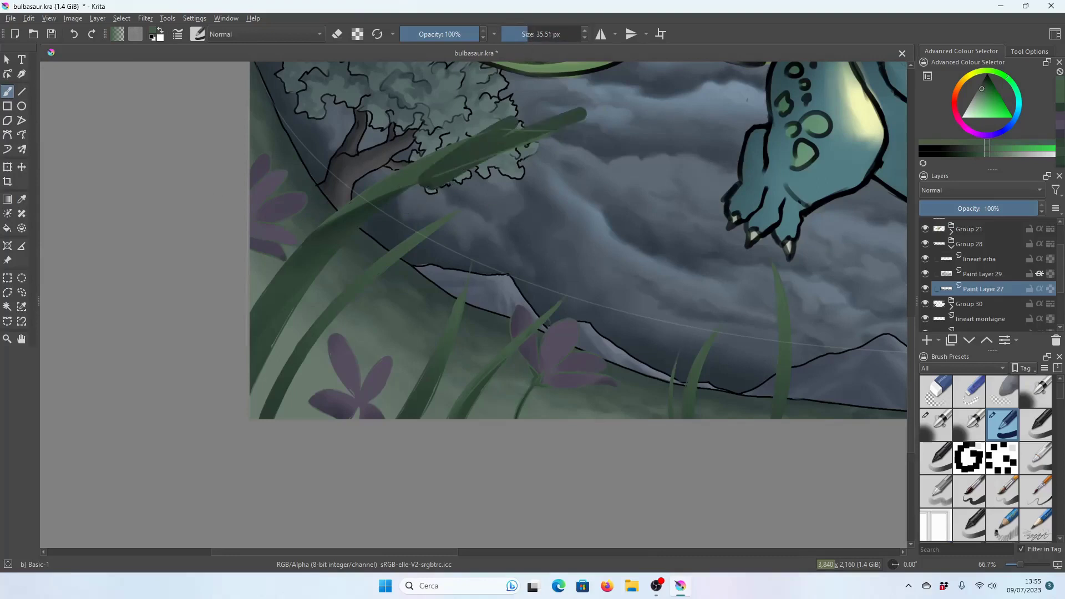
{"action": "key", "text": "ctrl+z"}
{"action": "left_click_drag", "start_coordinate": [411, 210], "coordinate": [576, 95]}
{"action": "key", "text": "ctrl+z"}
{"action": "mouse_move", "coordinate": [421, 239]}
{"action": "left_mouse_down"}
{"action": "mouse_move", "coordinate": [521, 144]}
{"action": "mouse_move", "coordinate": [679, 128]}
{"action": "left_mouse_up"}
{"action": "key", "text": "ctrl+z"}
{"action": "left_click_drag", "start_coordinate": [488, 227], "coordinate": [677, 161]}
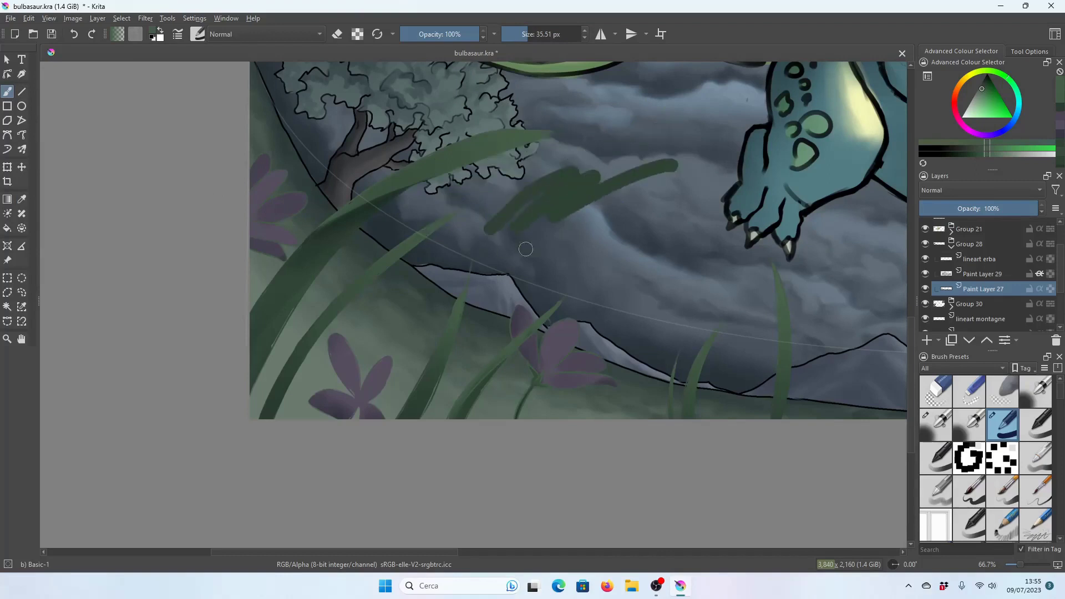
{"action": "key", "text": "ctrl+z"}
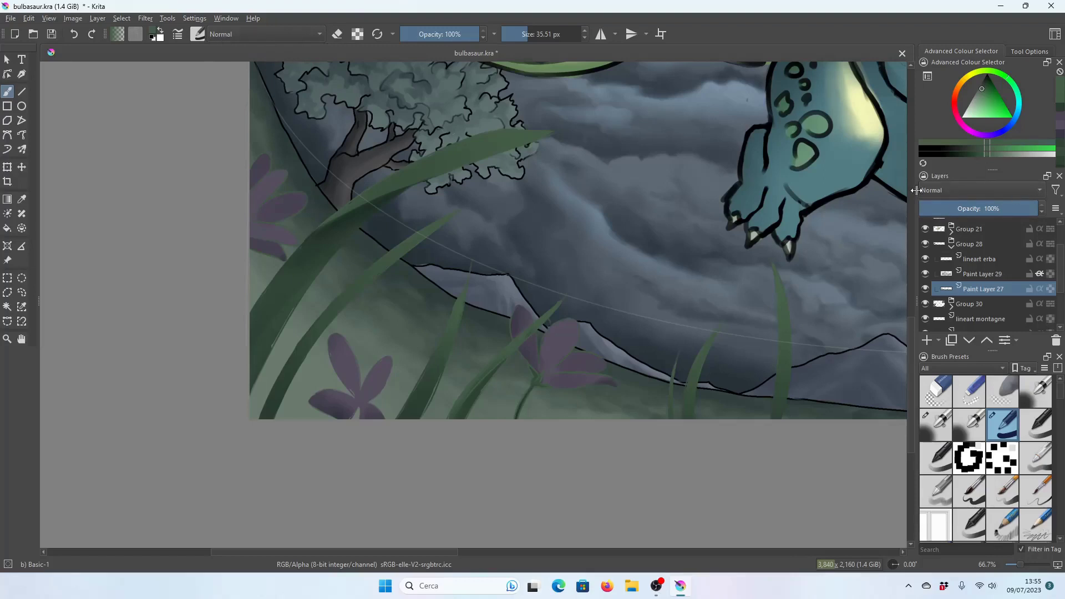
{"action": "mouse_move", "coordinate": [491, 227]}
{"action": "left_mouse_down"}
{"action": "mouse_move", "coordinate": [588, 172]}
{"action": "mouse_move", "coordinate": [643, 161]}
{"action": "left_mouse_up"}
{"action": "key", "text": "ctrl+z"}
{"action": "left_click", "coordinate": [985, 274]}
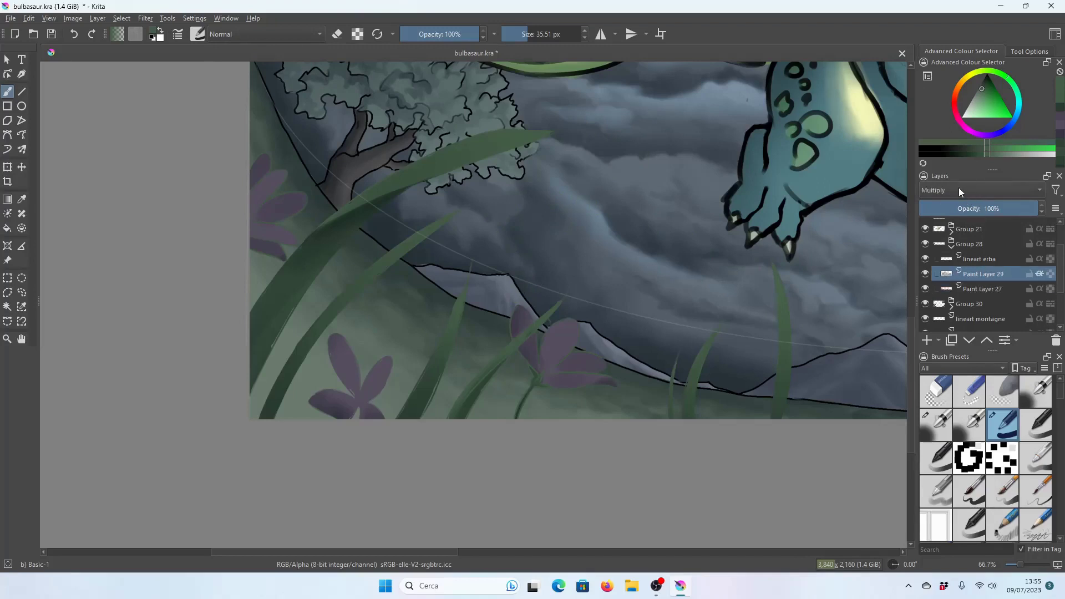
{"action": "left_click", "coordinate": [925, 274]}
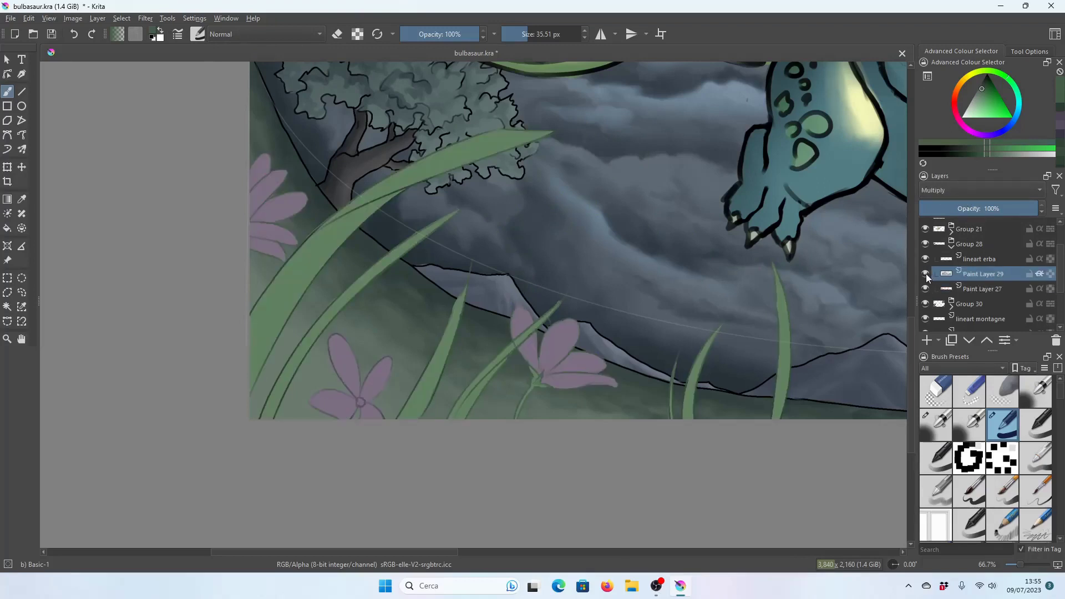
{"action": "left_click", "coordinate": [925, 274]}
{"action": "key", "text": "1"}
{"action": "left_click", "coordinate": [991, 286]}
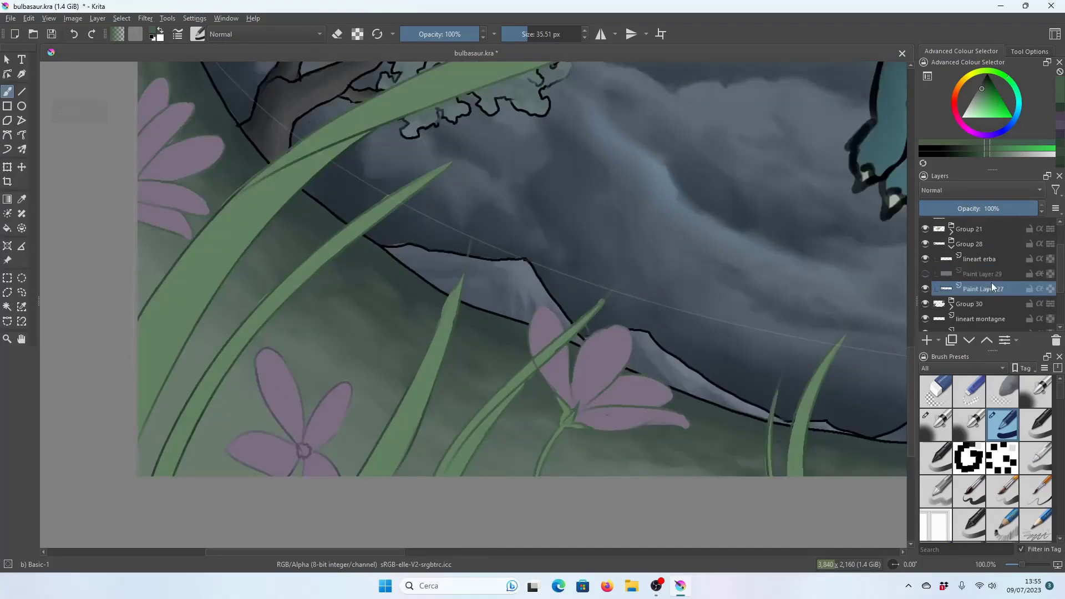
{"action": "left_click", "coordinate": [247, 194], "text": "ctrl"}
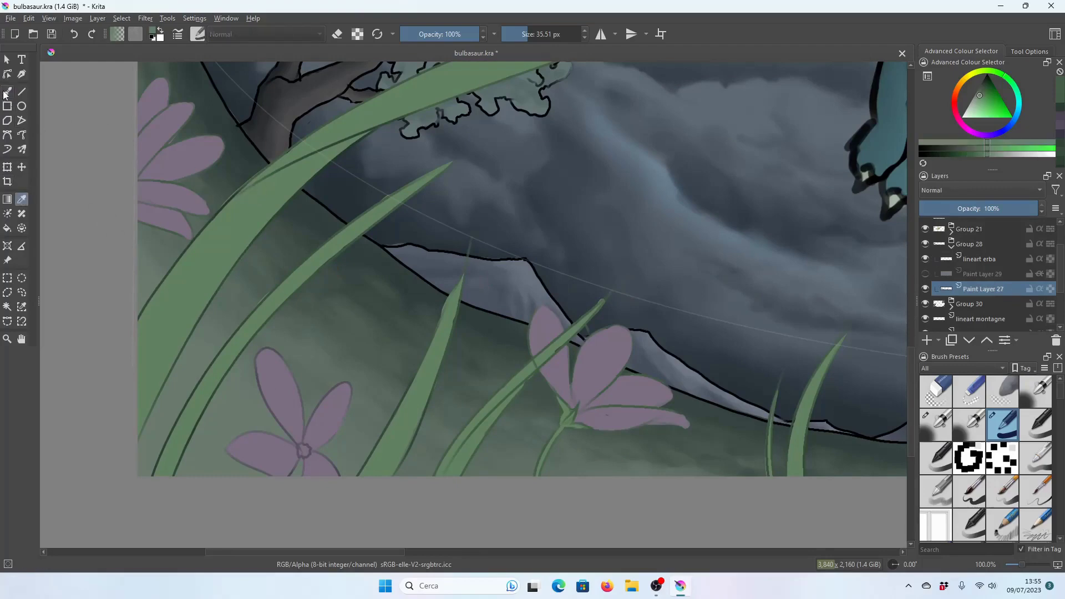
{"action": "left_click", "coordinate": [925, 274]}
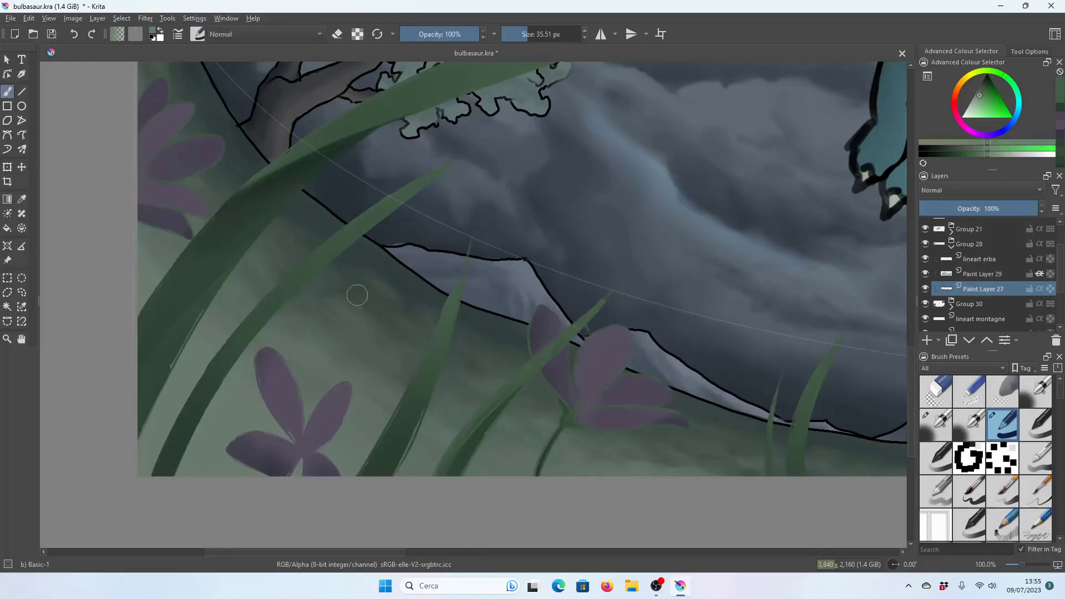
{"action": "left_click_drag", "start_coordinate": [166, 355], "coordinate": [183, 313]}
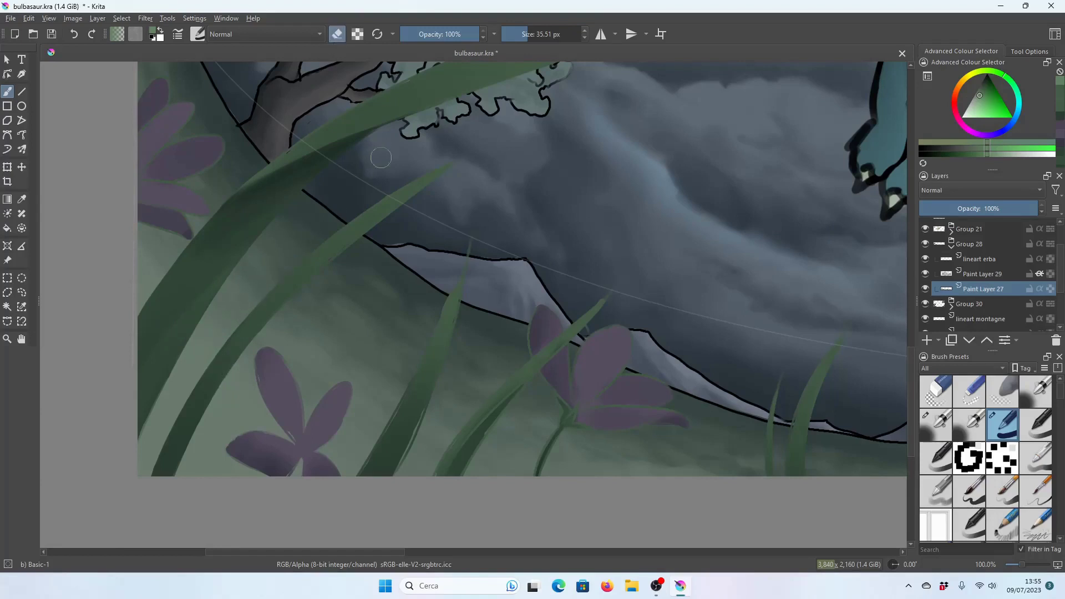
{"action": "key", "text": "plus"}
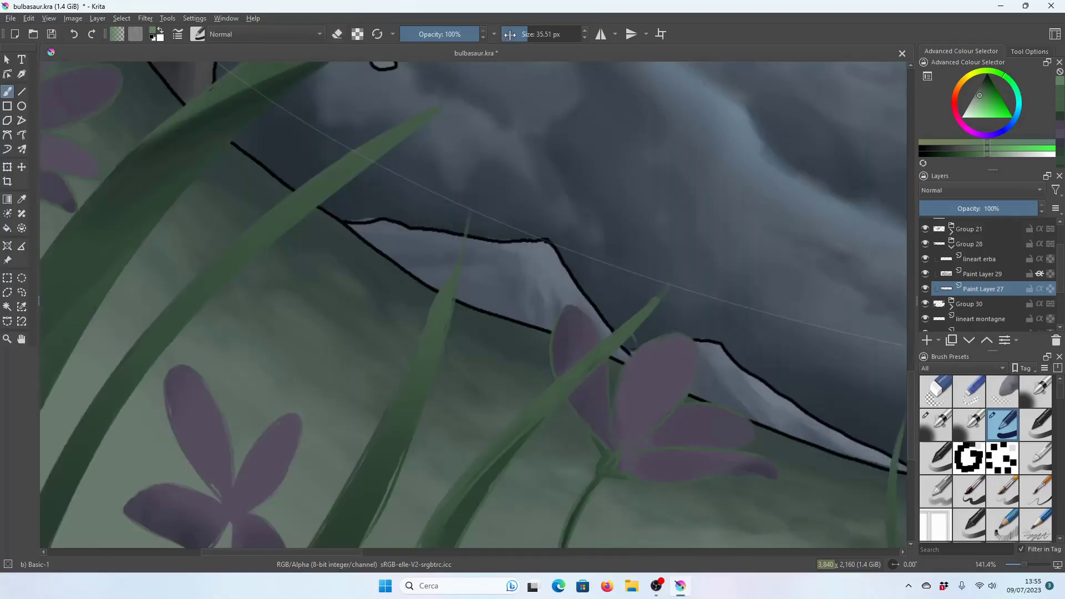
{"action": "key", "text": "bracketleft"}
{"action": "key", "text": "bracketleft"}
{"action": "key", "text": "bracketleft"}
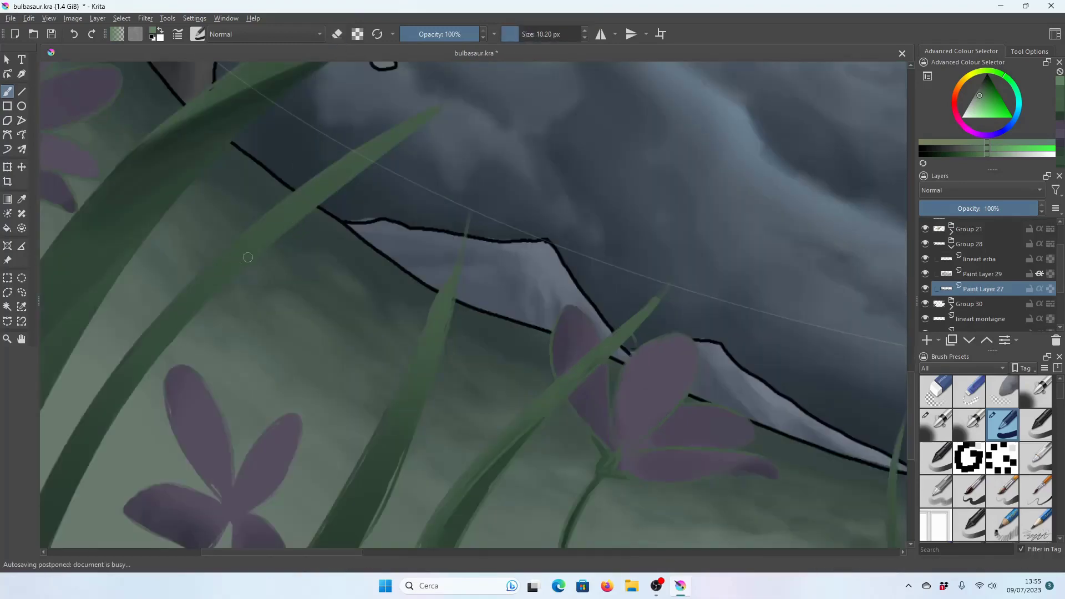
{"action": "key", "text": "minus"}
{"action": "key", "text": "plus"}
{"action": "key", "text": "e"}
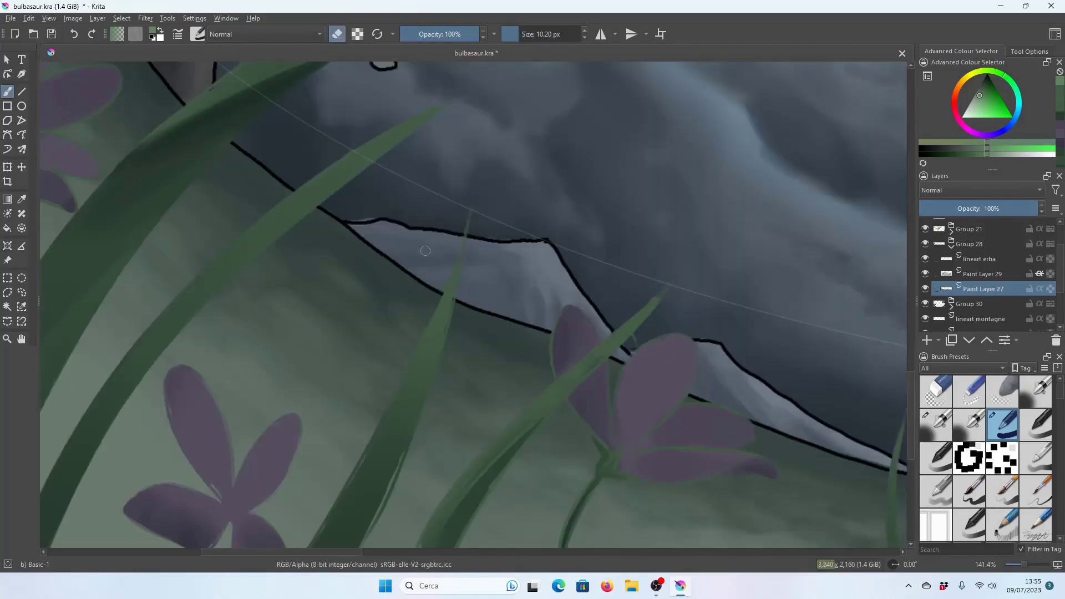
{"action": "key", "text": "e"}
{"action": "left_click_drag", "start_coordinate": [394, 463], "coordinate": [369, 531]}
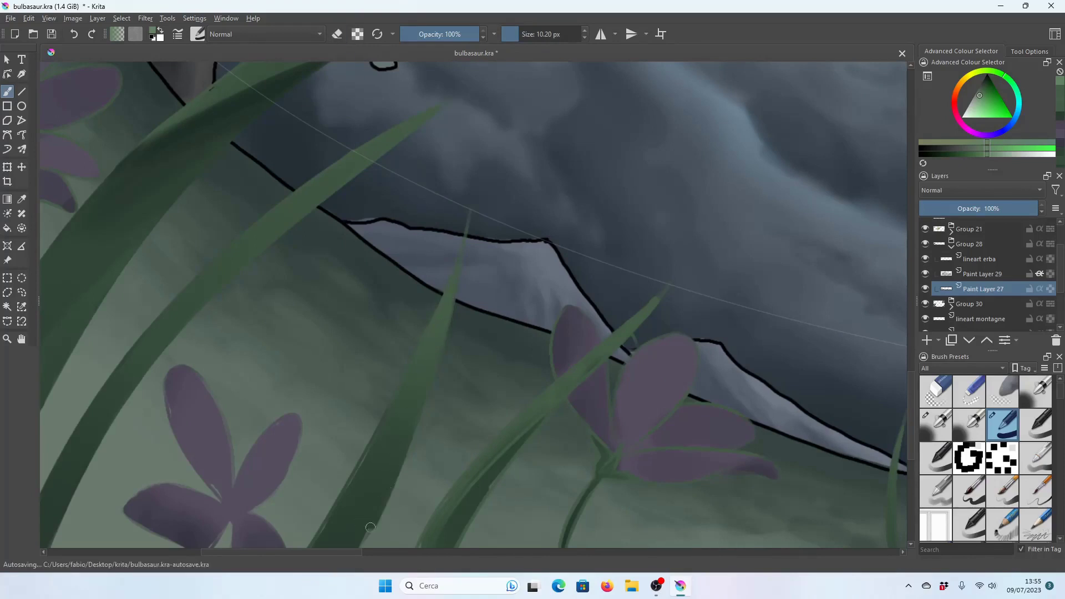
{"action": "left_click_drag", "start_coordinate": [399, 465], "coordinate": [375, 498]}
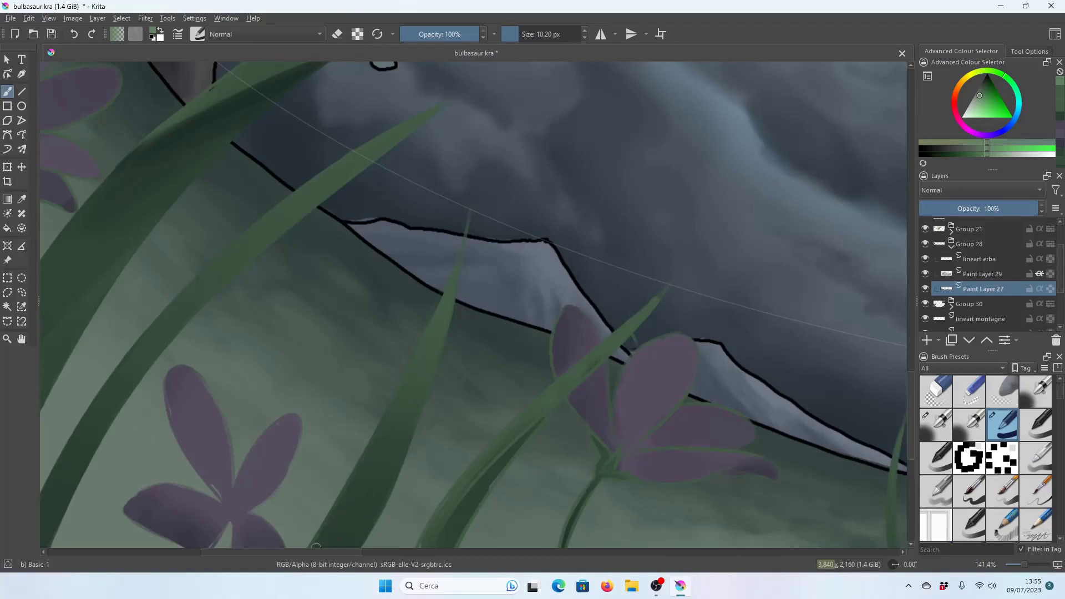
{"action": "scroll", "coordinate": [901, 333], "scroll_direction": "down", "scroll_amount": 3}
{"action": "scroll", "coordinate": [907, 418], "scroll_direction": "down", "scroll_amount": 2}
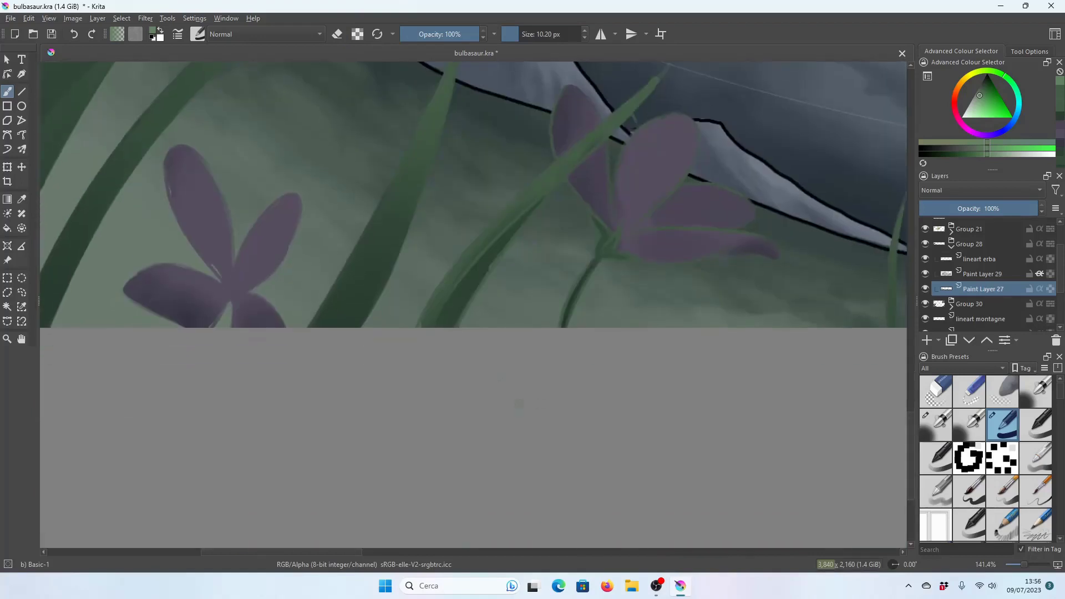
{"action": "scroll", "coordinate": [559, 371], "scroll_direction": "down", "scroll_amount": 1}
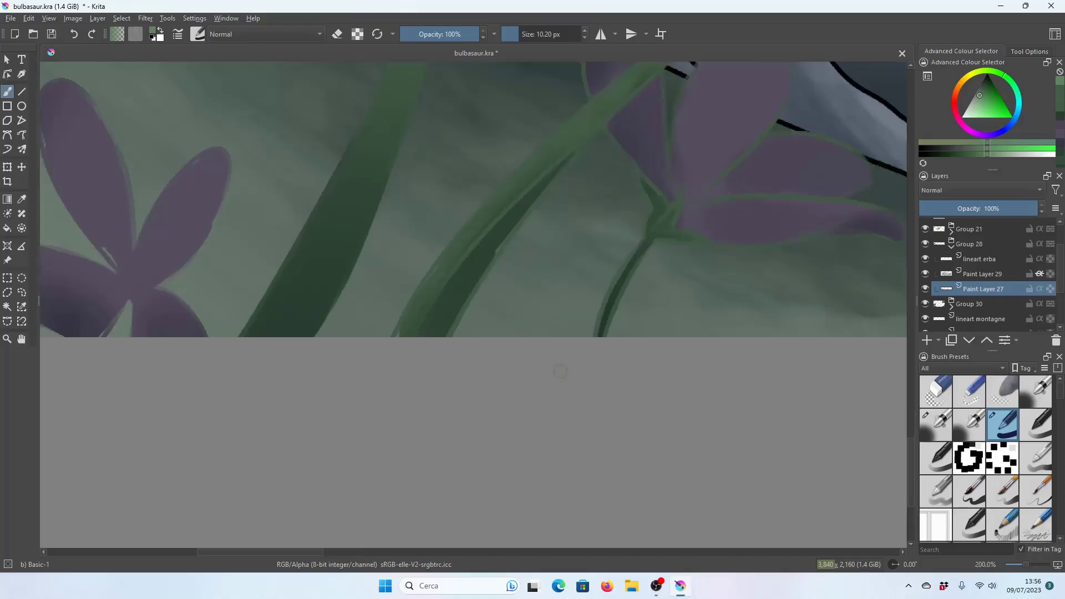
{"action": "scroll", "coordinate": [532, 297], "scroll_direction": "down", "scroll_amount": 2}
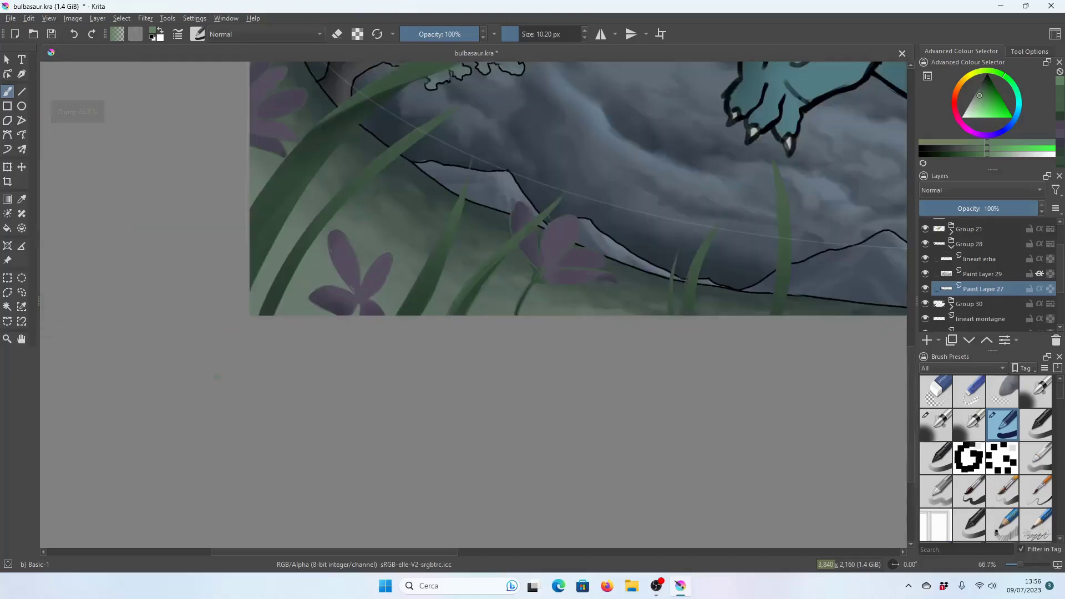
{"action": "scroll", "coordinate": [532, 297], "scroll_direction": "up", "scroll_amount": 2}
{"action": "scroll", "coordinate": [532, 297], "scroll_direction": "up", "scroll_amount": 1}
{"action": "scroll", "coordinate": [387, 470], "scroll_direction": "up", "scroll_amount": 2}
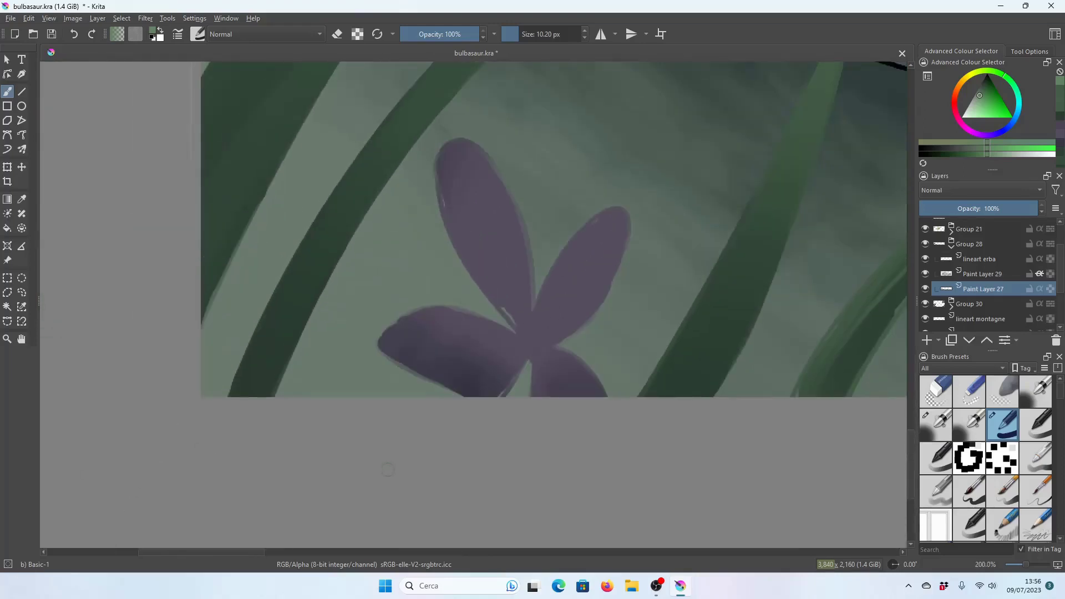
{"action": "mouse_move", "coordinate": [311, 366]}
{"action": "left_mouse_down"}
{"action": "mouse_move", "coordinate": [377, 227]}
{"action": "mouse_move", "coordinate": [311, 383]}
{"action": "left_mouse_up"}
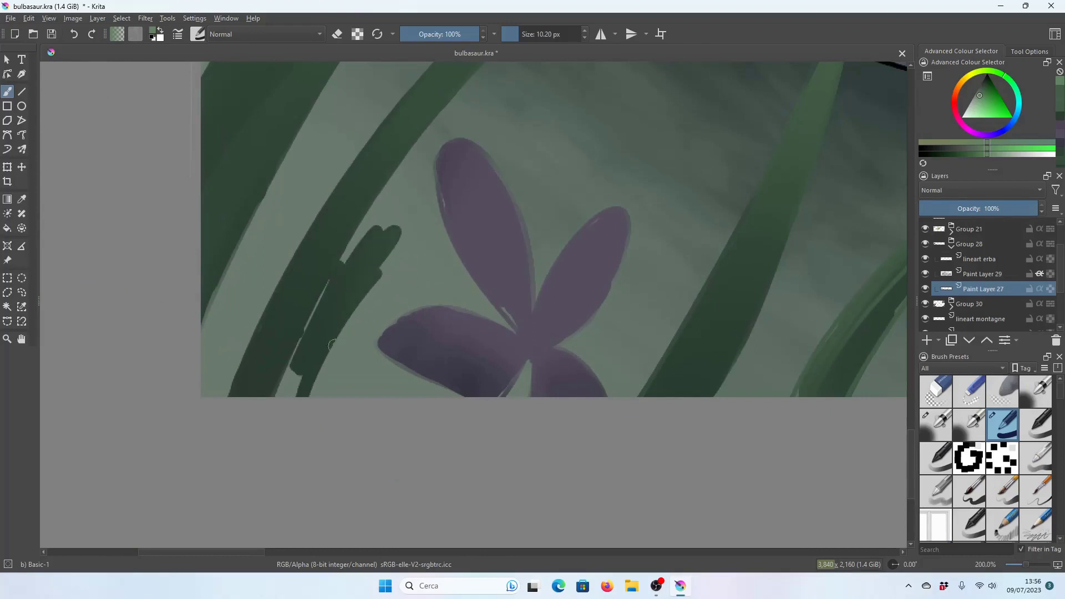
{"action": "mouse_move", "coordinate": [411, 195]}
{"action": "left_mouse_down"}
{"action": "mouse_move", "coordinate": [317, 344]}
{"action": "mouse_move", "coordinate": [543, 113]}
{"action": "left_mouse_up"}
{"action": "mouse_move", "coordinate": [341, 363]}
{"action": "left_mouse_down"}
{"action": "mouse_move", "coordinate": [532, 133]}
{"action": "mouse_move", "coordinate": [588, 127]}
{"action": "left_mouse_up"}
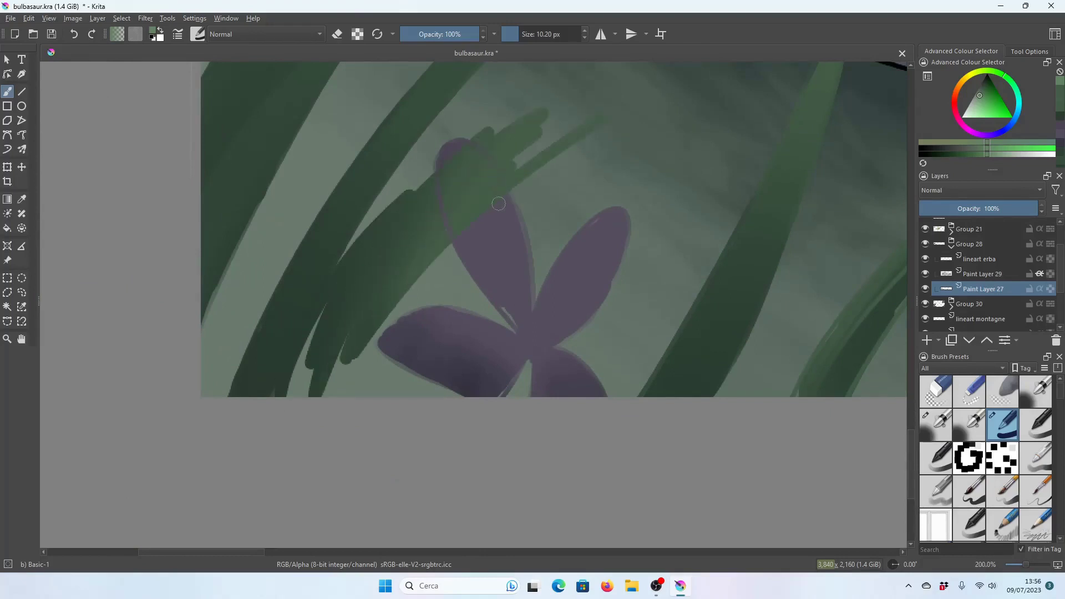
{"action": "key", "text": "ctrl+z"}
{"action": "mouse_move", "coordinate": [310, 361]}
{"action": "left_mouse_down"}
{"action": "mouse_move", "coordinate": [488, 128]}
{"action": "mouse_move", "coordinate": [505, 122]}
{"action": "mouse_move", "coordinate": [422, 188]}
{"action": "left_mouse_up"}
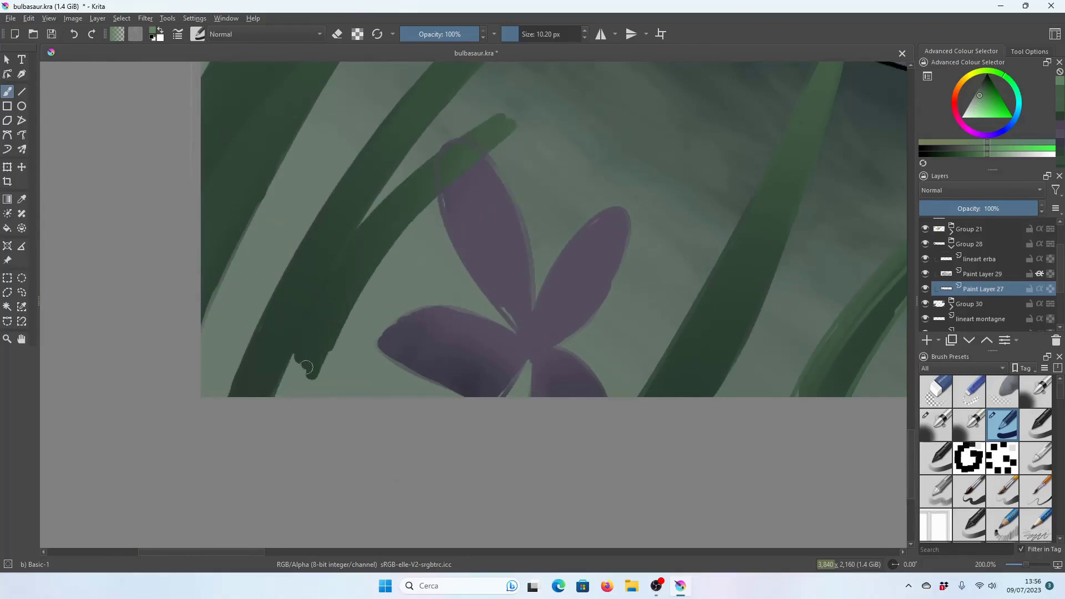
{"action": "mouse_move", "coordinate": [526, 128]}
{"action": "left_mouse_down"}
{"action": "mouse_move", "coordinate": [325, 360]}
{"action": "mouse_move", "coordinate": [576, 124]}
{"action": "left_mouse_up"}
{"action": "left_click_drag", "start_coordinate": [333, 377], "coordinate": [593, 133]}
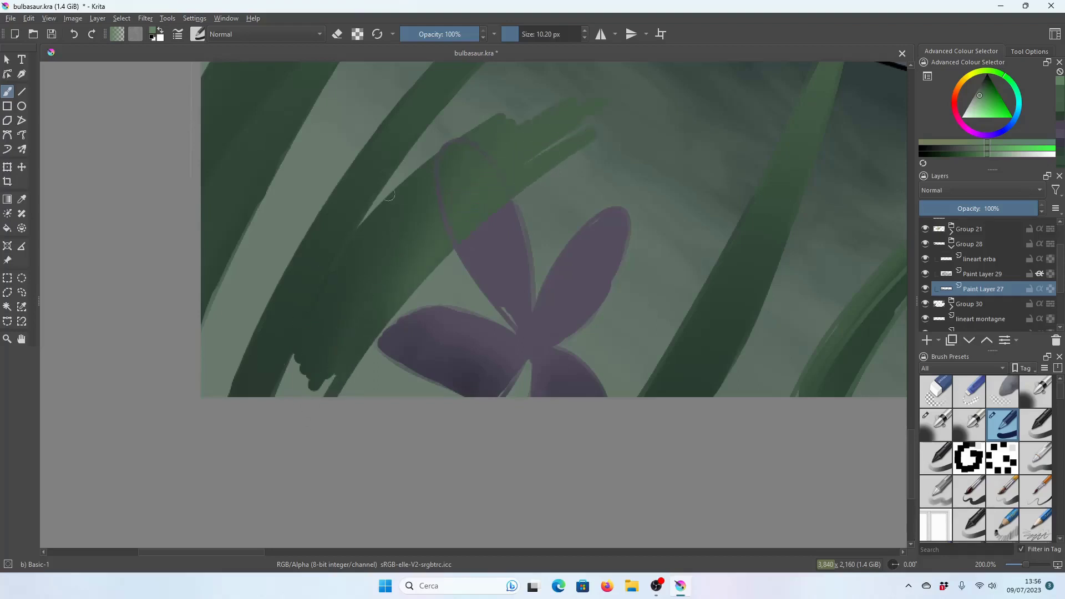
{"action": "key", "text": "ctrl+z"}
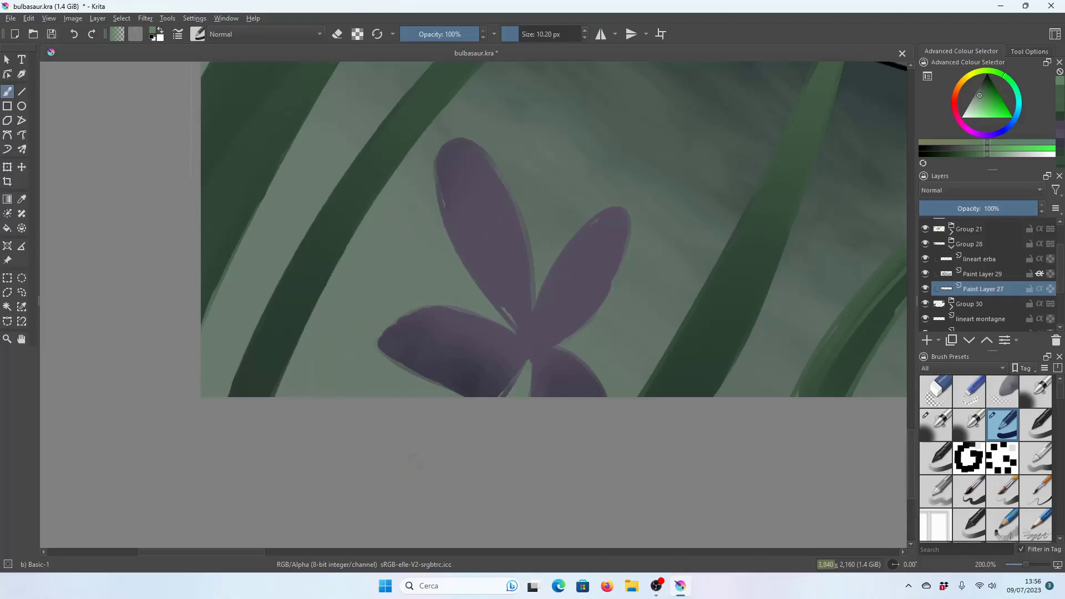
{"action": "key", "text": "minus"}
{"action": "key", "text": "minus"}
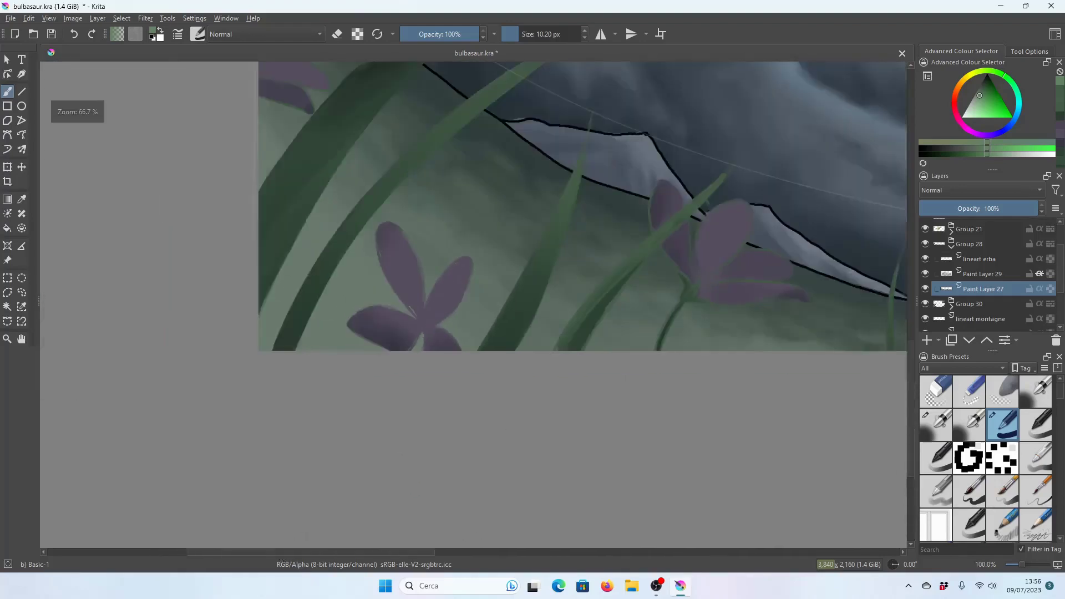
{"action": "key", "text": "minus"}
{"action": "key", "text": "minus"}
Select Paint Layer 29 and toggle its inherit alpha repeatedly, leaving the brighter tree and grass look.
{"action": "left_click", "coordinate": [973, 271]}
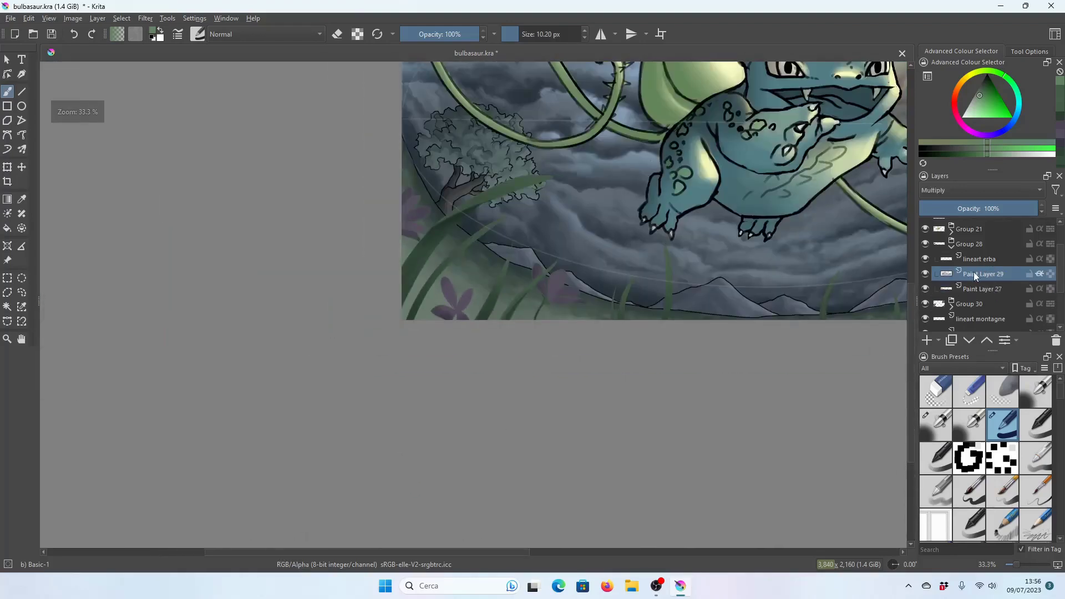
{"action": "scroll", "coordinate": [910, 310], "scroll_direction": "up", "scroll_amount": 3}
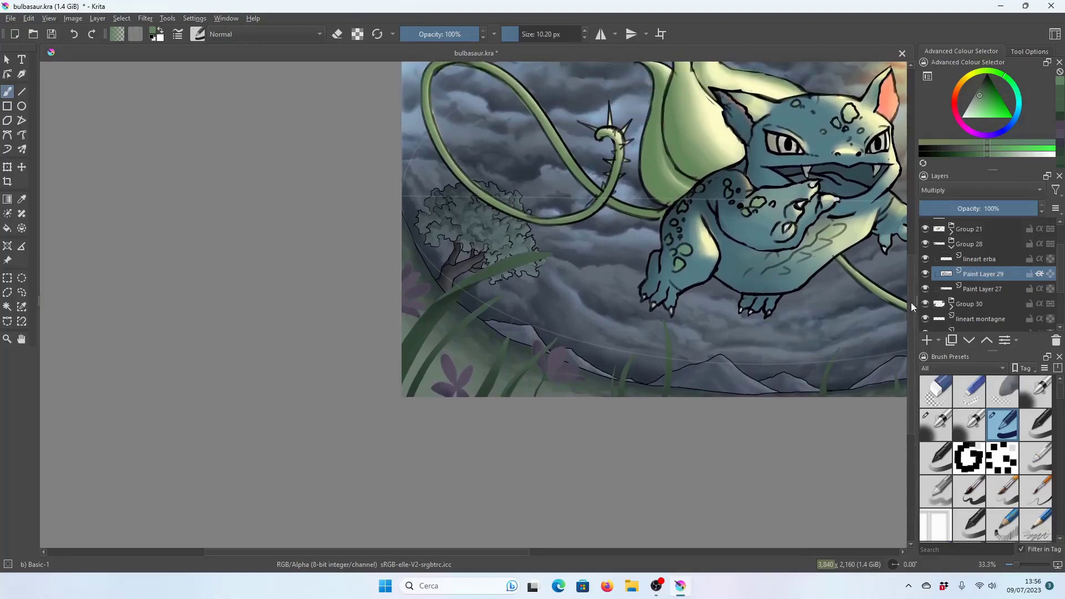
{"action": "key", "text": "plus"}
{"action": "scroll", "coordinate": [910, 311], "scroll_direction": "down", "scroll_amount": 3}
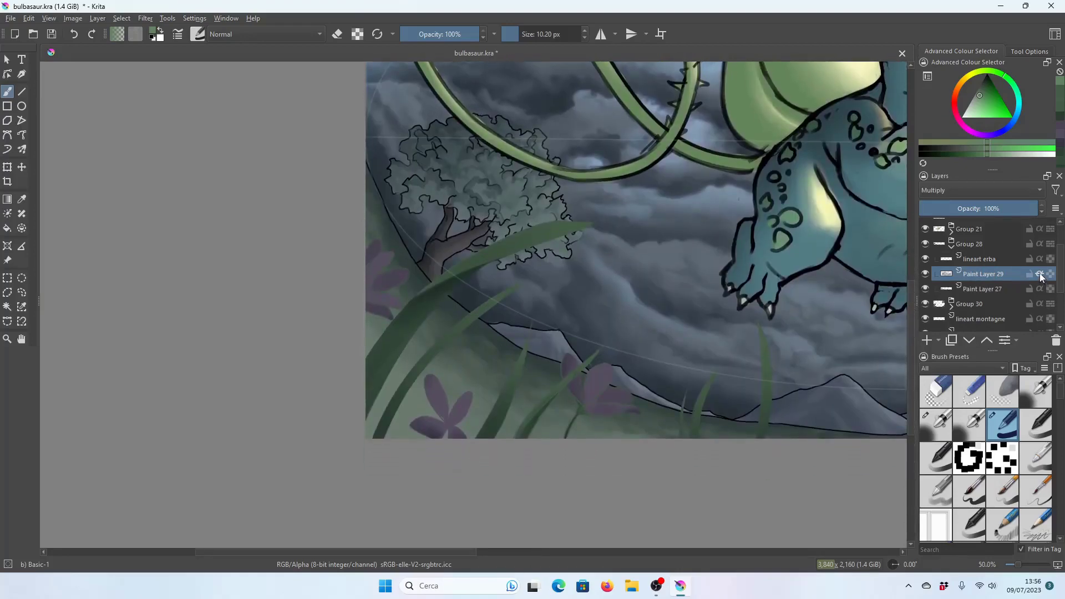
{"action": "left_click", "coordinate": [1039, 275]}
{"action": "key", "text": "minus"}
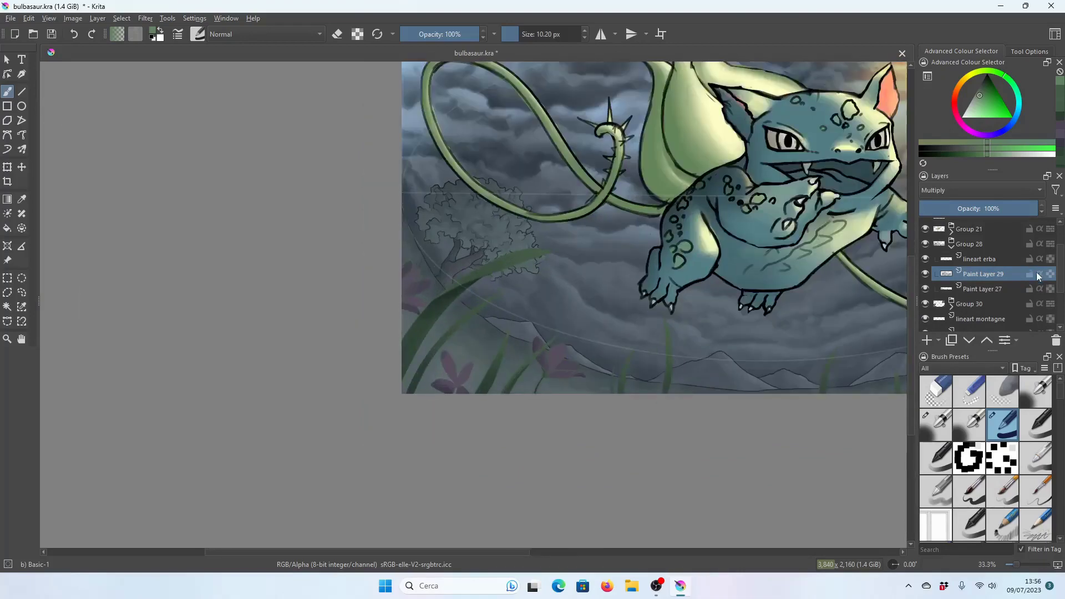
{"action": "left_click", "coordinate": [1040, 275]}
{"action": "left_click", "coordinate": [1040, 275]}
{"action": "left_click", "coordinate": [1040, 276]}
{"action": "left_click", "coordinate": [1041, 275]}
{"action": "left_click", "coordinate": [1040, 275]}
Select Paint Layer 27 and extend the grass blade tip beside the right flower in lighter green.
{"action": "scroll", "coordinate": [472, 350], "scroll_direction": "up", "scroll_amount": 4}
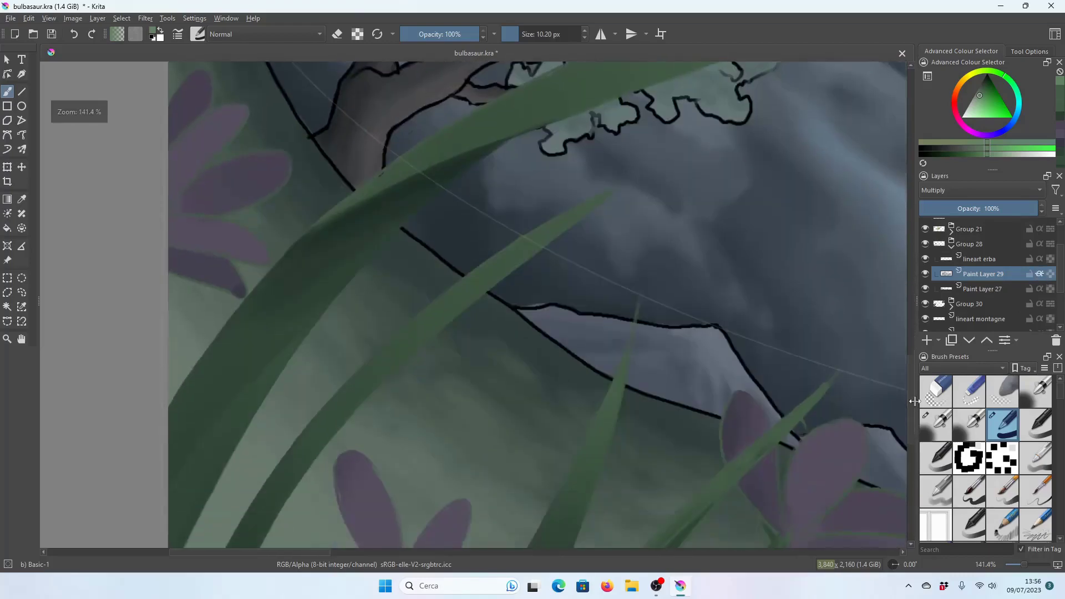
{"action": "scroll", "coordinate": [710, 292], "scroll_direction": "down", "scroll_amount": 3}
{"action": "left_click", "coordinate": [995, 289]}
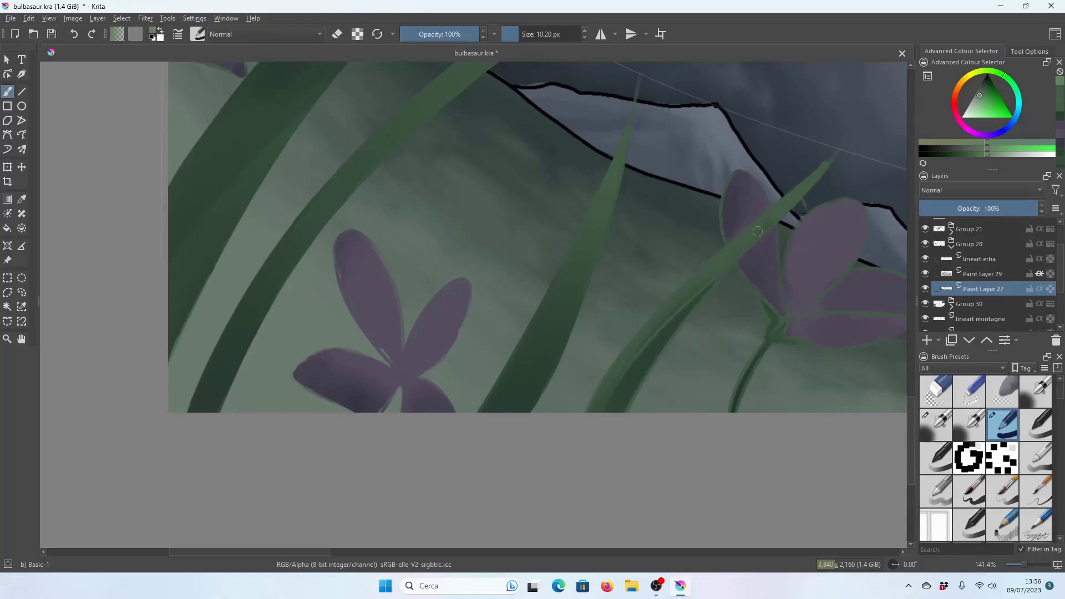
{"action": "left_click_drag", "start_coordinate": [820, 172], "coordinate": [839, 145]}
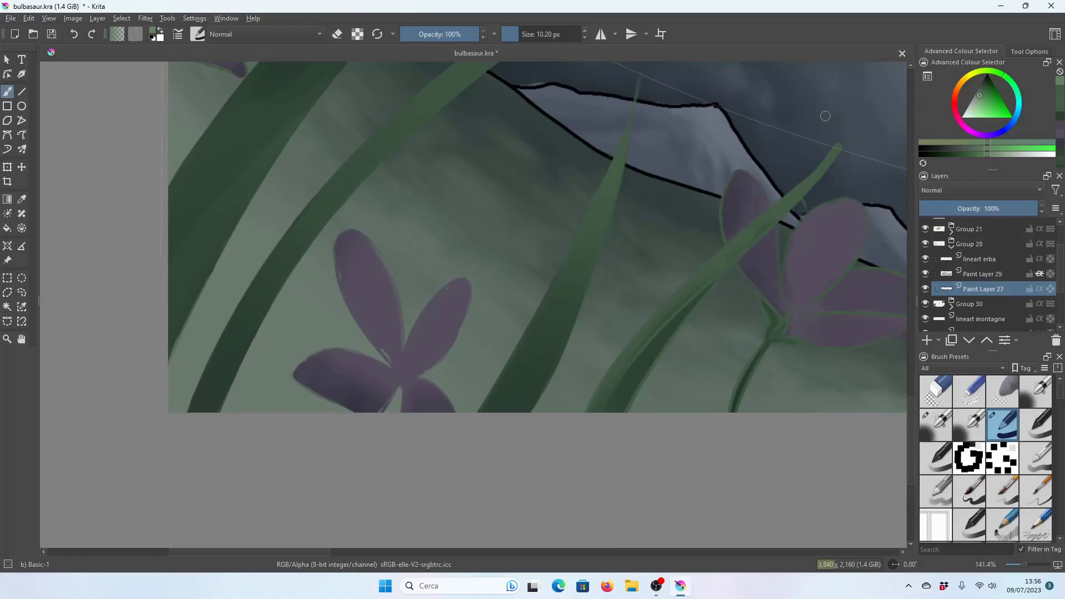
Switch the brush to eraser mode and zoom around the mountains to review the scene.
{"action": "left_click", "coordinate": [339, 35]}
{"action": "scroll", "coordinate": [478, 302], "scroll_direction": "down", "scroll_amount": 2}
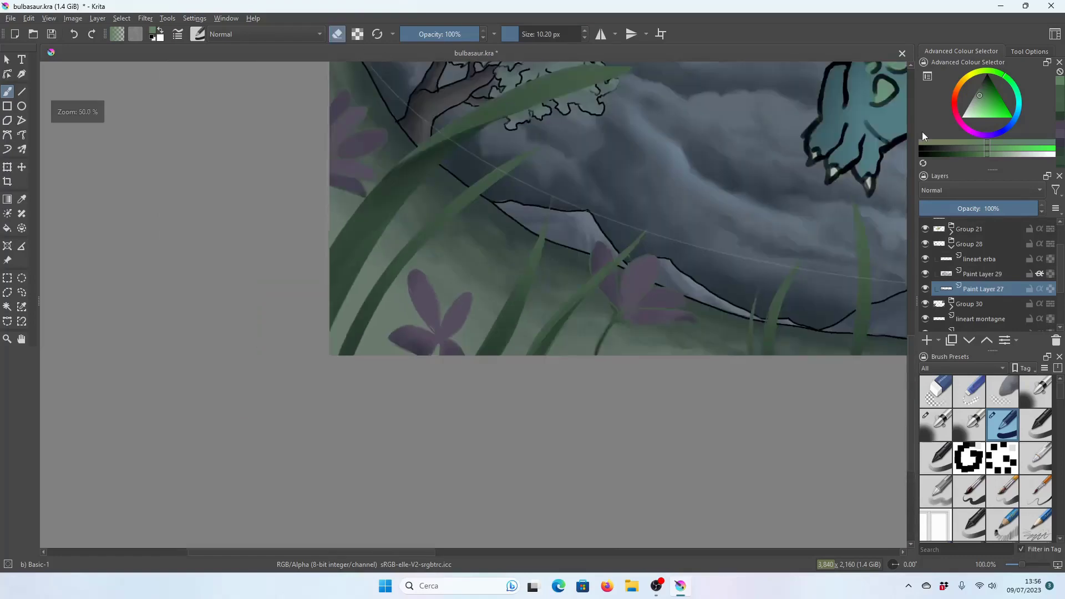
{"action": "scroll", "coordinate": [478, 302], "scroll_direction": "down", "scroll_amount": 1}
{"action": "scroll", "coordinate": [477, 302], "scroll_direction": "down", "scroll_amount": 1}
{"action": "scroll", "coordinate": [477, 302], "scroll_direction": "up", "scroll_amount": 1}
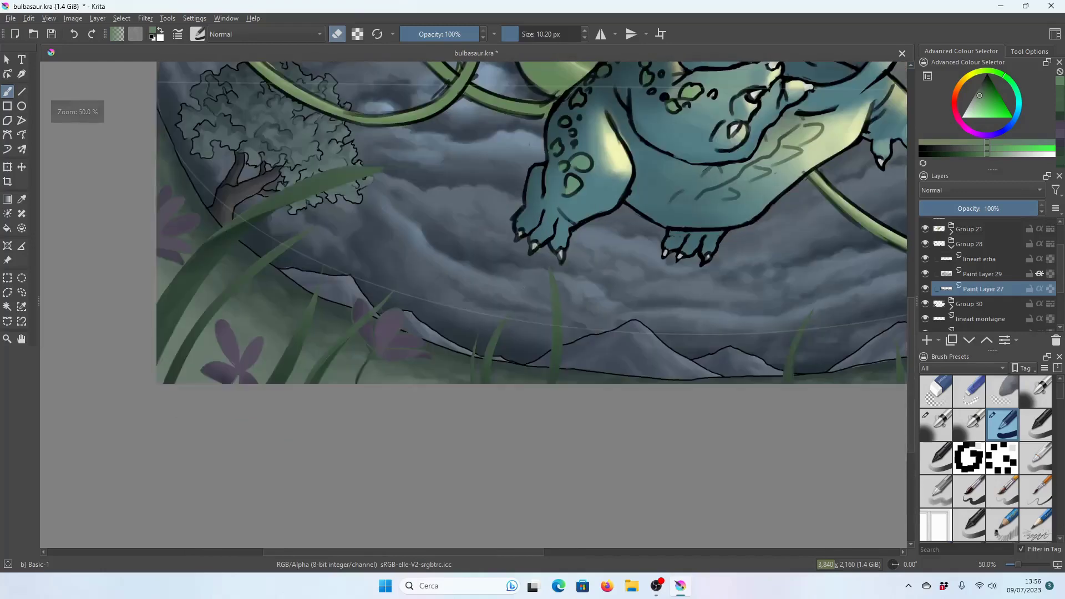
{"action": "scroll", "coordinate": [439, 319], "scroll_direction": "up", "scroll_amount": 1}
{"action": "scroll", "coordinate": [439, 319], "scroll_direction": "up", "scroll_amount": 1}
{"action": "scroll", "coordinate": [439, 319], "scroll_direction": "up", "scroll_amount": 1}
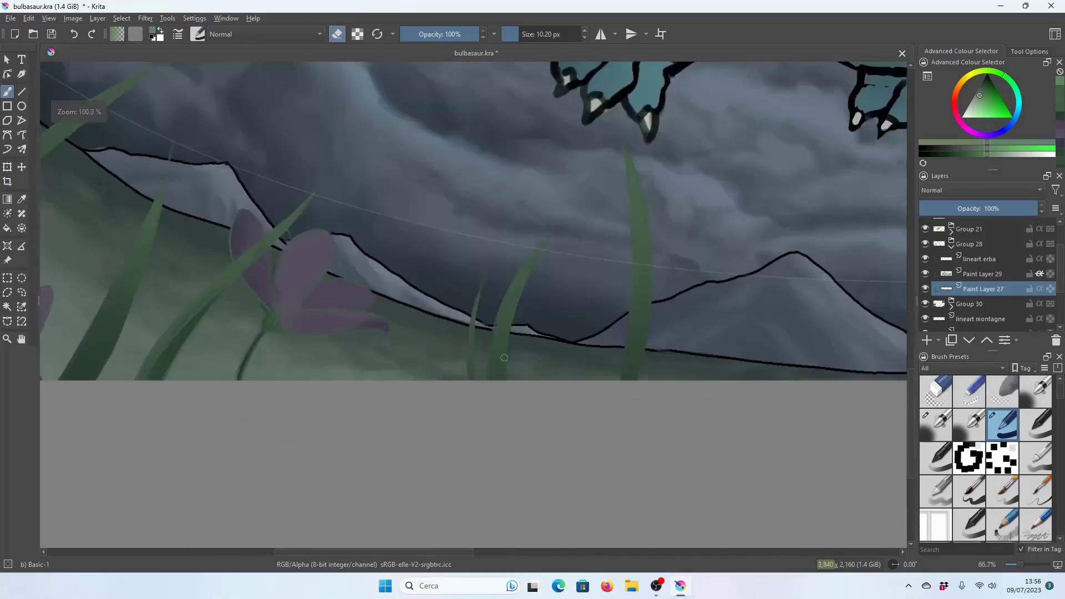
{"action": "scroll", "coordinate": [439, 319], "scroll_direction": "up", "scroll_amount": 1}
{"action": "scroll", "coordinate": [439, 318], "scroll_direction": "up", "scroll_amount": 1}
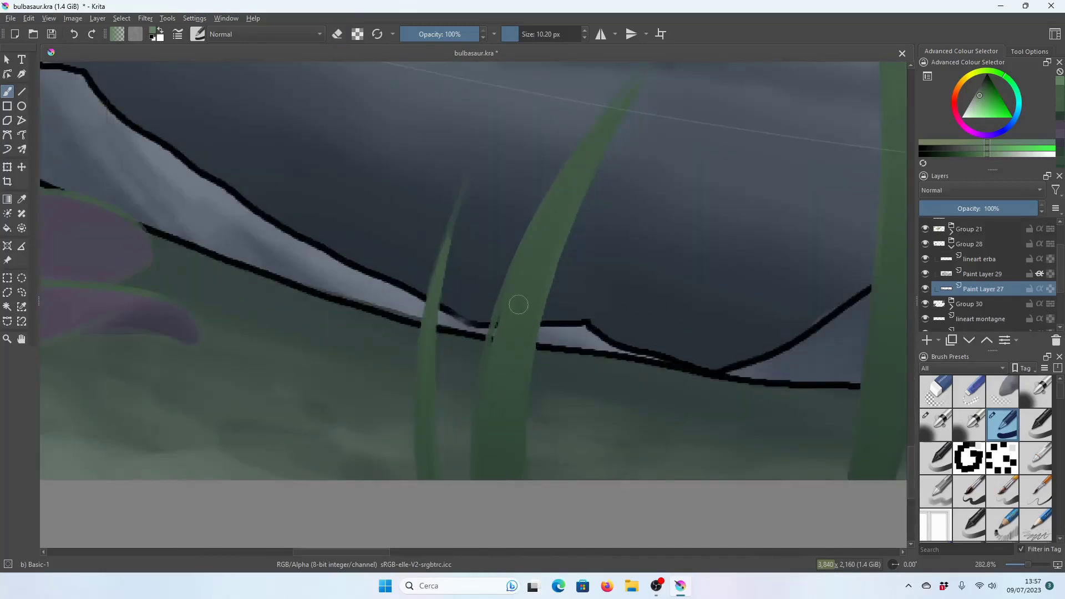
{"action": "scroll", "coordinate": [502, 386], "scroll_direction": "down", "scroll_amount": 1}
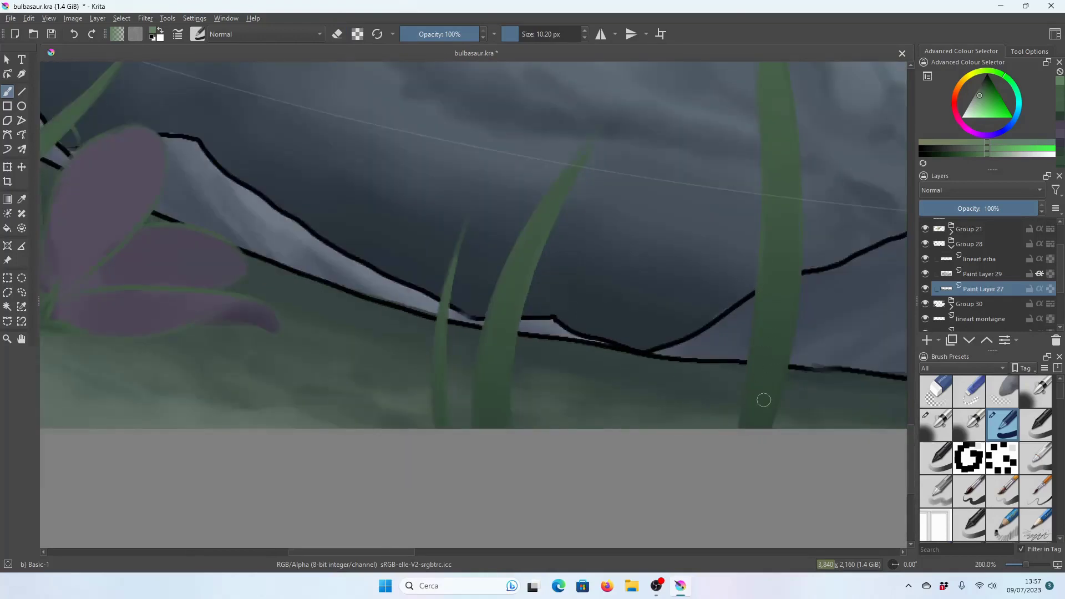
{"action": "key", "text": "minus"}
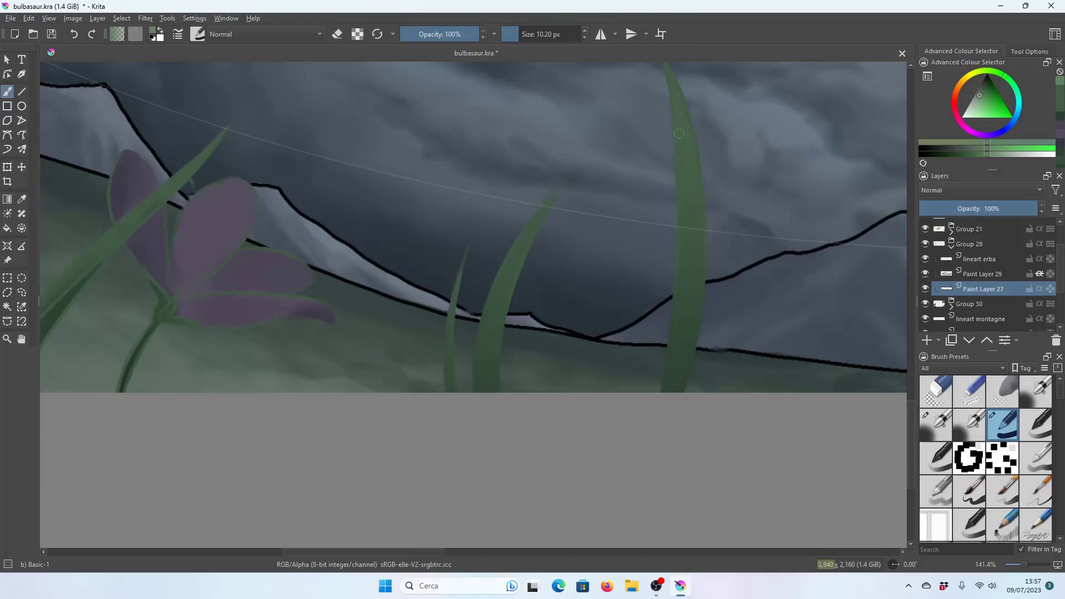
{"action": "key", "text": "minus"}
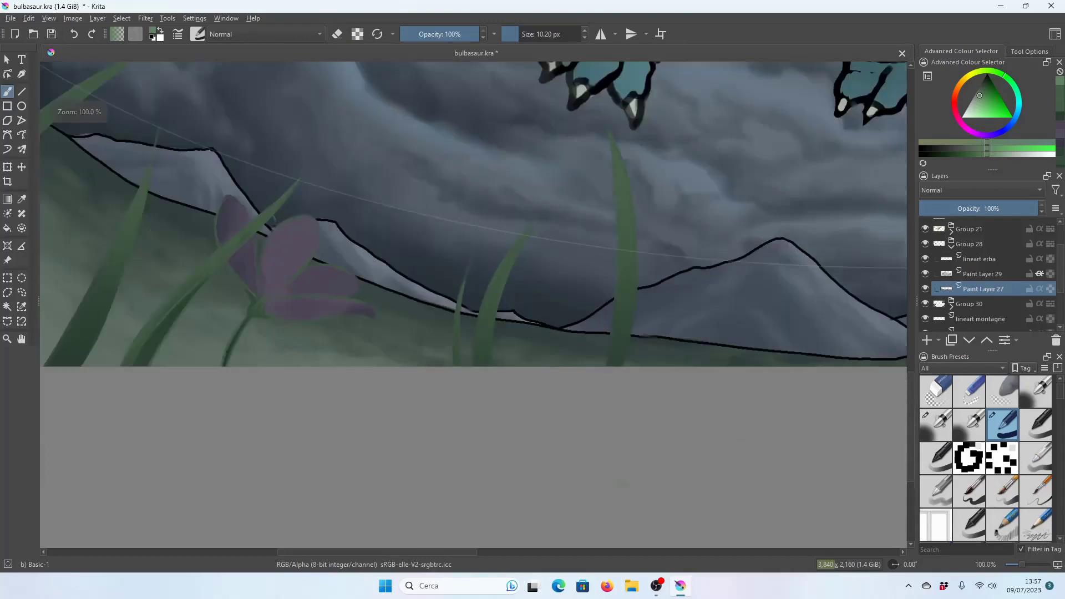
{"action": "key", "text": "minus"}
{"action": "key", "text": "minus"}
{"action": "key", "text": "plus"}
{"action": "key", "text": "plus"}
{"action": "key", "text": "plus"}
{"action": "key", "text": "plus"}
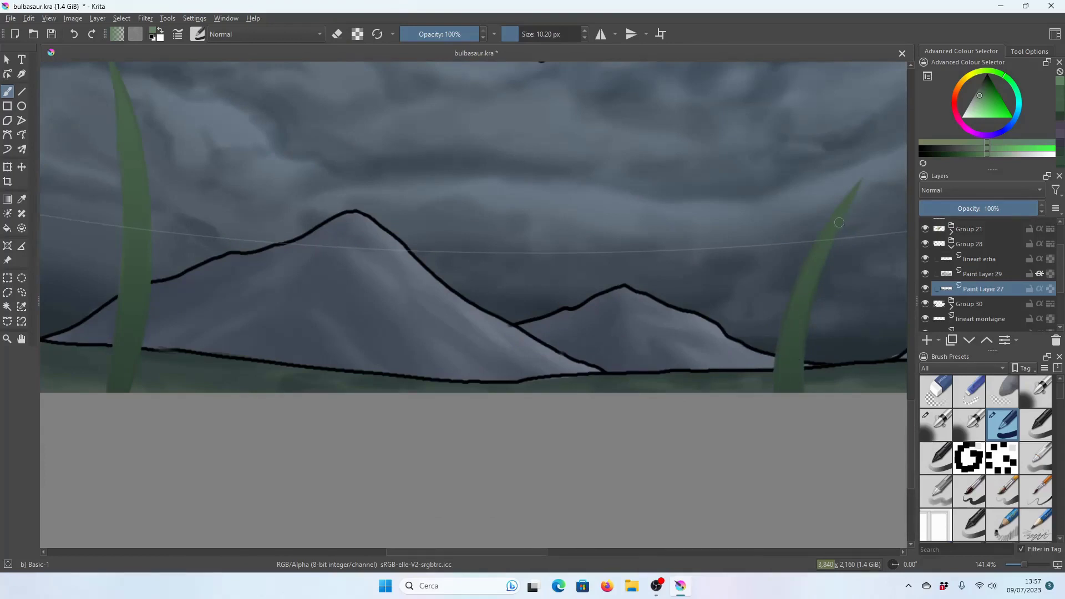
{"action": "scroll", "coordinate": [473, 228], "scroll_direction": "right", "scroll_amount": 2}
{"action": "scroll", "coordinate": [473, 228], "scroll_direction": "right", "scroll_amount": 5}
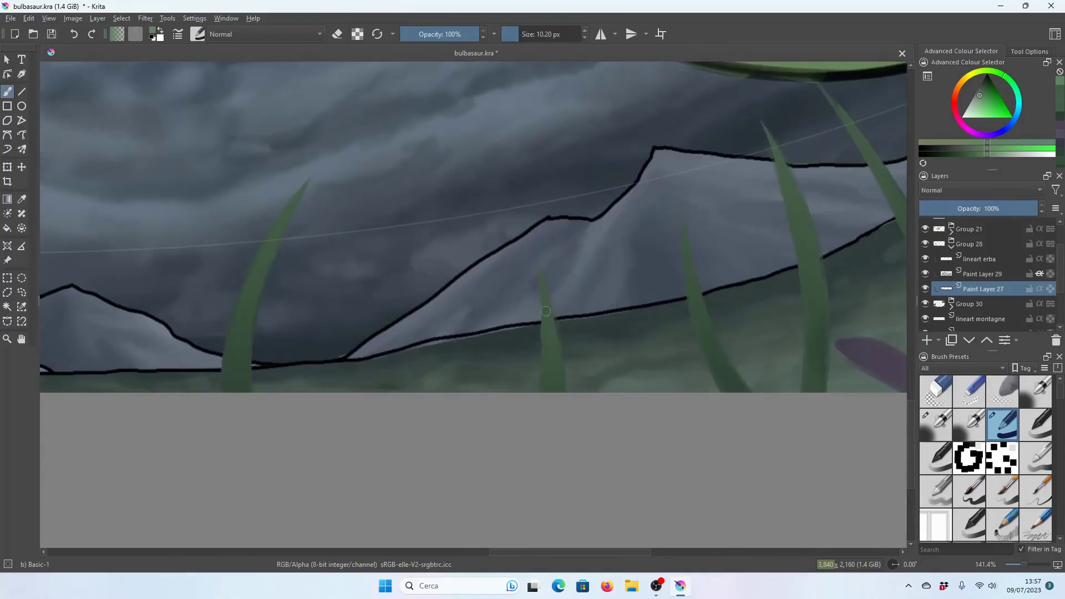
Zoom in on the mountain ridge and paint over the light edge at a grass blade's base.
{"action": "key", "text": "plus"}
{"action": "key", "text": "e"}
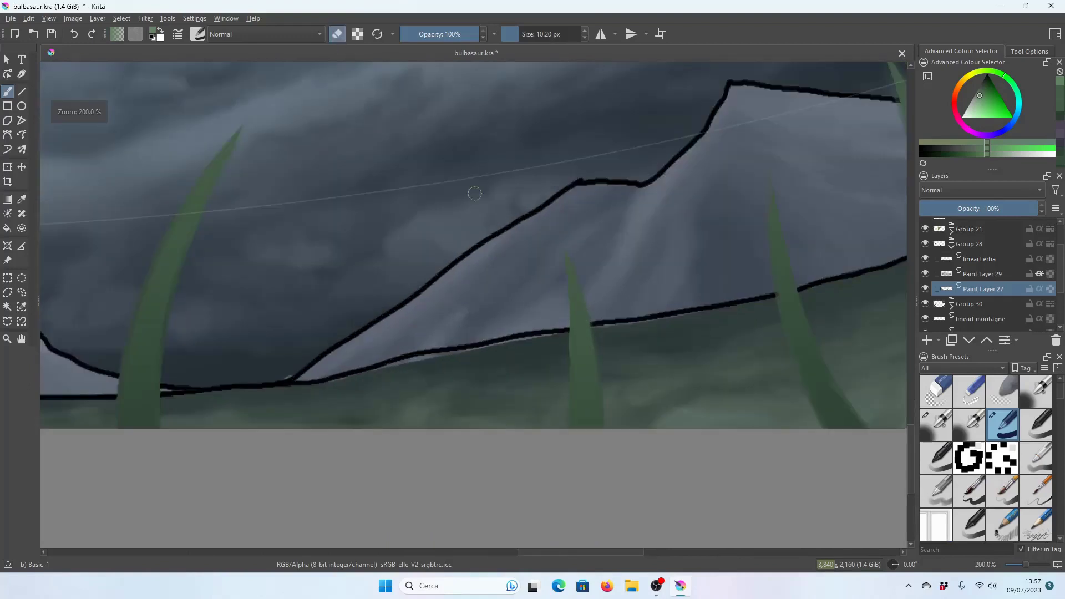
{"action": "left_click", "coordinate": [337, 34]}
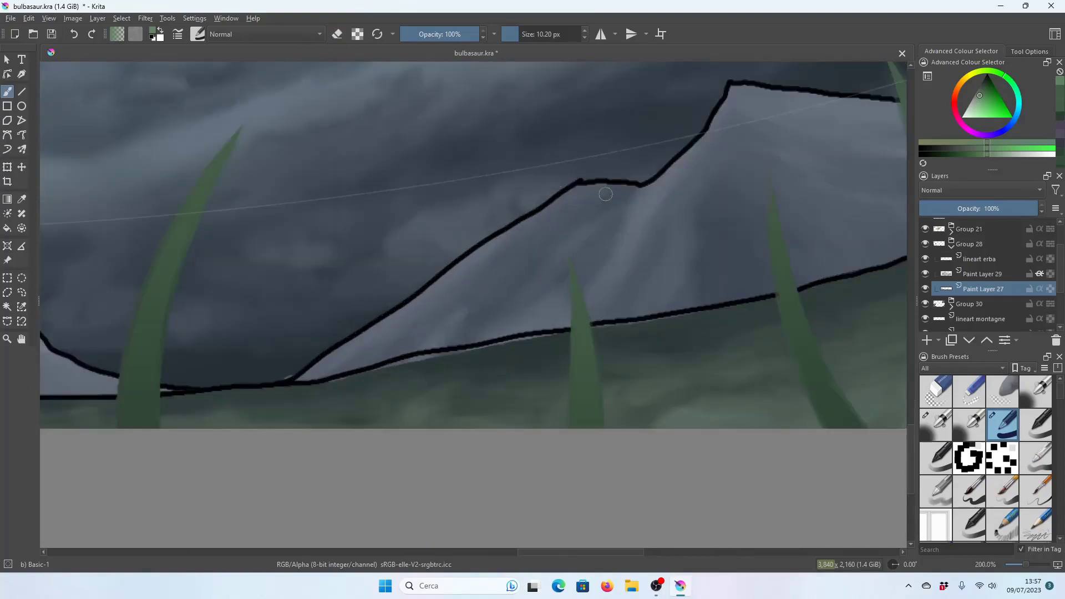
{"action": "key", "text": "minus"}
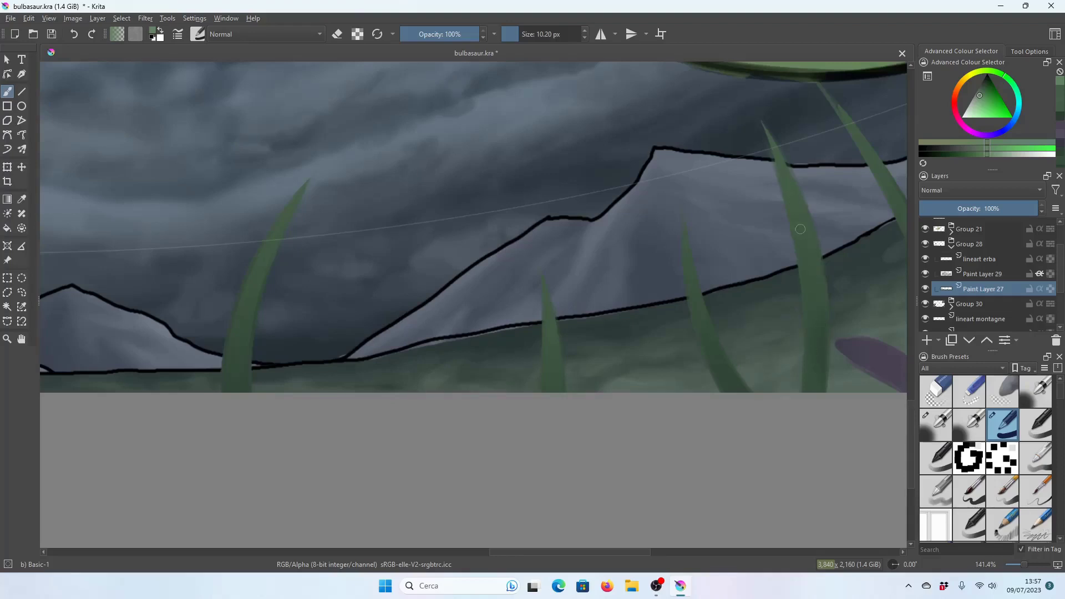
{"action": "scroll", "coordinate": [787, 174], "scroll_direction": "down", "scroll_amount": 2}
{"action": "scroll", "coordinate": [533, 348], "scroll_direction": "up", "scroll_amount": 2}
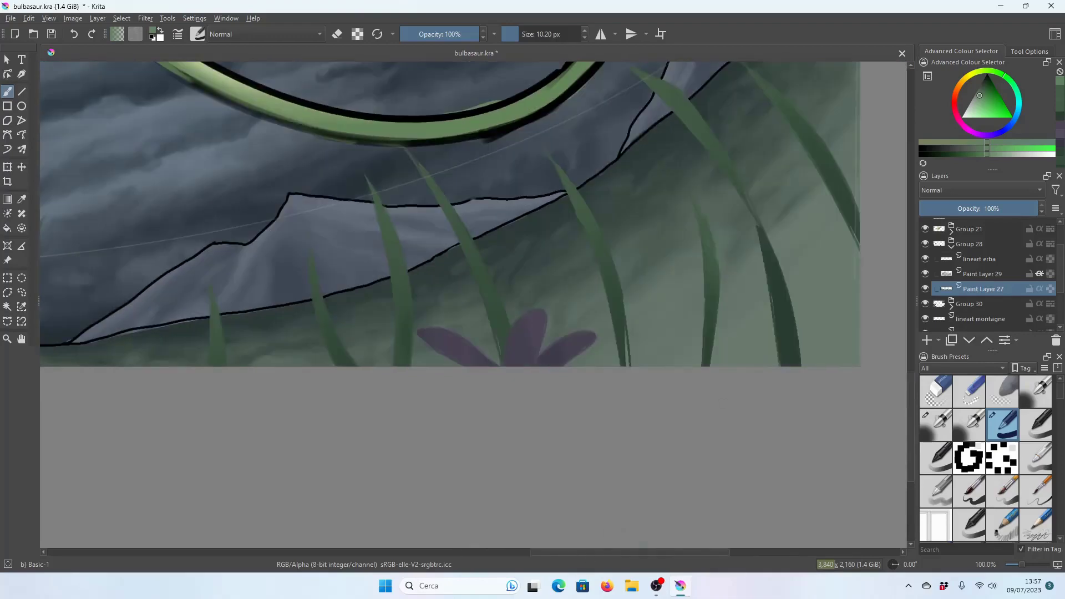
{"action": "scroll", "coordinate": [532, 348], "scroll_direction": "up", "scroll_amount": 2}
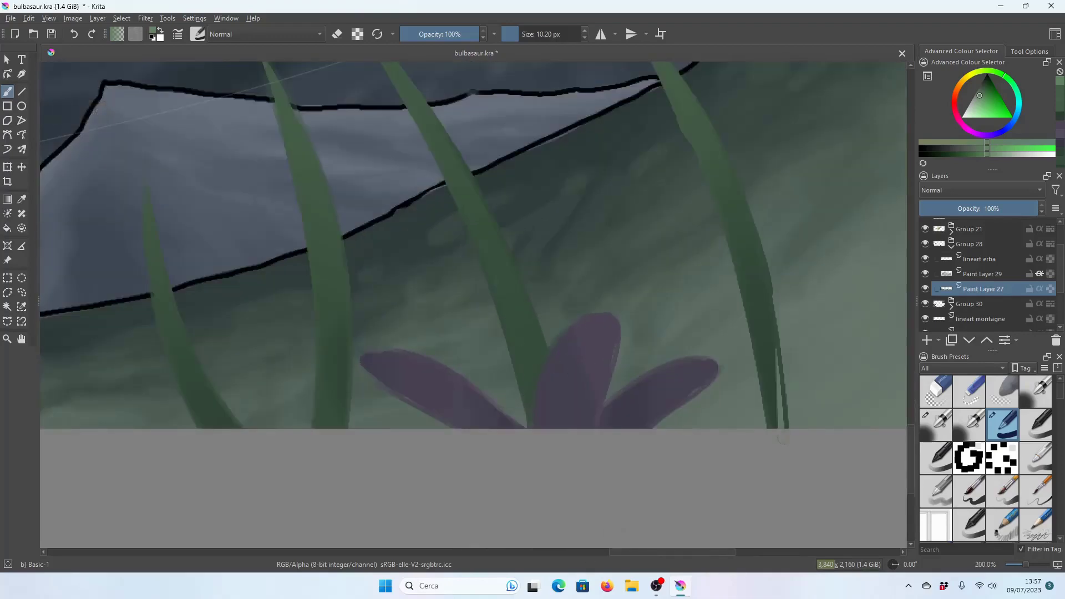
{"action": "left_click_drag", "start_coordinate": [782, 438], "coordinate": [779, 414]}
Alternate eraser and brush modes while zooming to tidy the grass blades below the ridge.
{"action": "left_click", "coordinate": [337, 35]}
{"action": "key", "text": "minus"}
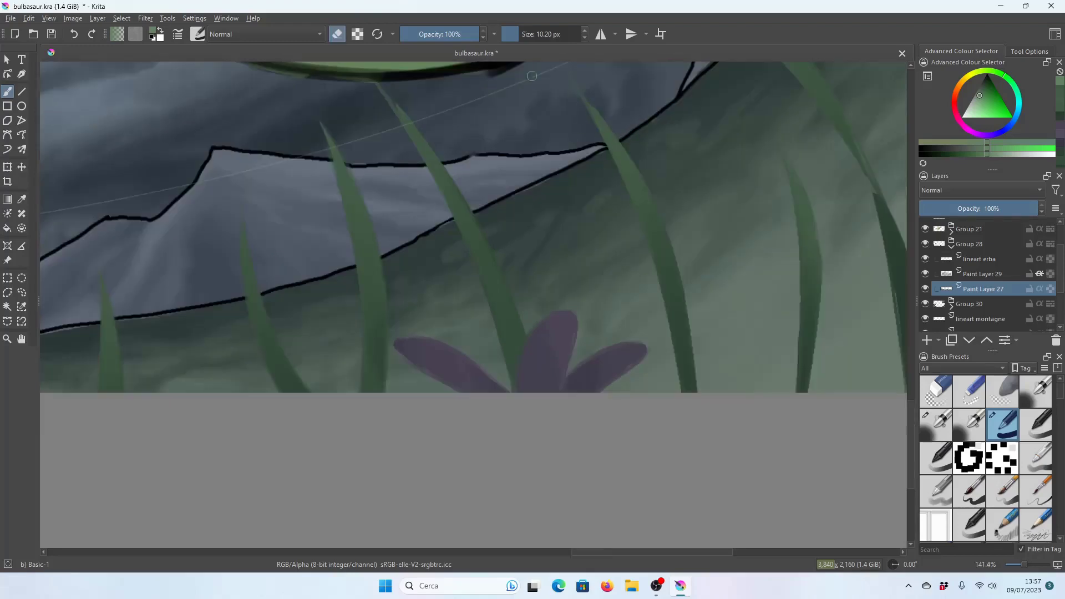
{"action": "key", "text": "minus"}
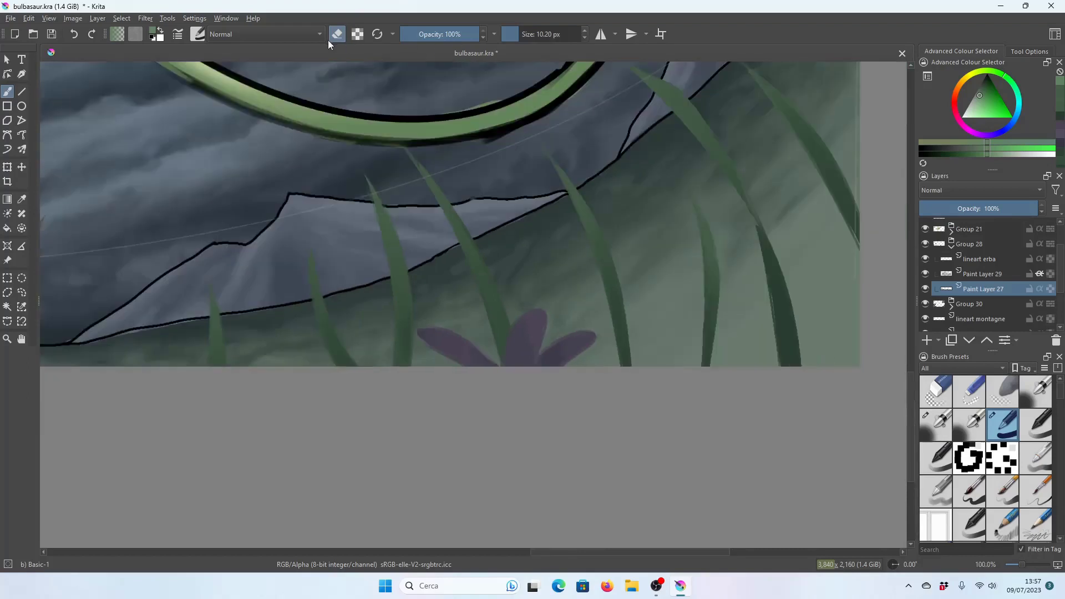
{"action": "left_click", "coordinate": [337, 35]}
{"action": "key", "text": "plus"}
{"action": "left_click", "coordinate": [337, 35]}
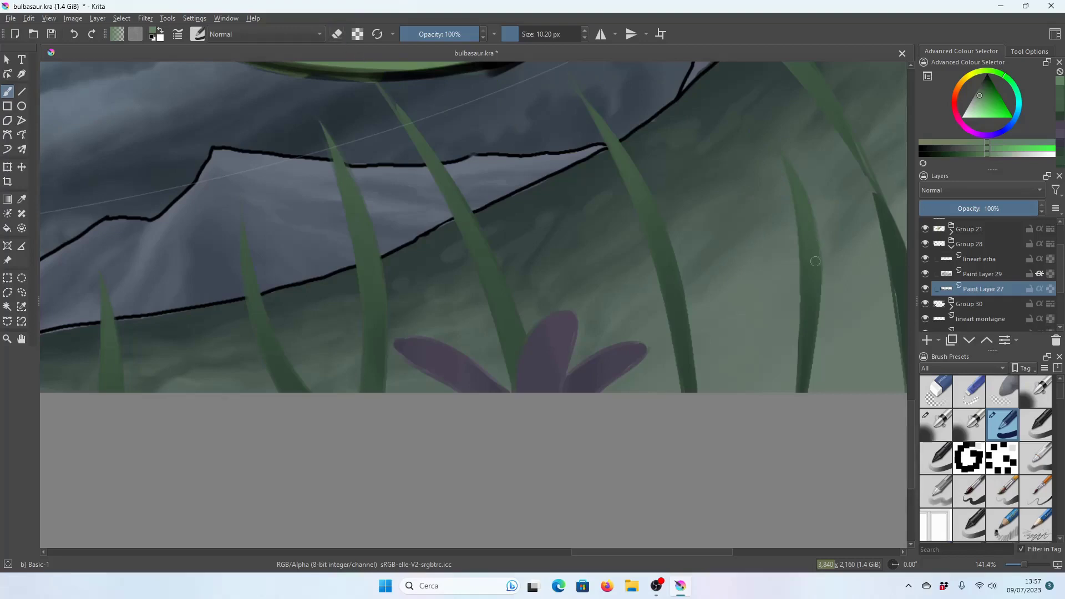
Join the broken grass blade into one continuous blade, toggling eraser mode off and on.
{"action": "key", "text": "e"}
{"action": "key", "text": "minus"}
{"action": "key", "text": "minus"}
{"action": "key", "text": "minus"}
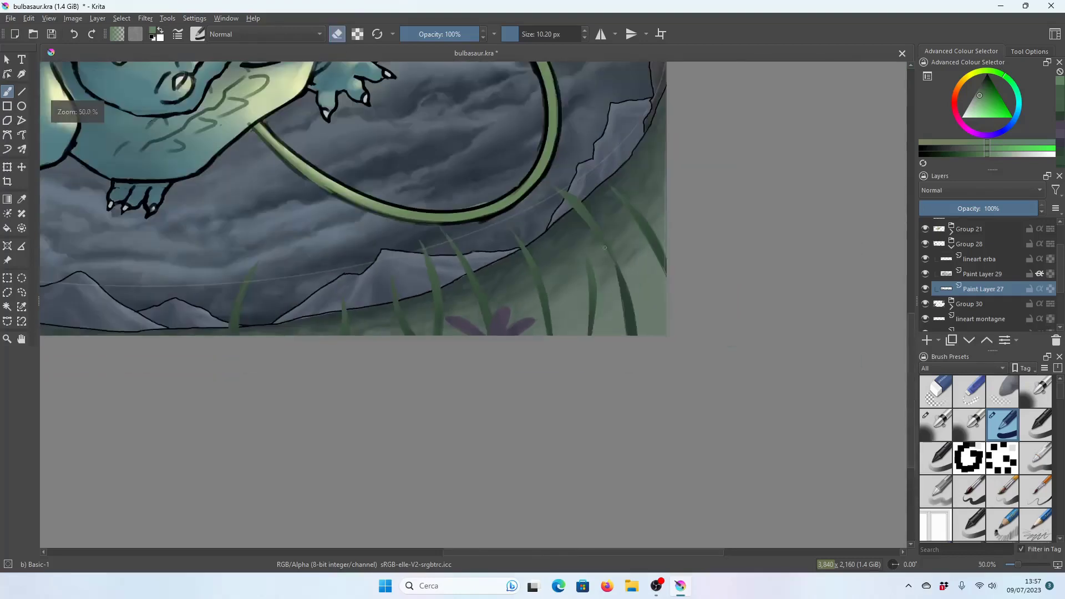
{"action": "key", "text": "plus"}
{"action": "key", "text": "plus"}
{"action": "key", "text": "plus"}
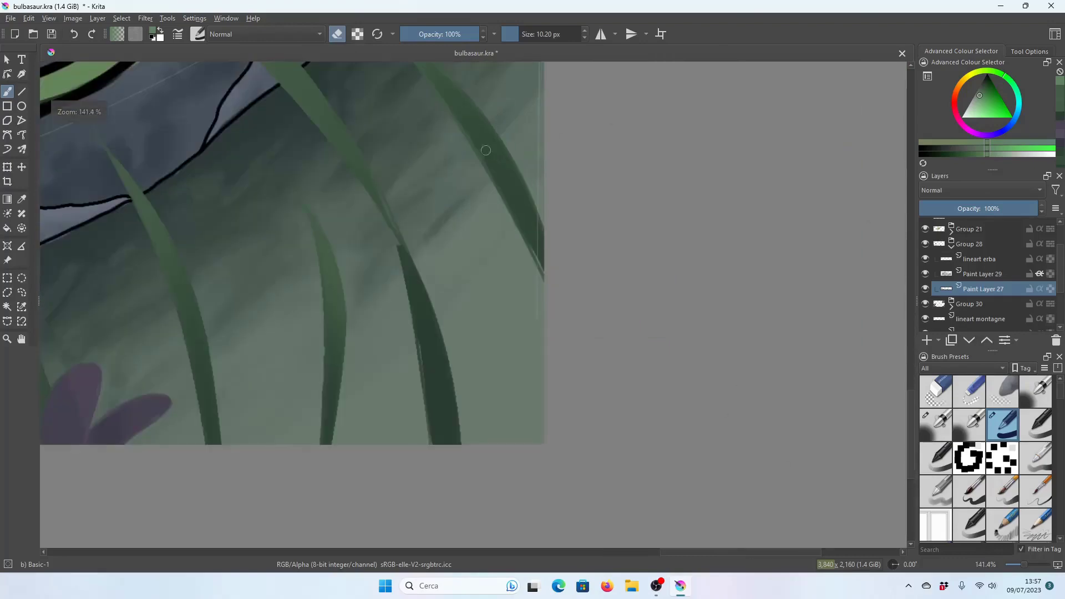
{"action": "key", "text": "plus"}
{"action": "key", "text": "e"}
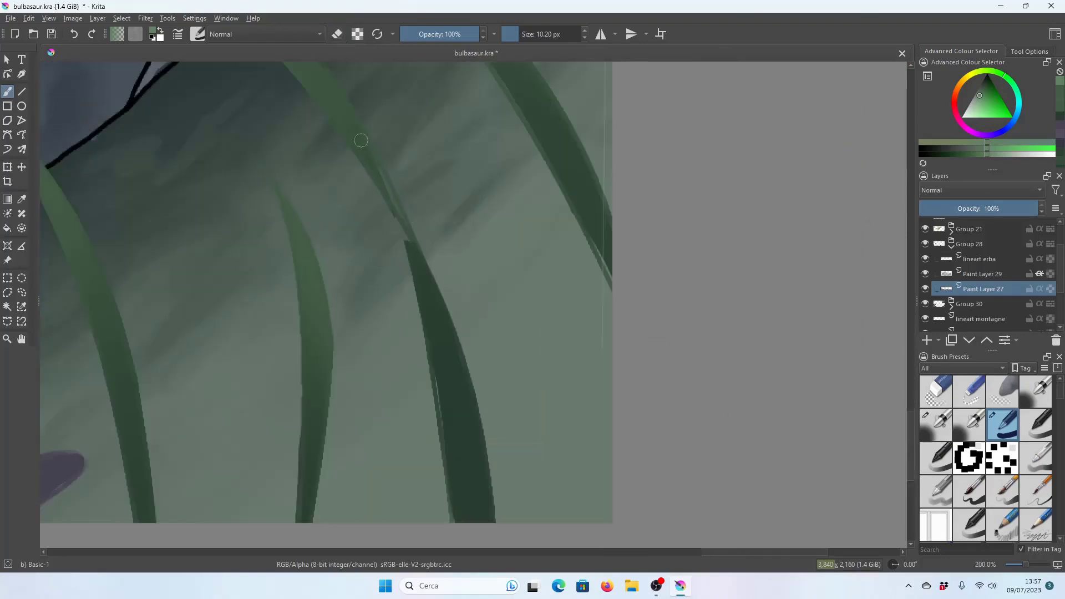
{"action": "left_click_drag", "start_coordinate": [361, 140], "coordinate": [409, 244]}
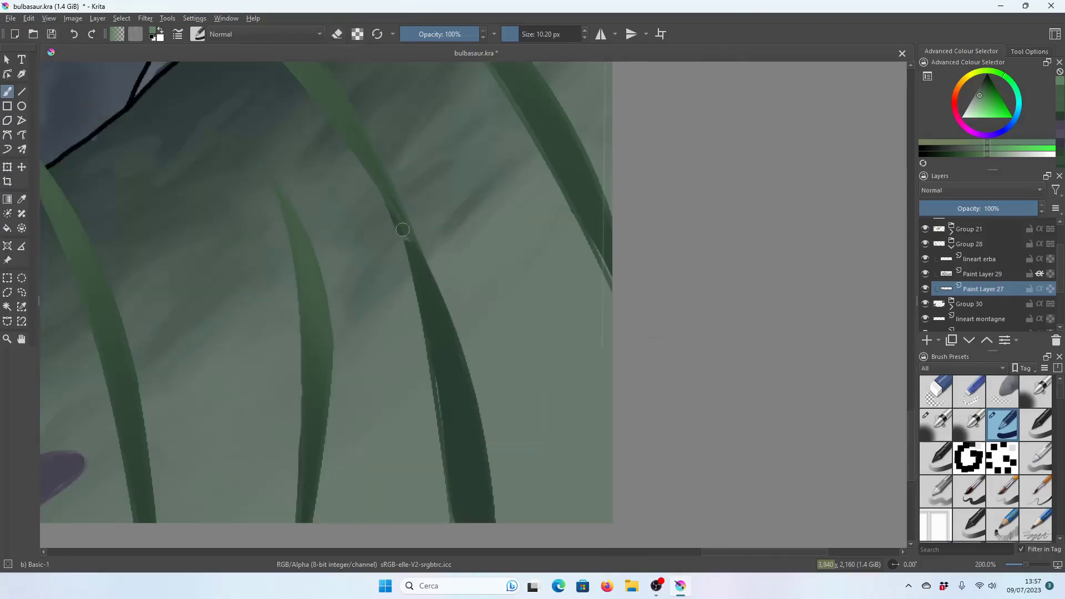
{"action": "left_click", "coordinate": [341, 34]}
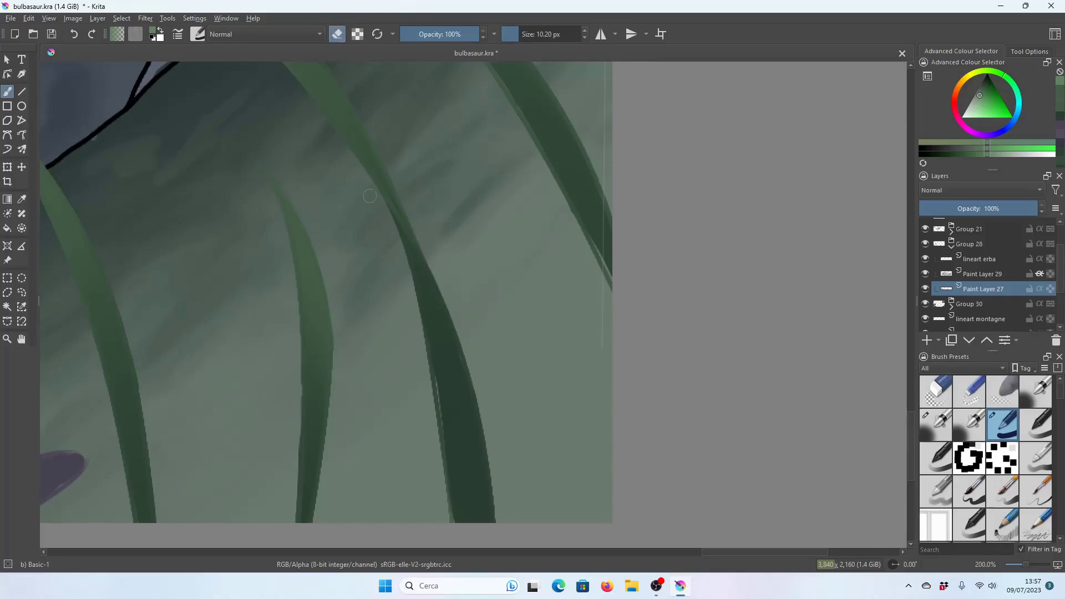
{"action": "left_click", "coordinate": [336, 38]}
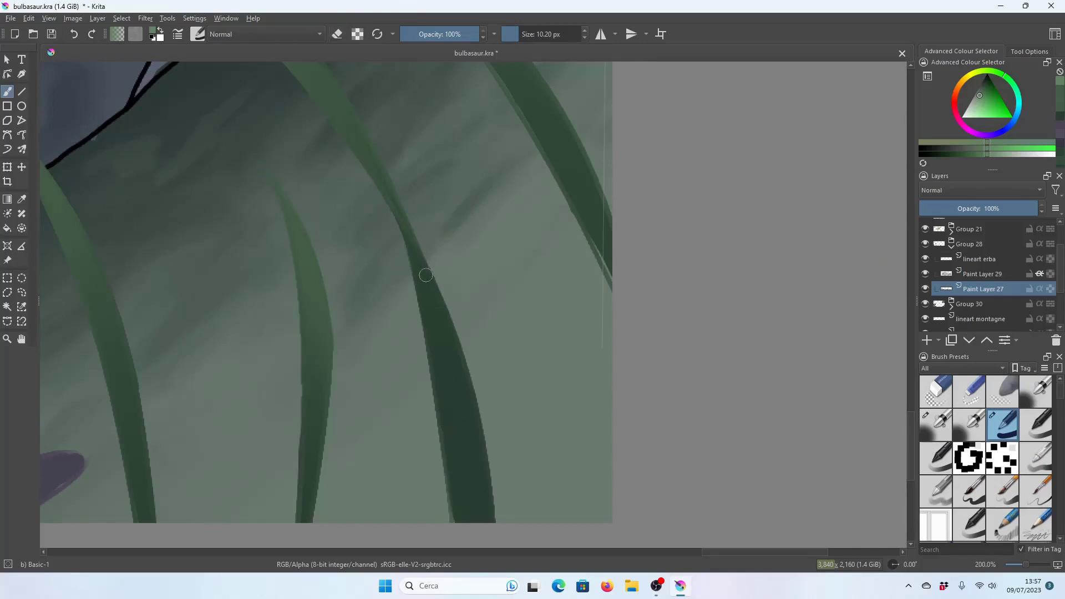
Review the grass, then try dark green stem shading sampled from the stem and undo it.
{"action": "key", "text": "minus"}
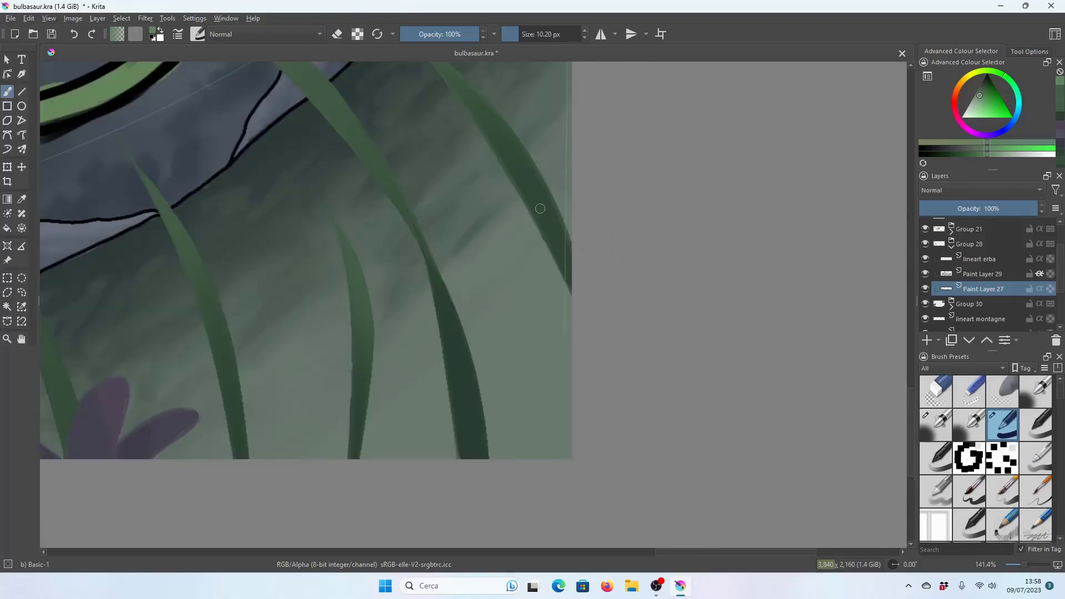
{"action": "key", "text": "minus"}
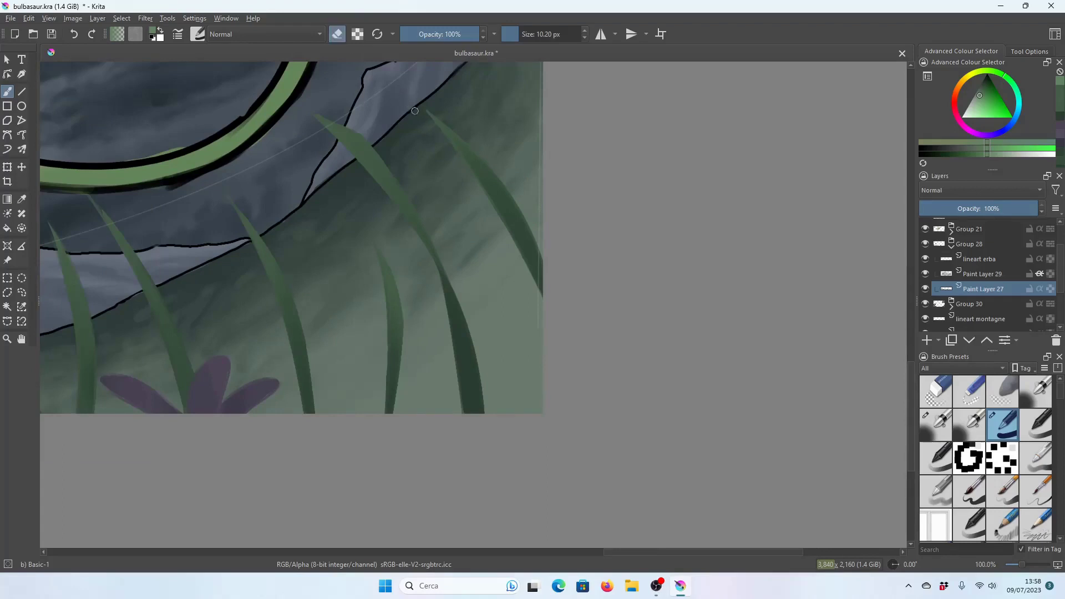
{"action": "key", "text": "minus"}
{"action": "key", "text": "plus"}
{"action": "key", "text": "minus"}
{"action": "key", "text": "minus"}
{"action": "key", "text": "minus"}
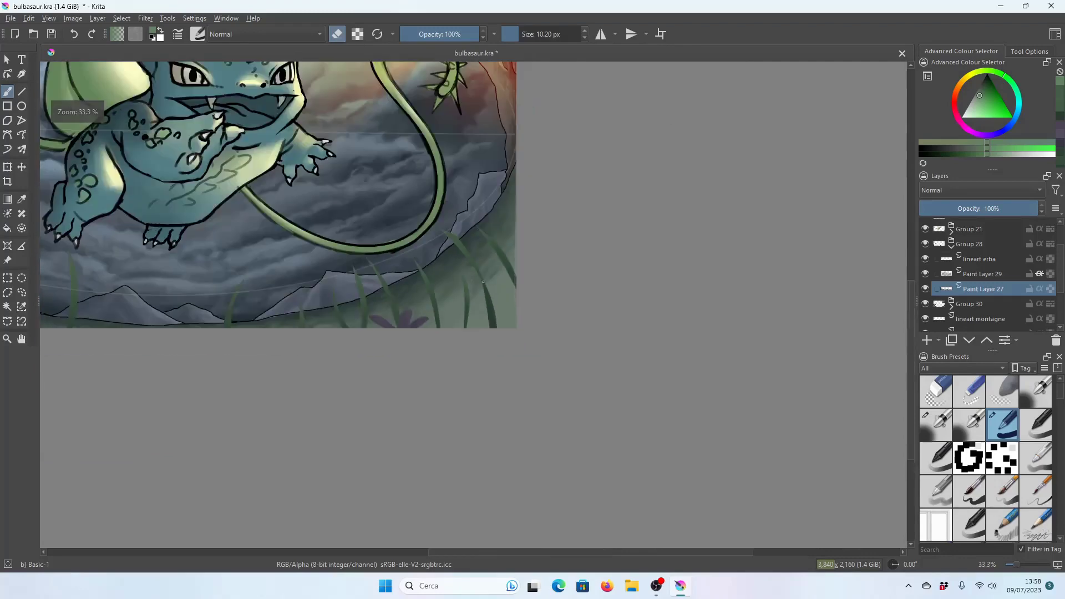
{"action": "key", "text": "plus"}
{"action": "left_click_drag", "start_coordinate": [591, 295], "coordinate": [605, 299]}
{"action": "key", "text": "plus"}
{"action": "key", "text": "plus"}
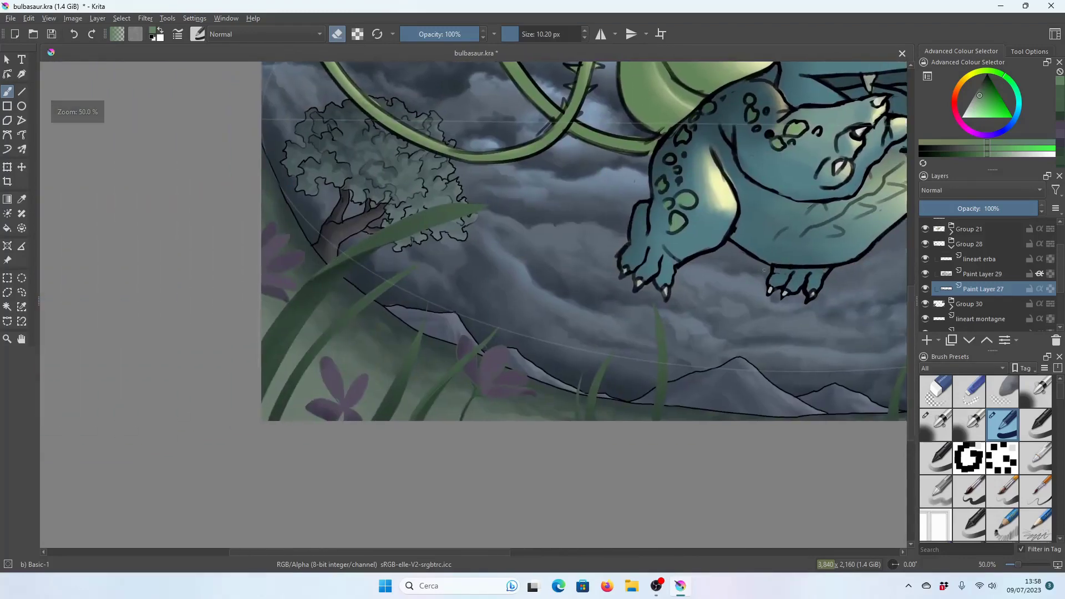
{"action": "key", "text": "plus"}
{"action": "key", "text": "plus"}
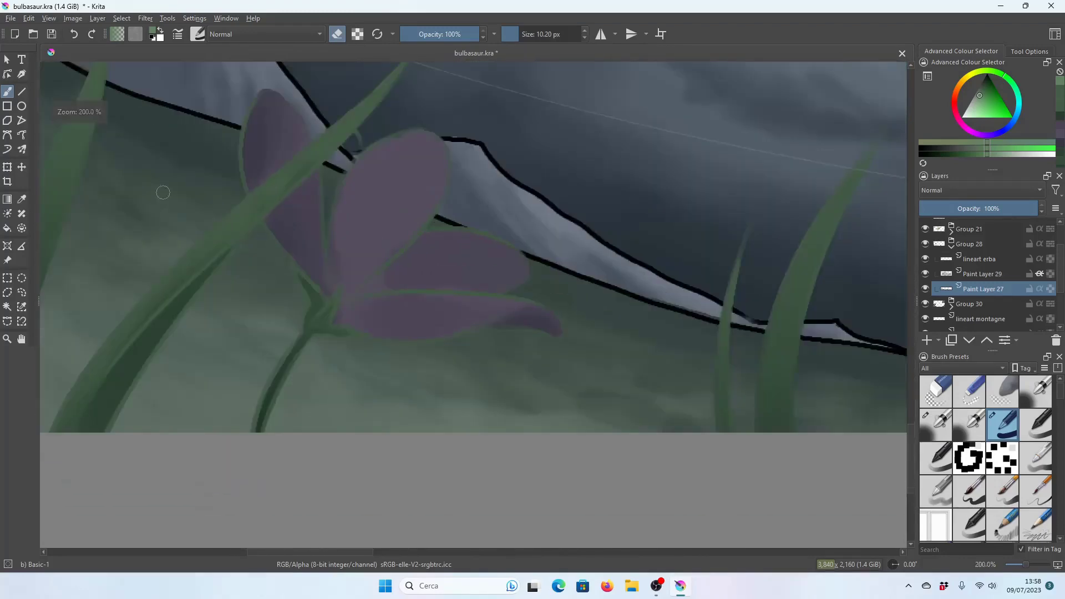
{"action": "key", "text": "p"}
{"action": "left_click", "coordinate": [276, 381]}
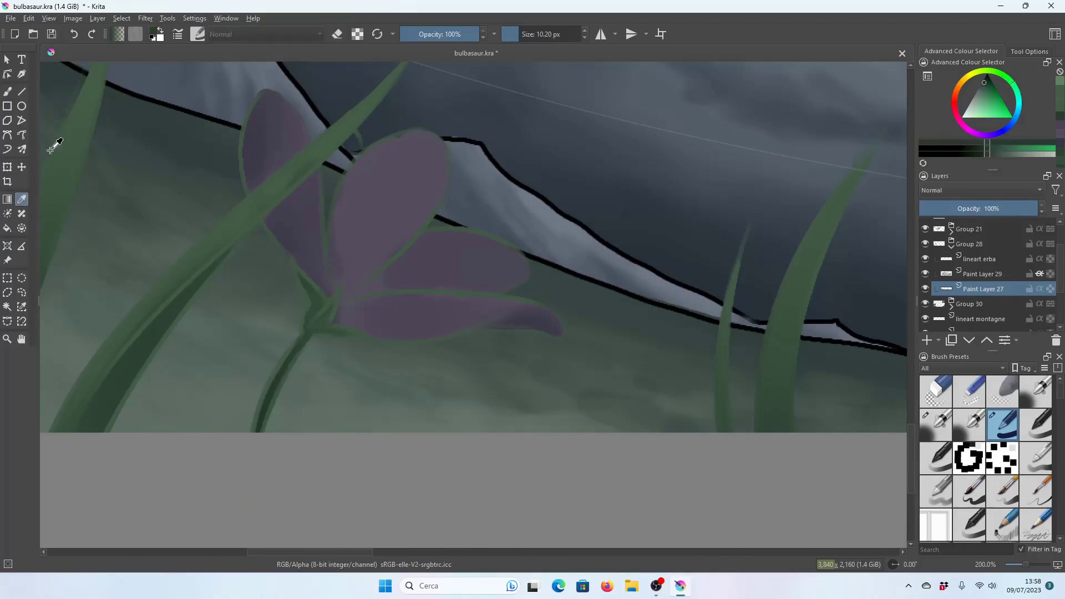
{"action": "key", "text": "b"}
{"action": "left_click_drag", "start_coordinate": [258, 429], "coordinate": [333, 280]}
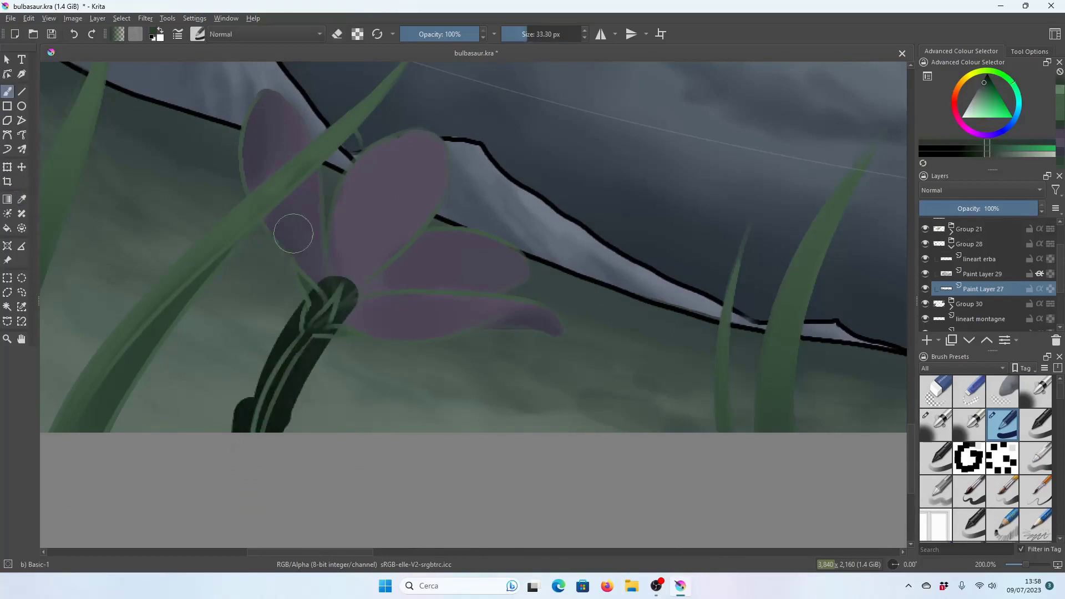
{"action": "key", "text": "ctrl+z"}
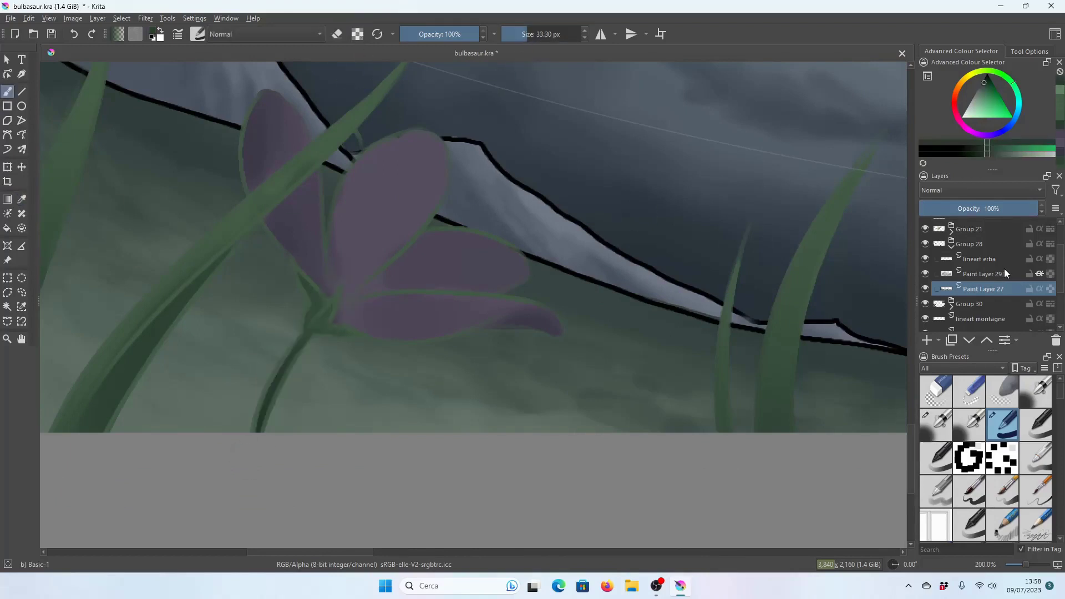
On the lineart erba layer, lock painting to existing pixels and darken the lower petal's edge.
{"action": "left_click", "coordinate": [999, 261]}
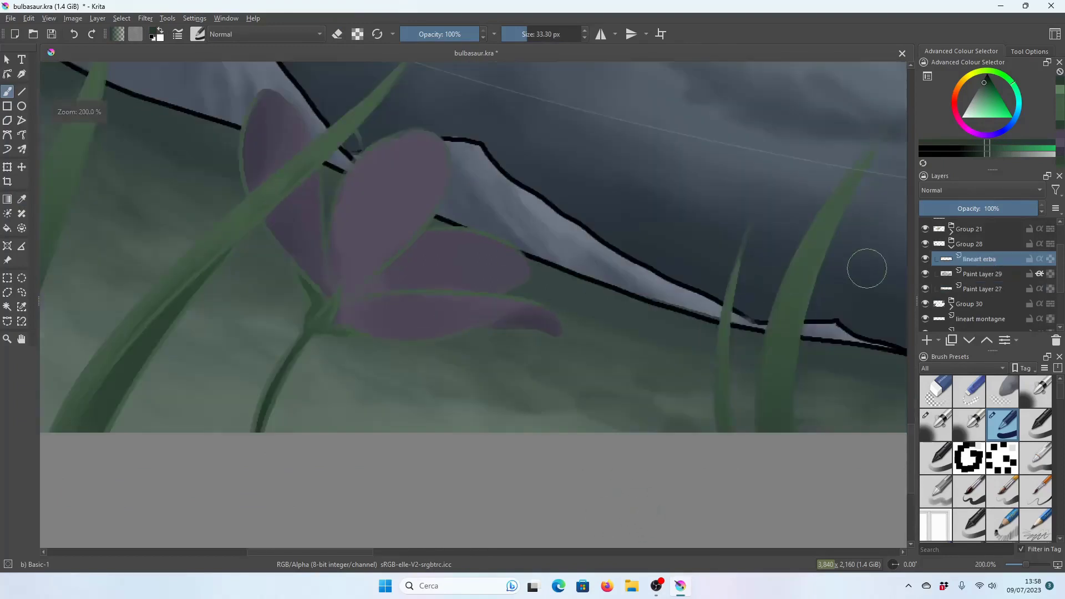
{"action": "key", "text": "minus"}
{"action": "key", "text": "minus"}
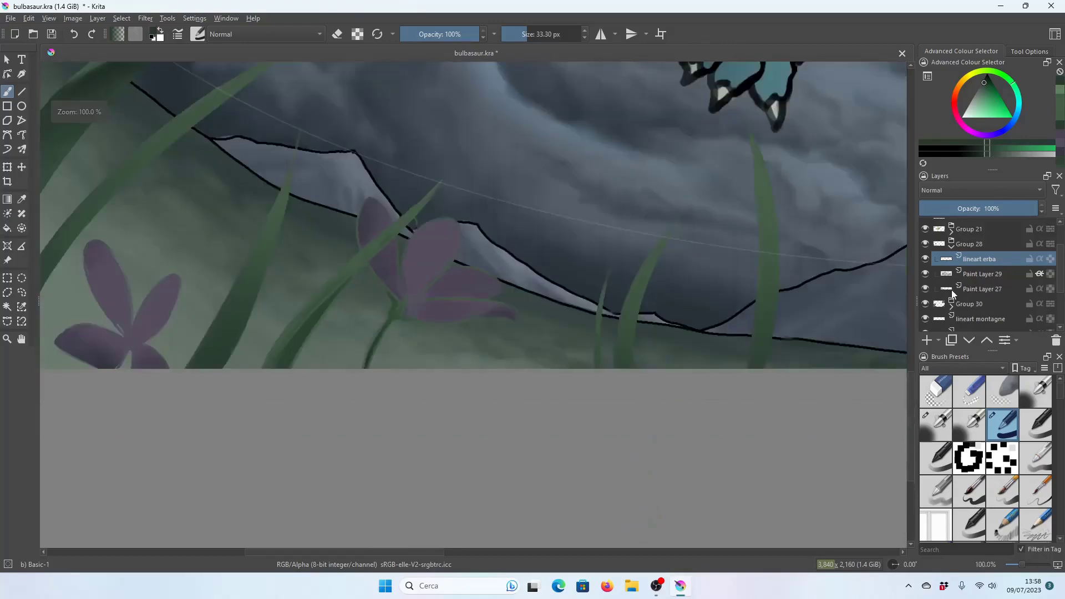
{"action": "key", "text": "minus"}
{"action": "key", "text": "minus"}
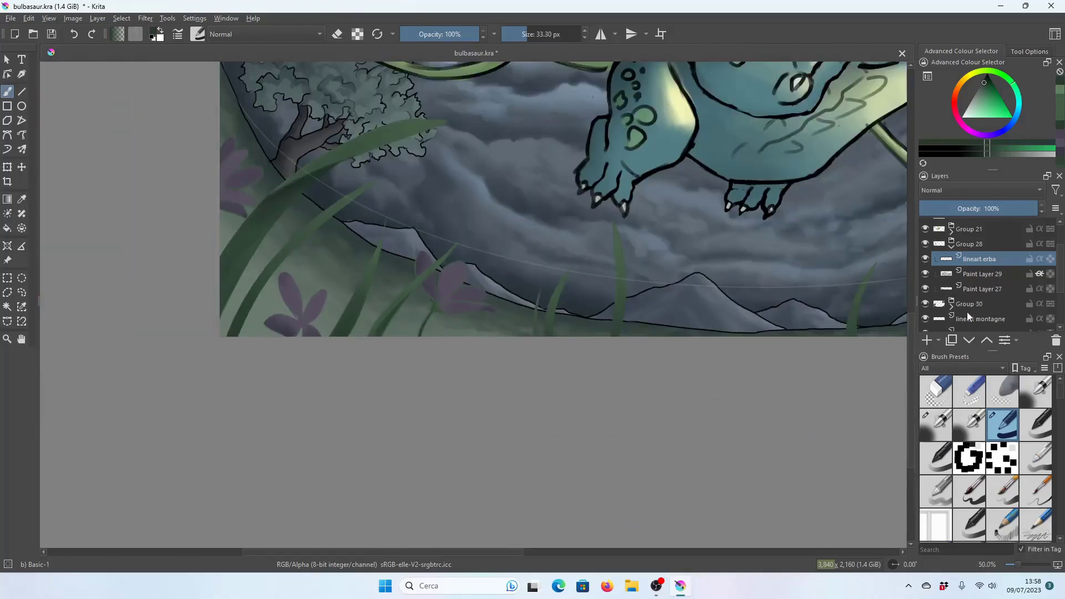
{"action": "key", "text": "plus"}
{"action": "key", "text": "plus"}
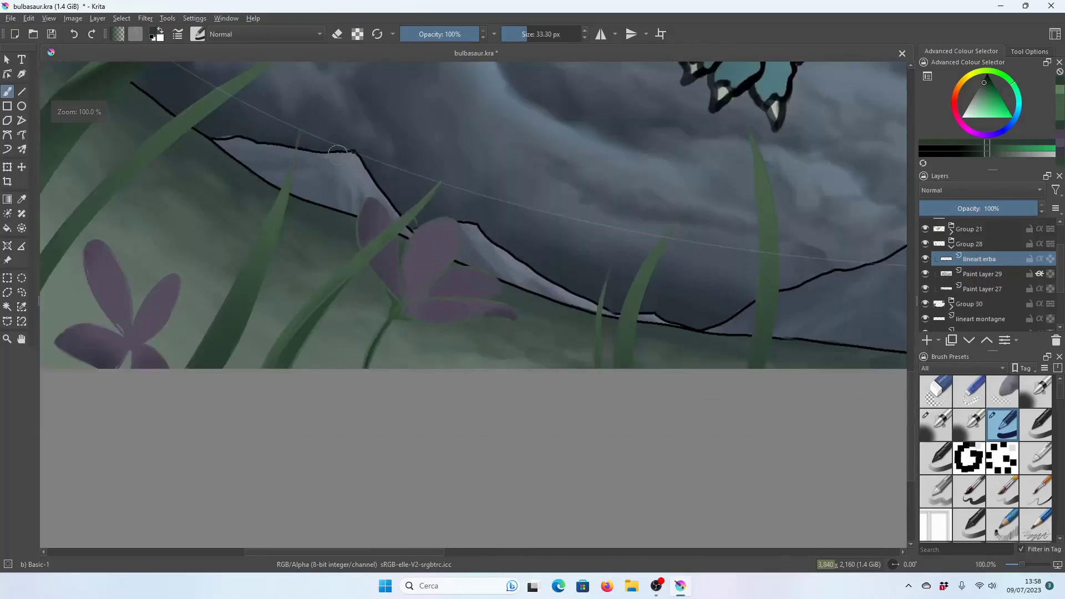
{"action": "key", "text": "plus"}
{"action": "left_click", "coordinate": [357, 34]}
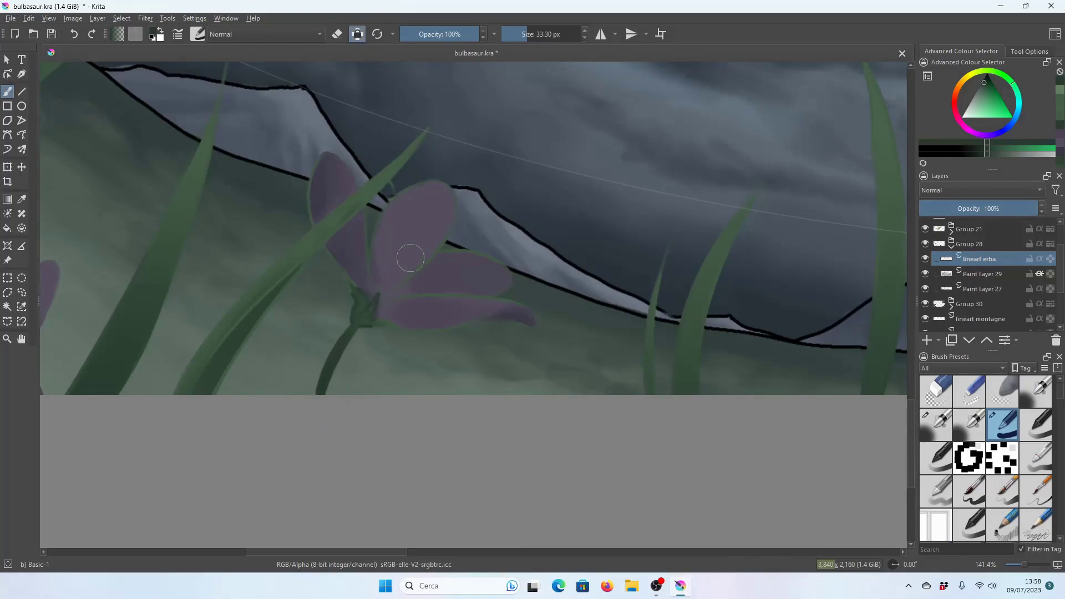
{"action": "left_click_drag", "start_coordinate": [405, 302], "coordinate": [502, 267]}
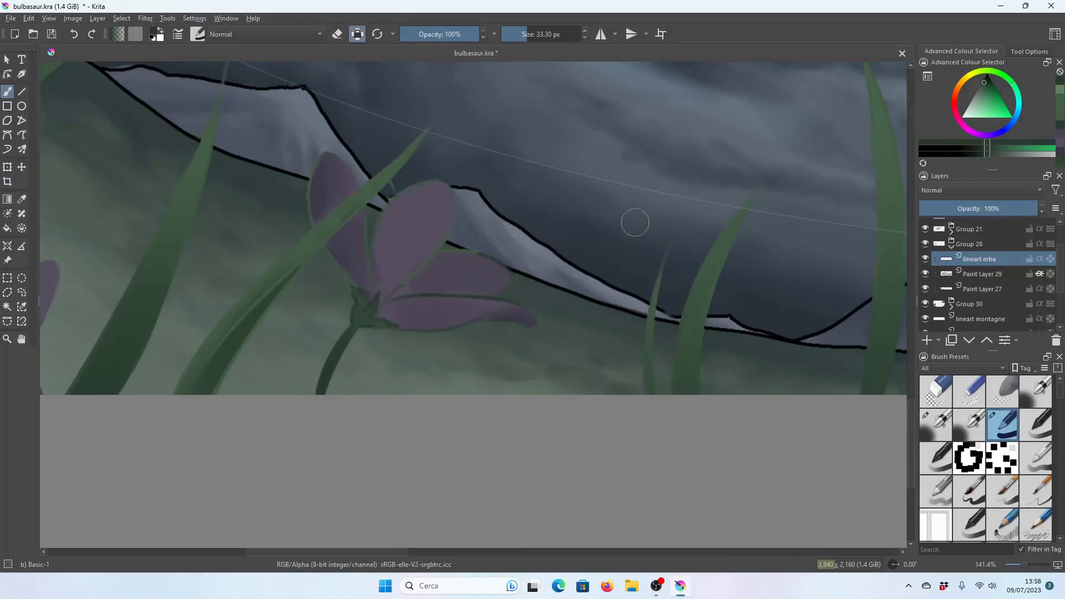
Sample the petal purple and cover the dark line and the upper petal's green edge.
{"action": "key", "text": "plus"}
{"action": "key", "text": "plus"}
{"action": "key", "text": "p"}
{"action": "left_click", "coordinate": [336, 300]}
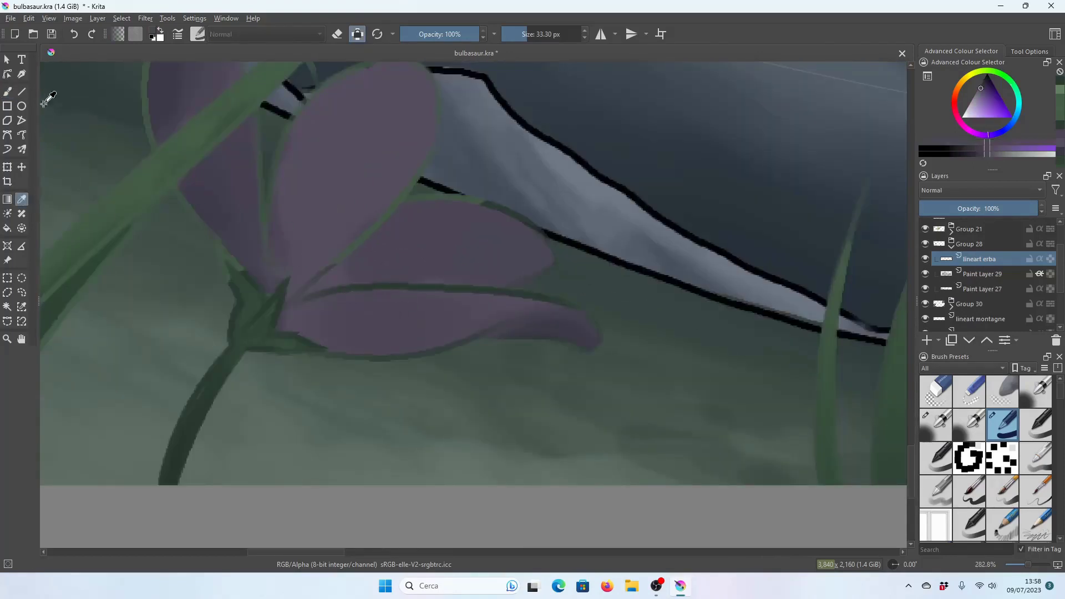
{"action": "key", "text": "b"}
{"action": "left_click_drag", "start_coordinate": [333, 278], "coordinate": [558, 340]}
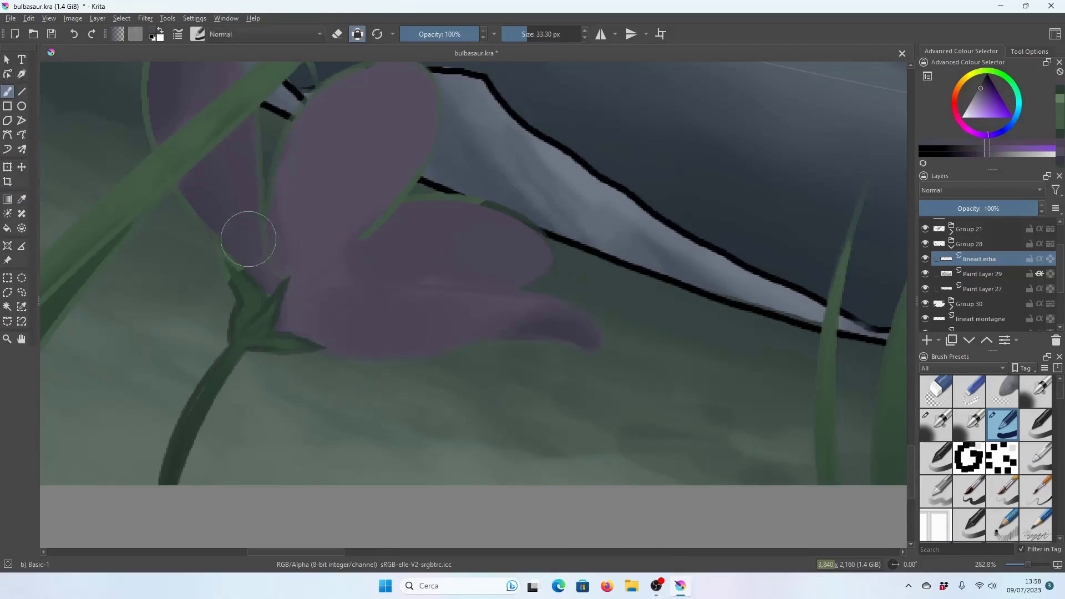
{"action": "left_click_drag", "start_coordinate": [344, 261], "coordinate": [527, 222]}
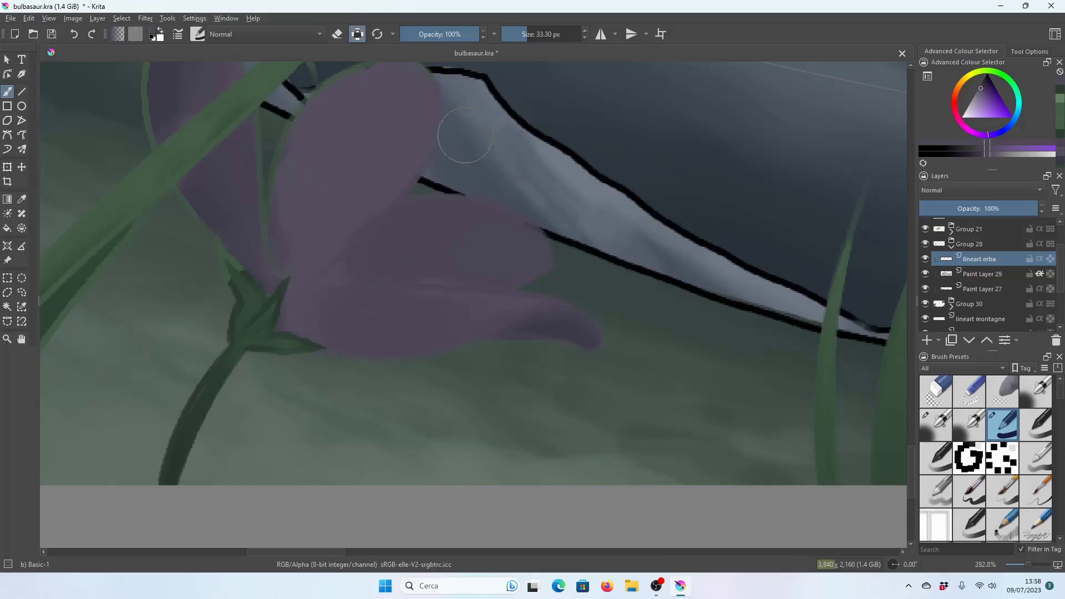
{"action": "key", "text": "minus"}
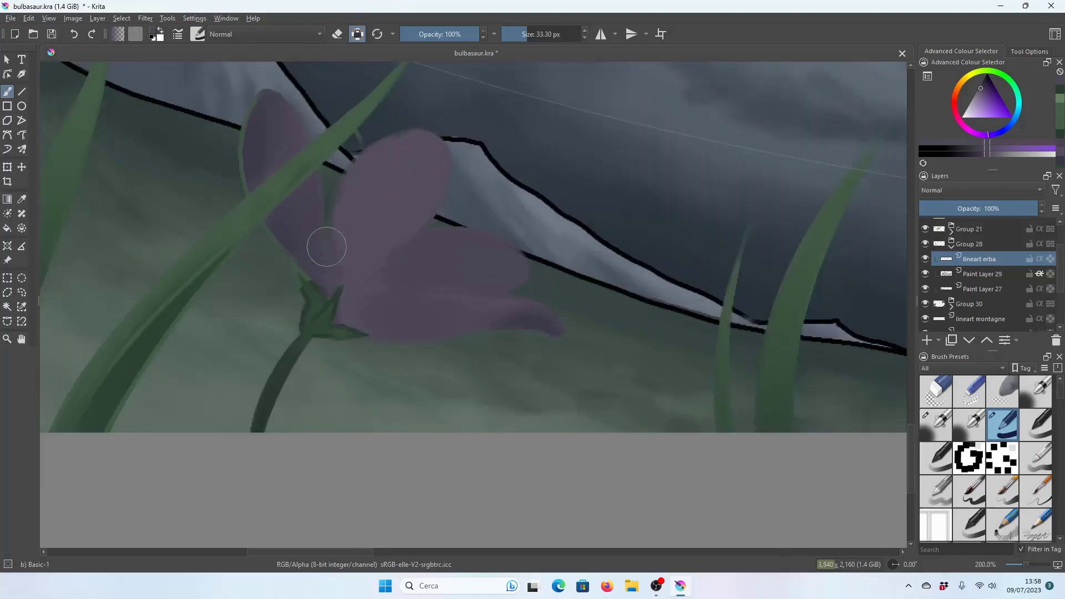
{"action": "key", "text": "minus"}
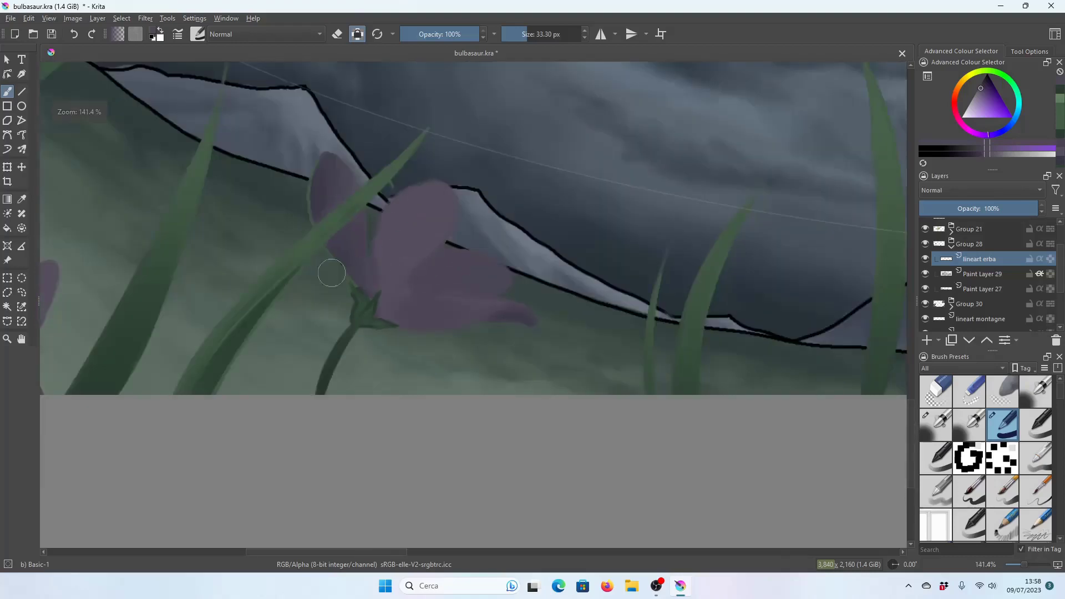
{"action": "key", "text": "plus"}
Sample the sepal green and extend the sepal over the petal base, ending at 141.4% zoom.
{"action": "key", "text": "p"}
{"action": "left_click", "coordinate": [203, 192]}
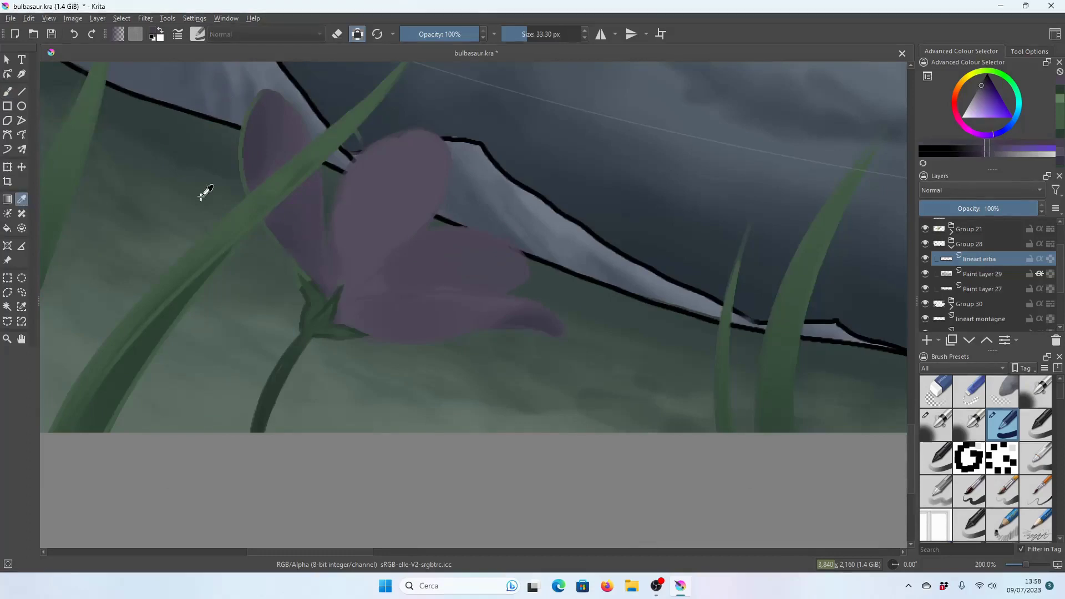
{"action": "key", "text": "b"}
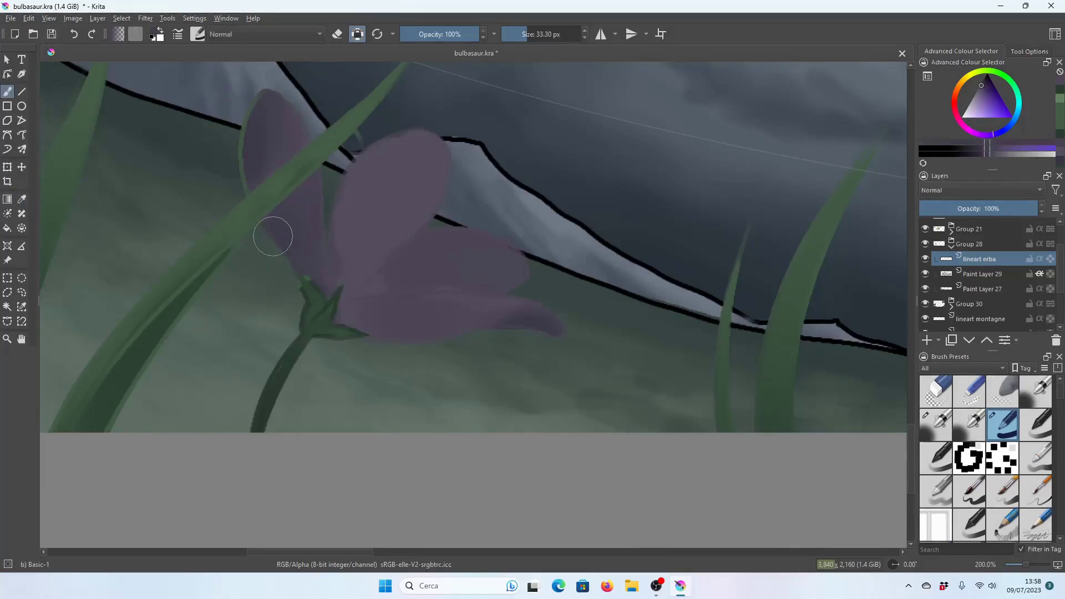
{"action": "key", "text": "plus"}
{"action": "left_click", "coordinate": [22, 199]}
{"action": "left_click", "coordinate": [247, 290]}
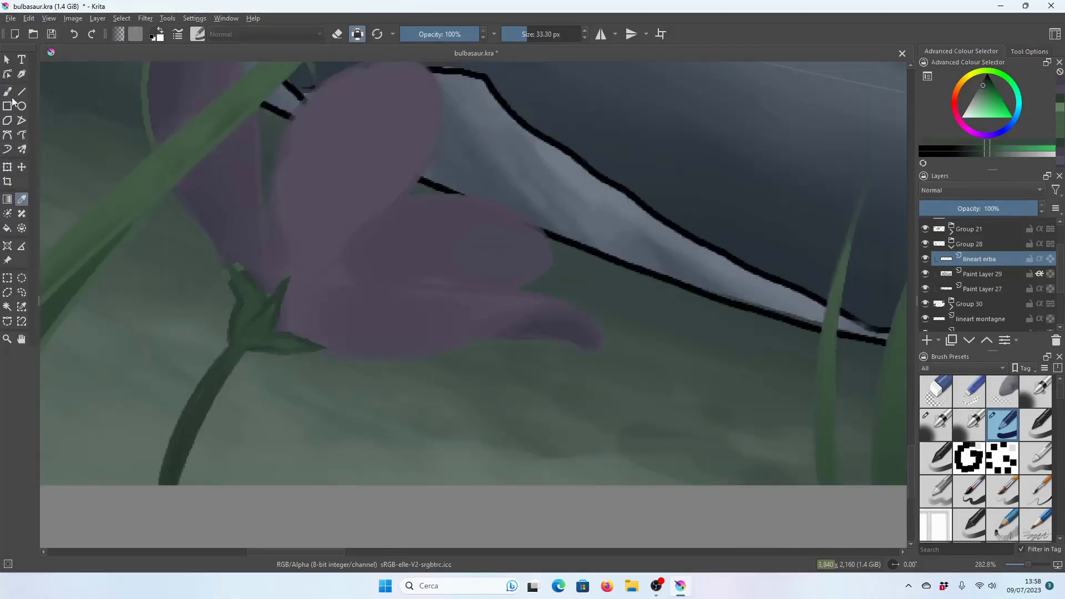
{"action": "left_click", "coordinate": [8, 92]}
{"action": "mouse_move", "coordinate": [238, 285]}
{"action": "left_mouse_down"}
{"action": "mouse_move", "coordinate": [228, 269]}
{"action": "mouse_move", "coordinate": [255, 305]}
{"action": "mouse_move", "coordinate": [272, 289]}
{"action": "mouse_move", "coordinate": [309, 340]}
{"action": "mouse_move", "coordinate": [247, 316]}
{"action": "mouse_move", "coordinate": [239, 344]}
{"action": "left_mouse_up"}
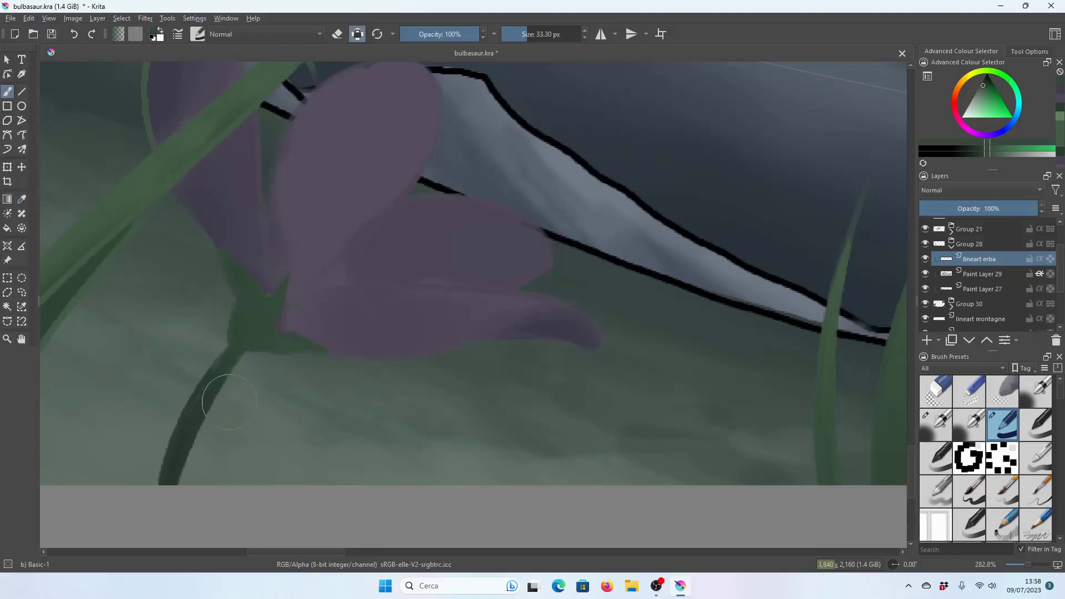
{"action": "key", "text": "minus"}
{"action": "key", "text": "minus"}
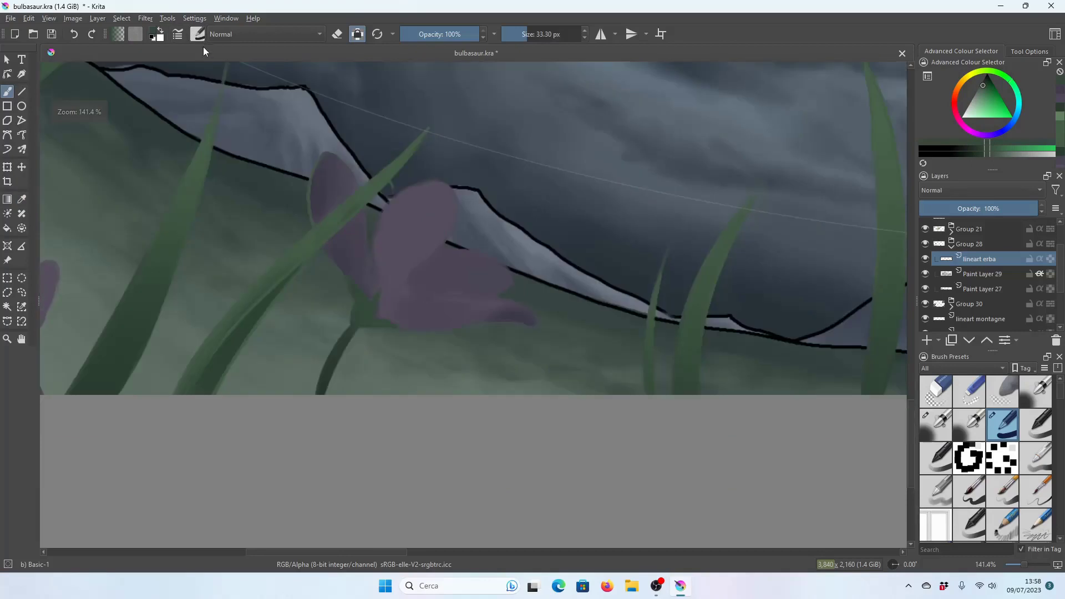
{"action": "key", "text": "plus"}
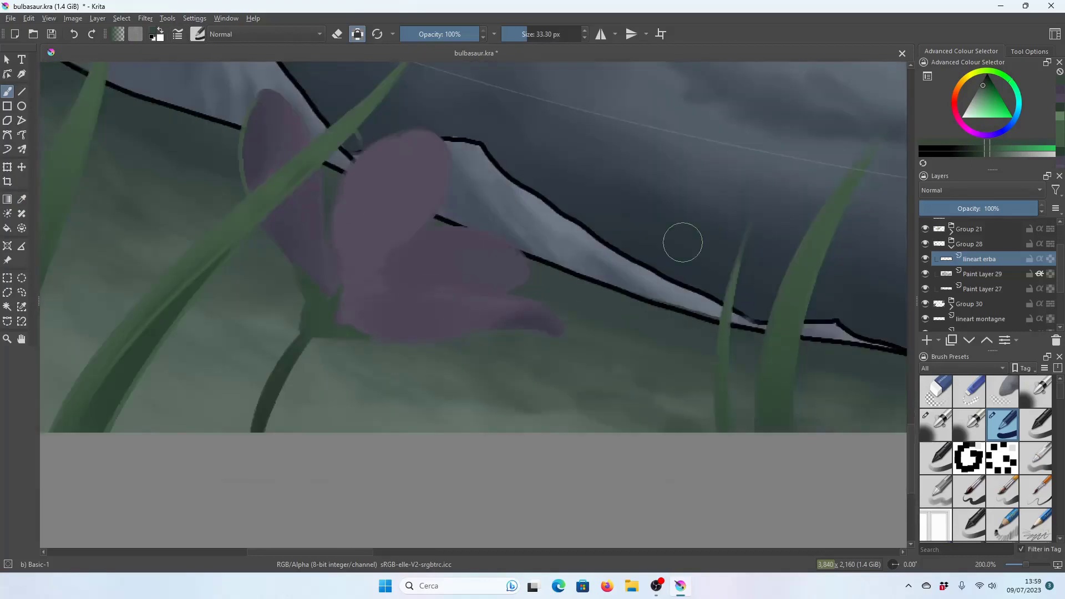
{"action": "key", "text": "minus"}
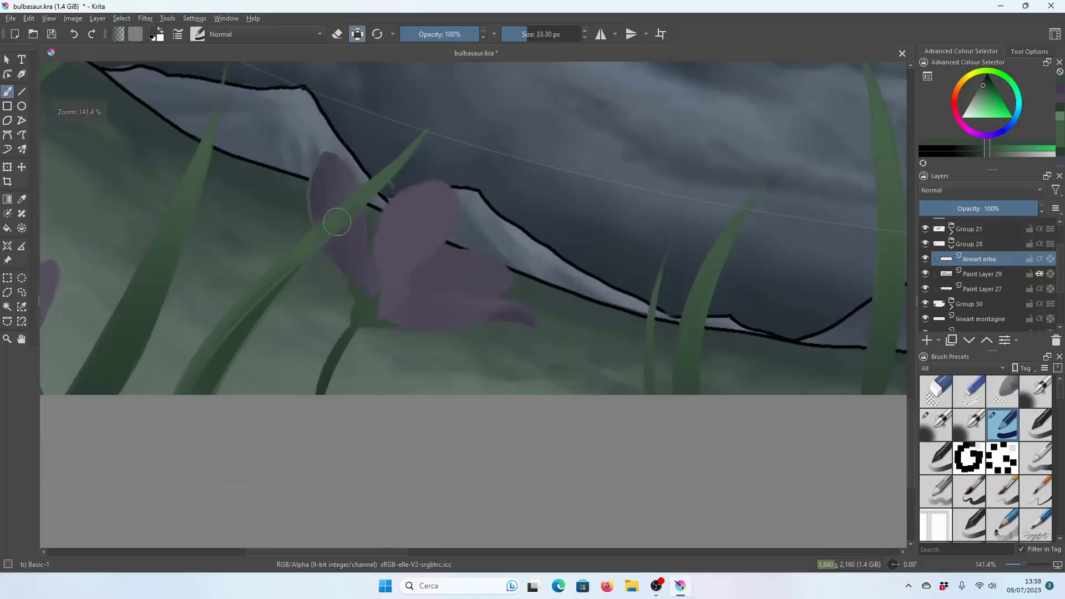
With a smaller Airbrush Soft preset, sample the flower's purple and shade the lower petal.
{"action": "left_click", "coordinate": [197, 34]}
{"action": "left_click", "coordinate": [304, 81]}
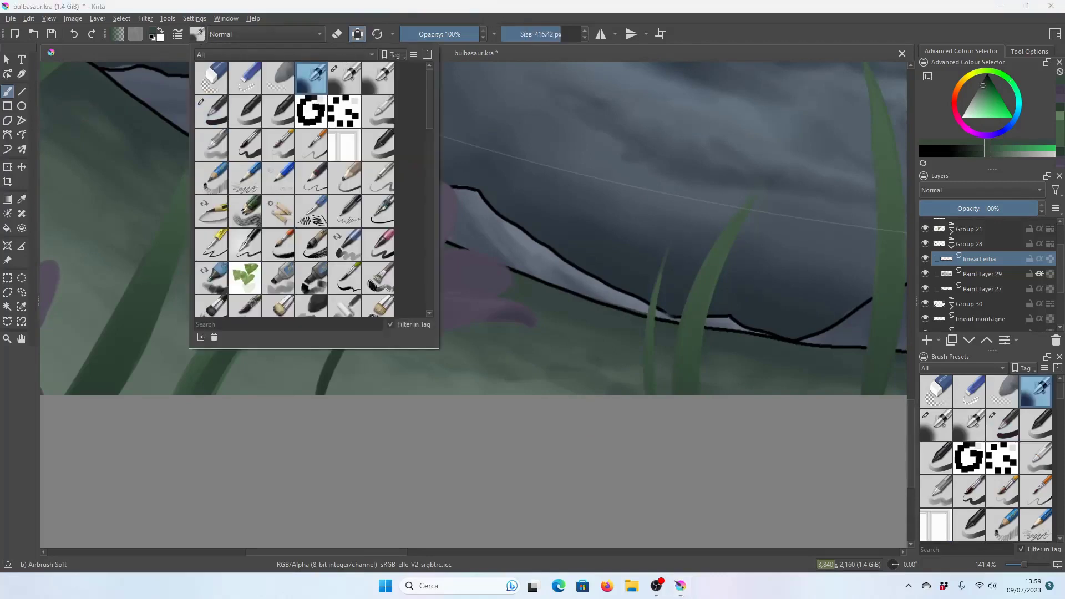
{"action": "key", "text": "plus"}
{"action": "key", "text": "plus"}
{"action": "key", "text": "plus"}
{"action": "key", "text": "plus"}
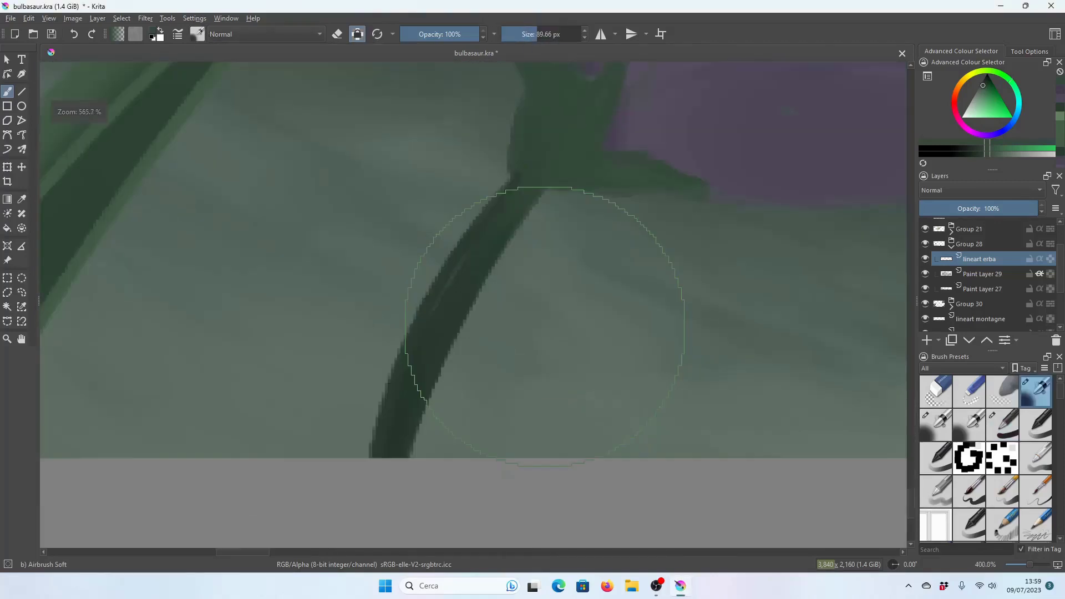
{"action": "key", "text": "bracketleft"}
{"action": "key", "text": "bracketleft"}
{"action": "key", "text": "bracketleft"}
{"action": "key", "text": "bracketleft"}
{"action": "key", "text": "bracketleft"}
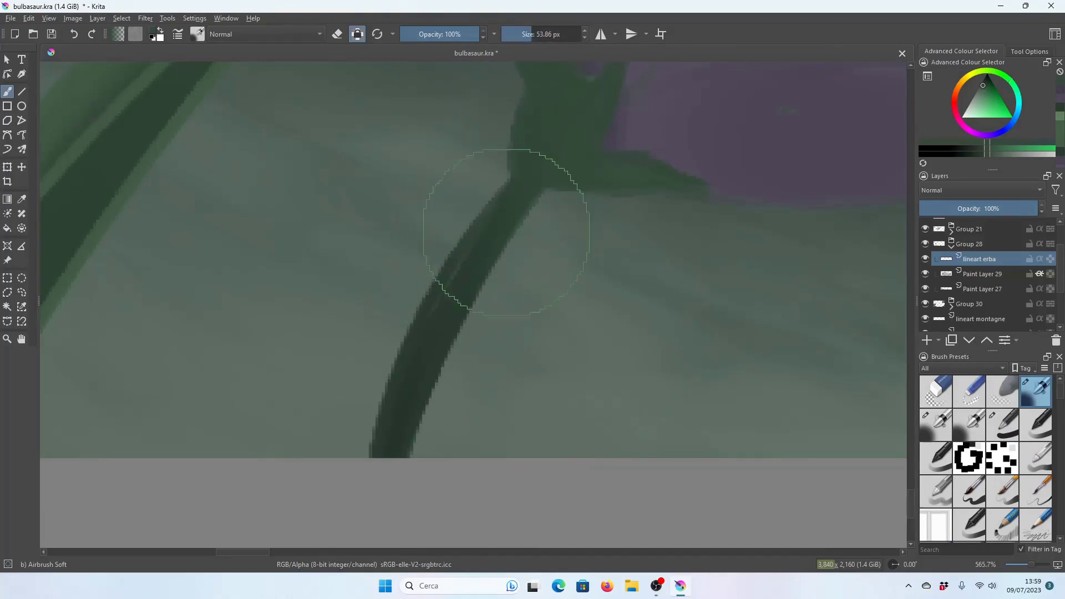
{"action": "key", "text": "minus"}
{"action": "key", "text": "minus"}
{"action": "key", "text": "minus"}
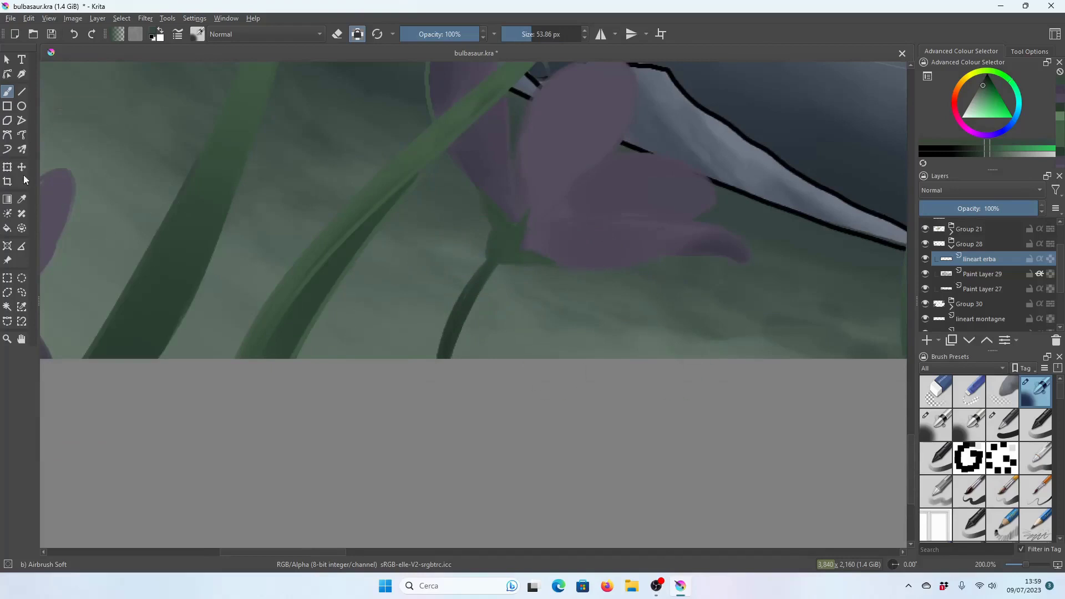
{"action": "left_click", "coordinate": [21, 201]}
{"action": "left_click", "coordinate": [670, 217]}
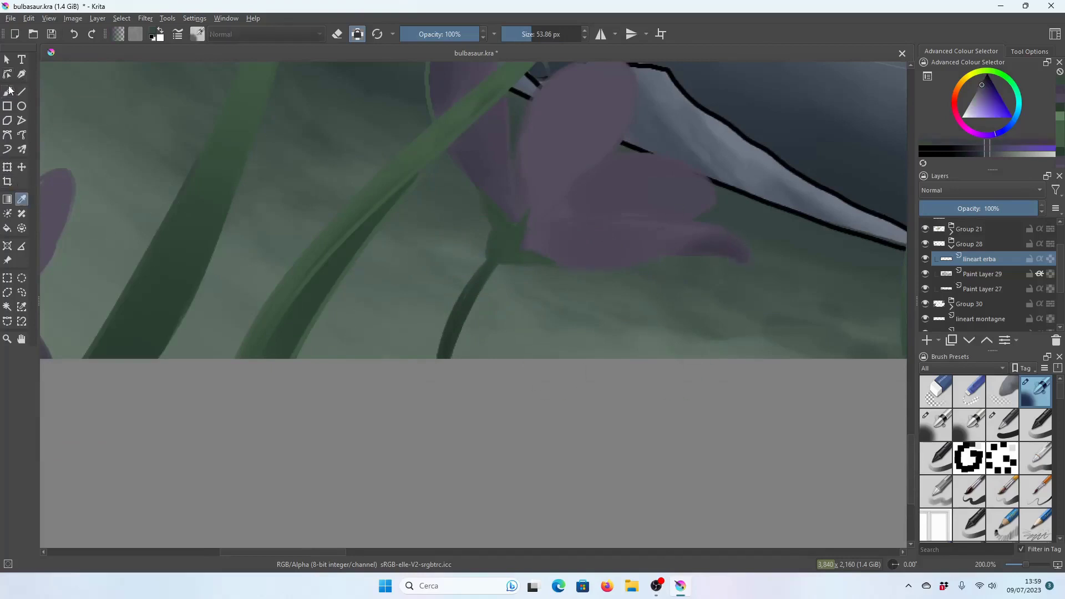
{"action": "left_click", "coordinate": [9, 91]}
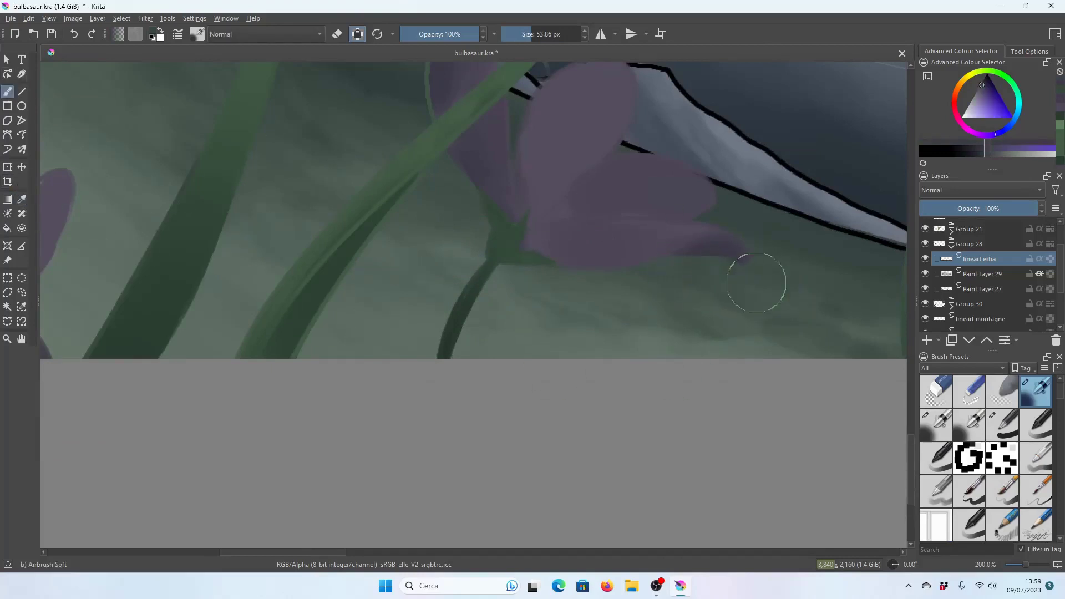
{"action": "mouse_move", "coordinate": [756, 282]}
{"action": "left_mouse_down"}
{"action": "mouse_move", "coordinate": [690, 167]}
{"action": "mouse_move", "coordinate": [728, 219]}
{"action": "mouse_move", "coordinate": [766, 243]}
{"action": "left_mouse_up"}
Airbrush more subtle purple shading over the lower petal.
{"action": "key", "text": "minus"}
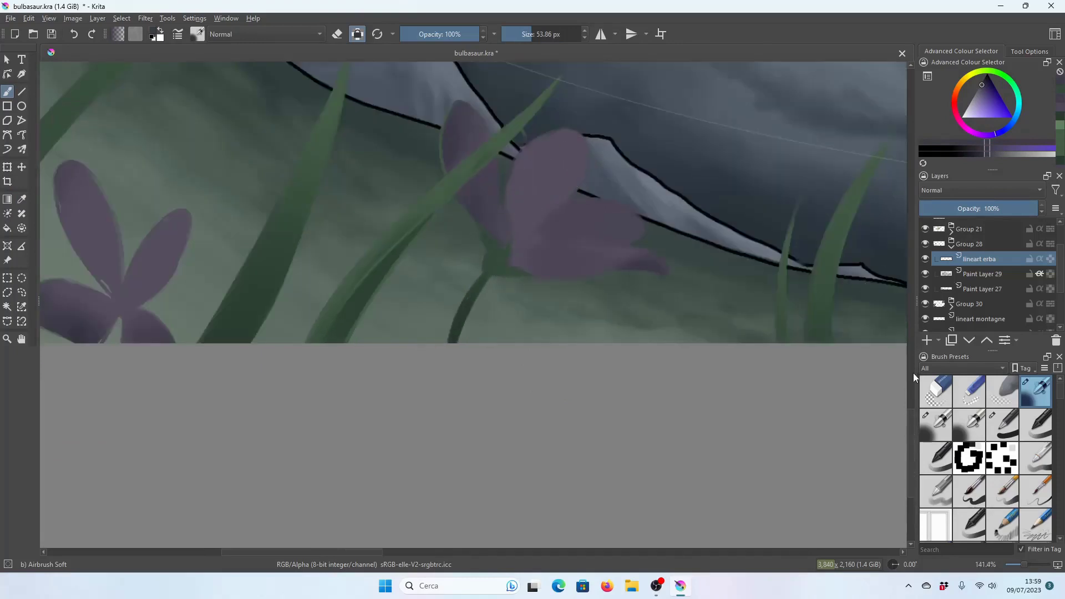
{"action": "scroll", "coordinate": [910, 375], "scroll_direction": "up", "scroll_amount": 3}
{"action": "key", "text": "plus"}
{"action": "key", "text": "plus"}
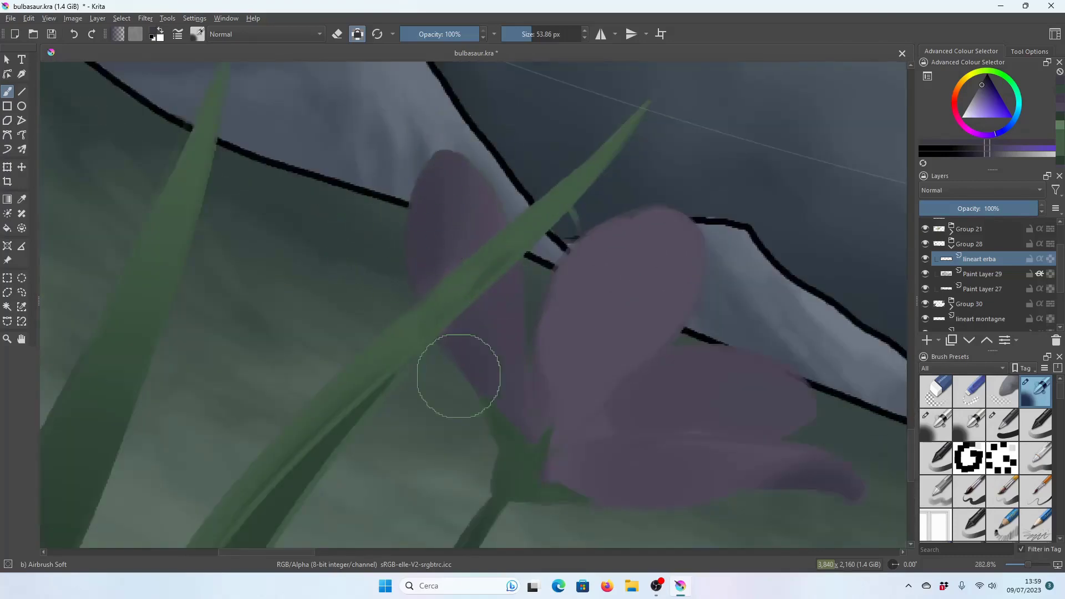
{"action": "left_click_drag", "start_coordinate": [459, 376], "coordinate": [451, 349]}
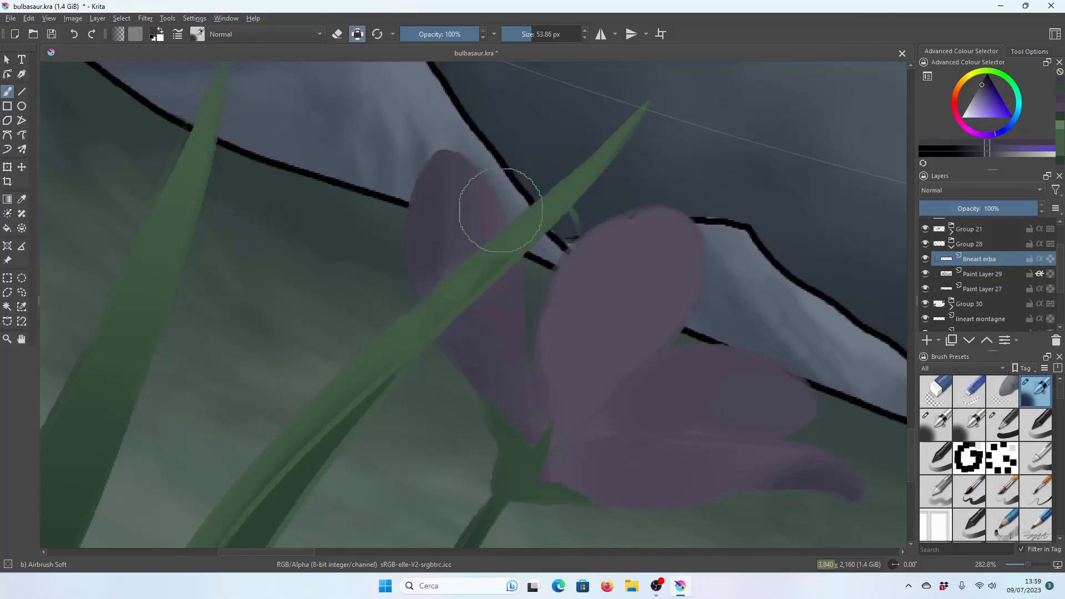
{"action": "key", "text": "1"}
{"action": "scroll", "coordinate": [798, 170], "scroll_direction": "up", "scroll_amount": 2}
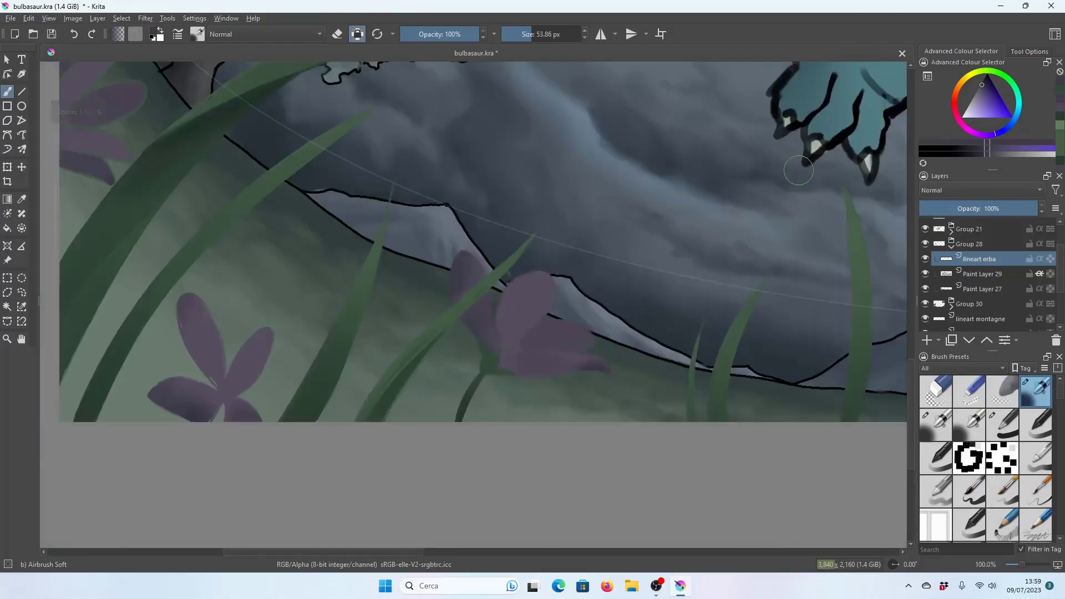
{"action": "key", "text": "ctrl+plus"}
{"action": "key", "text": "ctrl+plus"}
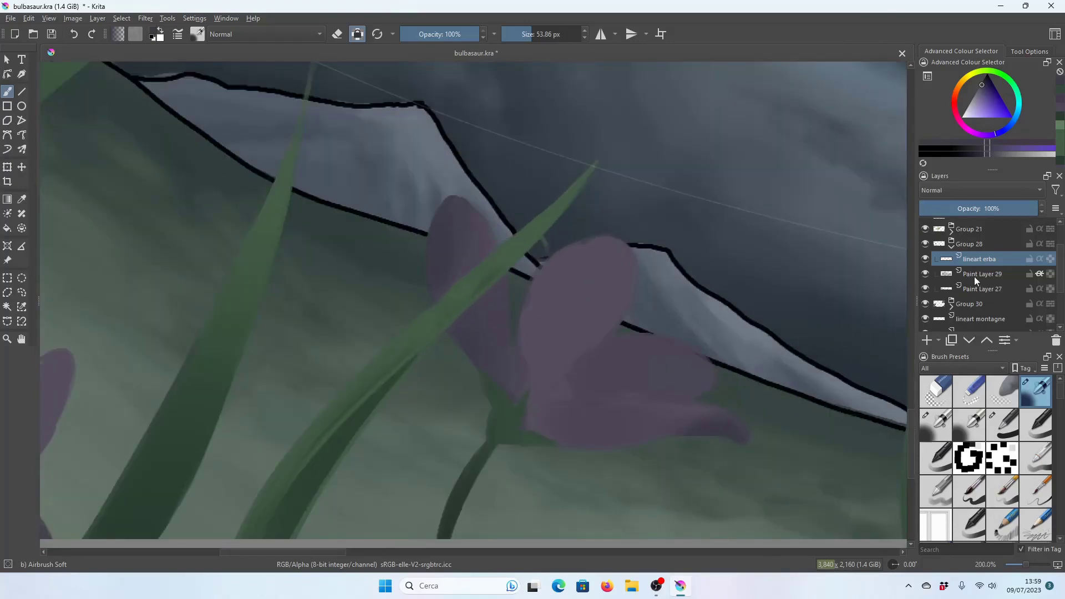
Try an eraser stroke on Paint Layer 29, undo it, and return to lineart erba.
{"action": "left_click", "coordinate": [979, 275]}
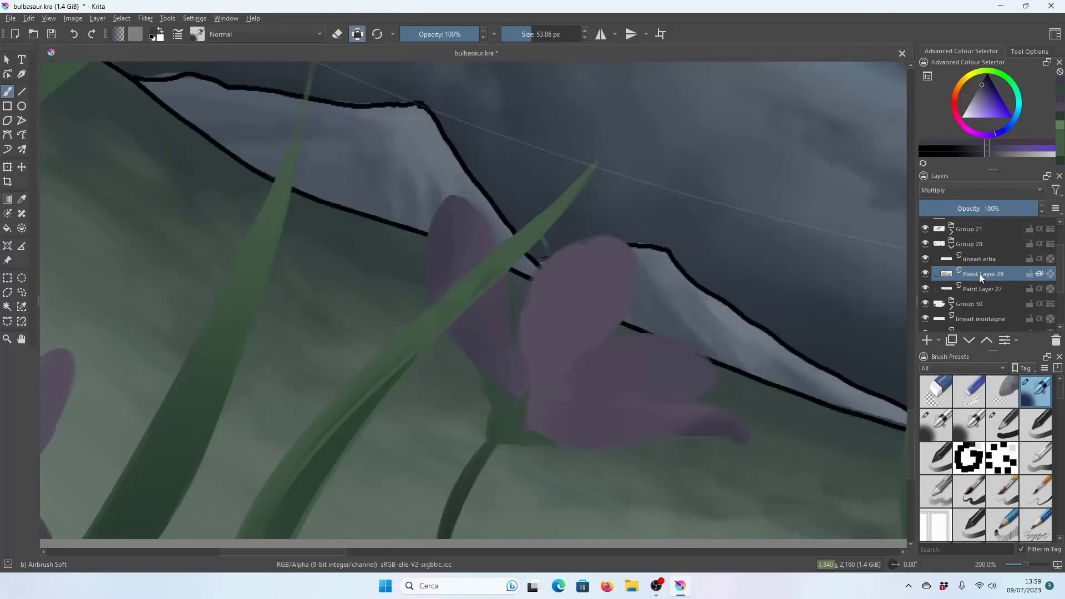
{"action": "left_click", "coordinate": [337, 37]}
{"action": "left_click_drag", "start_coordinate": [587, 350], "coordinate": [554, 327]}
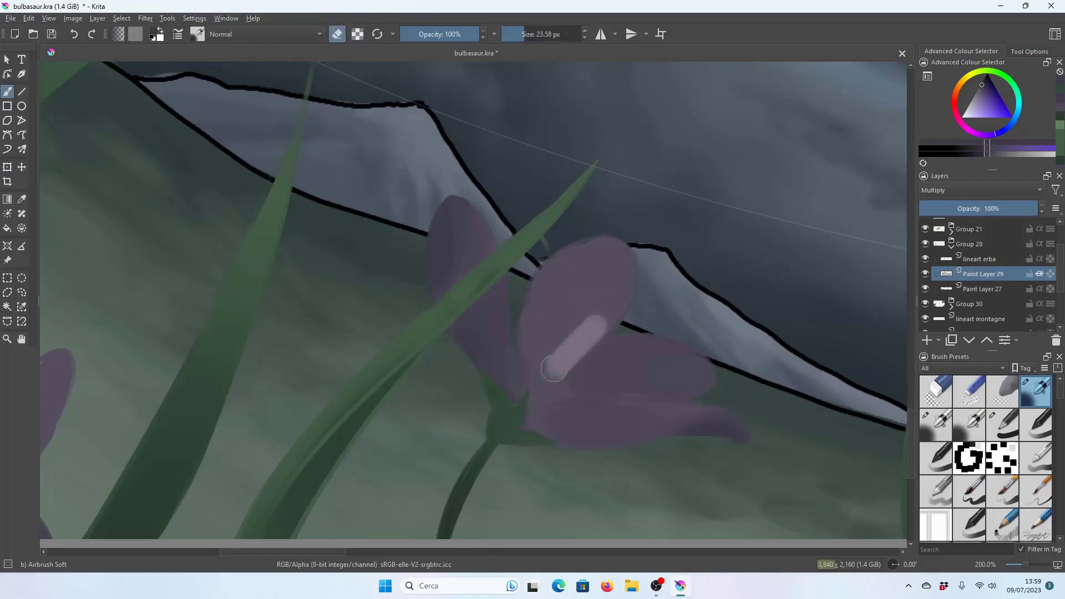
{"action": "key", "text": "ctrl+z"}
{"action": "left_click", "coordinate": [337, 35]}
{"action": "key", "text": "plus"}
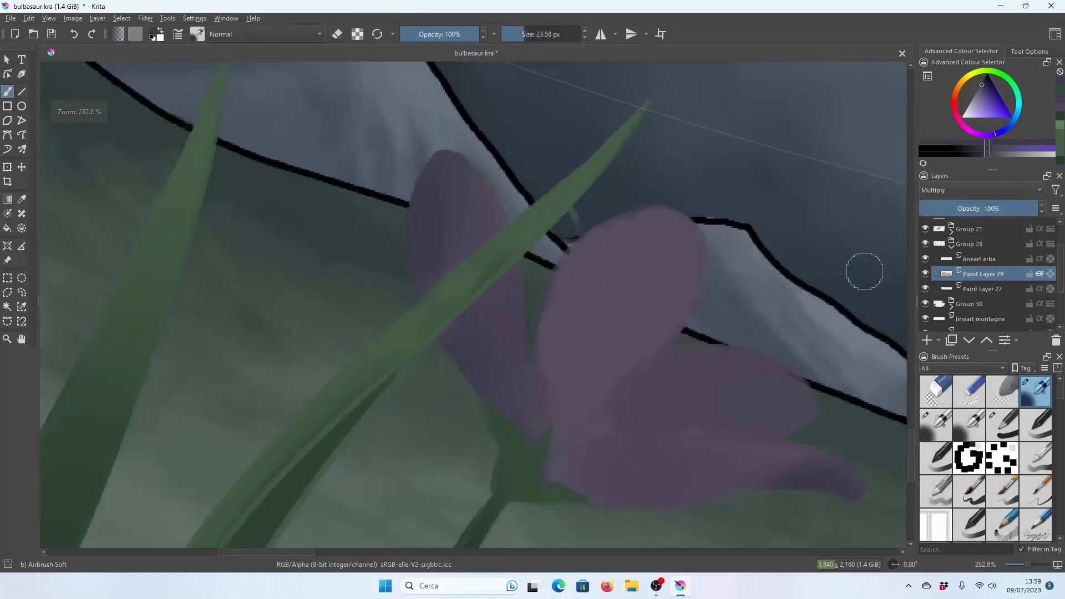
{"action": "key", "text": "Page_Up"}
{"action": "key", "text": "minus"}
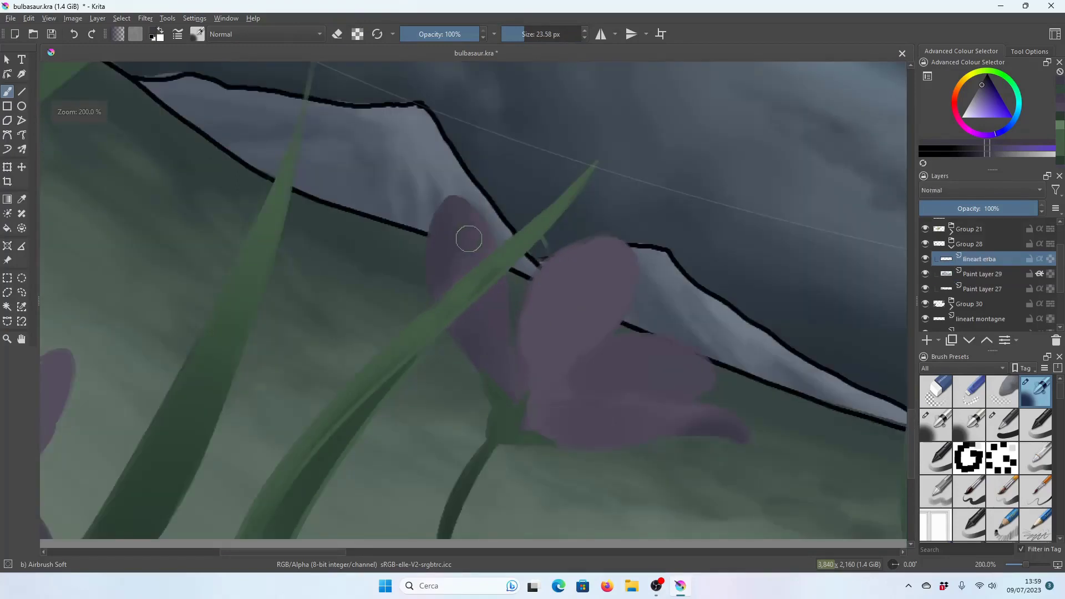
{"action": "key", "text": "minus"}
{"action": "key", "text": "minus"}
{"action": "key", "text": "minus"}
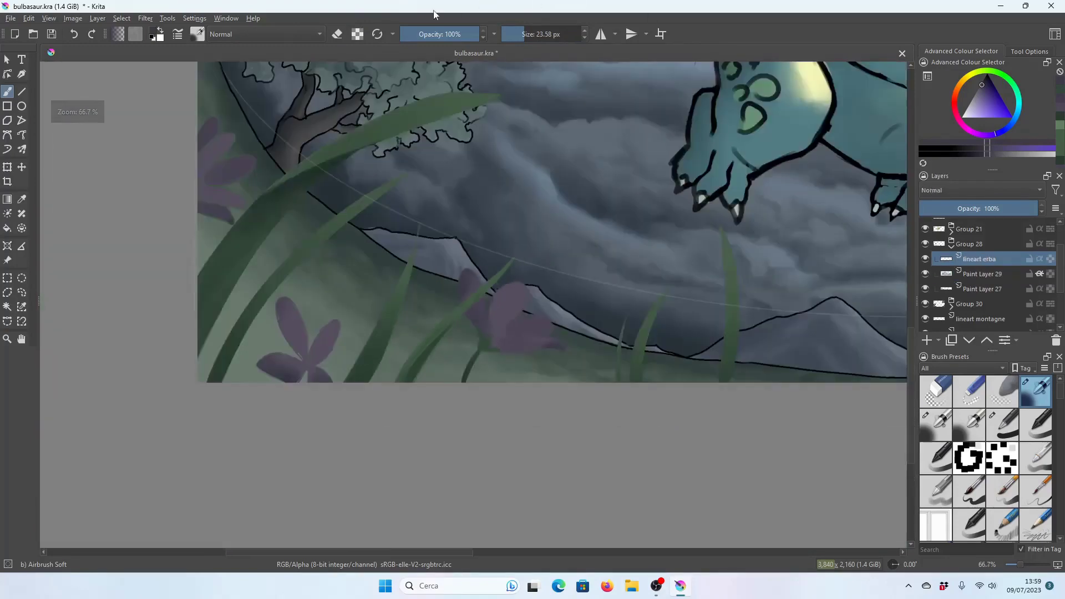
Sample the petal purples and, painting only on existing pixels, darken the lower petal's bottom edge.
{"action": "scroll", "coordinate": [177, 116], "scroll_direction": "up", "scroll_amount": 4}
{"action": "key", "text": "minus"}
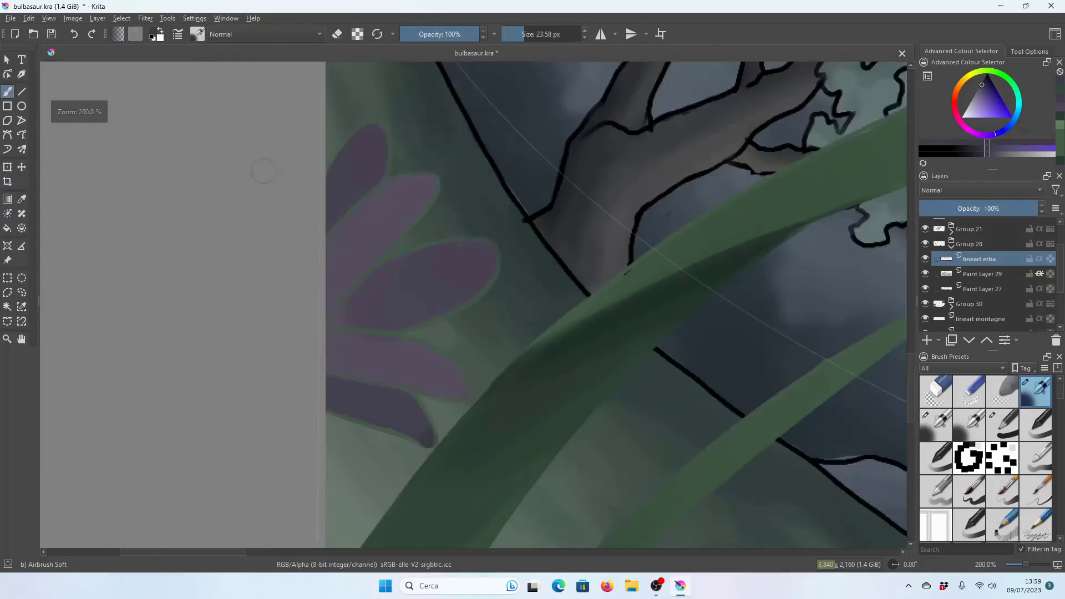
{"action": "key", "text": "p"}
{"action": "left_click", "coordinate": [328, 217]}
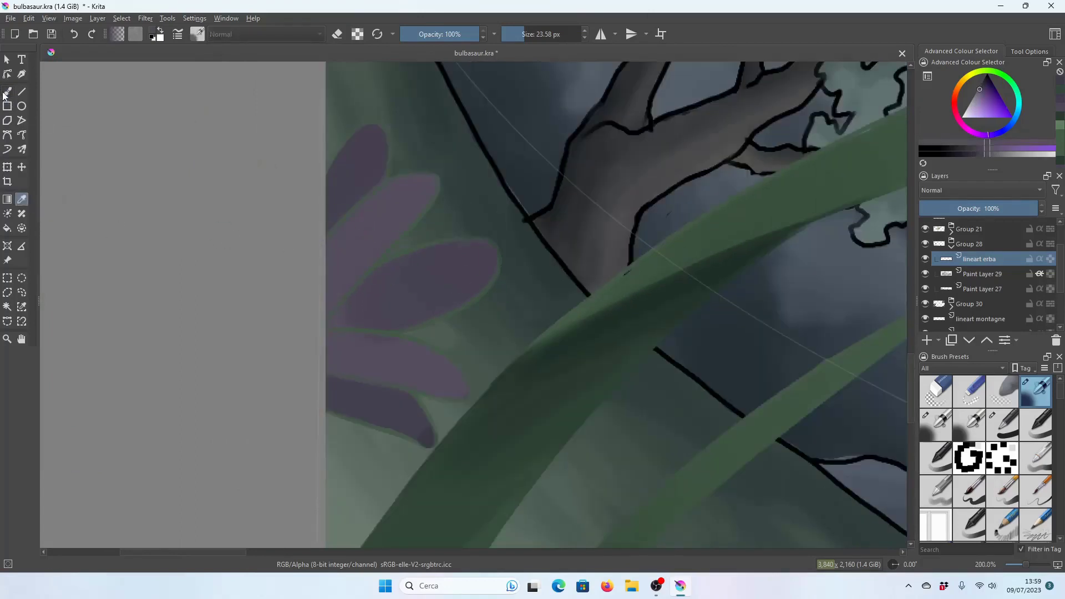
{"action": "left_click", "coordinate": [6, 93]}
{"action": "left_click", "coordinate": [357, 34]}
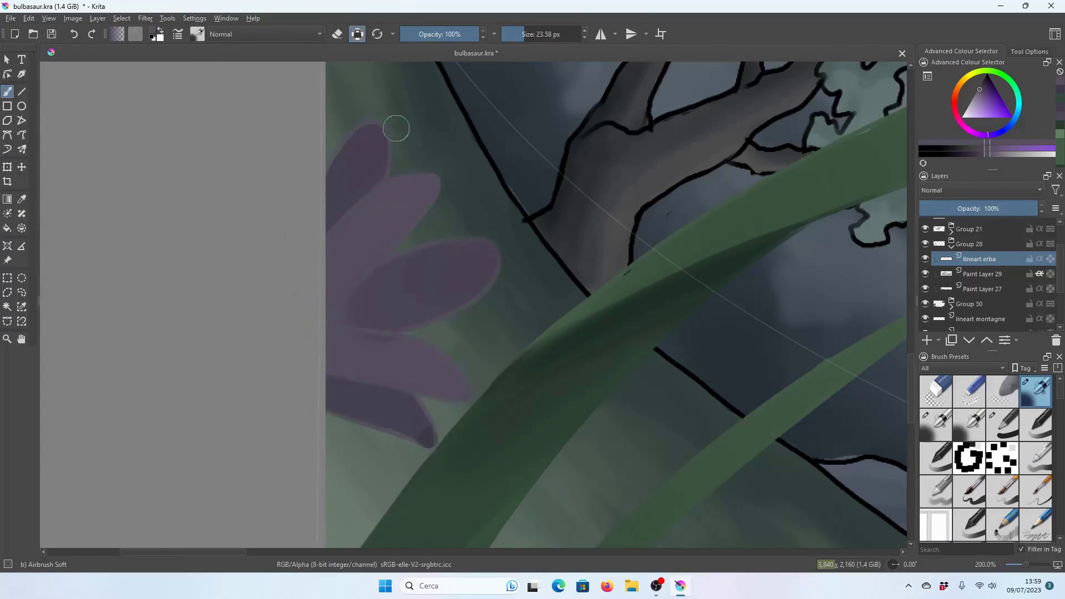
{"action": "left_click", "coordinate": [22, 200]}
{"action": "left_click", "coordinate": [338, 142]}
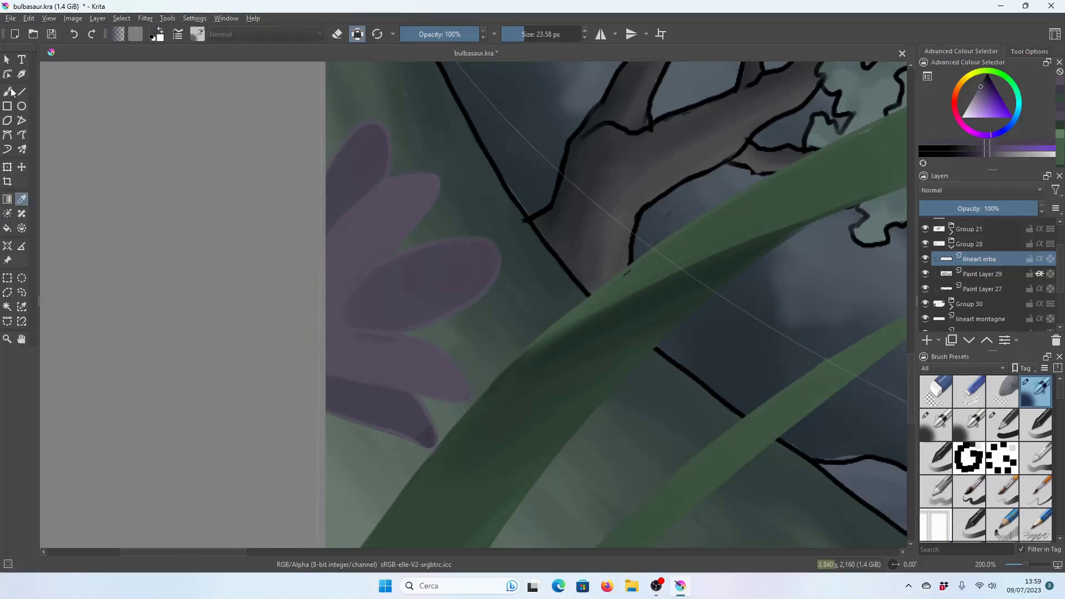
{"action": "left_click", "coordinate": [11, 89]}
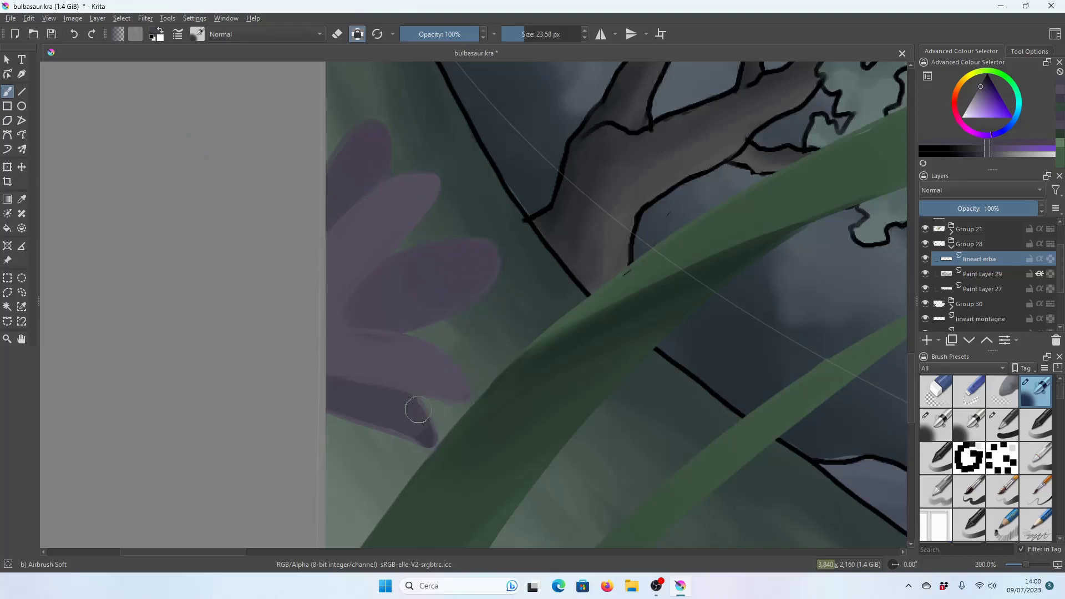
{"action": "left_click_drag", "start_coordinate": [424, 425], "coordinate": [410, 441]}
Look over the purple flowers and make Paint Layer 27 the active layer.
{"action": "key", "text": "minus"}
{"action": "key", "text": "minus"}
{"action": "key", "text": "minus"}
{"action": "key", "text": "minus"}
{"action": "key", "text": "minus"}
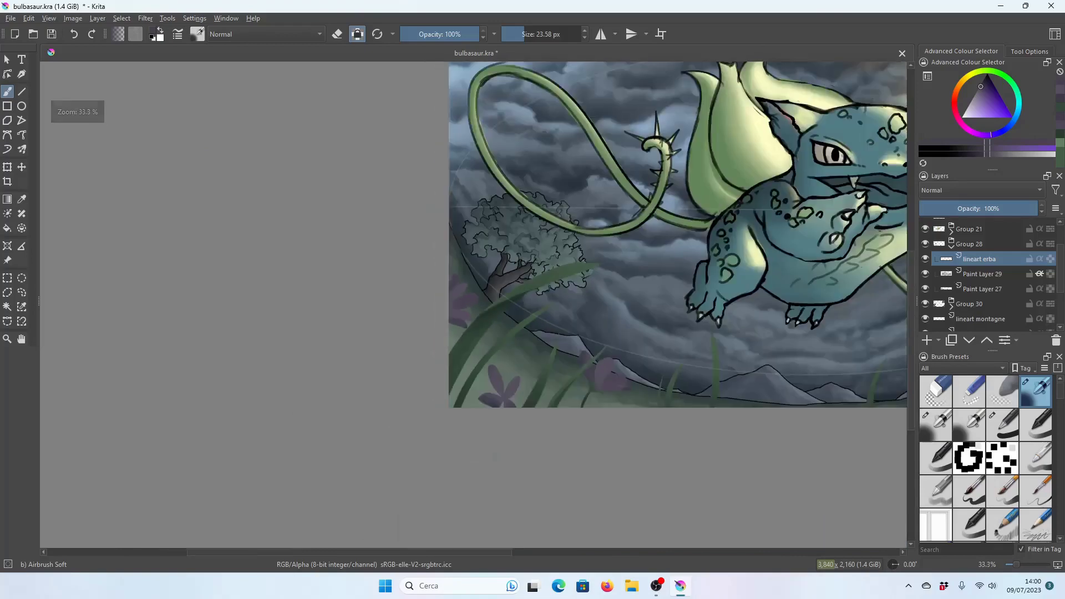
{"action": "key", "text": "plus"}
{"action": "key", "text": "plus"}
{"action": "key", "text": "plus"}
{"action": "key", "text": "plus"}
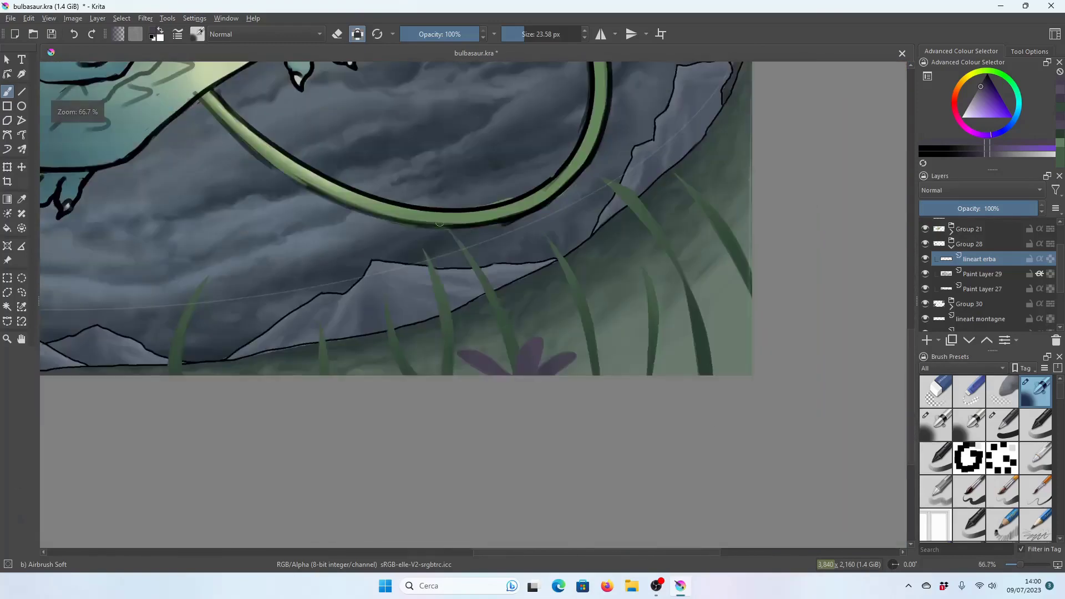
{"action": "key", "text": "plus"}
{"action": "key", "text": "minus"}
{"action": "key", "text": "minus"}
{"action": "key", "text": "minus"}
{"action": "key", "text": "plus"}
{"action": "key", "text": "plus"}
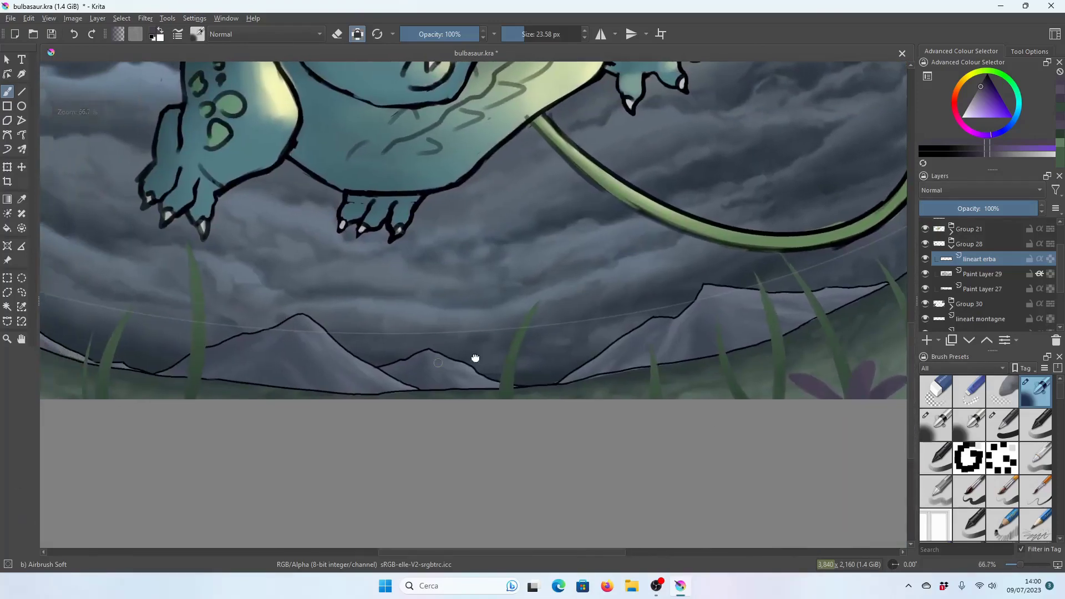
{"action": "key", "text": "plus"}
{"action": "key", "text": "plus"}
{"action": "key", "text": "plus"}
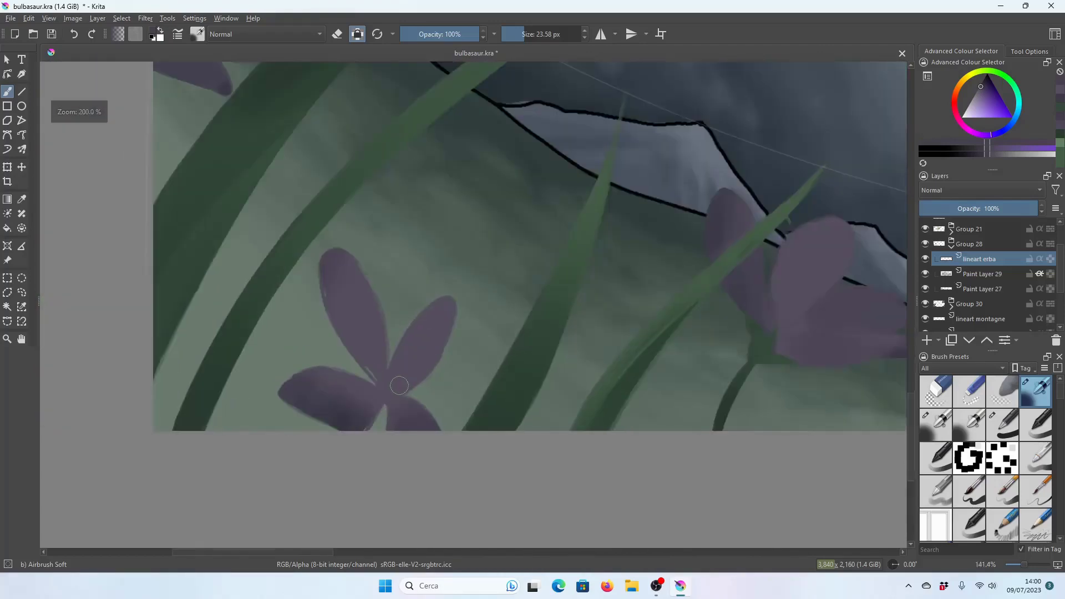
{"action": "key", "text": "plus"}
{"action": "left_click", "coordinate": [1004, 291]}
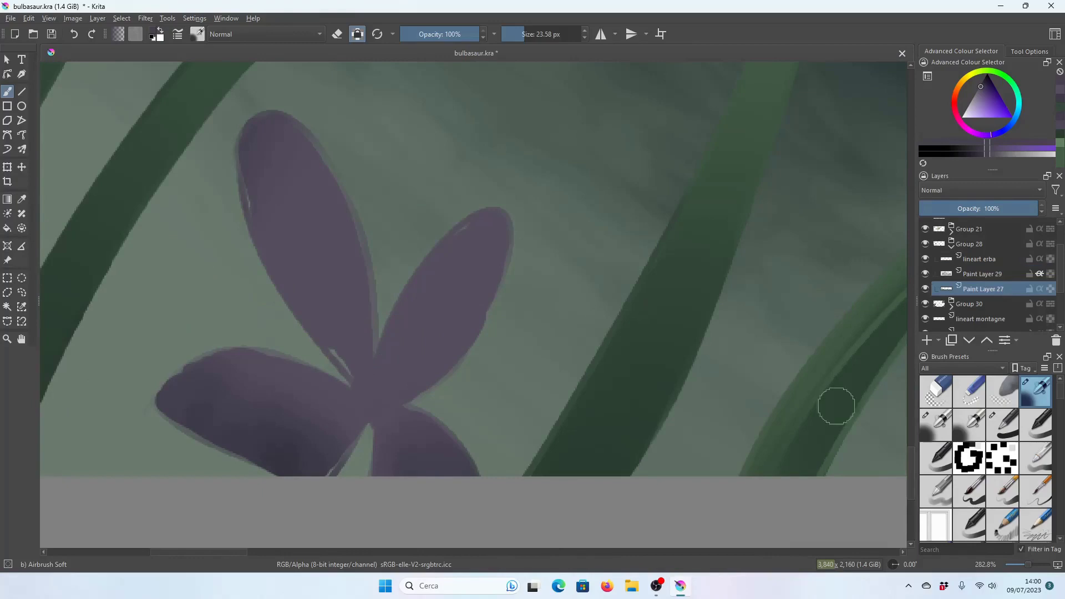
{"action": "scroll", "coordinate": [746, 338], "scroll_direction": "down", "scroll_amount": 3}
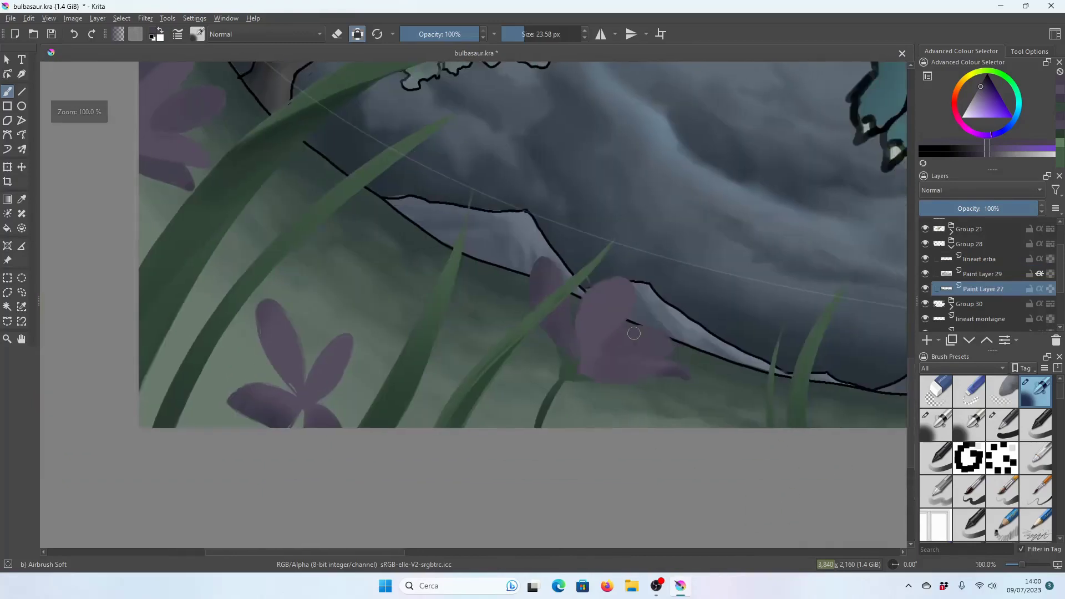
{"action": "scroll", "coordinate": [658, 247], "scroll_direction": "up", "scroll_amount": 4}
{"action": "scroll", "coordinate": [554, 302], "scroll_direction": "up", "scroll_amount": 1}
{"action": "scroll", "coordinate": [554, 303], "scroll_direction": "down", "scroll_amount": 3}
{"action": "scroll", "coordinate": [628, 181], "scroll_direction": "down", "scroll_amount": 2}
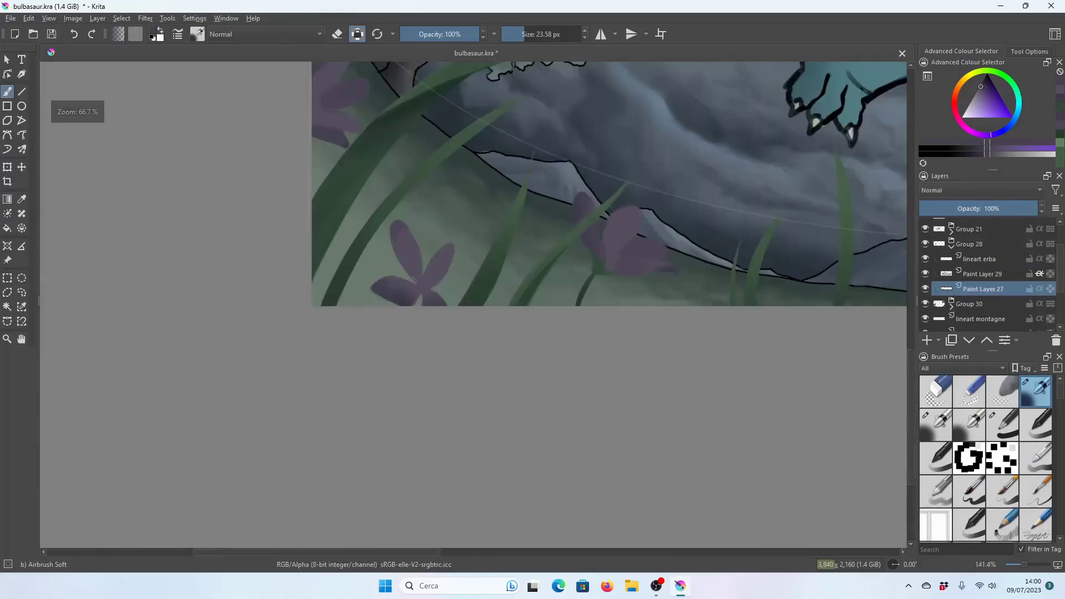
{"action": "scroll", "coordinate": [345, 210], "scroll_direction": "up", "scroll_amount": 3}
{"action": "scroll", "coordinate": [447, 316], "scroll_direction": "up", "scroll_amount": 1}
{"action": "scroll", "coordinate": [447, 316], "scroll_direction": "down", "scroll_amount": 4}
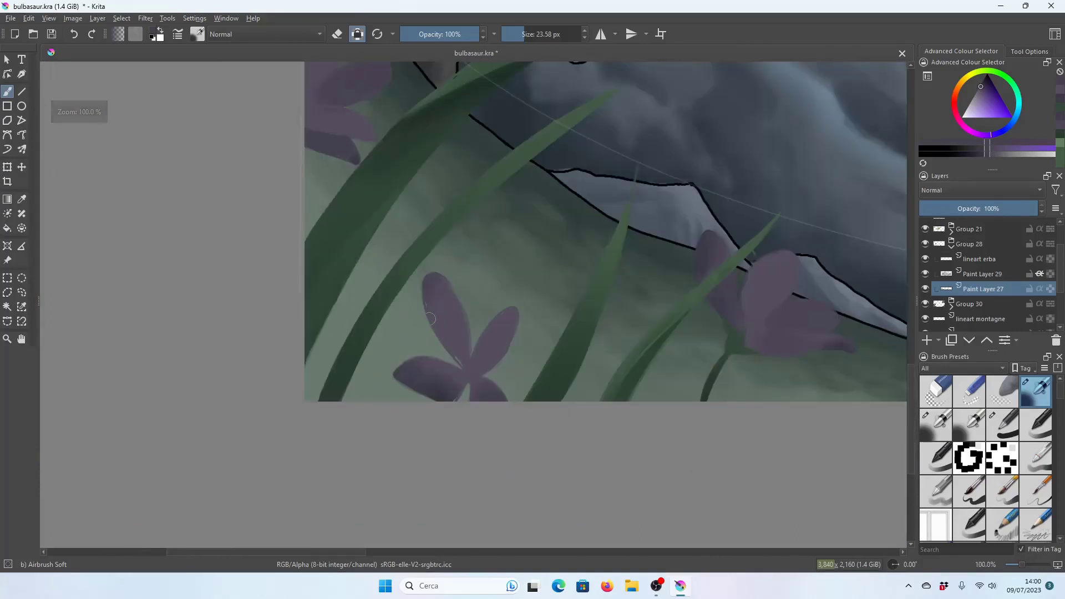
{"action": "scroll", "coordinate": [449, 364], "scroll_direction": "up", "scroll_amount": 2}
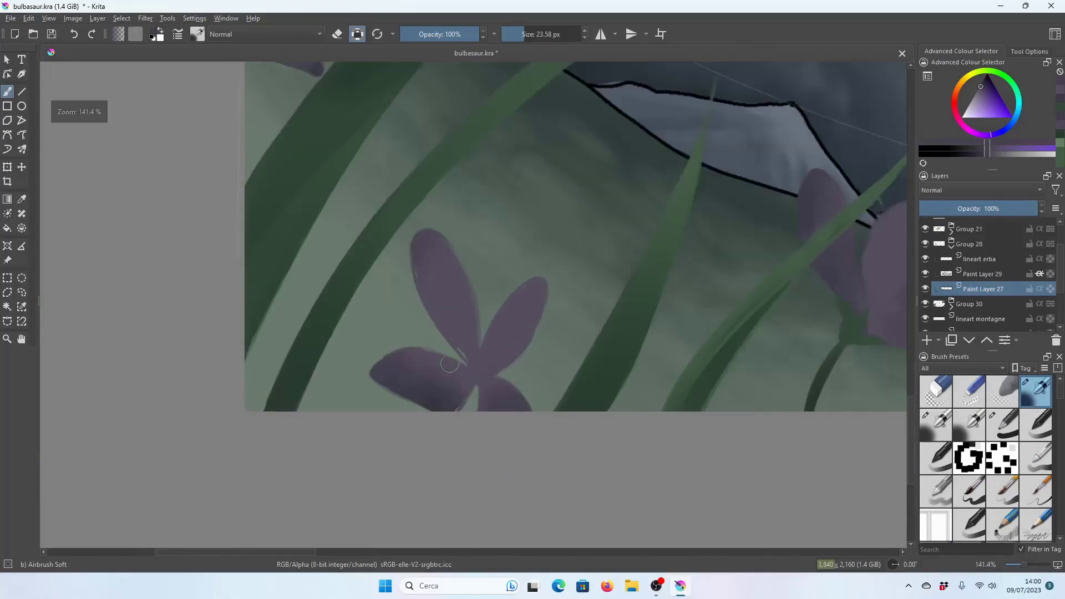
Sample the flower's true purple with the haze layer hidden, then show the haze again.
{"action": "left_click", "coordinate": [925, 274]}
{"action": "left_click", "coordinate": [21, 198]}
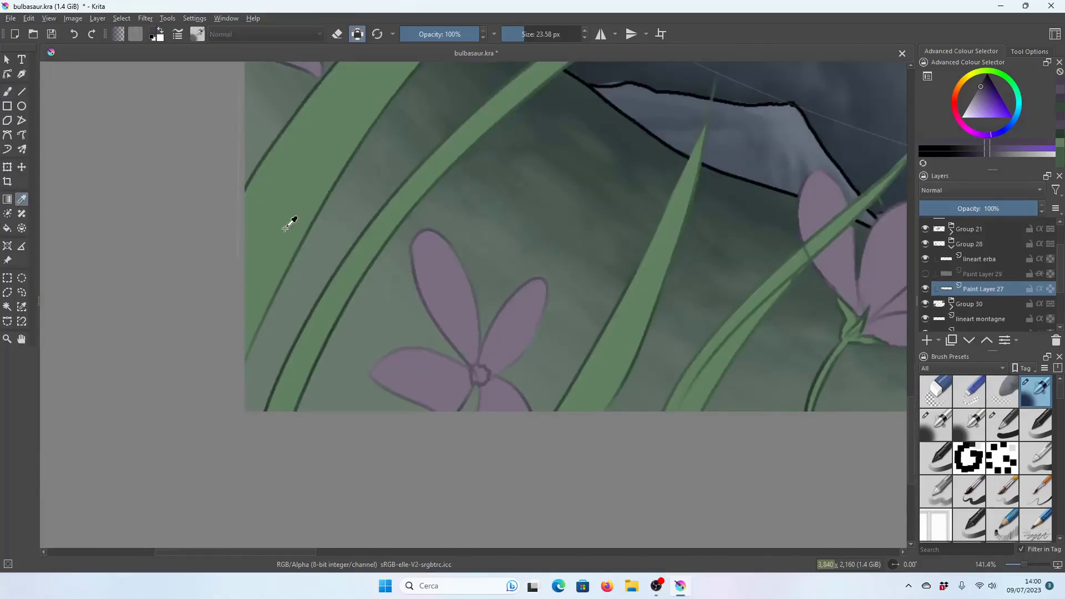
{"action": "left_click", "coordinate": [439, 267]}
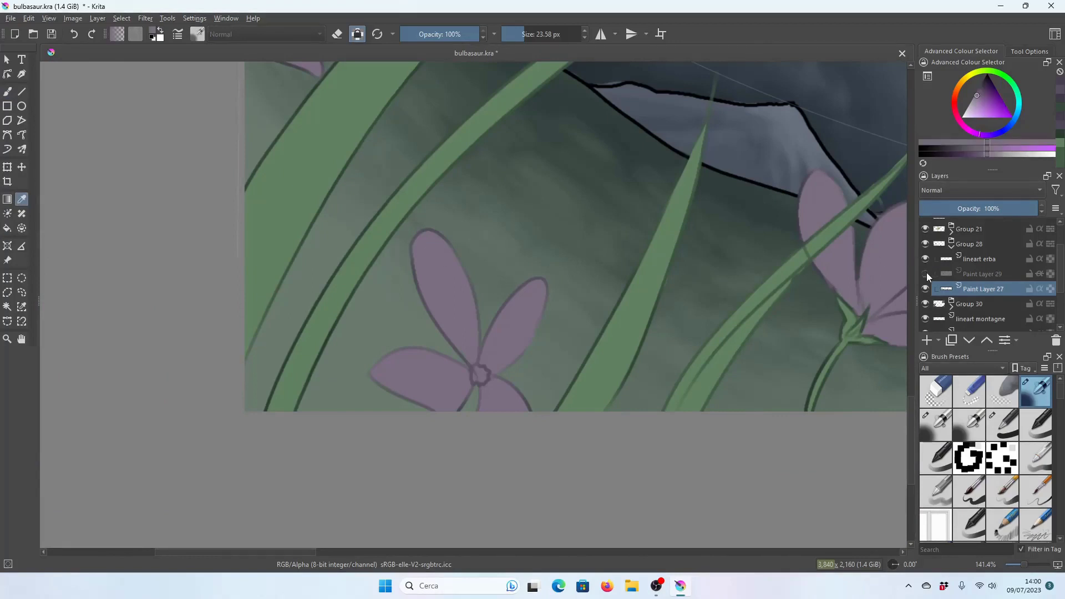
{"action": "left_click", "coordinate": [925, 274]}
{"action": "left_click", "coordinate": [8, 93]}
Switch to the b) Basic-1 brush and paint over the upper petal's light edges.
{"action": "left_click", "coordinate": [197, 34]}
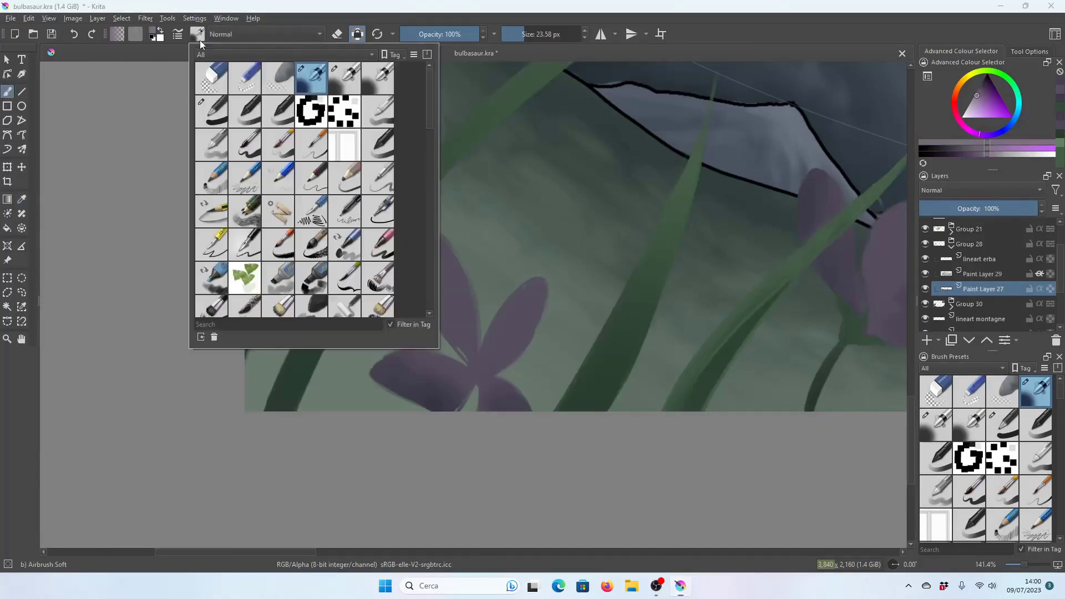
{"action": "left_click", "coordinate": [215, 104]}
{"action": "key", "text": "Escape"}
{"action": "key", "text": "plus"}
{"action": "key", "text": "plus"}
{"action": "key", "text": "plus"}
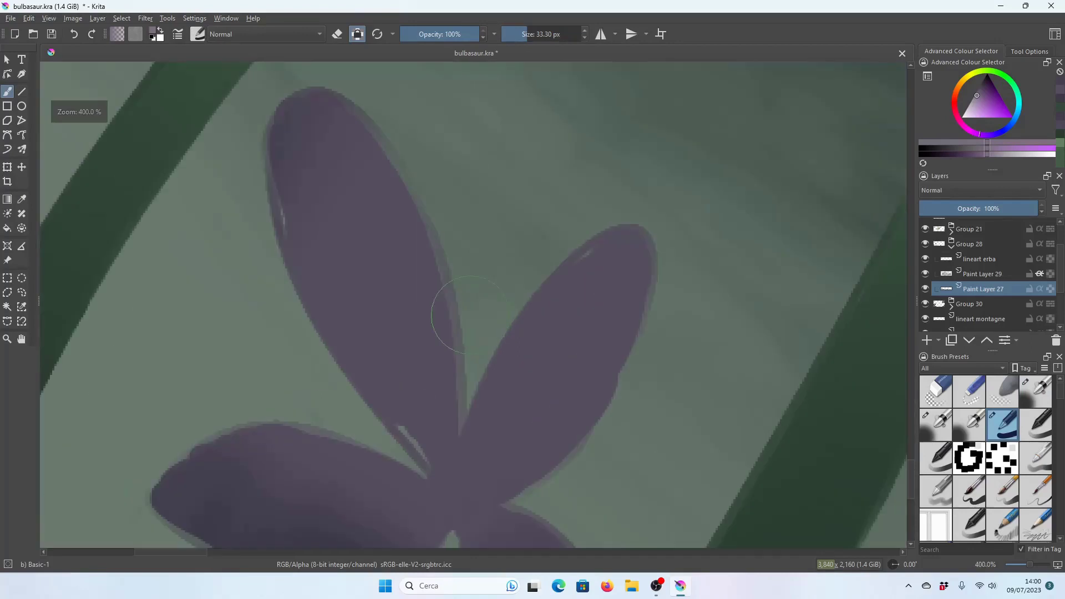
{"action": "left_click_drag", "start_coordinate": [309, 162], "coordinate": [368, 244]}
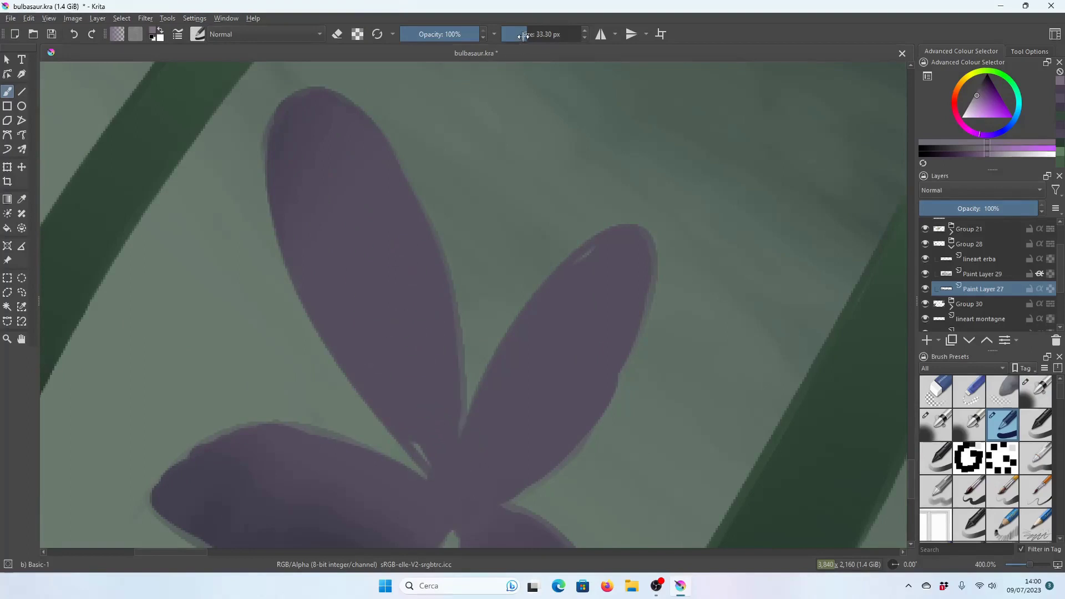
At 11.22 px, cover the right petal's light streaks and the lower-left petal's pale fringe.
{"action": "key", "text": "bracketleft"}
{"action": "key", "text": "bracketleft"}
{"action": "key", "text": "bracketleft"}
{"action": "left_click_drag", "start_coordinate": [594, 354], "coordinate": [627, 273]}
{"action": "key", "text": "minus"}
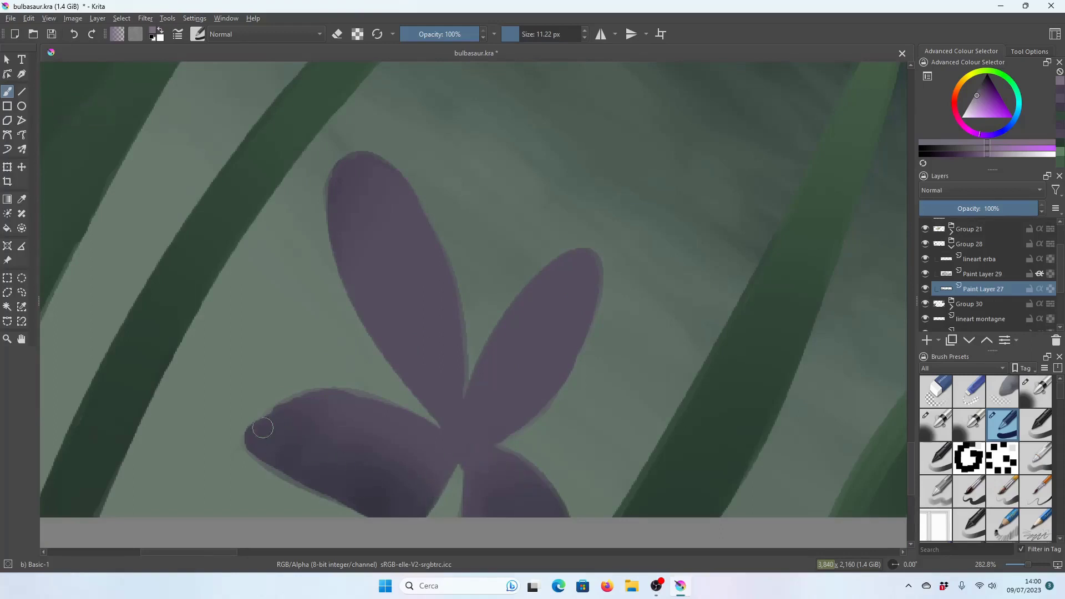
{"action": "left_click_drag", "start_coordinate": [257, 442], "coordinate": [306, 426]}
{"action": "scroll", "coordinate": [349, 492], "scroll_direction": "down", "scroll_amount": 2}
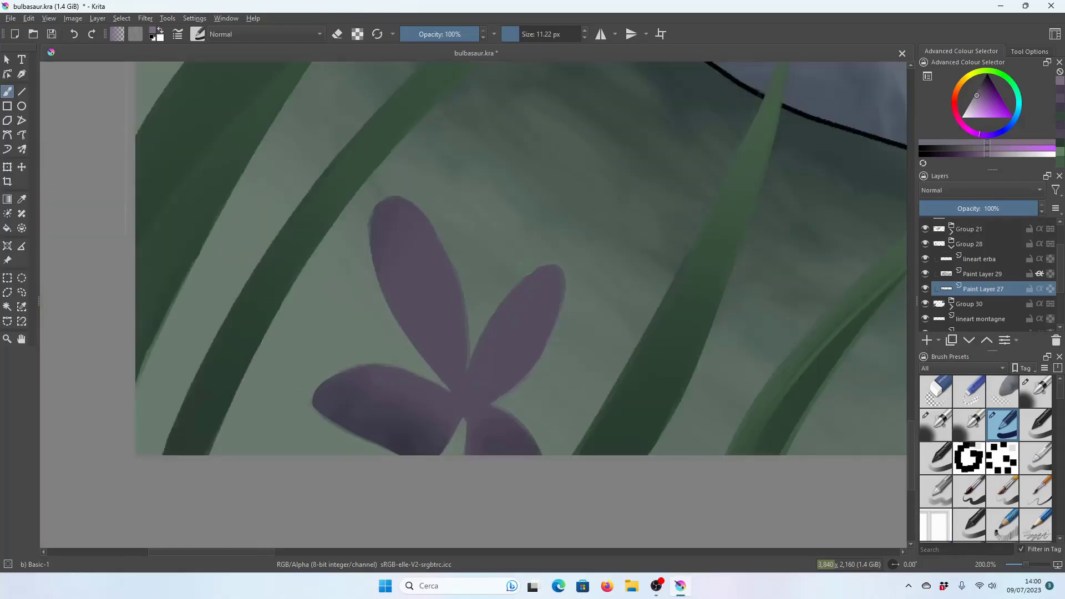
{"action": "scroll", "coordinate": [499, 286], "scroll_direction": "down", "scroll_amount": 1}
{"action": "scroll", "coordinate": [621, 323], "scroll_direction": "up", "scroll_amount": 2}
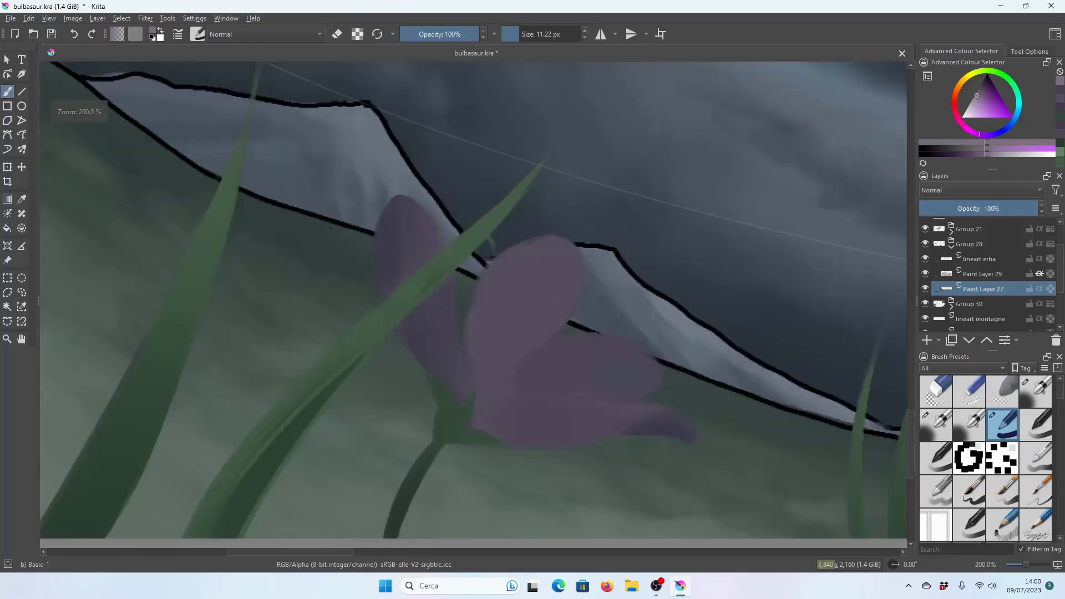
{"action": "scroll", "coordinate": [622, 322], "scroll_direction": "up", "scroll_amount": 1}
{"action": "scroll", "coordinate": [622, 323], "scroll_direction": "up", "scroll_amount": 1}
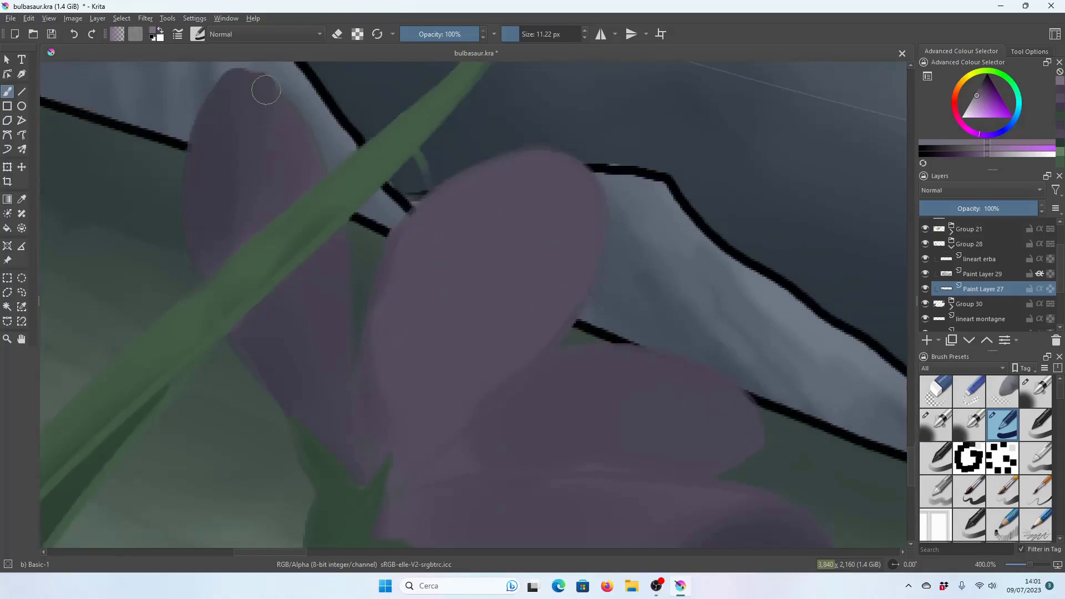
{"action": "key", "text": "minus"}
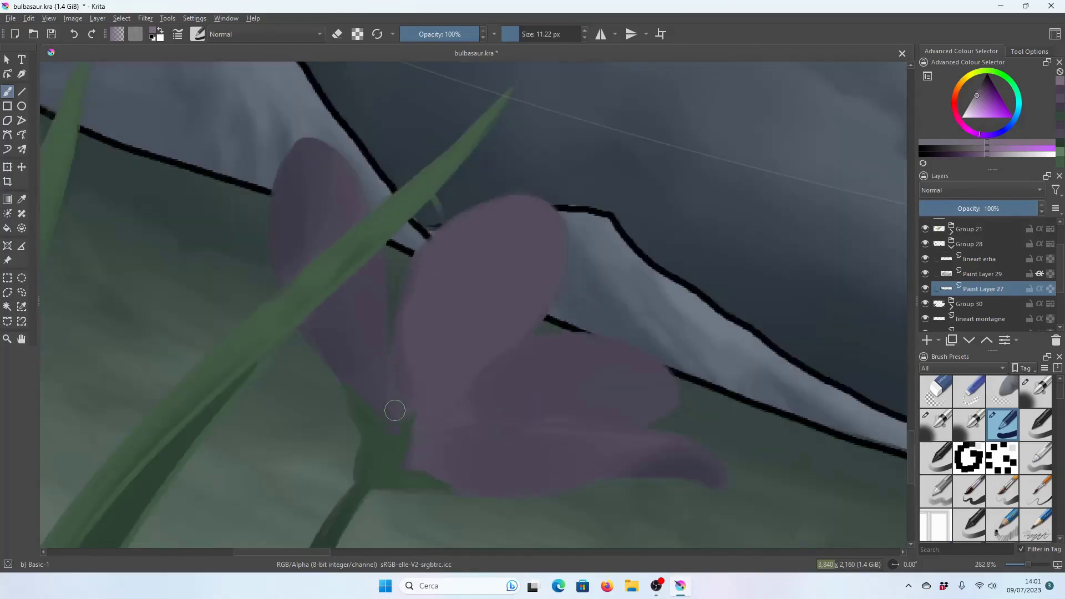
{"action": "key", "text": "minus"}
{"action": "key", "text": "minus"}
{"action": "key", "text": "minus"}
{"action": "key", "text": "minus"}
{"action": "key", "text": "minus"}
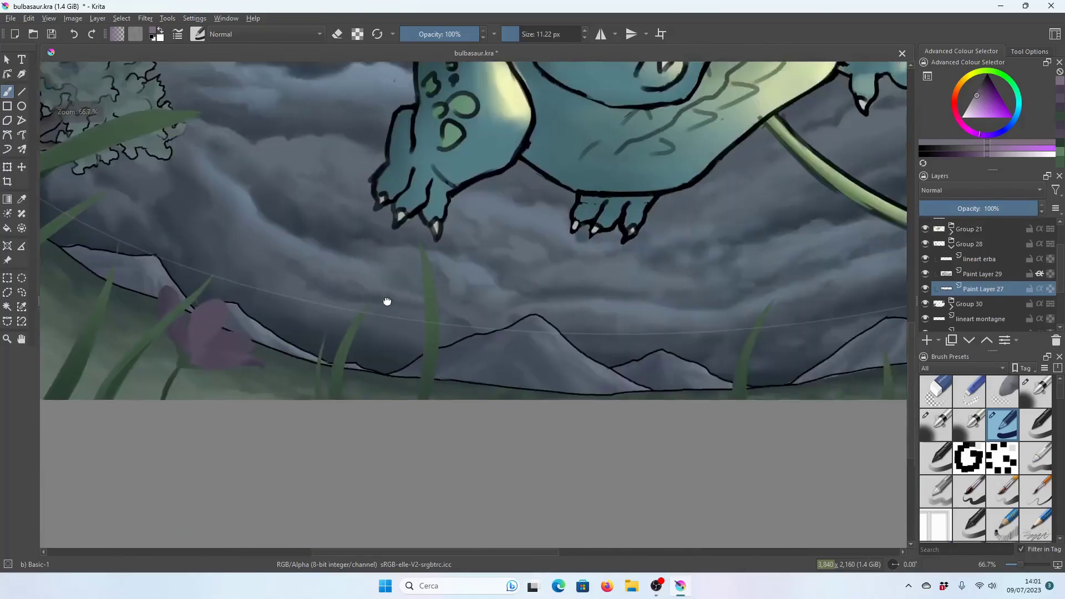
{"action": "left_click_drag", "start_coordinate": [595, 260], "coordinate": [388, 302]}
{"action": "key", "text": "plus"}
{"action": "key", "text": "plus"}
{"action": "key", "text": "plus"}
{"action": "key", "text": "plus"}
{"action": "key", "text": "plus"}
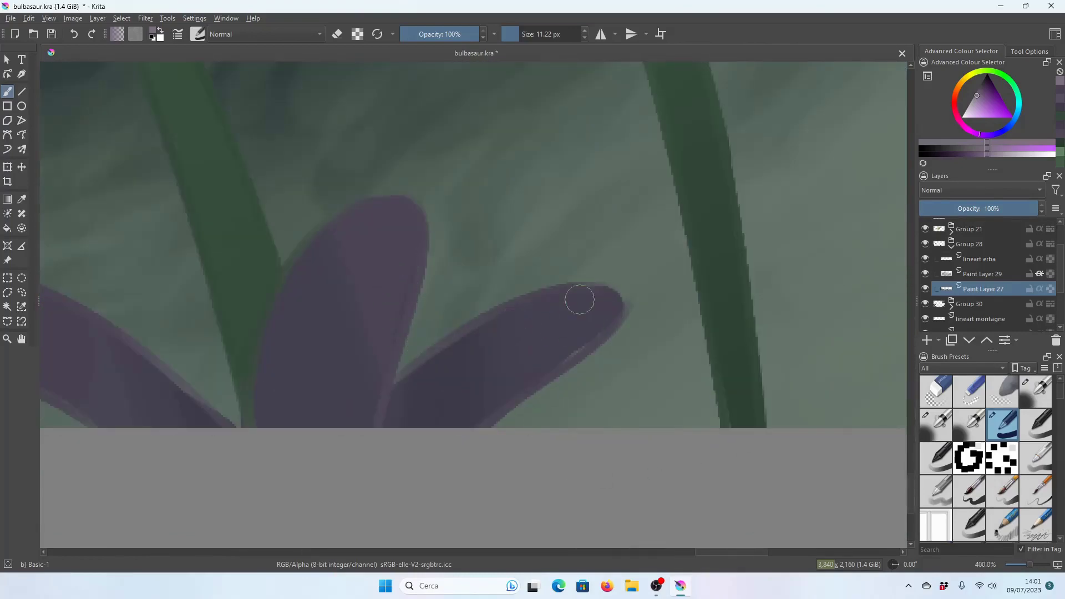
{"action": "key", "text": "minus"}
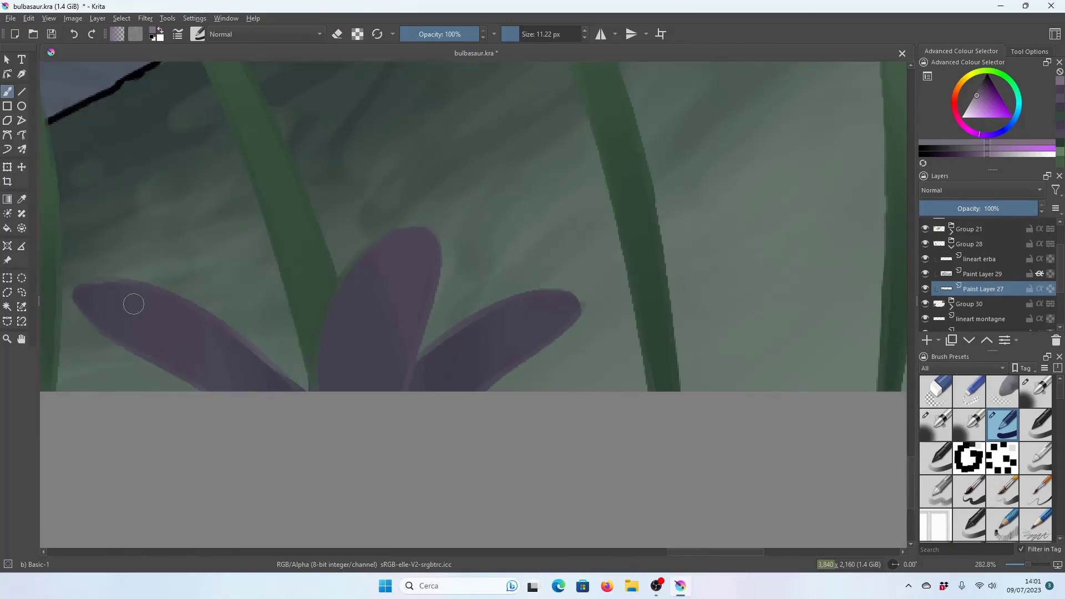
{"action": "key", "text": "minus"}
{"action": "key", "text": "minus"}
{"action": "key", "text": "minus"}
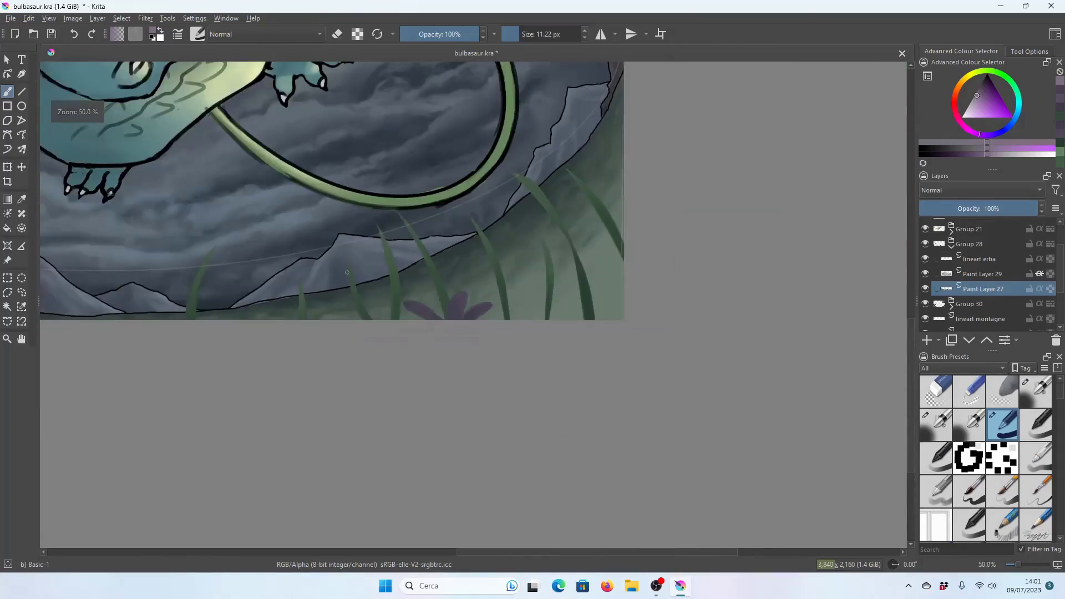
{"action": "key", "text": "minus"}
{"action": "key", "text": "minus"}
{"action": "key", "text": "plus"}
{"action": "key", "text": "plus"}
{"action": "key", "text": "plus"}
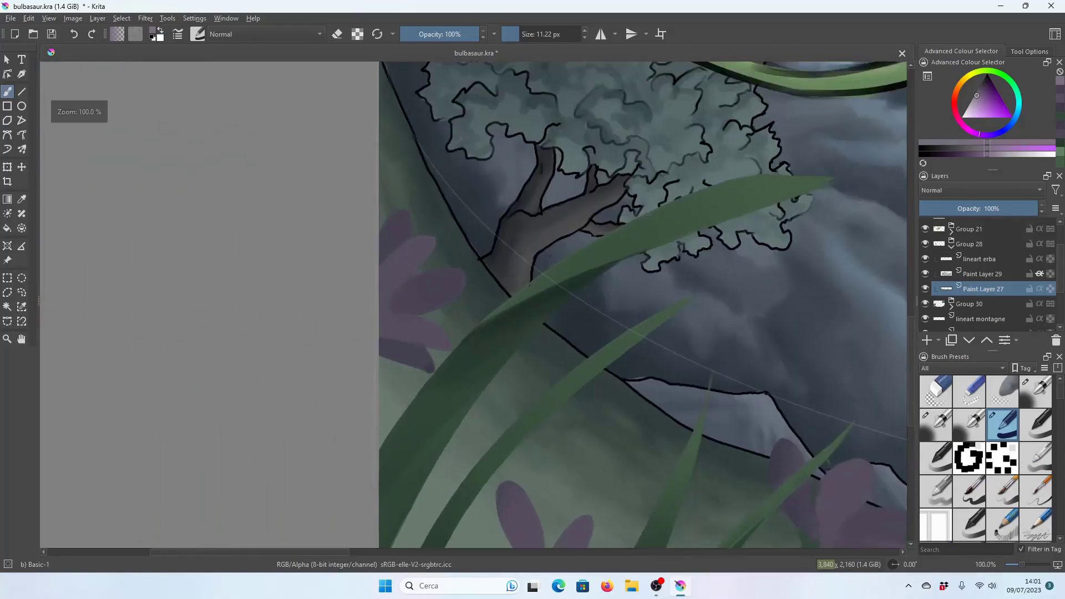
{"action": "key", "text": "plus"}
{"action": "key", "text": "plus"}
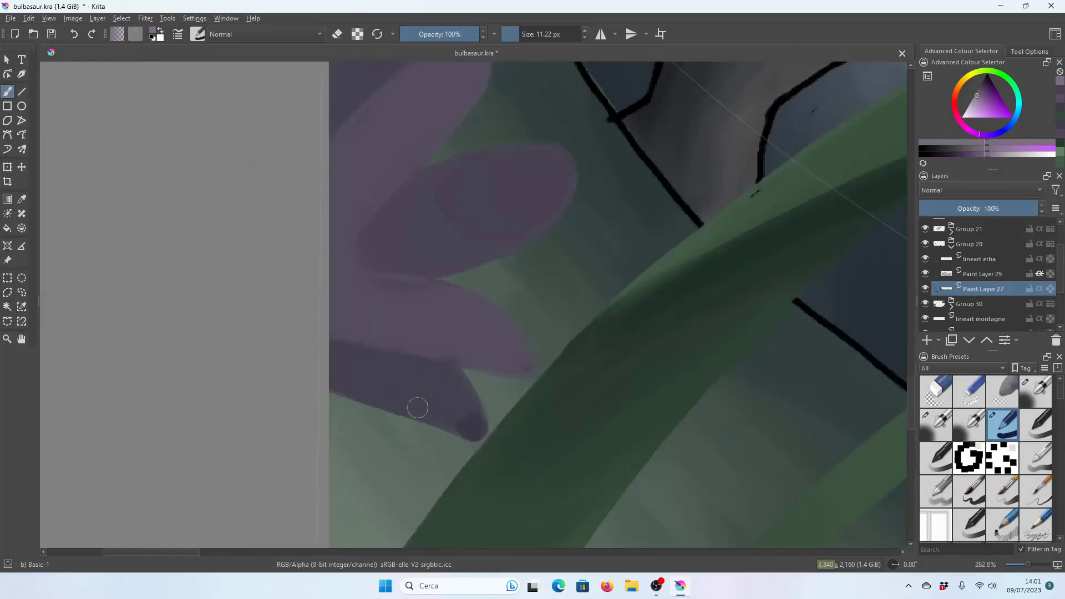
{"action": "key", "text": "minus"}
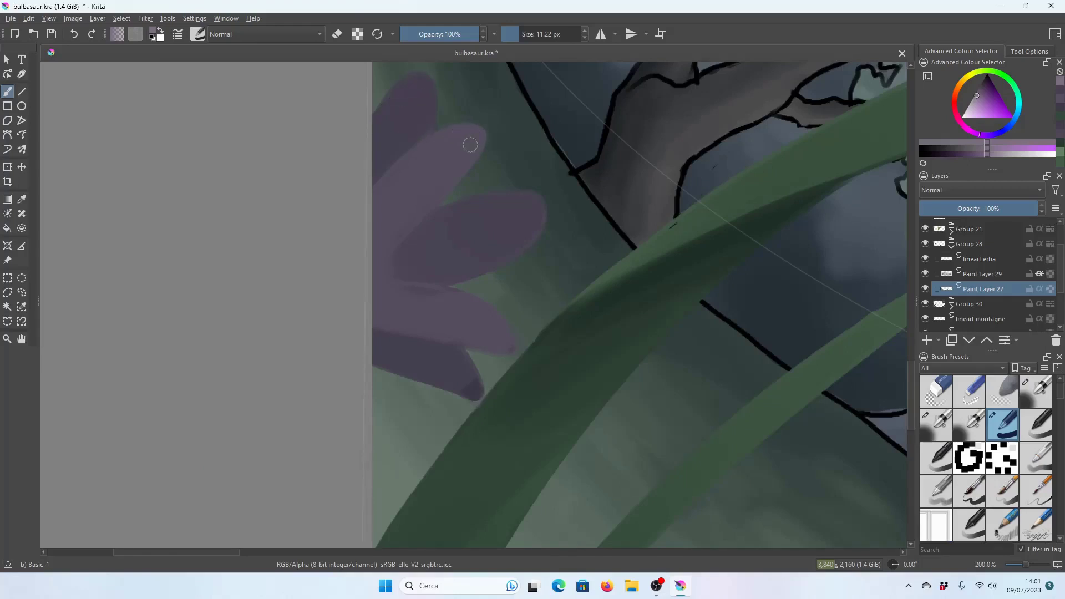
{"action": "key", "text": "minus"}
{"action": "key", "text": "minus"}
{"action": "key", "text": "minus"}
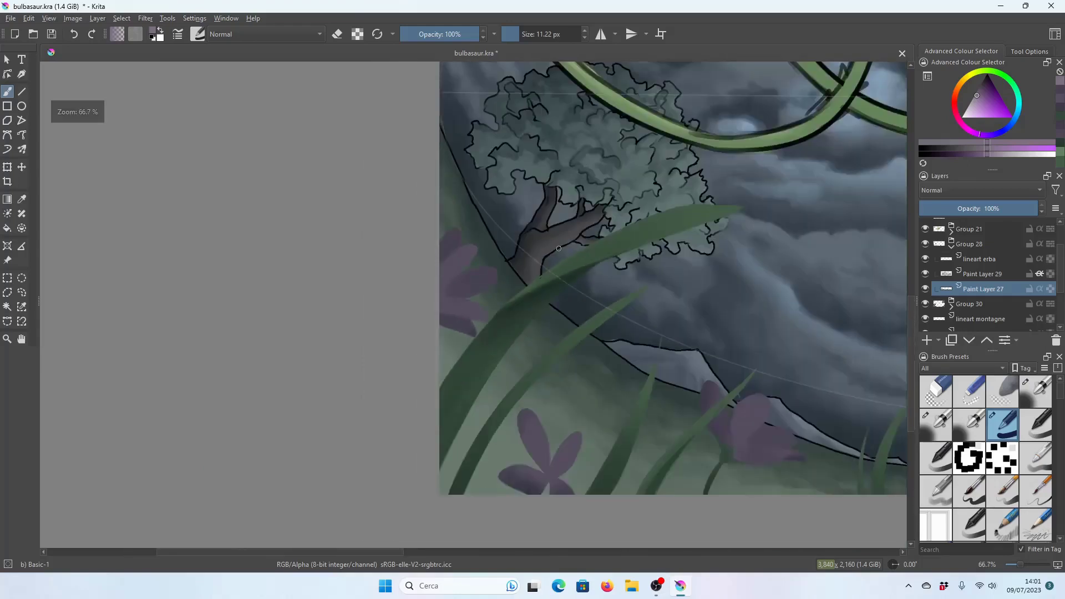
{"action": "key", "text": "plus"}
{"action": "key", "text": "plus"}
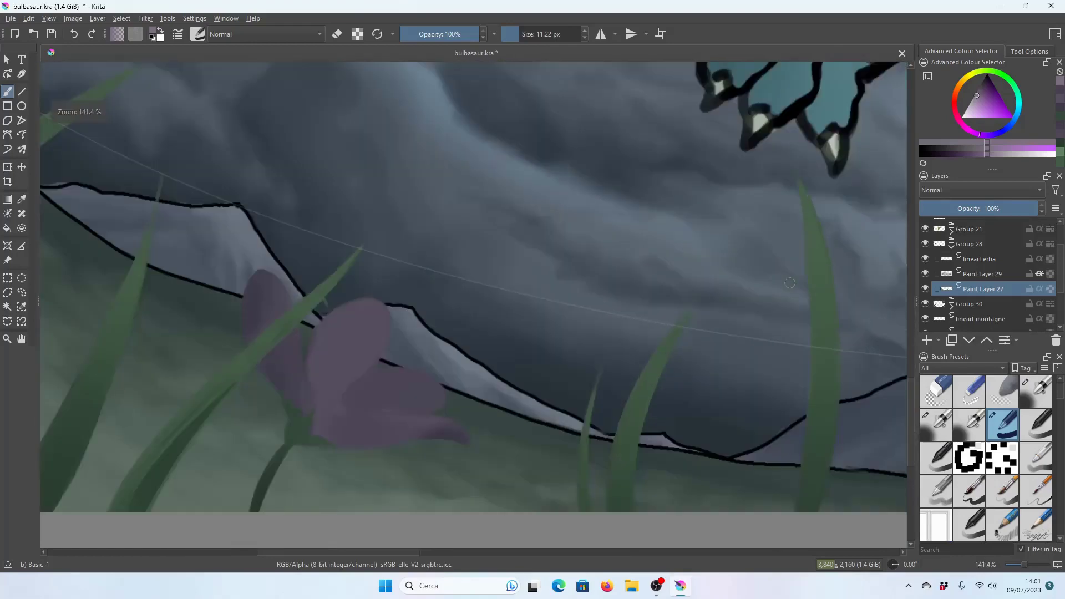
{"action": "left_click_drag", "start_coordinate": [470, 353], "coordinate": [543, 260]}
Pick a dark green and thicken the stem's right edge at 565.7% zoom.
{"action": "key", "text": "minus"}
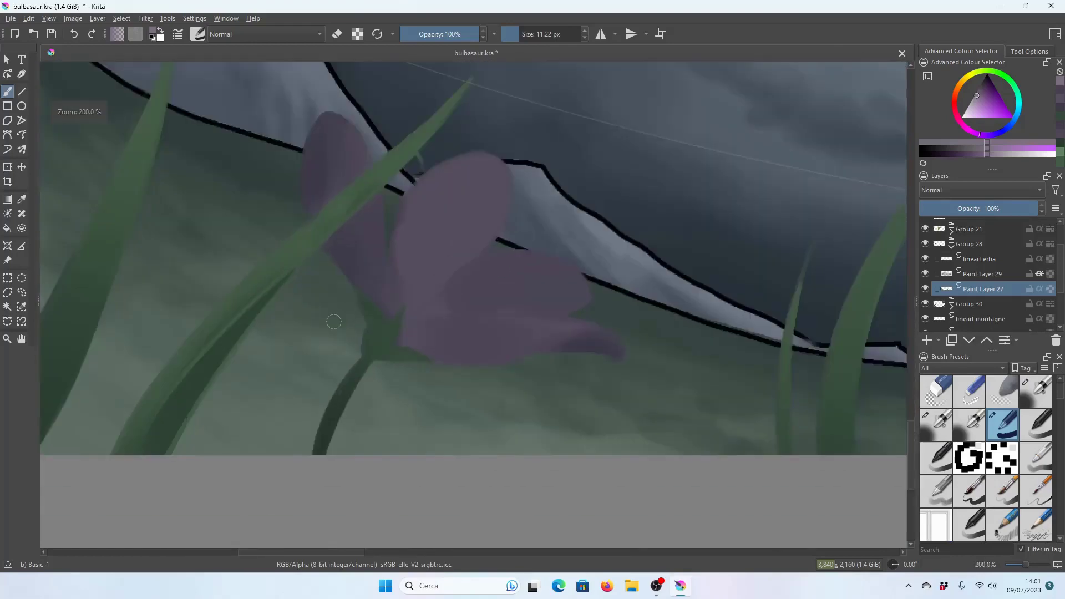
{"action": "key", "text": "minus"}
{"action": "key", "text": "minus"}
{"action": "key", "text": "minus"}
{"action": "key", "text": "plus"}
{"action": "key", "text": "plus"}
{"action": "key", "text": "plus"}
{"action": "key", "text": "plus"}
{"action": "key", "text": "plus"}
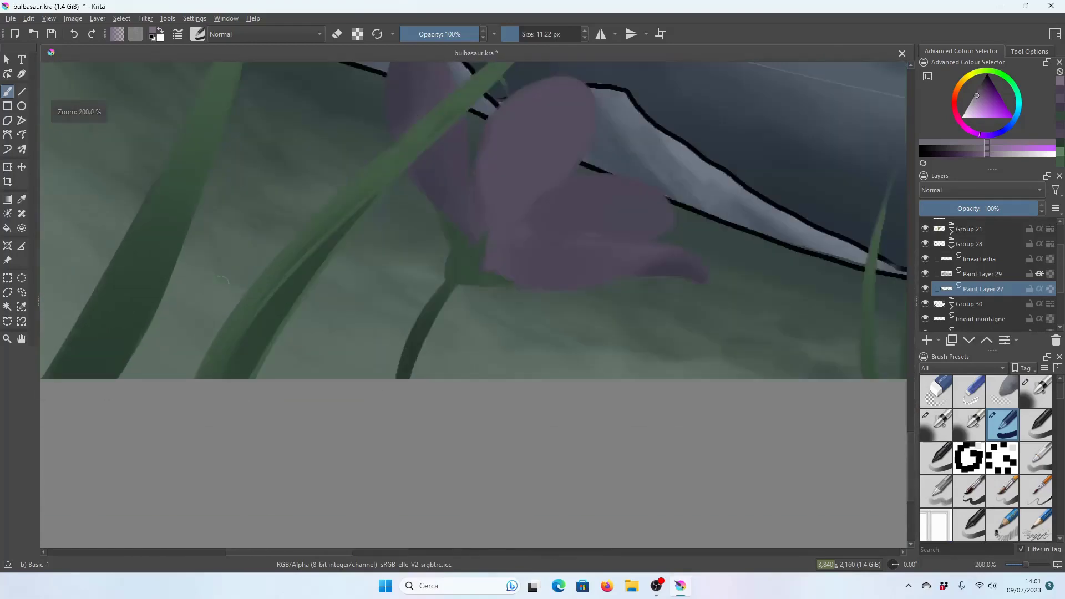
{"action": "left_click", "coordinate": [1060, 155]}
{"action": "key", "text": "plus"}
{"action": "key", "text": "plus"}
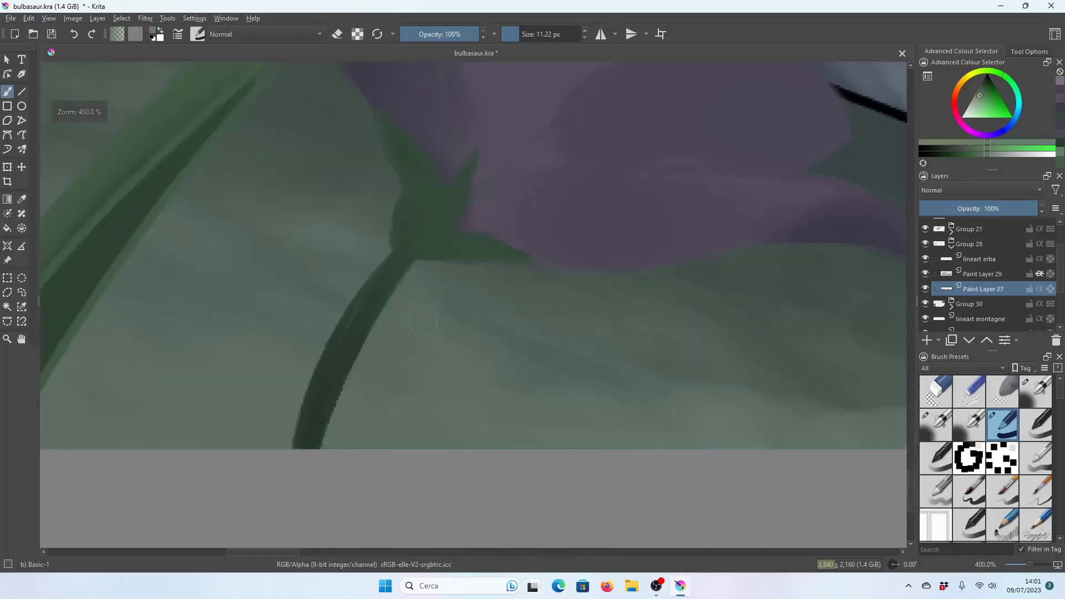
{"action": "key", "text": "plus"}
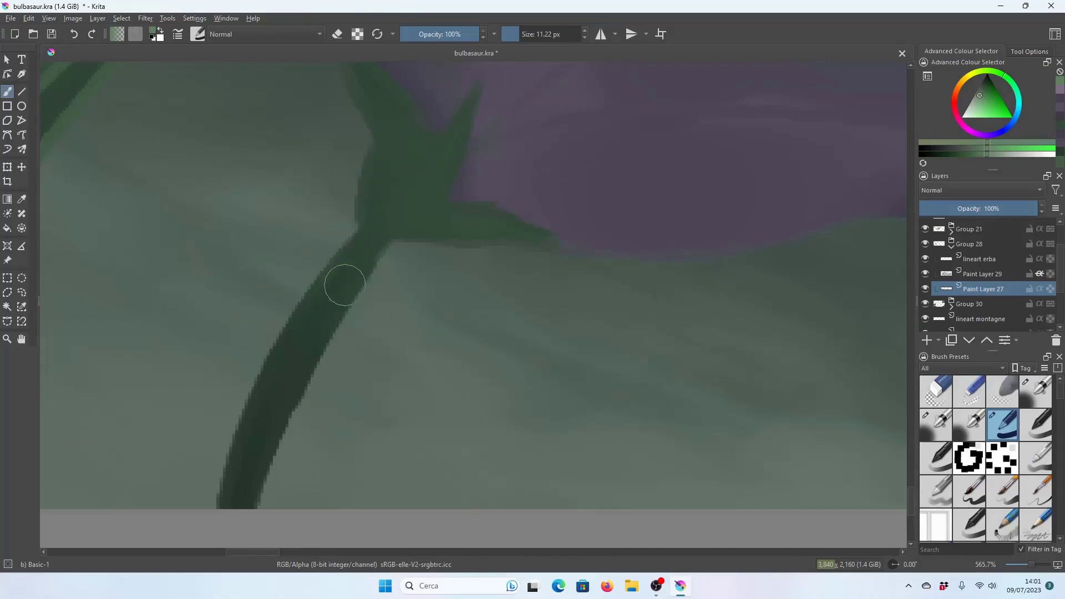
{"action": "left_click_drag", "start_coordinate": [345, 286], "coordinate": [335, 336]}
Toggle eraser mode on and back off, then zoom back out from the stem.
{"action": "left_click", "coordinate": [337, 34]}
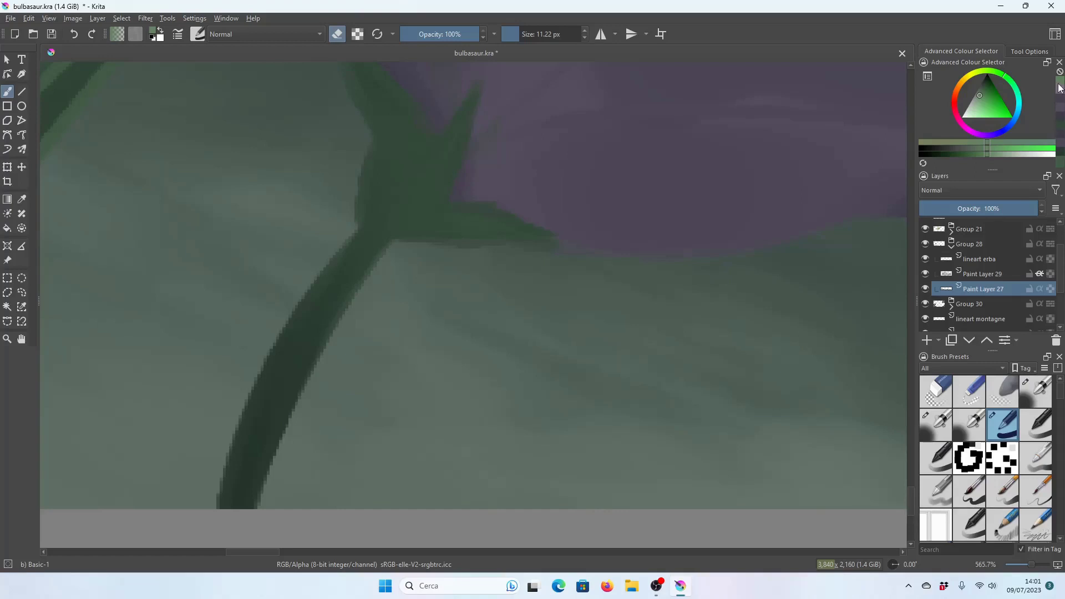
{"action": "key", "text": "e"}
{"action": "scroll", "coordinate": [486, 288], "scroll_direction": "down", "scroll_amount": 2}
{"action": "scroll", "coordinate": [487, 289], "scroll_direction": "down", "scroll_amount": 3}
{"action": "scroll", "coordinate": [486, 289], "scroll_direction": "down", "scroll_amount": 2}
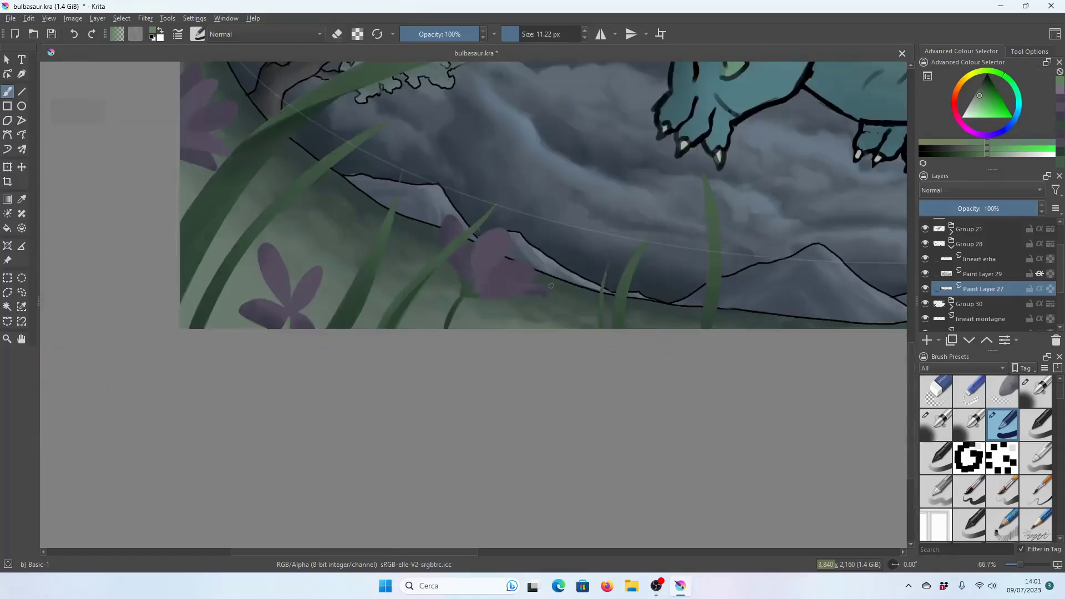
{"action": "scroll", "coordinate": [486, 289], "scroll_direction": "up", "scroll_amount": 4}
{"action": "scroll", "coordinate": [487, 289], "scroll_direction": "up", "scroll_amount": 2}
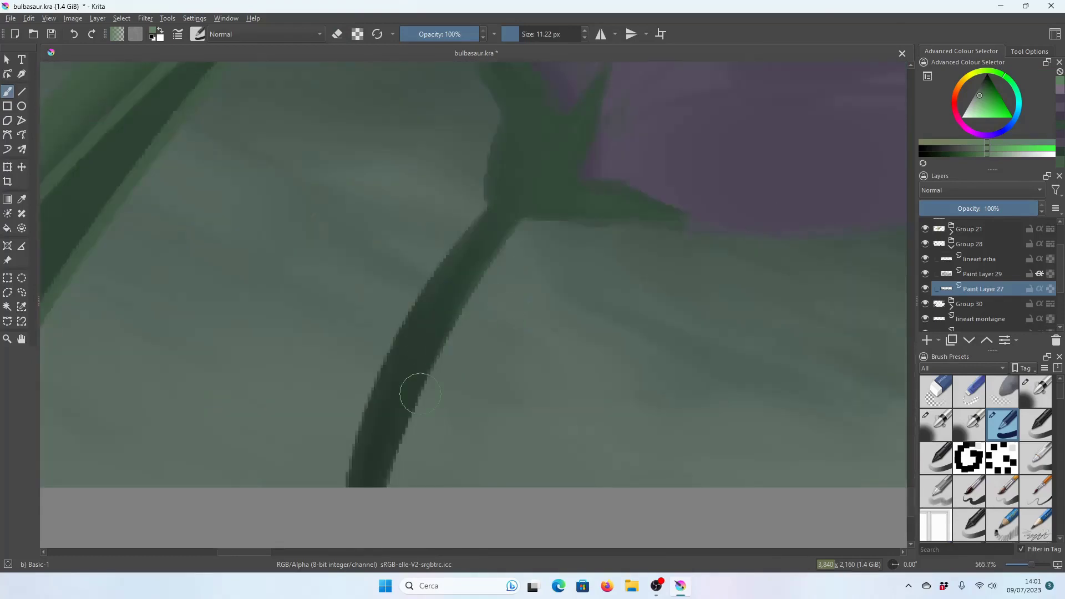
{"action": "scroll", "coordinate": [410, 386], "scroll_direction": "down", "scroll_amount": 5}
{"action": "scroll", "coordinate": [441, 365], "scroll_direction": "down", "scroll_amount": 3}
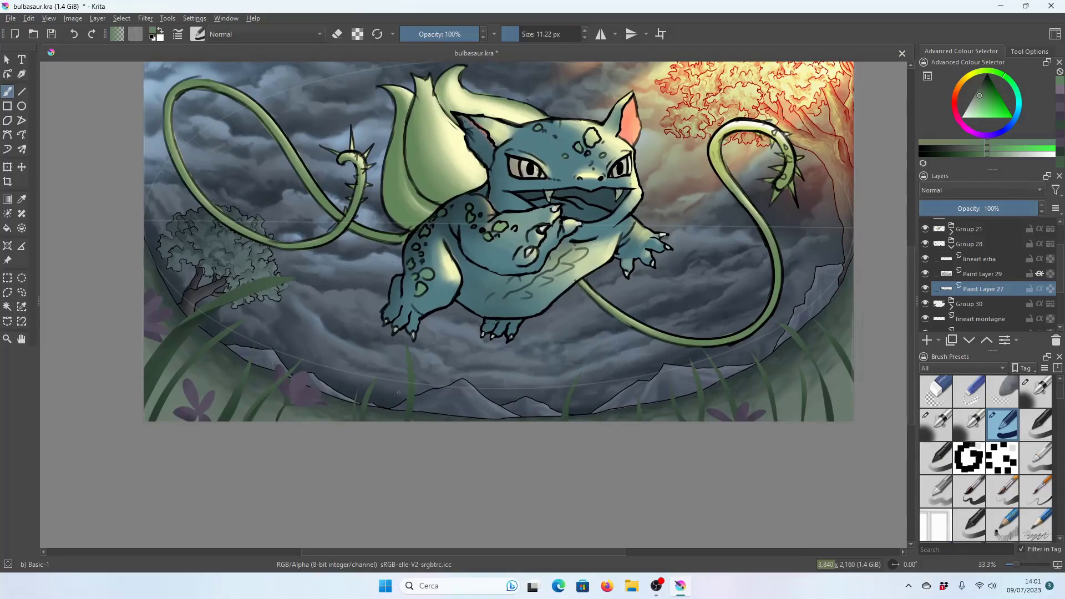
Extend the tip of the grass blade crossing the tree toward the upper right, then save.
{"action": "scroll", "coordinate": [252, 415], "scroll_direction": "up", "scroll_amount": 2}
{"action": "scroll", "coordinate": [388, 332], "scroll_direction": "up", "scroll_amount": 1}
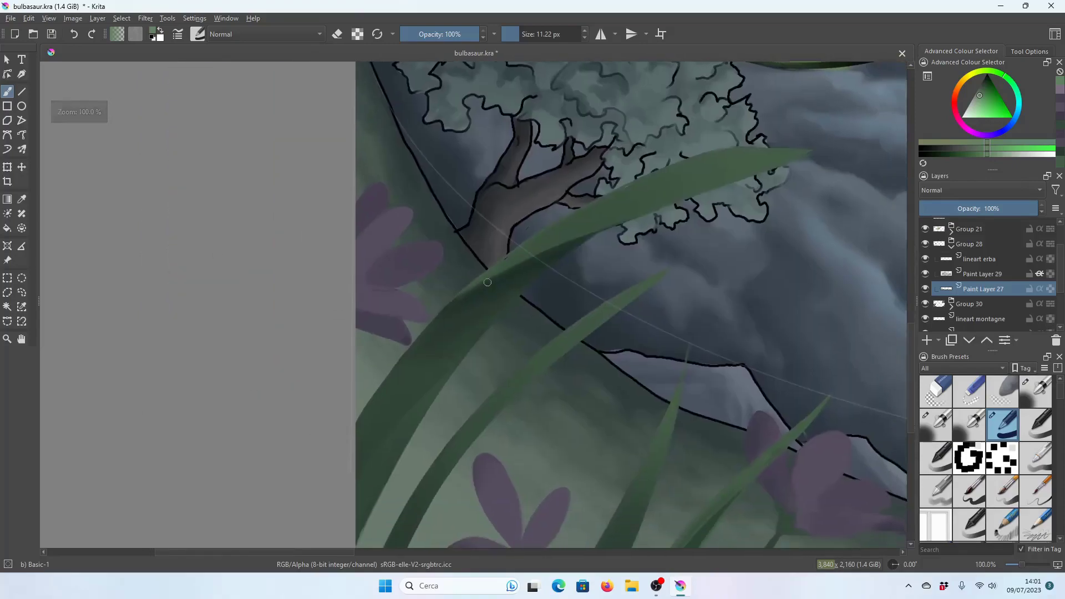
{"action": "scroll", "coordinate": [499, 271], "scroll_direction": "up", "scroll_amount": 1}
{"action": "scroll", "coordinate": [499, 271], "scroll_direction": "down", "scroll_amount": 1}
{"action": "scroll", "coordinate": [388, 283], "scroll_direction": "down", "scroll_amount": 2}
{"action": "scroll", "coordinate": [260, 296], "scroll_direction": "down", "scroll_amount": 1}
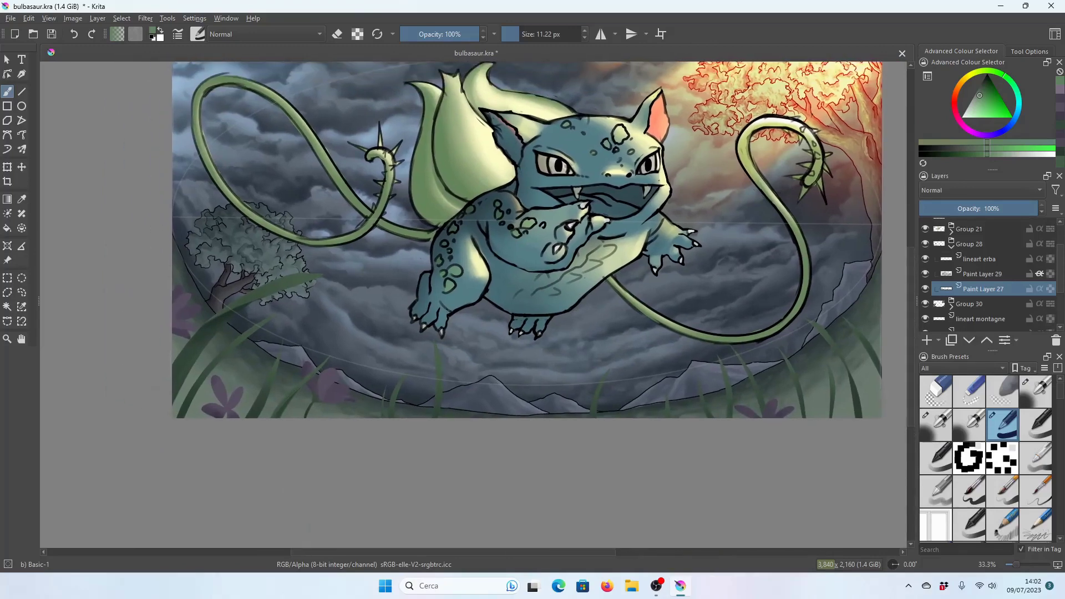
{"action": "scroll", "coordinate": [239, 321], "scroll_direction": "up", "scroll_amount": 1}
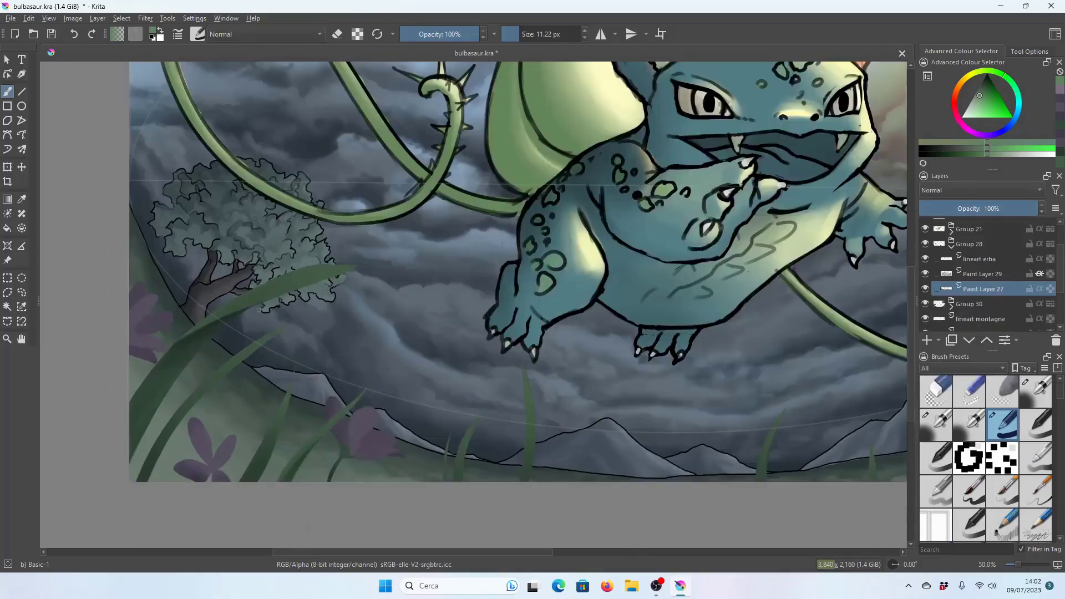
{"action": "scroll", "coordinate": [266, 277], "scroll_direction": "up", "scroll_amount": 2}
{"action": "scroll", "coordinate": [388, 221], "scroll_direction": "up", "scroll_amount": 1}
{"action": "scroll", "coordinate": [527, 163], "scroll_direction": "up", "scroll_amount": 2}
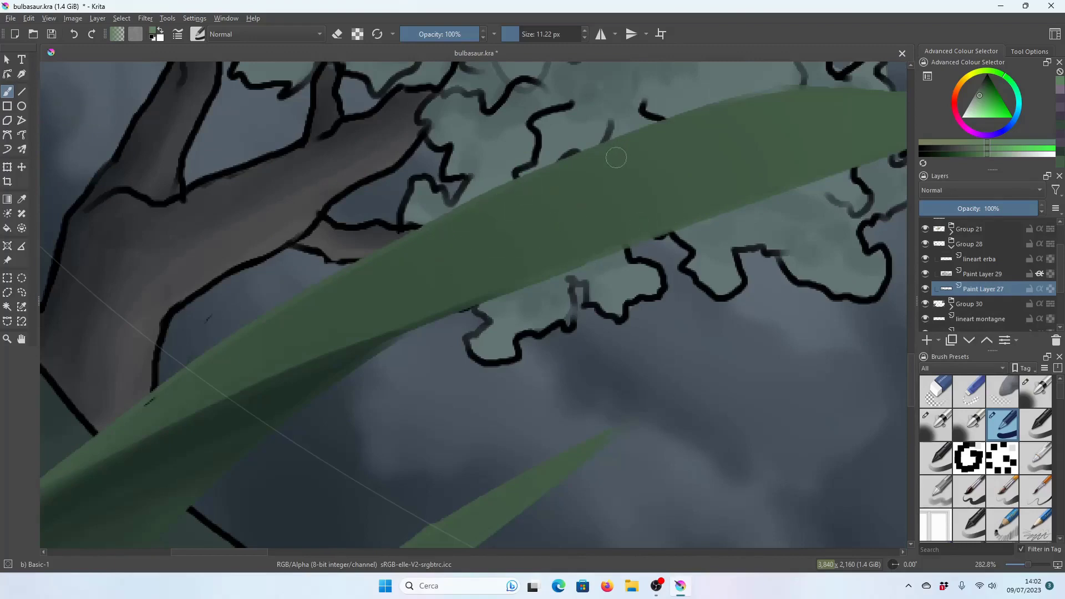
{"action": "scroll", "coordinate": [546, 179], "scroll_direction": "down", "scroll_amount": 2}
{"action": "scroll", "coordinate": [688, 149], "scroll_direction": "down", "scroll_amount": 2}
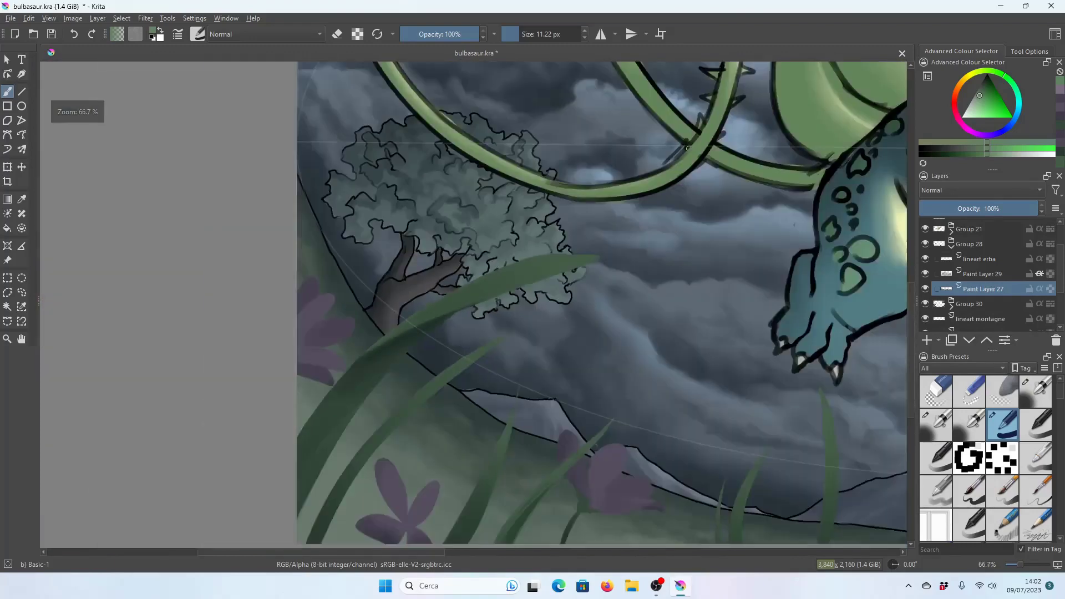
{"action": "scroll", "coordinate": [619, 159], "scroll_direction": "down", "scroll_amount": 3}
{"action": "scroll", "coordinate": [343, 205], "scroll_direction": "up", "scroll_amount": 1}
{"action": "scroll", "coordinate": [343, 205], "scroll_direction": "up", "scroll_amount": 5}
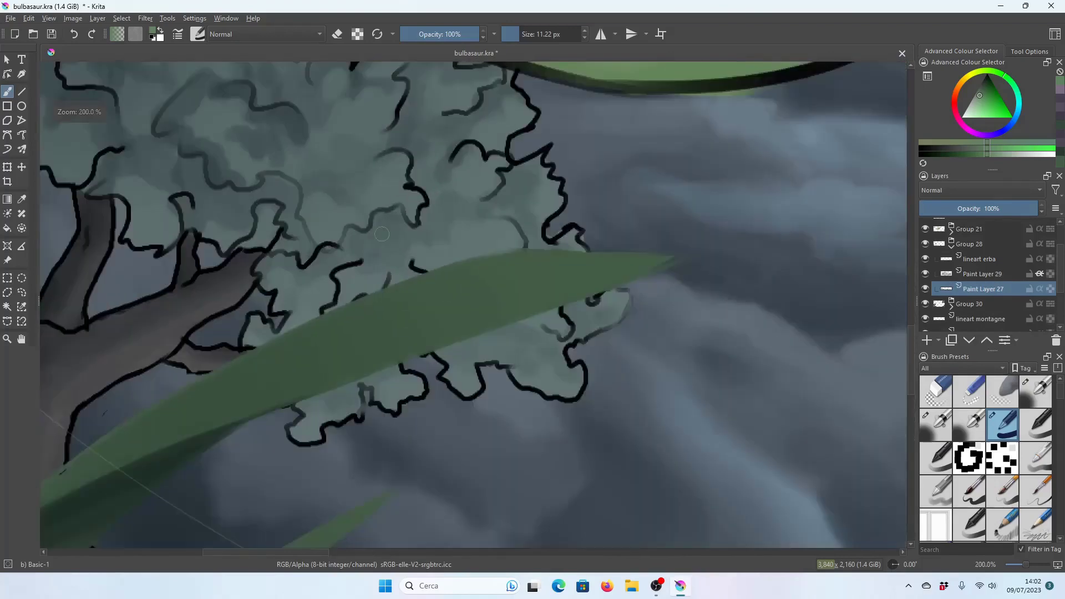
{"action": "scroll", "coordinate": [344, 205], "scroll_direction": "up", "scroll_amount": 1}
{"action": "mouse_move", "coordinate": [726, 244]}
{"action": "left_mouse_down"}
{"action": "mouse_move", "coordinate": [829, 213]}
{"action": "mouse_move", "coordinate": [775, 231]}
{"action": "mouse_move", "coordinate": [744, 222]}
{"action": "left_mouse_up"}
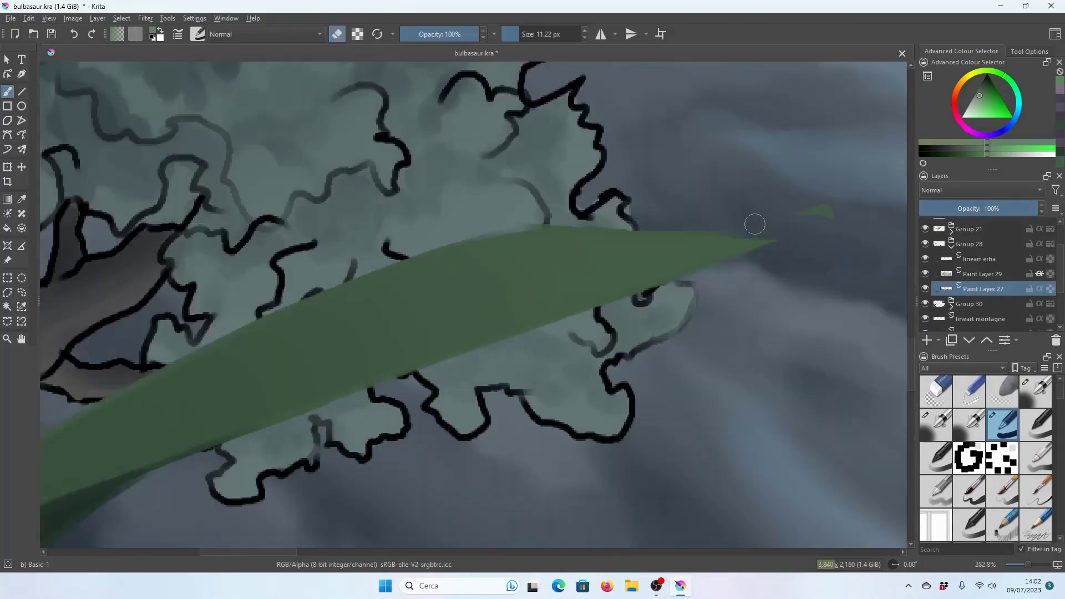
{"action": "scroll", "coordinate": [424, 67], "scroll_direction": "down", "scroll_amount": 6}
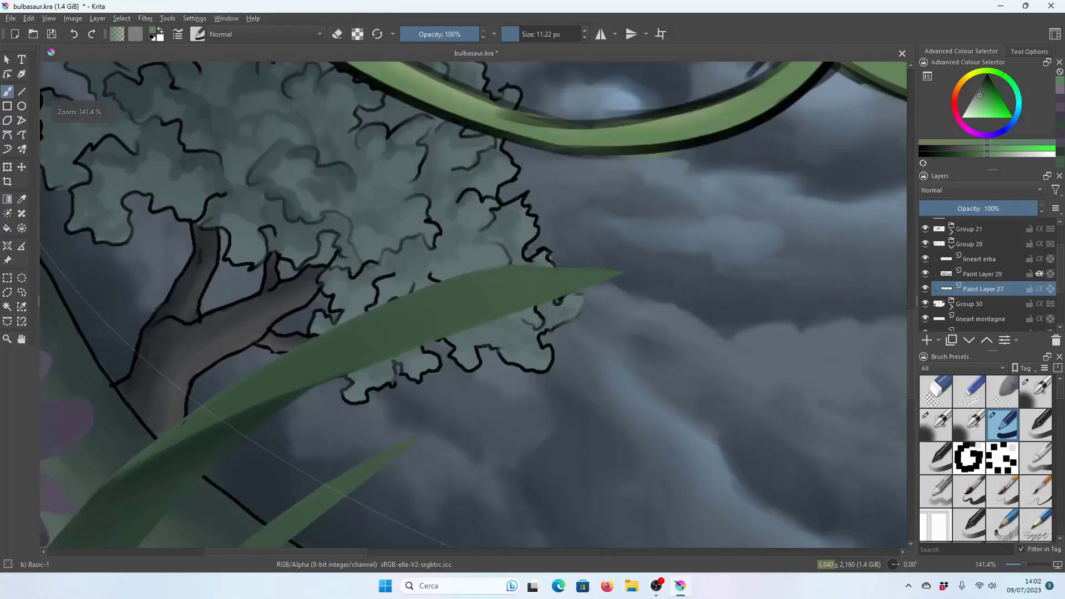
{"action": "key", "text": "e"}
{"action": "key", "text": "ctrl+s"}
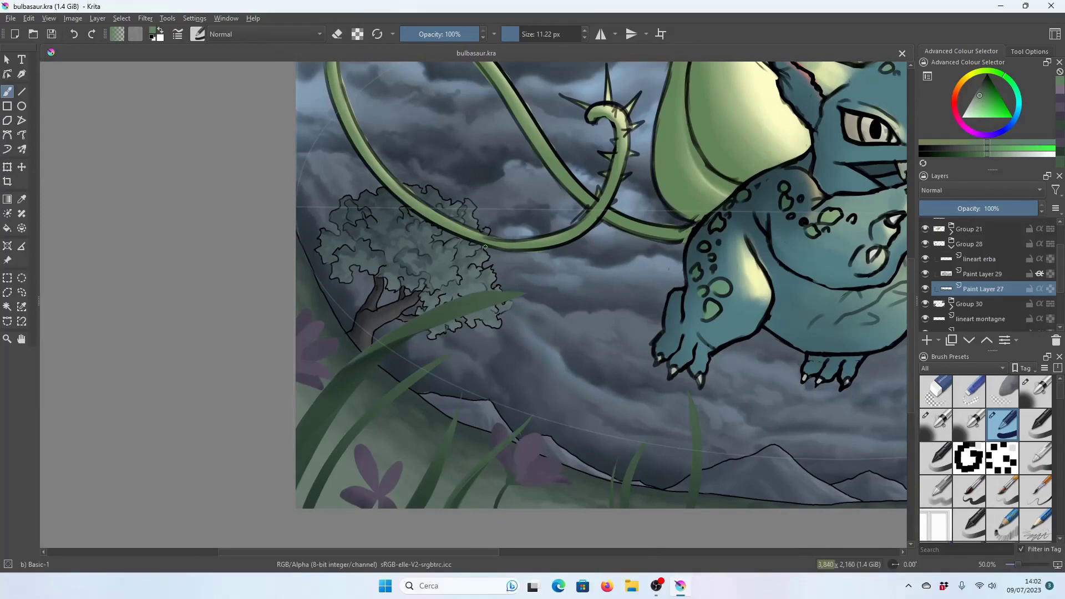
Tint the 'lineart erba' strokes a lighter green with Preserve Alpha and a ~98 px brush.
{"action": "scroll", "coordinate": [429, 260], "scroll_direction": "down", "scroll_amount": 3}
{"action": "scroll", "coordinate": [688, 451], "scroll_direction": "up", "scroll_amount": 3}
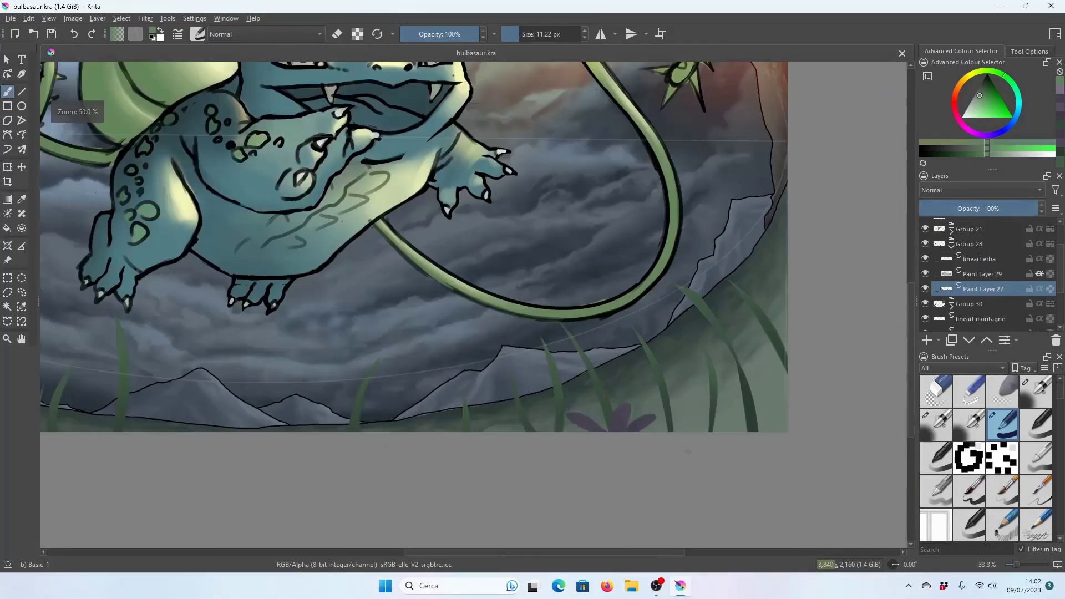
{"action": "left_click_drag", "start_coordinate": [600, 370], "coordinate": [705, 365]}
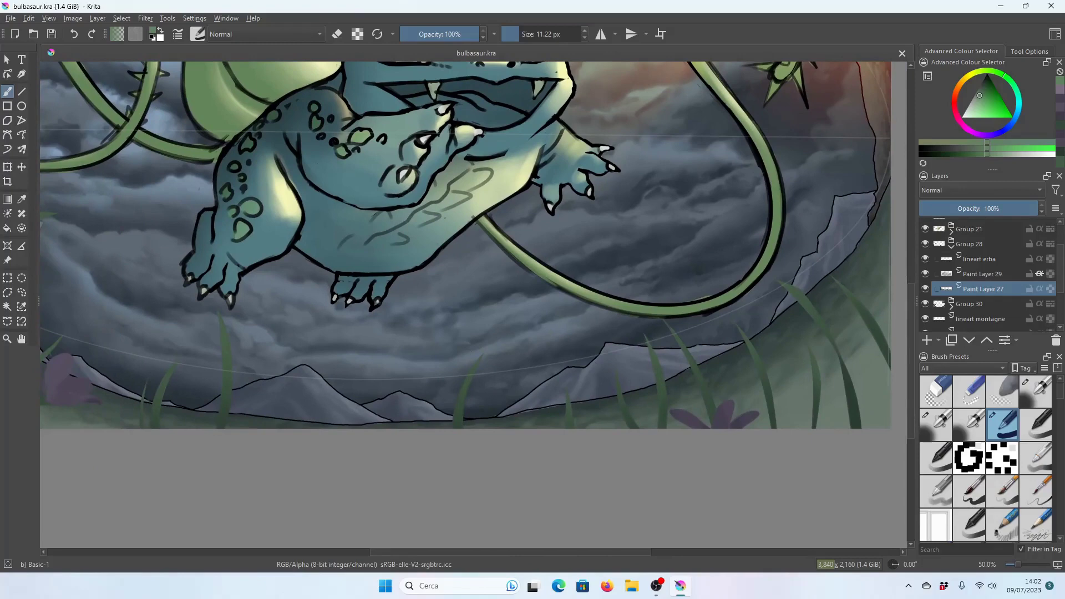
{"action": "scroll", "coordinate": [460, 346], "scroll_direction": "down", "scroll_amount": 3}
{"action": "scroll", "coordinate": [461, 346], "scroll_direction": "up", "scroll_amount": 3}
{"action": "scroll", "coordinate": [460, 346], "scroll_direction": "up", "scroll_amount": 3}
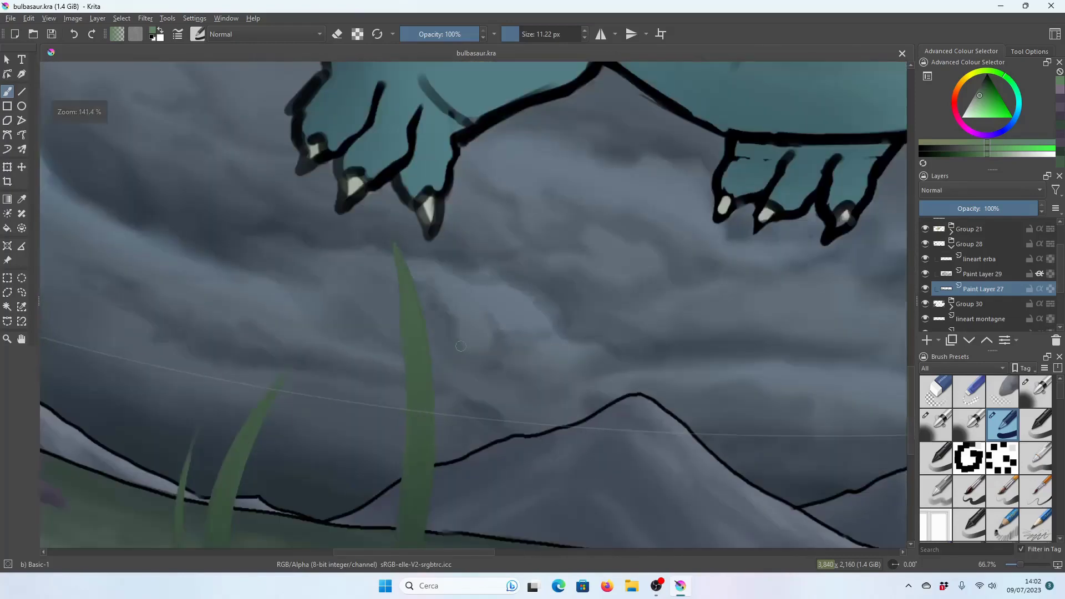
{"action": "left_click", "coordinate": [985, 260]}
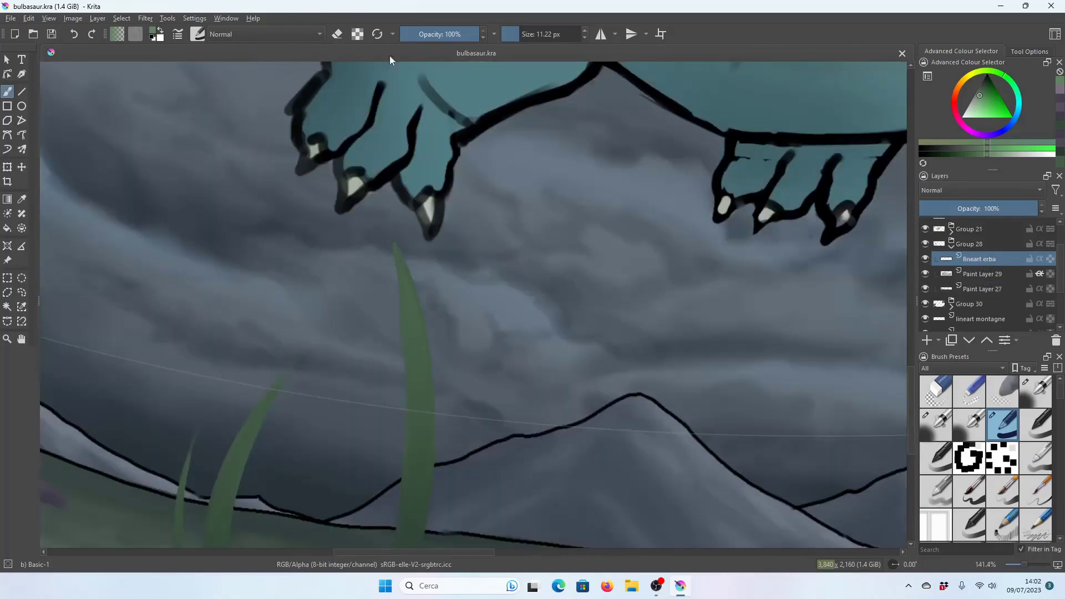
{"action": "left_click_drag", "start_coordinate": [433, 233], "coordinate": [483, 233]}
{"action": "left_click", "coordinate": [358, 34]}
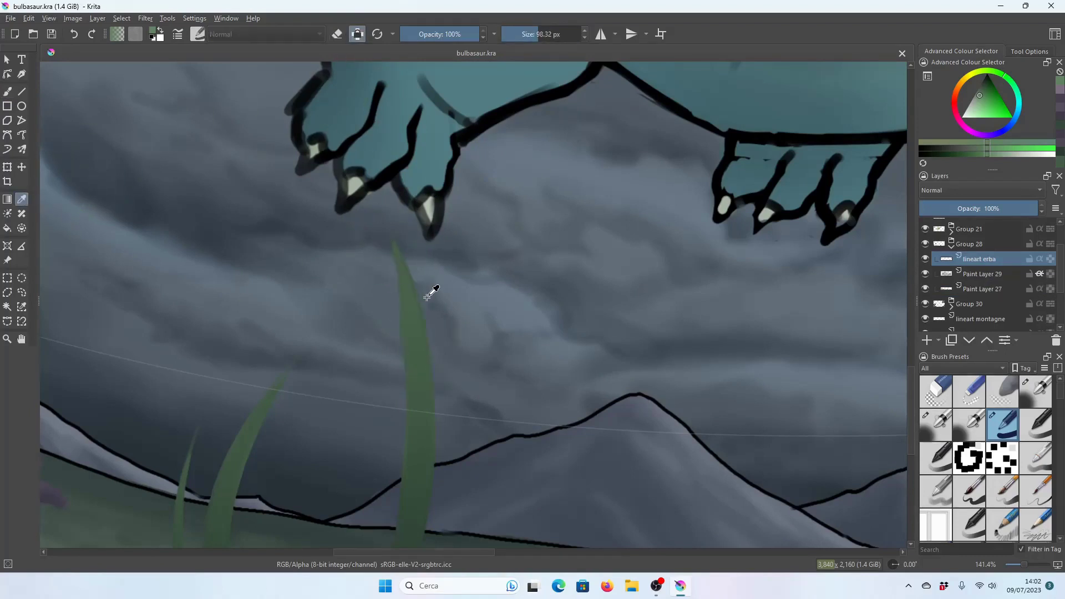
{"action": "left_click", "coordinate": [413, 285], "text": "ctrl"}
{"action": "left_click_drag", "start_coordinate": [405, 306], "coordinate": [409, 333]}
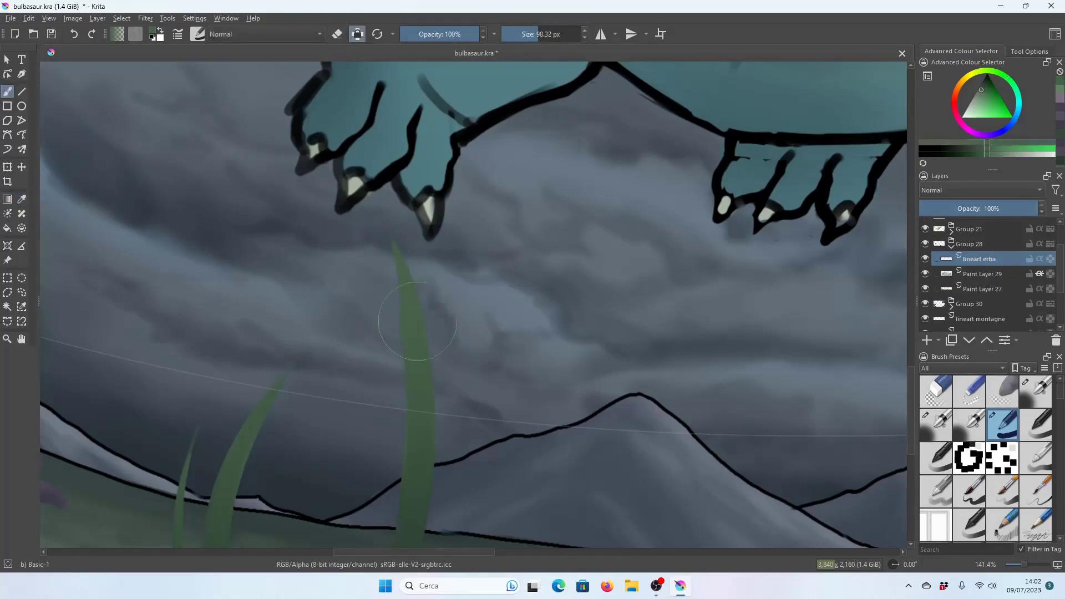
Switch to the Airbrush Soft brush preset and save bulbasaur.kra.
{"action": "left_click", "coordinate": [198, 35]}
{"action": "left_click", "coordinate": [327, 79]}
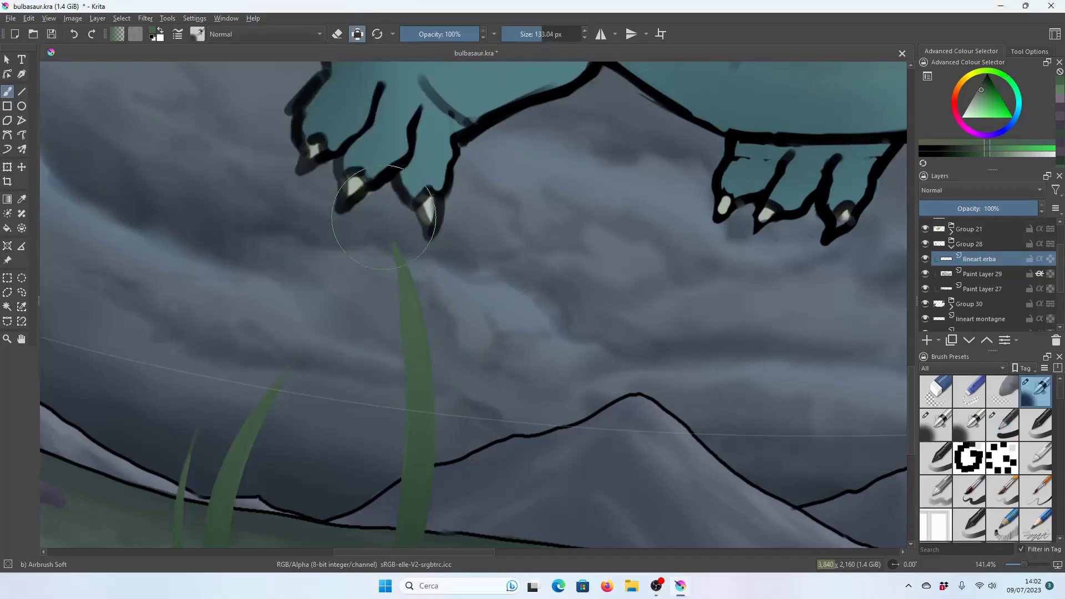
{"action": "scroll", "coordinate": [585, 205], "scroll_direction": "down", "scroll_amount": 3}
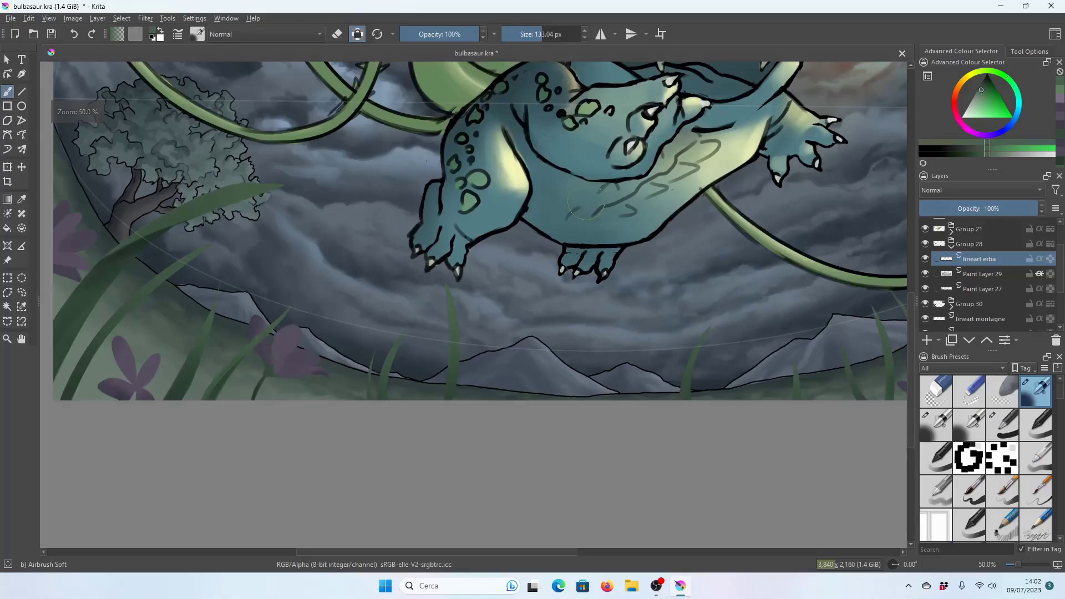
{"action": "key", "text": "ctrl+s"}
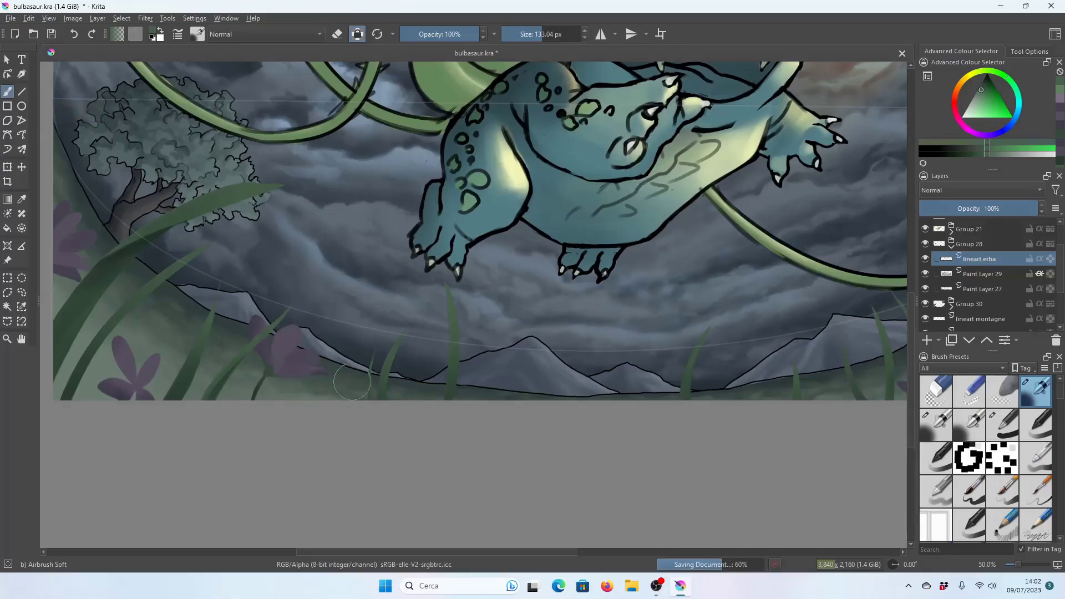
{"action": "scroll", "coordinate": [351, 381], "scroll_direction": "down", "scroll_amount": 1}
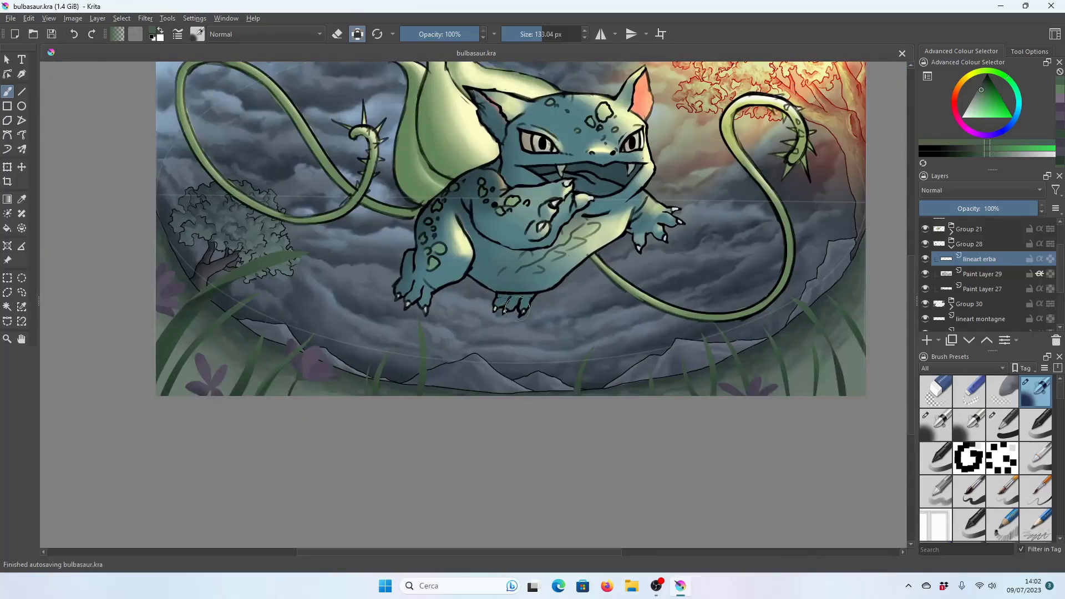
Collapse Group 28, rename it 'erba', and merge it into a single 'erba Merged' layer.
{"action": "left_click", "coordinate": [950, 247]}
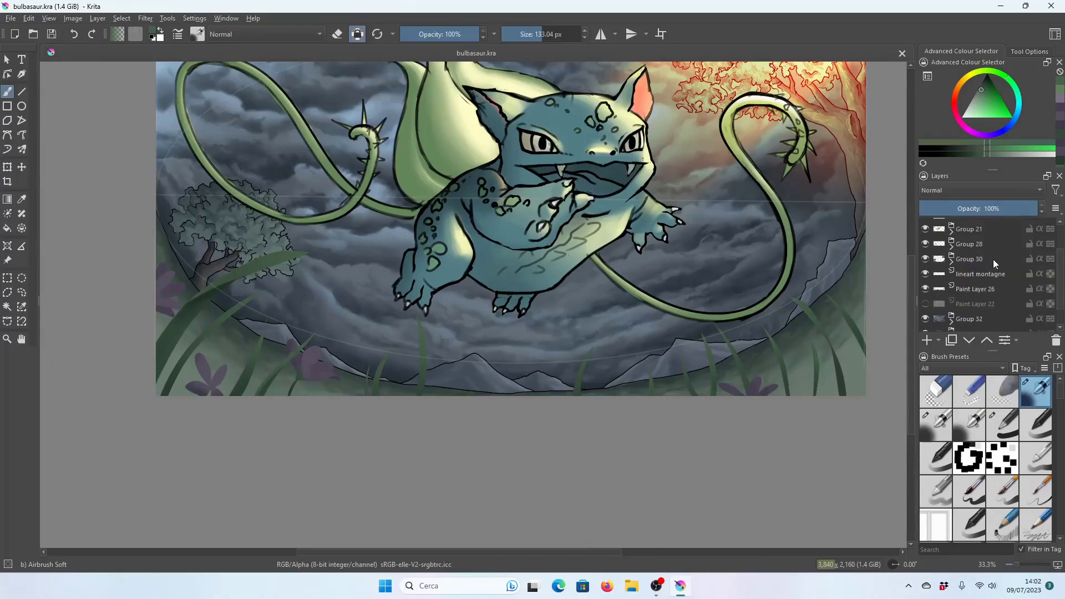
{"action": "left_click", "coordinate": [985, 244]}
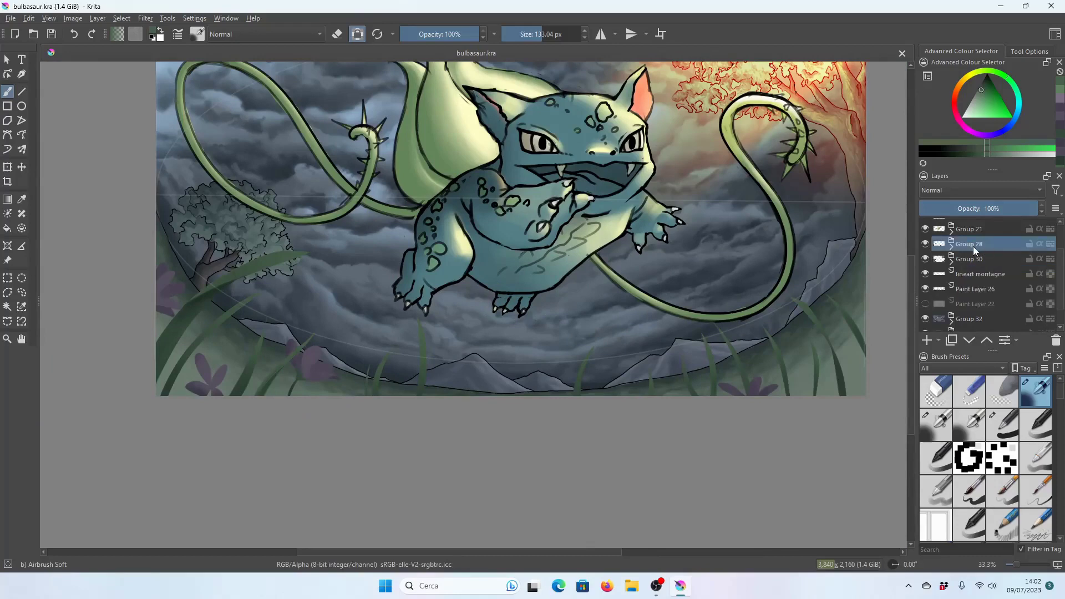
{"action": "double_click", "coordinate": [974, 248]}
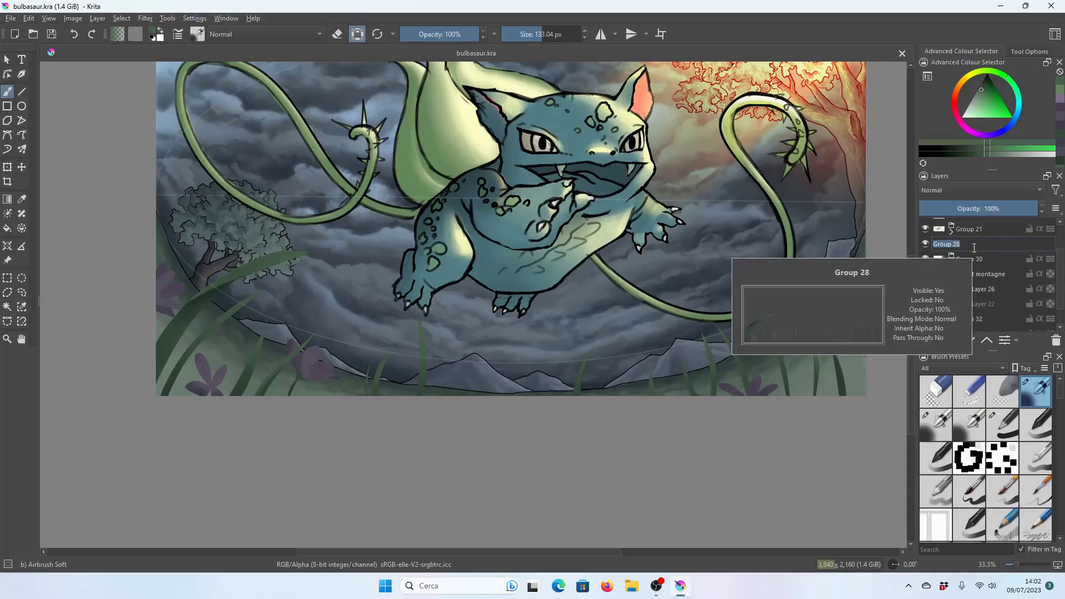
{"action": "type", "text": "erba"}
{"action": "key", "text": "Return"}
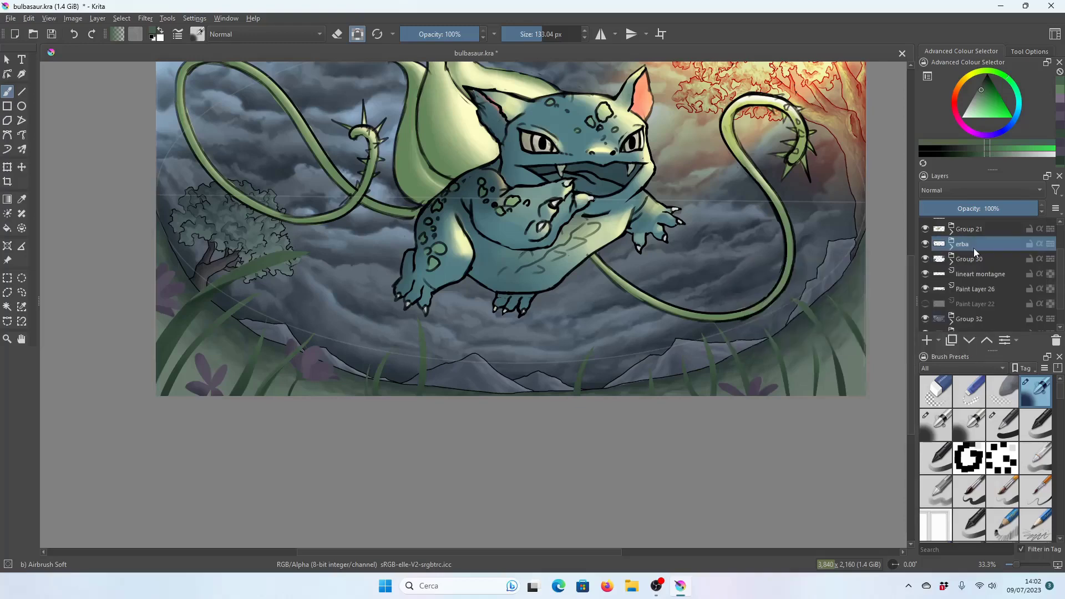
{"action": "right_click", "coordinate": [971, 245]}
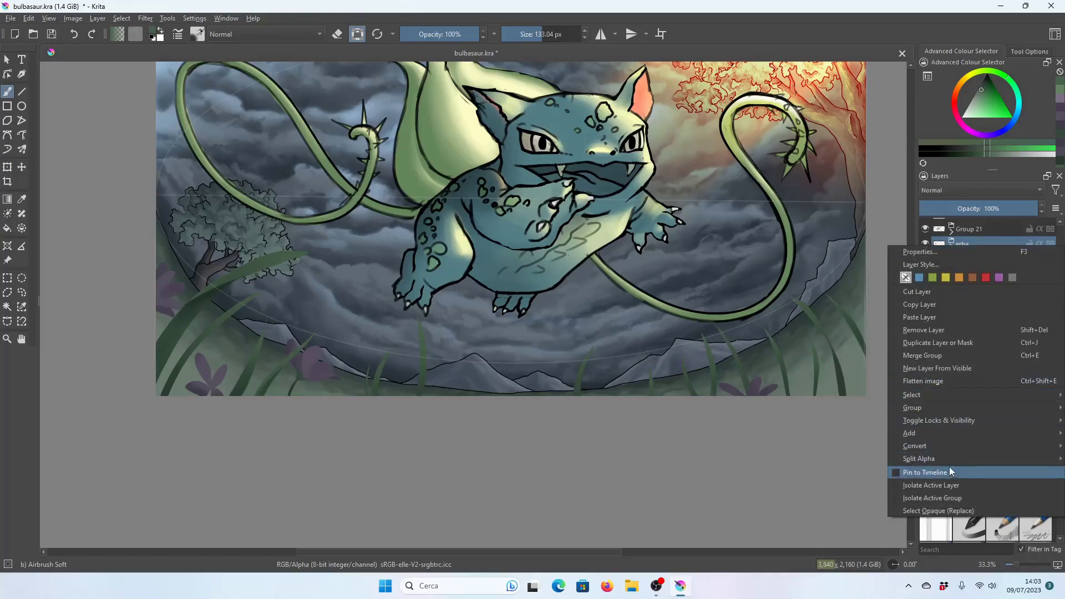
{"action": "left_click", "coordinate": [950, 357]}
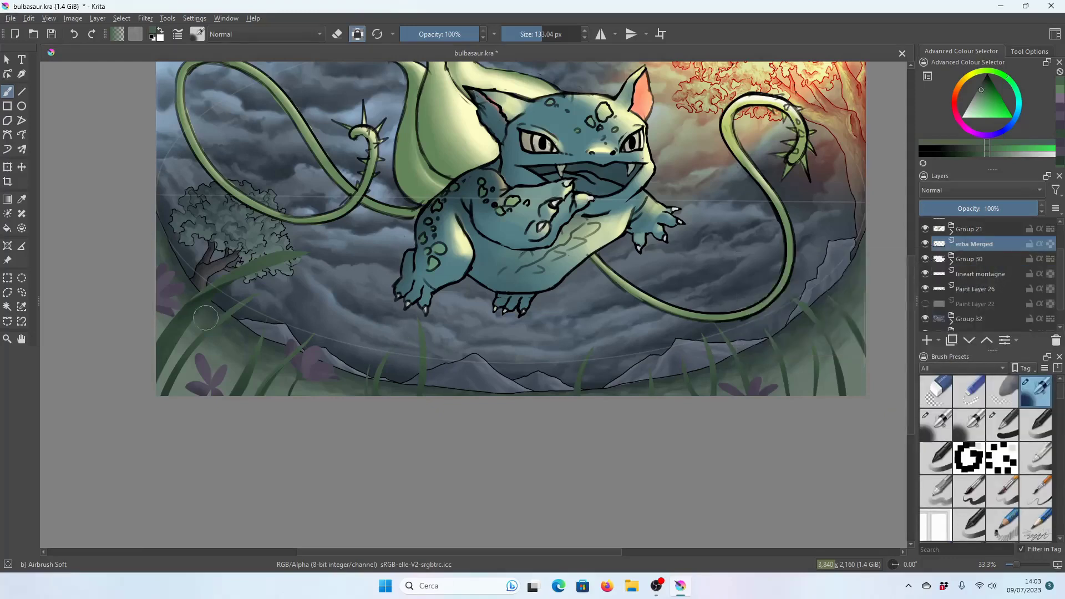
Sample the petal's purple, shrink the brush to about 20 px, and enable Preserve Alpha.
{"action": "scroll", "coordinate": [205, 318], "scroll_direction": "up", "scroll_amount": 3}
{"action": "scroll", "coordinate": [696, 245], "scroll_direction": "up", "scroll_amount": 2}
{"action": "scroll", "coordinate": [352, 91], "scroll_direction": "up", "scroll_amount": 2}
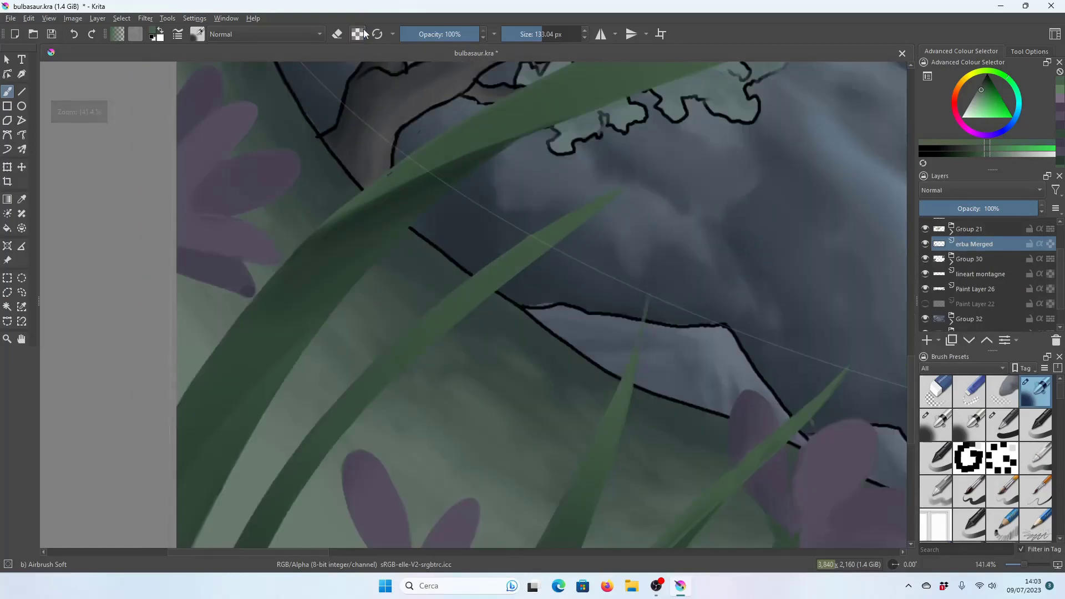
{"action": "scroll", "coordinate": [329, 178], "scroll_direction": "down", "scroll_amount": 5}
{"action": "scroll", "coordinate": [291, 258], "scroll_direction": "up", "scroll_amount": 1}
{"action": "scroll", "coordinate": [400, 384], "scroll_direction": "up", "scroll_amount": 3}
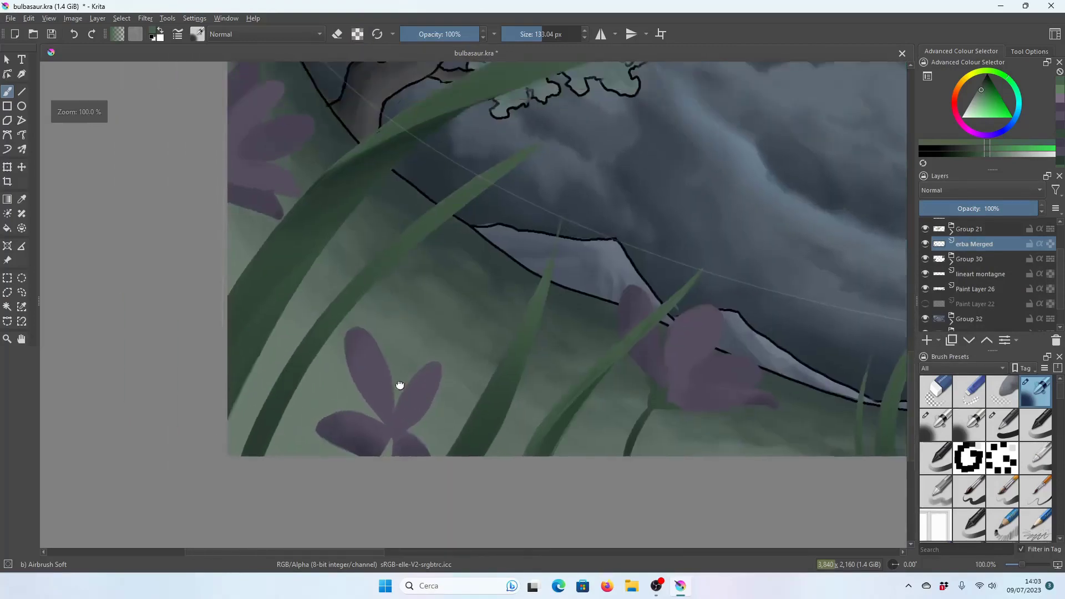
{"action": "scroll", "coordinate": [344, 211], "scroll_direction": "up", "scroll_amount": 2}
{"action": "scroll", "coordinate": [366, 209], "scroll_direction": "up", "scroll_amount": 1}
{"action": "scroll", "coordinate": [366, 209], "scroll_direction": "up", "scroll_amount": 1}
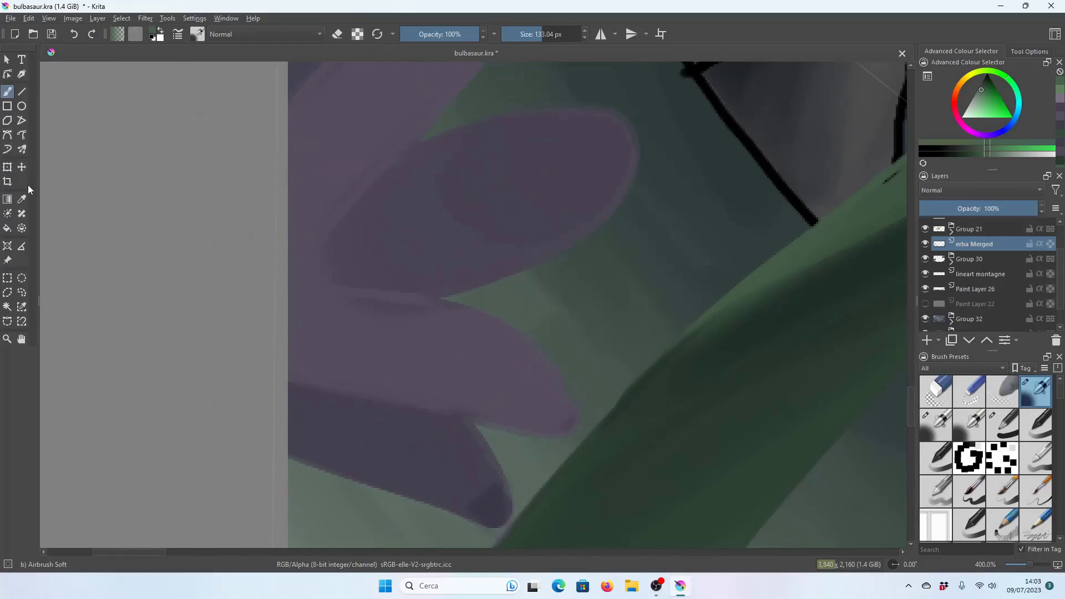
{"action": "left_click", "coordinate": [21, 199]}
{"action": "left_click", "coordinate": [435, 358]}
{"action": "left_click", "coordinate": [7, 91]}
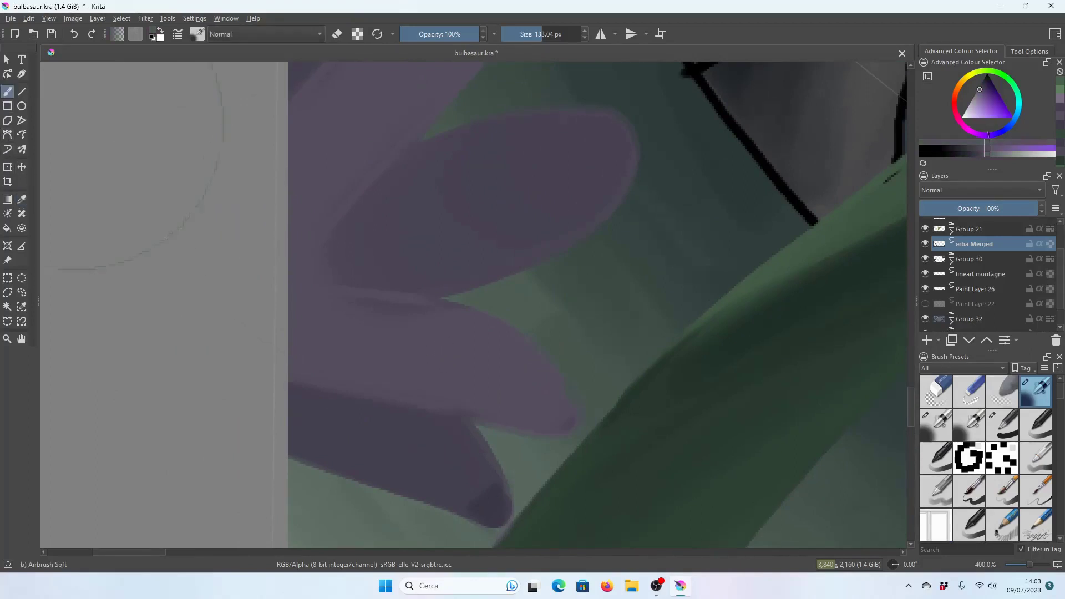
{"action": "left_click_drag", "start_coordinate": [540, 34], "coordinate": [521, 34]}
{"action": "left_click", "coordinate": [357, 34]}
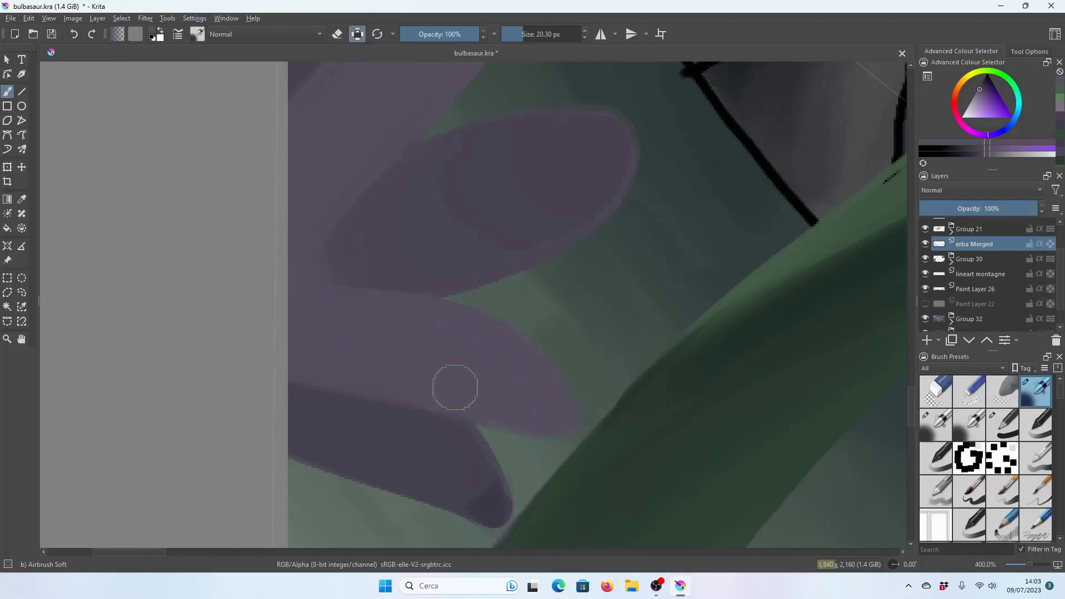
Sample a petal shade, undo the dark shading band, and enlarge the brush to about 38 px.
{"action": "left_click", "coordinate": [22, 199]}
{"action": "left_click", "coordinate": [495, 500]}
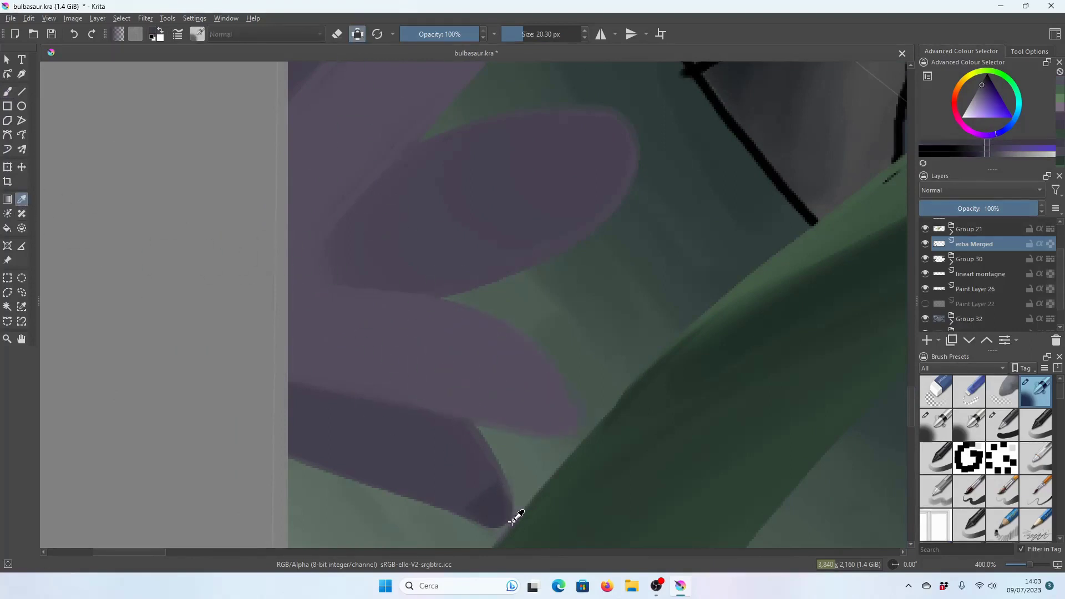
{"action": "key", "text": "minus"}
{"action": "left_click", "coordinate": [7, 91]}
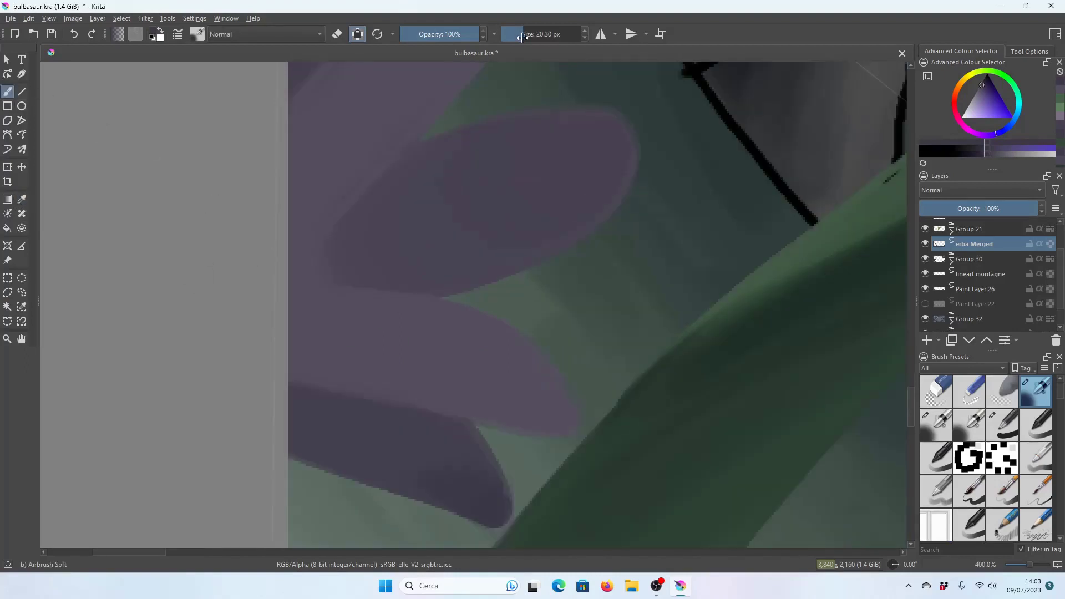
{"action": "key", "text": "plus"}
{"action": "key", "text": "bracketleft"}
{"action": "key", "text": "ctrl+z"}
{"action": "key", "text": "bracketleft"}
{"action": "key", "text": "bracketleft"}
{"action": "key", "text": "bracketleft"}
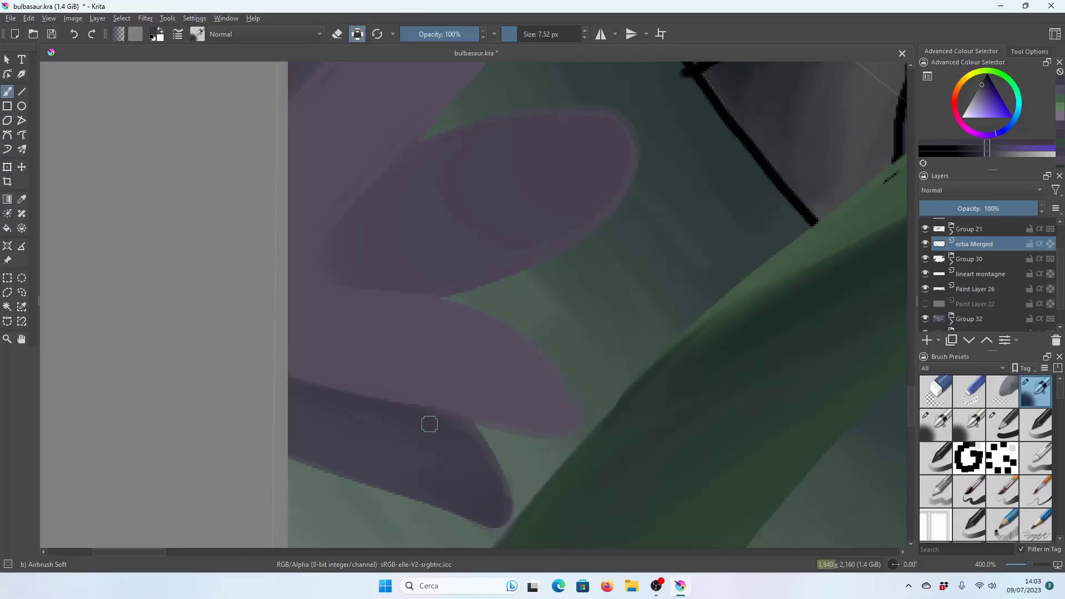
{"action": "left_click", "coordinate": [665, 593]}
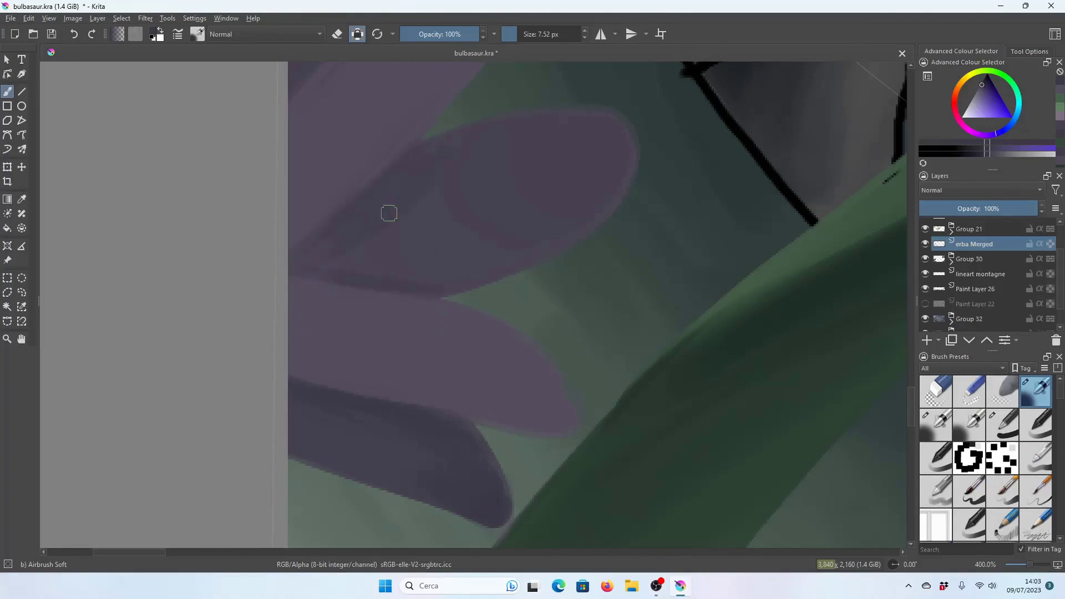
{"action": "left_click_drag", "start_coordinate": [509, 87], "coordinate": [511, 125]}
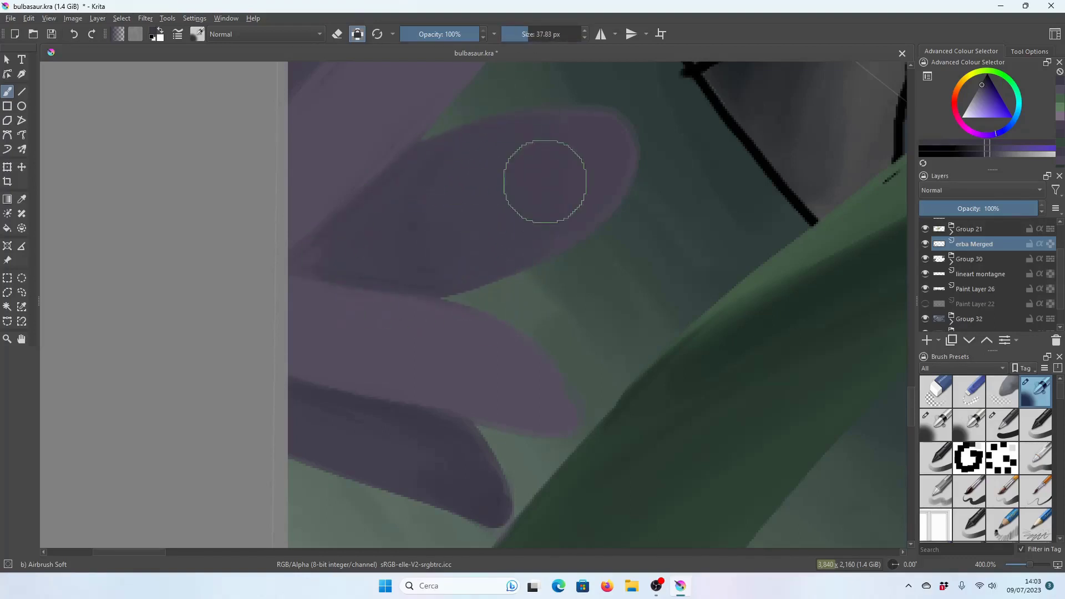
Sample the petal's purple and choose a new purple shade for the petals.
{"action": "scroll", "coordinate": [443, 249], "scroll_direction": "down", "scroll_amount": 5}
{"action": "scroll", "coordinate": [444, 249], "scroll_direction": "down", "scroll_amount": 2}
{"action": "scroll", "coordinate": [444, 249], "scroll_direction": "up", "scroll_amount": 2}
{"action": "scroll", "coordinate": [444, 249], "scroll_direction": "up", "scroll_amount": 2}
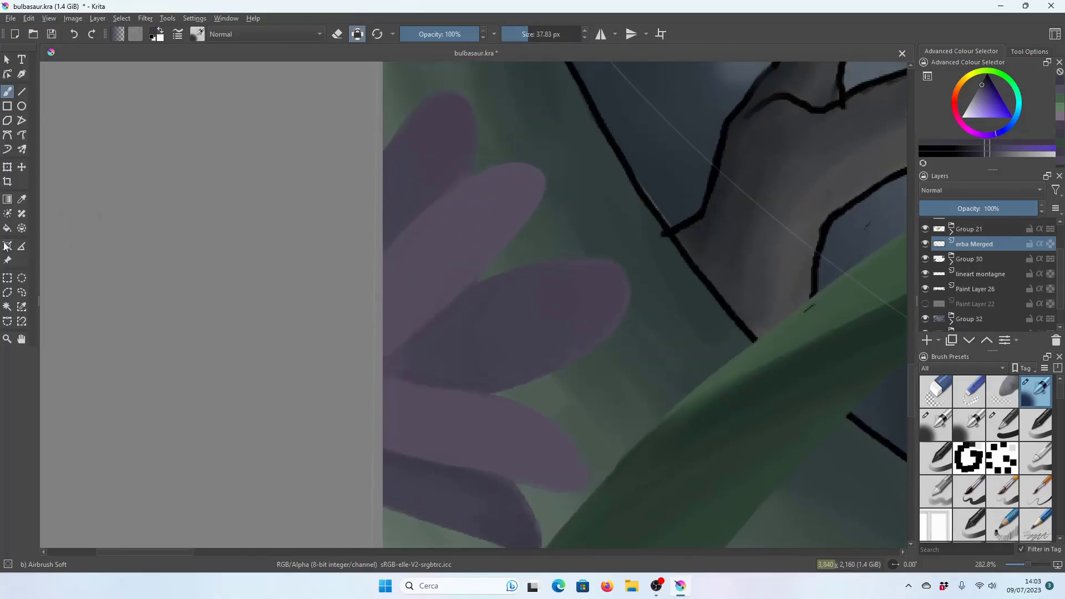
{"action": "left_click", "coordinate": [22, 199]}
{"action": "left_click", "coordinate": [458, 222]}
{"action": "left_click", "coordinate": [11, 94]}
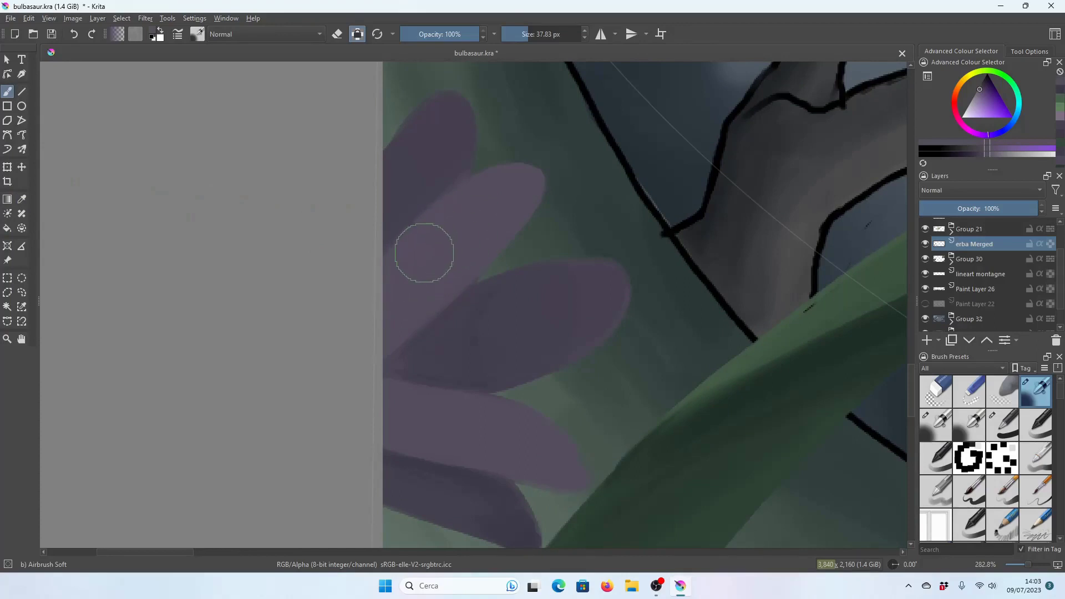
{"action": "left_click", "coordinate": [1061, 94]}
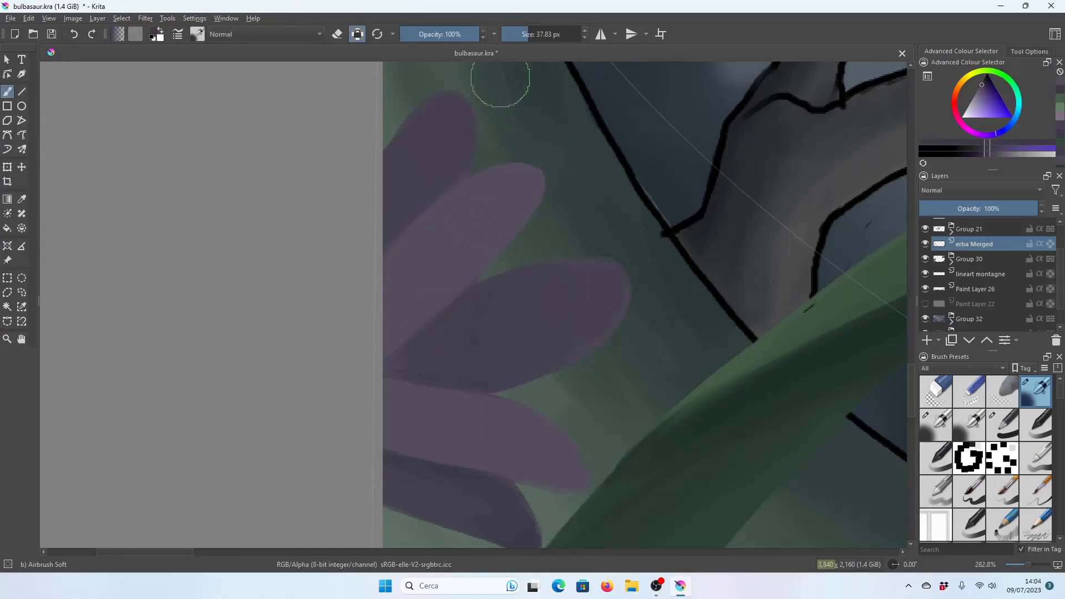
{"action": "left_click", "coordinate": [520, 34]}
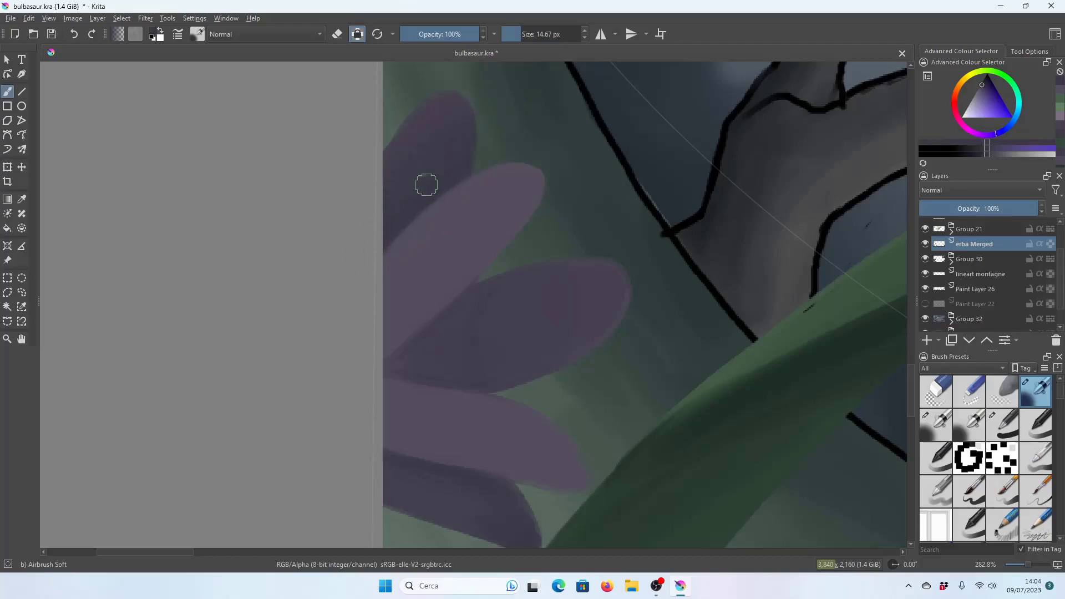
Paint a pinkish-purple highlight along the petal tip with a ~13 px brush.
{"action": "scroll", "coordinate": [667, 223], "scroll_direction": "down", "scroll_amount": 2}
{"action": "scroll", "coordinate": [610, 239], "scroll_direction": "down", "scroll_amount": 2}
{"action": "scroll", "coordinate": [572, 248], "scroll_direction": "down", "scroll_amount": 1}
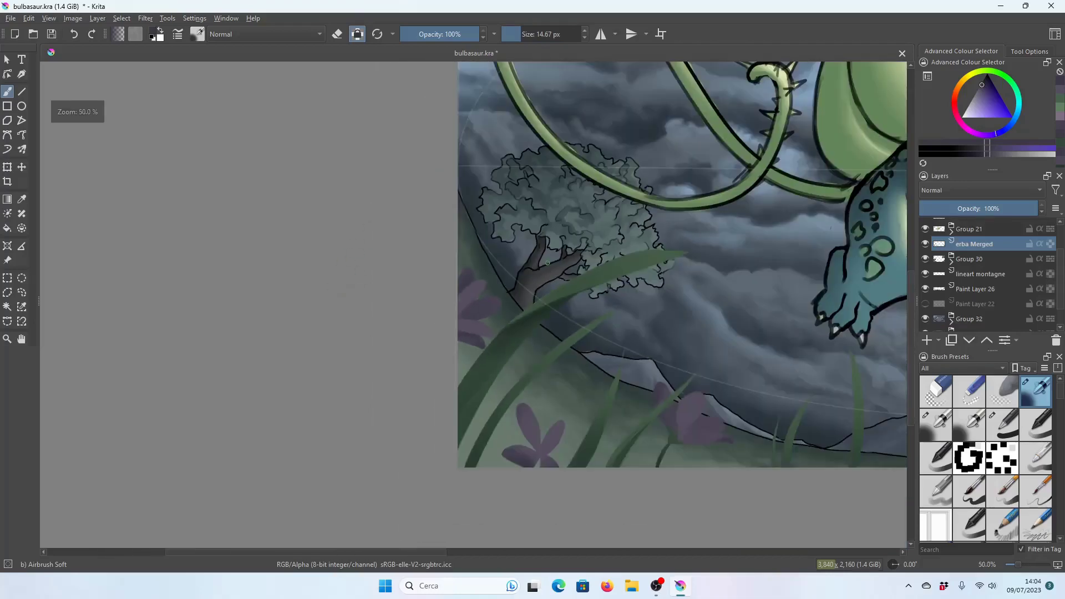
{"action": "scroll", "coordinate": [572, 249], "scroll_direction": "up", "scroll_amount": 2}
{"action": "scroll", "coordinate": [482, 178], "scroll_direction": "up", "scroll_amount": 1}
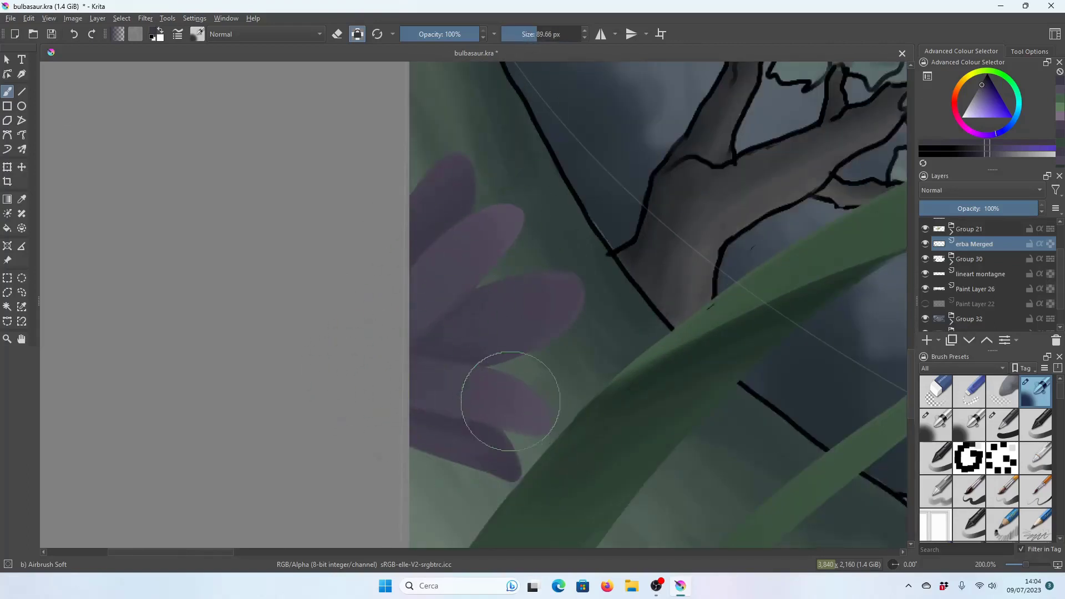
{"action": "scroll", "coordinate": [470, 302], "scroll_direction": "down", "scroll_amount": 1}
{"action": "key", "text": "plus"}
{"action": "key", "text": "plus"}
{"action": "left_click", "coordinate": [1019, 118]}
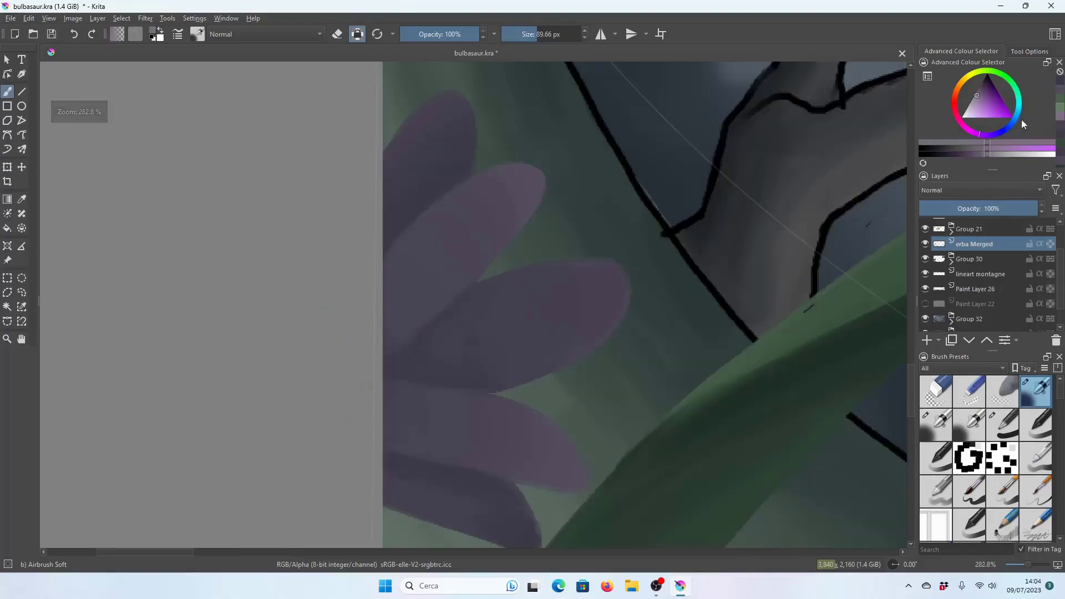
{"action": "left_click_drag", "start_coordinate": [565, 35], "coordinate": [553, 95]}
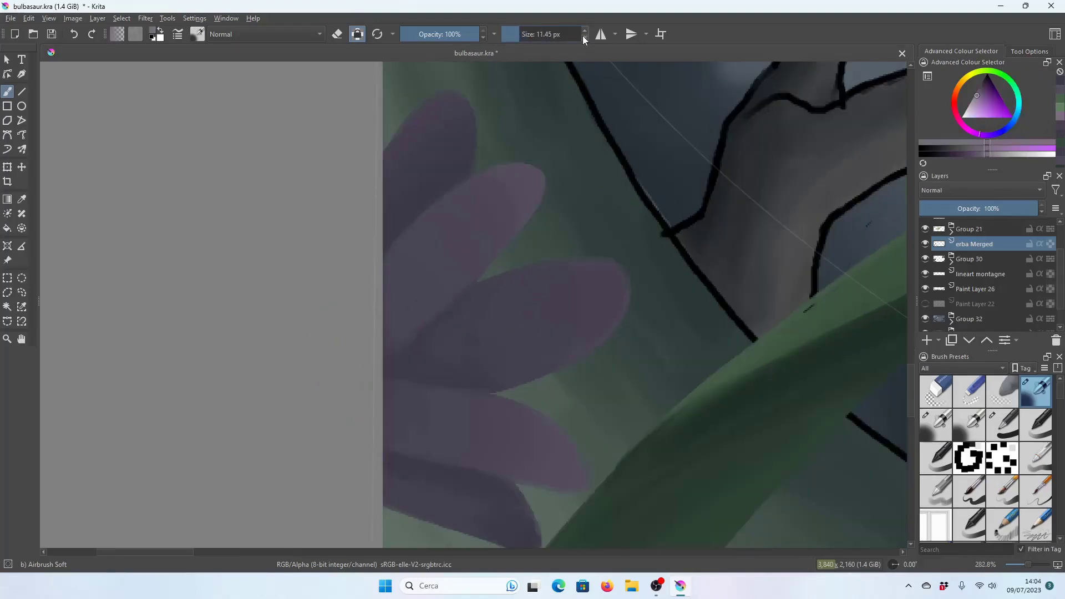
{"action": "left_click_drag", "start_coordinate": [542, 173], "coordinate": [533, 209]}
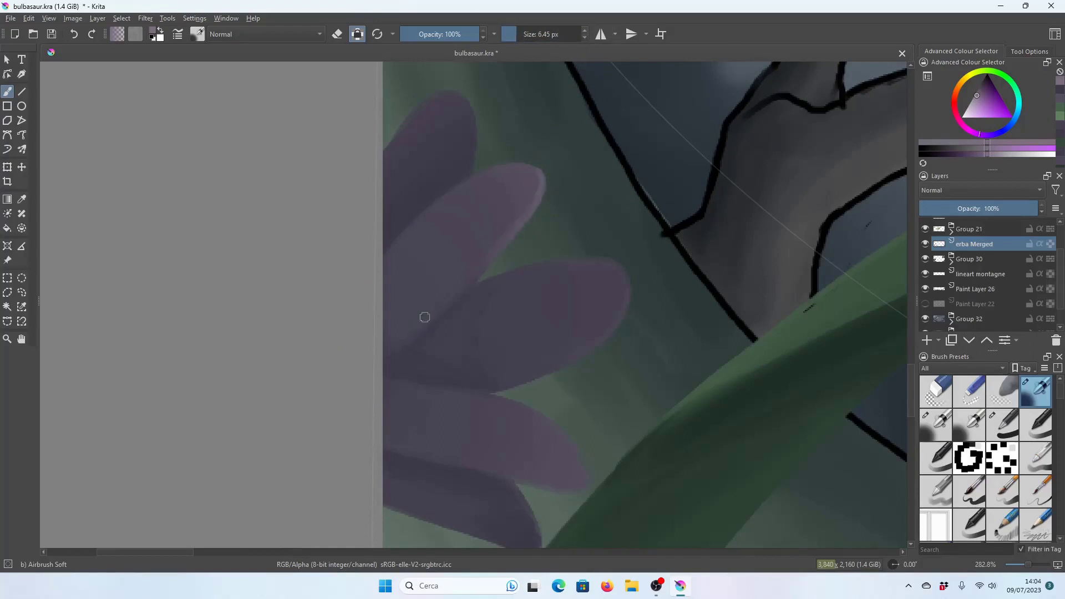
Enlarge the airbrush to about 94 px and dab soft dark shading beside the petals.
{"action": "left_click", "coordinate": [542, 35]}
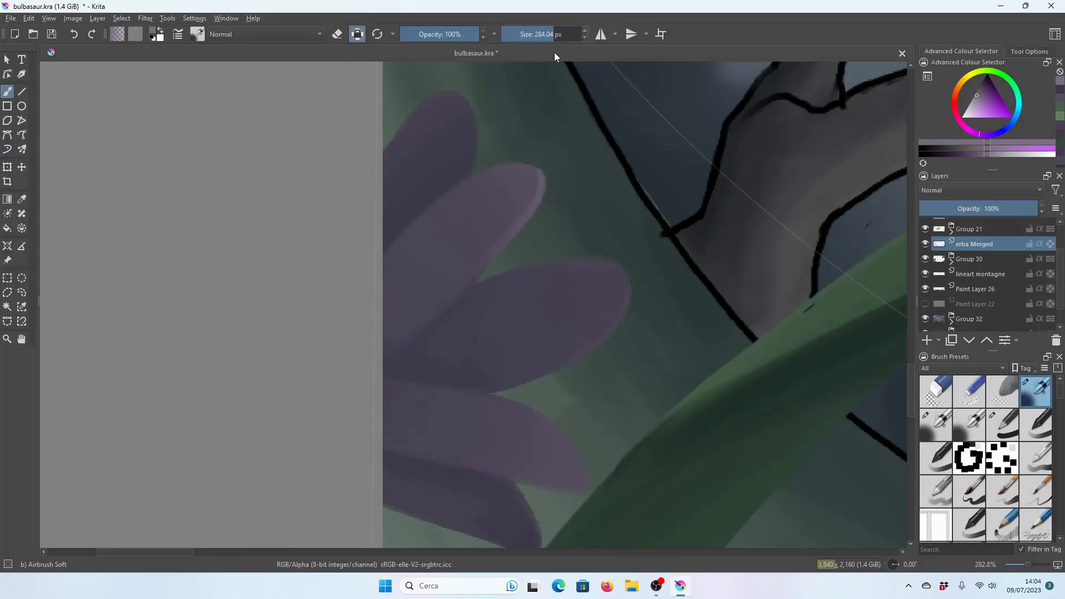
{"action": "left_click", "coordinate": [535, 34]}
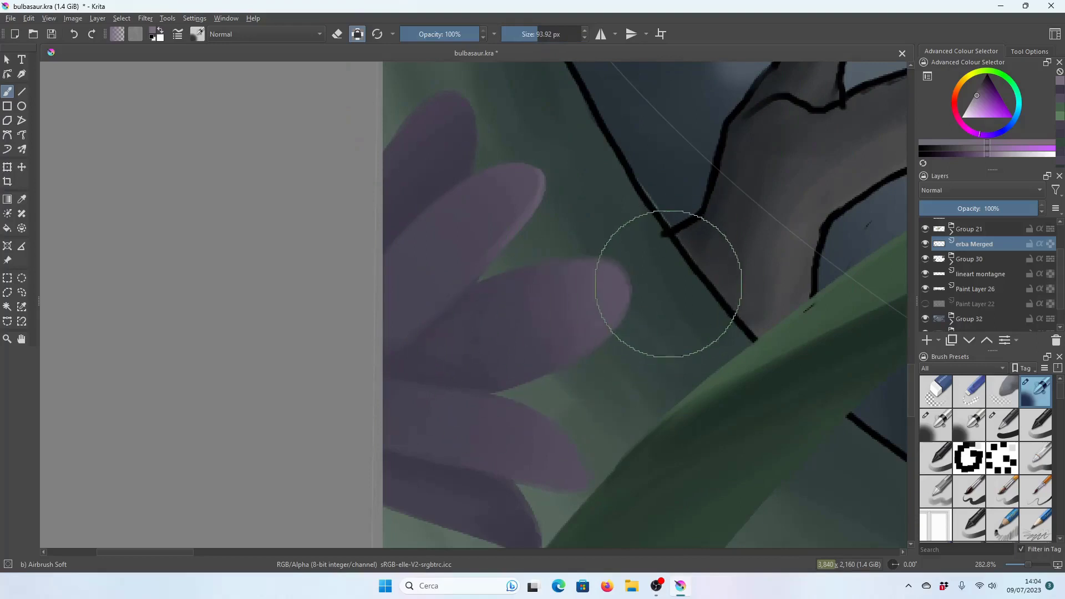
{"action": "left_click", "coordinate": [618, 464]}
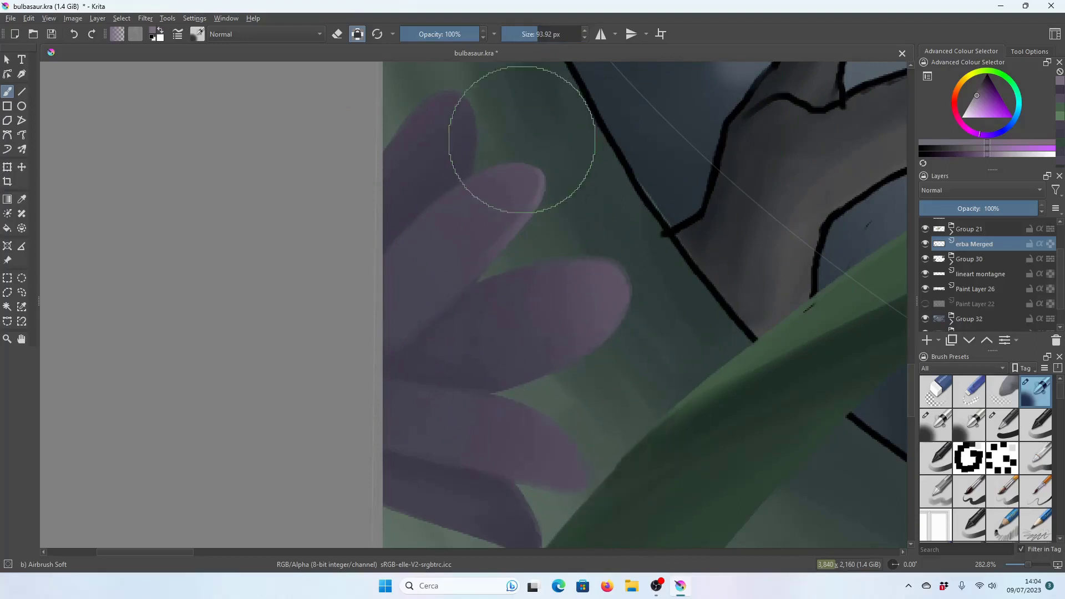
{"action": "left_click", "coordinate": [531, 34]}
{"action": "key", "text": "minus"}
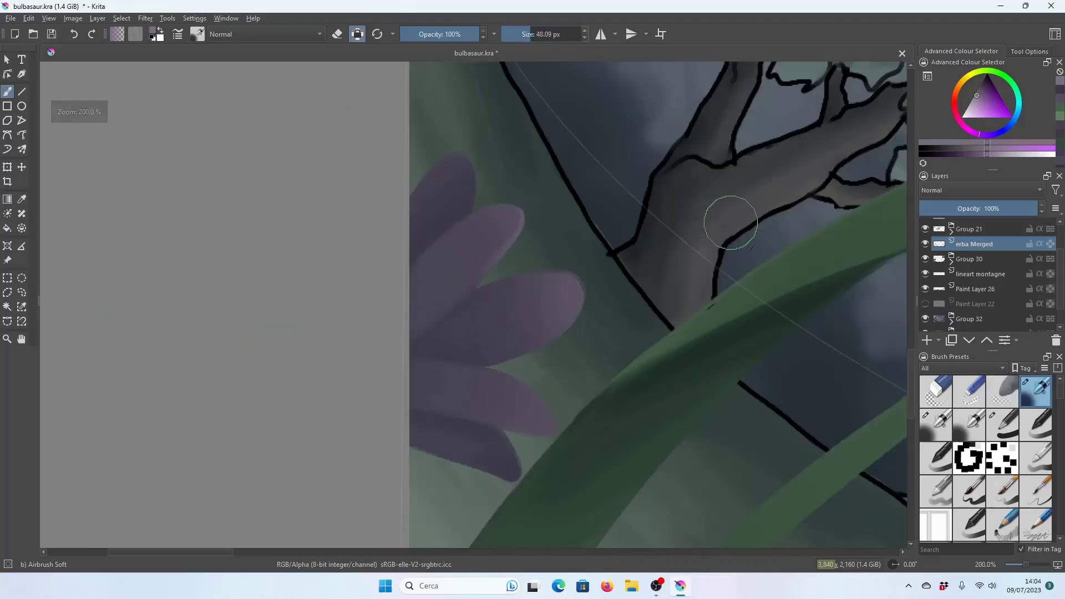
{"action": "scroll", "coordinate": [594, 313], "scroll_direction": "down", "scroll_amount": 1}
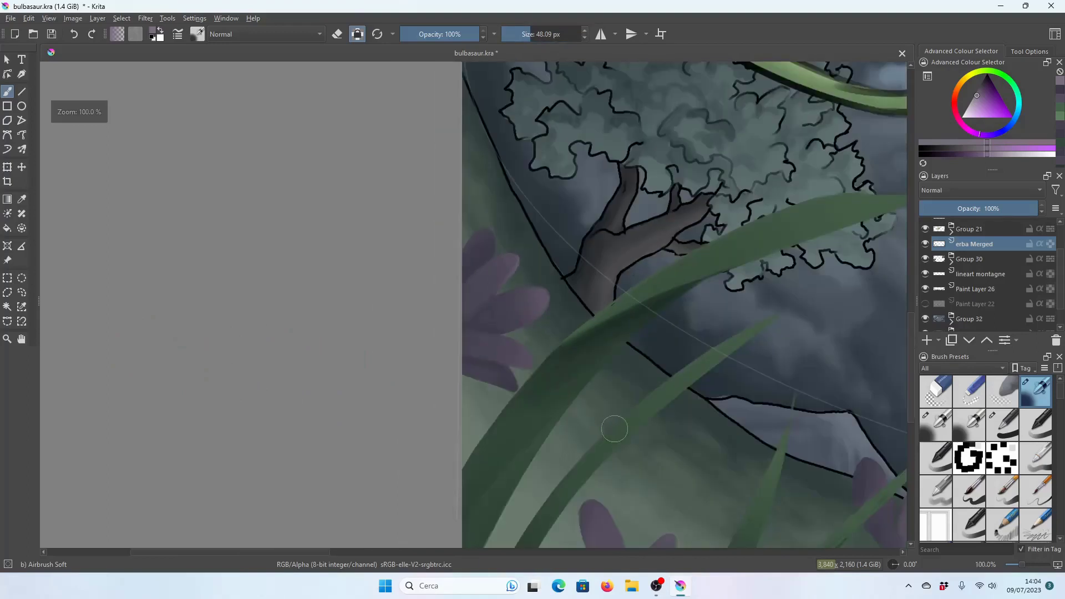
{"action": "key", "text": "plus"}
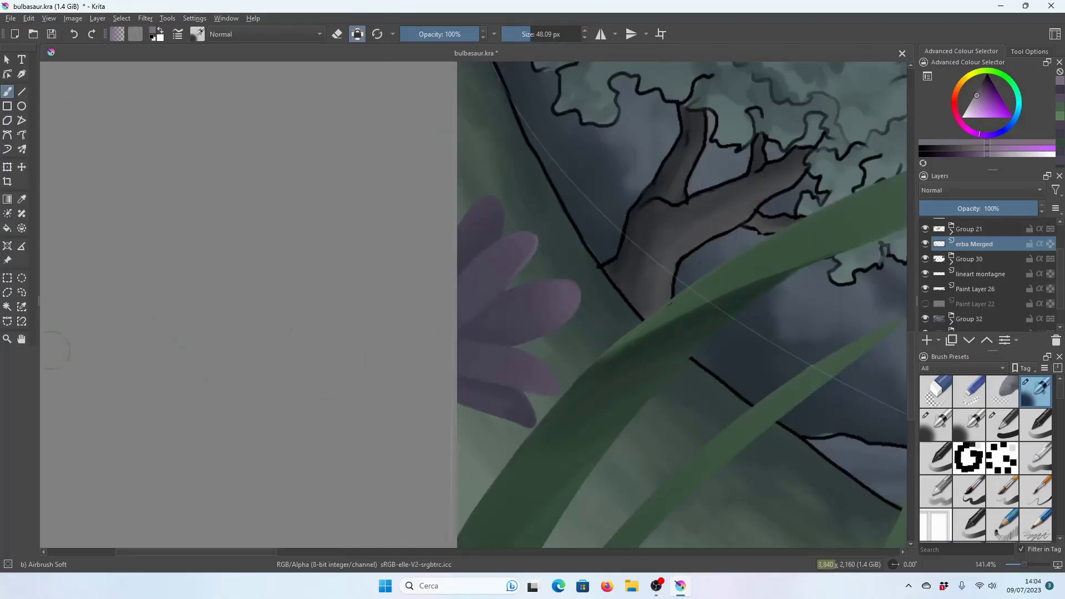
Draw a curved selection enclosing the left purple flower.
{"action": "left_click", "coordinate": [7, 322]}
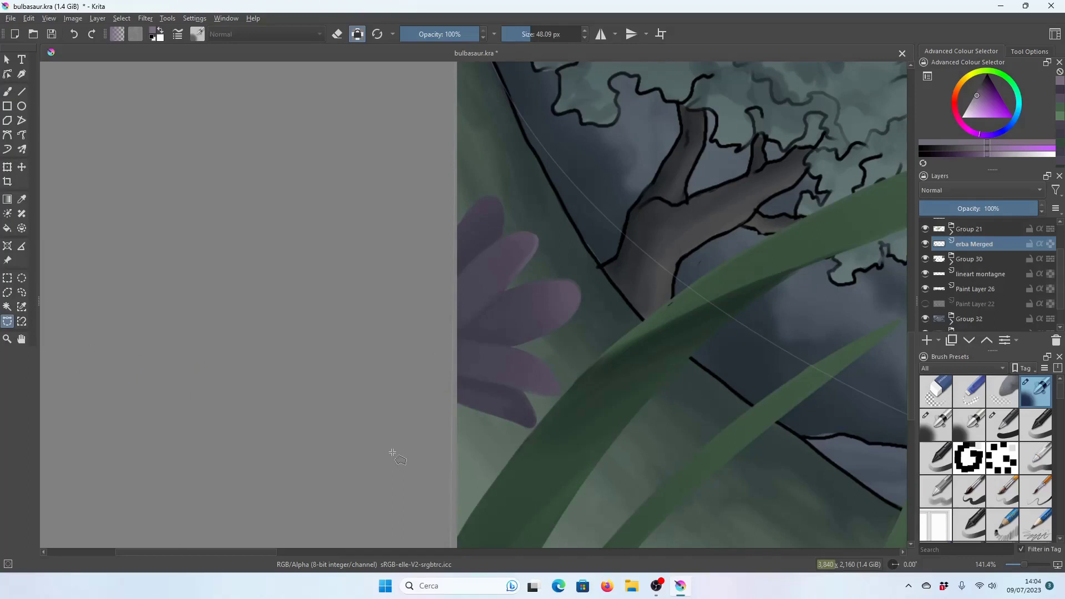
{"action": "left_click_drag", "start_coordinate": [422, 433], "coordinate": [429, 444]}
{"action": "left_click_drag", "start_coordinate": [576, 341], "coordinate": [603, 254]}
{"action": "left_click_drag", "start_coordinate": [375, 227], "coordinate": [367, 262]}
{"action": "left_click", "coordinate": [421, 433]}
{"action": "left_click", "coordinate": [7, 94]}
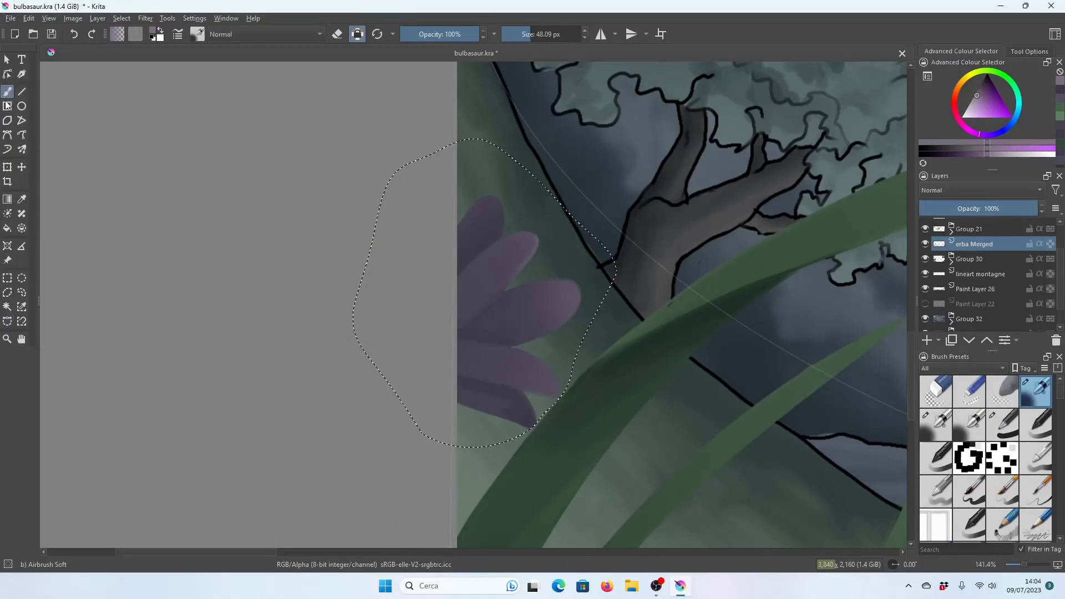
Return to the freehand brush at about 144 px with Preserve Alpha turned on.
{"action": "left_click", "coordinate": [7, 106]}
{"action": "key", "text": "plus"}
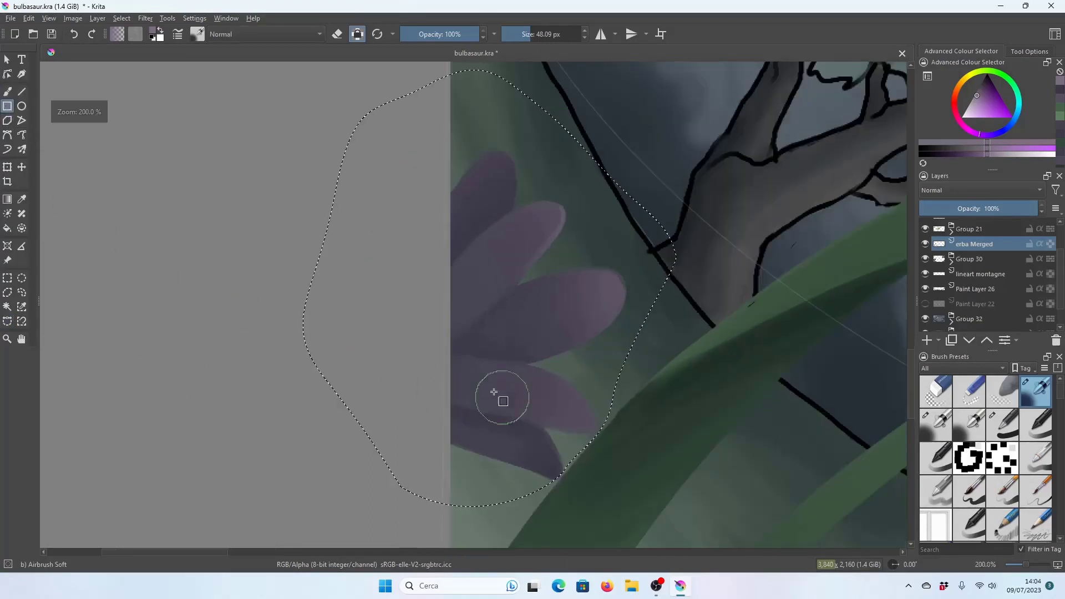
{"action": "key", "text": "b"}
{"action": "left_click", "coordinate": [541, 40]}
{"action": "left_click_drag", "start_coordinate": [541, 43], "coordinate": [546, 42]}
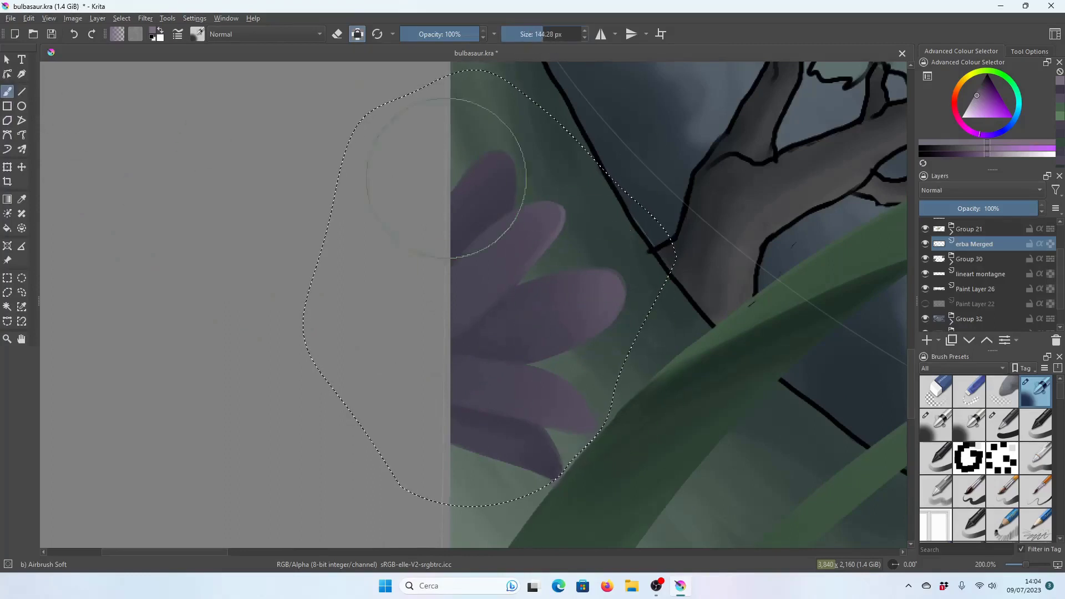
{"action": "key", "text": "slash"}
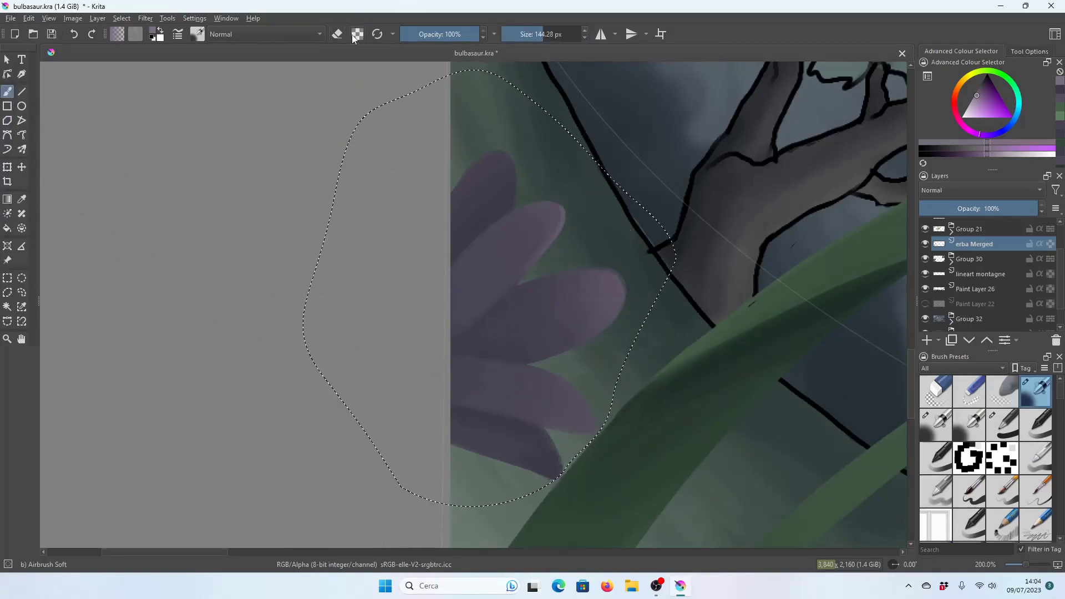
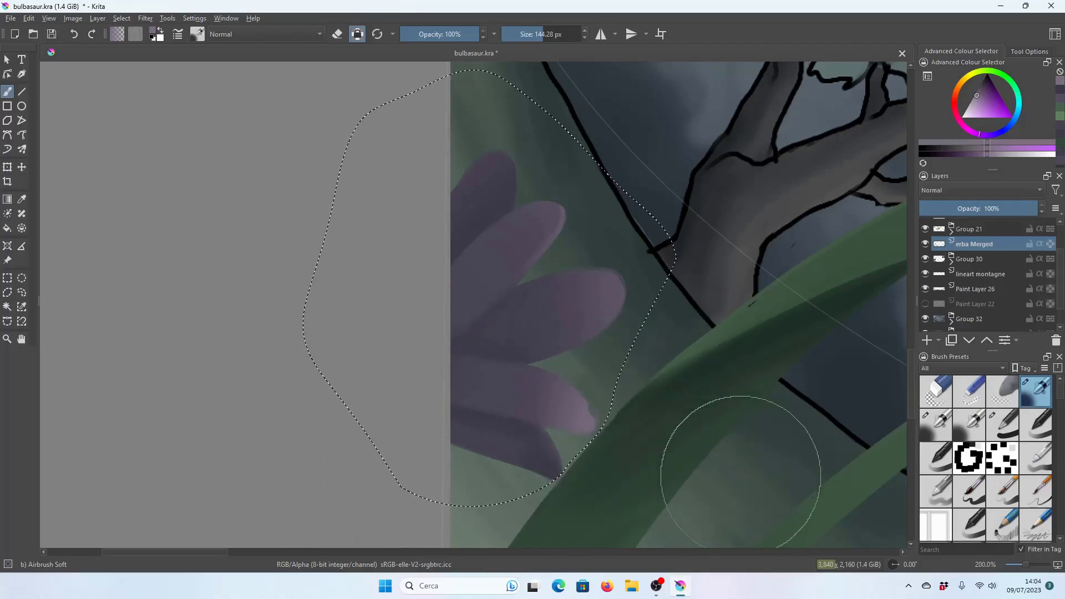
Airbrush lighter purple onto the petal tip with a ~54 px brush, then enlarge it to ~139 px.
{"action": "key", "text": "minus"}
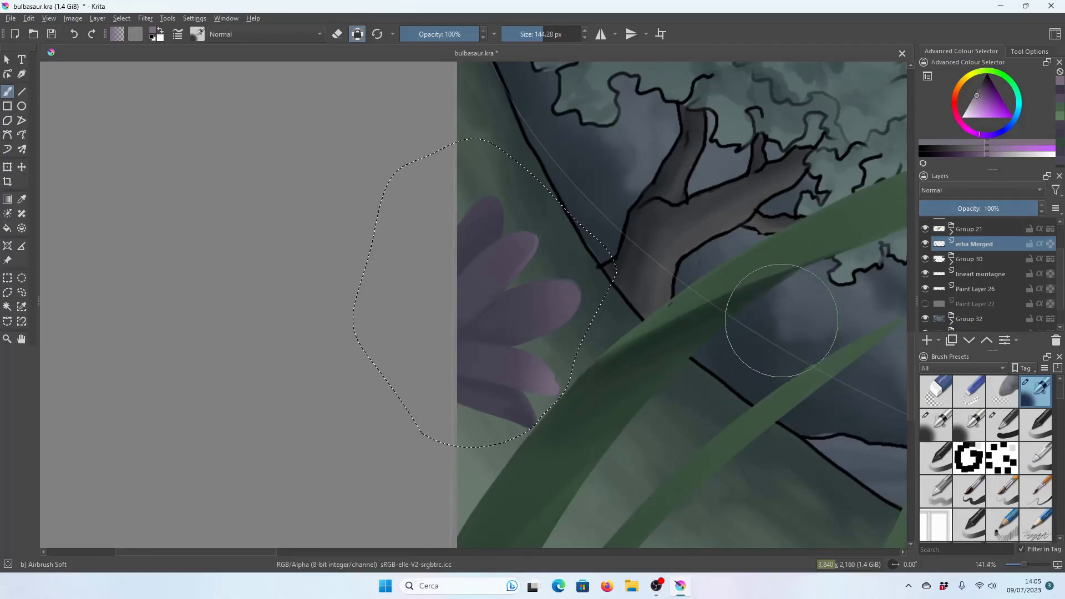
{"action": "key", "text": "plus"}
{"action": "left_click", "coordinate": [543, 34]}
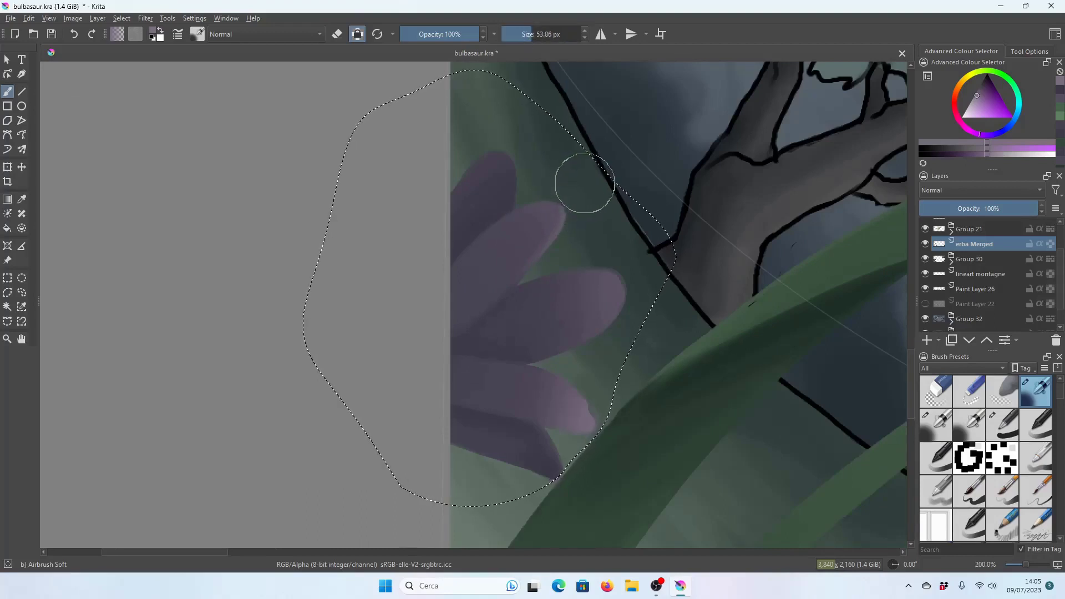
{"action": "mouse_move", "coordinate": [580, 194]}
{"action": "left_mouse_down"}
{"action": "mouse_move", "coordinate": [495, 252]}
{"action": "mouse_move", "coordinate": [582, 190]}
{"action": "mouse_move", "coordinate": [489, 289]}
{"action": "left_mouse_up"}
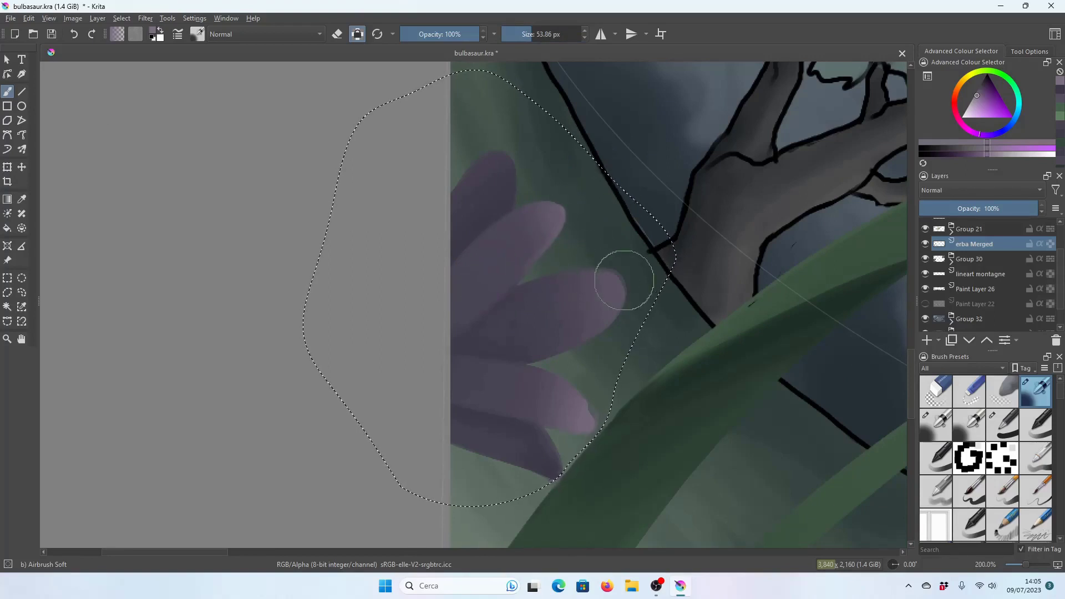
{"action": "key", "text": "plus"}
{"action": "left_click_drag", "start_coordinate": [699, 278], "coordinate": [680, 285], "text": "shift"}
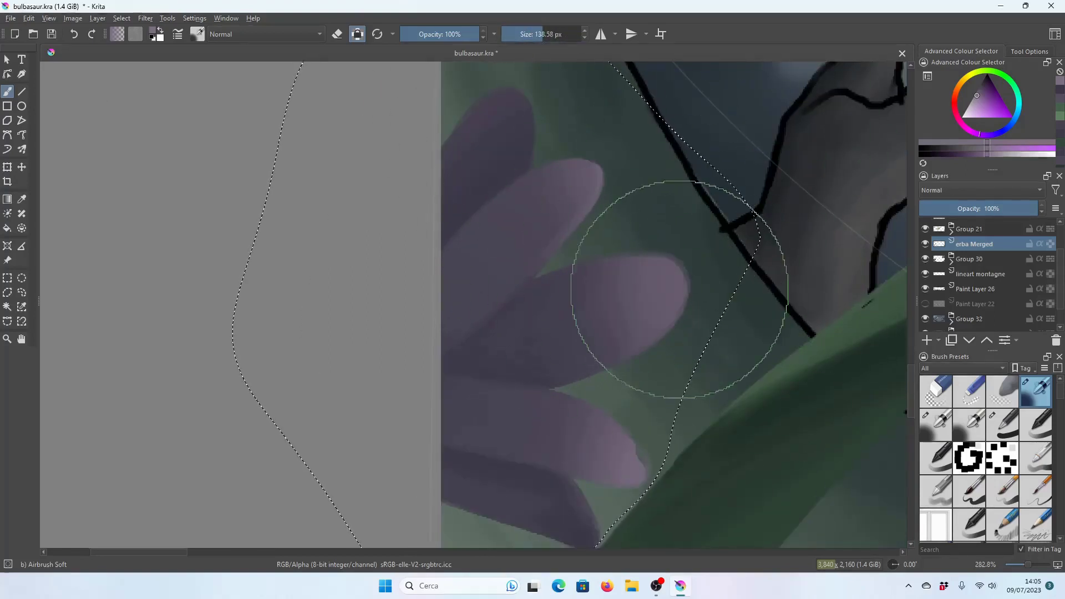
Choose a dark blue-violet painting colour in the Advanced Colour Selector.
{"action": "left_click", "coordinate": [1061, 100]}
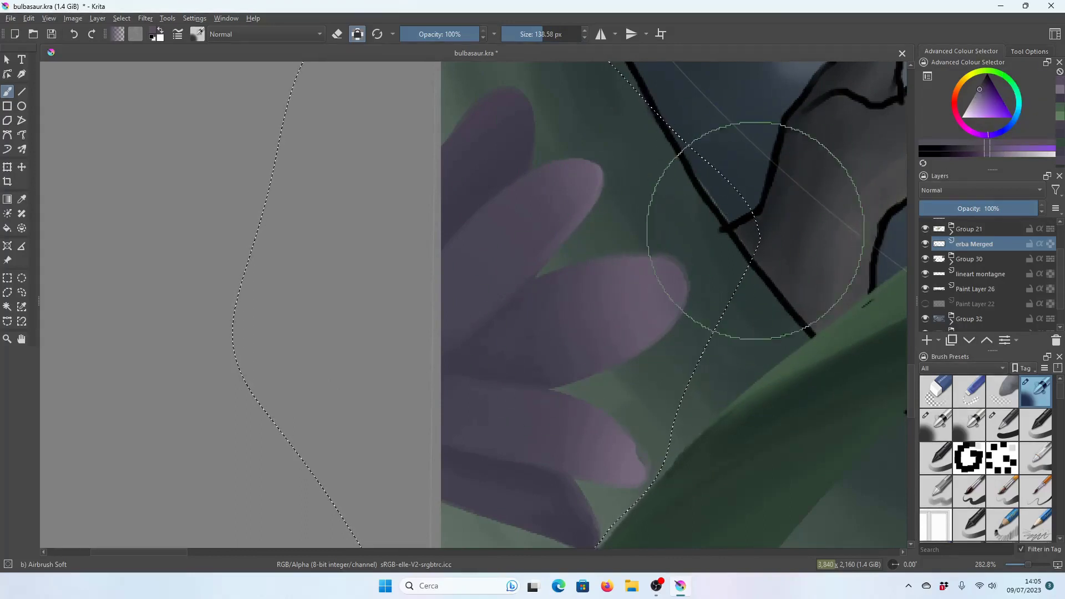
{"action": "left_click", "coordinate": [1060, 100]}
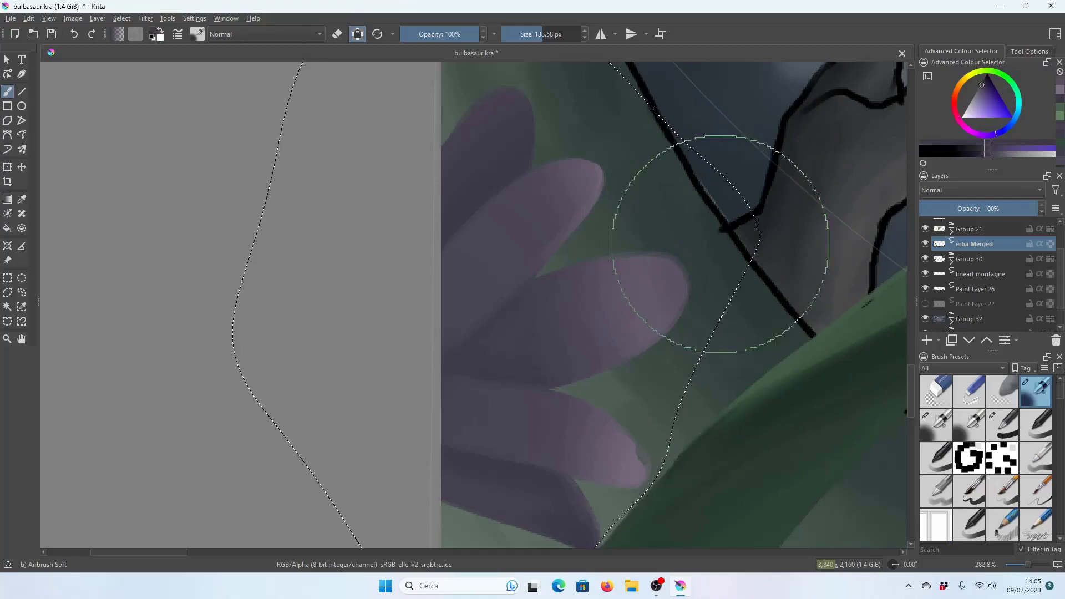
{"action": "key", "text": "minus"}
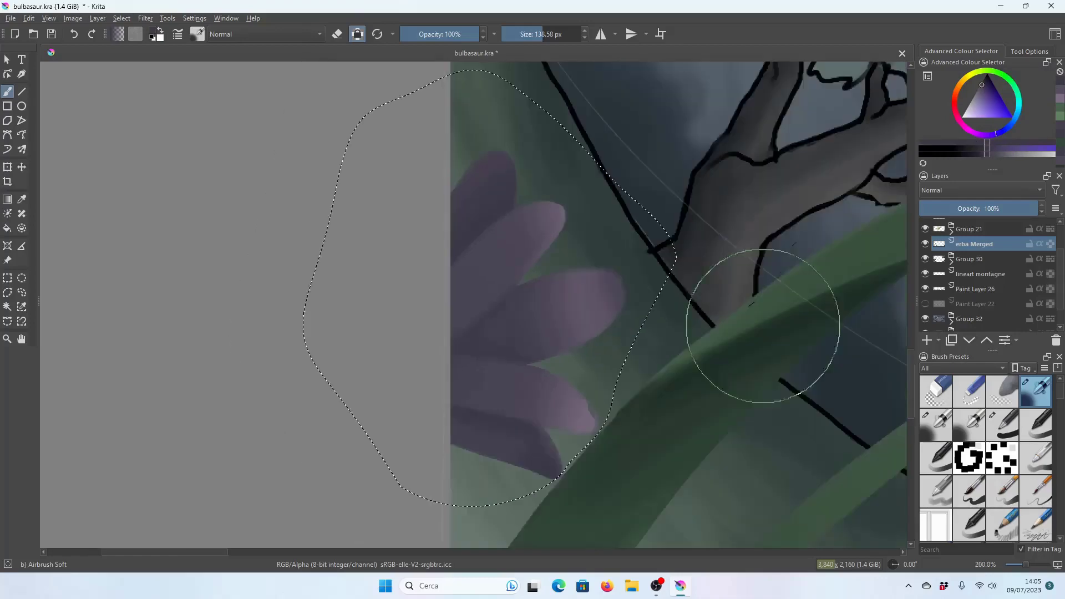
{"action": "key", "text": "minus"}
{"action": "key", "text": "minus"}
{"action": "key", "text": "minus"}
{"action": "key", "text": "minus"}
{"action": "key", "text": "plus"}
{"action": "key", "text": "plus"}
{"action": "key", "text": "plus"}
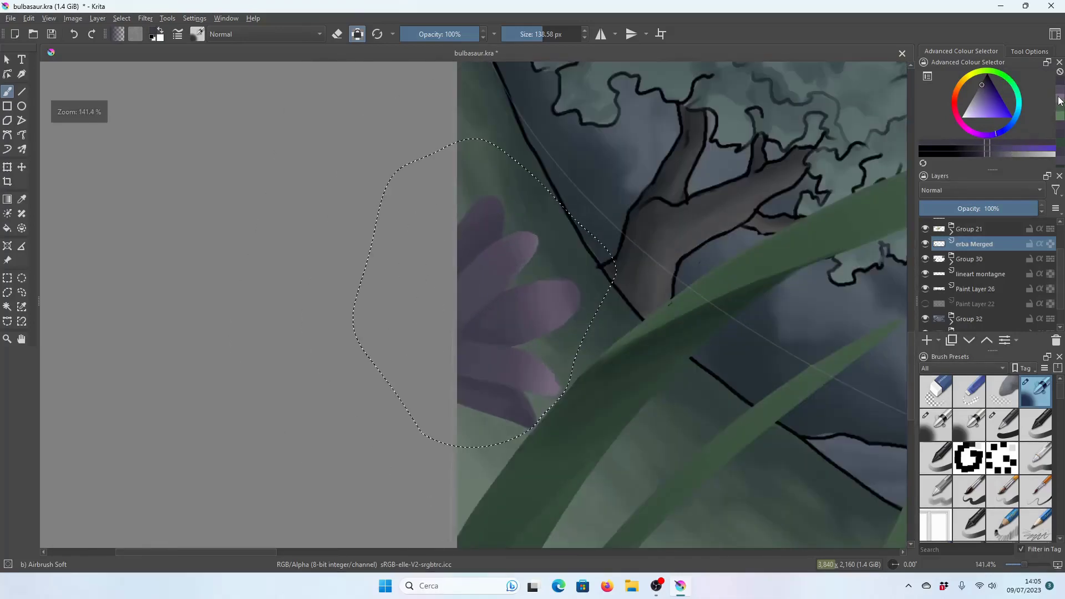
{"action": "key", "text": "plus"}
{"action": "key", "text": "plus"}
{"action": "key", "text": "plus"}
{"action": "key", "text": "plus"}
{"action": "key", "text": "plus"}
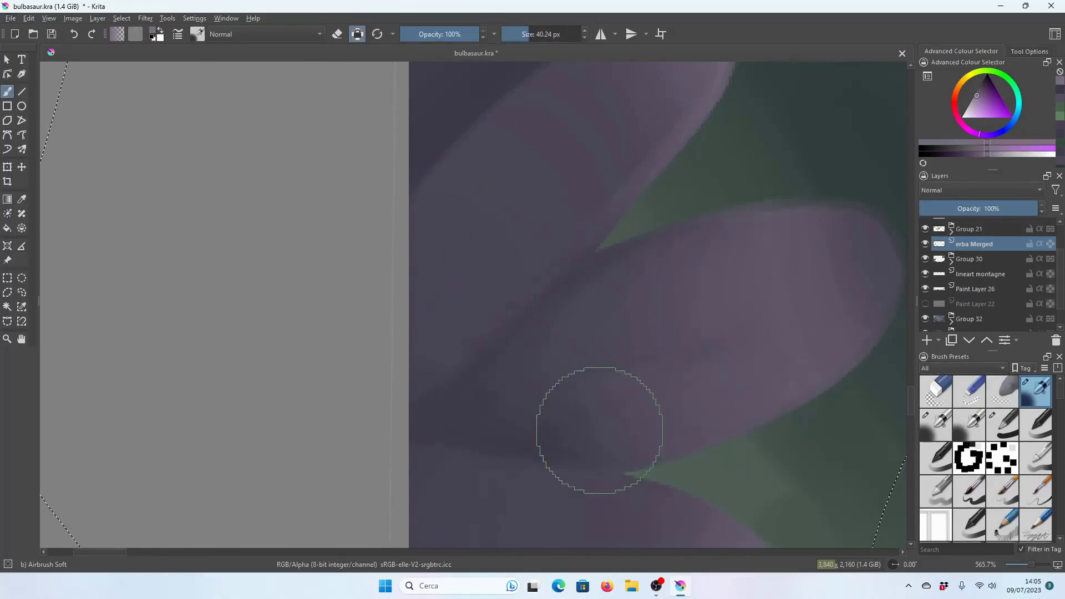
{"action": "key", "text": "minus"}
{"action": "key", "text": "minus"}
{"action": "key", "text": "minus"}
{"action": "key", "text": "minus"}
{"action": "key", "text": "minus"}
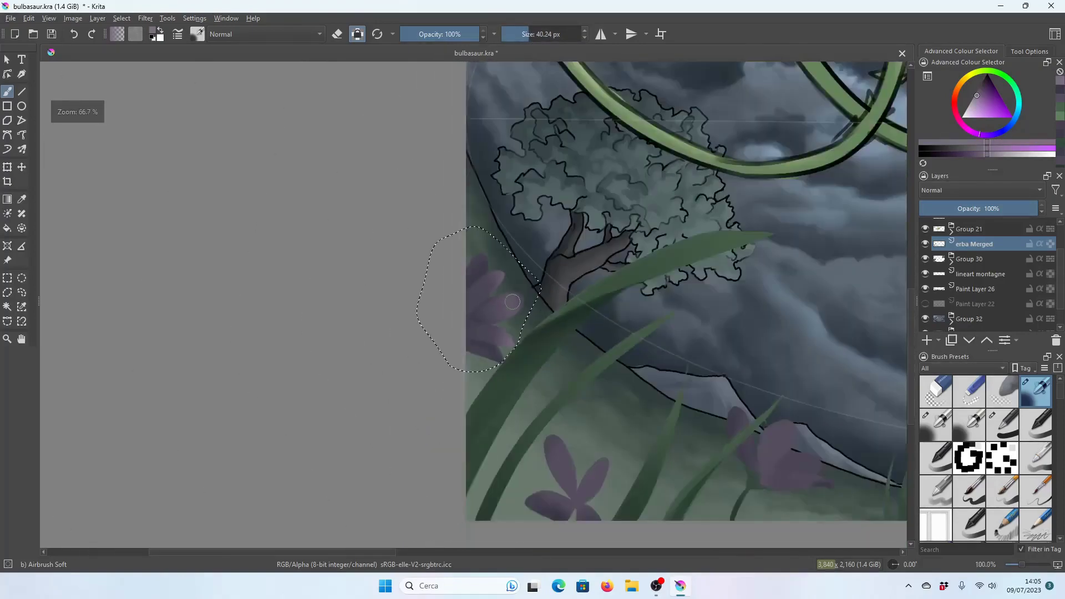
{"action": "key", "text": "minus"}
{"action": "key", "text": "minus"}
{"action": "key", "text": "minus"}
{"action": "key", "text": "plus"}
{"action": "key", "text": "plus"}
{"action": "key", "text": "plus"}
{"action": "key", "text": "plus"}
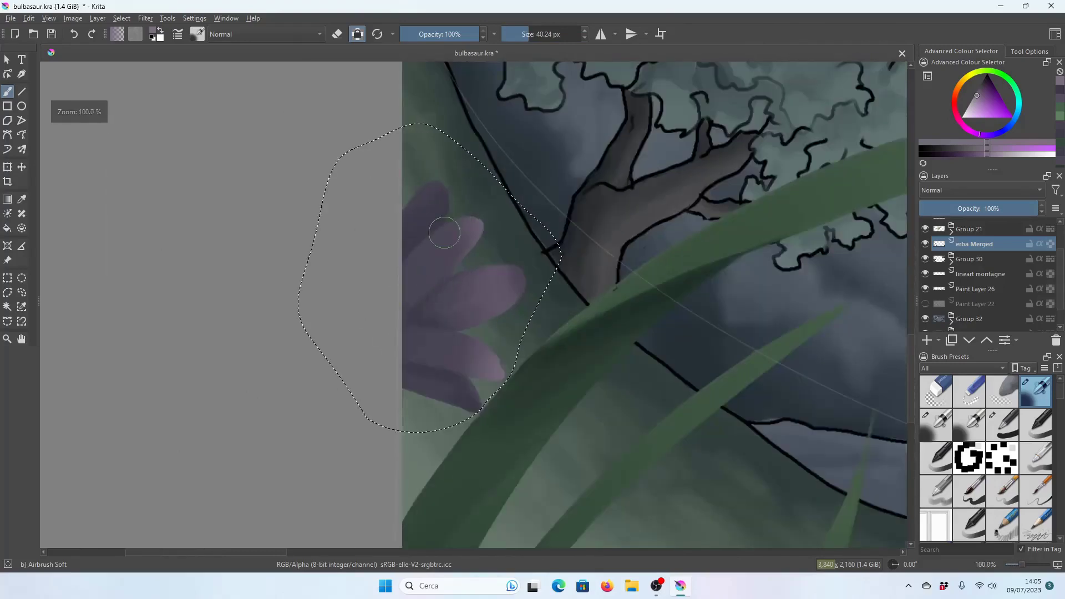
{"action": "key", "text": "plus"}
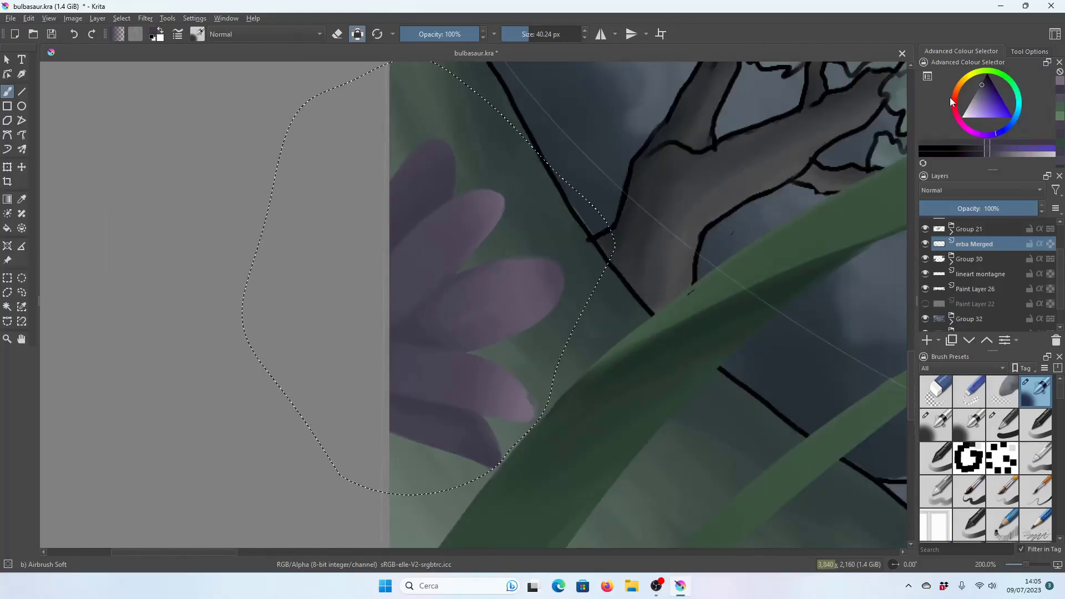
{"action": "left_click", "coordinate": [995, 133]}
{"action": "left_click", "coordinate": [984, 84]}
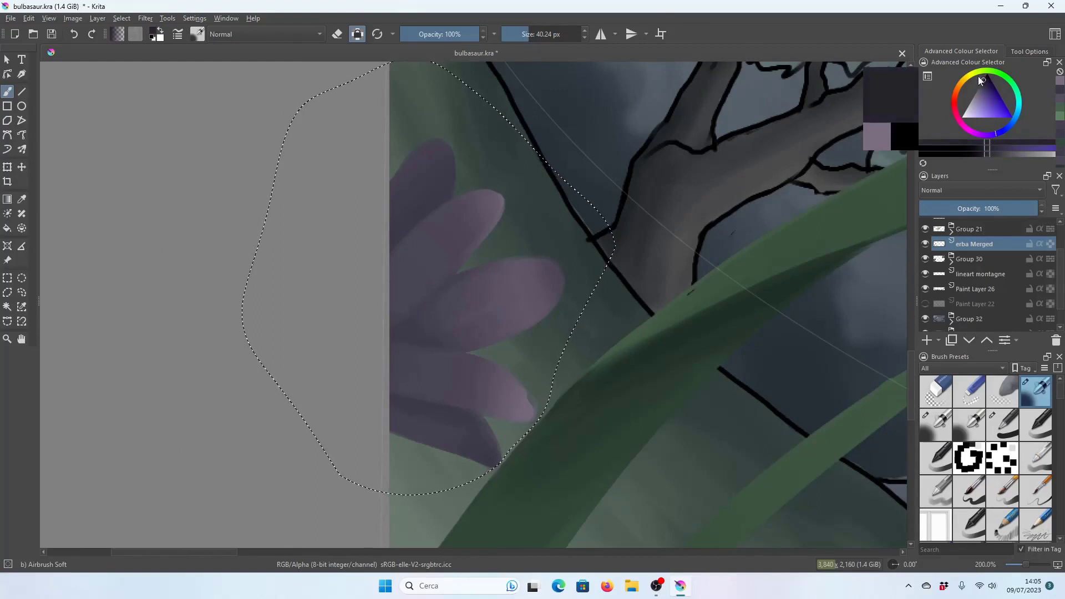
Paint thin dark lines along the upper and lower petal edges with a ~5 px brush.
{"action": "key", "text": "bracketleft"}
{"action": "key", "text": "bracketleft"}
{"action": "key", "text": "bracketleft"}
{"action": "key", "text": "plus"}
{"action": "key", "text": "plus"}
{"action": "key", "text": "bracketleft"}
{"action": "key", "text": "bracketleft"}
{"action": "key", "text": "bracketleft"}
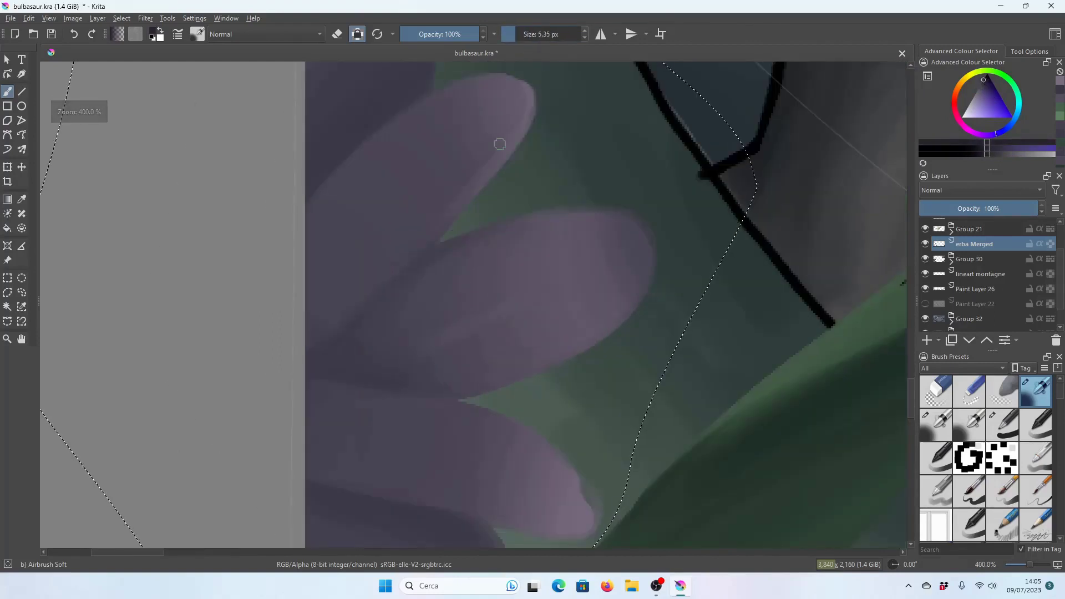
{"action": "left_click_drag", "start_coordinate": [459, 210], "coordinate": [345, 327]}
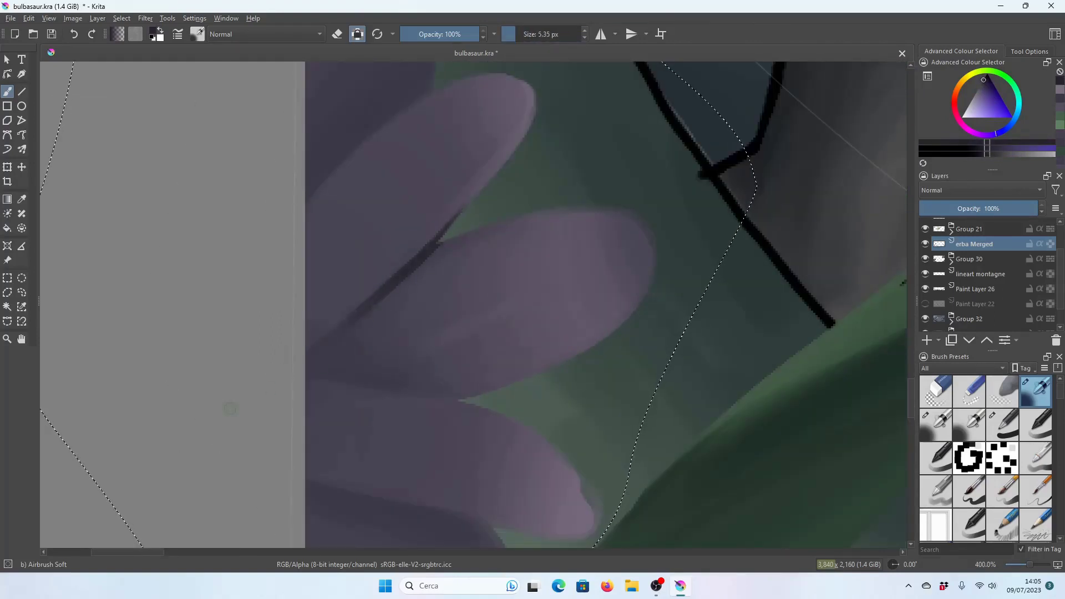
{"action": "left_click_drag", "start_coordinate": [449, 387], "coordinate": [306, 371]}
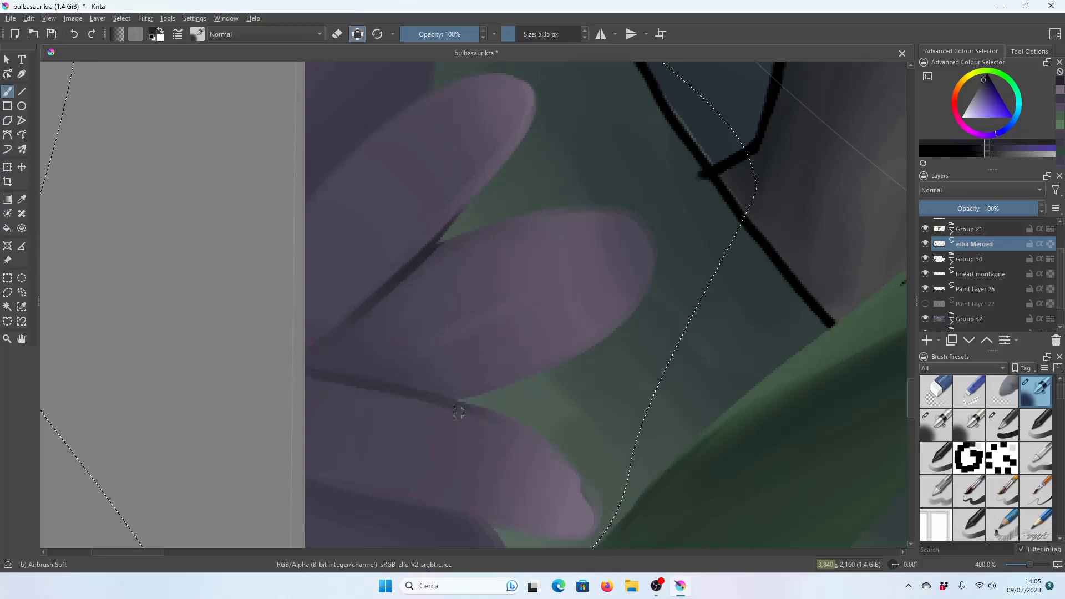
{"action": "mouse_move", "coordinate": [465, 397]}
{"action": "left_mouse_down"}
{"action": "mouse_move", "coordinate": [310, 377]}
{"action": "mouse_move", "coordinate": [361, 369]}
{"action": "left_mouse_up"}
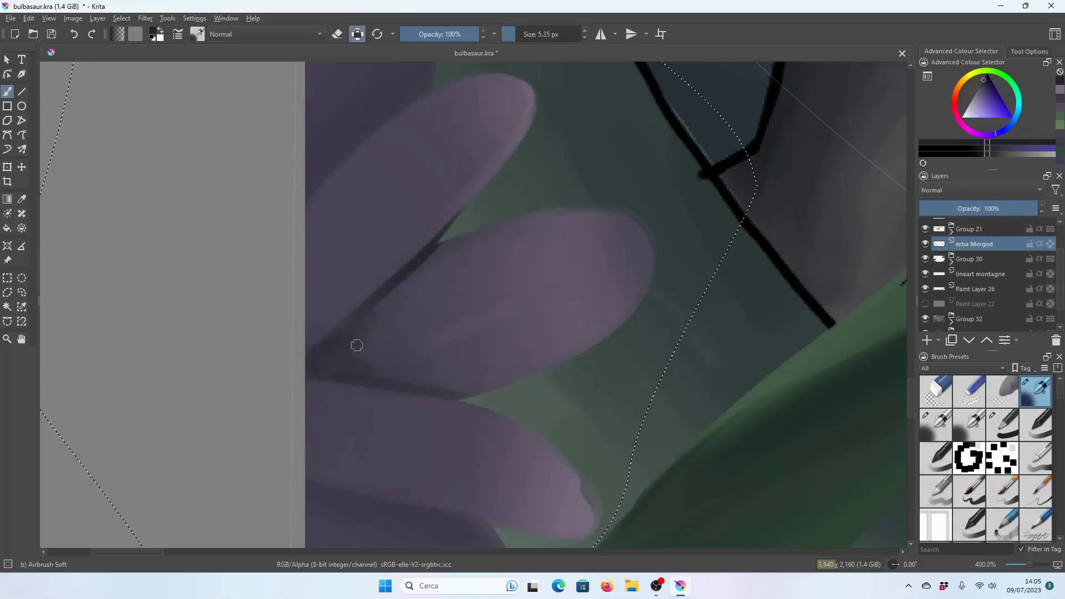
Zoom out to check the new petal shadow lines, then zoom back in on the petals.
{"action": "key", "text": "minus"}
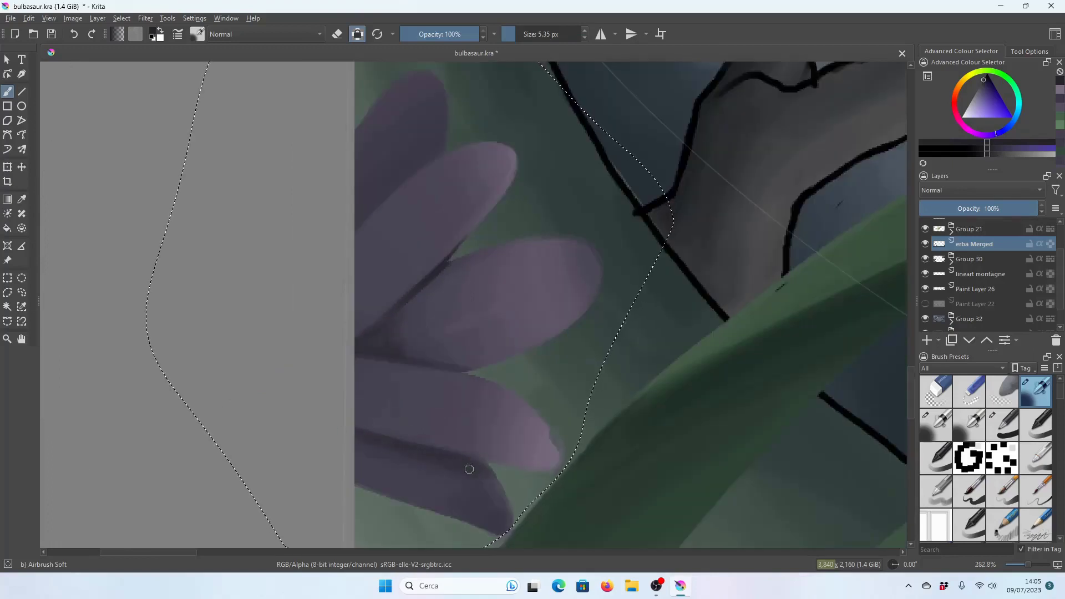
{"action": "key", "text": "minus"}
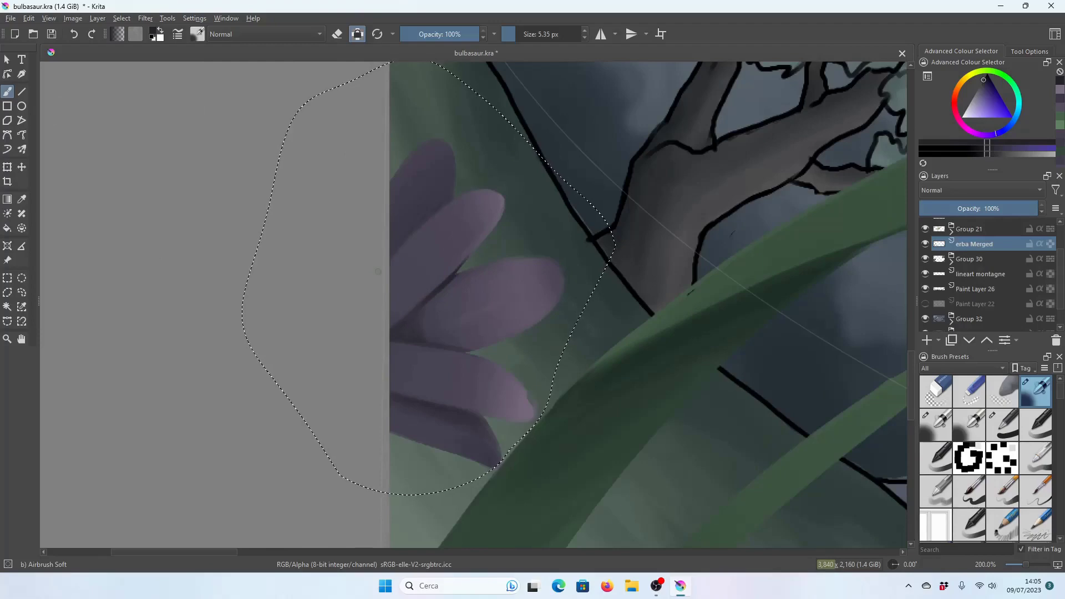
{"action": "key", "text": "minus"}
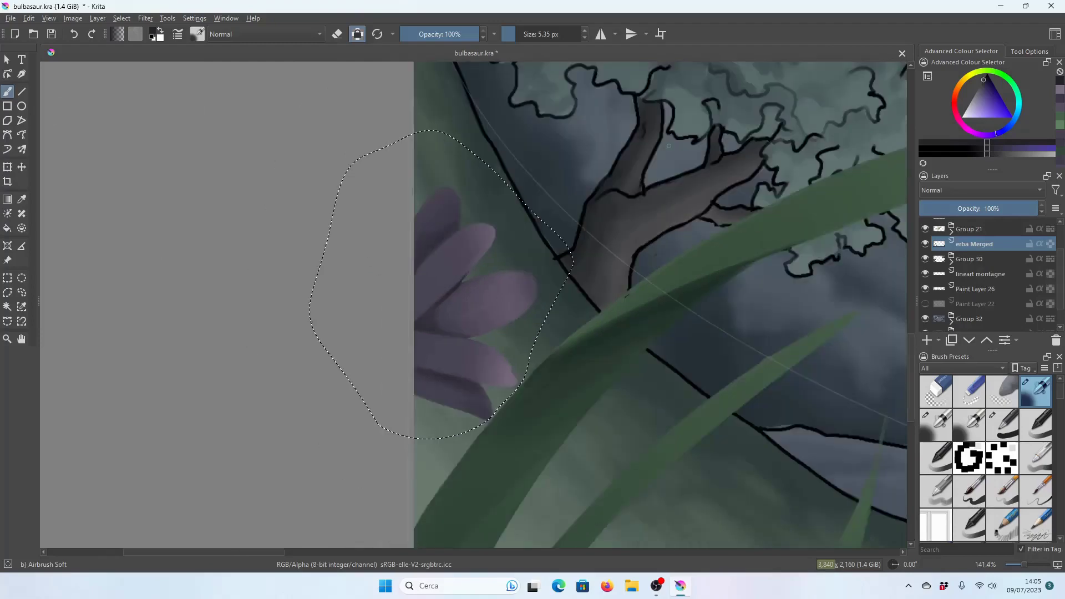
{"action": "key", "text": "minus"}
{"action": "key", "text": "minus"}
{"action": "key", "text": "minus"}
{"action": "key", "text": "minus"}
{"action": "key", "text": "plus"}
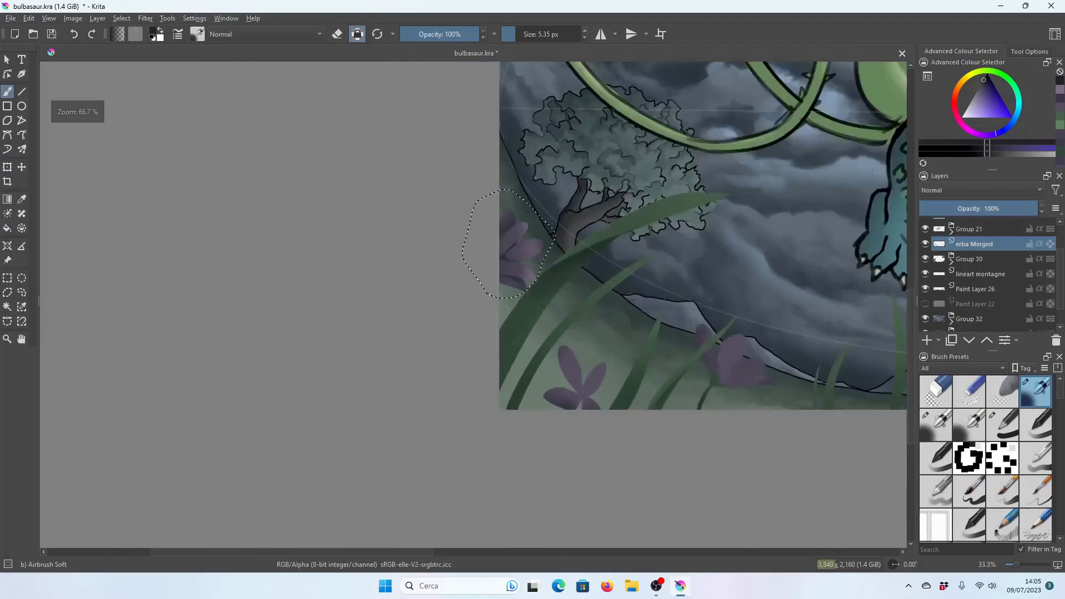
{"action": "key", "text": "plus"}
{"action": "key", "text": "plus"}
{"action": "key", "text": "plus"}
{"action": "key", "text": "plus"}
{"action": "key", "text": "plus"}
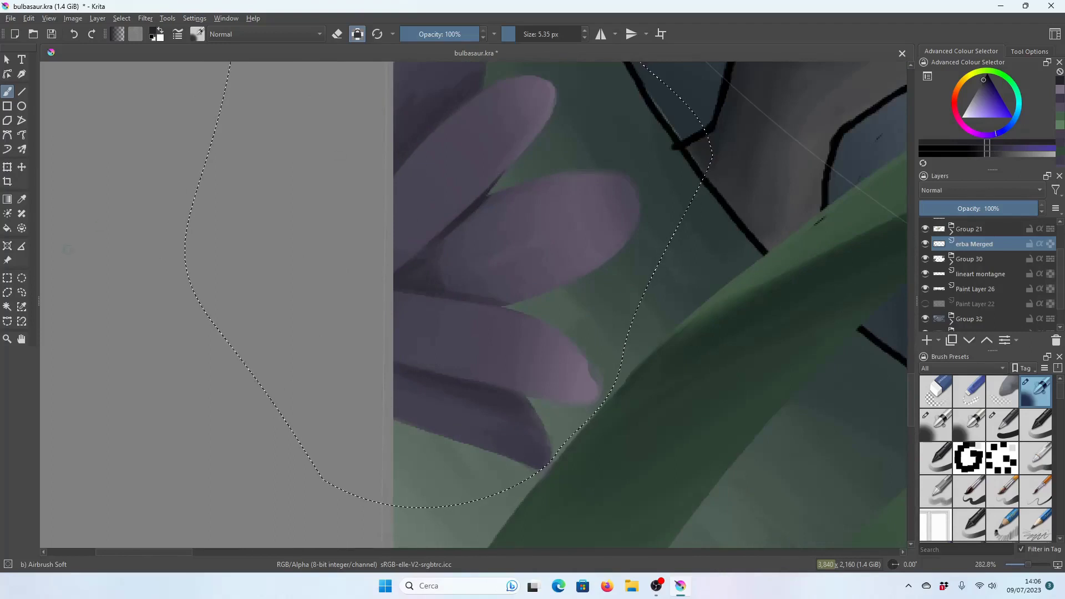
{"action": "key", "text": "minus"}
{"action": "key", "text": "minus"}
{"action": "key", "text": "plus"}
{"action": "key", "text": "plus"}
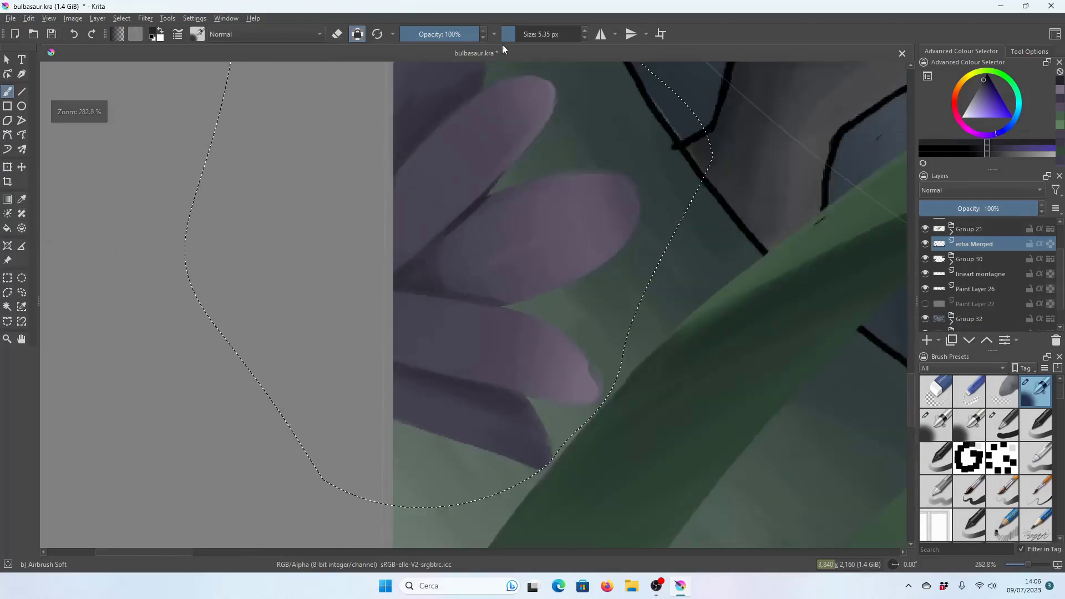
Draw a closed Bezier selection loop around the upper purple petal up to the tree outline.
{"action": "left_click", "coordinate": [8, 322]}
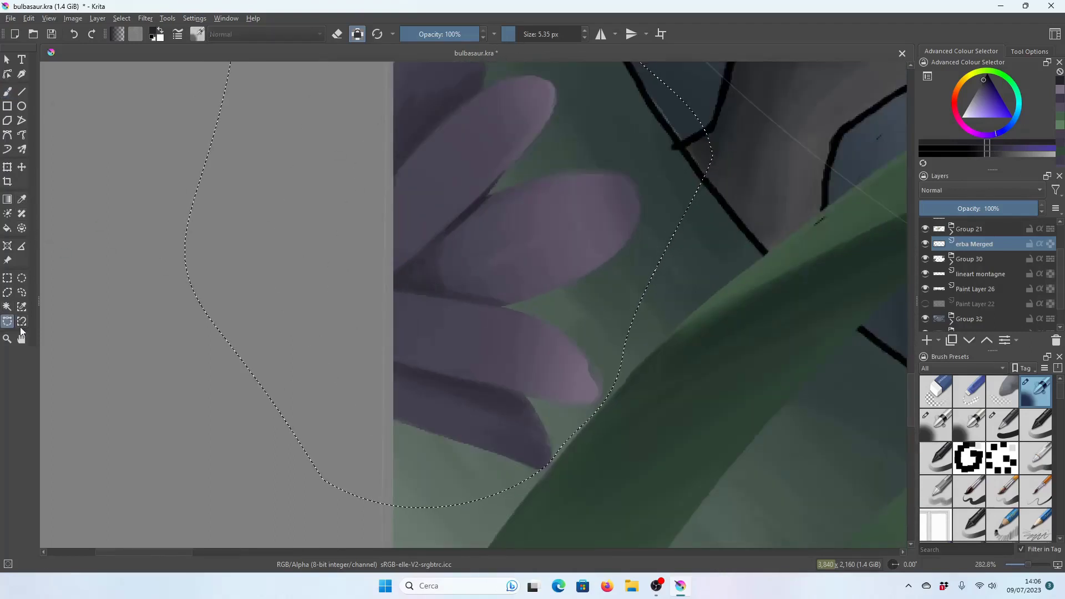
{"action": "key", "text": "minus"}
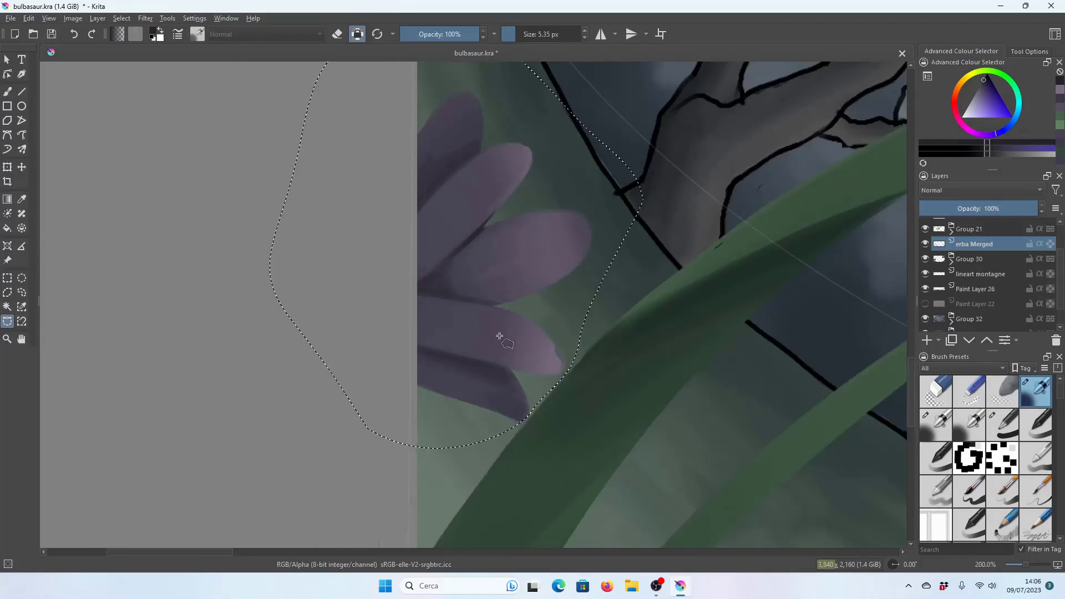
{"action": "key", "text": "plus"}
{"action": "key", "text": "minus"}
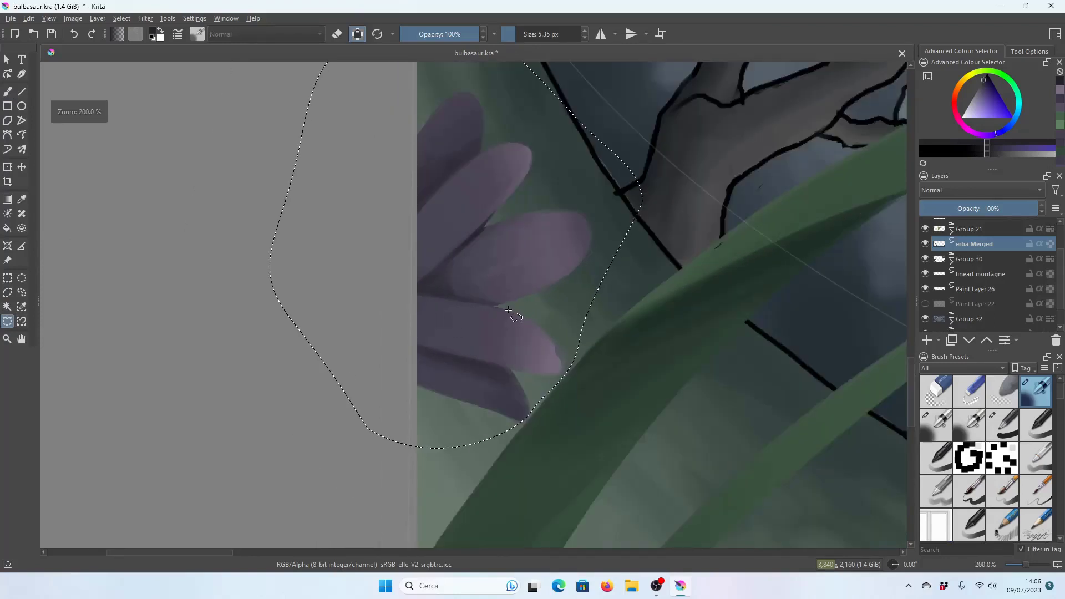
{"action": "left_click", "coordinate": [508, 307]}
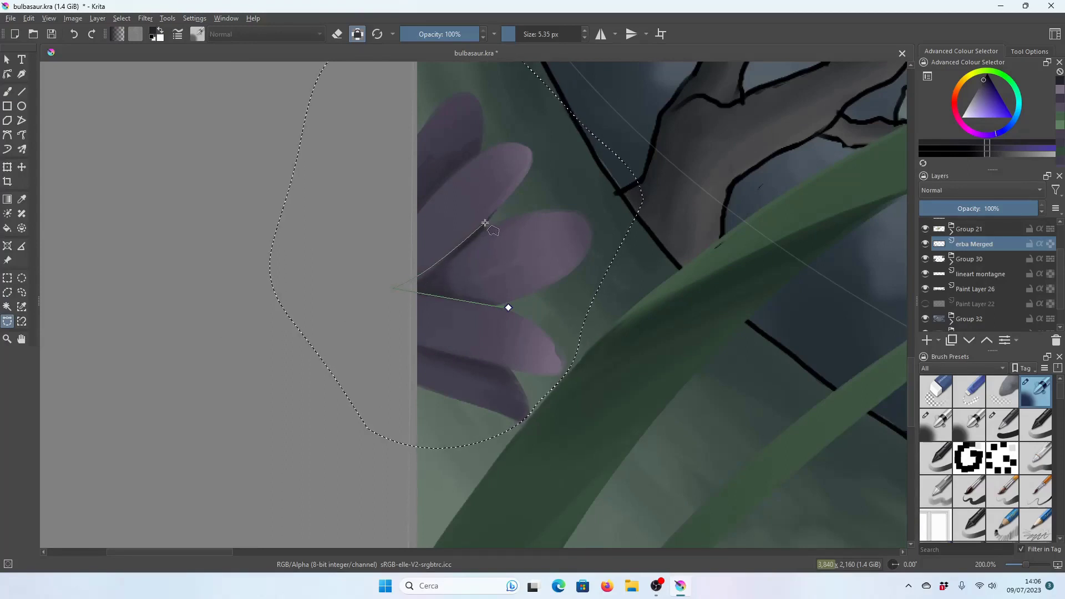
{"action": "left_click", "coordinate": [509, 308]}
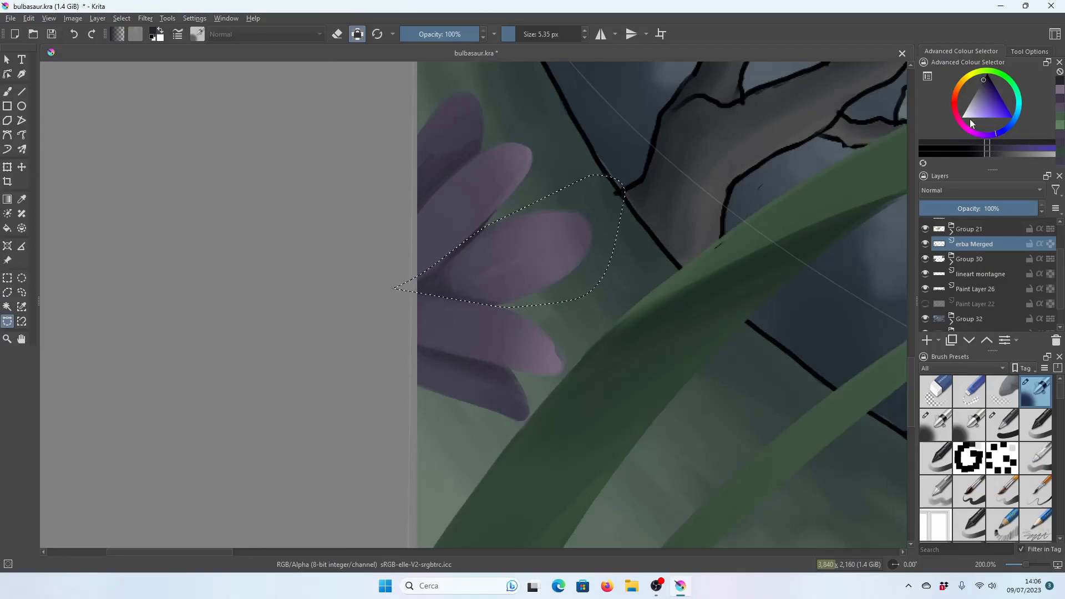
{"action": "key", "text": "plus"}
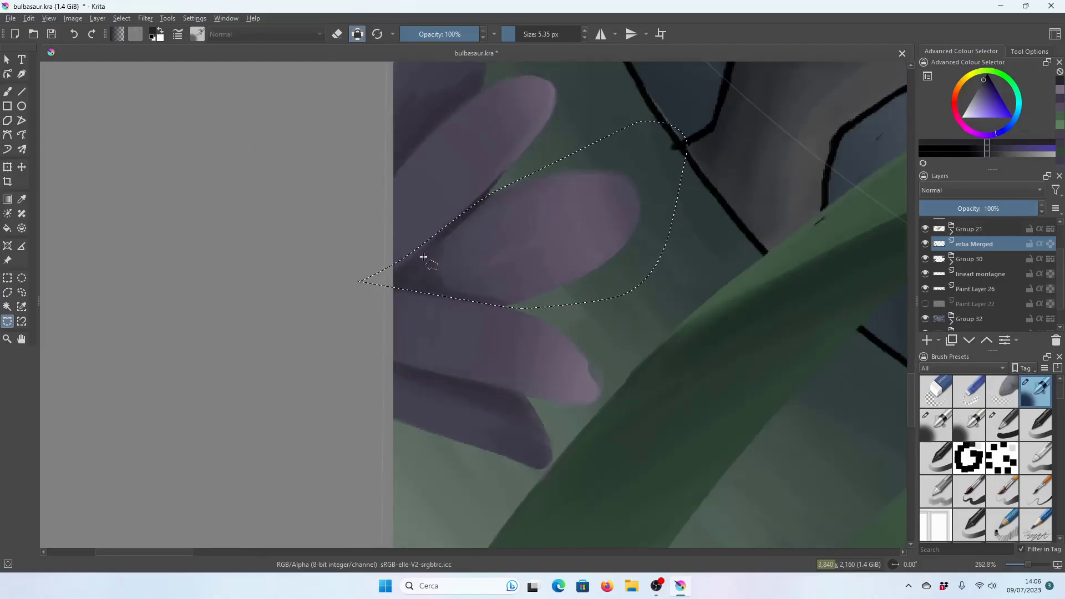
{"action": "key", "text": "minus"}
{"action": "key", "text": "minus"}
{"action": "key", "text": "minus"}
{"action": "key", "text": "plus"}
{"action": "key", "text": "plus"}
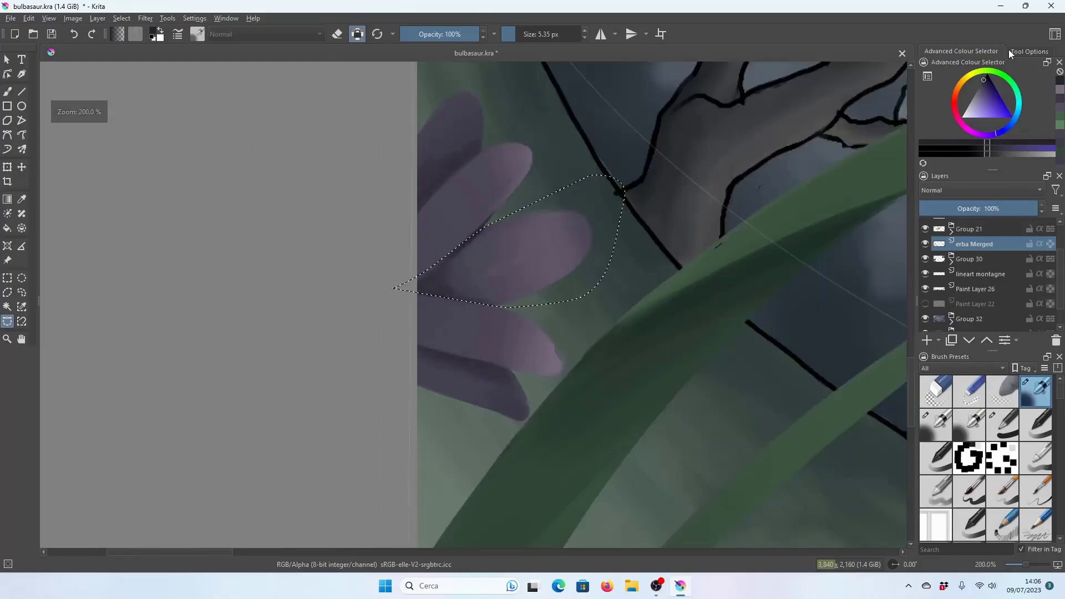
{"action": "left_click", "coordinate": [1013, 51]}
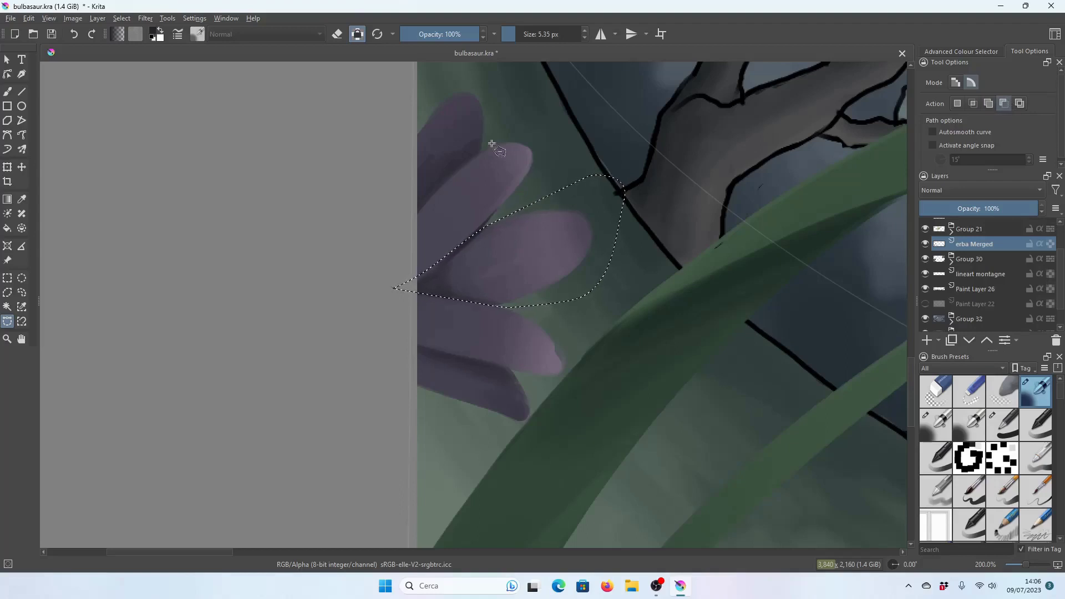
{"action": "key", "text": "plus"}
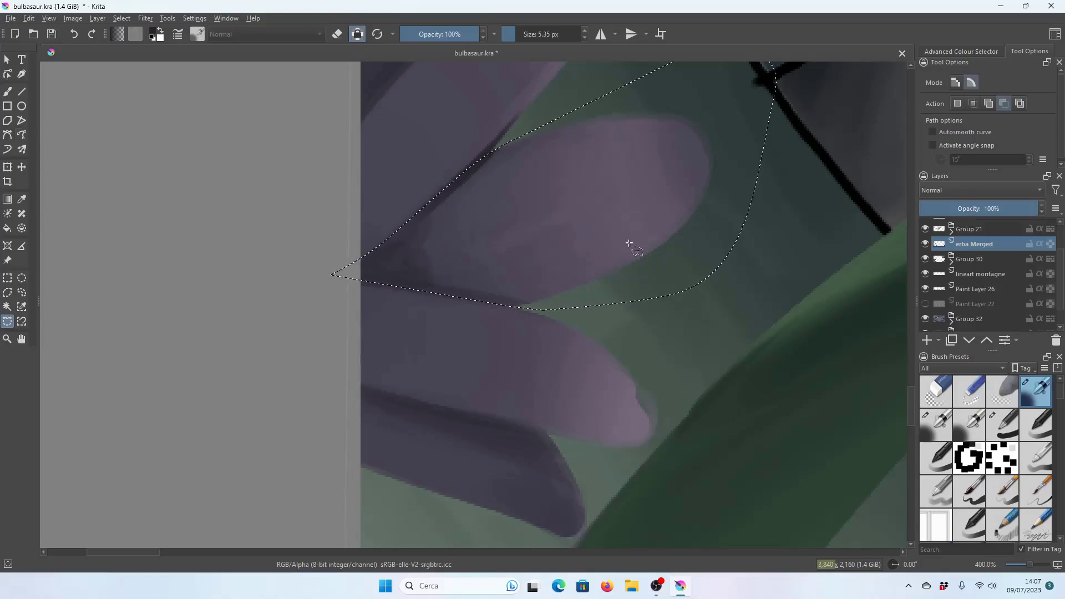
In Replace mode, draw a Bezier path curving along the petal edge and close it.
{"action": "left_click", "coordinate": [957, 103]}
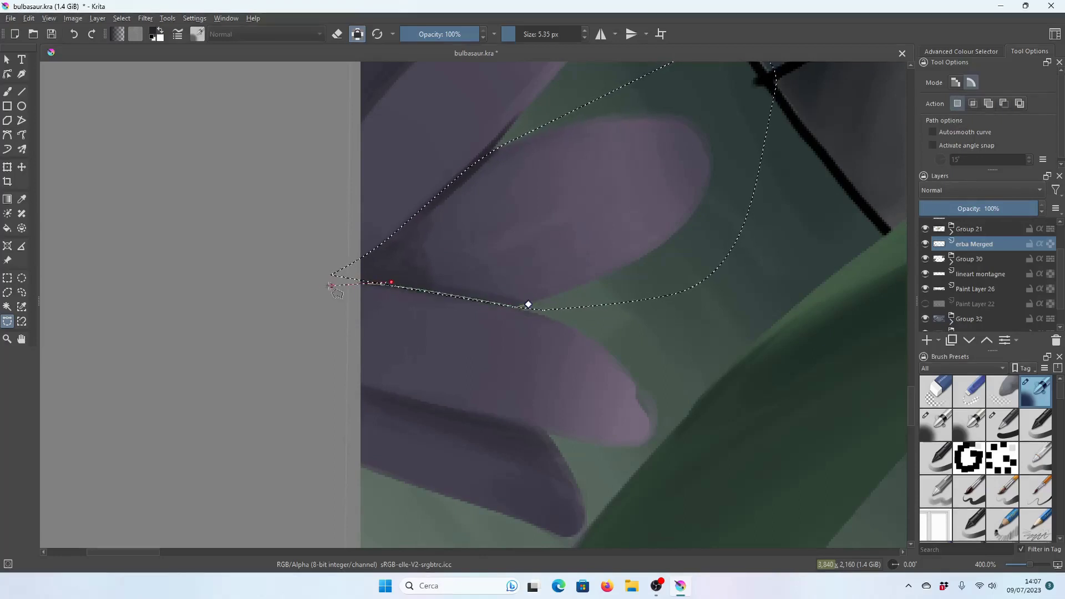
{"action": "left_click", "coordinate": [388, 261]}
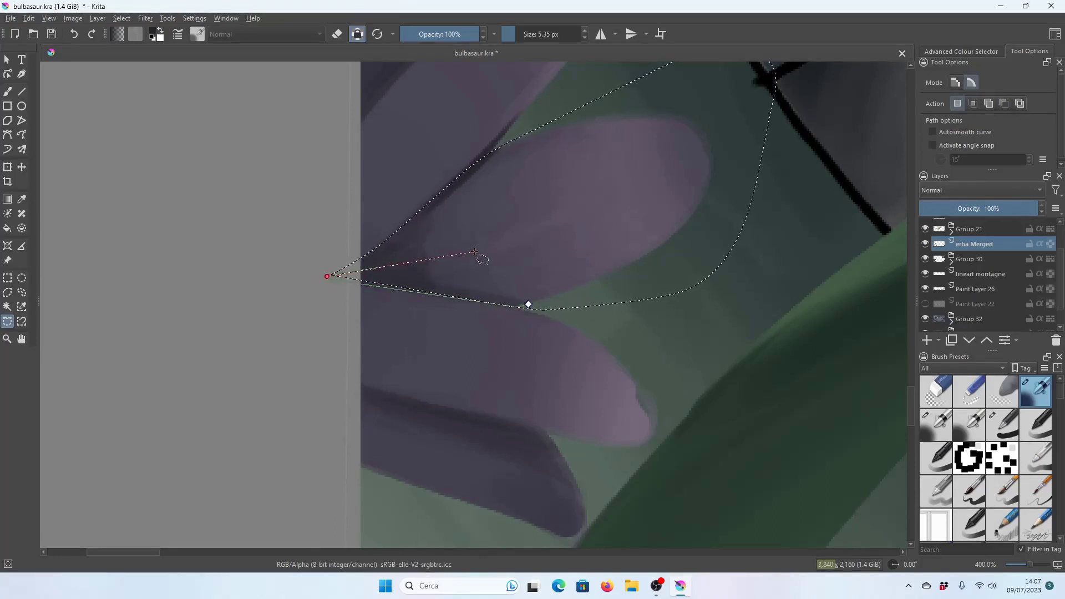
{"action": "mouse_move", "coordinate": [528, 303]}
{"action": "left_mouse_down"}
{"action": "mouse_move", "coordinate": [502, 366]}
{"action": "mouse_move", "coordinate": [450, 397]}
{"action": "left_mouse_up"}
{"action": "key", "text": "Return"}
{"action": "scroll", "coordinate": [488, 392], "scroll_direction": "down", "scroll_amount": 2}
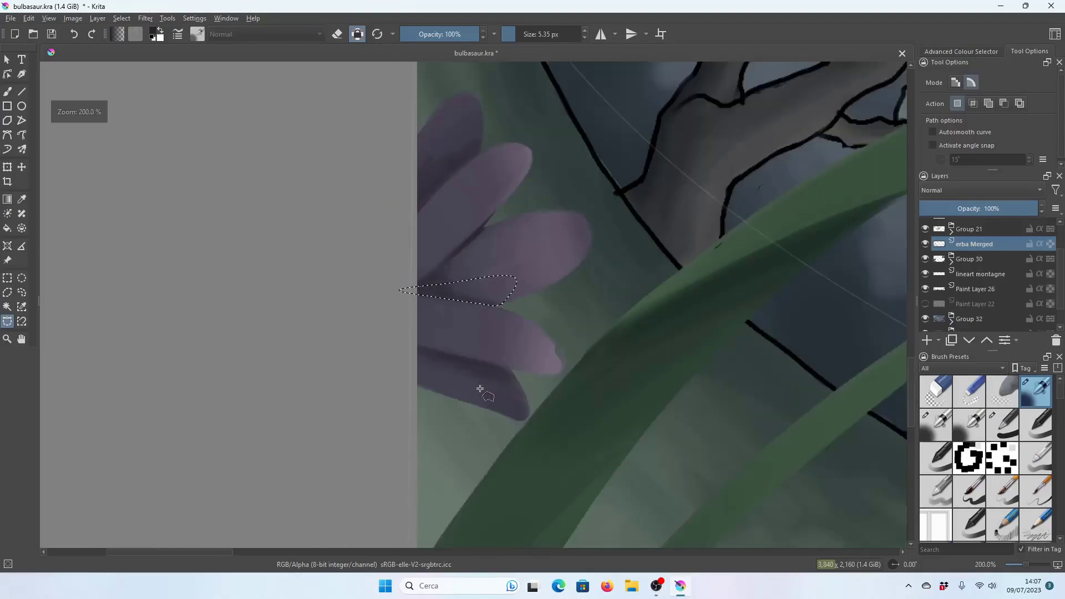
{"action": "scroll", "coordinate": [515, 376], "scroll_direction": "up", "scroll_amount": 1}
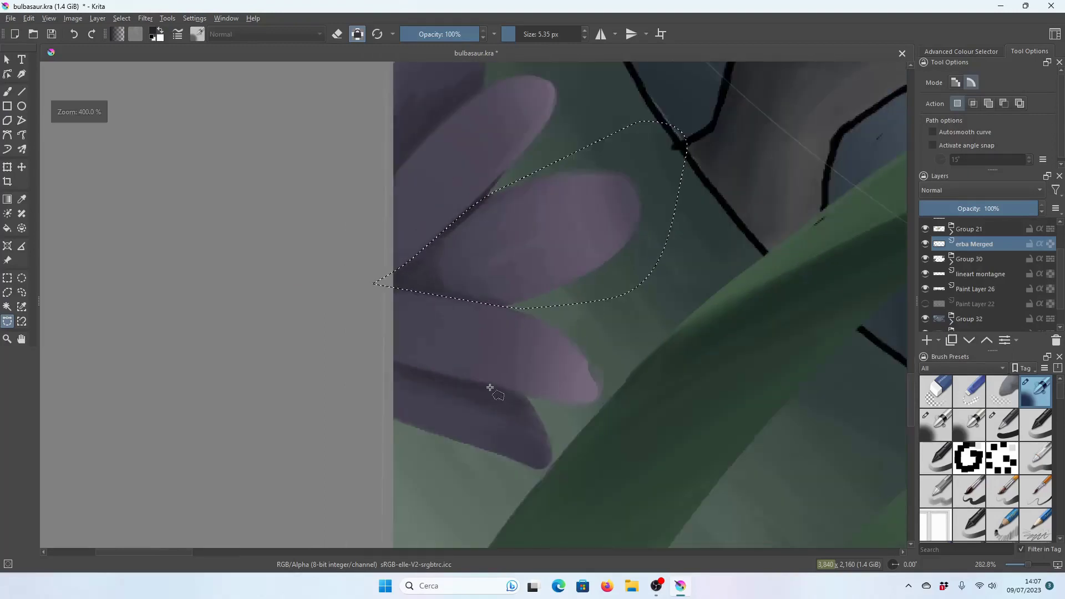
{"action": "scroll", "coordinate": [488, 386], "scroll_direction": "up", "scroll_amount": 2}
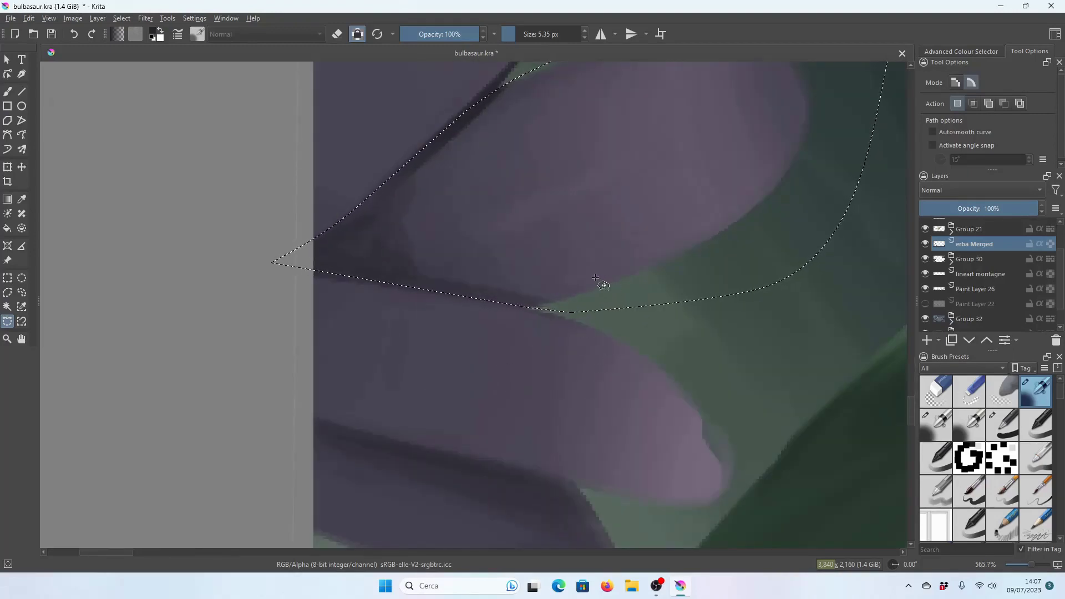
Redraw the selection loop from the petal edge to its left tip, keeping Replace mode.
{"action": "left_click", "coordinate": [555, 301]}
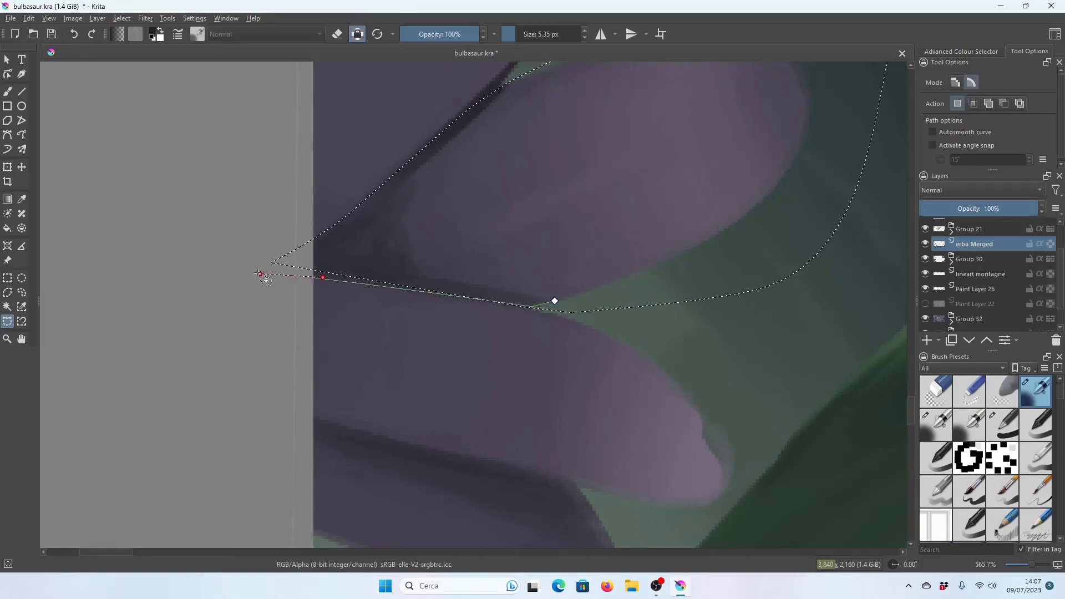
{"action": "left_click", "coordinate": [283, 272]}
{"action": "left_click", "coordinate": [555, 301]}
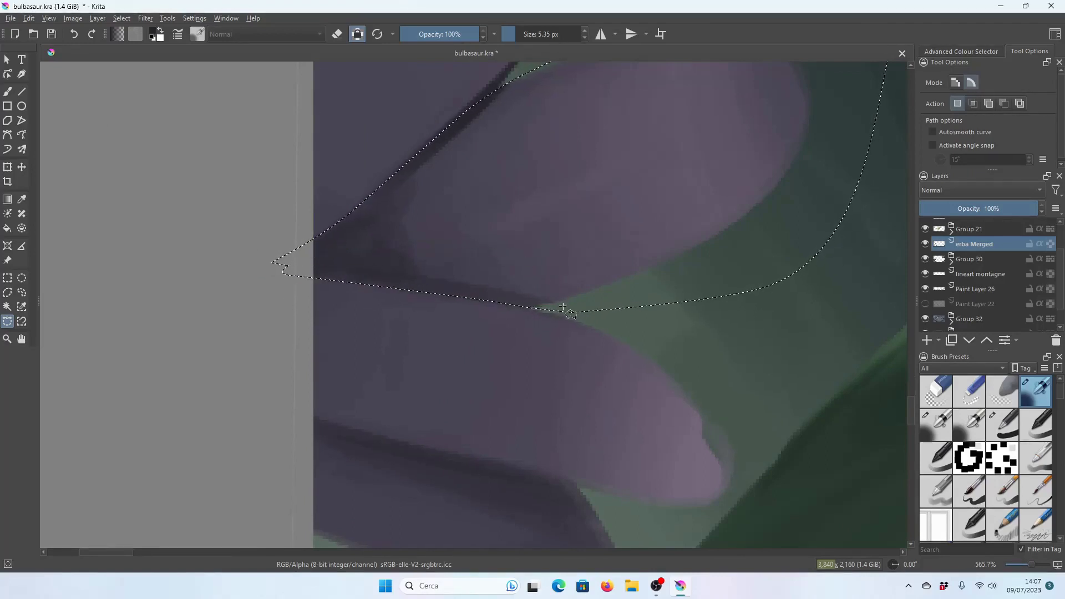
{"action": "scroll", "coordinate": [563, 307], "scroll_direction": "down", "scroll_amount": 3}
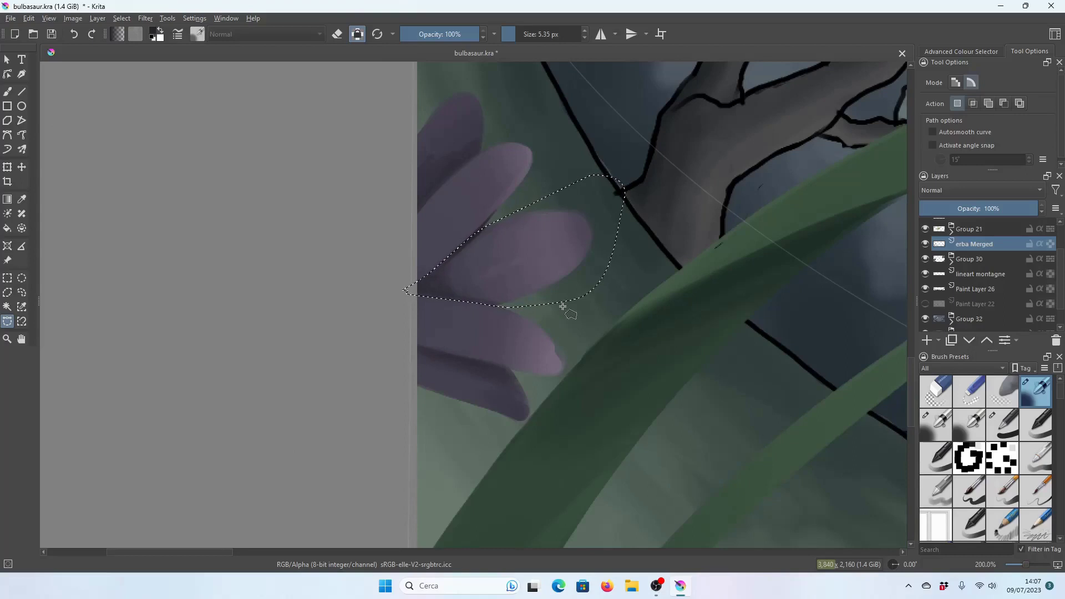
{"action": "left_click", "coordinate": [1002, 104]}
{"action": "left_click", "coordinate": [957, 104]}
{"action": "scroll", "coordinate": [593, 191], "scroll_direction": "up", "scroll_amount": 1}
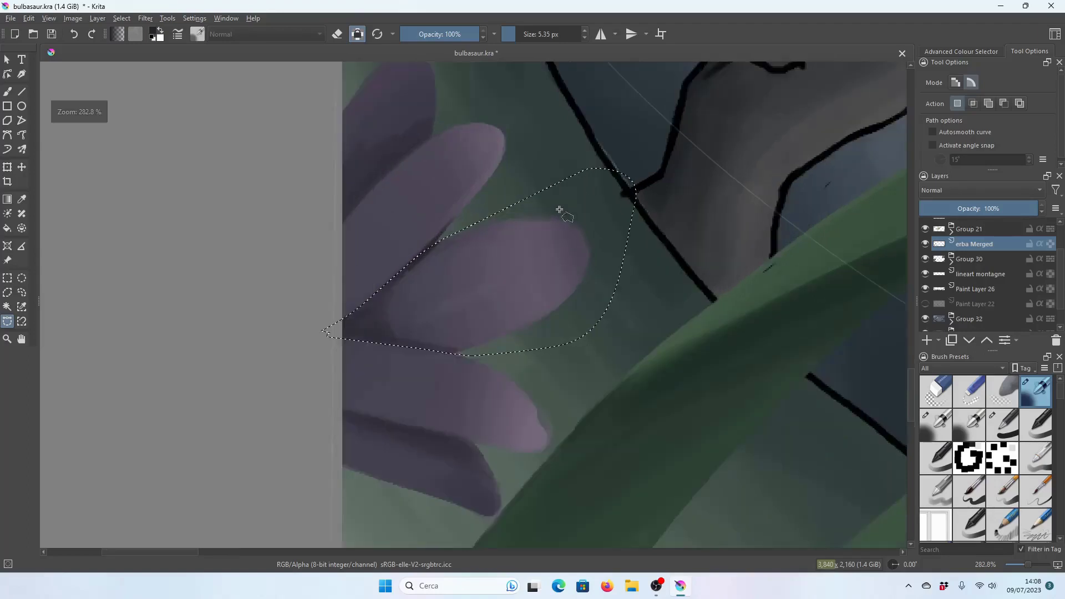
Open the Colour Adjustment curves and lower the midpoint to input 125, output 103.
{"action": "left_click", "coordinate": [145, 18]}
{"action": "mouse_move", "coordinate": [160, 57]}
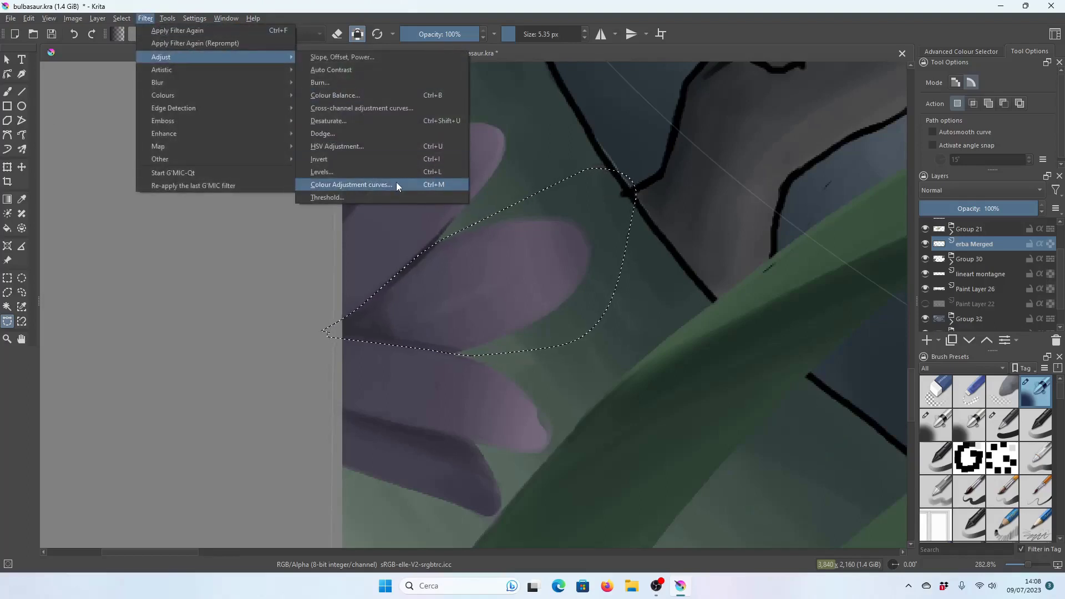
{"action": "left_click", "coordinate": [397, 184]}
{"action": "mouse_move", "coordinate": [516, 86]}
{"action": "left_mouse_down"}
{"action": "mouse_move", "coordinate": [797, 90]}
{"action": "mouse_move", "coordinate": [832, 64]}
{"action": "left_mouse_up"}
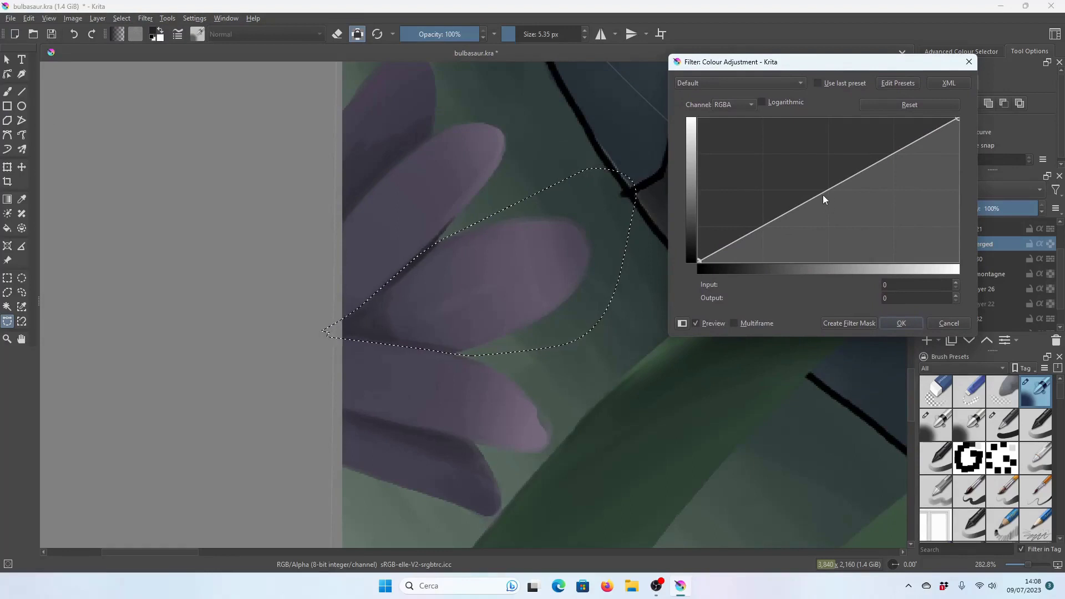
{"action": "left_click_drag", "start_coordinate": [824, 192], "coordinate": [826, 203]}
{"action": "scroll", "coordinate": [512, 240], "scroll_direction": "down", "scroll_amount": 2}
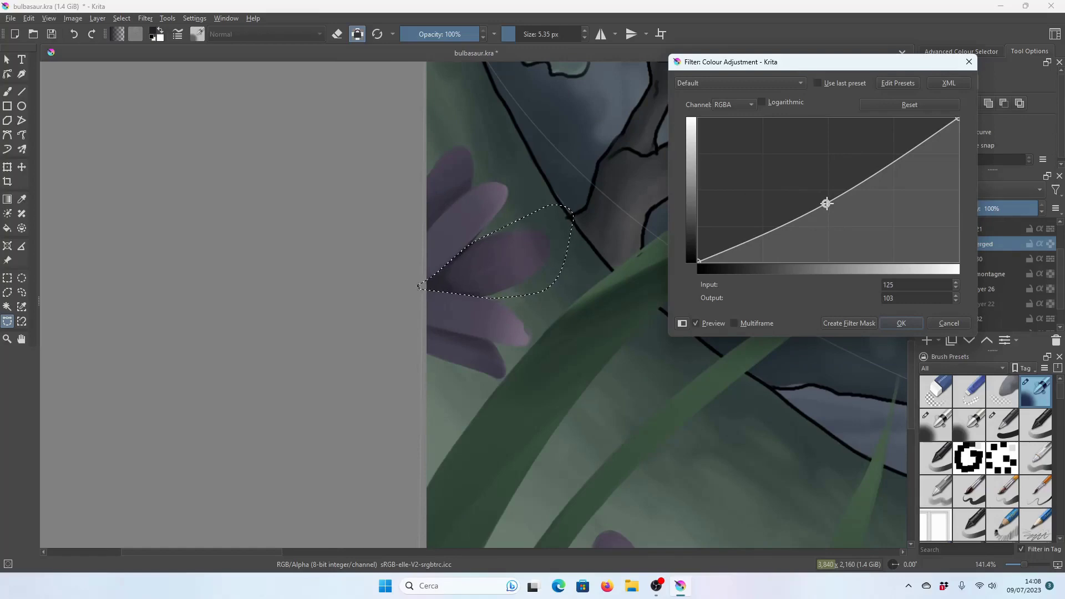
Apply the darkening curve and draw a larger Bezier selection around the lower-left petals.
{"action": "left_click", "coordinate": [895, 324]}
{"action": "scroll", "coordinate": [371, 273], "scroll_direction": "down", "scroll_amount": 1}
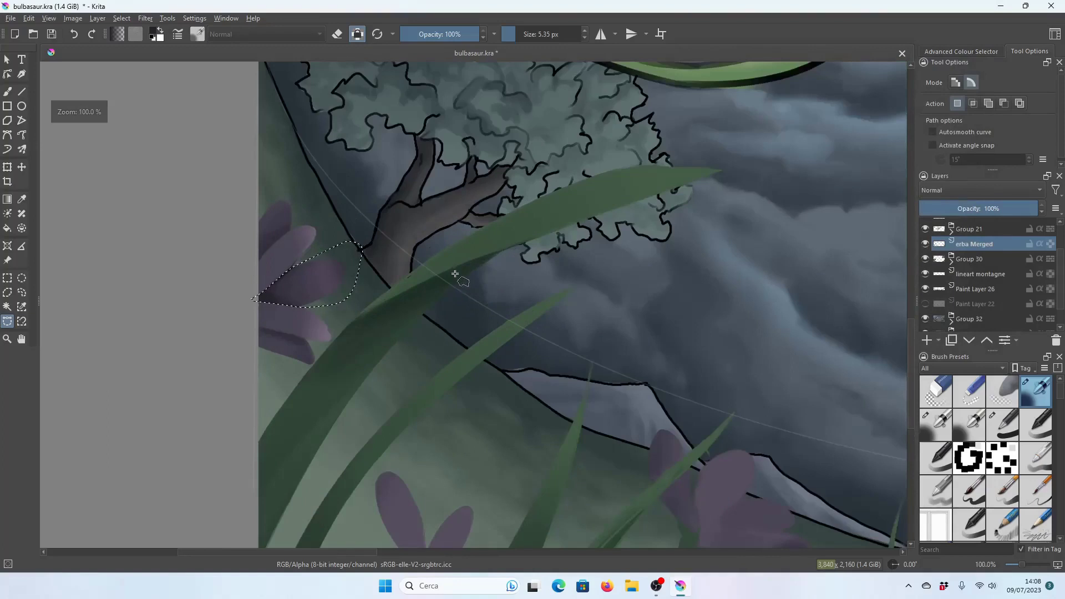
{"action": "left_click", "coordinate": [210, 383]}
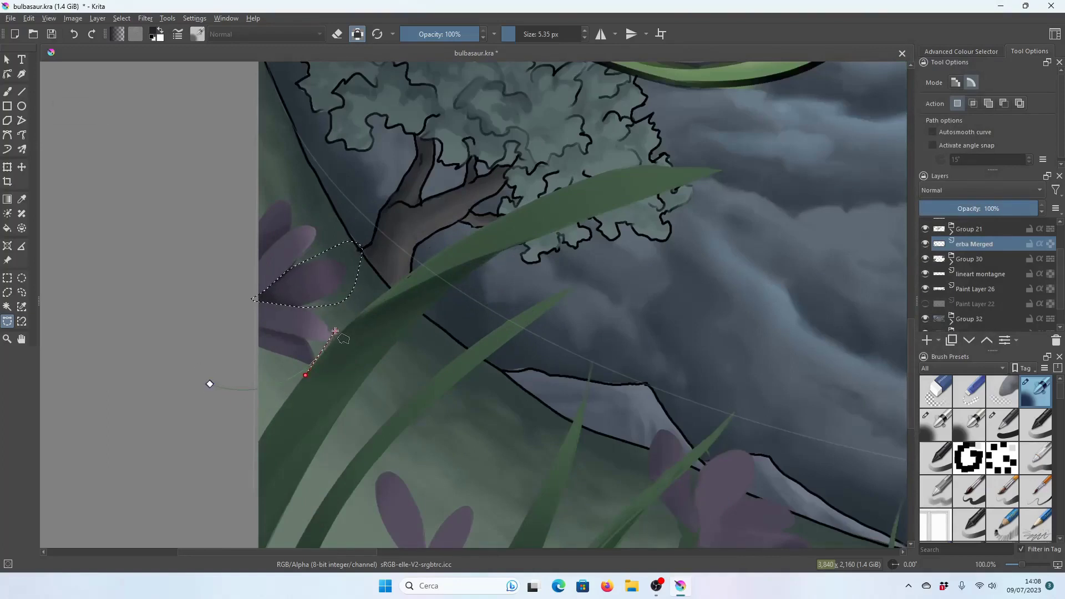
{"action": "left_click", "coordinate": [210, 384]}
Frame the whole flower in view and bring up the Filter > Adjust menu.
{"action": "scroll", "coordinate": [357, 552], "scroll_direction": "left", "scroll_amount": 3}
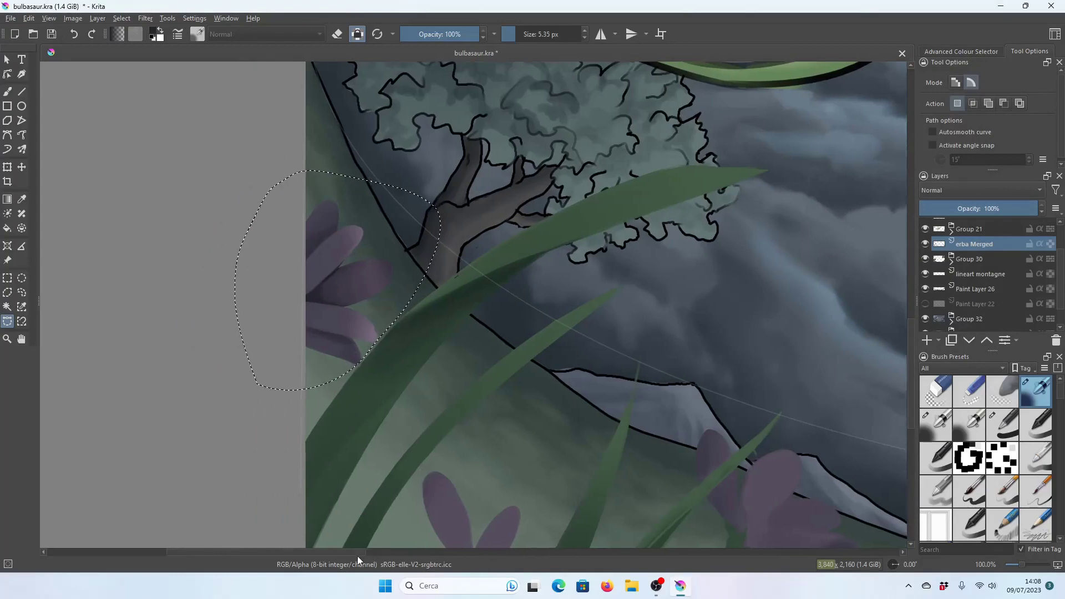
{"action": "scroll", "coordinate": [357, 552], "scroll_direction": "left", "scroll_amount": 3}
{"action": "scroll", "coordinate": [562, 306], "scroll_direction": "up", "scroll_amount": 2, "text": "ctrl"}
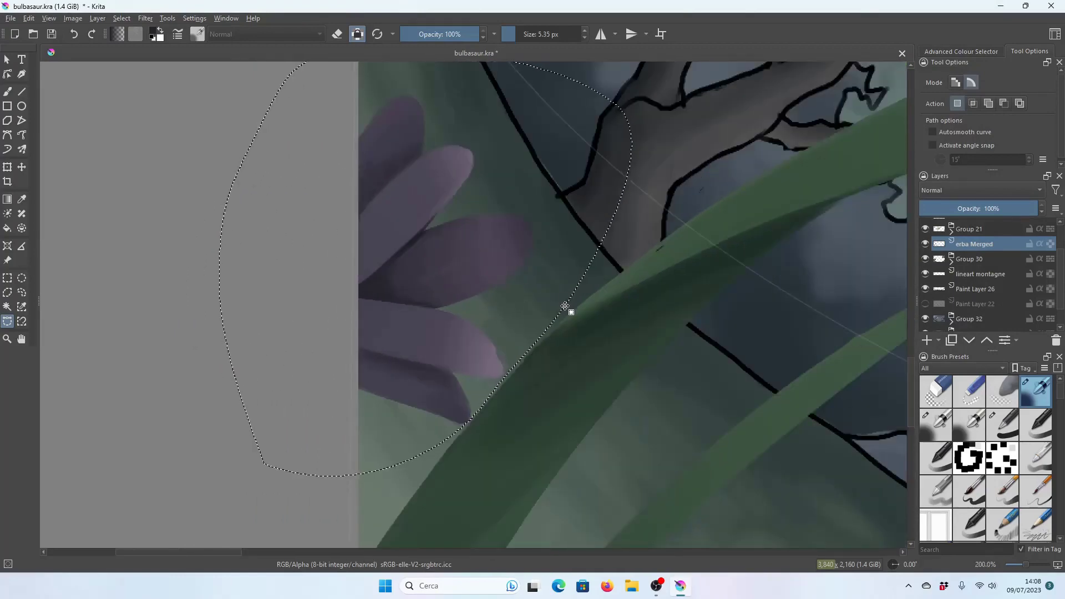
{"action": "key", "text": "1"}
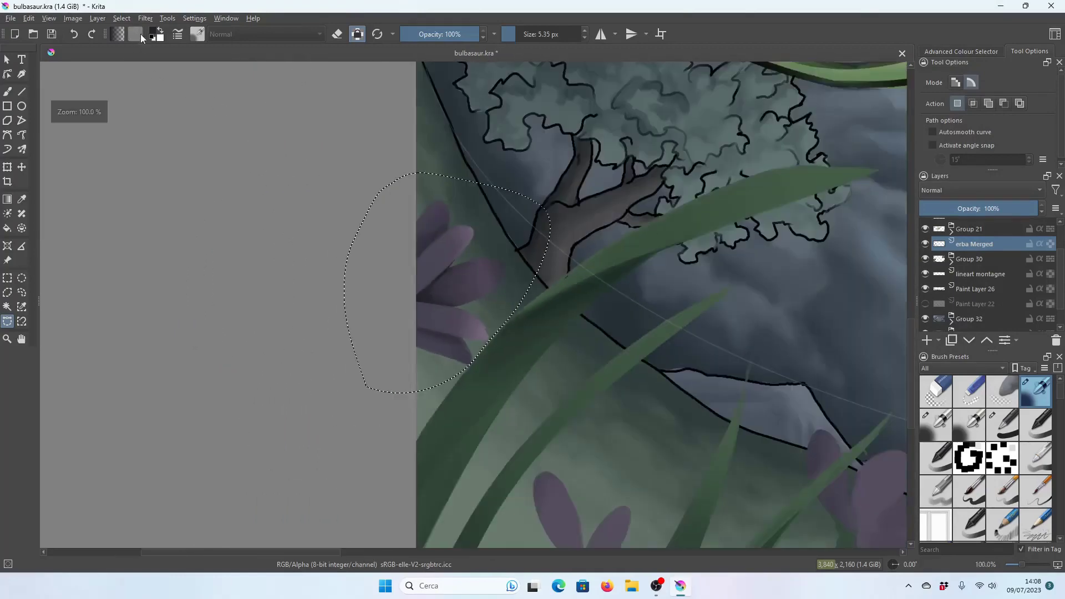
{"action": "left_click", "coordinate": [145, 18]}
{"action": "mouse_move", "coordinate": [161, 56]}
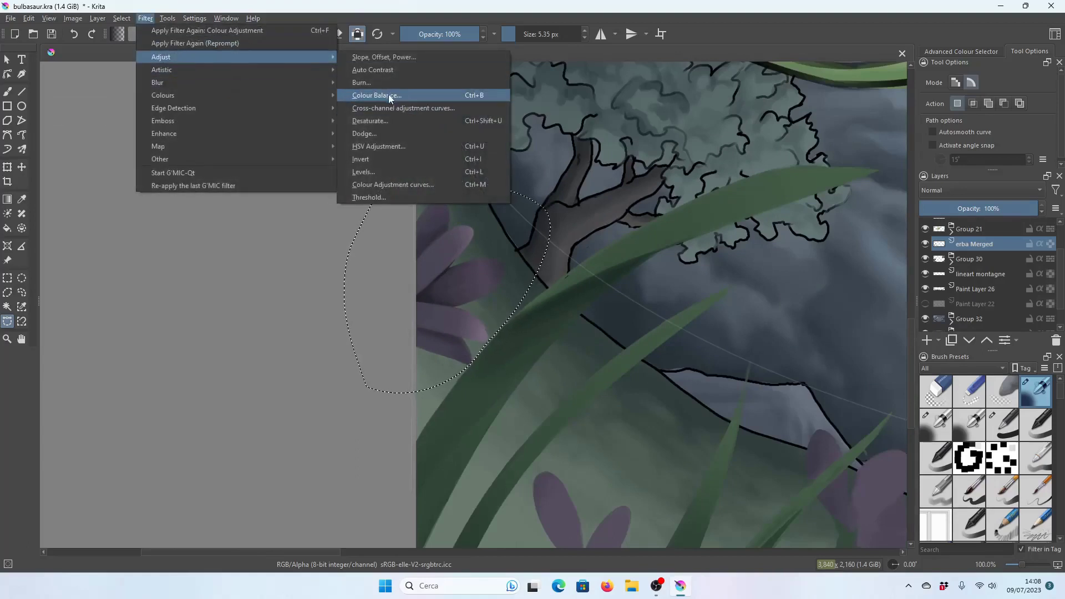
Shift the Colour Balance shadows Magenta–Green slider to about -7, toward magenta.
{"action": "left_click", "coordinate": [377, 95]}
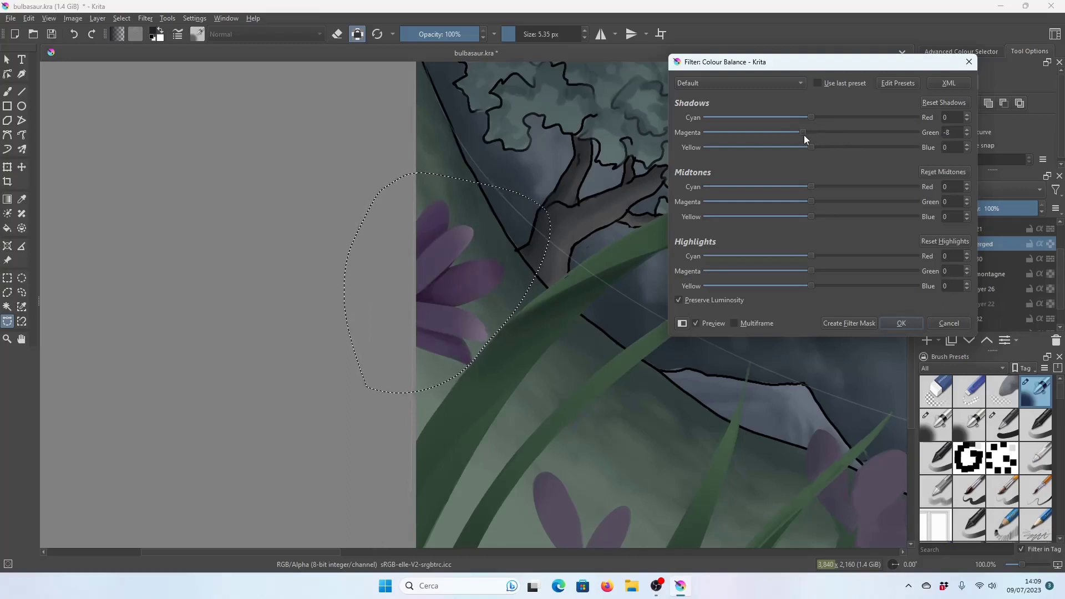
{"action": "left_click_drag", "start_coordinate": [804, 135], "coordinate": [807, 137]}
Apply the colour balance and clear the petal selection.
{"action": "left_click", "coordinate": [901, 324]}
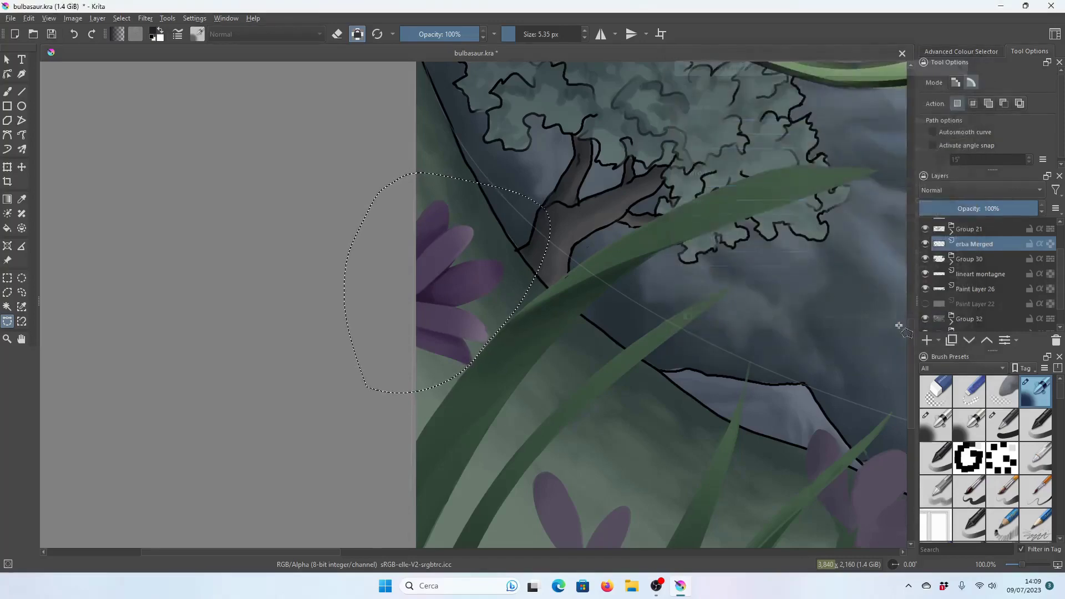
{"action": "left_click", "coordinate": [121, 18]}
{"action": "left_click", "coordinate": [144, 42]}
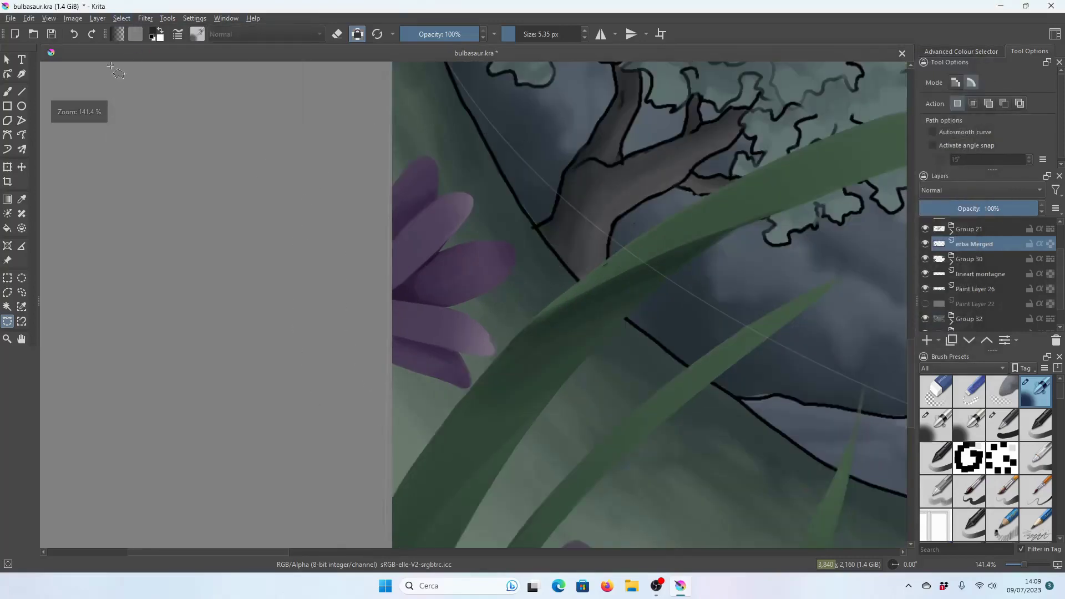
{"action": "key", "text": "plus"}
Return to the soft airbrush with a larger size and show the colour wheel.
{"action": "left_click", "coordinate": [22, 203]}
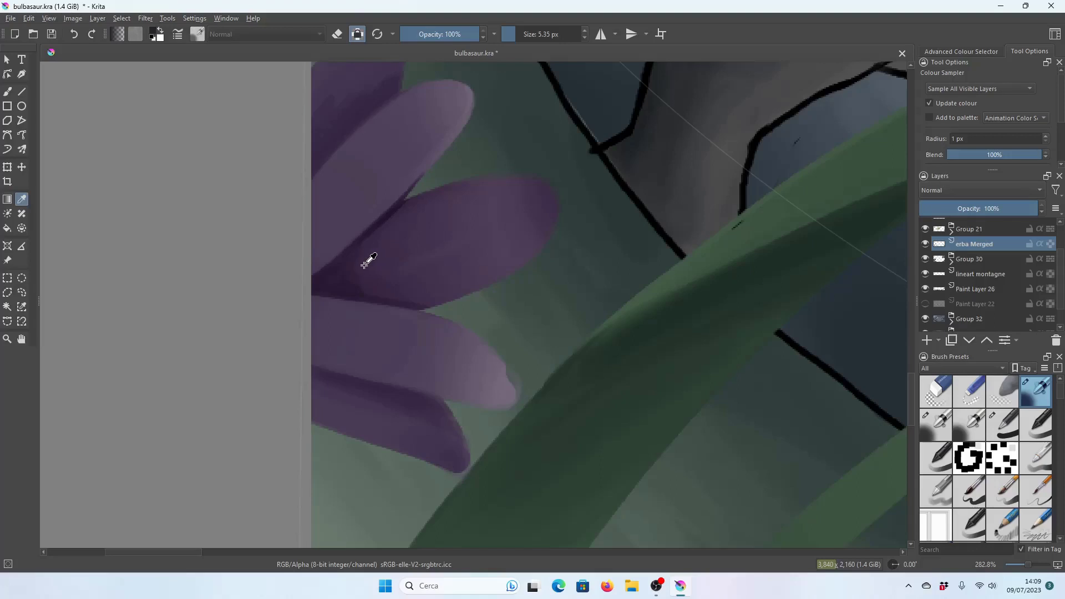
{"action": "key", "text": "b"}
{"action": "key", "text": "plus"}
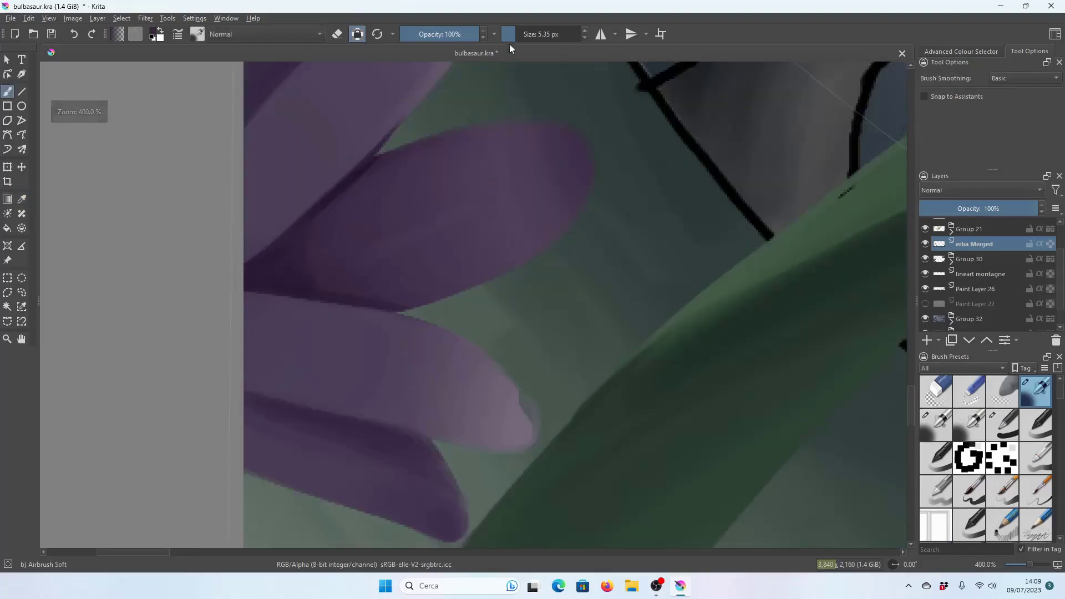
{"action": "key", "text": "bracketright"}
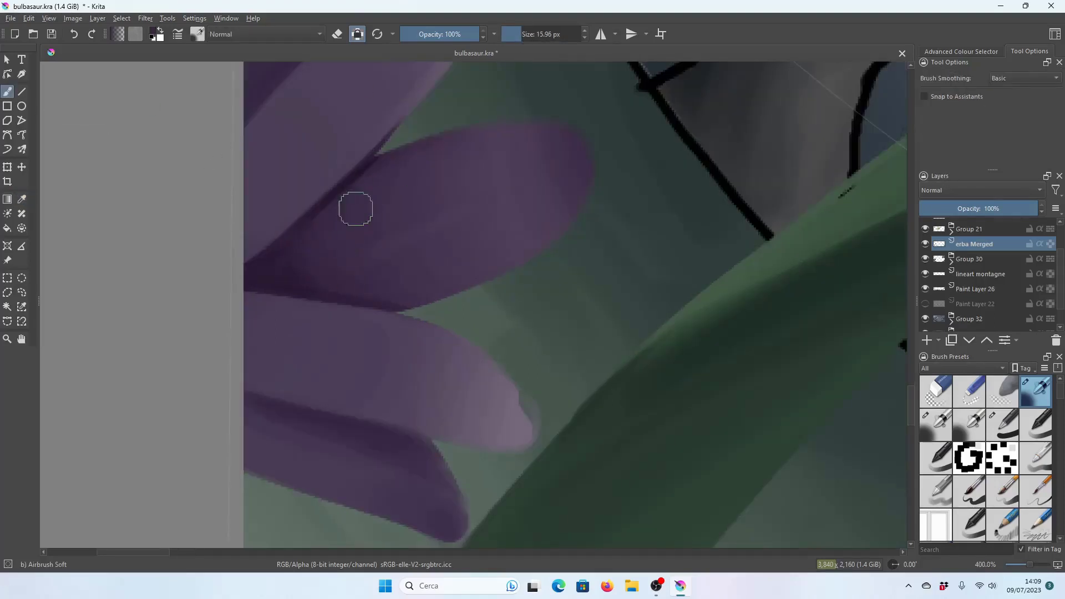
{"action": "key", "text": "minus"}
{"action": "key", "text": "minus"}
{"action": "key", "text": "minus"}
{"action": "key", "text": "plus"}
{"action": "key", "text": "plus"}
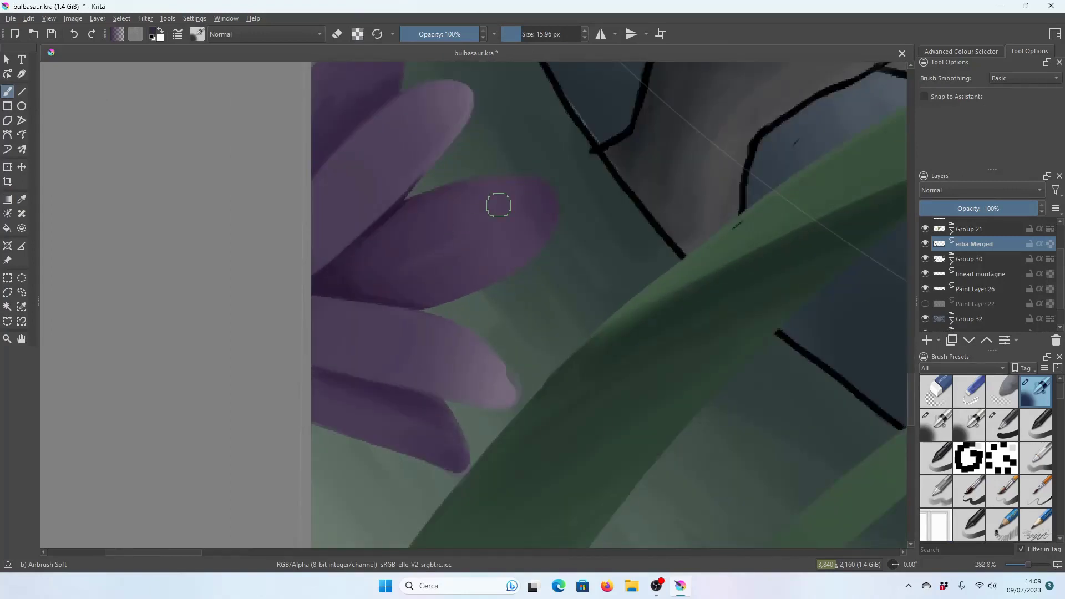
{"action": "left_click", "coordinate": [994, 54]}
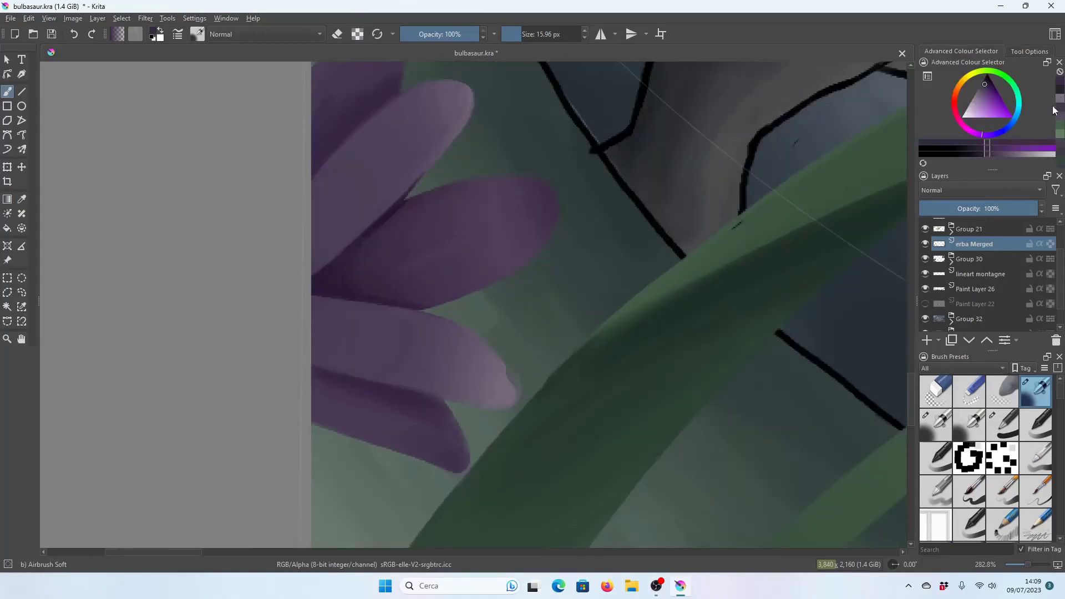
{"action": "key", "text": "plus"}
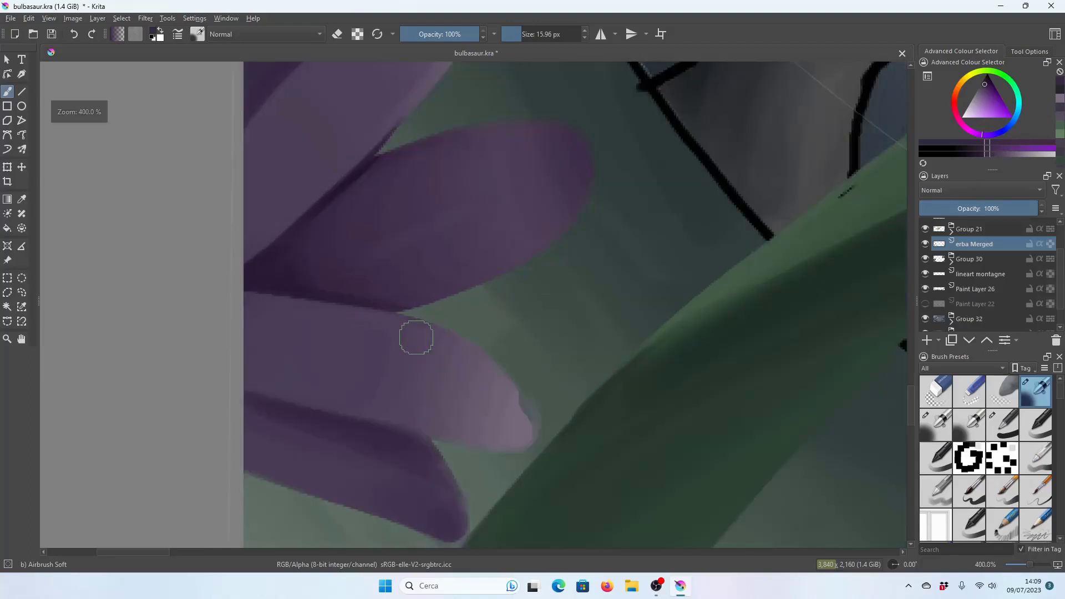
Sample the lighter petal purple and paint it over the petal tip's dark edge.
{"action": "key", "text": "p"}
{"action": "left_click", "coordinate": [521, 410]}
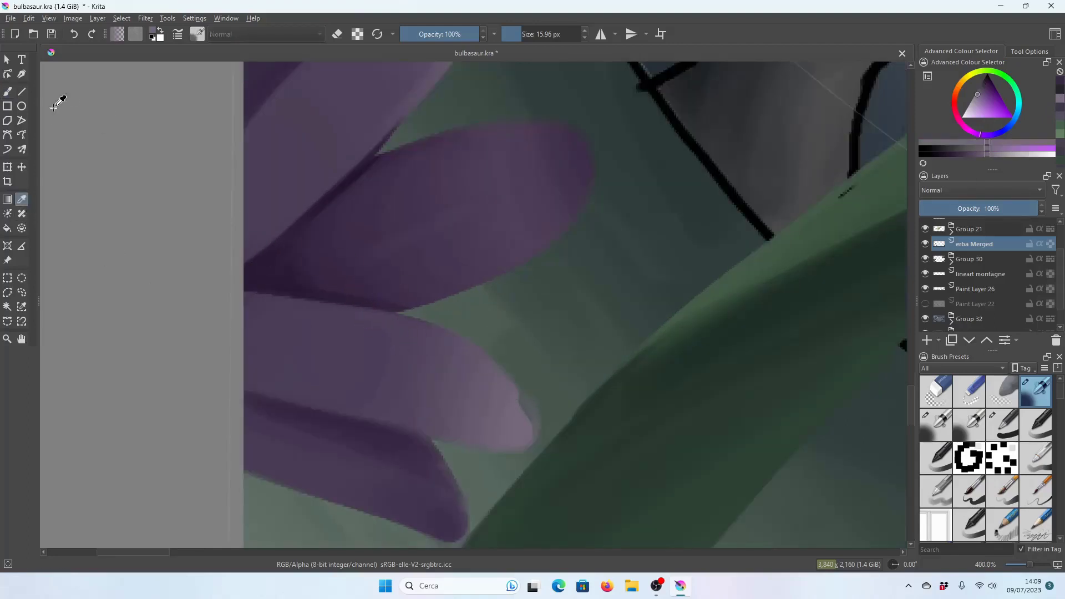
{"action": "left_click", "coordinate": [7, 92]}
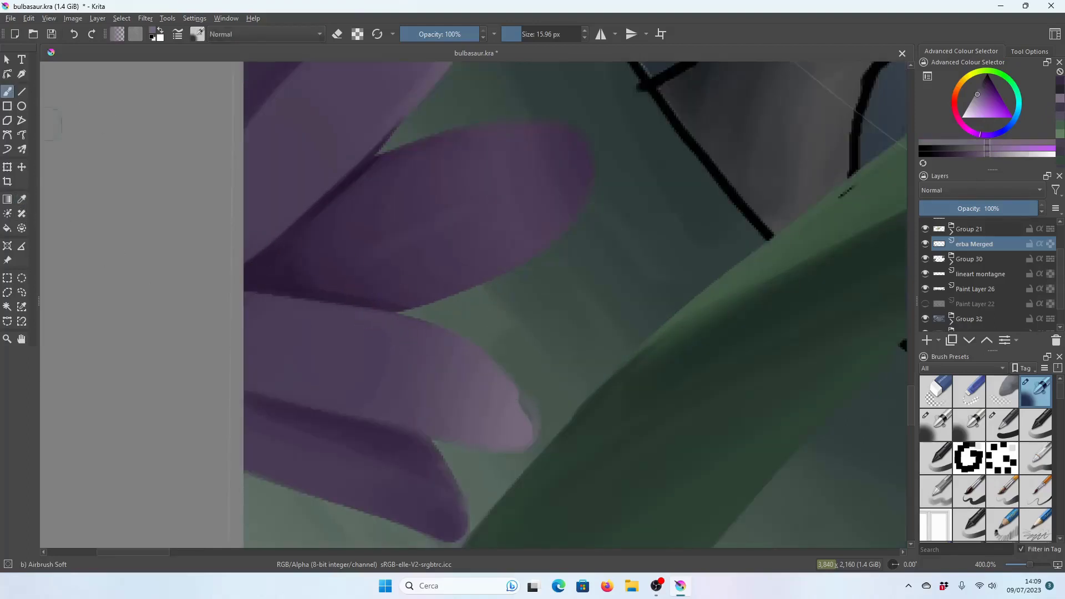
{"action": "left_click", "coordinate": [517, 33]}
{"action": "mouse_move", "coordinate": [482, 383]}
{"action": "left_mouse_down"}
{"action": "mouse_move", "coordinate": [535, 419]}
{"action": "mouse_move", "coordinate": [517, 438]}
{"action": "left_mouse_up"}
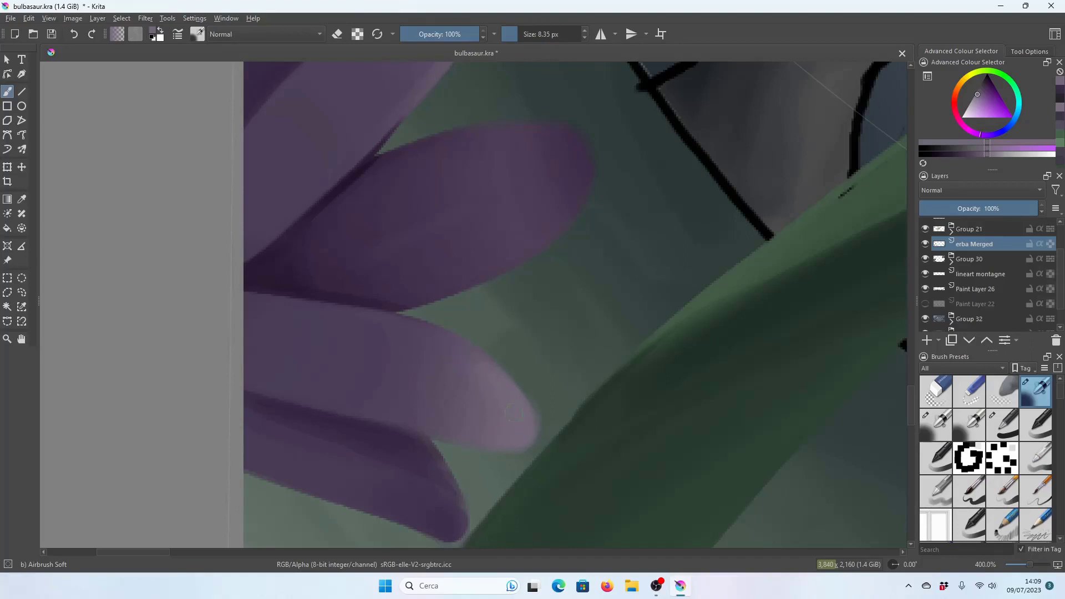
Turn eraser mode off and zoom in on the flower and grass blades near the tree.
{"action": "left_click", "coordinate": [336, 34]}
{"action": "key", "text": "minus"}
{"action": "key", "text": "minus"}
{"action": "key", "text": "minus"}
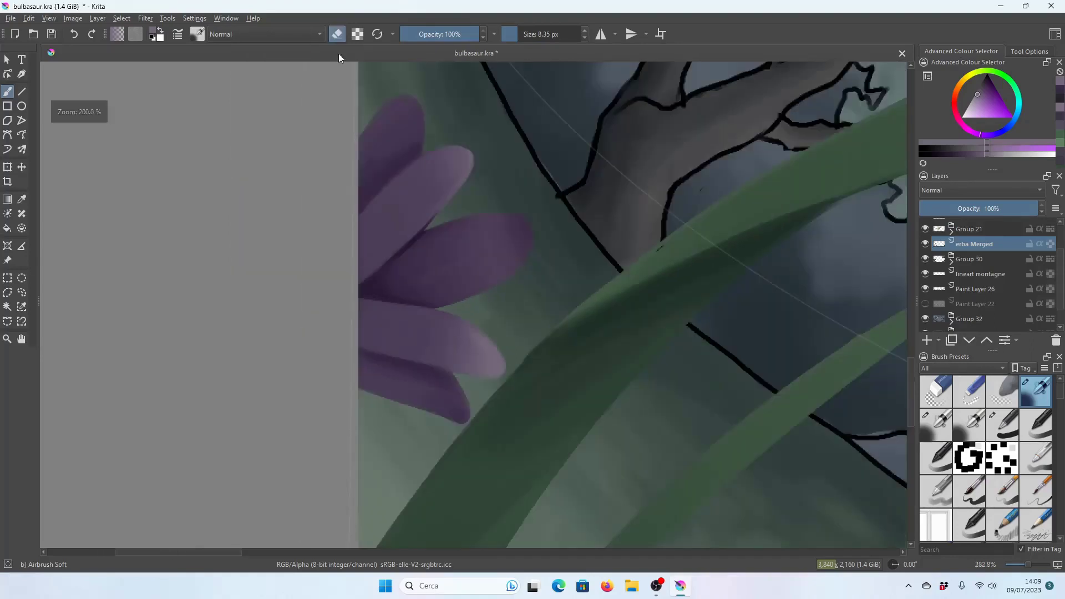
{"action": "left_click", "coordinate": [337, 34]}
{"action": "key", "text": "plus"}
{"action": "key", "text": "minus"}
{"action": "key", "text": "plus"}
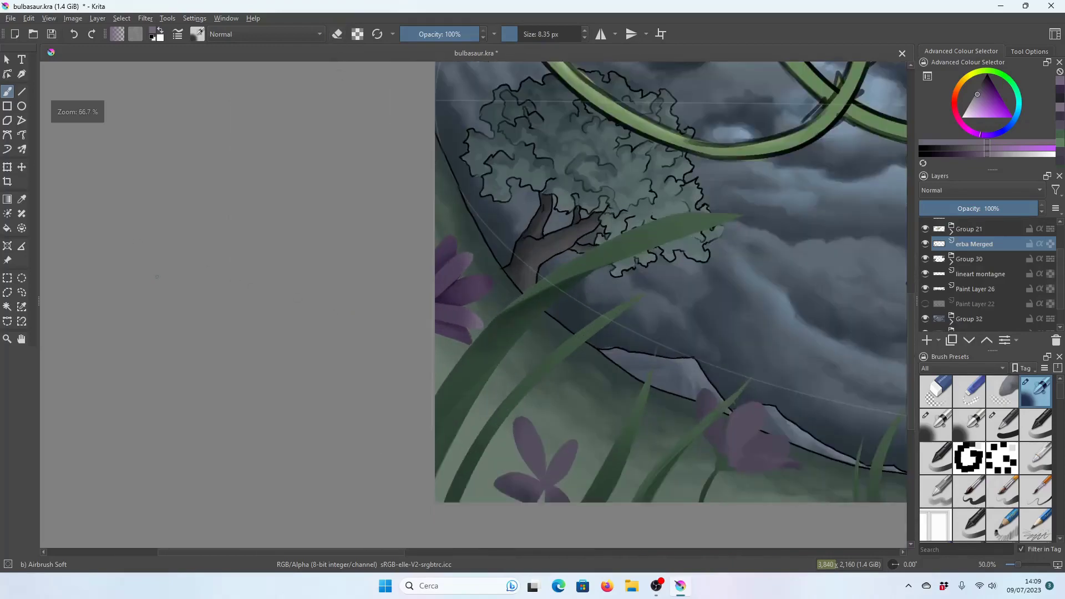
{"action": "key", "text": "plus"}
{"action": "key", "text": "plus"}
{"action": "key", "text": "plus"}
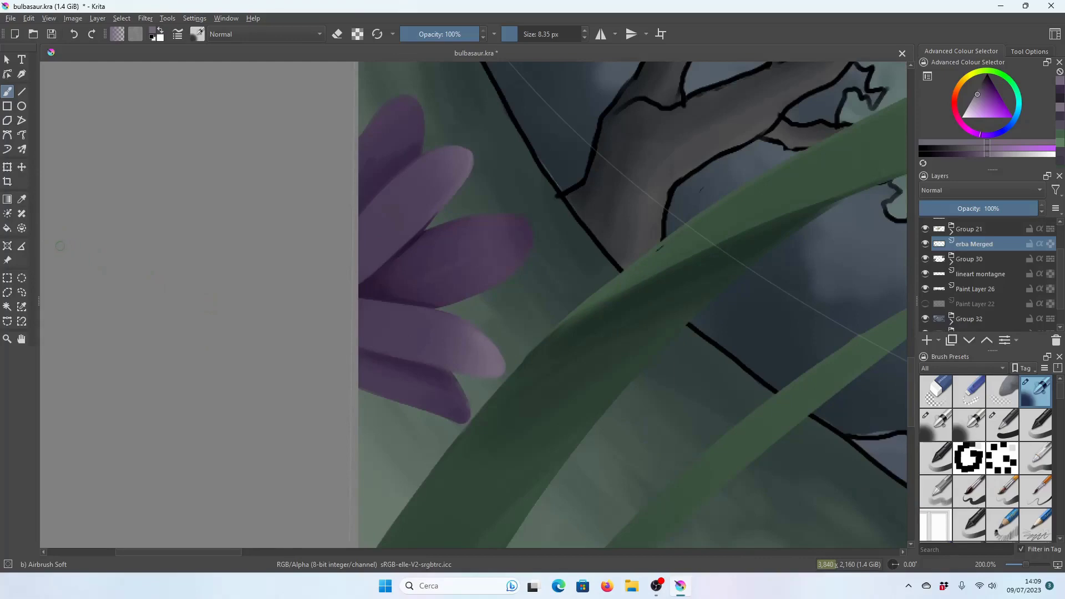
{"action": "key", "text": "minus"}
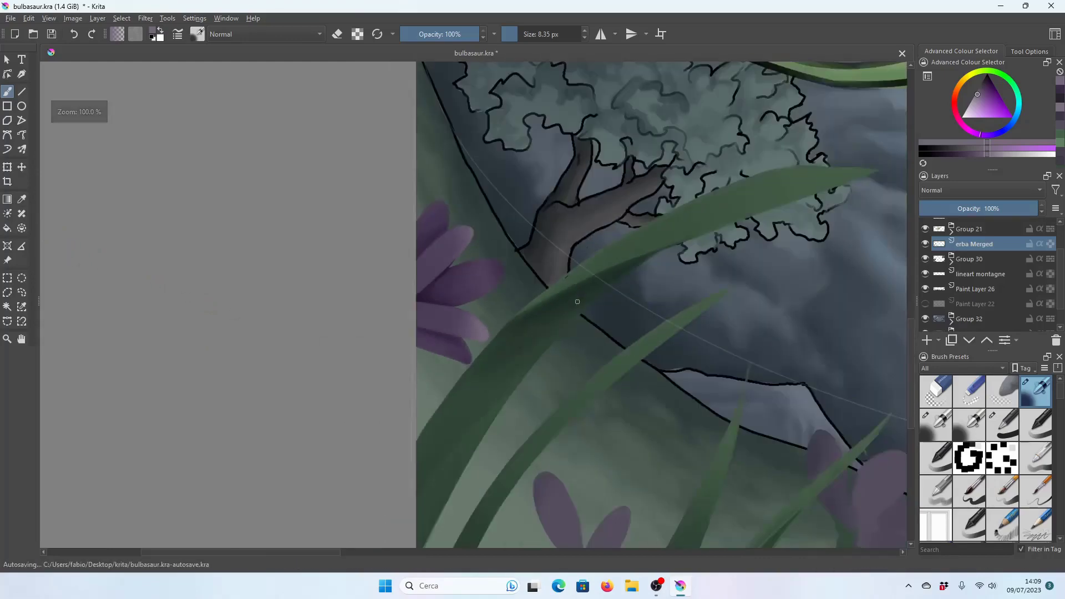
{"action": "key", "text": "minus"}
{"action": "key", "text": "plus"}
{"action": "key", "text": "plus"}
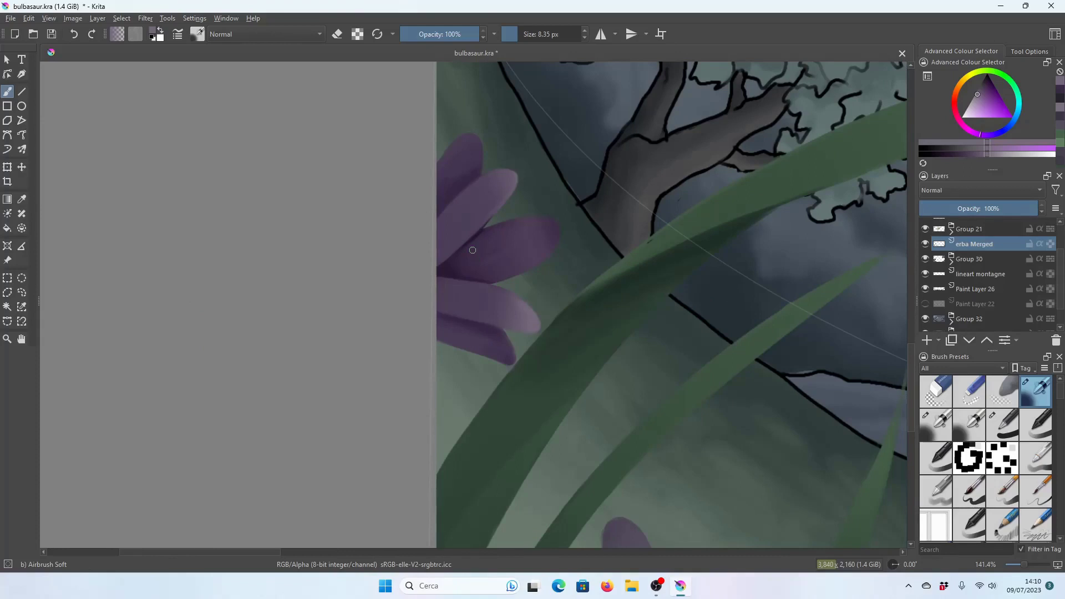
{"action": "scroll", "coordinate": [515, 219], "scroll_direction": "up", "scroll_amount": 1}
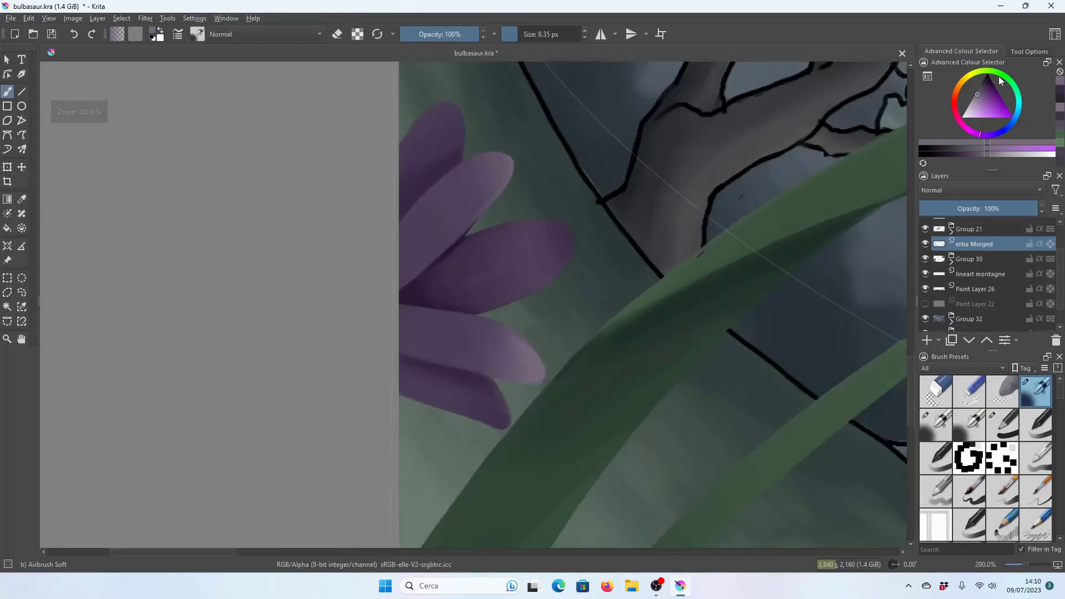
Switch the Transform tool to Liquify mode in Tool Options.
{"action": "left_click", "coordinate": [8, 168]}
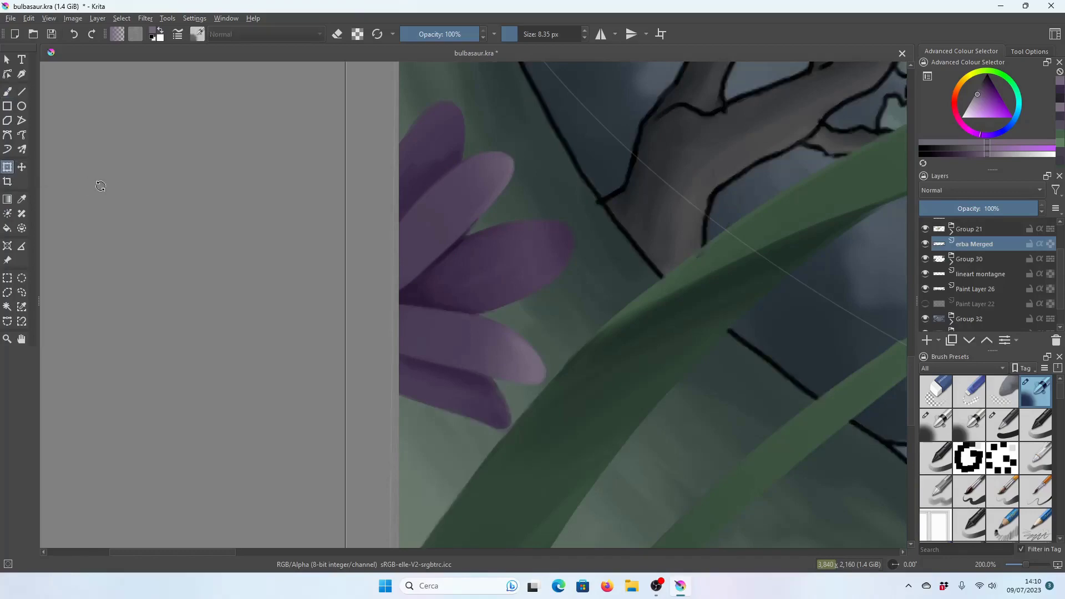
{"action": "scroll", "coordinate": [172, 196], "scroll_direction": "down", "scroll_amount": 4}
{"action": "scroll", "coordinate": [223, 183], "scroll_direction": "up", "scroll_amount": 1}
{"action": "scroll", "coordinate": [309, 286], "scroll_direction": "up", "scroll_amount": 1}
{"action": "scroll", "coordinate": [310, 286], "scroll_direction": "up", "scroll_amount": 1}
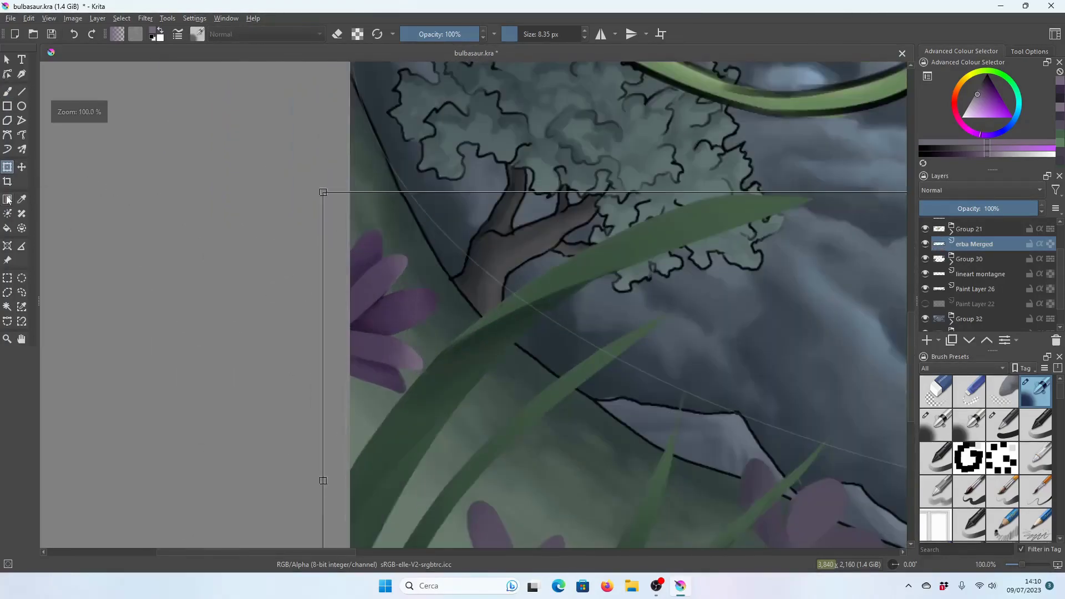
{"action": "left_click", "coordinate": [1023, 51]}
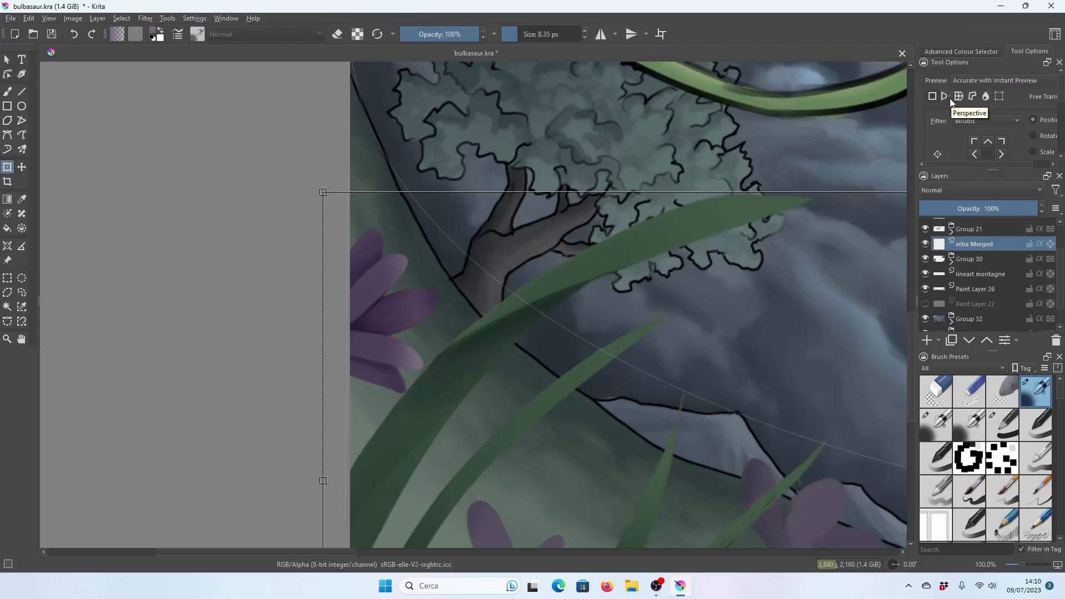
{"action": "left_click", "coordinate": [987, 97]}
Raise the liquify brush Size to about 92 over the purple petals.
{"action": "scroll", "coordinate": [380, 330], "scroll_direction": "up", "scroll_amount": 2}
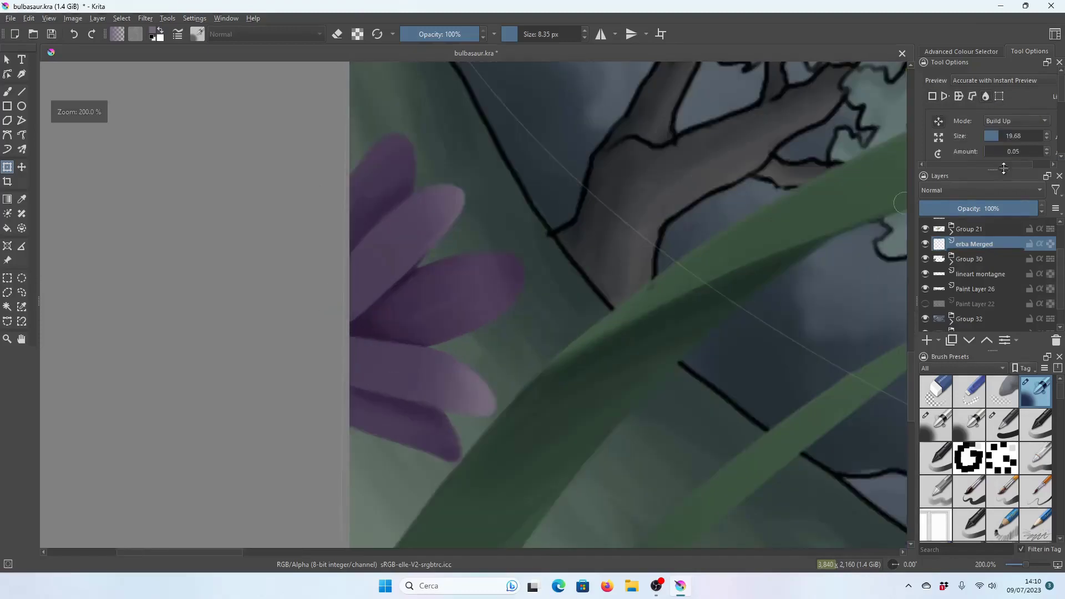
{"action": "left_click_drag", "start_coordinate": [998, 136], "coordinate": [1023, 136]}
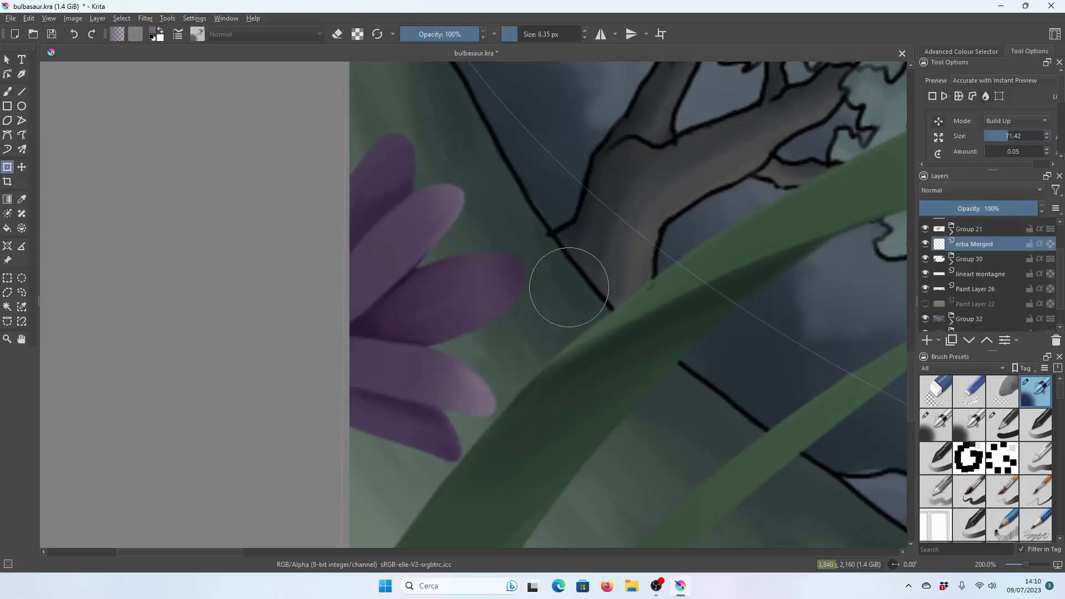
{"action": "scroll", "coordinate": [967, 136], "scroll_direction": "down", "scroll_amount": 3}
{"action": "scroll", "coordinate": [967, 135], "scroll_direction": "down", "scroll_amount": 2}
{"action": "scroll", "coordinate": [968, 136], "scroll_direction": "up", "scroll_amount": 3}
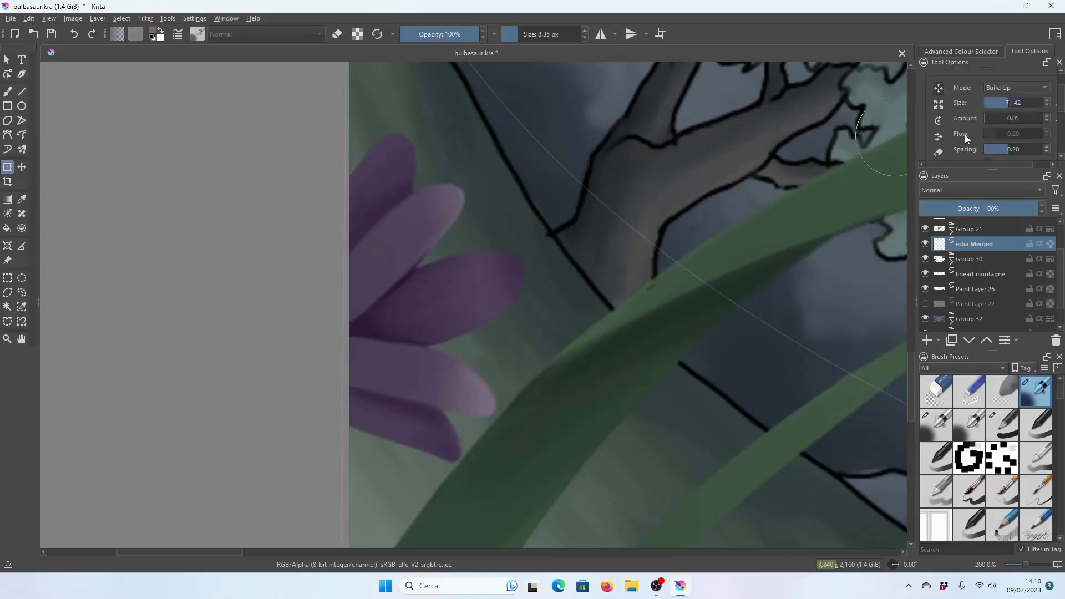
{"action": "scroll", "coordinate": [959, 124], "scroll_direction": "up", "scroll_amount": 2}
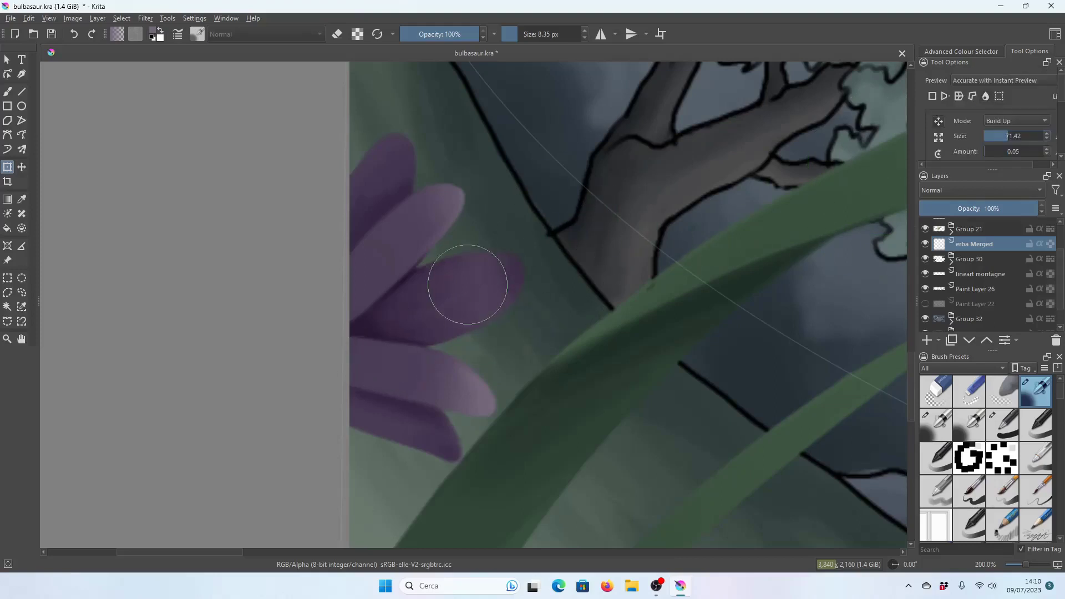
{"action": "scroll", "coordinate": [399, 350], "scroll_direction": "up", "scroll_amount": 2}
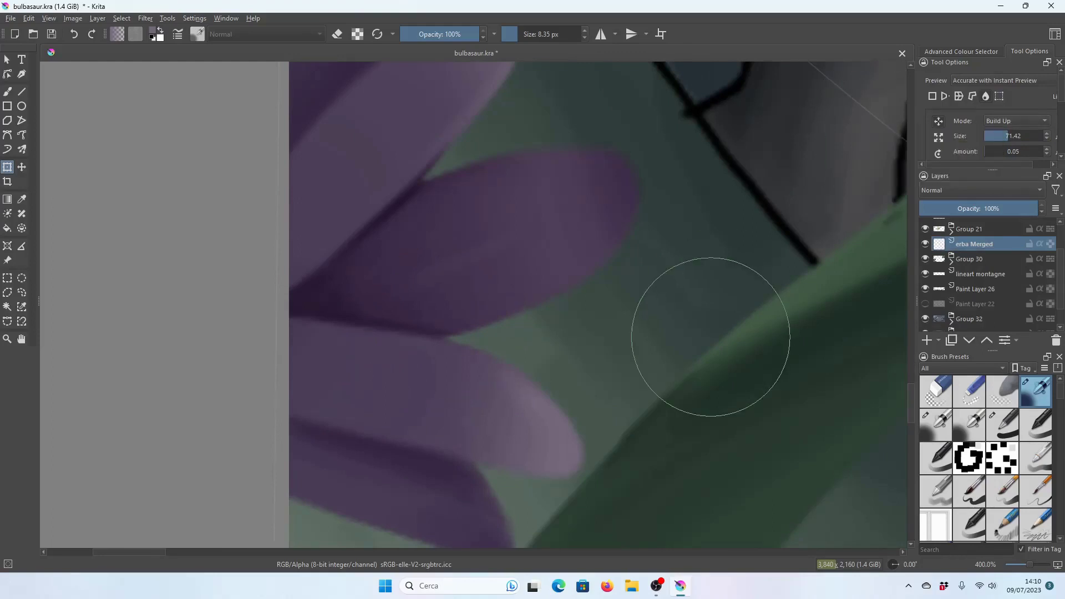
{"action": "scroll", "coordinate": [610, 280], "scroll_direction": "down", "scroll_amount": 3}
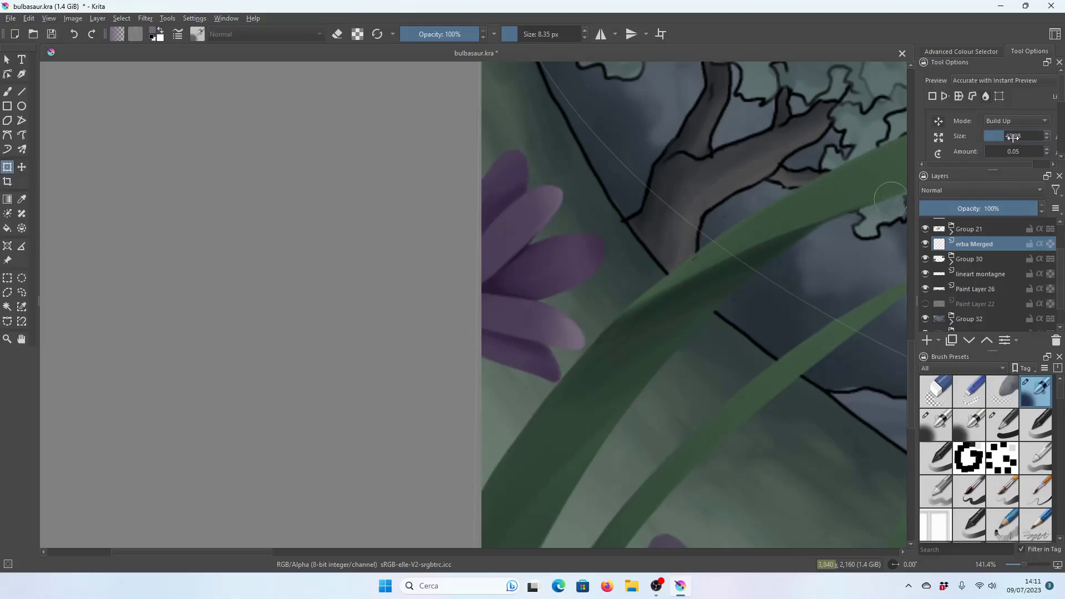
{"action": "left_click_drag", "start_coordinate": [1009, 136], "coordinate": [1025, 136]}
{"action": "scroll", "coordinate": [499, 291], "scroll_direction": "up", "scroll_amount": 3}
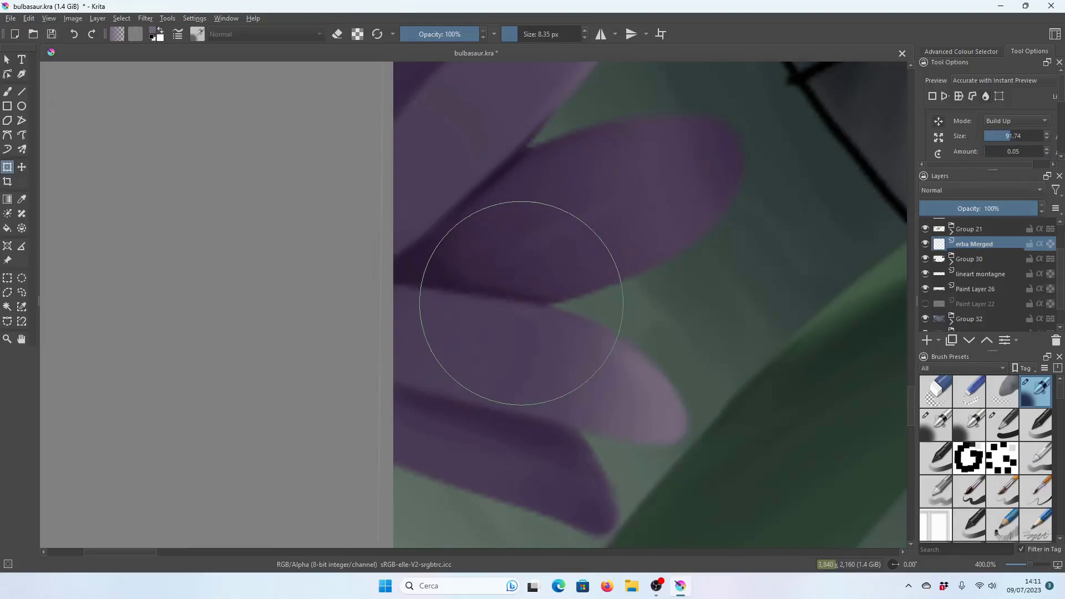
Liquify-push the left and upper purple petal outlines, shrinking the liquify brush to about 58.
{"action": "mouse_move", "coordinate": [531, 253]}
{"action": "left_mouse_down"}
{"action": "mouse_move", "coordinate": [573, 316]}
{"action": "mouse_move", "coordinate": [601, 318]}
{"action": "left_mouse_up"}
{"action": "left_click_drag", "start_coordinate": [1003, 138], "coordinate": [999, 138]}
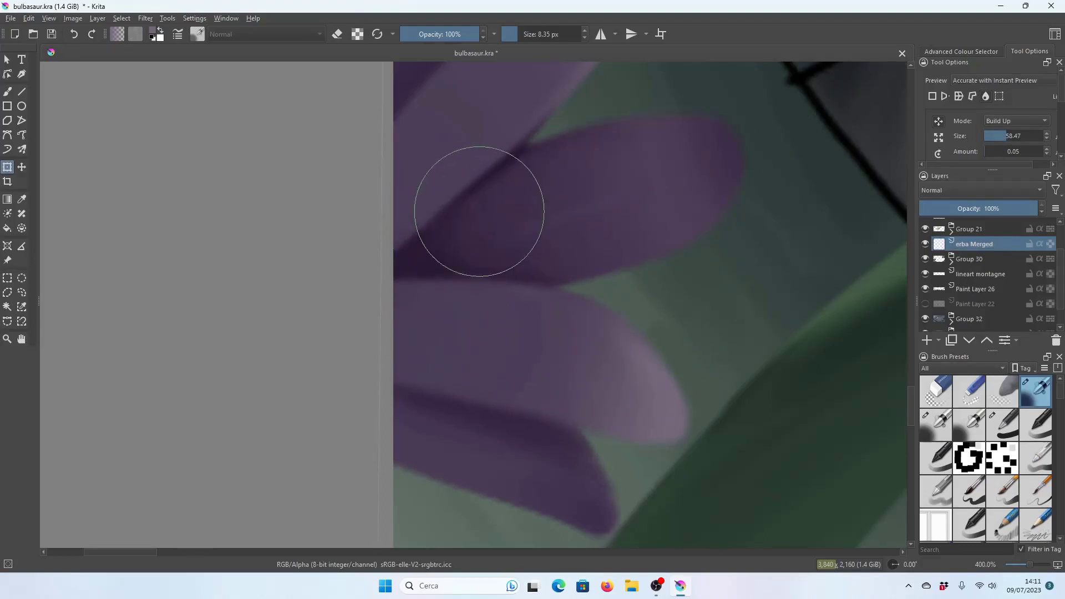
{"action": "scroll", "coordinate": [477, 209], "scroll_direction": "down", "scroll_amount": 2, "text": "ctrl"}
{"action": "left_click_drag", "start_coordinate": [530, 209], "coordinate": [455, 242]}
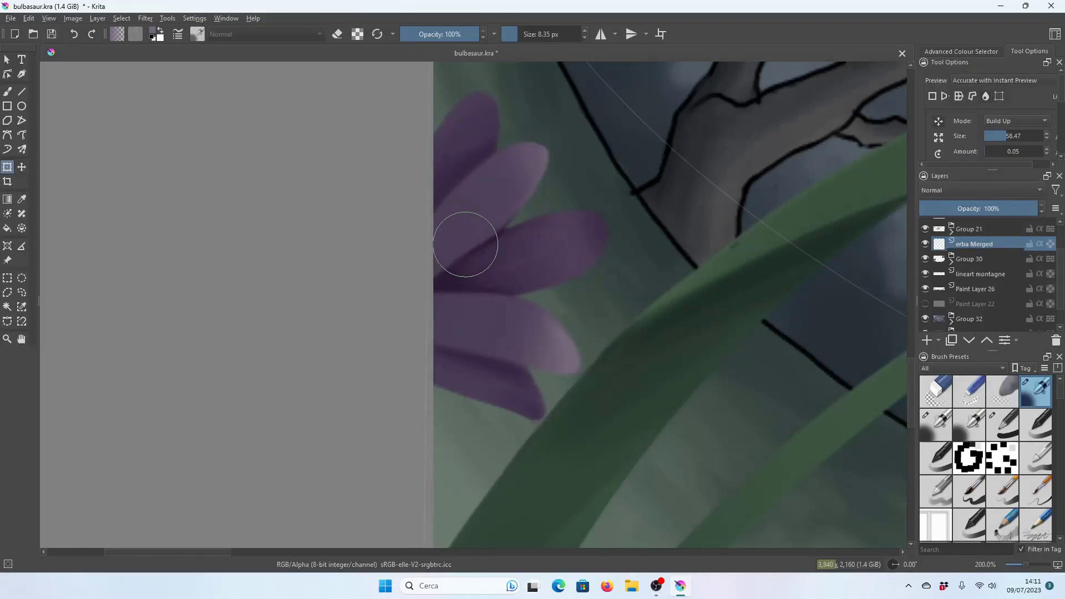
{"action": "mouse_move", "coordinate": [466, 249]}
{"action": "left_mouse_down"}
{"action": "mouse_move", "coordinate": [485, 201]}
{"action": "mouse_move", "coordinate": [523, 166]}
{"action": "mouse_move", "coordinate": [548, 175]}
{"action": "mouse_move", "coordinate": [573, 144]}
{"action": "left_mouse_up"}
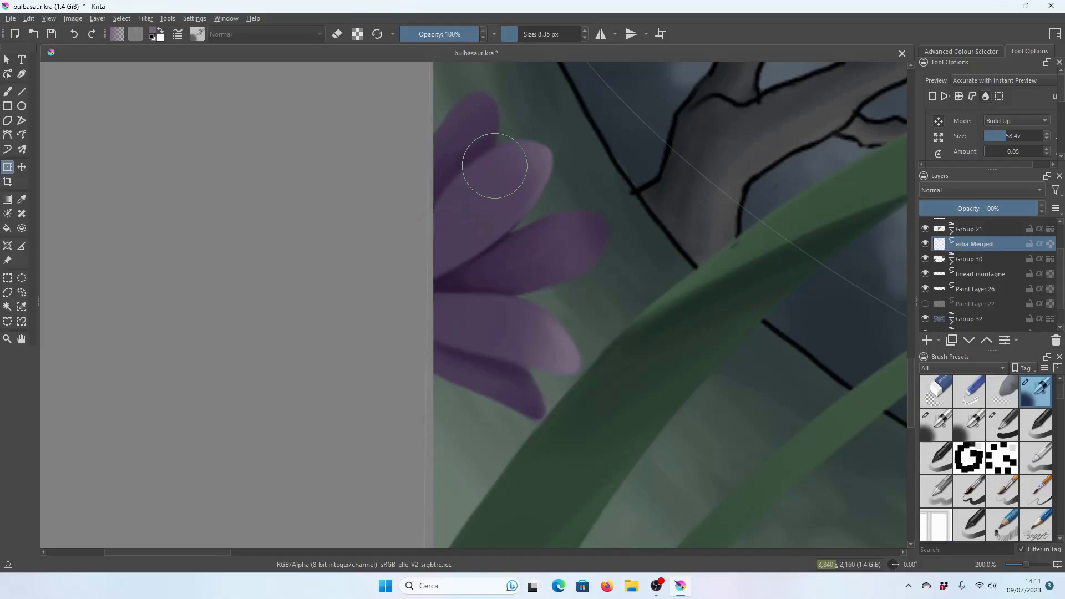
Subtly warp the edges of the grass blade beside the flower.
{"action": "scroll", "coordinate": [644, 351], "scroll_direction": "down", "scroll_amount": 1}
{"action": "scroll", "coordinate": [610, 354], "scroll_direction": "down", "scroll_amount": 1}
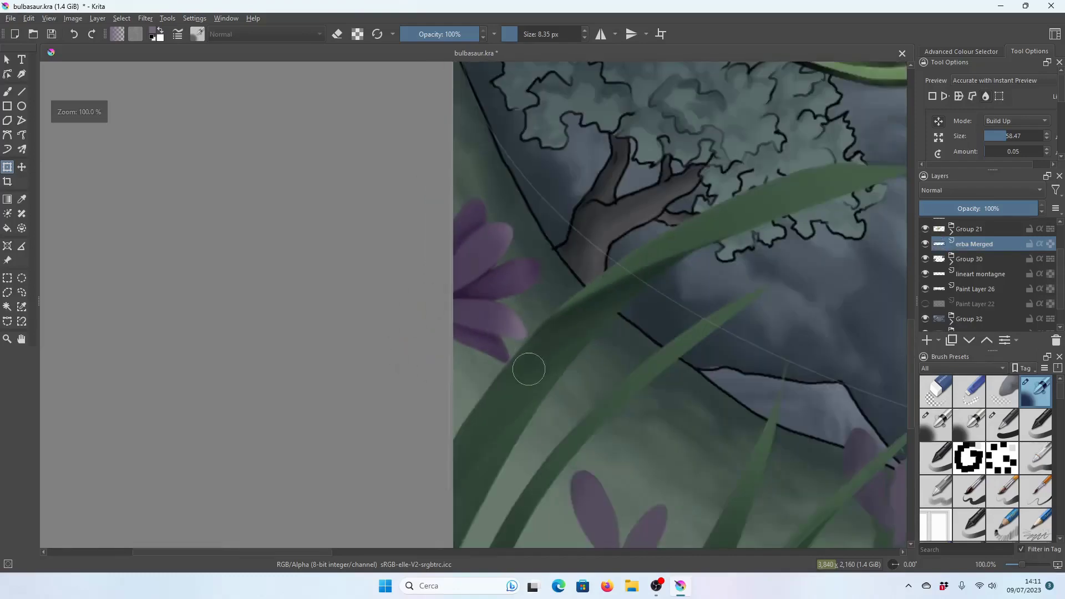
{"action": "scroll", "coordinate": [554, 355], "scroll_direction": "up", "scroll_amount": 2}
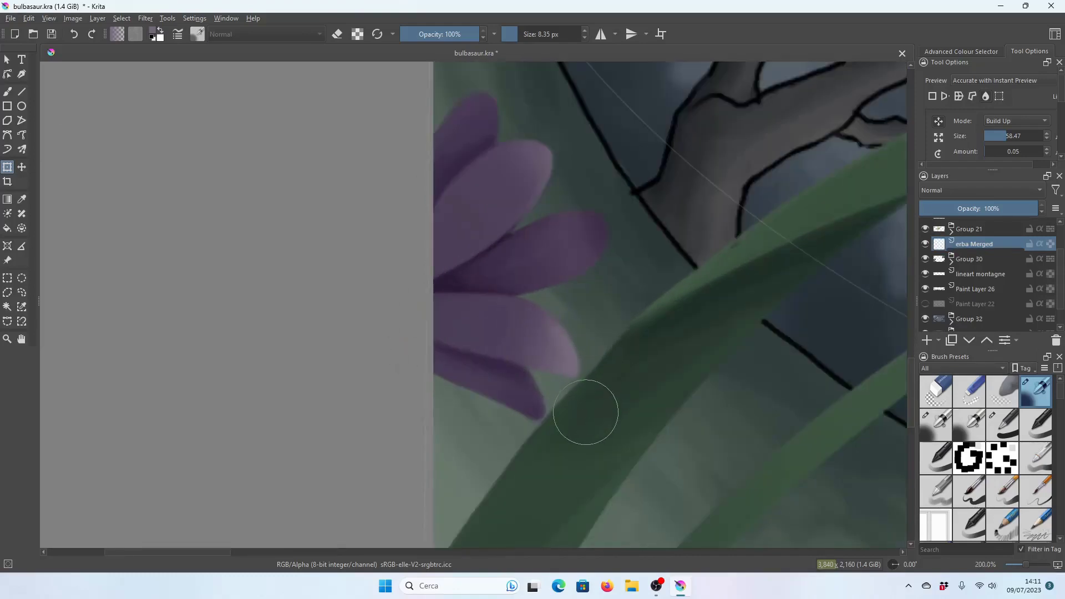
{"action": "left_click_drag", "start_coordinate": [587, 416], "coordinate": [668, 357]}
{"action": "left_click_drag", "start_coordinate": [620, 387], "coordinate": [597, 387]}
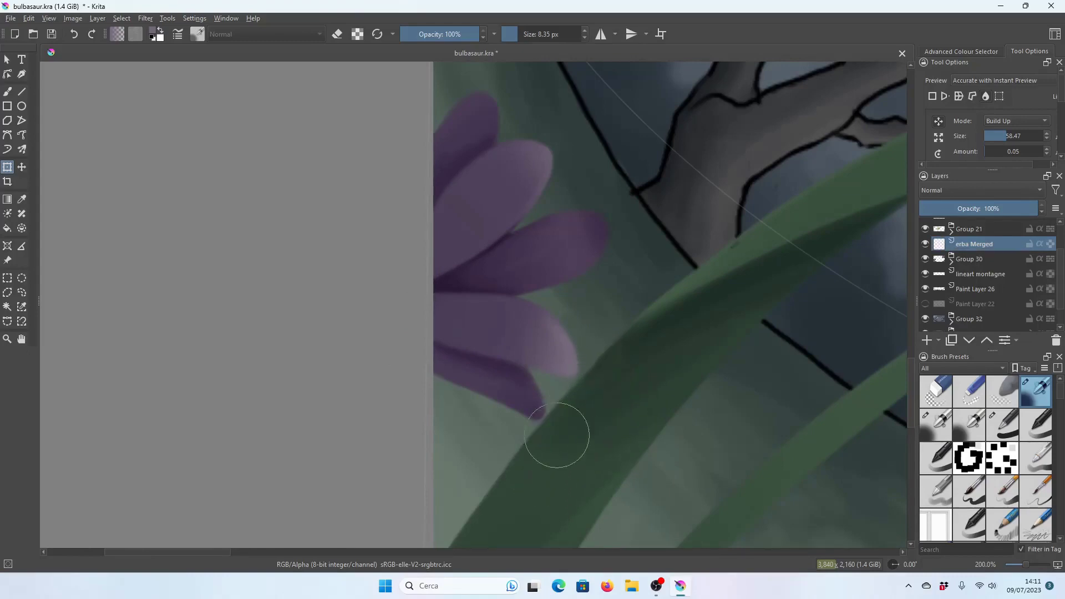
Warp the lower purple petals down and to the right.
{"action": "scroll", "coordinate": [556, 435], "scroll_direction": "down", "scroll_amount": 1}
{"action": "scroll", "coordinate": [585, 309], "scroll_direction": "down", "scroll_amount": 1}
{"action": "scroll", "coordinate": [546, 217], "scroll_direction": "down", "scroll_amount": 1}
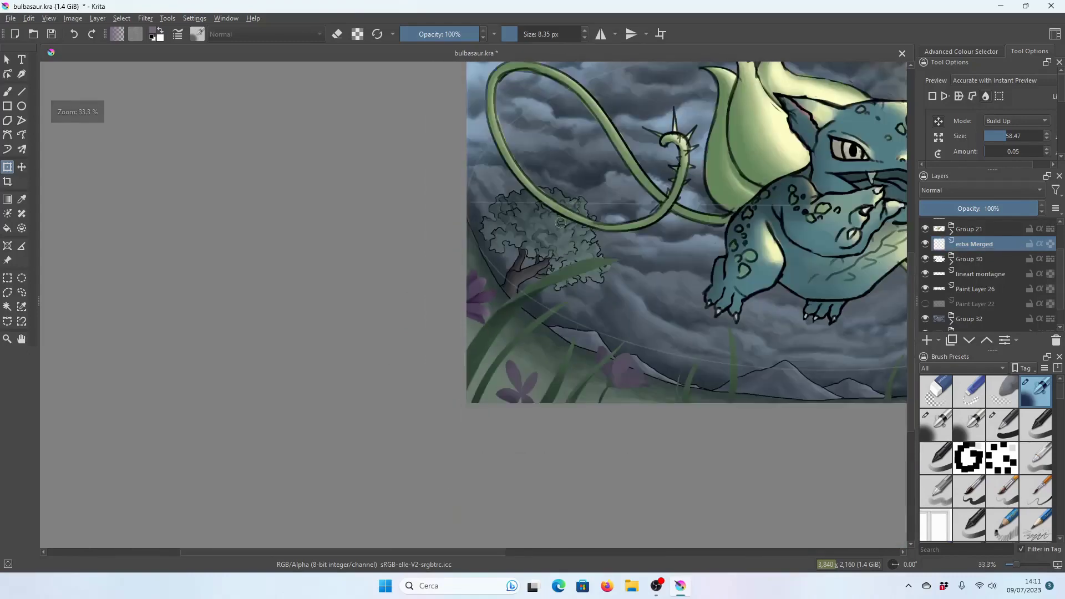
{"action": "scroll", "coordinate": [547, 217], "scroll_direction": "up", "scroll_amount": 1}
{"action": "scroll", "coordinate": [546, 217], "scroll_direction": "up", "scroll_amount": 1}
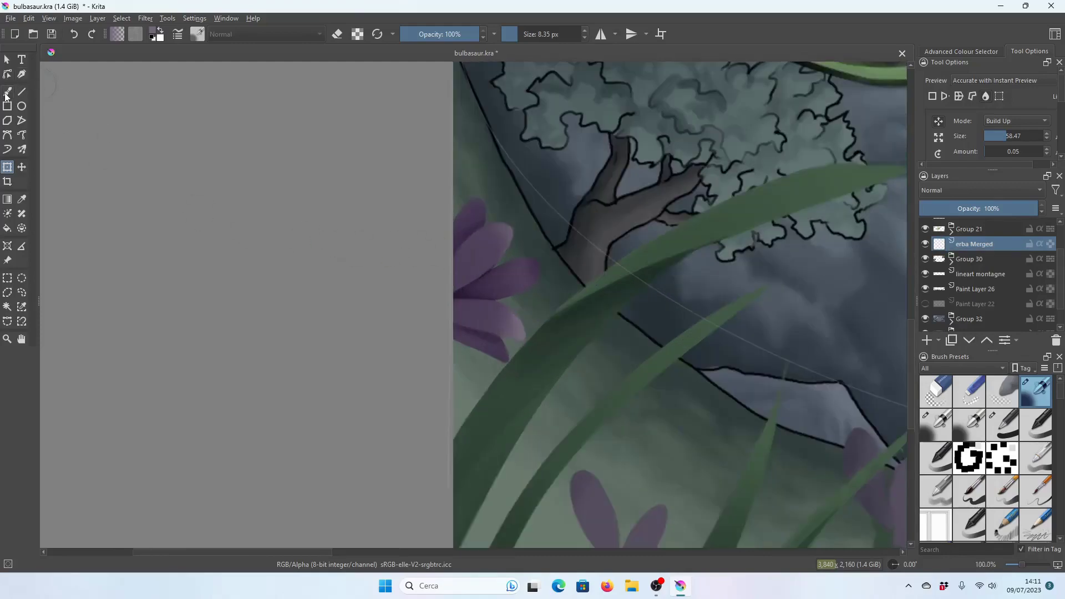
{"action": "scroll", "coordinate": [527, 261], "scroll_direction": "up", "scroll_amount": 2}
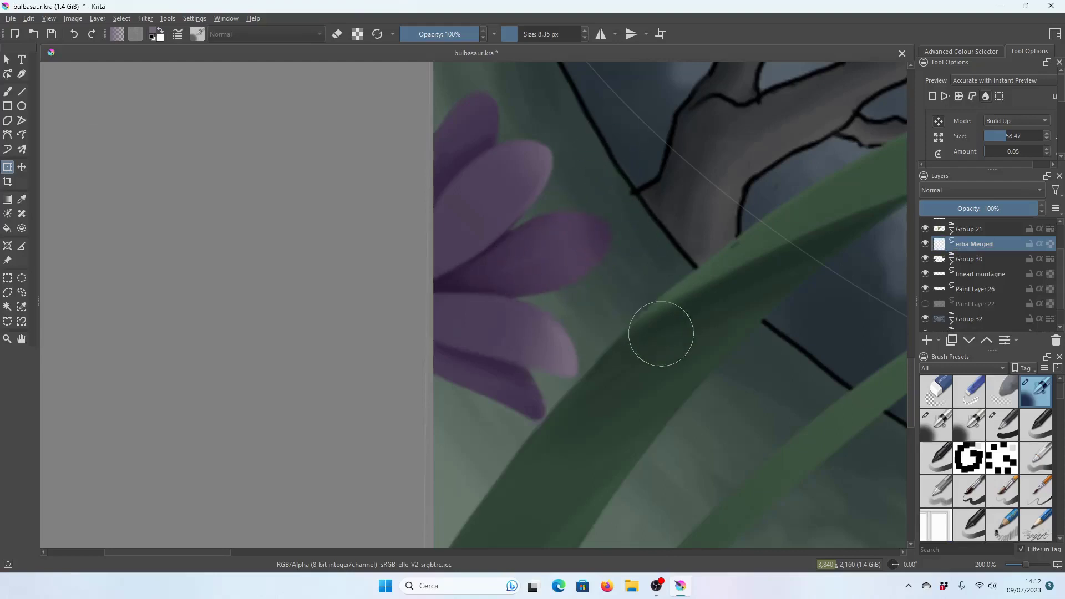
{"action": "scroll", "coordinate": [717, 189], "scroll_direction": "down", "scroll_amount": 1}
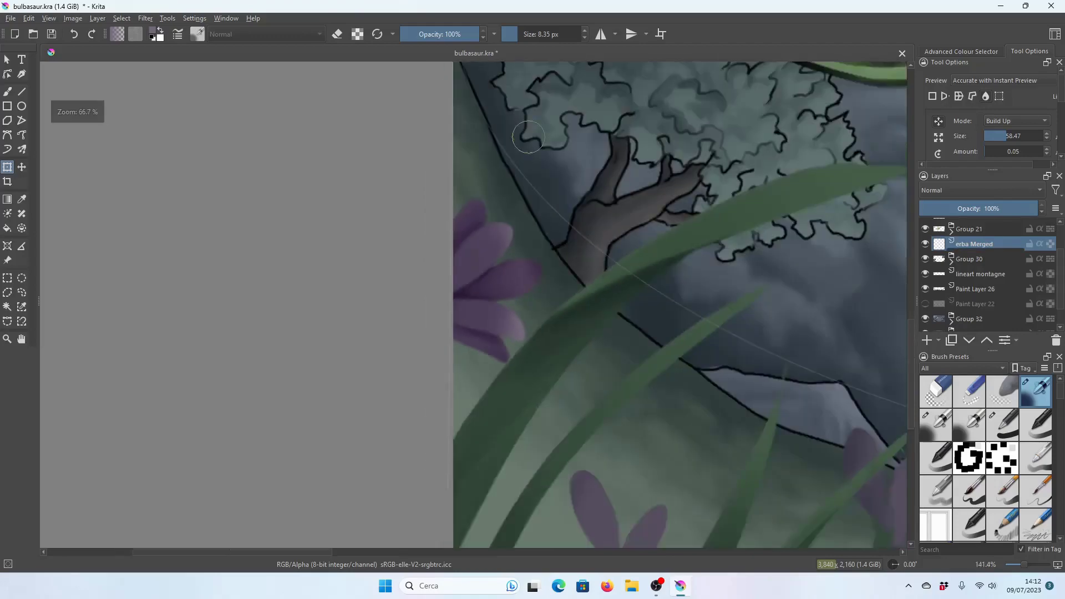
{"action": "scroll", "coordinate": [555, 277], "scroll_direction": "down", "scroll_amount": 1}
{"action": "scroll", "coordinate": [414, 361], "scroll_direction": "up", "scroll_amount": 1}
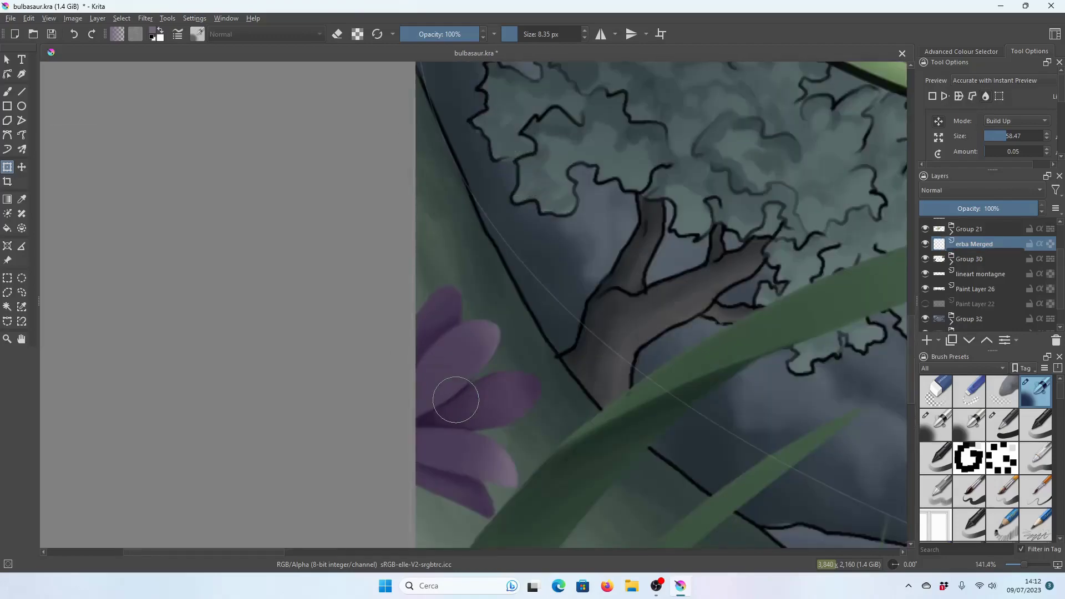
{"action": "left_click_drag", "start_coordinate": [440, 411], "coordinate": [465, 437]}
Try smoothing a petal's shape with liquify, then undo that stroke.
{"action": "scroll", "coordinate": [237, 236], "scroll_direction": "down", "scroll_amount": 5}
{"action": "scroll", "coordinate": [238, 250], "scroll_direction": "up", "scroll_amount": 4}
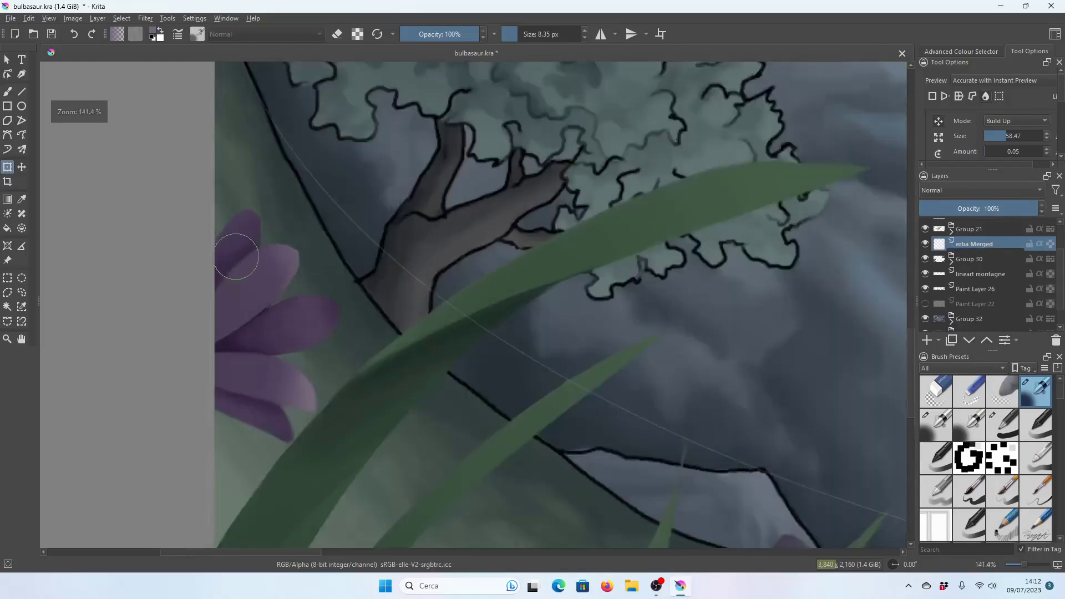
{"action": "scroll", "coordinate": [285, 247], "scroll_direction": "up", "scroll_amount": 1}
{"action": "scroll", "coordinate": [285, 248], "scroll_direction": "up", "scroll_amount": 1}
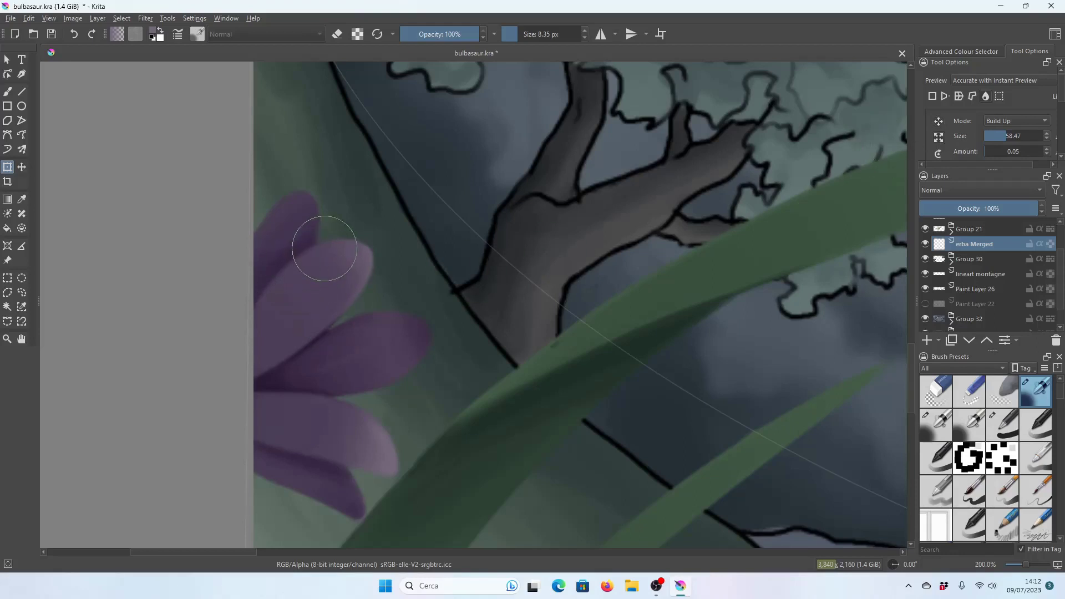
{"action": "mouse_move", "coordinate": [321, 238]}
{"action": "left_mouse_down"}
{"action": "mouse_move", "coordinate": [328, 247]}
{"action": "mouse_move", "coordinate": [323, 233]}
{"action": "left_mouse_up"}
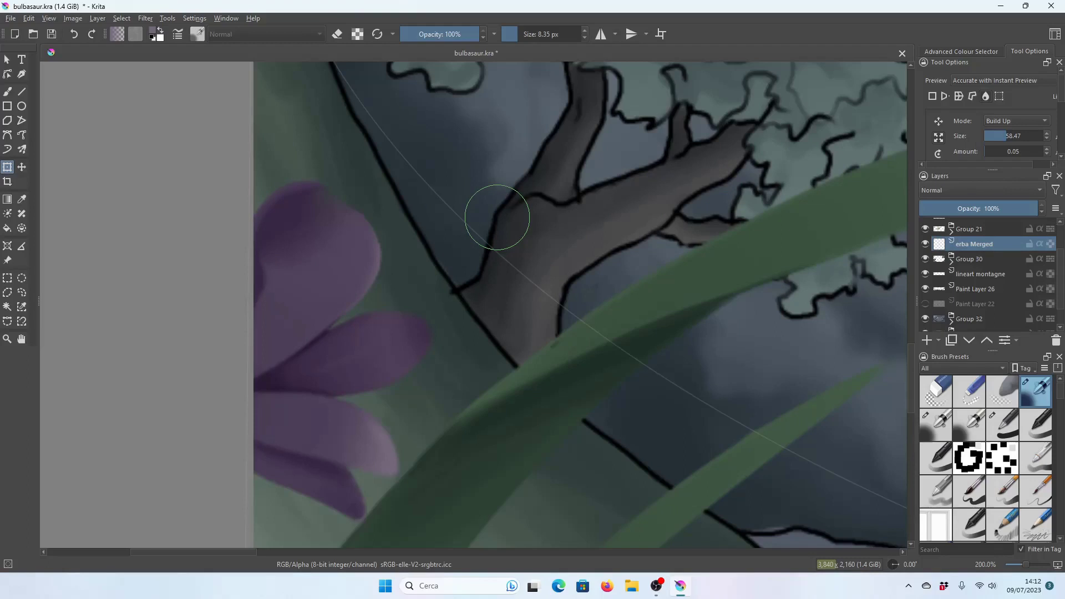
{"action": "key", "text": "ctrl+z"}
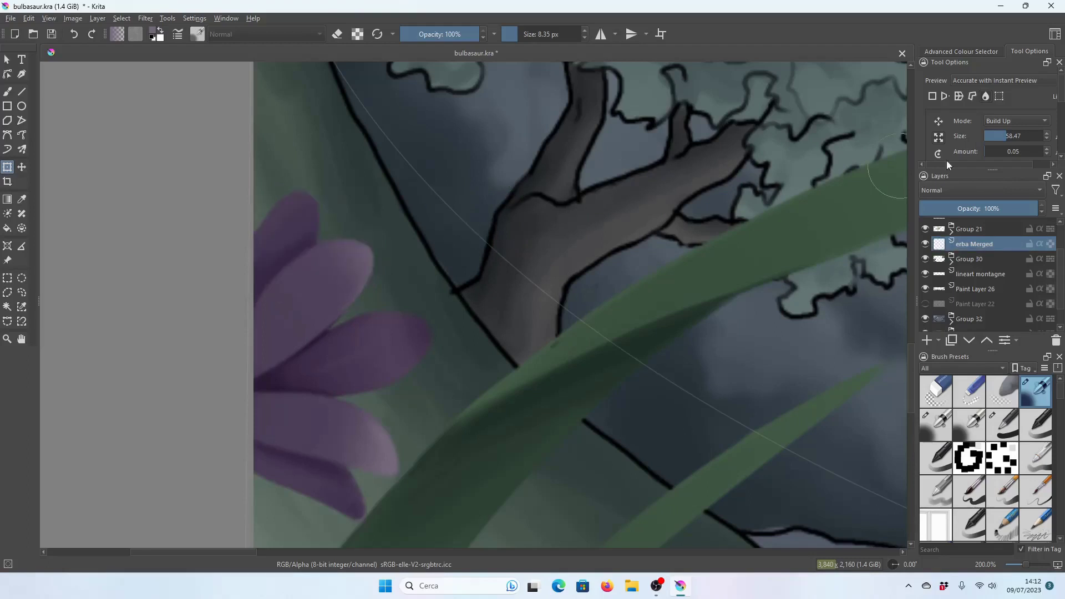
Commit the liquify warp on the erba Merged layer with Enter.
{"action": "scroll", "coordinate": [964, 141], "scroll_direction": "down", "scroll_amount": 3}
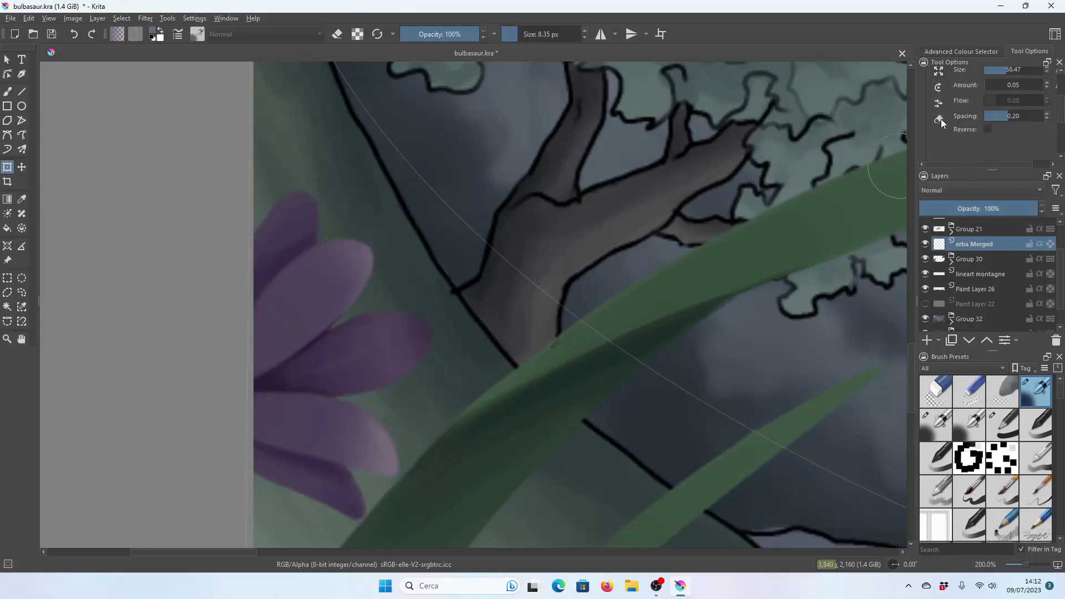
{"action": "scroll", "coordinate": [941, 119], "scroll_direction": "up", "scroll_amount": 2}
{"action": "scroll", "coordinate": [940, 119], "scroll_direction": "up", "scroll_amount": 1}
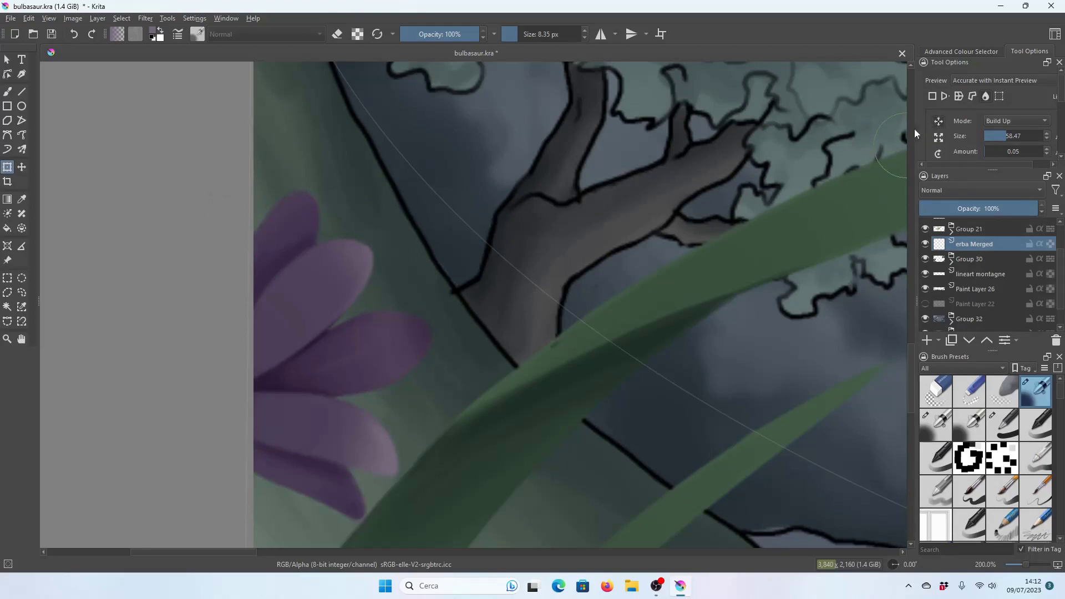
{"action": "scroll", "coordinate": [610, 278], "scroll_direction": "left", "scroll_amount": 2}
{"action": "scroll", "coordinate": [400, 316], "scroll_direction": "left", "scroll_amount": 2}
{"action": "scroll", "coordinate": [492, 275], "scroll_direction": "left", "scroll_amount": 2}
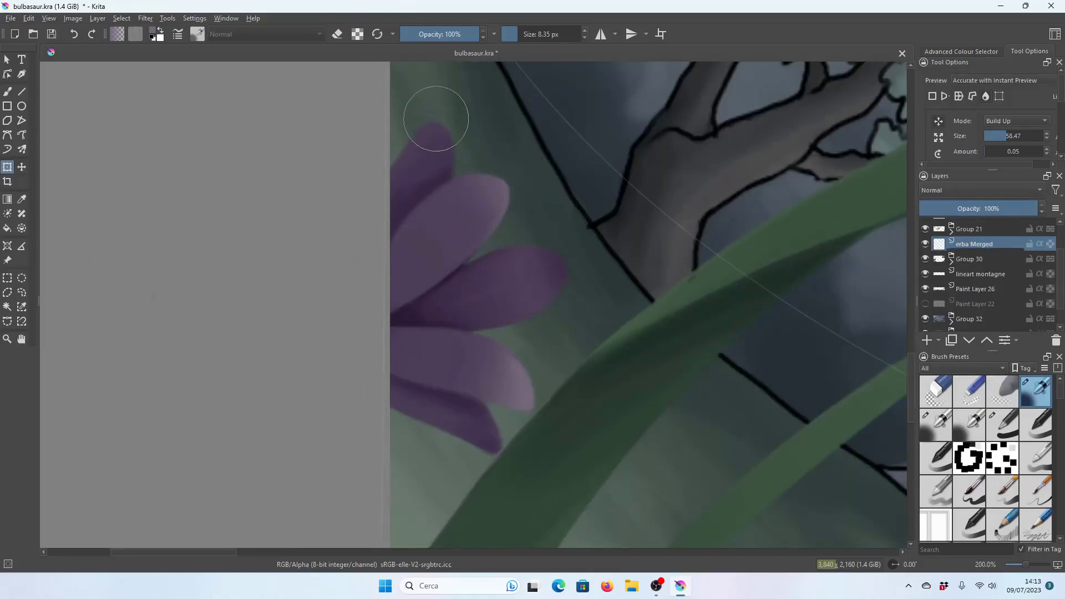
{"action": "key", "text": "Return"}
Switch back to the Freehand Brush and look over the reshaped petals.
{"action": "left_click", "coordinate": [7, 92]}
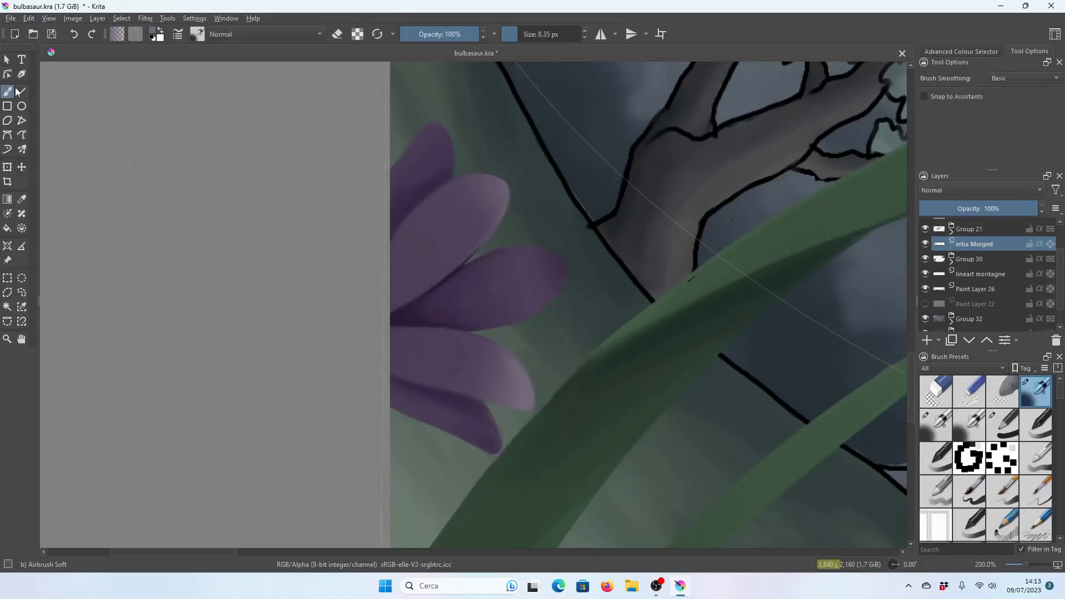
{"action": "scroll", "coordinate": [527, 276], "scroll_direction": "down", "scroll_amount": 5}
{"action": "scroll", "coordinate": [478, 279], "scroll_direction": "up", "scroll_amount": 5}
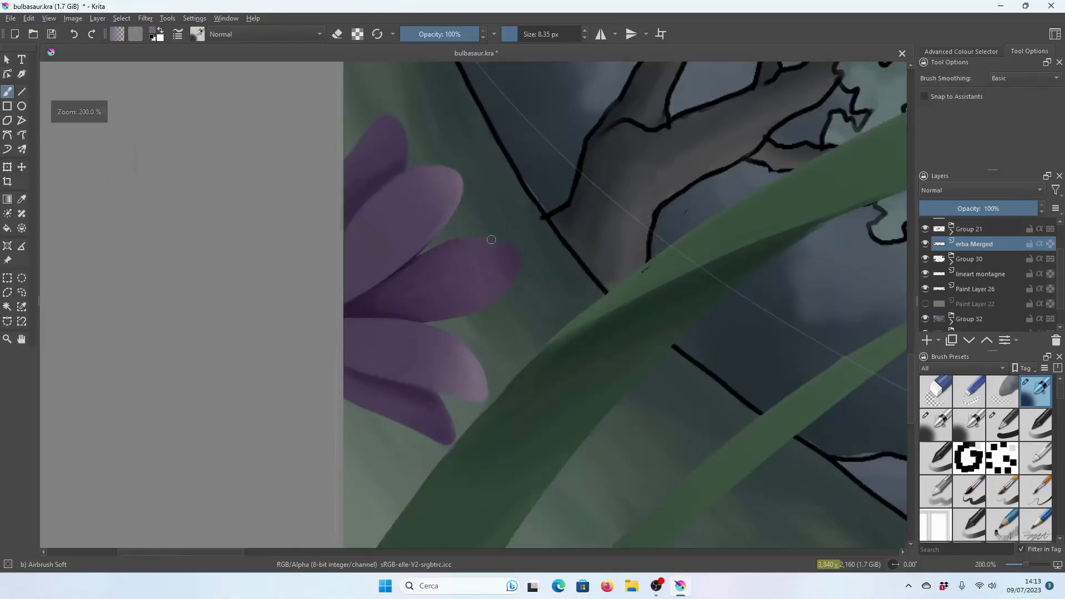
{"action": "scroll", "coordinate": [491, 239], "scroll_direction": "up", "scroll_amount": 2}
{"action": "scroll", "coordinate": [420, 256], "scroll_direction": "down", "scroll_amount": 2}
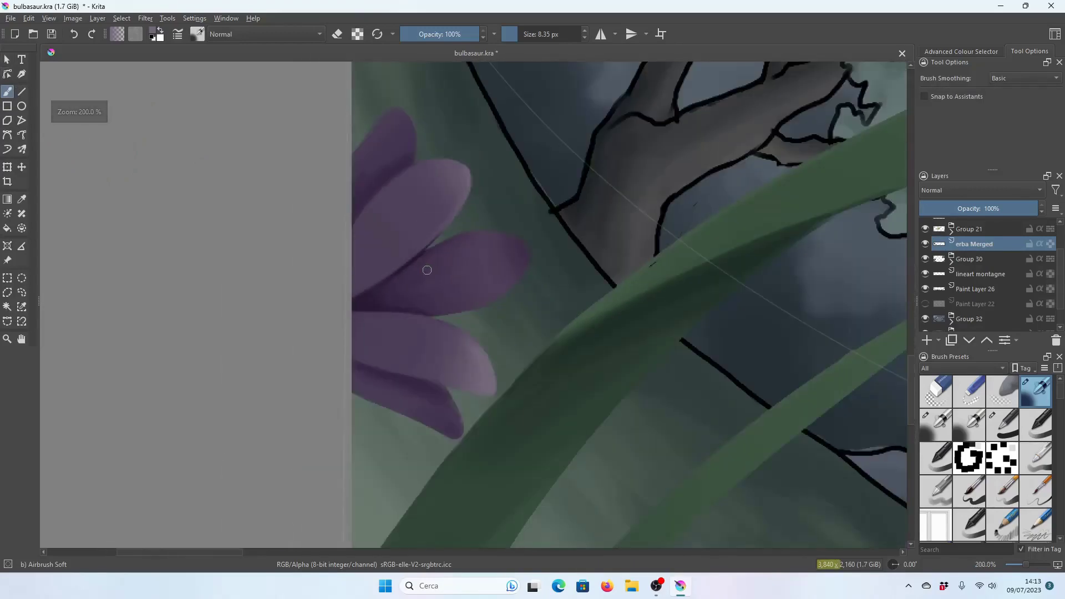
{"action": "scroll", "coordinate": [488, 260], "scroll_direction": "left", "scroll_amount": 2}
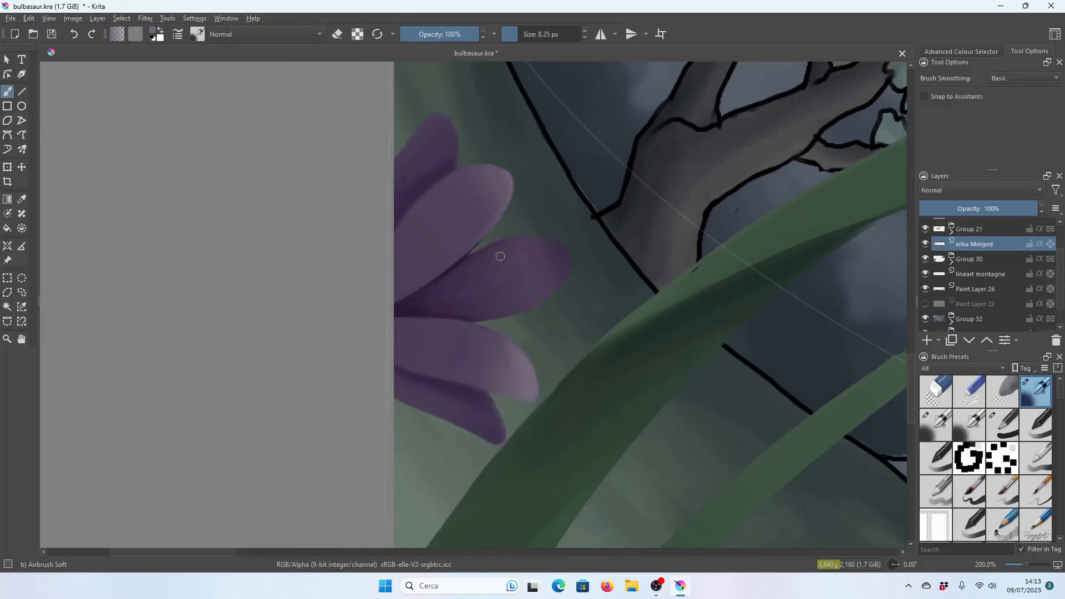
{"action": "scroll", "coordinate": [446, 350], "scroll_direction": "down", "scroll_amount": 3}
{"action": "scroll", "coordinate": [444, 332], "scroll_direction": "up", "scroll_amount": 2}
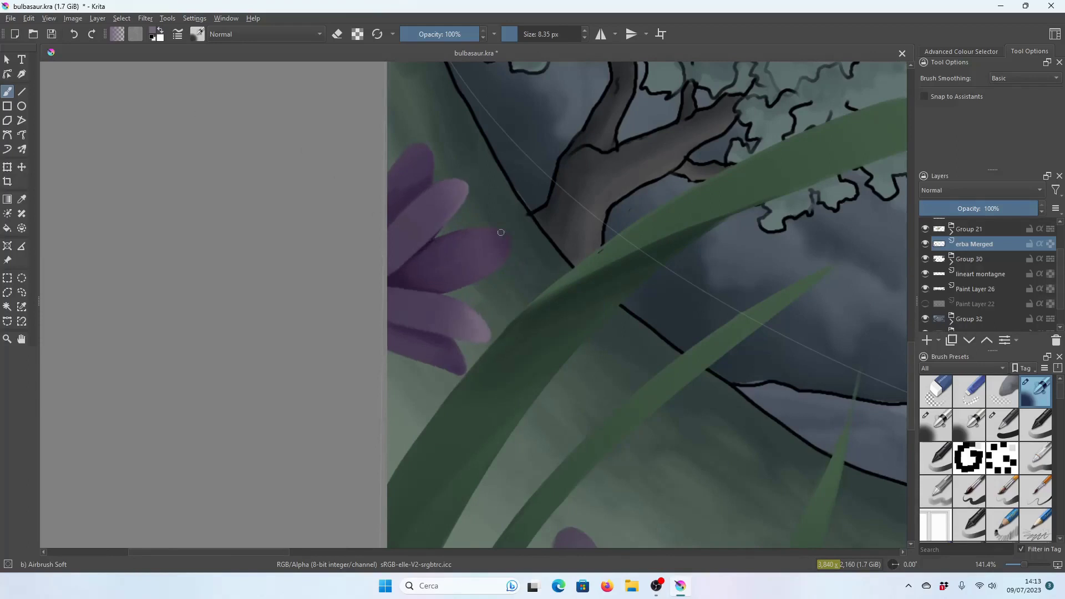
{"action": "scroll", "coordinate": [405, 246], "scroll_direction": "up", "scroll_amount": 1}
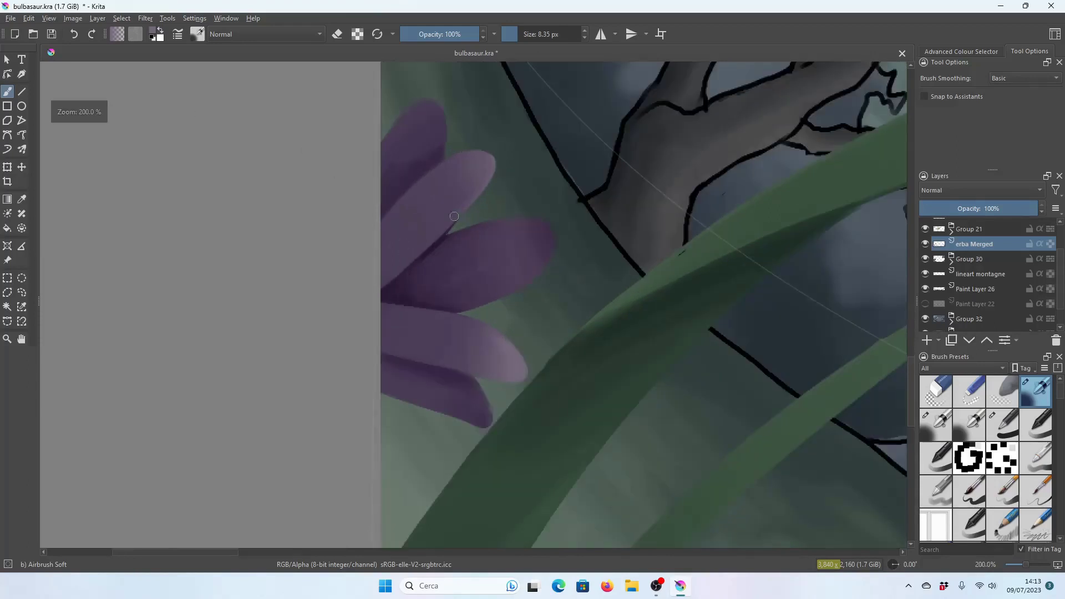
Undo the last two petal changes with Edit > Undo.
{"action": "left_click", "coordinate": [29, 19]}
{"action": "left_click", "coordinate": [37, 41]}
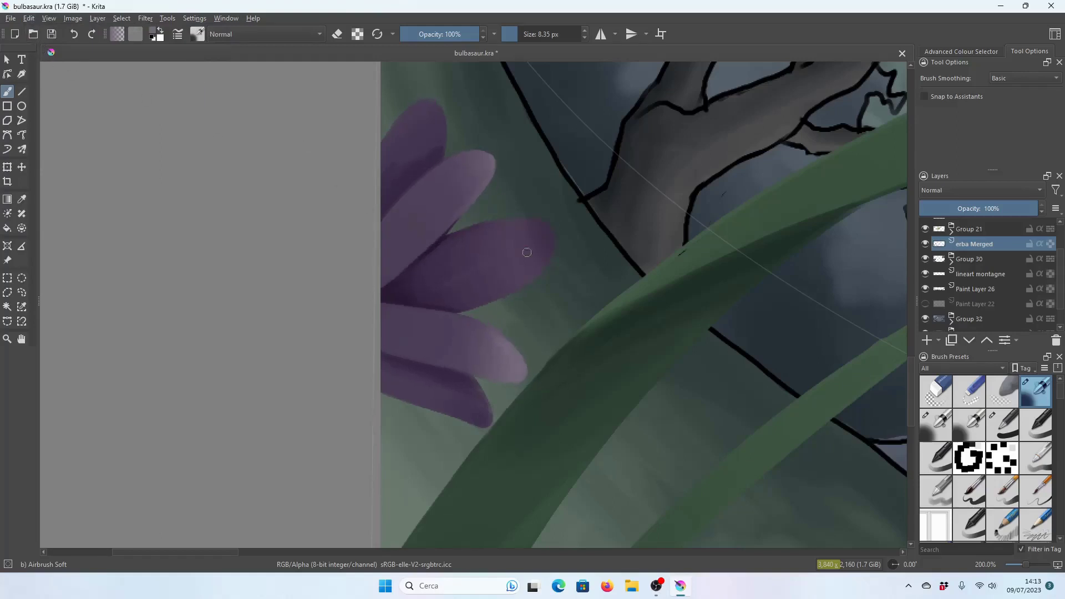
{"action": "left_click", "coordinate": [32, 21]}
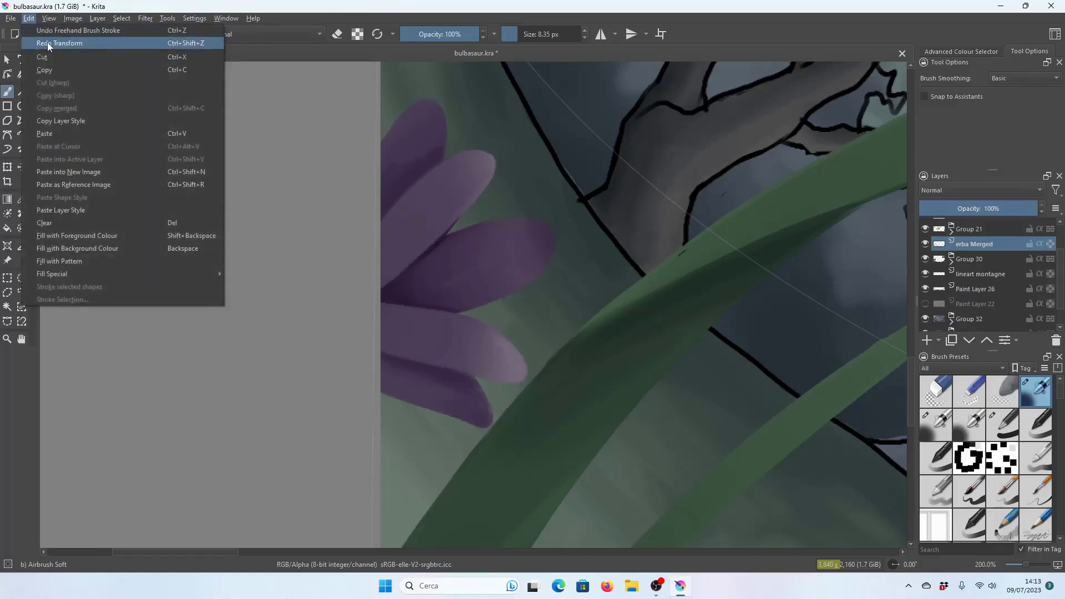
{"action": "left_click", "coordinate": [48, 42]}
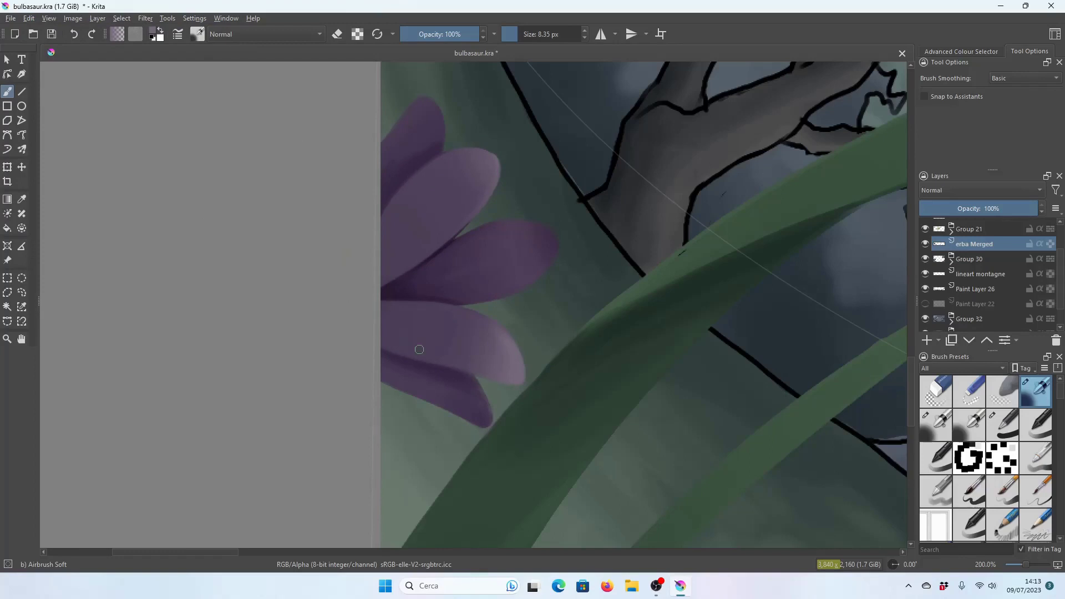
{"action": "scroll", "coordinate": [422, 222], "scroll_direction": "up", "scroll_amount": 1}
{"action": "scroll", "coordinate": [444, 166], "scroll_direction": "down", "scroll_amount": 2}
{"action": "scroll", "coordinate": [429, 194], "scroll_direction": "up", "scroll_amount": 1}
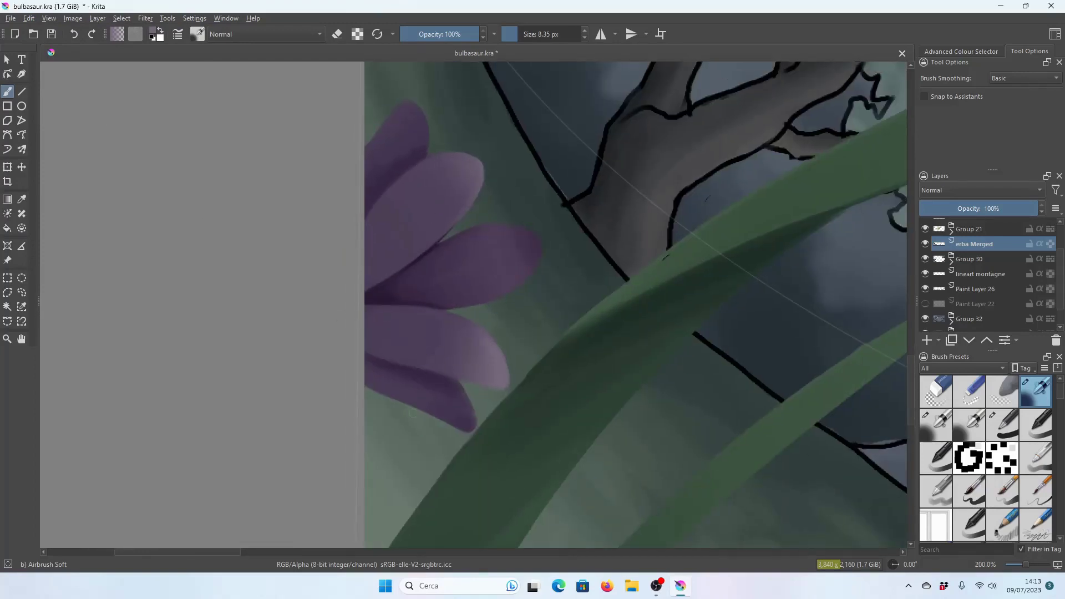
Enlarge the soft airbrush to about 54 px.
{"action": "scroll", "coordinate": [413, 413], "scroll_direction": "down", "scroll_amount": 3}
{"action": "scroll", "coordinate": [477, 233], "scroll_direction": "up", "scroll_amount": 2}
{"action": "scroll", "coordinate": [480, 232], "scroll_direction": "up", "scroll_amount": 1}
{"action": "scroll", "coordinate": [483, 229], "scroll_direction": "up", "scroll_amount": 1}
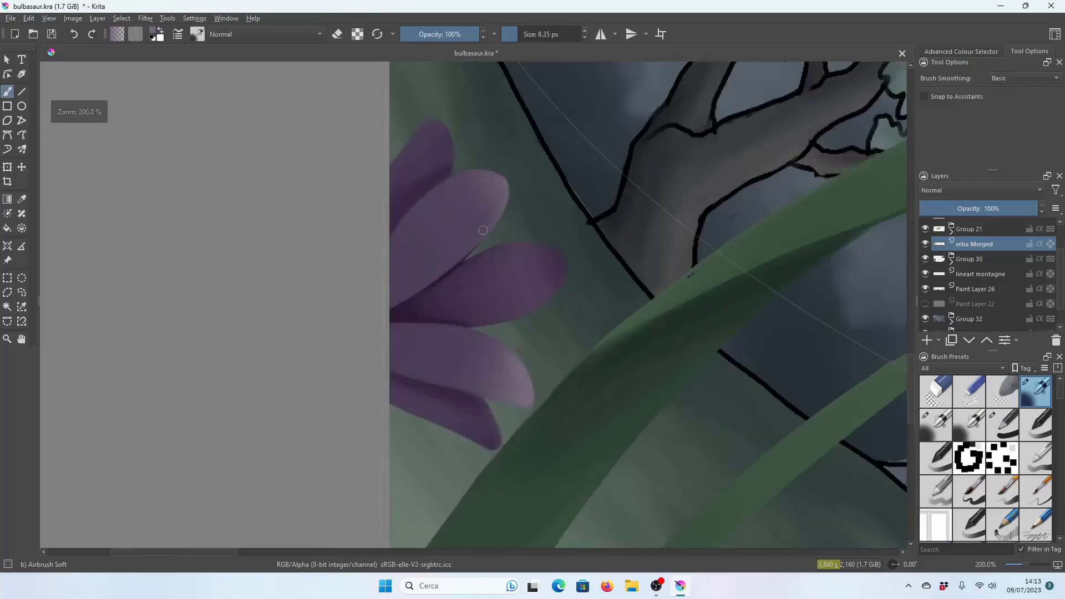
{"action": "scroll", "coordinate": [483, 230], "scroll_direction": "down", "scroll_amount": 3}
{"action": "scroll", "coordinate": [502, 231], "scroll_direction": "up", "scroll_amount": 3}
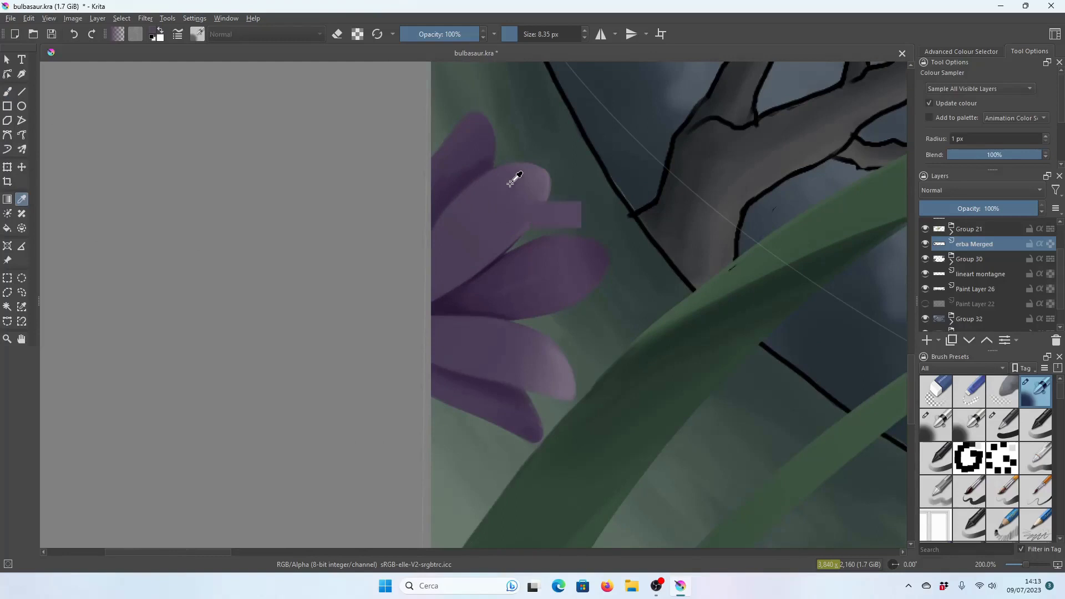
{"action": "scroll", "coordinate": [474, 304], "scroll_direction": "down", "scroll_amount": 1}
{"action": "left_click_drag", "start_coordinate": [517, 34], "coordinate": [531, 34]}
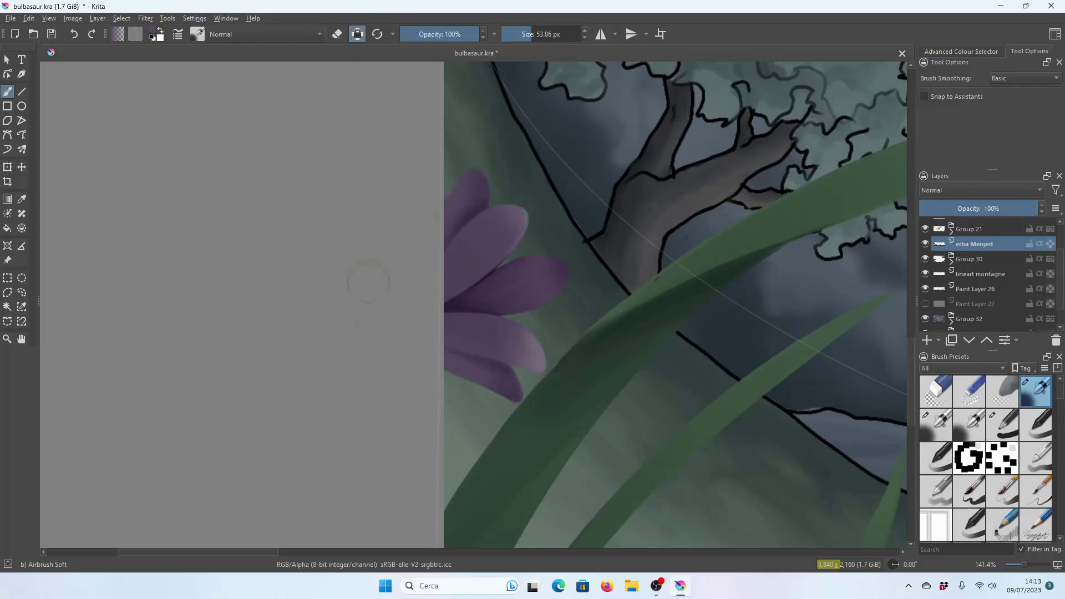
Sample a purple petal shade and return to the large soft airbrush.
{"action": "key", "text": "minus"}
{"action": "key", "text": "minus"}
{"action": "key", "text": "minus"}
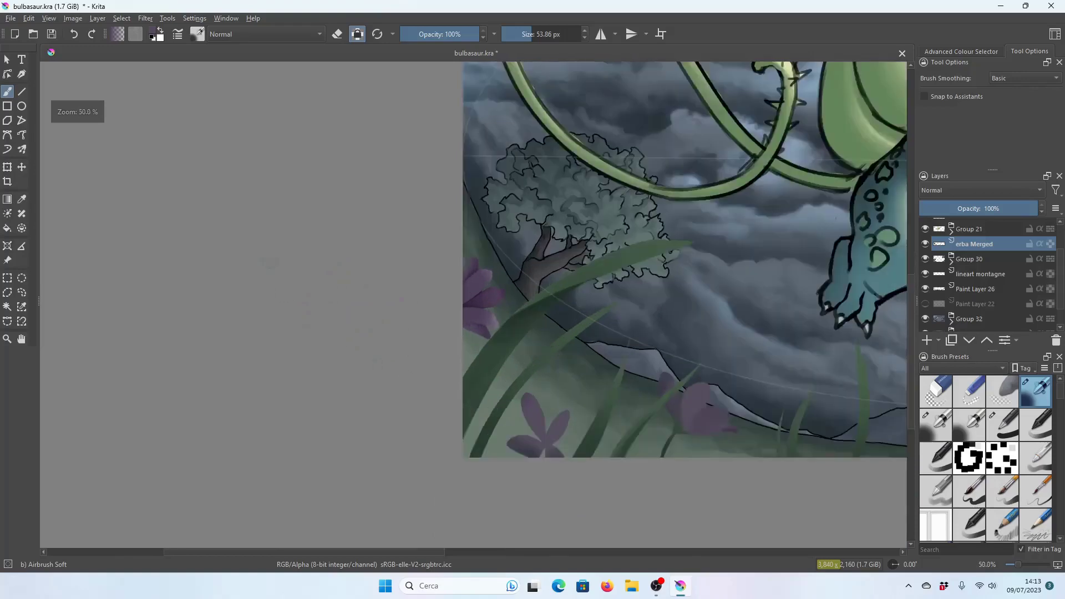
{"action": "key", "text": "plus"}
{"action": "key", "text": "plus"}
{"action": "key", "text": "plus"}
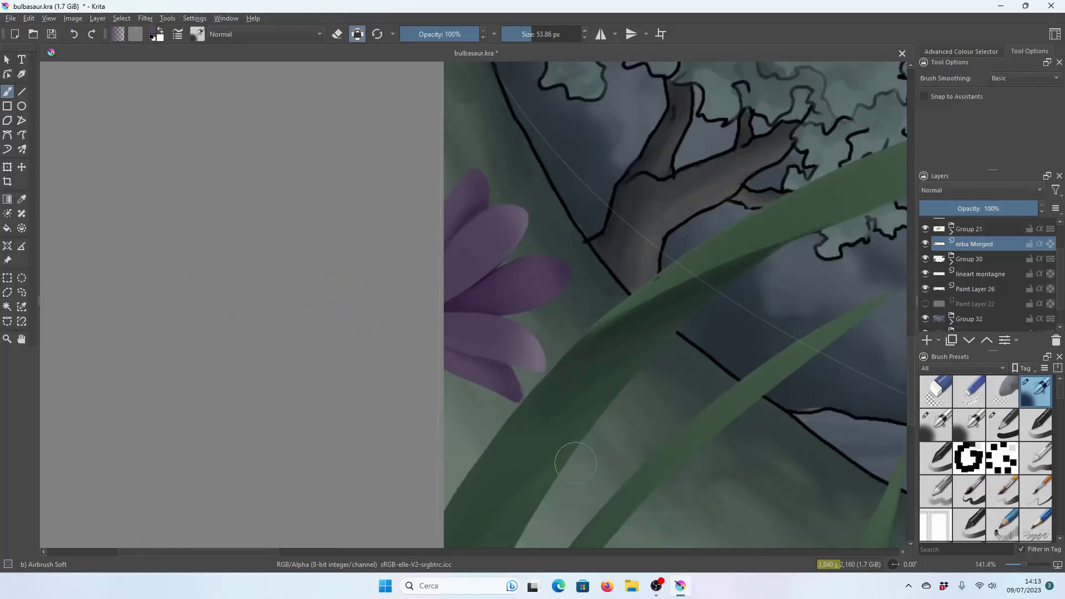
{"action": "key", "text": "minus"}
{"action": "key", "text": "plus"}
{"action": "key", "text": "plus"}
{"action": "key", "text": "p"}
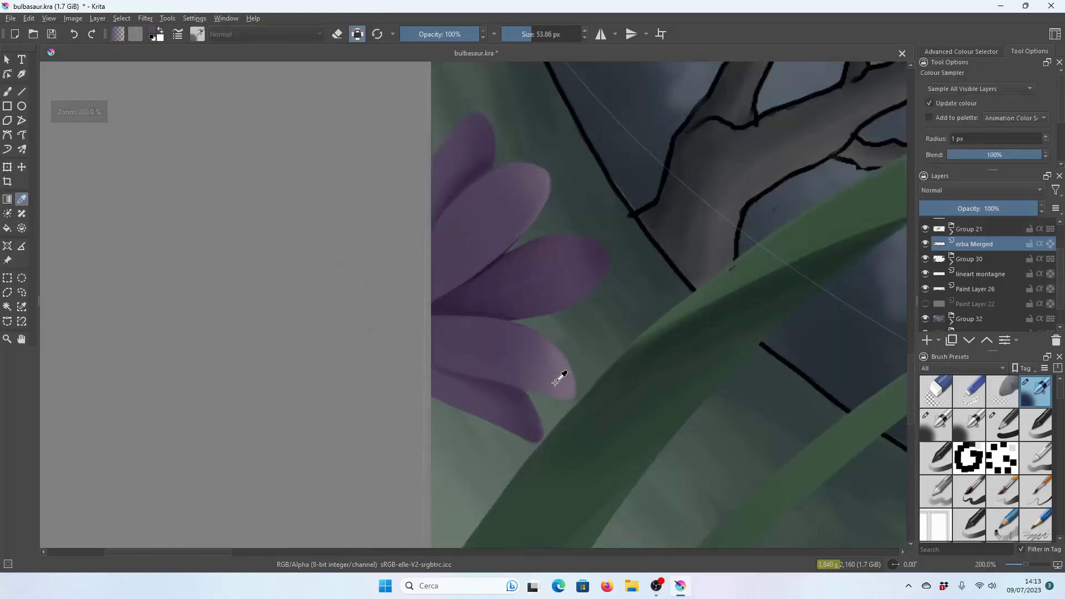
{"action": "key", "text": "b"}
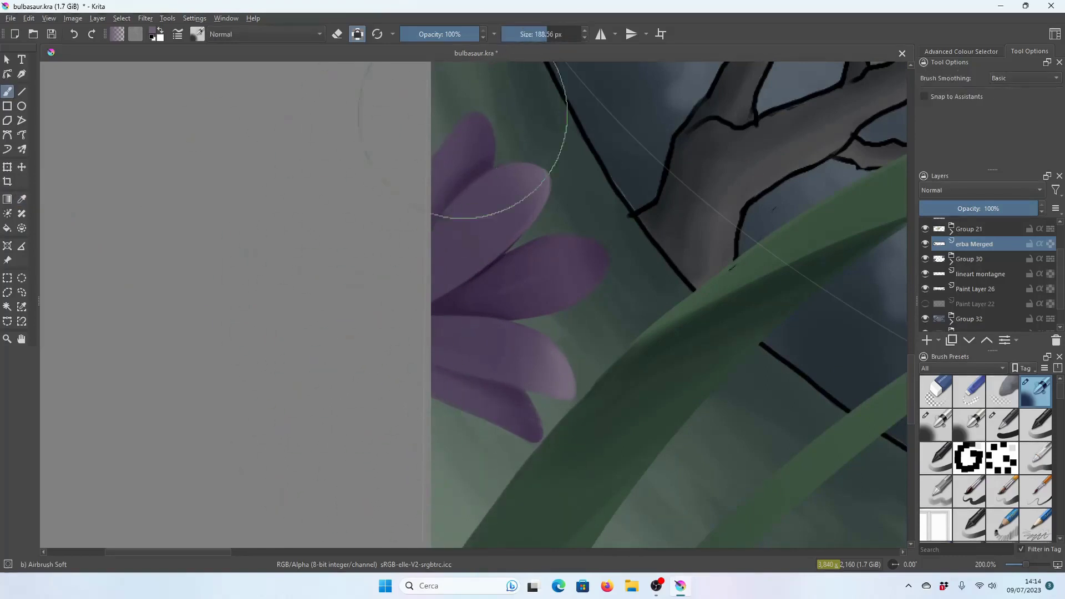
Draw a freehand lasso selection around the cut-off purple flower on the left edge.
{"action": "left_click", "coordinate": [7, 321]}
{"action": "left_click_drag", "start_coordinate": [539, 454], "coordinate": [557, 405]}
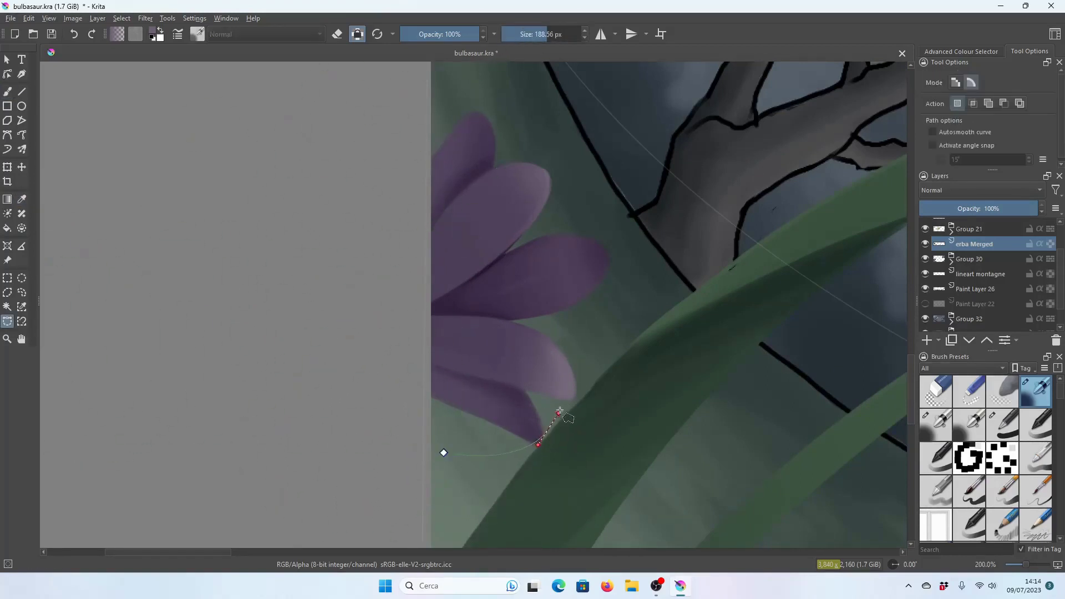
{"action": "left_click_drag", "start_coordinate": [638, 214], "coordinate": [549, 144]}
{"action": "left_click_drag", "start_coordinate": [361, 166], "coordinate": [351, 244]}
{"action": "left_click", "coordinate": [444, 453]}
Return to the brush and set its size to about 29 px.
{"action": "key", "text": "b"}
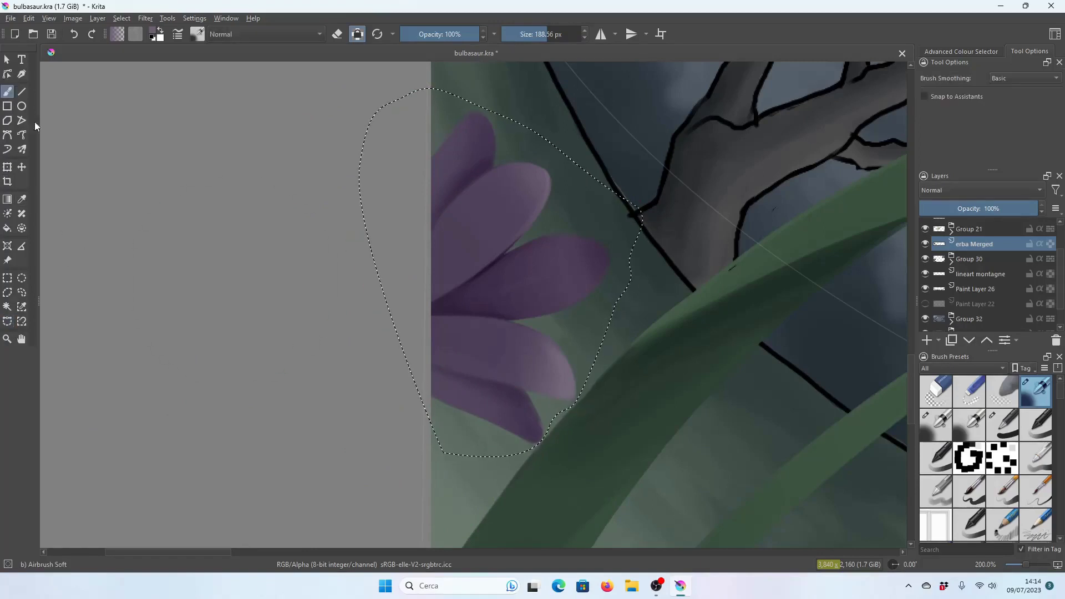
{"action": "key", "text": "minus"}
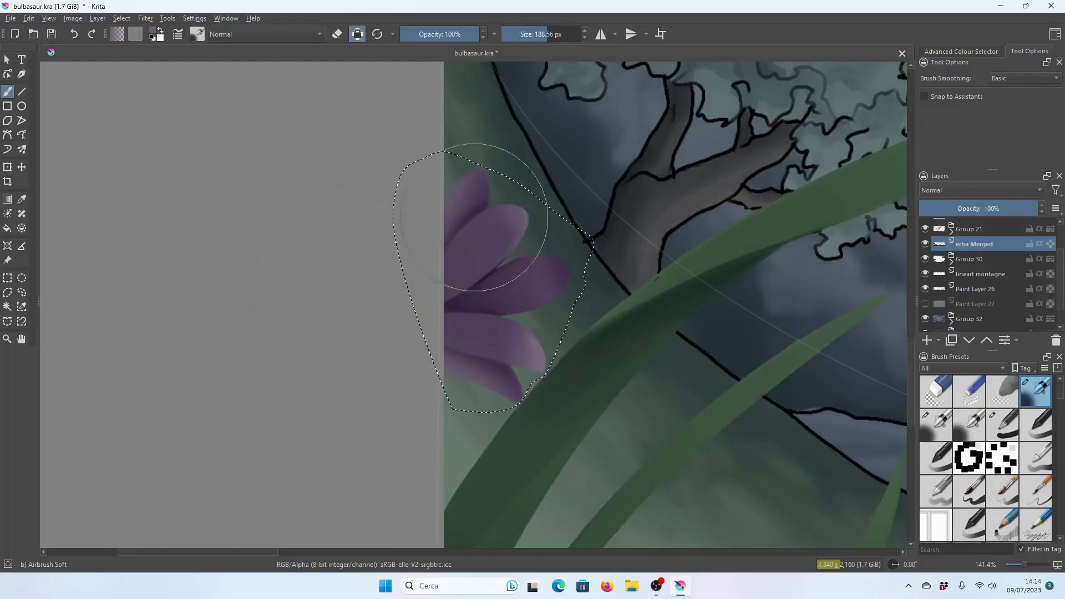
{"action": "key", "text": "minus"}
{"action": "key", "text": "minus"}
{"action": "key", "text": "minus"}
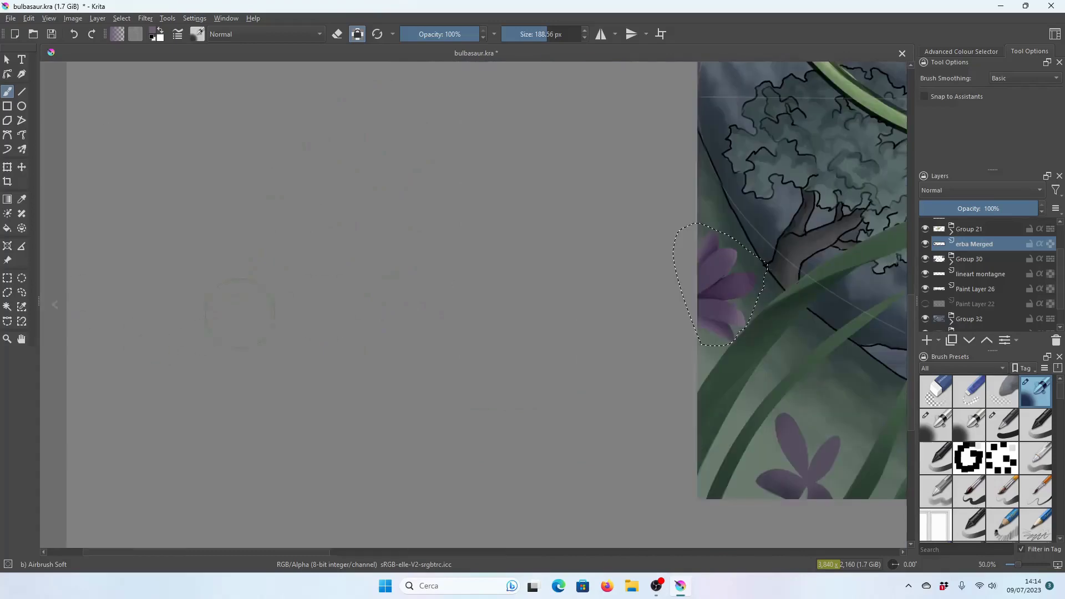
{"action": "scroll", "coordinate": [793, 280], "scroll_direction": "up", "scroll_amount": 2}
{"action": "scroll", "coordinate": [765, 316], "scroll_direction": "up", "scroll_amount": 2}
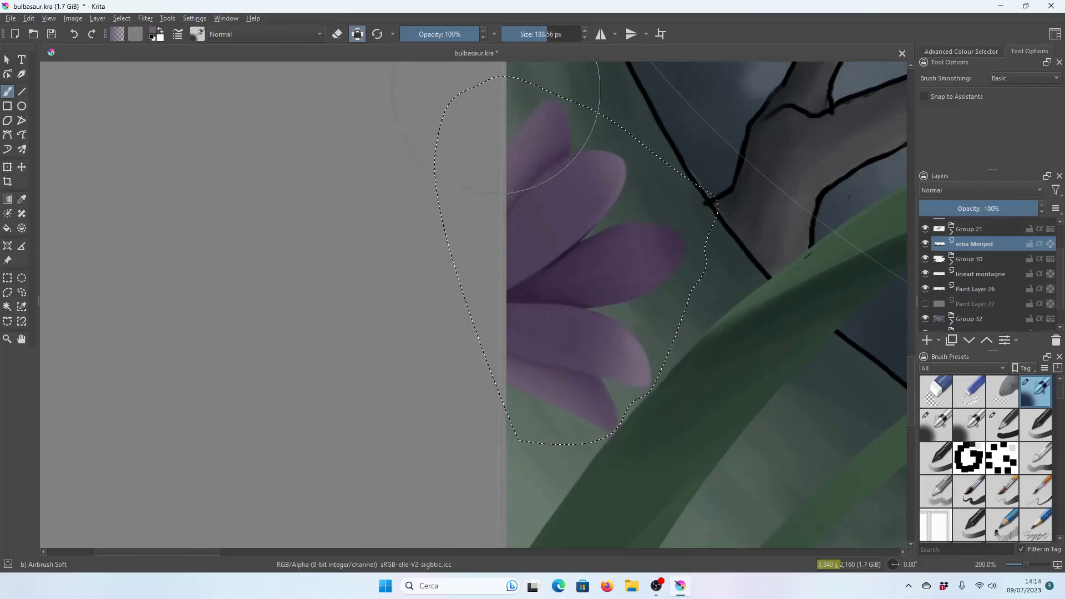
{"action": "scroll", "coordinate": [310, 368], "scroll_direction": "down", "scroll_amount": 2}
{"action": "scroll", "coordinate": [311, 368], "scroll_direction": "up", "scroll_amount": 2}
{"action": "left_click", "coordinate": [534, 33]}
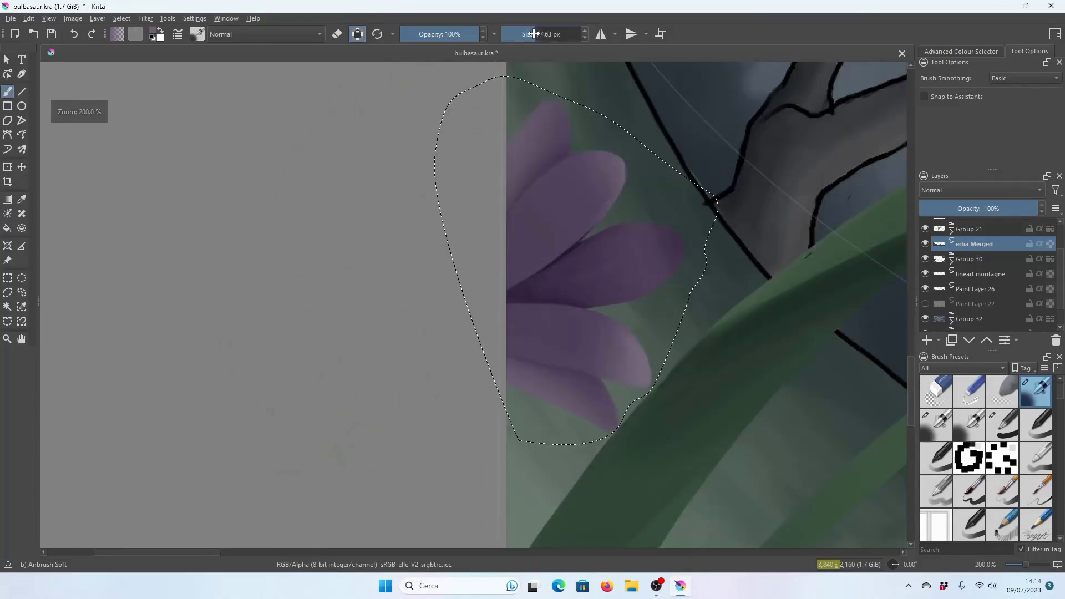
{"action": "left_click_drag", "start_coordinate": [534, 33], "coordinate": [538, 34]}
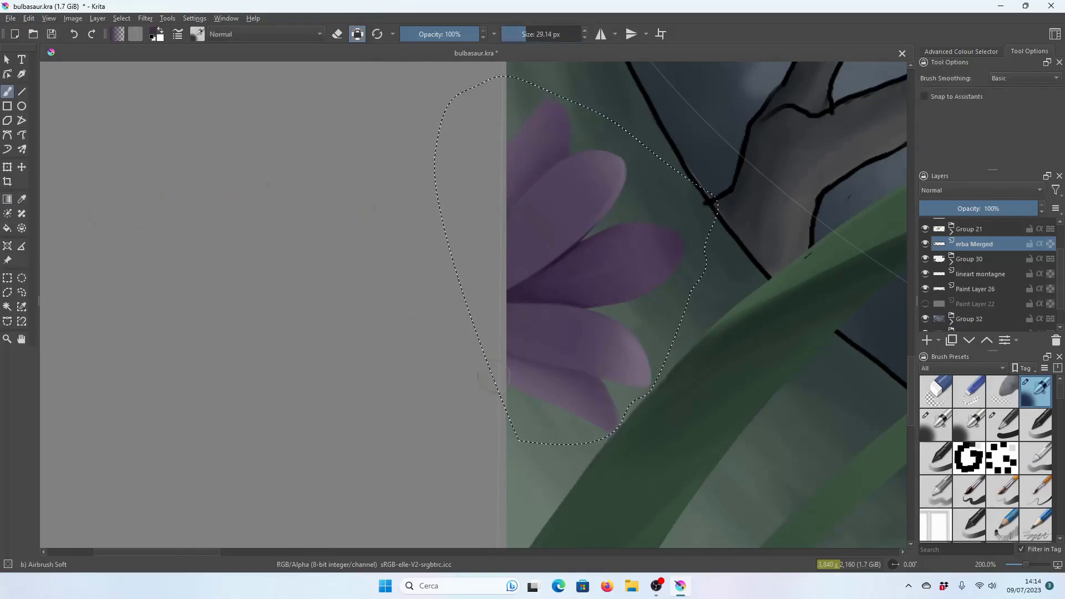
Make the brush slightly smaller for fine petal detail on the selected flower.
{"action": "key", "text": "plus"}
{"action": "left_click_drag", "start_coordinate": [521, 33], "coordinate": [514, 34]}
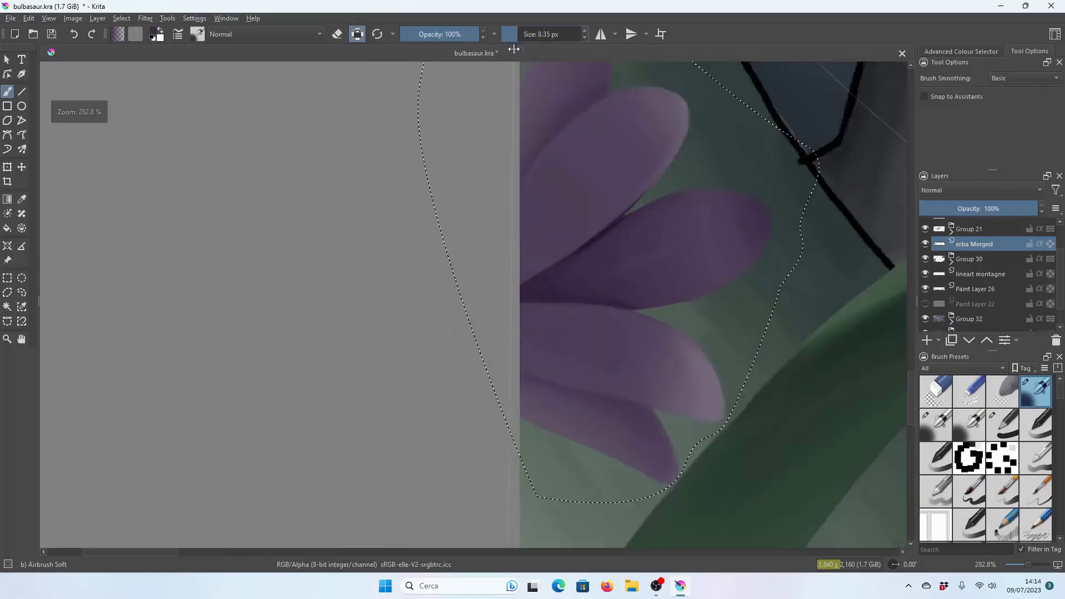
{"action": "key", "text": "bracketleft"}
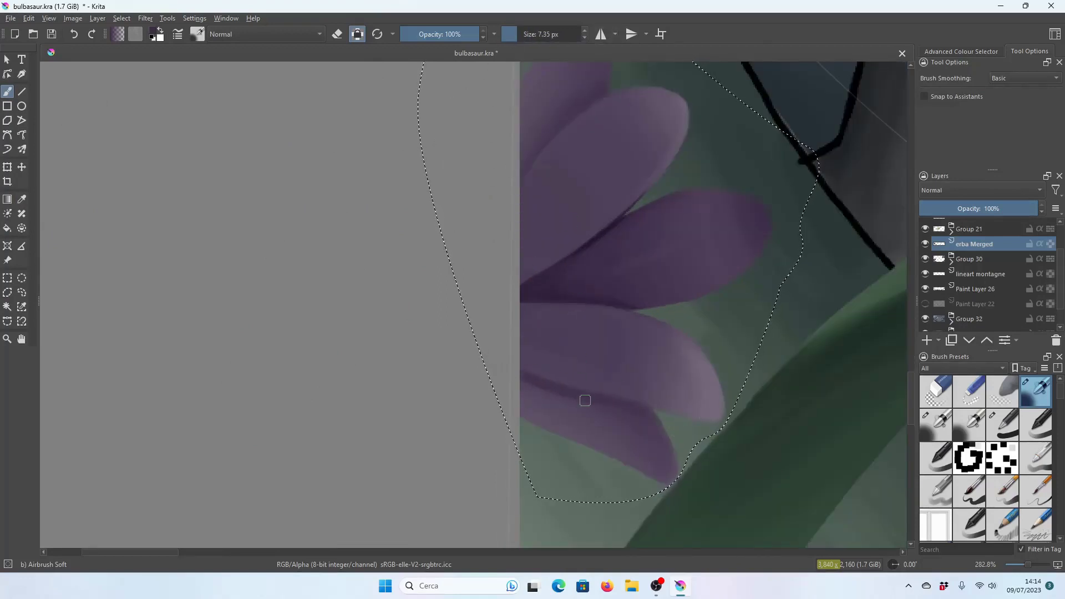
{"action": "key", "text": "minus"}
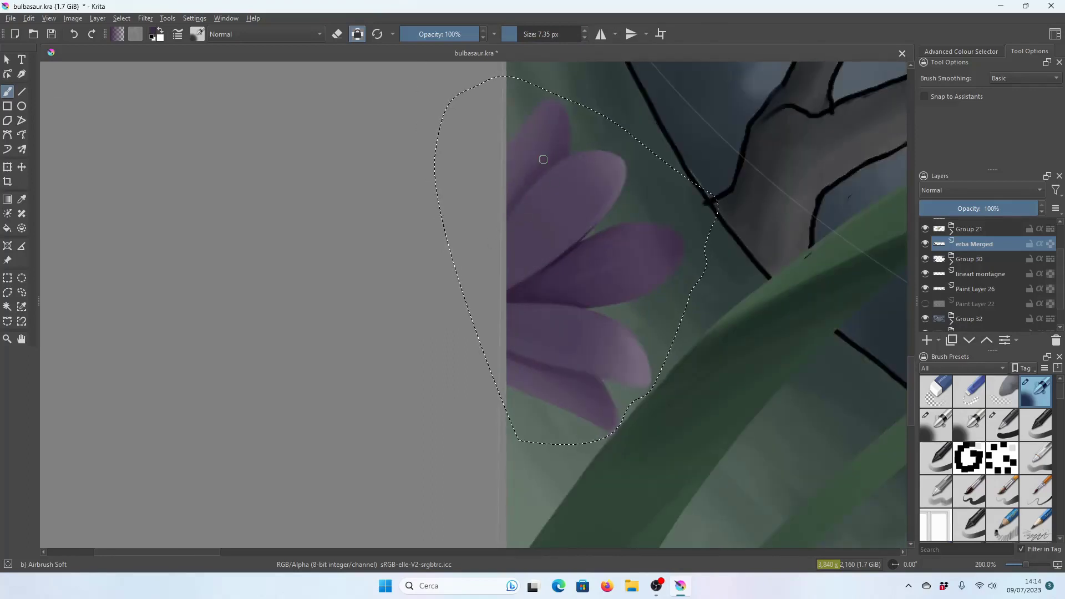
{"action": "key", "text": "minus"}
{"action": "key", "text": "minus"}
{"action": "key", "text": "minus"}
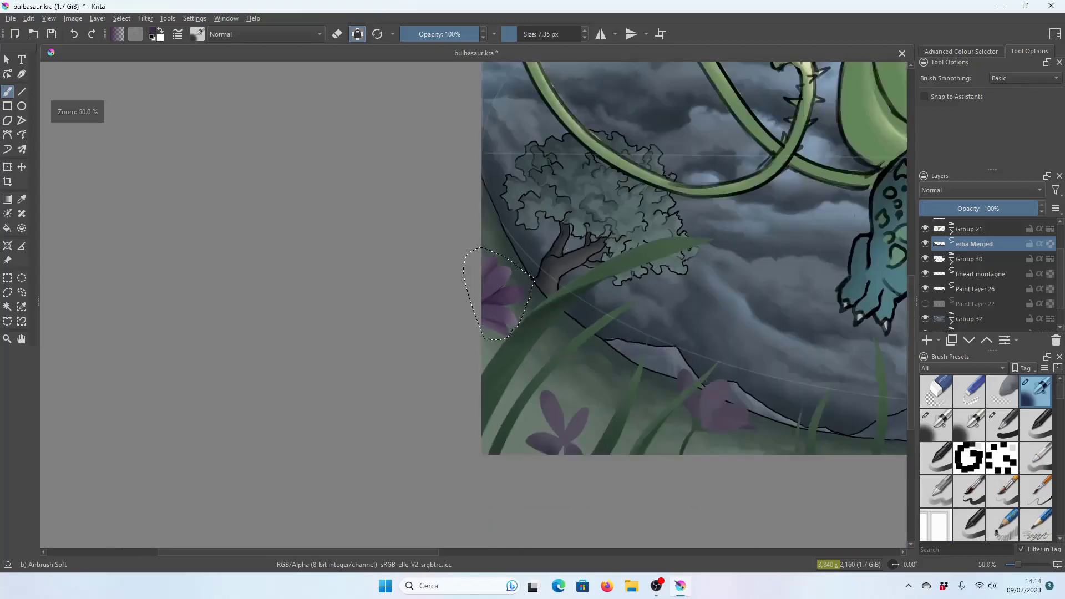
{"action": "key", "text": "minus"}
{"action": "key", "text": "minus"}
{"action": "key", "text": "minus"}
{"action": "key", "text": "plus"}
{"action": "key", "text": "plus"}
{"action": "key", "text": "plus"}
{"action": "key", "text": "plus"}
{"action": "key", "text": "plus"}
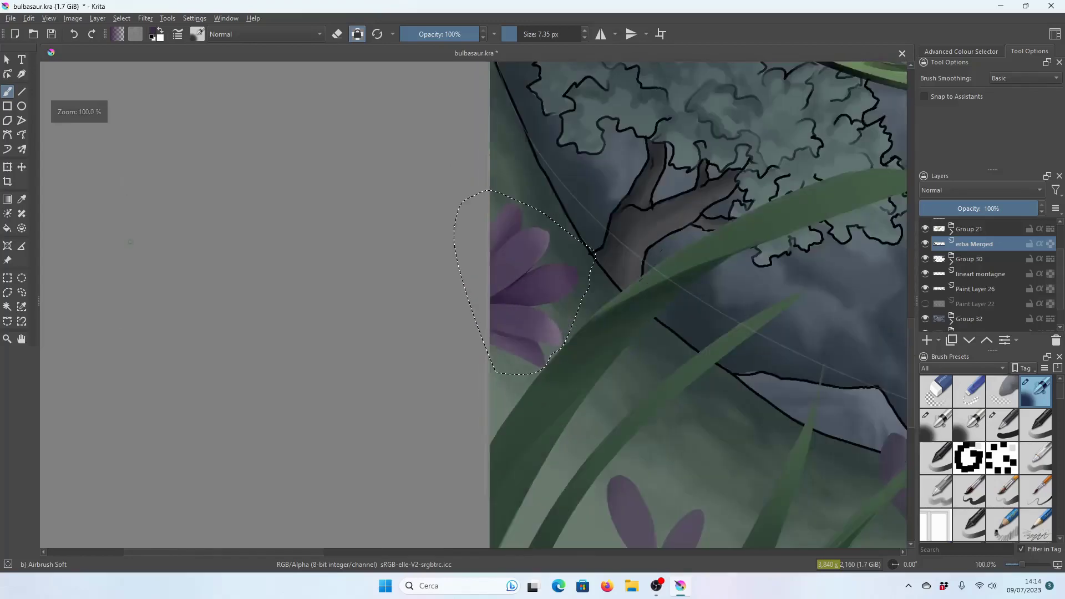
{"action": "key", "text": "plus"}
{"action": "key", "text": "plus"}
Sample the petal purple and enlarge the Airbrush Soft to about 43 px.
{"action": "left_click", "coordinate": [22, 199]}
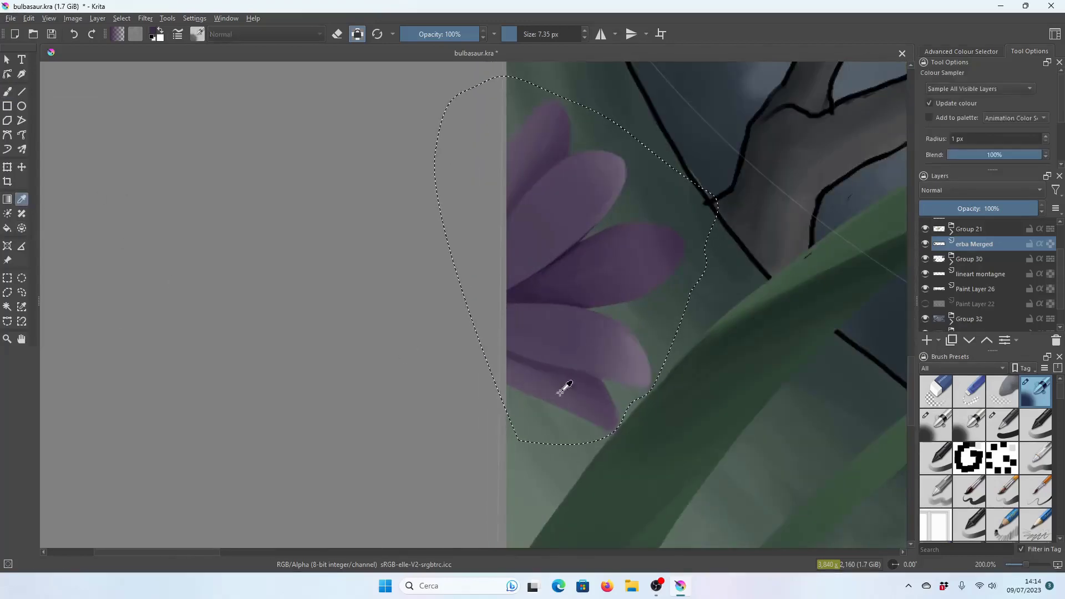
{"action": "left_click", "coordinate": [7, 93]}
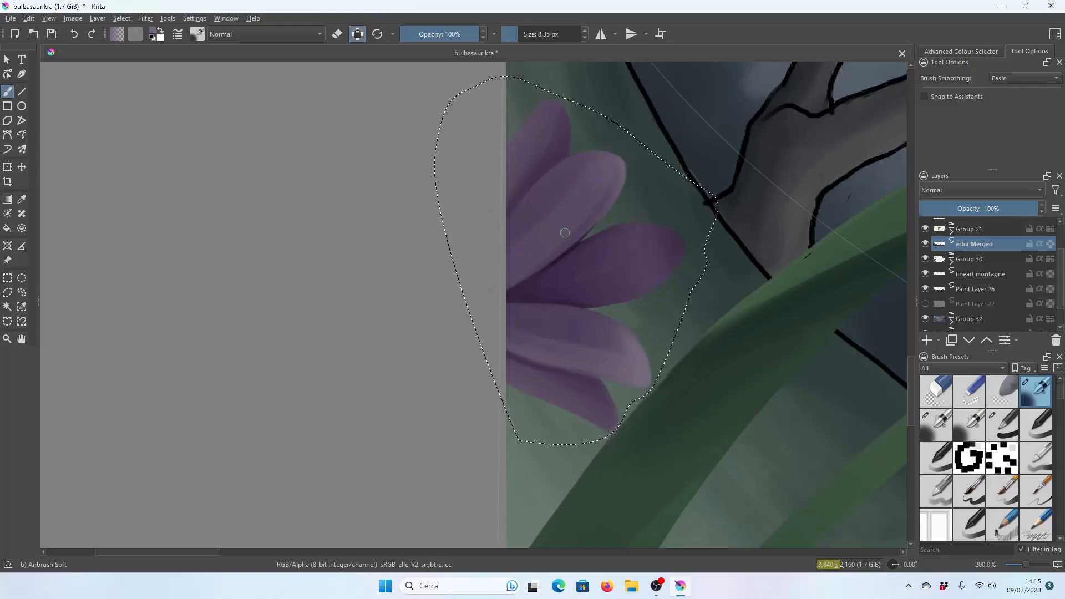
{"action": "left_click_drag", "start_coordinate": [474, 286], "coordinate": [518, 286]}
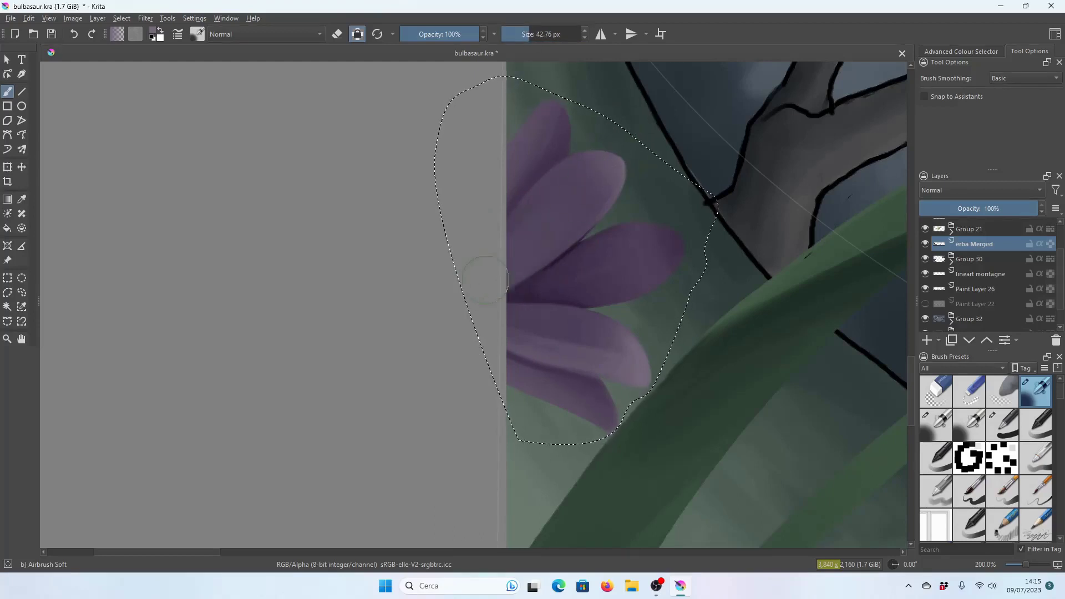
{"action": "scroll", "coordinate": [557, 219], "scroll_direction": "down", "scroll_amount": 2}
{"action": "scroll", "coordinate": [589, 190], "scroll_direction": "down", "scroll_amount": 2}
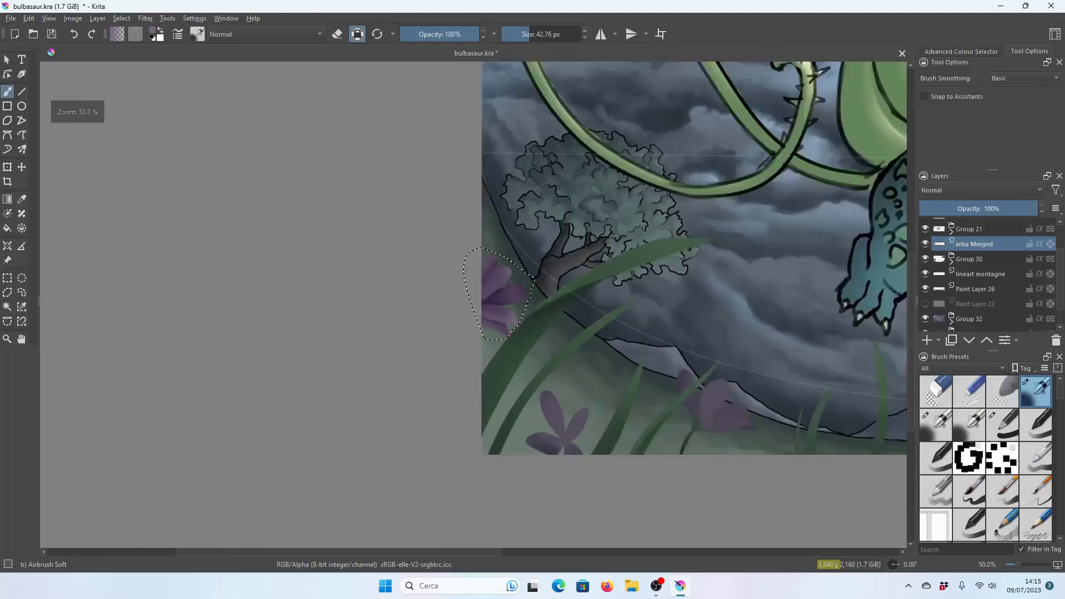
{"action": "scroll", "coordinate": [590, 191], "scroll_direction": "down", "scroll_amount": 2}
{"action": "scroll", "coordinate": [486, 330], "scroll_direction": "up", "scroll_amount": 3}
{"action": "scroll", "coordinate": [486, 330], "scroll_direction": "up", "scroll_amount": 3}
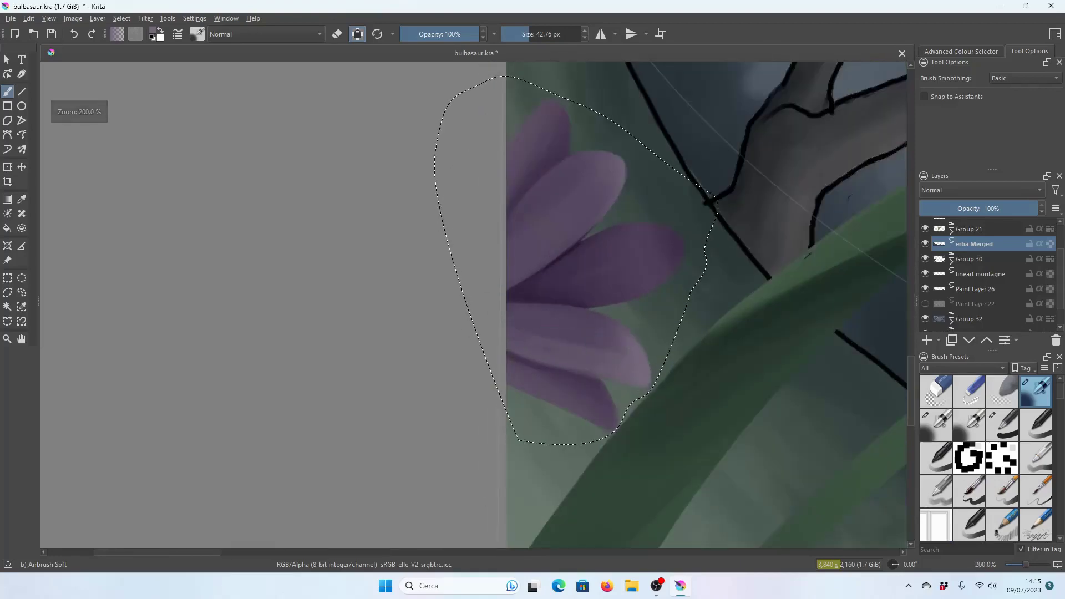
{"action": "scroll", "coordinate": [726, 333], "scroll_direction": "down", "scroll_amount": 3}
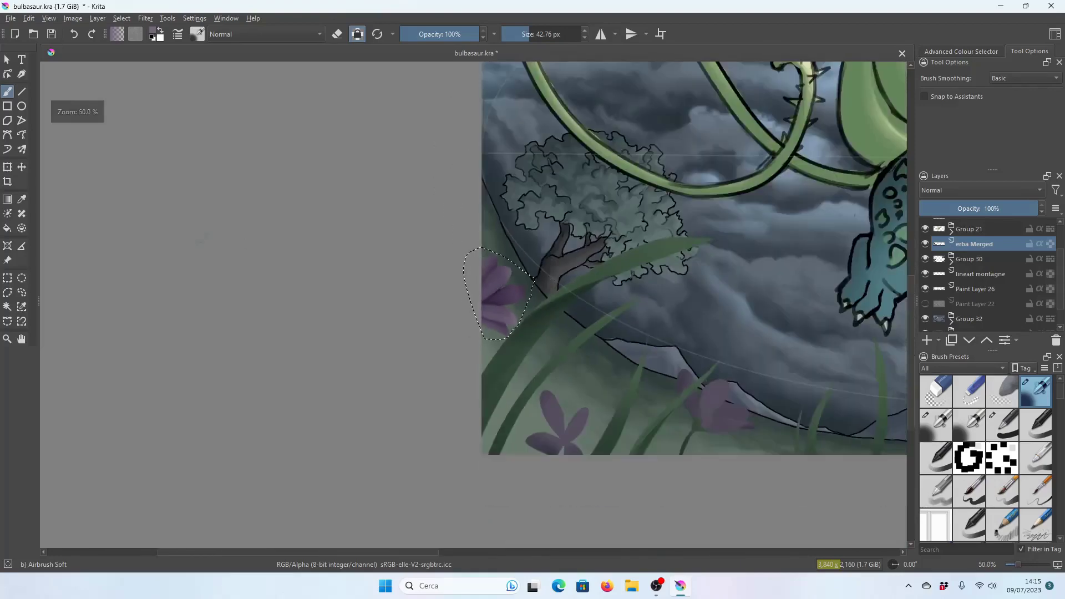
{"action": "scroll", "coordinate": [598, 225], "scroll_direction": "up", "scroll_amount": 2}
{"action": "scroll", "coordinate": [597, 225], "scroll_direction": "up", "scroll_amount": 1}
Re-sample the purple and resume painting the petal tips inside the selection.
{"action": "key", "text": "p"}
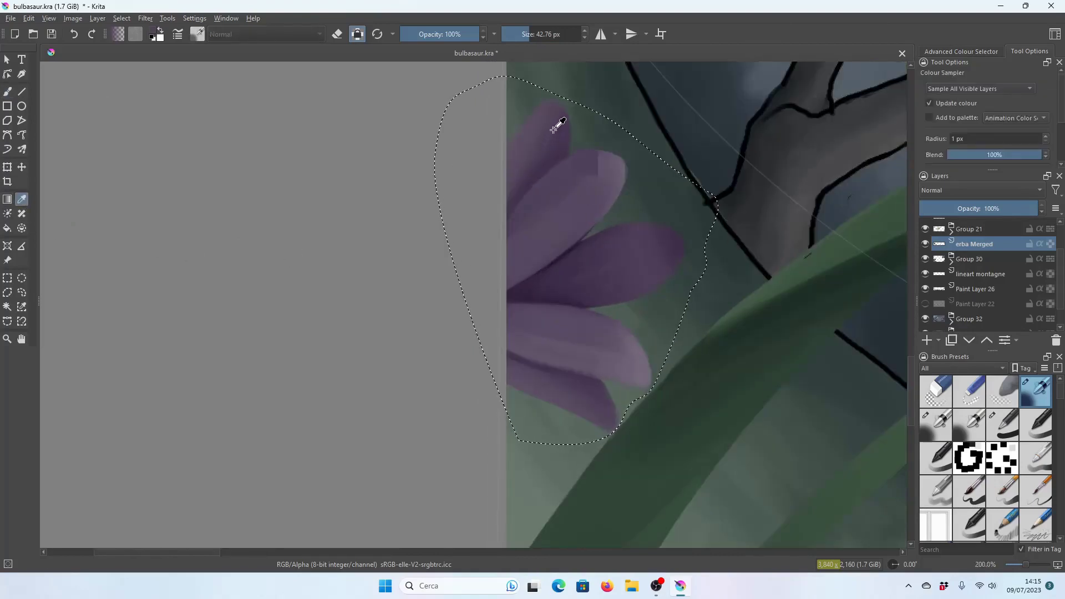
{"action": "key", "text": "b"}
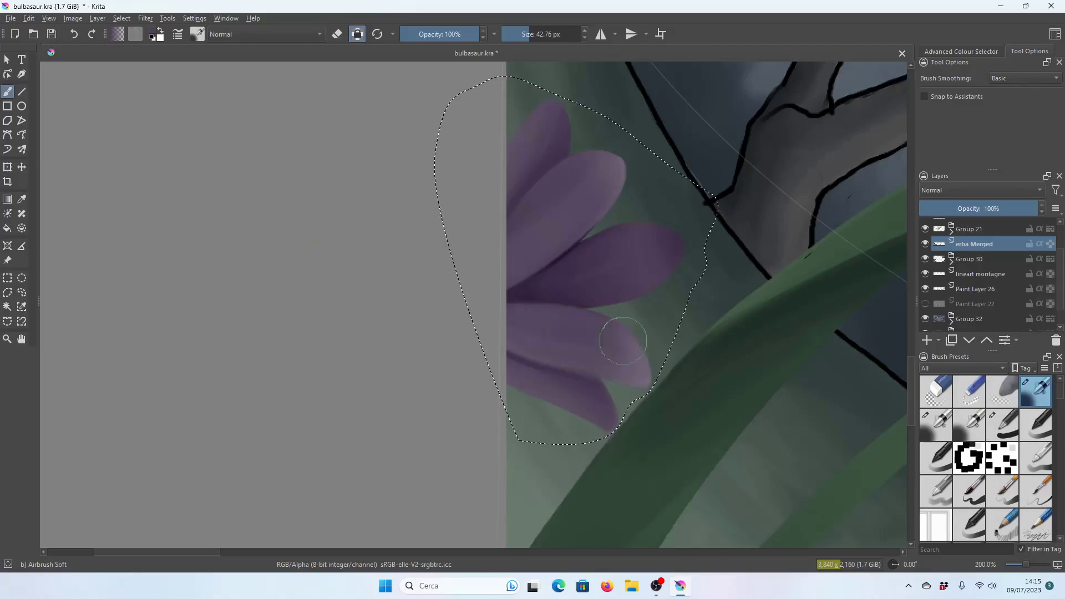
{"action": "key", "text": "minus"}
{"action": "key", "text": "minus"}
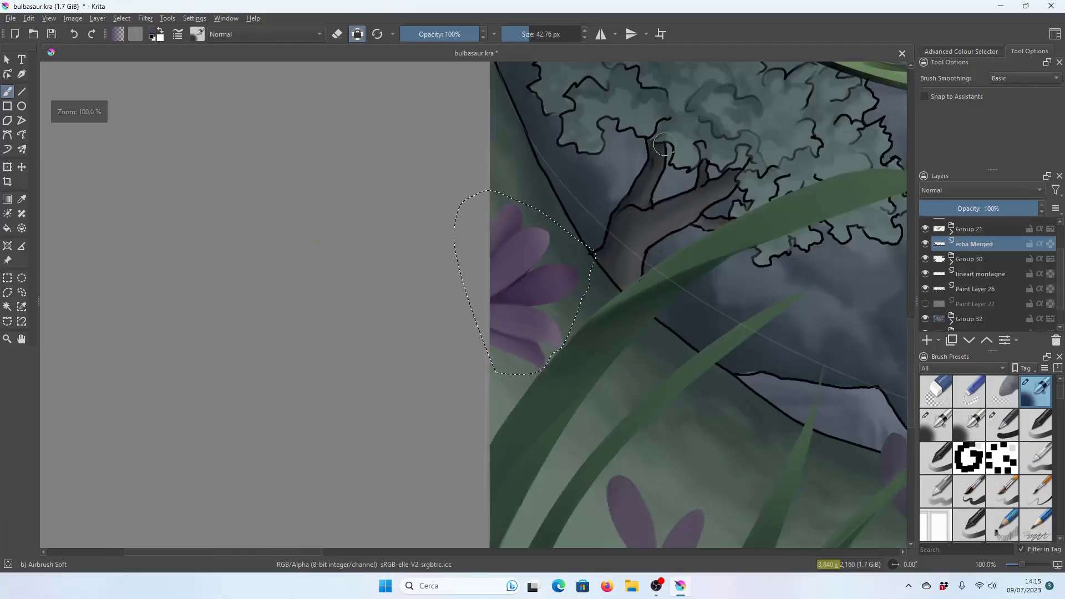
{"action": "key", "text": "minus"}
{"action": "key", "text": "minus"}
{"action": "key", "text": "minus"}
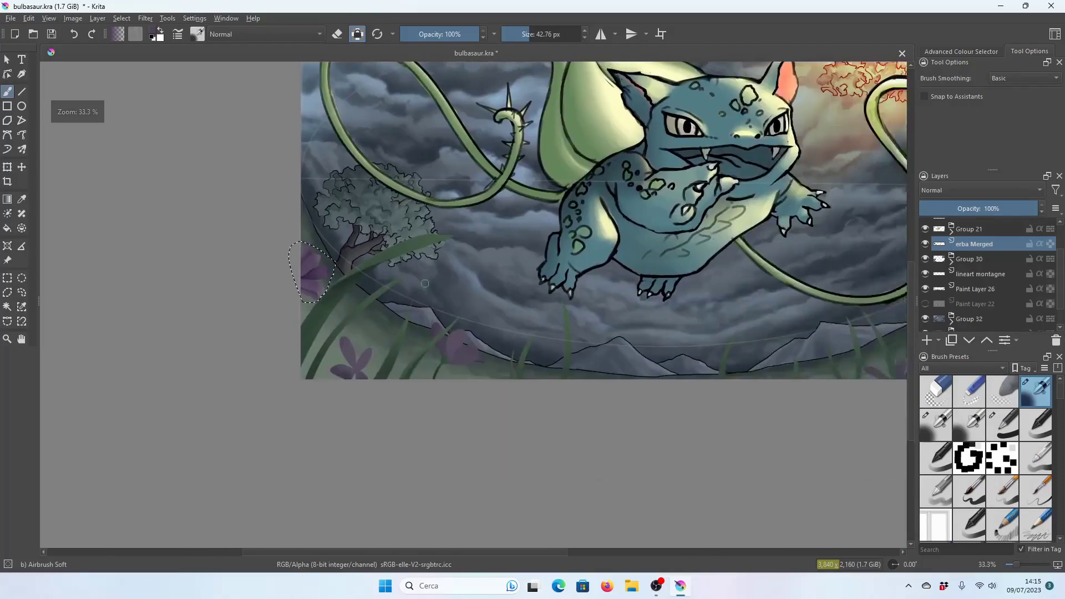
{"action": "key", "text": "plus"}
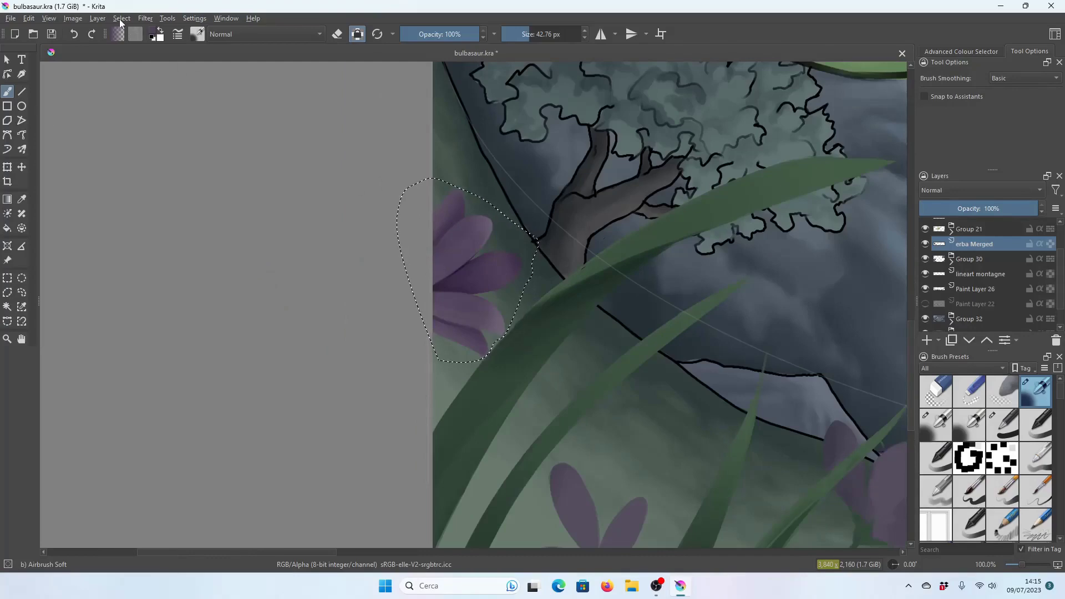
{"action": "left_click", "coordinate": [122, 18]}
Deselect the flower and zoom in on the long grass blade.
{"action": "left_click", "coordinate": [127, 42]}
{"action": "key", "text": "minus"}
{"action": "key", "text": "minus"}
{"action": "key", "text": "plus"}
{"action": "key", "text": "plus"}
{"action": "key", "text": "plus"}
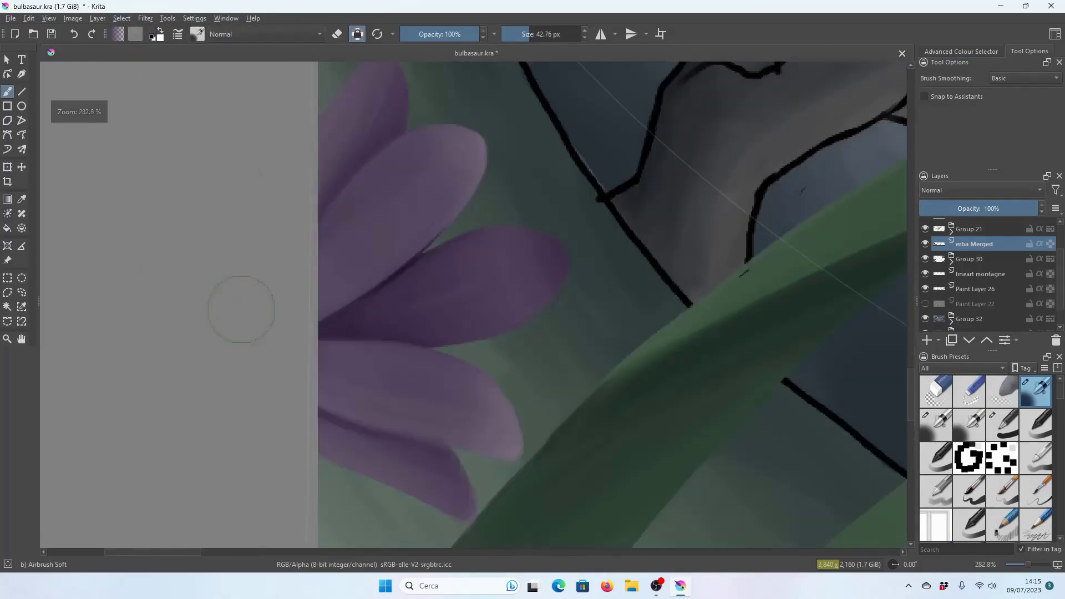
{"action": "key", "text": "minus"}
{"action": "key", "text": "minus"}
{"action": "key", "text": "minus"}
{"action": "key", "text": "plus"}
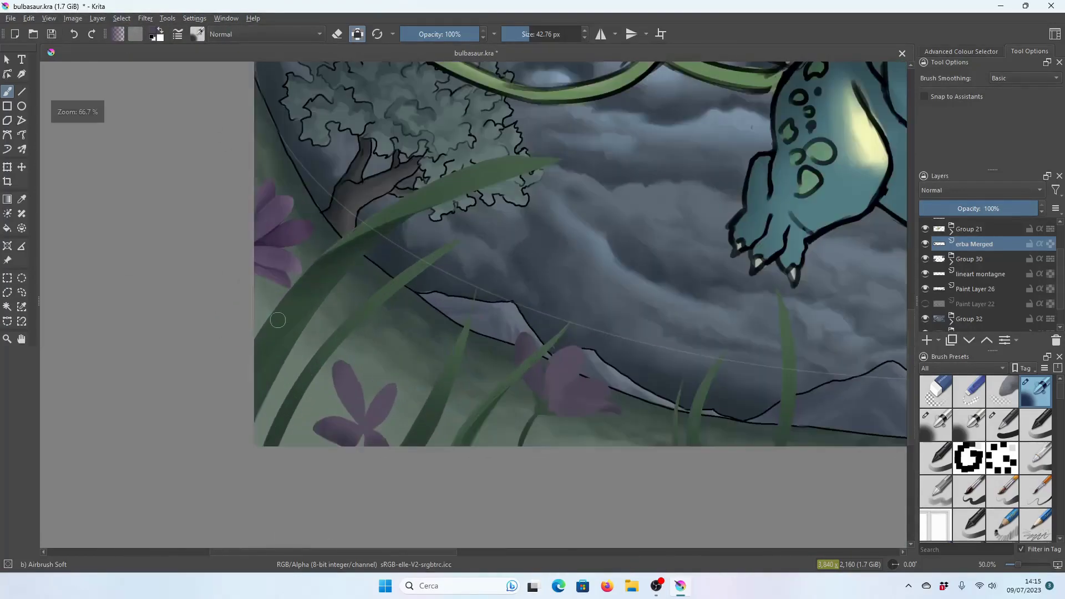
{"action": "key", "text": "plus"}
Sample the grass-blade green and bring up the colour wheel.
{"action": "key", "text": "p"}
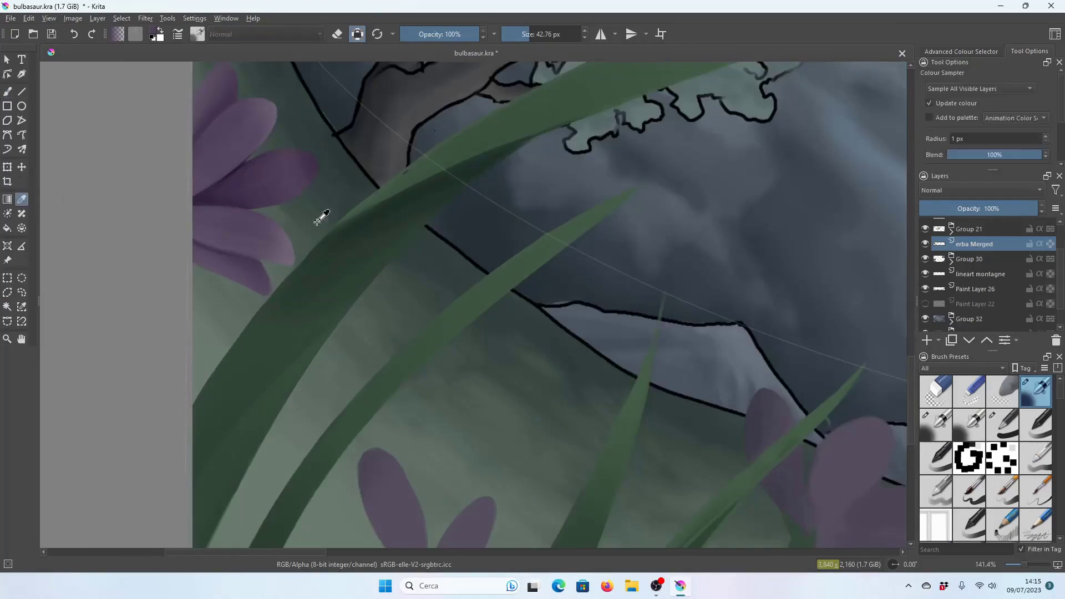
{"action": "left_click", "coordinate": [8, 91]}
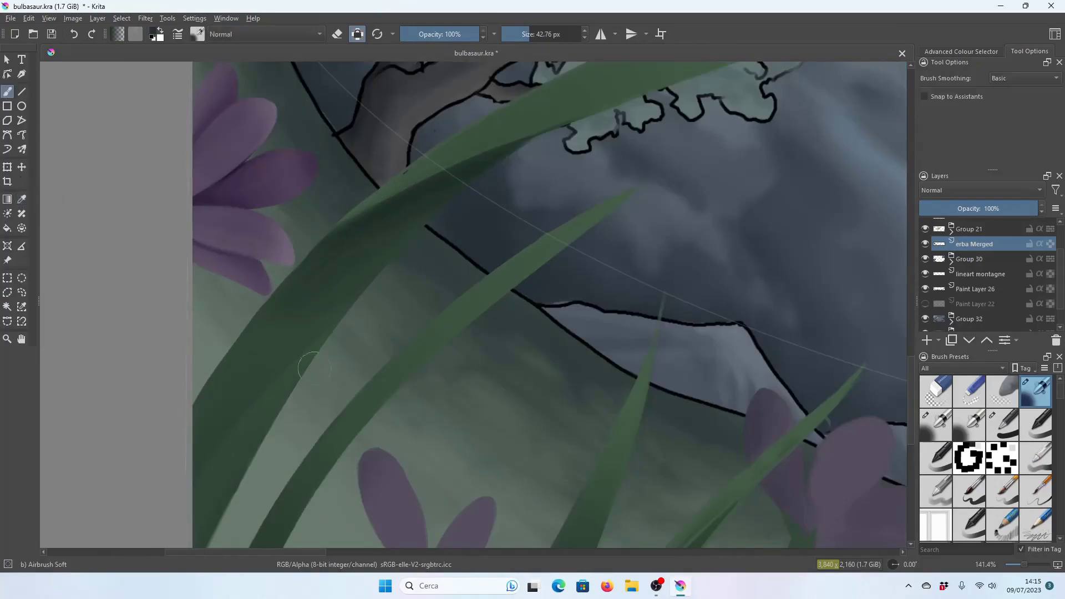
{"action": "key", "text": "plus"}
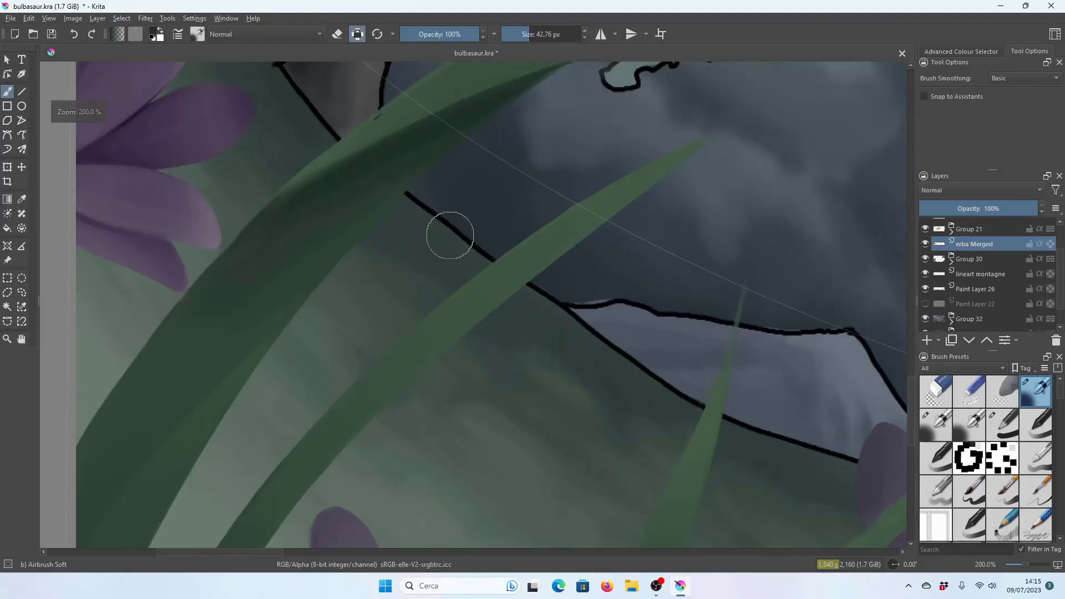
{"action": "key", "text": "minus"}
{"action": "key", "text": "minus"}
{"action": "key", "text": "minus"}
{"action": "key", "text": "p"}
{"action": "key", "text": "plus"}
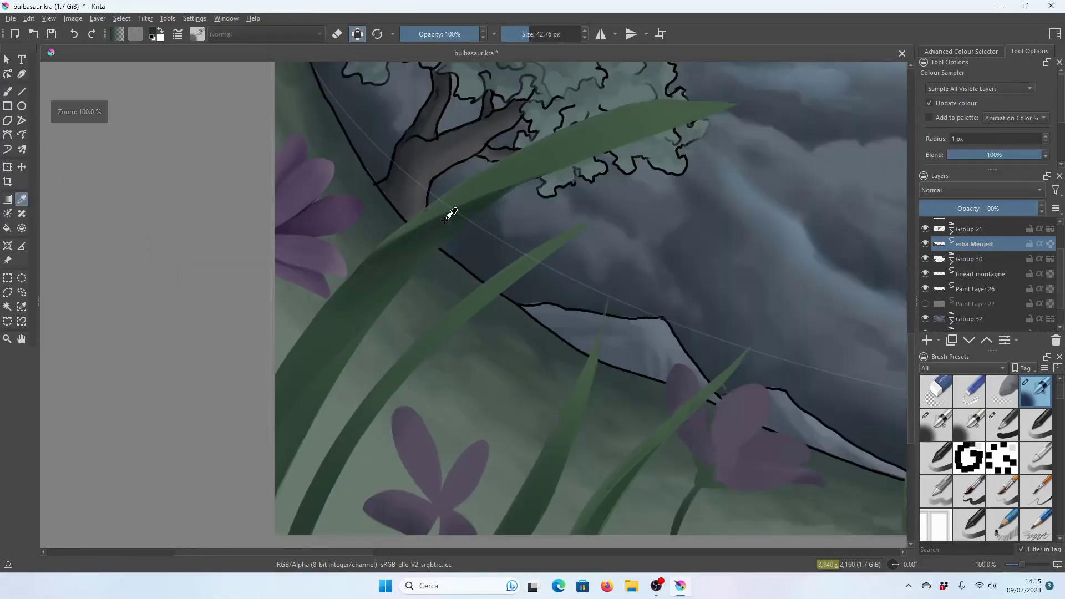
{"action": "left_click", "coordinate": [978, 51]}
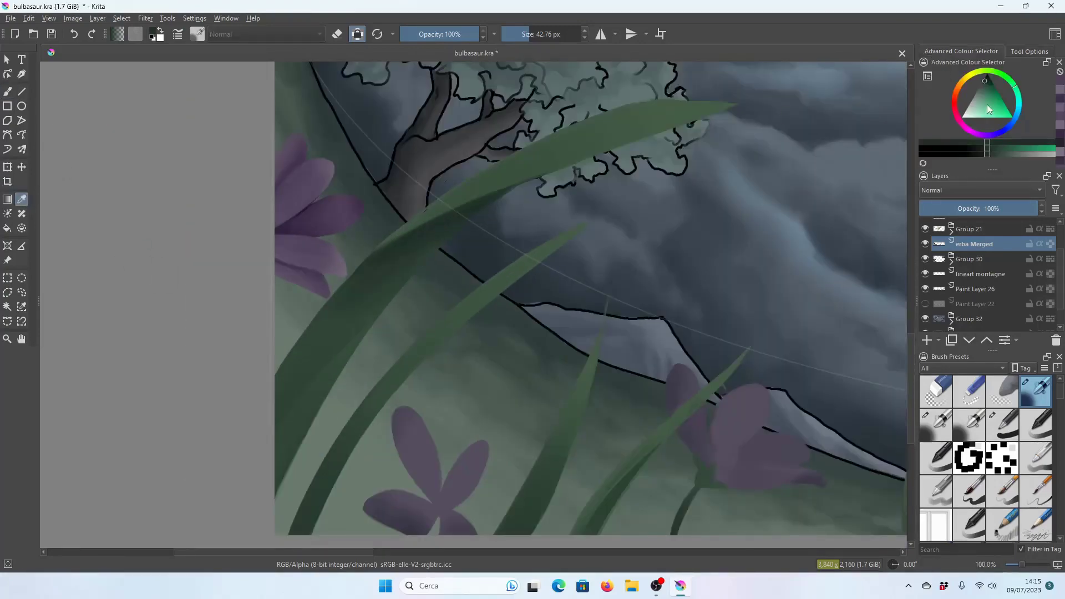
{"action": "key", "text": "plus"}
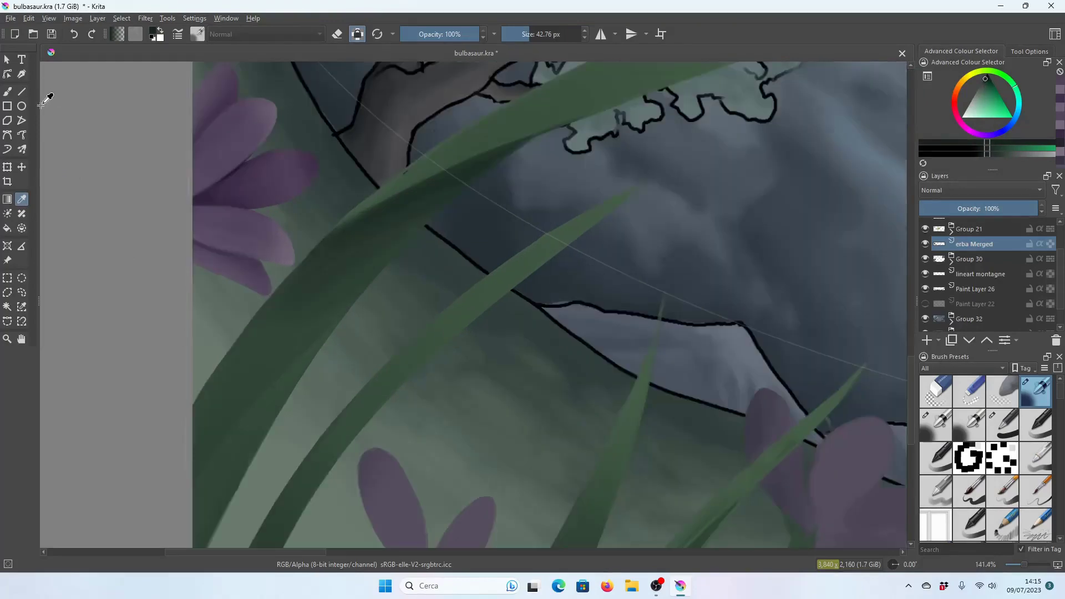
{"action": "left_click", "coordinate": [7, 91]}
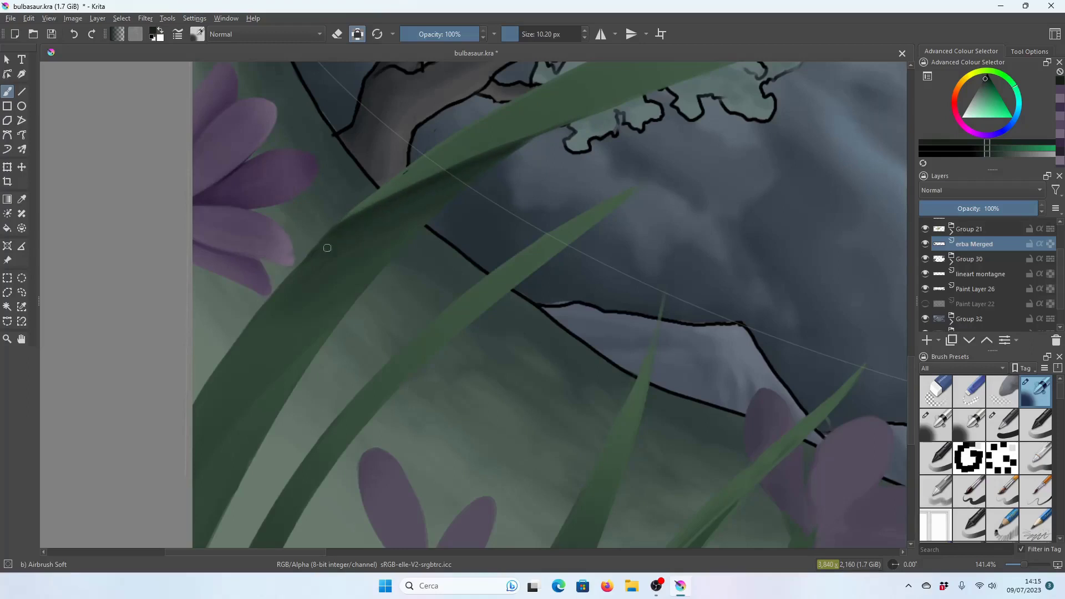
Resample the blade green and enlarge the airbrush from 21.90 to 53.86 px.
{"action": "left_click_drag", "start_coordinate": [531, 34], "coordinate": [538, 34]}
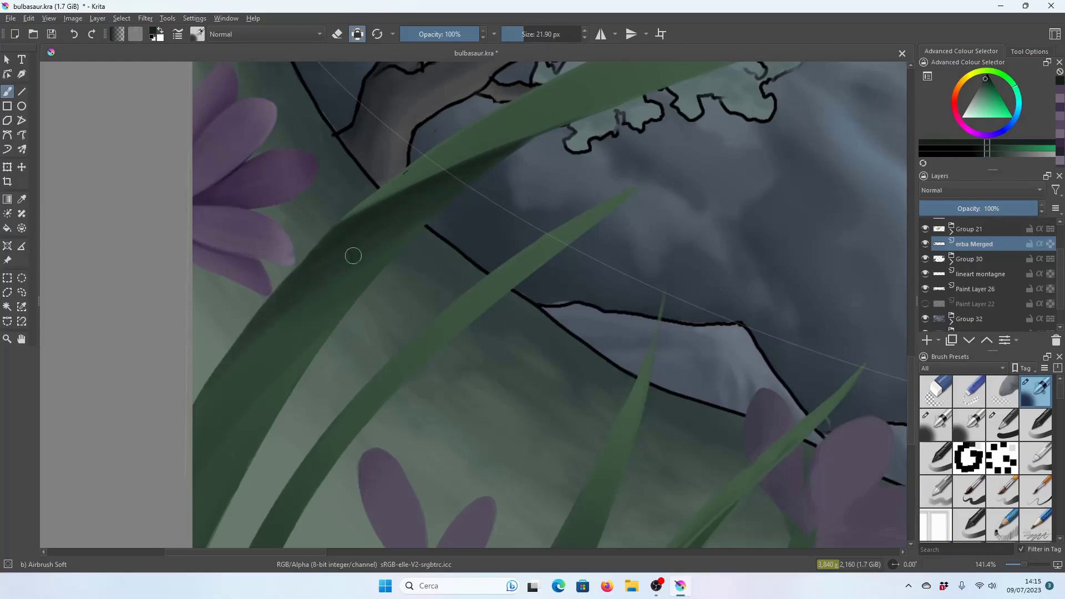
{"action": "scroll", "coordinate": [455, 230], "scroll_direction": "down", "scroll_amount": 5}
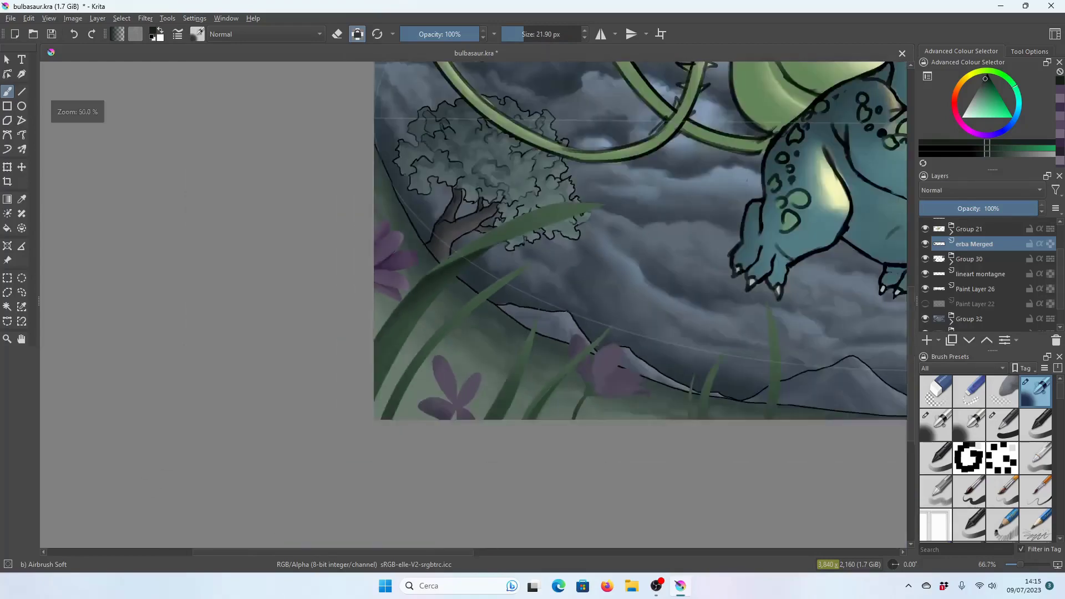
{"action": "scroll", "coordinate": [455, 229], "scroll_direction": "down", "scroll_amount": 3}
{"action": "scroll", "coordinate": [455, 230], "scroll_direction": "up", "scroll_amount": 5}
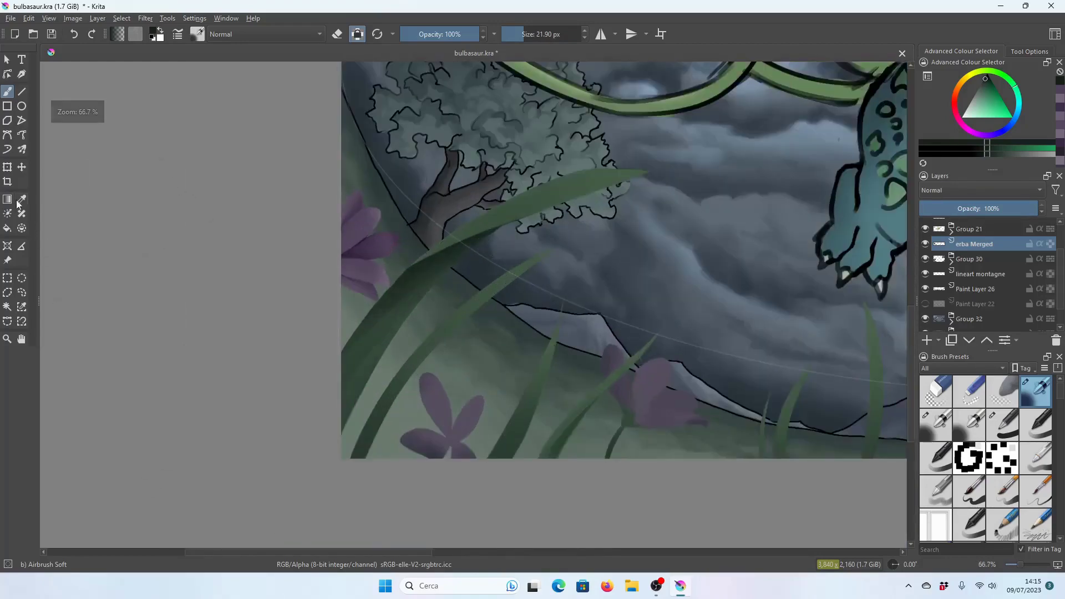
{"action": "key", "text": "ctrl+plus"}
{"action": "left_click", "coordinate": [5, 94]}
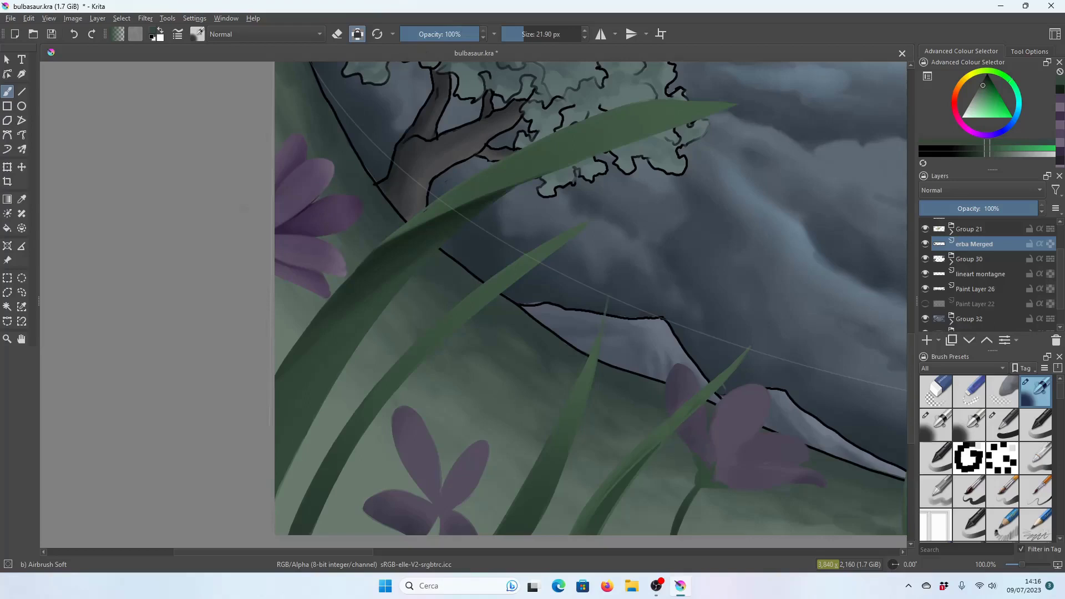
{"action": "left_click", "coordinate": [23, 197]}
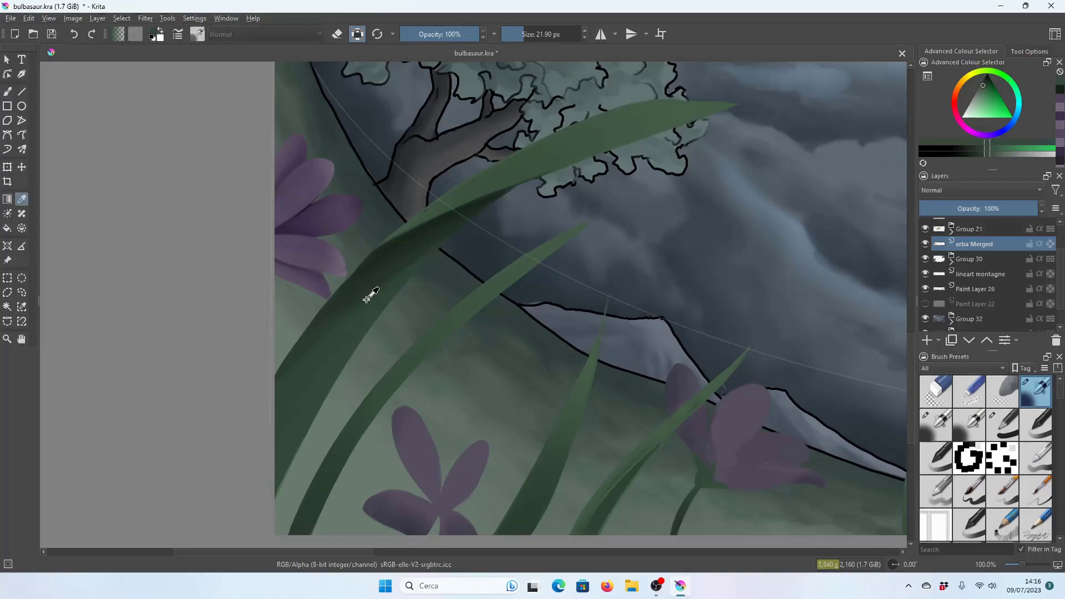
{"action": "left_click", "coordinate": [8, 91]}
{"action": "left_click_drag", "start_coordinate": [505, 78], "coordinate": [374, 299]}
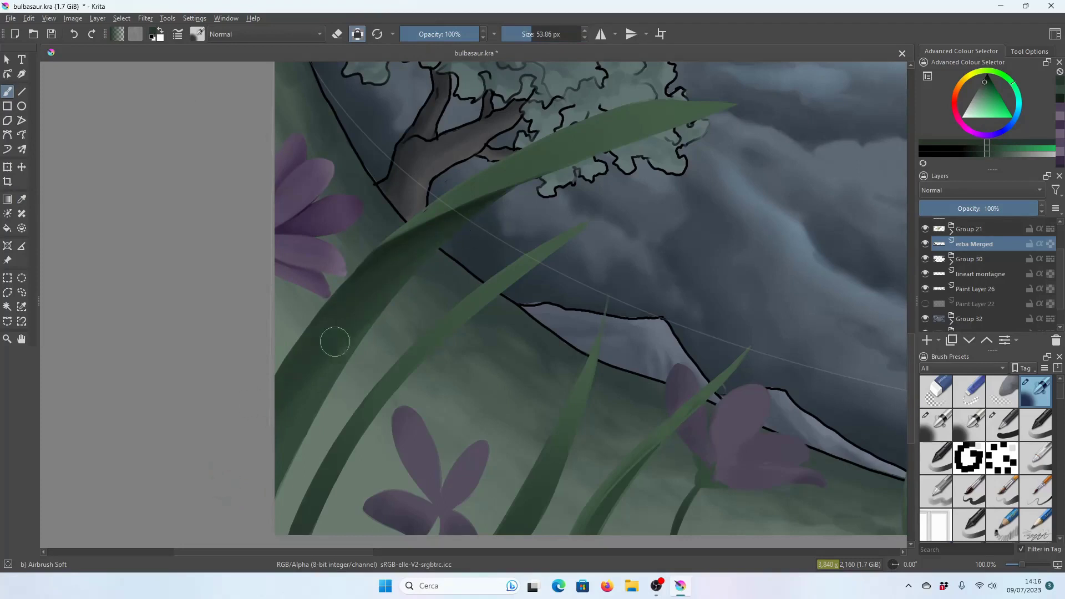
Pick a darker shading green on the Advanced Colour Selector and return to the brush.
{"action": "left_click", "coordinate": [1060, 96]}
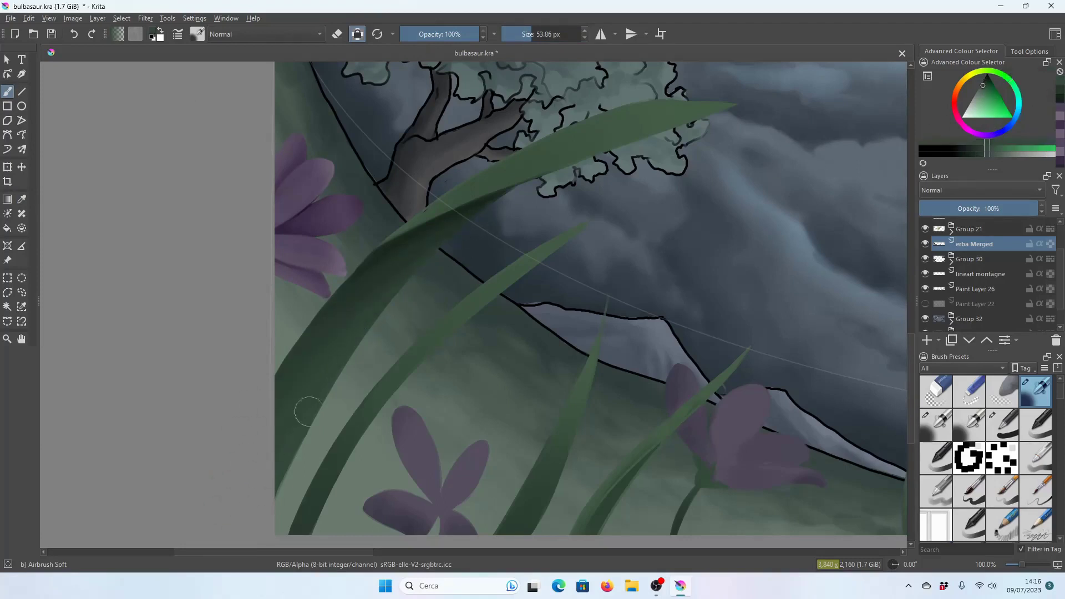
{"action": "scroll", "coordinate": [489, 294], "scroll_direction": "down", "scroll_amount": 4}
{"action": "scroll", "coordinate": [489, 293], "scroll_direction": "up", "scroll_amount": 2}
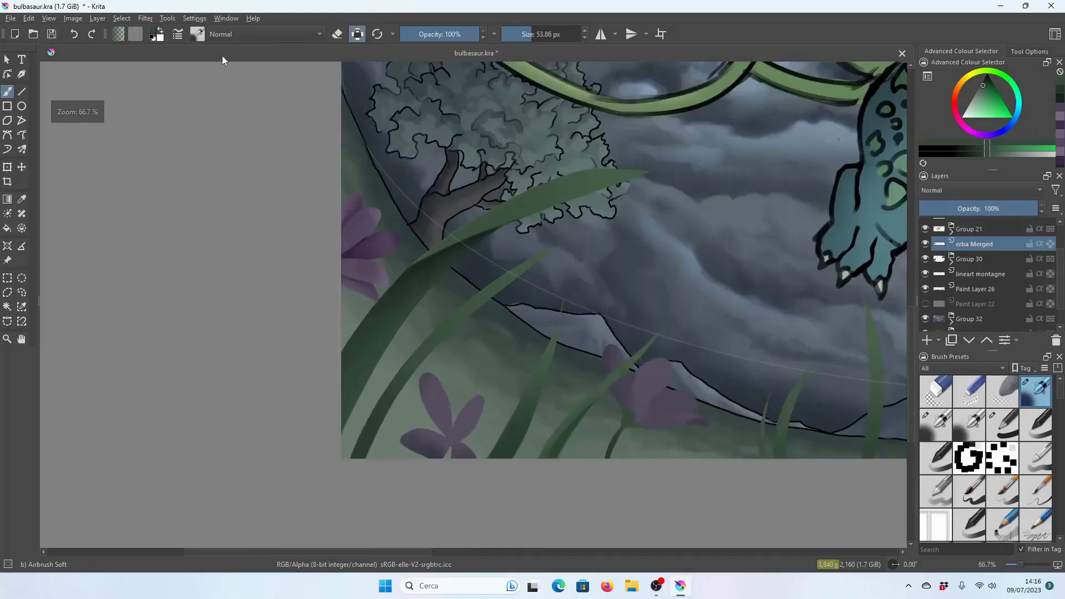
{"action": "scroll", "coordinate": [505, 257], "scroll_direction": "down", "scroll_amount": 1}
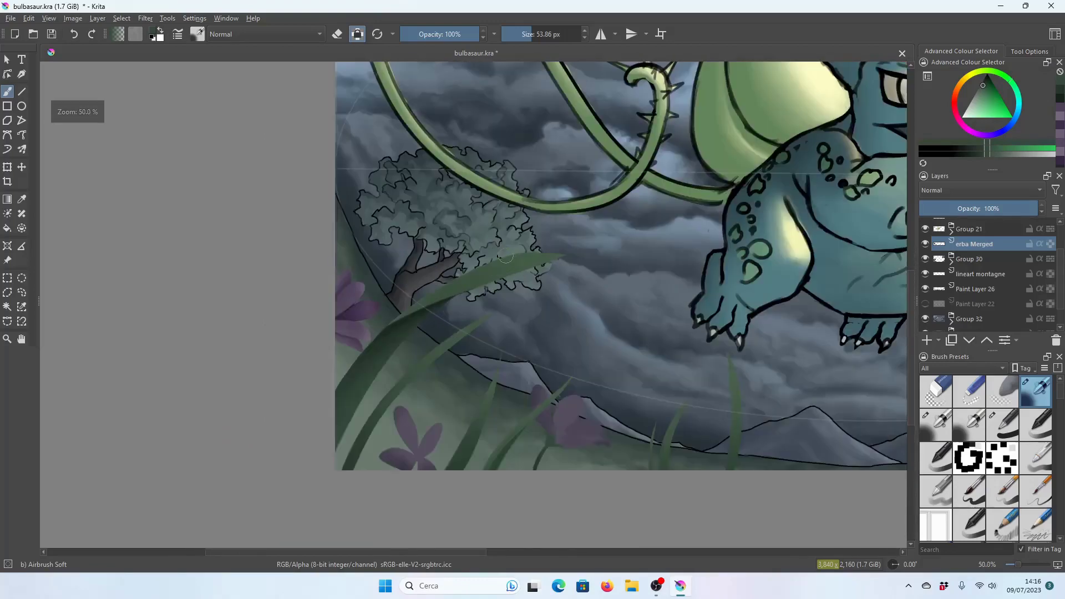
{"action": "scroll", "coordinate": [502, 256], "scroll_direction": "down", "scroll_amount": 1}
{"action": "scroll", "coordinate": [679, 195], "scroll_direction": "up", "scroll_amount": 2}
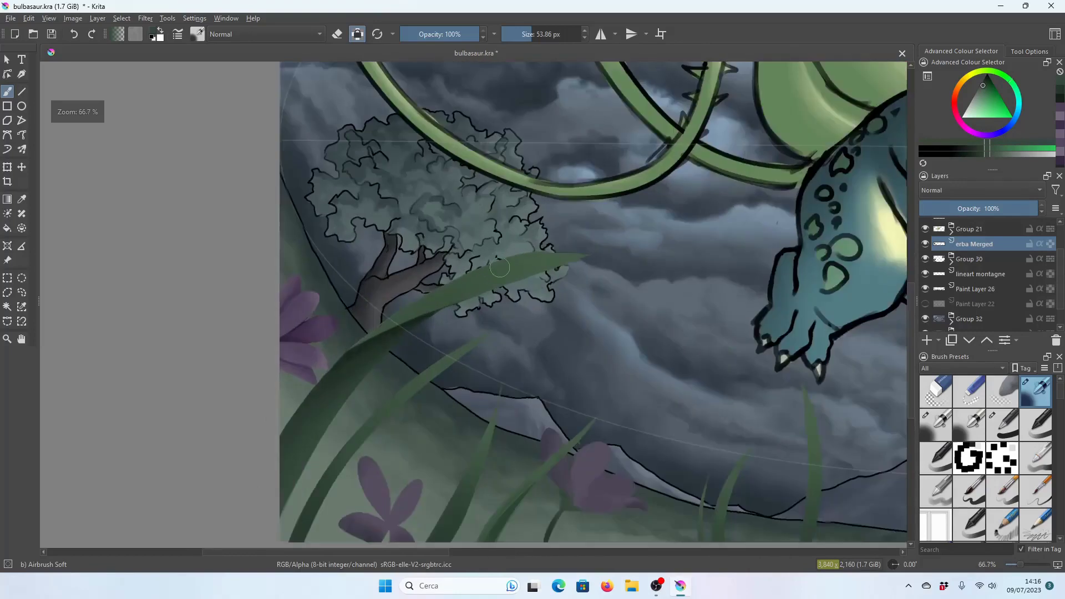
{"action": "key", "text": "1"}
{"action": "key", "text": "p"}
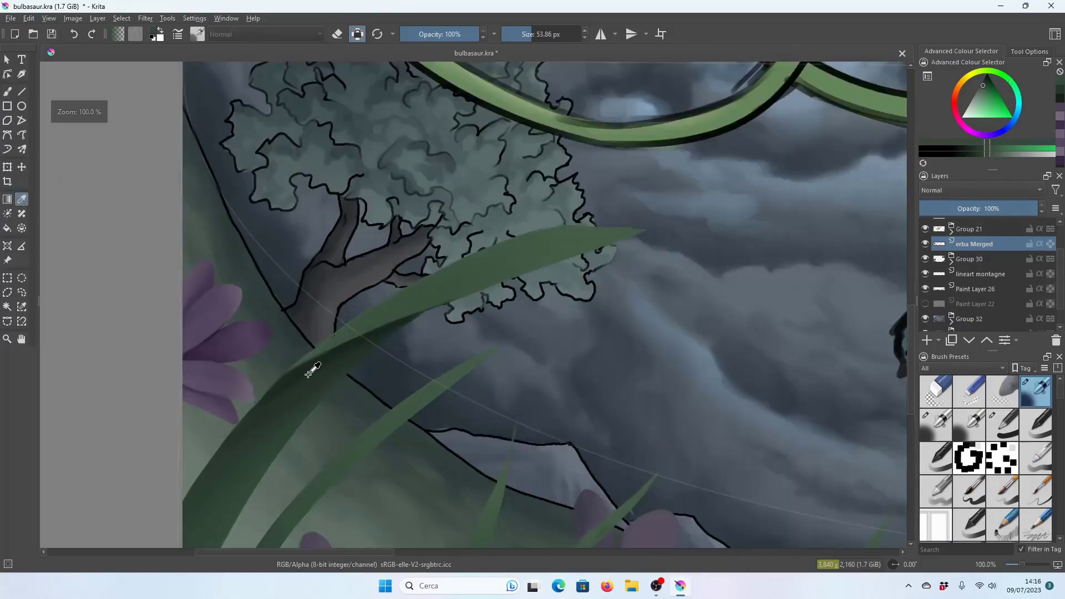
{"action": "key", "text": "b"}
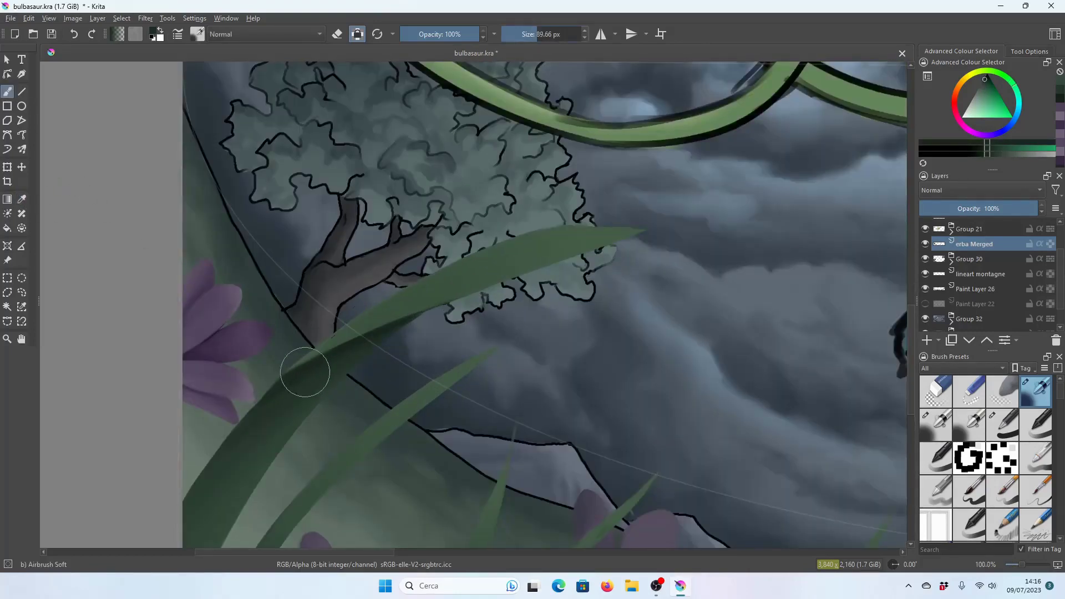
Draw a closed curved selection around the long grass blade.
{"action": "left_click", "coordinate": [5, 322]}
{"action": "left_click", "coordinate": [127, 470]}
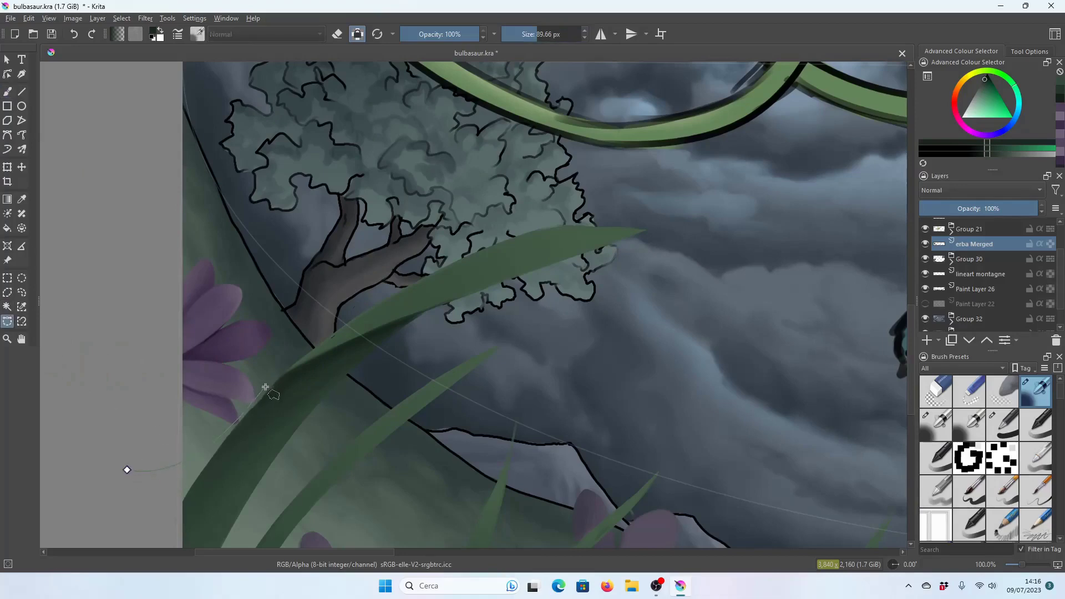
{"action": "left_click_drag", "start_coordinate": [267, 379], "coordinate": [363, 255]}
{"action": "key", "text": "minus"}
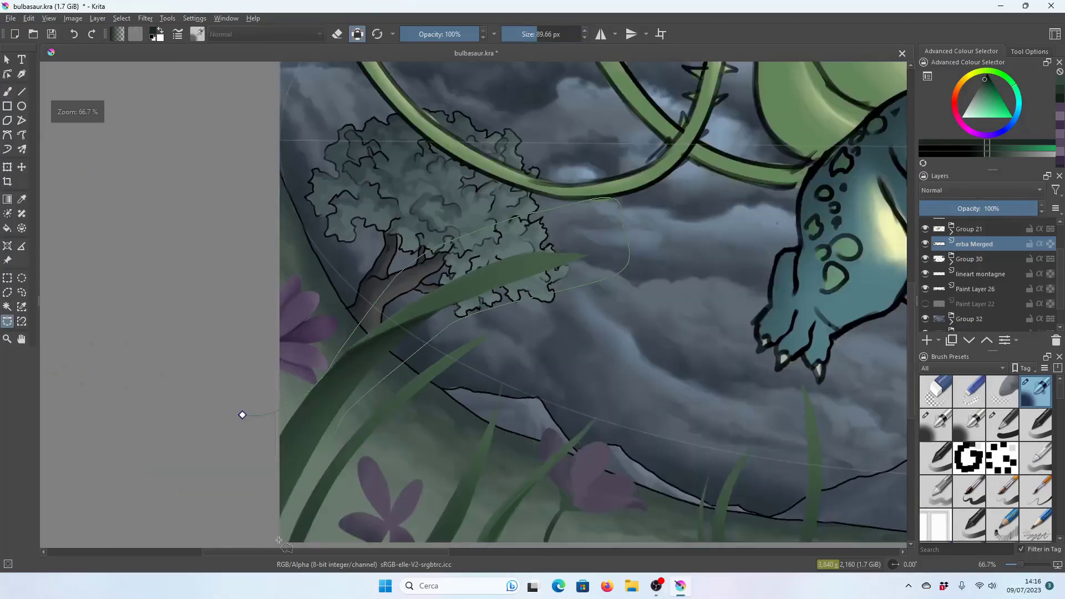
{"action": "left_click", "coordinate": [243, 415]}
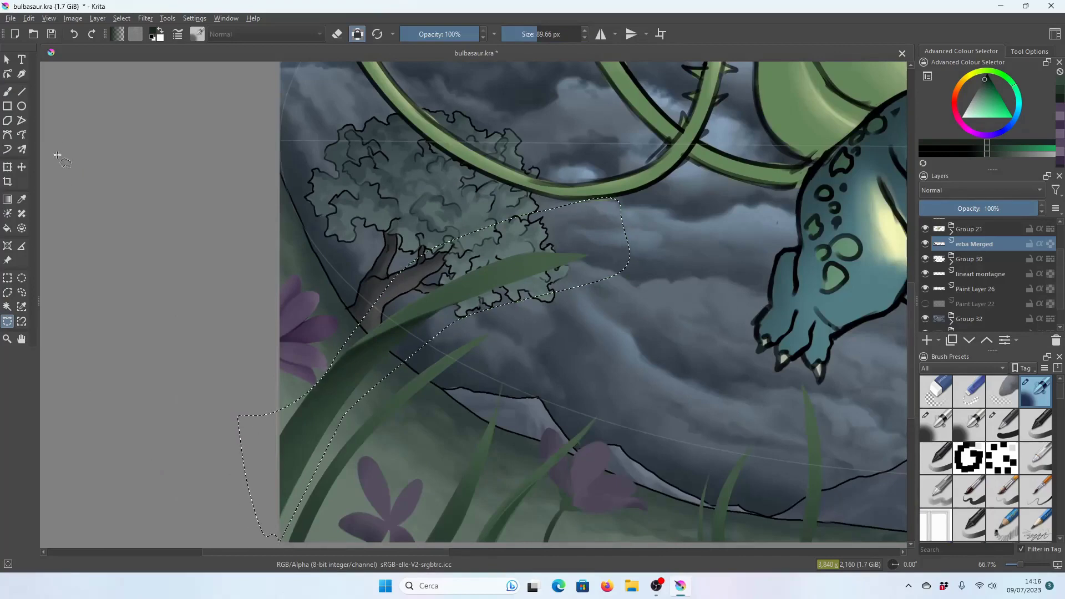
Return to the brush and enlarge it to about 300 px.
{"action": "key", "text": "plus"}
{"action": "key", "text": "b"}
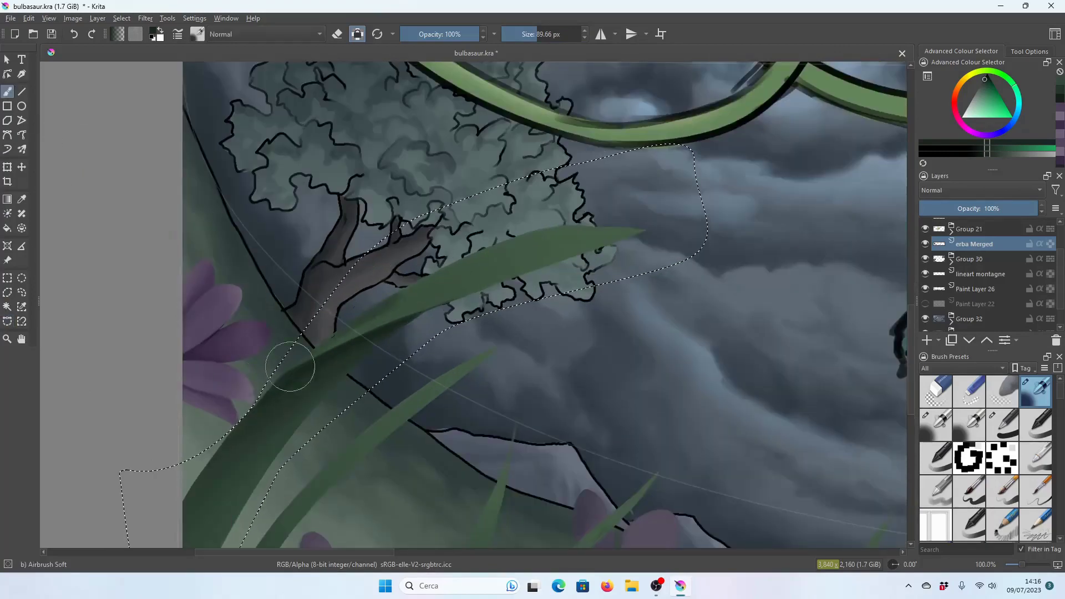
{"action": "left_click_drag", "start_coordinate": [290, 366], "coordinate": [381, 288], "text": "shift"}
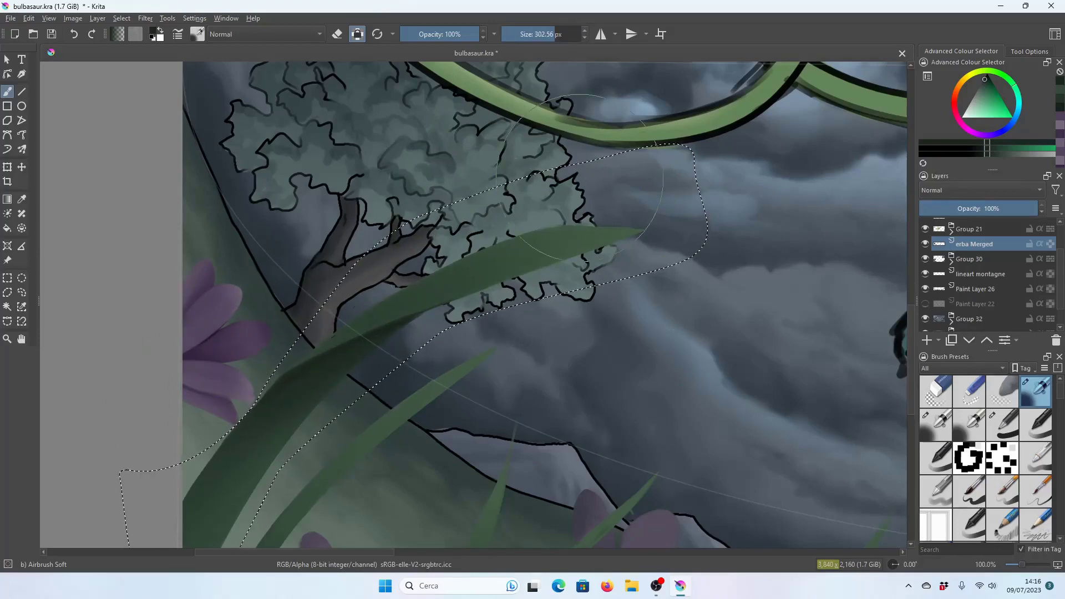
{"action": "key", "text": "minus"}
{"action": "key", "text": "minus"}
{"action": "key", "text": "minus"}
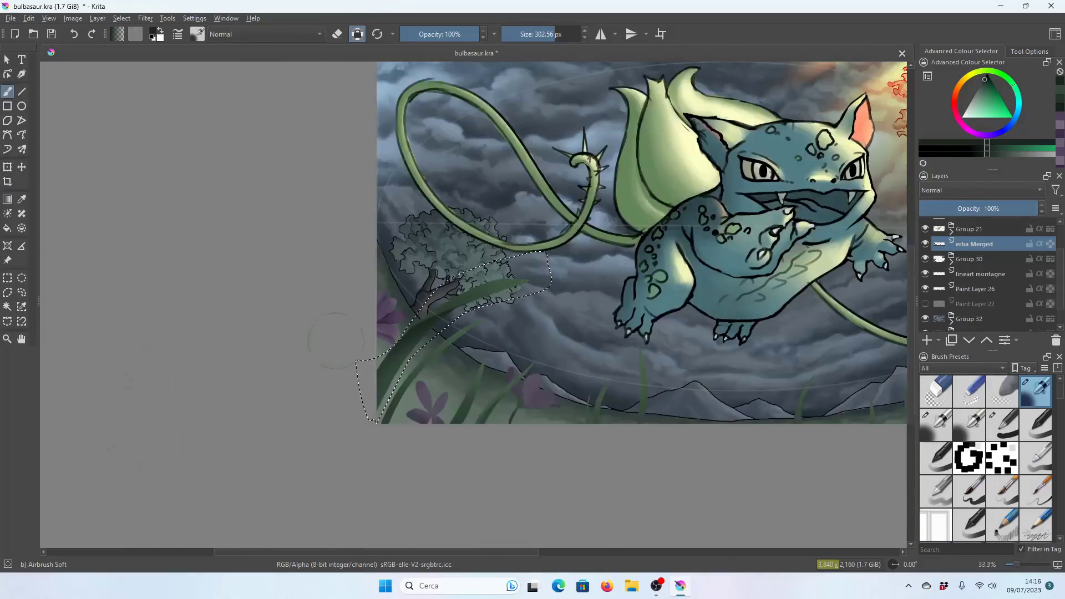
{"action": "key", "text": "plus"}
{"action": "key", "text": "plus"}
{"action": "key", "text": "plus"}
Deselect the selection around the grass blade.
{"action": "key", "text": "plus"}
{"action": "key", "text": "plus"}
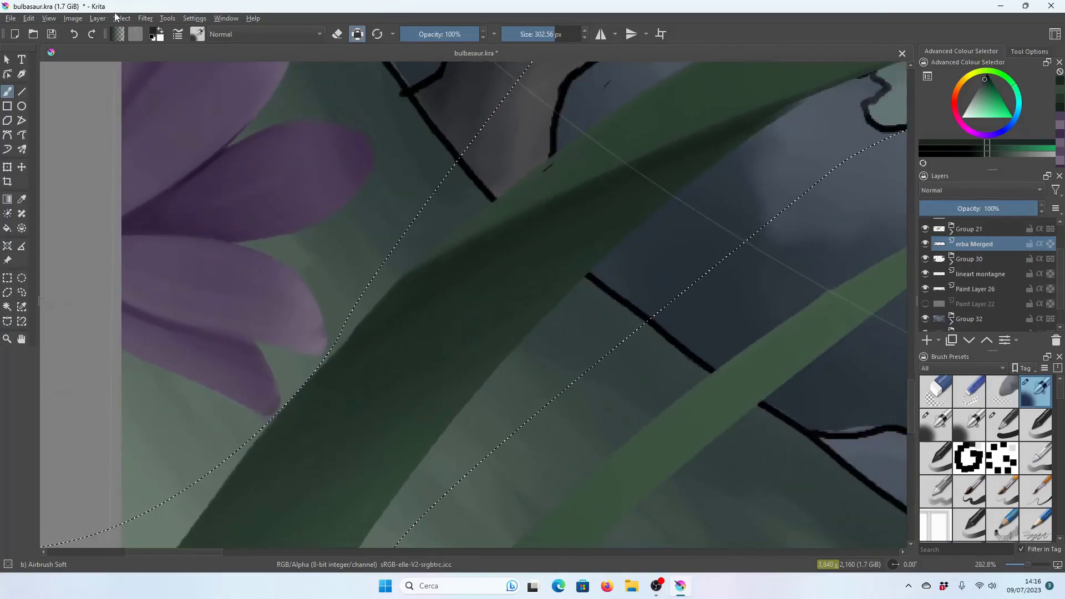
{"action": "left_click", "coordinate": [121, 18]}
{"action": "left_click", "coordinate": [139, 42]}
{"action": "key", "text": "minus"}
{"action": "key", "text": "minus"}
{"action": "key", "text": "plus"}
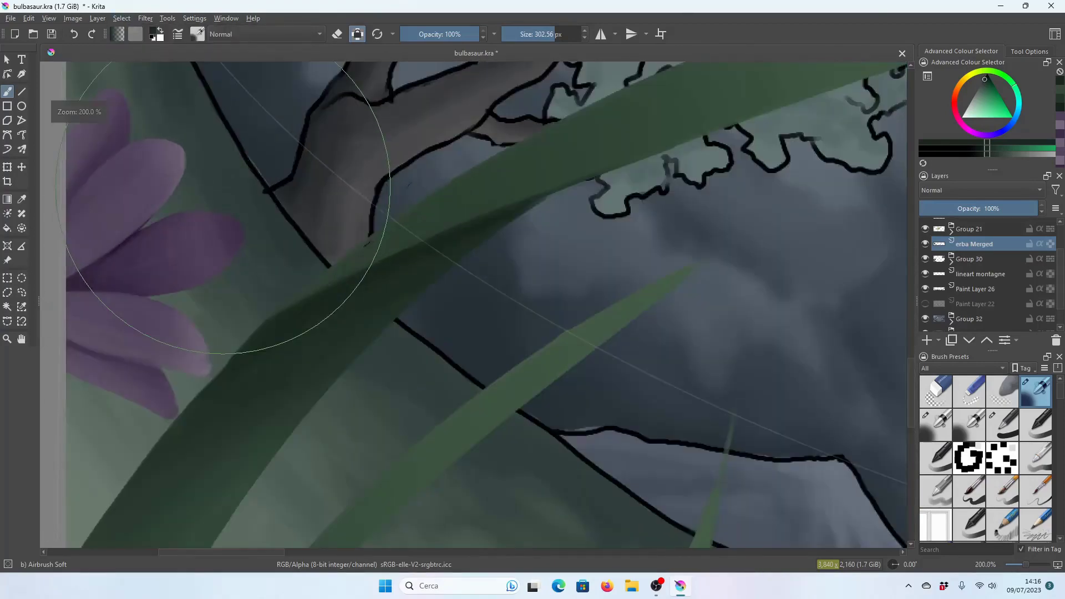
Sample the flower petal's purple and shrink the brush to about 12 px.
{"action": "left_click", "coordinate": [22, 199]}
{"action": "left_click", "coordinate": [205, 349]}
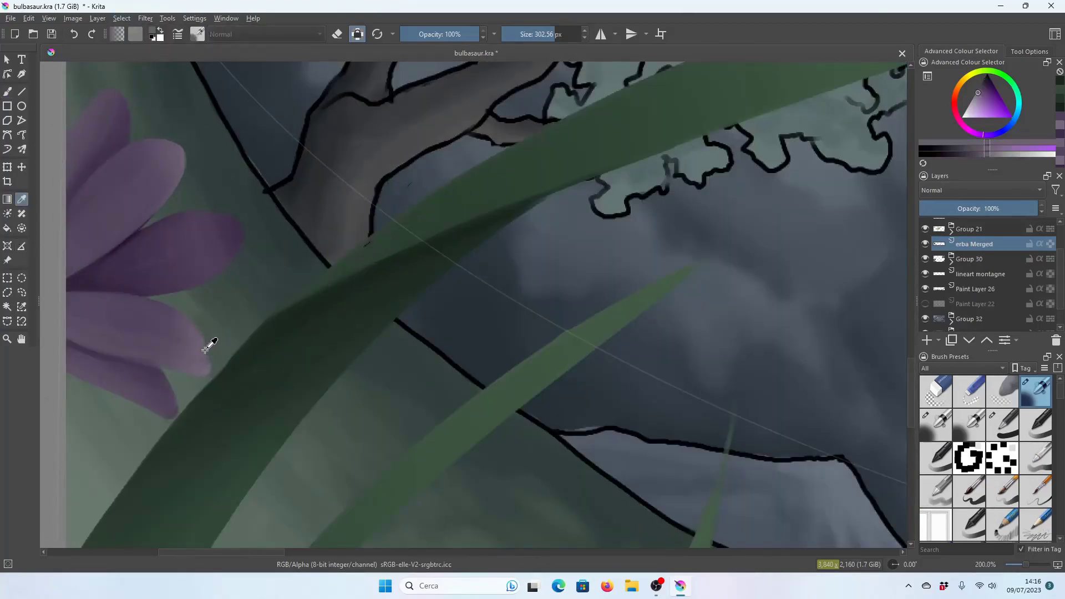
{"action": "left_click", "coordinate": [7, 92]}
{"action": "left_click", "coordinate": [530, 35]}
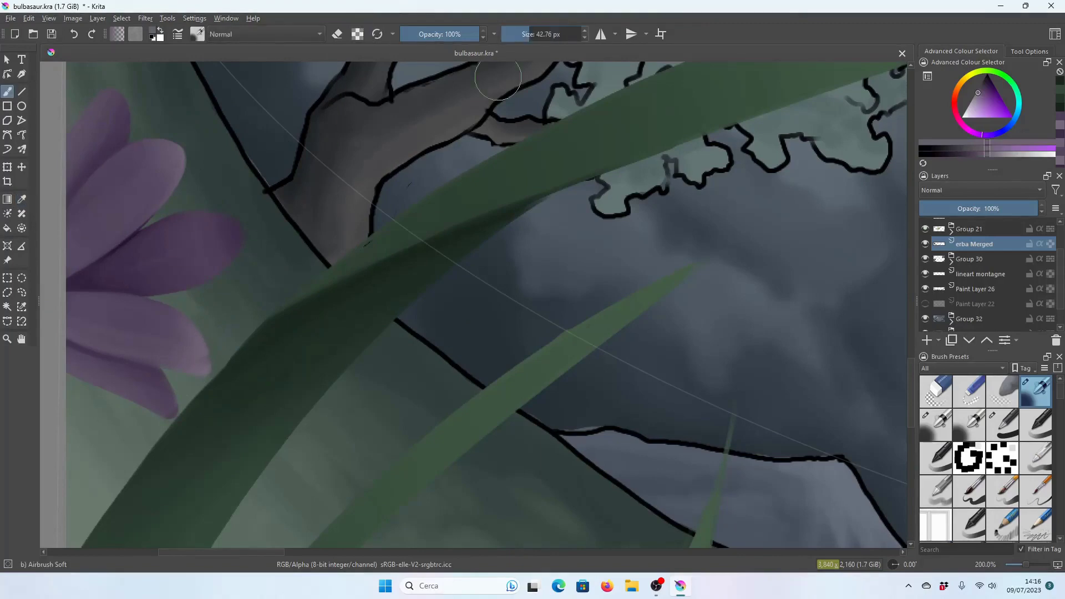
{"action": "left_click_drag", "start_coordinate": [543, 36], "coordinate": [520, 34]}
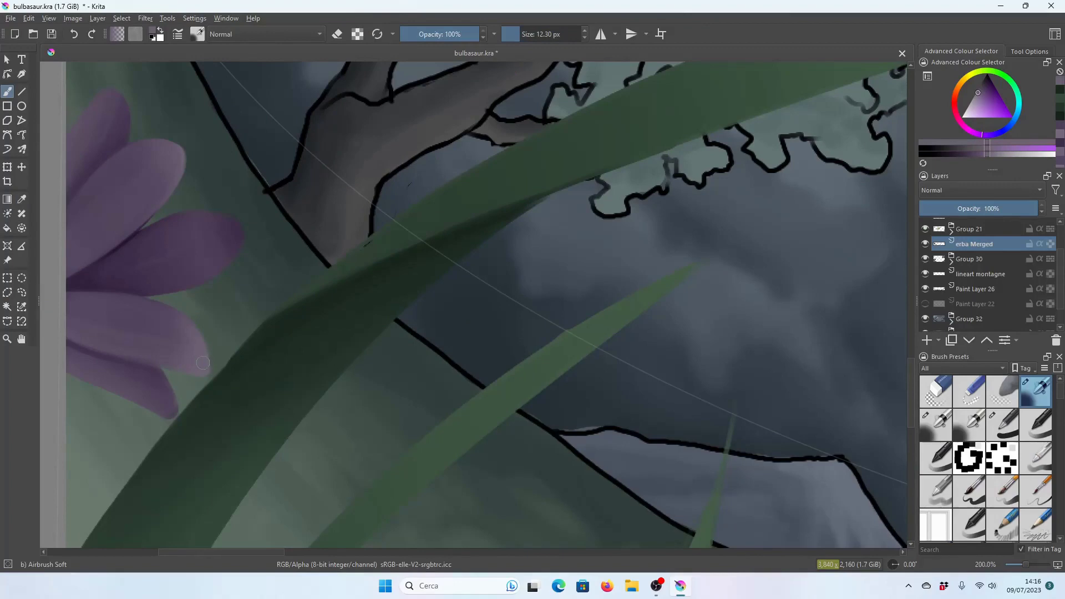
Re-sample the petal's purple and return to the soft airbrush.
{"action": "left_click", "coordinate": [22, 199]}
{"action": "left_click", "coordinate": [175, 409]}
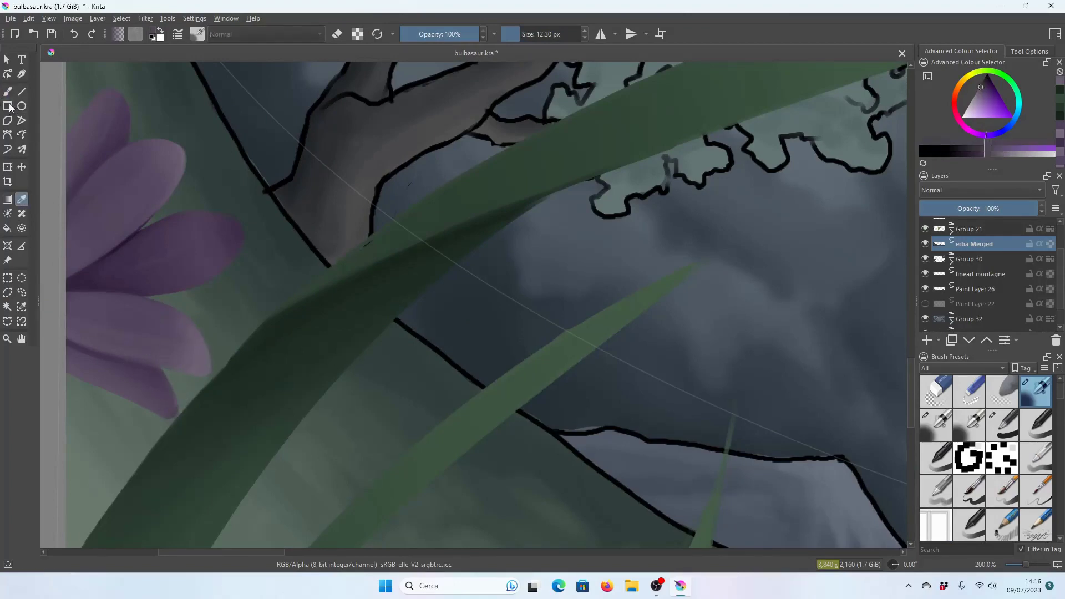
{"action": "left_click", "coordinate": [7, 92]}
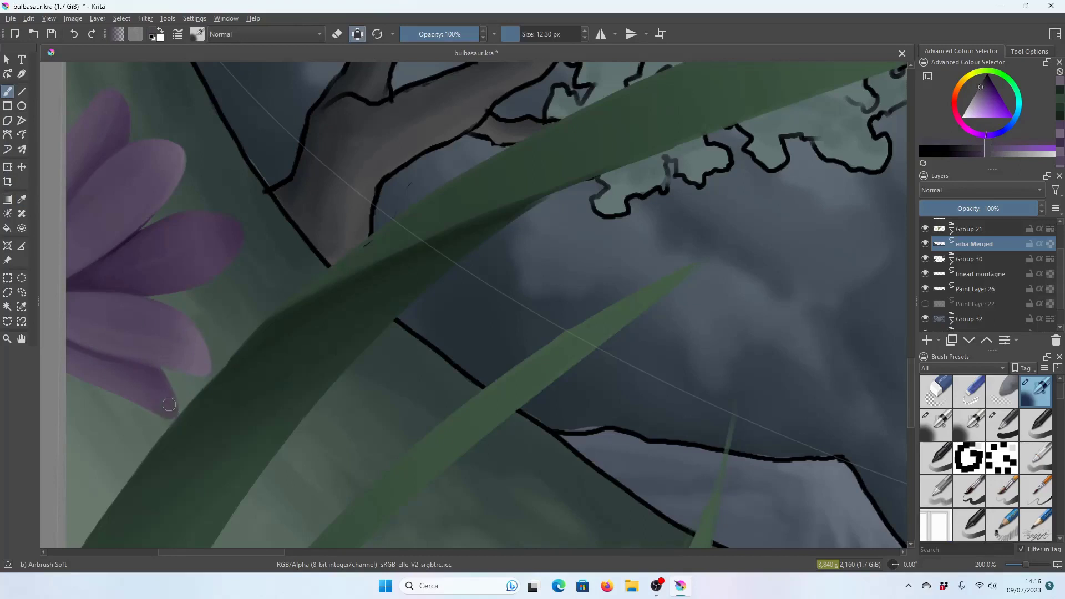
{"action": "key", "text": "minus"}
{"action": "key", "text": "minus"}
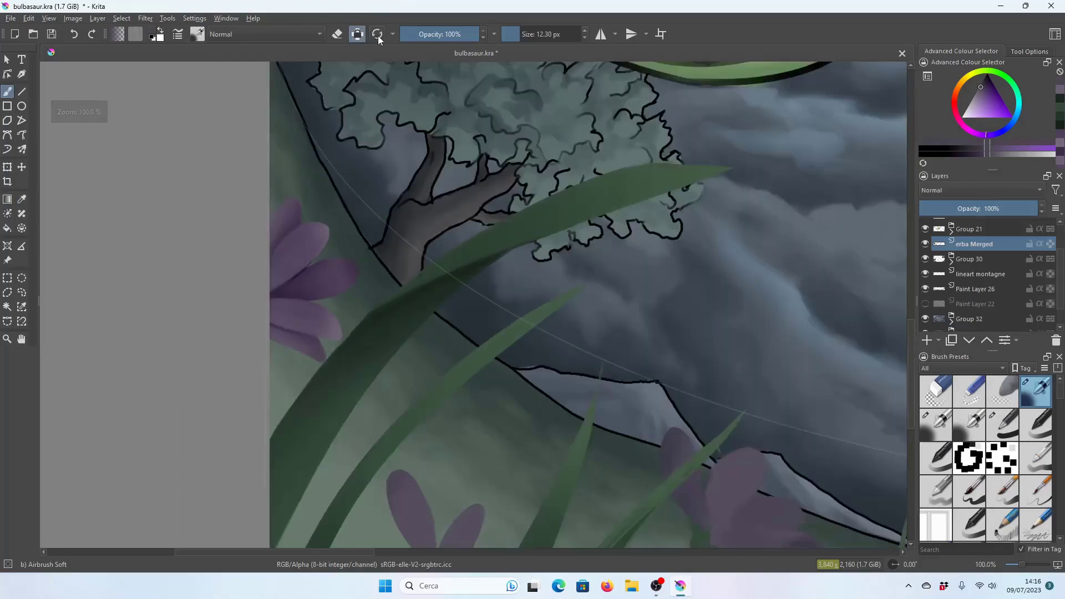
Sample the grass blade's greyish green, enable Preserve Alpha and slightly shrink the brush.
{"action": "left_click", "coordinate": [357, 34]}
{"action": "left_click", "coordinate": [21, 199]}
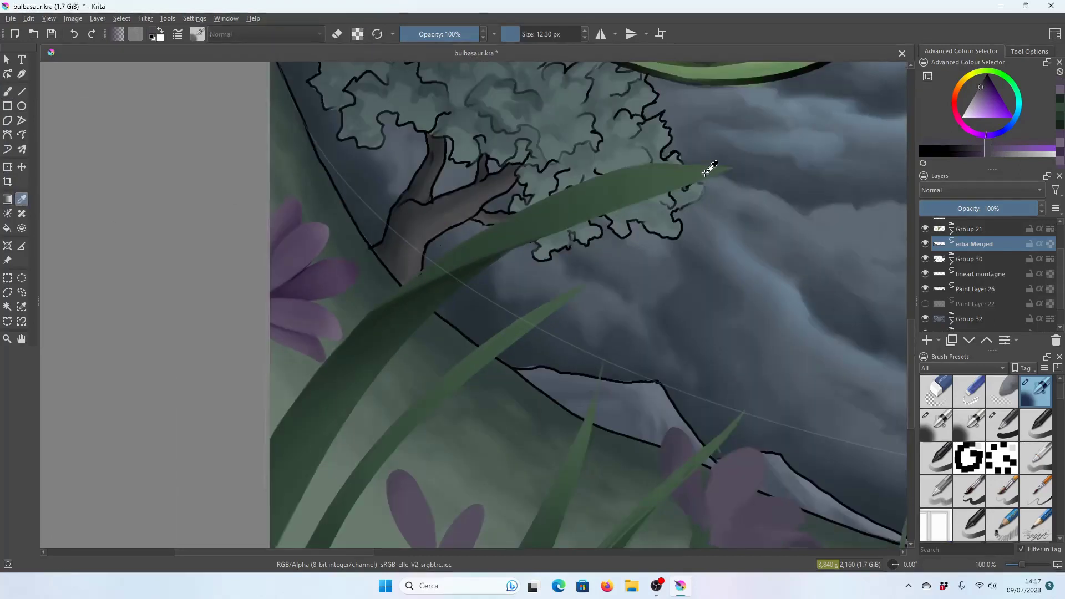
{"action": "left_click", "coordinate": [721, 183]}
{"action": "left_click", "coordinate": [9, 93]}
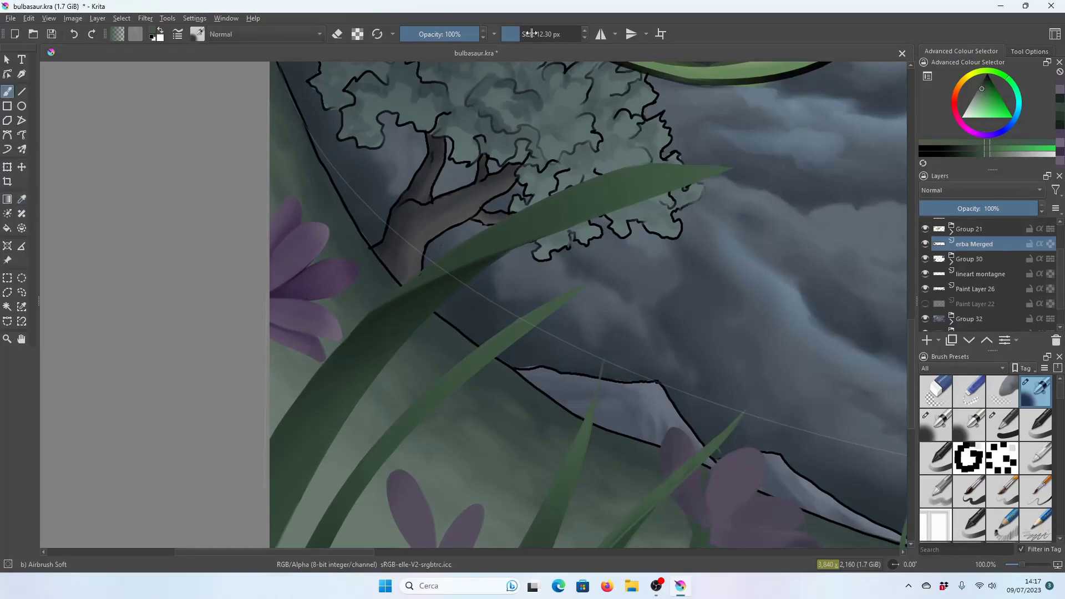
{"action": "left_click", "coordinate": [357, 34]}
{"action": "key", "text": "bracketleft"}
{"action": "key", "text": "bracketleft"}
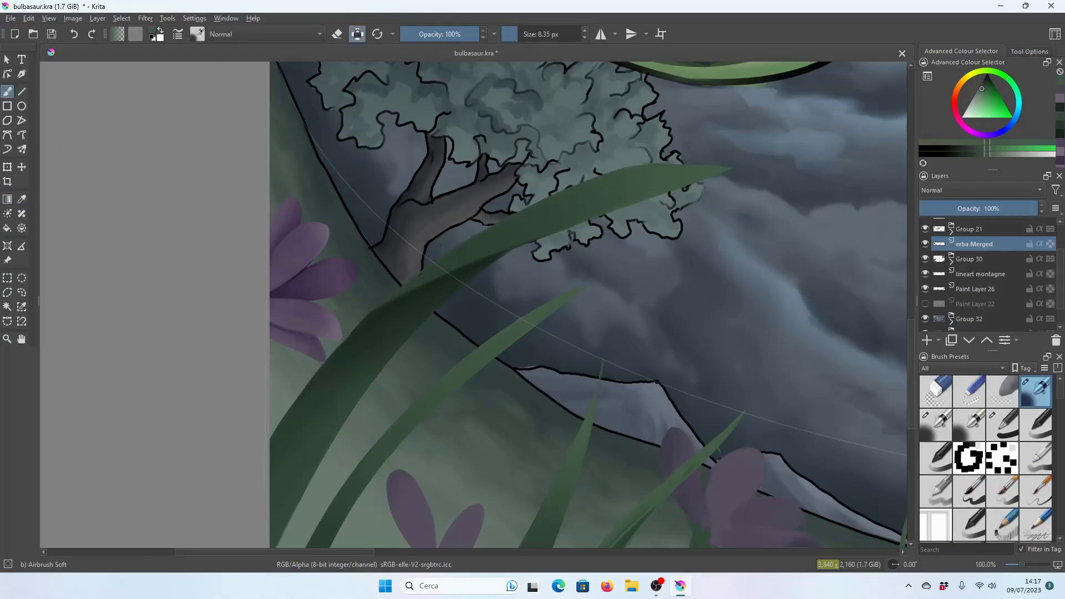
Airbrush a lighter green highlight along the blade's upper edge, comparing it with undo/redo.
{"action": "left_click_drag", "start_coordinate": [558, 227], "coordinate": [359, 320]}
{"action": "key", "text": "ctrl+z"}
{"action": "key", "text": "ctrl+shift+z"}
{"action": "key", "text": "ctrl+z"}
{"action": "key", "text": "ctrl+shift+z"}
{"action": "key", "text": "ctrl+z"}
{"action": "key", "text": "ctrl+shift+z"}
Paint over the trunk's black inner line with a new colour at about 98 px.
{"action": "scroll", "coordinate": [487, 258], "scroll_direction": "down", "scroll_amount": 1}
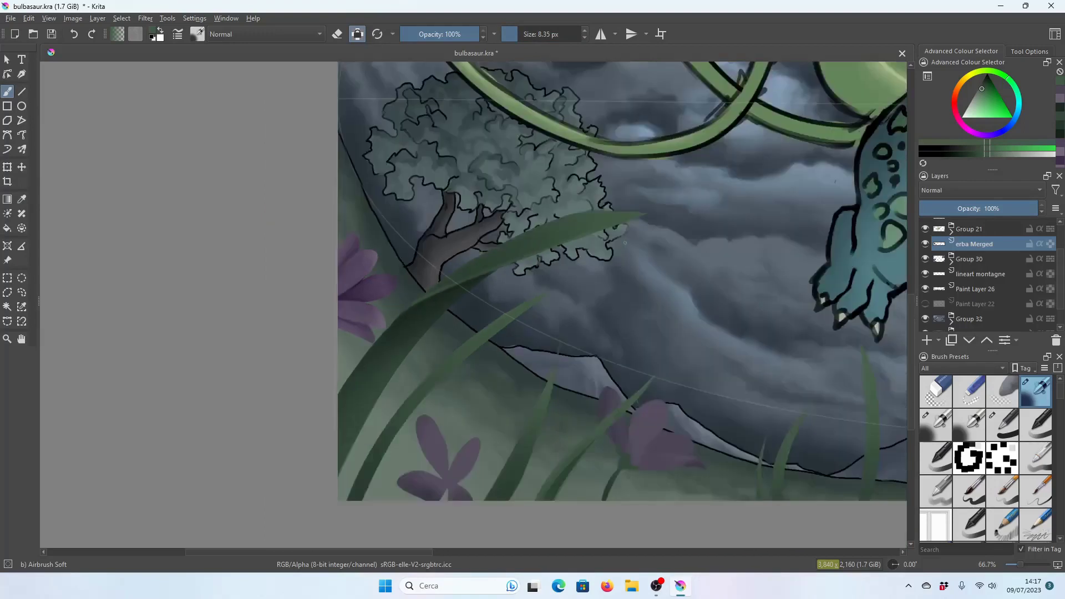
{"action": "scroll", "coordinate": [487, 258], "scroll_direction": "down", "scroll_amount": 1}
{"action": "scroll", "coordinate": [487, 258], "scroll_direction": "up", "scroll_amount": 2}
{"action": "scroll", "coordinate": [487, 259], "scroll_direction": "up", "scroll_amount": 1}
{"action": "left_click", "coordinate": [1058, 115]}
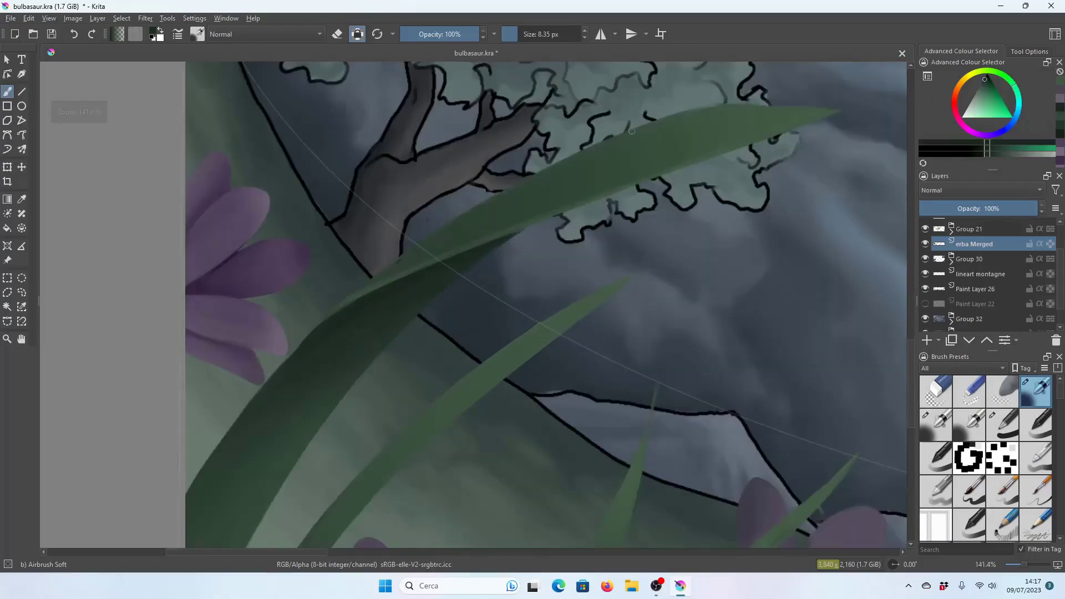
{"action": "left_click_drag", "start_coordinate": [516, 36], "coordinate": [542, 37]}
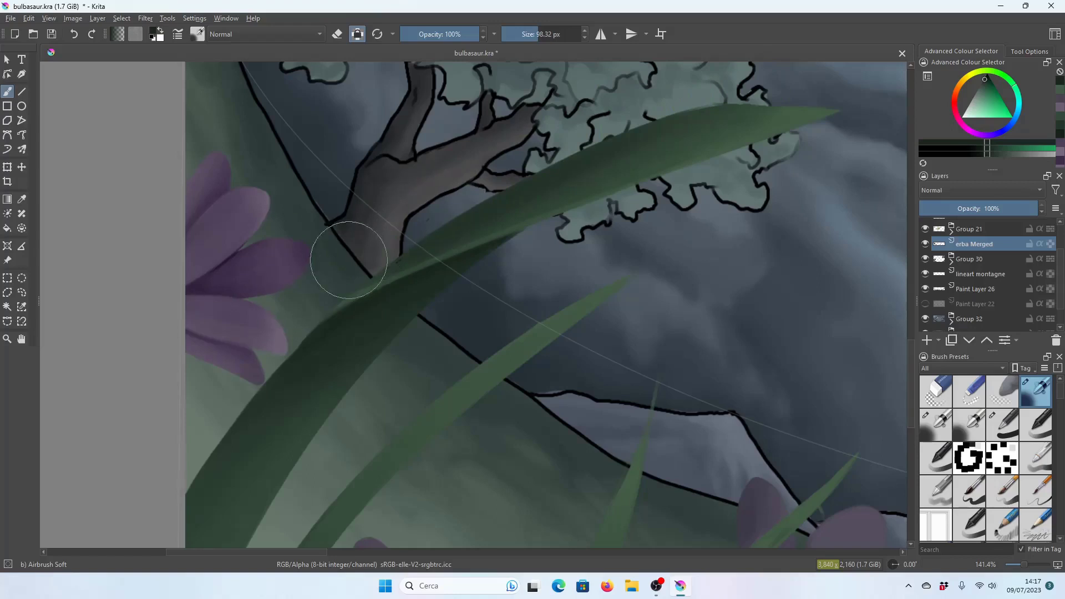
{"action": "left_click_drag", "start_coordinate": [422, 194], "coordinate": [477, 186]}
Enlarge the brush to about 162 px and choose a new painting colour.
{"action": "key", "text": "minus"}
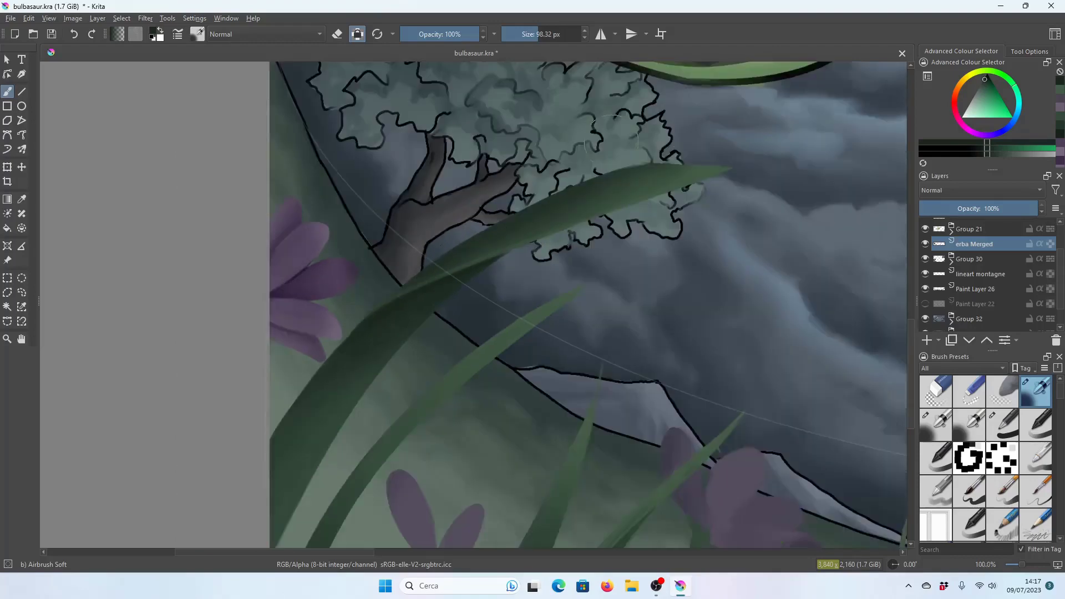
{"action": "key", "text": "minus"}
{"action": "key", "text": "plus"}
{"action": "key", "text": "plus"}
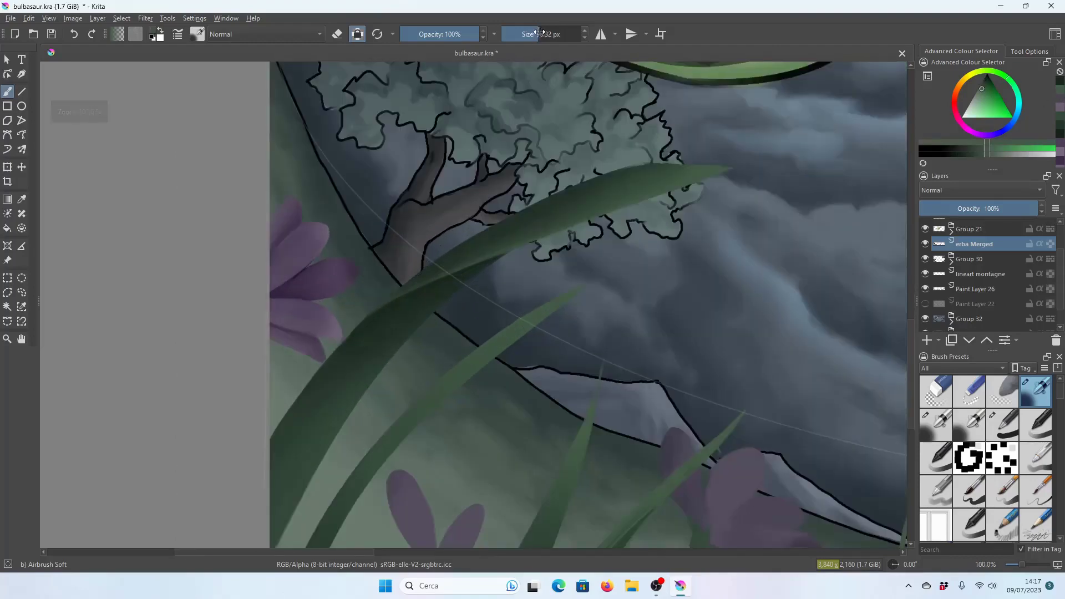
{"action": "left_click_drag", "start_coordinate": [536, 34], "coordinate": [546, 34]}
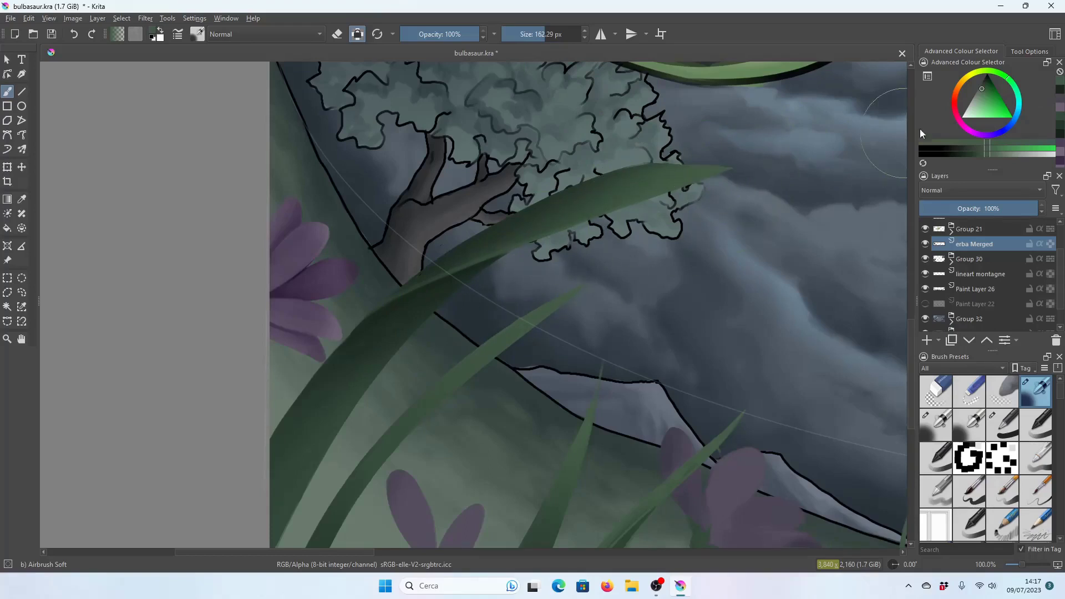
{"action": "left_click", "coordinate": [979, 98]}
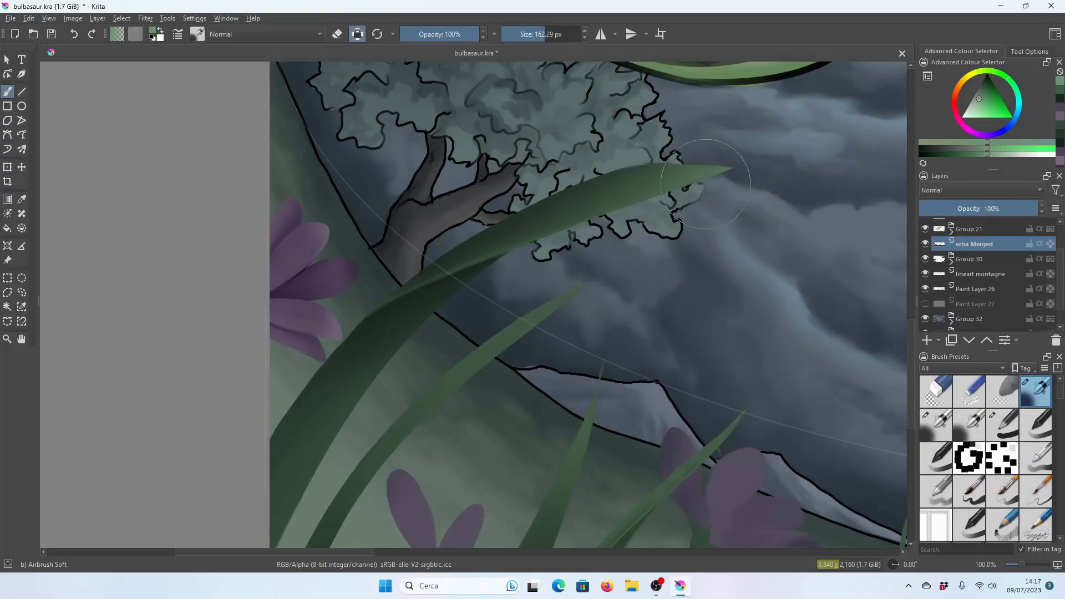
{"action": "key", "text": "minus"}
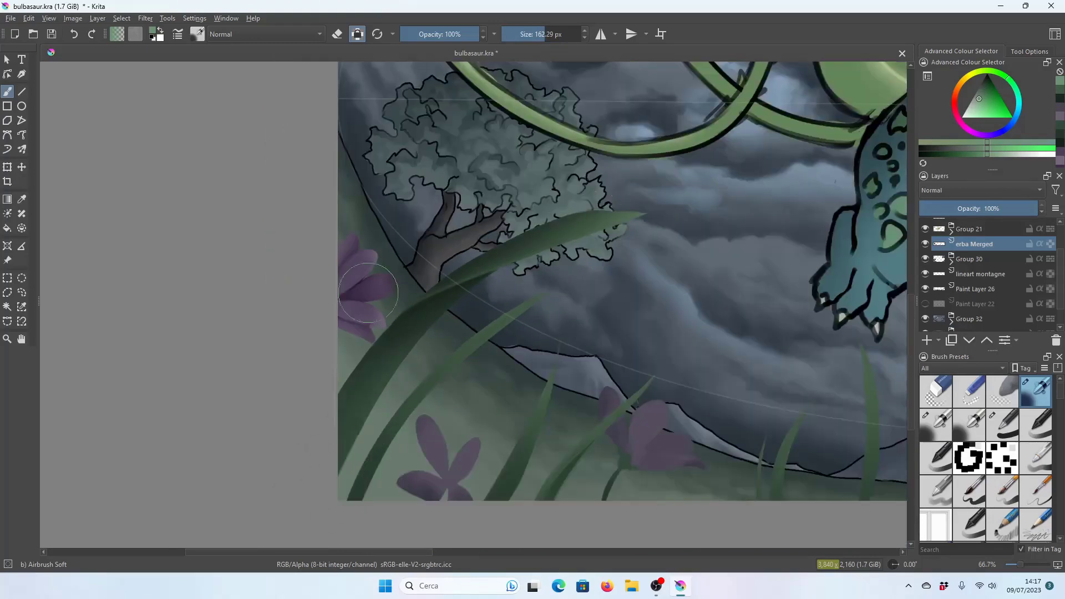
{"action": "left_click", "coordinate": [7, 321]}
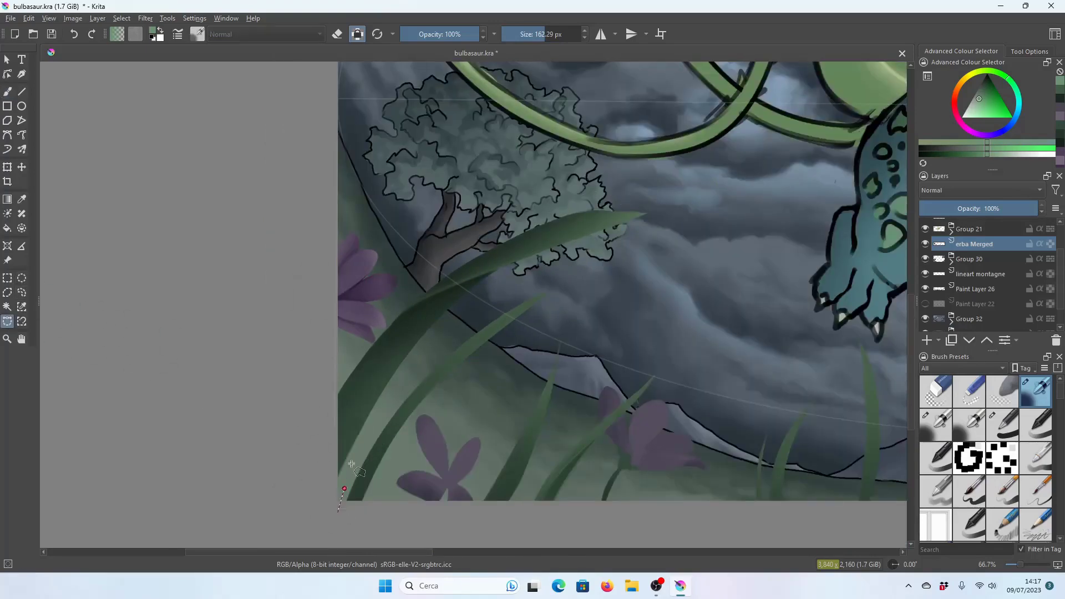
Close a curved selection around the long grass blade, then set the airbrush to about 342 px.
{"action": "left_click", "coordinate": [681, 206]}
{"action": "mouse_move", "coordinate": [415, 275]}
{"action": "left_mouse_down"}
{"action": "mouse_move", "coordinate": [367, 344]}
{"action": "mouse_move", "coordinate": [306, 392]}
{"action": "left_mouse_up"}
{"action": "left_click", "coordinate": [337, 510]}
{"action": "key", "text": "b"}
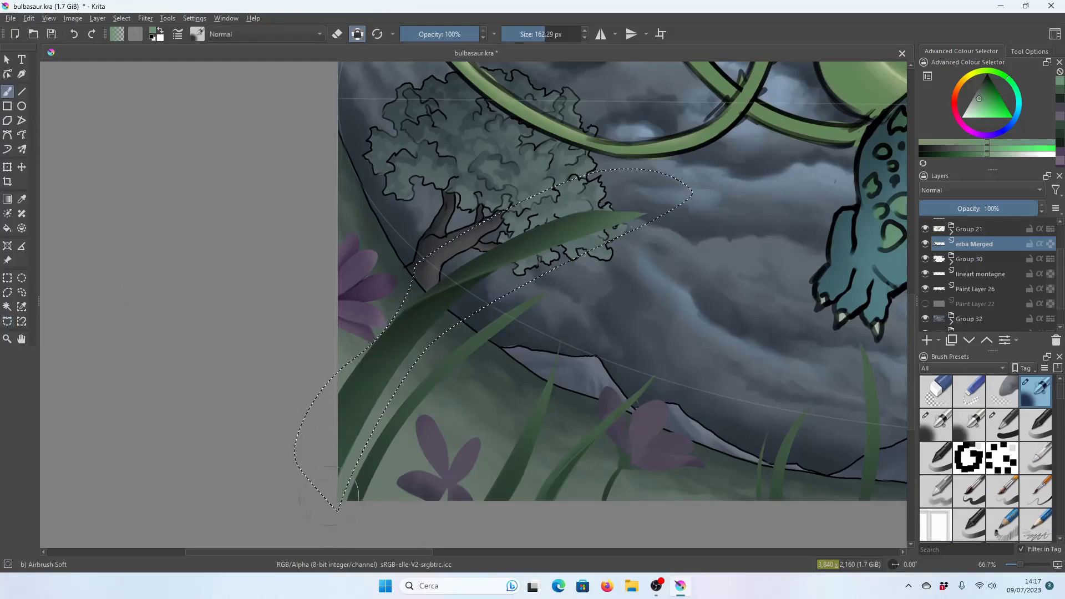
{"action": "left_click_drag", "start_coordinate": [388, 444], "coordinate": [421, 440]}
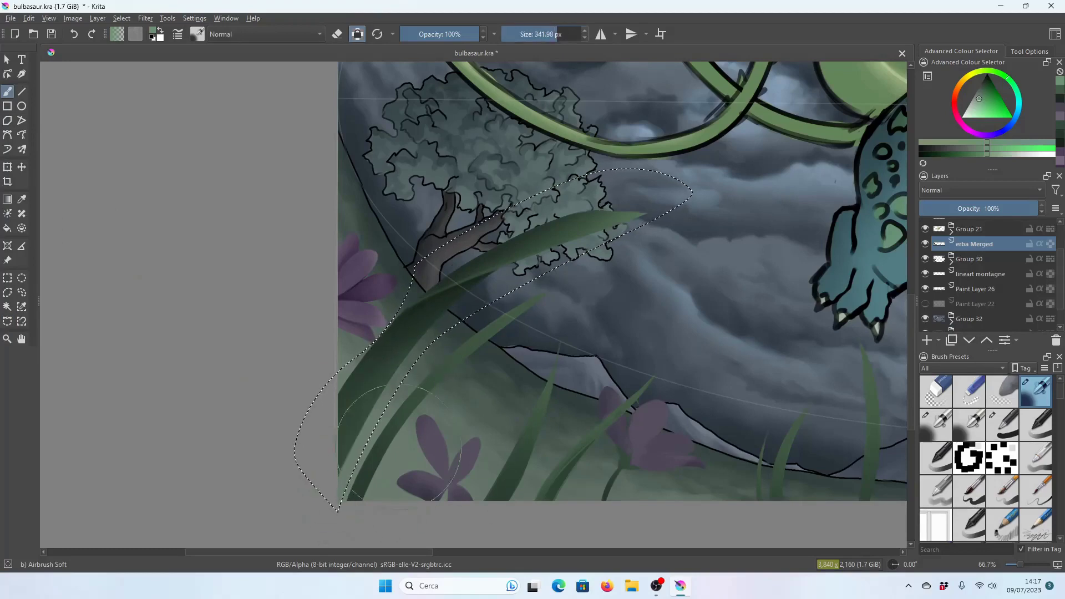
{"action": "key", "text": "minus"}
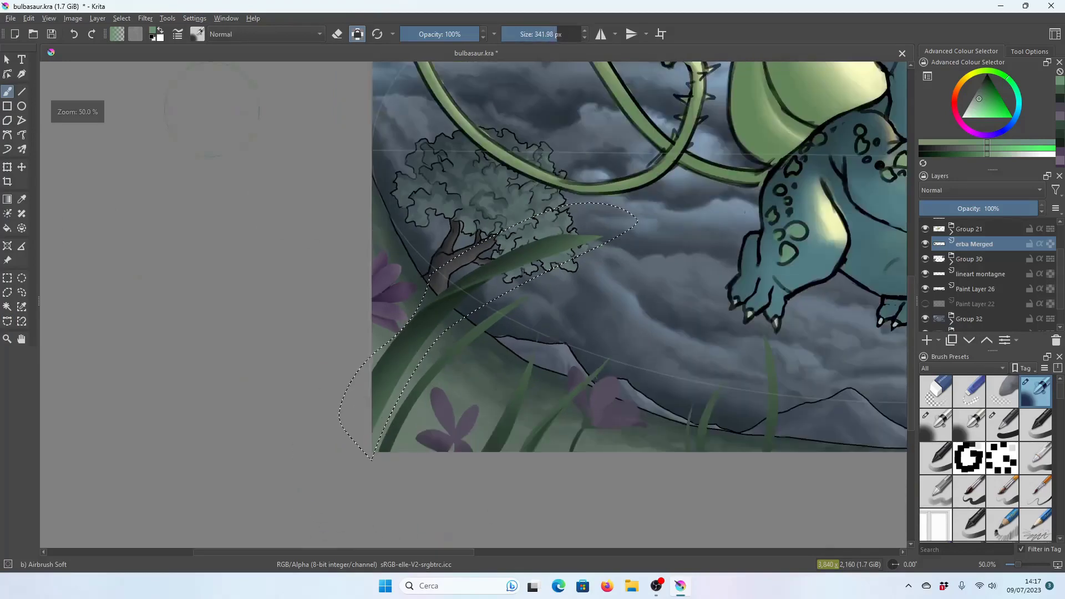
{"action": "key", "text": "minus"}
{"action": "key", "text": "minus"}
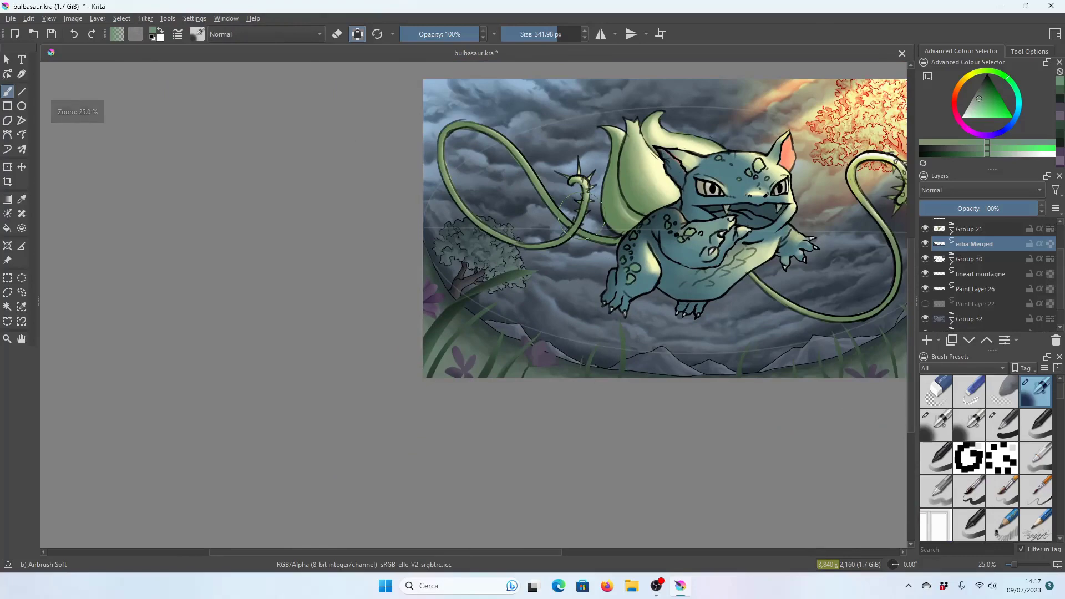
{"action": "scroll", "coordinate": [452, 269], "scroll_direction": "up", "scroll_amount": 3}
Sample the grass's dark green-grey and brush a faint highlight along the blade's upper edge.
{"action": "scroll", "coordinate": [448, 311], "scroll_direction": "up", "scroll_amount": 1}
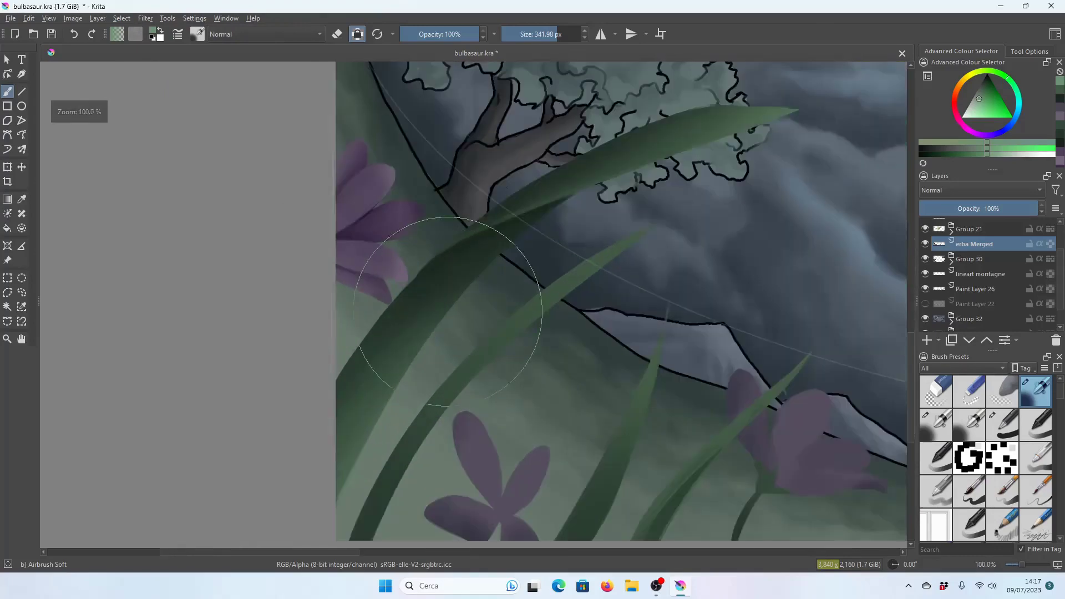
{"action": "scroll", "coordinate": [447, 311], "scroll_direction": "up", "scroll_amount": 1}
{"action": "scroll", "coordinate": [436, 233], "scroll_direction": "up", "scroll_amount": 1}
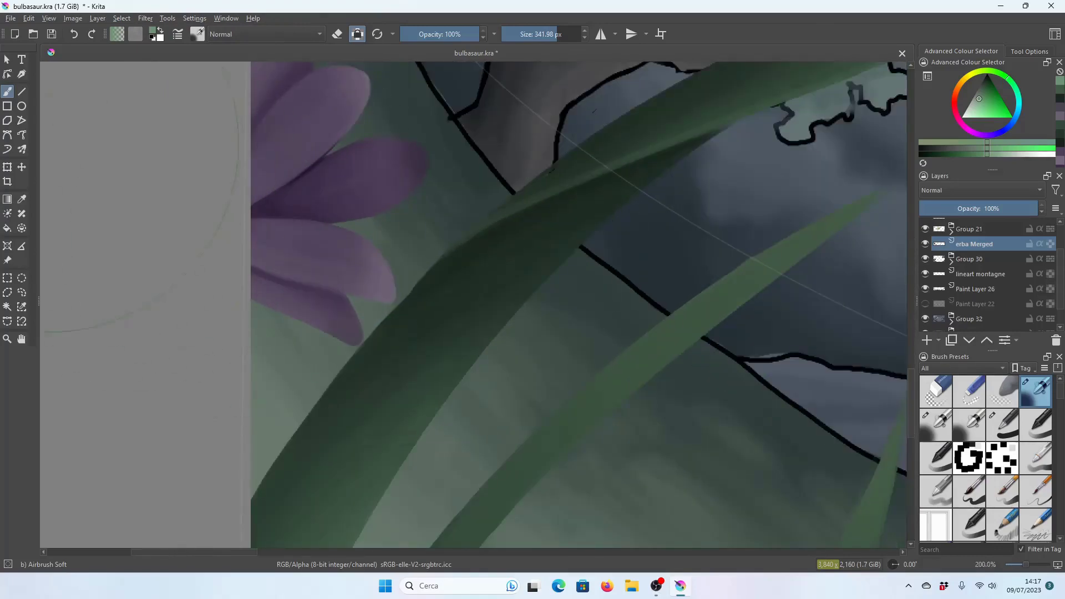
{"action": "left_click", "coordinate": [22, 199]}
{"action": "left_click", "coordinate": [647, 148]}
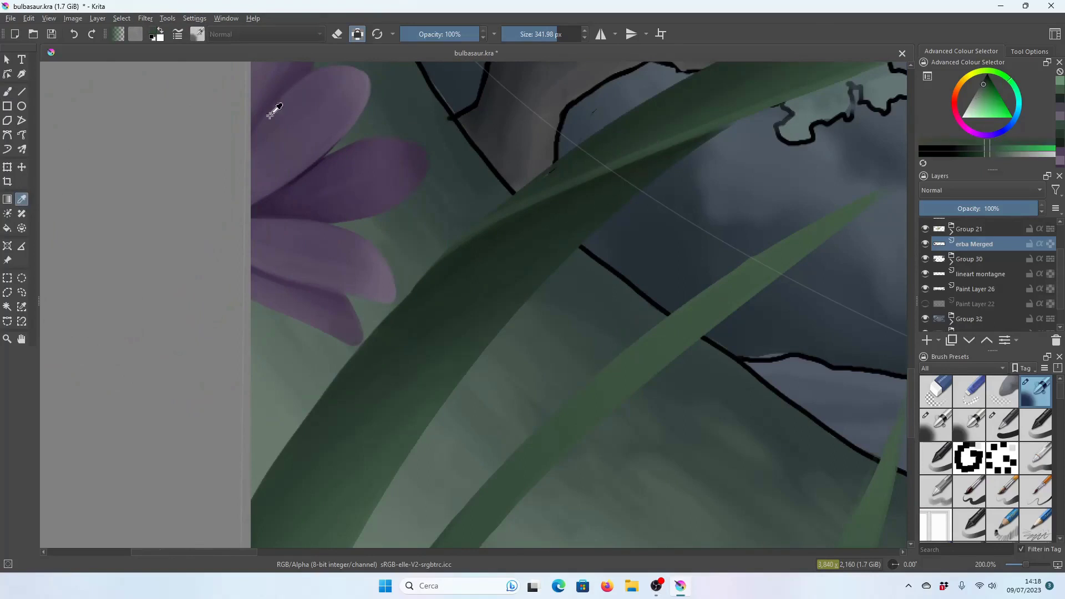
{"action": "left_click", "coordinate": [8, 93]}
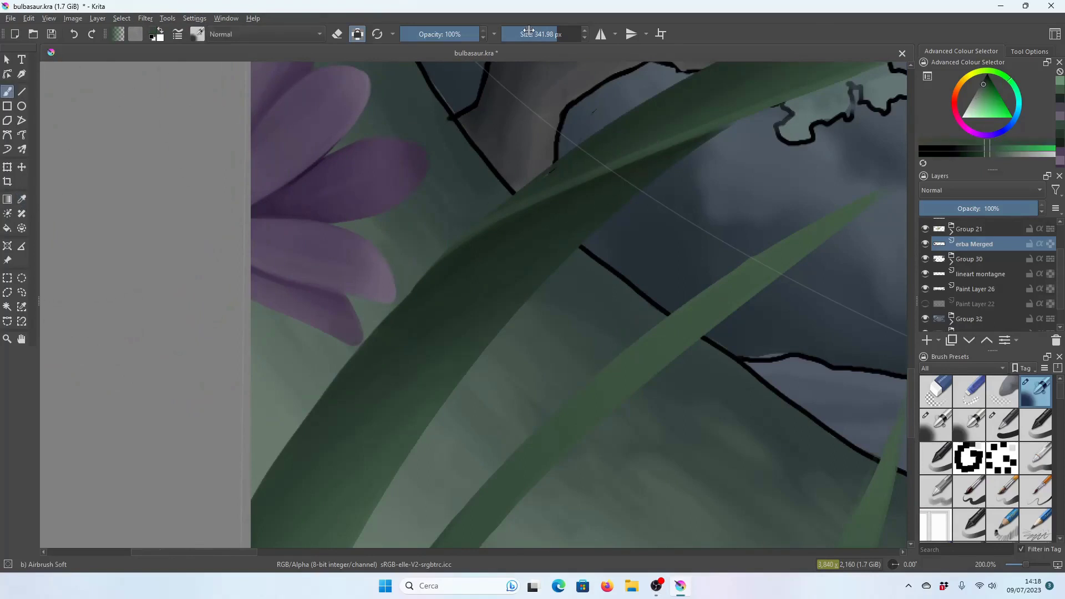
{"action": "left_click", "coordinate": [538, 190]}
{"action": "left_click", "coordinate": [585, 31]}
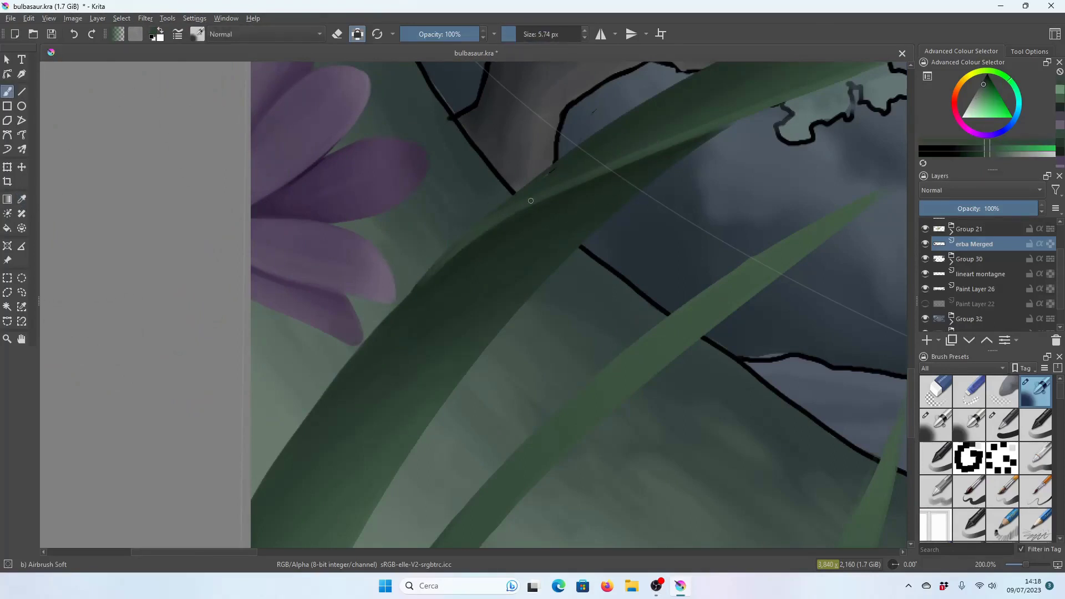
{"action": "left_click_drag", "start_coordinate": [477, 239], "coordinate": [515, 215]}
Turn off Preserve Alpha, pick the blade's dark green, and set the brush to 2.75 px.
{"action": "left_click", "coordinate": [21, 200]}
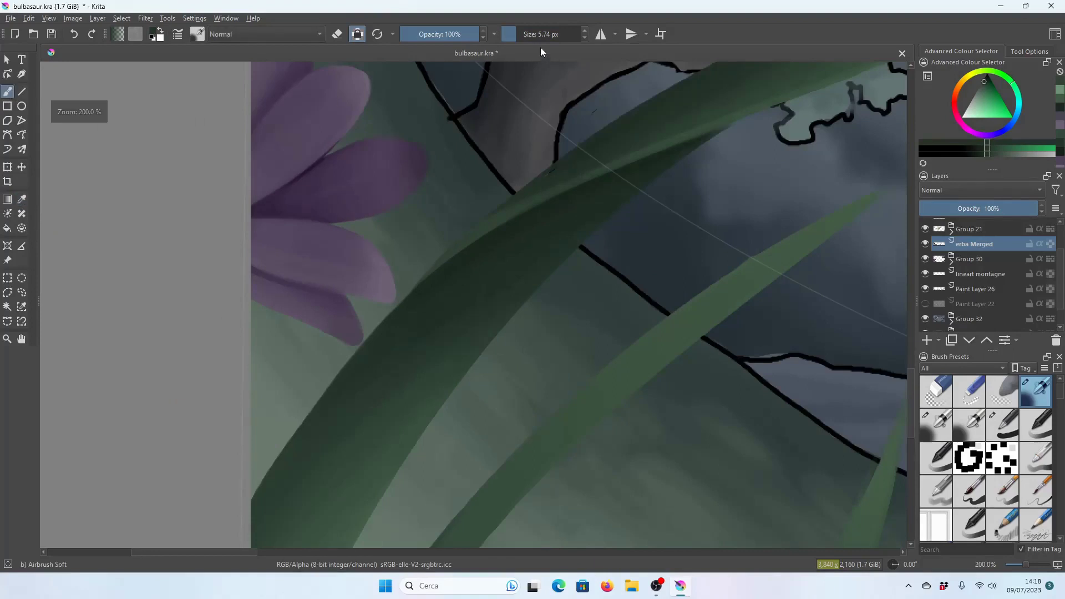
{"action": "left_click", "coordinate": [7, 95]}
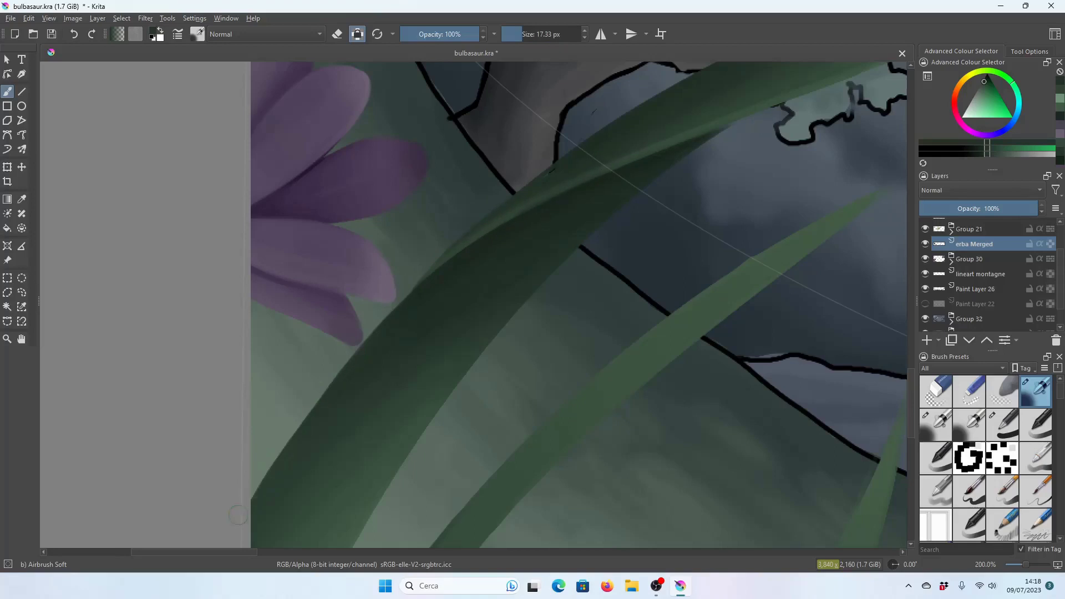
{"action": "key", "text": "plus"}
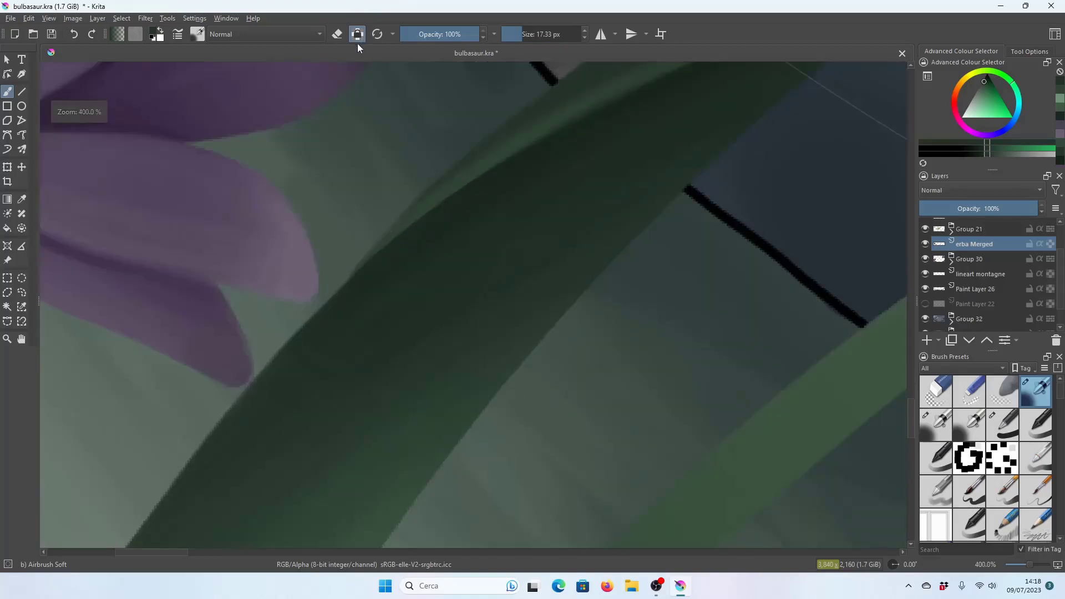
{"action": "left_click", "coordinate": [357, 36]}
{"action": "left_click_drag", "start_coordinate": [549, 34], "coordinate": [524, 34]}
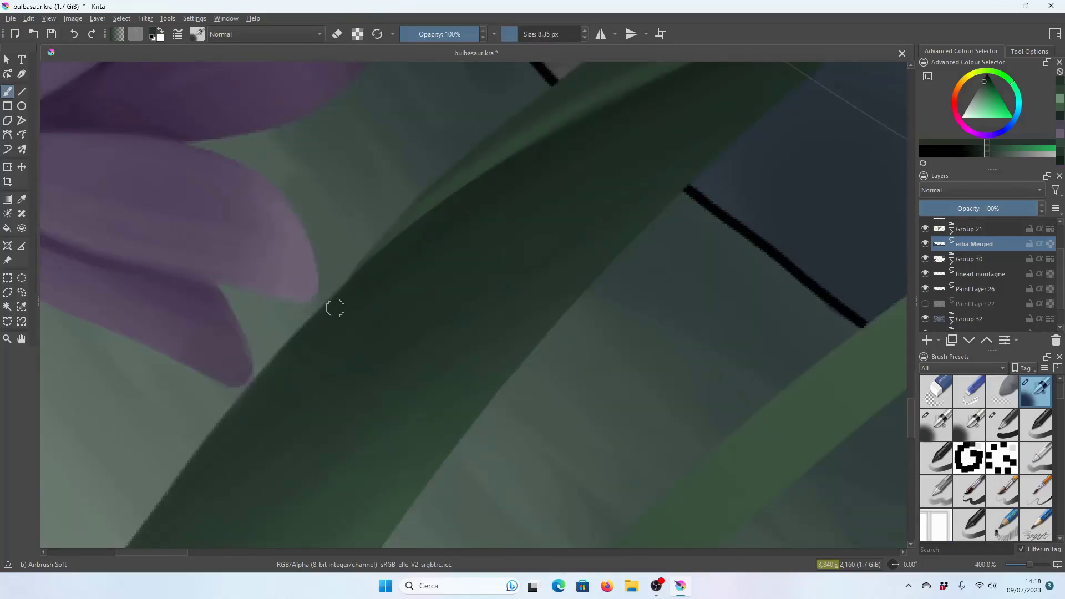
{"action": "left_click", "coordinate": [21, 199]}
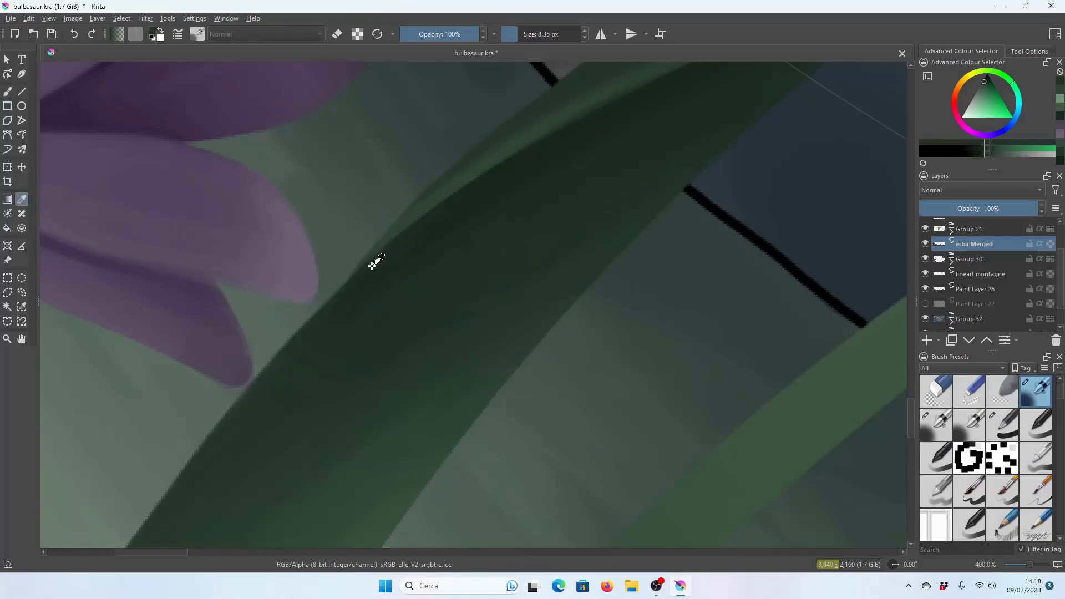
{"action": "left_click", "coordinate": [7, 92]}
{"action": "key", "text": "1"}
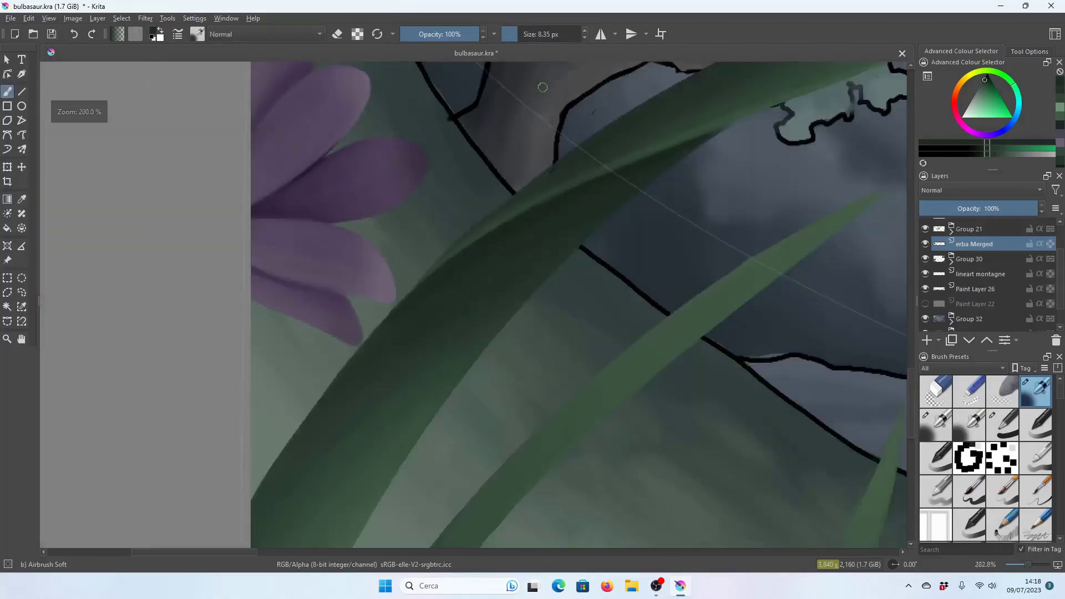
{"action": "left_click", "coordinate": [513, 34]}
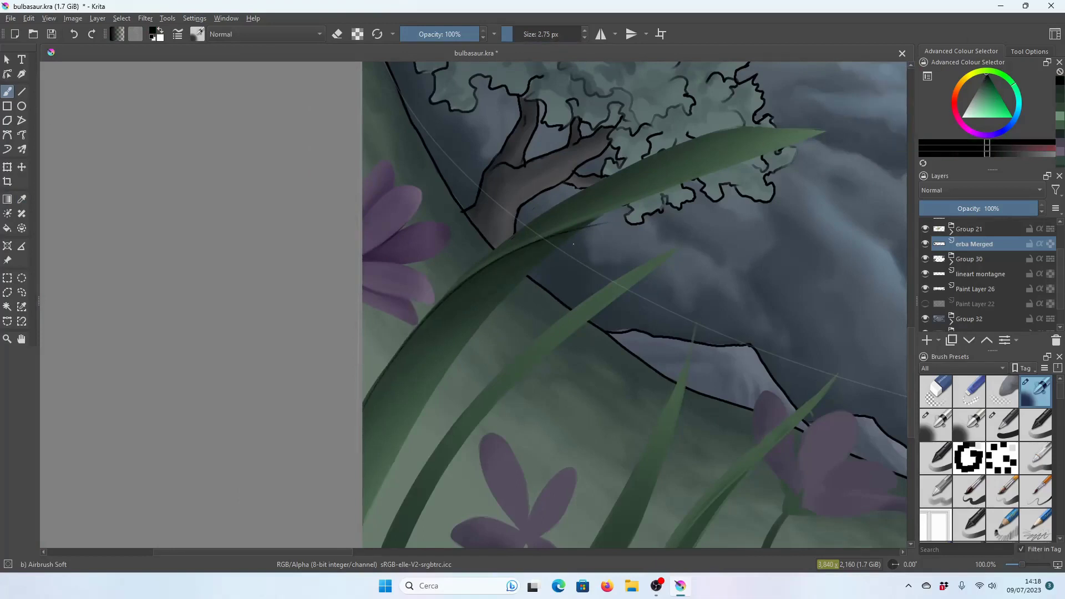
{"action": "left_click_drag", "start_coordinate": [363, 397], "coordinate": [463, 285]}
{"action": "key", "text": "ctrl+z"}
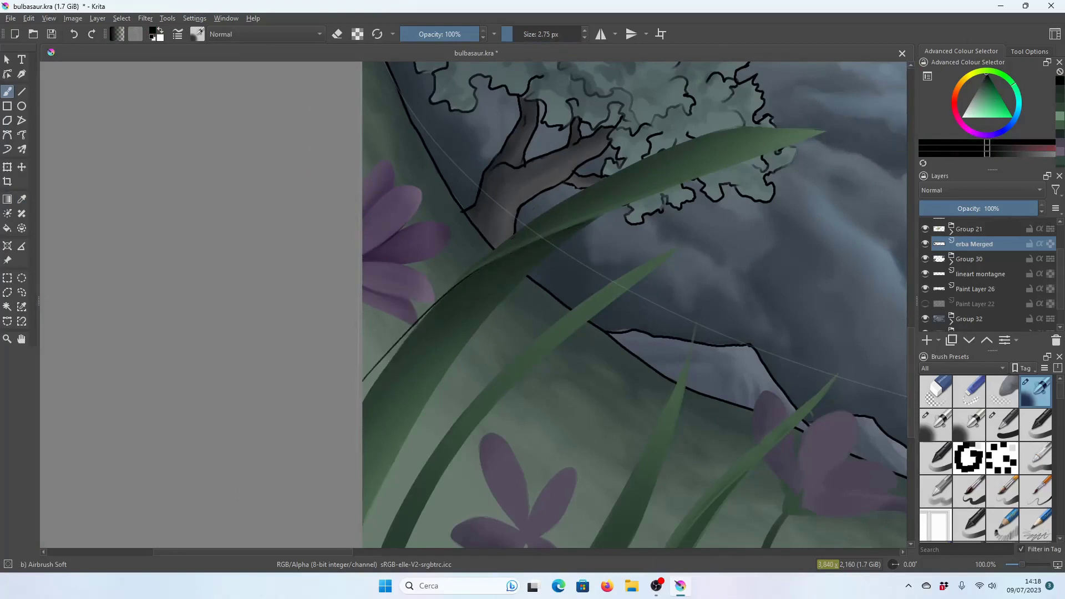
{"action": "key", "text": "plus"}
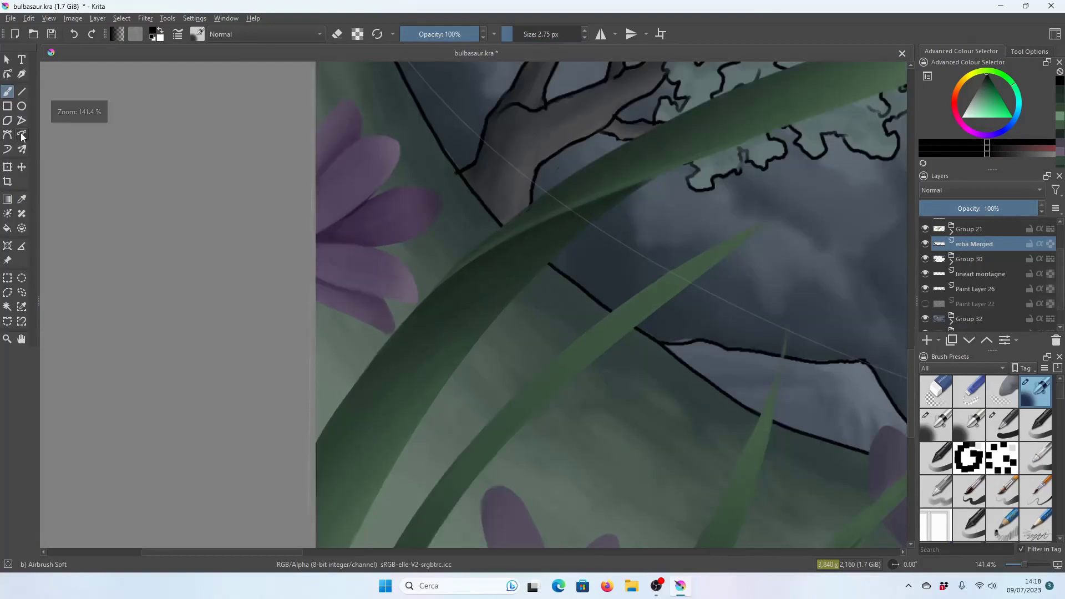
{"action": "left_click", "coordinate": [21, 134]}
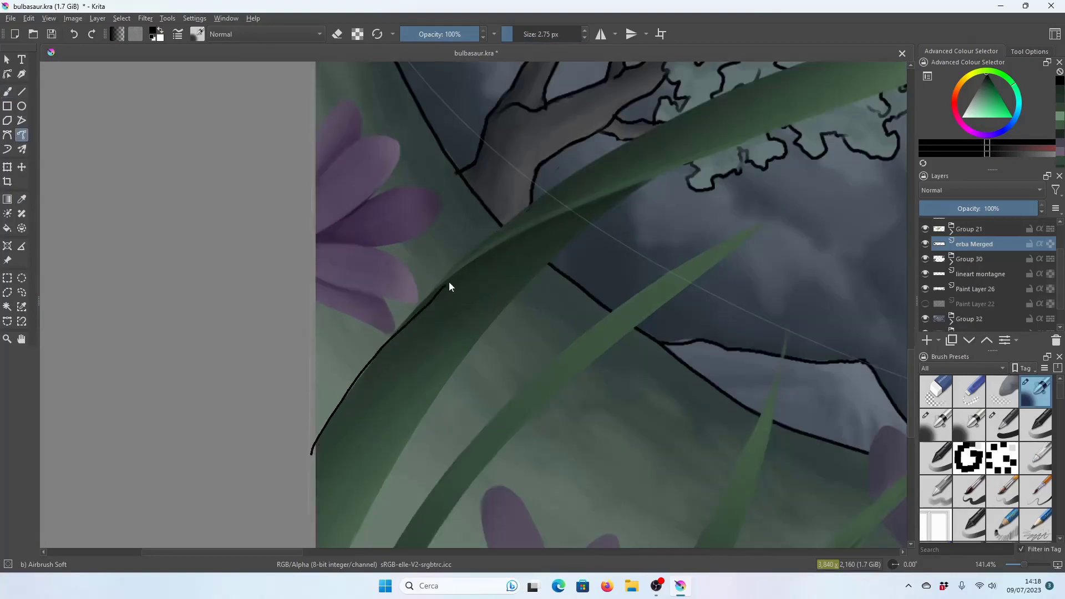
{"action": "left_click_drag", "start_coordinate": [617, 198], "coordinate": [659, 190]}
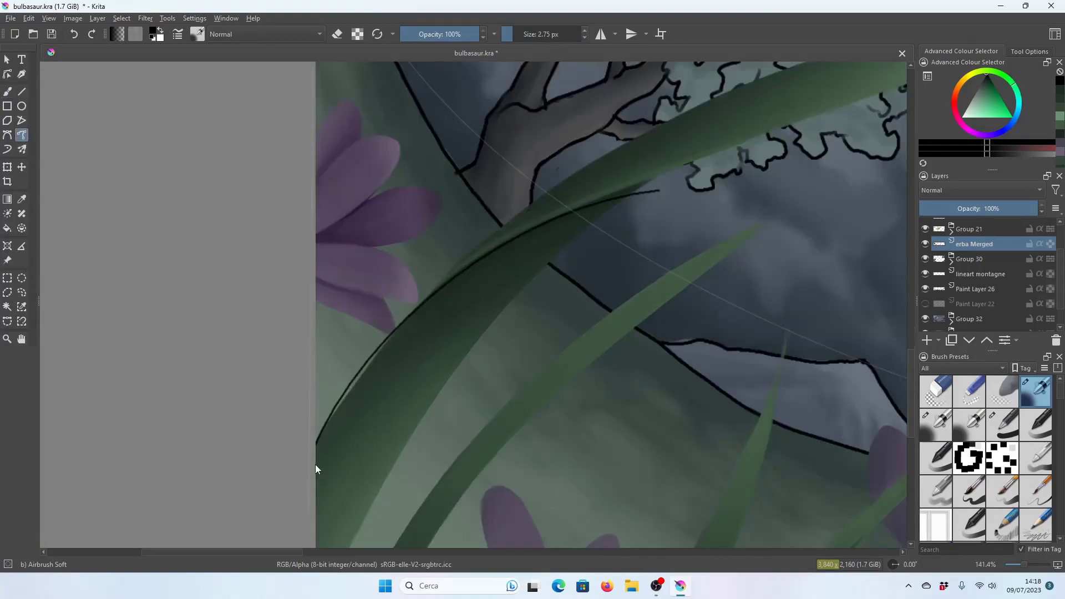
{"action": "key", "text": "ctrl+z"}
{"action": "left_click_drag", "start_coordinate": [311, 462], "coordinate": [655, 185]}
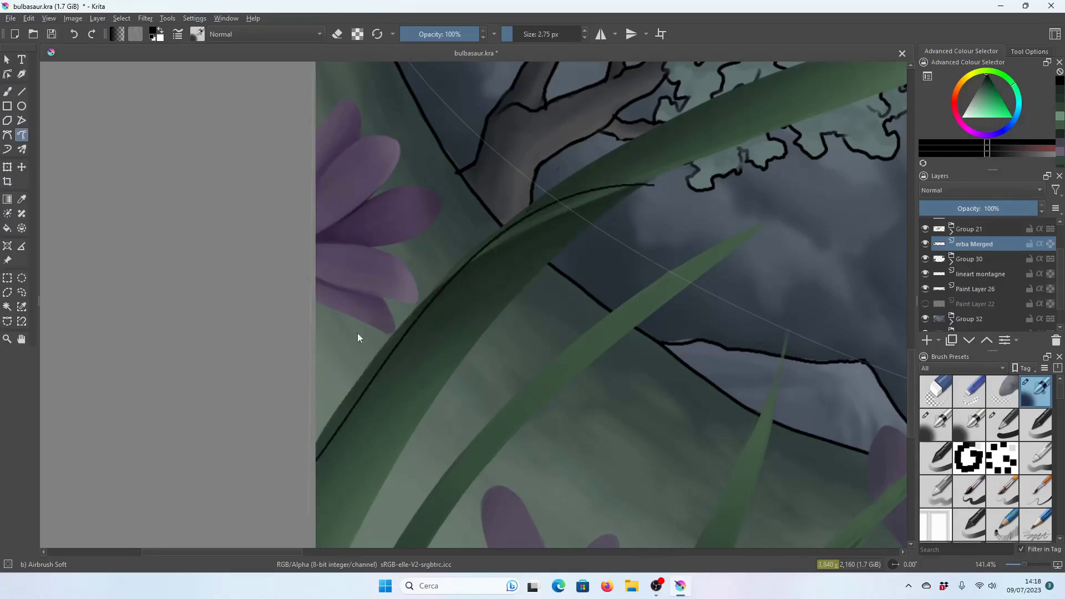
{"action": "key", "text": "minus"}
{"action": "key", "text": "minus"}
{"action": "key", "text": "plus"}
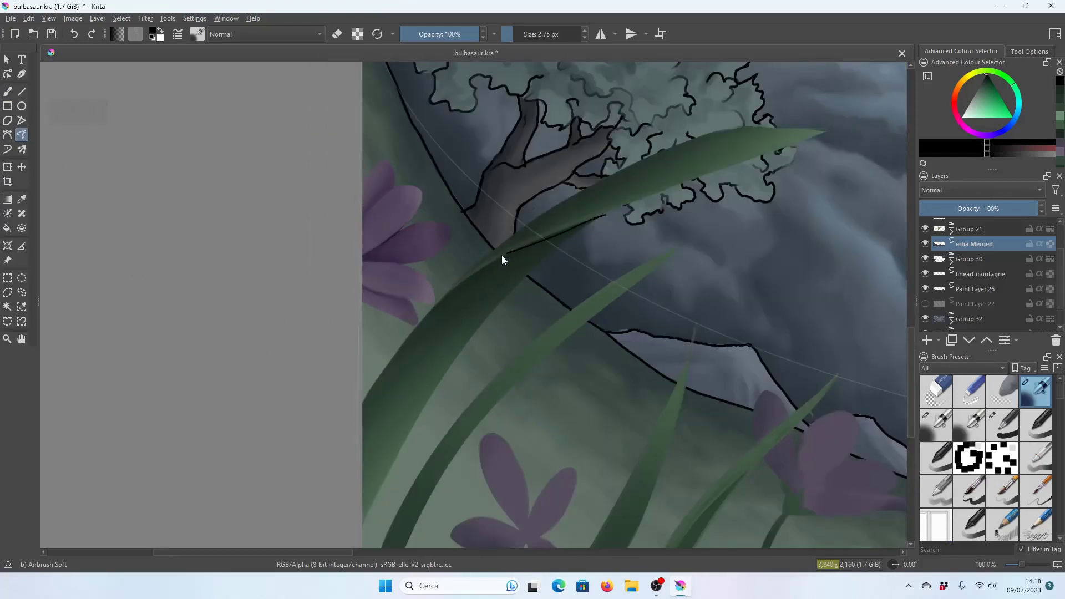
{"action": "key", "text": "ctrl+z"}
{"action": "key", "text": "b"}
{"action": "key", "text": "1"}
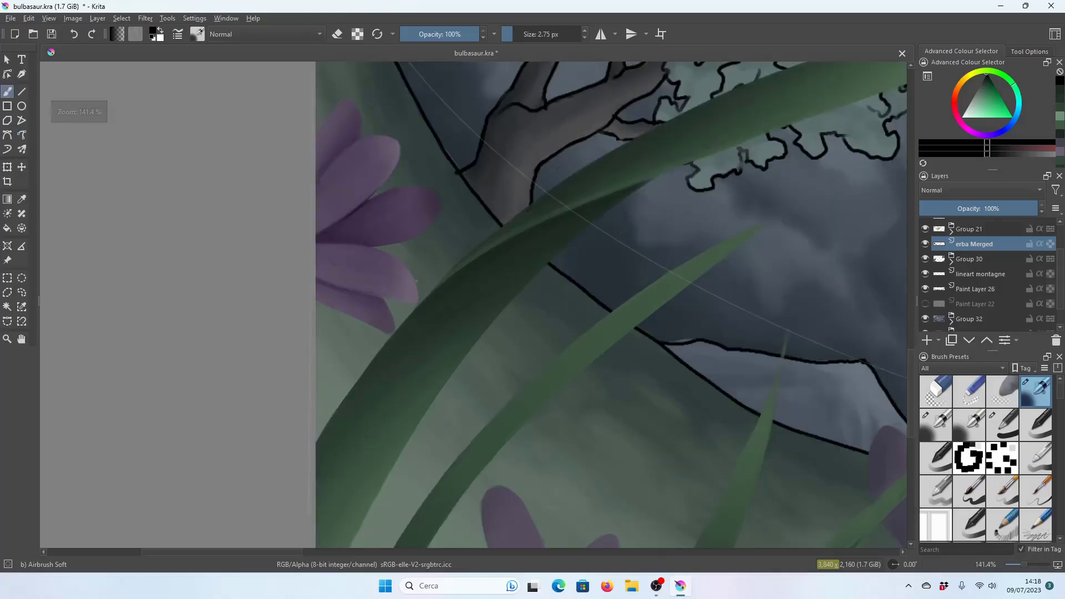
{"action": "key", "text": "minus"}
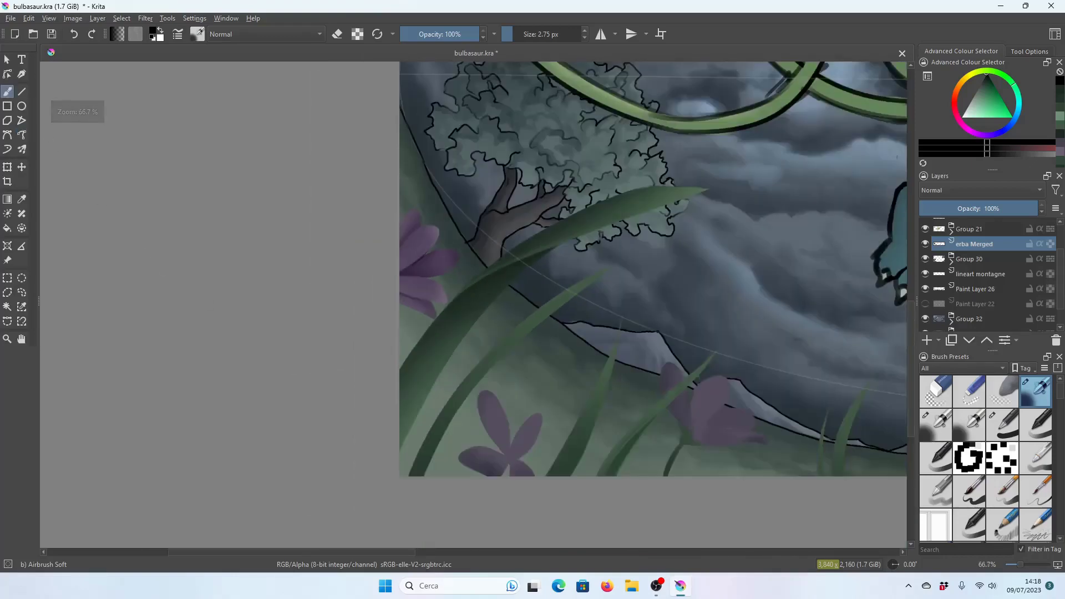
{"action": "key", "text": "minus"}
{"action": "key", "text": "plus"}
{"action": "key", "text": "plus"}
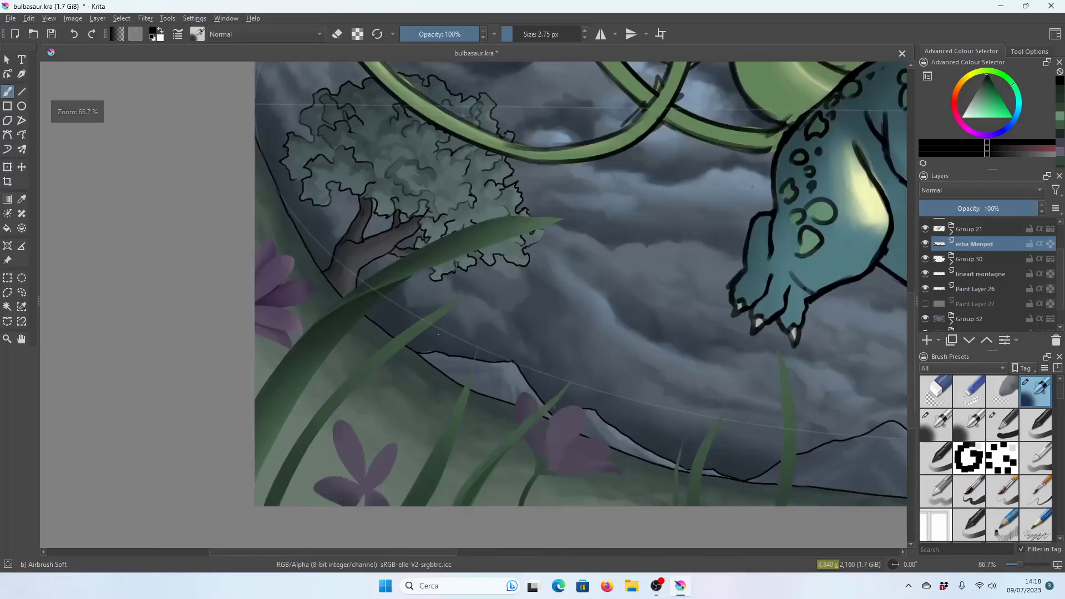
{"action": "key", "text": "minus"}
{"action": "key", "text": "minus"}
{"action": "key", "text": "plus"}
{"action": "key", "text": "plus"}
{"action": "key", "text": "plus"}
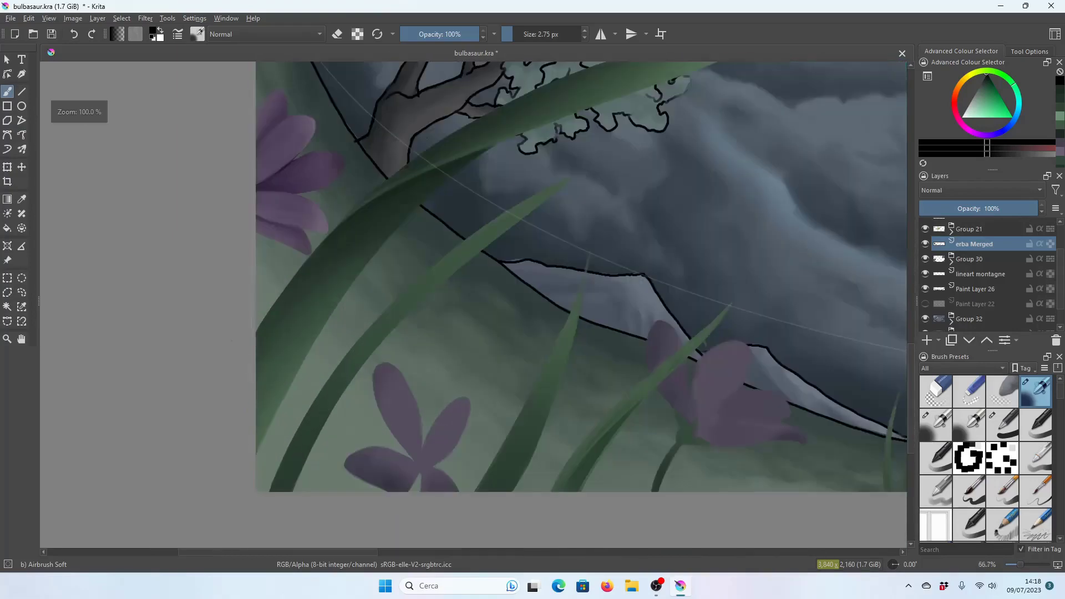
{"action": "key", "text": "minus"}
{"action": "key", "text": "minus"}
{"action": "key", "text": "minus"}
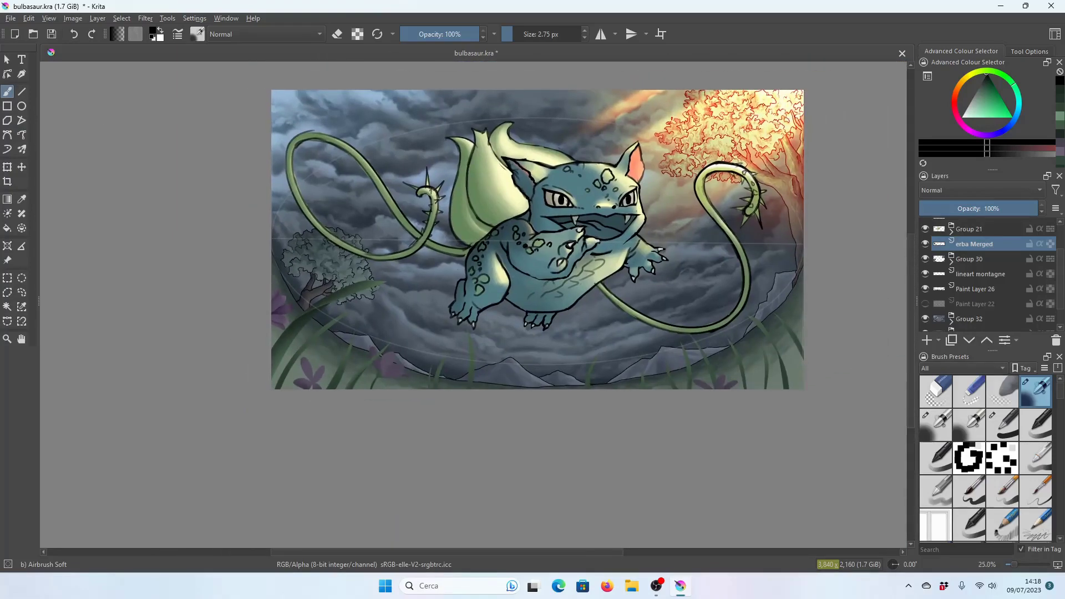
Darken the erba Merged layer's midtones with a Colour Adjustment curve at input 133, output 113.
{"action": "key", "text": "plus"}
{"action": "key", "text": "plus"}
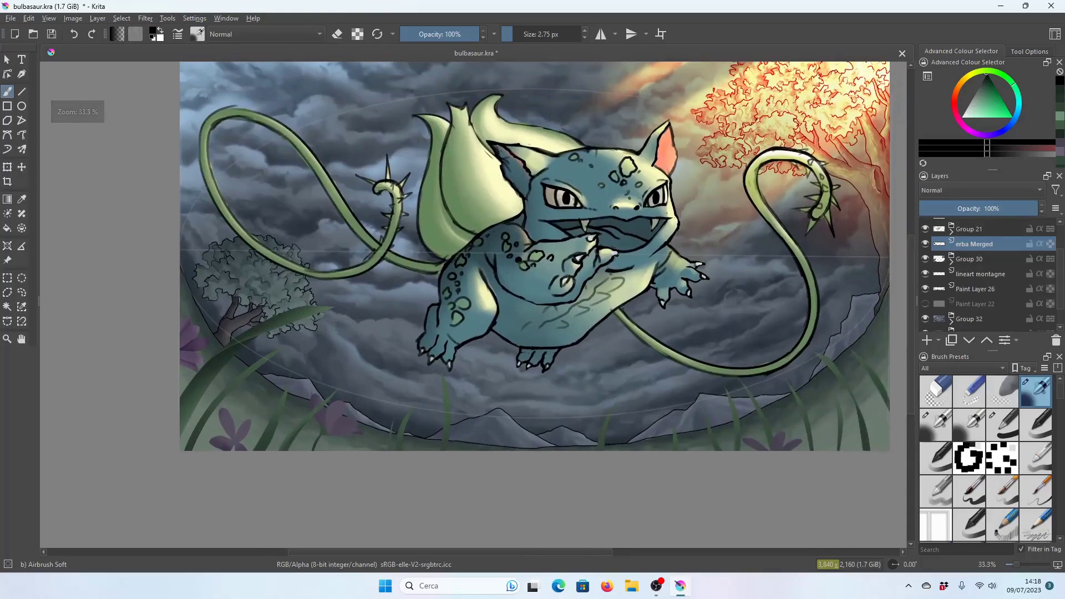
{"action": "key", "text": "minus"}
{"action": "key", "text": "minus"}
{"action": "key", "text": "plus"}
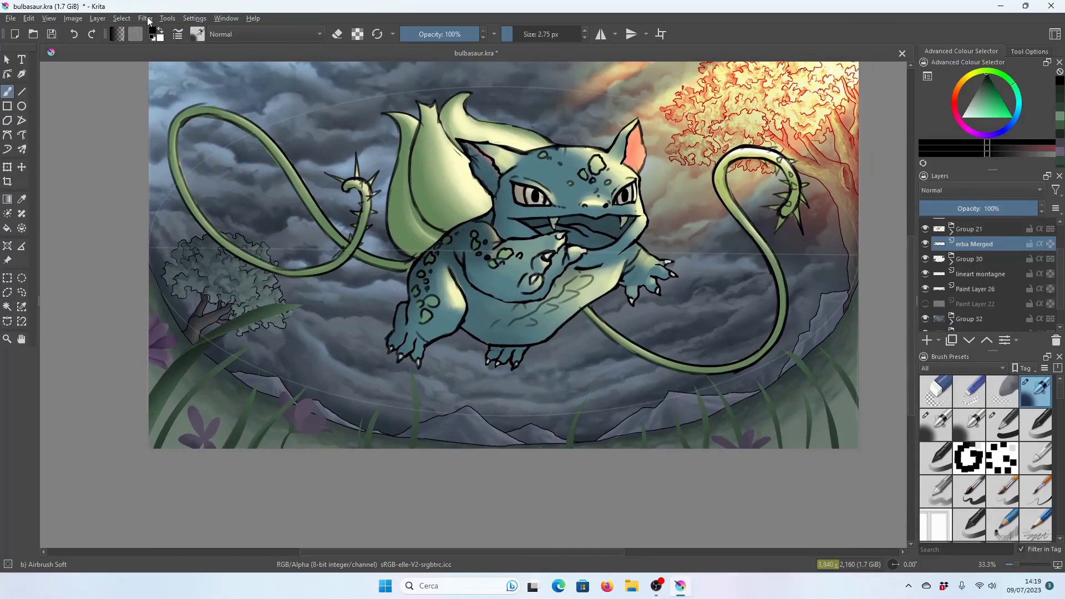
{"action": "key", "text": "plus"}
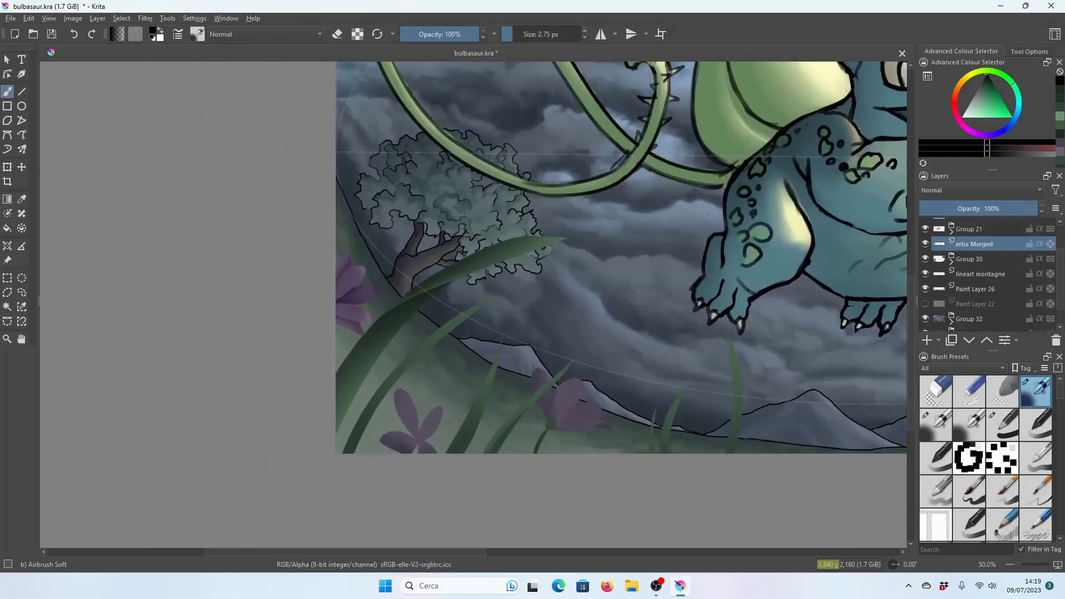
{"action": "left_click", "coordinate": [147, 19]}
{"action": "mouse_move", "coordinate": [161, 56]}
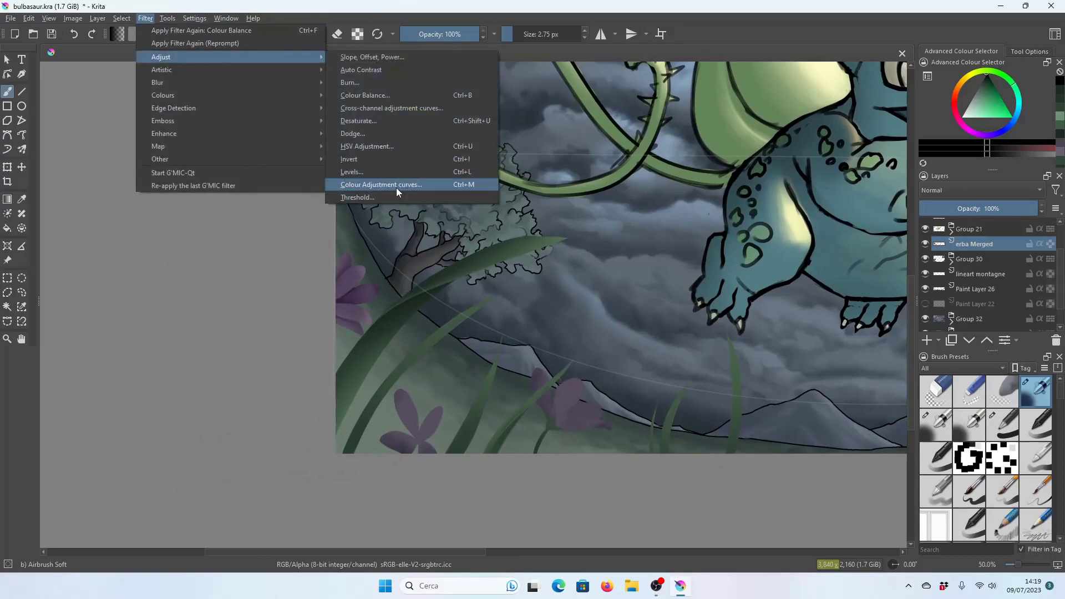
{"action": "left_click", "coordinate": [395, 187]}
{"action": "left_click_drag", "start_coordinate": [837, 200], "coordinate": [837, 196]}
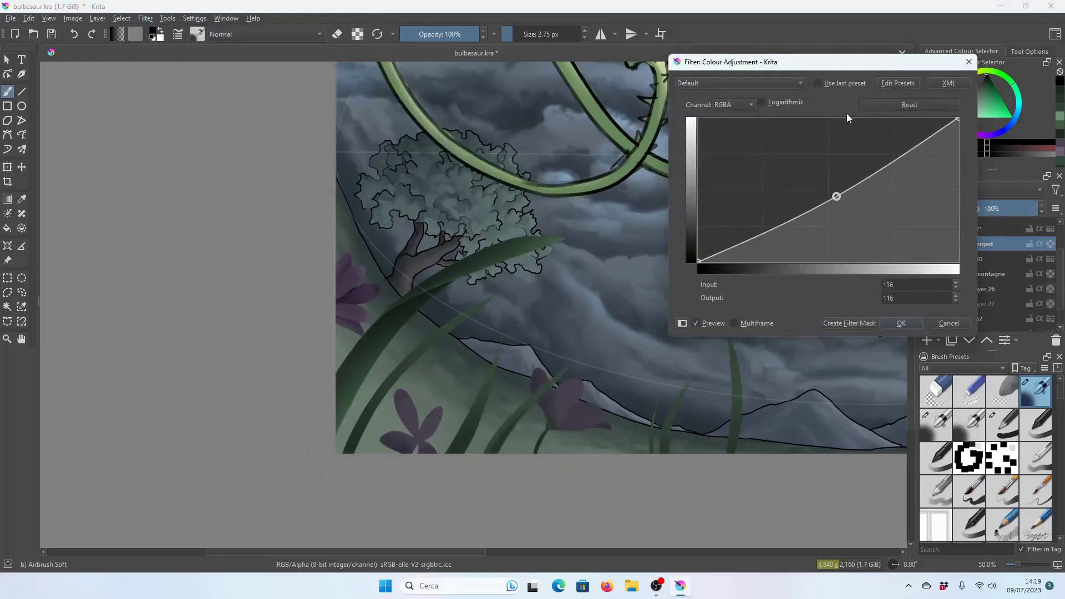
{"action": "mouse_move", "coordinate": [837, 65]}
{"action": "left_mouse_down"}
{"action": "mouse_move", "coordinate": [149, 201]}
{"action": "mouse_move", "coordinate": [298, 168]}
{"action": "left_mouse_up"}
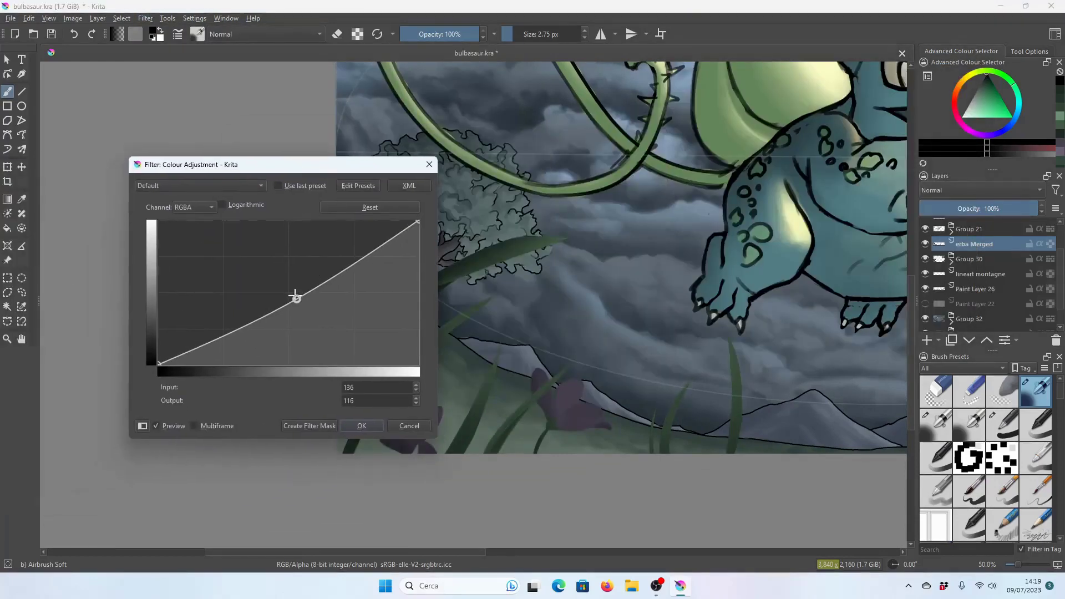
{"action": "left_click_drag", "start_coordinate": [297, 300], "coordinate": [295, 301]}
{"action": "left_click", "coordinate": [359, 425]}
{"action": "key", "text": "minus"}
{"action": "key", "text": "minus"}
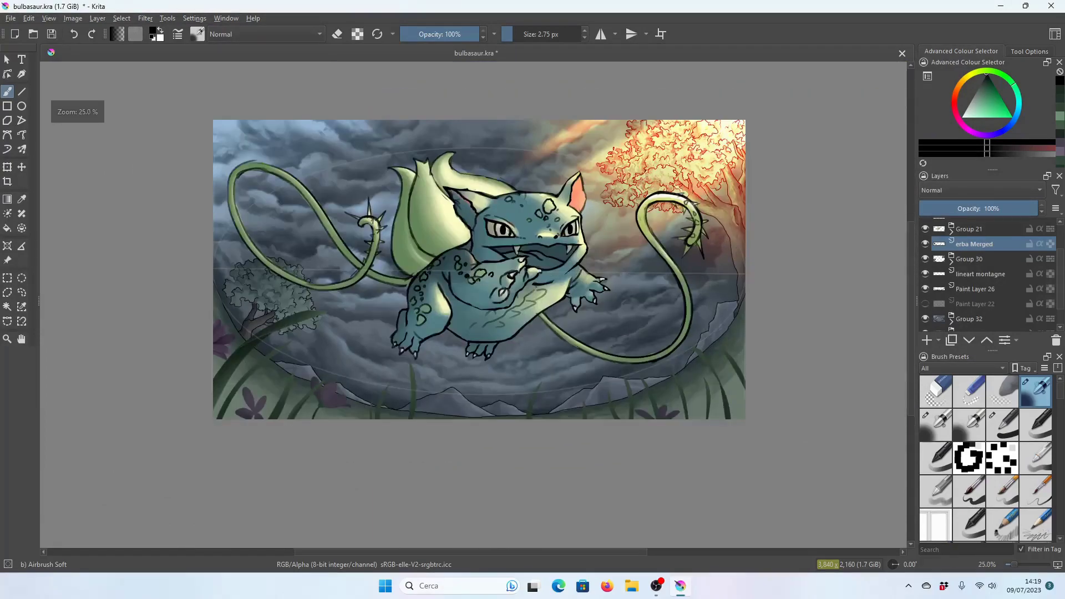
Open the Colour Balance filter for the grass layer and move its dialog to the right.
{"action": "left_click", "coordinate": [145, 18]}
{"action": "mouse_move", "coordinate": [161, 57]}
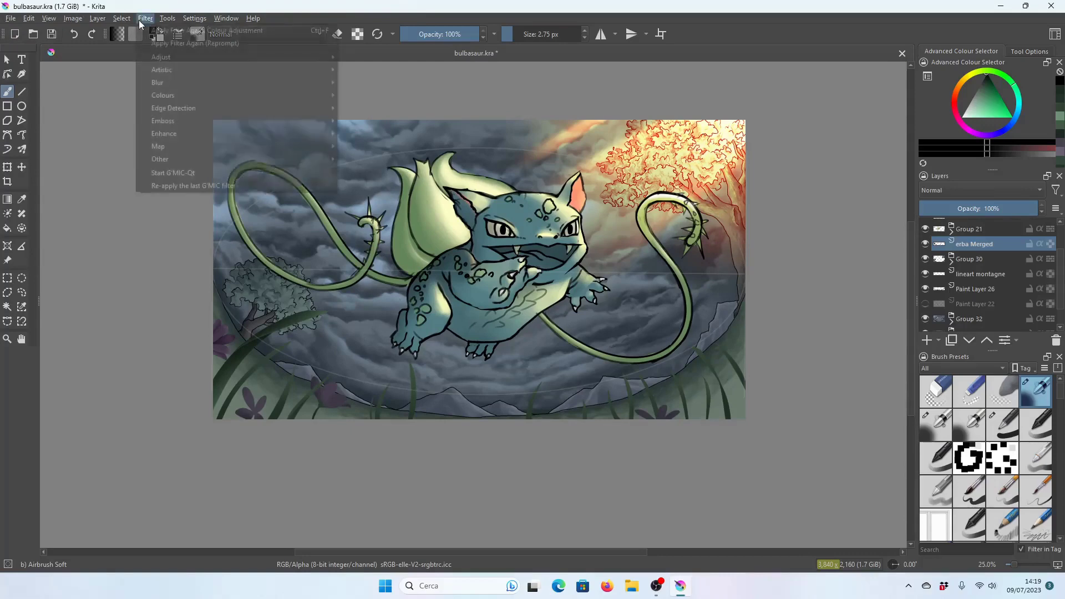
{"action": "left_click", "coordinate": [399, 94]}
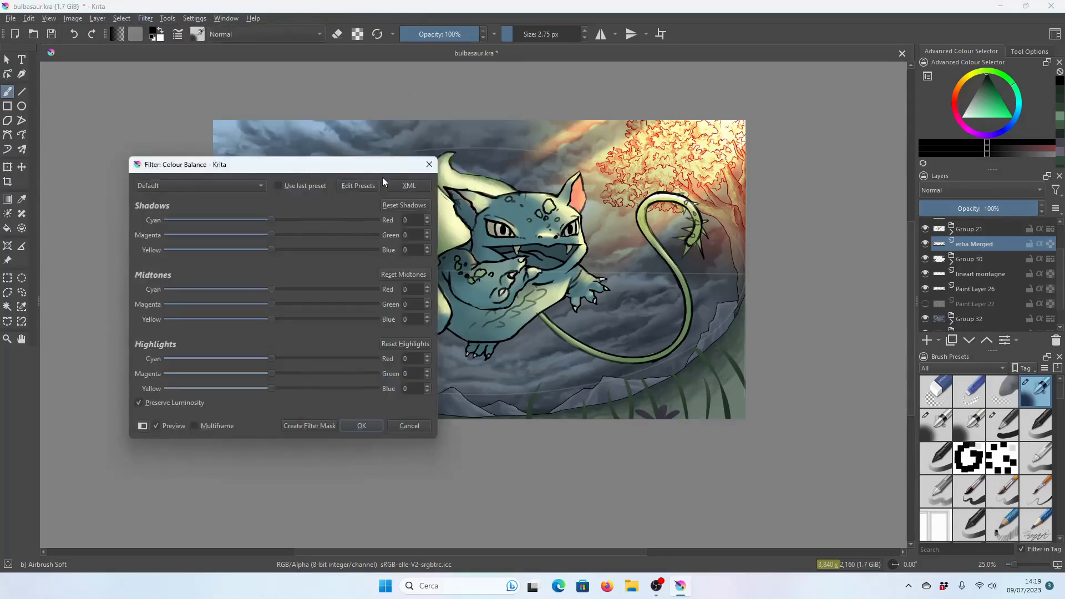
{"action": "mouse_move", "coordinate": [319, 166]}
{"action": "left_mouse_down"}
{"action": "mouse_move", "coordinate": [818, 154]}
{"action": "mouse_move", "coordinate": [754, 111]}
{"action": "left_mouse_up"}
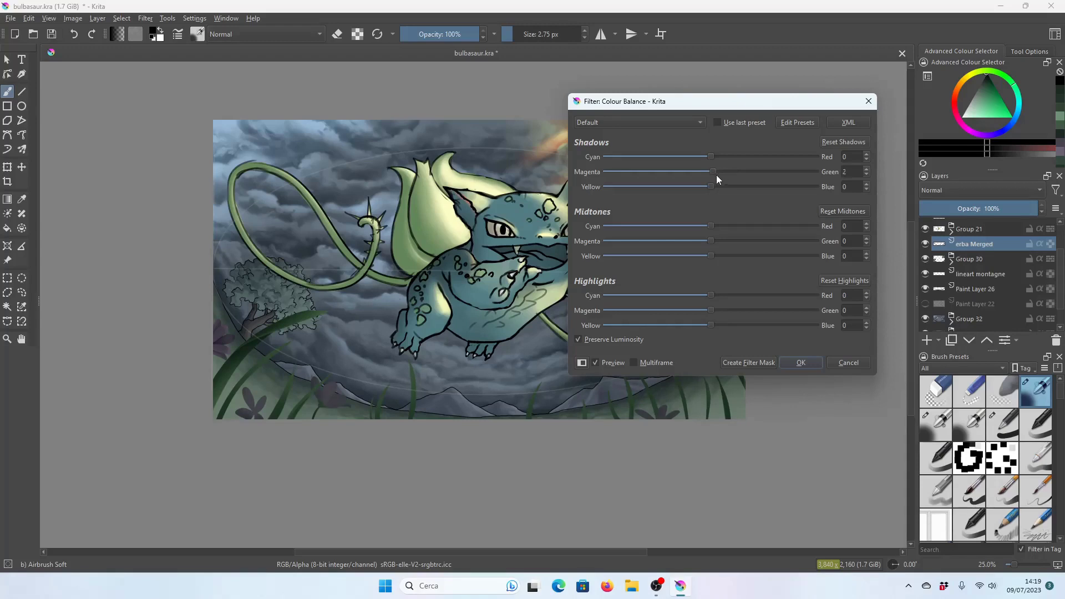
Set Colour Balance Shadows Magenta/Green to 10 and apply it to the erba Merged layer.
{"action": "left_click_drag", "start_coordinate": [716, 175], "coordinate": [723, 177]}
{"action": "left_click", "coordinate": [868, 101]}
{"action": "scroll", "coordinate": [287, 311], "scroll_direction": "up", "scroll_amount": 2}
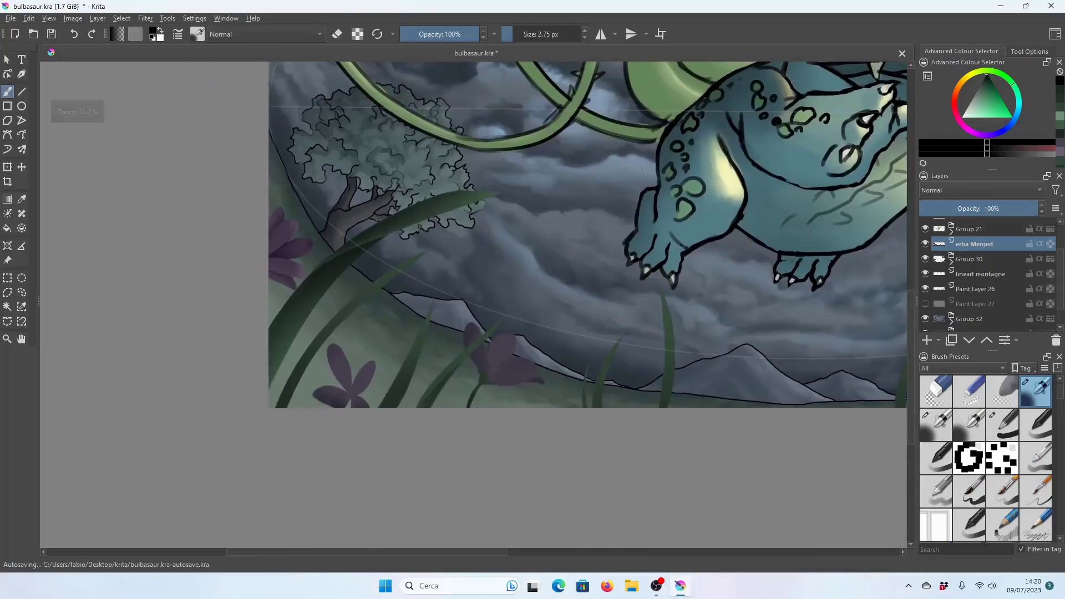
With the Bezier Curve Selection tool, outline the grass beside the left flower.
{"action": "left_click", "coordinate": [7, 321]}
{"action": "left_click", "coordinate": [234, 355]}
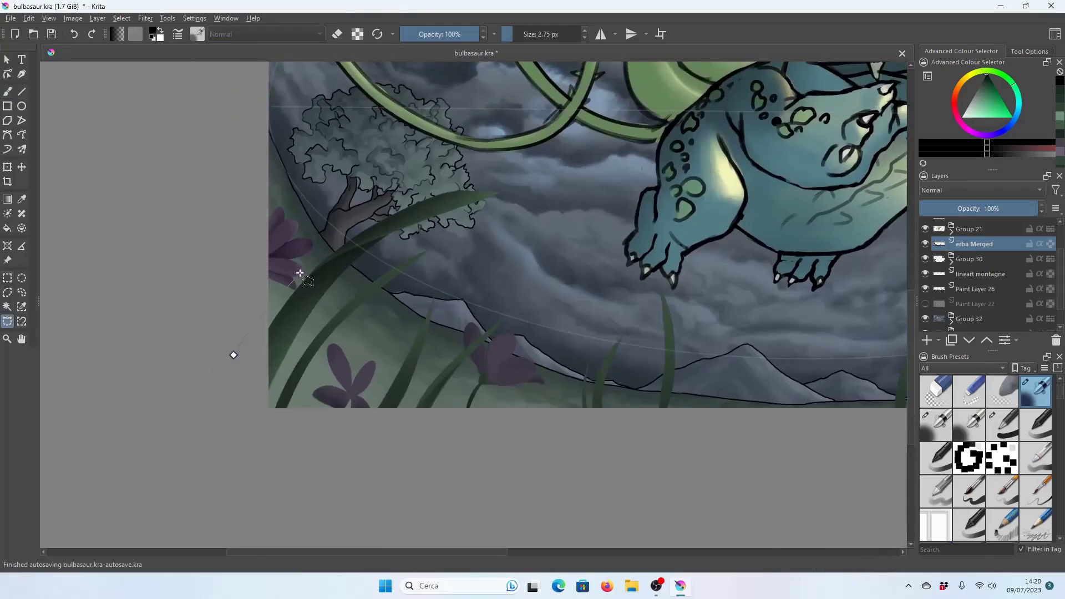
{"action": "key", "text": "ctrl+plus"}
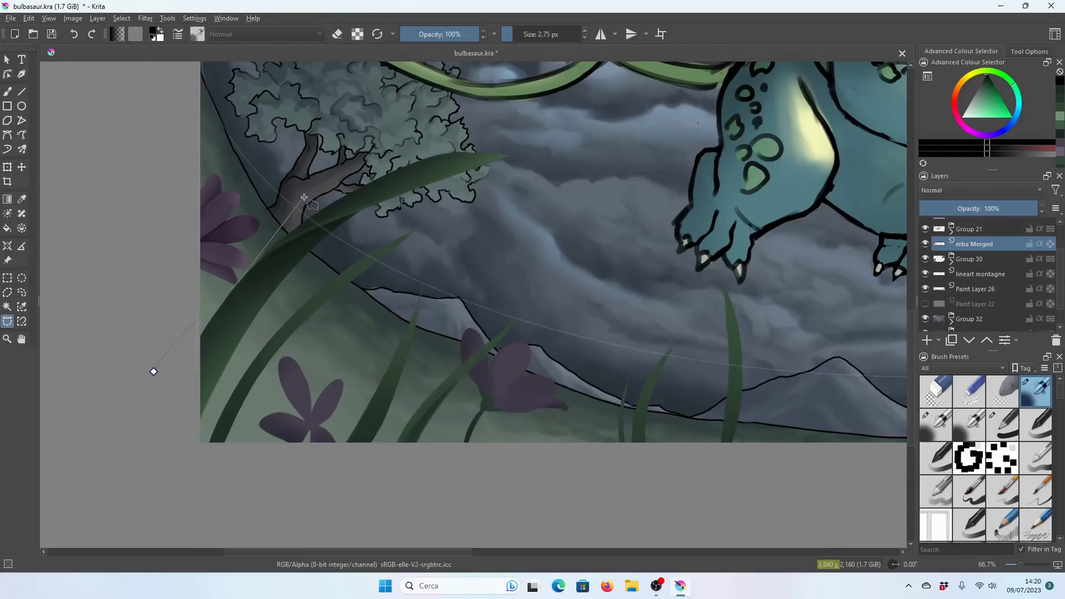
{"action": "left_click_drag", "start_coordinate": [562, 111], "coordinate": [355, 332]}
{"action": "left_click", "coordinate": [155, 372]}
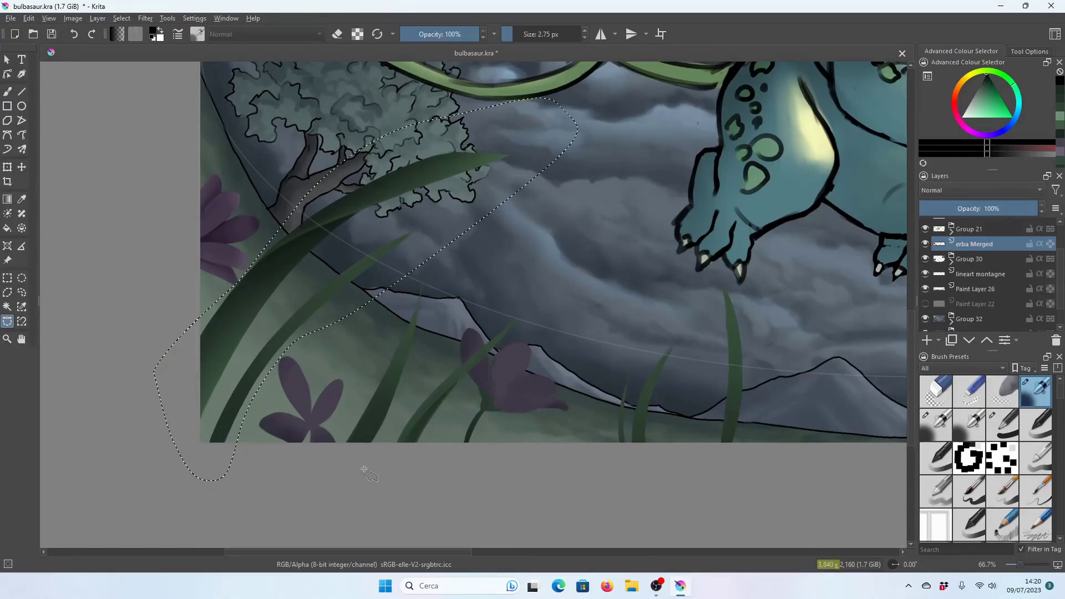
Add a leaf-shaped selection around a grass blade and another below the flower.
{"action": "left_click", "coordinate": [339, 486]}
{"action": "left_click", "coordinate": [338, 486]}
{"action": "left_click", "coordinate": [388, 483]}
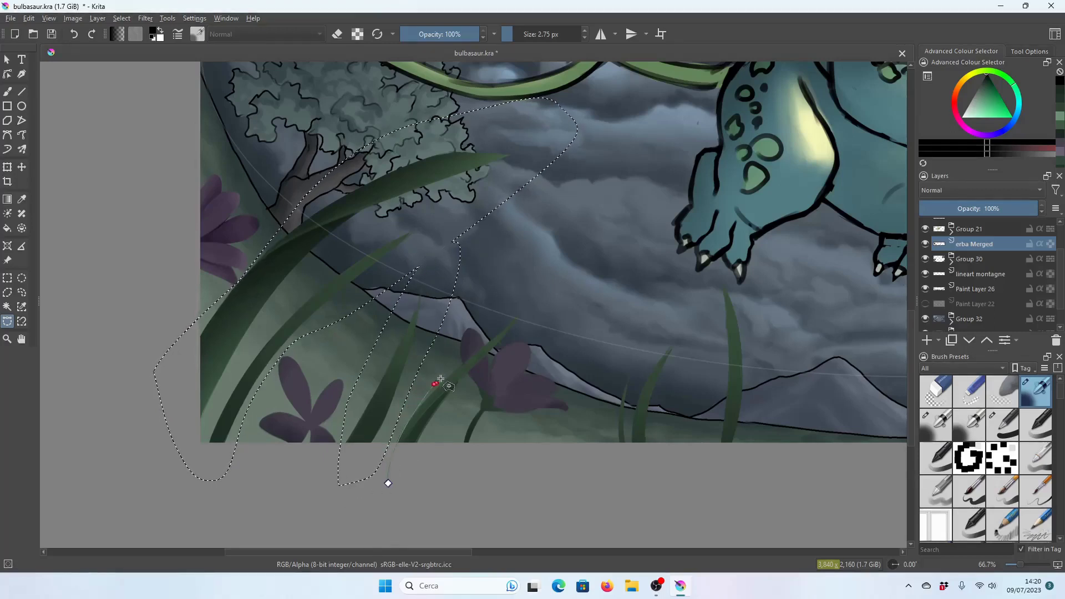
{"action": "left_click", "coordinate": [529, 305]}
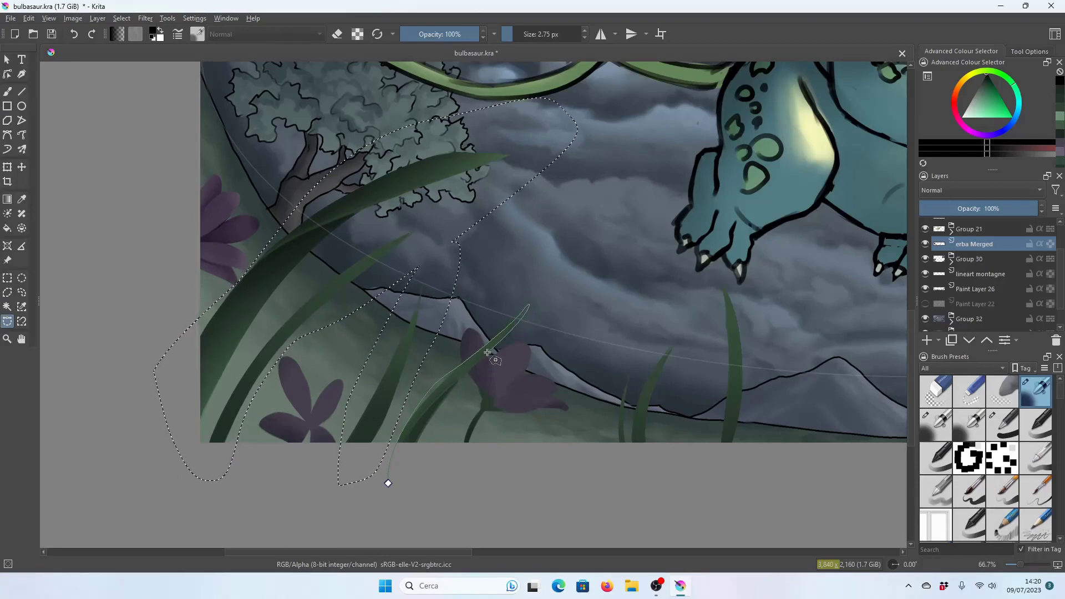
{"action": "left_click", "coordinate": [388, 483]}
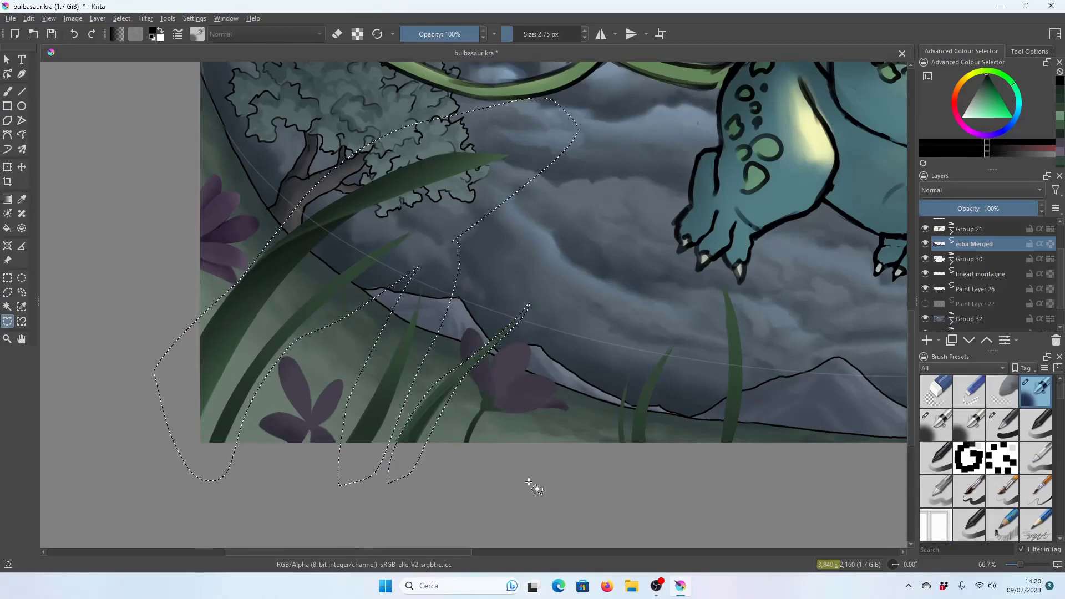
{"action": "left_click", "coordinate": [601, 491]}
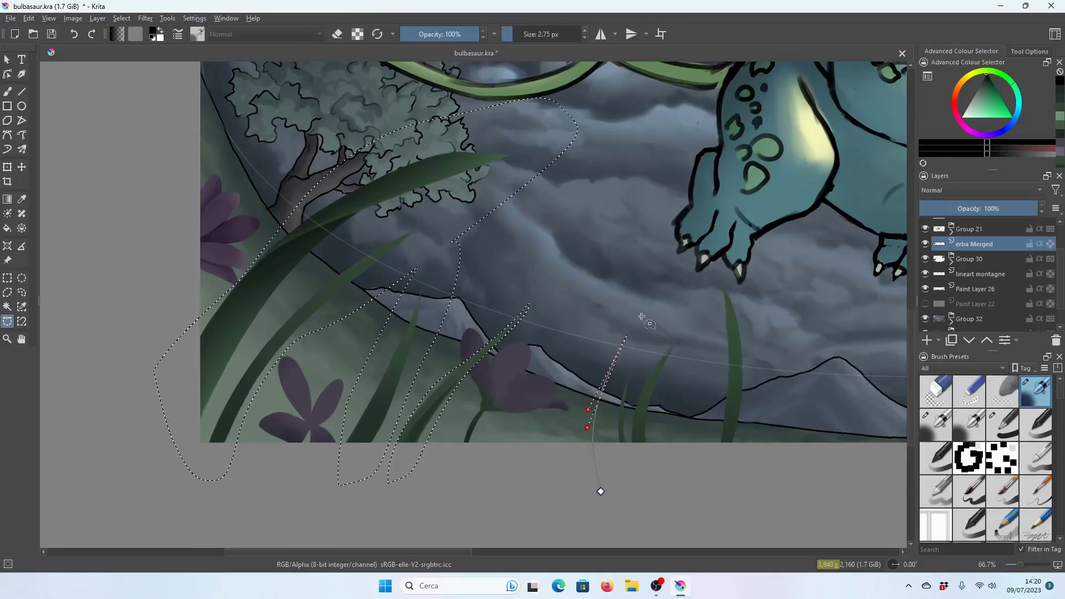
{"action": "left_click", "coordinate": [601, 491]}
{"action": "left_click_drag", "start_coordinate": [467, 556], "coordinate": [660, 561]}
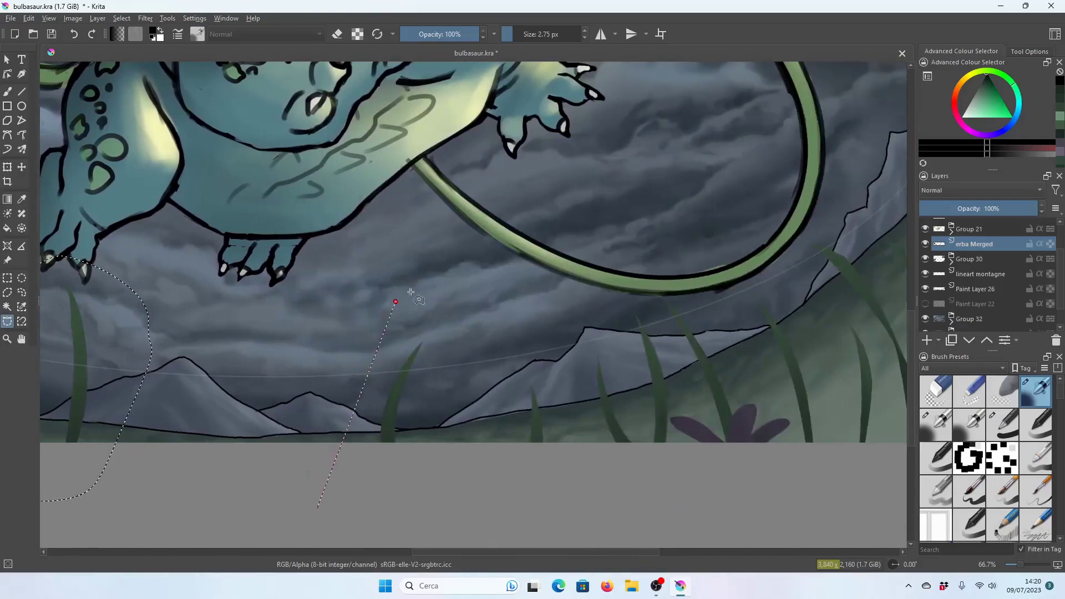
Add a selection loop around the right-hand grass, redrawing a cancelled outline.
{"action": "left_click", "coordinate": [317, 507]}
{"action": "left_click_drag", "start_coordinate": [655, 287], "coordinate": [676, 391]}
{"action": "key", "text": "Escape"}
{"action": "left_click_drag", "start_coordinate": [726, 441], "coordinate": [738, 402]}
{"action": "left_click", "coordinate": [624, 280]}
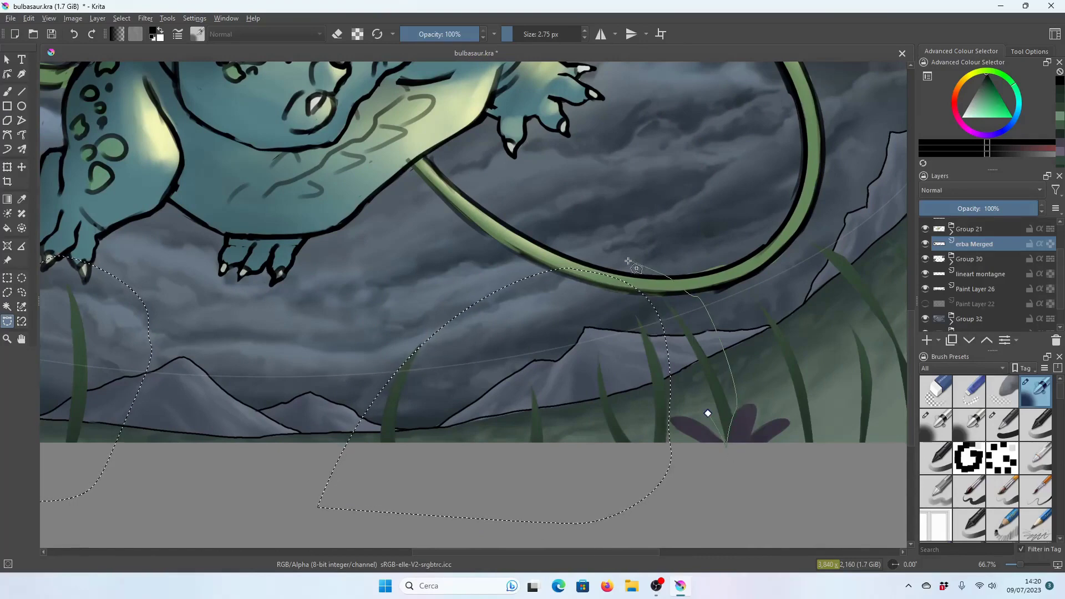
{"action": "left_click", "coordinate": [671, 366]}
{"action": "left_click", "coordinate": [726, 441]}
{"action": "left_click_drag", "start_coordinate": [570, 555], "coordinate": [645, 554]}
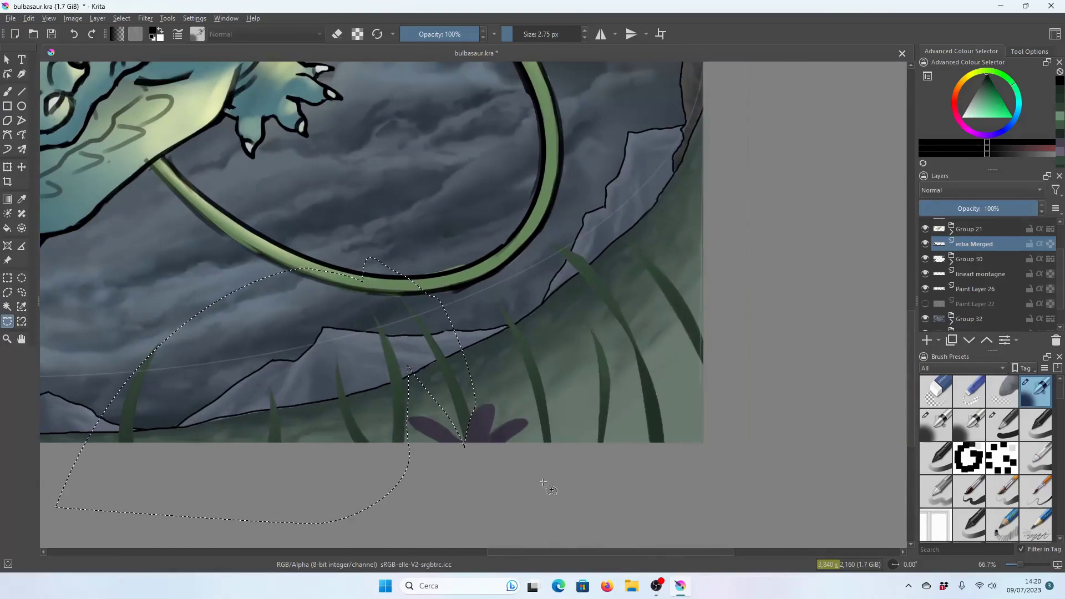
Add a selection loop around the far-right grass.
{"action": "left_click", "coordinate": [545, 482]}
{"action": "left_click_drag", "start_coordinate": [466, 299], "coordinate": [460, 284]}
{"action": "left_click", "coordinate": [739, 342]}
{"action": "left_click", "coordinate": [614, 489]}
{"action": "left_click", "coordinate": [546, 482]}
{"action": "scroll", "coordinate": [492, 293], "scroll_direction": "down", "scroll_amount": 1}
{"action": "scroll", "coordinate": [492, 293], "scroll_direction": "down", "scroll_amount": 3}
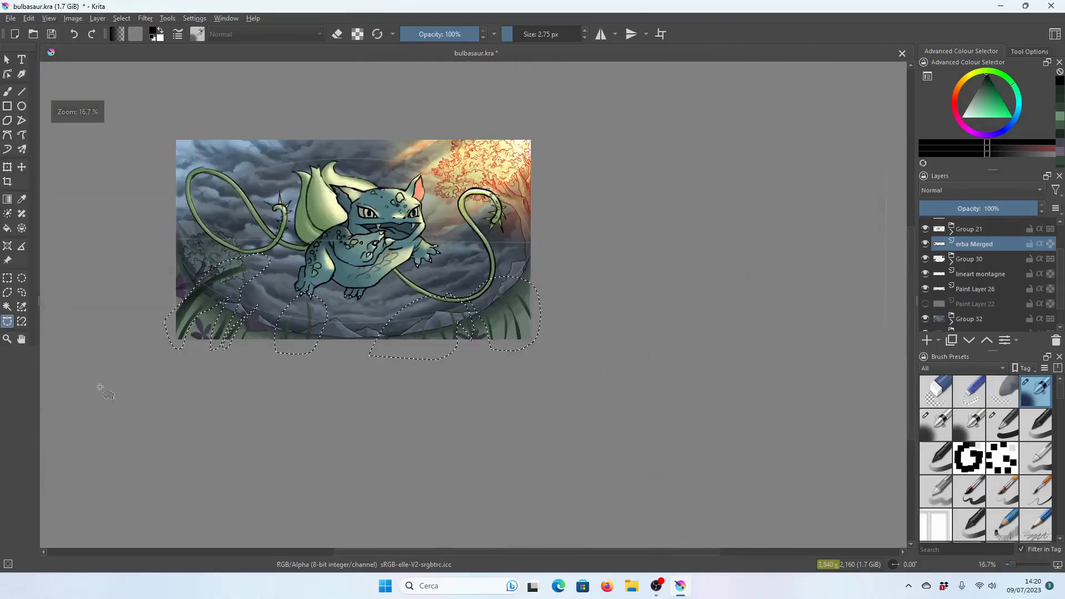
Reapply Colour Balance with slightly greener shadows to the selected grass, then deselect.
{"action": "scroll", "coordinate": [183, 119], "scroll_direction": "up", "scroll_amount": 1}
{"action": "left_click", "coordinate": [145, 17]}
{"action": "mouse_move", "coordinate": [162, 57]}
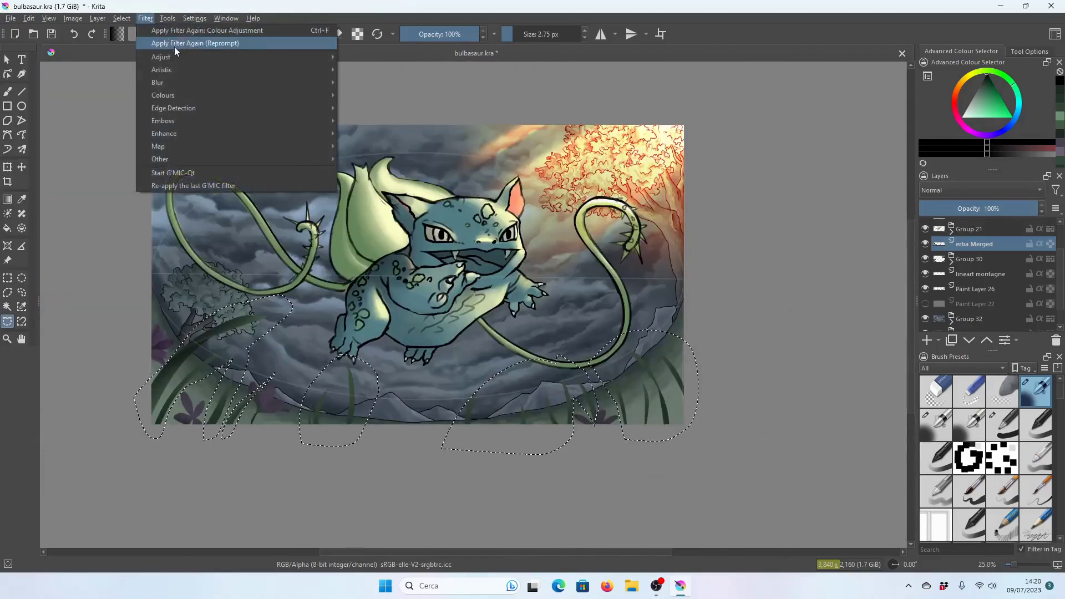
{"action": "left_click", "coordinate": [377, 95]}
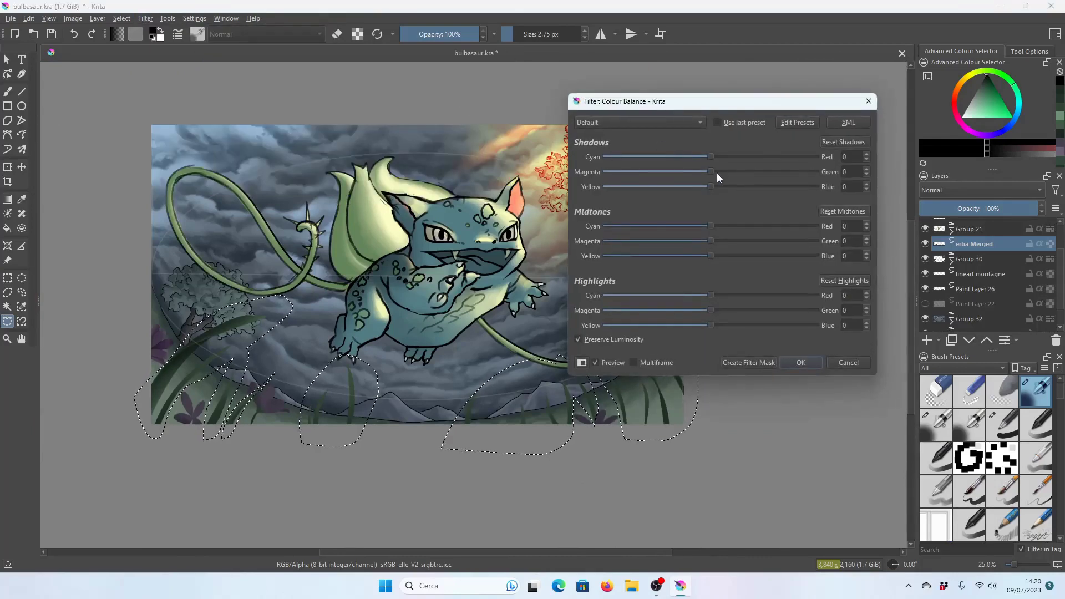
{"action": "left_click_drag", "start_coordinate": [712, 172], "coordinate": [713, 172]}
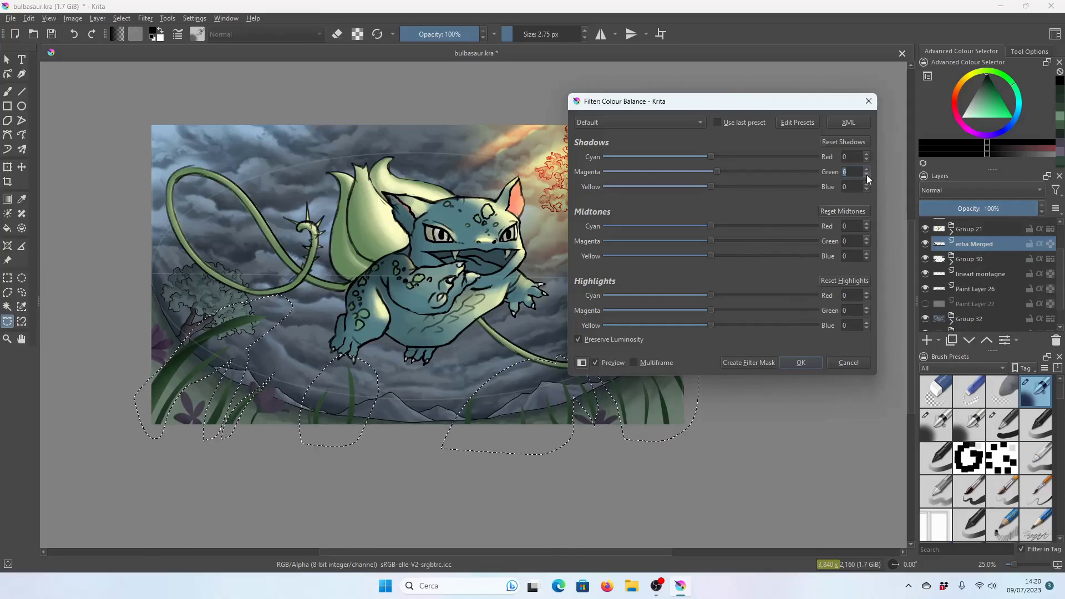
{"action": "left_click", "coordinate": [801, 362]}
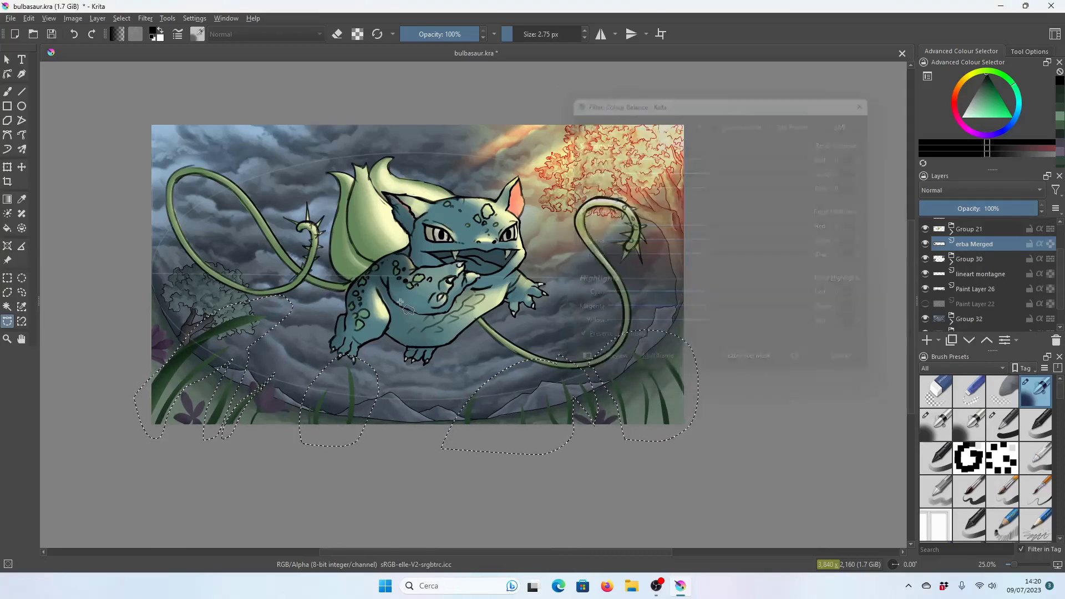
{"action": "left_click", "coordinate": [128, 18]}
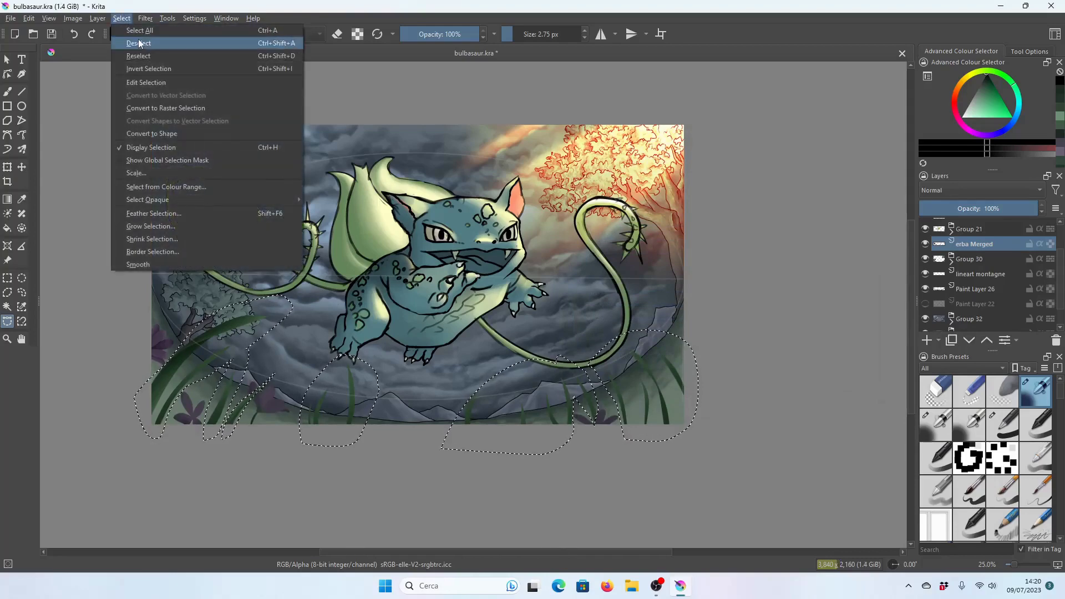
{"action": "left_click", "coordinate": [140, 41]}
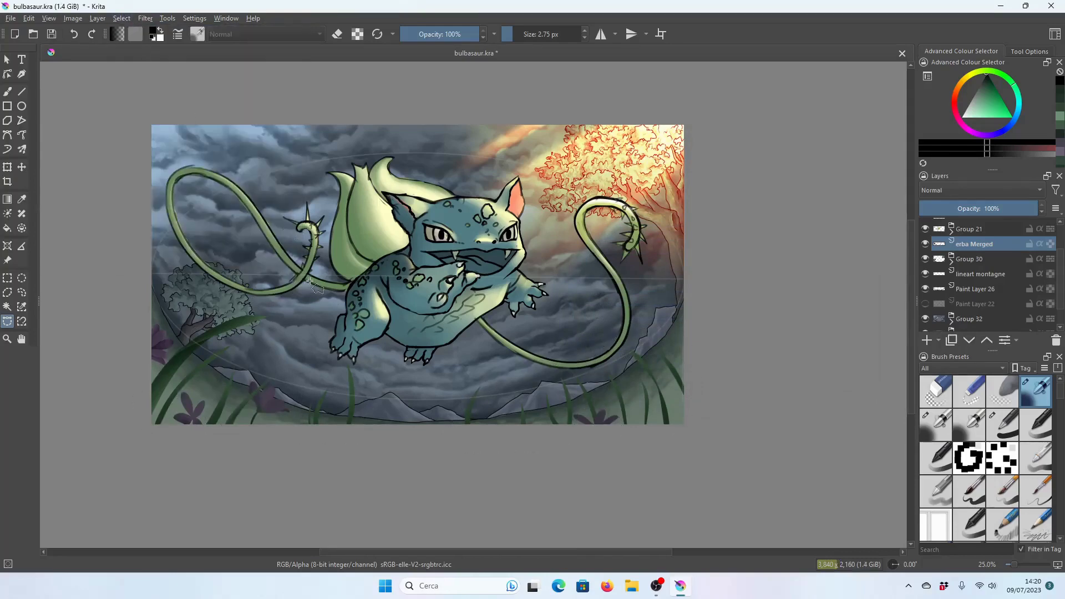
Save bulbasaur.kra with Ctrl+S.
{"action": "scroll", "coordinate": [412, 315], "scroll_direction": "up", "scroll_amount": 2}
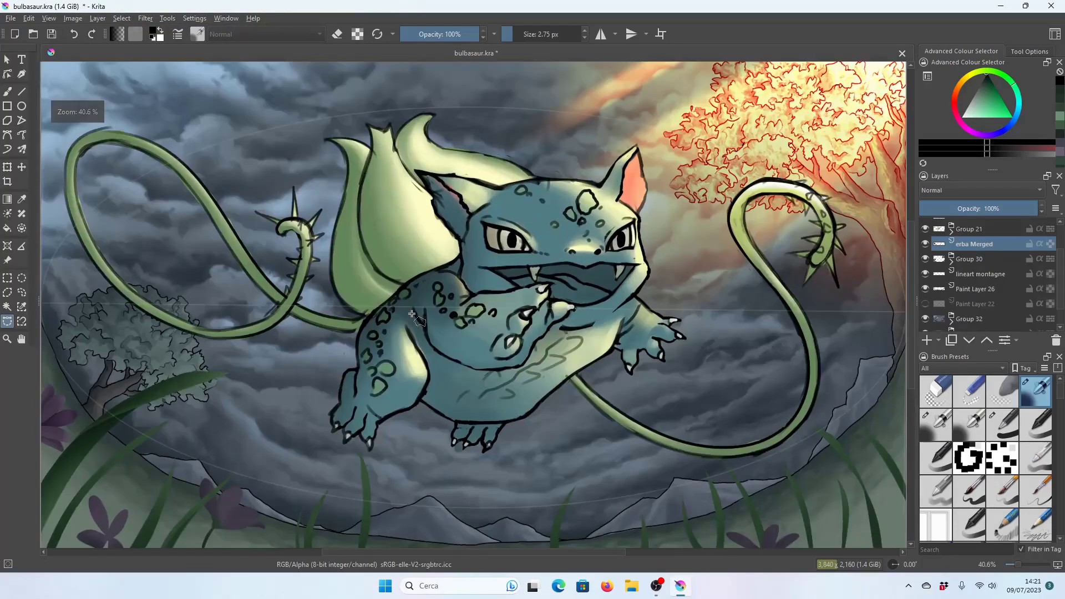
{"action": "key", "text": "ctrl+s"}
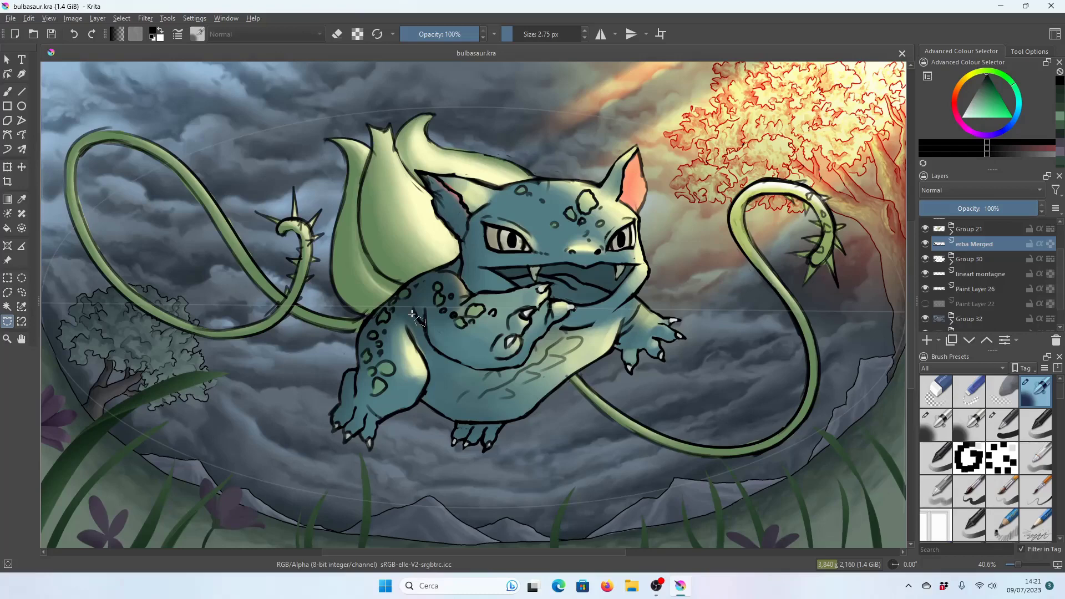
Repaint the grass blade dark green with an alpha-locked 77.63 px airbrush.
{"action": "scroll", "coordinate": [411, 310], "scroll_direction": "down", "scroll_amount": 3}
{"action": "scroll", "coordinate": [399, 494], "scroll_direction": "up", "scroll_amount": 4}
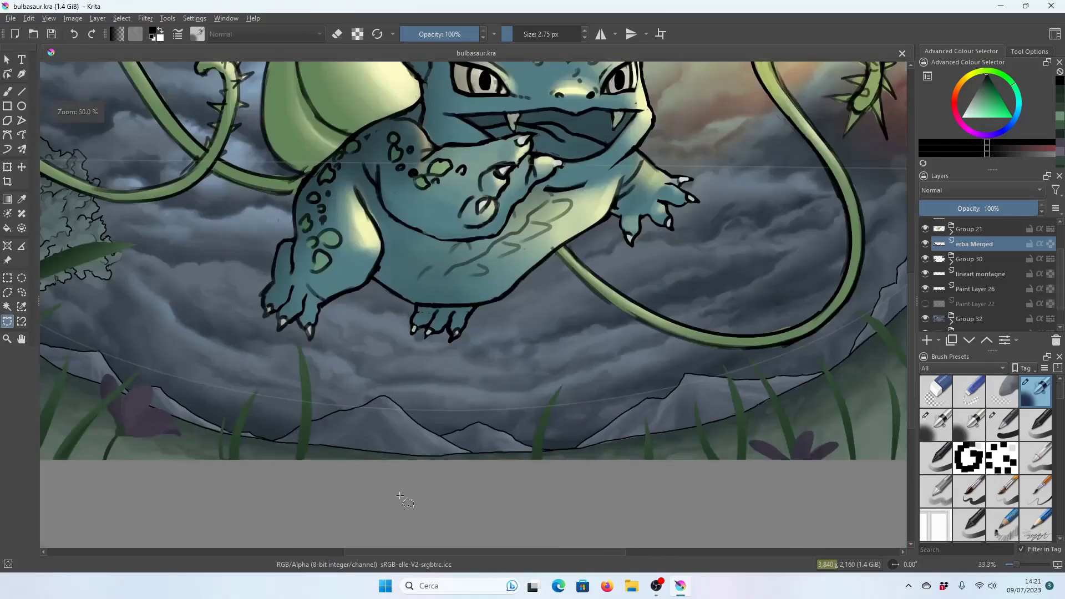
{"action": "scroll", "coordinate": [421, 444], "scroll_direction": "down", "scroll_amount": 3}
{"action": "scroll", "coordinate": [467, 377], "scroll_direction": "up", "scroll_amount": 1}
{"action": "scroll", "coordinate": [299, 289], "scroll_direction": "up", "scroll_amount": 1}
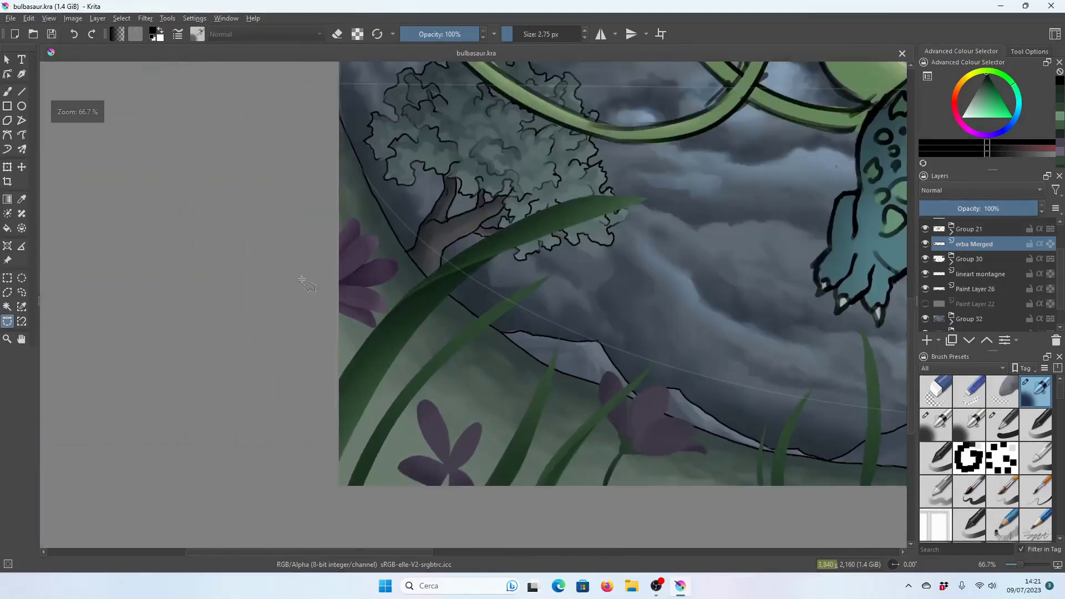
{"action": "scroll", "coordinate": [519, 336], "scroll_direction": "up", "scroll_amount": 1}
{"action": "left_click", "coordinate": [7, 91]}
{"action": "scroll", "coordinate": [432, 312], "scroll_direction": "down", "scroll_amount": 2}
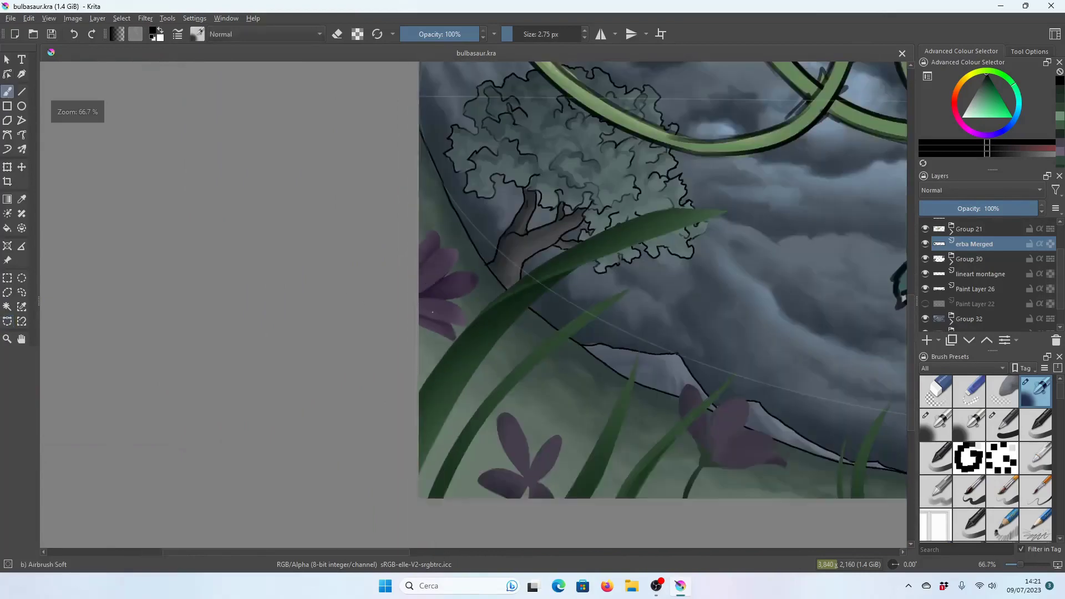
{"action": "scroll", "coordinate": [499, 339], "scroll_direction": "down", "scroll_amount": 1}
{"action": "scroll", "coordinate": [511, 341], "scroll_direction": "down", "scroll_amount": 1}
{"action": "scroll", "coordinate": [527, 347], "scroll_direction": "up", "scroll_amount": 3}
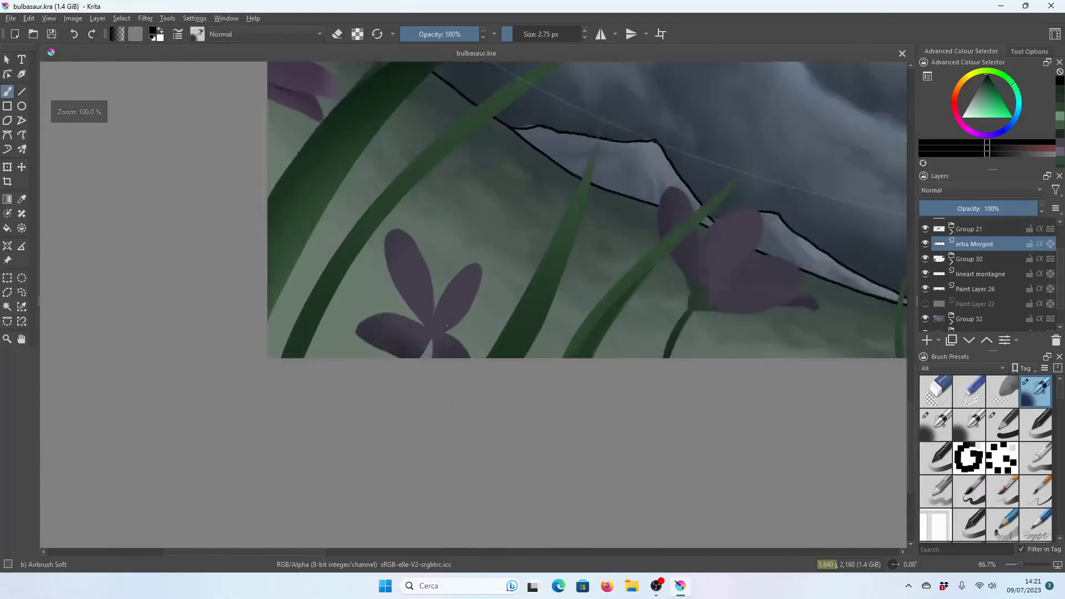
{"action": "scroll", "coordinate": [529, 347], "scroll_direction": "down", "scroll_amount": 1}
{"action": "scroll", "coordinate": [529, 348], "scroll_direction": "up", "scroll_amount": 2}
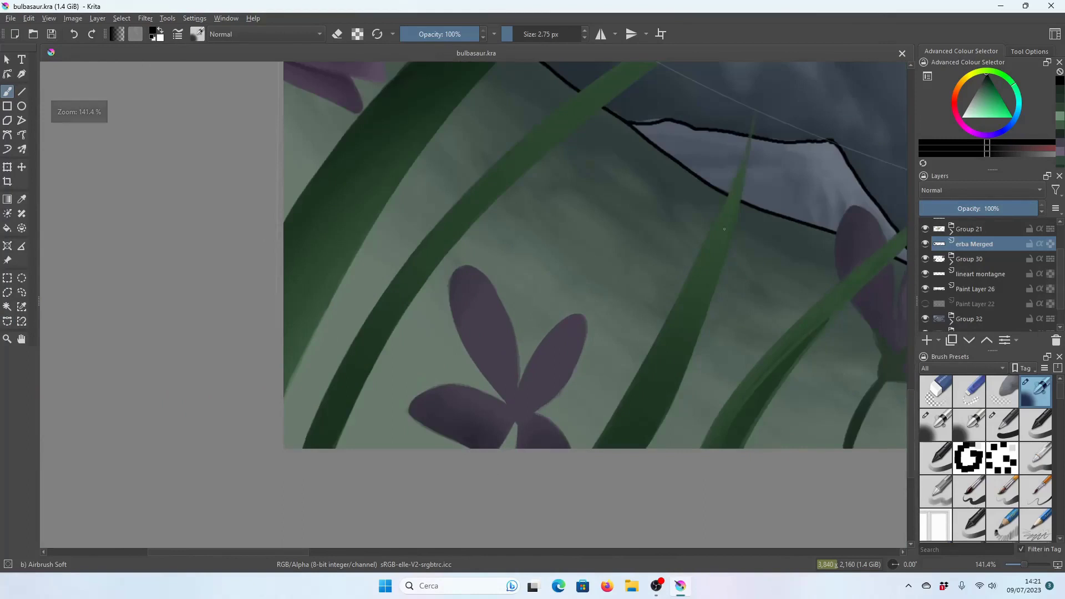
{"action": "scroll", "coordinate": [516, 314], "scroll_direction": "down", "scroll_amount": 2}
{"action": "scroll", "coordinate": [408, 340], "scroll_direction": "up", "scroll_amount": 1}
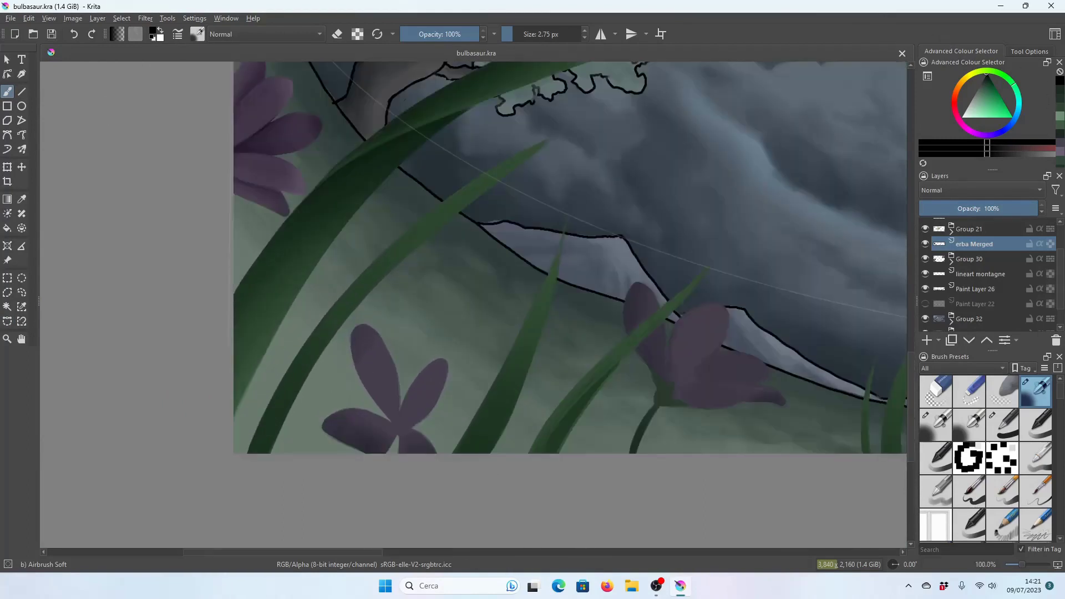
{"action": "left_click", "coordinate": [266, 437], "text": "ctrl"}
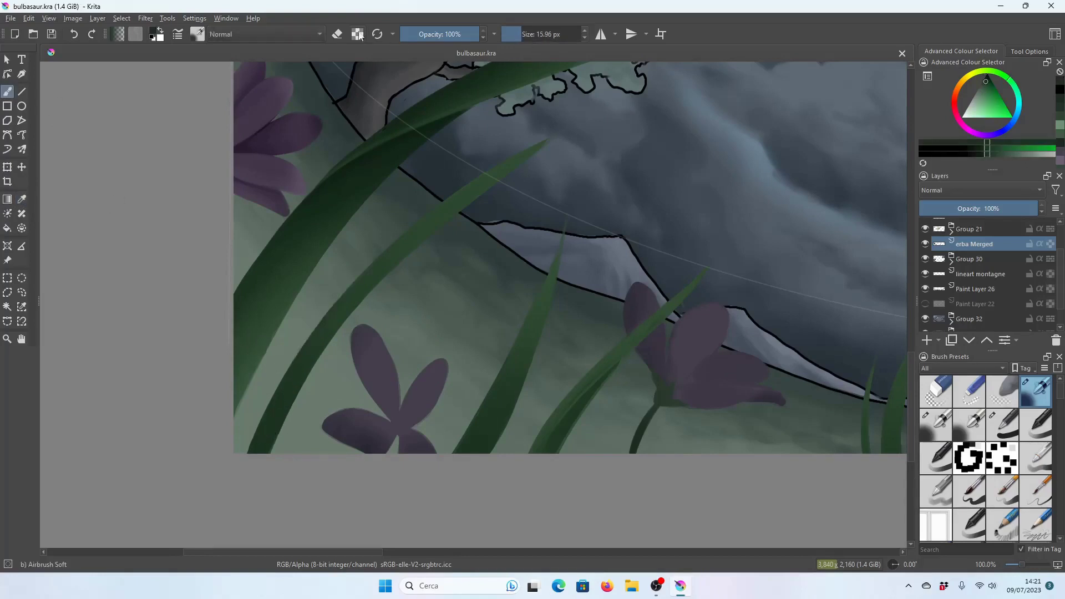
{"action": "left_click", "coordinate": [357, 33]}
{"action": "left_click", "coordinate": [522, 35]}
{"action": "left_click_drag", "start_coordinate": [521, 35], "coordinate": [533, 35]}
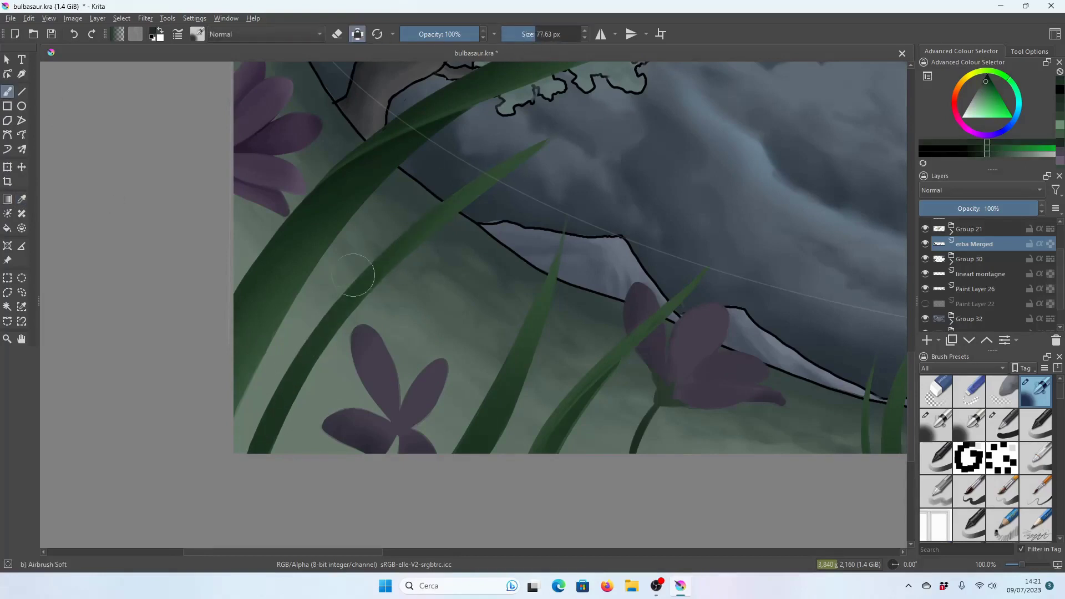
{"action": "mouse_move", "coordinate": [503, 143]}
{"action": "left_mouse_down"}
{"action": "mouse_move", "coordinate": [352, 214]}
{"action": "mouse_move", "coordinate": [501, 156]}
{"action": "mouse_move", "coordinate": [424, 246]}
{"action": "left_mouse_up"}
Pick a recent colour and enlarge the airbrush to 122.40 px.
{"action": "key", "text": "minus"}
{"action": "left_click_drag", "start_coordinate": [431, 551], "coordinate": [512, 557]}
{"action": "key", "text": "plus"}
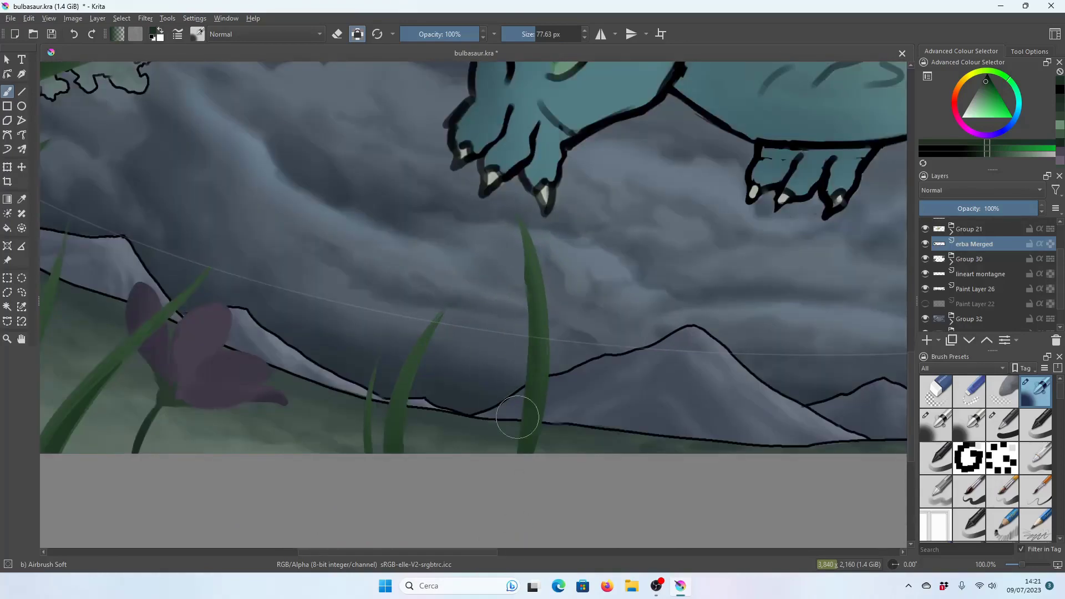
{"action": "left_click", "coordinate": [1054, 129]}
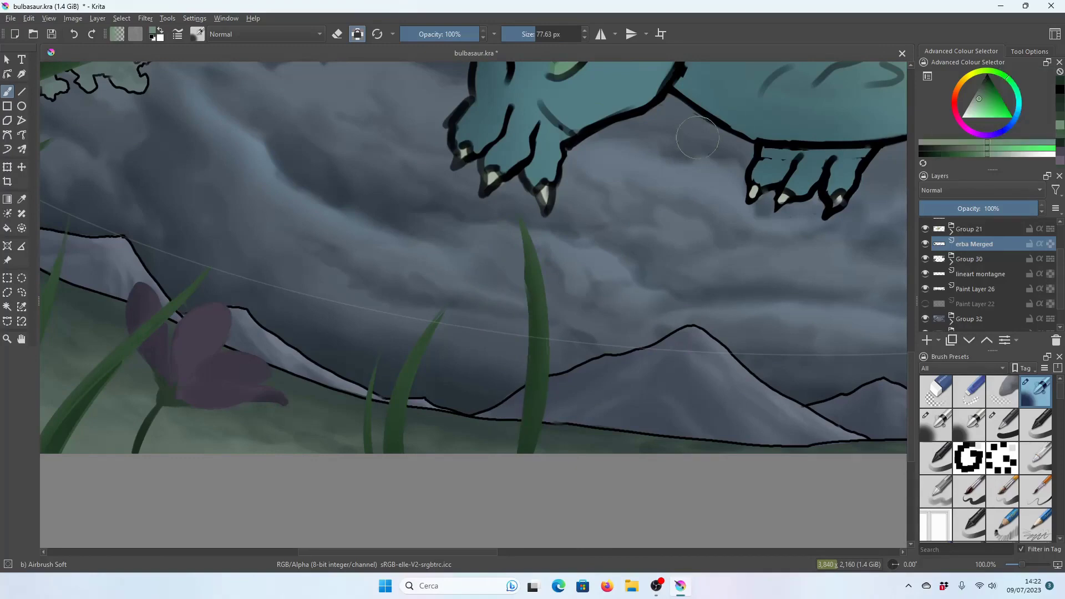
{"action": "left_click", "coordinate": [541, 34]}
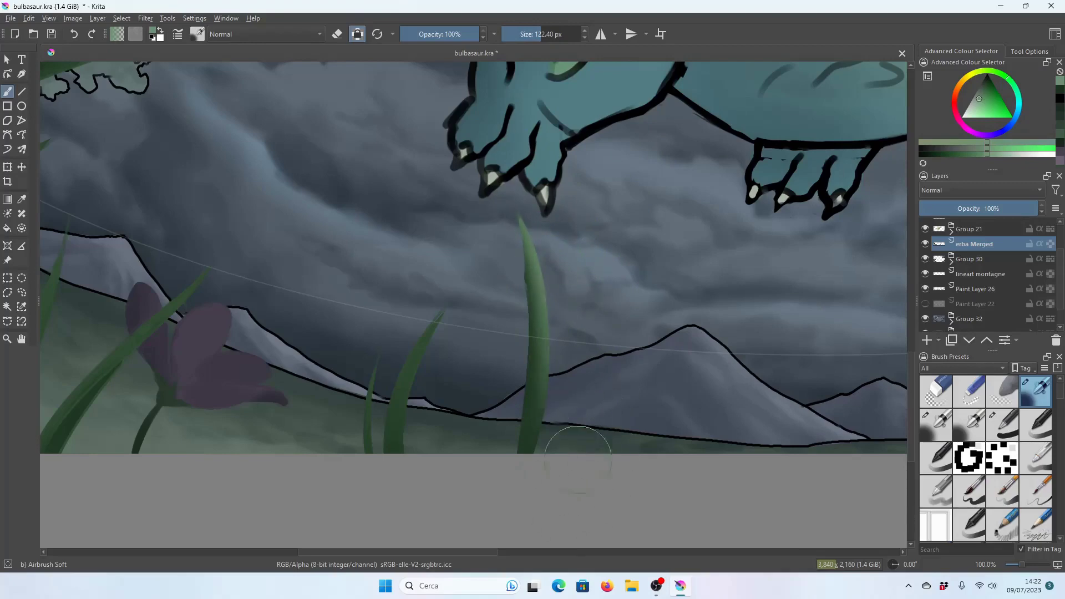
{"action": "key", "text": "minus"}
{"action": "key", "text": "minus"}
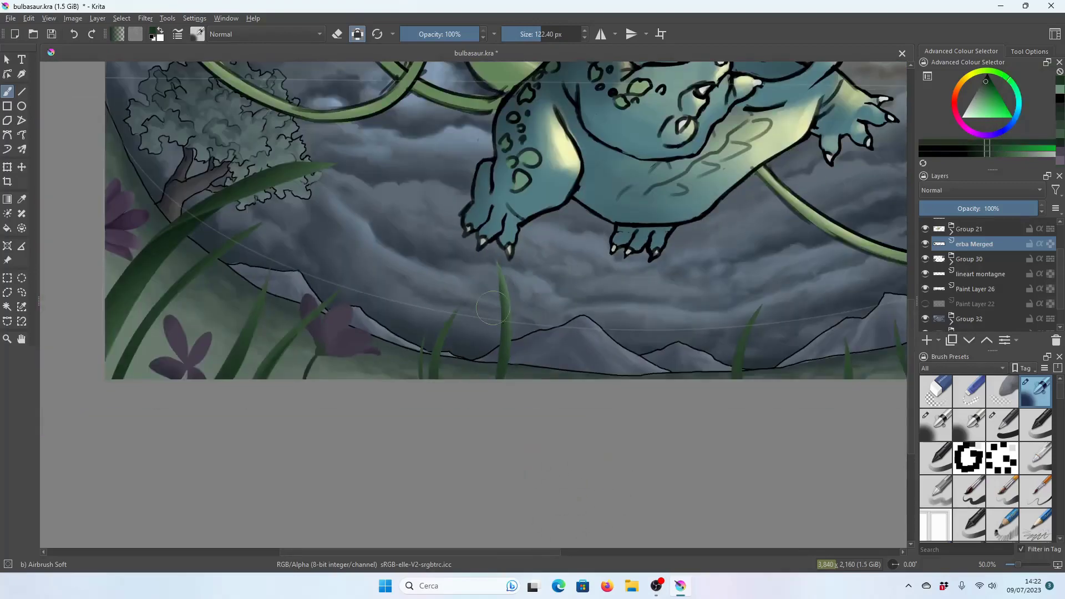
{"action": "key", "text": "minus"}
{"action": "key", "text": "minus"}
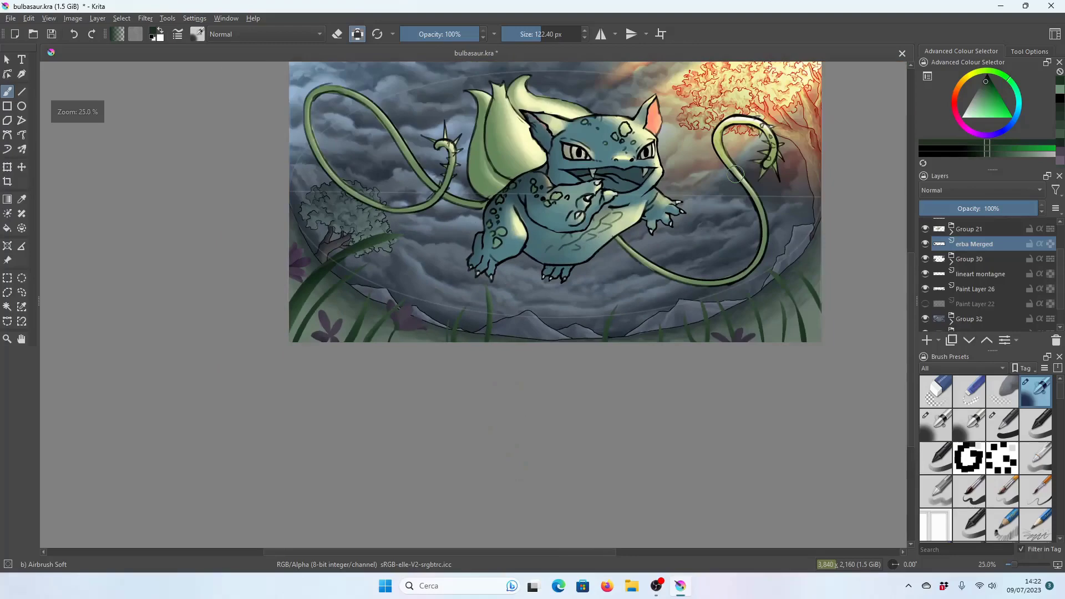
{"action": "key", "text": "plus"}
{"action": "key", "text": "plus"}
{"action": "key", "text": "plus"}
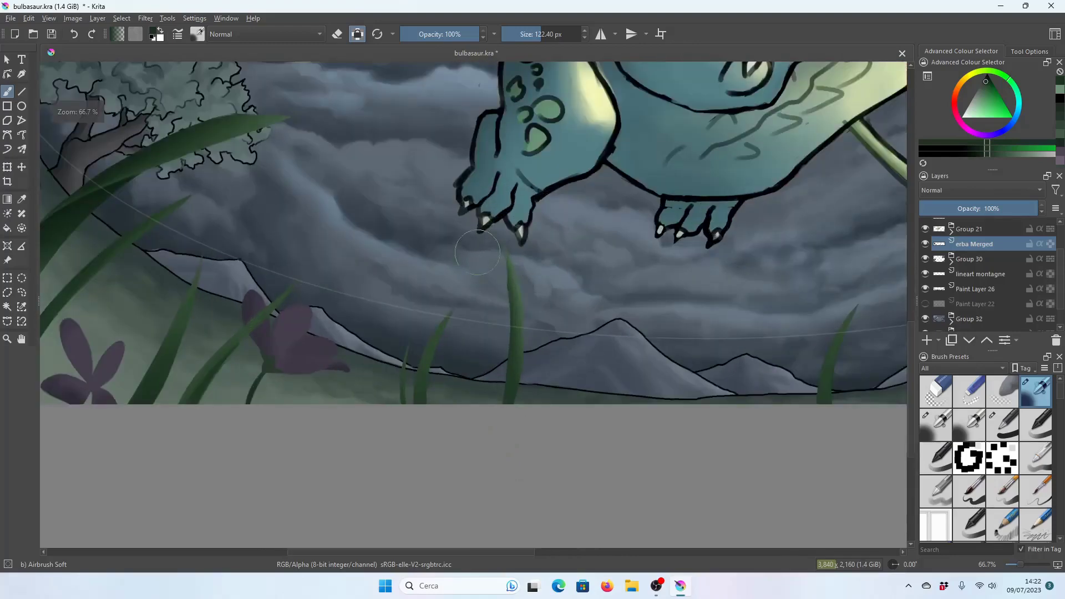
Extend the grass blade tip upward in a lighter green with a smaller brush.
{"action": "key", "text": "plus"}
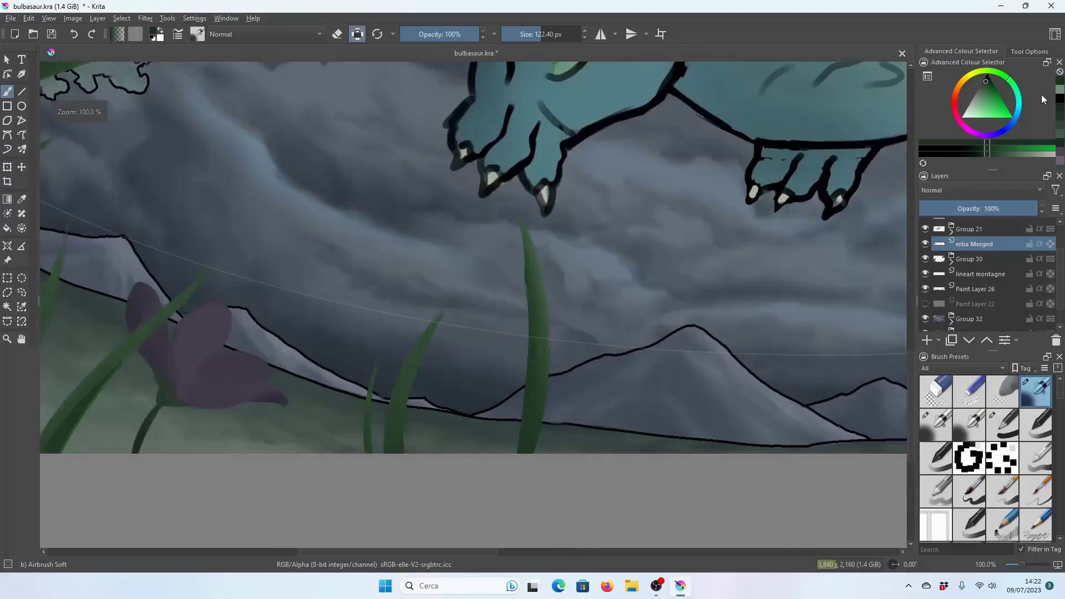
{"action": "left_click", "coordinate": [979, 99]}
{"action": "key", "text": "bracketleft"}
{"action": "key", "text": "bracketleft"}
{"action": "key", "text": "plus"}
{"action": "key", "text": "bracketleft"}
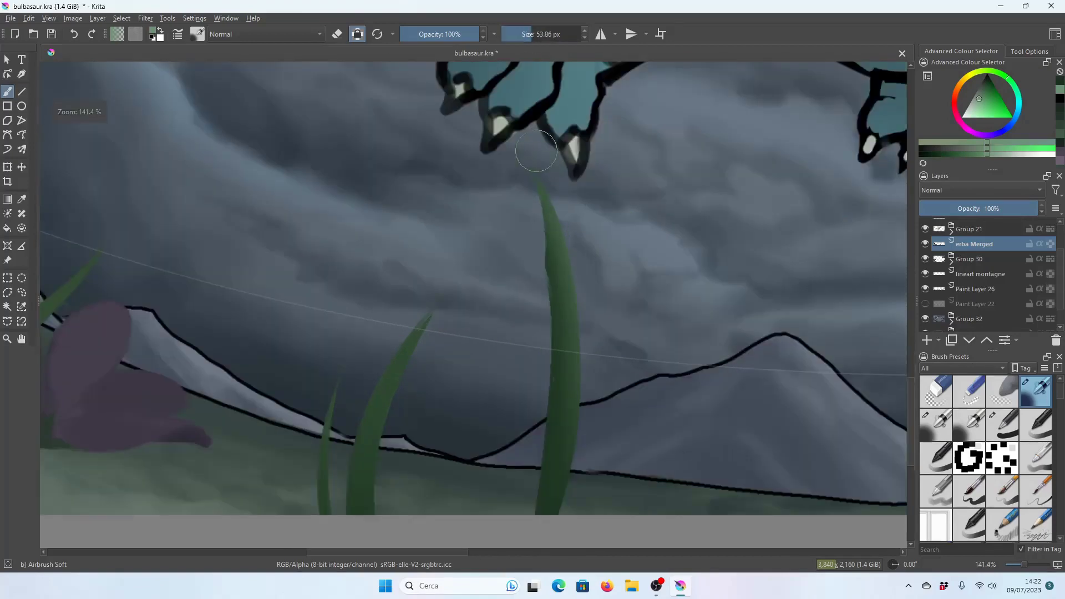
{"action": "left_click_drag", "start_coordinate": [537, 176], "coordinate": [557, 238]}
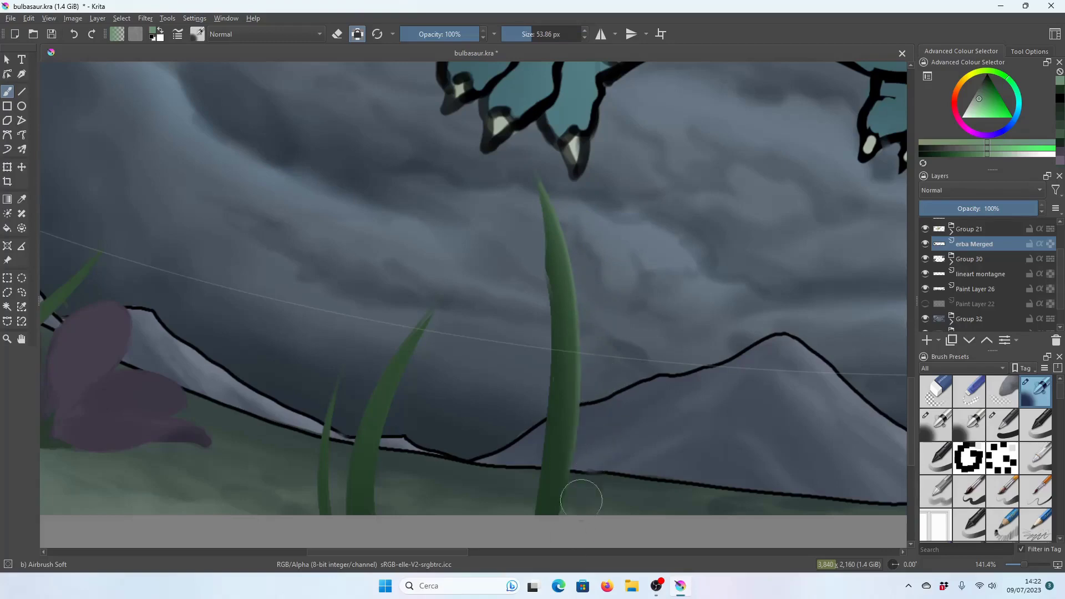
{"action": "scroll", "coordinate": [544, 304], "scroll_direction": "down", "scroll_amount": 3}
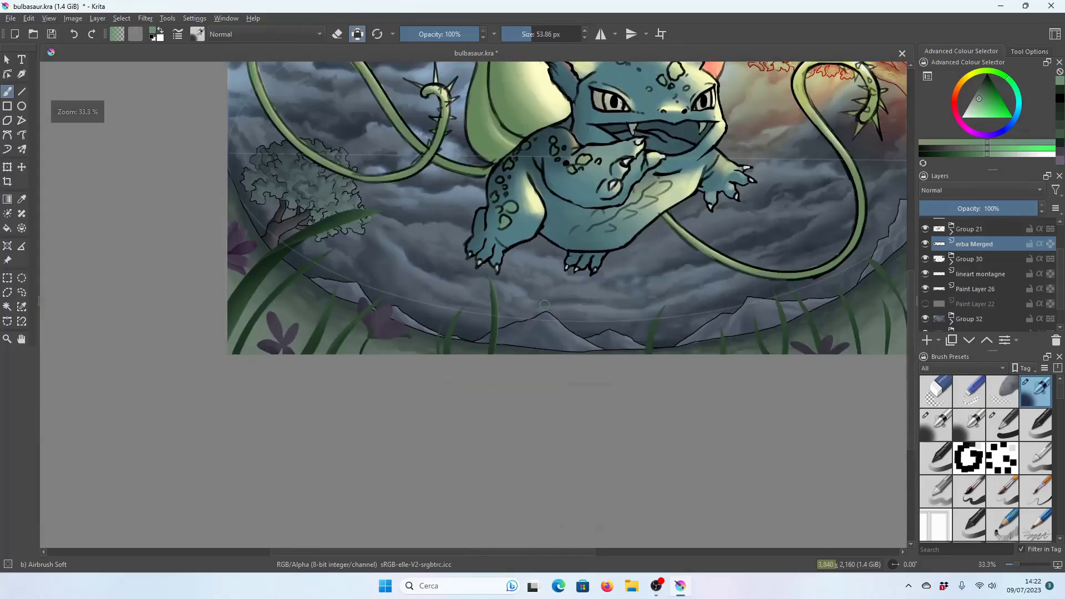
{"action": "scroll", "coordinate": [335, 275], "scroll_direction": "up", "scroll_amount": 2}
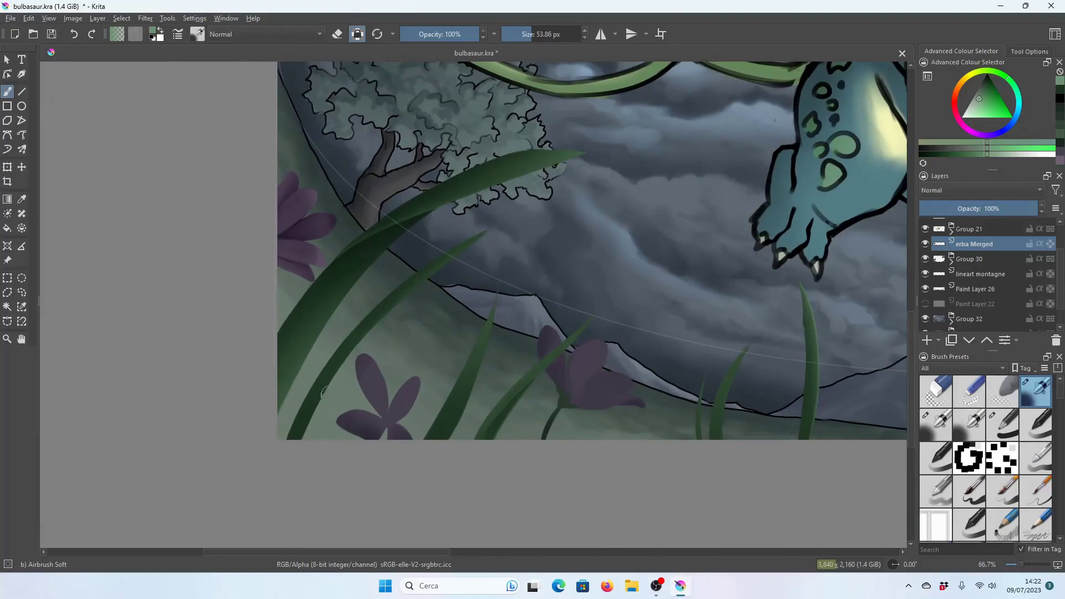
{"action": "scroll", "coordinate": [323, 392], "scroll_direction": "up", "scroll_amount": 2}
{"action": "scroll", "coordinate": [472, 302], "scroll_direction": "down", "scroll_amount": 1}
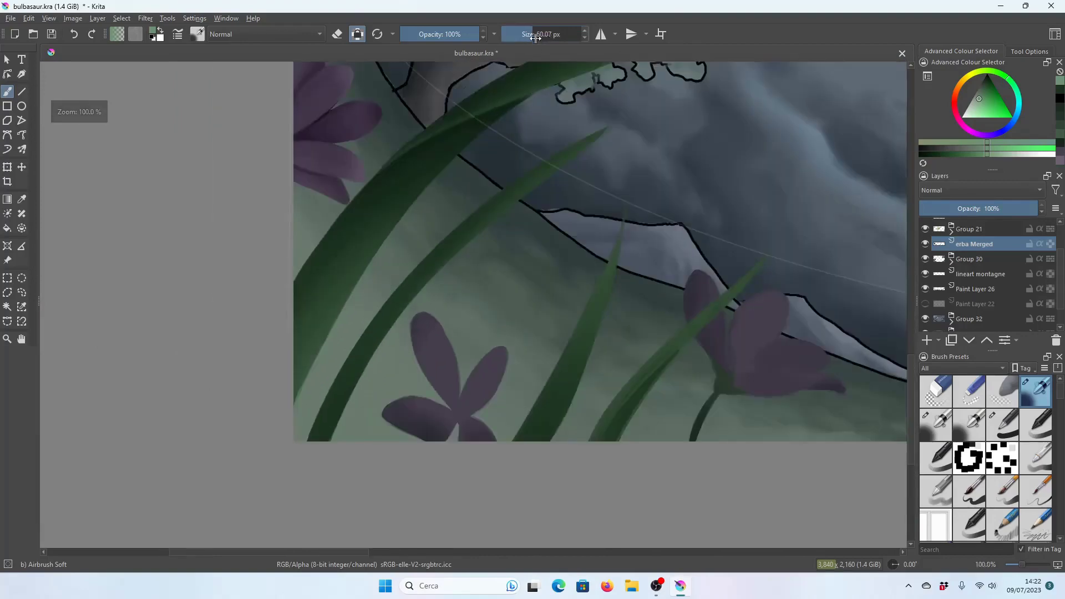
Set the brush to 249.31 px and start a curved selection beside the lower-left grass blades.
{"action": "left_click_drag", "start_coordinate": [631, 133], "coordinate": [571, 178]}
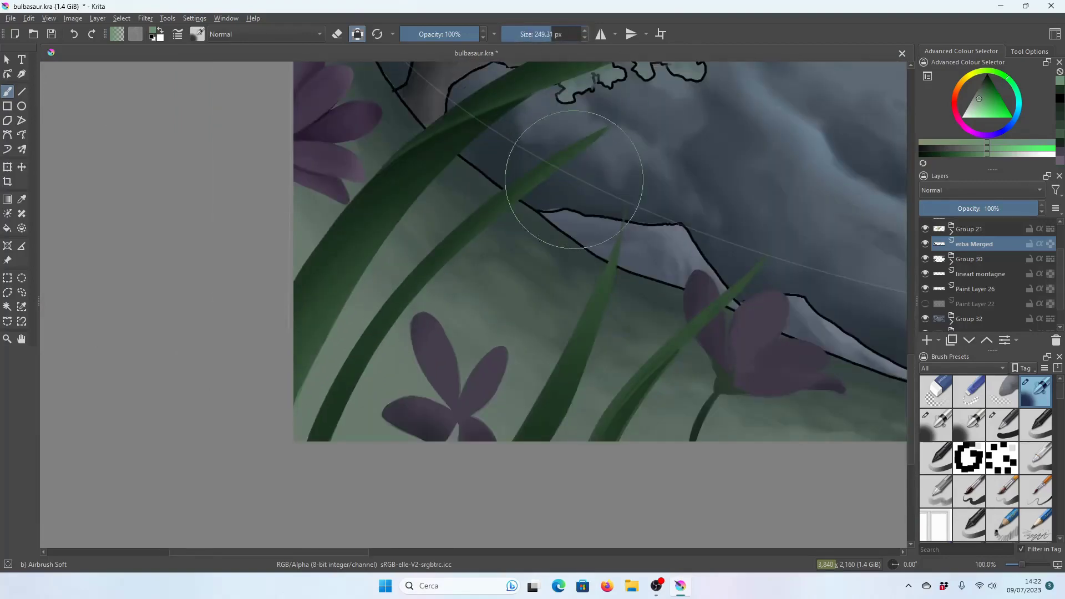
{"action": "left_click", "coordinate": [7, 321]}
{"action": "left_click", "coordinate": [376, 369]}
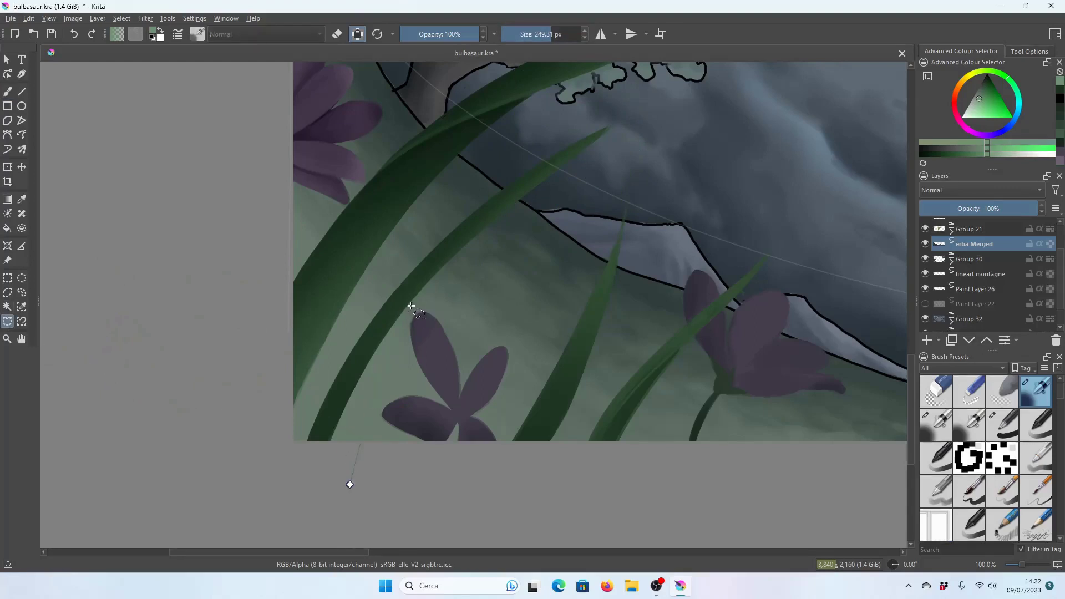
Select the long grass blade with a curved outline and paint it with a 48 px brush.
{"action": "left_click_drag", "start_coordinate": [411, 306], "coordinate": [656, 104]}
{"action": "left_click", "coordinate": [349, 484]}
{"action": "key", "text": "b"}
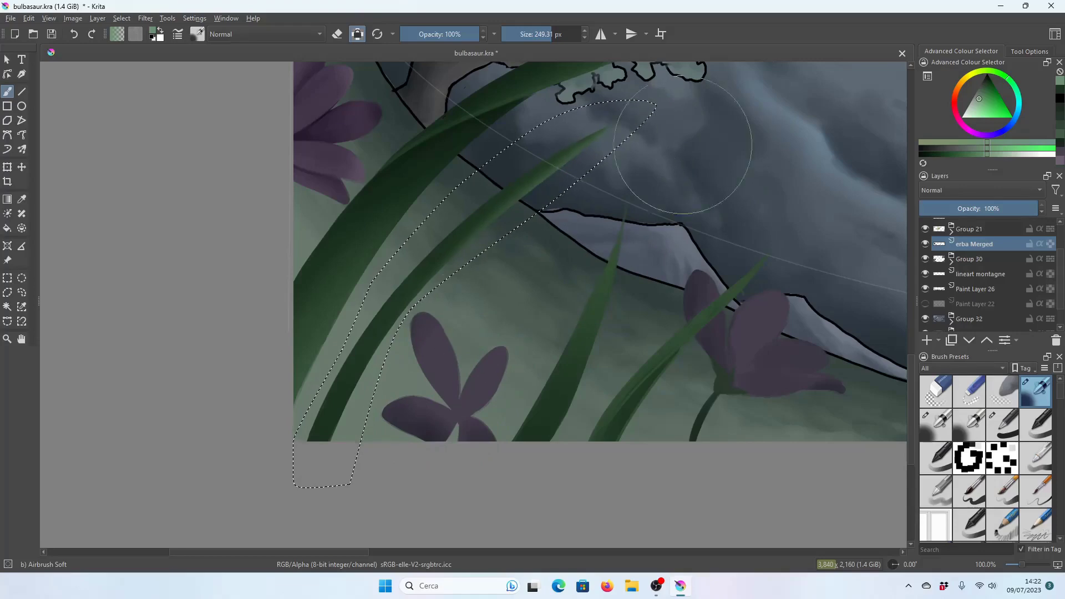
{"action": "scroll", "coordinate": [321, 465], "scroll_direction": "down", "scroll_amount": 5}
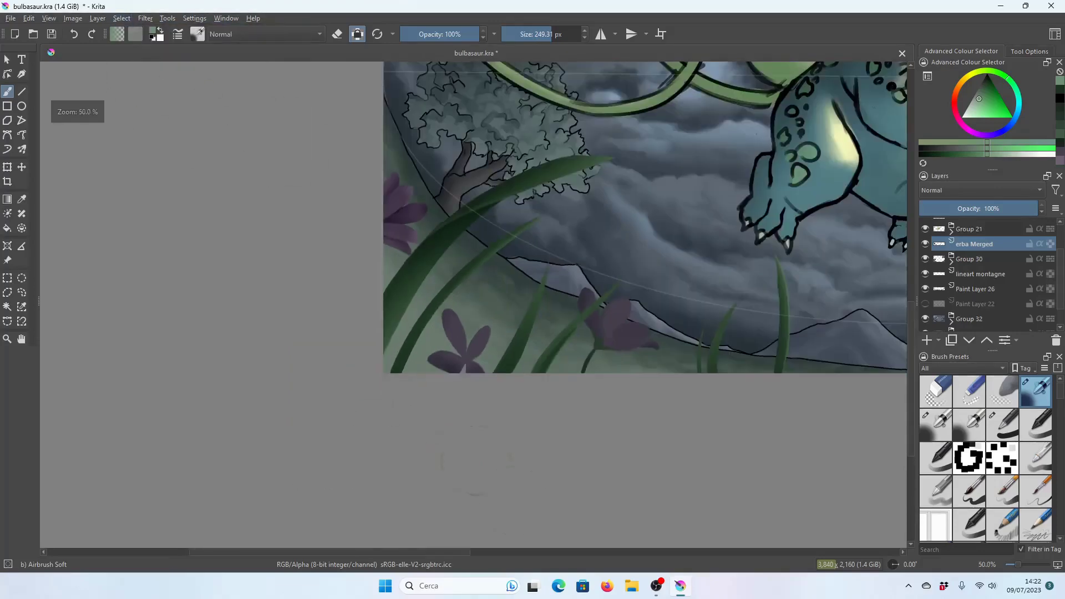
{"action": "scroll", "coordinate": [484, 535], "scroll_direction": "up", "scroll_amount": 2}
{"action": "scroll", "coordinate": [490, 549], "scroll_direction": "up", "scroll_amount": 2}
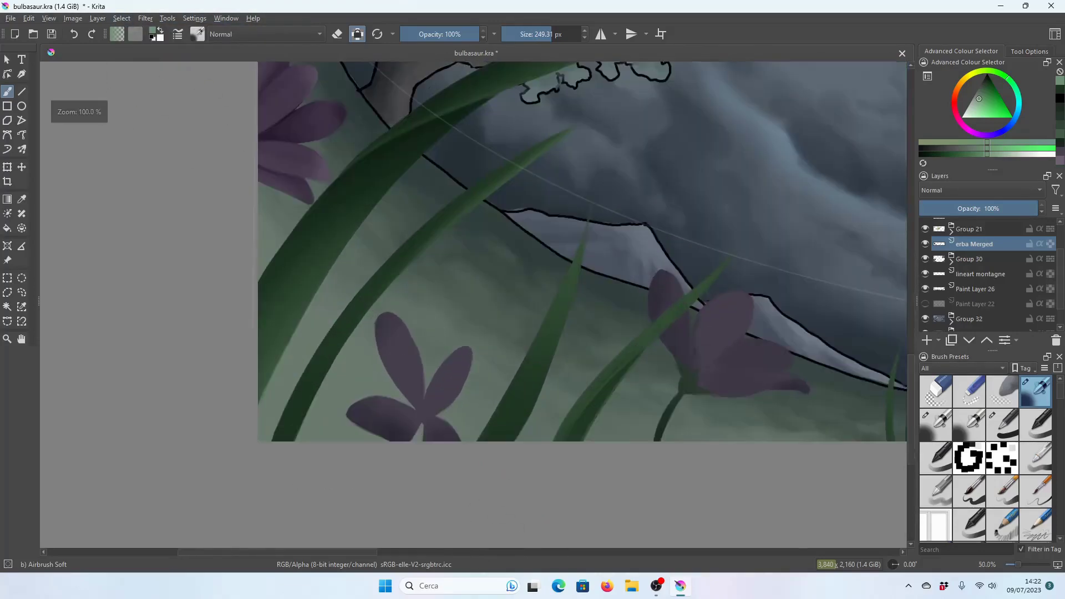
{"action": "left_click_drag", "start_coordinate": [549, 35], "coordinate": [531, 36]}
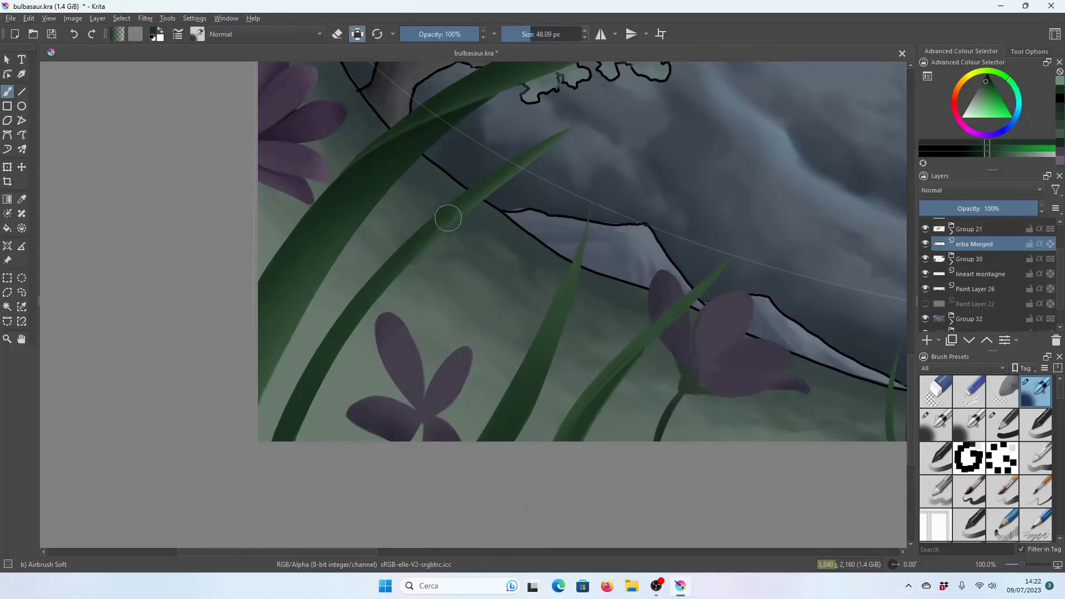
{"action": "key", "text": "minus"}
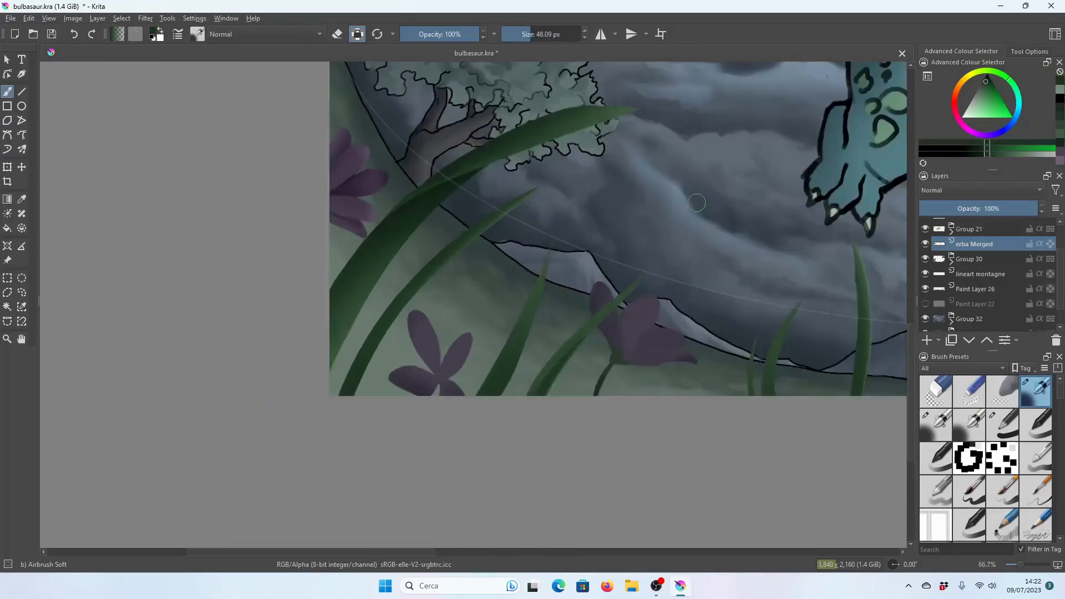
{"action": "key", "text": "minus"}
{"action": "key", "text": "minus"}
Save the illustration and bring the lower-left grass and flowers into view.
{"action": "key", "text": "ctrl+s"}
{"action": "key", "text": "minus"}
{"action": "key", "text": "minus"}
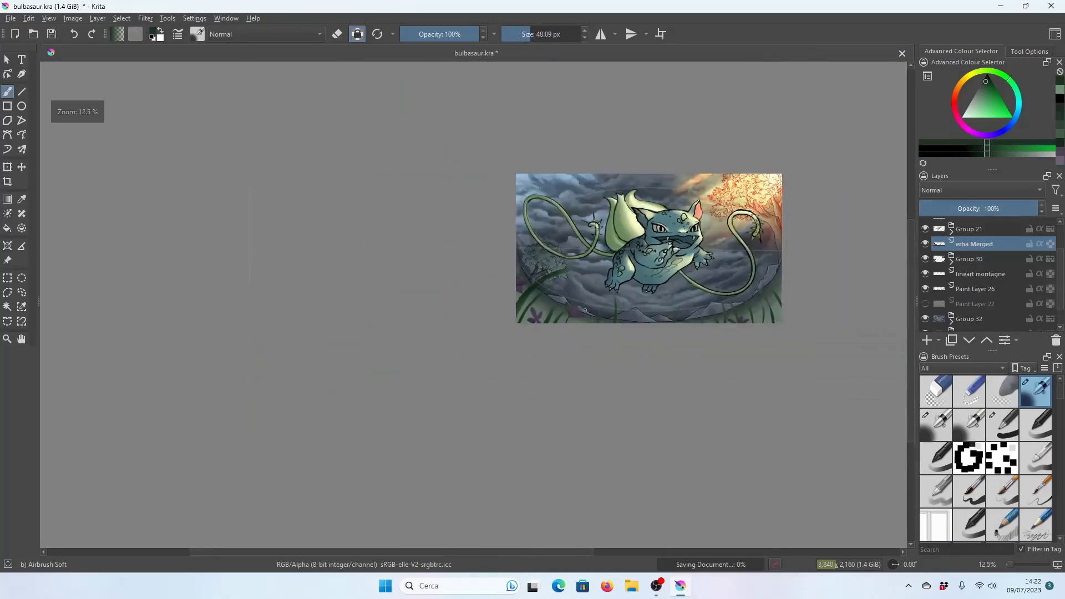
{"action": "key", "text": "plus"}
{"action": "key", "text": "plus"}
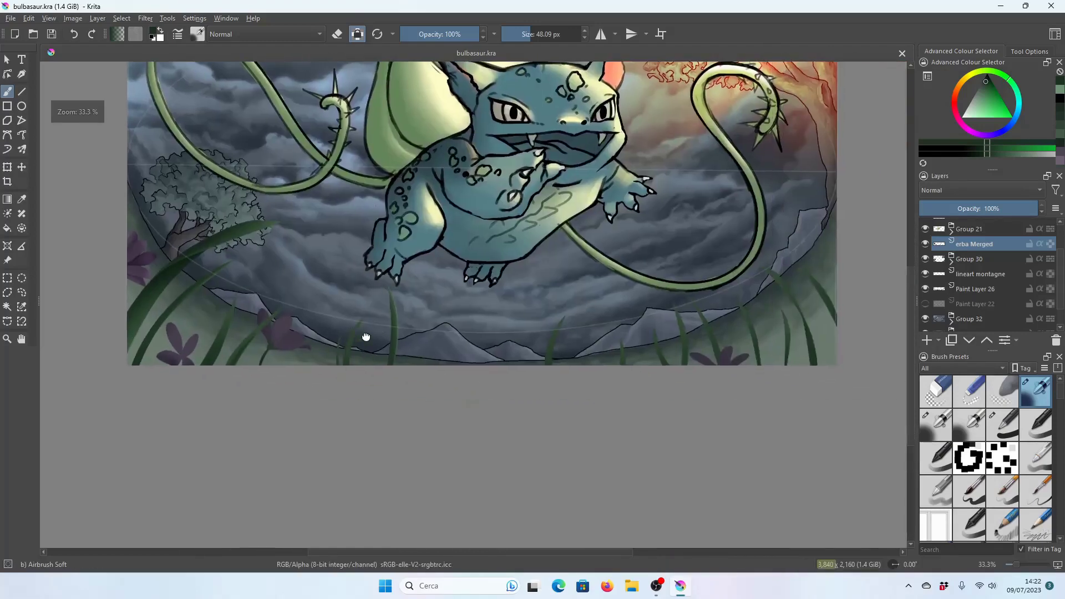
{"action": "left_click_drag", "start_coordinate": [390, 344], "coordinate": [339, 336]}
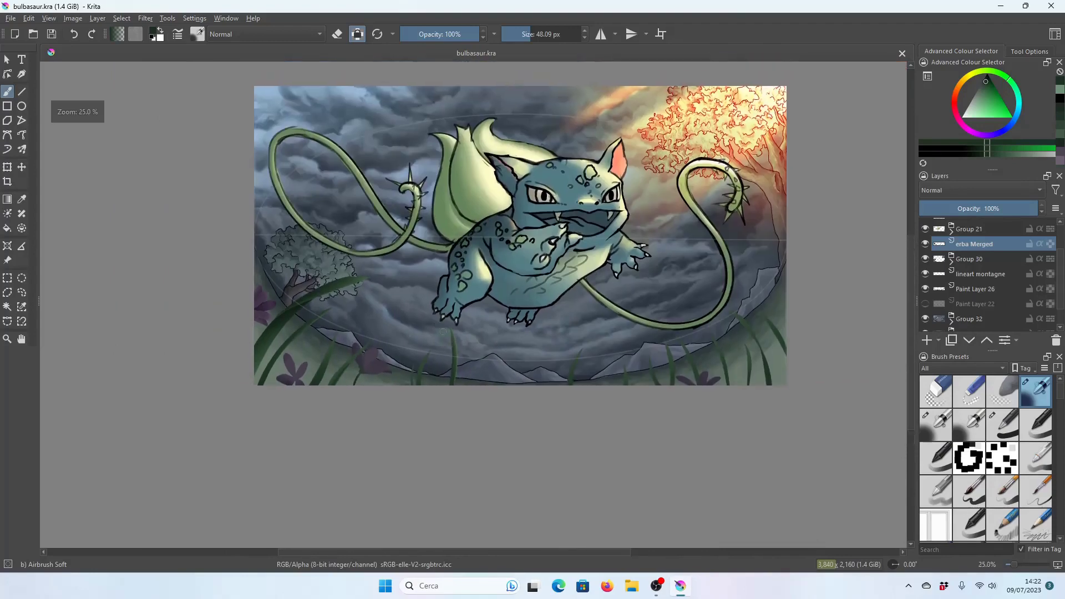
{"action": "key", "text": "plus"}
{"action": "key", "text": "plus"}
{"action": "key", "text": "plus"}
{"action": "scroll", "coordinate": [323, 299], "scroll_direction": "up", "scroll_amount": 1}
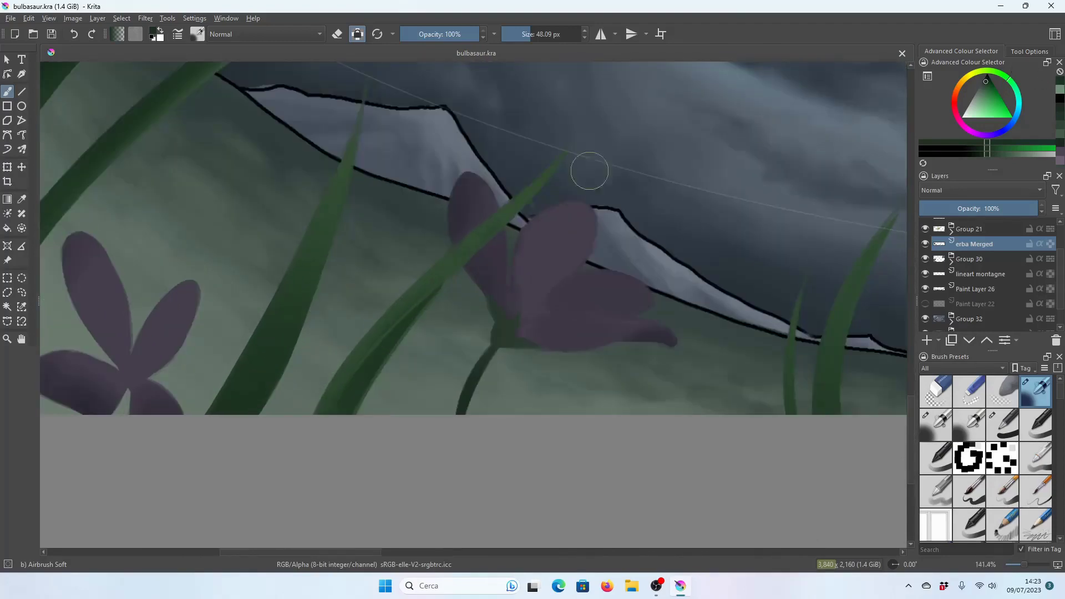
Pick a grey-green colour and resize the brush to about 144 px.
{"action": "left_click", "coordinate": [541, 34]}
{"action": "type", "text": "2"}
{"action": "key", "text": "Return"}
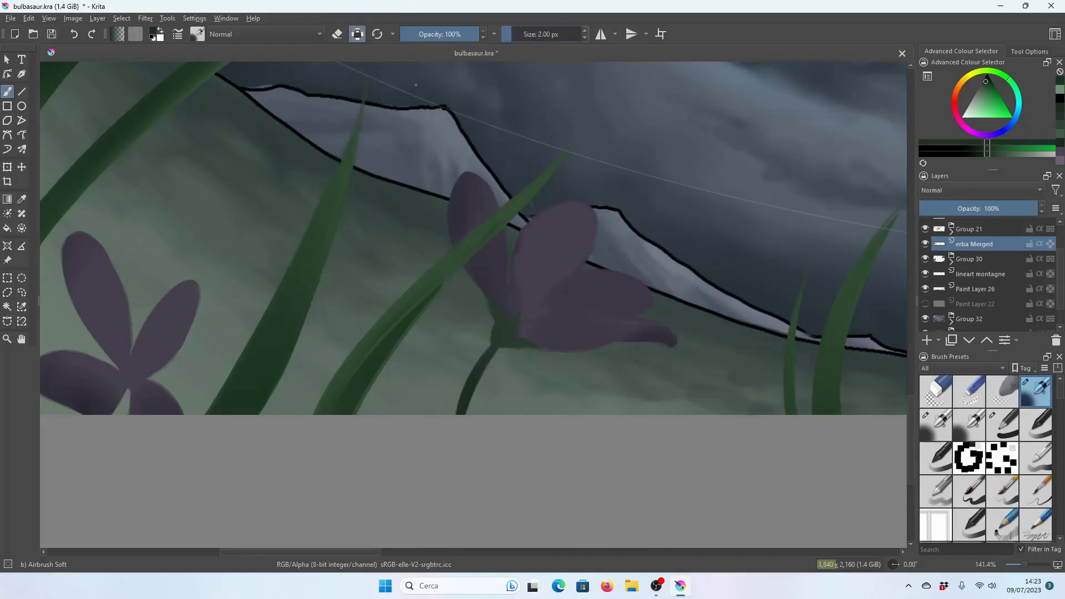
{"action": "left_click", "coordinate": [519, 34]}
{"action": "left_click", "coordinate": [1058, 90]}
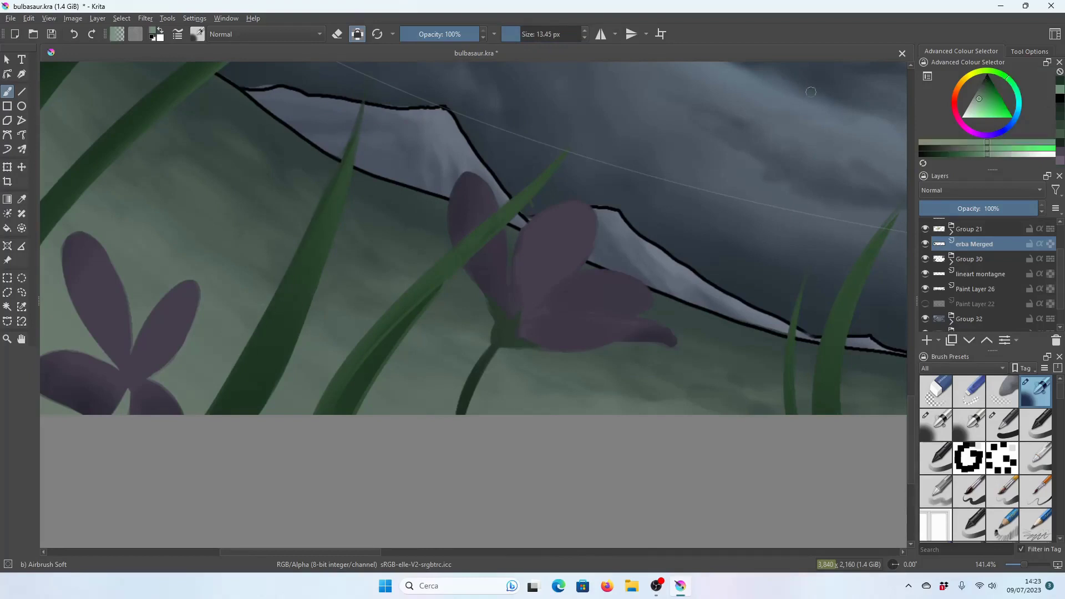
{"action": "left_click", "coordinate": [532, 36]}
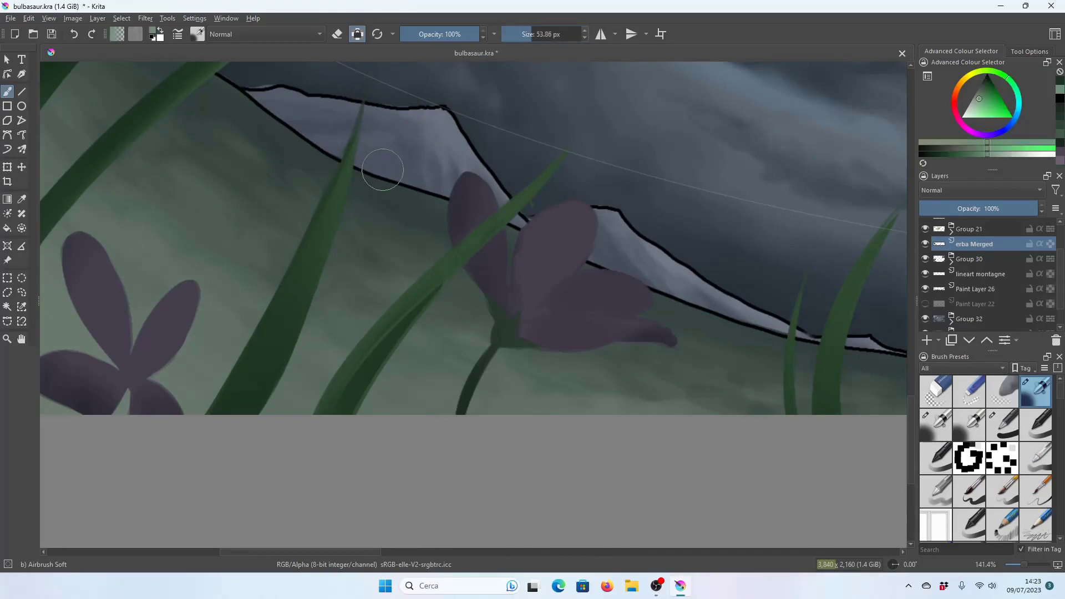
{"action": "left_click", "coordinate": [542, 34]}
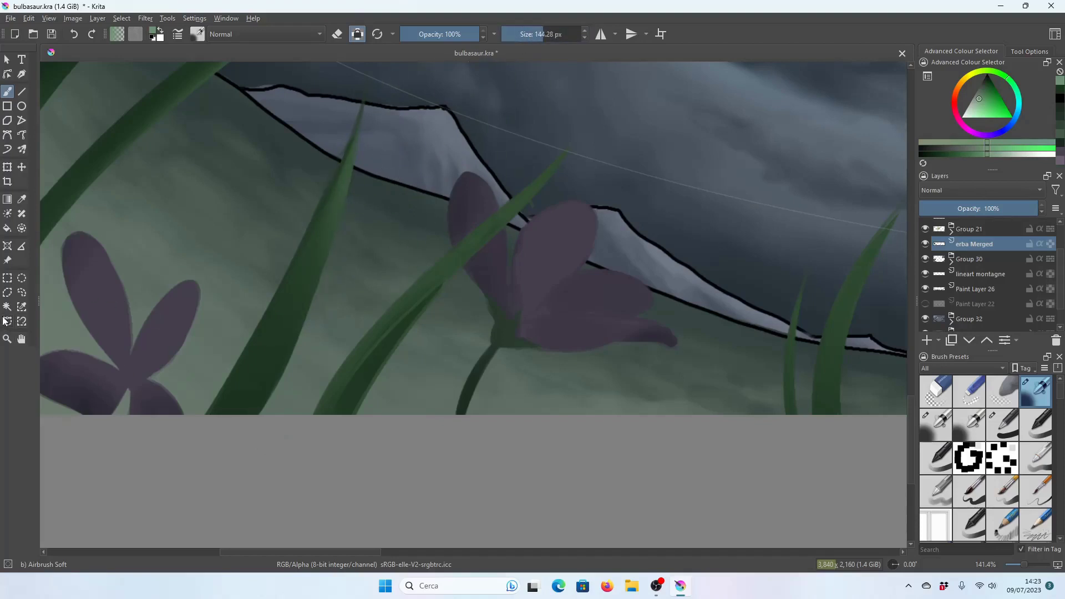
{"action": "left_click", "coordinate": [7, 320]}
Select the thin grass blade and paint it with a dark shade at 17 px.
{"action": "left_click_drag", "start_coordinate": [266, 453], "coordinate": [388, 72]}
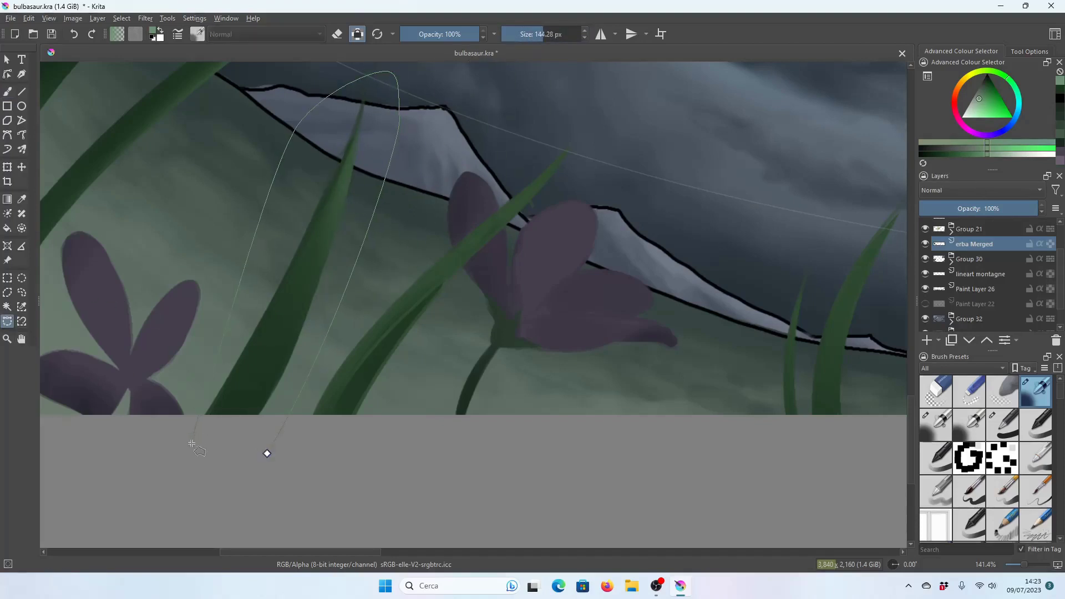
{"action": "left_click", "coordinate": [266, 454]}
{"action": "key", "text": "1"}
{"action": "key", "text": "b"}
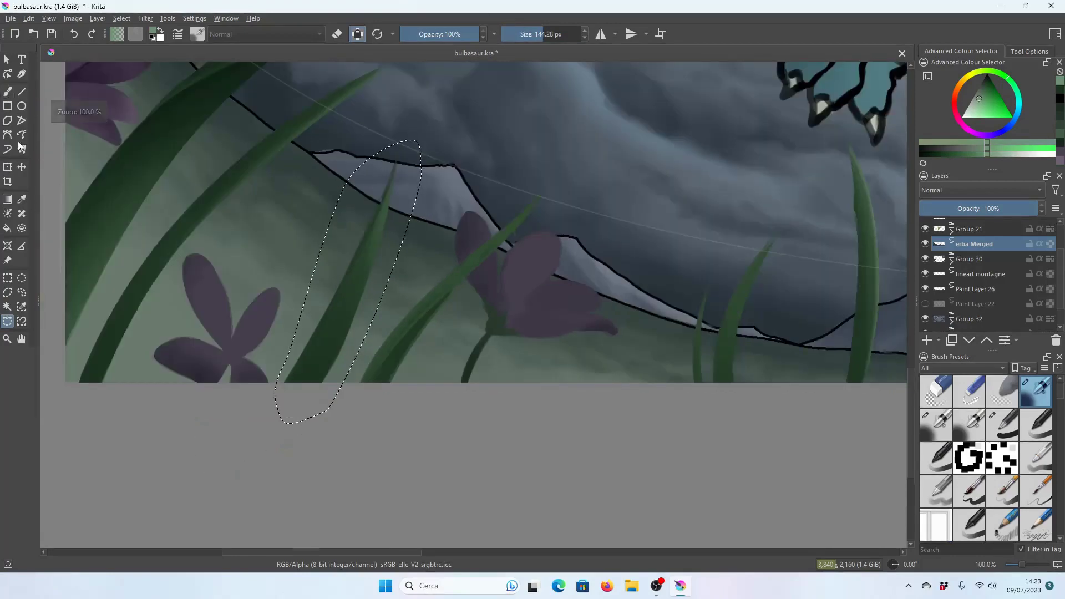
{"action": "left_click_drag", "start_coordinate": [454, 269], "coordinate": [554, 269]}
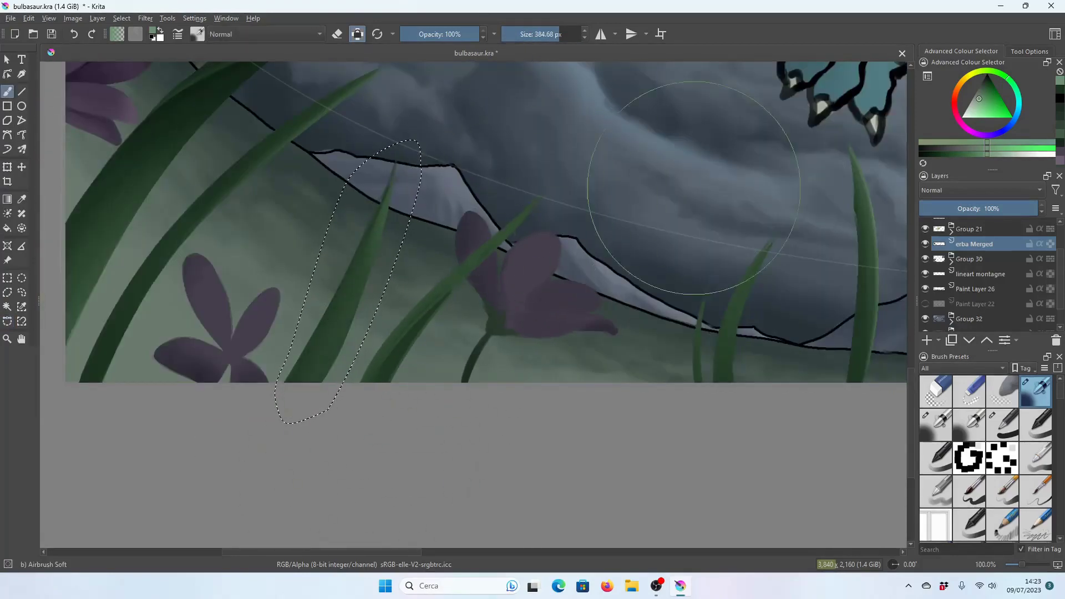
{"action": "left_click", "coordinate": [1058, 105]}
{"action": "left_click_drag", "start_coordinate": [538, 34], "coordinate": [520, 34]}
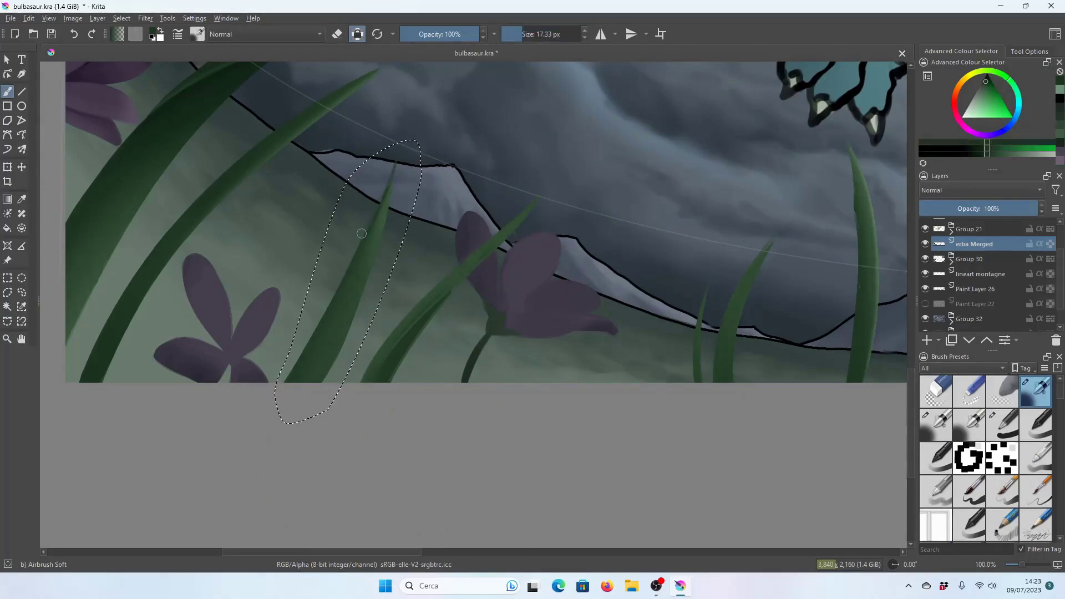
Clear the blade selection, zoom out to the whole image and save bulbasaur.kra.
{"action": "key", "text": "minus"}
{"action": "left_click", "coordinate": [122, 19]}
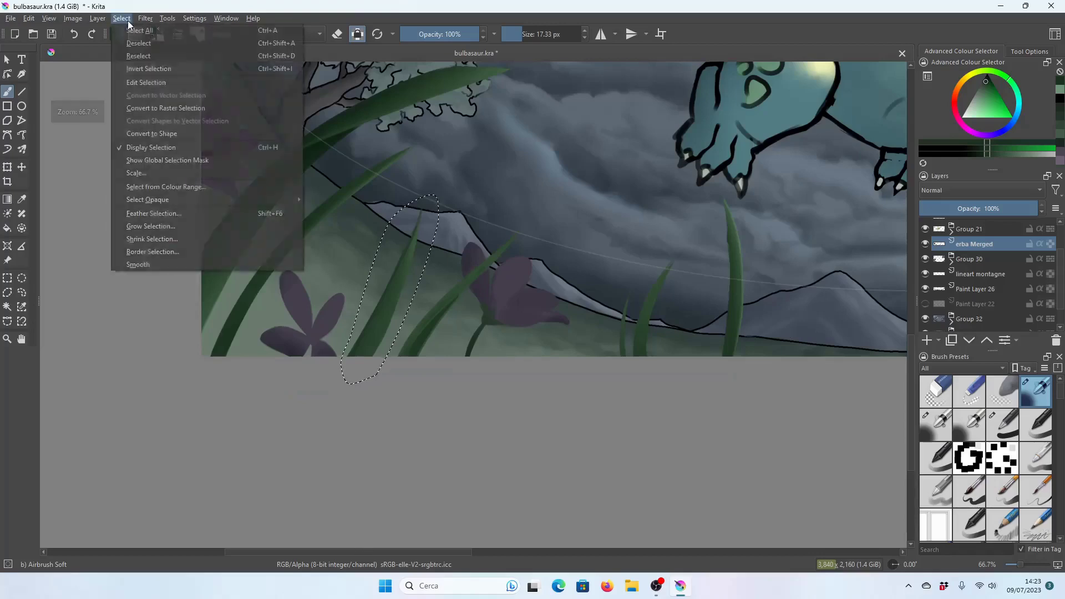
{"action": "left_click", "coordinate": [136, 45]}
{"action": "key", "text": "minus"}
{"action": "key", "text": "minus"}
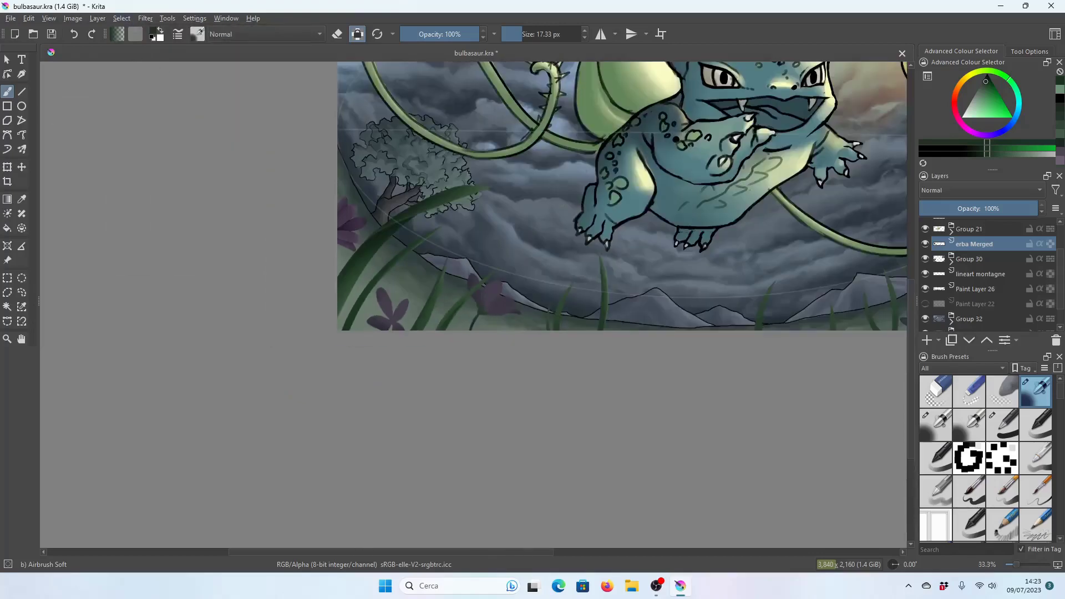
{"action": "key", "text": "minus"}
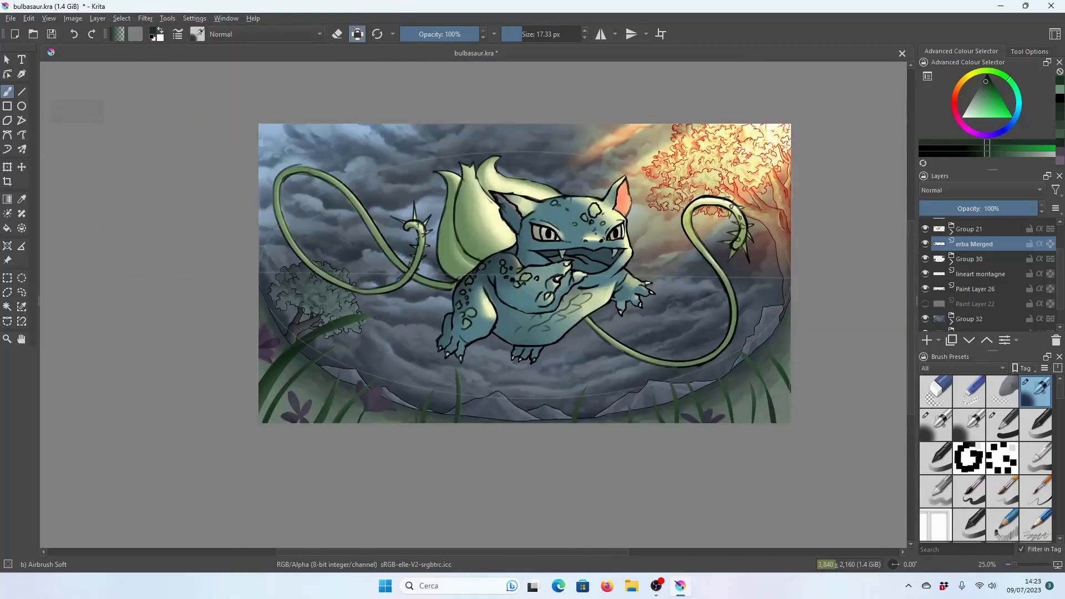
{"action": "key", "text": "ctrl+s"}
{"action": "scroll", "coordinate": [285, 437], "scroll_direction": "up", "scroll_amount": 3}
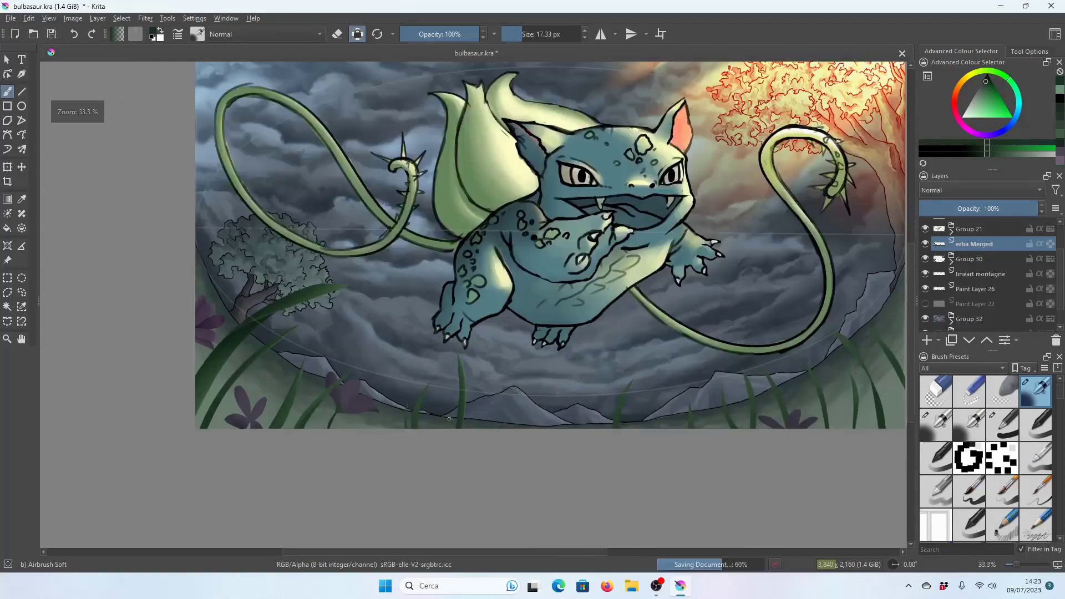
{"action": "scroll", "coordinate": [285, 437], "scroll_direction": "down", "scroll_amount": 1}
{"action": "scroll", "coordinate": [285, 437], "scroll_direction": "down", "scroll_amount": 1}
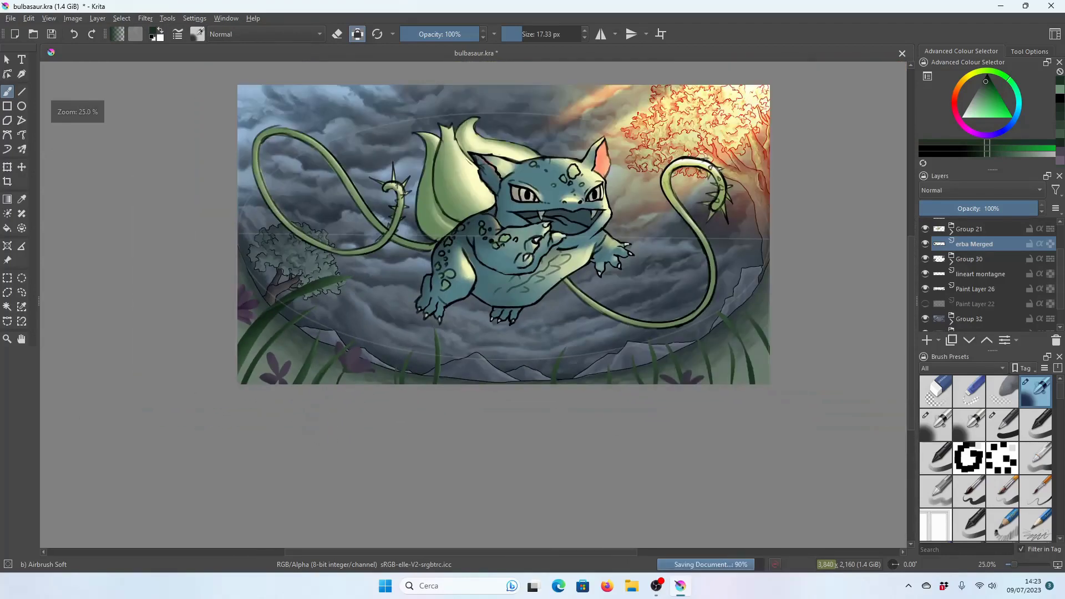
{"action": "scroll", "coordinate": [405, 361], "scroll_direction": "up", "scroll_amount": 2}
{"action": "scroll", "coordinate": [405, 361], "scroll_direction": "up", "scroll_amount": 2}
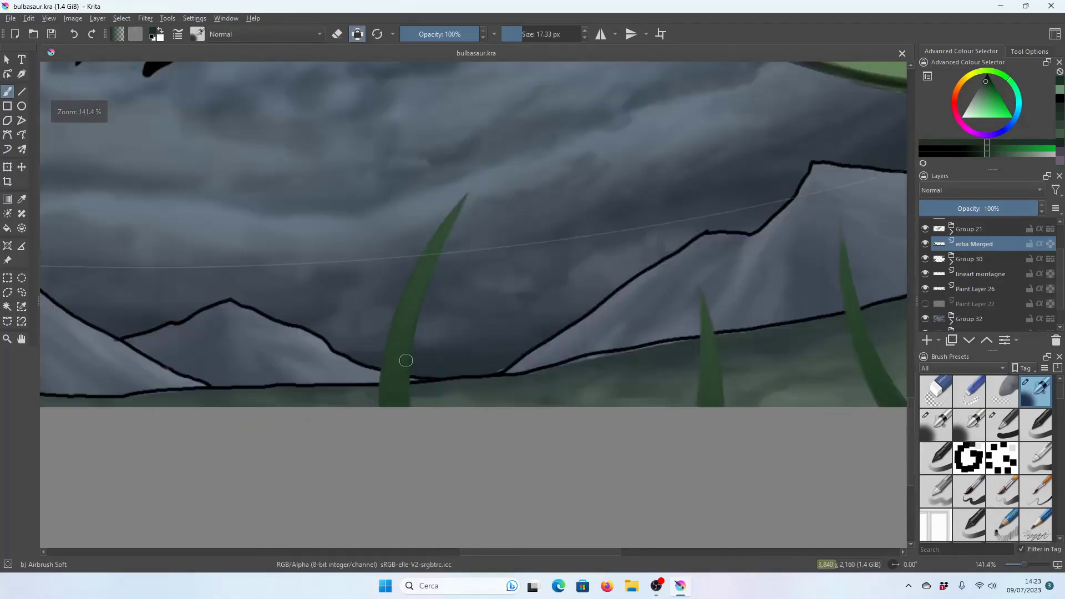
Sample a grey-green and airbrush over the dark grass blade with an ~85 px brush.
{"action": "left_click", "coordinate": [406, 361], "text": "ctrl"}
{"action": "mouse_move", "coordinate": [480, 229]}
{"action": "left_mouse_down"}
{"action": "mouse_move", "coordinate": [519, 230]}
{"action": "mouse_move", "coordinate": [396, 388]}
{"action": "left_mouse_up"}
{"action": "left_click_drag", "start_coordinate": [464, 222], "coordinate": [424, 316]}
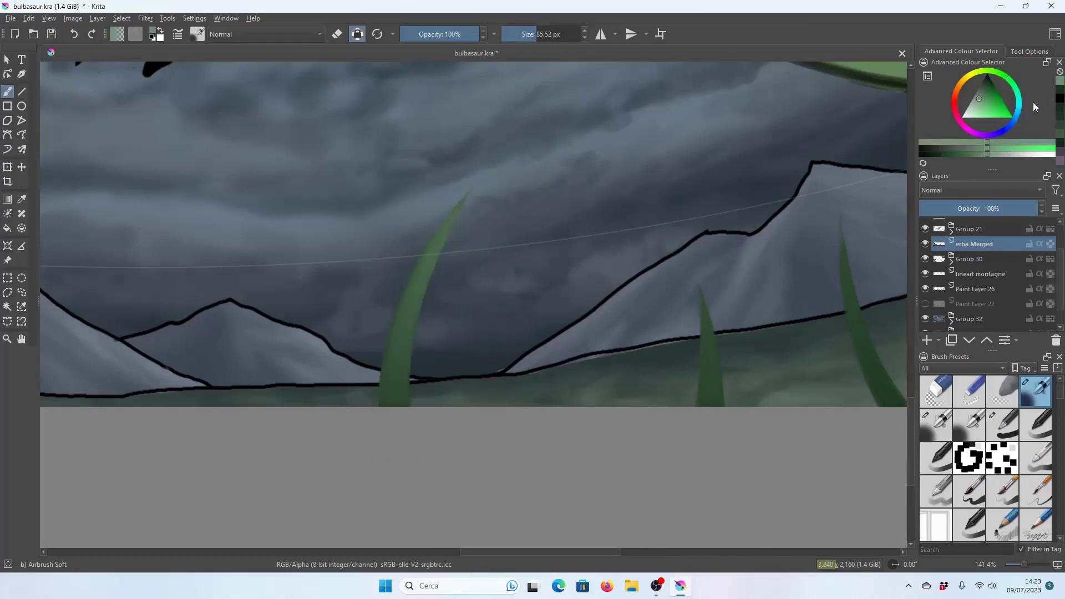
{"action": "key", "text": "d"}
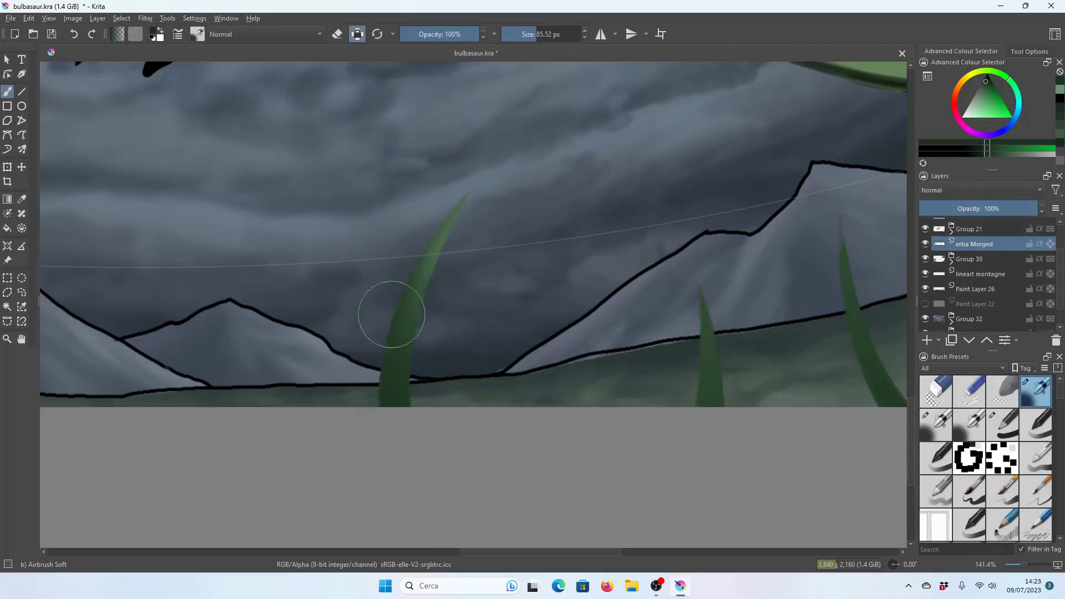
Pick a pale greenish grey, shrink the brush to about 12 px, and rework the blade's right edge.
{"action": "left_click", "coordinate": [776, 191], "text": "ctrl"}
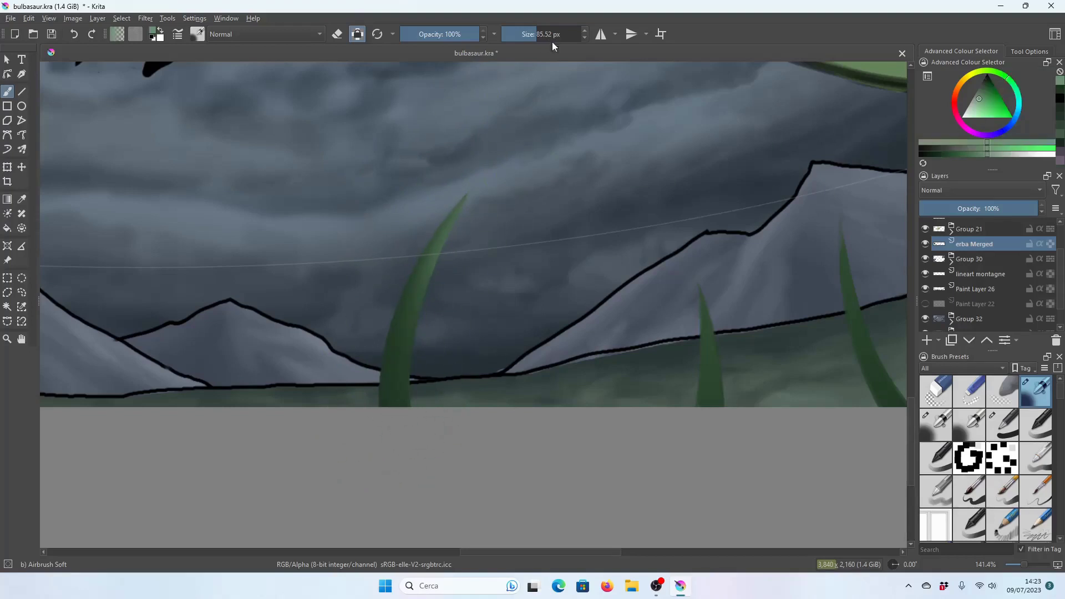
{"action": "key", "text": "bracketright"}
{"action": "key", "text": "bracketright"}
{"action": "key", "text": "bracketright"}
{"action": "key", "text": "bracketright"}
{"action": "key", "text": "bracketleft"}
{"action": "key", "text": "bracketleft"}
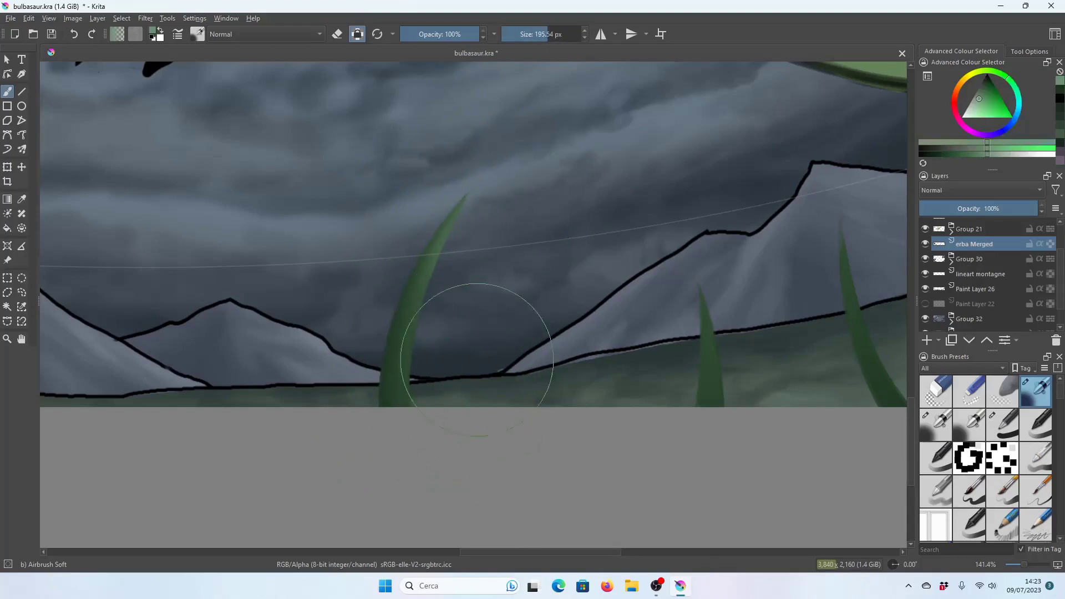
{"action": "key", "text": "bracketleft"}
{"action": "key", "text": "bracketleft"}
{"action": "key", "text": "plus"}
{"action": "key", "text": "bracketleft"}
{"action": "key", "text": "bracketleft"}
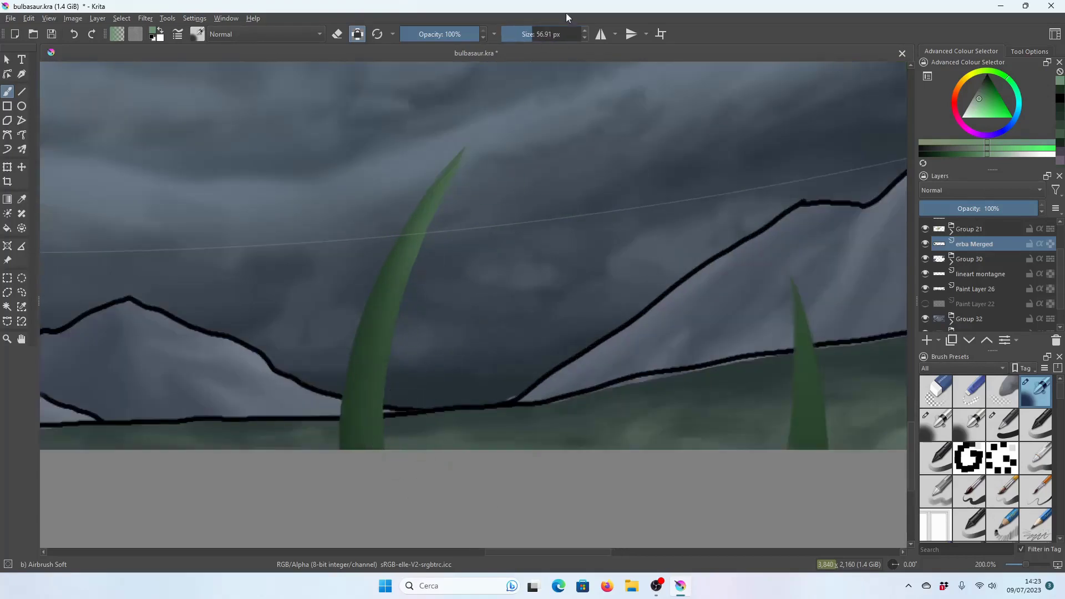
{"action": "key", "text": "bracketleft"}
{"action": "key", "text": "bracketleft"}
{"action": "key", "text": "bracketleft"}
{"action": "key", "text": "bracketleft"}
{"action": "key", "text": "bracketleft"}
{"action": "key", "text": "bracketleft"}
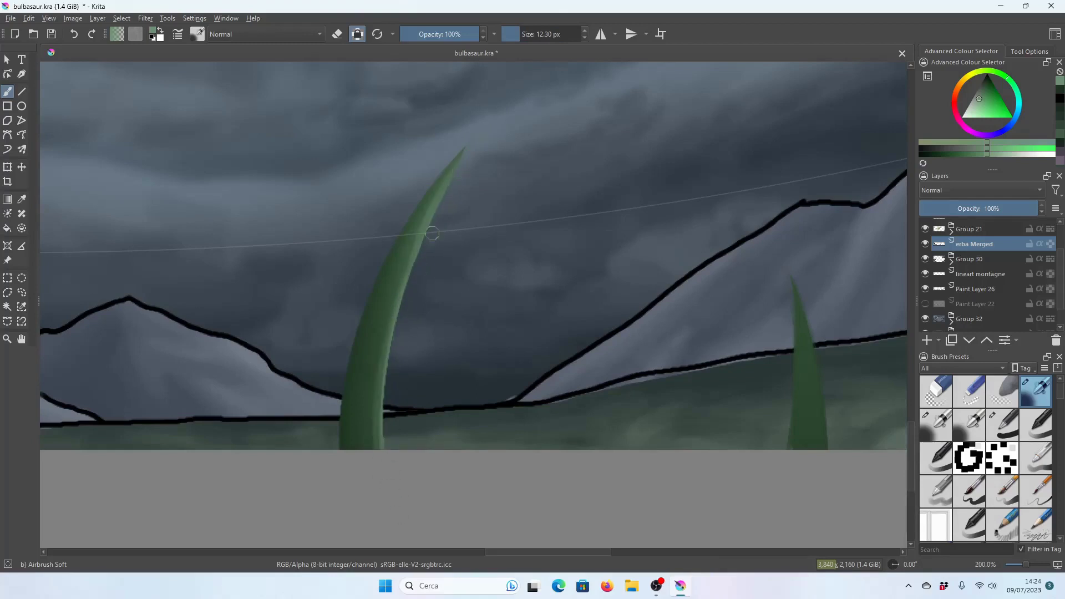
{"action": "left_click_drag", "start_coordinate": [399, 357], "coordinate": [391, 427]}
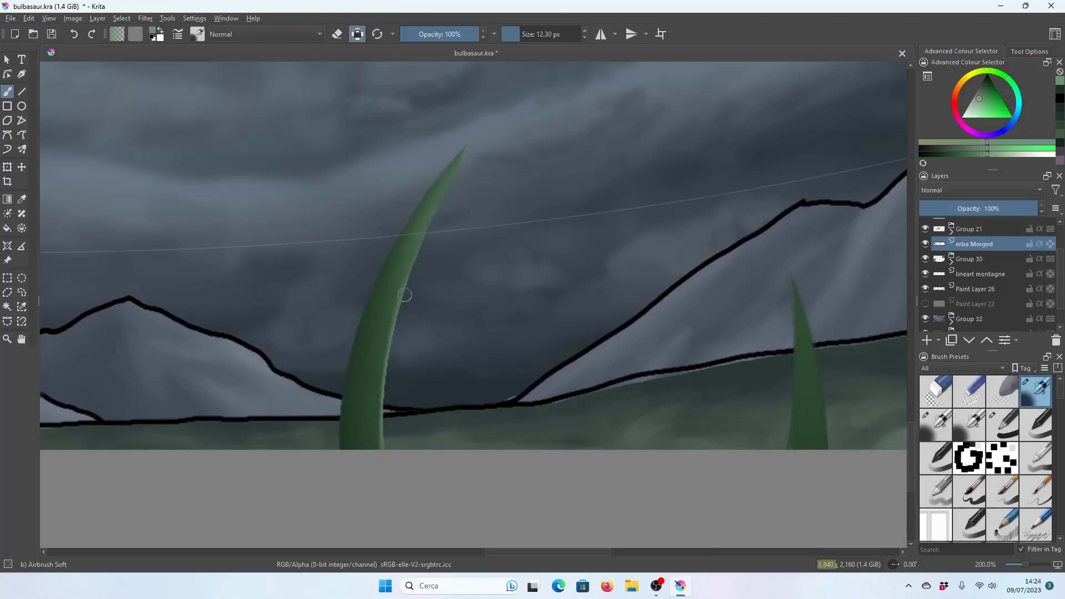
Save the illustration.
{"action": "scroll", "coordinate": [429, 227], "scroll_direction": "down", "scroll_amount": 5}
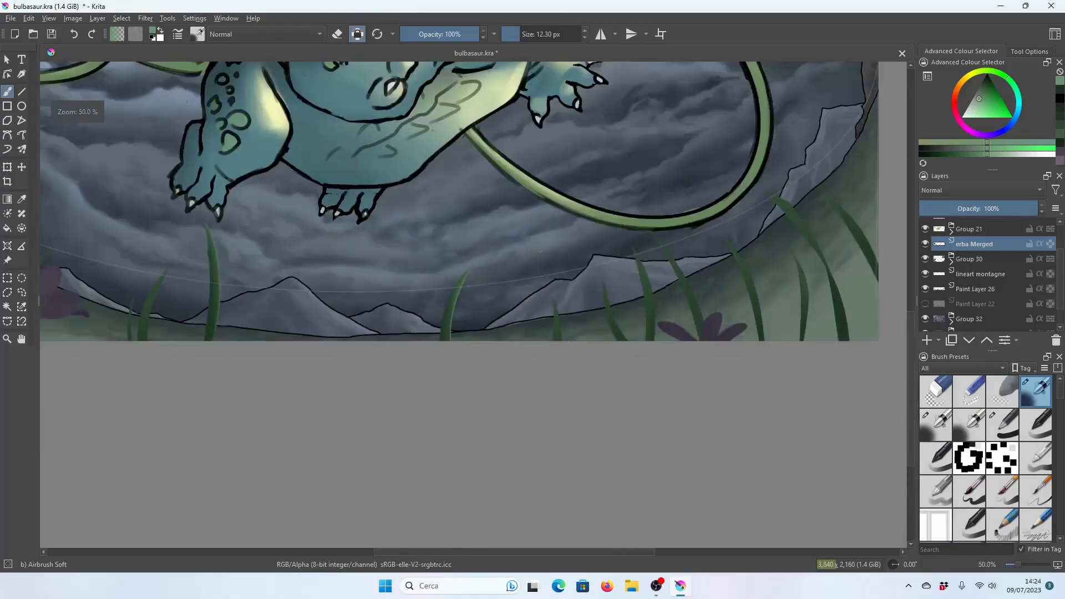
{"action": "key", "text": "ctrl+s"}
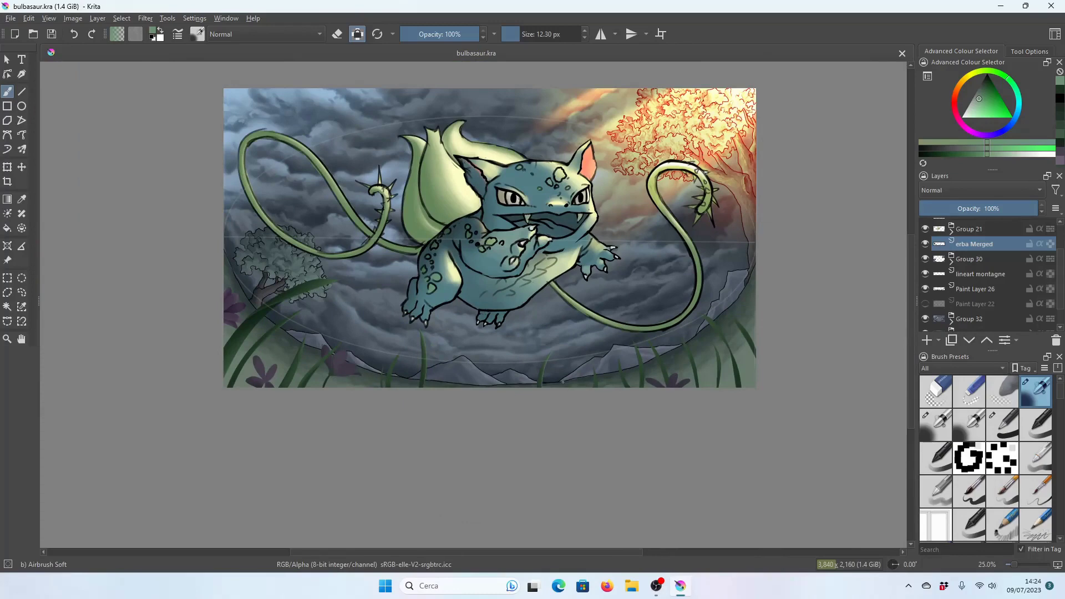
{"action": "scroll", "coordinate": [435, 388], "scroll_direction": "up", "scroll_amount": 3}
{"action": "scroll", "coordinate": [435, 389], "scroll_direction": "up", "scroll_amount": 2}
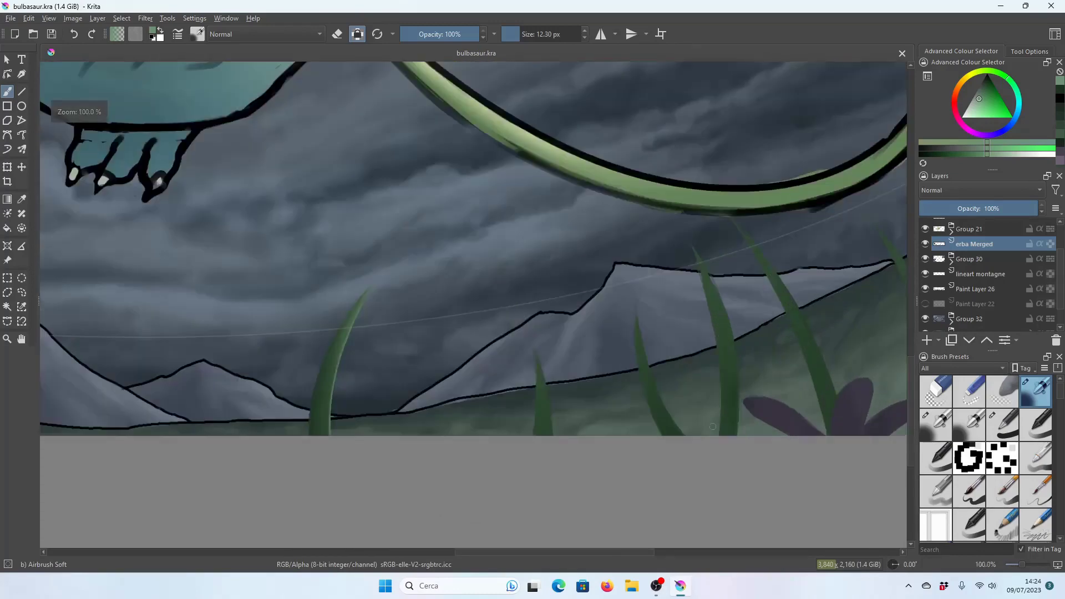
Try dark and greyish green colours with brush sizes from about 22 to 94 px.
{"action": "left_click", "coordinate": [533, 34]}
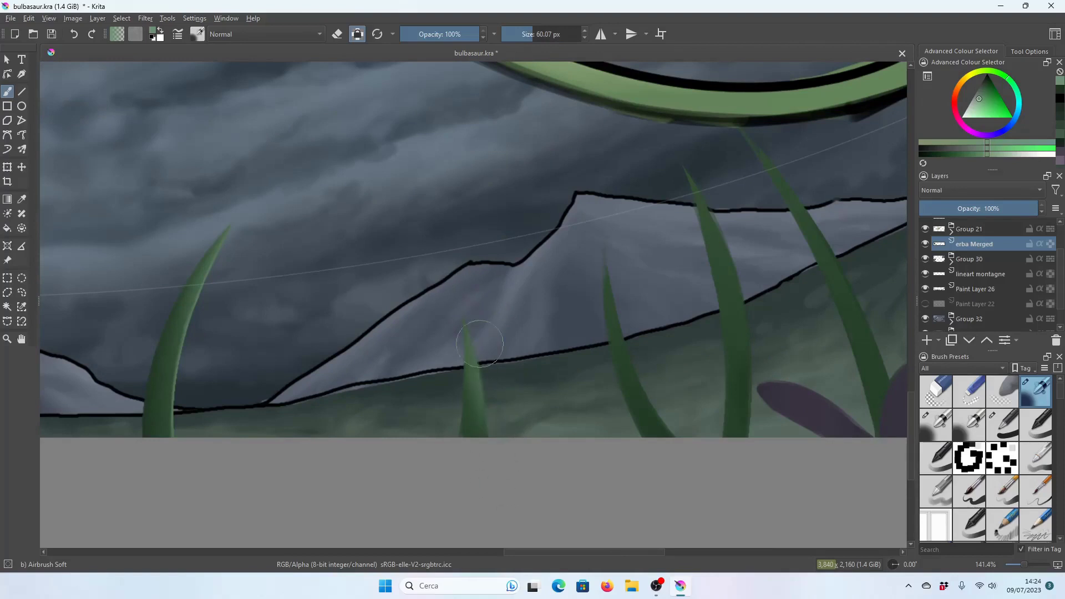
{"action": "left_click", "coordinate": [1059, 94]}
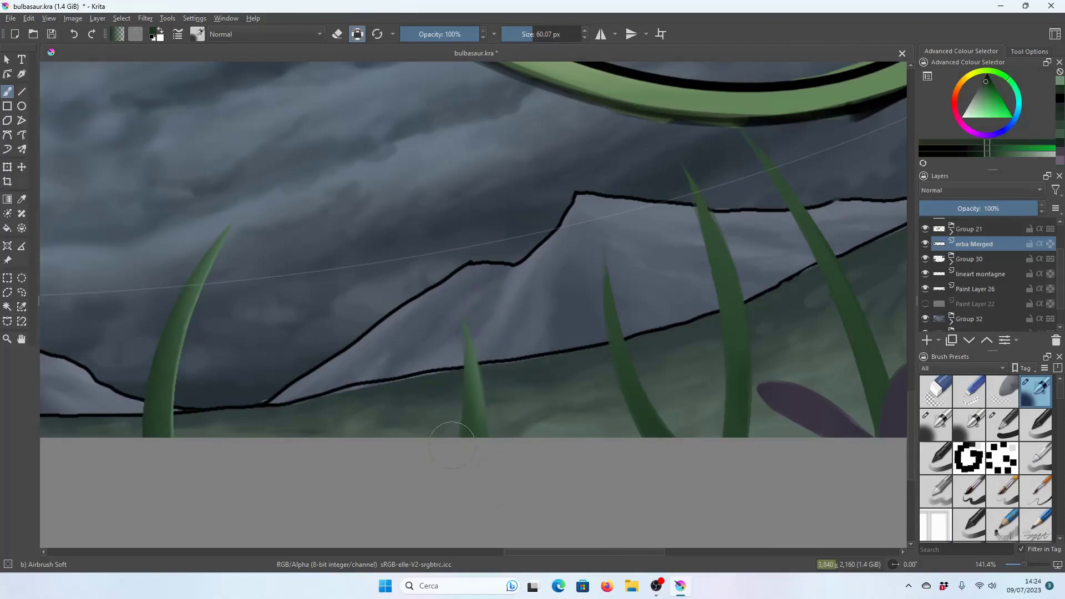
{"action": "key", "text": "bracketleft"}
{"action": "key", "text": "bracketleft"}
{"action": "key", "text": "bracketleft"}
{"action": "key", "text": "plus"}
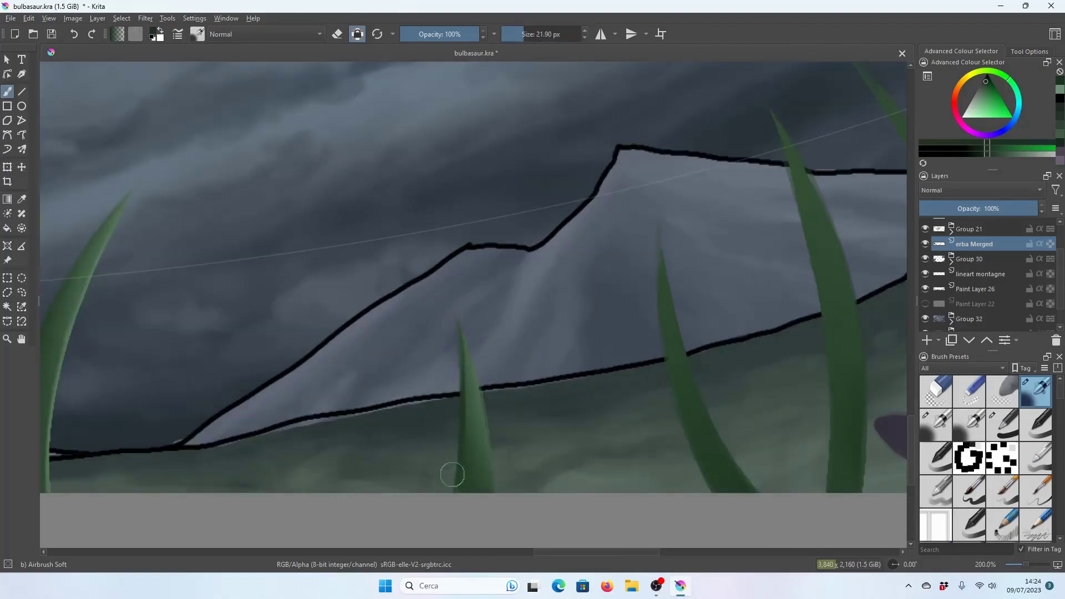
{"action": "left_click", "coordinate": [536, 37]}
{"action": "left_click", "coordinate": [1060, 83]}
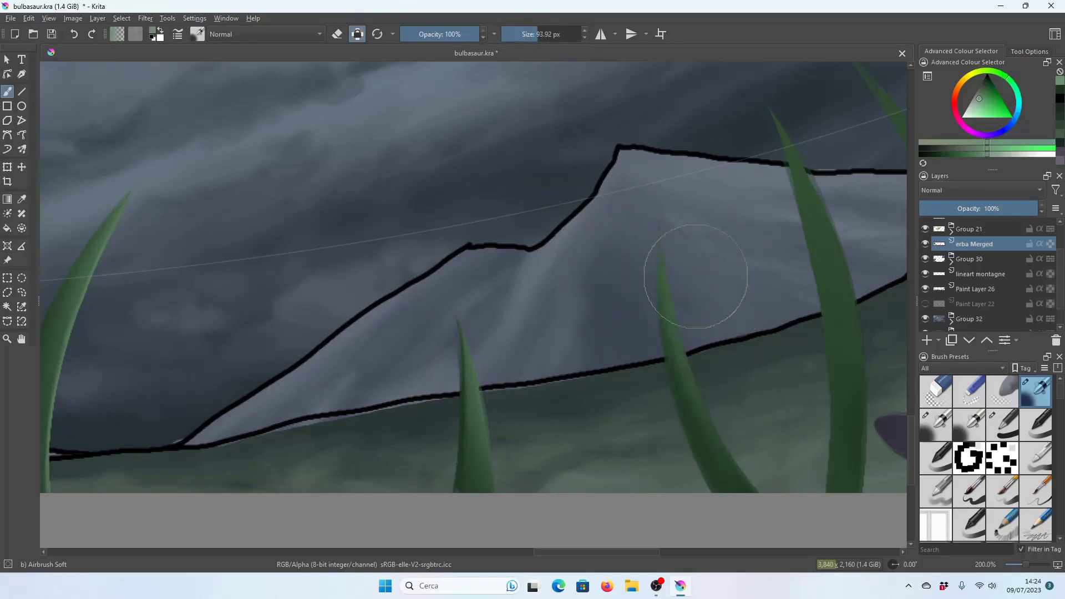
Pick a grey-green, set the brush to about 70 px, zoom out and save.
{"action": "key", "text": "d"}
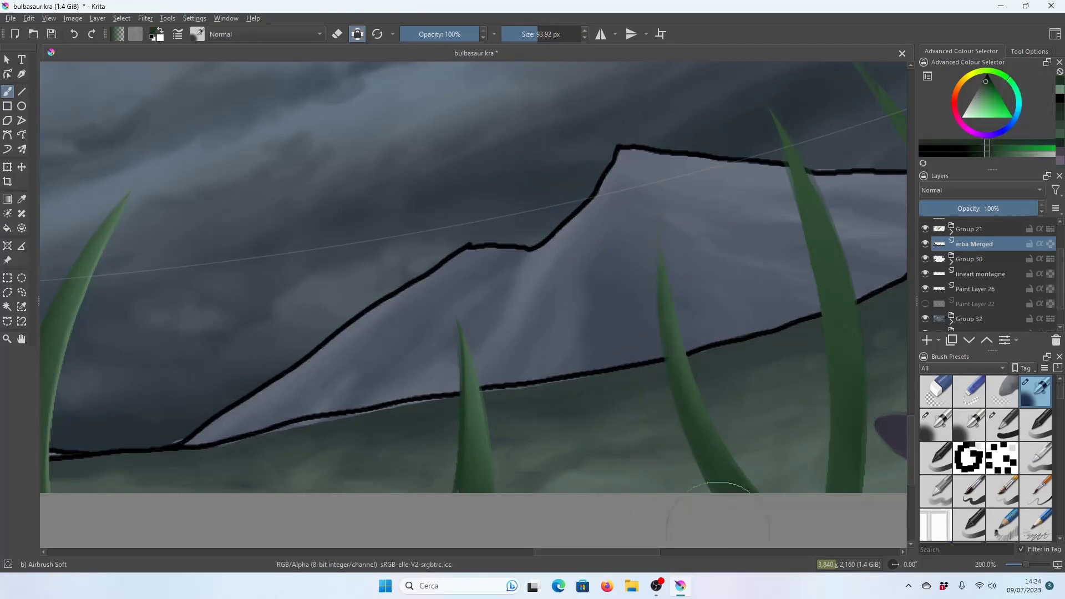
{"action": "left_click", "coordinate": [1057, 104]}
{"action": "key", "text": "["}
{"action": "key", "text": "["}
{"action": "key", "text": "["}
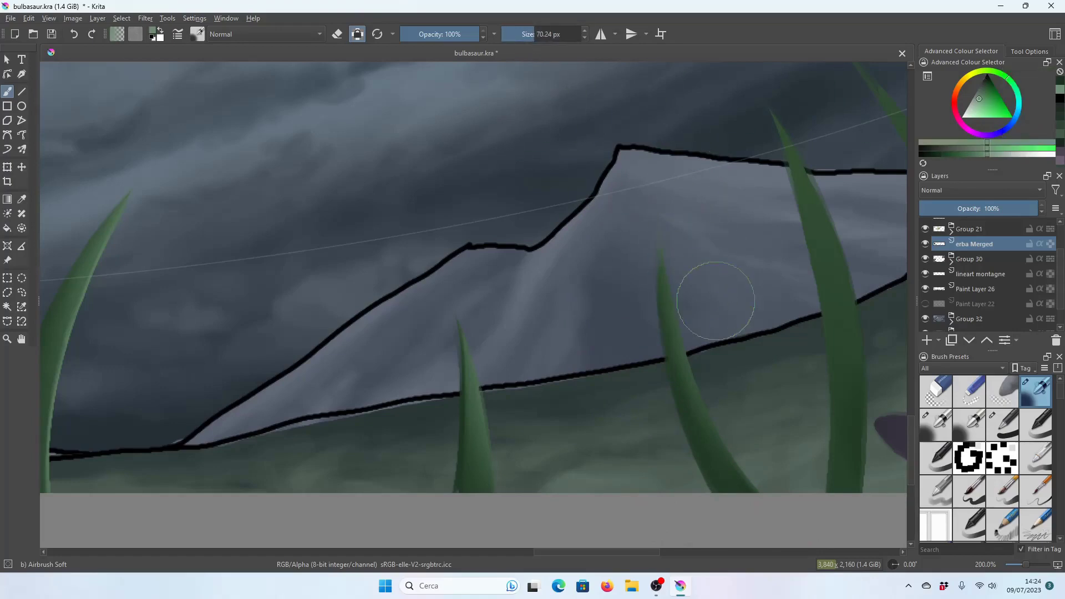
{"action": "key", "text": "minus"}
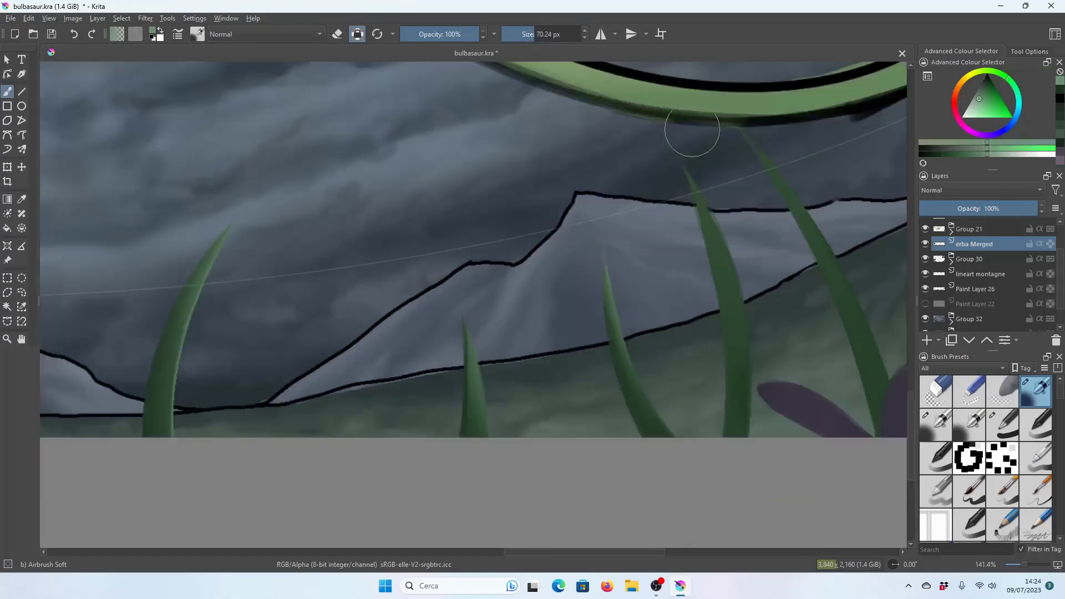
{"action": "key", "text": "2"}
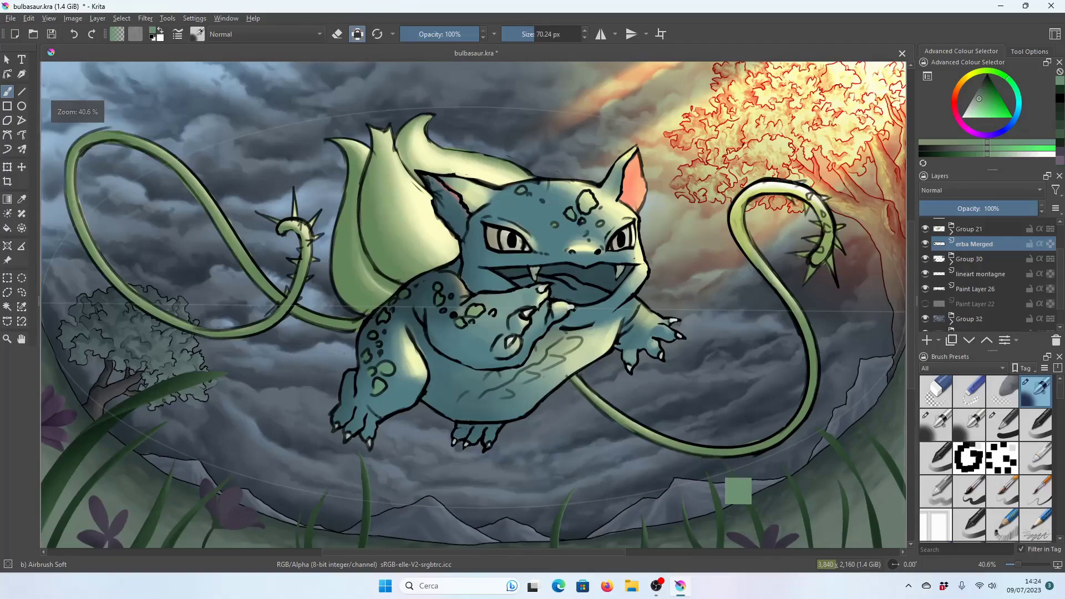
{"action": "key", "text": "ctrl+s"}
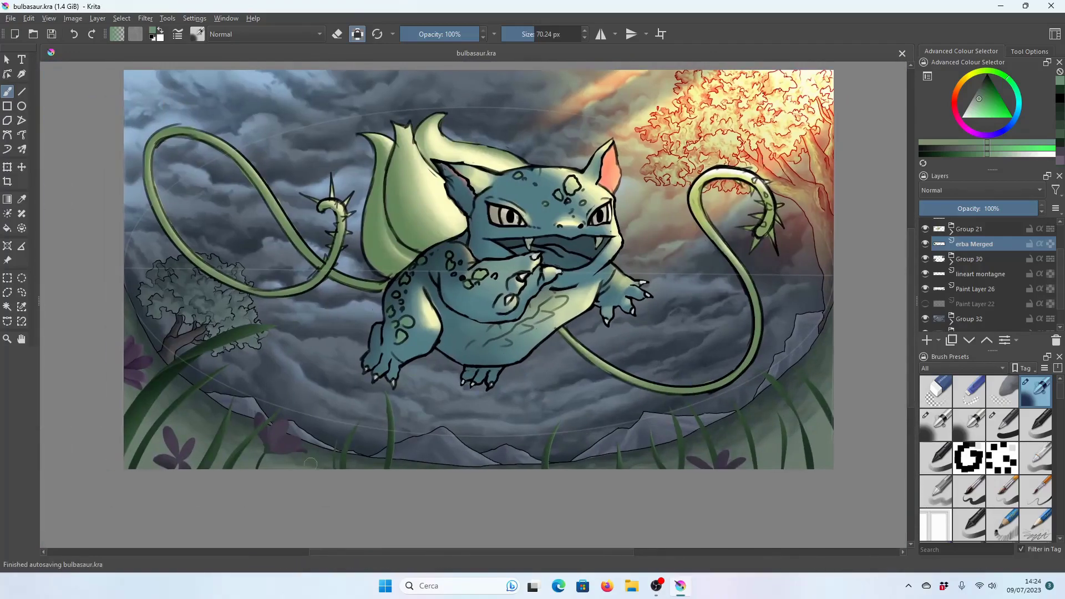
Reposition the view and set the brush to about 43 px.
{"action": "scroll", "coordinate": [310, 463], "scroll_direction": "up", "scroll_amount": 3}
{"action": "scroll", "coordinate": [314, 400], "scroll_direction": "down", "scroll_amount": 4}
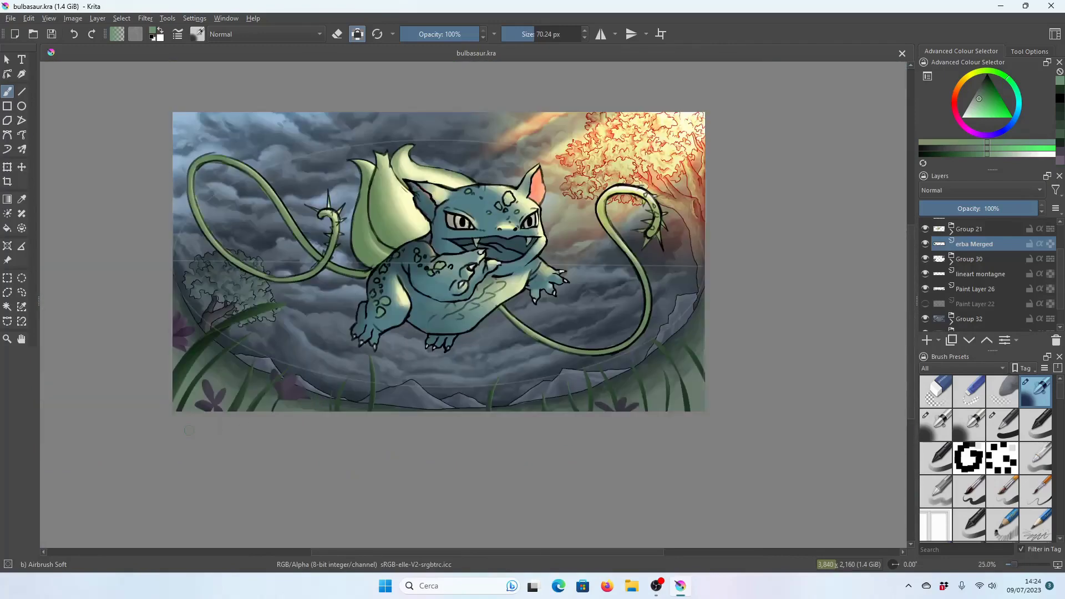
{"action": "scroll", "coordinate": [381, 403], "scroll_direction": "up", "scroll_amount": 2}
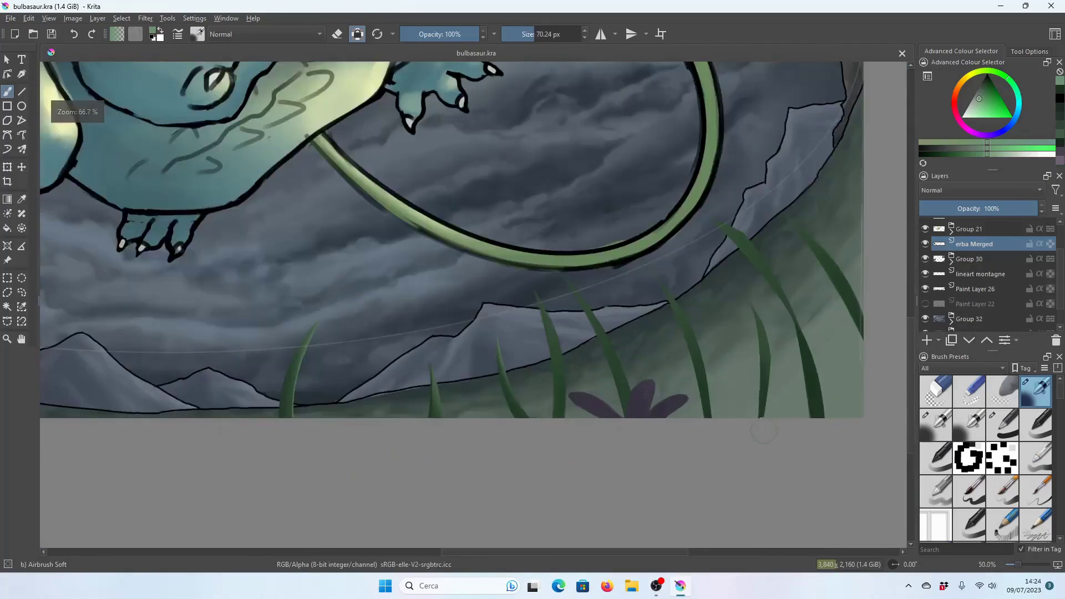
{"action": "scroll", "coordinate": [499, 399], "scroll_direction": "up", "scroll_amount": 2}
{"action": "scroll", "coordinate": [660, 394], "scroll_direction": "up", "scroll_amount": 1}
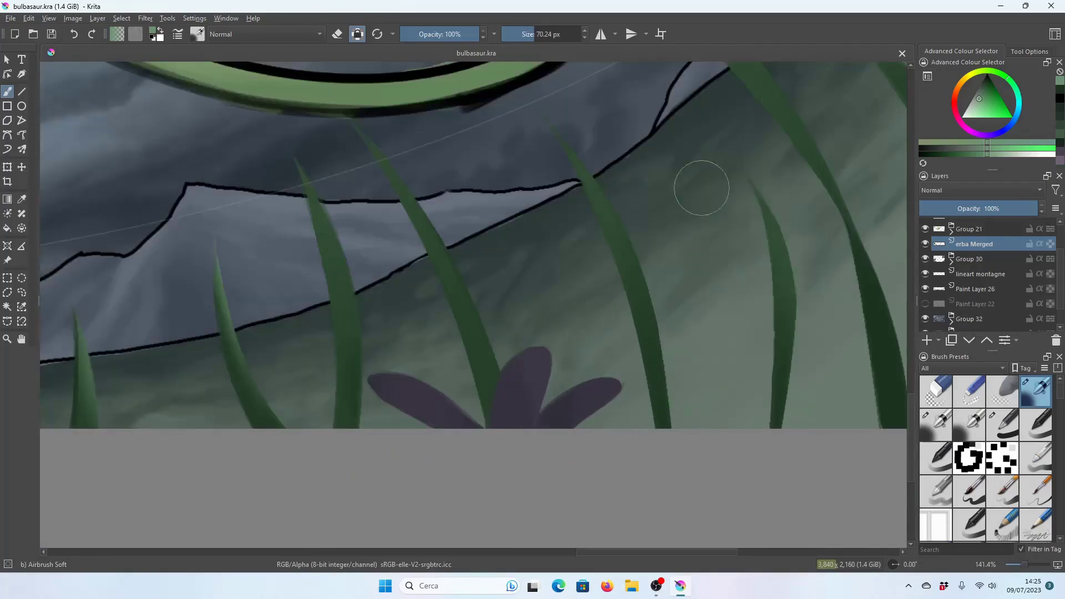
{"action": "key", "text": "bracketright"}
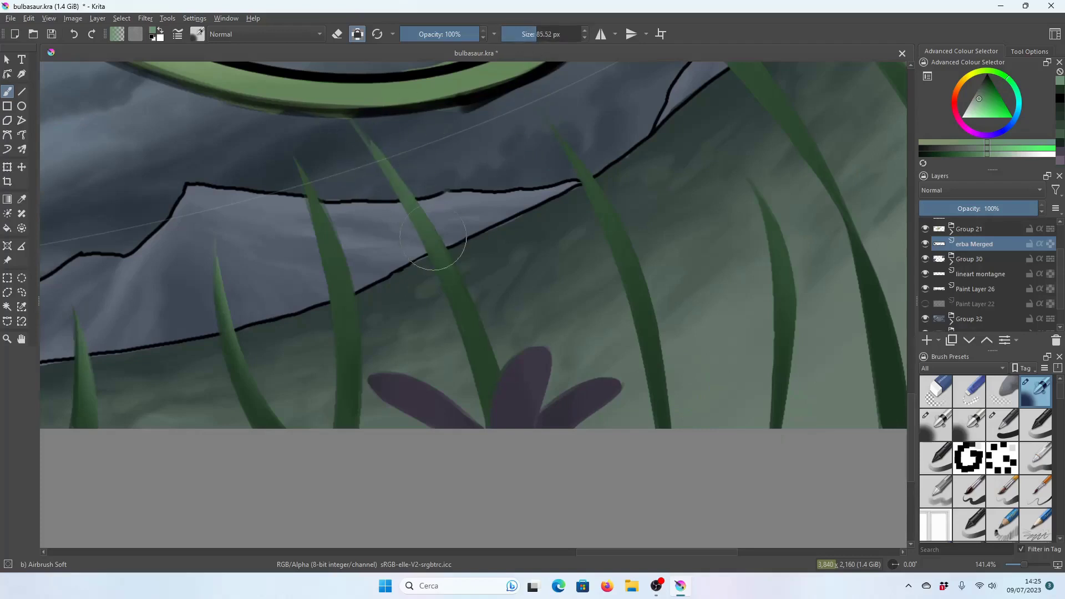
{"action": "key", "text": "d"}
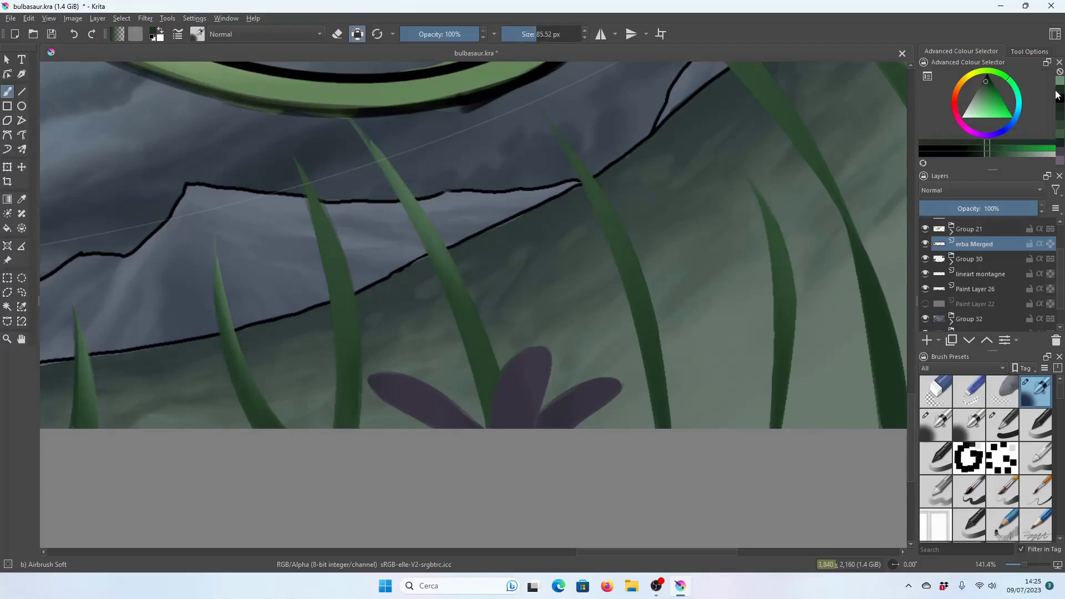
{"action": "key", "text": "bracketleft"}
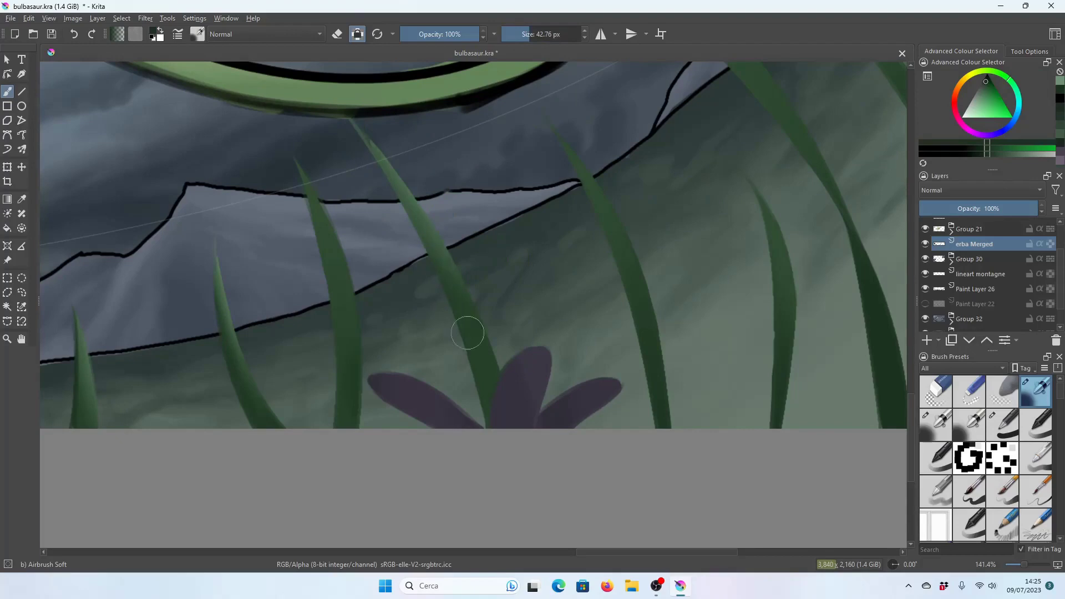
Return to the lighter grey-green and enlarge the brush to about 258 px for broad strokes.
{"action": "scroll", "coordinate": [460, 332], "scroll_direction": "down", "scroll_amount": 1}
{"action": "scroll", "coordinate": [710, 212], "scroll_direction": "down", "scroll_amount": 3}
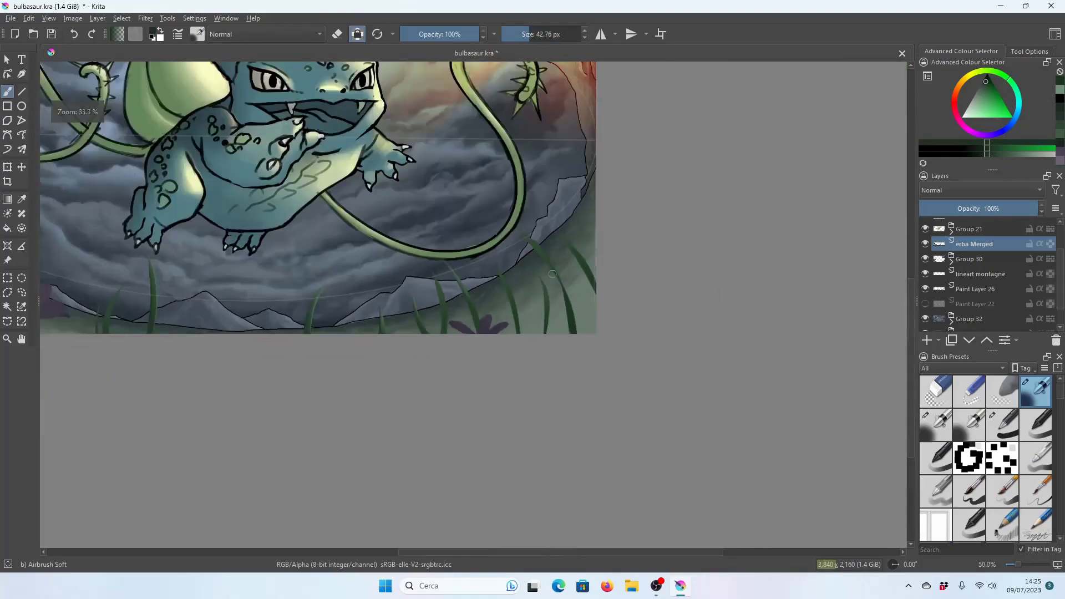
{"action": "scroll", "coordinate": [167, 284], "scroll_direction": "up", "scroll_amount": 2}
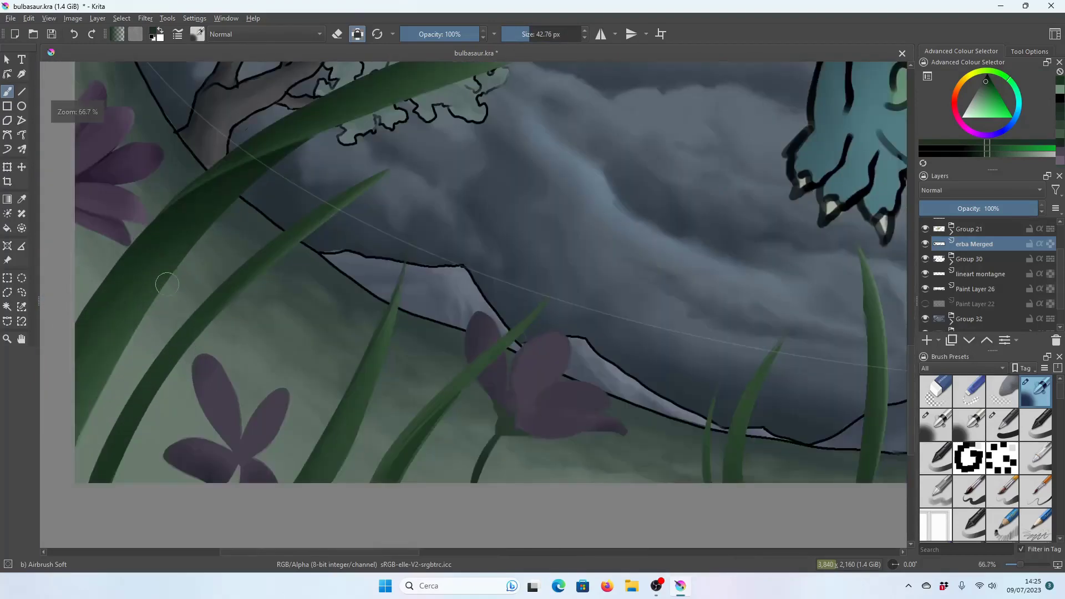
{"action": "scroll", "coordinate": [163, 287], "scroll_direction": "down", "scroll_amount": 4}
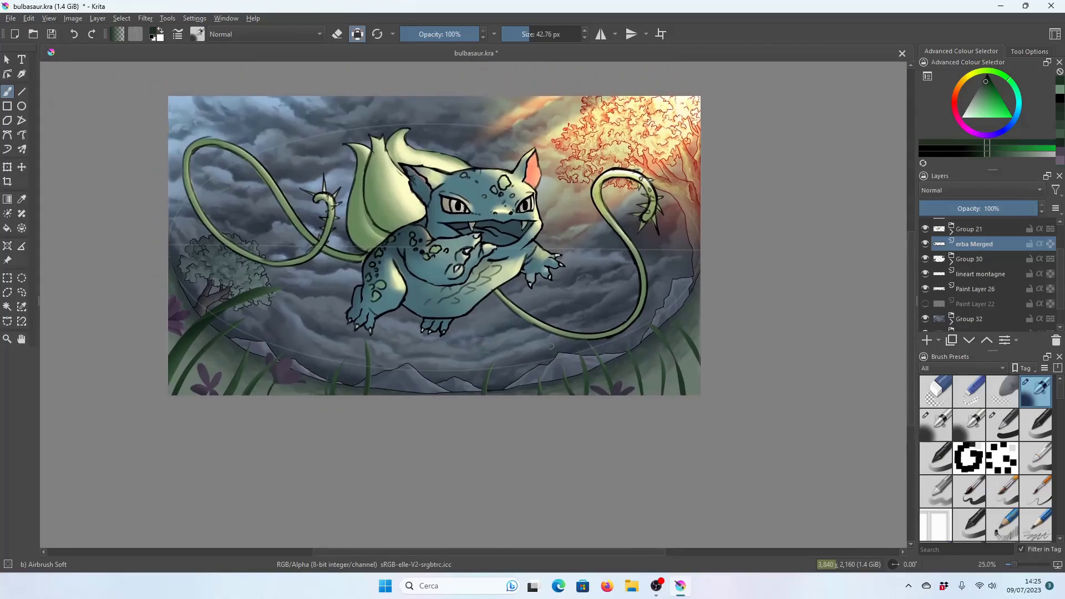
{"action": "scroll", "coordinate": [617, 371], "scroll_direction": "up", "scroll_amount": 1}
{"action": "scroll", "coordinate": [617, 370], "scroll_direction": "up", "scroll_amount": 2}
{"action": "scroll", "coordinate": [617, 370], "scroll_direction": "up", "scroll_amount": 1}
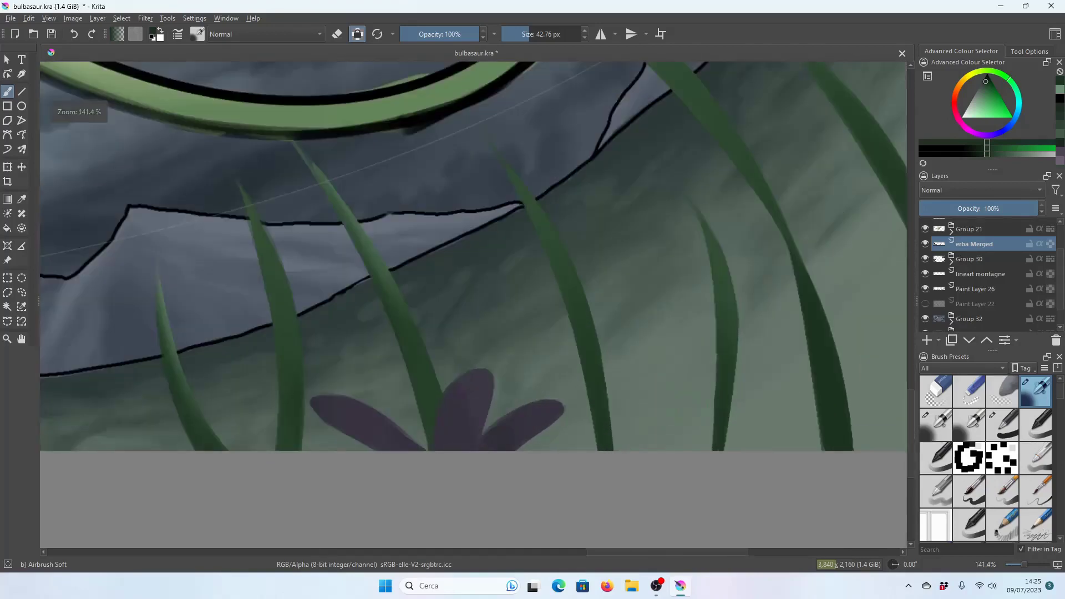
{"action": "scroll", "coordinate": [617, 370], "scroll_direction": "up", "scroll_amount": 1}
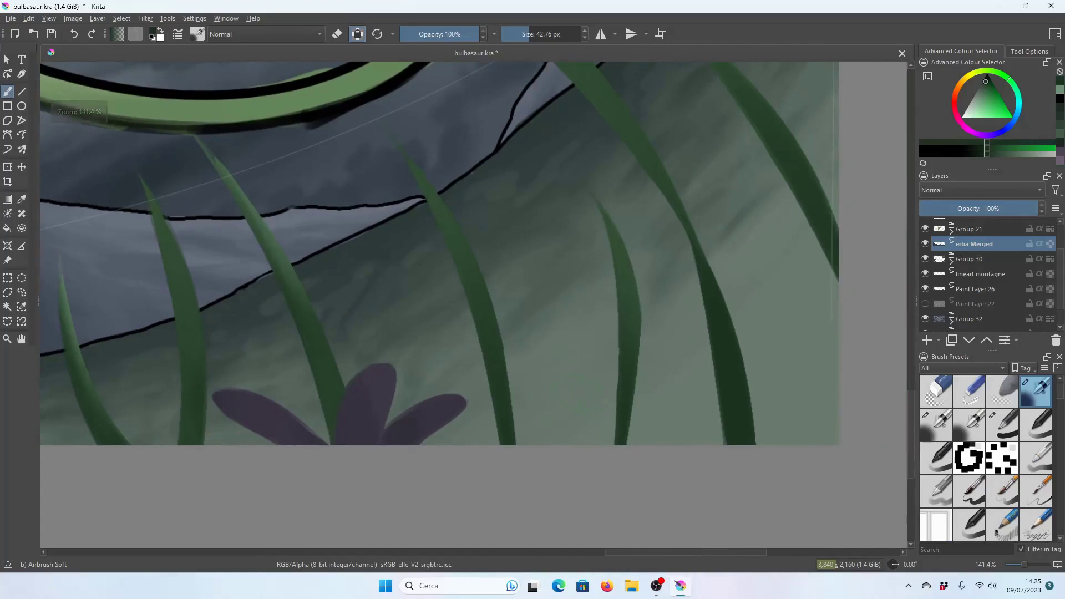
{"action": "left_click", "coordinate": [1055, 89]}
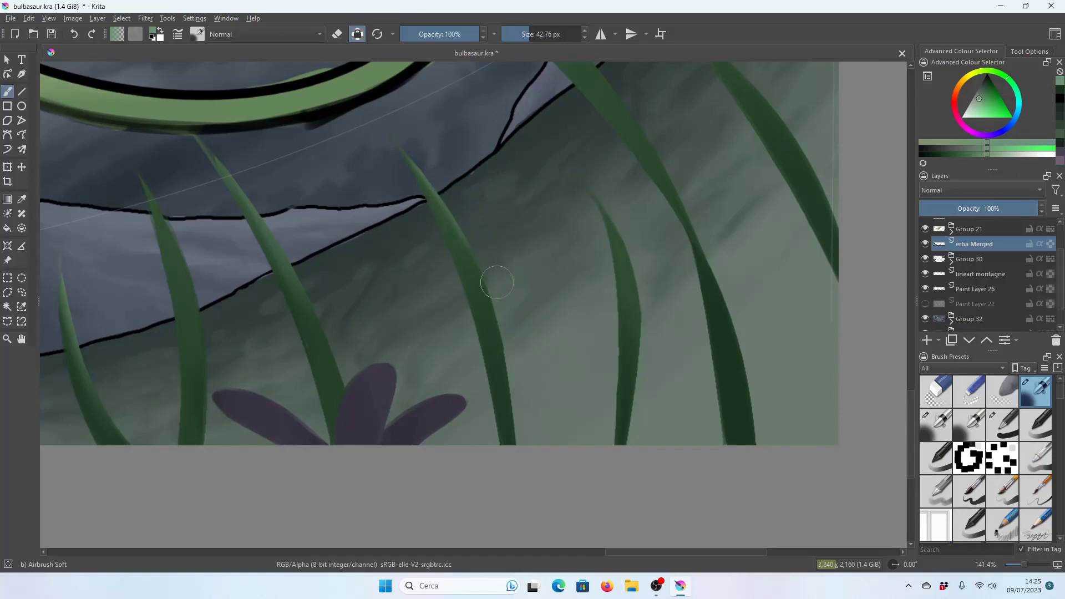
{"action": "left_click_drag", "start_coordinate": [514, 108], "coordinate": [721, 111]}
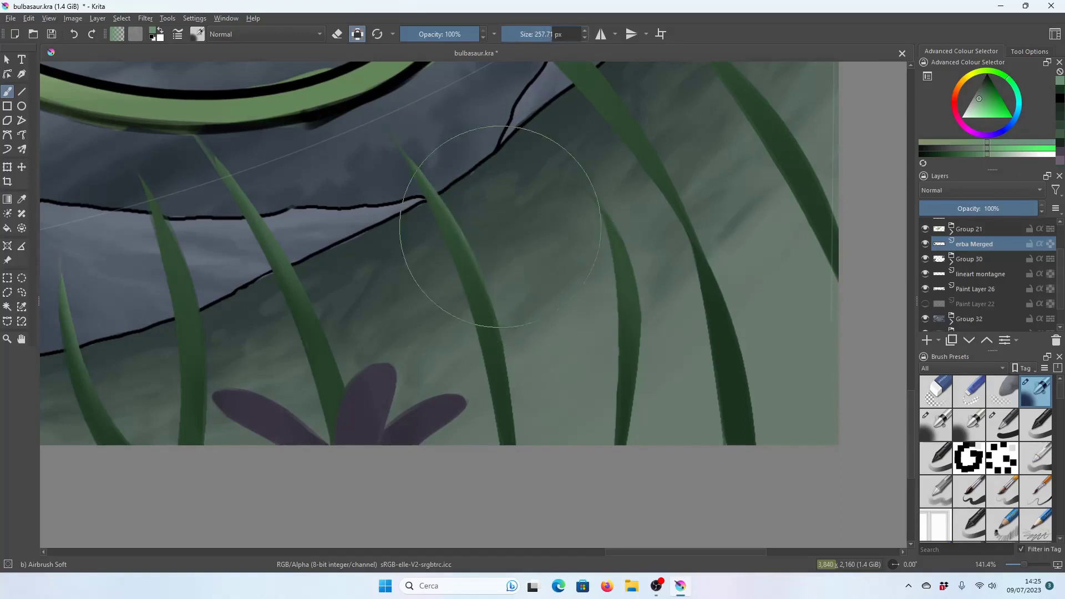
{"action": "key", "text": "d"}
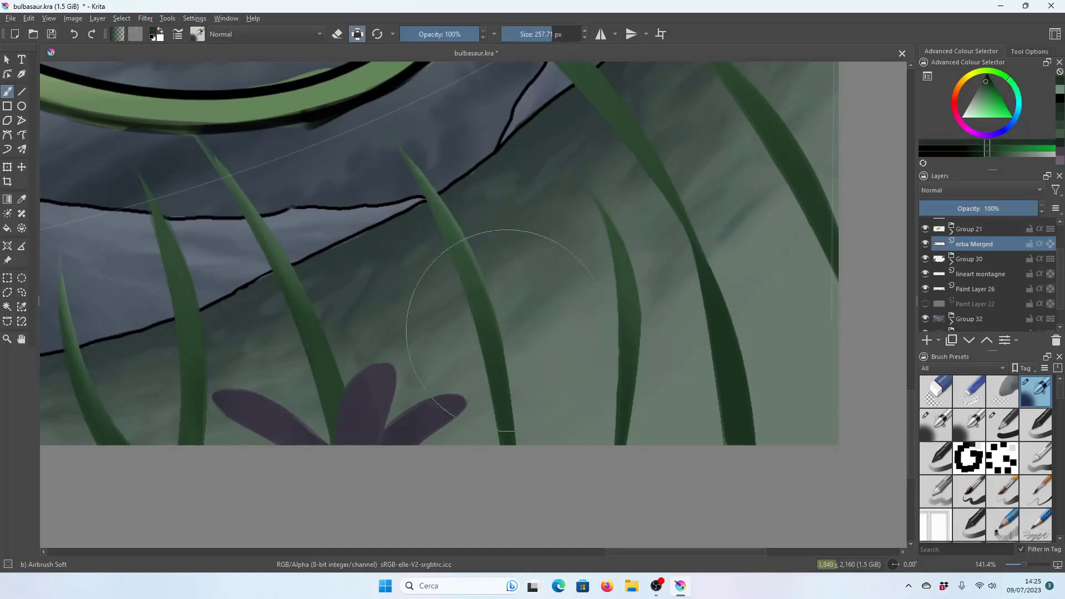
Extend the grass blade upward in lighter green, then repaint it in darker green.
{"action": "scroll", "coordinate": [511, 273], "scroll_direction": "down", "scroll_amount": 1}
{"action": "scroll", "coordinate": [530, 148], "scroll_direction": "down", "scroll_amount": 2}
{"action": "scroll", "coordinate": [529, 149], "scroll_direction": "up", "scroll_amount": 3}
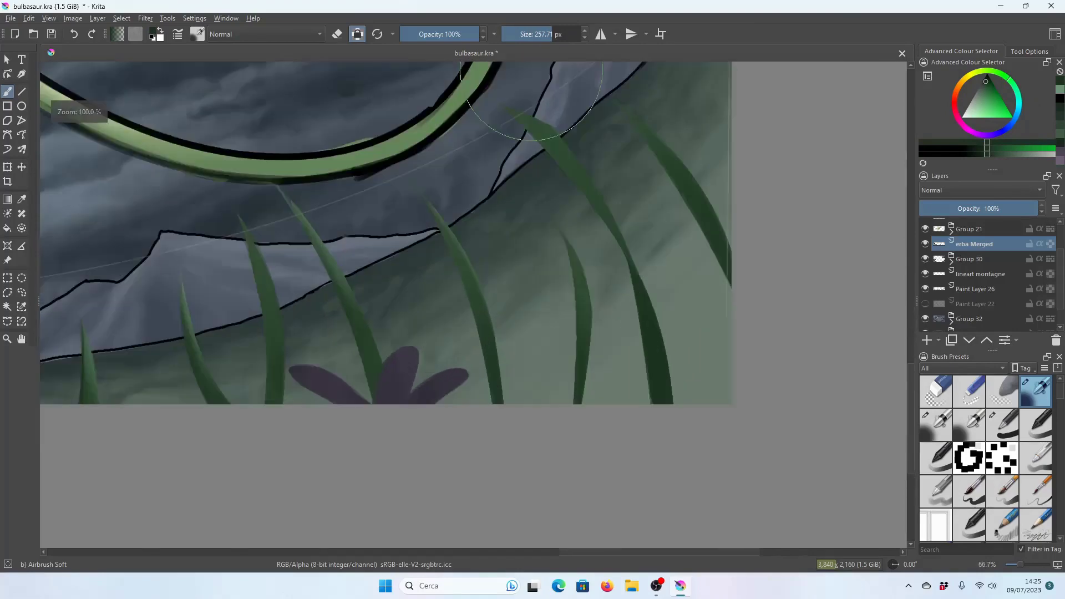
{"action": "key", "text": "bracketleft"}
{"action": "key", "text": "bracketleft"}
{"action": "key", "text": "bracketleft"}
{"action": "left_click", "coordinate": [1059, 92]}
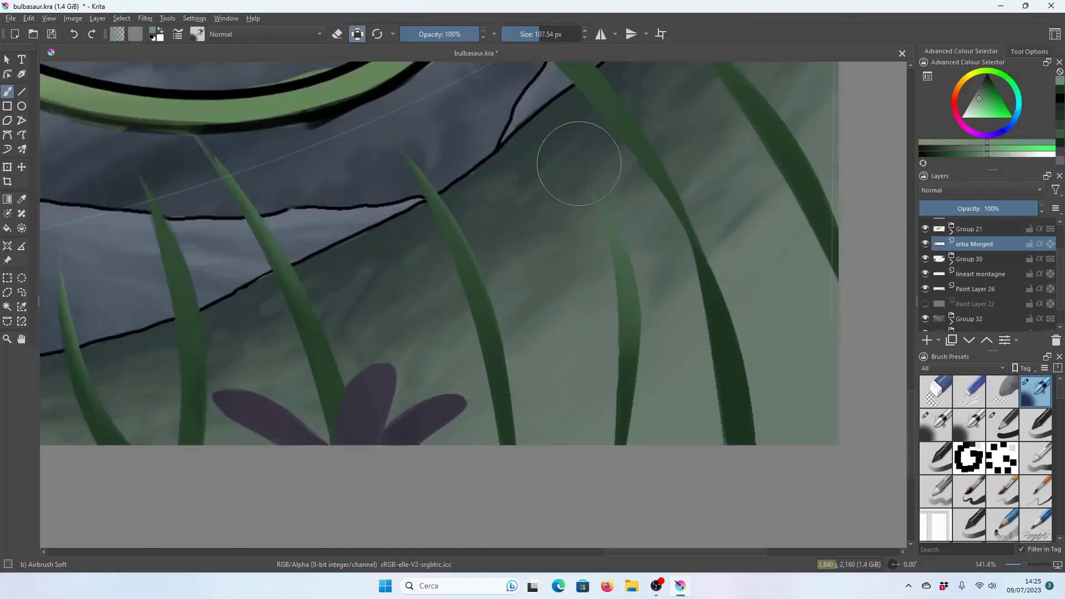
{"action": "left_click_drag", "start_coordinate": [587, 191], "coordinate": [618, 249]}
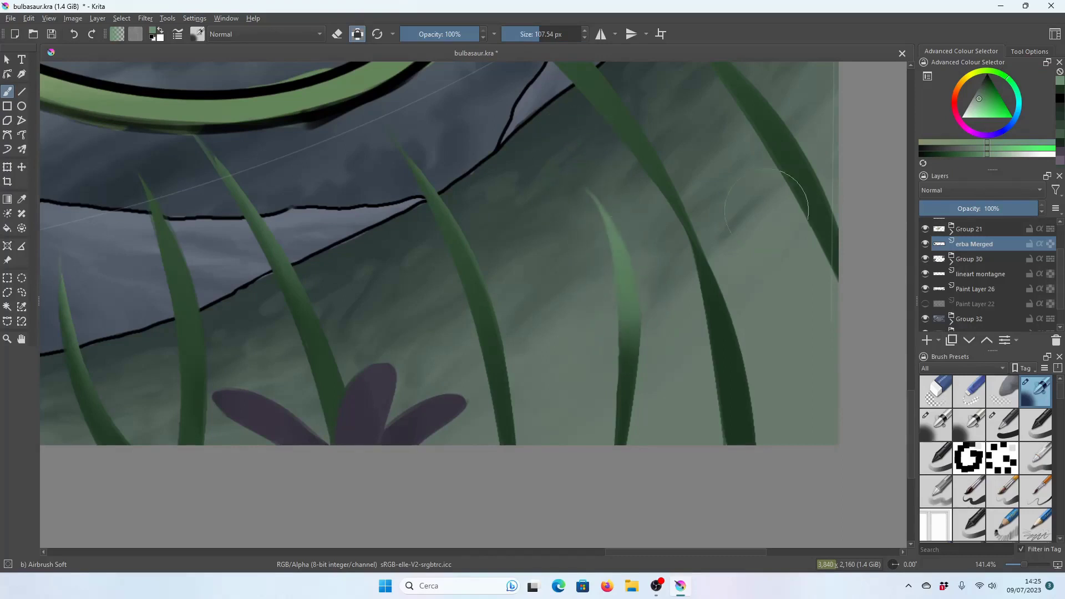
{"action": "left_click", "coordinate": [1058, 95]}
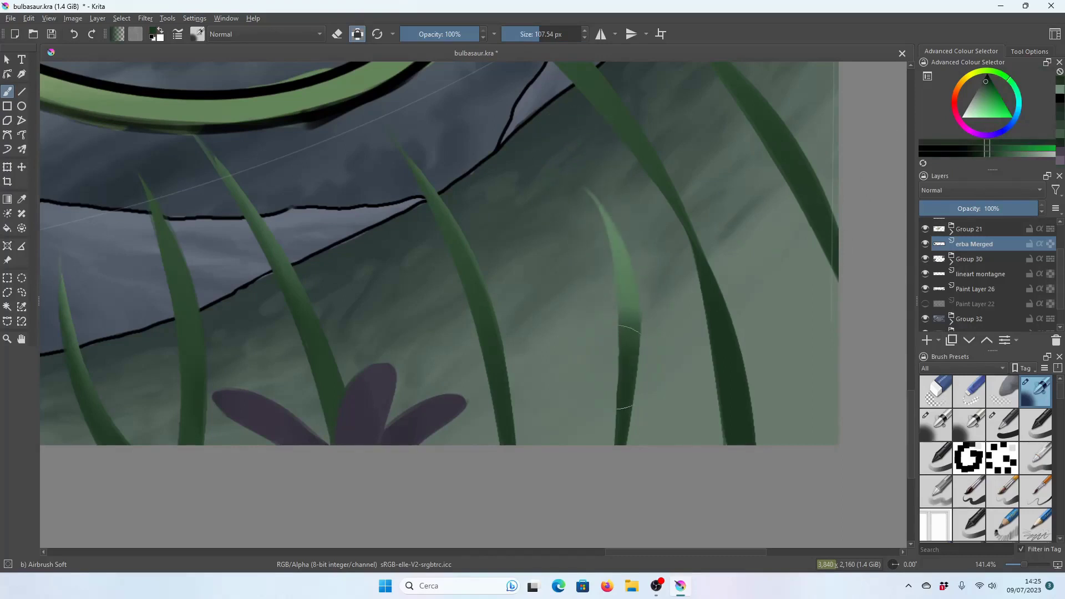
{"action": "left_click_drag", "start_coordinate": [586, 193], "coordinate": [632, 308]}
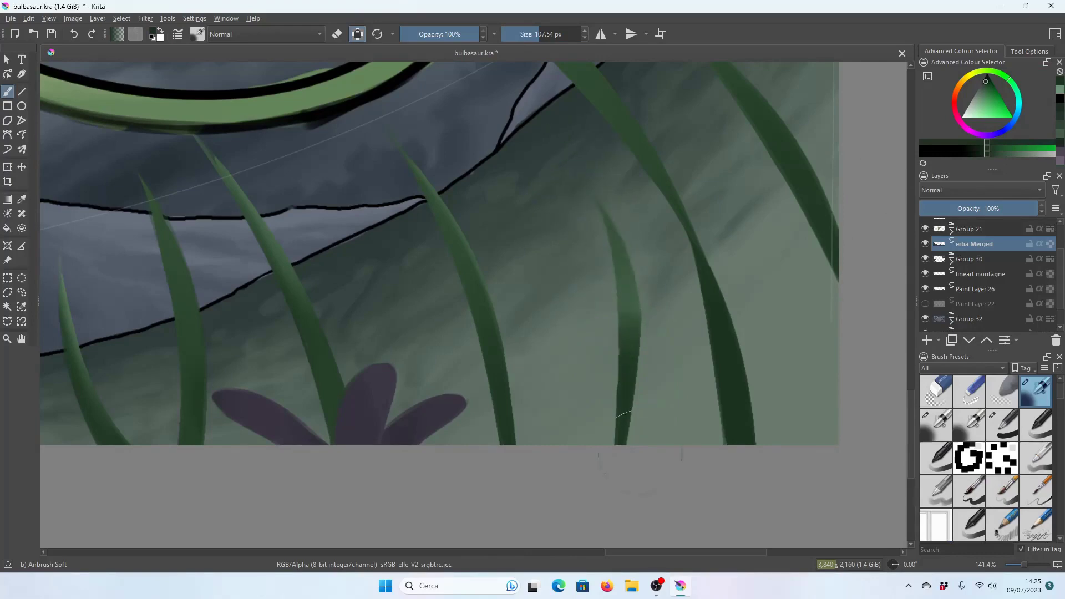
Lighten the lower part of the grass blade with a 24 px brush.
{"action": "key", "text": "minus"}
{"action": "key", "text": "minus"}
{"action": "key", "text": "minus"}
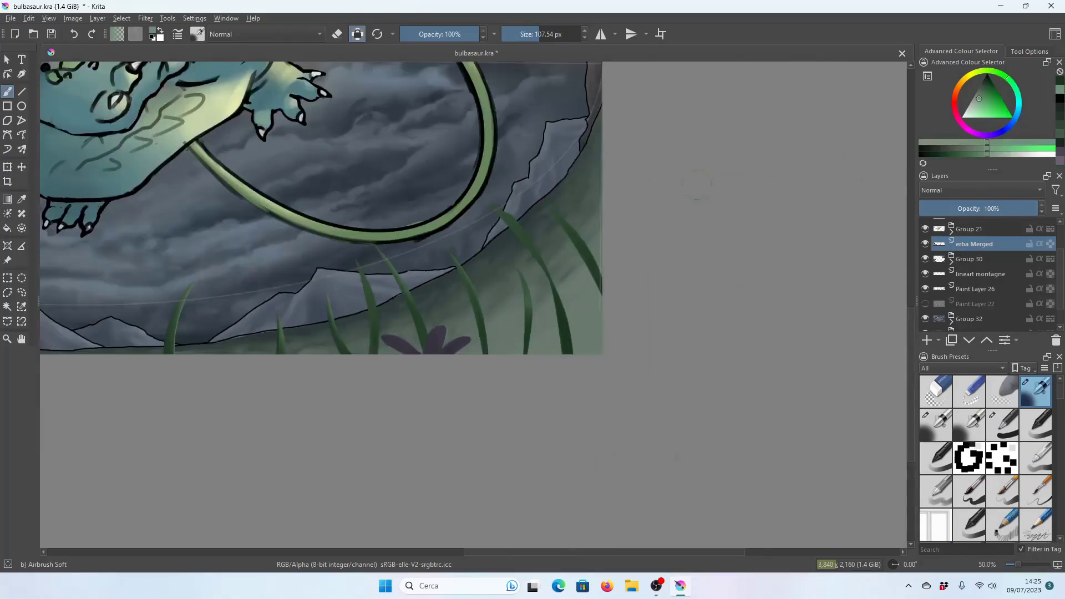
{"action": "key", "text": "plus"}
{"action": "key", "text": "plus"}
{"action": "key", "text": "plus"}
{"action": "left_click_drag", "start_coordinate": [549, 33], "coordinate": [510, 33]}
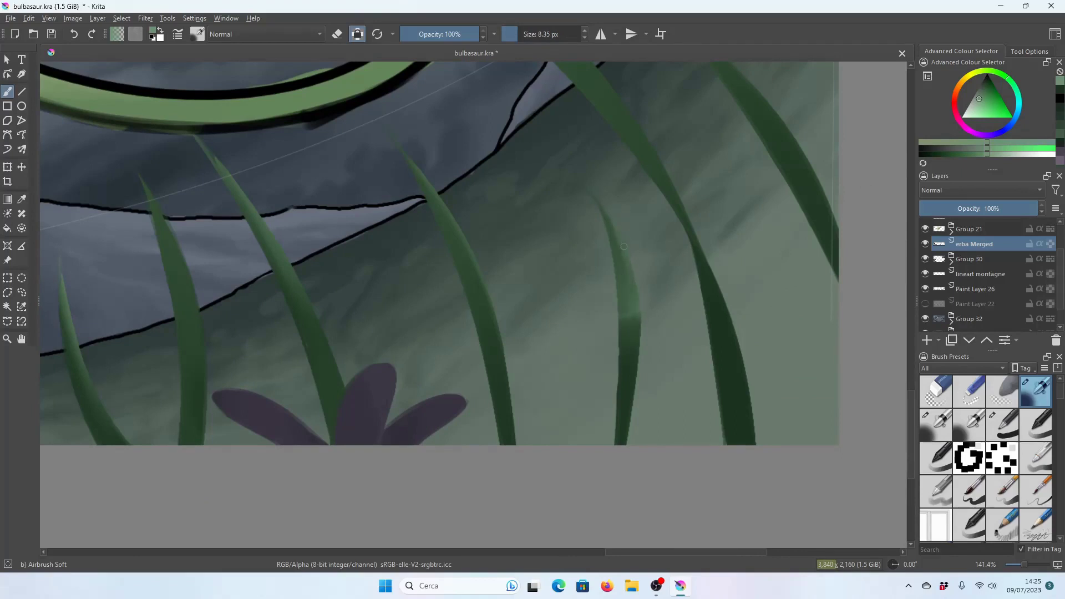
{"action": "left_click_drag", "start_coordinate": [521, 39], "coordinate": [524, 40]}
{"action": "mouse_move", "coordinate": [628, 461]}
{"action": "left_mouse_down"}
{"action": "mouse_move", "coordinate": [637, 305]}
{"action": "mouse_move", "coordinate": [625, 369]}
{"action": "left_mouse_up"}
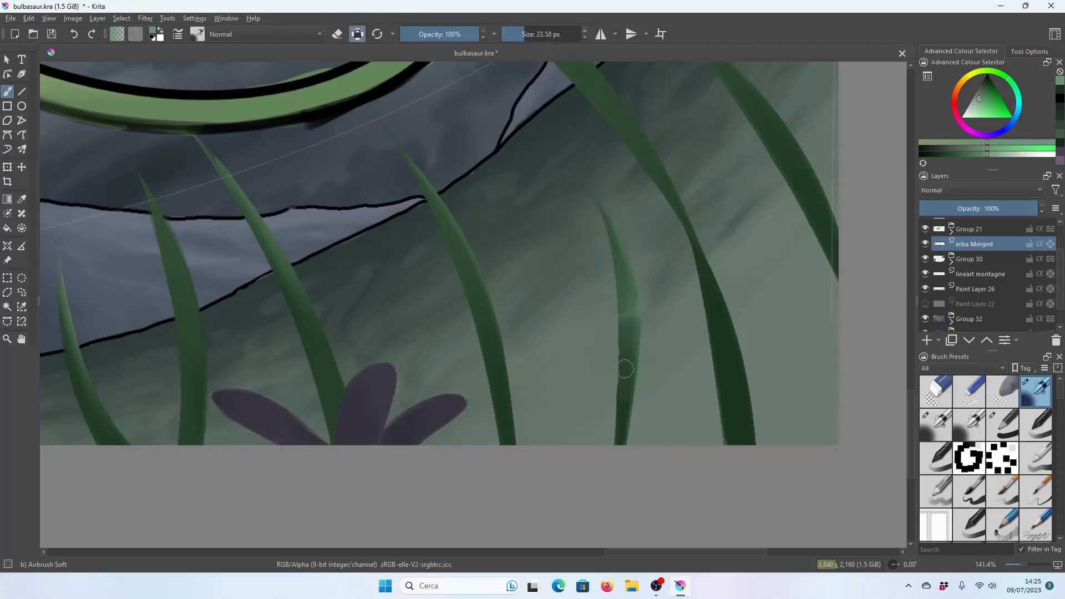
{"action": "scroll", "coordinate": [734, 273], "scroll_direction": "down", "scroll_amount": 5}
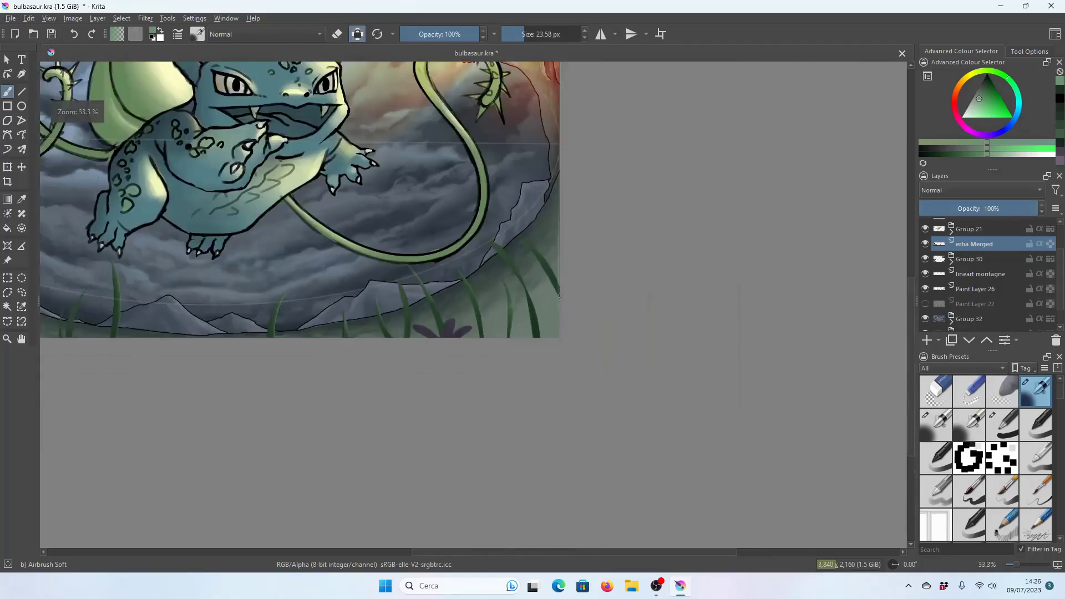
Save the document and zoom in on the large left grass blade.
{"action": "scroll", "coordinate": [735, 272], "scroll_direction": "up", "scroll_amount": 1}
{"action": "key", "text": "ctrl+s"}
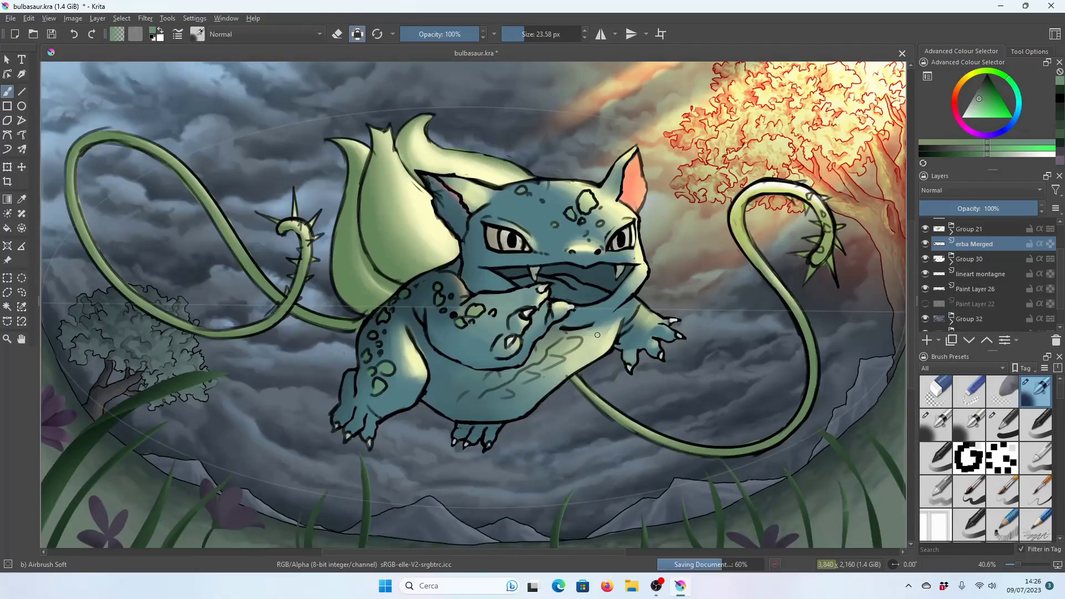
{"action": "scroll", "coordinate": [403, 339], "scroll_direction": "up", "scroll_amount": 2}
{"action": "scroll", "coordinate": [388, 336], "scroll_direction": "up", "scroll_amount": 2}
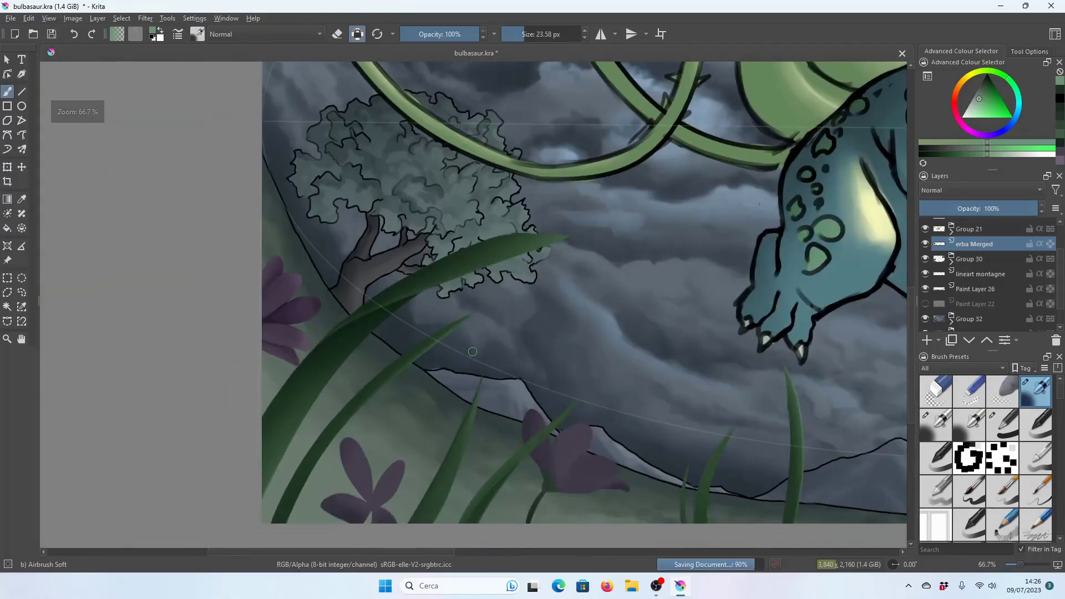
{"action": "scroll", "coordinate": [372, 332], "scroll_direction": "up", "scroll_amount": 1}
{"action": "scroll", "coordinate": [371, 332], "scroll_direction": "down", "scroll_amount": 2}
{"action": "scroll", "coordinate": [366, 349], "scroll_direction": "up", "scroll_amount": 2}
{"action": "scroll", "coordinate": [361, 372], "scroll_direction": "up", "scroll_amount": 2}
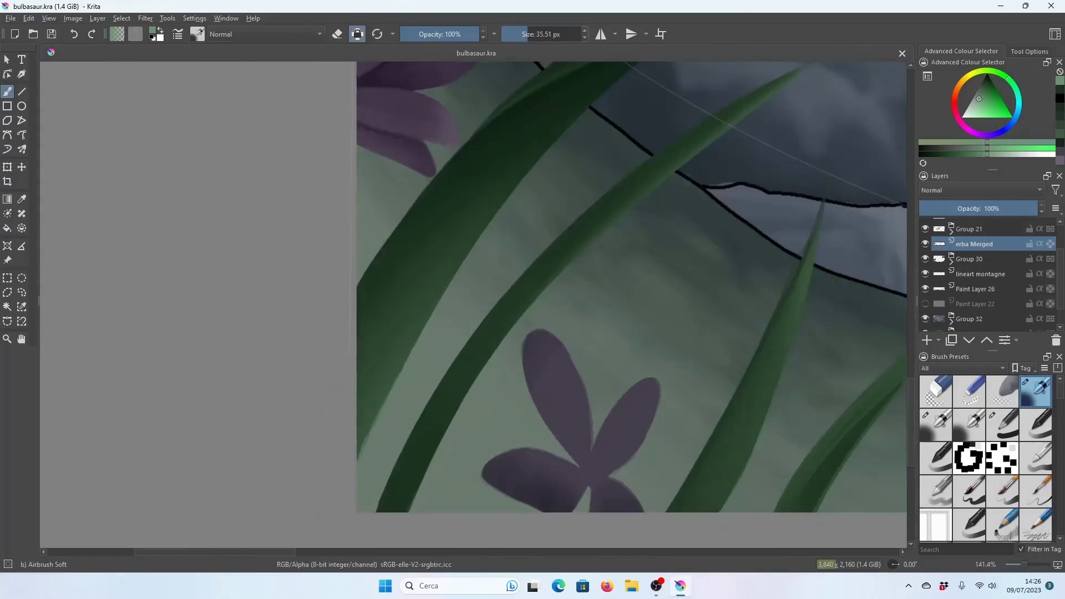
Airbrush lighter tones along the blade's left edge at 63 px, then sample a darker green.
{"action": "left_click_drag", "start_coordinate": [364, 443], "coordinate": [380, 402]}
{"action": "left_click", "coordinate": [533, 35]}
{"action": "left_click_drag", "start_coordinate": [383, 338], "coordinate": [419, 255]}
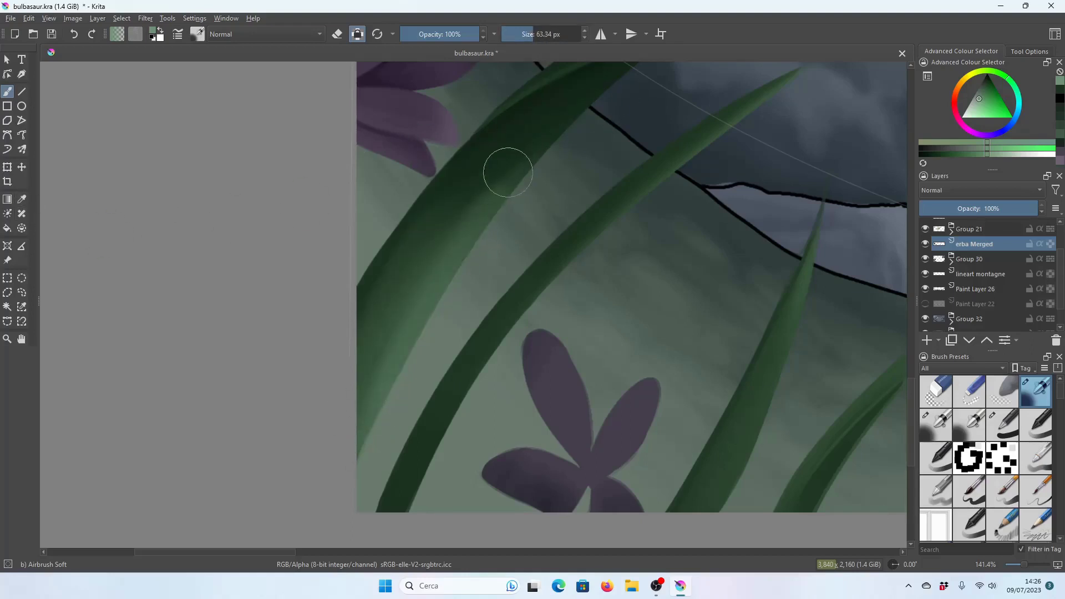
{"action": "left_click", "coordinate": [22, 199]}
{"action": "left_click", "coordinate": [488, 181]}
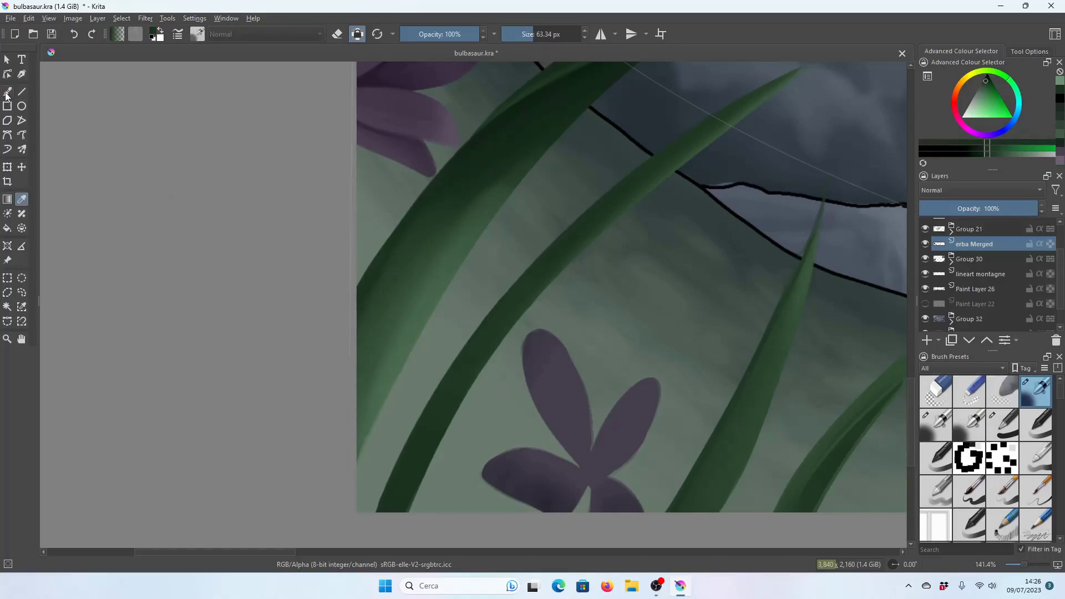
{"action": "left_click", "coordinate": [7, 92]}
{"action": "left_click_drag", "start_coordinate": [537, 143], "coordinate": [518, 153]}
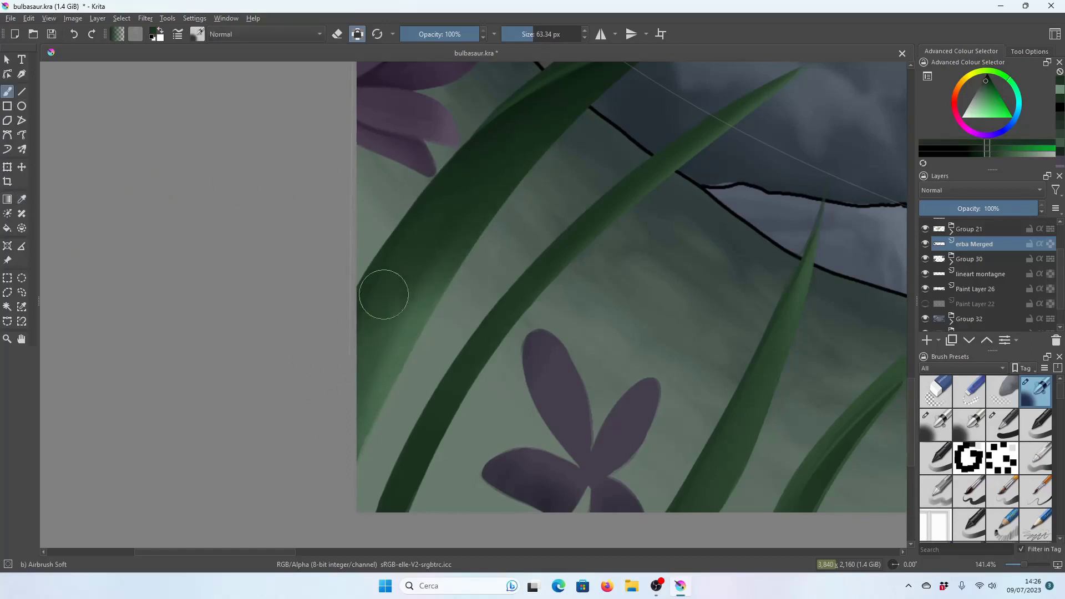
Sample a green from the blade and darken its edge from bottom to top.
{"action": "key", "text": "p"}
{"action": "left_click", "coordinate": [439, 185]}
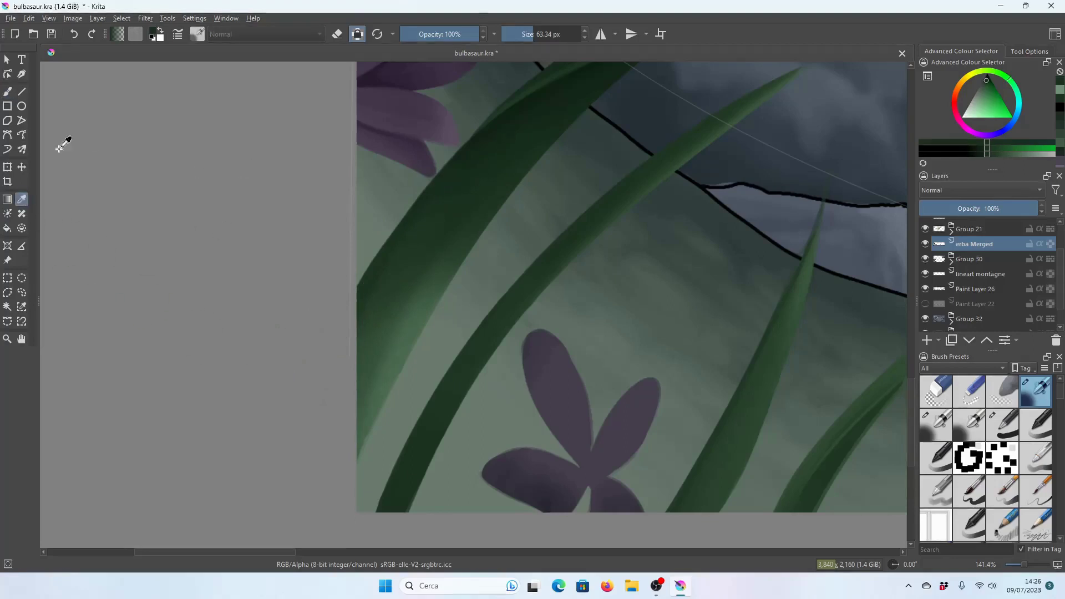
{"action": "left_click", "coordinate": [8, 92]}
{"action": "left_click_drag", "start_coordinate": [388, 239], "coordinate": [396, 252]}
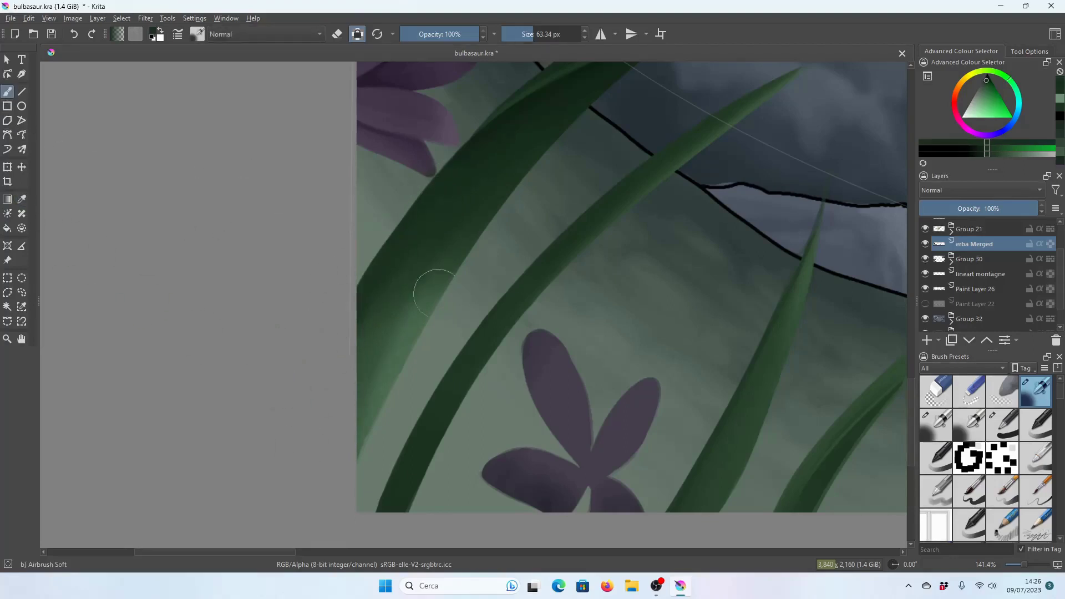
{"action": "left_click_drag", "start_coordinate": [388, 366], "coordinate": [426, 292]}
{"action": "left_click_drag", "start_coordinate": [407, 366], "coordinate": [447, 241]}
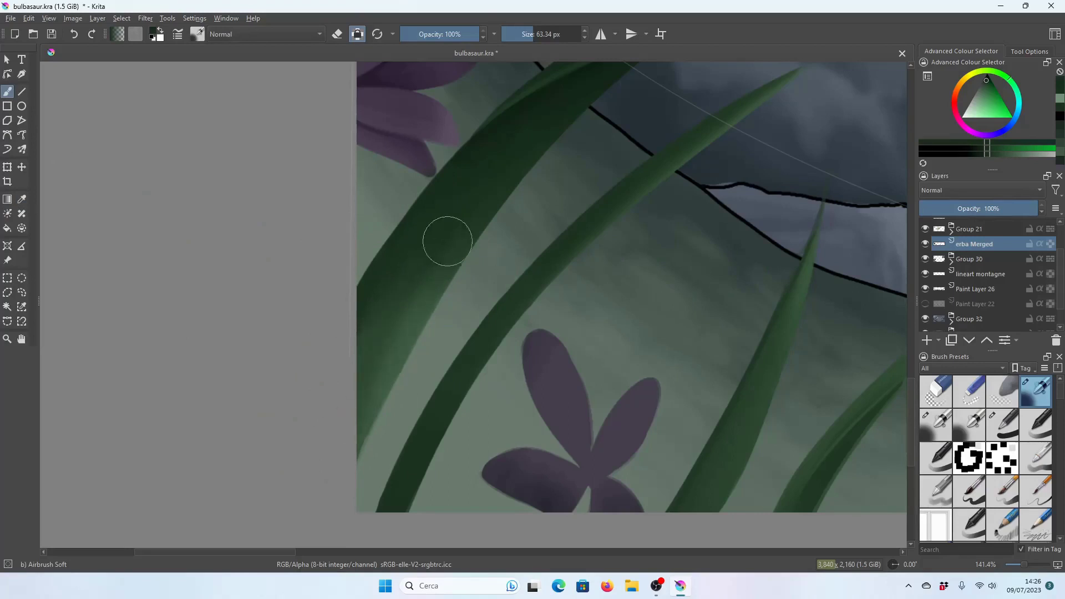
{"action": "left_click_drag", "start_coordinate": [424, 307], "coordinate": [460, 247]}
Draw a thin greyish-green highlight along the blade's left edge with a 5 px brush.
{"action": "left_click", "coordinate": [1062, 101]}
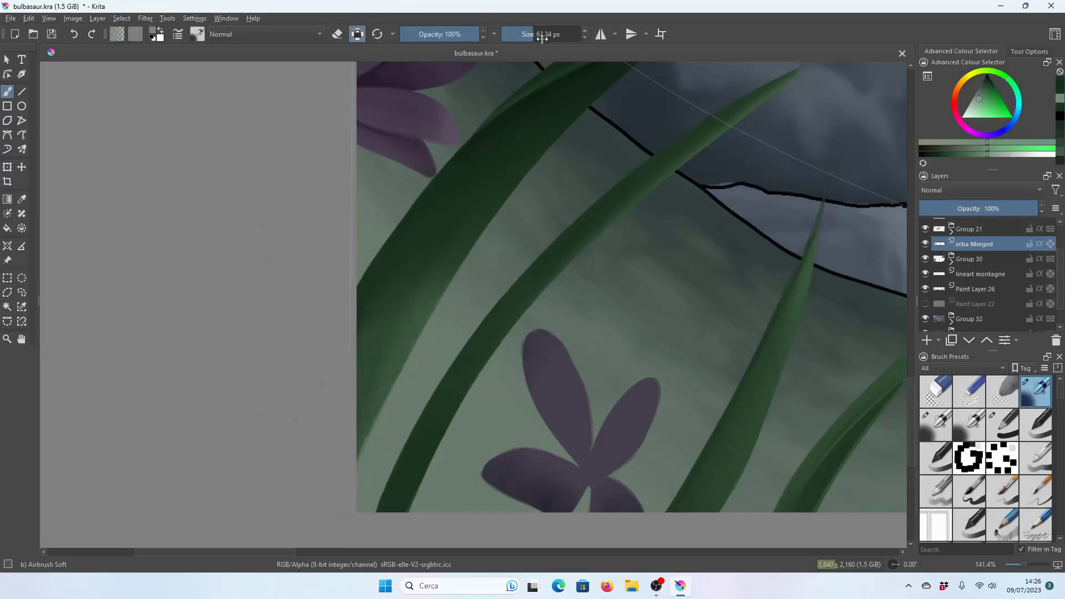
{"action": "left_click", "coordinate": [513, 33]}
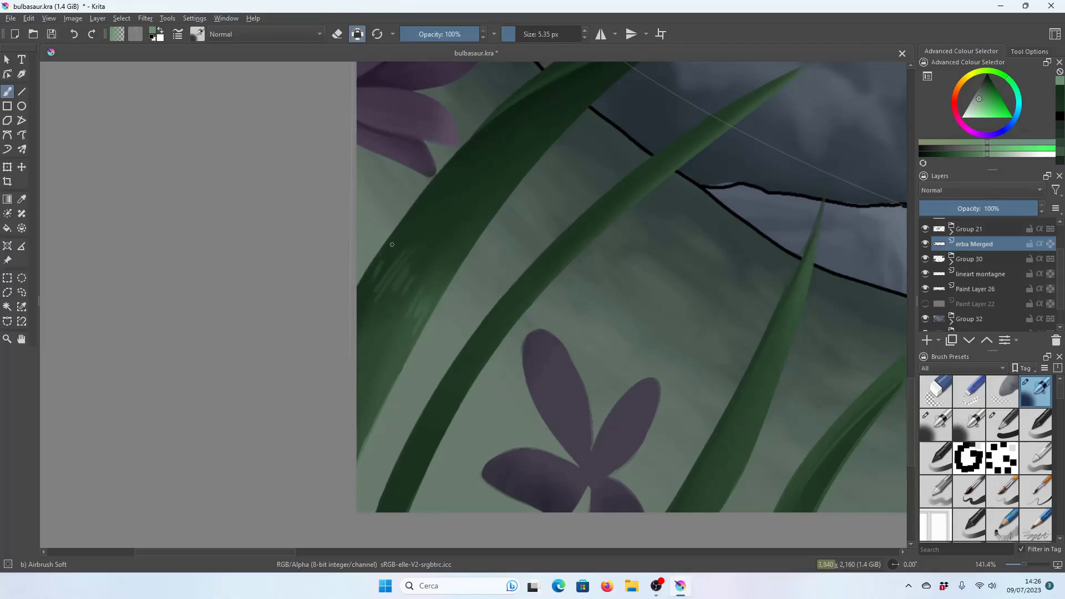
{"action": "mouse_move", "coordinate": [392, 245]}
{"action": "left_mouse_down"}
{"action": "mouse_move", "coordinate": [369, 283]}
{"action": "mouse_move", "coordinate": [427, 194]}
{"action": "left_mouse_up"}
{"action": "left_click_drag", "start_coordinate": [366, 288], "coordinate": [407, 219]}
{"action": "key", "text": "ctrl+z"}
{"action": "left_click_drag", "start_coordinate": [443, 178], "coordinate": [367, 282]}
Save, zoom in on the grass beside the purple flower, and touch up the thin blade.
{"action": "key", "text": "2"}
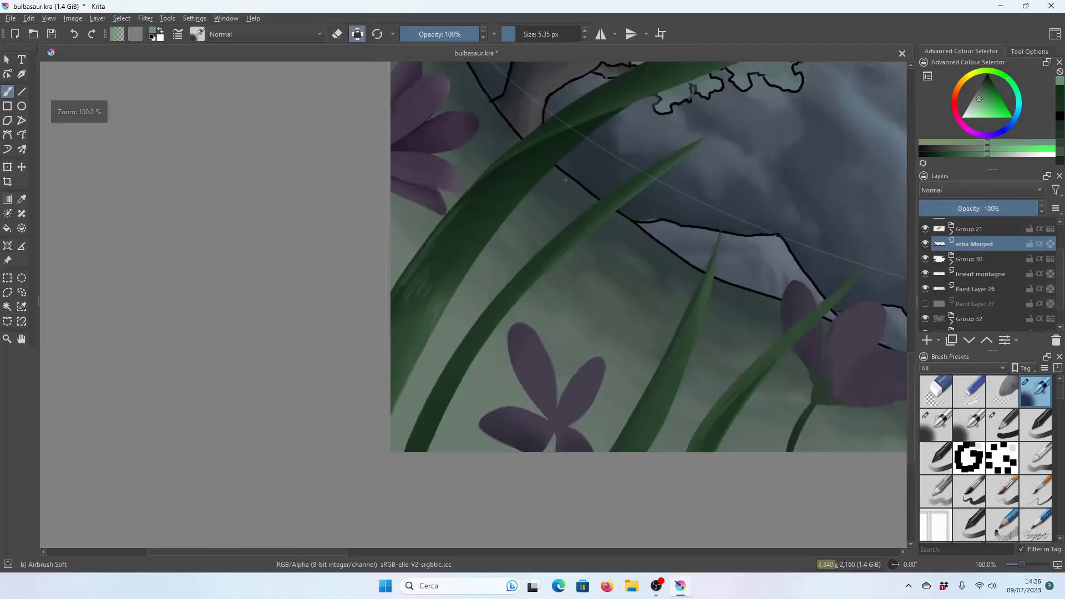
{"action": "key", "text": "ctrl+s"}
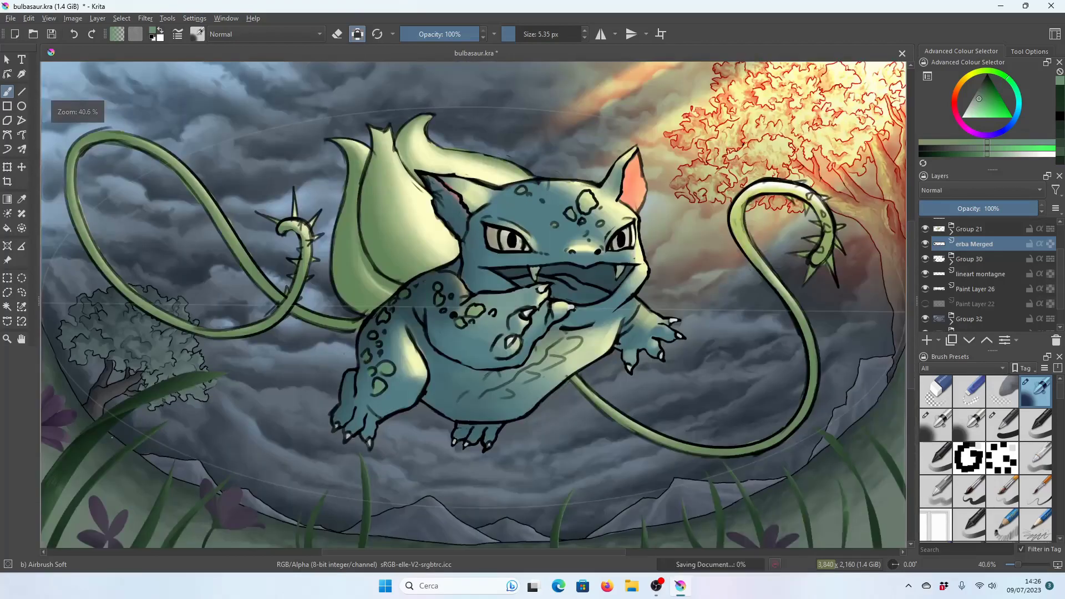
{"action": "key", "text": "minus"}
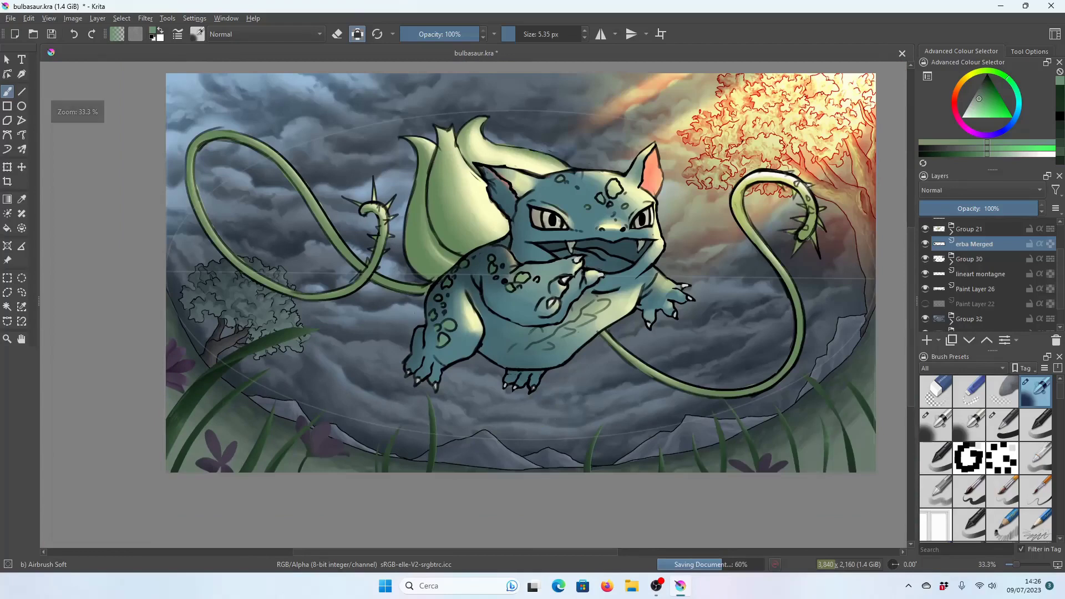
{"action": "key", "text": "plus"}
{"action": "key", "text": "plus"}
{"action": "key", "text": "plus"}
{"action": "scroll", "coordinate": [592, 330], "scroll_direction": "right", "scroll_amount": 5}
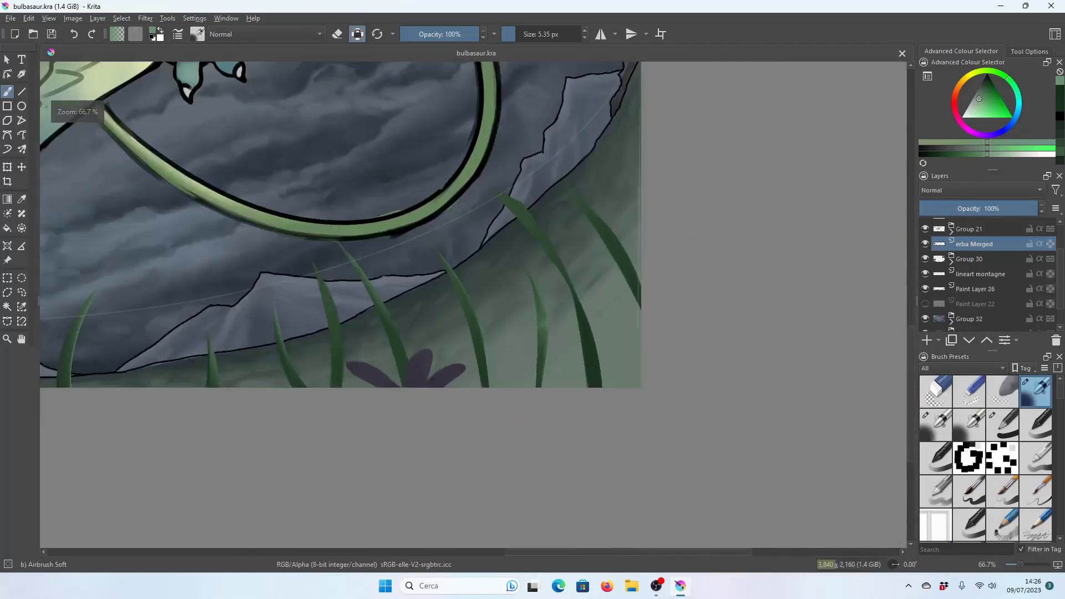
{"action": "key", "text": "plus"}
{"action": "key", "text": "plus"}
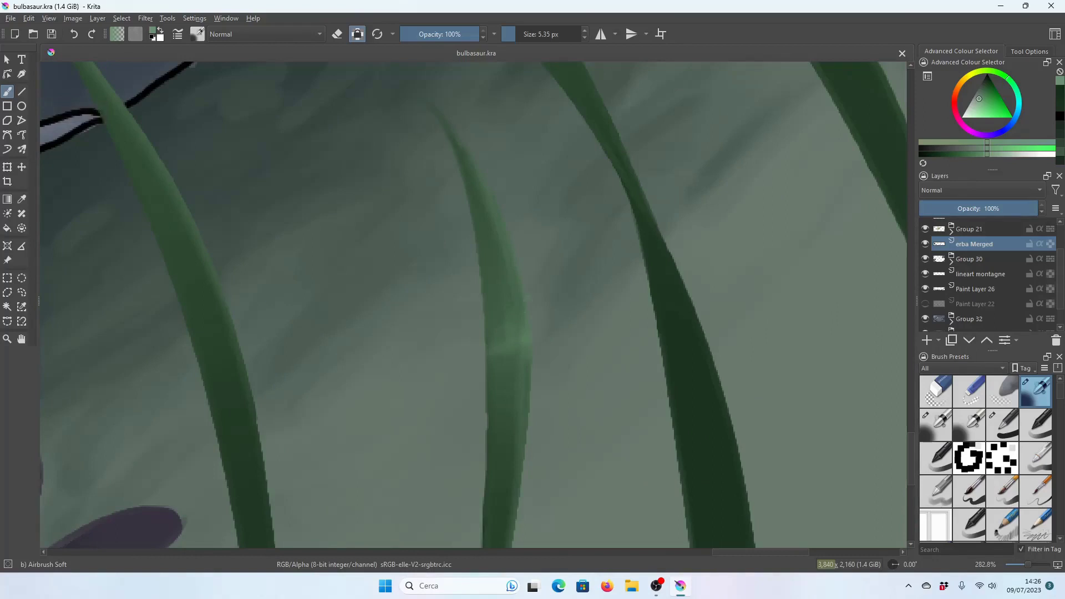
{"action": "key", "text": "minus"}
{"action": "key", "text": "minus"}
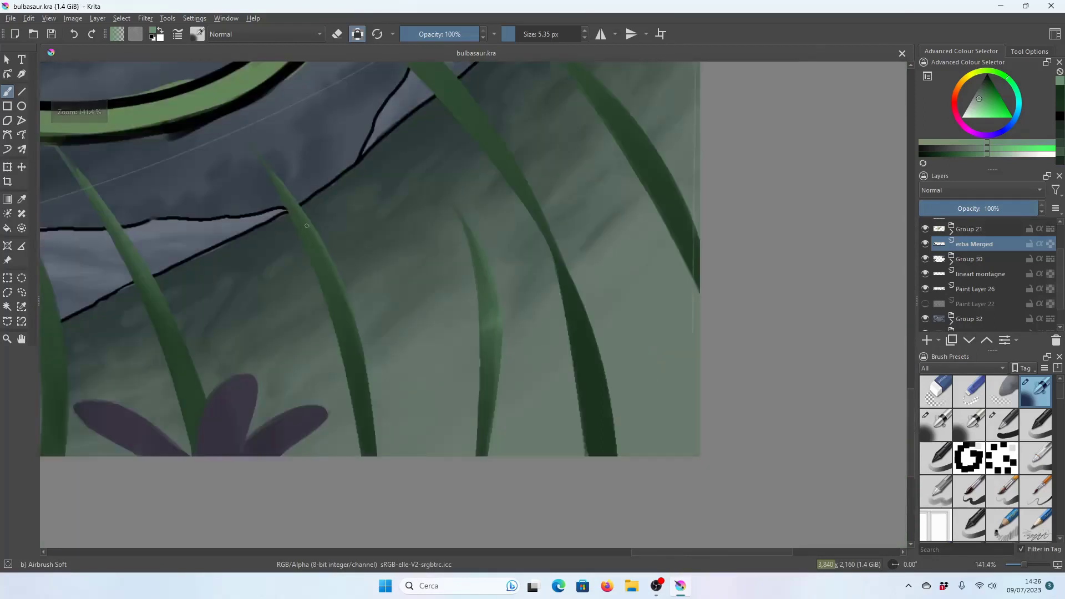
{"action": "left_click_drag", "start_coordinate": [307, 225], "coordinate": [307, 238]}
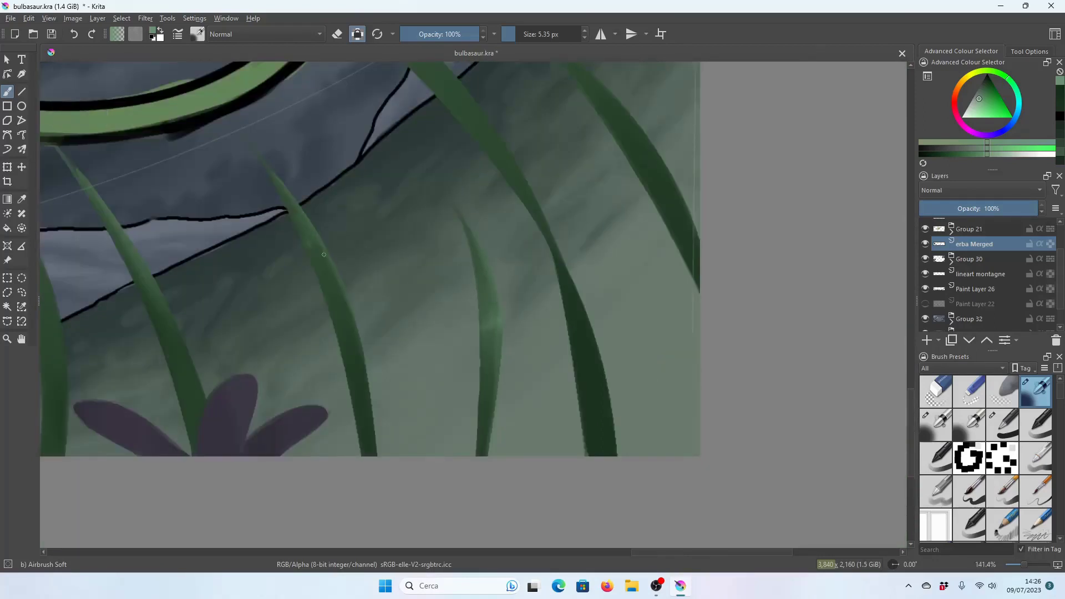
Pick a new green and shrink the brush to about 7 px.
{"action": "scroll", "coordinate": [338, 264], "scroll_direction": "down", "scroll_amount": 1}
{"action": "scroll", "coordinate": [398, 252], "scroll_direction": "down", "scroll_amount": 1}
{"action": "scroll", "coordinate": [444, 211], "scroll_direction": "up", "scroll_amount": 1}
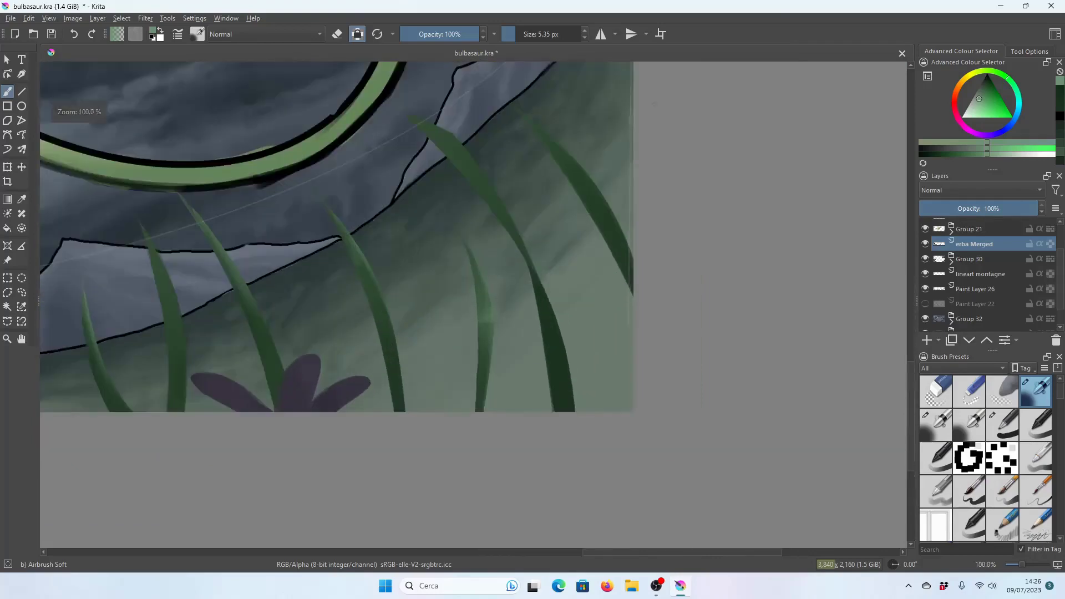
{"action": "scroll", "coordinate": [493, 154], "scroll_direction": "up", "scroll_amount": 1}
{"action": "scroll", "coordinate": [493, 153], "scroll_direction": "down", "scroll_amount": 1}
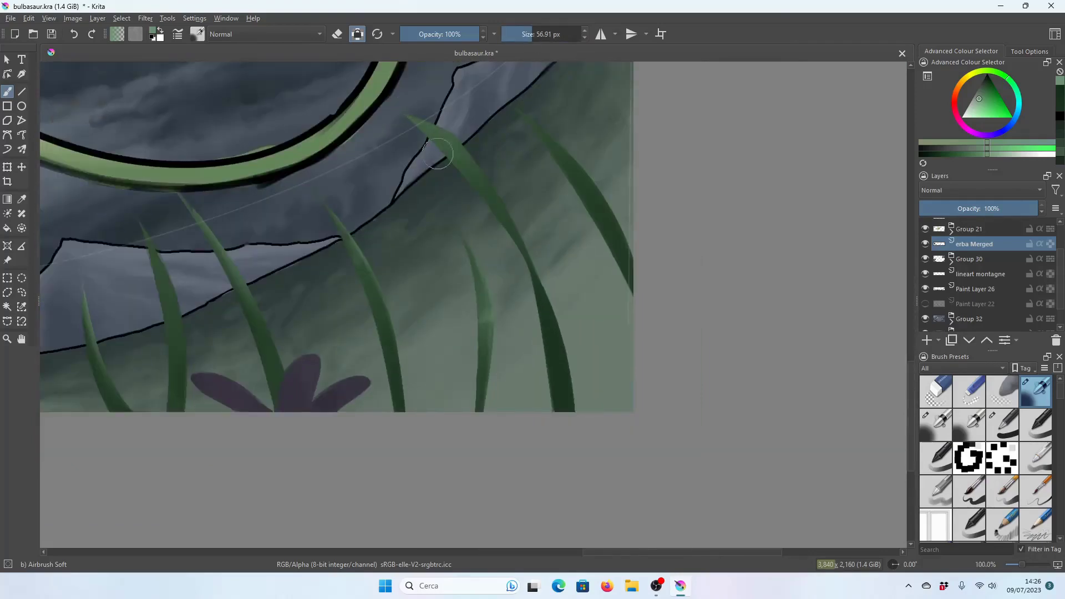
{"action": "left_click", "coordinate": [520, 35]}
{"action": "left_click_drag", "start_coordinate": [525, 35], "coordinate": [535, 34]}
{"action": "left_click", "coordinate": [1061, 94]}
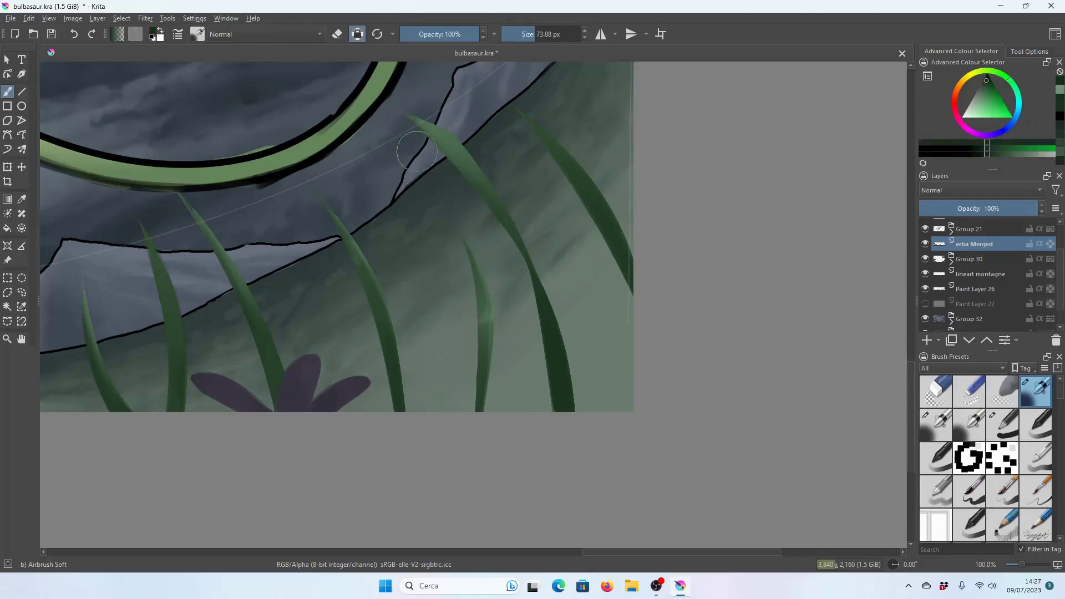
{"action": "left_click", "coordinate": [978, 99]}
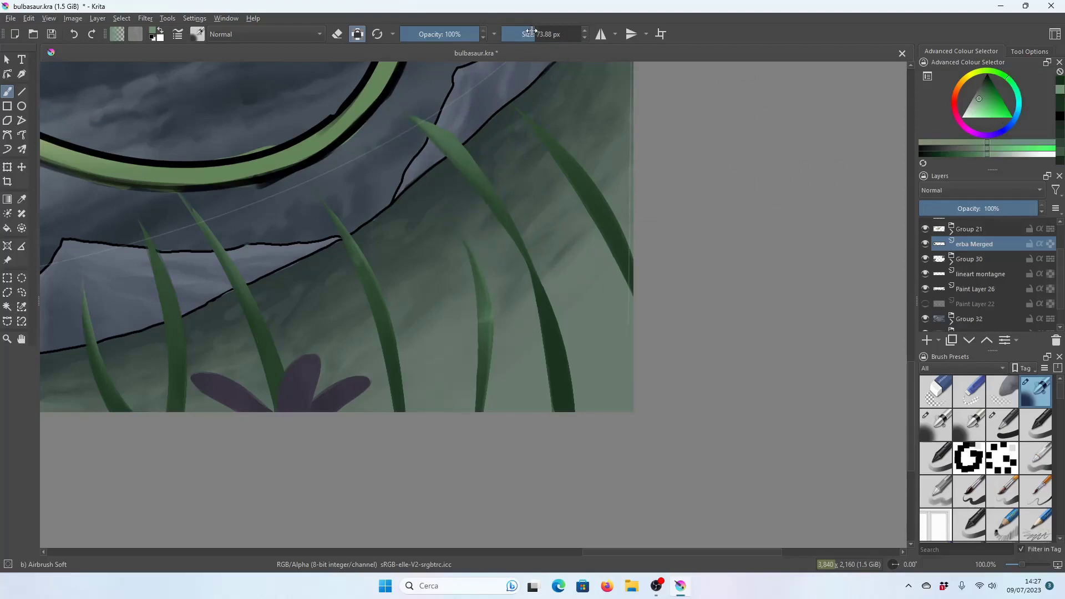
{"action": "key", "text": "bracketleft"}
{"action": "key", "text": "bracketleft"}
{"action": "key", "text": "bracketleft"}
{"action": "left_click_drag", "start_coordinate": [526, 35], "coordinate": [516, 35]}
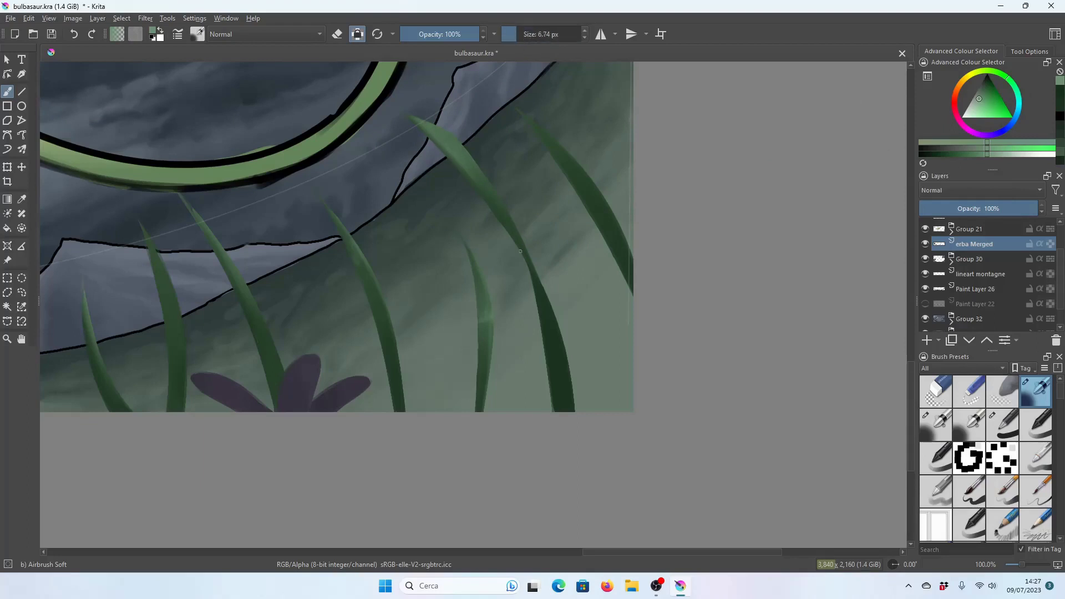
Sample a green from the grass and brighten it in the colour selector.
{"action": "key", "text": "plus"}
{"action": "left_click", "coordinate": [360, 146], "text": "ctrl"}
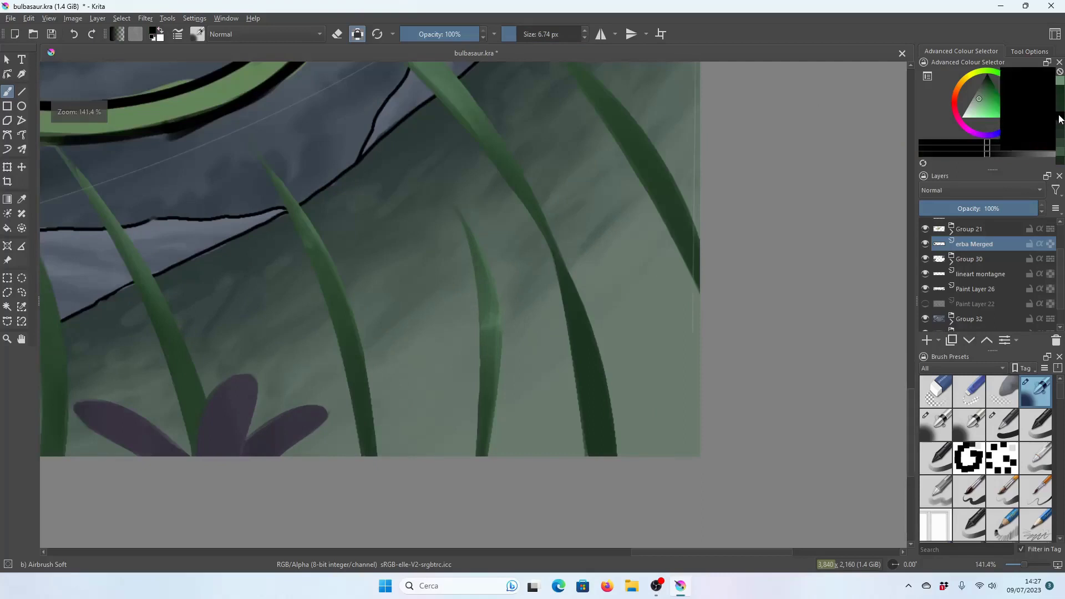
{"action": "left_click", "coordinate": [22, 199]}
{"action": "left_click", "coordinate": [599, 371]}
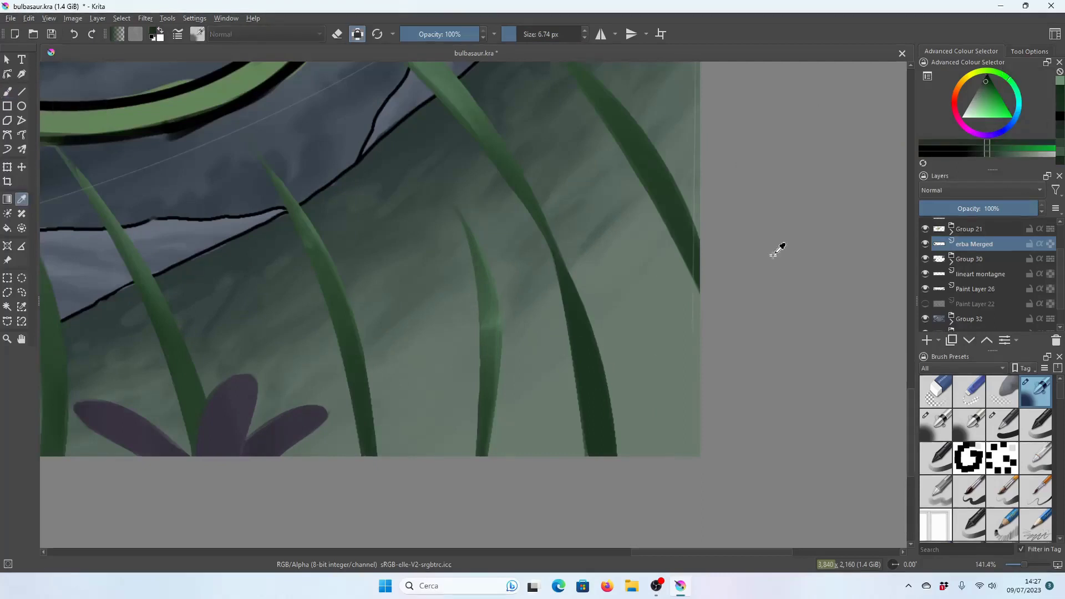
{"action": "left_click_drag", "start_coordinate": [990, 80], "coordinate": [987, 77]}
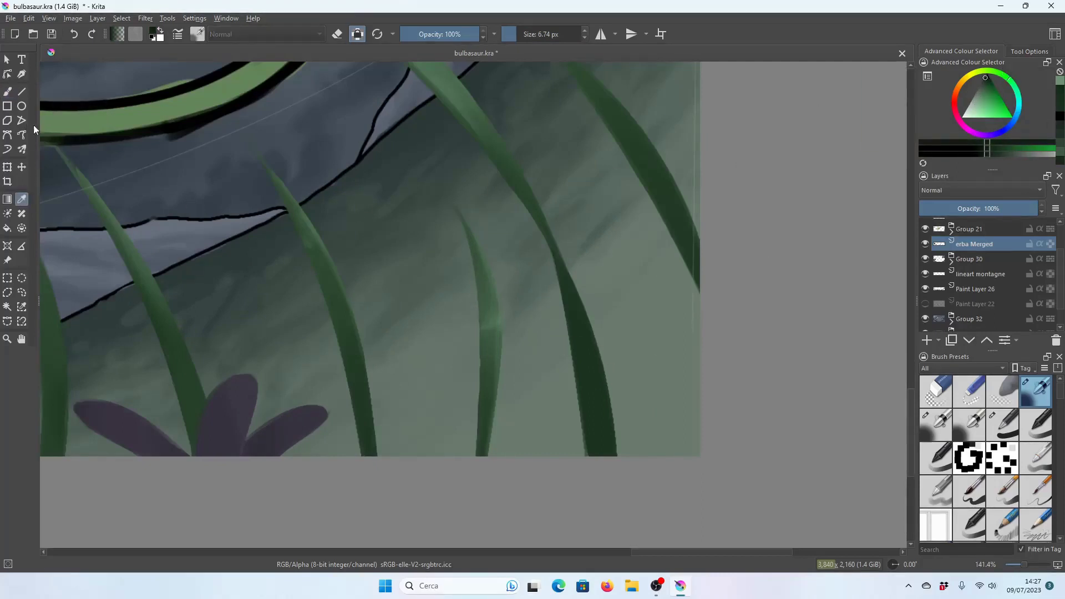
{"action": "key", "text": "b"}
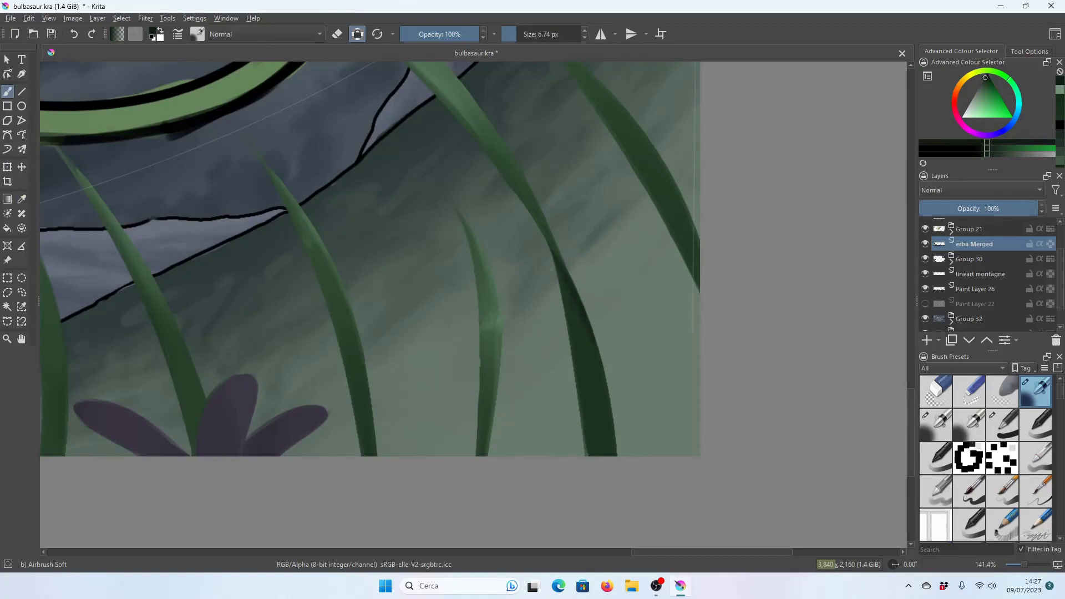
Paint faint light-green highlights along the grass blade's edges with a tiny brush.
{"action": "left_click", "coordinate": [529, 34]}
{"action": "left_click", "coordinate": [979, 99]}
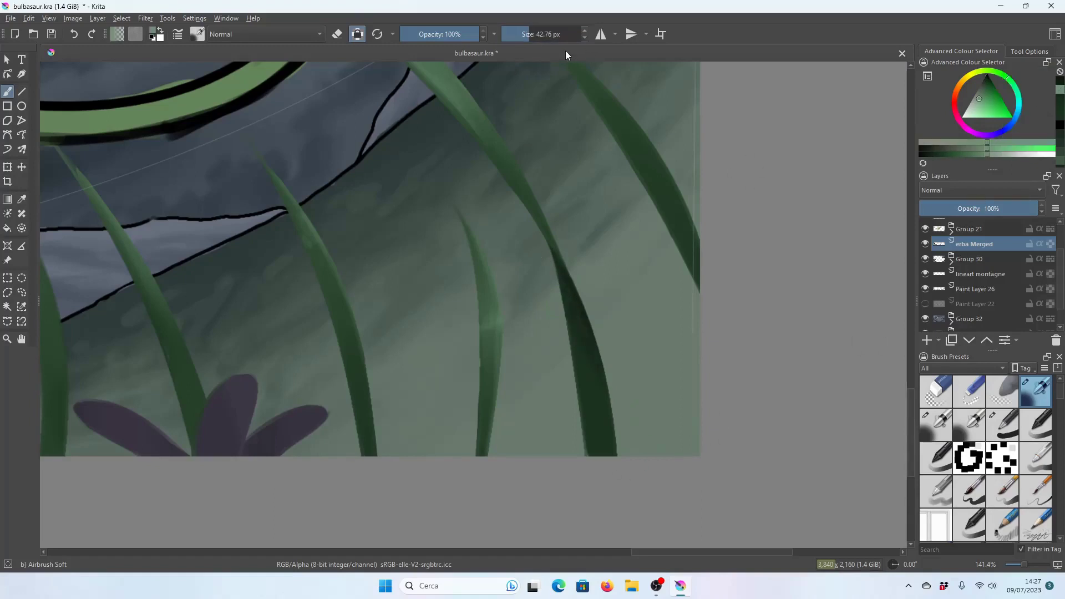
{"action": "left_click", "coordinate": [538, 33]}
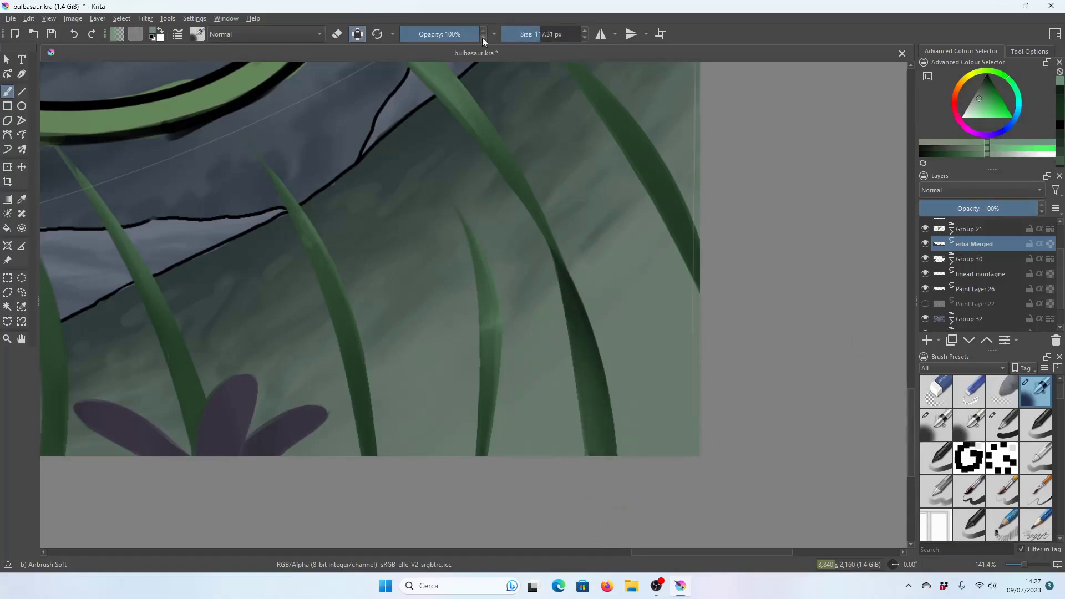
{"action": "left_click", "coordinate": [519, 34]}
{"action": "left_click", "coordinate": [515, 35]}
{"action": "left_click_drag", "start_coordinate": [568, 38], "coordinate": [519, 40]}
{"action": "left_click_drag", "start_coordinate": [576, 372], "coordinate": [584, 393]}
{"action": "left_click", "coordinate": [582, 38]}
{"action": "left_click", "coordinate": [583, 37]}
{"action": "left_click", "coordinate": [582, 38]}
{"action": "left_click", "coordinate": [583, 37]}
{"action": "left_click_drag", "start_coordinate": [603, 396], "coordinate": [588, 336]}
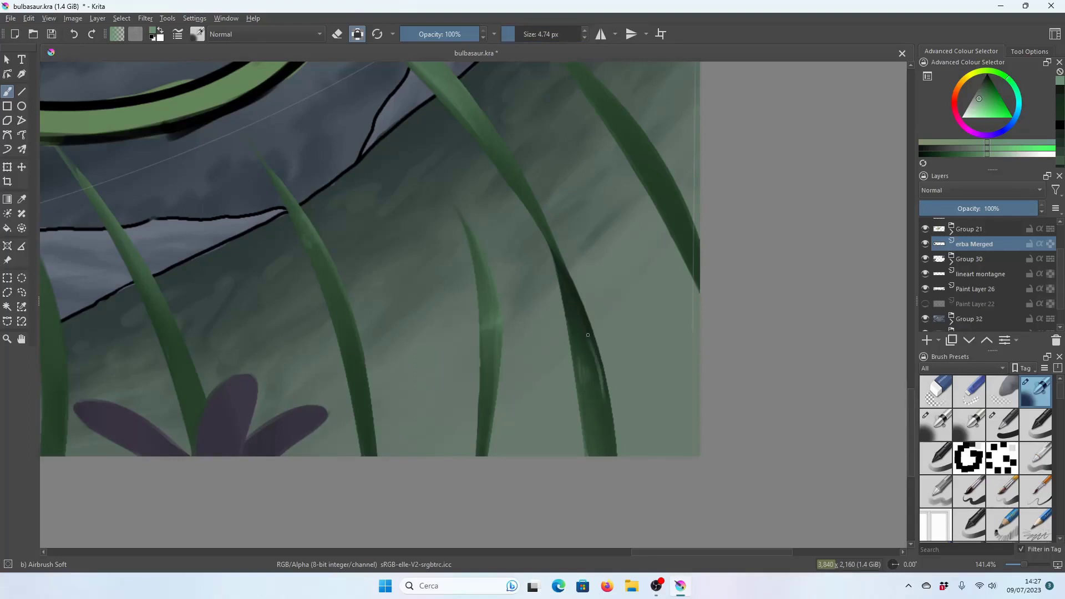
{"action": "scroll", "coordinate": [587, 351], "scroll_direction": "down", "scroll_amount": 5}
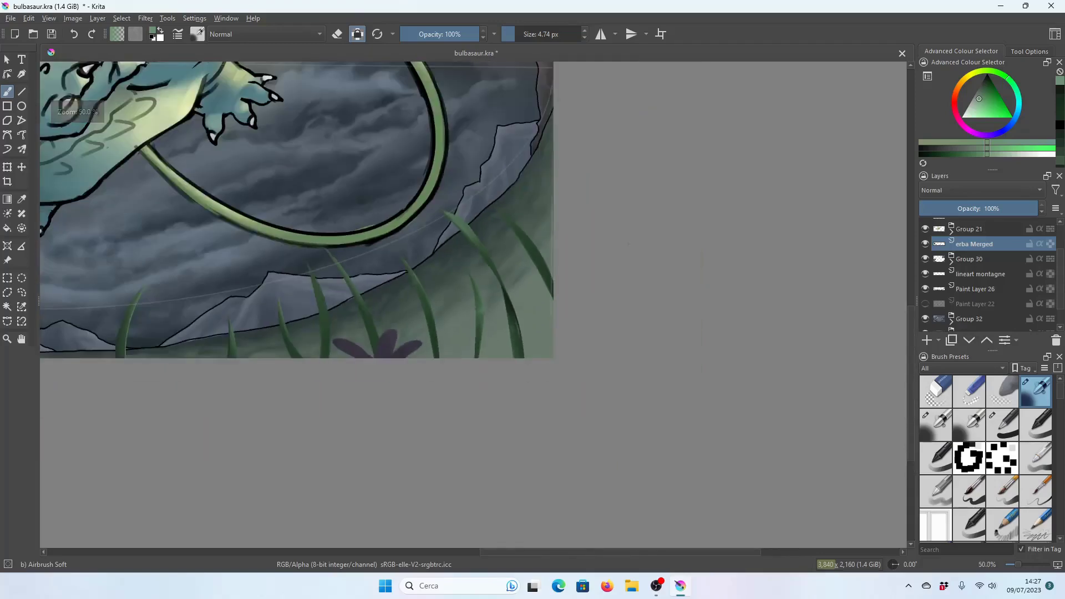
Darken the shadowed lower-right grass blade with a darker green.
{"action": "key", "text": "ctrl+s"}
{"action": "scroll", "coordinate": [521, 109], "scroll_direction": "down", "scroll_amount": 2}
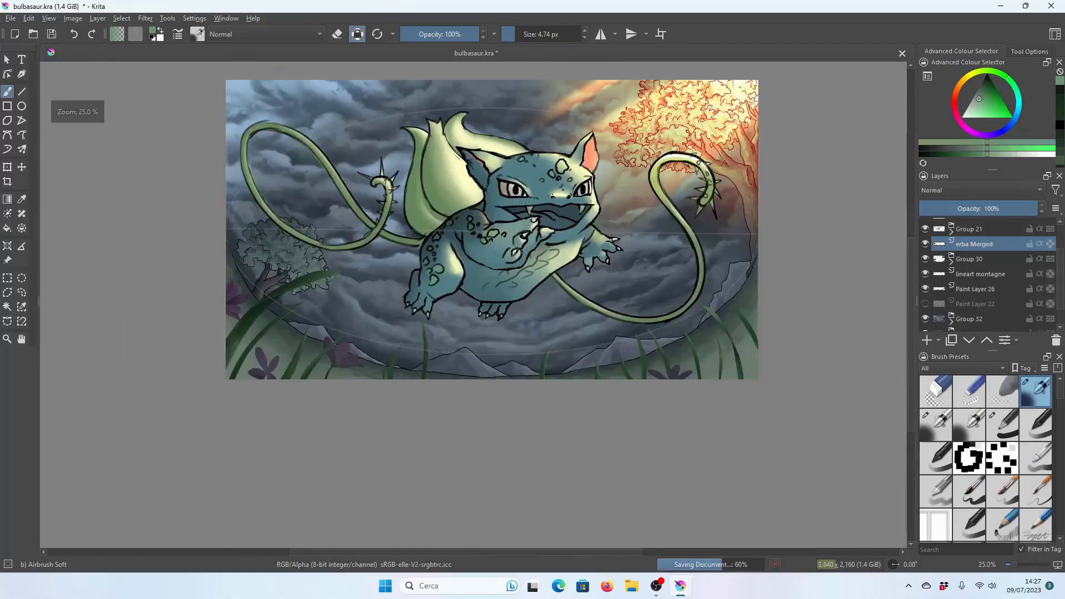
{"action": "scroll", "coordinate": [665, 361], "scroll_direction": "up", "scroll_amount": 3}
{"action": "scroll", "coordinate": [665, 361], "scroll_direction": "up", "scroll_amount": 2}
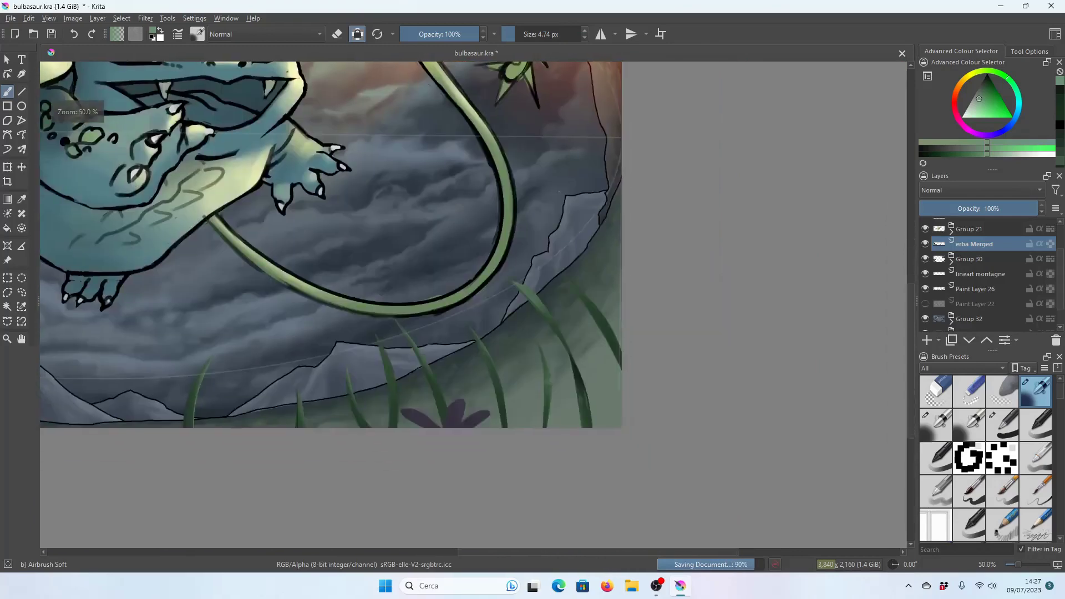
{"action": "scroll", "coordinate": [665, 360], "scroll_direction": "up", "scroll_amount": 1}
{"action": "scroll", "coordinate": [666, 360], "scroll_direction": "up", "scroll_amount": 1}
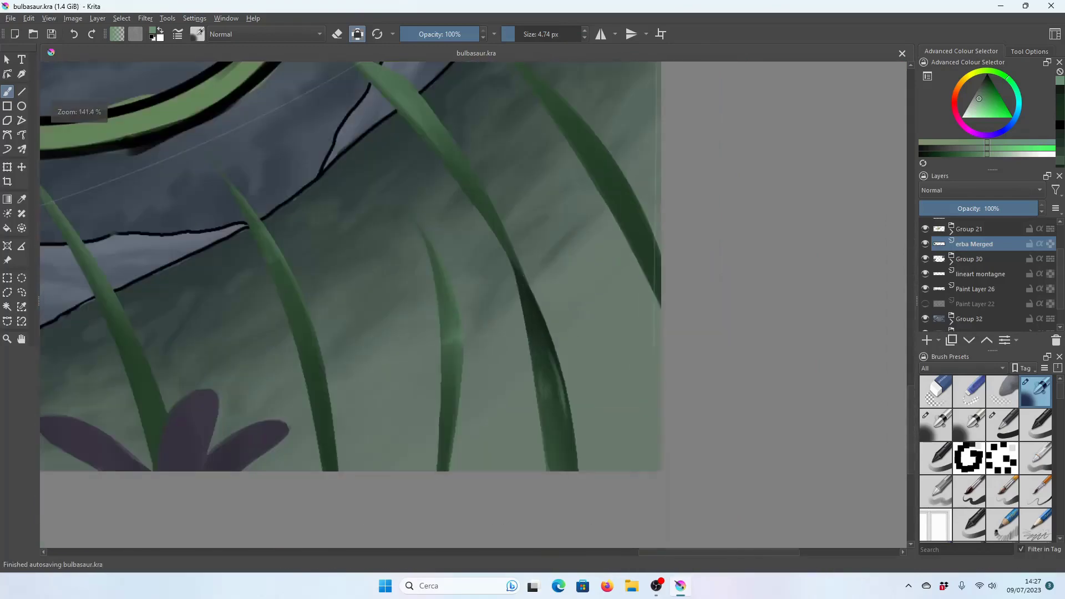
{"action": "left_click", "coordinate": [1059, 100]}
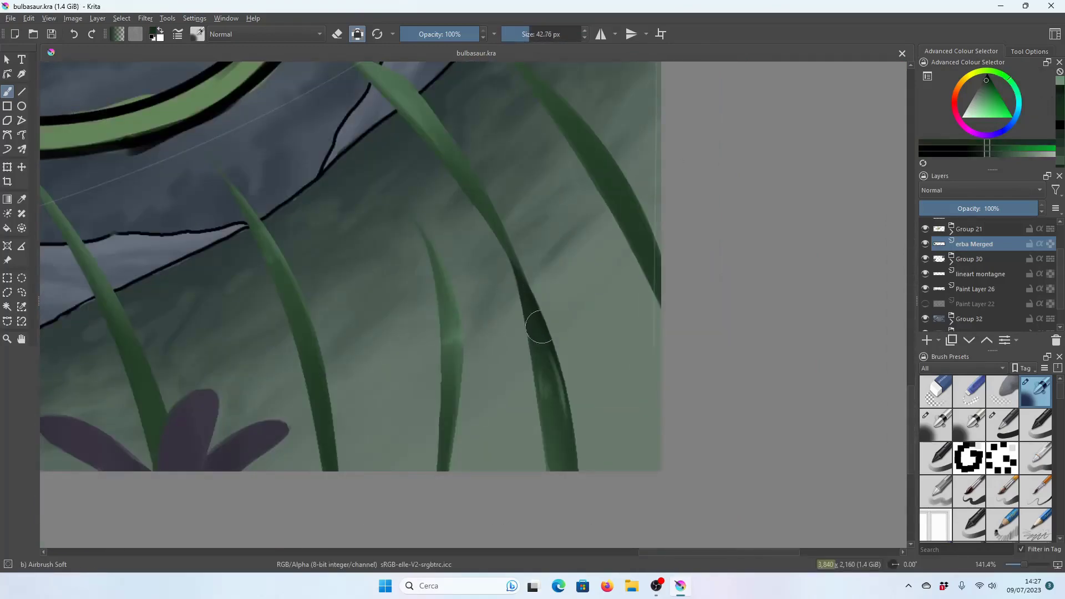
{"action": "left_click_drag", "start_coordinate": [553, 350], "coordinate": [530, 302]}
Soften the background around the grass blades with a lighter grey-green, then save.
{"action": "key", "text": "2"}
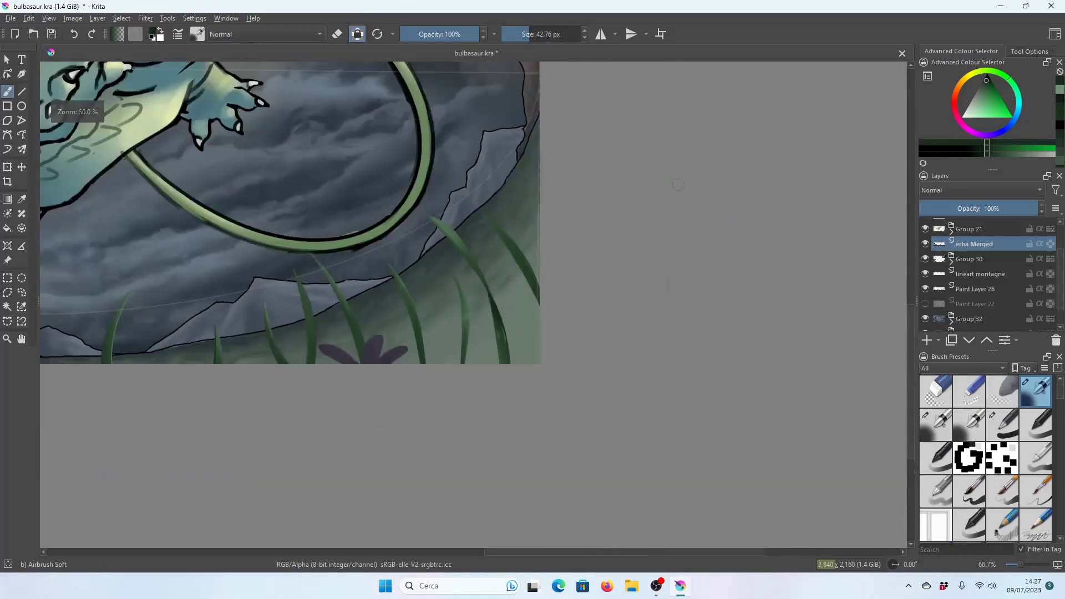
{"action": "key", "text": "ctrl+s"}
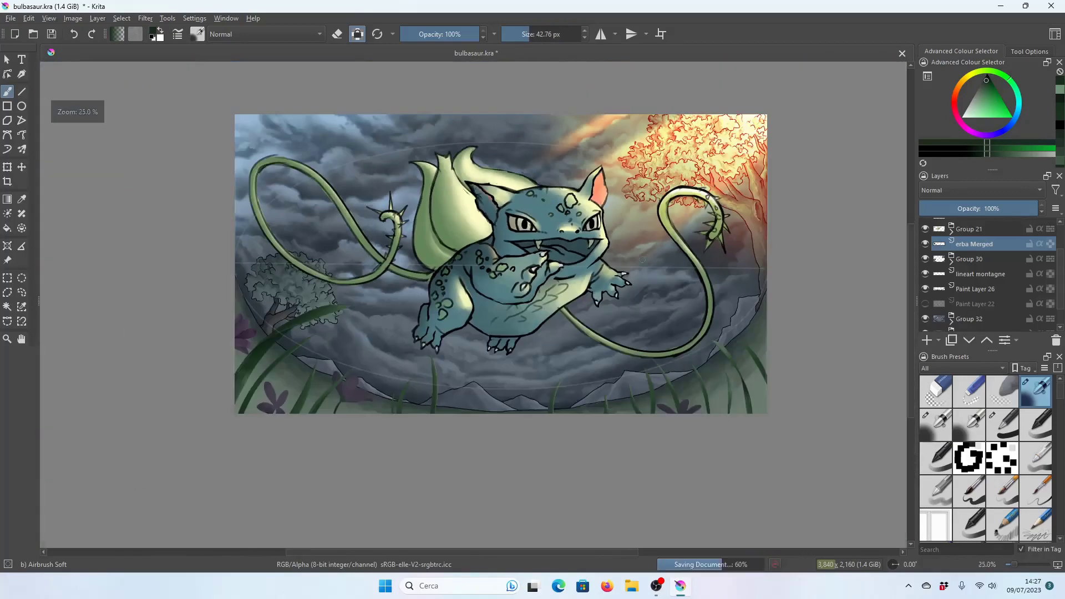
{"action": "scroll", "coordinate": [516, 206], "scroll_direction": "up", "scroll_amount": 2}
{"action": "scroll", "coordinate": [560, 388], "scroll_direction": "up", "scroll_amount": 2}
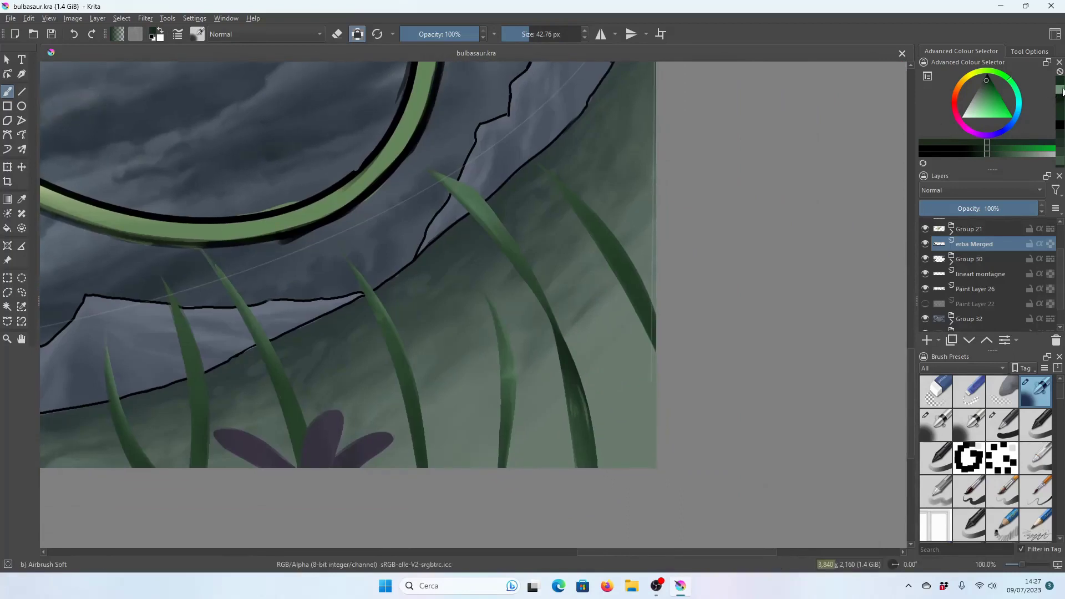
{"action": "left_click", "coordinate": [1060, 90]}
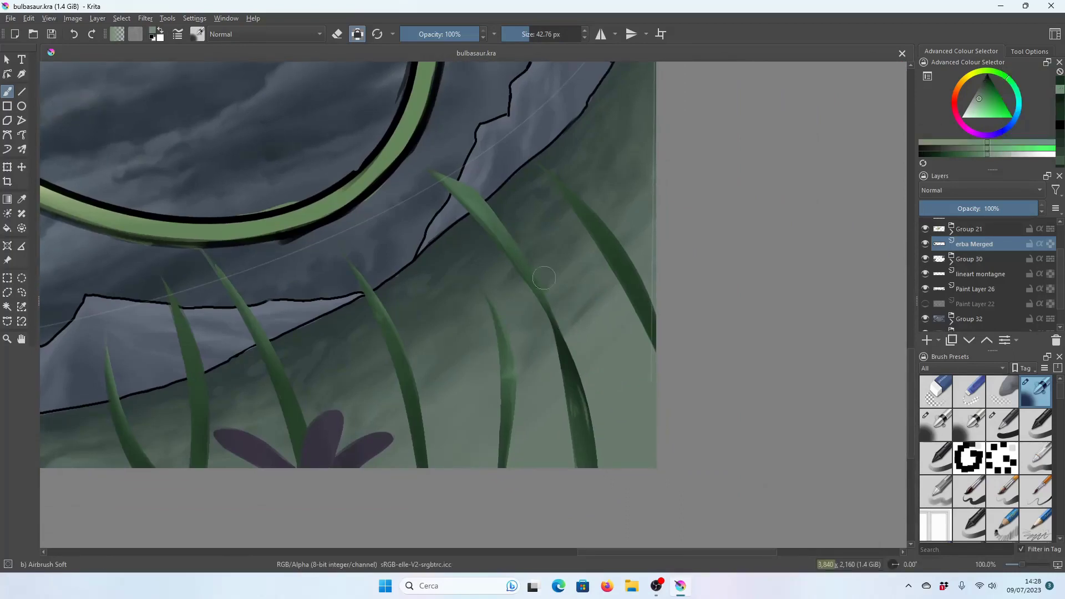
{"action": "left_click_drag", "start_coordinate": [544, 277], "coordinate": [507, 224]}
{"action": "key", "text": "minus"}
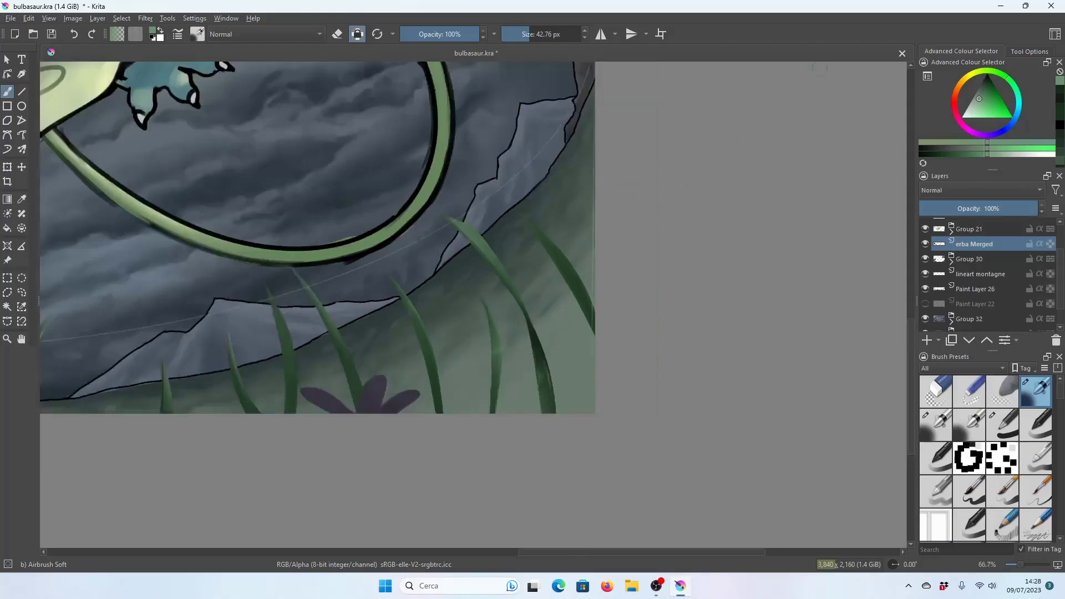
{"action": "key", "text": "minus"}
{"action": "key", "text": "ctrl+s"}
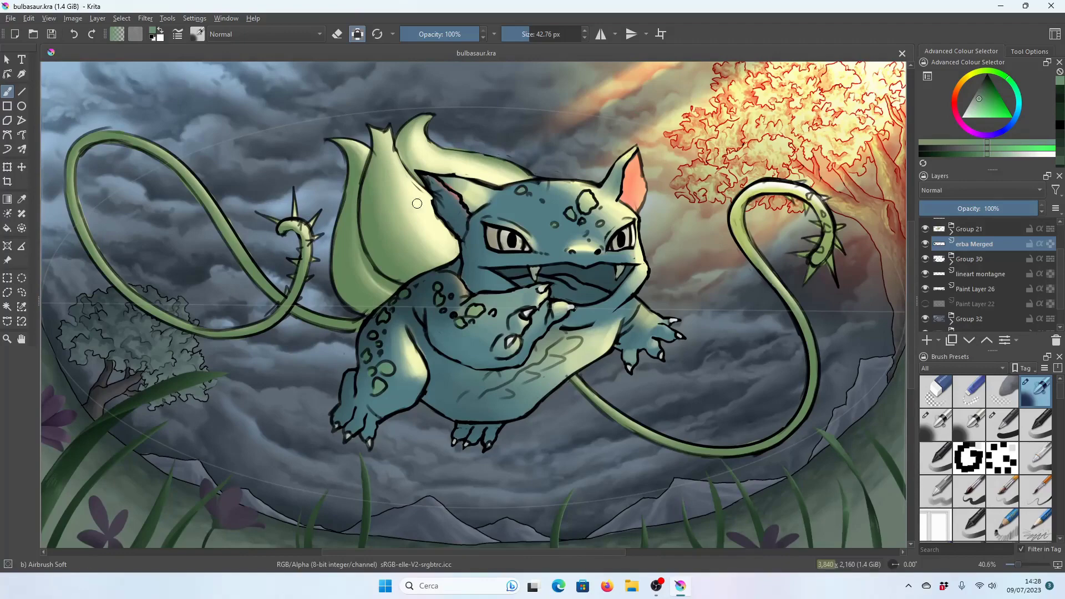
Shade along the grass blade in dark green with a 10 px brush.
{"action": "scroll", "coordinate": [294, 161], "scroll_direction": "down", "scroll_amount": 4}
{"action": "scroll", "coordinate": [636, 300], "scroll_direction": "up", "scroll_amount": 3}
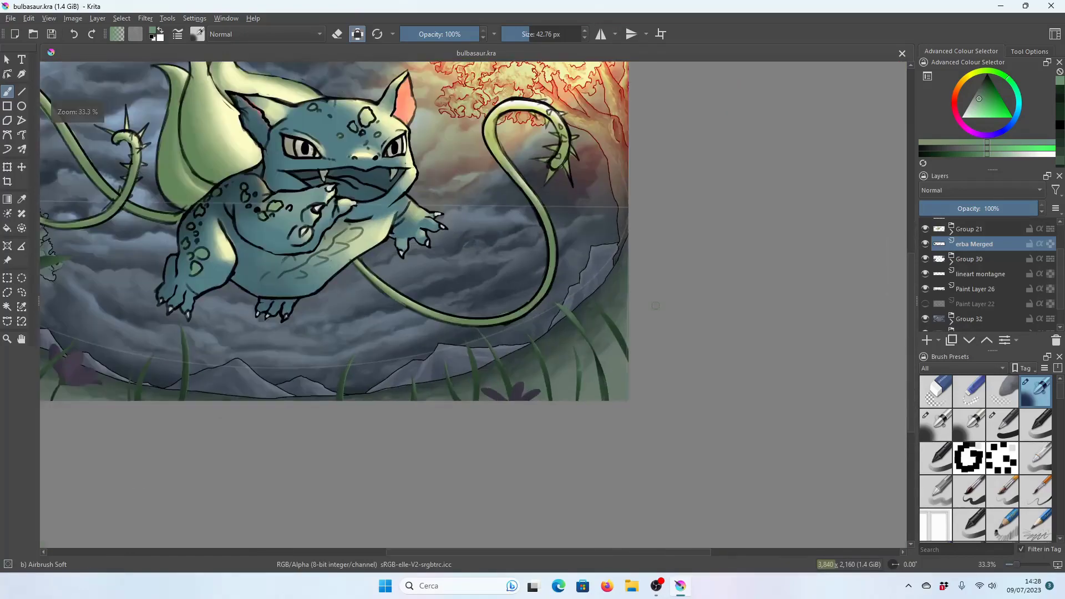
{"action": "scroll", "coordinate": [636, 301], "scroll_direction": "up", "scroll_amount": 3}
{"action": "scroll", "coordinate": [636, 300], "scroll_direction": "up", "scroll_amount": 2}
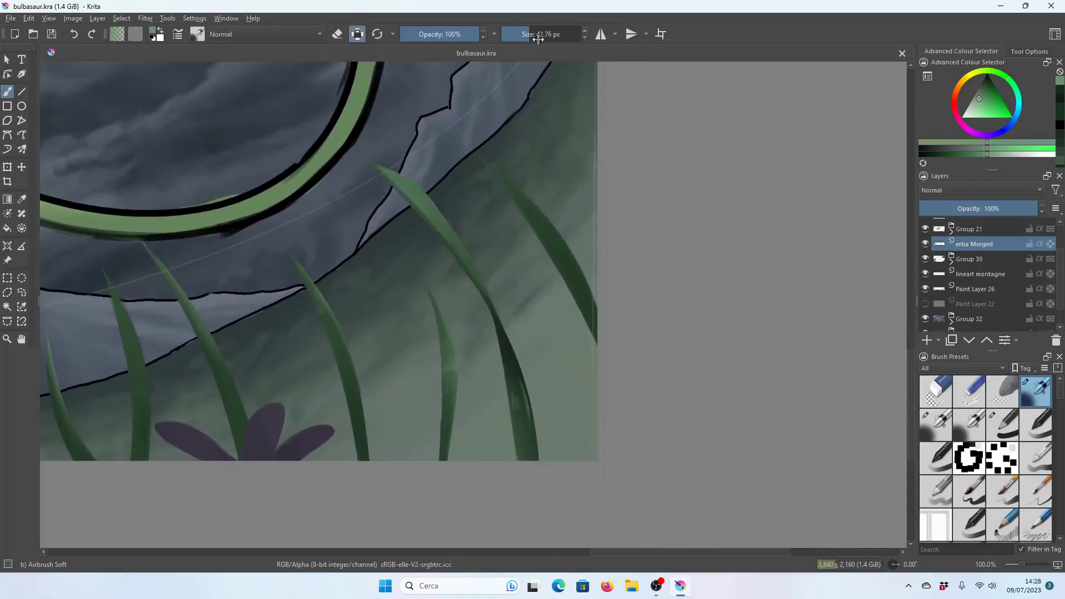
{"action": "left_click_drag", "start_coordinate": [530, 34], "coordinate": [551, 34]}
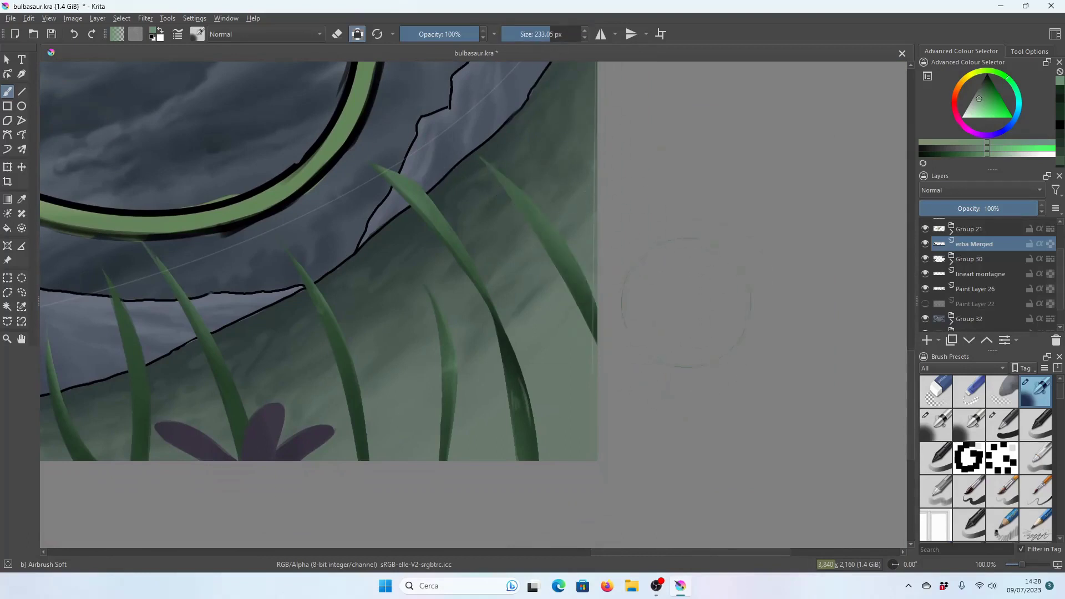
{"action": "left_click", "coordinate": [1056, 97]}
{"action": "left_click_drag", "start_coordinate": [541, 34], "coordinate": [513, 34]}
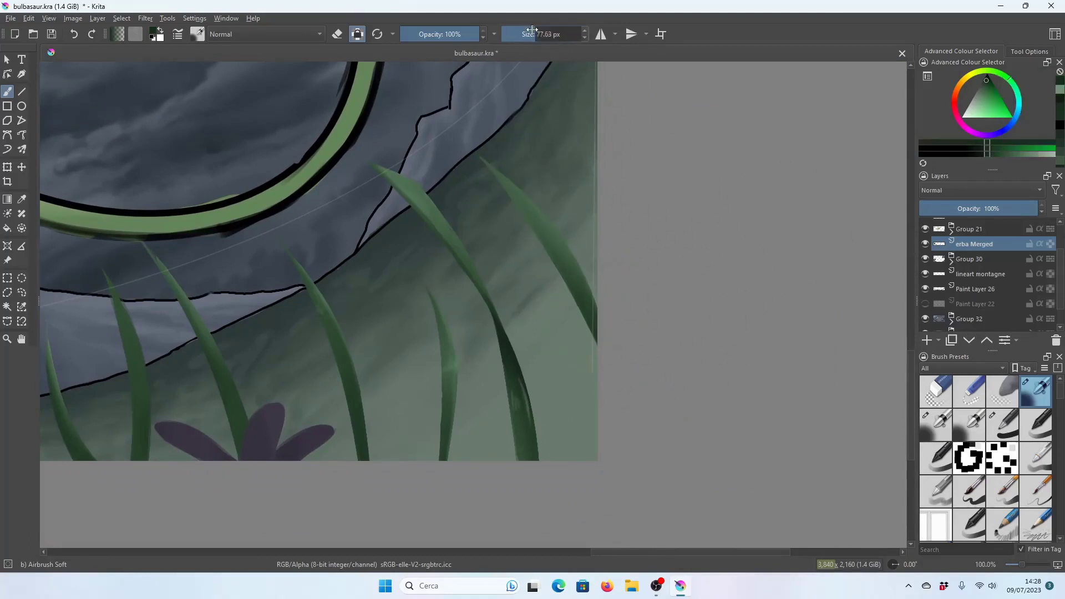
{"action": "left_click_drag", "start_coordinate": [532, 228], "coordinate": [558, 265]}
Sample a green from the grass, set a very small brush and save the painting.
{"action": "left_click_drag", "start_coordinate": [487, 183], "coordinate": [469, 163]}
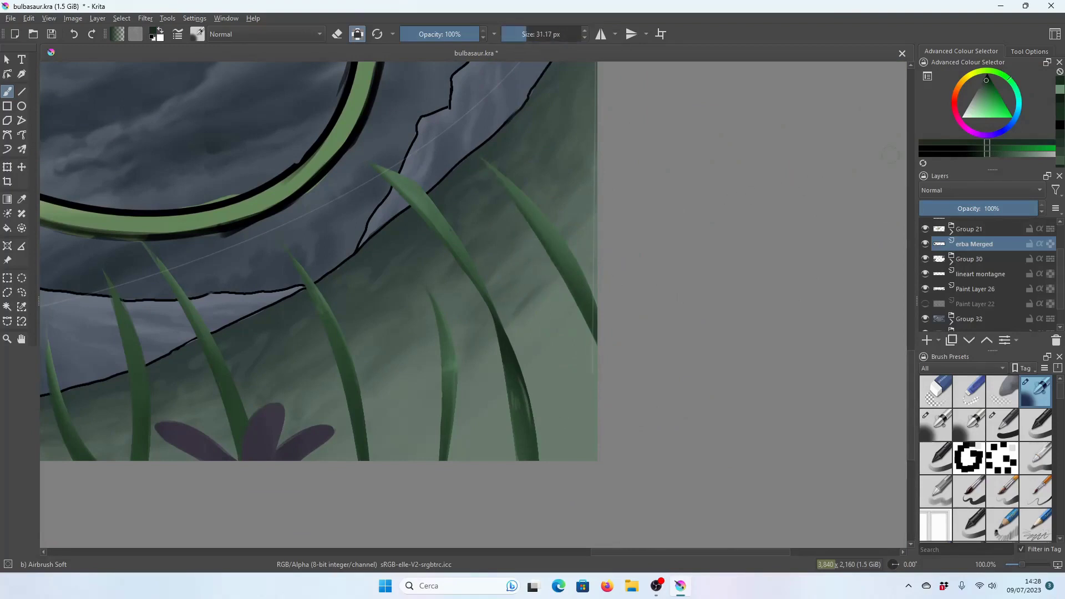
{"action": "key", "text": "plus"}
{"action": "left_click", "coordinate": [523, 141], "text": "ctrl"}
{"action": "key", "text": "bracketleft"}
{"action": "key", "text": "bracketleft"}
{"action": "key", "text": "bracketleft"}
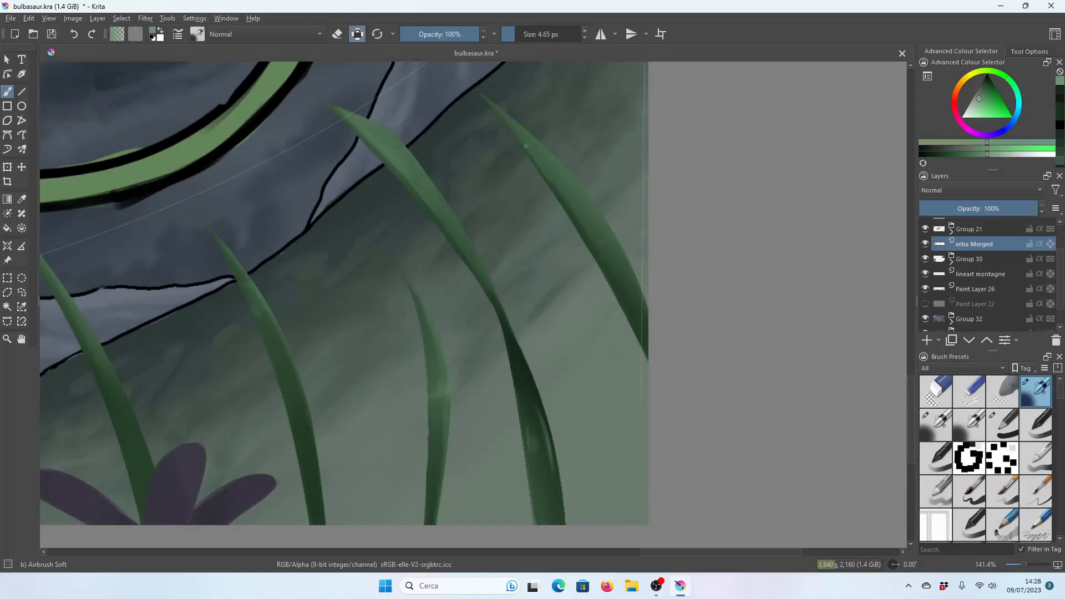
{"action": "key", "text": "2"}
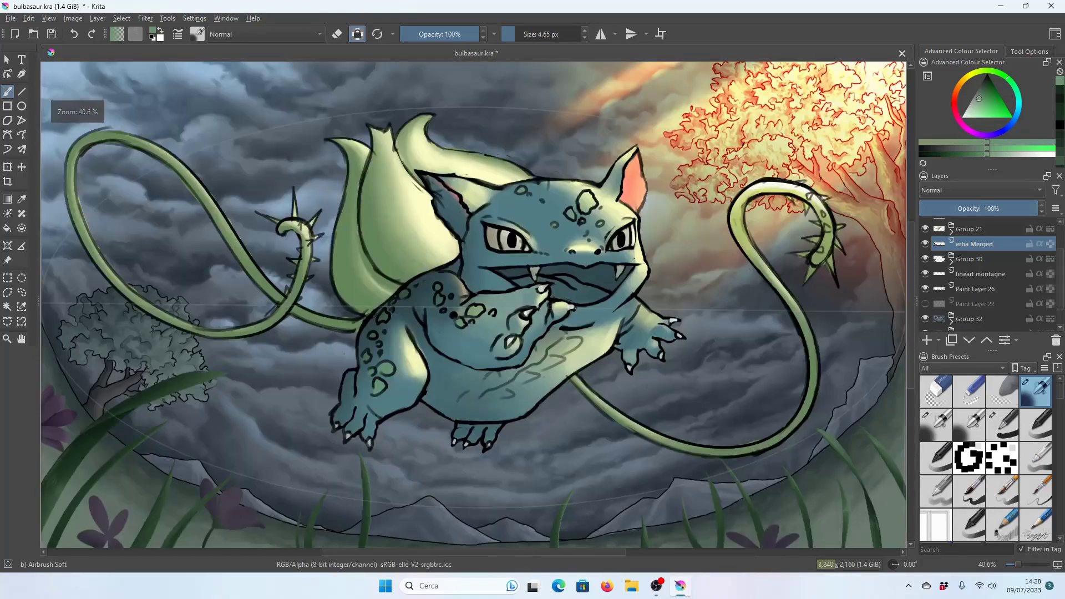
{"action": "key", "text": "ctrl+s"}
{"action": "key", "text": "minus"}
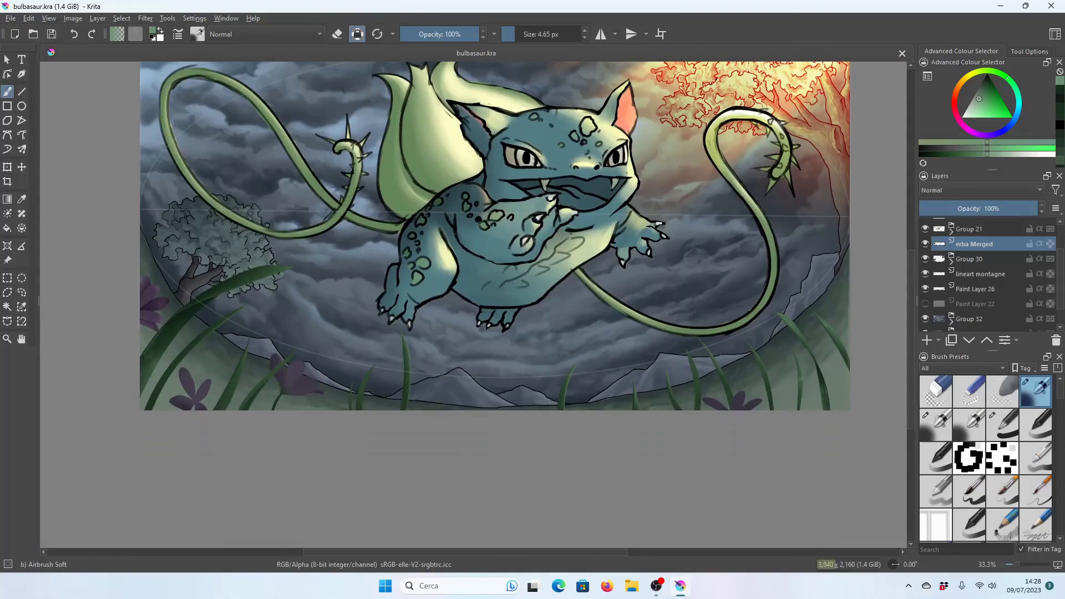
Repaint the grass blade tip with an enlarged airbrush.
{"action": "scroll", "coordinate": [350, 400], "scroll_direction": "up", "scroll_amount": 1}
{"action": "scroll", "coordinate": [350, 400], "scroll_direction": "up", "scroll_amount": 2}
{"action": "scroll", "coordinate": [350, 400], "scroll_direction": "up", "scroll_amount": 1}
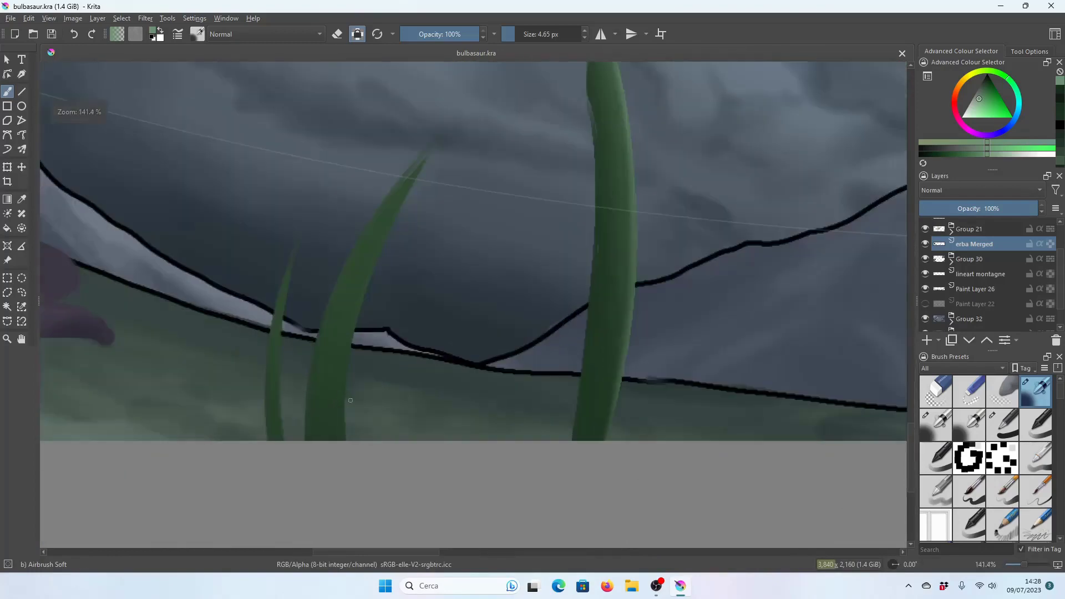
{"action": "key", "text": "bracketright"}
{"action": "key", "text": "bracketright"}
{"action": "key", "text": "bracketright"}
{"action": "left_click_drag", "start_coordinate": [399, 188], "coordinate": [336, 356]}
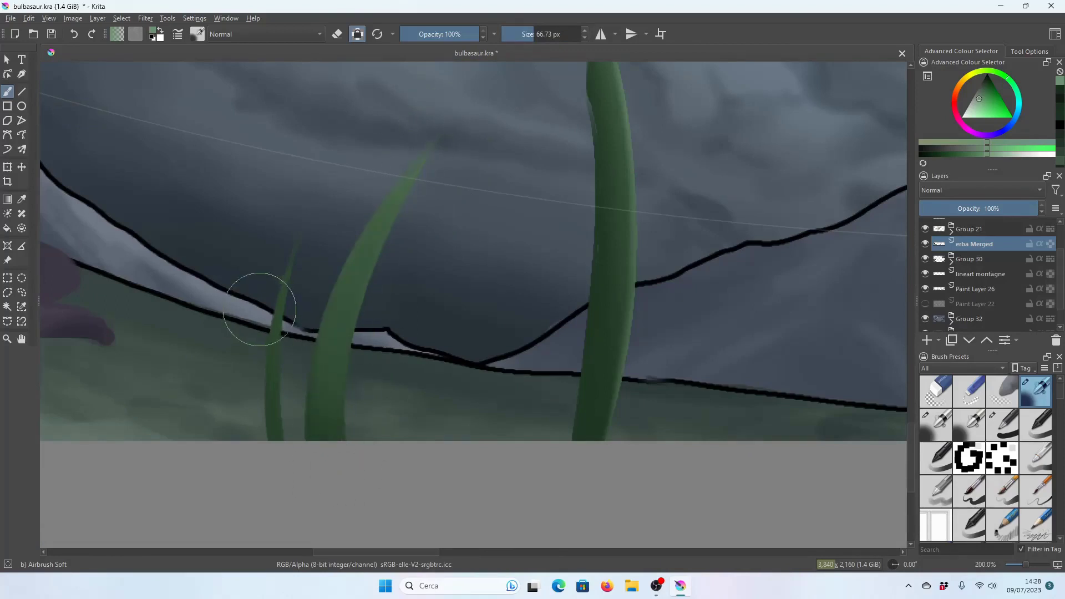
Darken the middle and thin left grass blades in dark green at about 24 px, then save.
{"action": "left_click", "coordinate": [1058, 94]}
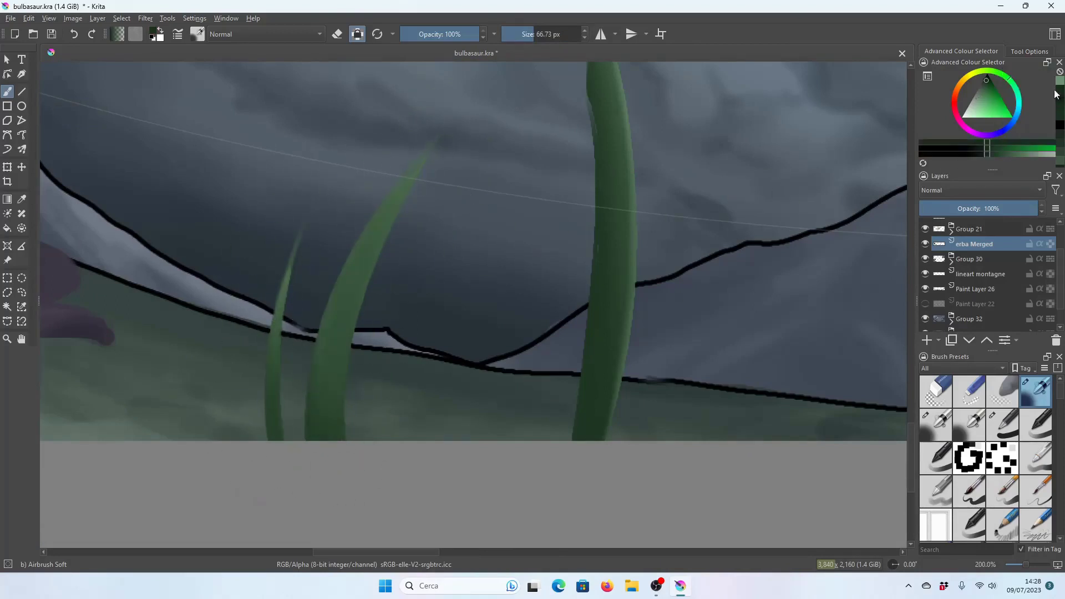
{"action": "key", "text": "bracketleft"}
{"action": "key", "text": "bracketleft"}
{"action": "key", "text": "bracketleft"}
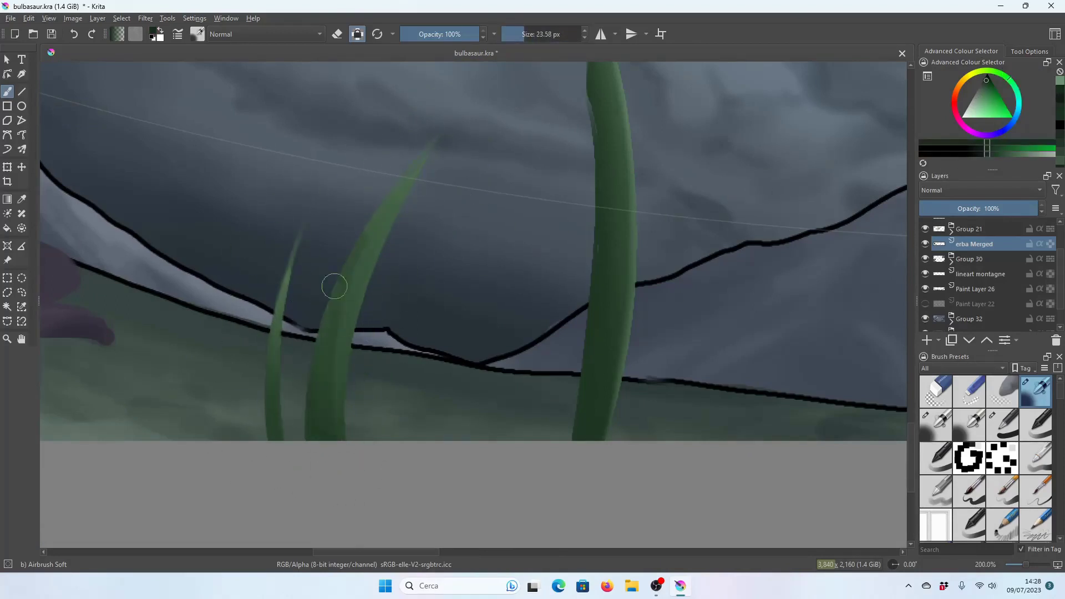
{"action": "left_click_drag", "start_coordinate": [422, 155], "coordinate": [372, 250]}
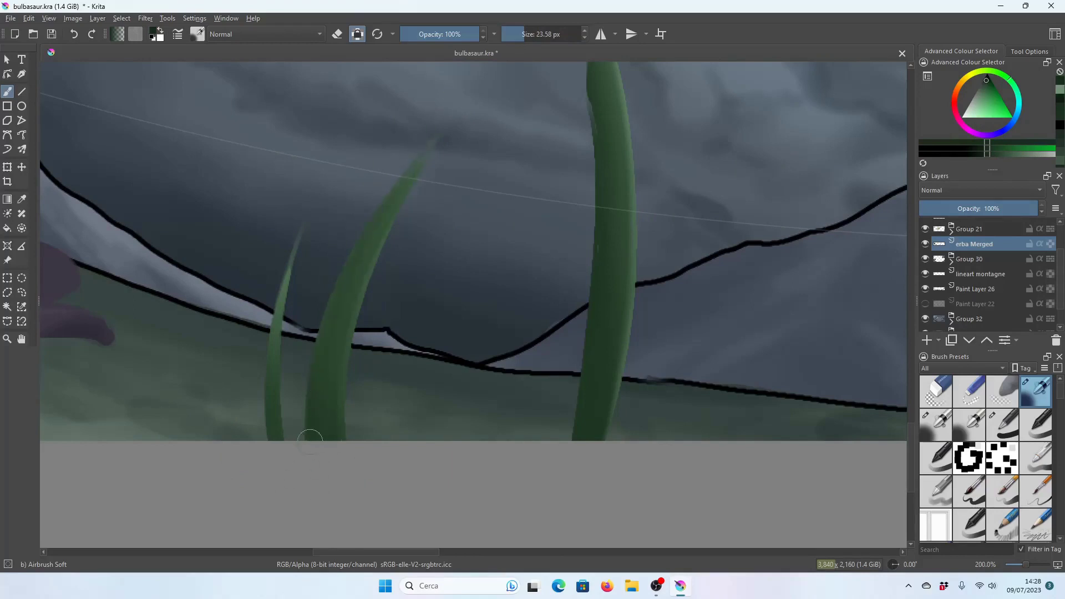
{"action": "left_click_drag", "start_coordinate": [330, 382], "coordinate": [321, 423]}
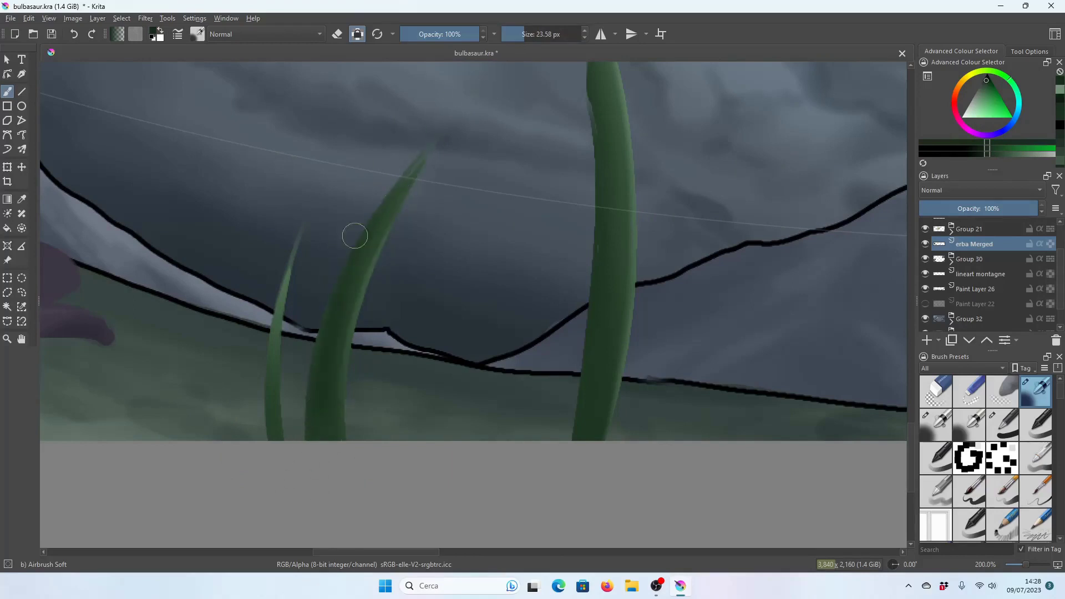
{"action": "left_click_drag", "start_coordinate": [261, 384], "coordinate": [278, 237]}
{"action": "key", "text": "minus"}
{"action": "key", "text": "minus"}
{"action": "key", "text": "minus"}
{"action": "key", "text": "minus"}
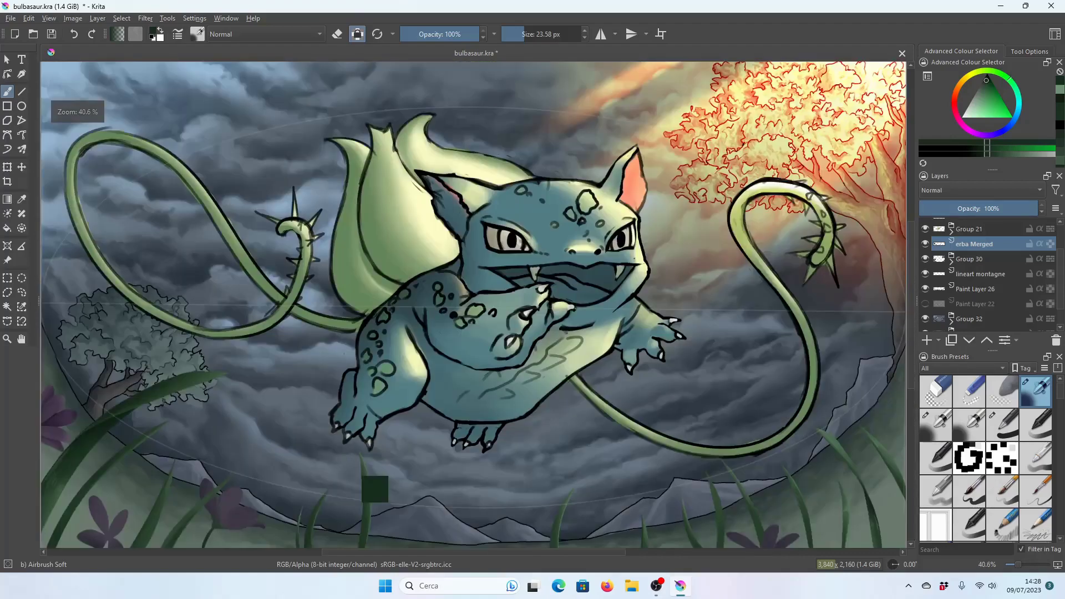
{"action": "key", "text": "ctrl+s"}
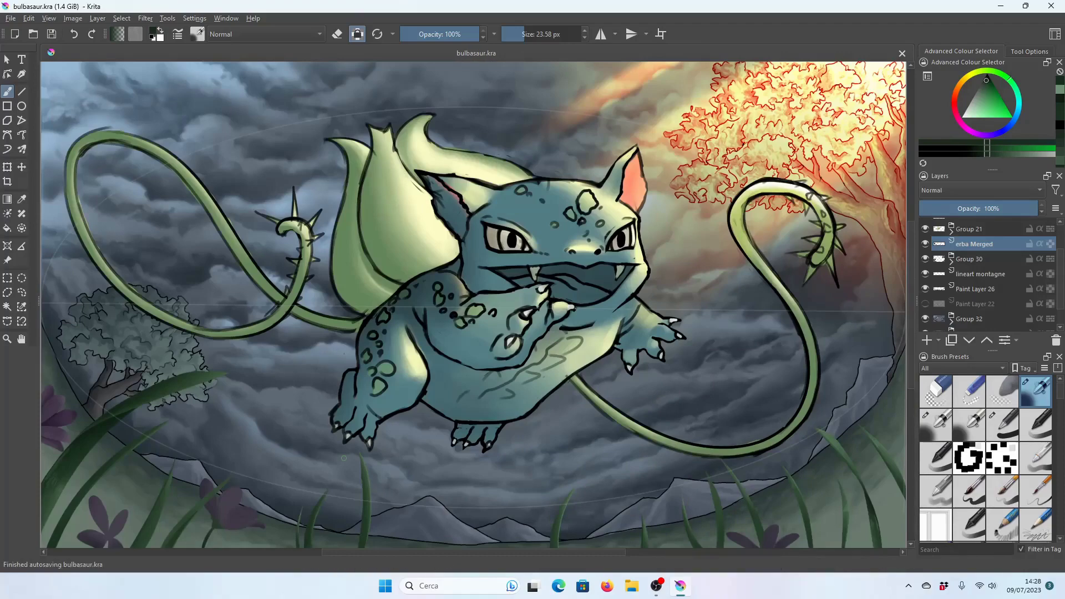
Add a faint light highlight along the grass blade's left edge with a fine brush.
{"action": "scroll", "coordinate": [443, 156], "scroll_direction": "down", "scroll_amount": 2}
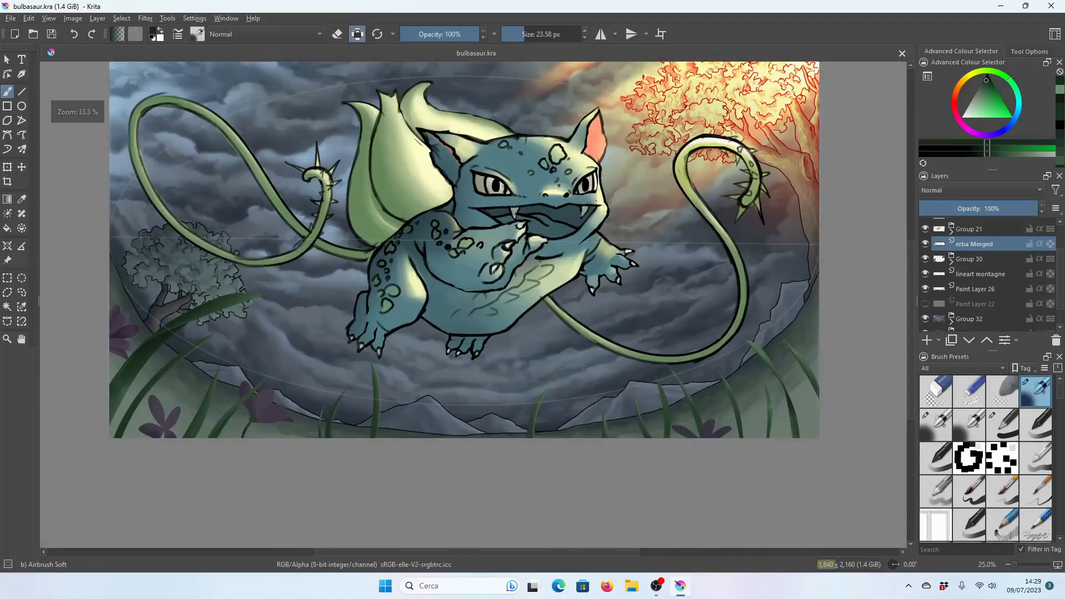
{"action": "scroll", "coordinate": [671, 421], "scroll_direction": "up", "scroll_amount": 2}
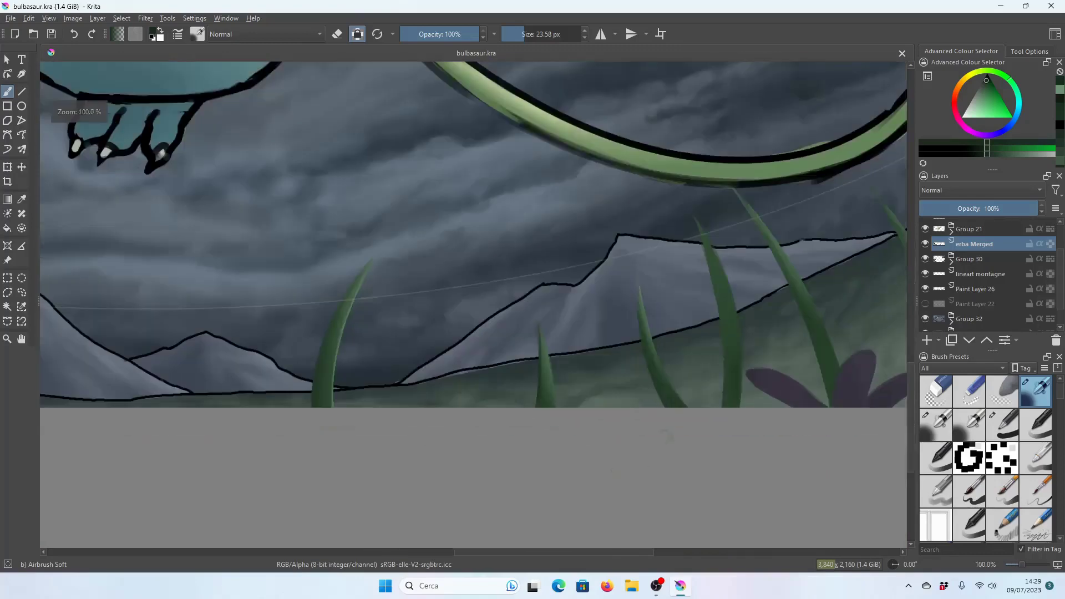
{"action": "scroll", "coordinate": [671, 422], "scroll_direction": "up", "scroll_amount": 1}
{"action": "scroll", "coordinate": [671, 421], "scroll_direction": "up", "scroll_amount": 1}
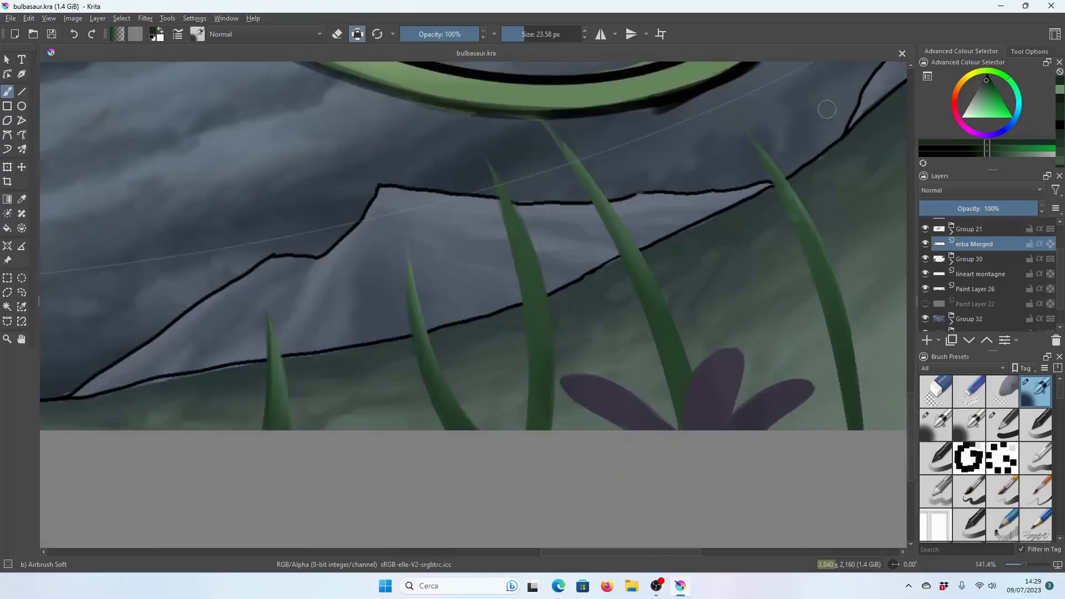
{"action": "left_click_drag", "start_coordinate": [523, 38], "coordinate": [514, 37]}
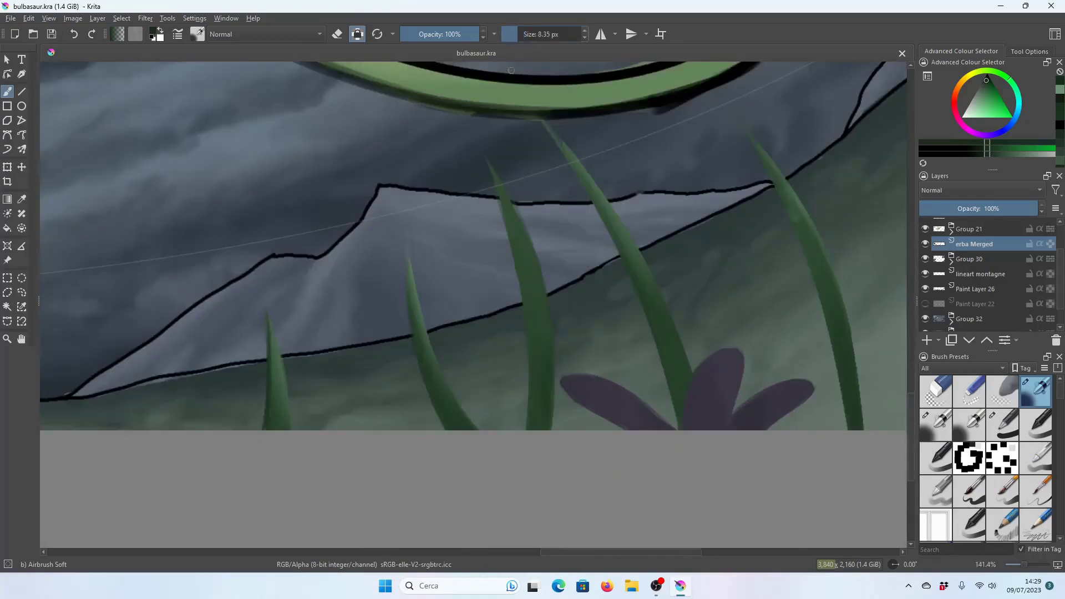
{"action": "left_click", "coordinate": [1060, 94]}
{"action": "left_click", "coordinate": [447, 402]}
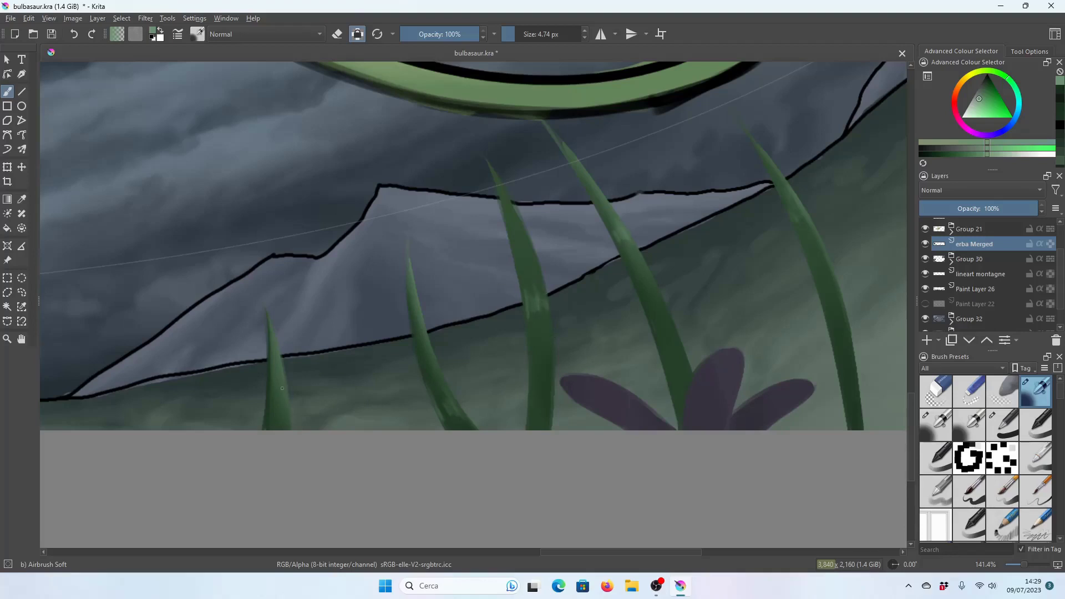
{"action": "left_click_drag", "start_coordinate": [272, 360], "coordinate": [269, 407]}
Set a broad brush with a darker green, fit the painting in view and save.
{"action": "left_click_drag", "start_coordinate": [519, 130], "coordinate": [563, 142], "text": "shift"}
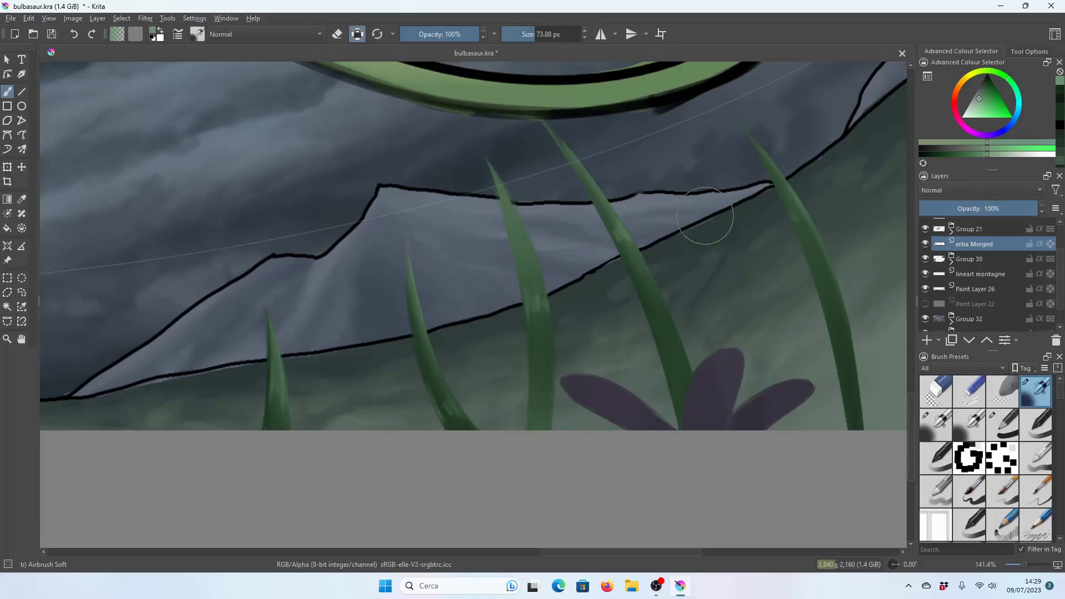
{"action": "left_click", "coordinate": [1059, 111]}
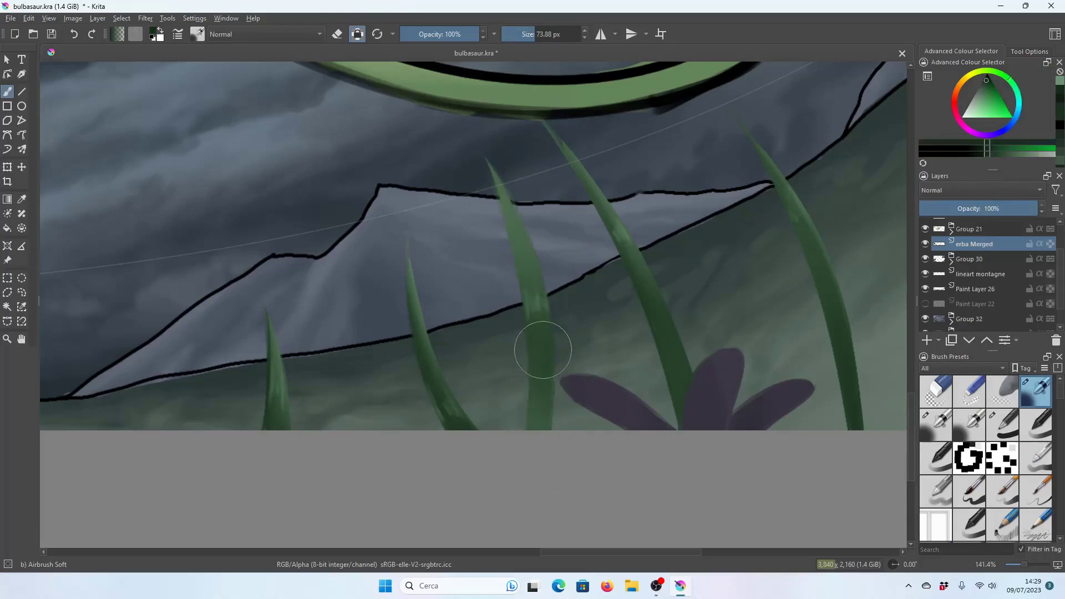
{"action": "scroll", "coordinate": [715, 233], "scroll_direction": "down", "scroll_amount": 1}
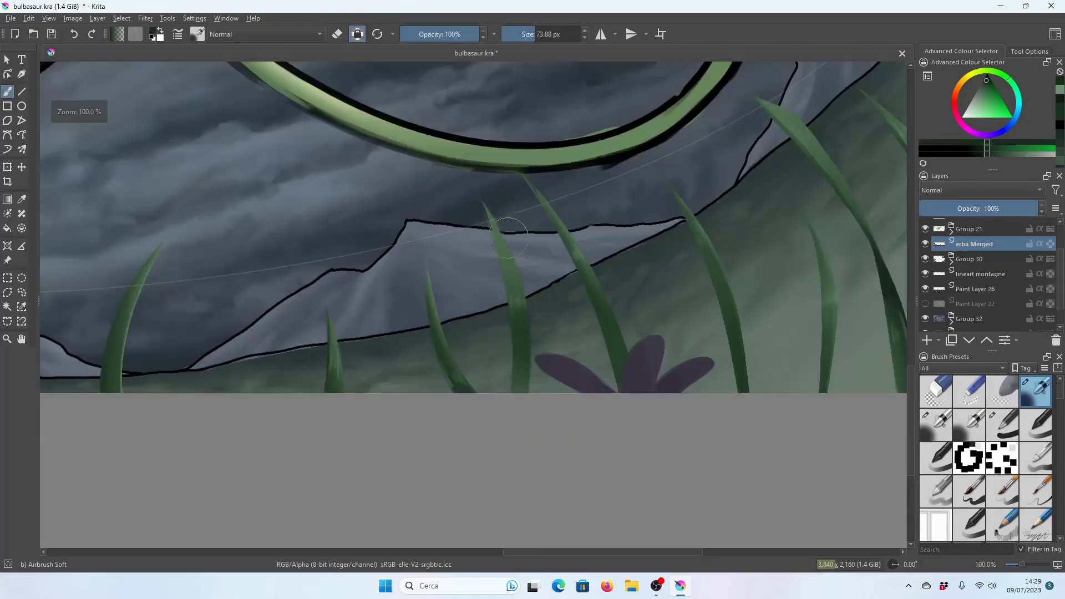
{"action": "scroll", "coordinate": [706, 179], "scroll_direction": "down", "scroll_amount": 2}
{"action": "key", "text": "2"}
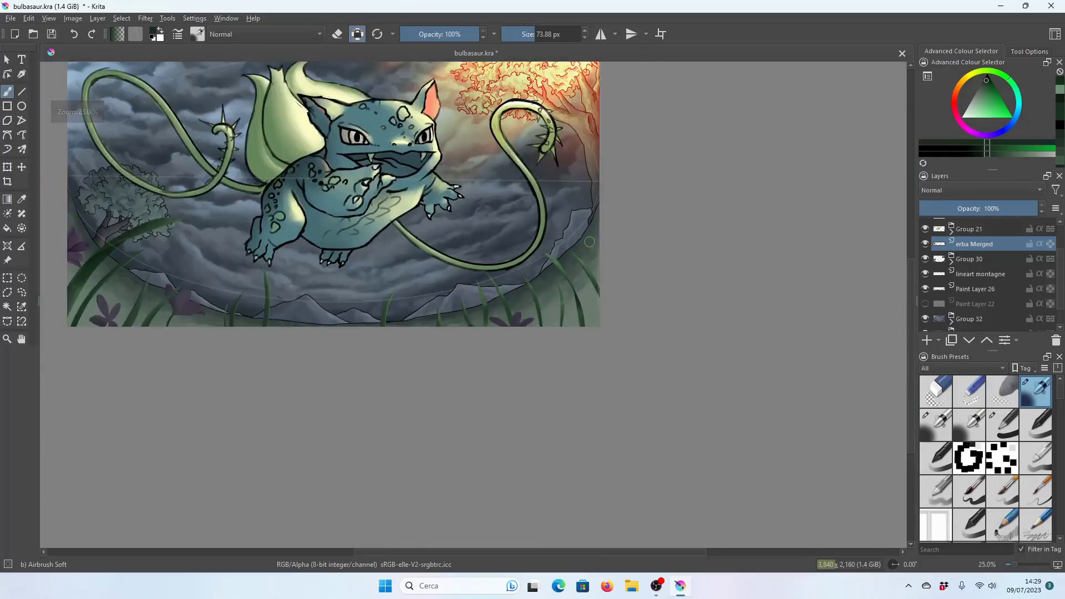
{"action": "key", "text": "ctrl+s"}
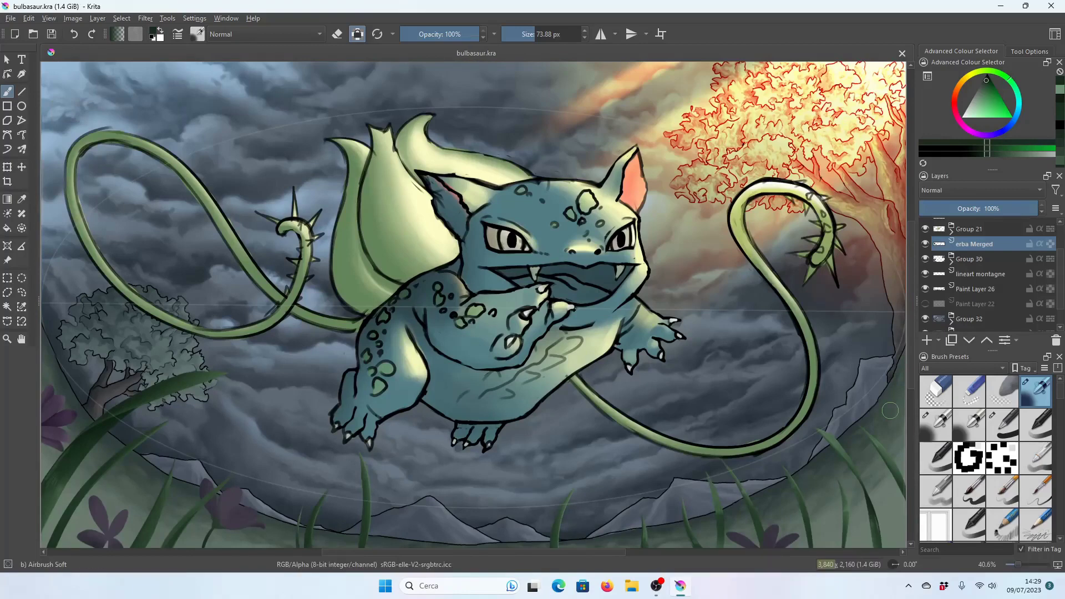
{"action": "key", "text": "minus"}
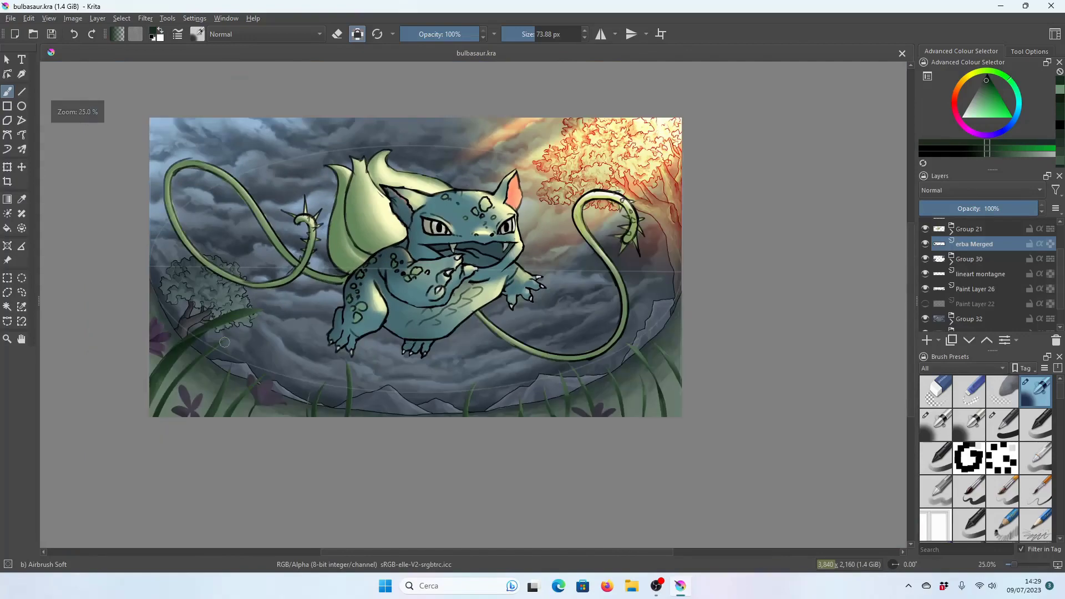
{"action": "scroll", "coordinate": [228, 344], "scroll_direction": "up", "scroll_amount": 5, "text": "ctrl"}
Add a faint grey-green stroke, then paint canvas-sampled grass green along the blade.
{"action": "scroll", "coordinate": [250, 409], "scroll_direction": "down", "scroll_amount": 1, "text": "ctrl"}
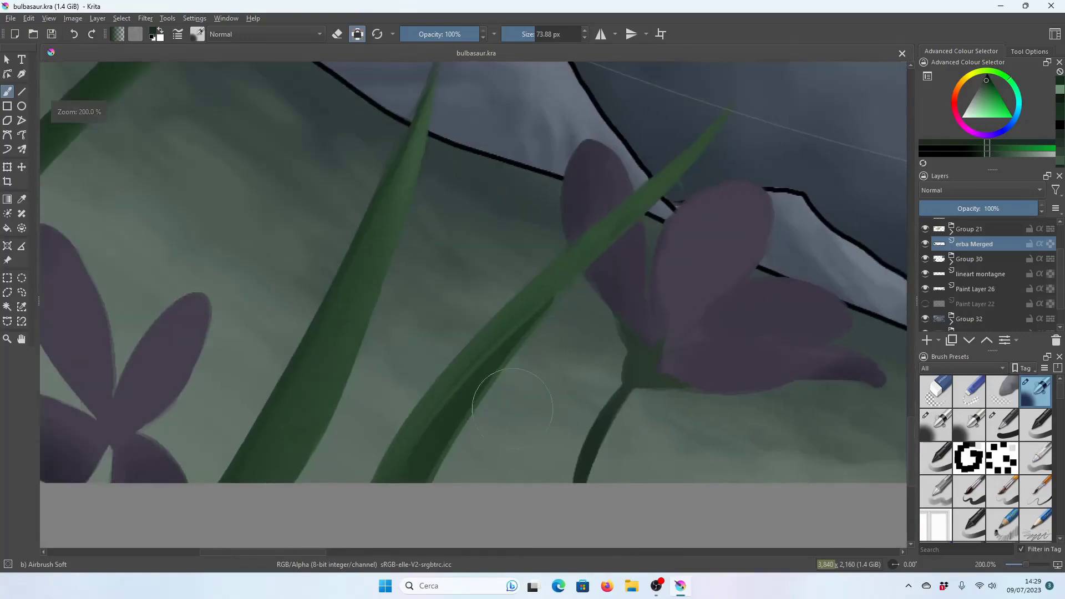
{"action": "left_click_drag", "start_coordinate": [444, 392], "coordinate": [345, 380]}
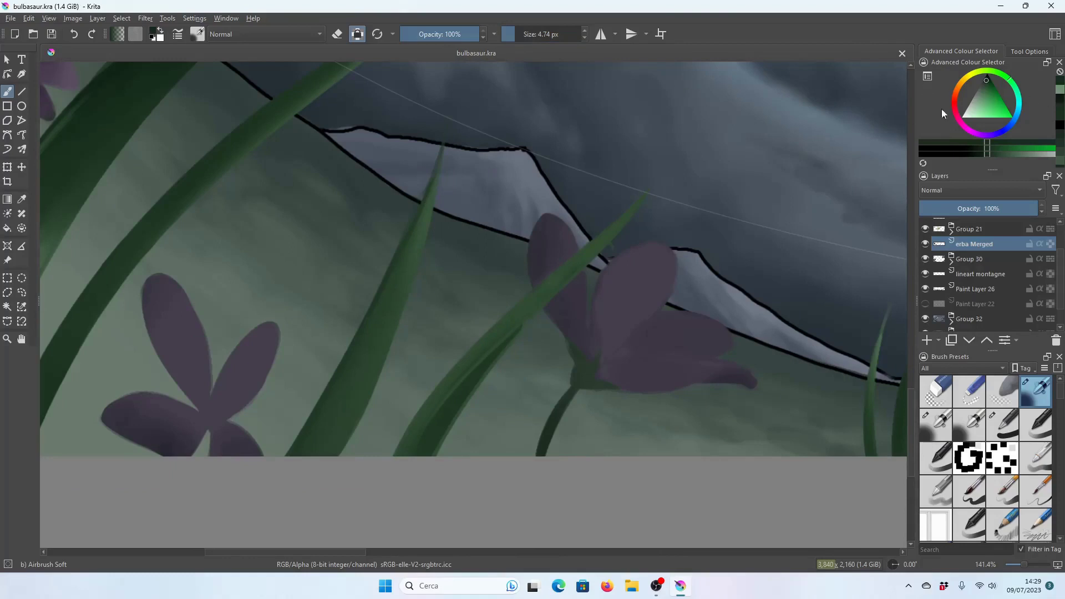
{"action": "left_click", "coordinate": [1060, 91]}
{"action": "left_click_drag", "start_coordinate": [368, 331], "coordinate": [351, 364]}
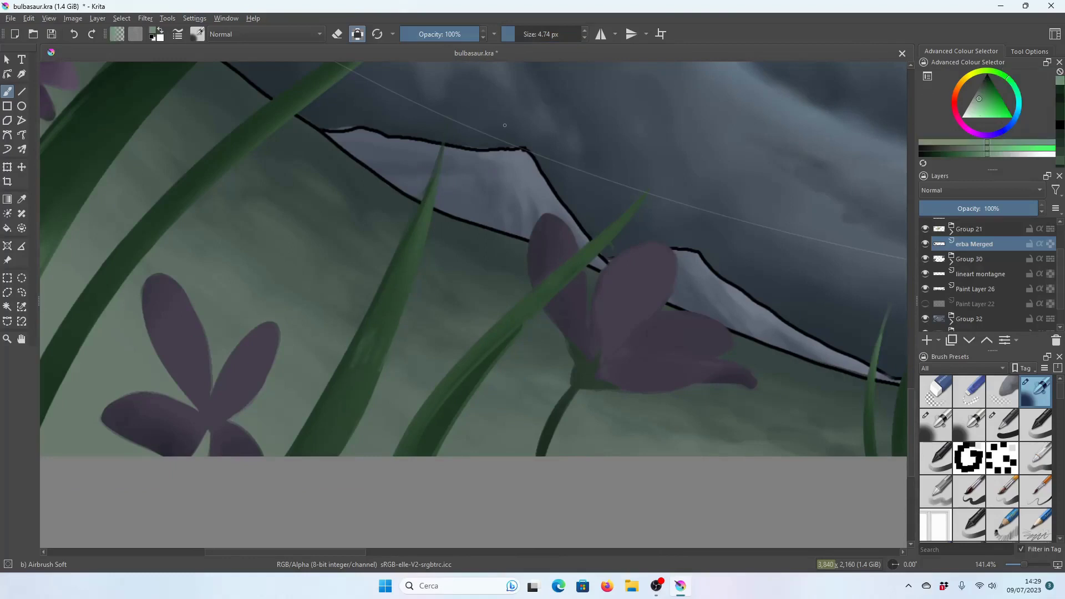
{"action": "left_click_drag", "start_coordinate": [515, 36], "coordinate": [517, 35]}
{"action": "left_click", "coordinate": [22, 199]}
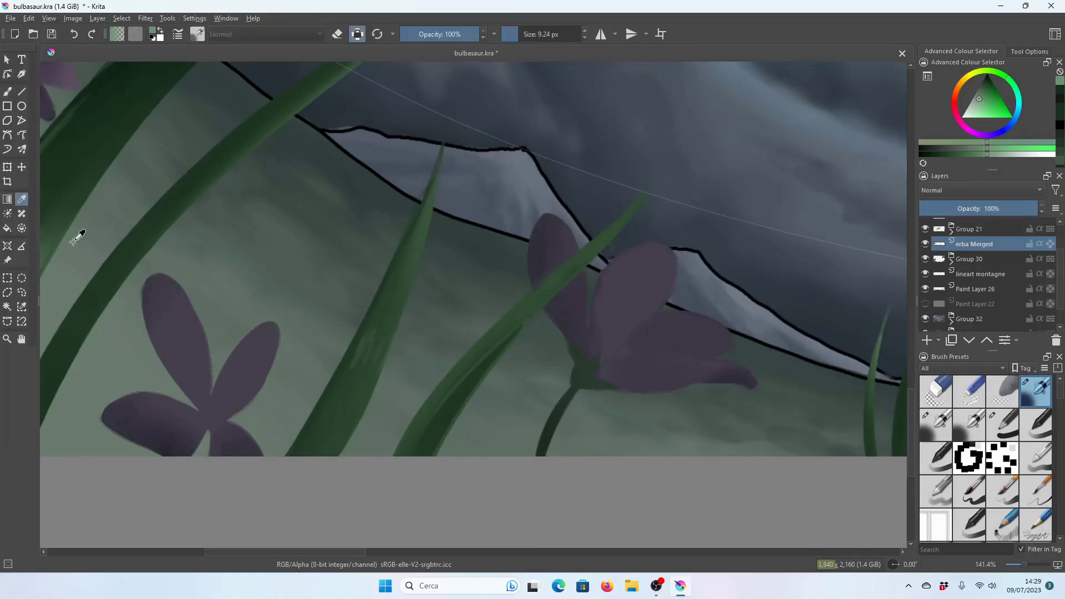
{"action": "left_click", "coordinate": [558, 281]}
{"action": "key", "text": "b"}
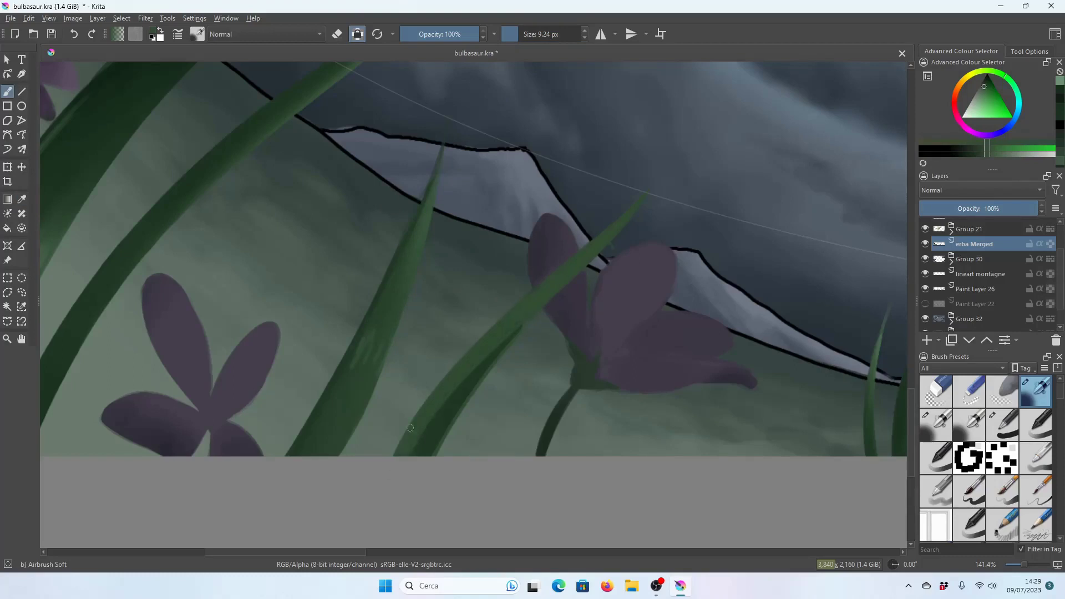
{"action": "left_click_drag", "start_coordinate": [407, 443], "coordinate": [501, 328]}
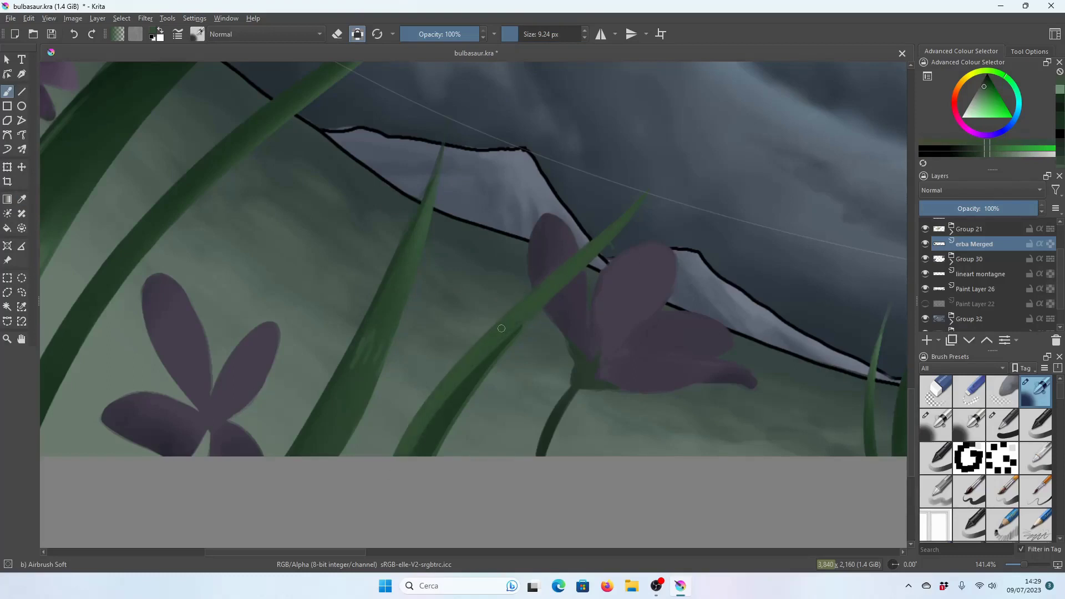
Reshade the blade tip a brighter green using a recent green at two brush sizes.
{"action": "left_click", "coordinate": [1056, 91]}
{"action": "left_click_drag", "start_coordinate": [518, 34], "coordinate": [533, 35]}
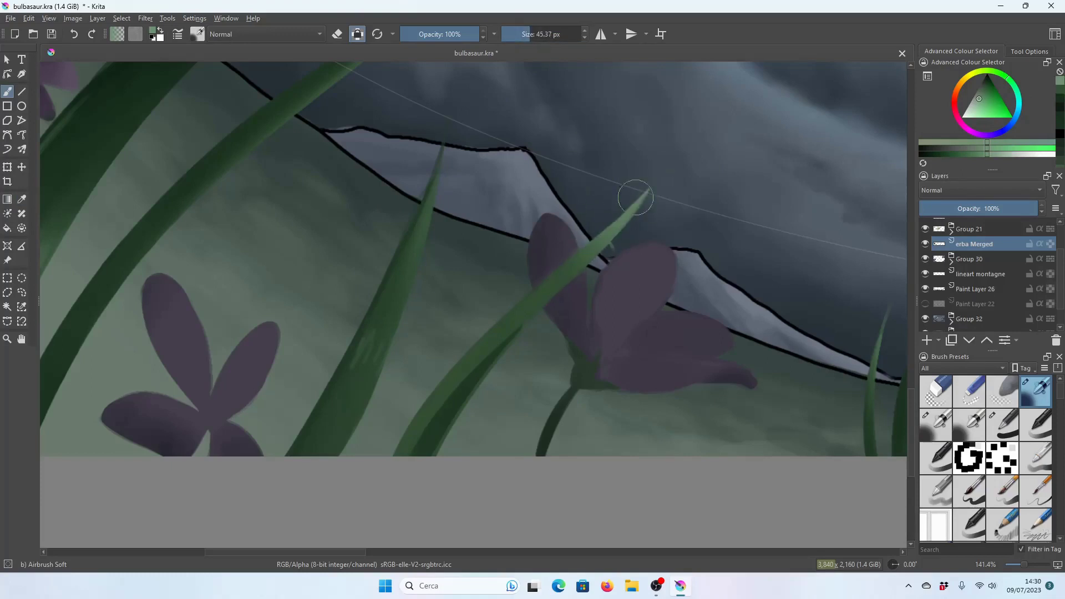
{"action": "left_click_drag", "start_coordinate": [635, 197], "coordinate": [547, 285]}
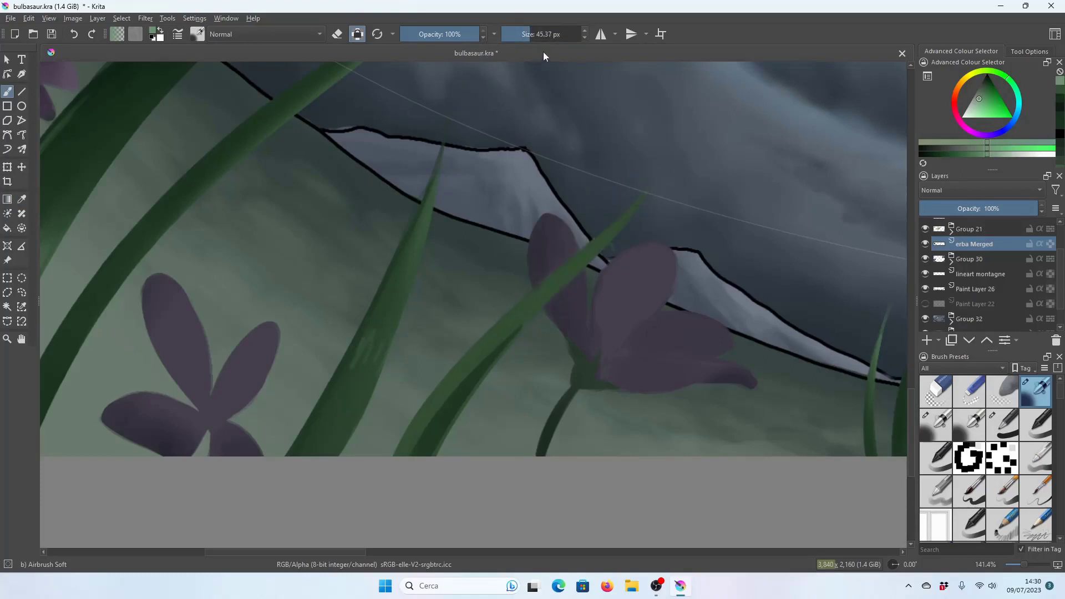
{"action": "left_click_drag", "start_coordinate": [530, 34], "coordinate": [519, 35]}
{"action": "left_click_drag", "start_coordinate": [640, 197], "coordinate": [543, 299]}
Outline the grass blade crossing the purple flower with a closed Bezier curve selection.
{"action": "left_click", "coordinate": [7, 322]}
{"action": "left_click", "coordinate": [458, 328]}
{"action": "left_click", "coordinate": [531, 287]}
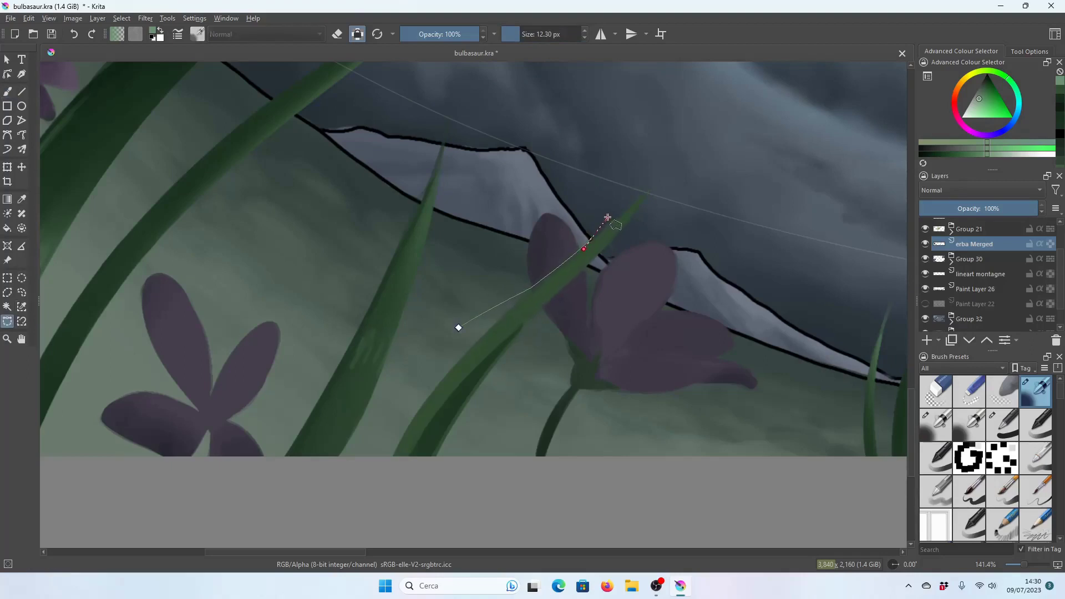
{"action": "left_click", "coordinate": [650, 171]}
{"action": "left_click_drag", "start_coordinate": [533, 313], "coordinate": [515, 364]}
{"action": "left_click", "coordinate": [458, 328]}
Airbrush light green inside the selection, then darken the blade's lower part near-black.
{"action": "left_click", "coordinate": [7, 92]}
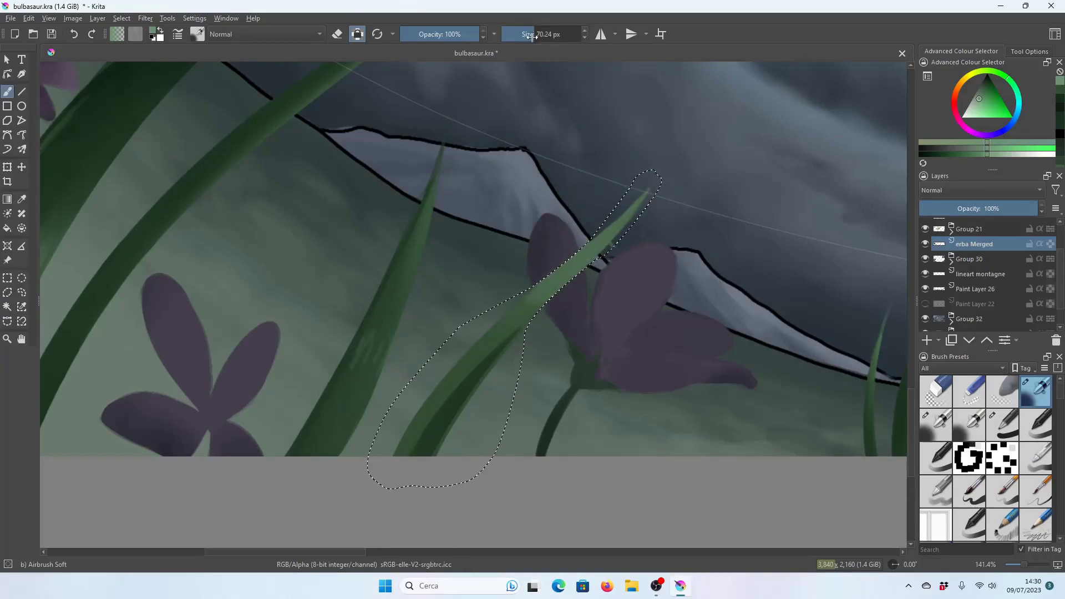
{"action": "left_click", "coordinate": [523, 37]}
{"action": "left_click_drag", "start_coordinate": [523, 37], "coordinate": [515, 36]}
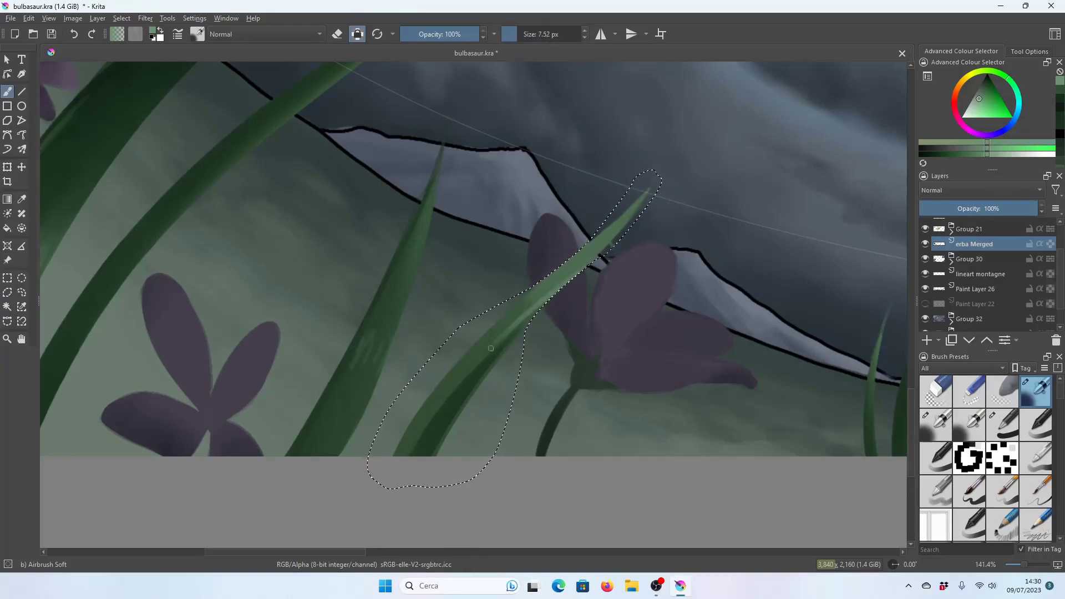
{"action": "mouse_move", "coordinate": [491, 349]}
{"action": "left_mouse_down"}
{"action": "mouse_move", "coordinate": [411, 454]}
{"action": "mouse_move", "coordinate": [412, 444]}
{"action": "left_mouse_up"}
{"action": "key", "text": "ctrl+z"}
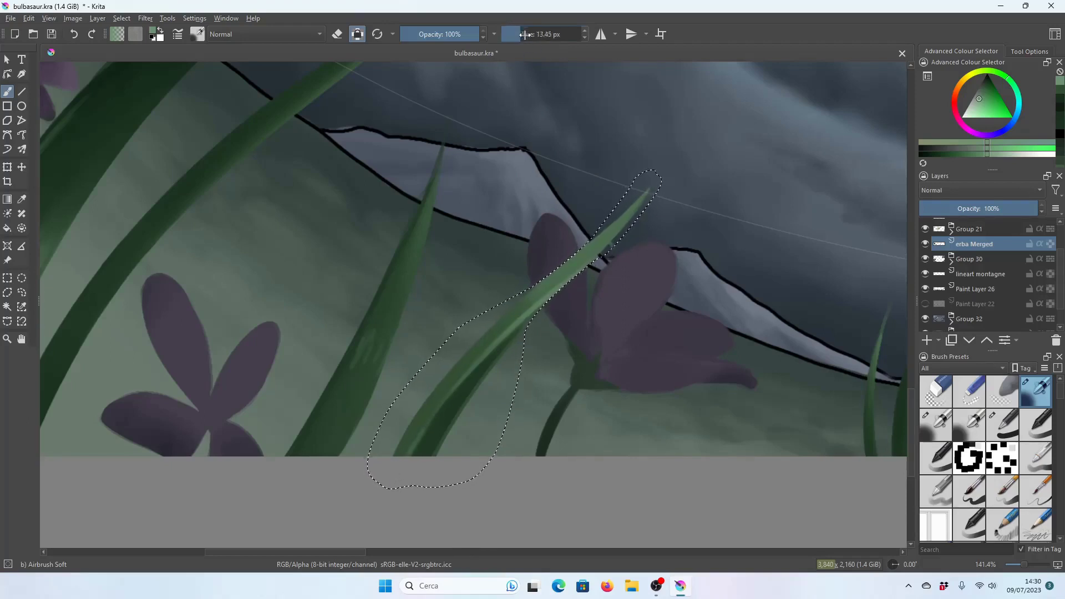
{"action": "left_click_drag", "start_coordinate": [524, 34], "coordinate": [535, 34]}
{"action": "left_click_drag", "start_coordinate": [427, 432], "coordinate": [449, 374]}
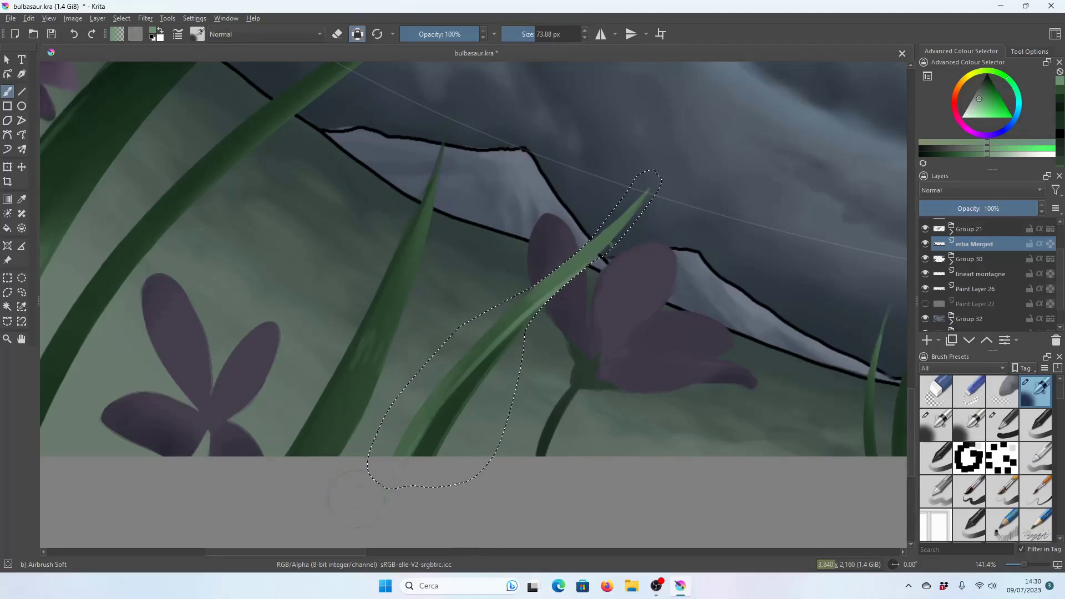
{"action": "left_click", "coordinate": [985, 81]}
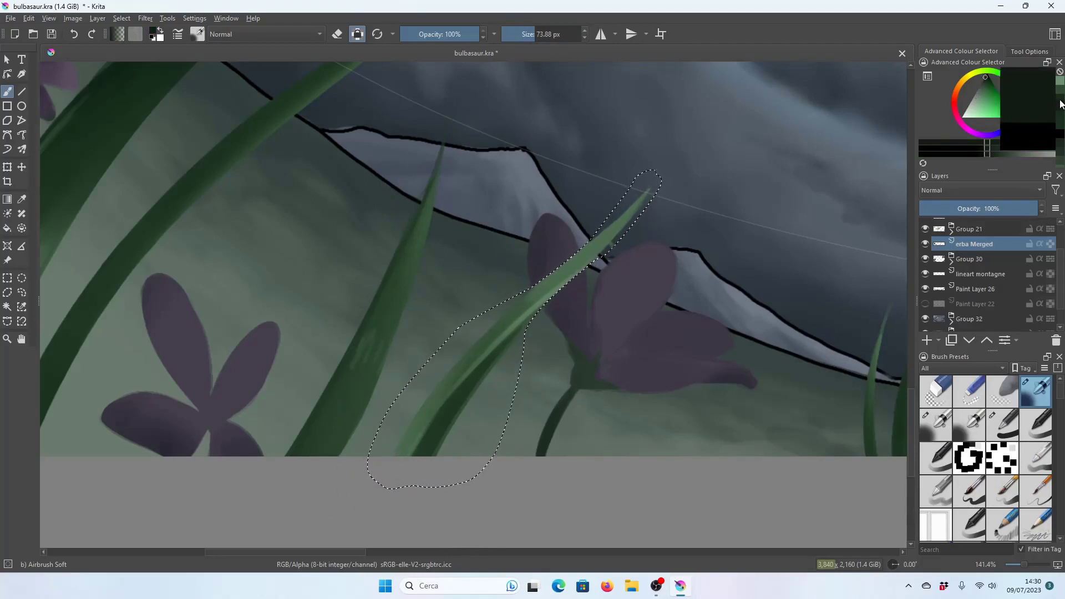
{"action": "left_click_drag", "start_coordinate": [461, 405], "coordinate": [438, 444]}
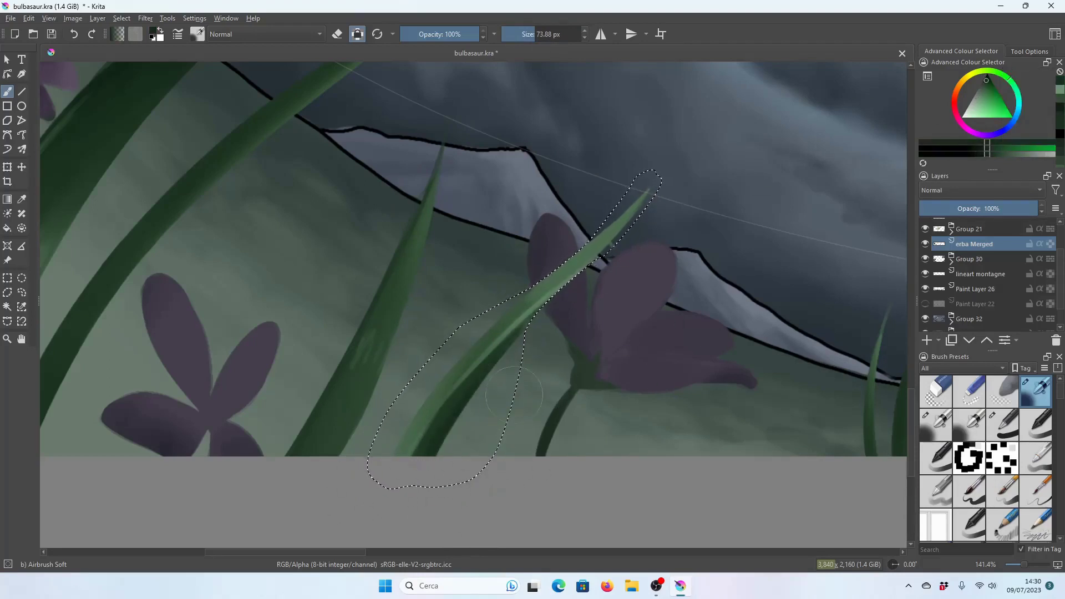
{"action": "left_click_drag", "start_coordinate": [451, 328], "coordinate": [517, 310]}
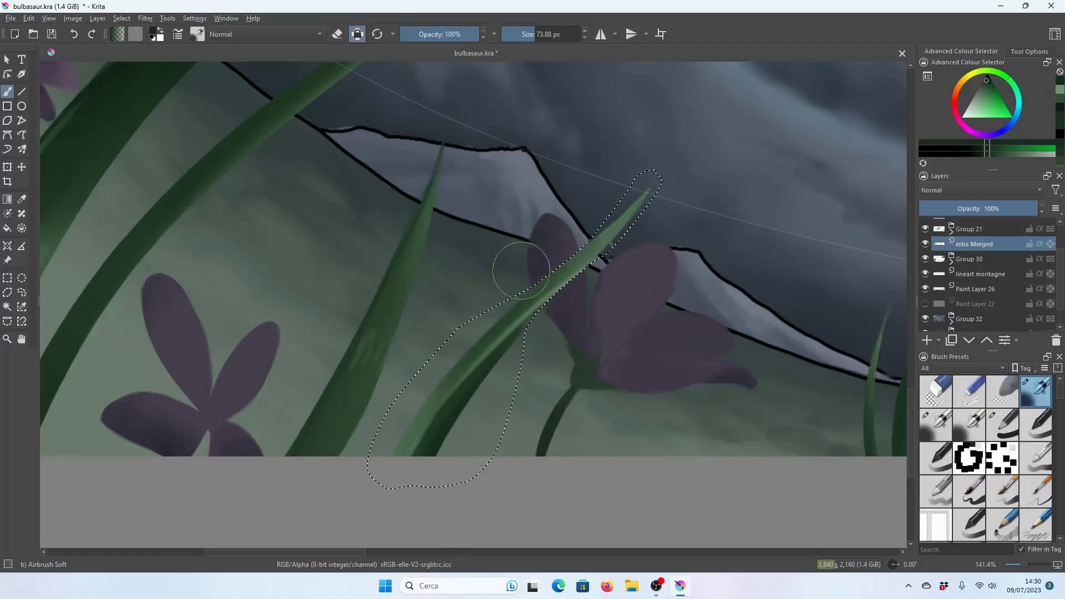
Sample a mid-green from the grass and bring the whole painting into view.
{"action": "key", "text": "minus"}
{"action": "key", "text": "minus"}
{"action": "key", "text": "minus"}
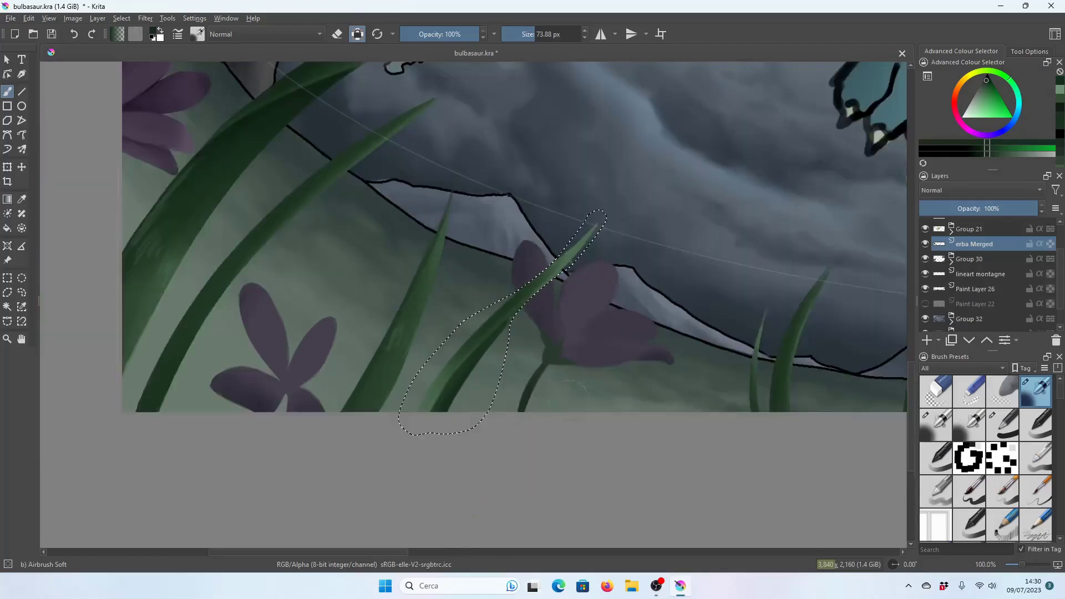
{"action": "key", "text": "plus"}
{"action": "key", "text": "plus"}
{"action": "left_click", "coordinate": [428, 368], "text": "ctrl"}
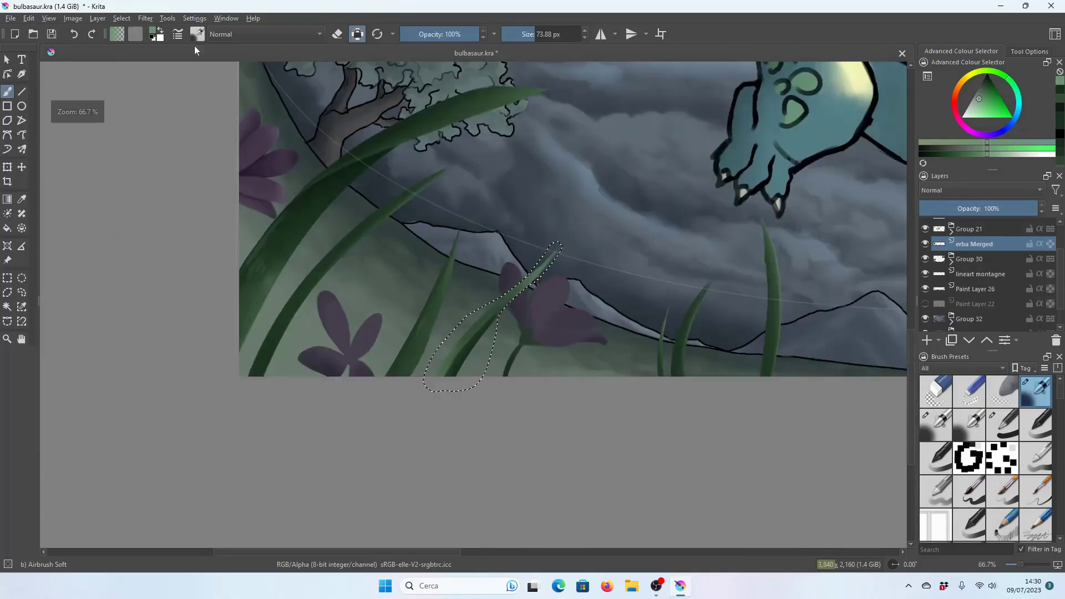
{"action": "key", "text": "minus"}
{"action": "key", "text": "3"}
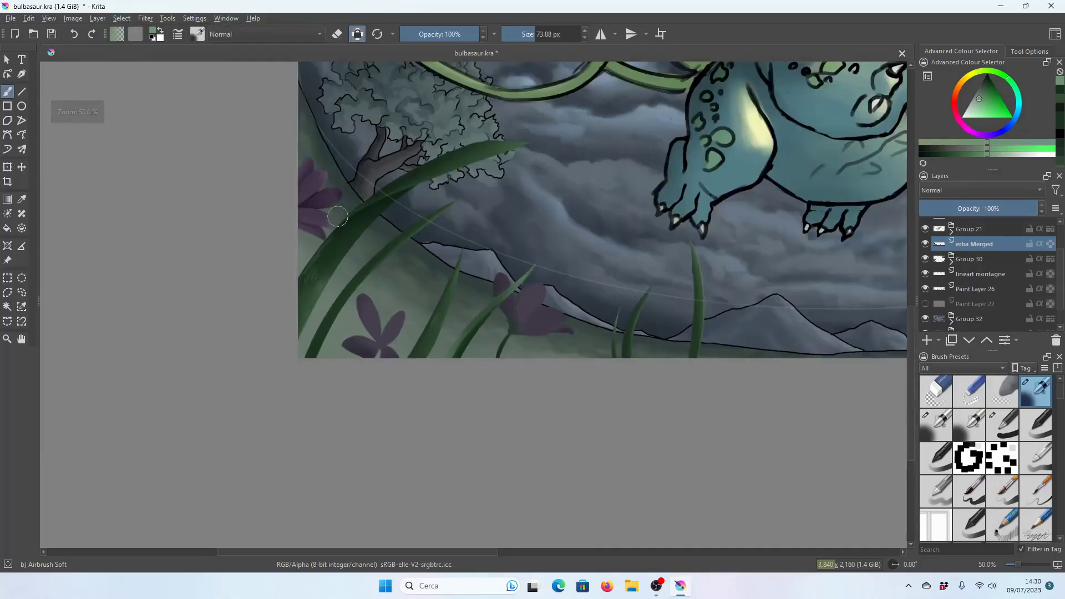
{"action": "key", "text": "3"}
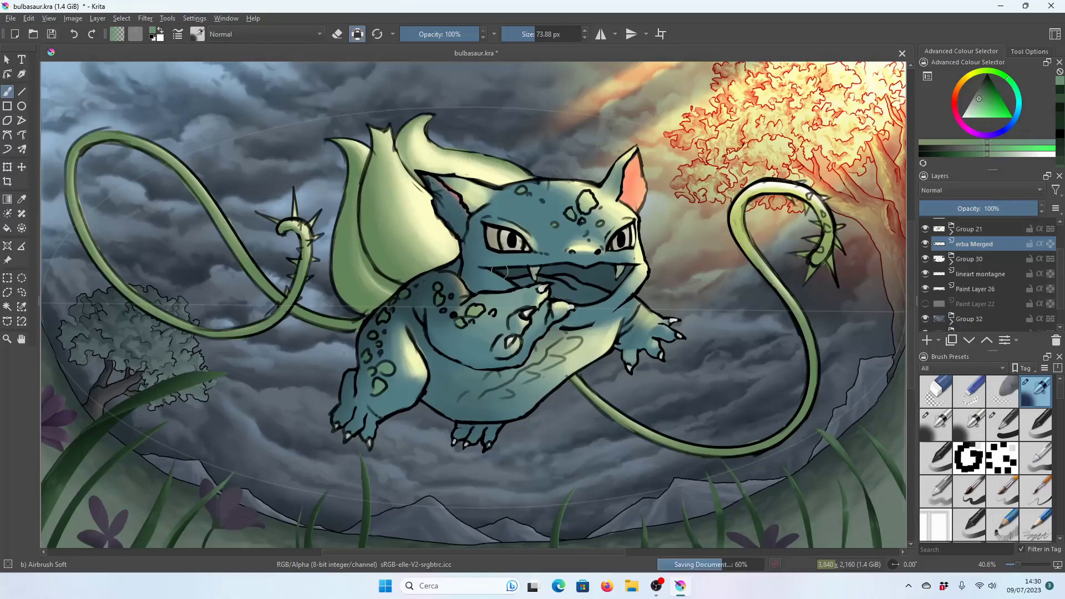
Sample the lower-left flower's muted purple with the Colour Sampler.
{"action": "scroll", "coordinate": [367, 443], "scroll_direction": "down", "scroll_amount": 2}
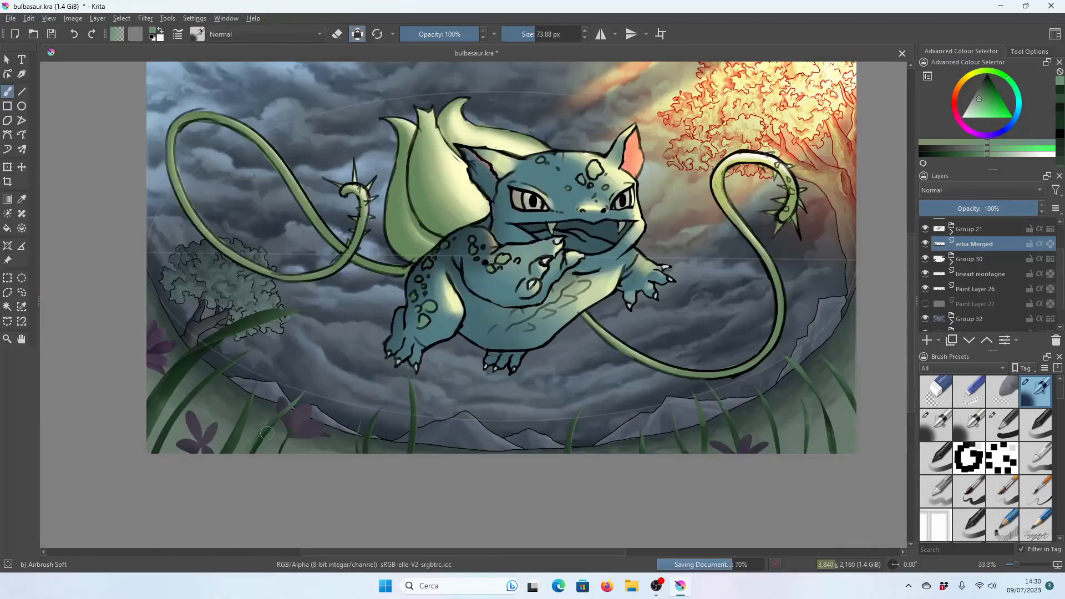
{"action": "scroll", "coordinate": [250, 438], "scroll_direction": "up", "scroll_amount": 2}
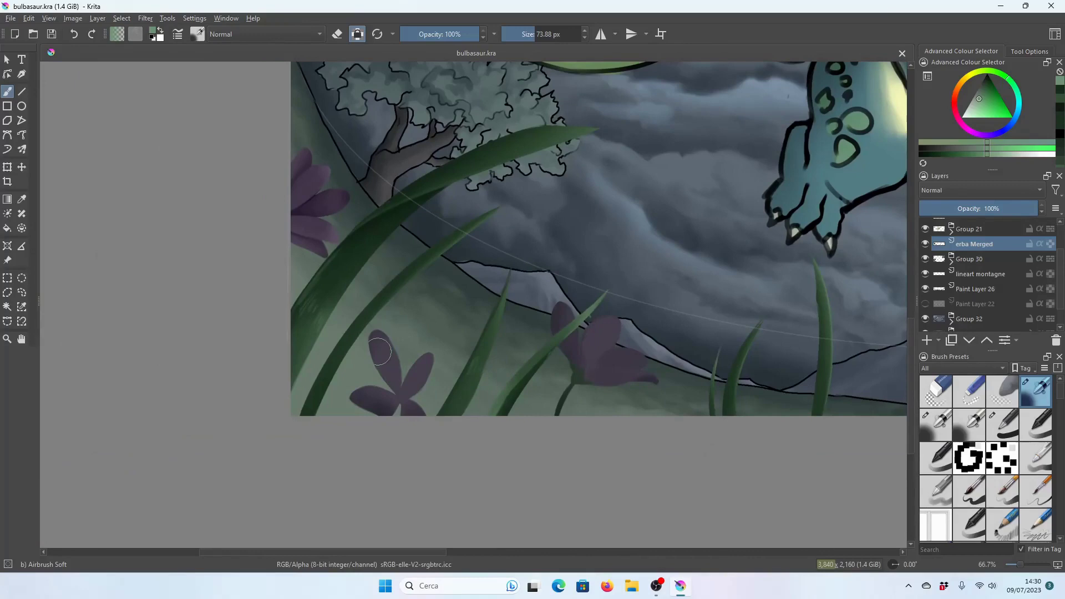
{"action": "scroll", "coordinate": [388, 366], "scroll_direction": "up", "scroll_amount": 2}
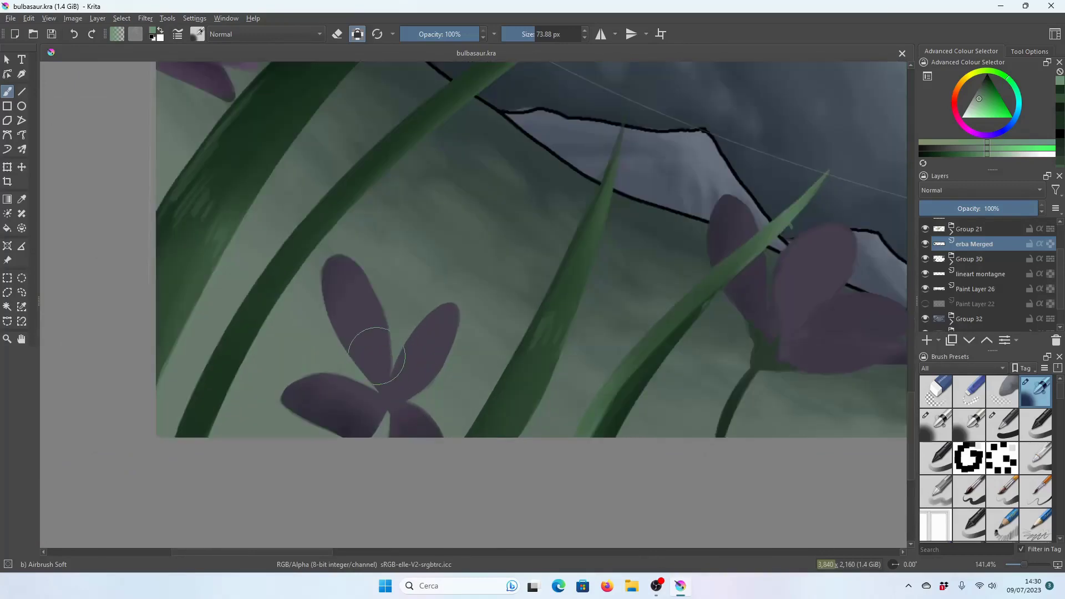
{"action": "left_click", "coordinate": [969, 81]}
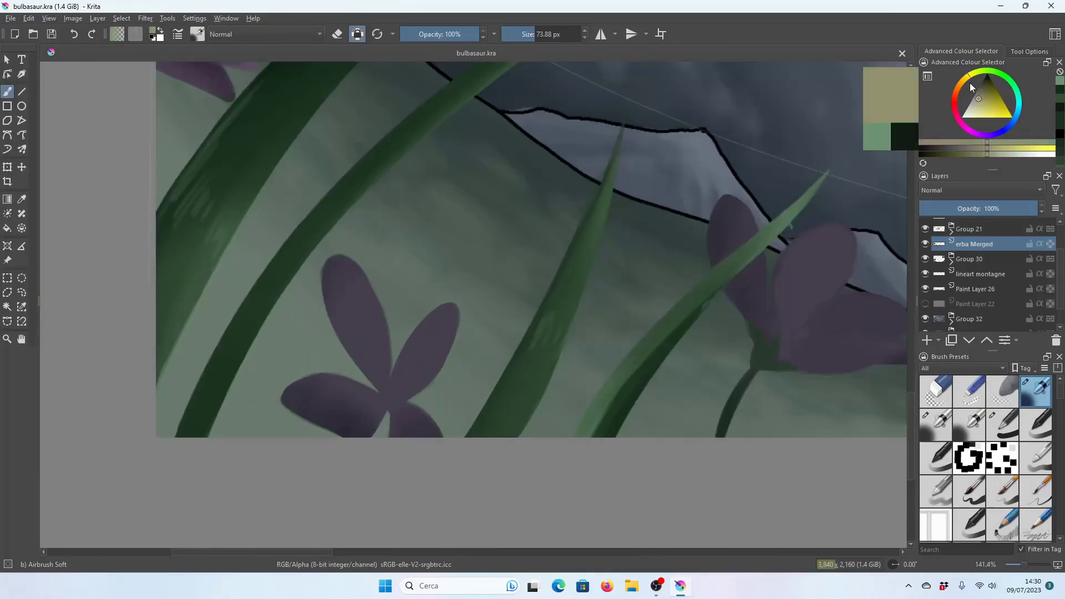
{"action": "left_click", "coordinate": [23, 202]}
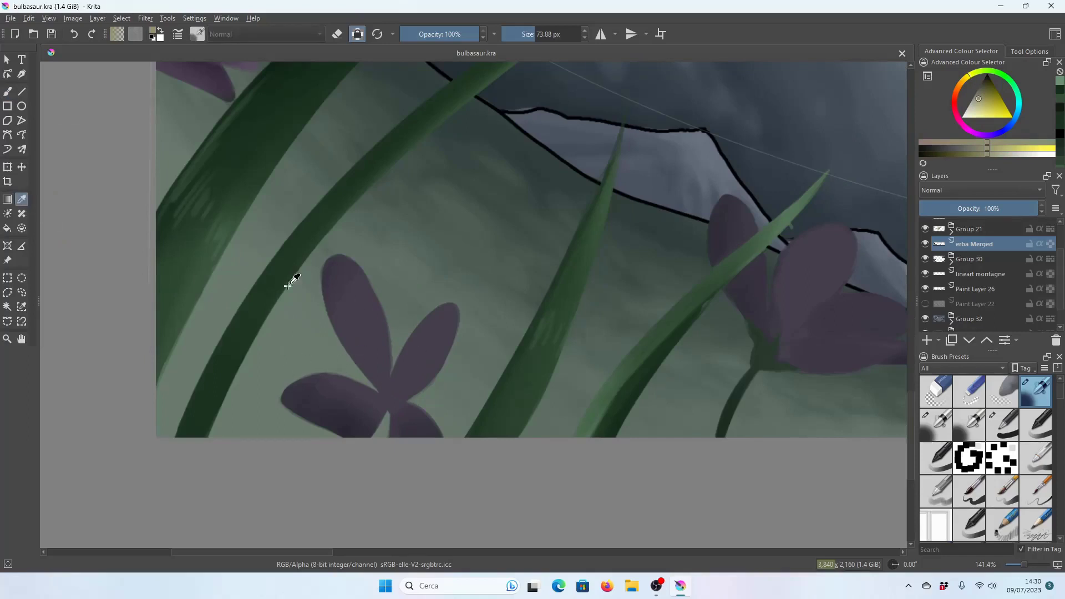
{"action": "left_click", "coordinate": [391, 393]}
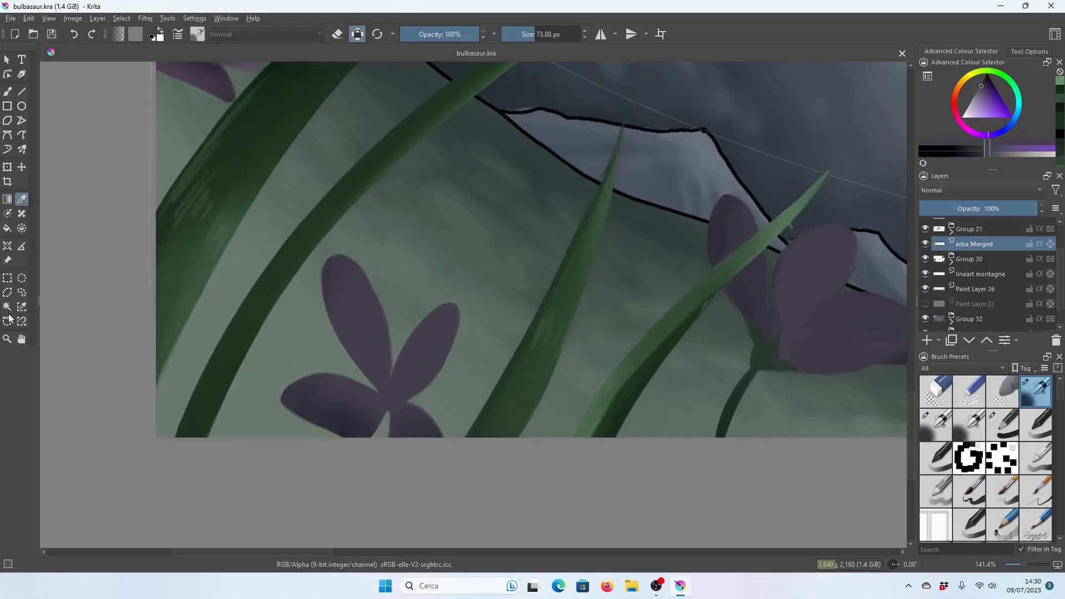
Select the purple flower's centre with a closed Bezier curve outline.
{"action": "left_click", "coordinate": [7, 321]}
{"action": "key", "text": "plus"}
{"action": "left_click", "coordinate": [341, 419]}
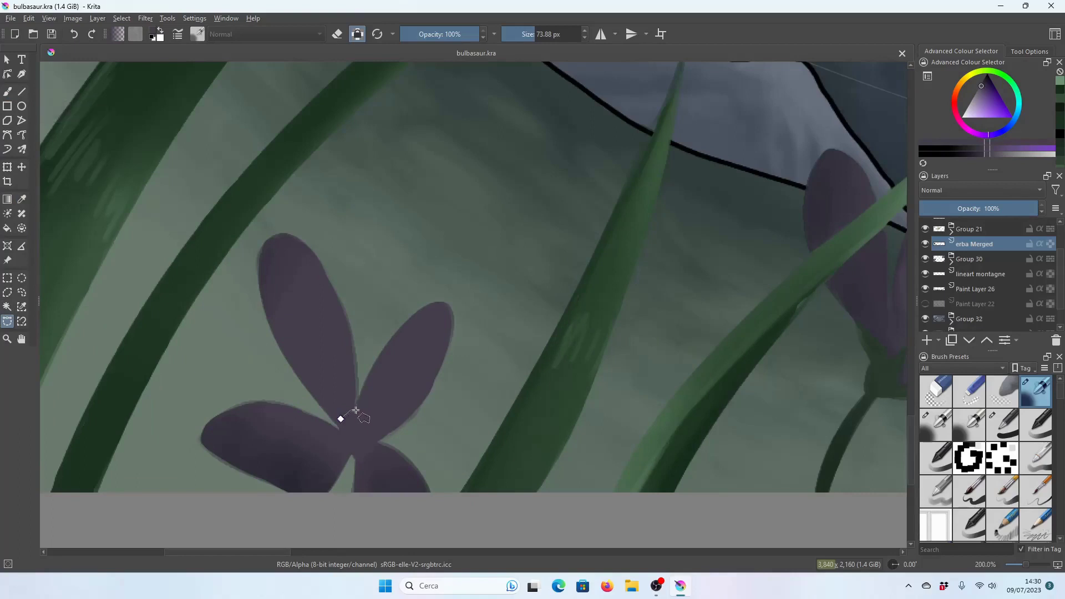
{"action": "left_click_drag", "start_coordinate": [378, 426], "coordinate": [371, 442]}
{"action": "key", "text": "Escape"}
{"action": "left_click", "coordinate": [341, 428]}
{"action": "left_click_drag", "start_coordinate": [378, 436], "coordinate": [364, 451]}
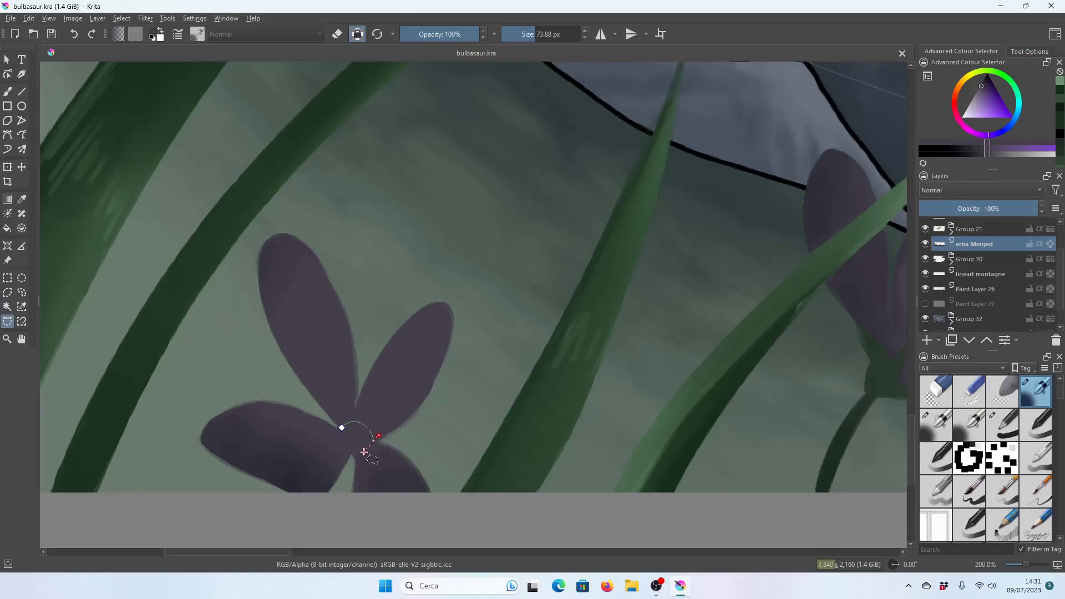
{"action": "left_click", "coordinate": [342, 427]}
Apply Colour Balance shifting midtones and shadows toward yellow and red, then deselect.
{"action": "left_click", "coordinate": [145, 18]}
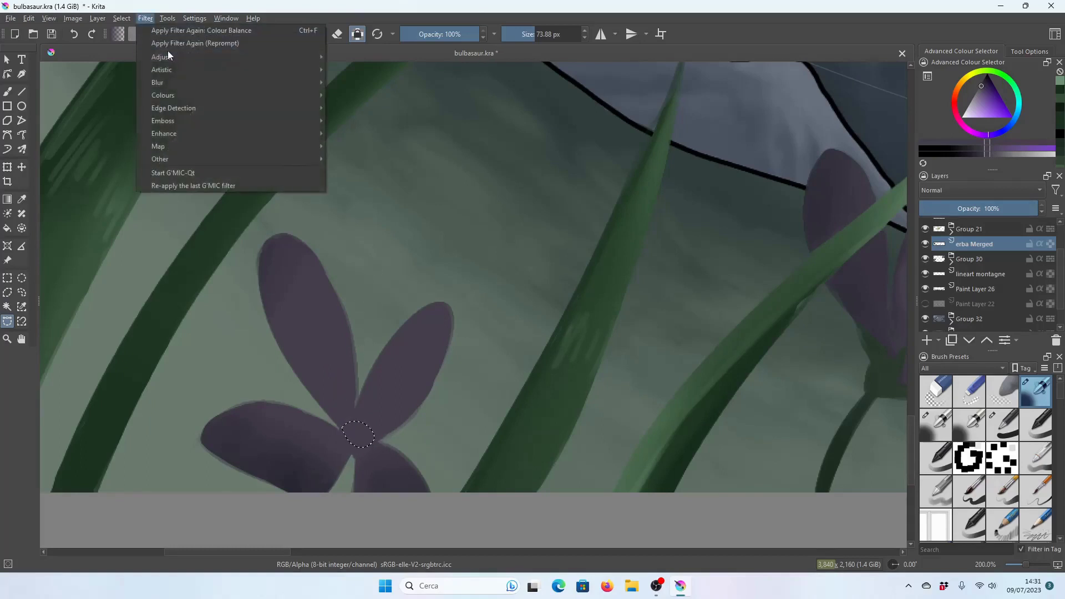
{"action": "mouse_move", "coordinate": [162, 57]}
{"action": "left_click", "coordinate": [391, 98]}
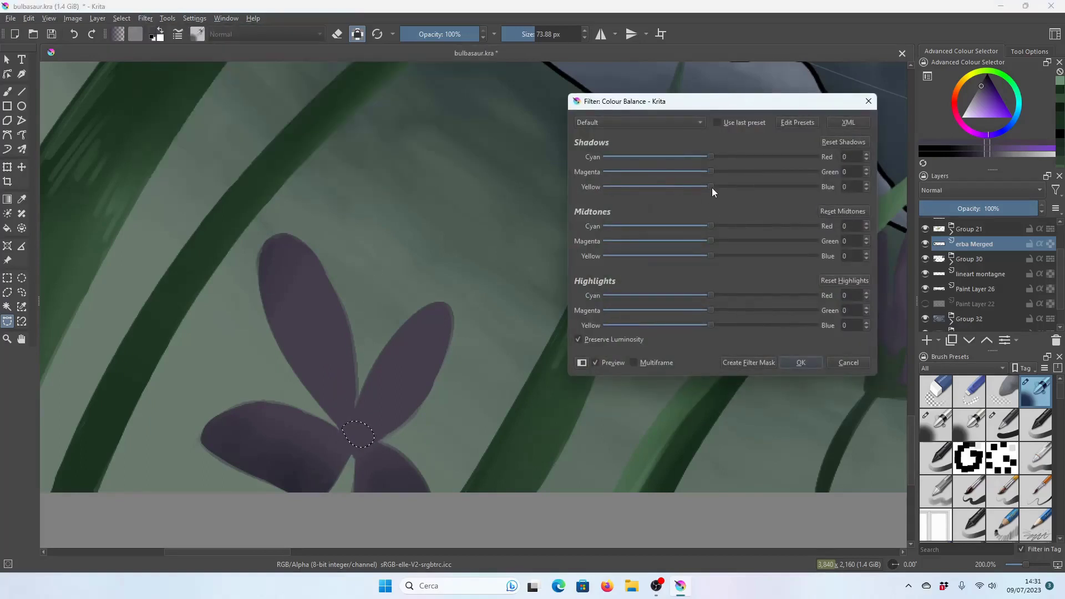
{"action": "left_click_drag", "start_coordinate": [713, 254], "coordinate": [652, 256]}
{"action": "left_click", "coordinate": [682, 187]}
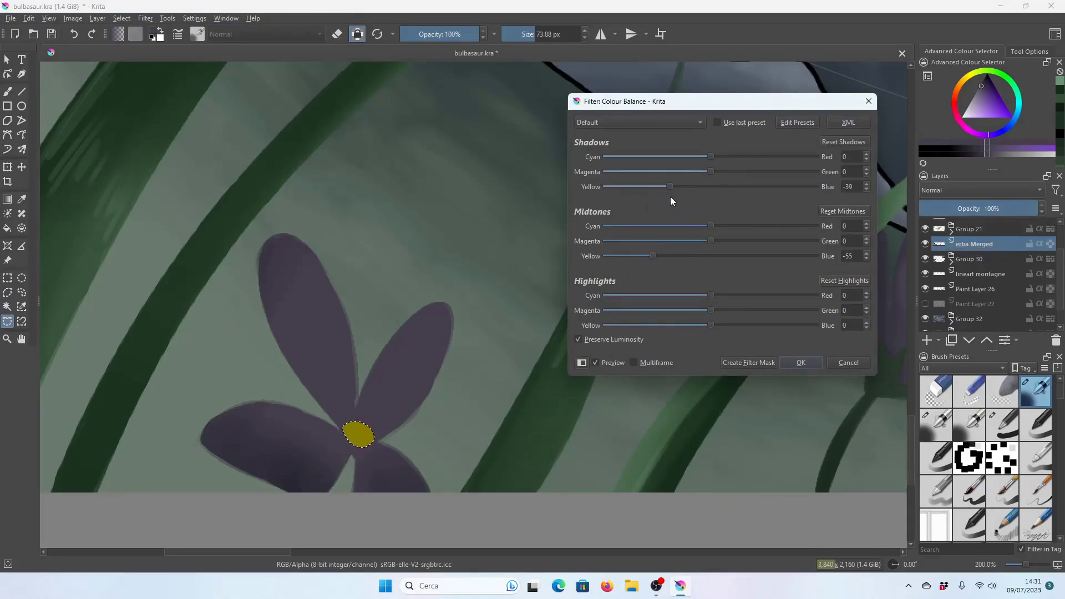
{"action": "left_click_drag", "start_coordinate": [710, 226], "coordinate": [735, 226]}
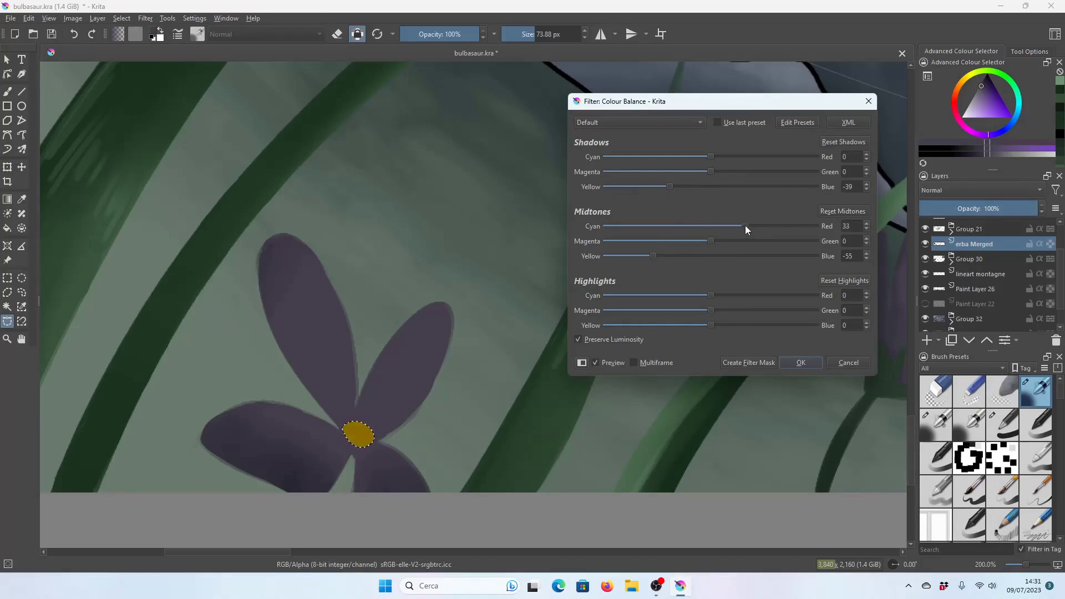
{"action": "left_click", "coordinate": [794, 363]}
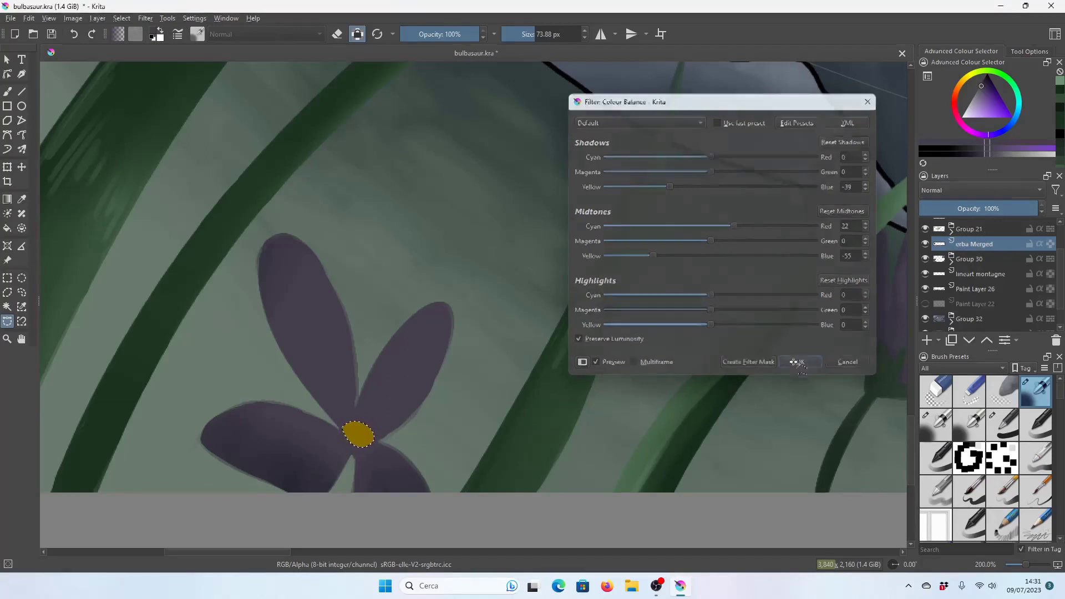
{"action": "left_click", "coordinate": [121, 18]}
{"action": "left_click", "coordinate": [136, 44]}
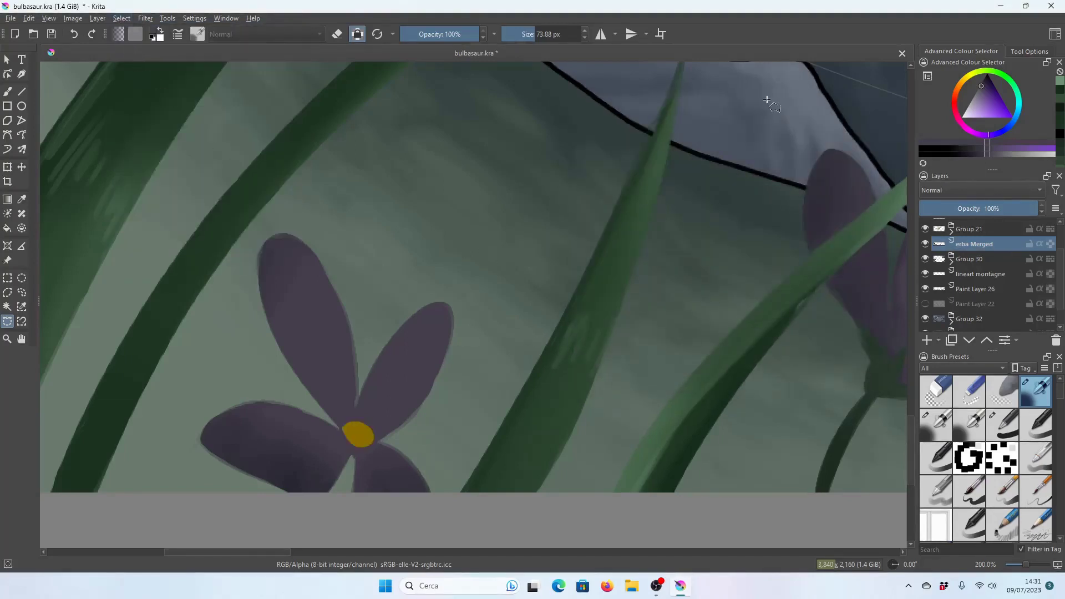
Pick a golden yellow painting colour in the colour selector.
{"action": "scroll", "coordinate": [767, 101], "scroll_direction": "down", "scroll_amount": 1}
{"action": "scroll", "coordinate": [527, 123], "scroll_direction": "down", "scroll_amount": 1}
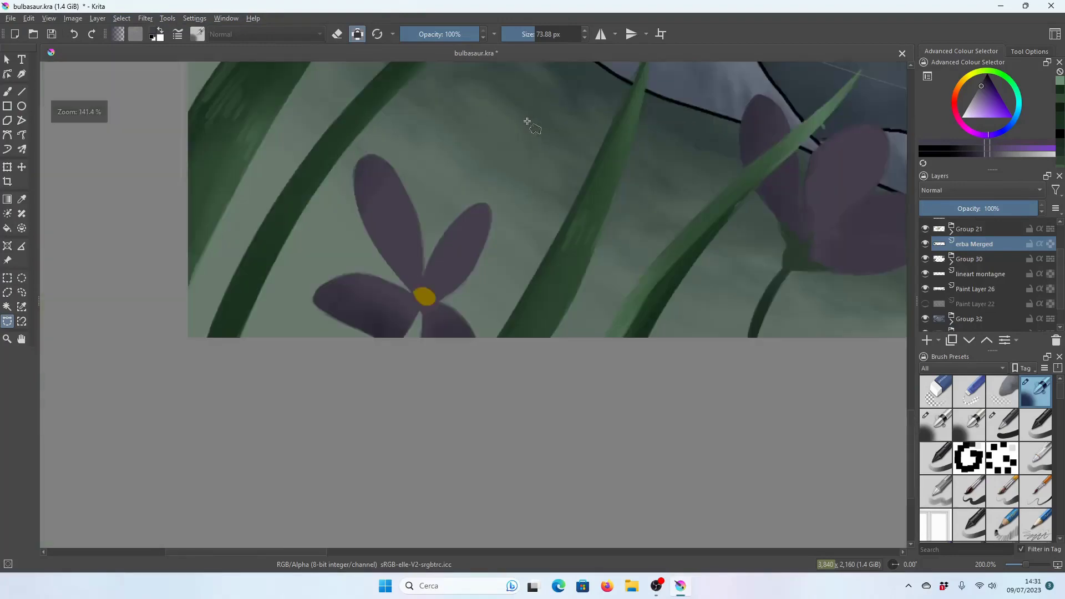
{"action": "scroll", "coordinate": [415, 290], "scroll_direction": "up", "scroll_amount": 3}
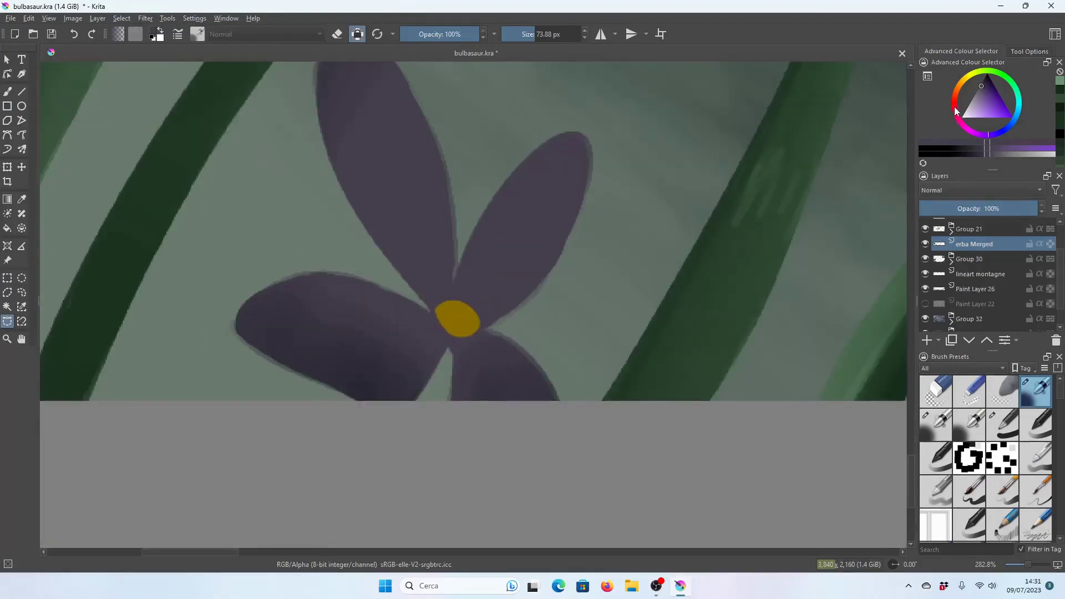
{"action": "left_click_drag", "start_coordinate": [972, 76], "coordinate": [971, 80]}
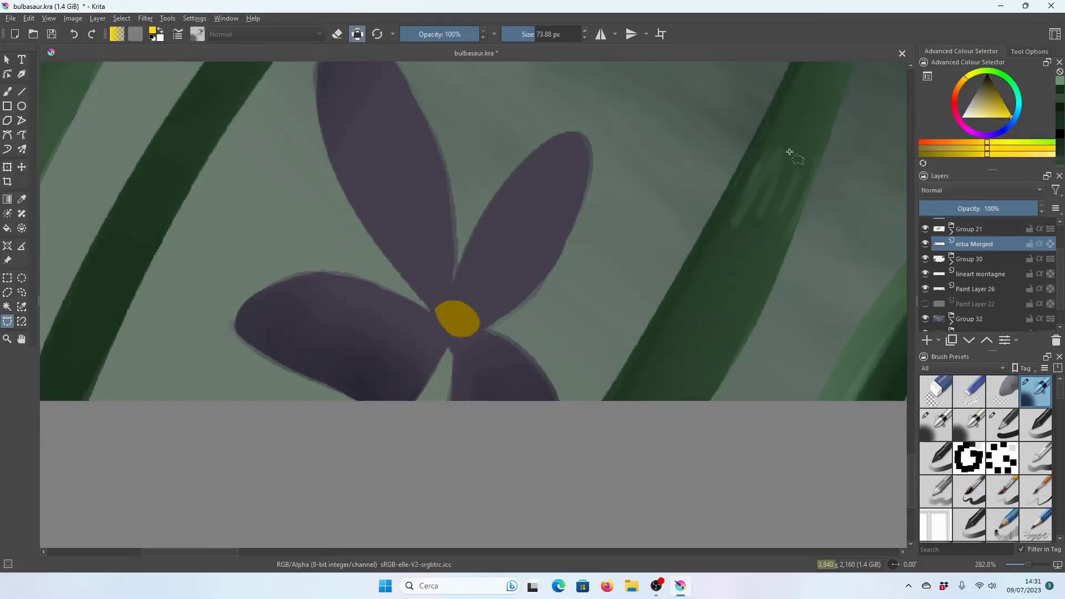
{"action": "scroll", "coordinate": [544, 317], "scroll_direction": "down", "scroll_amount": 3}
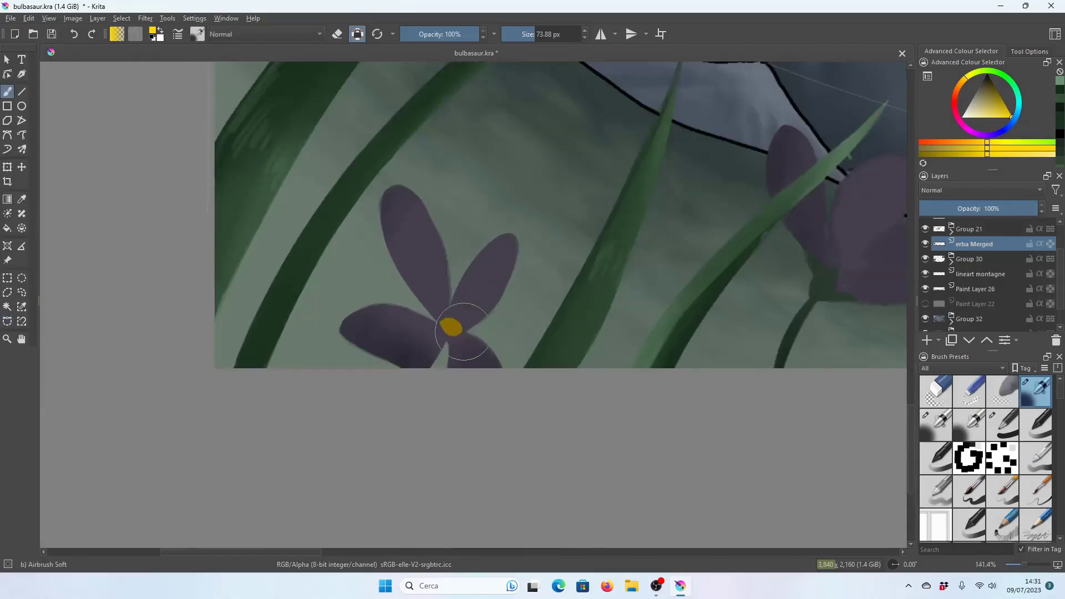
Shrink the brush and try a yellow dab on the flower centre, then undo it.
{"action": "key", "text": "b"}
{"action": "scroll", "coordinate": [473, 293], "scroll_direction": "up", "scroll_amount": 2}
{"action": "scroll", "coordinate": [461, 305], "scroll_direction": "up", "scroll_amount": 2}
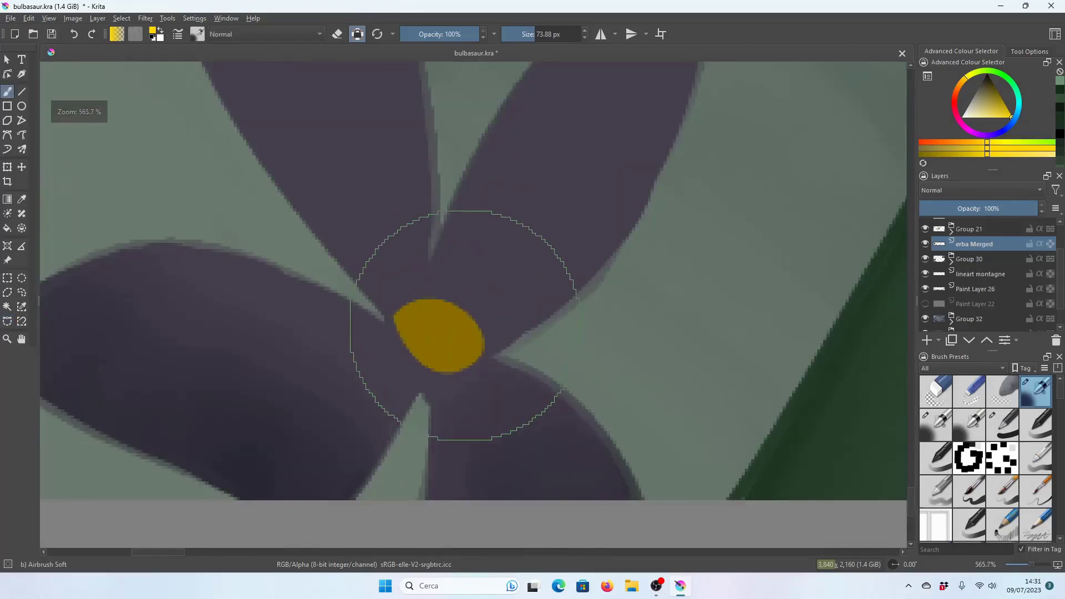
{"action": "left_click", "coordinate": [7, 321]}
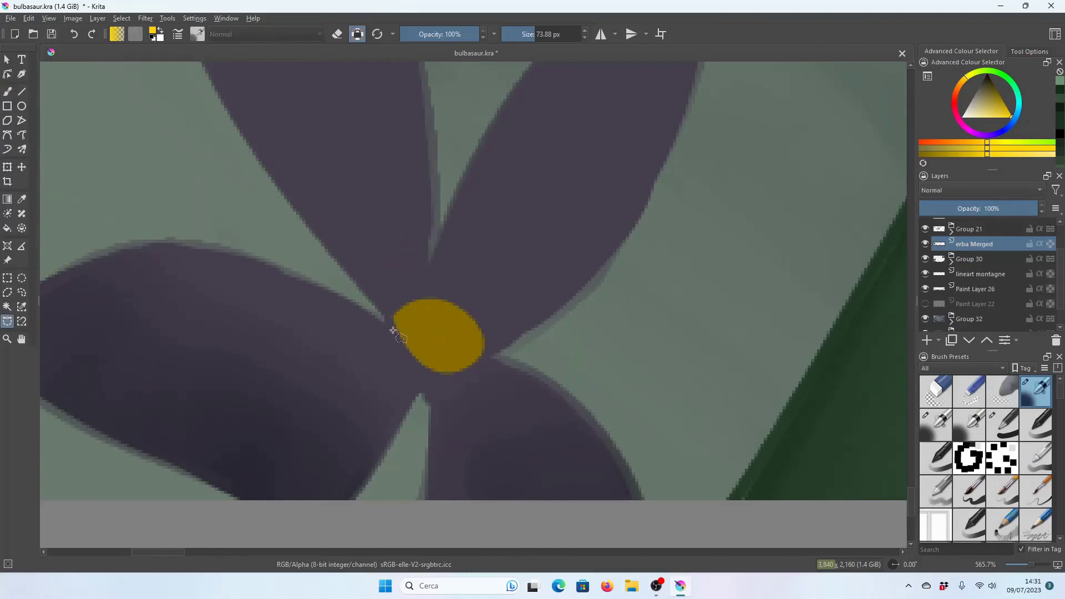
{"action": "scroll", "coordinate": [464, 366], "scroll_direction": "down", "scroll_amount": 3}
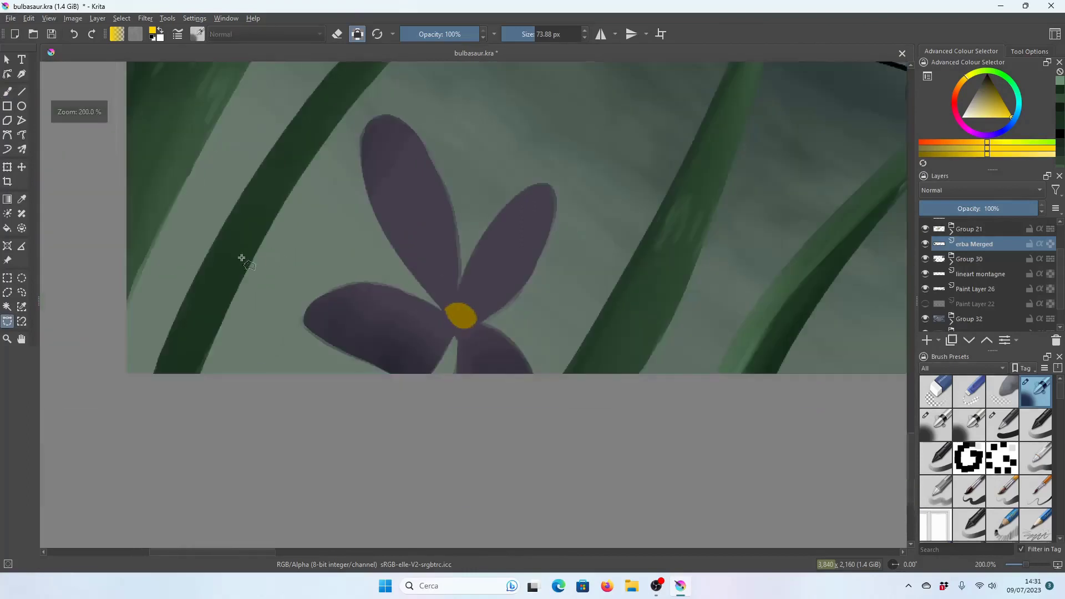
{"action": "left_click", "coordinate": [7, 91]}
{"action": "scroll", "coordinate": [471, 305], "scroll_direction": "up", "scroll_amount": 2}
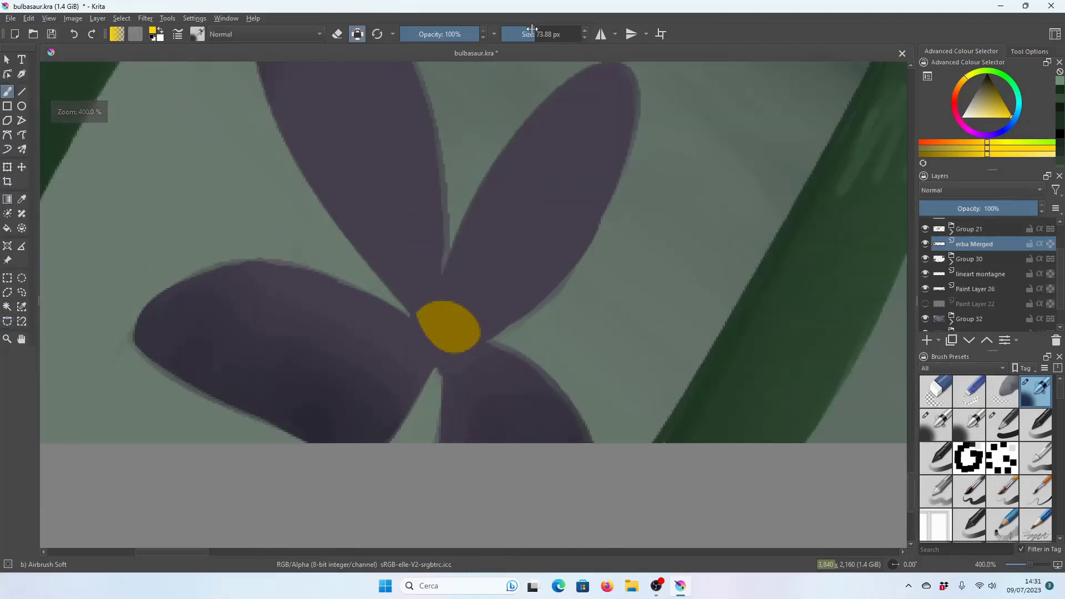
{"action": "key", "text": "bracketleft"}
{"action": "key", "text": "bracketleft"}
{"action": "key", "text": "bracketleft"}
{"action": "left_click_drag", "start_coordinate": [472, 297], "coordinate": [456, 319]}
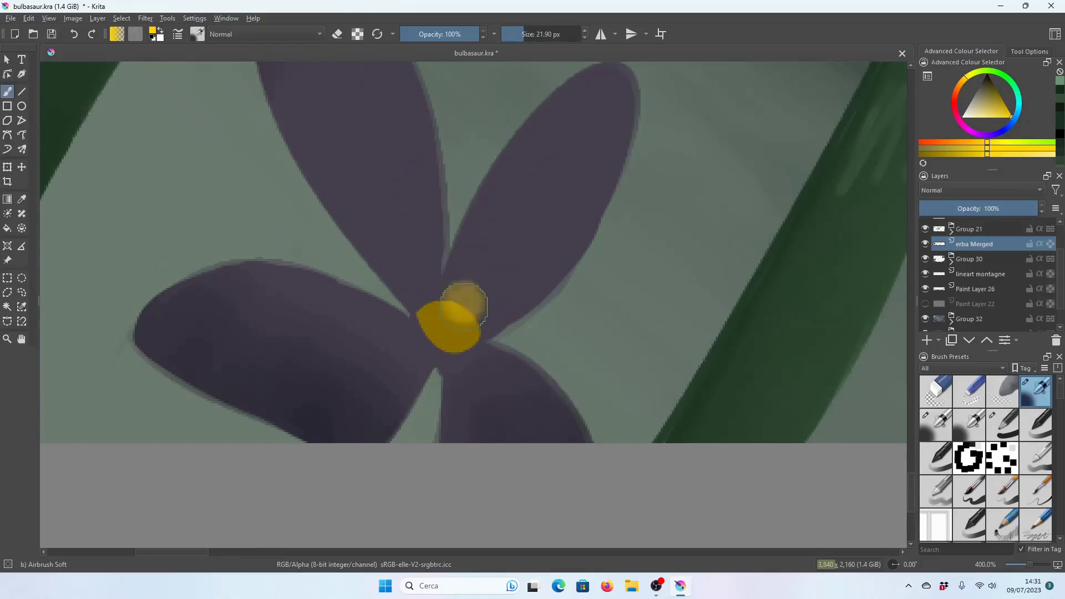
{"action": "key", "text": "ctrl+z"}
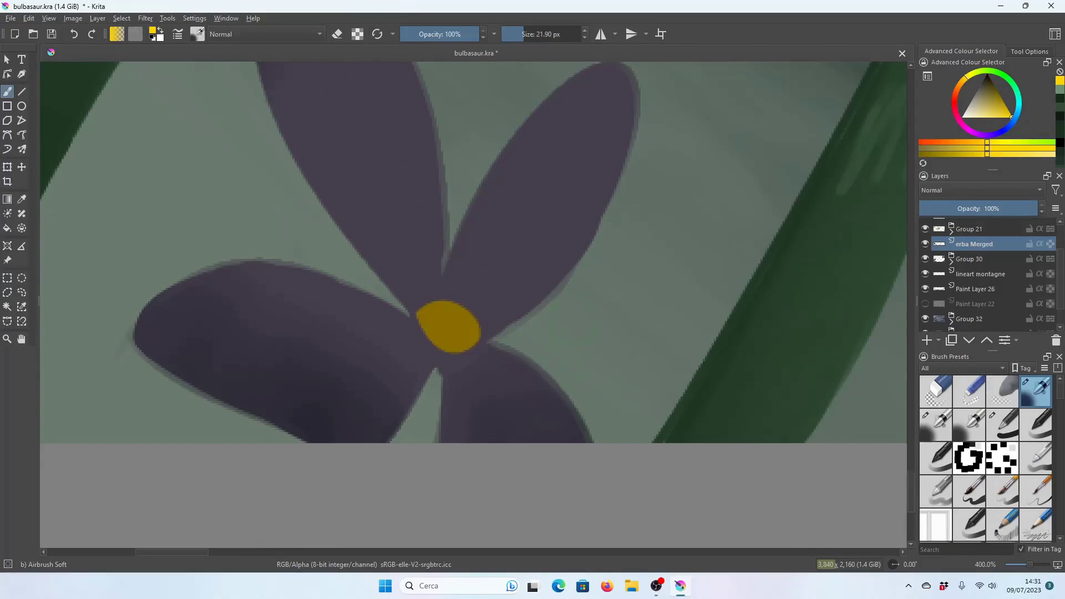
With a small hard-edged brush and sampled centre yellow, try a blob above the centre, then undo.
{"action": "key", "text": "1"}
{"action": "key", "text": "minus"}
{"action": "key", "text": "minus"}
{"action": "key", "text": "minus"}
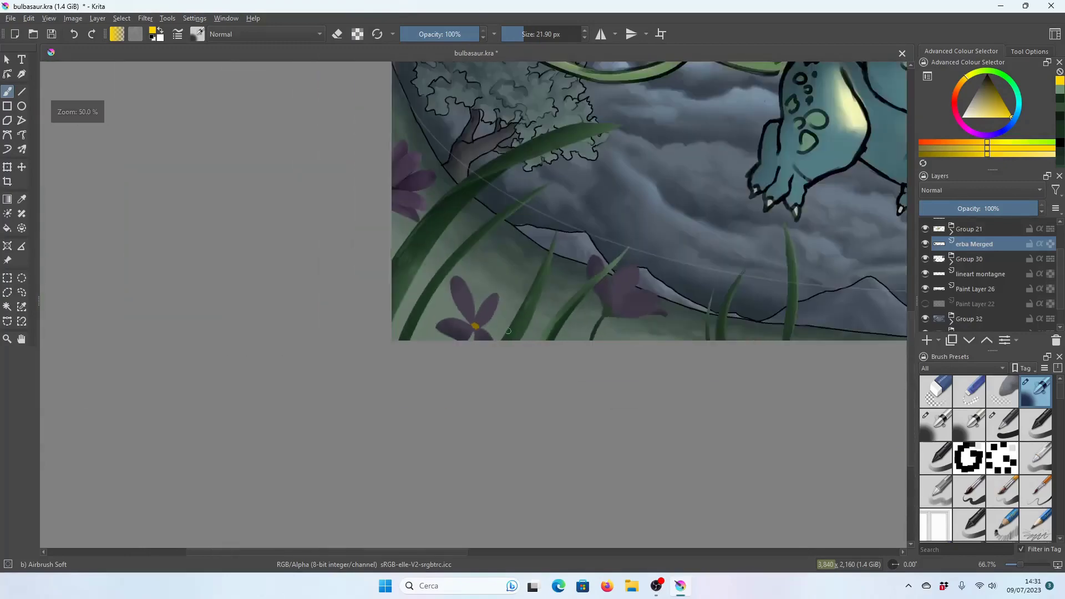
{"action": "key", "text": "1"}
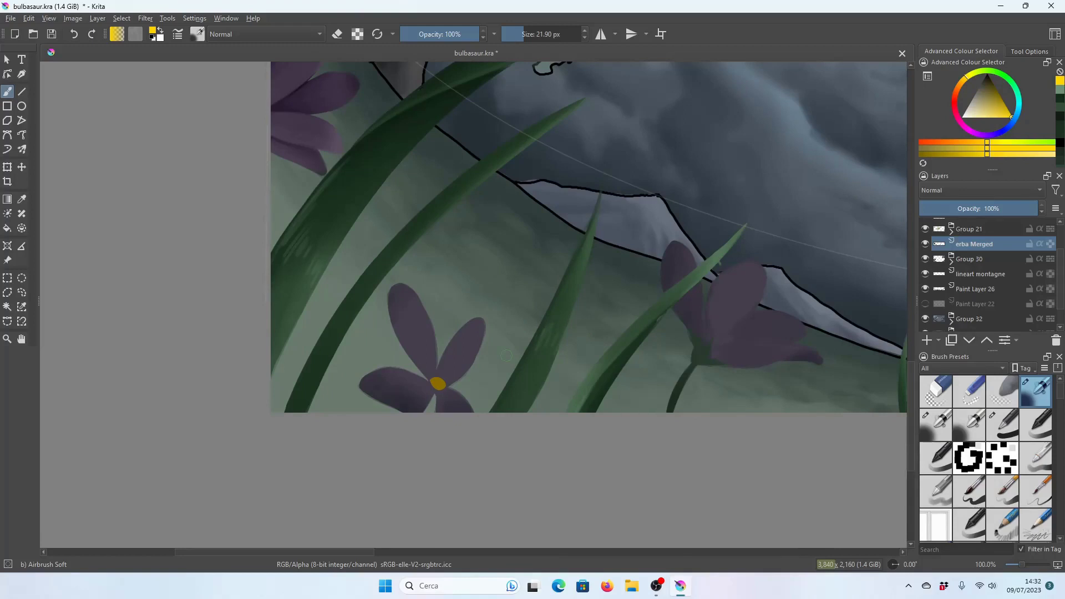
{"action": "left_click", "coordinate": [198, 34]}
{"action": "left_click", "coordinate": [280, 107]}
{"action": "scroll", "coordinate": [485, 400], "scroll_direction": "up", "scroll_amount": 2}
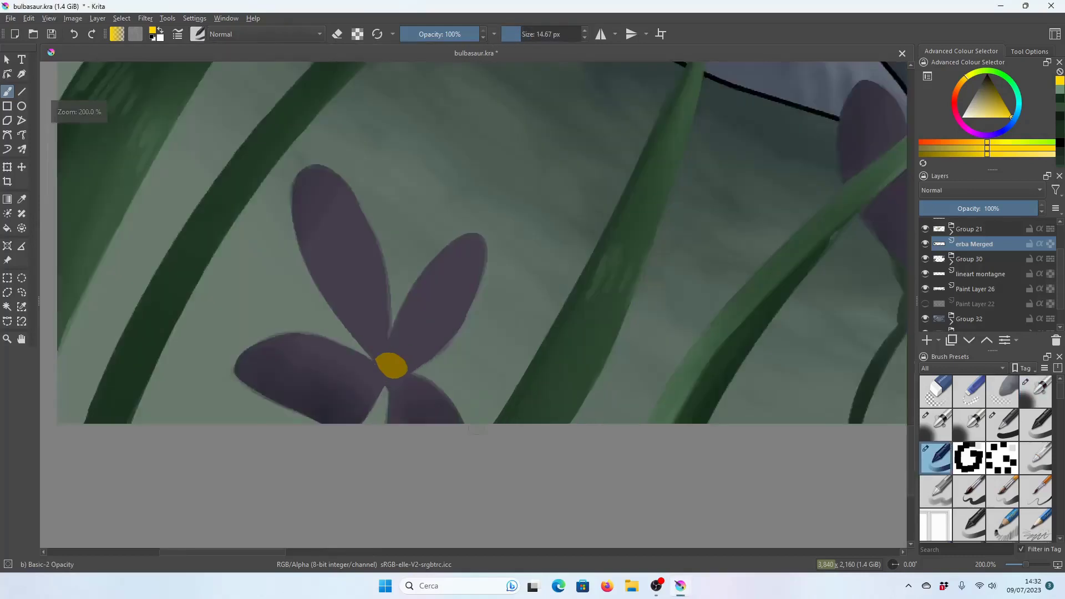
{"action": "scroll", "coordinate": [469, 423], "scroll_direction": "up", "scroll_amount": 2}
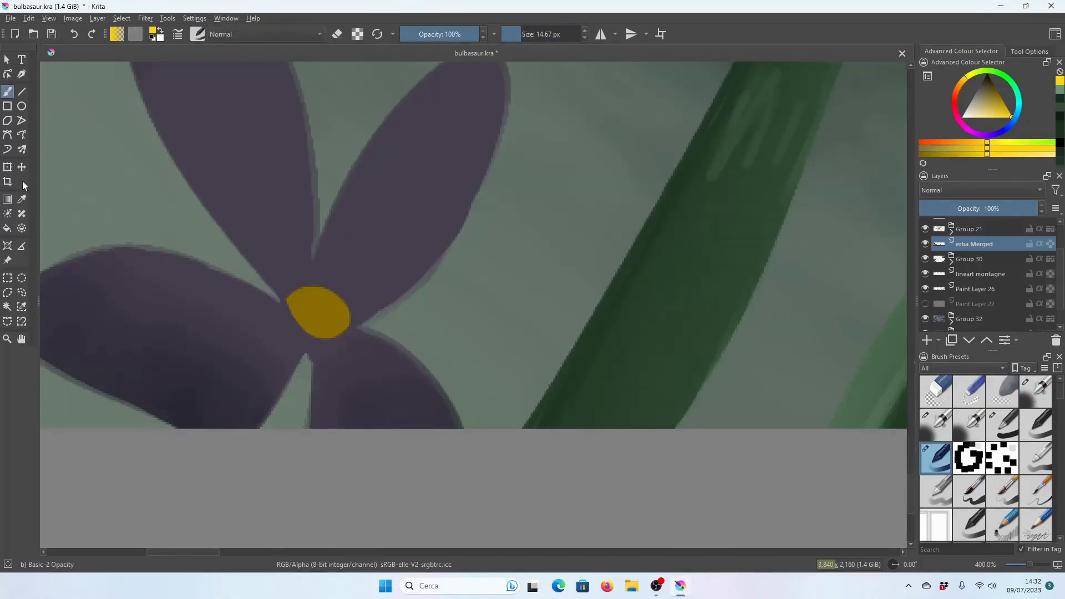
{"action": "left_click", "coordinate": [316, 304], "text": "ctrl"}
{"action": "left_click_drag", "start_coordinate": [368, 276], "coordinate": [349, 271]}
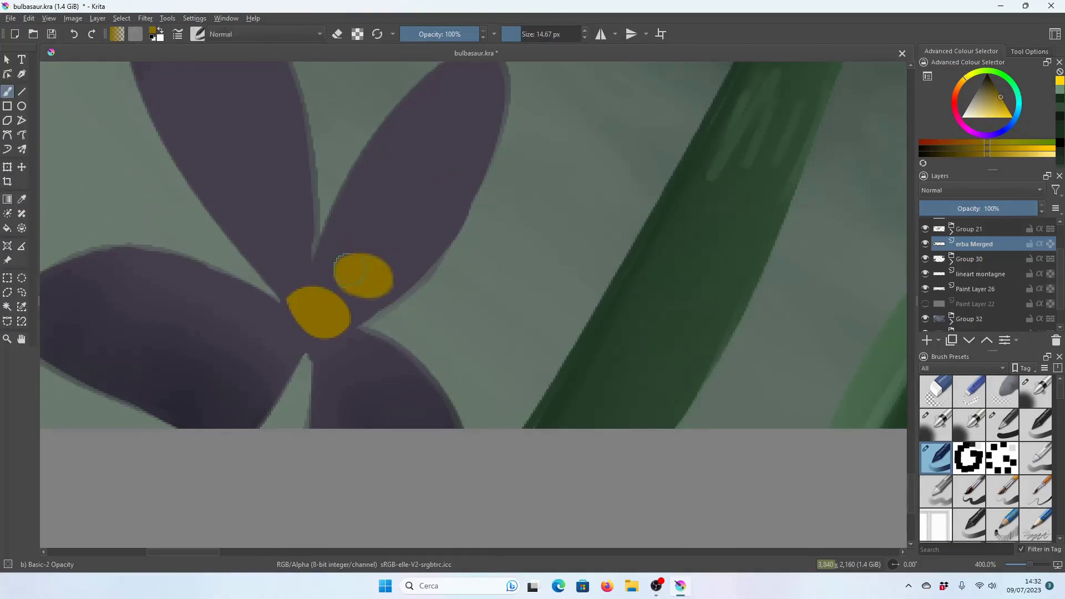
{"action": "key", "text": "ctrl+z"}
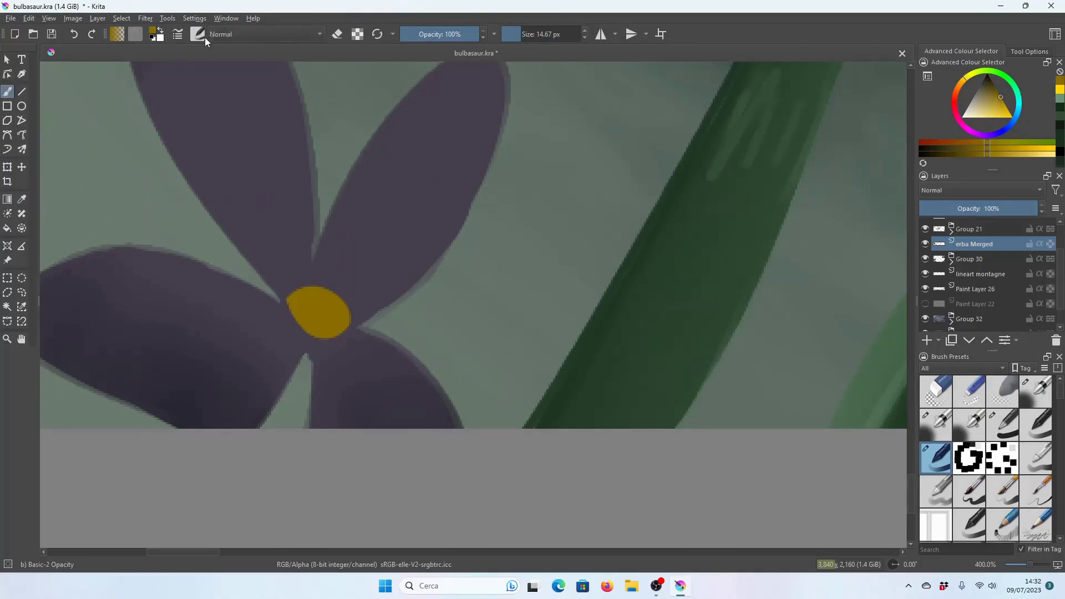
Return to the soft airbrush preset and save the painting.
{"action": "left_click", "coordinate": [197, 33]}
{"action": "left_click", "coordinate": [294, 95]}
{"action": "key", "text": "minus"}
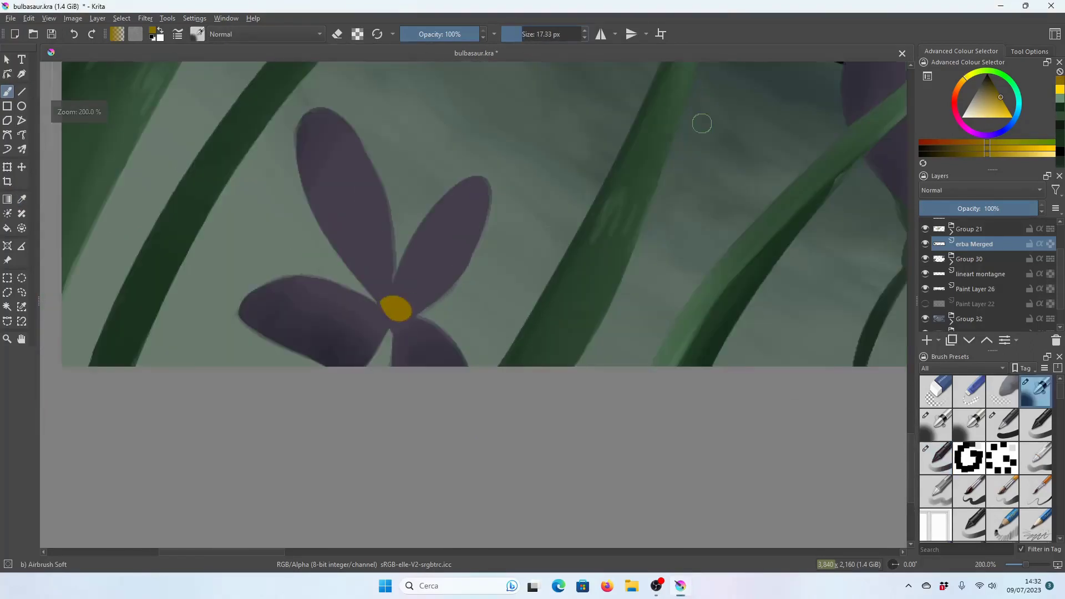
{"action": "scroll", "coordinate": [583, 340], "scroll_direction": "down", "scroll_amount": 3}
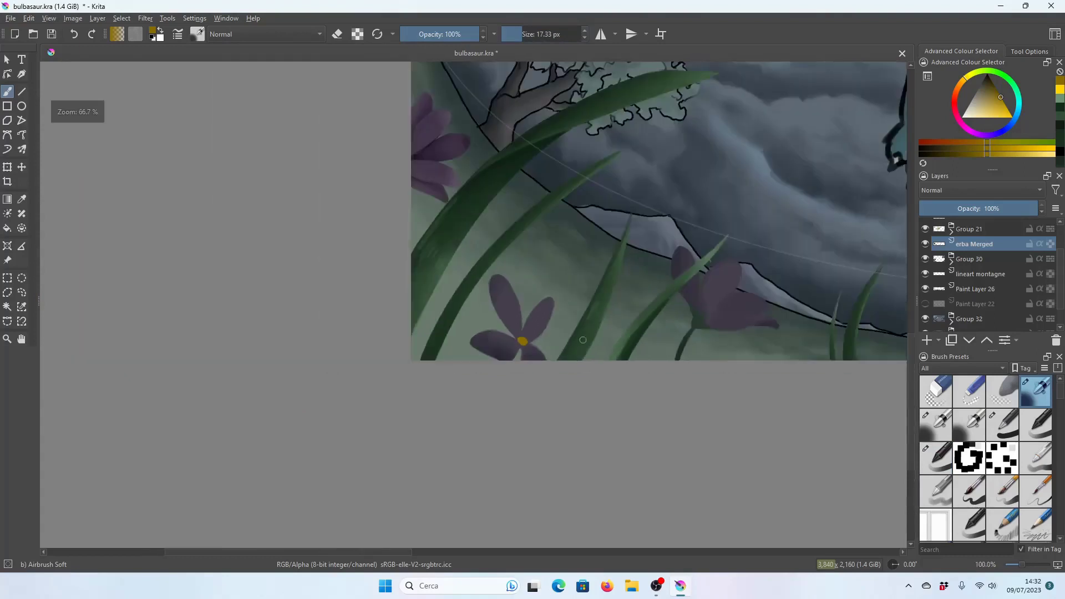
{"action": "key", "text": "ctrl+s"}
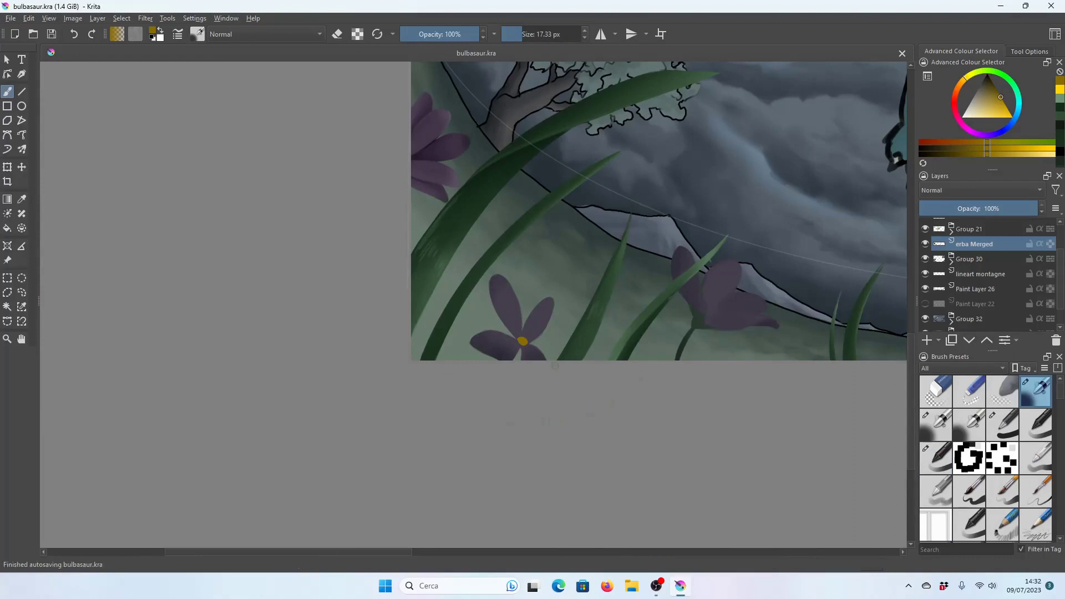
Sample the petal purple from the front flower and return to the soft airbrush.
{"action": "scroll", "coordinate": [542, 360], "scroll_direction": "up", "scroll_amount": 1}
{"action": "scroll", "coordinate": [521, 338], "scroll_direction": "up", "scroll_amount": 1}
{"action": "scroll", "coordinate": [501, 318], "scroll_direction": "up", "scroll_amount": 1}
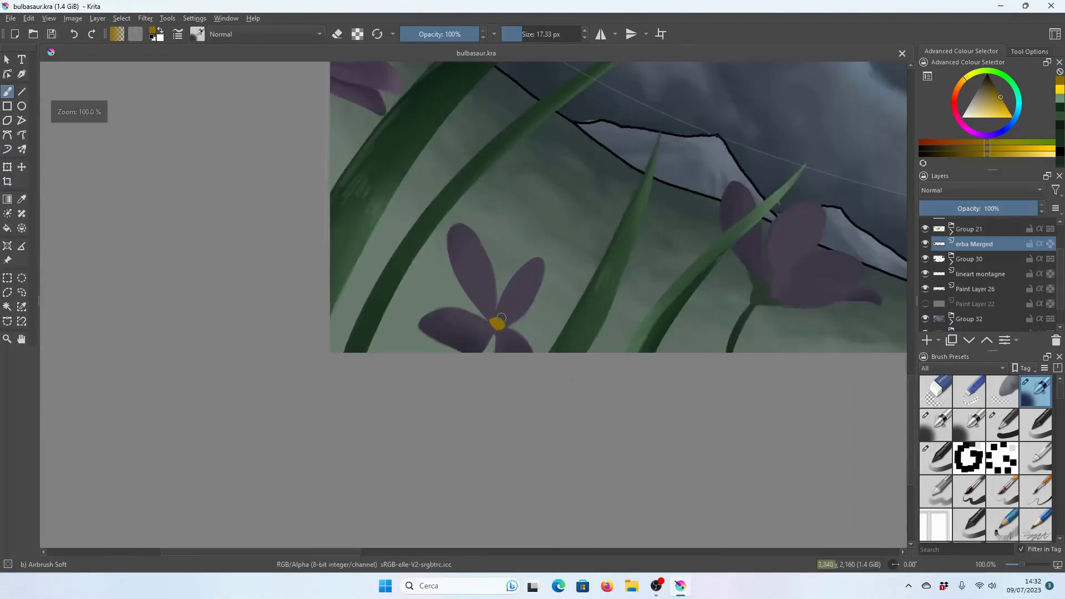
{"action": "scroll", "coordinate": [508, 320], "scroll_direction": "up", "scroll_amount": 1}
{"action": "scroll", "coordinate": [469, 270], "scroll_direction": "up", "scroll_amount": 2}
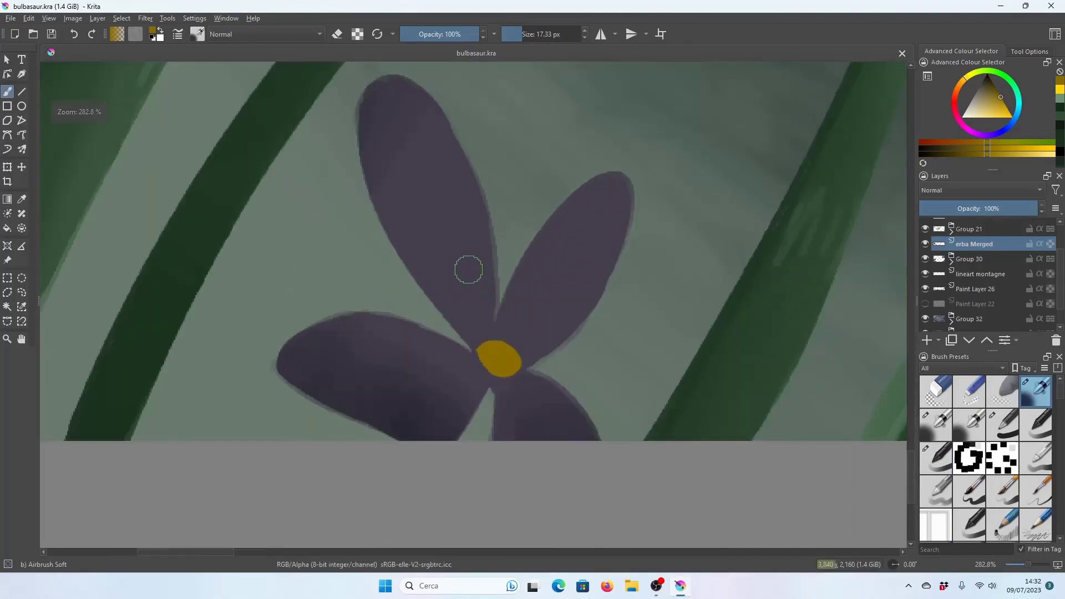
{"action": "key", "text": "1"}
{"action": "left_click", "coordinate": [21, 198]}
{"action": "left_click", "coordinate": [382, 82]}
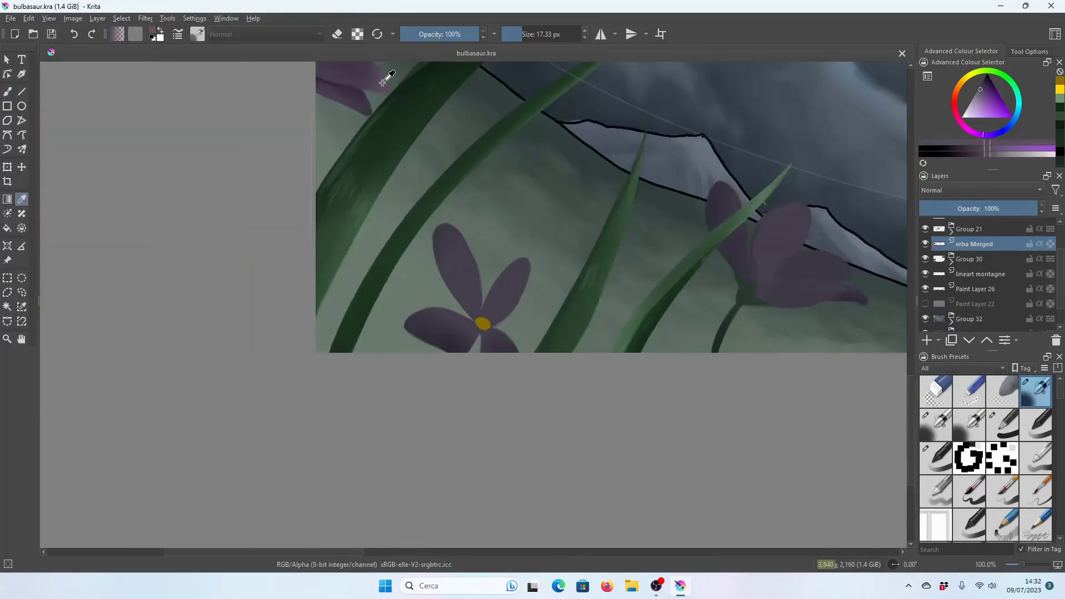
{"action": "left_click", "coordinate": [7, 92]}
{"action": "left_click", "coordinate": [525, 34]}
Enlarge the brush to about 98 px, enable Alpha Lock, and shade the front flower's upper petal.
{"action": "key", "text": "plus"}
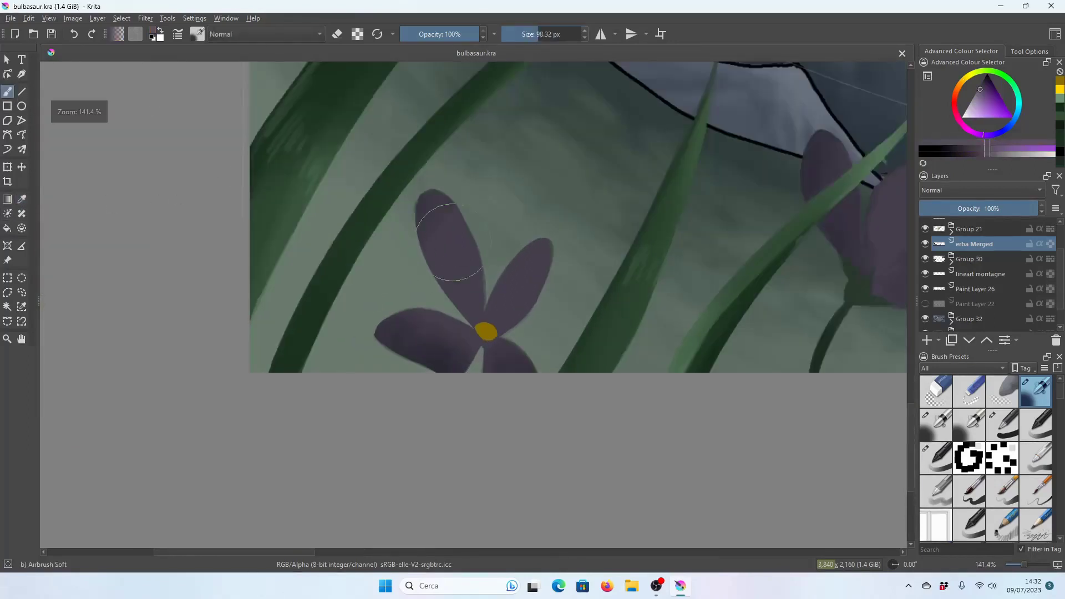
{"action": "left_click_drag", "start_coordinate": [446, 239], "coordinate": [488, 239]}
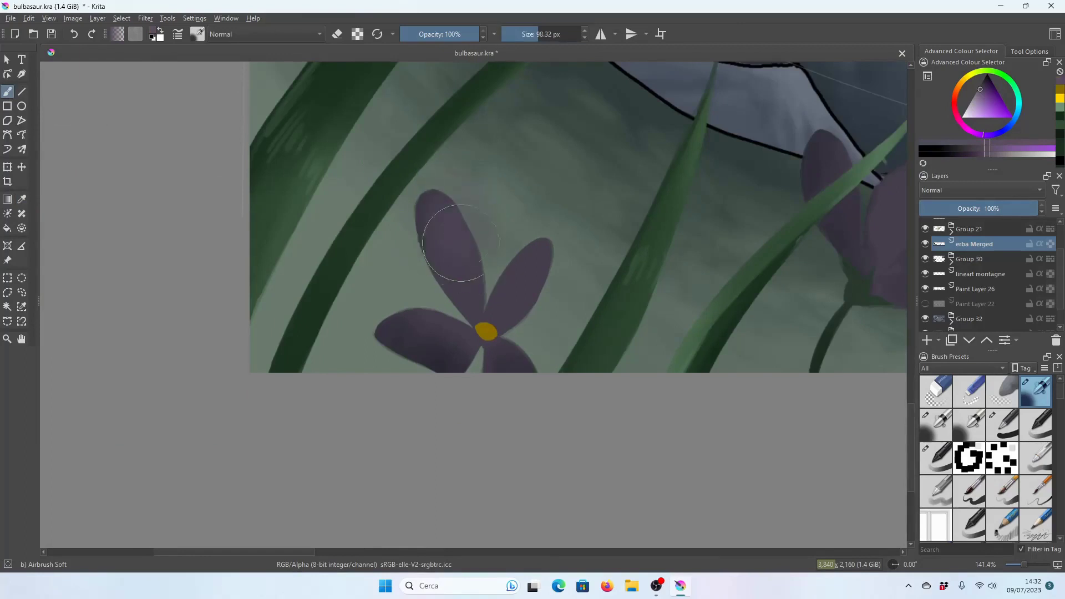
{"action": "left_click", "coordinate": [357, 34]}
{"action": "left_click_drag", "start_coordinate": [427, 222], "coordinate": [471, 266]}
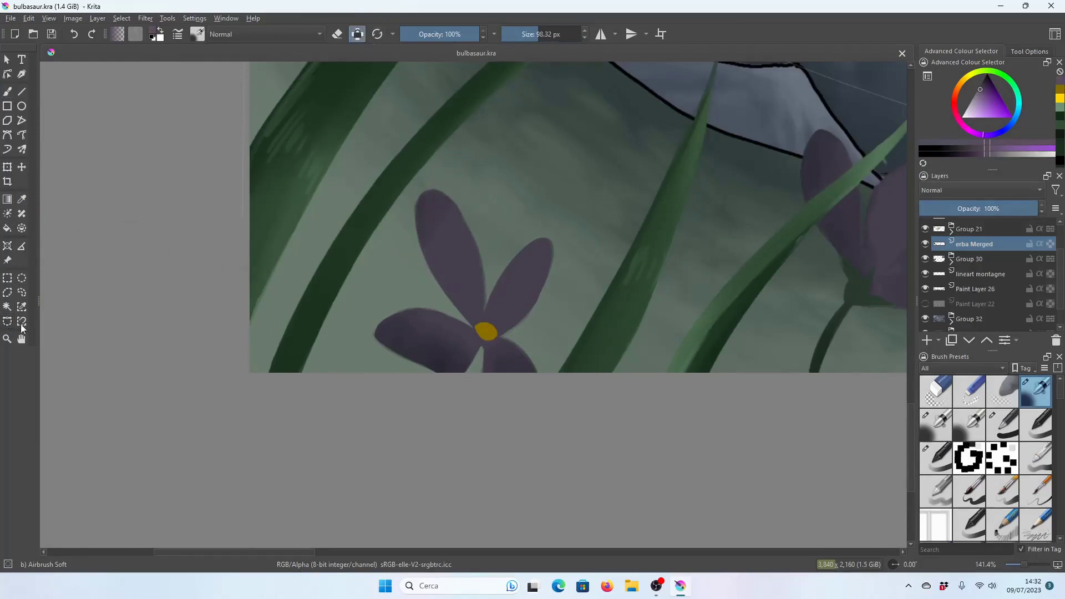
Start a Bezier curve selection outlining the front purple flower's top and right side.
{"action": "left_click", "coordinate": [7, 321]}
{"action": "left_click_drag", "start_coordinate": [379, 398], "coordinate": [373, 217]}
{"action": "left_click_drag", "start_coordinate": [569, 227], "coordinate": [561, 318]}
Close the Bezier curve selection around the front purple flower.
{"action": "left_click_drag", "start_coordinate": [532, 427], "coordinate": [522, 441]}
{"action": "left_click", "coordinate": [378, 397]}
{"action": "key", "text": "plus"}
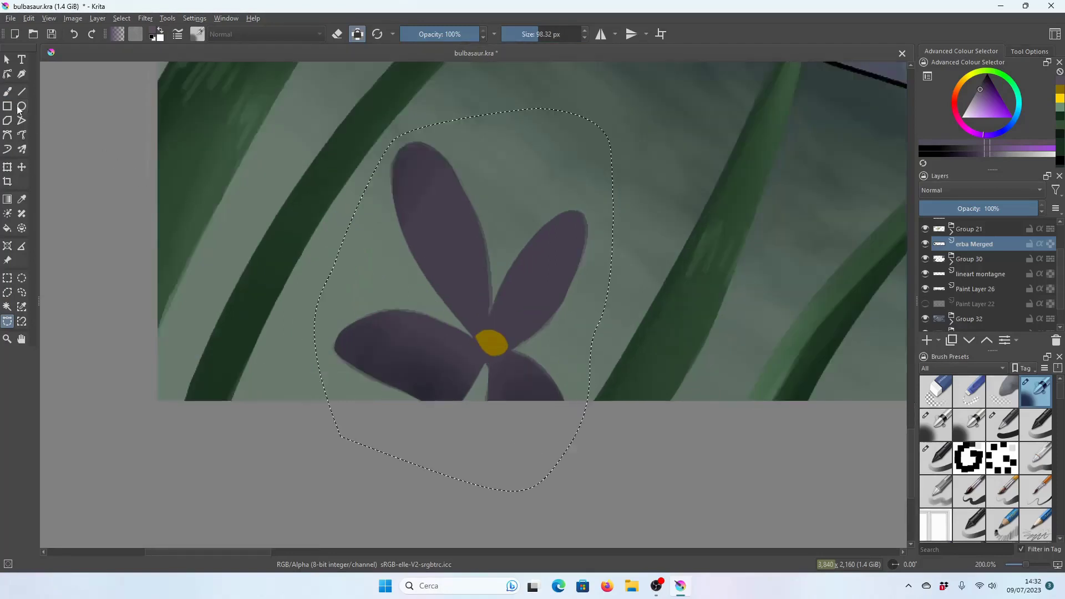
Sample a flower colour and airbrush the upper petal, resizing the brush between 22 and 90 px.
{"action": "left_click", "coordinate": [7, 91]}
{"action": "left_click_drag", "start_coordinate": [421, 167], "coordinate": [438, 233]}
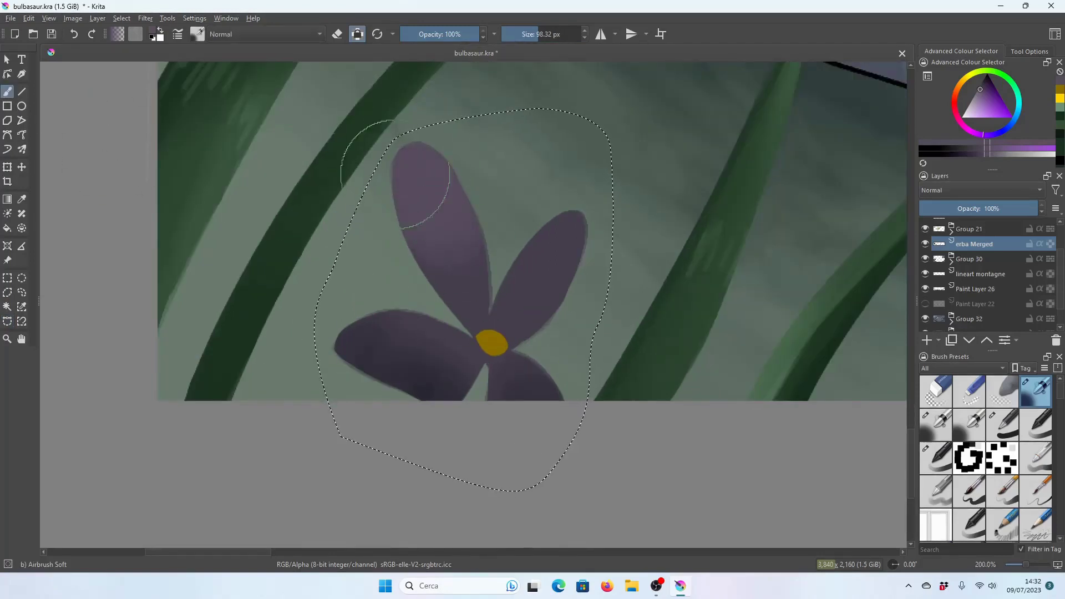
{"action": "key", "text": "ctrl+z"}
{"action": "left_click", "coordinate": [21, 199]}
{"action": "left_click", "coordinate": [482, 269]}
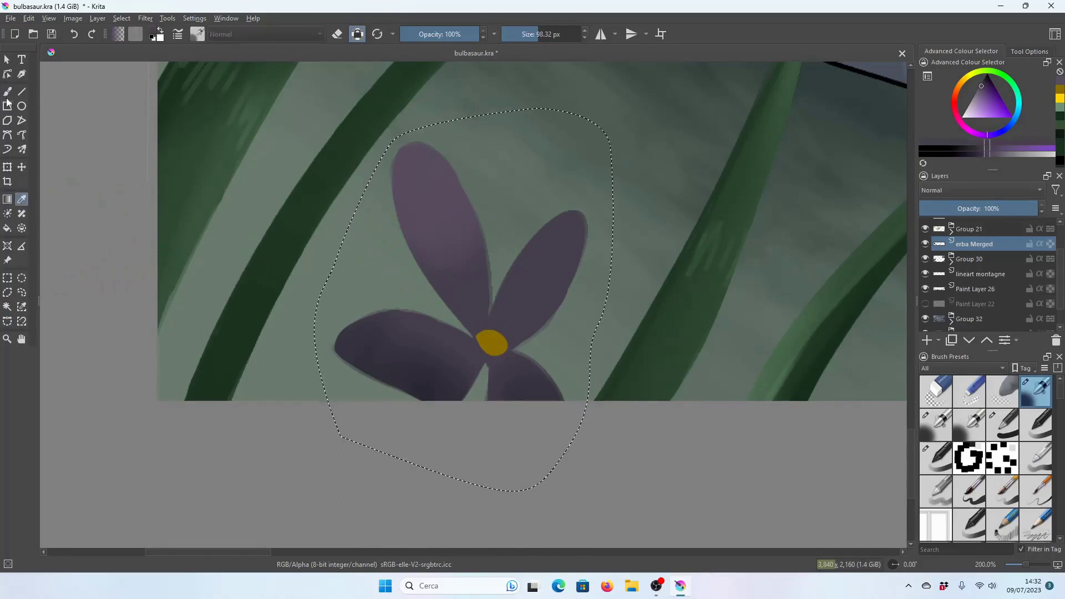
{"action": "left_click", "coordinate": [7, 90]}
{"action": "left_click_drag", "start_coordinate": [344, 138], "coordinate": [388, 89]}
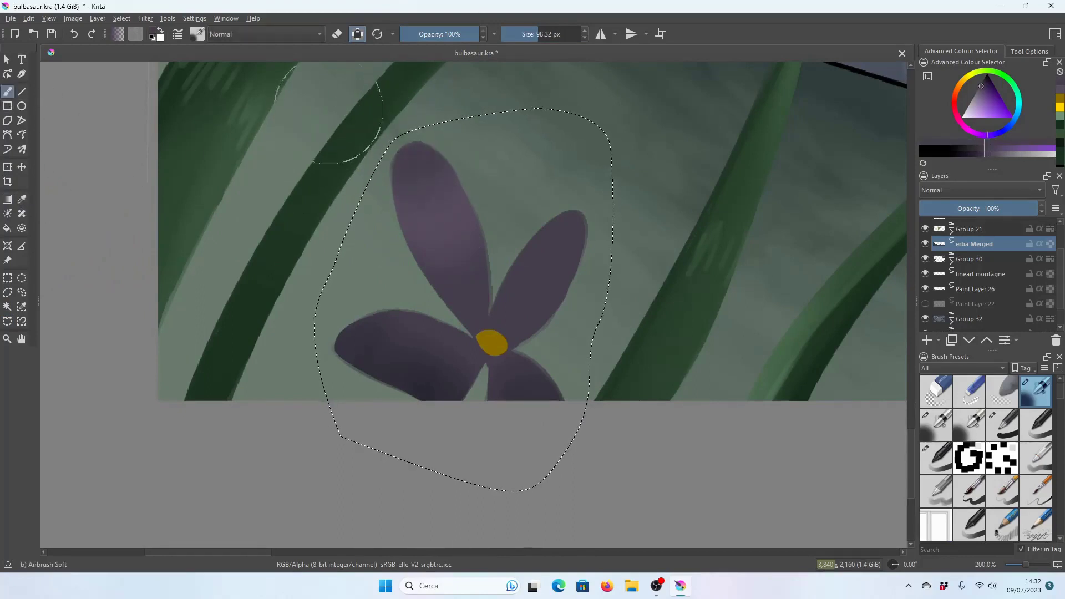
{"action": "key", "text": "bracketleft"}
{"action": "key", "text": "bracketleft"}
{"action": "key", "text": "bracketleft"}
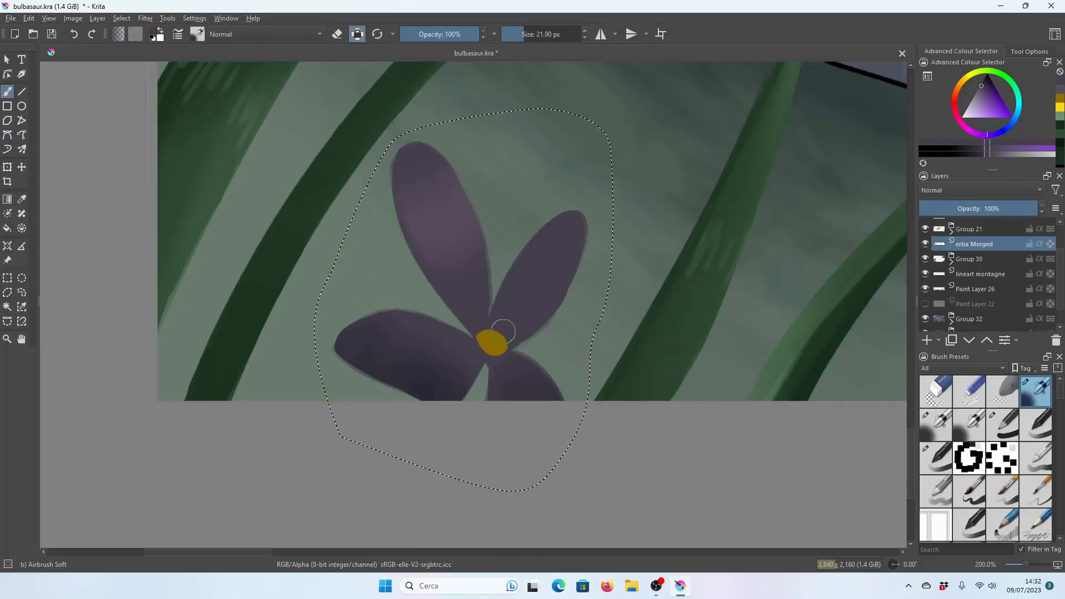
{"action": "key", "text": "1"}
{"action": "scroll", "coordinate": [506, 345], "scroll_direction": "up", "scroll_amount": 2}
{"action": "key", "text": "bracketright"}
{"action": "key", "text": "bracketright"}
{"action": "key", "text": "bracketright"}
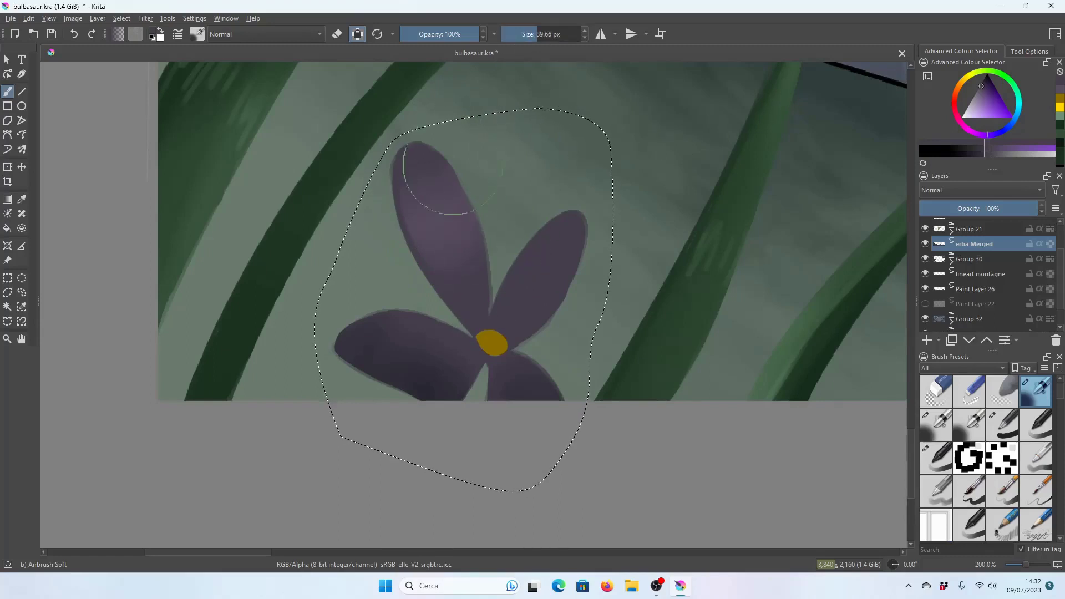
Pick a lighter purple, shrink the brush to about 6 px, and paint highlight streaks on the upper petal.
{"action": "left_click", "coordinate": [793, 139], "text": "ctrl"}
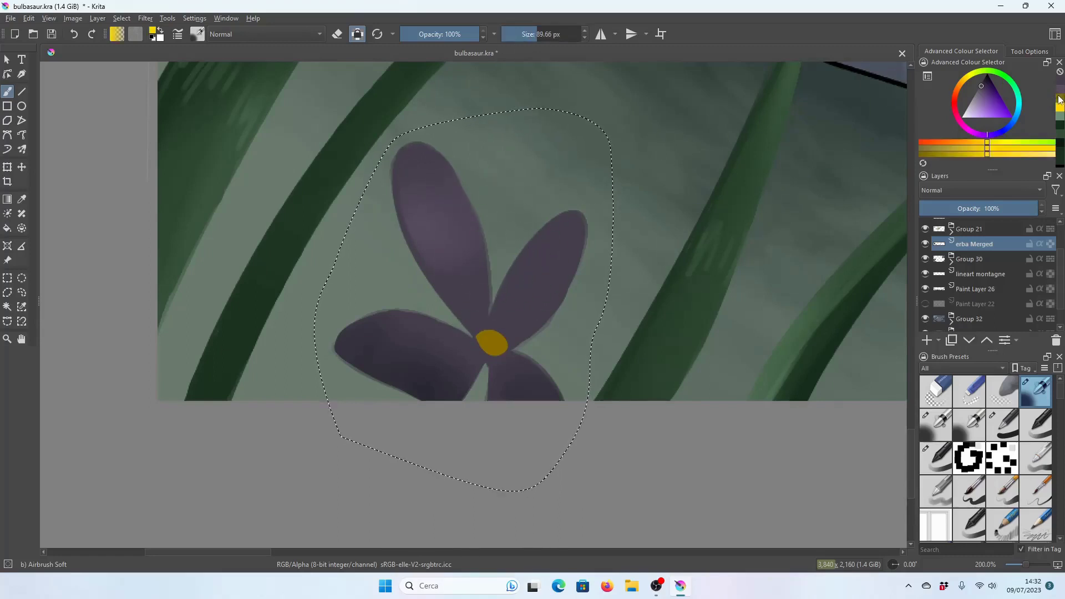
{"action": "left_click_drag", "start_coordinate": [534, 34], "coordinate": [508, 34]}
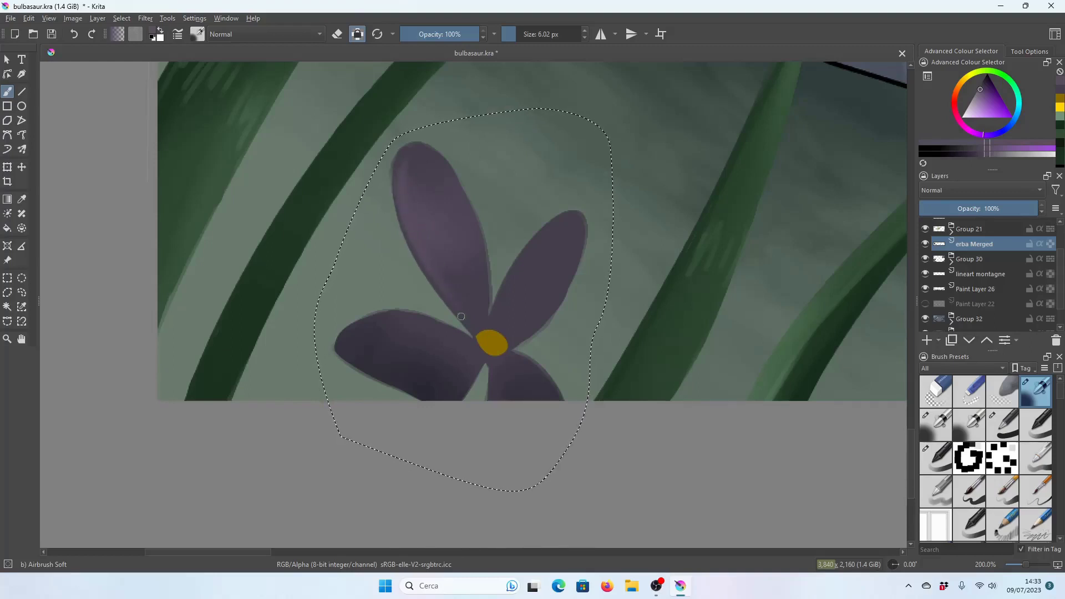
{"action": "scroll", "coordinate": [465, 305], "scroll_direction": "down", "scroll_amount": 2}
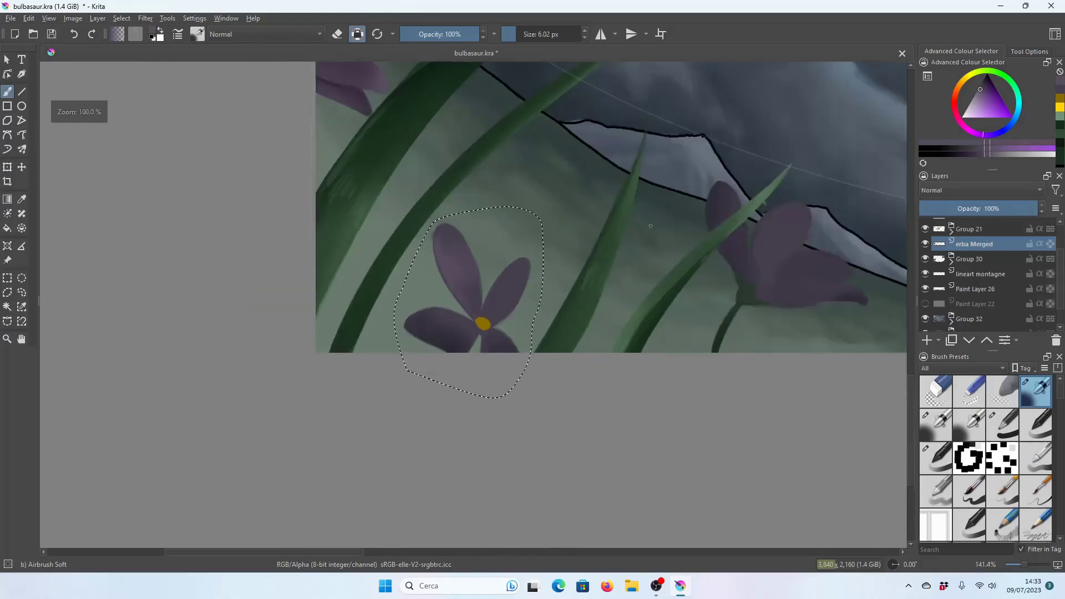
{"action": "scroll", "coordinate": [464, 305], "scroll_direction": "up", "scroll_amount": 3}
{"action": "left_click", "coordinate": [979, 97]}
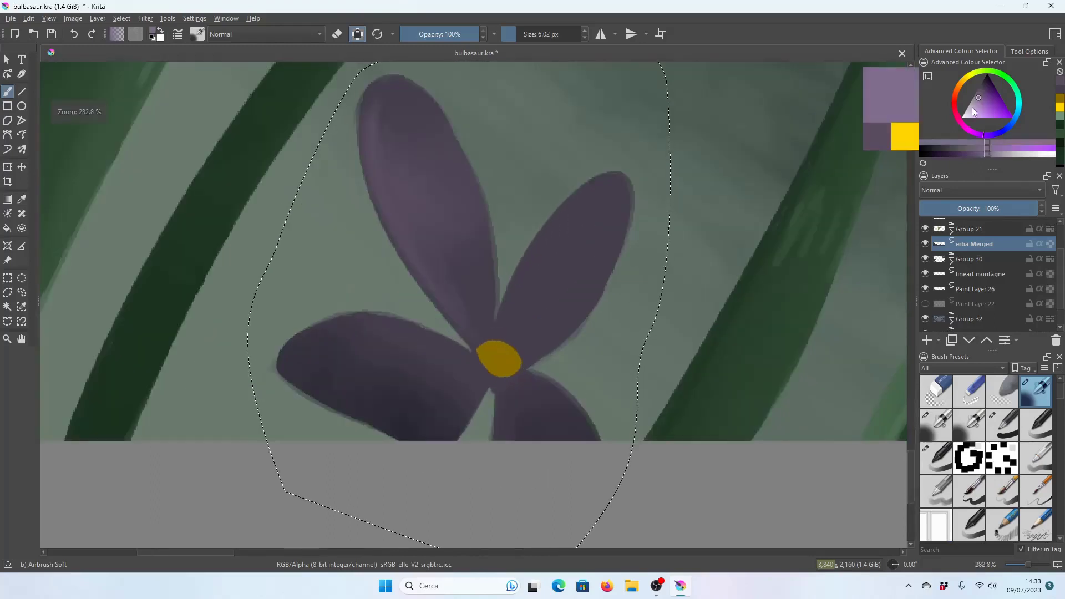
{"action": "left_click", "coordinate": [584, 37]}
{"action": "mouse_move", "coordinate": [405, 204]}
{"action": "left_mouse_down"}
{"action": "mouse_move", "coordinate": [403, 183]}
{"action": "mouse_move", "coordinate": [422, 205]}
{"action": "mouse_move", "coordinate": [450, 208]}
{"action": "left_mouse_up"}
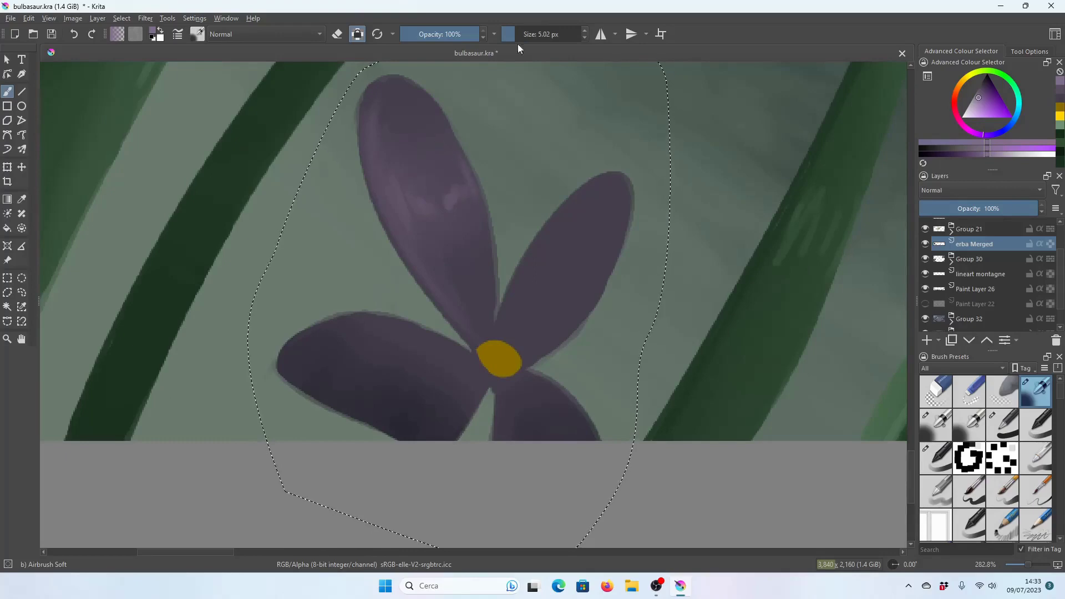
Sample another flower colour and zoom out to 66.7% with the soft airbrush active.
{"action": "key", "text": "minus"}
{"action": "key", "text": "minus"}
{"action": "key", "text": "minus"}
{"action": "key", "text": "minus"}
{"action": "key", "text": "plus"}
{"action": "key", "text": "plus"}
{"action": "key", "text": "plus"}
{"action": "key", "text": "plus"}
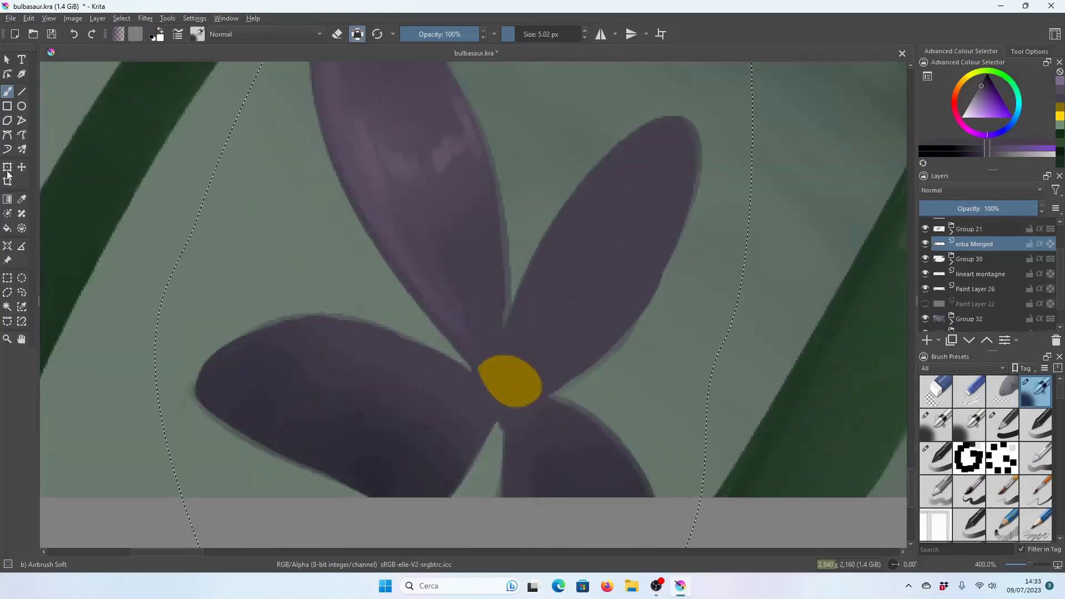
{"action": "left_click", "coordinate": [22, 199]}
{"action": "left_click", "coordinate": [311, 427]}
{"action": "key", "text": "minus"}
{"action": "key", "text": "minus"}
{"action": "key", "text": "b"}
{"action": "key", "text": "minus"}
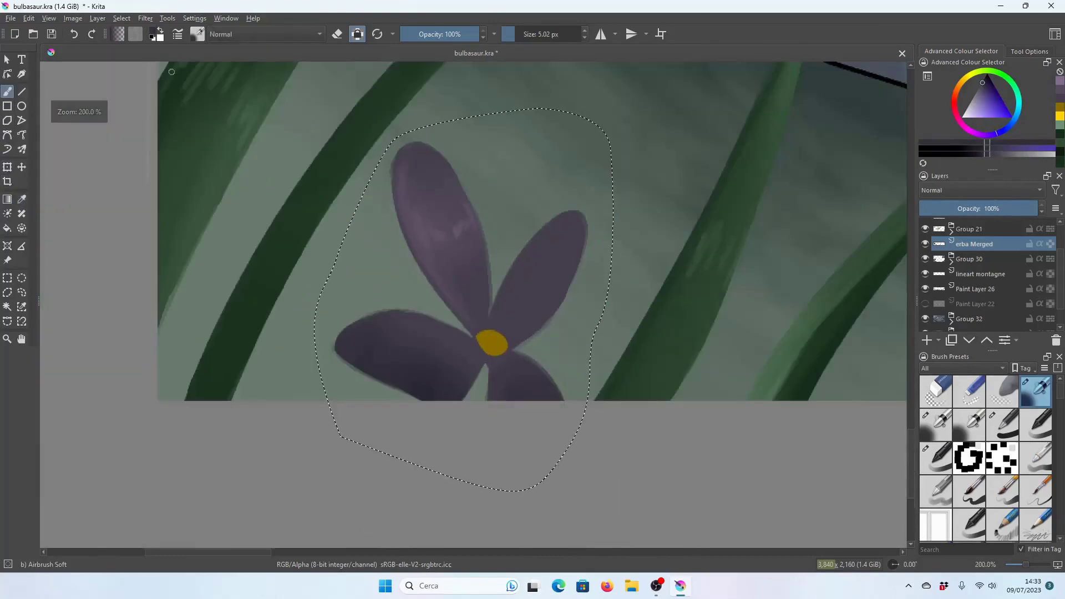
{"action": "key", "text": "minus"}
{"action": "key", "text": "minus"}
{"action": "key", "text": "minus"}
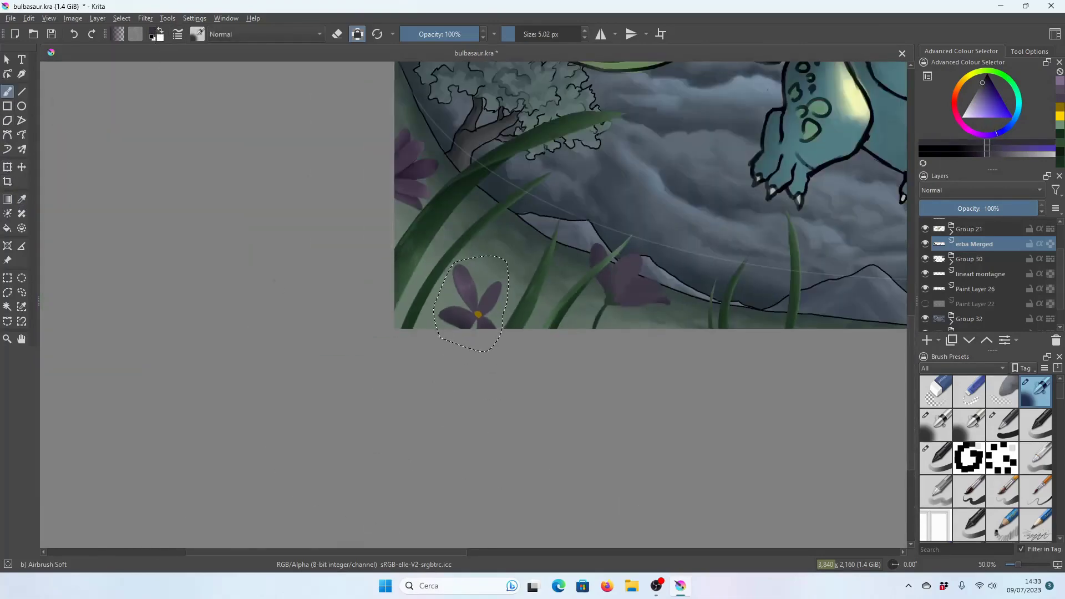
{"action": "key", "text": "plus"}
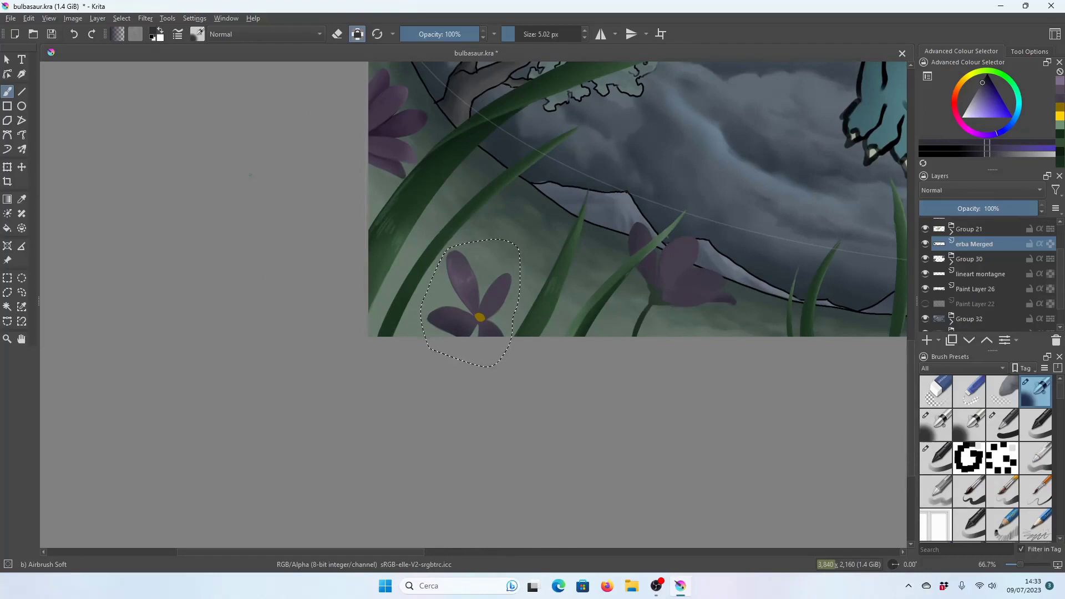
Apply Colour Balance with Shadows Magenta/Green shifted to about -7 on the selected flower.
{"action": "left_click", "coordinate": [145, 17]}
{"action": "mouse_move", "coordinate": [160, 57]}
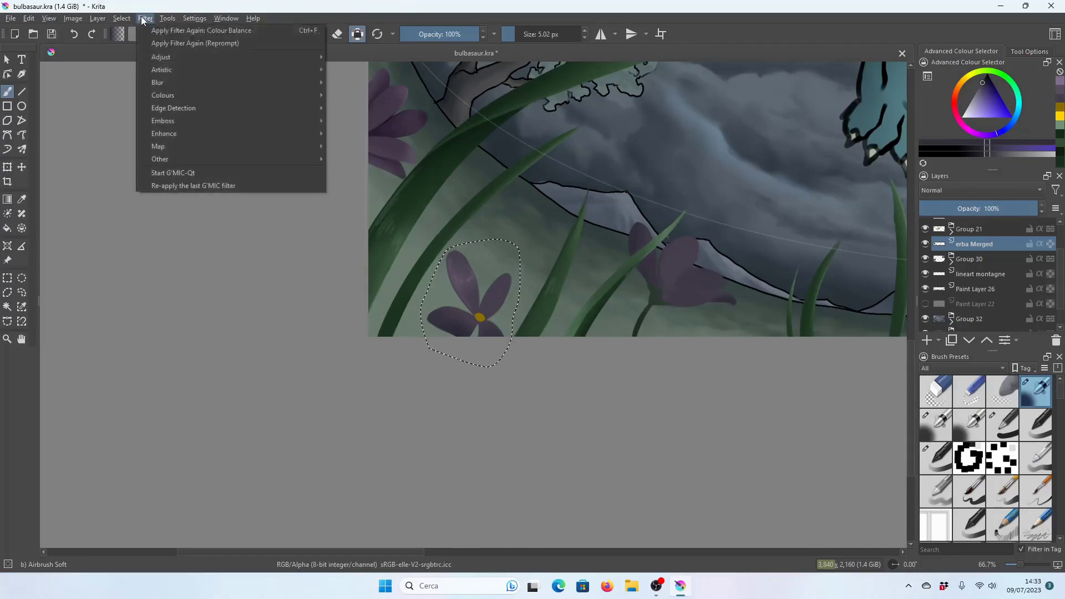
{"action": "left_click", "coordinate": [380, 95]}
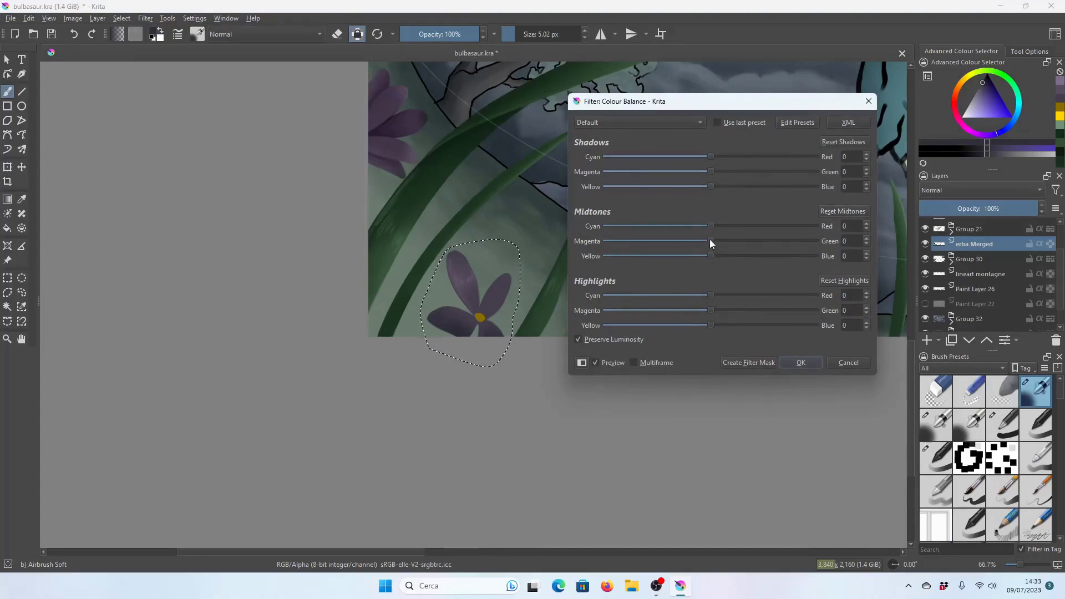
{"action": "left_click_drag", "start_coordinate": [712, 172], "coordinate": [696, 174]}
{"action": "left_click_drag", "start_coordinate": [707, 172], "coordinate": [705, 174]}
{"action": "left_click", "coordinate": [866, 175]}
{"action": "left_click", "coordinate": [804, 359]}
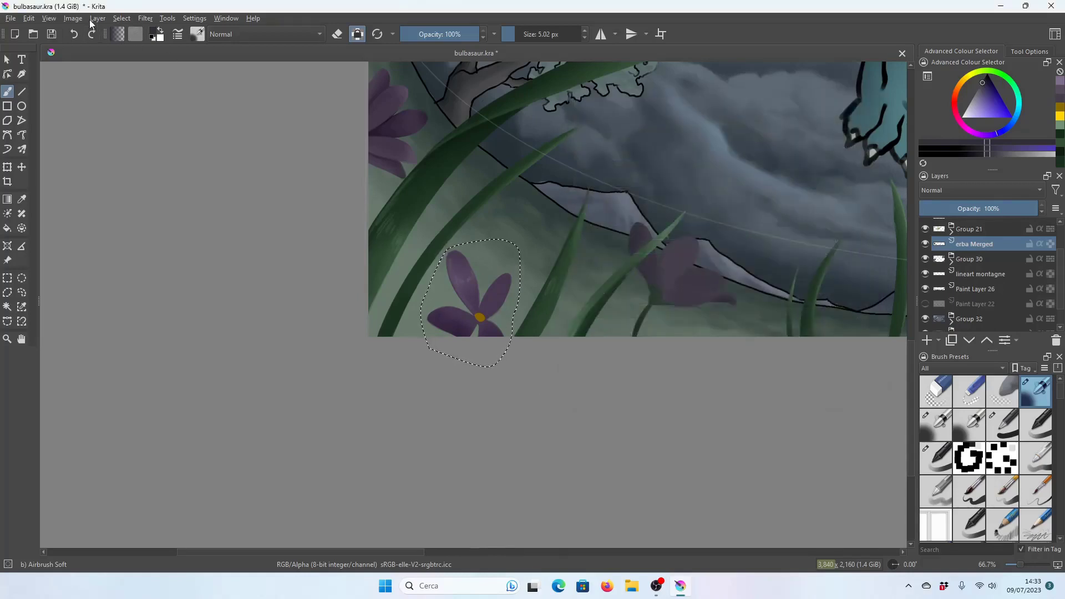
Deselect the flower and save the painting.
{"action": "left_click", "coordinate": [120, 19]}
{"action": "left_click", "coordinate": [134, 43]}
{"action": "key", "text": "ctrl+s"}
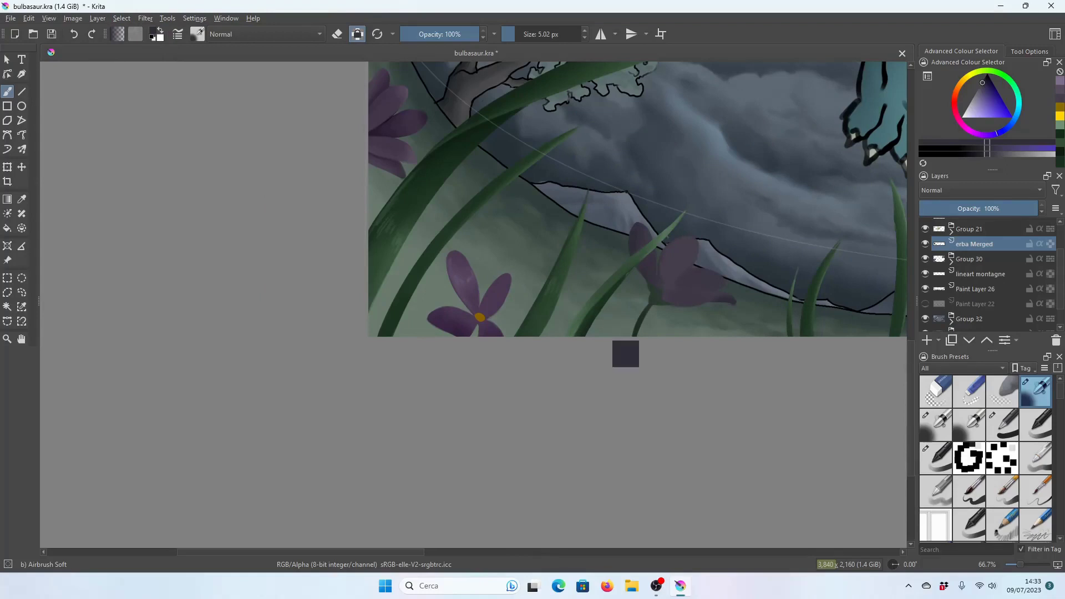
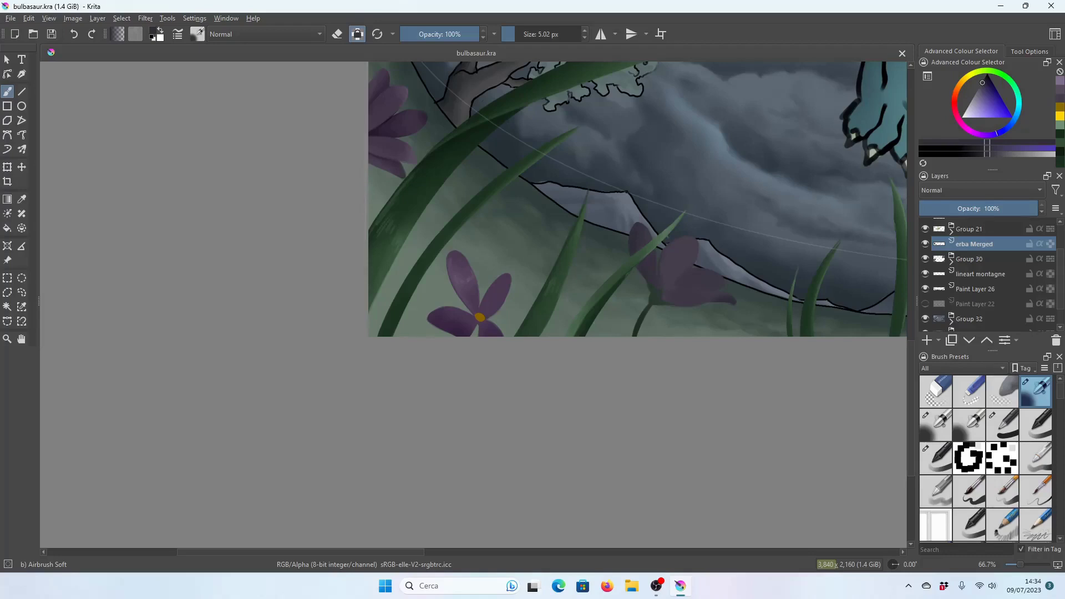
Paint a lighter purple band along the left petal's edge with a larger airbrush.
{"action": "scroll", "coordinate": [471, 222], "scroll_direction": "down", "scroll_amount": 4}
{"action": "scroll", "coordinate": [471, 222], "scroll_direction": "up", "scroll_amount": 6}
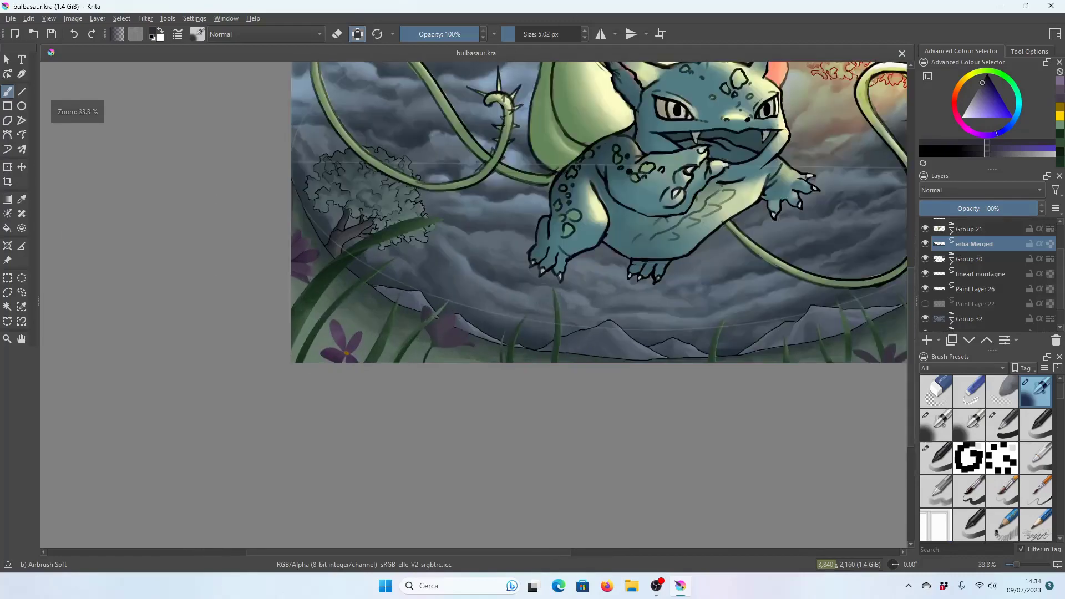
{"action": "scroll", "coordinate": [502, 301], "scroll_direction": "up", "scroll_amount": 2}
{"action": "scroll", "coordinate": [501, 301], "scroll_direction": "down", "scroll_amount": 1}
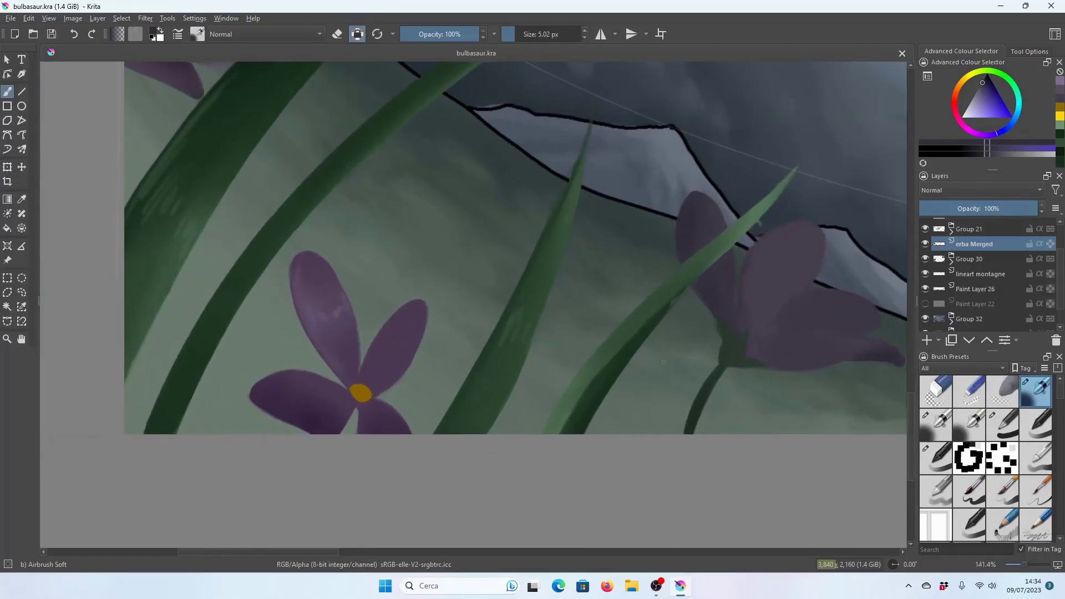
{"action": "scroll", "coordinate": [638, 361], "scroll_direction": "down", "scroll_amount": 1}
{"action": "scroll", "coordinate": [638, 361], "scroll_direction": "up", "scroll_amount": 2}
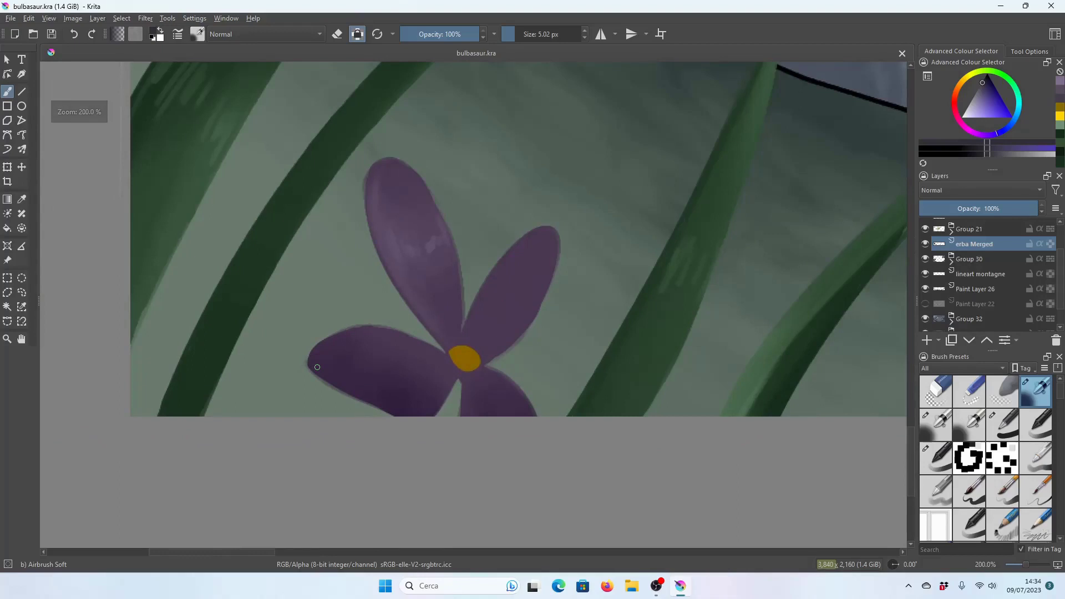
{"action": "left_click", "coordinate": [1059, 81]}
{"action": "key", "text": "bracketright"}
{"action": "key", "text": "bracketright"}
{"action": "key", "text": "bracketright"}
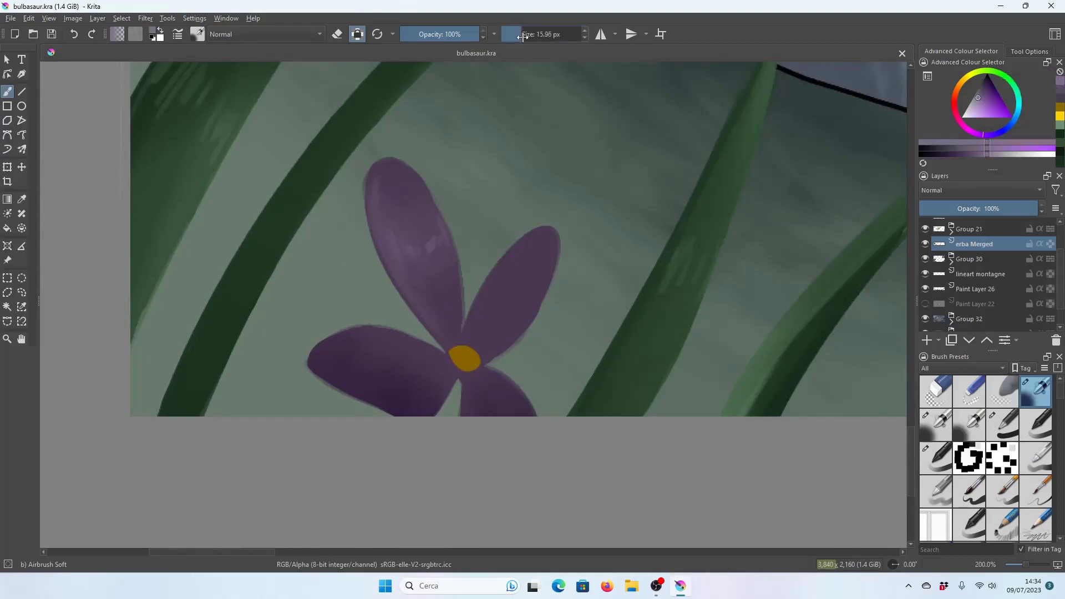
{"action": "left_click_drag", "start_coordinate": [355, 336], "coordinate": [411, 350]}
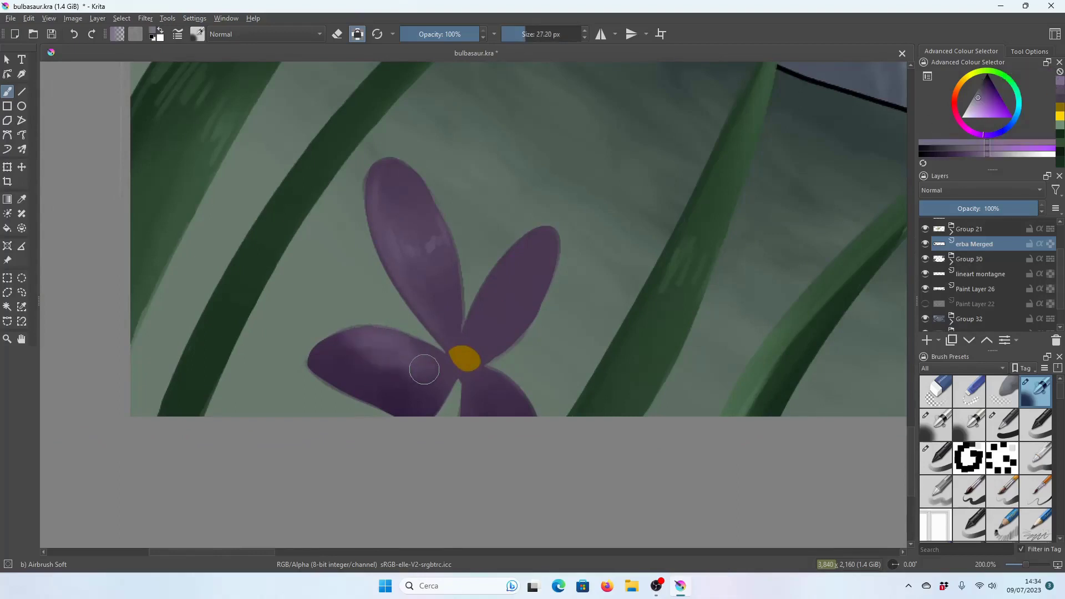
{"action": "left_click_drag", "start_coordinate": [430, 386], "coordinate": [406, 359]}
Sample the petal purple, then shade the lower-left petal with a darker purple.
{"action": "scroll", "coordinate": [575, 333], "scroll_direction": "down", "scroll_amount": 2}
{"action": "scroll", "coordinate": [575, 332], "scroll_direction": "down", "scroll_amount": 2}
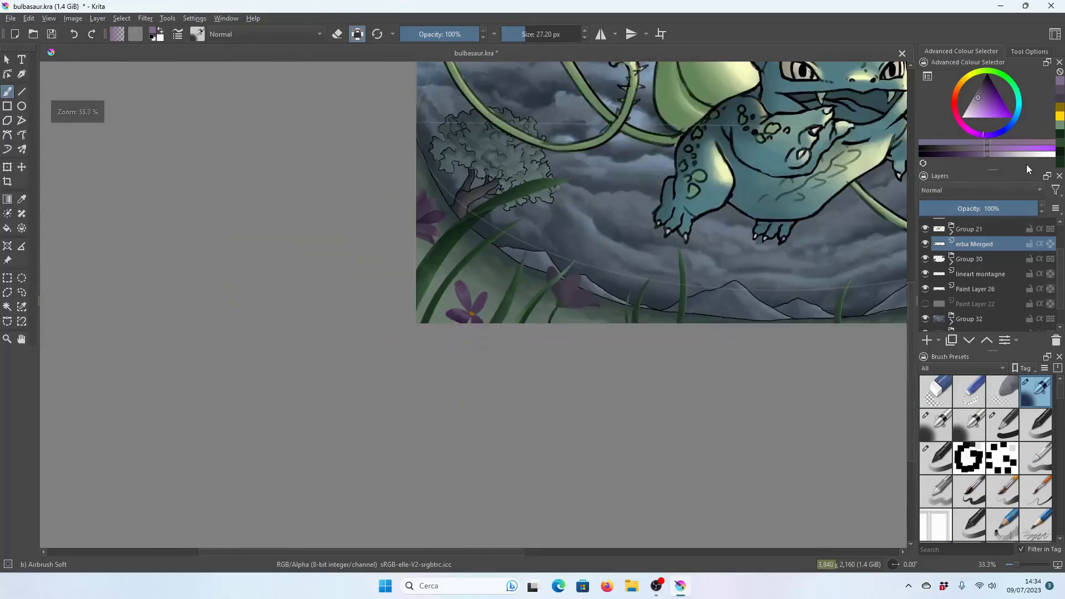
{"action": "scroll", "coordinate": [575, 333], "scroll_direction": "up", "scroll_amount": 1}
{"action": "scroll", "coordinate": [575, 333], "scroll_direction": "up", "scroll_amount": 2}
{"action": "scroll", "coordinate": [472, 301], "scroll_direction": "up", "scroll_amount": 1}
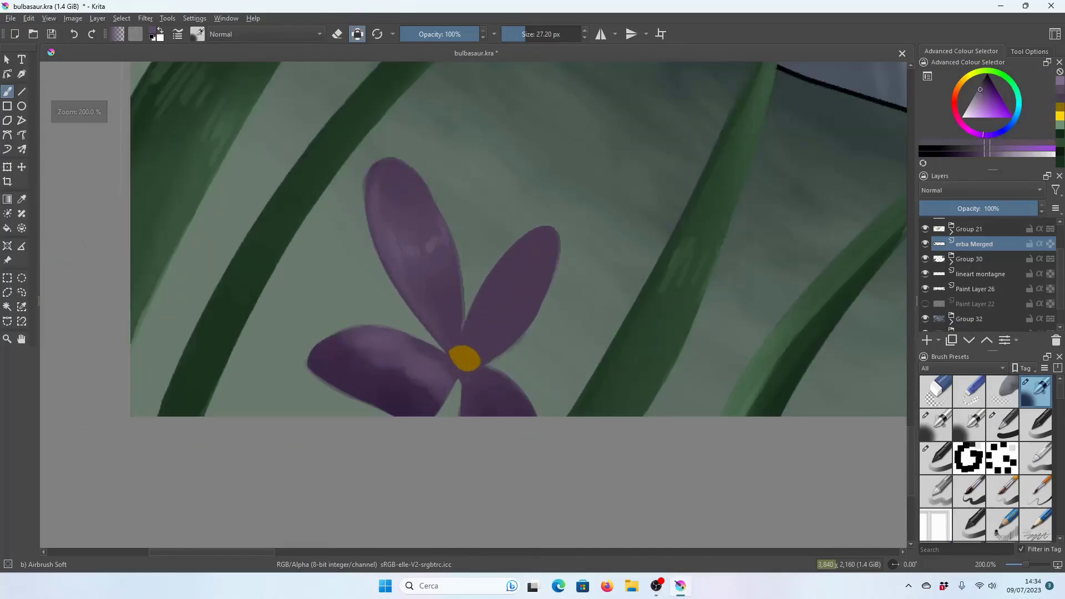
{"action": "key", "text": "p"}
{"action": "left_click", "coordinate": [471, 300]}
{"action": "scroll", "coordinate": [504, 304], "scroll_direction": "up", "scroll_amount": 1}
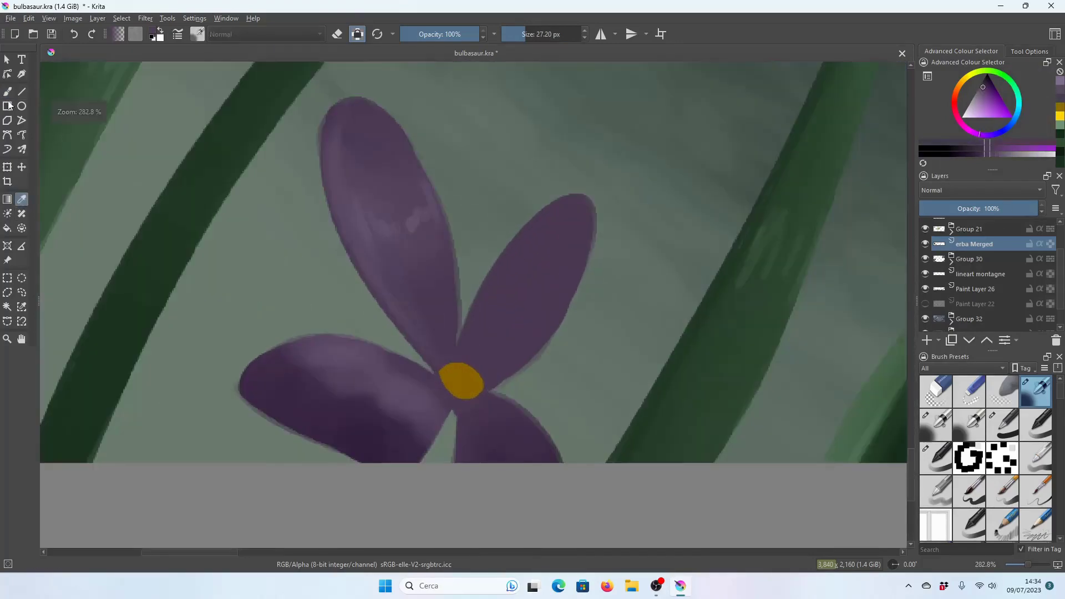
{"action": "key", "text": "b"}
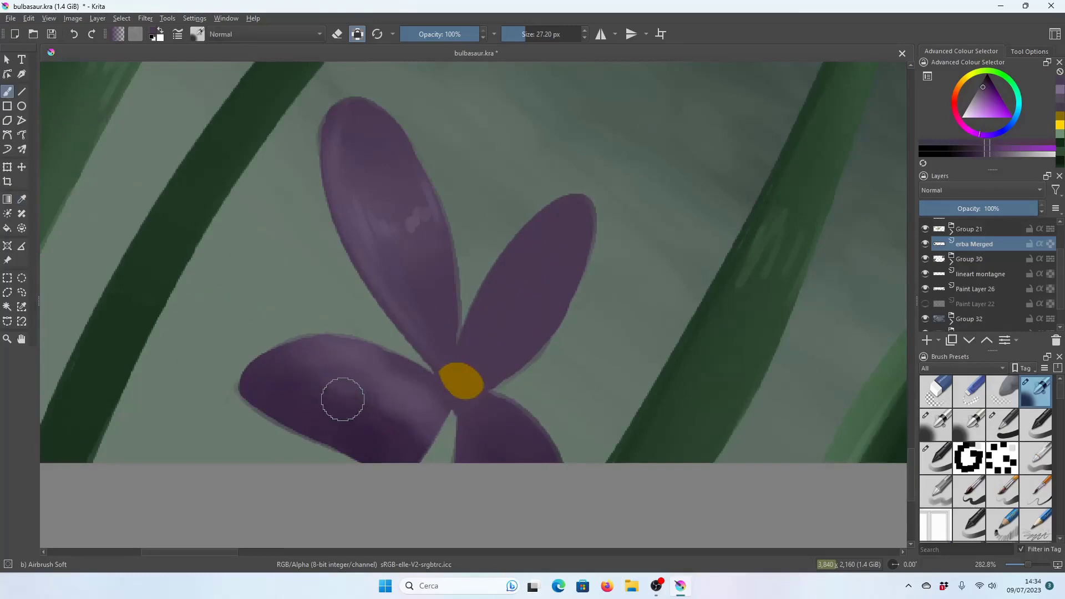
{"action": "scroll", "coordinate": [512, 428], "scroll_direction": "down", "scroll_amount": 3}
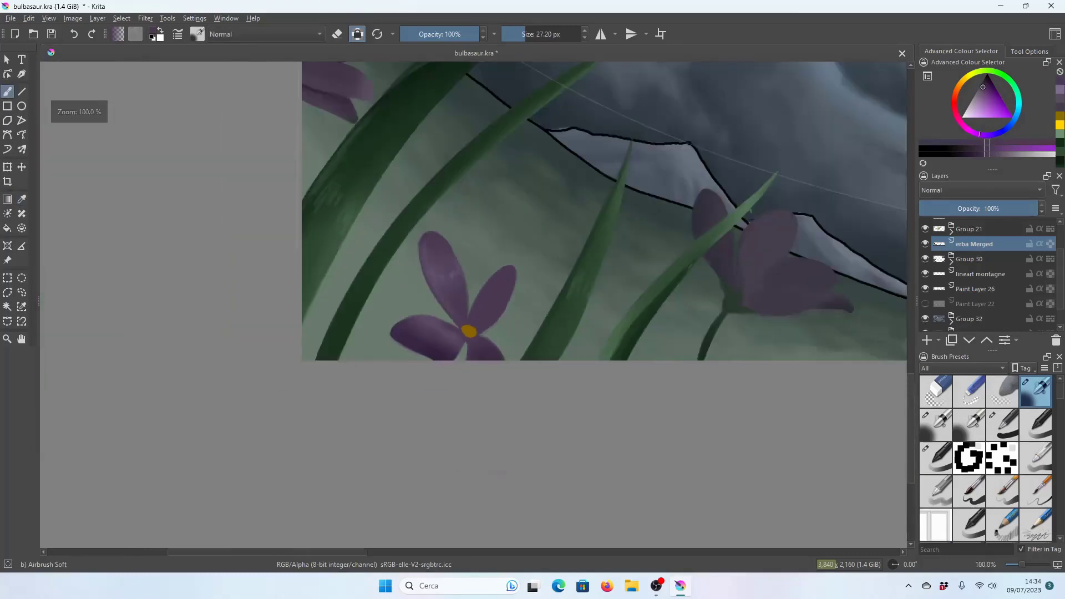
{"action": "scroll", "coordinate": [721, 333], "scroll_direction": "down", "scroll_amount": 2}
{"action": "scroll", "coordinate": [472, 305], "scroll_direction": "up", "scroll_amount": 5}
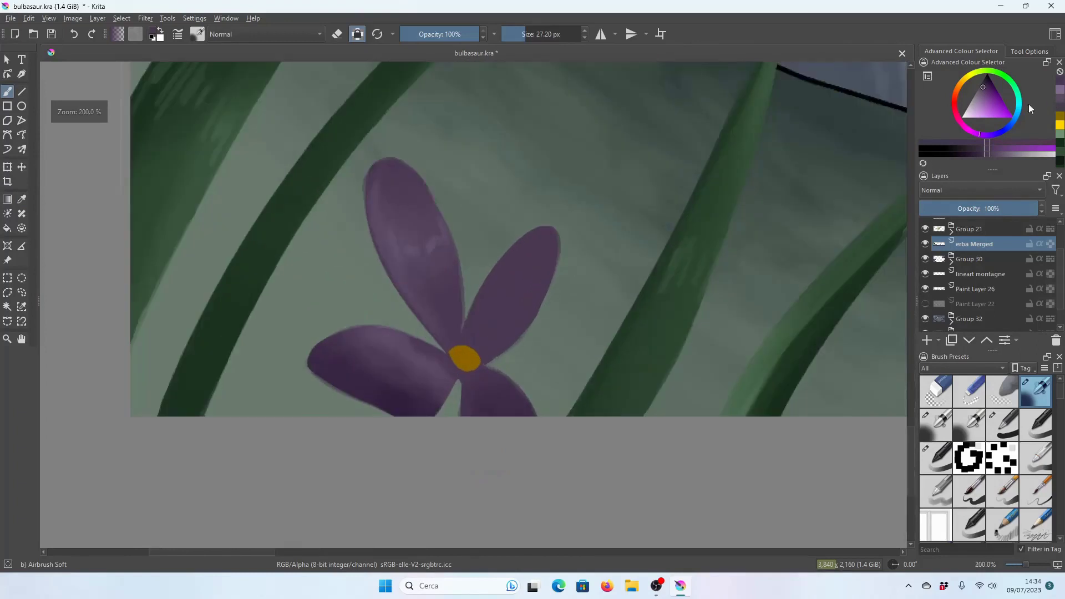
{"action": "left_click", "coordinate": [364, 375], "text": "ctrl"}
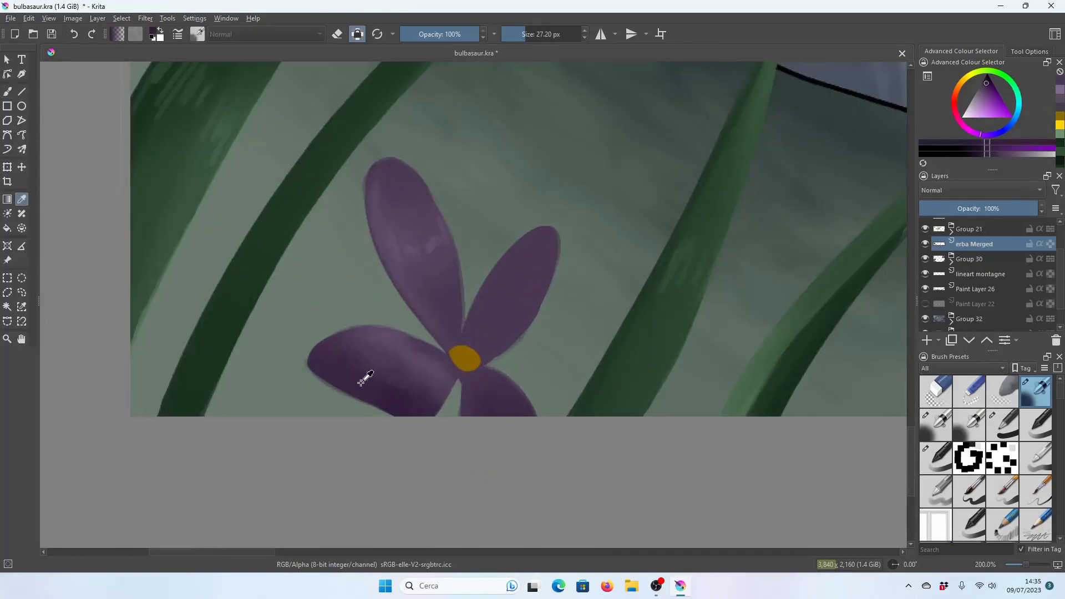
{"action": "left_click_drag", "start_coordinate": [341, 367], "coordinate": [418, 403]}
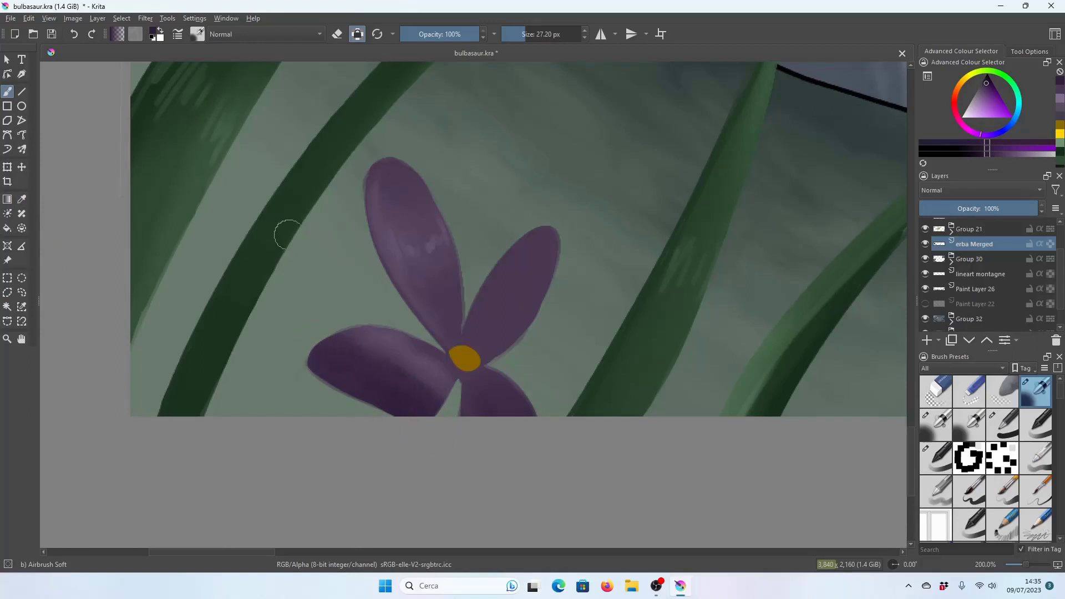
Sample the upper petal's purple and make the brush much larger.
{"action": "key", "text": "minus"}
{"action": "key", "text": "minus"}
{"action": "key", "text": "minus"}
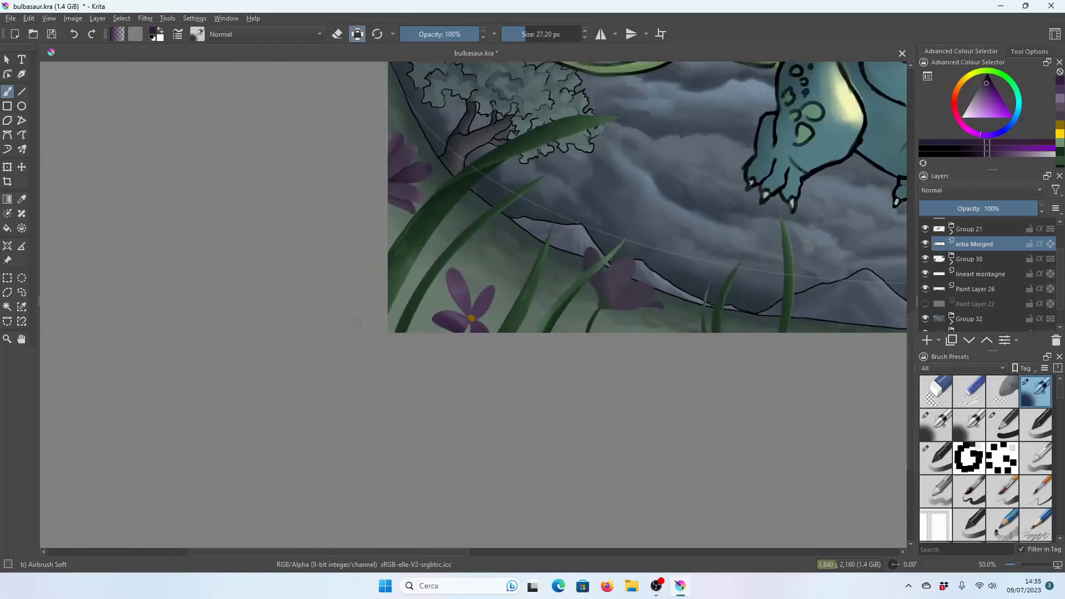
{"action": "key", "text": "plus"}
{"action": "key", "text": "plus"}
{"action": "key", "text": "plus"}
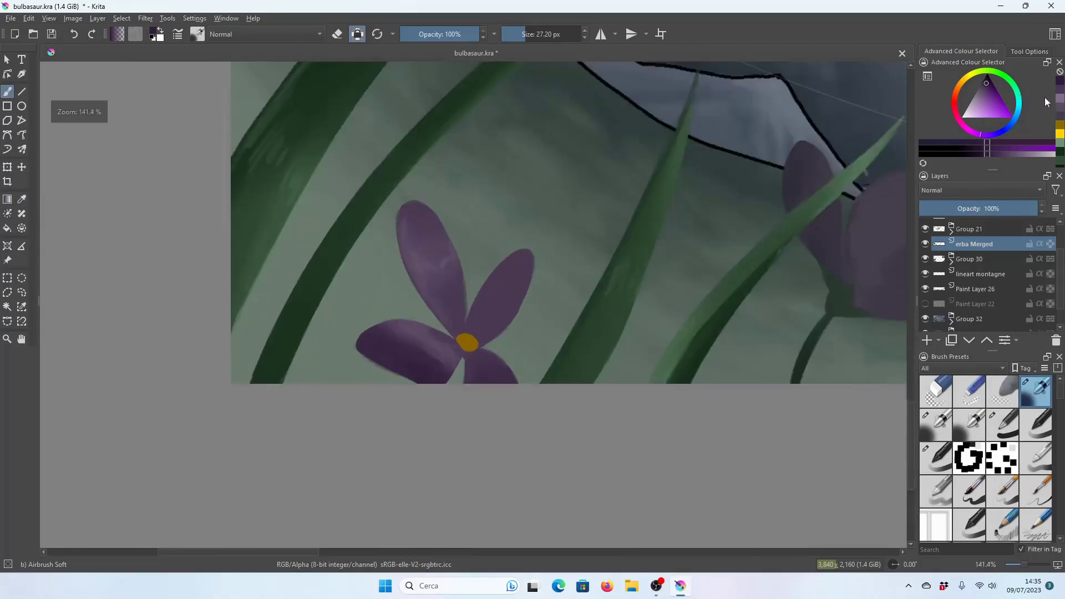
{"action": "key", "text": "plus"}
{"action": "key", "text": "plus"}
{"action": "key", "text": "p"}
{"action": "left_click", "coordinate": [432, 260]}
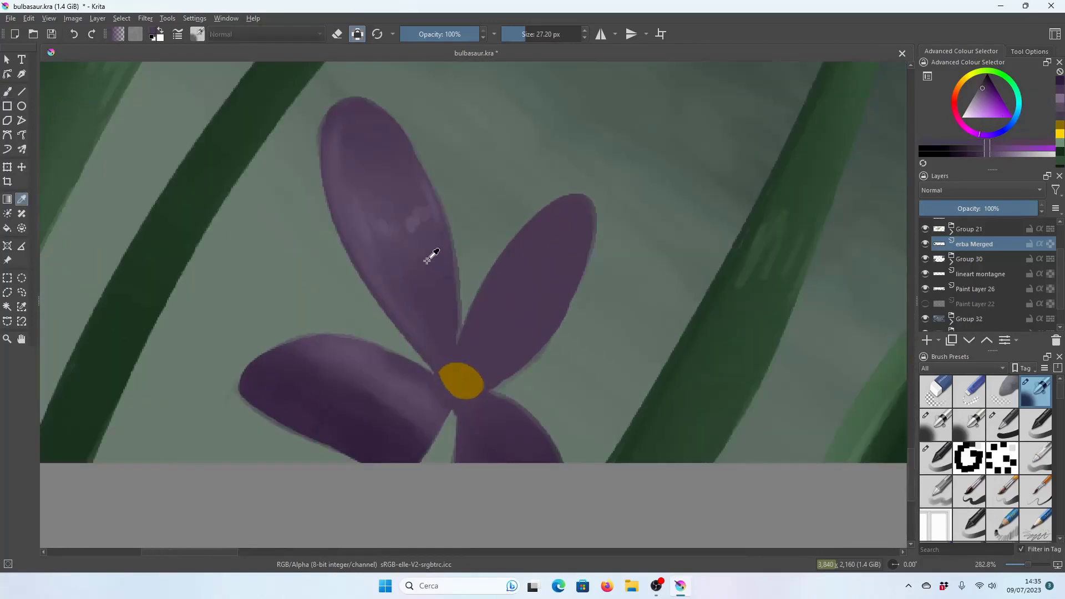
{"action": "left_click", "coordinate": [7, 92]}
{"action": "left_click_drag", "start_coordinate": [521, 33], "coordinate": [545, 33]}
{"action": "key", "text": "minus"}
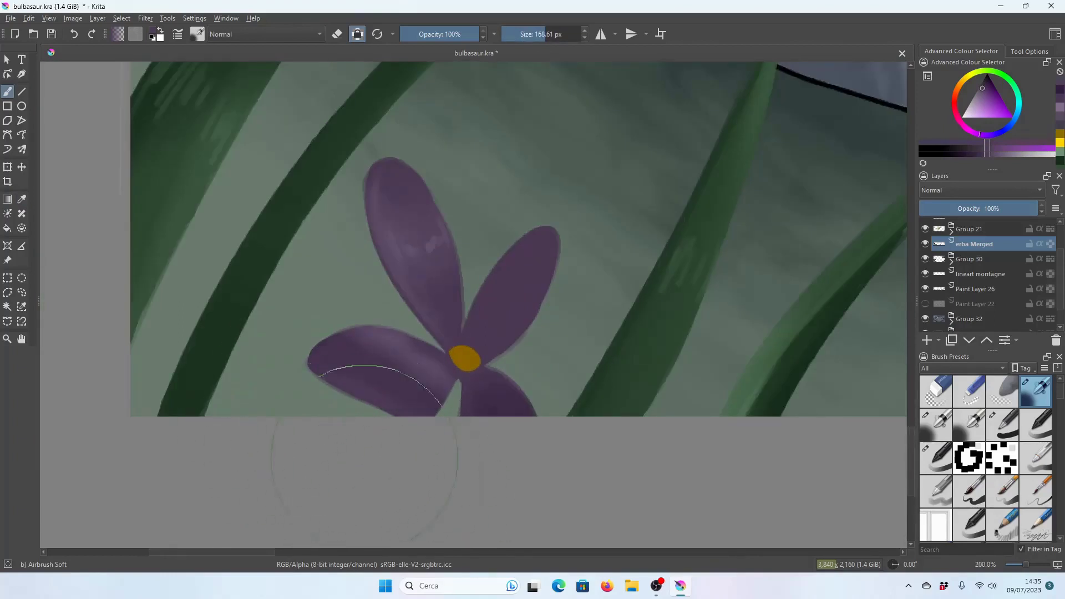
{"action": "key", "text": "minus"}
{"action": "key", "text": "minus"}
{"action": "key", "text": "minus"}
{"action": "key", "text": "minus"}
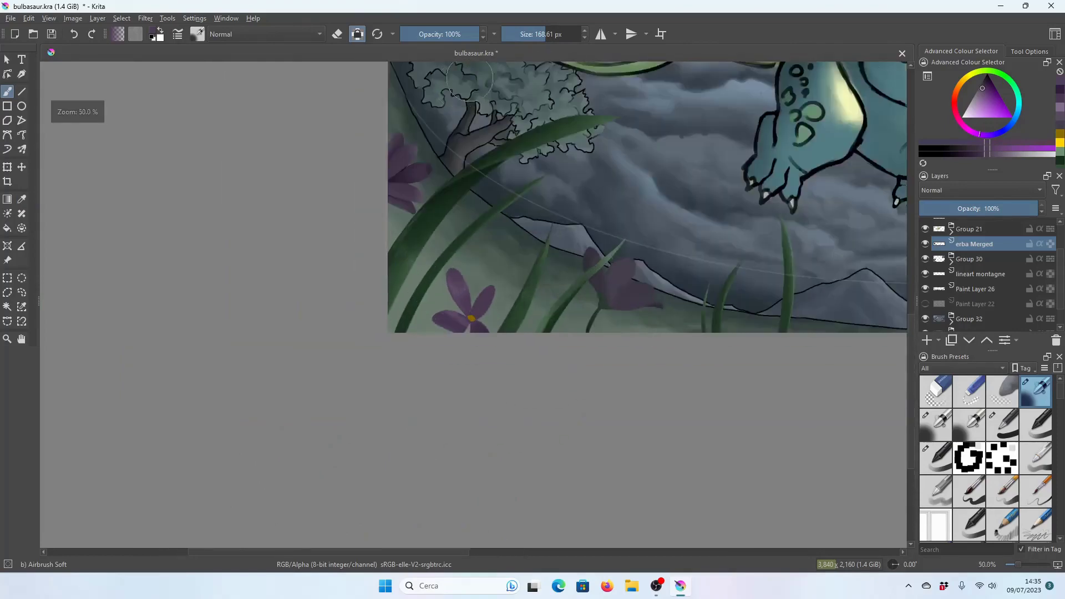
{"action": "key", "text": "plus"}
{"action": "key", "text": "plus"}
{"action": "key", "text": "plus"}
{"action": "key", "text": "plus"}
{"action": "key", "text": "plus"}
{"action": "key", "text": "plus"}
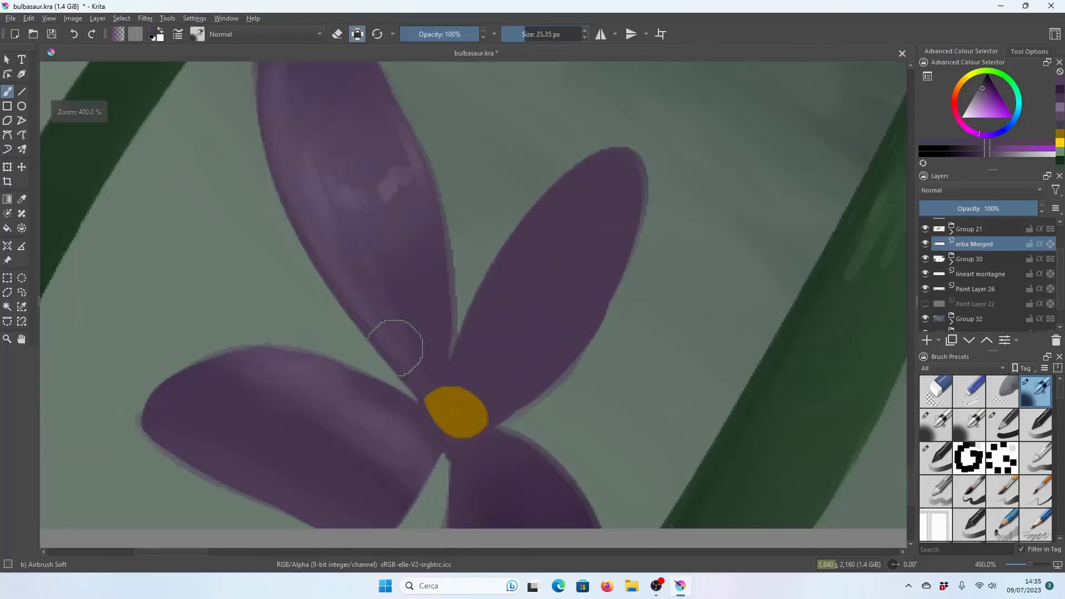
Shade dark purple between the petals around the crocus's yellow centre.
{"action": "key", "text": "p"}
{"action": "left_click", "coordinate": [549, 491]}
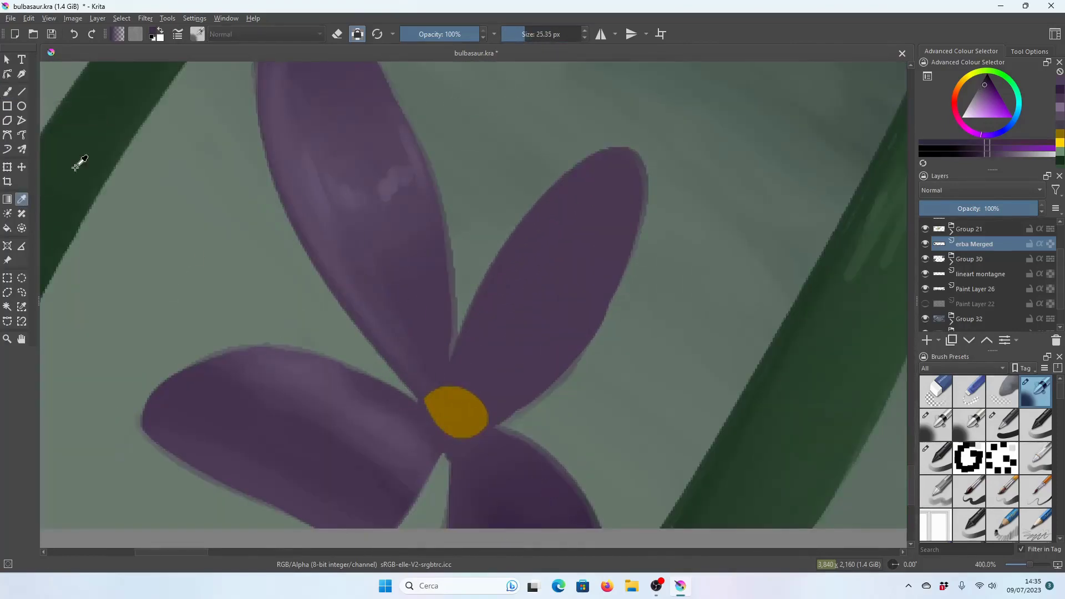
{"action": "key", "text": "b"}
{"action": "key", "text": "plus"}
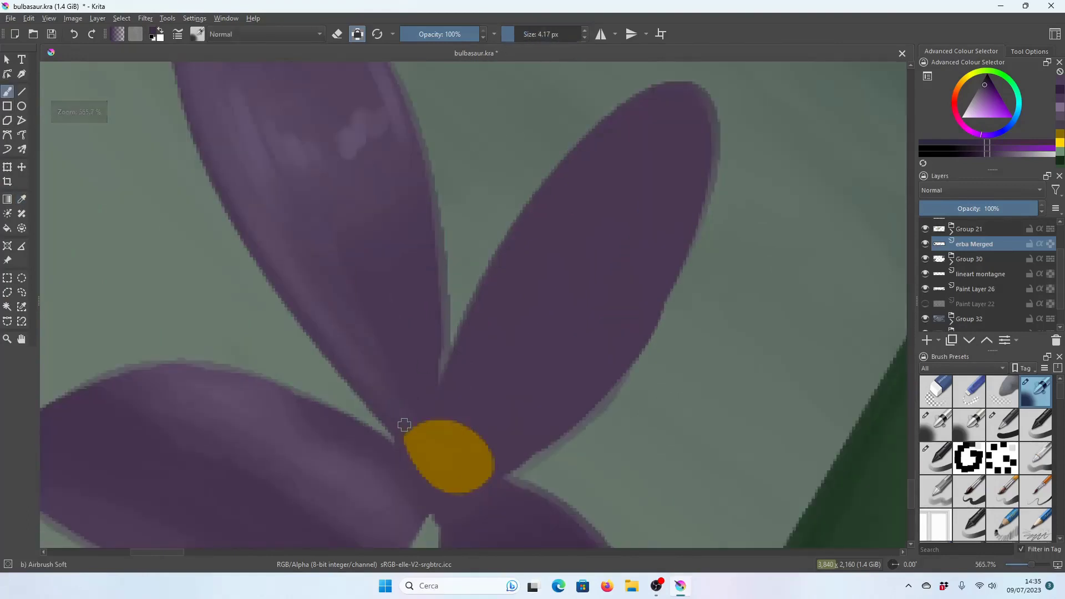
{"action": "mouse_move", "coordinate": [404, 427]}
{"action": "left_mouse_down"}
{"action": "mouse_move", "coordinate": [421, 425]}
{"action": "mouse_move", "coordinate": [395, 369]}
{"action": "left_mouse_up"}
{"action": "mouse_move", "coordinate": [420, 411]}
{"action": "left_mouse_down"}
{"action": "mouse_move", "coordinate": [400, 360]}
{"action": "mouse_move", "coordinate": [435, 390]}
{"action": "mouse_move", "coordinate": [424, 411]}
{"action": "left_mouse_up"}
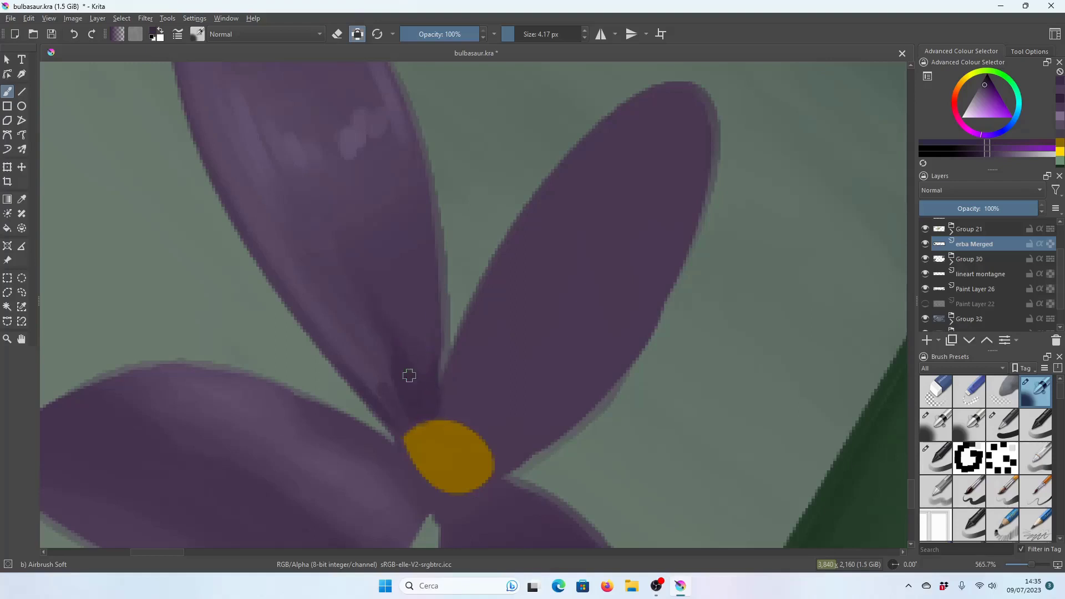
Zoom out and save bulbasaur.kra.
{"action": "key", "text": "minus"}
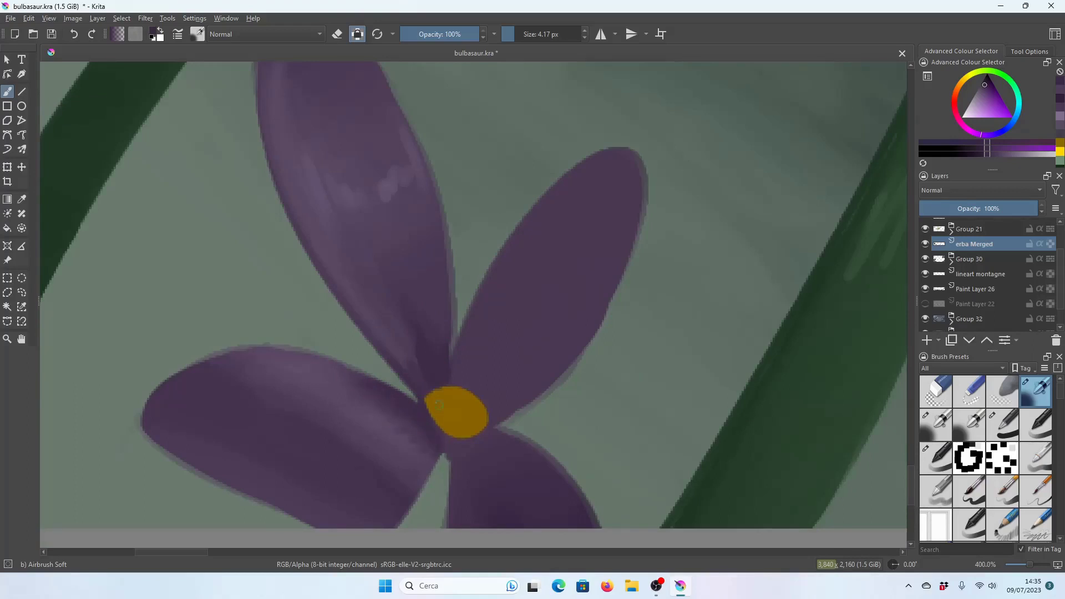
{"action": "key", "text": "minus"}
{"action": "key", "text": "minus"}
{"action": "key", "text": "minus"}
{"action": "key", "text": "minus"}
{"action": "key", "text": "minus"}
{"action": "key", "text": "ctrl+s"}
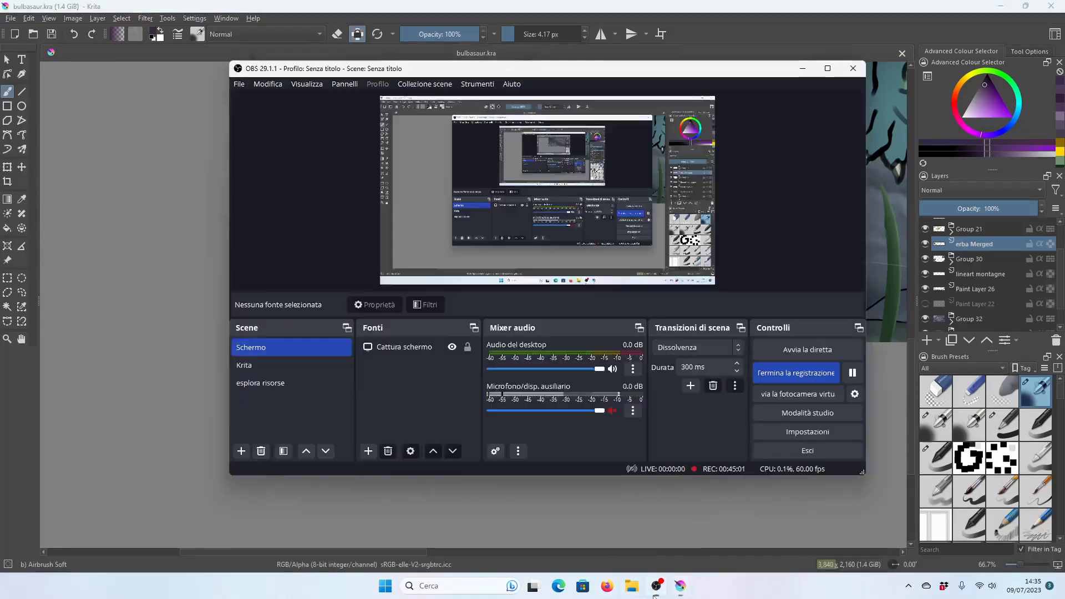
Lighten the lower-right and upper-right petals with a greyish light purple.
{"action": "scroll", "coordinate": [482, 299], "scroll_direction": "up", "scroll_amount": 4}
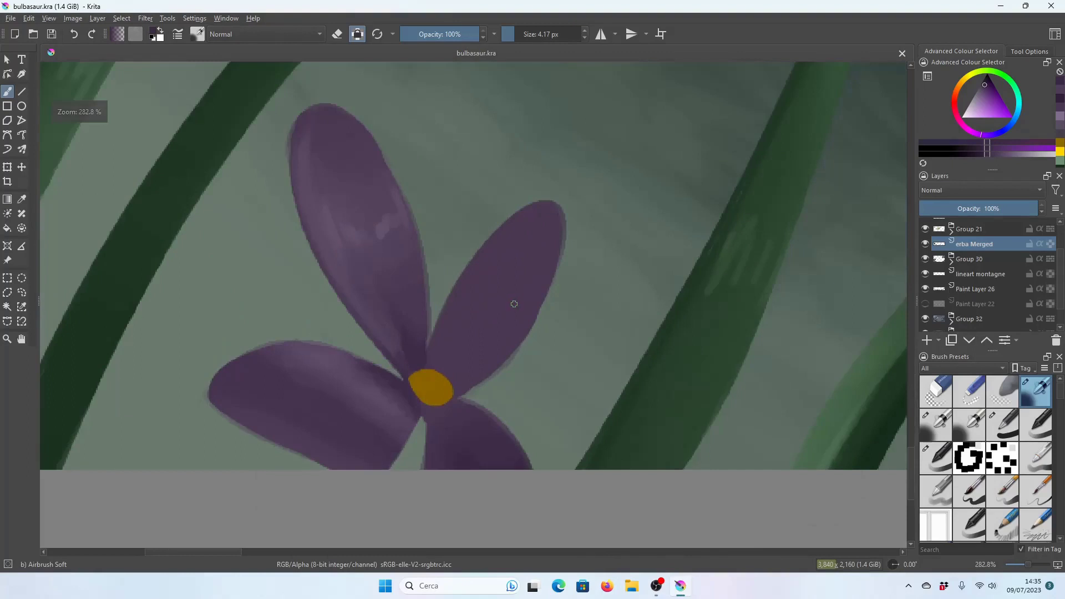
{"action": "scroll", "coordinate": [498, 325], "scroll_direction": "down", "scroll_amount": 4}
{"action": "scroll", "coordinate": [504, 398], "scroll_direction": "up", "scroll_amount": 4}
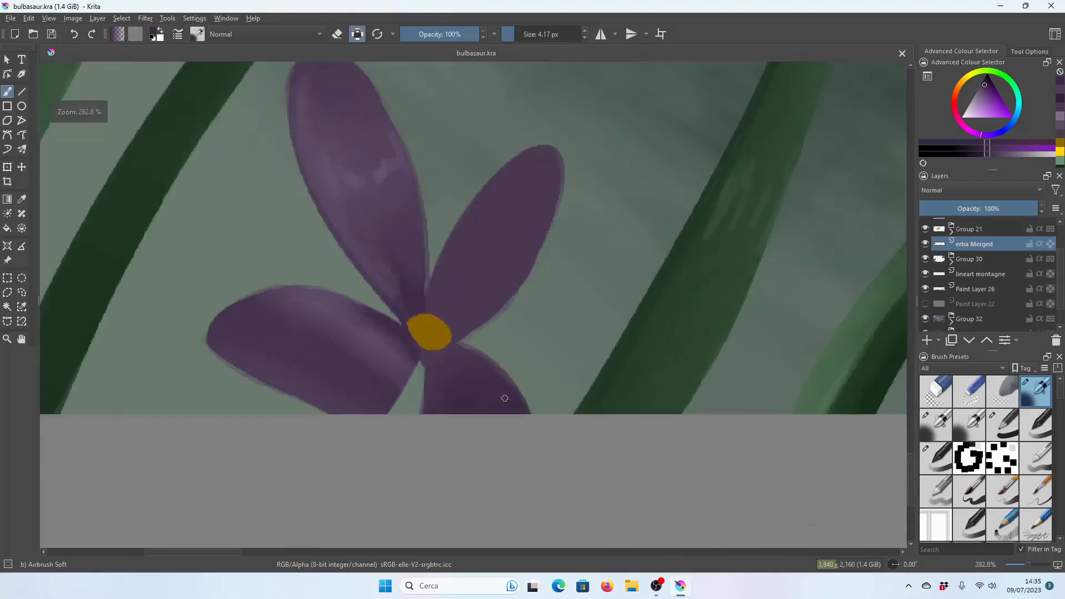
{"action": "left_click_drag", "start_coordinate": [422, 354], "coordinate": [429, 358]}
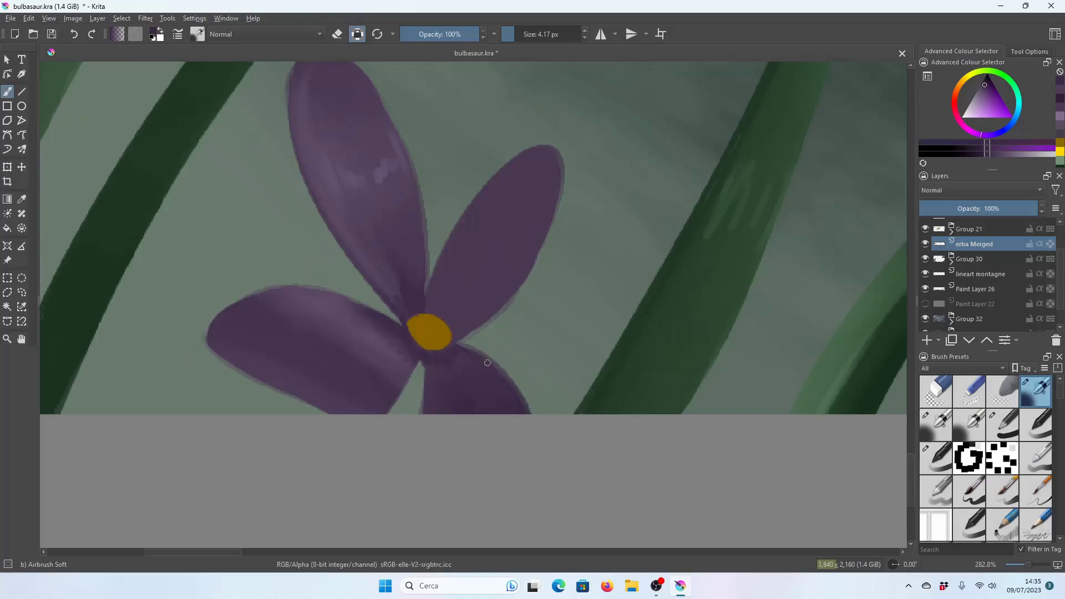
{"action": "left_click", "coordinate": [1060, 120]}
{"action": "left_click_drag", "start_coordinate": [476, 366], "coordinate": [499, 391]}
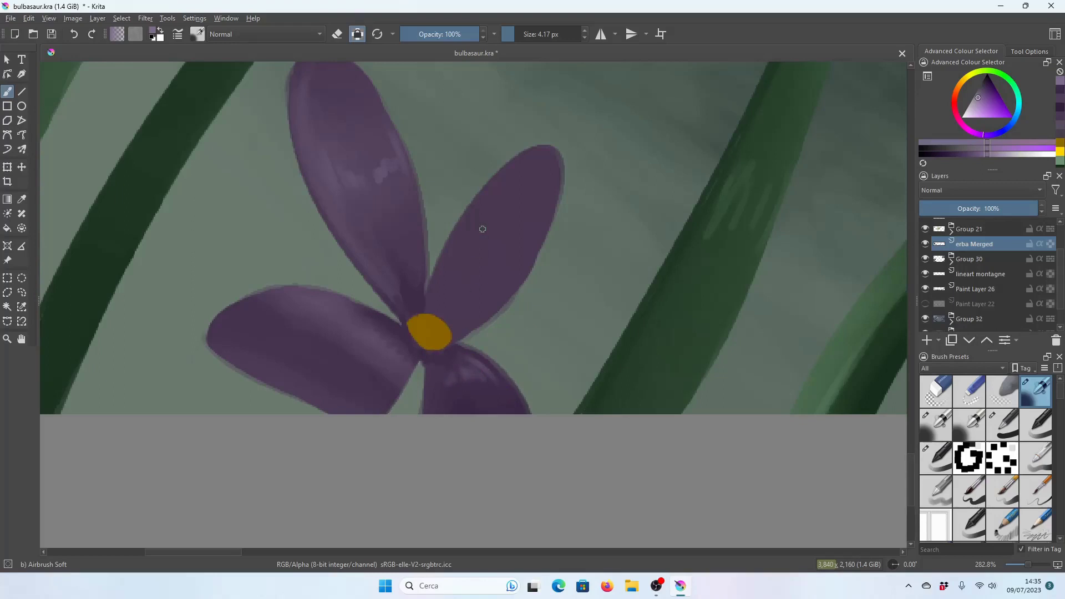
{"action": "mouse_move", "coordinate": [464, 269]}
{"action": "left_mouse_down"}
{"action": "mouse_move", "coordinate": [504, 183]}
{"action": "mouse_move", "coordinate": [472, 268]}
{"action": "left_mouse_up"}
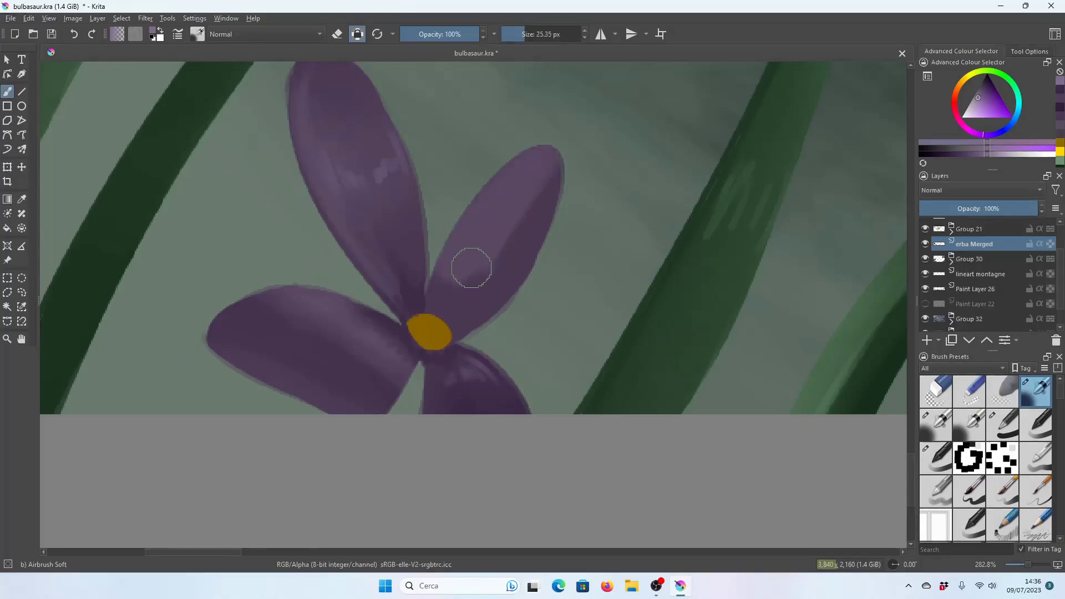
Dab fine lighter-purple highlights onto the upper-right petal with a smaller brush.
{"action": "left_click", "coordinate": [539, 34]}
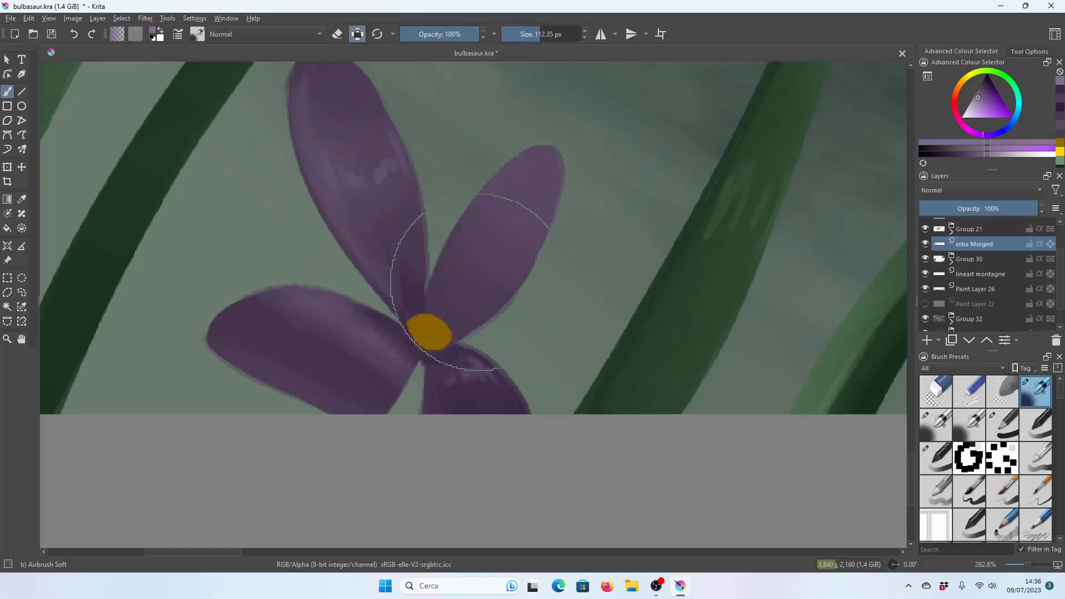
{"action": "key", "text": "minus"}
{"action": "key", "text": "minus"}
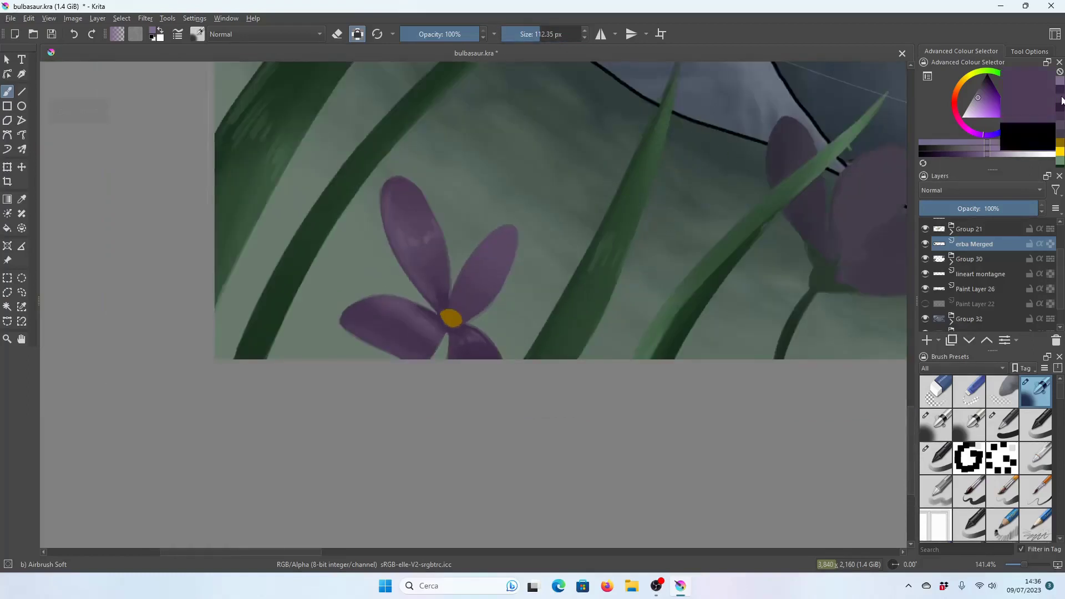
{"action": "left_click", "coordinate": [1062, 101]}
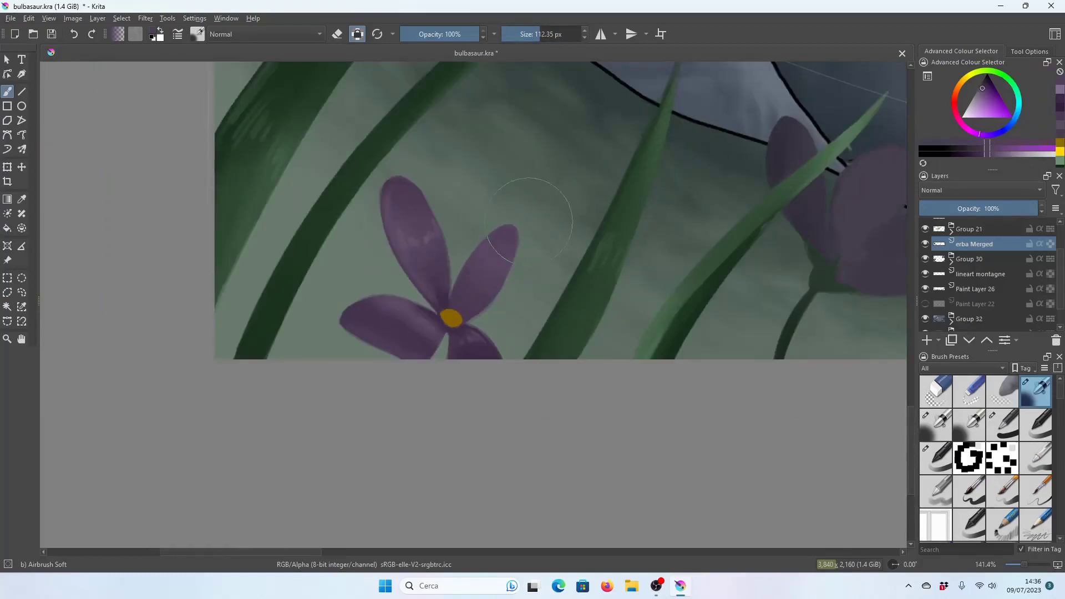
{"action": "key", "text": "plus"}
{"action": "key", "text": "plus"}
{"action": "key", "text": "plus"}
{"action": "key", "text": "bracketleft"}
{"action": "key", "text": "bracketleft"}
{"action": "key", "text": "bracketleft"}
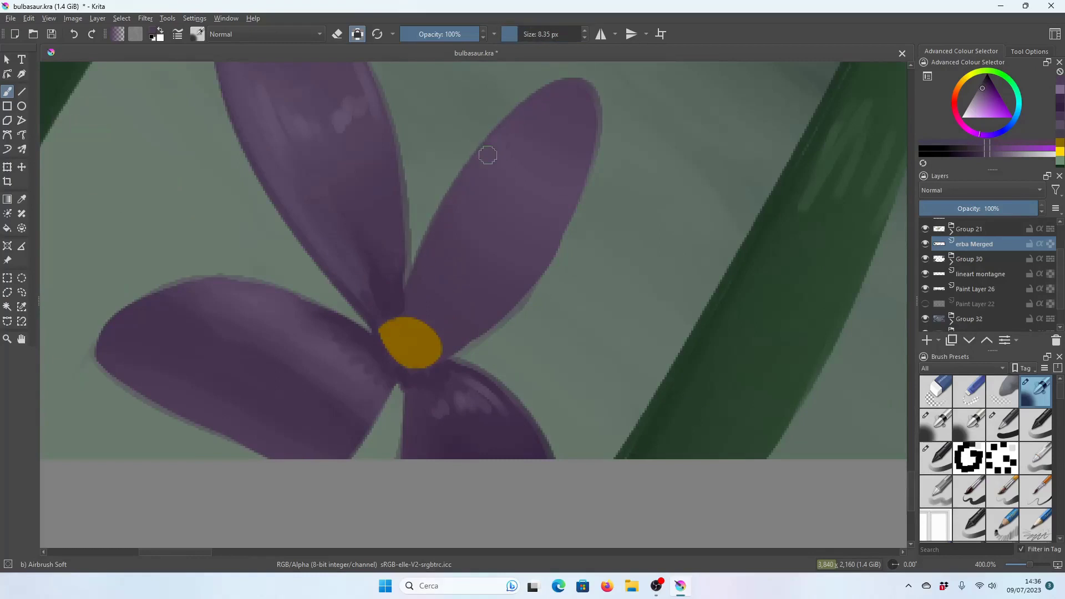
{"action": "key", "text": "l"}
{"action": "left_click_drag", "start_coordinate": [522, 37], "coordinate": [515, 38]}
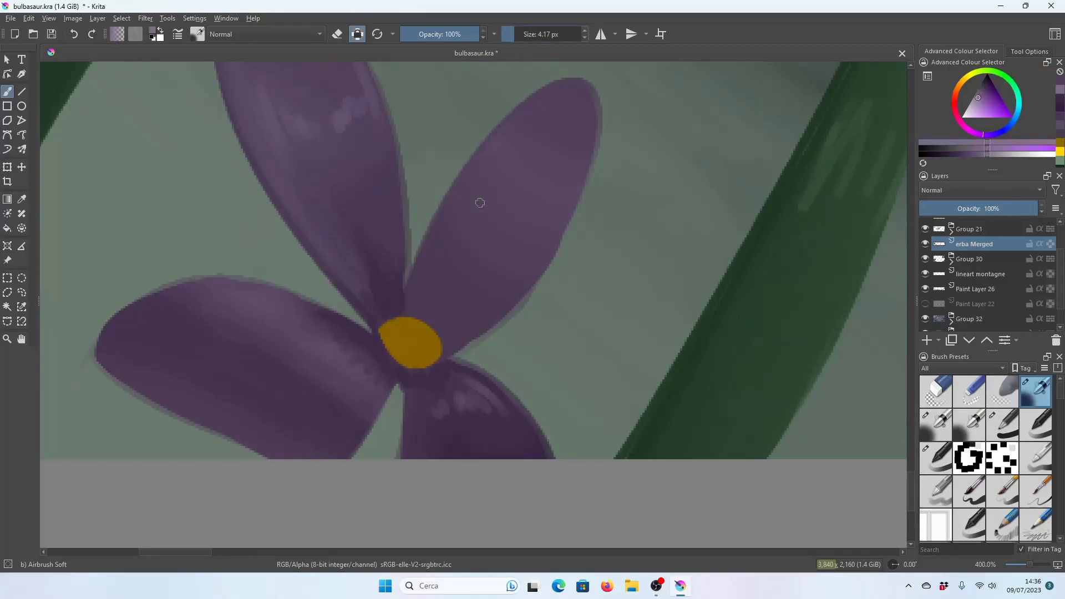
{"action": "left_click_drag", "start_coordinate": [488, 158], "coordinate": [474, 189]}
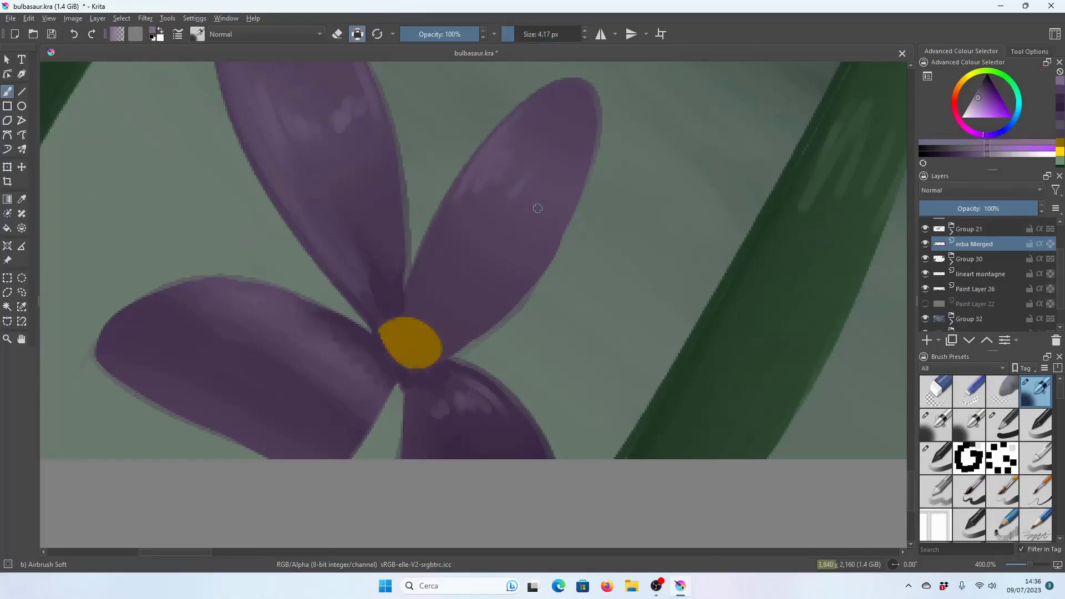
{"action": "key", "text": "minus"}
{"action": "key", "text": "minus"}
{"action": "key", "text": "minus"}
{"action": "key", "text": "minus"}
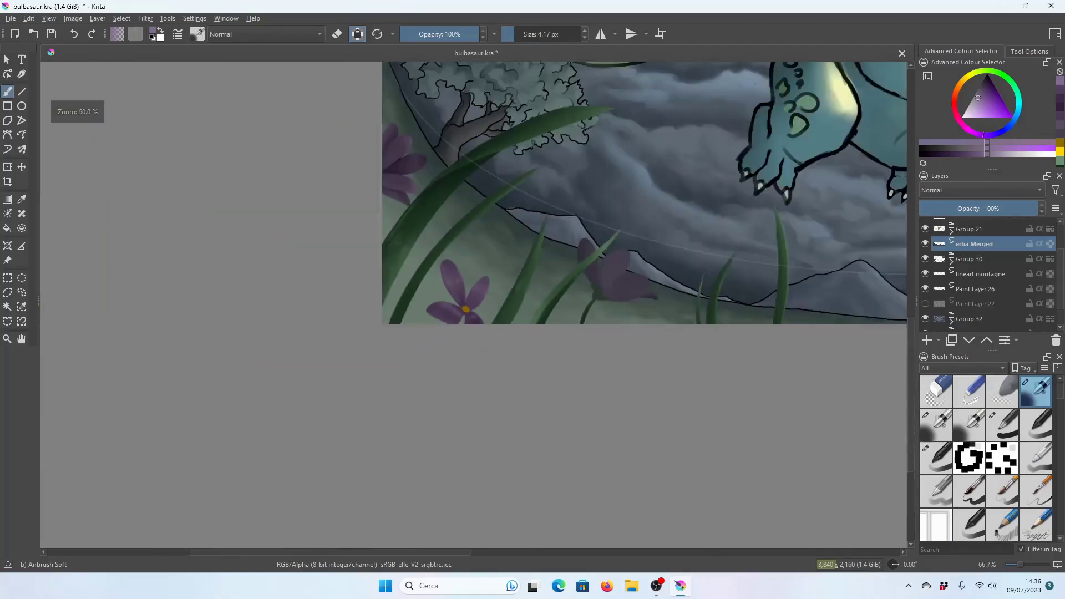
{"action": "key", "text": "minus"}
{"action": "key", "text": "minus"}
Save, then airbrush lighter gold texture over the sampled flower centre.
{"action": "key", "text": "ctrl+s"}
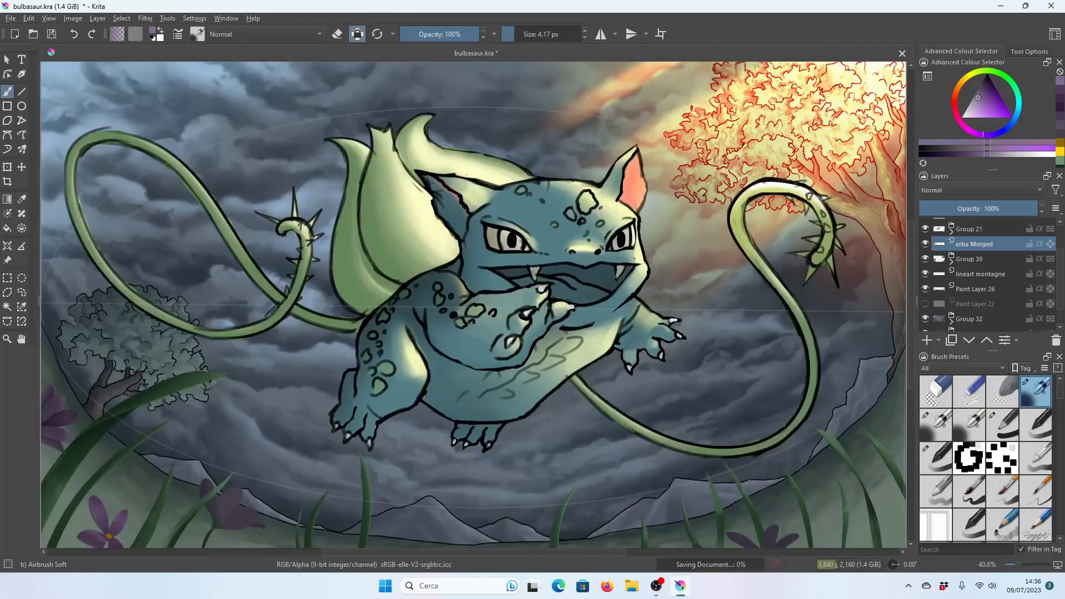
{"action": "left_click_drag", "start_coordinate": [208, 437], "coordinate": [384, 373]}
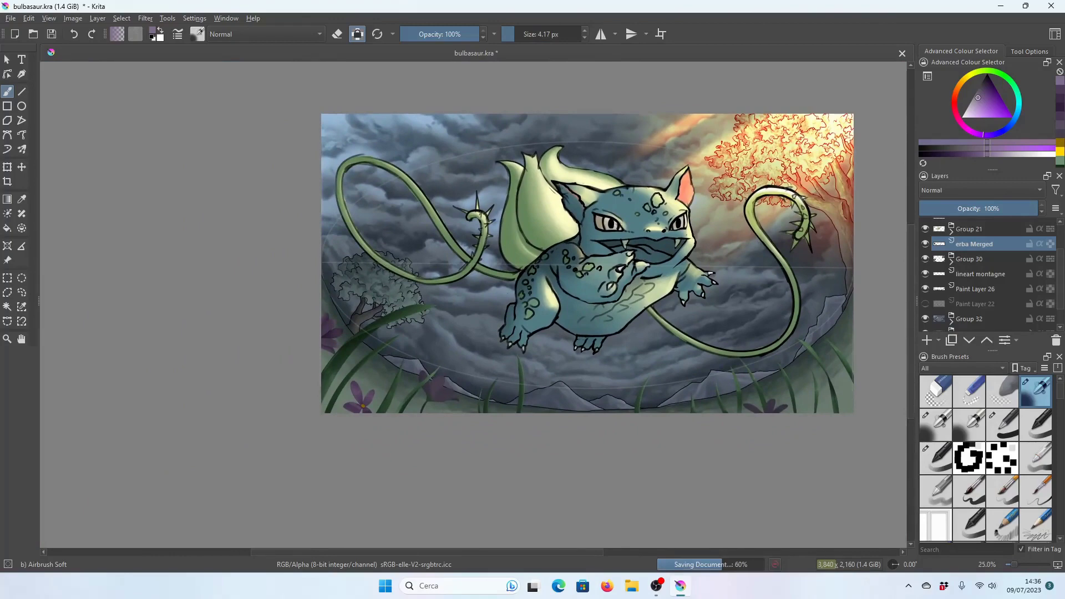
{"action": "scroll", "coordinate": [365, 409], "scroll_direction": "up", "scroll_amount": 1}
{"action": "scroll", "coordinate": [365, 410], "scroll_direction": "down", "scroll_amount": 2}
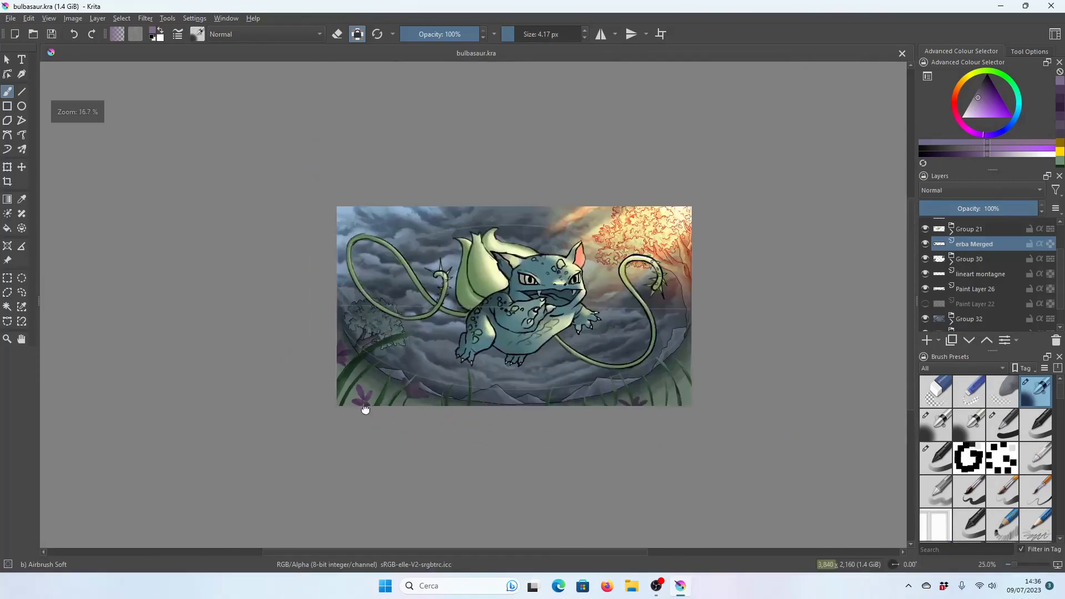
{"action": "scroll", "coordinate": [365, 410], "scroll_direction": "up", "scroll_amount": 4}
{"action": "scroll", "coordinate": [477, 350], "scroll_direction": "up", "scroll_amount": 4}
{"action": "scroll", "coordinate": [479, 348], "scroll_direction": "up", "scroll_amount": 2}
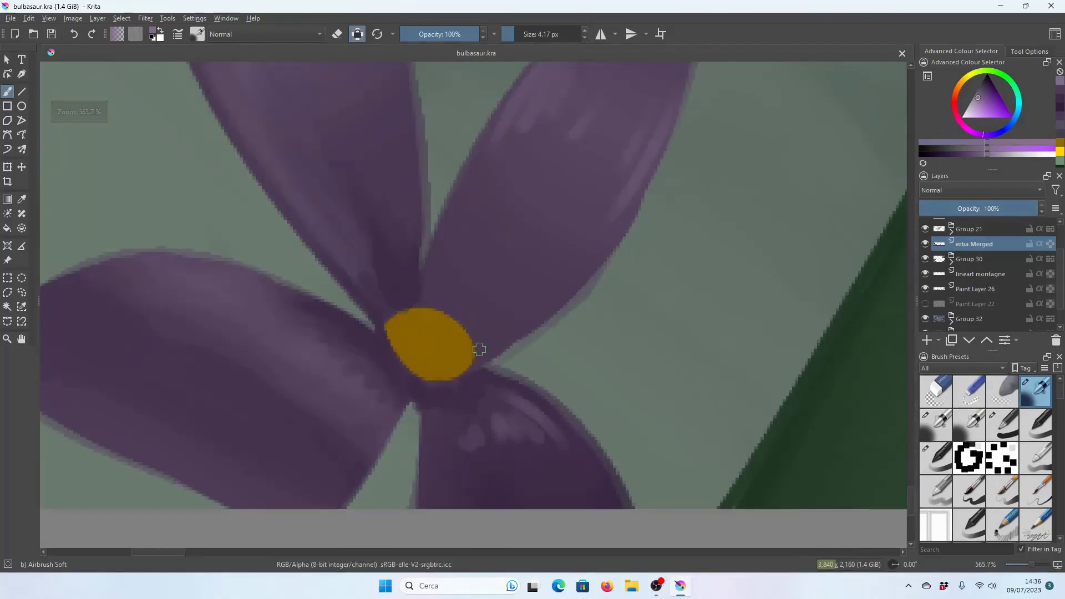
{"action": "left_click", "coordinate": [427, 344], "text": "ctrl"}
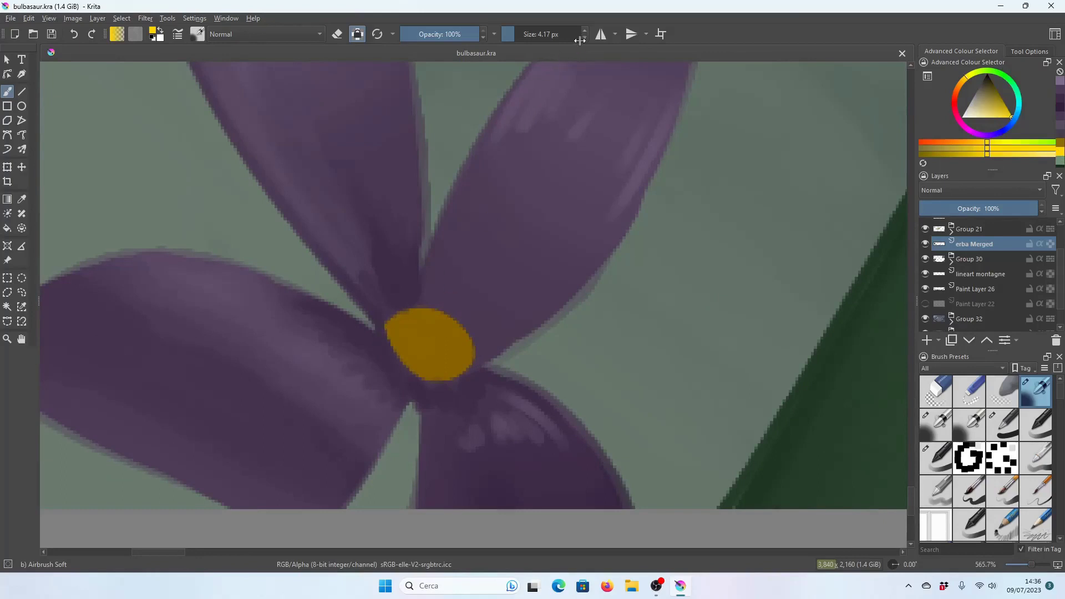
{"action": "mouse_move", "coordinate": [428, 327]}
{"action": "left_mouse_down"}
{"action": "mouse_move", "coordinate": [432, 344]}
{"action": "mouse_move", "coordinate": [460, 325]}
{"action": "mouse_move", "coordinate": [471, 347]}
{"action": "mouse_move", "coordinate": [444, 339]}
{"action": "mouse_move", "coordinate": [456, 333]}
{"action": "mouse_move", "coordinate": [441, 314]}
{"action": "mouse_move", "coordinate": [405, 316]}
{"action": "mouse_move", "coordinate": [440, 310]}
{"action": "left_mouse_up"}
Fit the whole image in view, save bulbasaur.kra, and zoom back in on the flower.
{"action": "key", "text": "minus"}
{"action": "key", "text": "minus"}
{"action": "key", "text": "minus"}
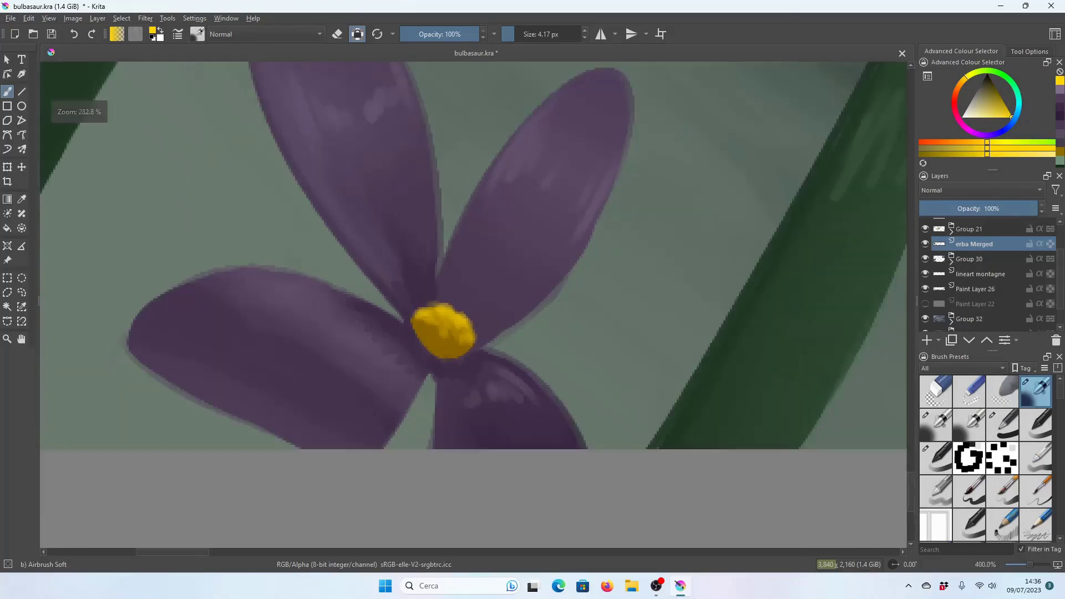
{"action": "key", "text": "minus"}
{"action": "key", "text": "minus"}
{"action": "key", "text": "minus"}
{"action": "key", "text": "minus"}
{"action": "key", "text": "2"}
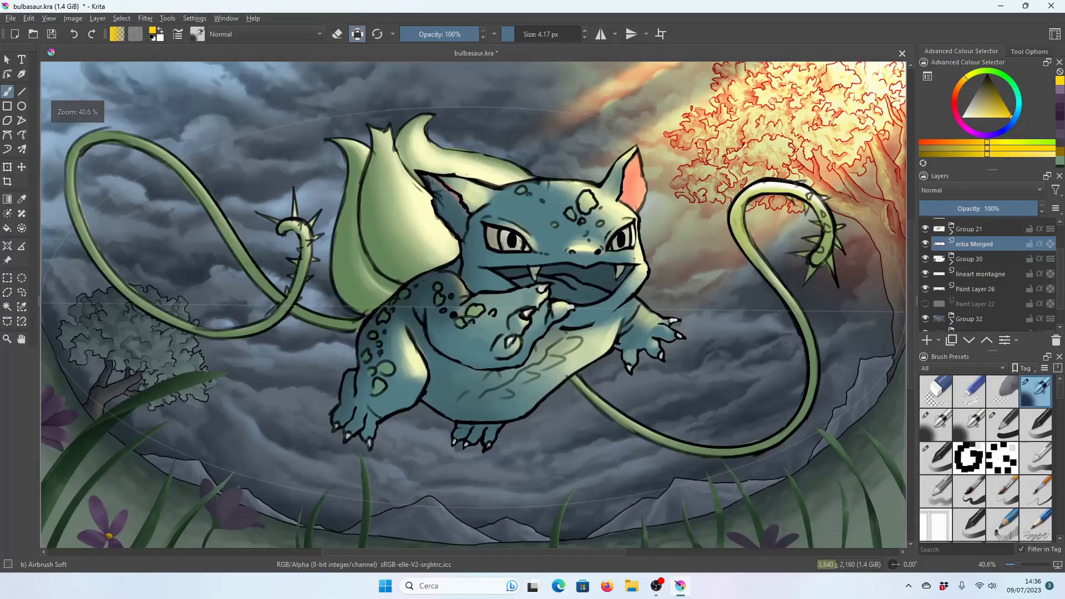
{"action": "key", "text": "minus"}
{"action": "key", "text": "minus"}
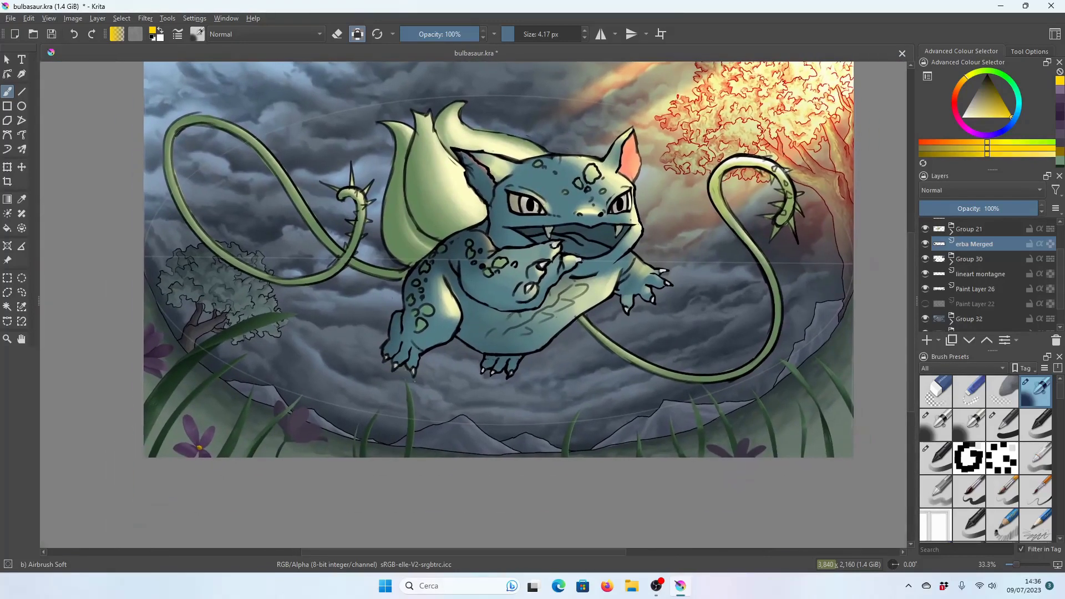
{"action": "key", "text": "ctrl+s"}
{"action": "key", "text": "plus"}
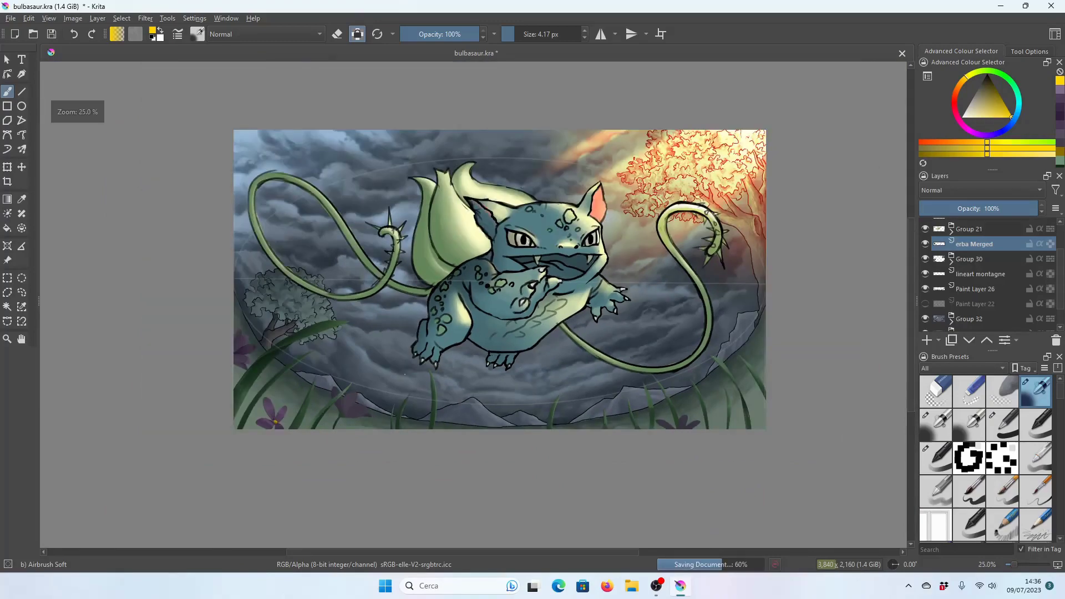
{"action": "key", "text": "plus"}
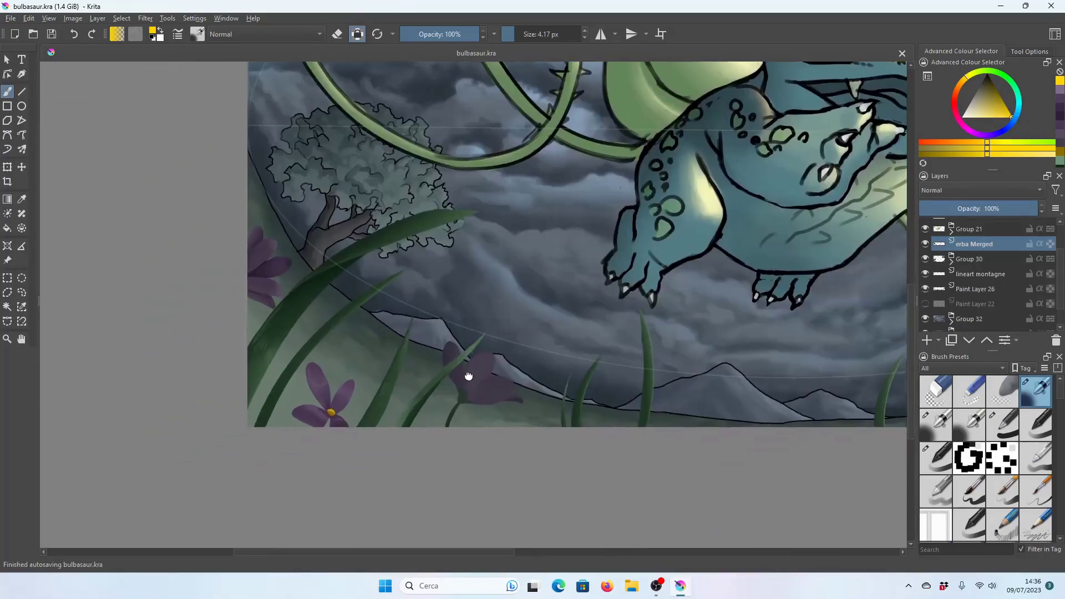
{"action": "key", "text": "plus"}
{"action": "key", "text": "minus"}
{"action": "key", "text": "minus"}
{"action": "key", "text": "minus"}
{"action": "key", "text": "minus"}
{"action": "key", "text": "plus"}
{"action": "key", "text": "plus"}
{"action": "key", "text": "plus"}
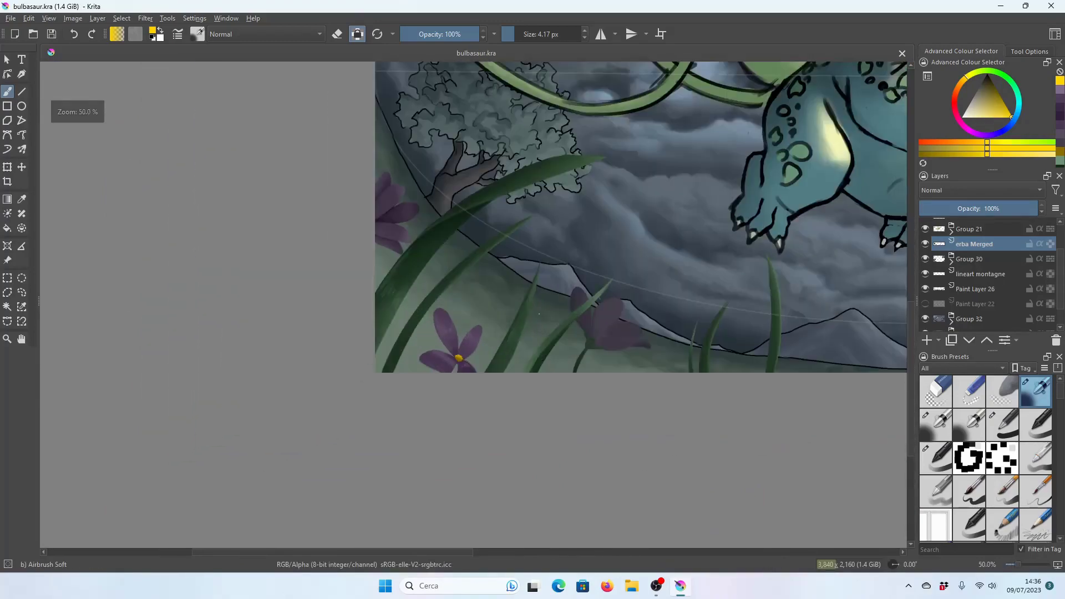
{"action": "key", "text": "plus"}
{"action": "key", "text": "plus"}
{"action": "key", "text": "plus"}
{"action": "key", "text": "plus"}
{"action": "key", "text": "plus"}
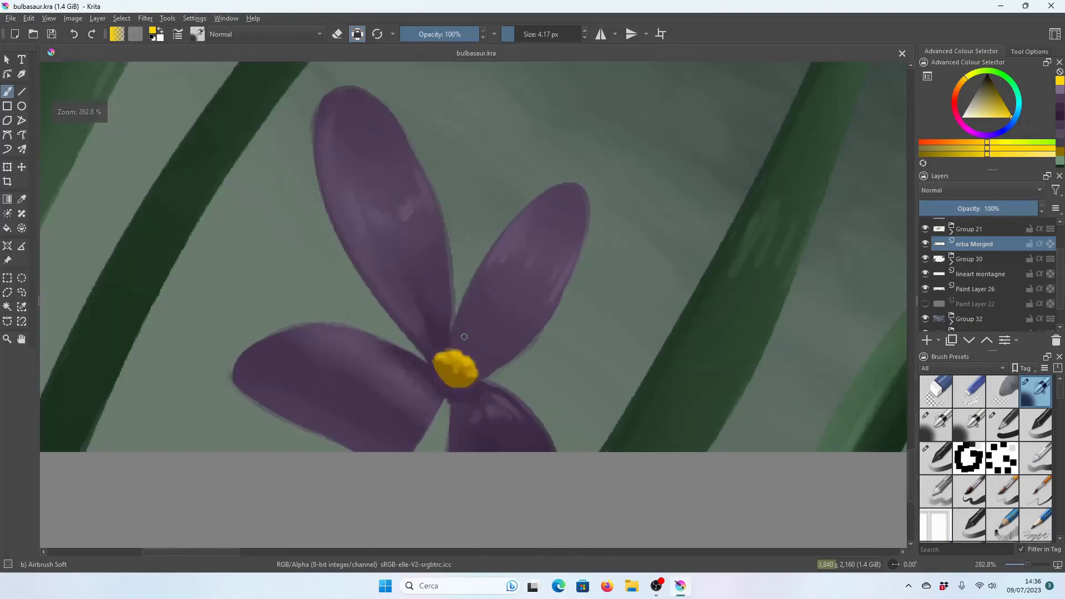
{"action": "key", "text": "plus"}
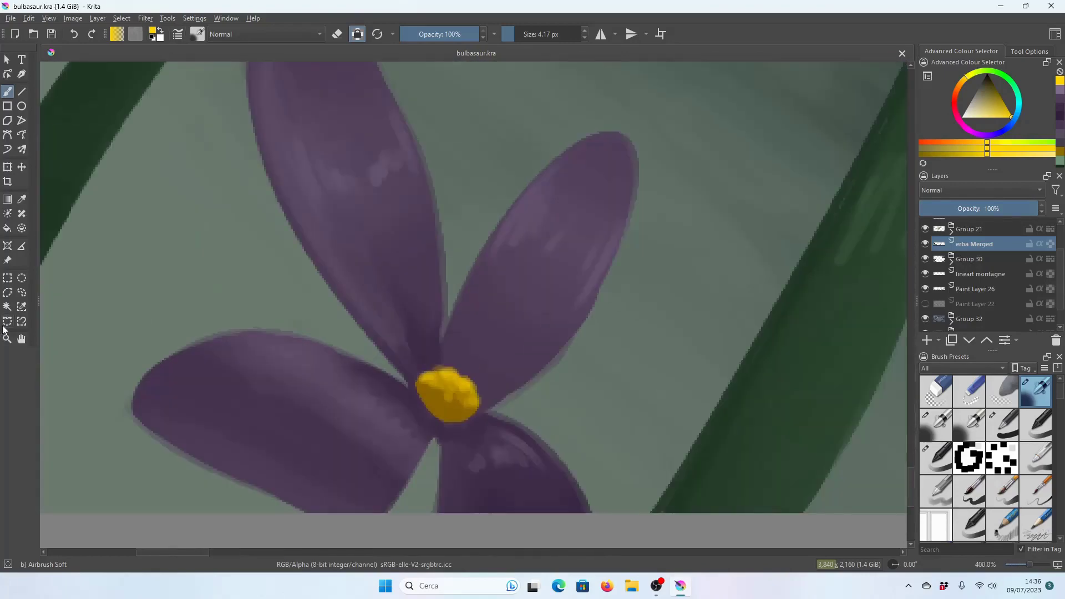
Outline the crocus's yellow centre with a Bezier selection.
{"action": "left_click", "coordinate": [415, 378]}
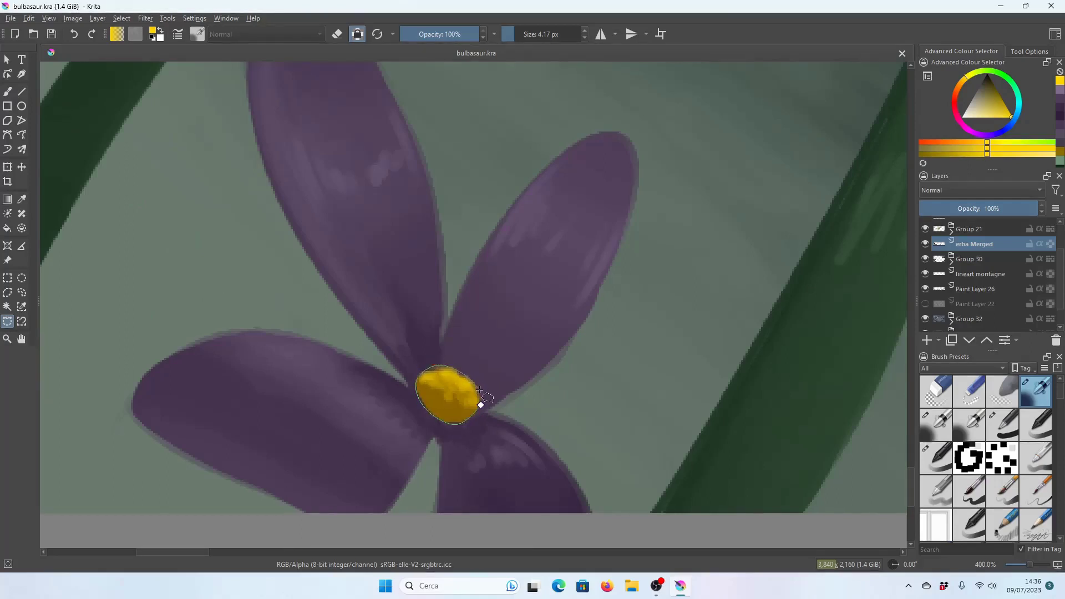
{"action": "left_click", "coordinate": [481, 413]}
{"action": "left_click", "coordinate": [7, 93]}
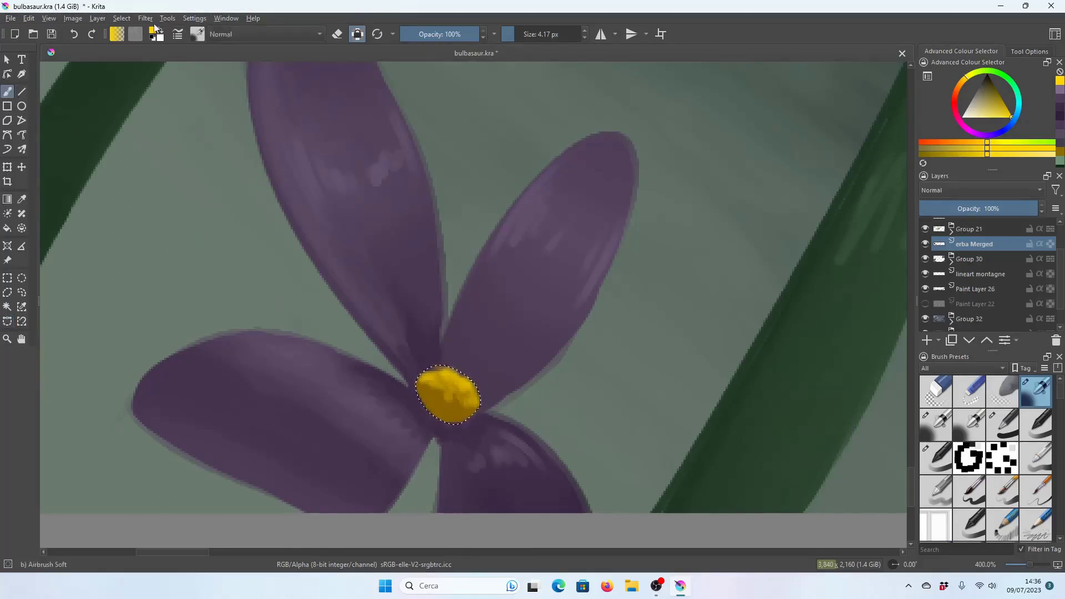
Darken the selected centre by lowering the bright end of the Colour Adjustment curve.
{"action": "left_click", "coordinate": [146, 19]}
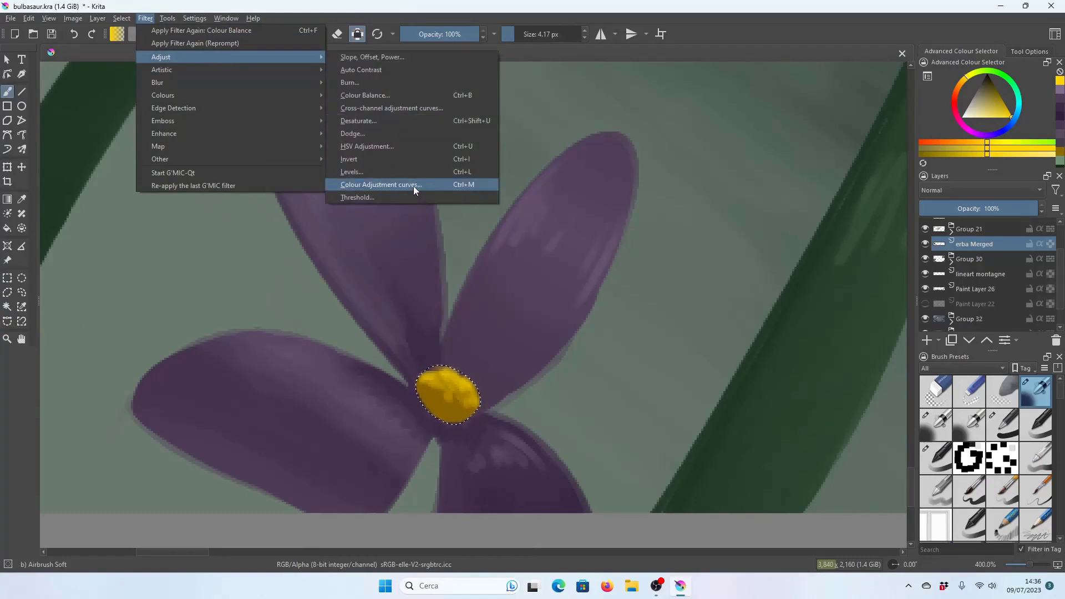
{"action": "left_click", "coordinate": [414, 185]}
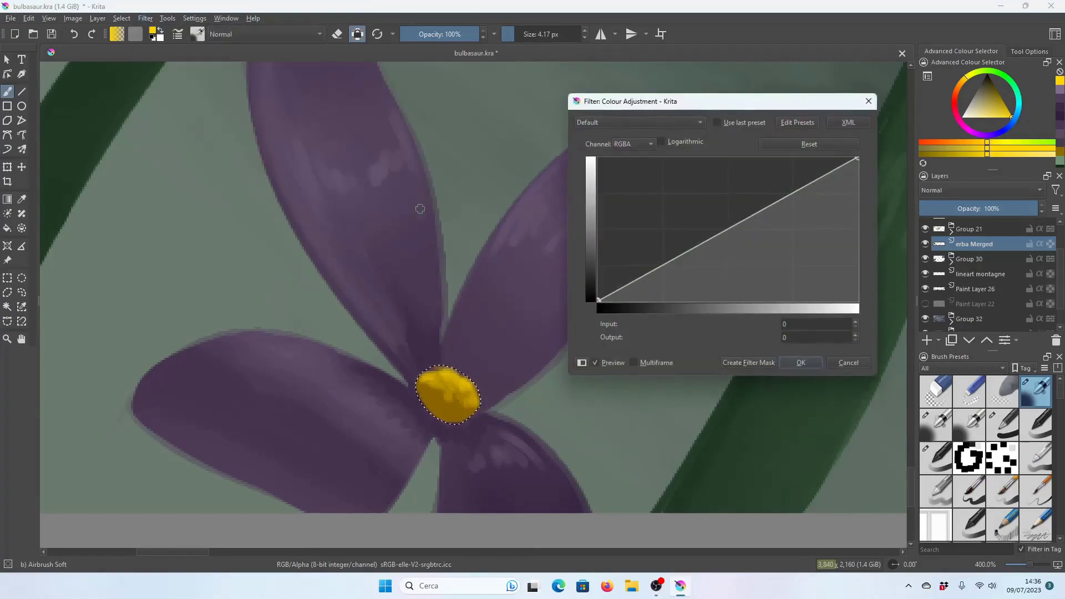
{"action": "left_click_drag", "start_coordinate": [857, 158], "coordinate": [858, 181]}
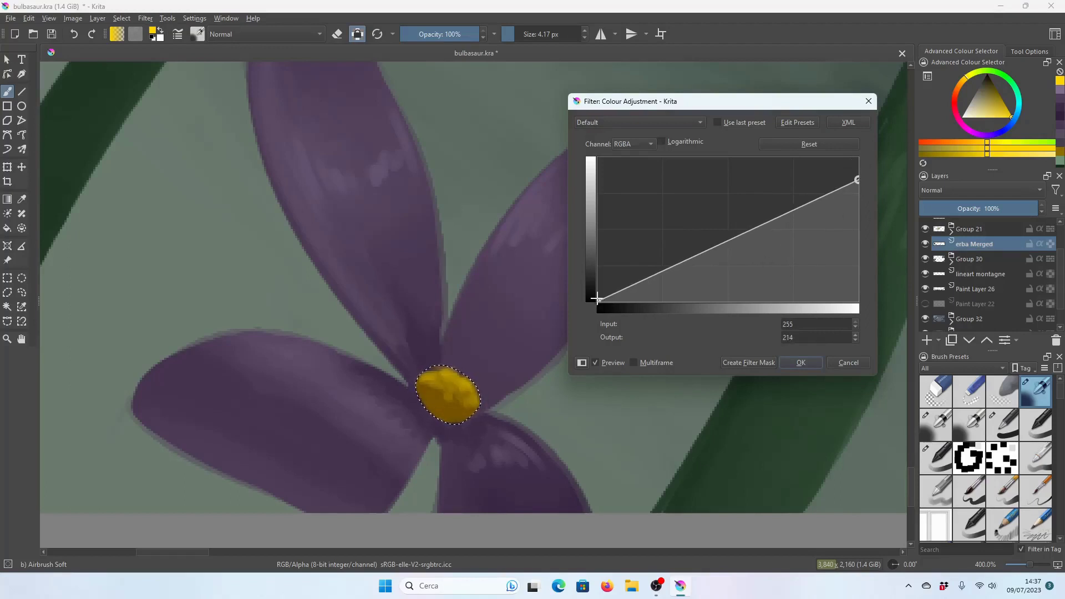
{"action": "left_click_drag", "start_coordinate": [596, 299], "coordinate": [601, 300]}
{"action": "left_click", "coordinate": [857, 180]}
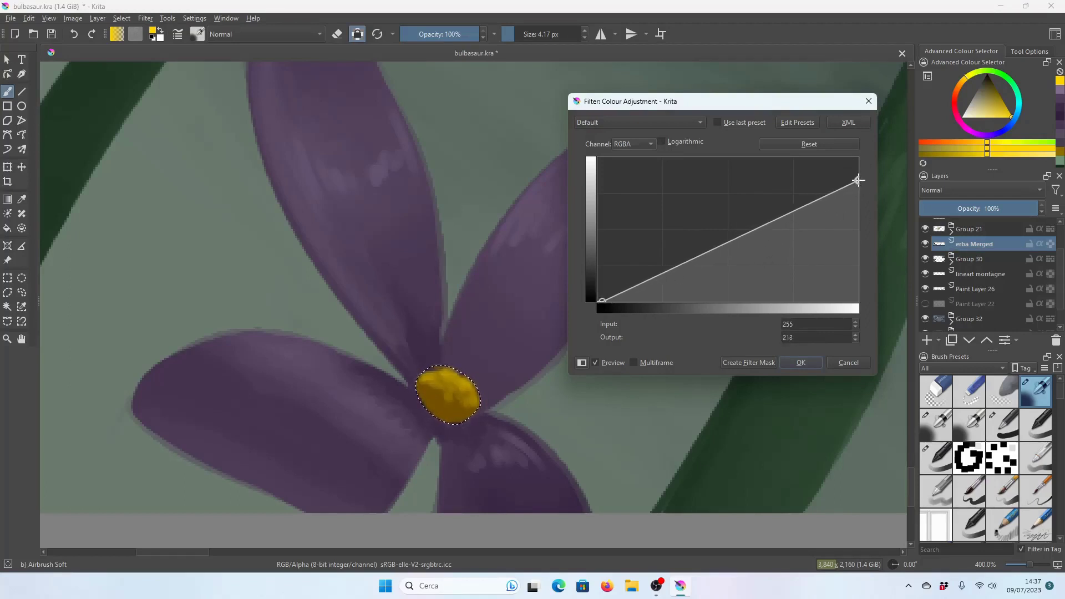
{"action": "left_click_drag", "start_coordinate": [858, 180], "coordinate": [859, 186]}
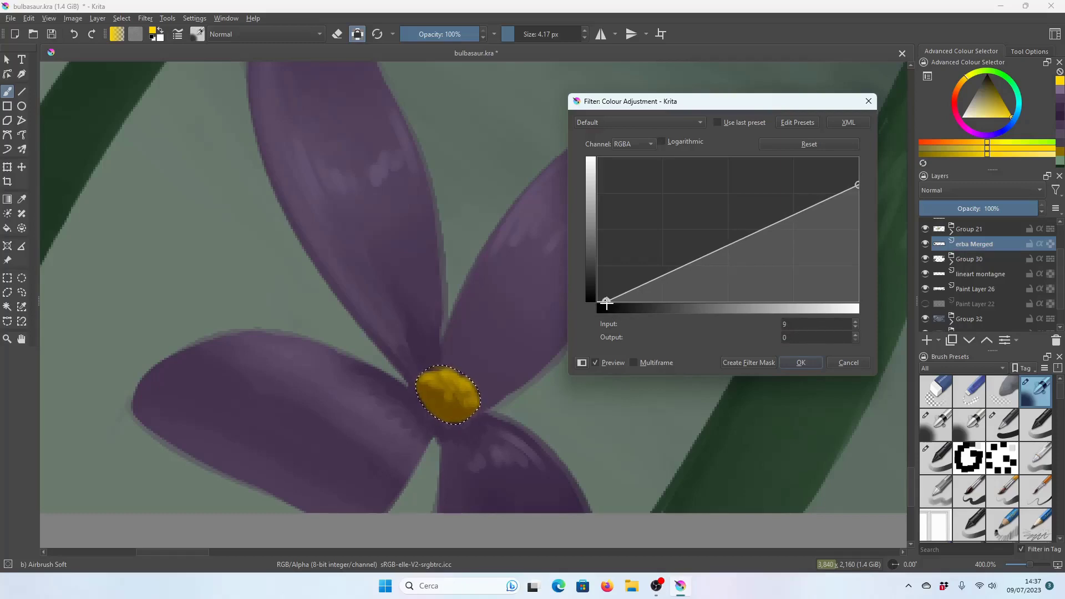
{"action": "left_click", "coordinate": [800, 362]}
{"action": "scroll", "coordinate": [473, 304], "scroll_direction": "down", "scroll_amount": 2}
{"action": "scroll", "coordinate": [473, 304], "scroll_direction": "down", "scroll_amount": 2}
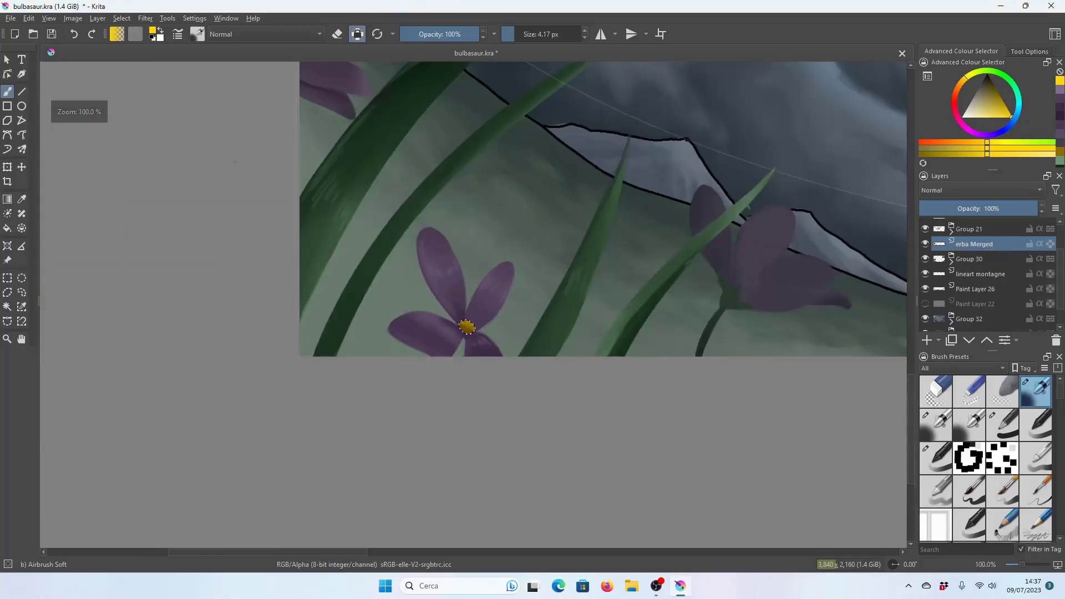
{"action": "left_click", "coordinate": [122, 19]}
{"action": "left_click", "coordinate": [138, 44]}
{"action": "scroll", "coordinate": [473, 304], "scroll_direction": "down", "scroll_amount": 3}
{"action": "scroll", "coordinate": [473, 304], "scroll_direction": "down", "scroll_amount": 1}
{"action": "scroll", "coordinate": [473, 305], "scroll_direction": "up", "scroll_amount": 1}
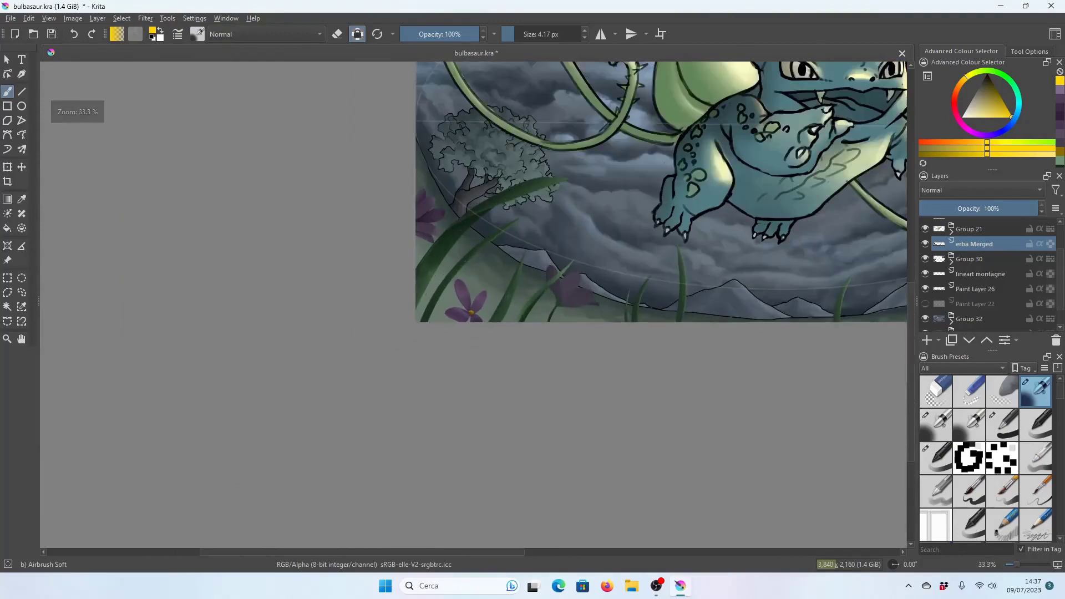
{"action": "key", "text": "ctrl+shift+0"}
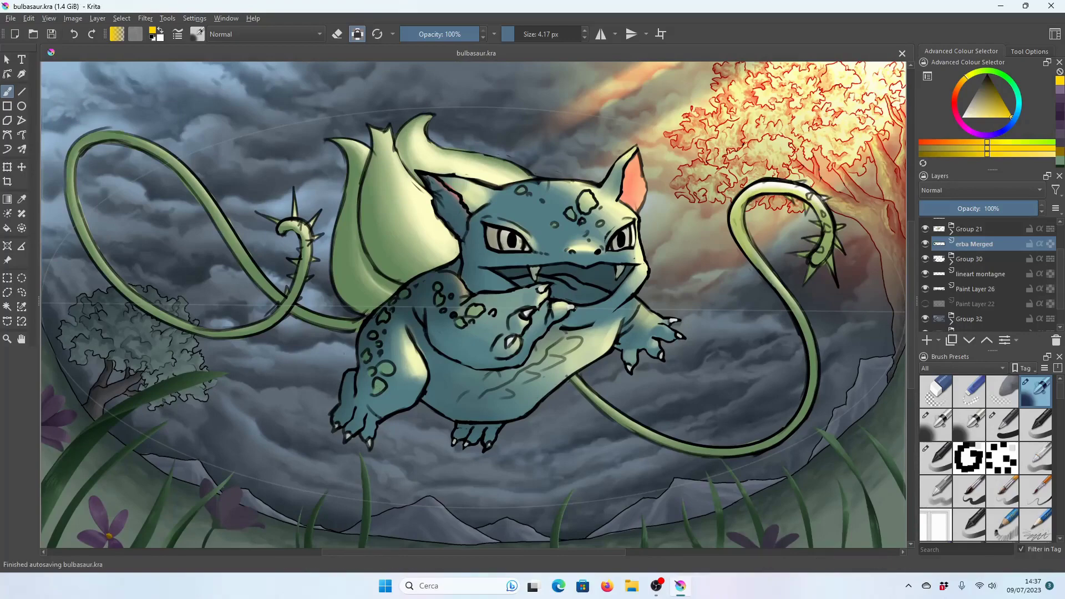
{"action": "scroll", "coordinate": [362, 400], "scroll_direction": "down", "scroll_amount": 2}
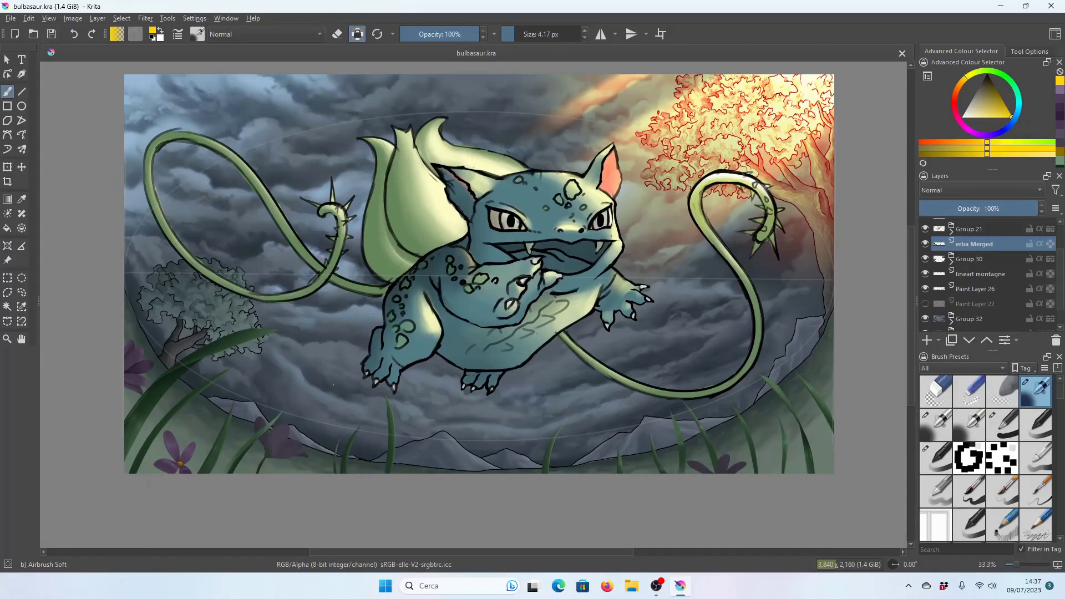
{"action": "scroll", "coordinate": [254, 348], "scroll_direction": "up", "scroll_amount": 2}
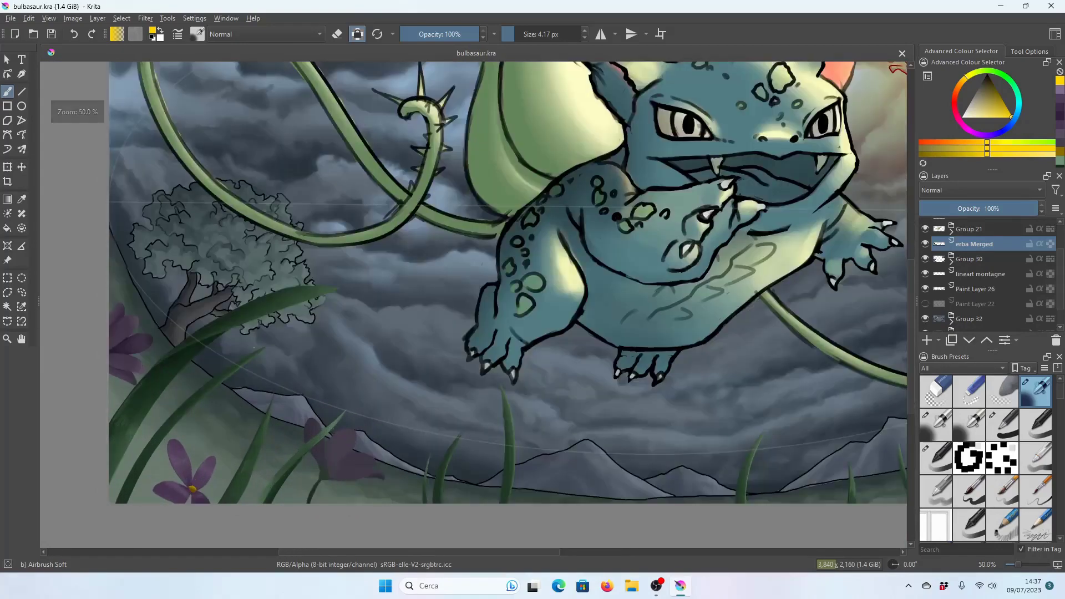
{"action": "scroll", "coordinate": [474, 305], "scroll_direction": "down", "scroll_amount": 2}
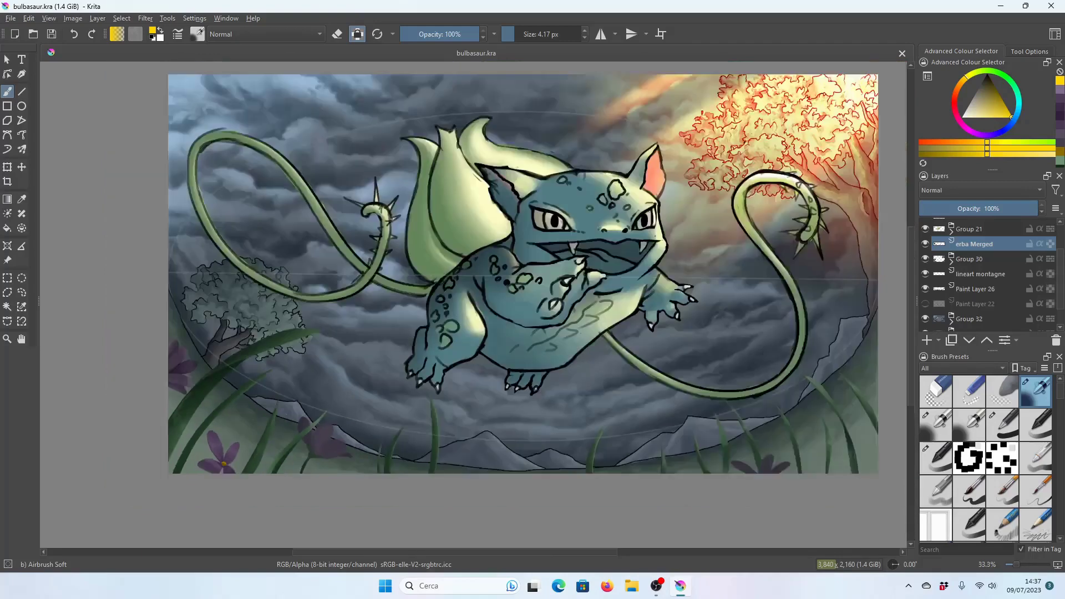
{"action": "scroll", "coordinate": [475, 305], "scroll_direction": "up", "scroll_amount": 1}
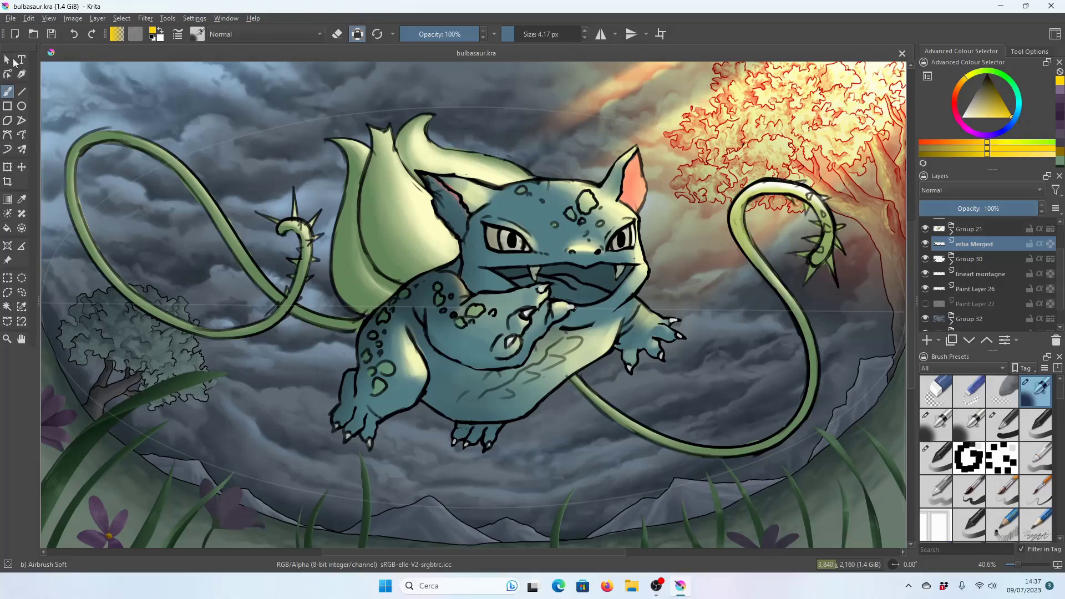
{"action": "left_click", "coordinate": [34, 20]}
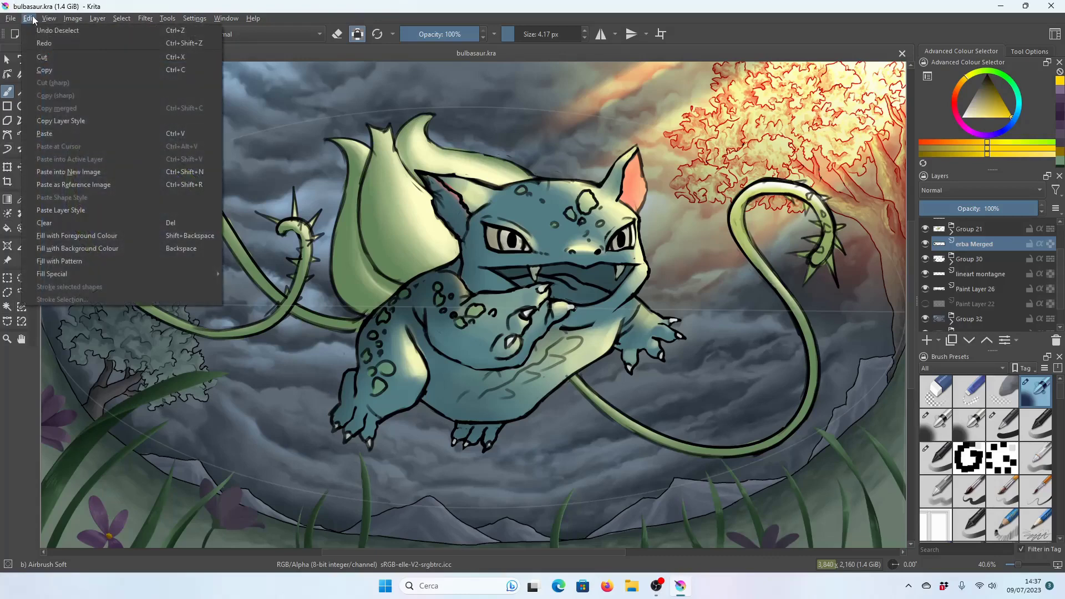
{"action": "left_click", "coordinate": [33, 20]}
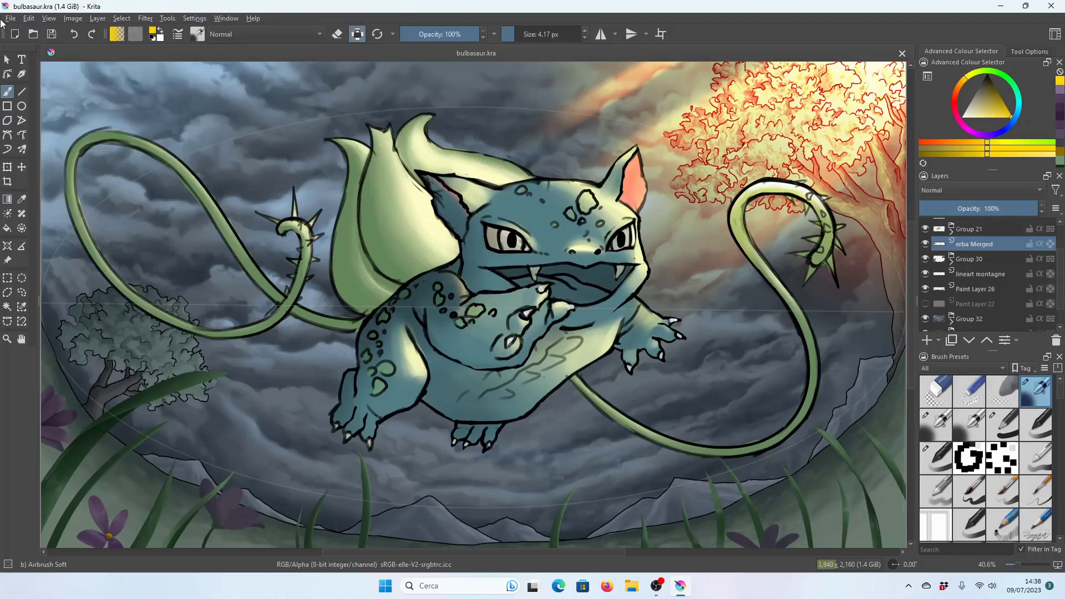
Set the Image Properties soft-proofing model to Greyscale/Alpha and confirm with OK.
{"action": "left_click", "coordinate": [73, 19]}
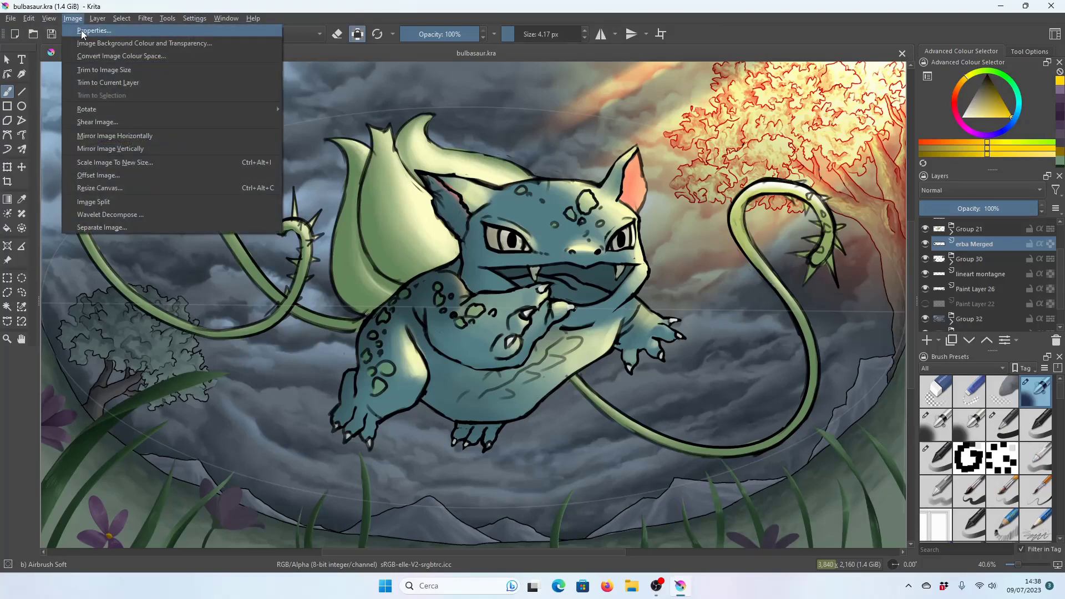
{"action": "left_click", "coordinate": [82, 32]}
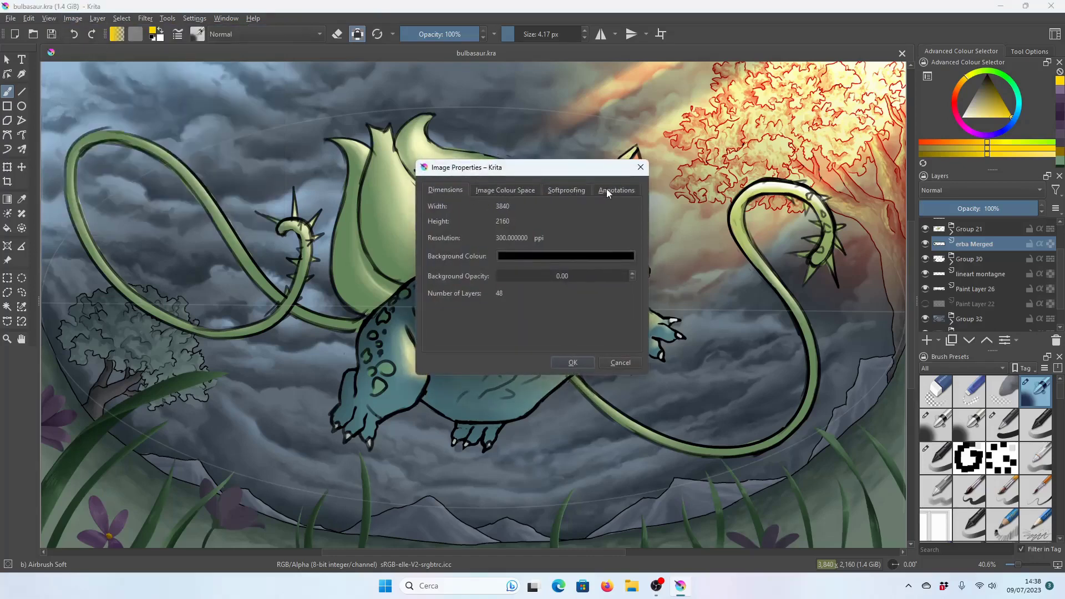
{"action": "left_click", "coordinate": [563, 190]}
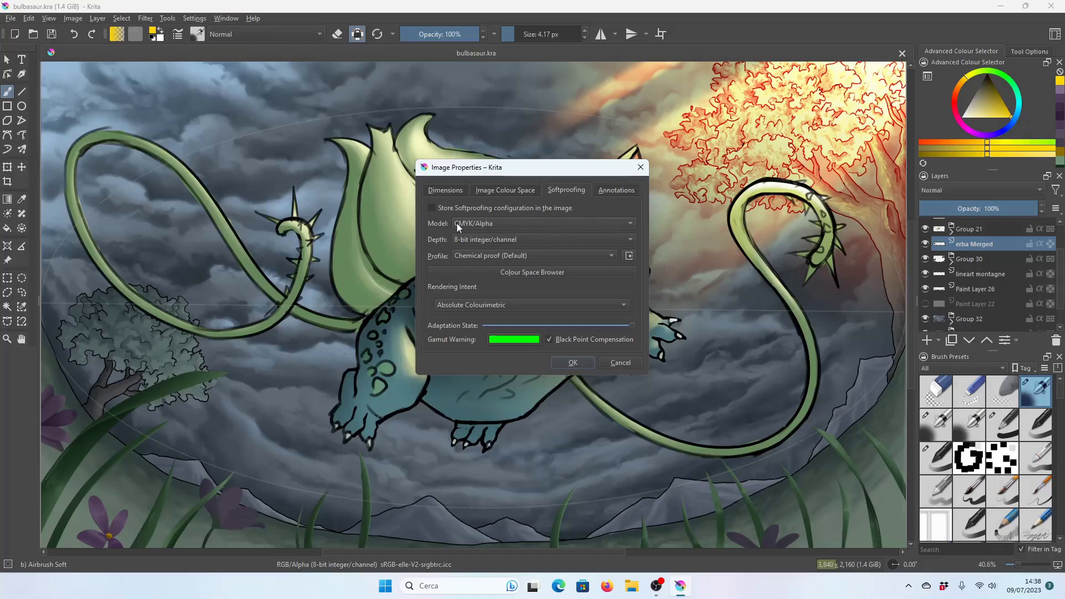
{"action": "left_click", "coordinate": [500, 224]}
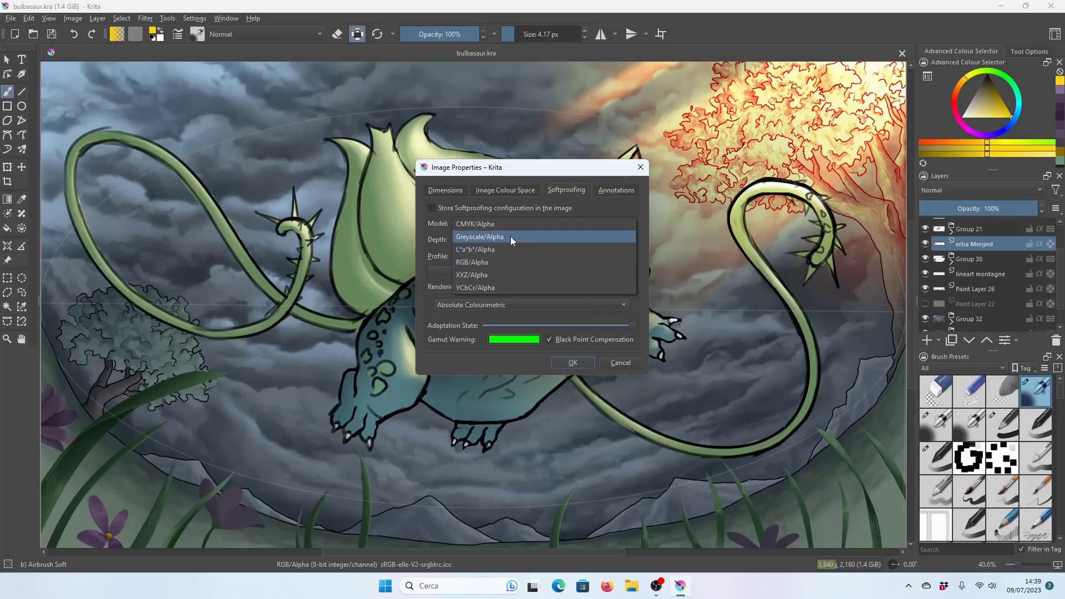
{"action": "left_click", "coordinate": [510, 237]}
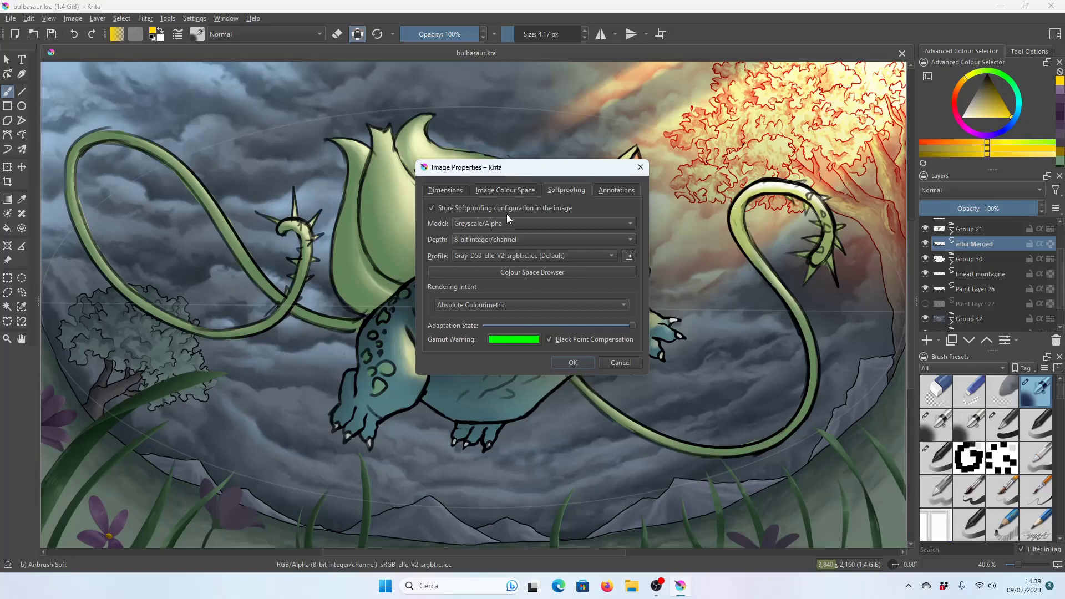
{"action": "left_click", "coordinate": [572, 363]}
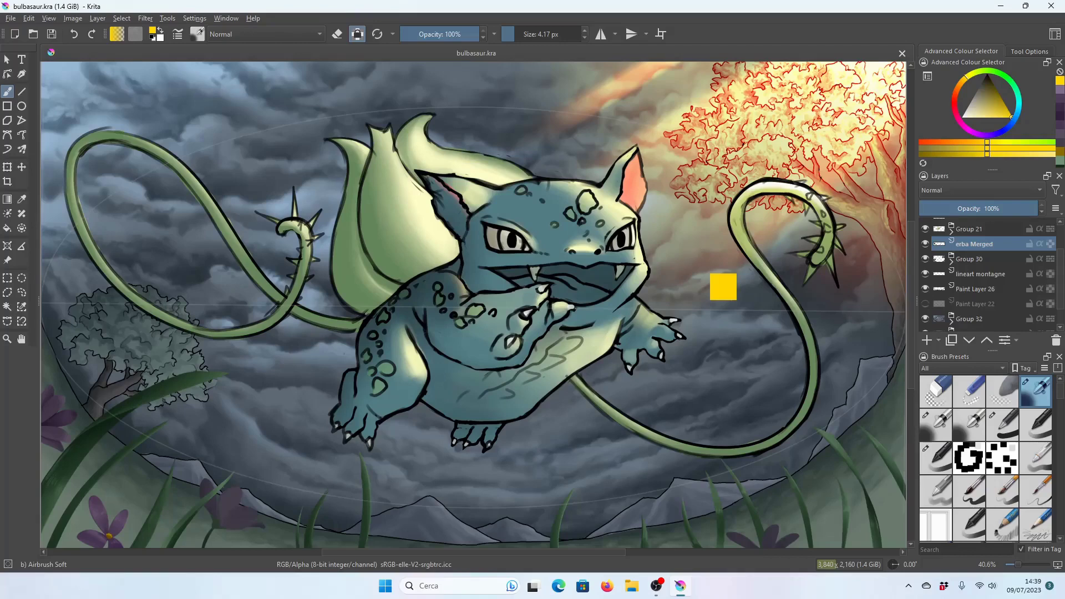
Turn on the greyscale soft-proof with Ctrl+Y and zoom to the bottom-left crocus.
{"action": "key", "text": "ctrl+y"}
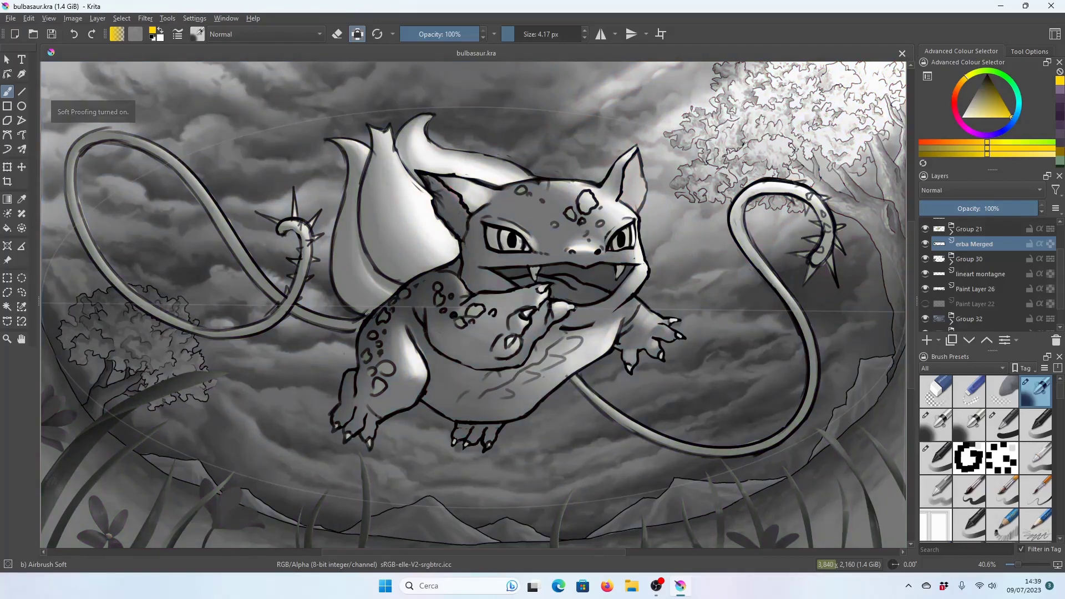
{"action": "scroll", "coordinate": [540, 380], "scroll_direction": "down", "scroll_amount": 2}
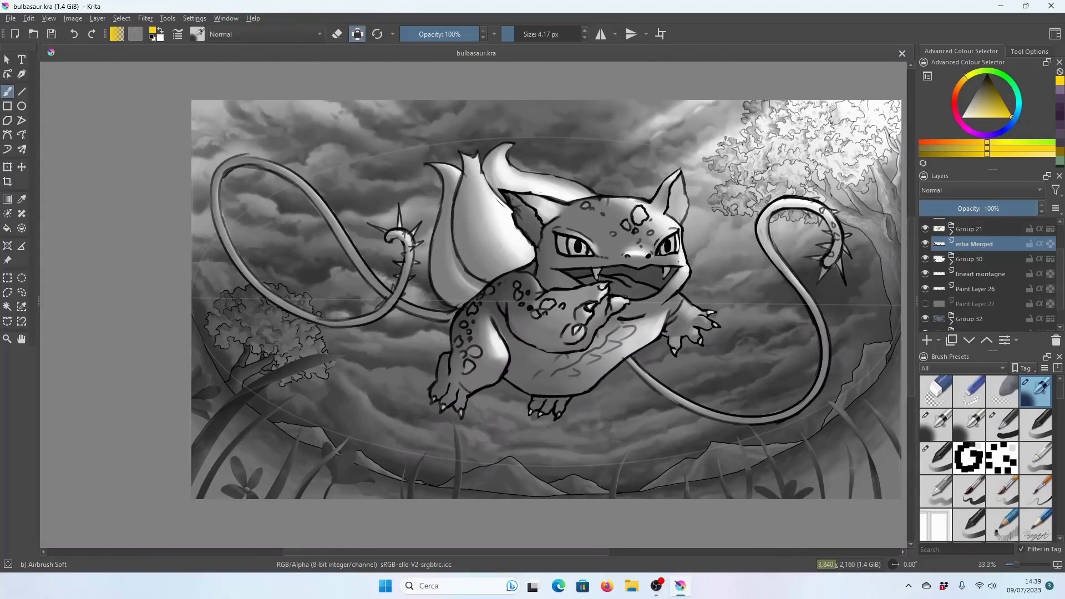
{"action": "left_click_drag", "start_coordinate": [540, 380], "coordinate": [474, 365]}
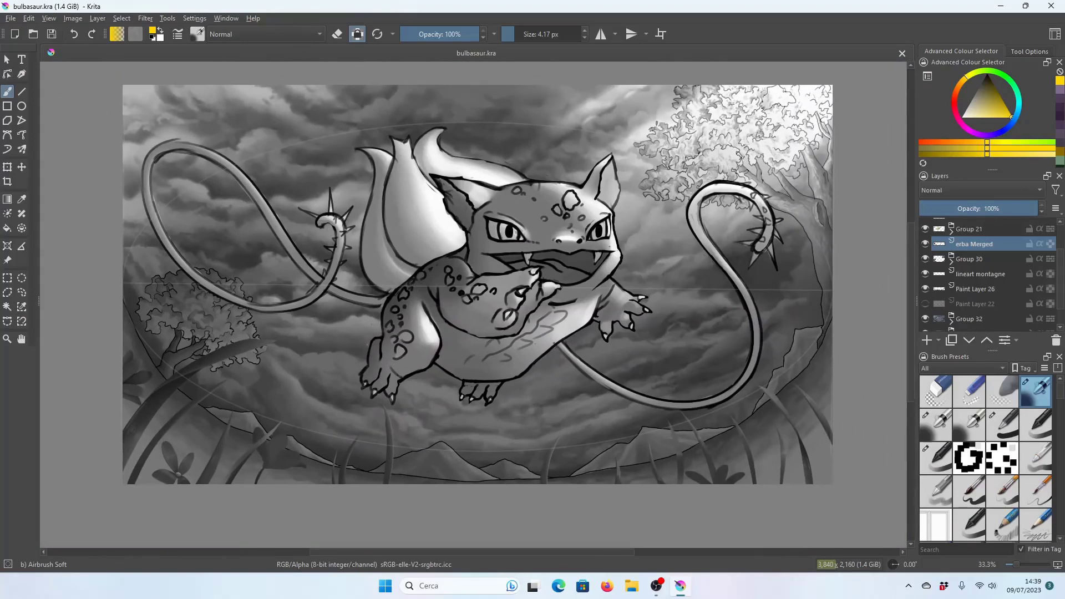
{"action": "scroll", "coordinate": [200, 488], "scroll_direction": "up", "scroll_amount": 3}
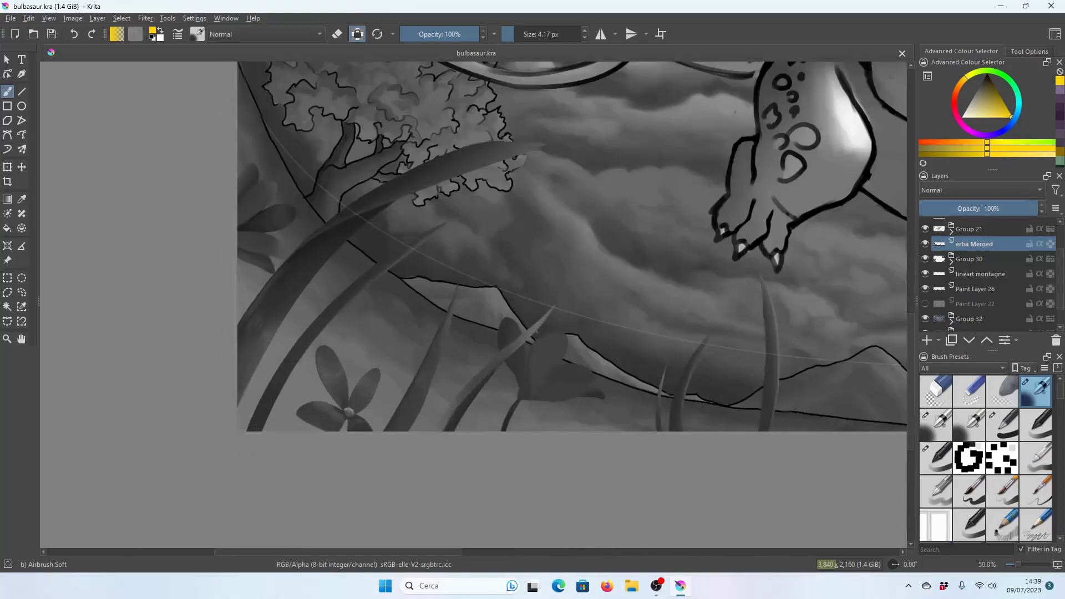
{"action": "scroll", "coordinate": [200, 487], "scroll_direction": "up", "scroll_amount": 2}
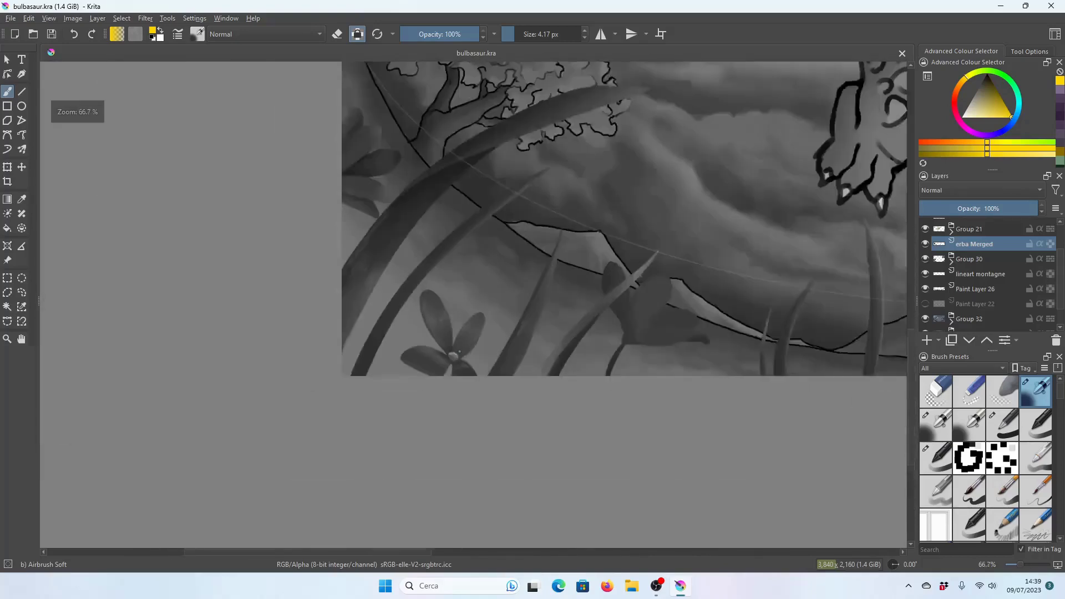
{"action": "scroll", "coordinate": [457, 352], "scroll_direction": "up", "scroll_amount": 2}
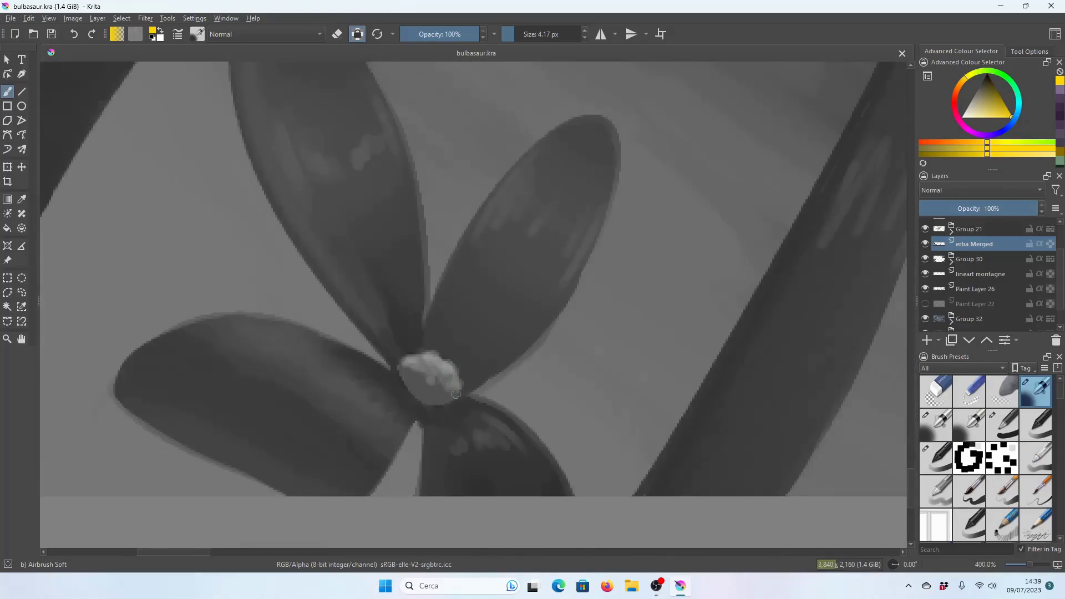
{"action": "scroll", "coordinate": [427, 382], "scroll_direction": "down", "scroll_amount": 1}
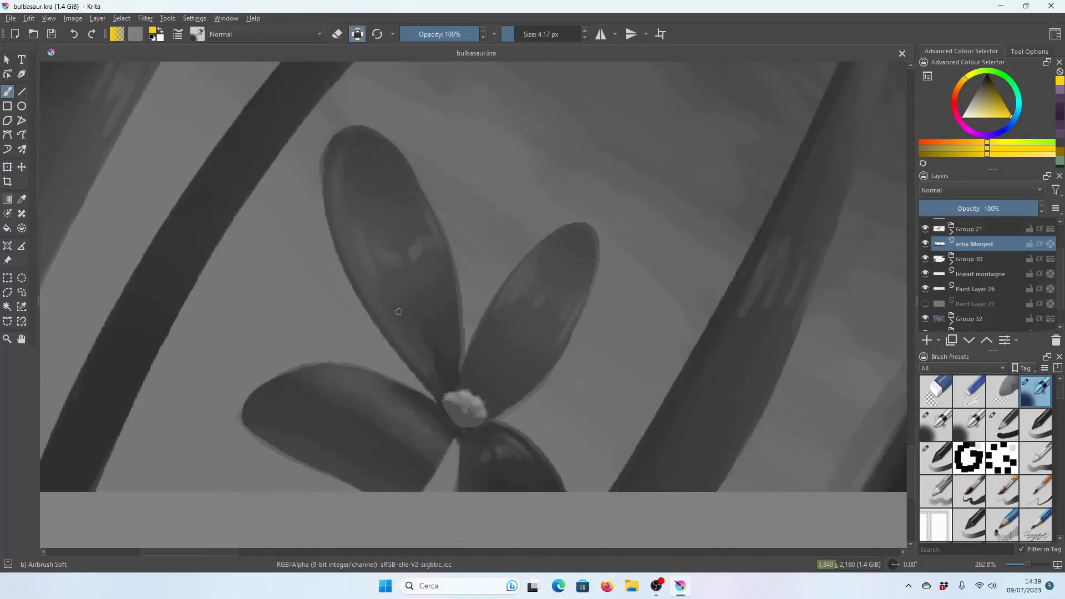
{"action": "scroll", "coordinate": [440, 363], "scroll_direction": "down", "scroll_amount": 1}
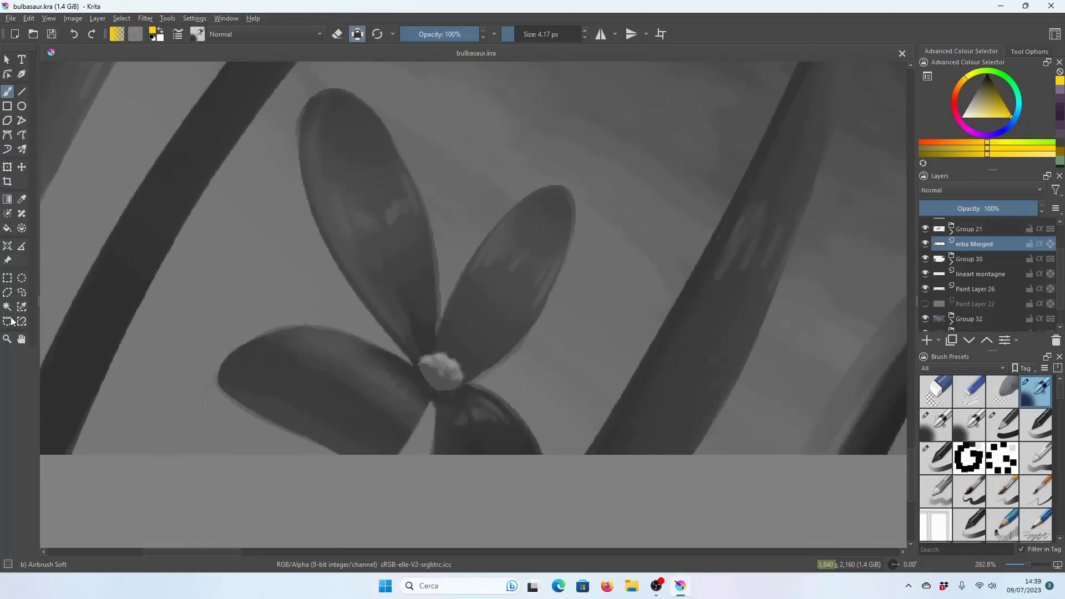
Draw a Bezier selection around the bottom-left flower's pale centre.
{"action": "left_click", "coordinate": [8, 321]}
{"action": "key", "text": "plus"}
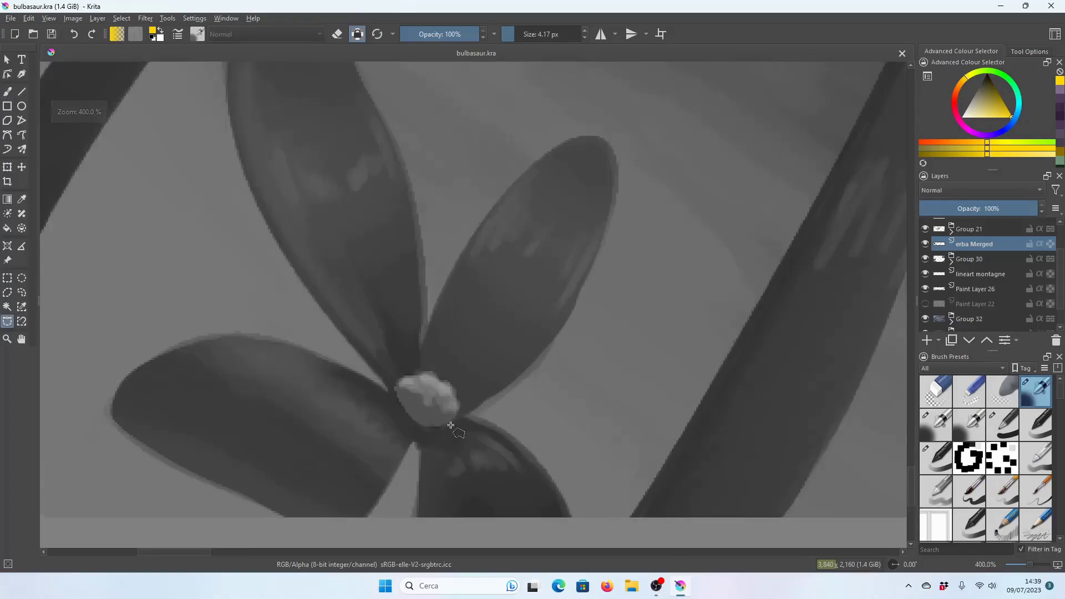
{"action": "left_click", "coordinate": [452, 425]}
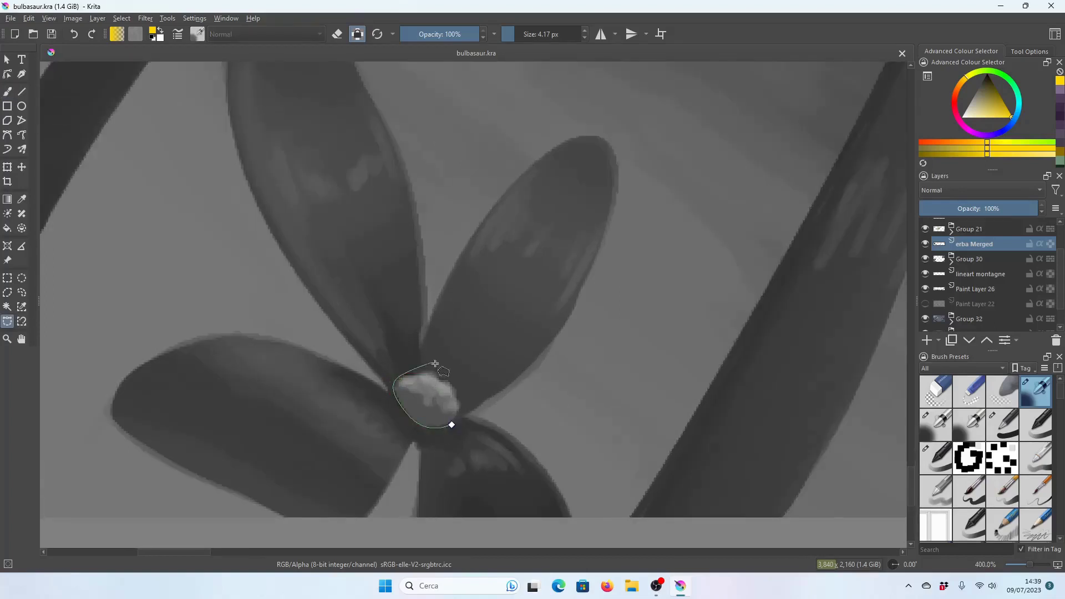
{"action": "left_click", "coordinate": [451, 424]}
Pull the Colour Adjustment curve down to darken the selected centre and apply it.
{"action": "left_click", "coordinate": [145, 18]}
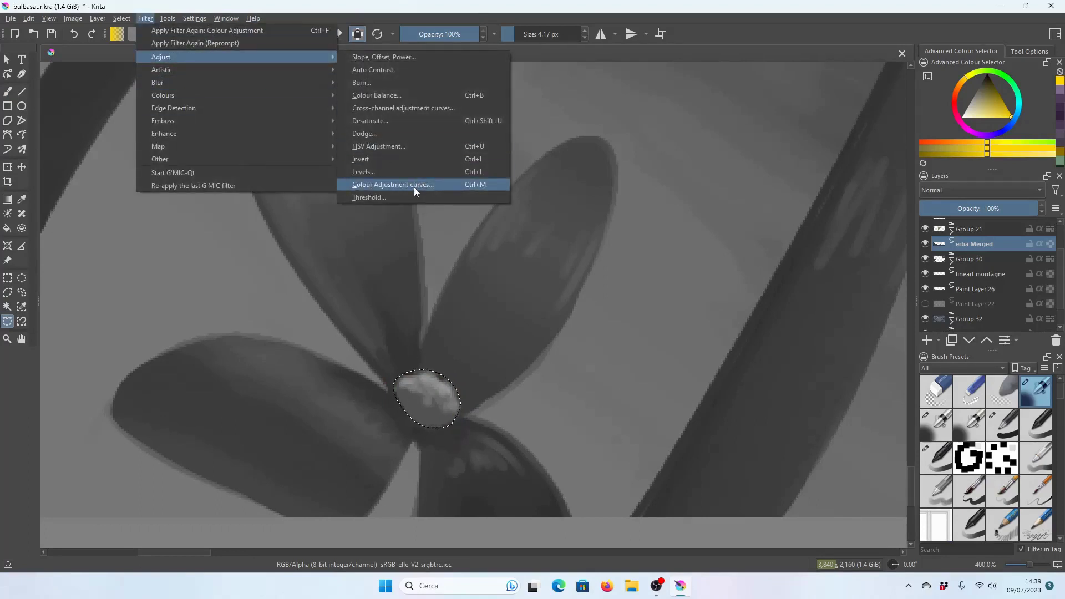
{"action": "left_click", "coordinate": [413, 188]}
{"action": "left_click_drag", "start_coordinate": [725, 231], "coordinate": [729, 240]}
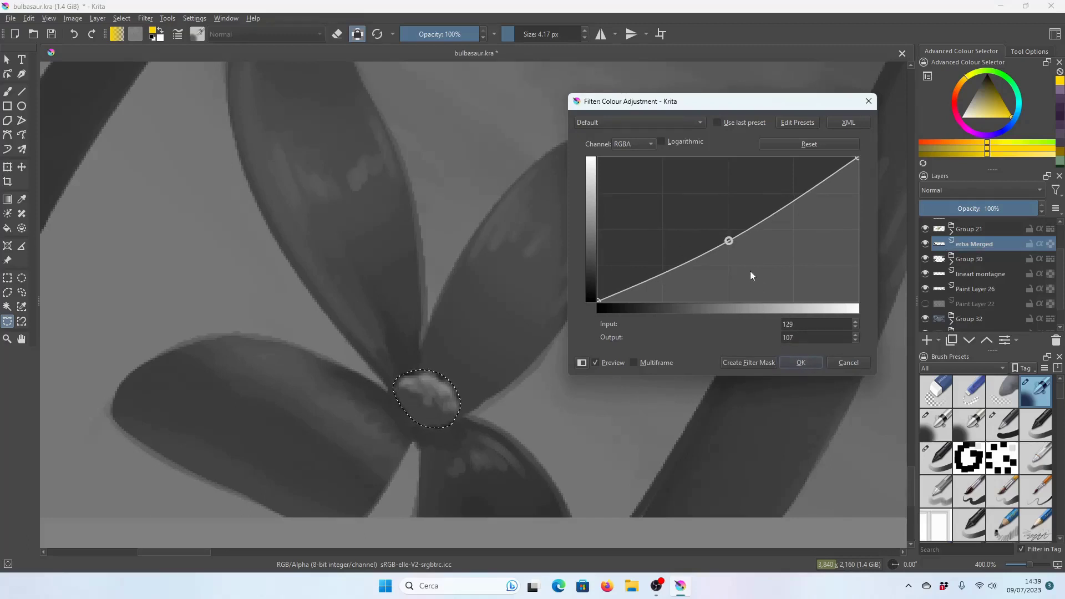
{"action": "left_click_drag", "start_coordinate": [728, 241], "coordinate": [731, 245]}
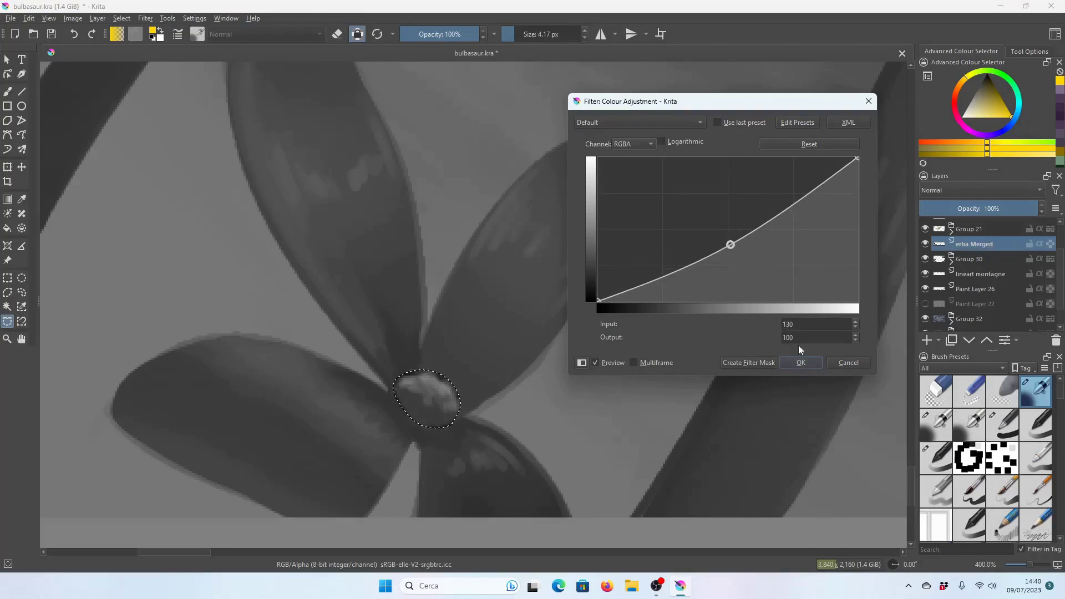
{"action": "left_click", "coordinate": [801, 362]}
Clear the selection around the flower centre and zoom in on it.
{"action": "left_click", "coordinate": [122, 17]}
{"action": "left_click", "coordinate": [180, 119]}
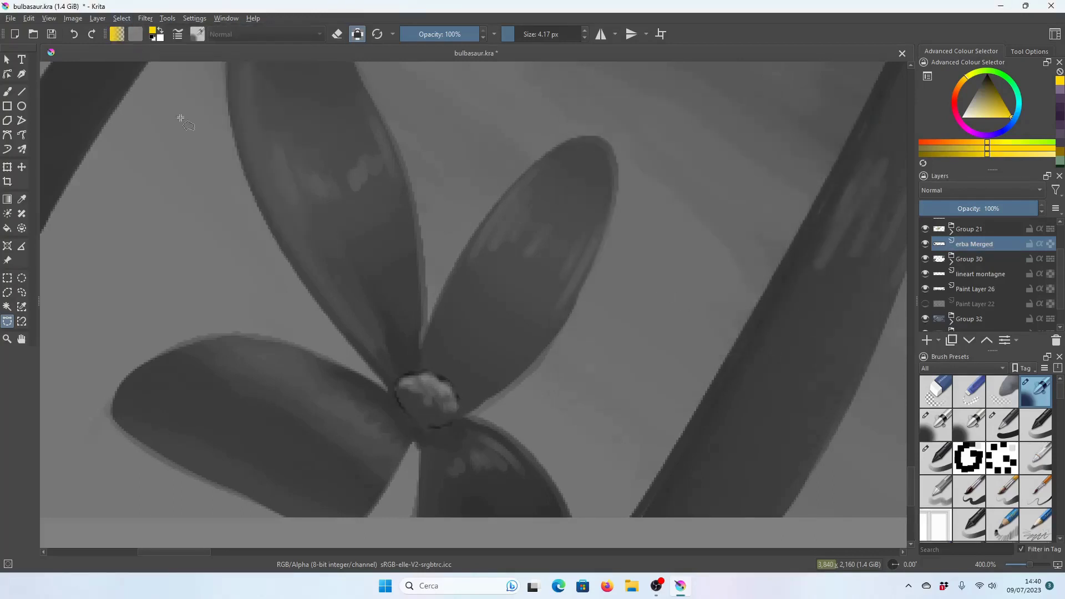
{"action": "scroll", "coordinate": [333, 238], "scroll_direction": "down", "scroll_amount": 5}
{"action": "scroll", "coordinate": [405, 394], "scroll_direction": "up", "scroll_amount": 2}
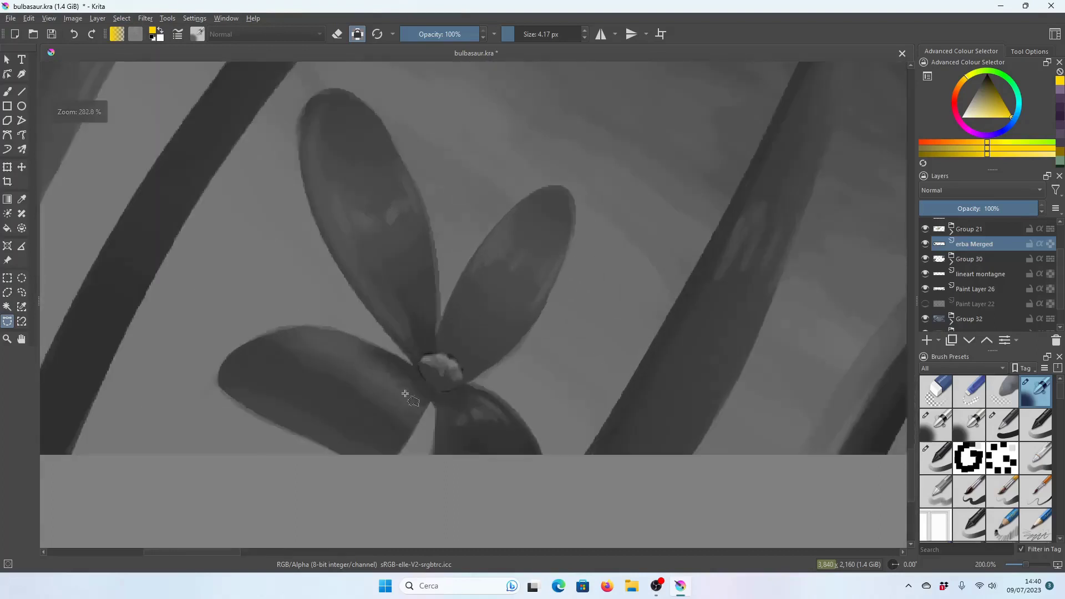
{"action": "scroll", "coordinate": [405, 394], "scroll_direction": "up", "scroll_amount": 2}
{"action": "scroll", "coordinate": [494, 387], "scroll_direction": "up", "scroll_amount": 2}
{"action": "scroll", "coordinate": [488, 294], "scroll_direction": "up", "scroll_amount": 1}
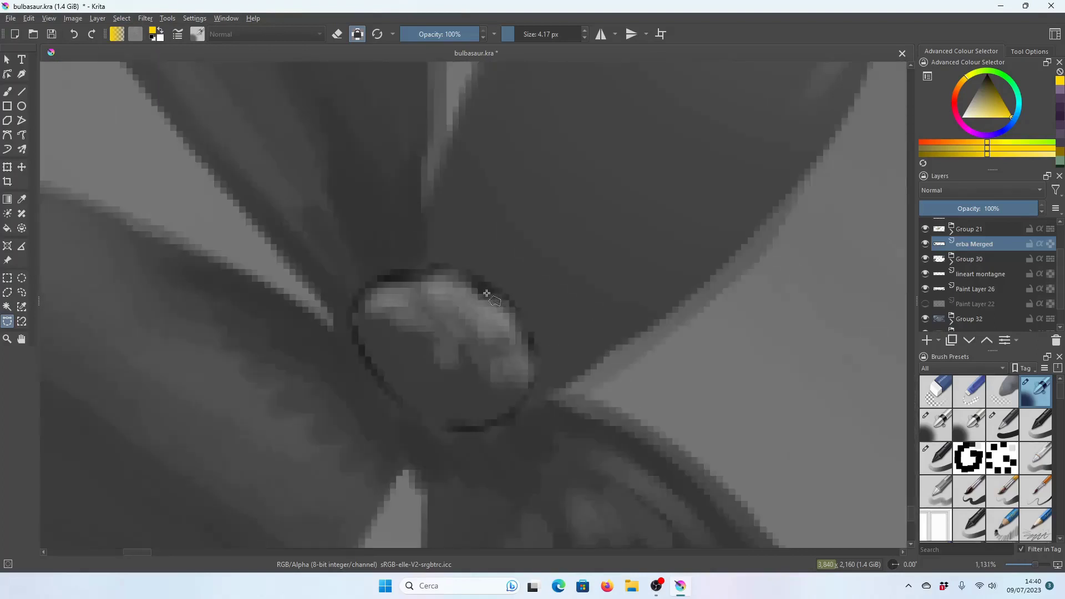
Sample the dark petal colour and airbrush-soften the dark edge at the centre's top-right.
{"action": "key", "text": "p"}
{"action": "left_click", "coordinate": [481, 286]}
{"action": "left_click", "coordinate": [500, 272]}
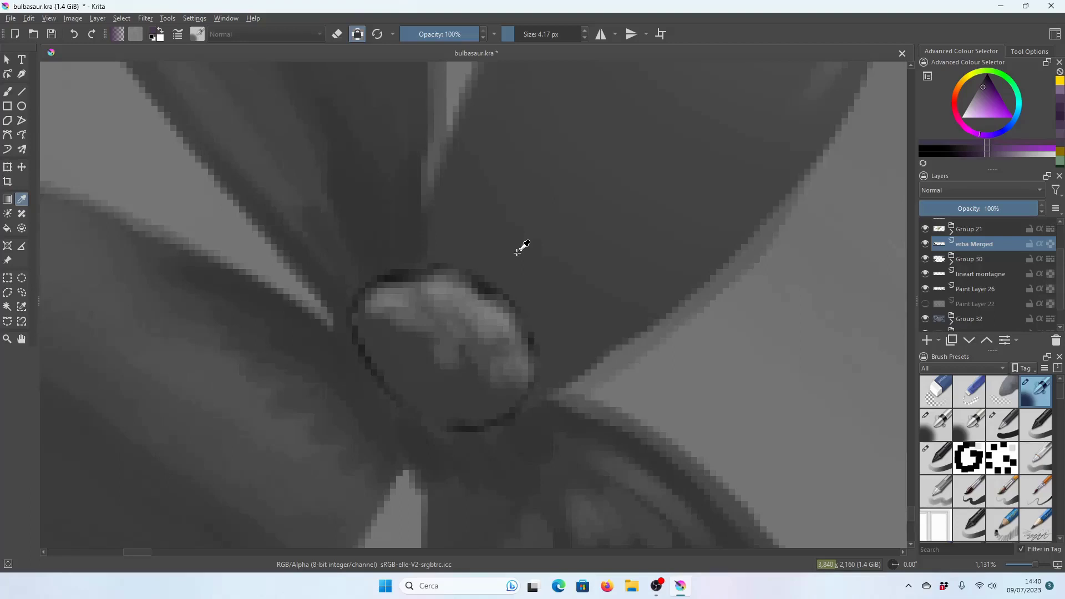
{"action": "left_click", "coordinate": [7, 92]}
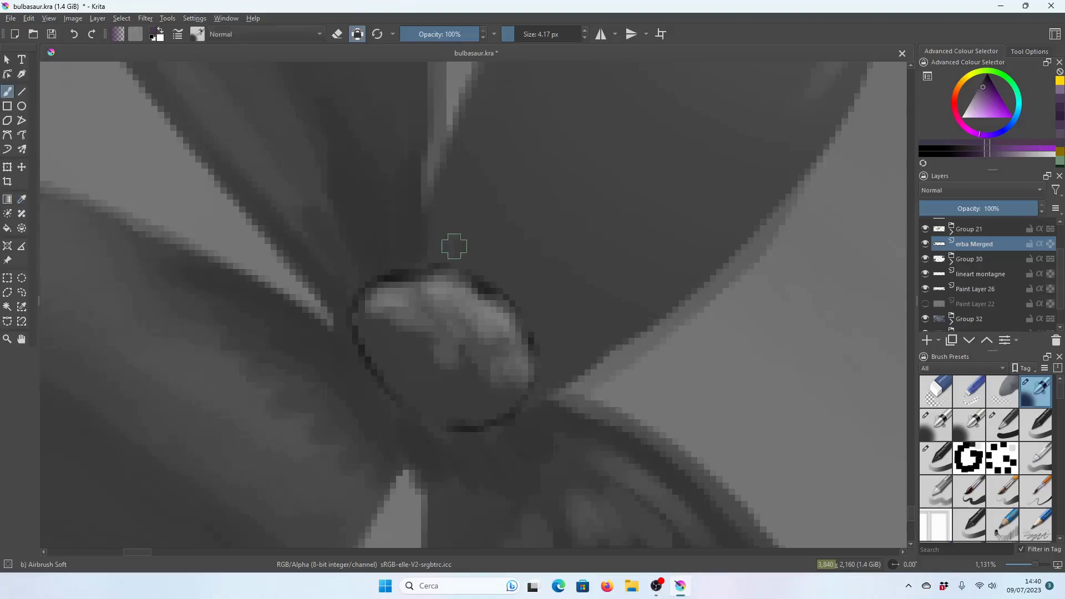
{"action": "mouse_move", "coordinate": [454, 247]}
{"action": "left_mouse_down"}
{"action": "mouse_move", "coordinate": [528, 309]}
{"action": "mouse_move", "coordinate": [539, 383]}
{"action": "left_mouse_up"}
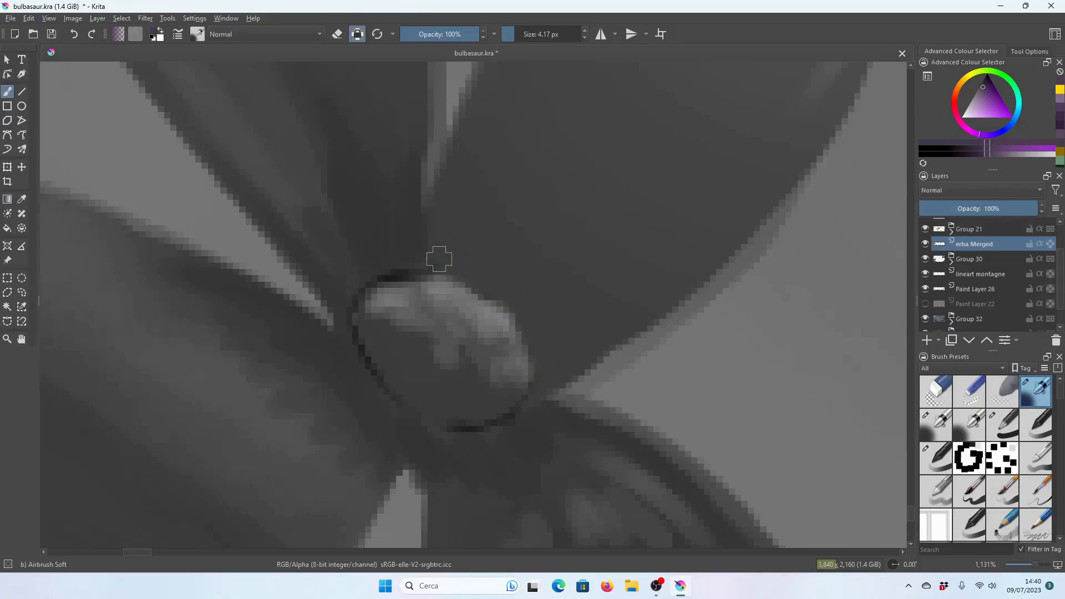
In full colour, sample the purple petal colour, then recheck the zoomed-in centre in greyscale.
{"action": "key", "text": "ctrl"}
{"action": "key", "text": "ctrl+y"}
{"action": "scroll", "coordinate": [527, 351], "scroll_direction": "down", "scroll_amount": 3}
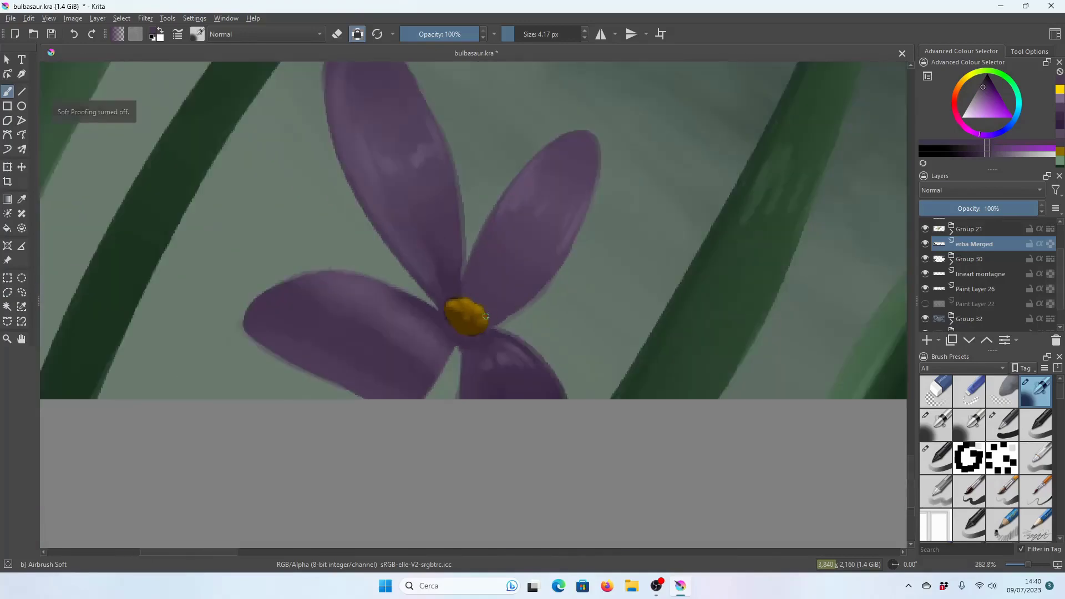
{"action": "scroll", "coordinate": [527, 351], "scroll_direction": "down", "scroll_amount": 3}
{"action": "scroll", "coordinate": [527, 351], "scroll_direction": "down", "scroll_amount": 3}
{"action": "scroll", "coordinate": [469, 310], "scroll_direction": "up", "scroll_amount": 2}
{"action": "scroll", "coordinate": [468, 310], "scroll_direction": "up", "scroll_amount": 3}
{"action": "left_click", "coordinate": [559, 276], "text": "ctrl"}
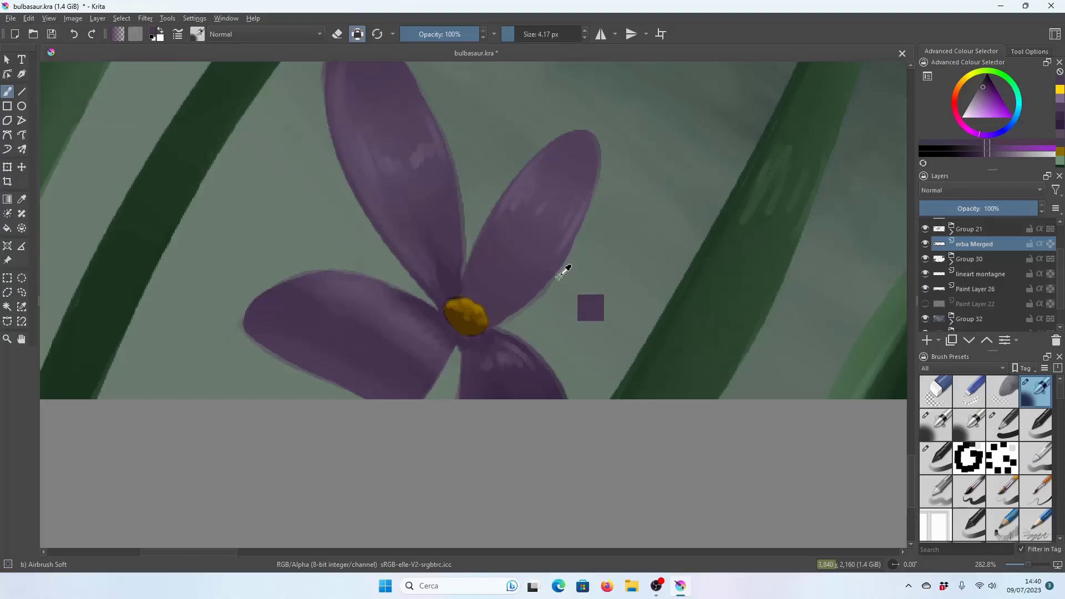
{"action": "key", "text": "ctrl+y"}
{"action": "key", "text": "plus"}
{"action": "key", "text": "plus"}
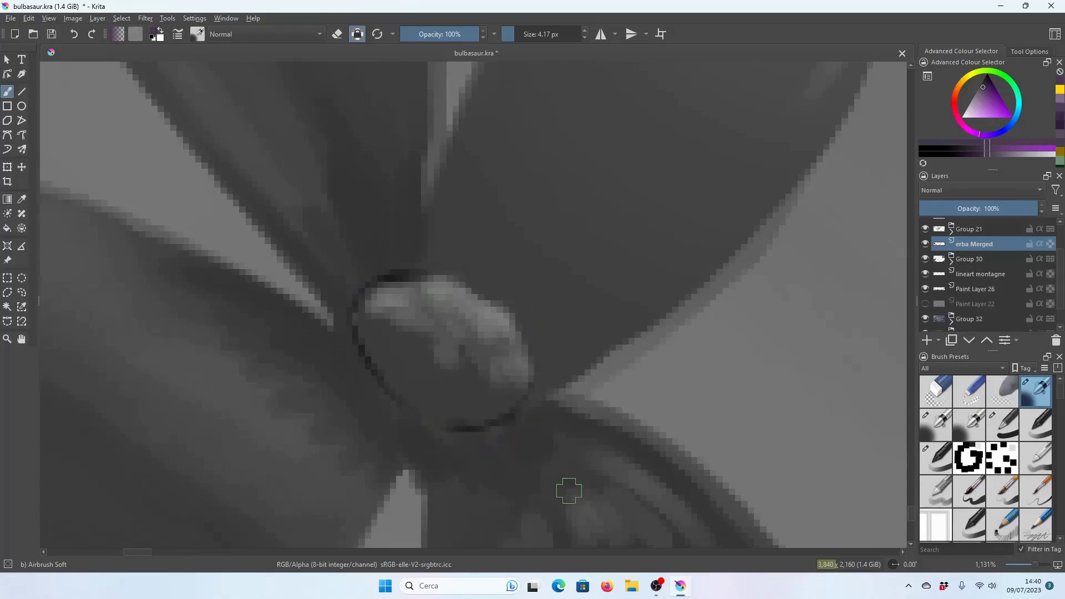
Sample a light purple-grey tone and airbrush over dark pixels at the centre's edge.
{"action": "key", "text": "p"}
{"action": "left_click", "coordinate": [312, 322]}
{"action": "left_click", "coordinate": [5, 94]}
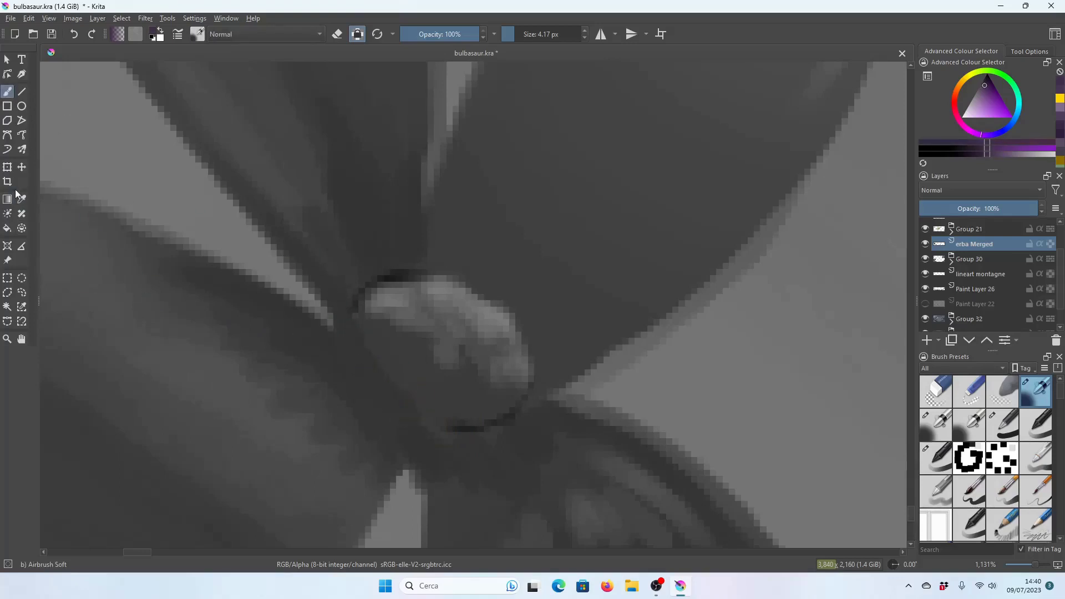
{"action": "left_click", "coordinate": [400, 361], "text": "ctrl"}
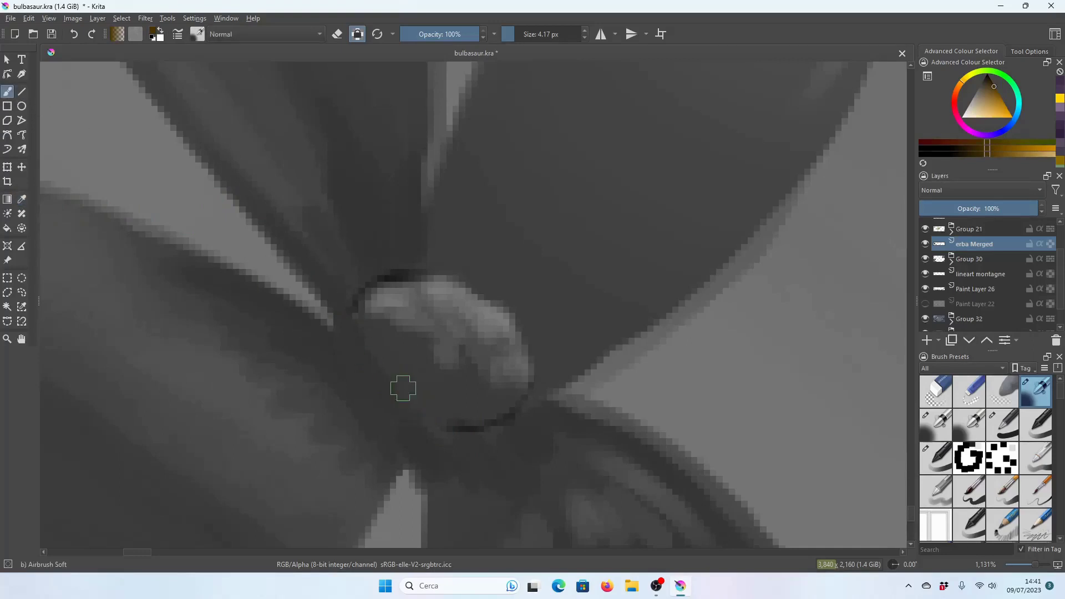
{"action": "left_click", "coordinate": [22, 199]}
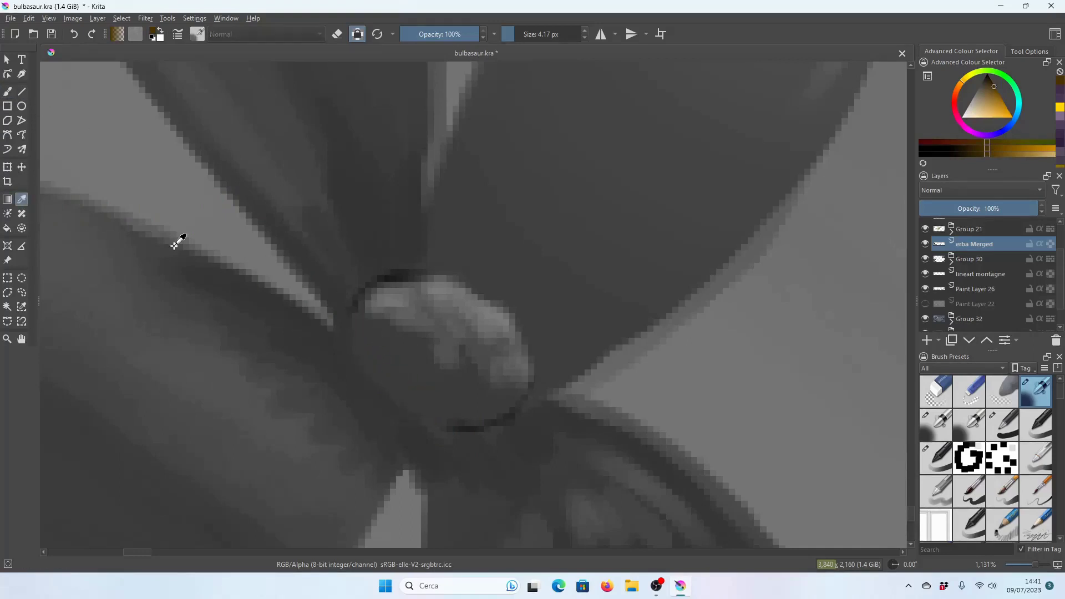
{"action": "key", "text": "plus"}
{"action": "left_click", "coordinate": [385, 237]}
{"action": "left_click", "coordinate": [8, 92]}
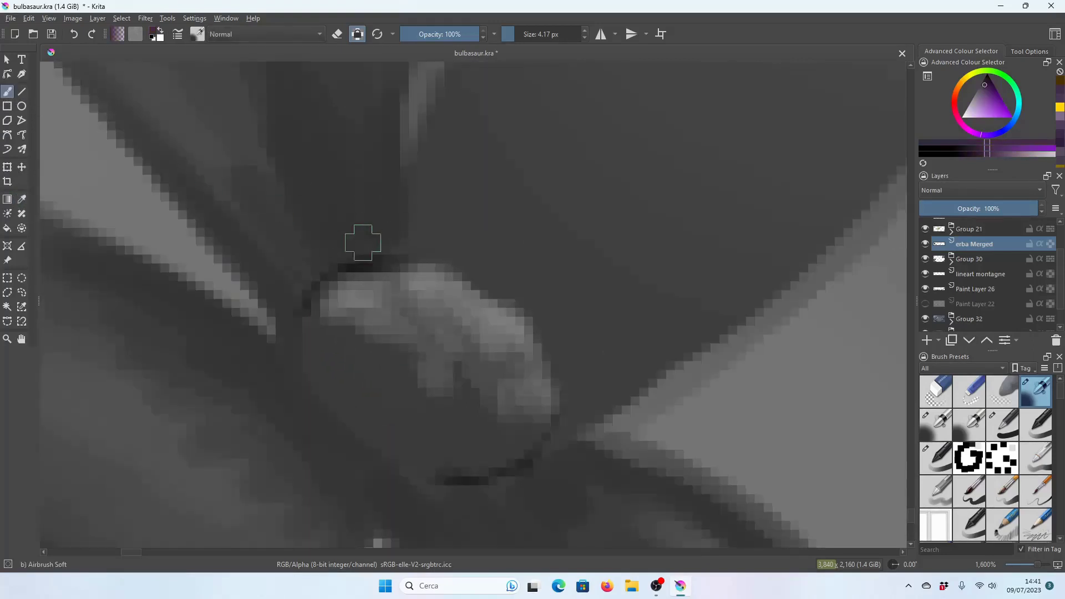
{"action": "mouse_move", "coordinate": [375, 257]}
{"action": "left_mouse_down"}
{"action": "mouse_move", "coordinate": [311, 274]}
{"action": "mouse_move", "coordinate": [294, 319]}
{"action": "left_mouse_up"}
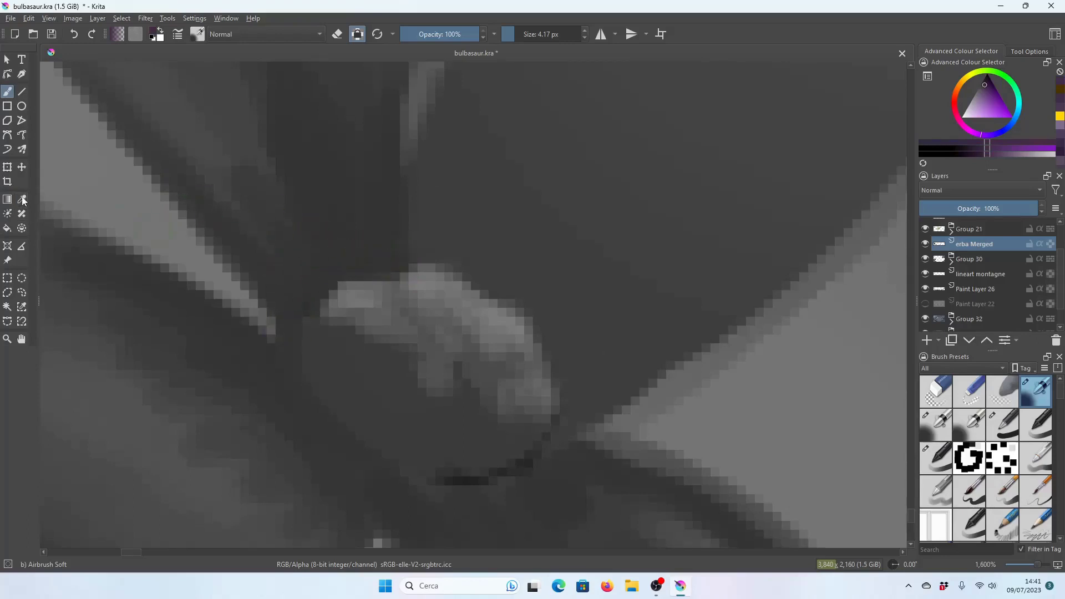
Lighten the dark notch at the centre's top with yellow-orange, then sample a darker tone.
{"action": "left_click", "coordinate": [435, 280], "text": "ctrl"}
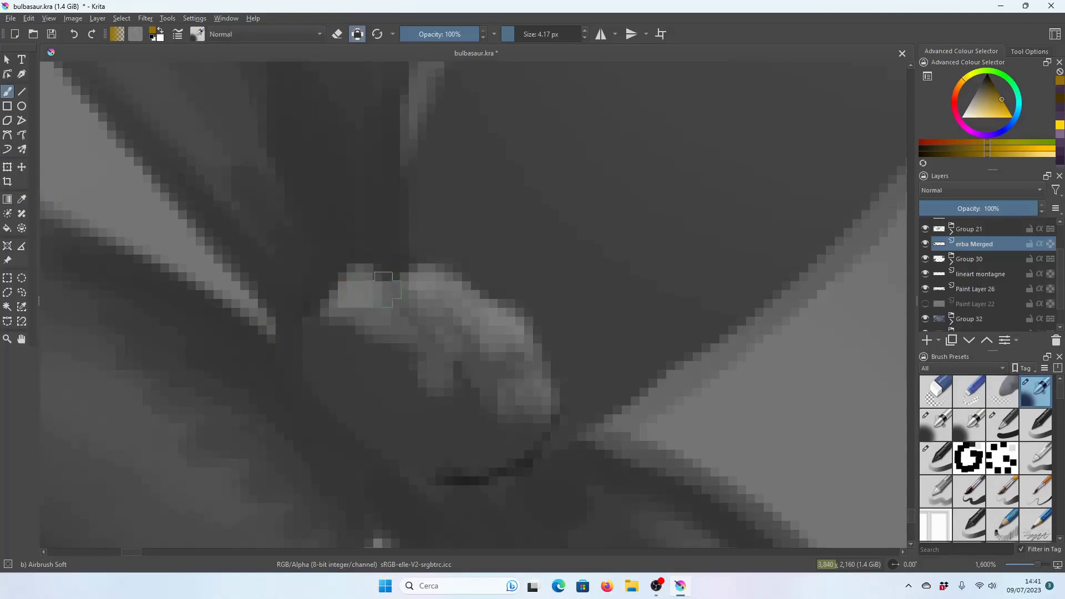
{"action": "left_click", "coordinate": [387, 289]}
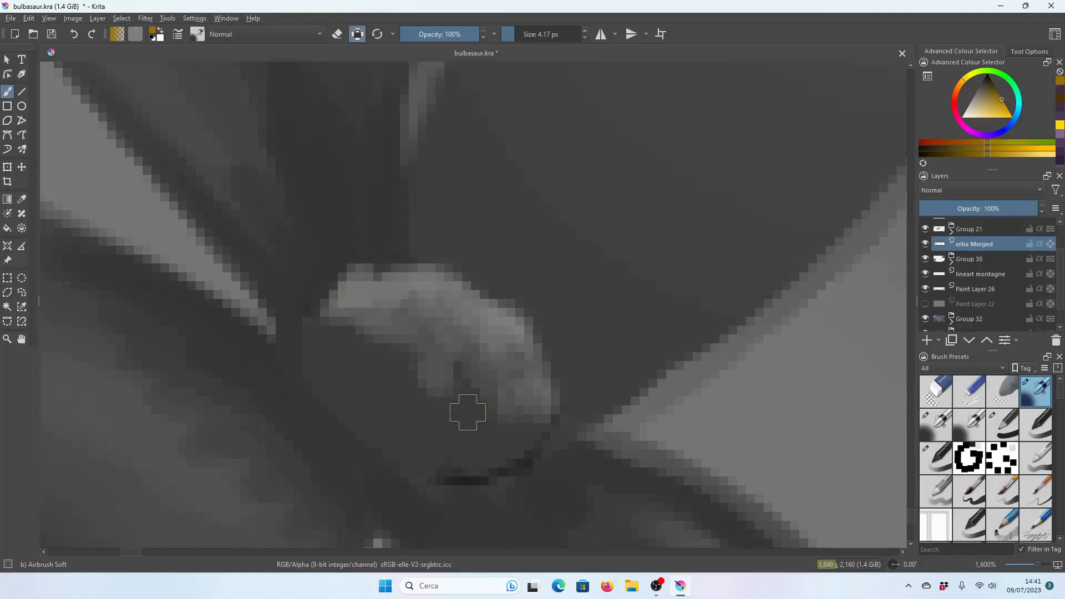
{"action": "scroll", "coordinate": [454, 426], "scroll_direction": "down", "scroll_amount": 5}
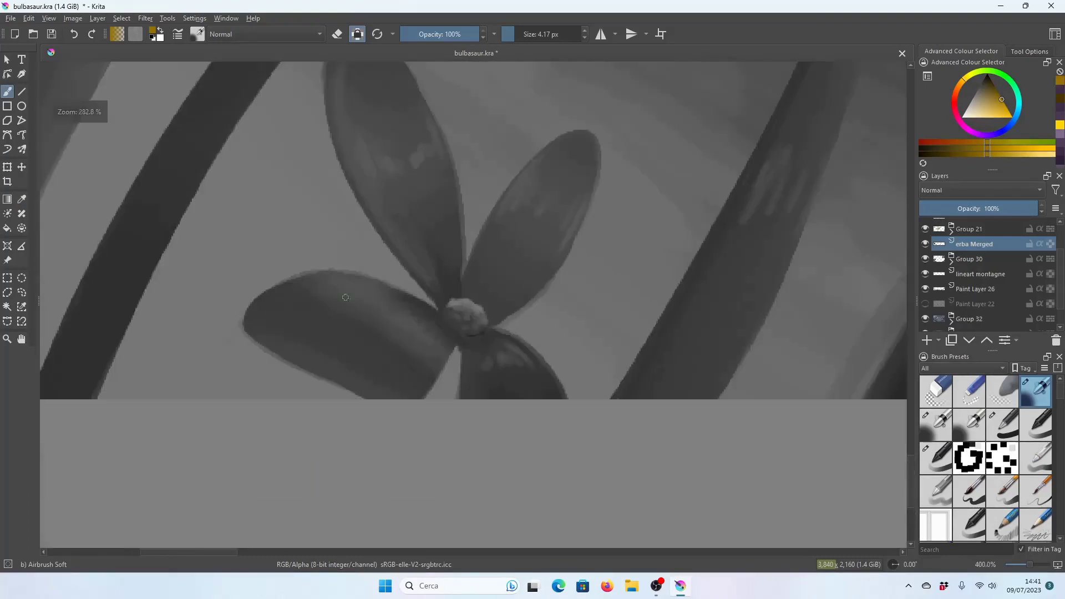
{"action": "scroll", "coordinate": [471, 305], "scroll_direction": "up", "scroll_amount": 2}
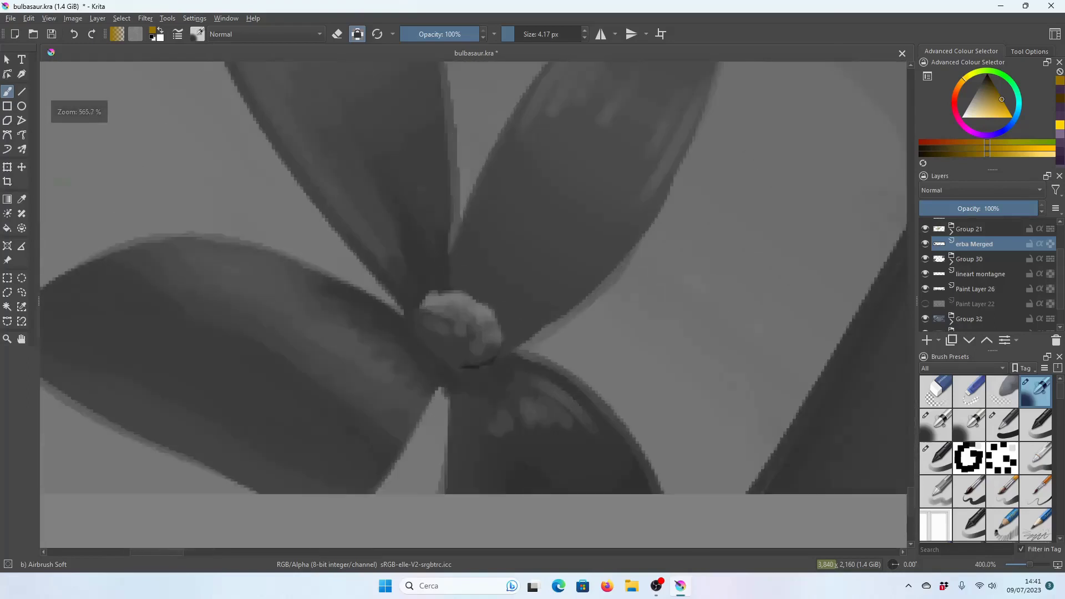
{"action": "scroll", "coordinate": [477, 316], "scroll_direction": "up", "scroll_amount": 2}
{"action": "left_click", "coordinate": [22, 199]}
{"action": "left_click", "coordinate": [458, 399]}
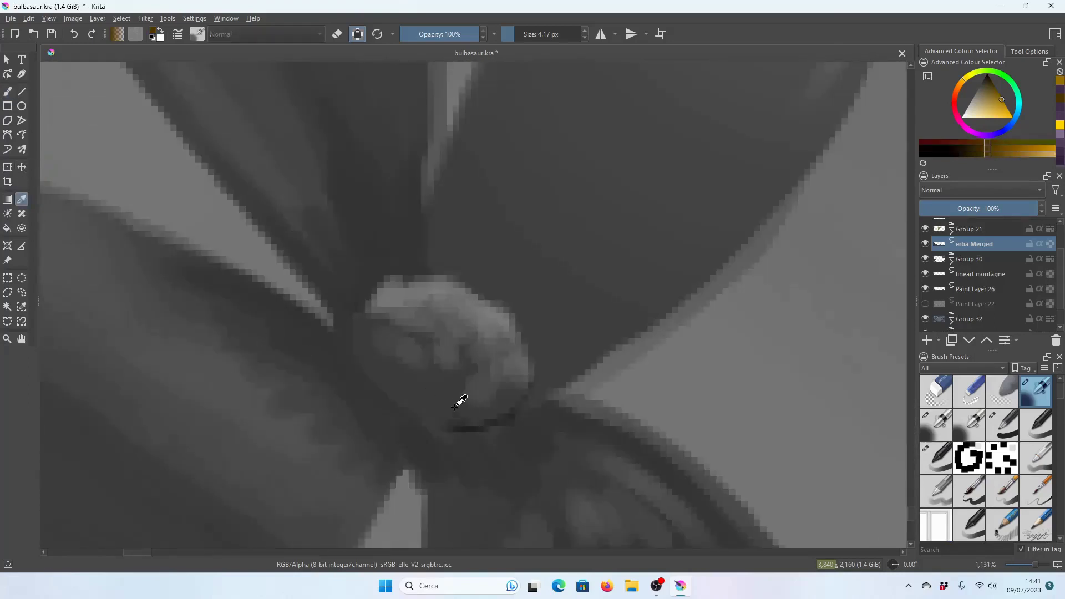
{"action": "left_click", "coordinate": [8, 92]}
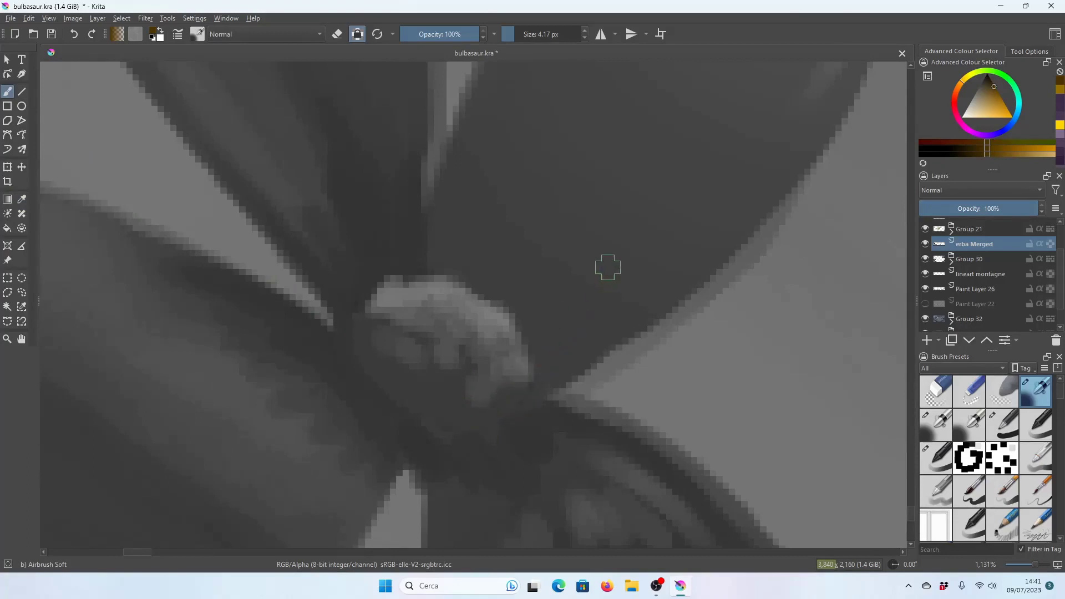
Airbrush a lighter patch right of the centre, then return to full-colour view.
{"action": "left_click", "coordinate": [22, 199]}
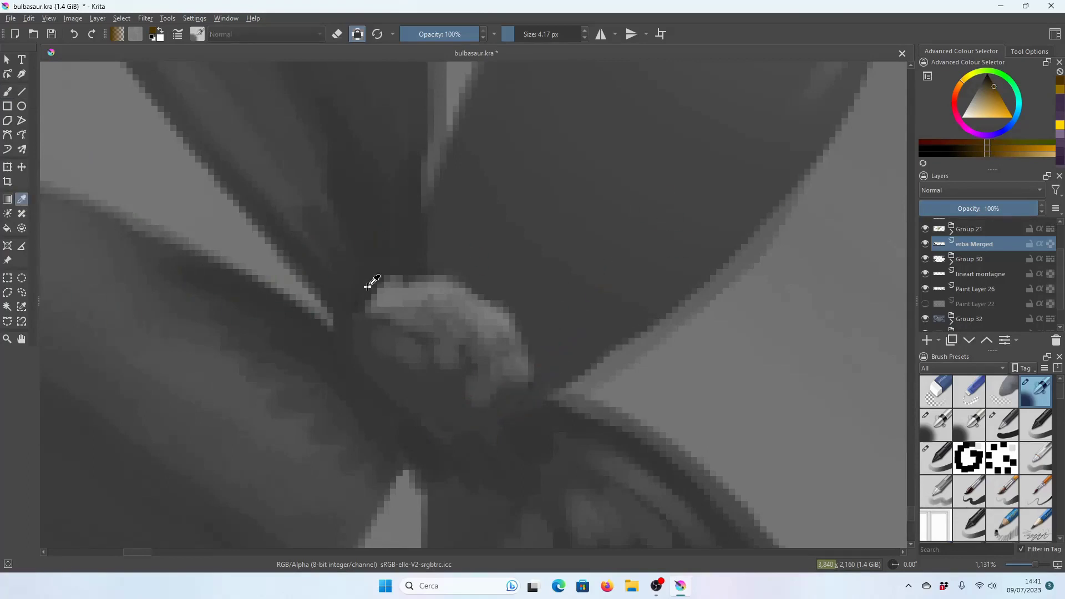
{"action": "left_click", "coordinate": [438, 282]}
{"action": "left_click", "coordinate": [8, 93]}
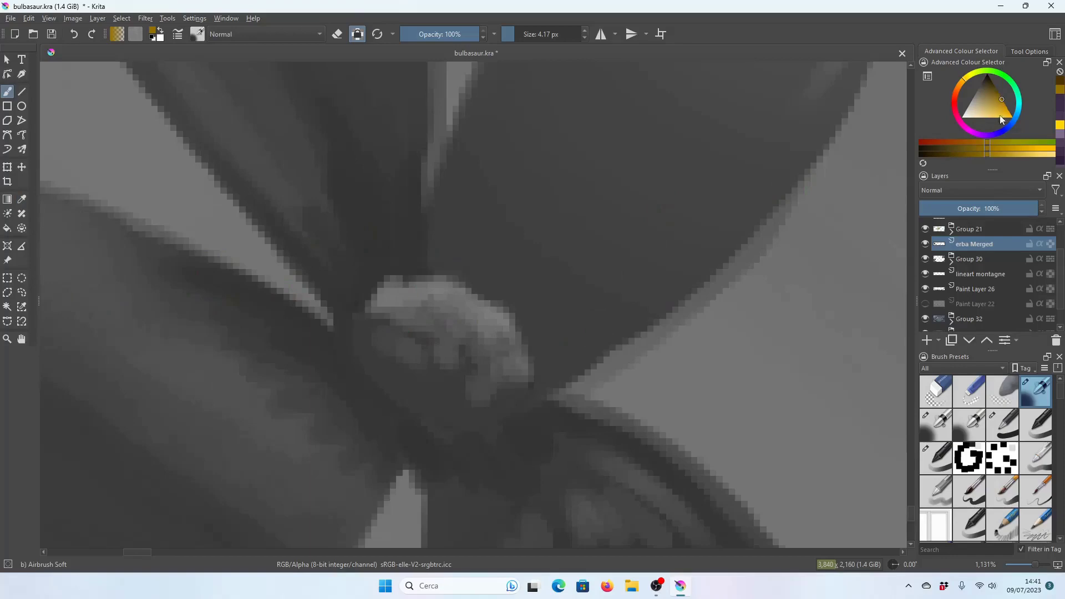
{"action": "mouse_move", "coordinate": [501, 369]}
{"action": "left_mouse_down"}
{"action": "mouse_move", "coordinate": [506, 404]}
{"action": "mouse_move", "coordinate": [518, 393]}
{"action": "left_mouse_up"}
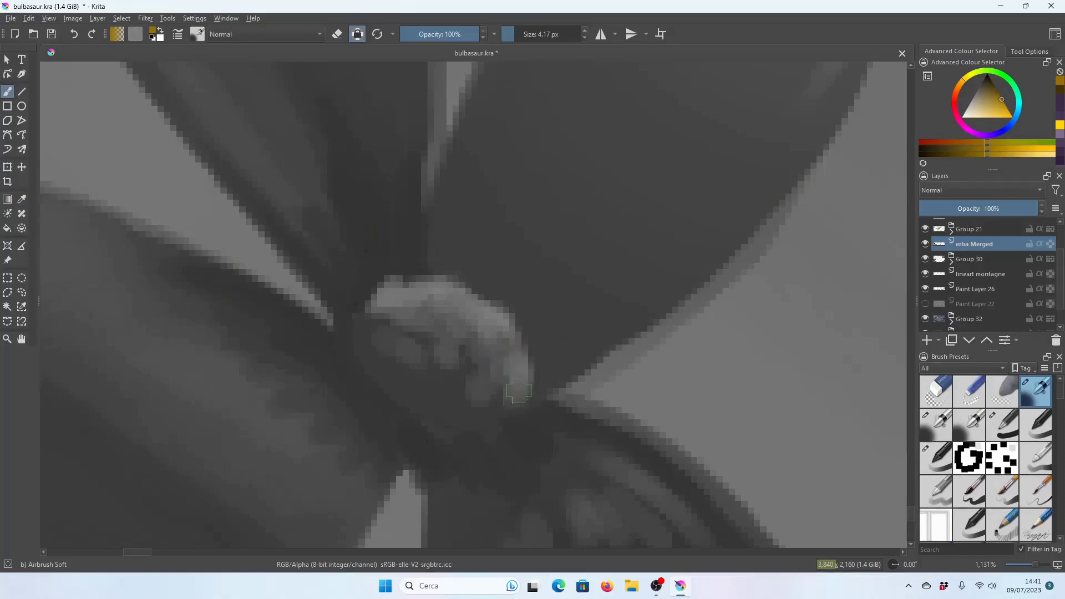
{"action": "key", "text": "minus"}
{"action": "key", "text": "minus"}
{"action": "key", "text": "minus"}
{"action": "key", "text": "minus"}
{"action": "key", "text": "ctrl+y"}
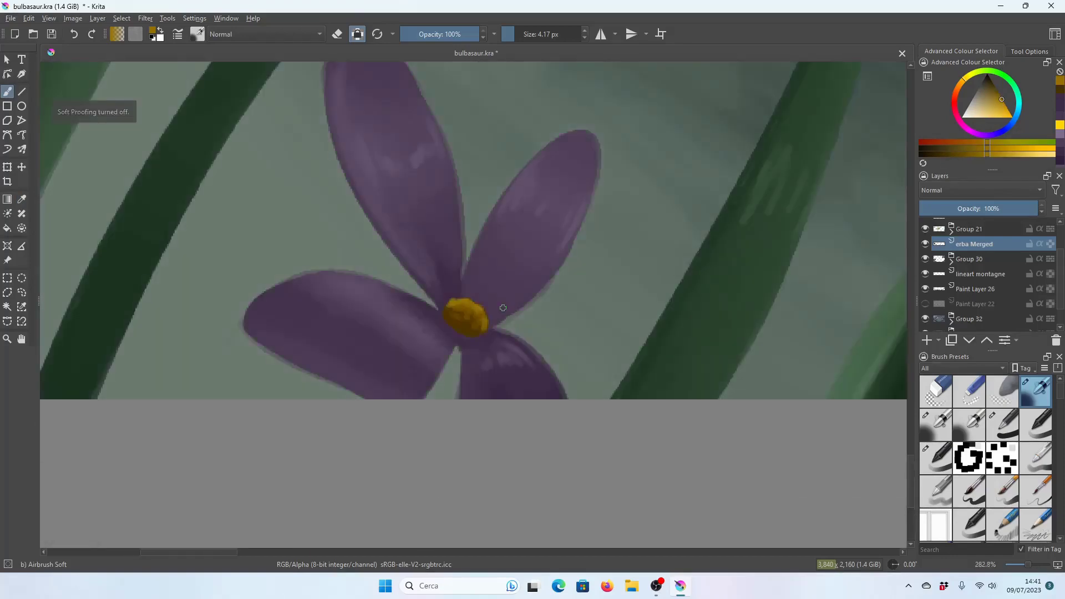
Zoom in on the crocus and sample the dark purple of the petal.
{"action": "scroll", "coordinate": [502, 308], "scroll_direction": "down", "scroll_amount": 2}
{"action": "scroll", "coordinate": [476, 333], "scroll_direction": "up", "scroll_amount": 2}
{"action": "scroll", "coordinate": [469, 352], "scroll_direction": "up", "scroll_amount": 3}
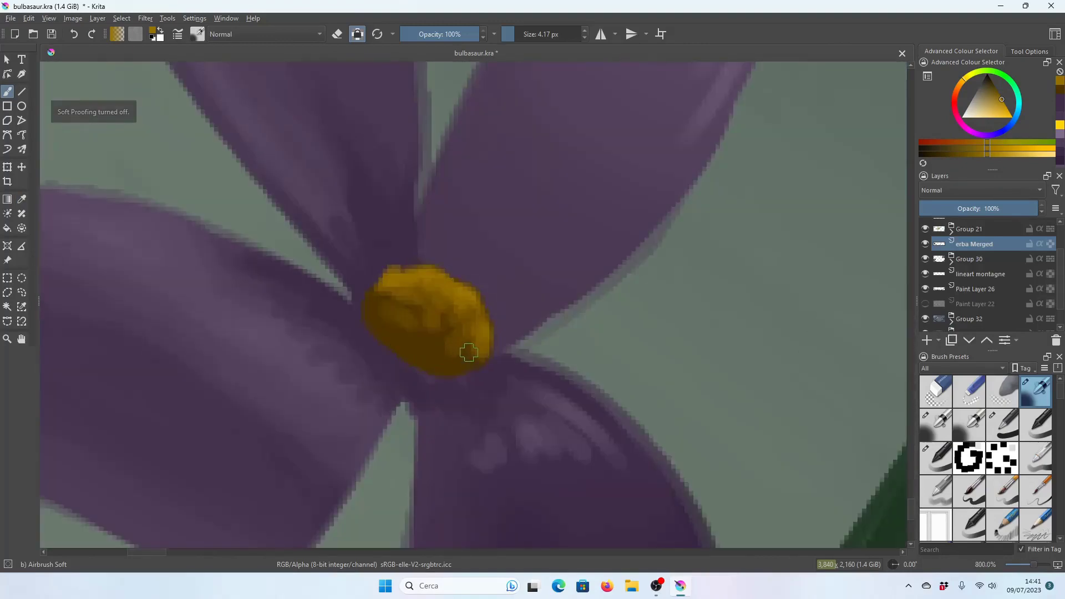
{"action": "scroll", "coordinate": [460, 363], "scroll_direction": "down", "scroll_amount": 1}
{"action": "scroll", "coordinate": [482, 317], "scroll_direction": "up", "scroll_amount": 1}
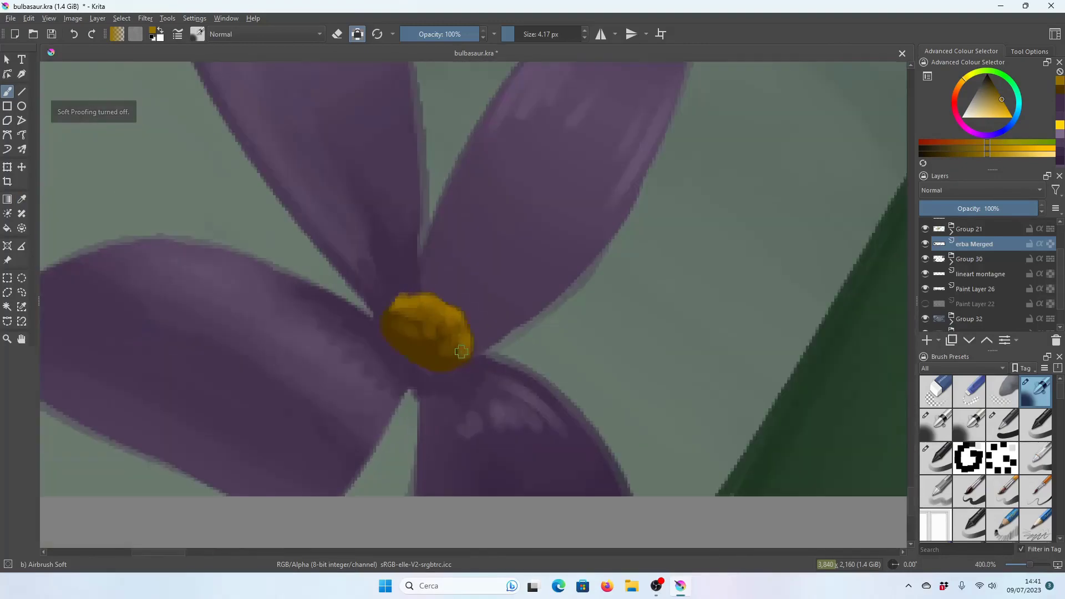
{"action": "scroll", "coordinate": [426, 368], "scroll_direction": "up", "scroll_amount": 2}
{"action": "scroll", "coordinate": [496, 355], "scroll_direction": "up", "scroll_amount": 1}
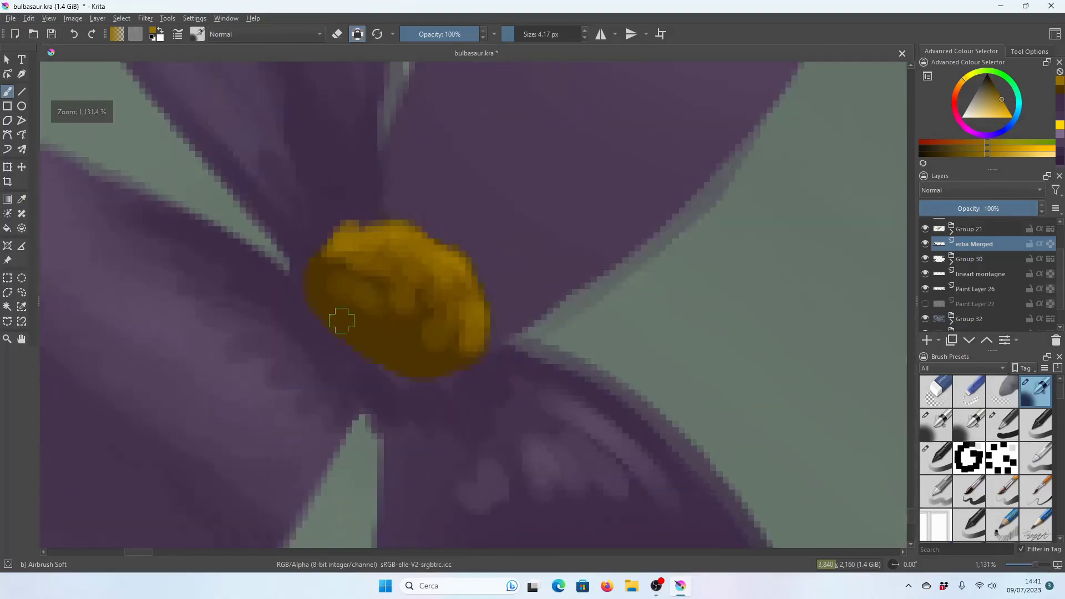
{"action": "scroll", "coordinate": [309, 259], "scroll_direction": "up", "scroll_amount": 1}
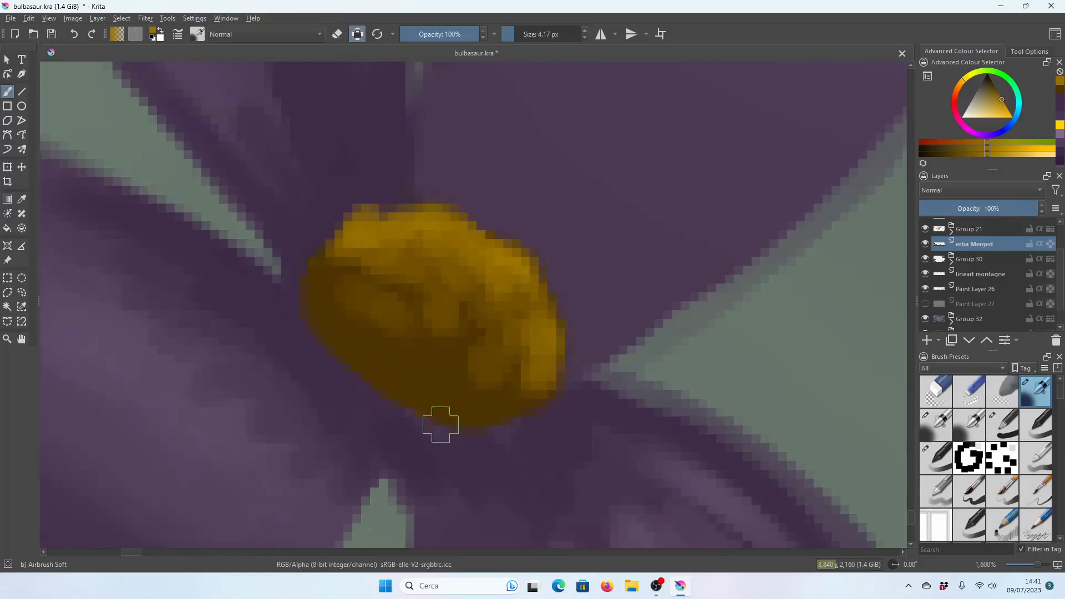
{"action": "scroll", "coordinate": [399, 327], "scroll_direction": "down", "scroll_amount": 3}
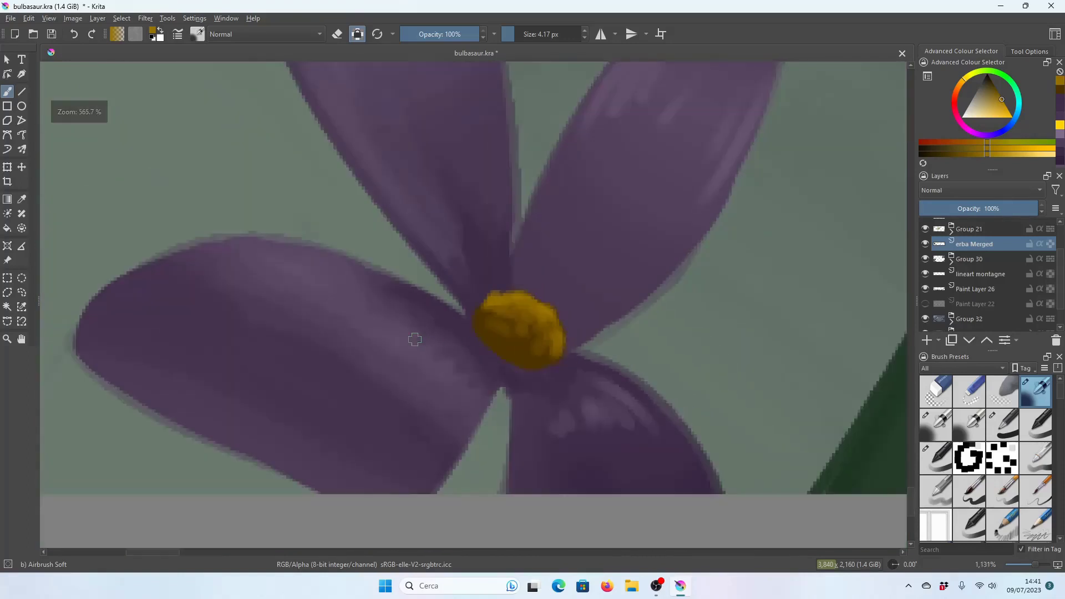
{"action": "left_click", "coordinate": [21, 198]}
{"action": "left_click", "coordinate": [485, 272]}
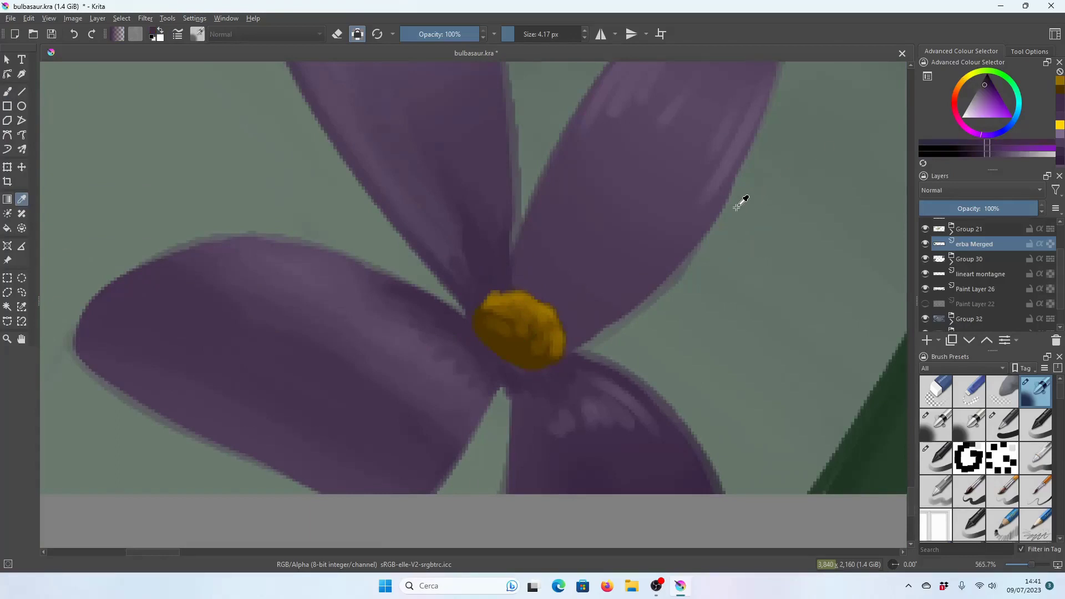
Choose a slightly darker purple, shrink the brush, and airbrush a small shadow beside the centre.
{"action": "scroll", "coordinate": [679, 221], "scroll_direction": "down", "scroll_amount": 7}
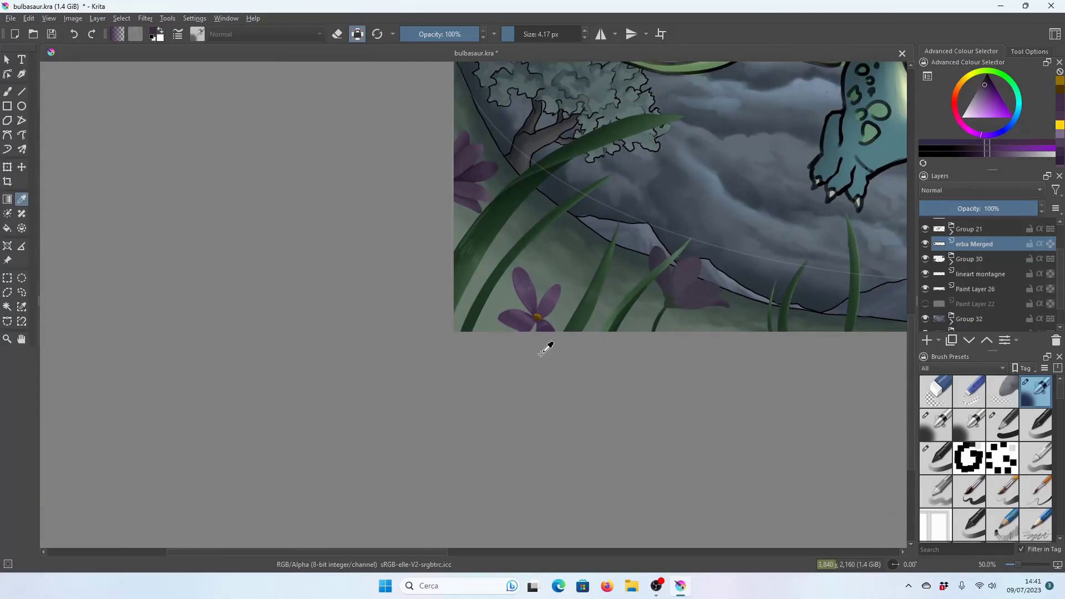
{"action": "scroll", "coordinate": [540, 311], "scroll_direction": "up", "scroll_amount": 5}
{"action": "scroll", "coordinate": [537, 275], "scroll_direction": "up", "scroll_amount": 3}
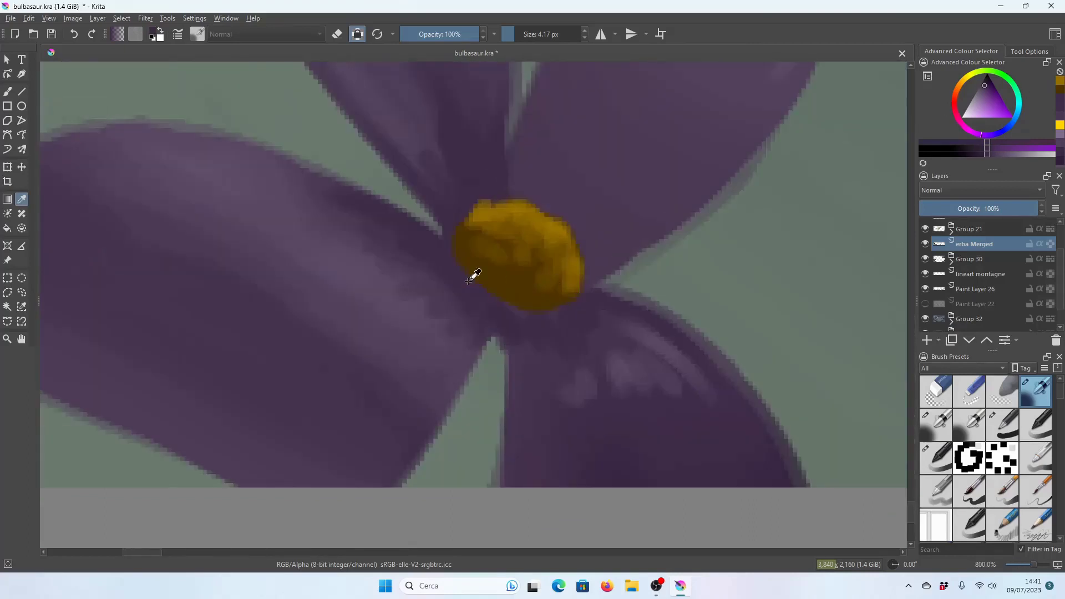
{"action": "left_click", "coordinate": [987, 86]}
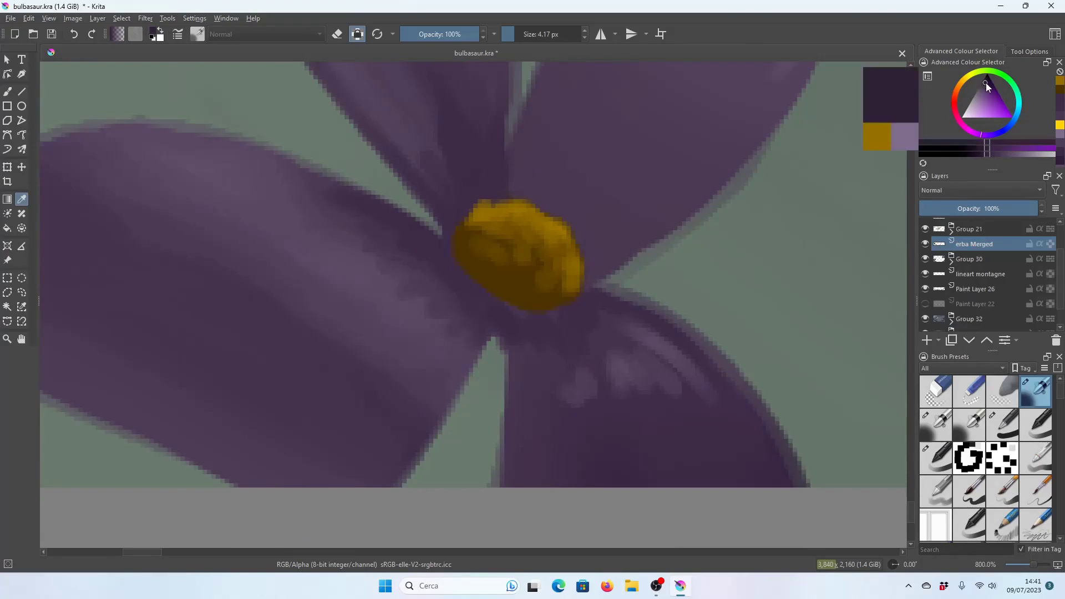
{"action": "left_click_drag", "start_coordinate": [985, 83], "coordinate": [985, 80]}
{"action": "left_click", "coordinate": [7, 92]}
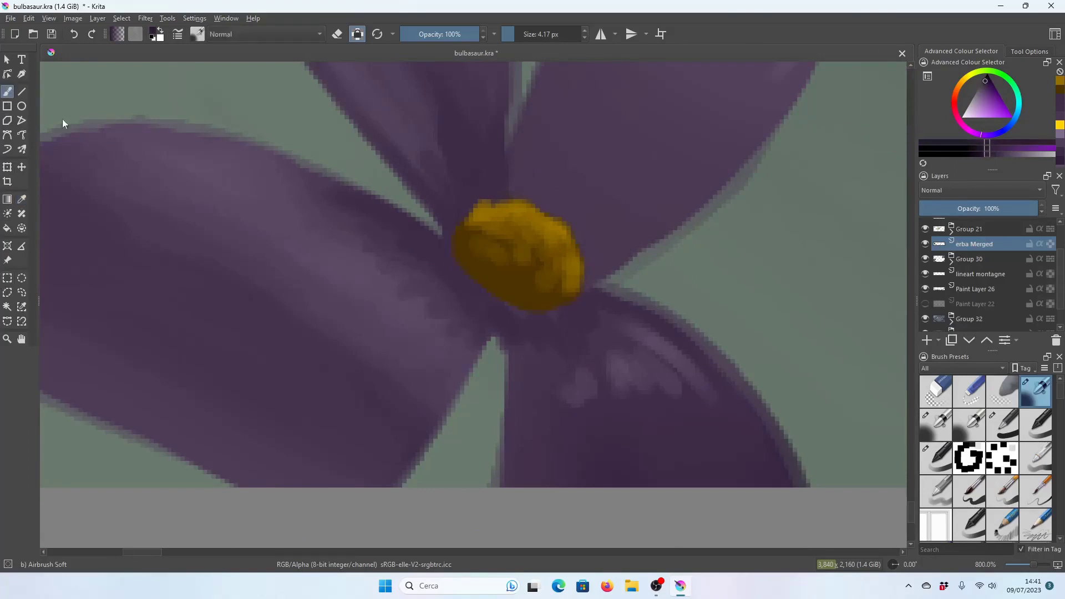
{"action": "scroll", "coordinate": [575, 249], "scroll_direction": "up", "scroll_amount": 2}
{"action": "key", "text": "bracketleft"}
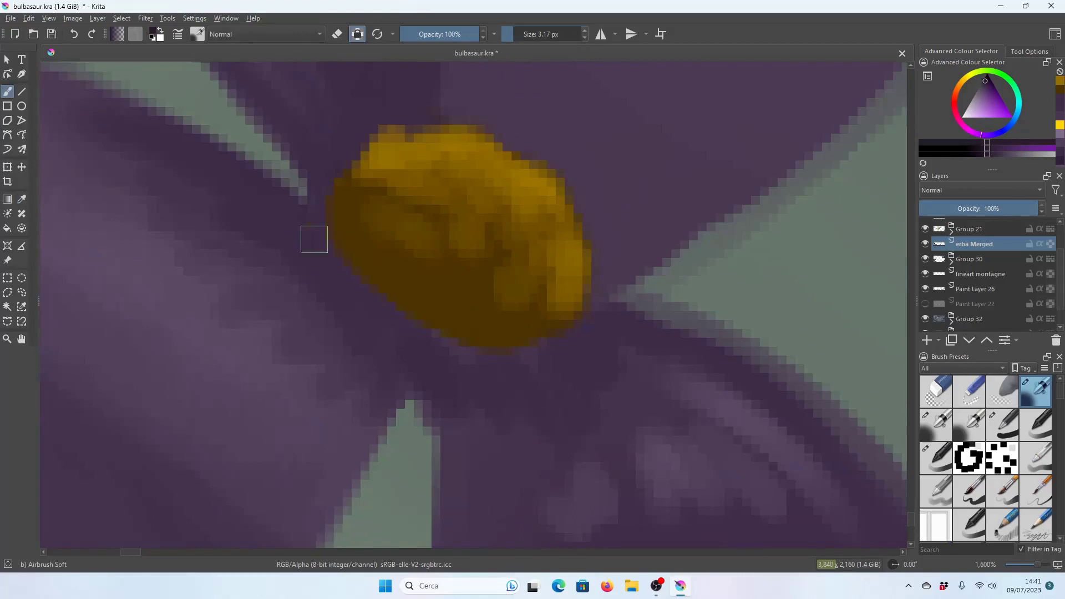
{"action": "left_click_drag", "start_coordinate": [316, 231], "coordinate": [400, 316]}
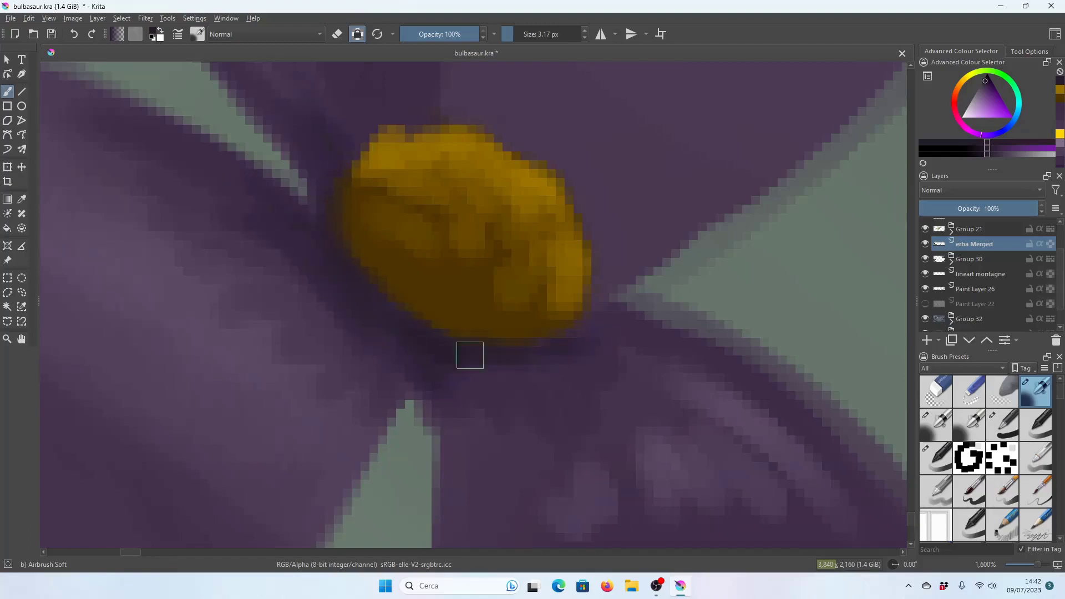
Load a golden yellow via brown in the Advanced Colour Selector, and zoom out to the full painting.
{"action": "scroll", "coordinate": [457, 269], "scroll_direction": "down", "scroll_amount": 2}
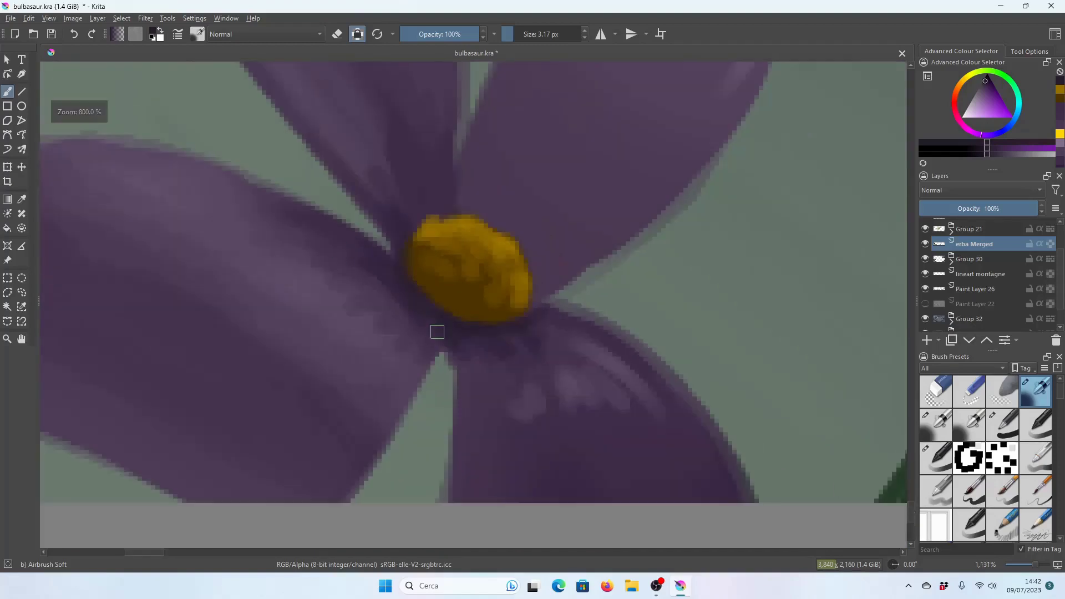
{"action": "scroll", "coordinate": [448, 316], "scroll_direction": "up", "scroll_amount": 2}
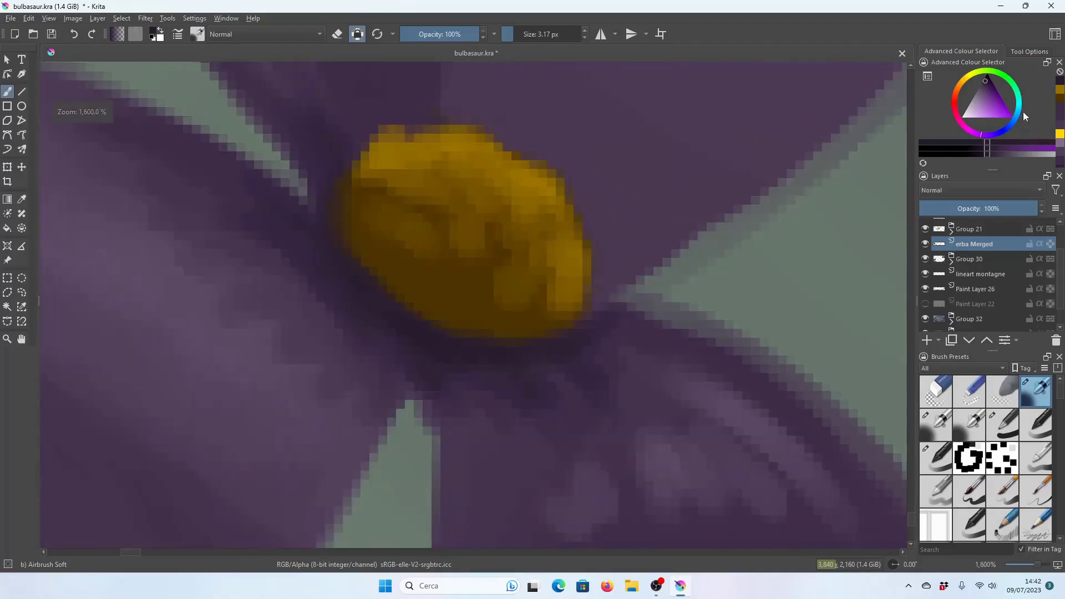
{"action": "left_click", "coordinate": [1059, 102]}
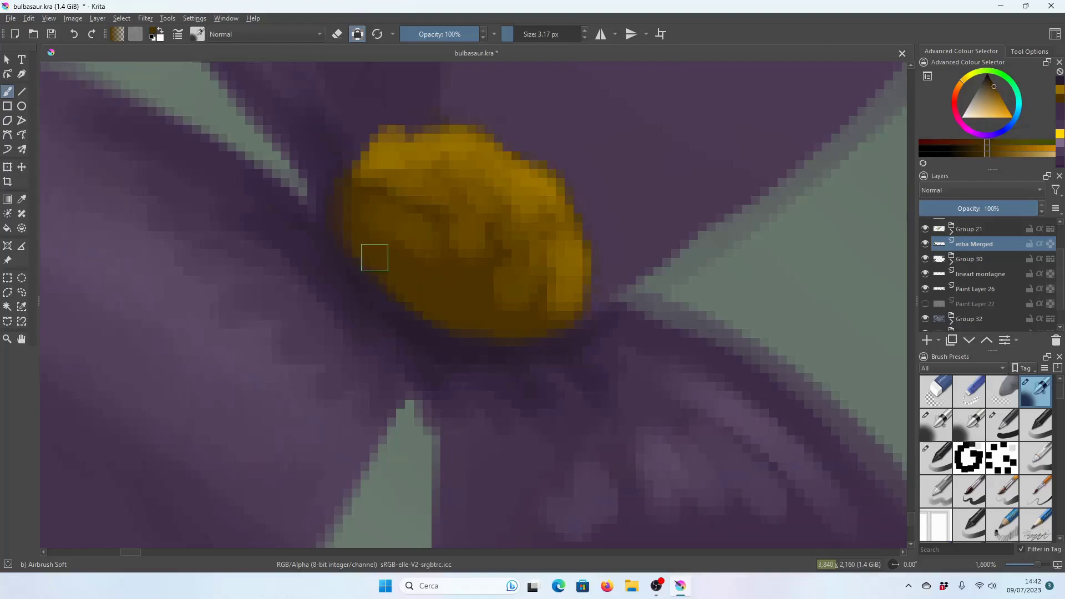
{"action": "left_click", "coordinate": [992, 82]}
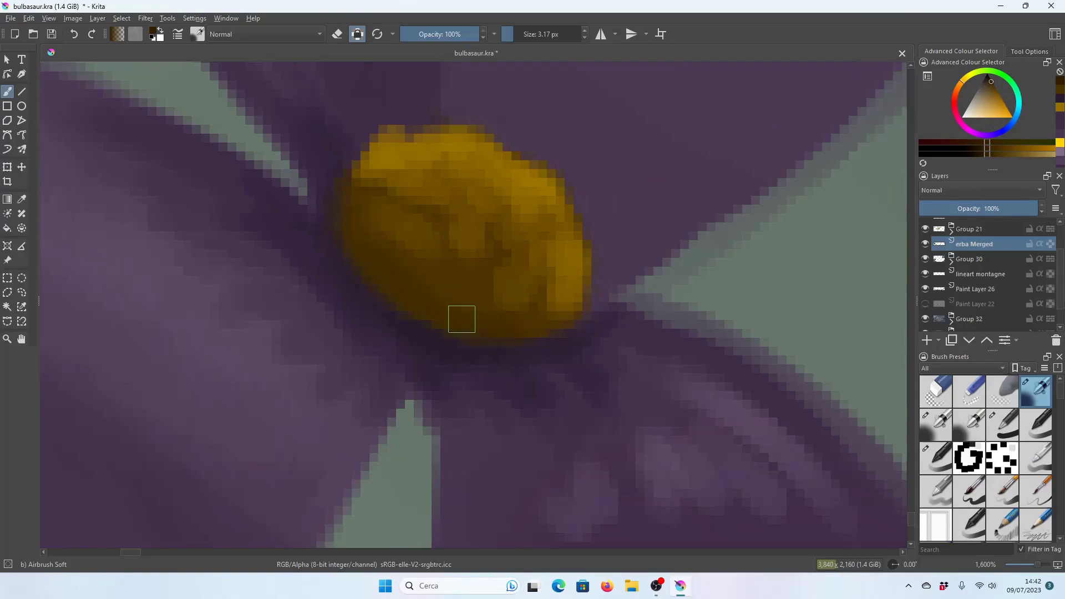
{"action": "scroll", "coordinate": [606, 333], "scroll_direction": "down", "scroll_amount": 2}
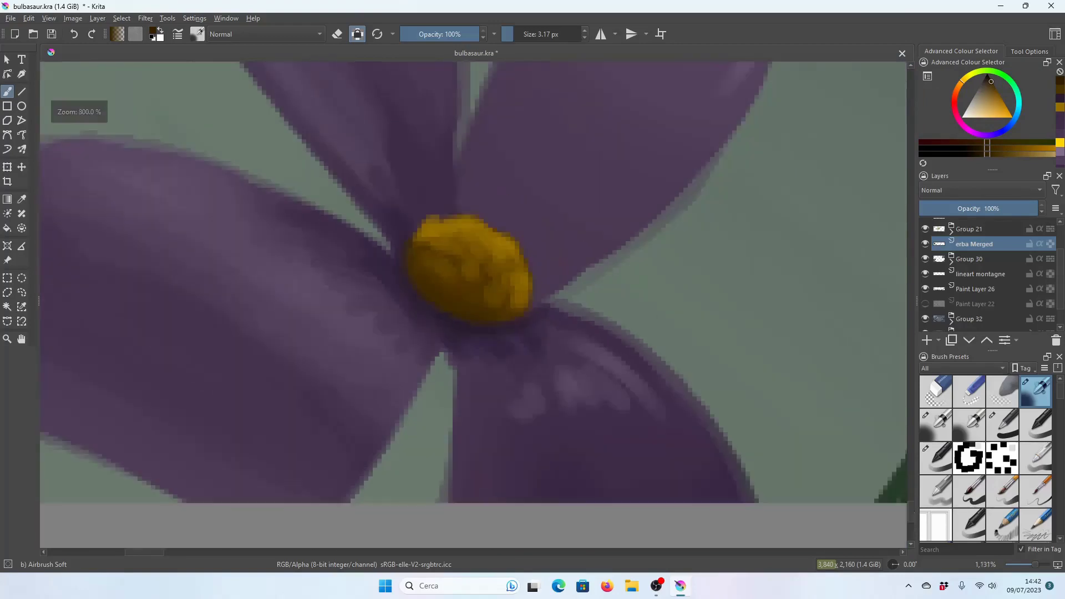
{"action": "scroll", "coordinate": [606, 332], "scroll_direction": "down", "scroll_amount": 3}
{"action": "scroll", "coordinate": [606, 333], "scroll_direction": "down", "scroll_amount": 2}
{"action": "scroll", "coordinate": [606, 333], "scroll_direction": "down", "scroll_amount": 5}
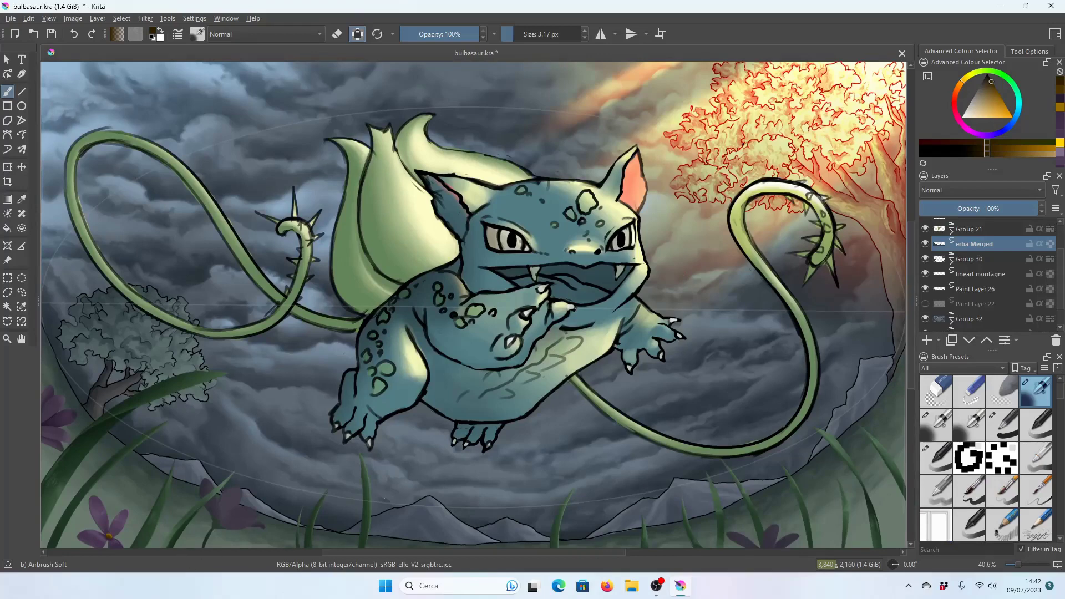
Inspect the painting's values in greyscale, fit it to view, restore full colour and save.
{"action": "key", "text": "ctrl+y"}
{"action": "scroll", "coordinate": [221, 388], "scroll_direction": "up", "scroll_amount": 2}
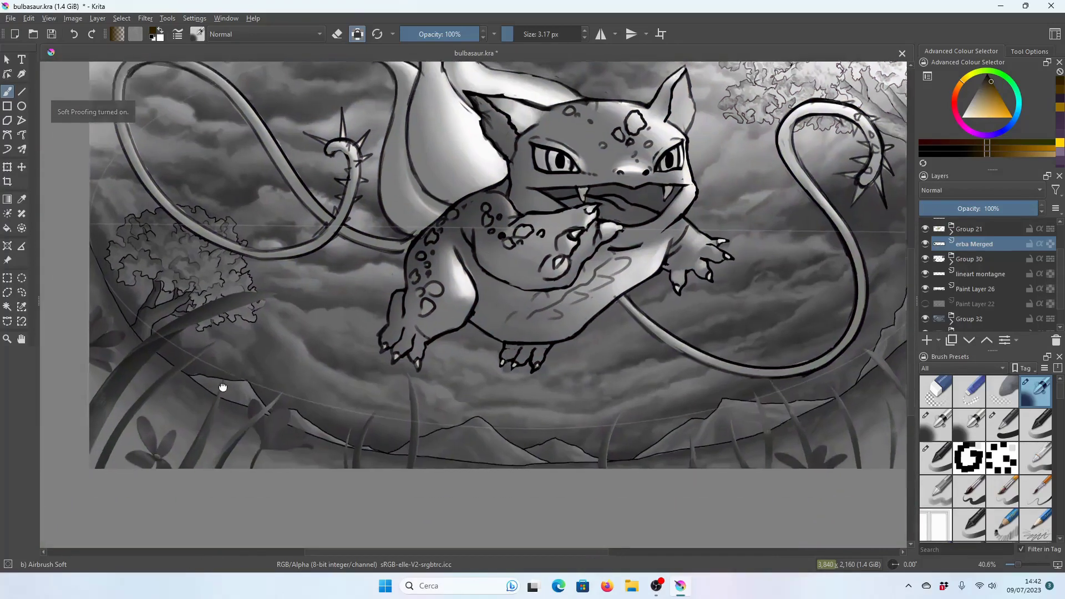
{"action": "scroll", "coordinate": [221, 388], "scroll_direction": "up", "scroll_amount": 3}
{"action": "scroll", "coordinate": [333, 361], "scroll_direction": "up", "scroll_amount": 3}
{"action": "scroll", "coordinate": [466, 340], "scroll_direction": "up", "scroll_amount": 2}
{"action": "scroll", "coordinate": [465, 341], "scroll_direction": "down", "scroll_amount": 4}
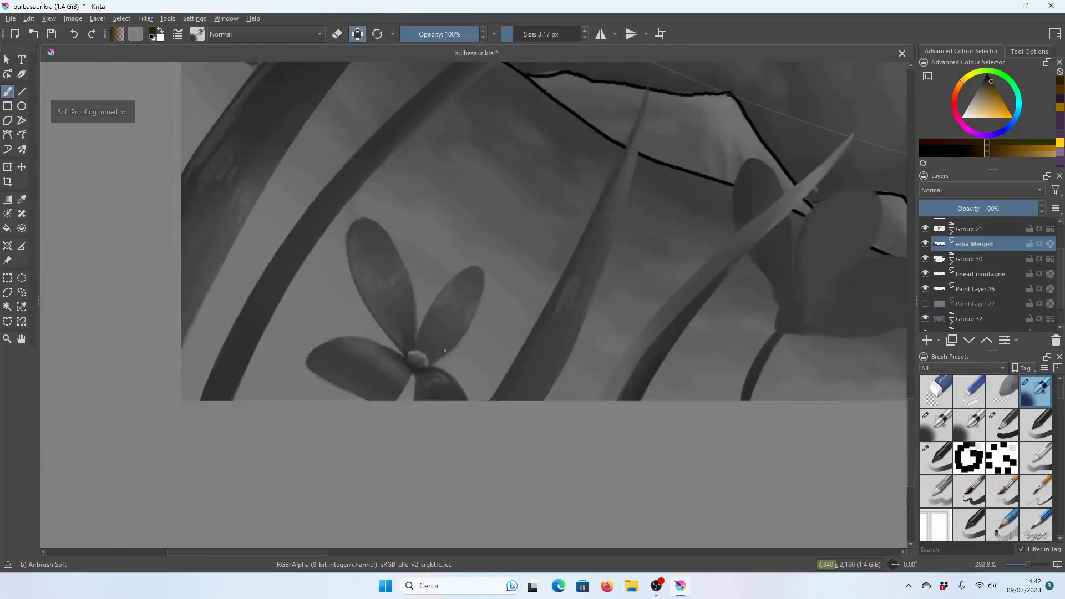
{"action": "scroll", "coordinate": [466, 340], "scroll_direction": "down", "scroll_amount": 3}
{"action": "scroll", "coordinate": [466, 340], "scroll_direction": "down", "scroll_amount": 2}
{"action": "left_click_drag", "start_coordinate": [601, 378], "coordinate": [544, 392]}
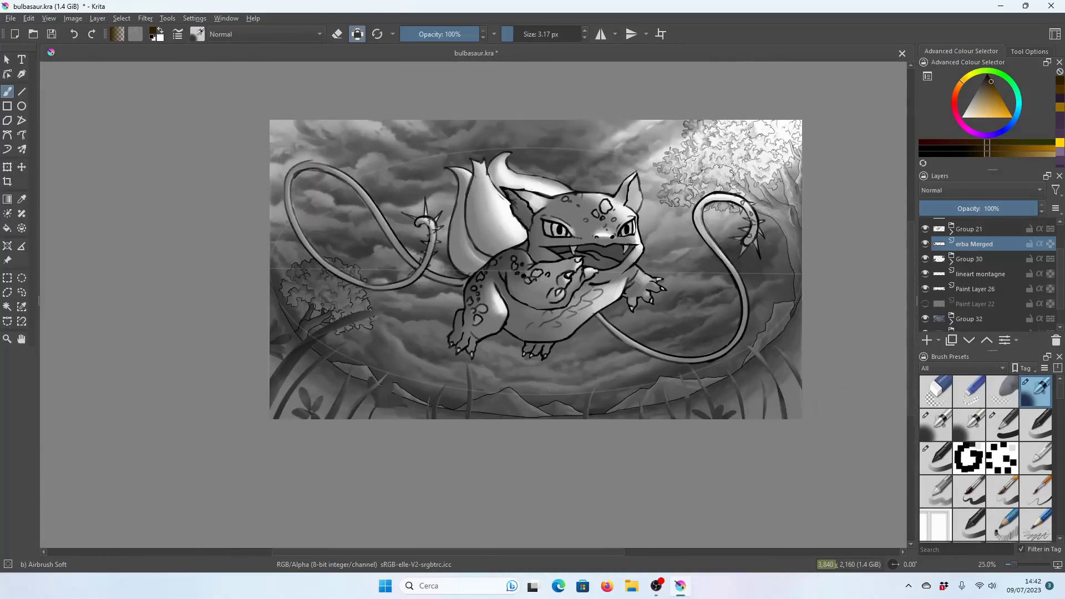
{"action": "key", "text": "2"}
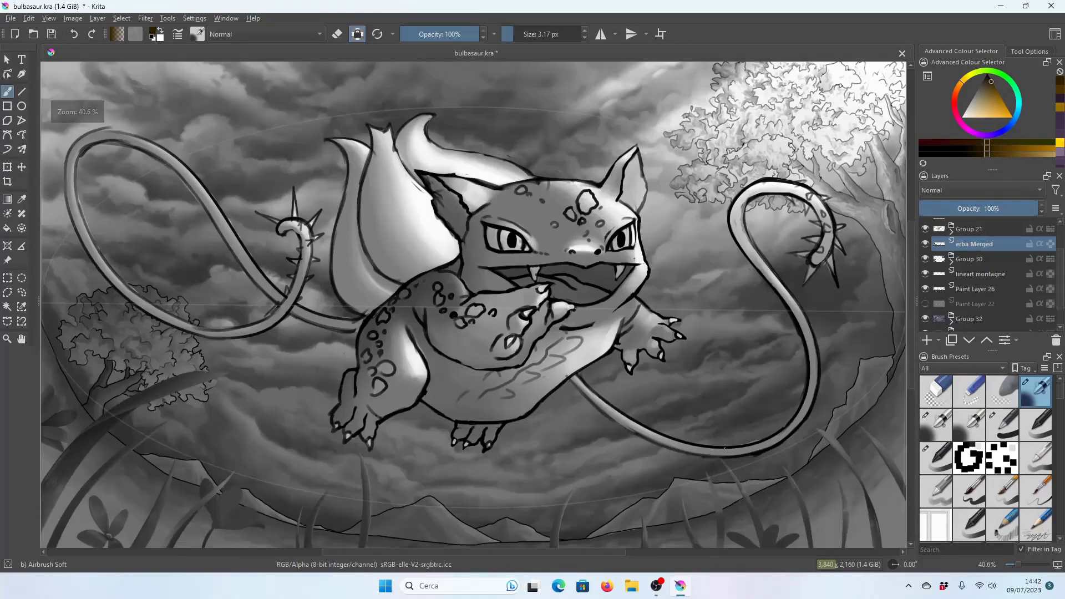
{"action": "key", "text": "ctrl+y"}
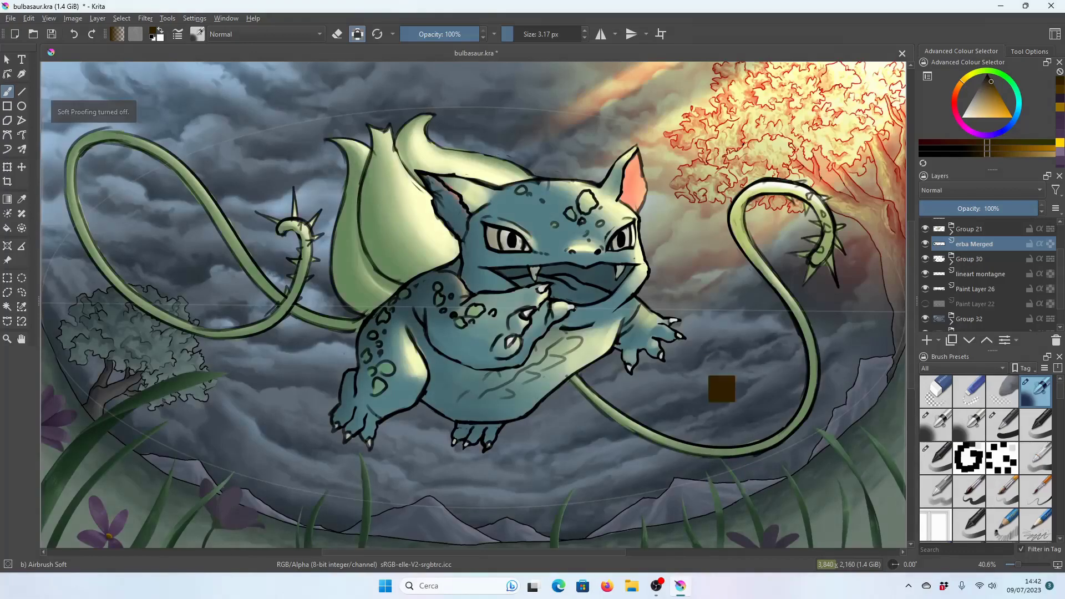
{"action": "key", "text": "ctrl+s"}
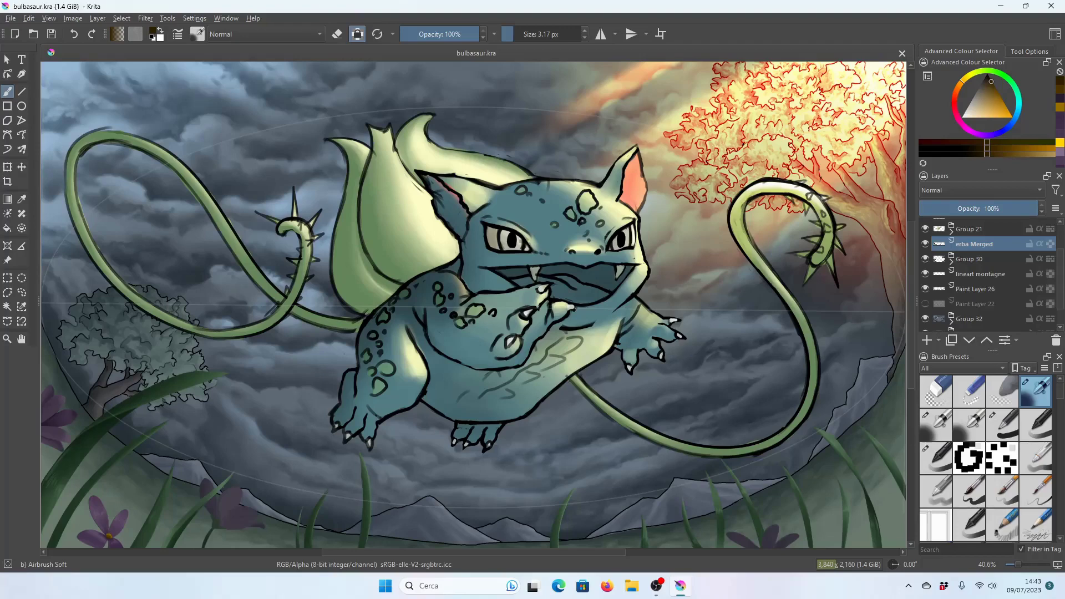
Zoom in on the crocus, pick the stem green and paint it onto the stem.
{"action": "scroll", "coordinate": [454, 409], "scroll_direction": "down", "scroll_amount": 1}
{"action": "scroll", "coordinate": [455, 410], "scroll_direction": "down", "scroll_amount": 1}
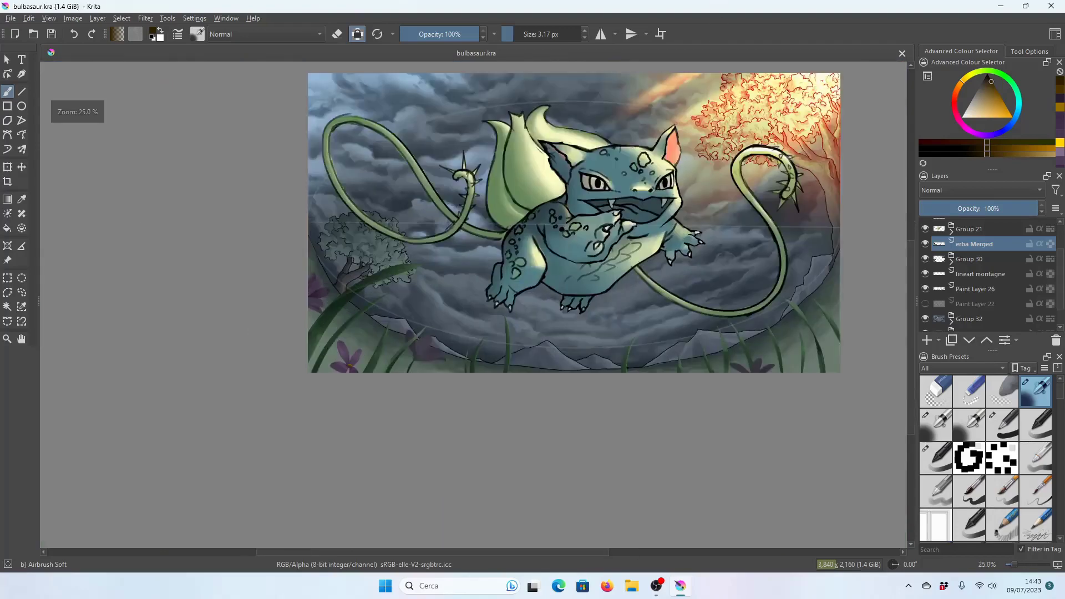
{"action": "scroll", "coordinate": [454, 409], "scroll_direction": "up", "scroll_amount": 3}
{"action": "scroll", "coordinate": [455, 410], "scroll_direction": "up", "scroll_amount": 2}
{"action": "scroll", "coordinate": [430, 362], "scroll_direction": "down", "scroll_amount": 3}
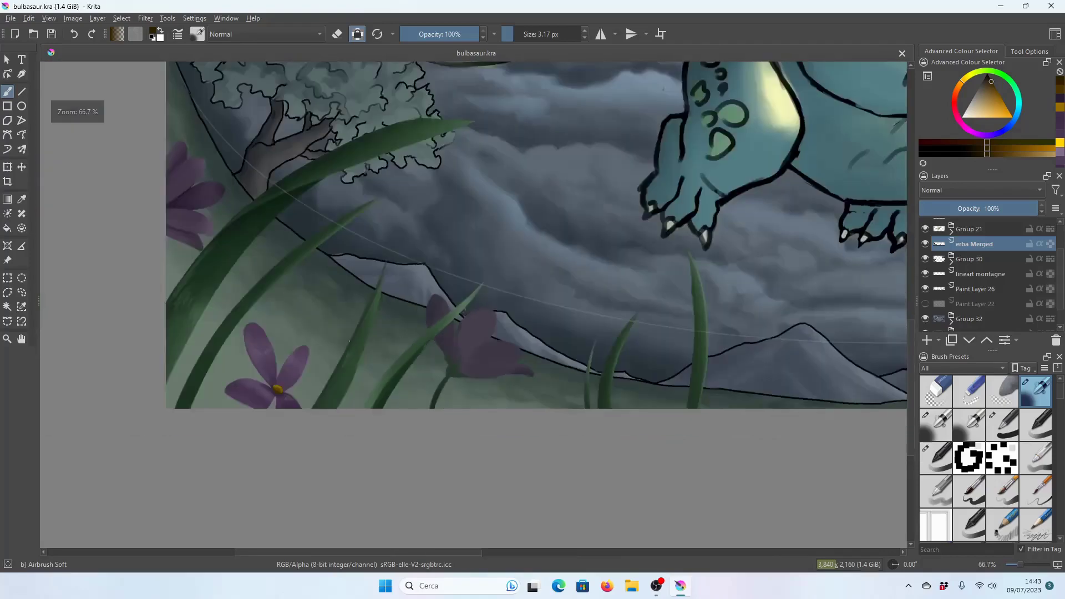
{"action": "scroll", "coordinate": [454, 337], "scroll_direction": "up", "scroll_amount": 1}
{"action": "scroll", "coordinate": [562, 366], "scroll_direction": "up", "scroll_amount": 2}
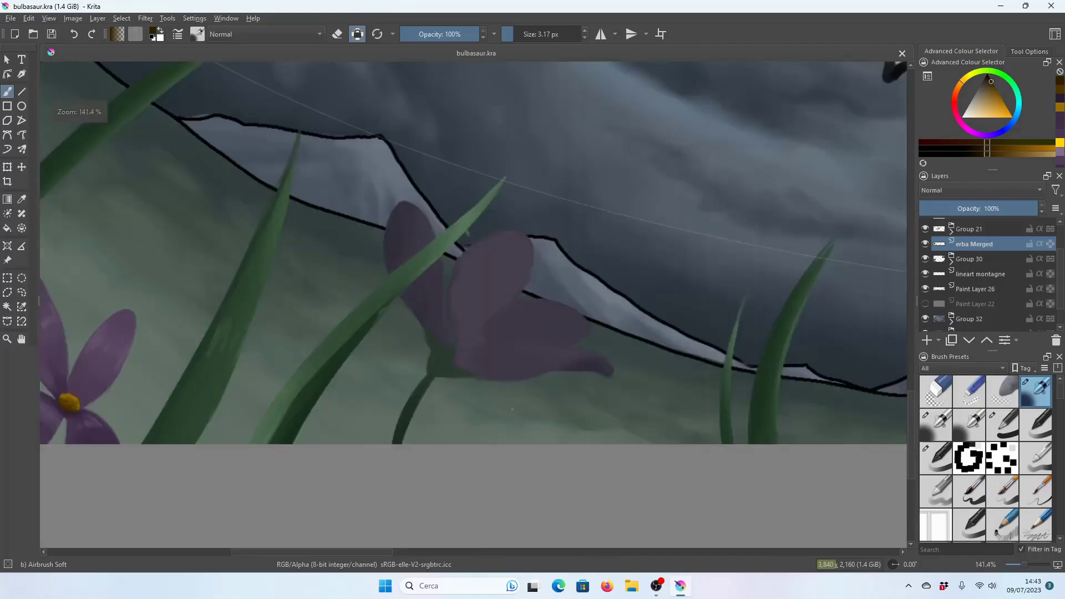
{"action": "scroll", "coordinate": [544, 366], "scroll_direction": "up", "scroll_amount": 1}
{"action": "scroll", "coordinate": [527, 365], "scroll_direction": "down", "scroll_amount": 2}
{"action": "scroll", "coordinate": [501, 364], "scroll_direction": "up", "scroll_amount": 2}
{"action": "scroll", "coordinate": [501, 365], "scroll_direction": "up", "scroll_amount": 2}
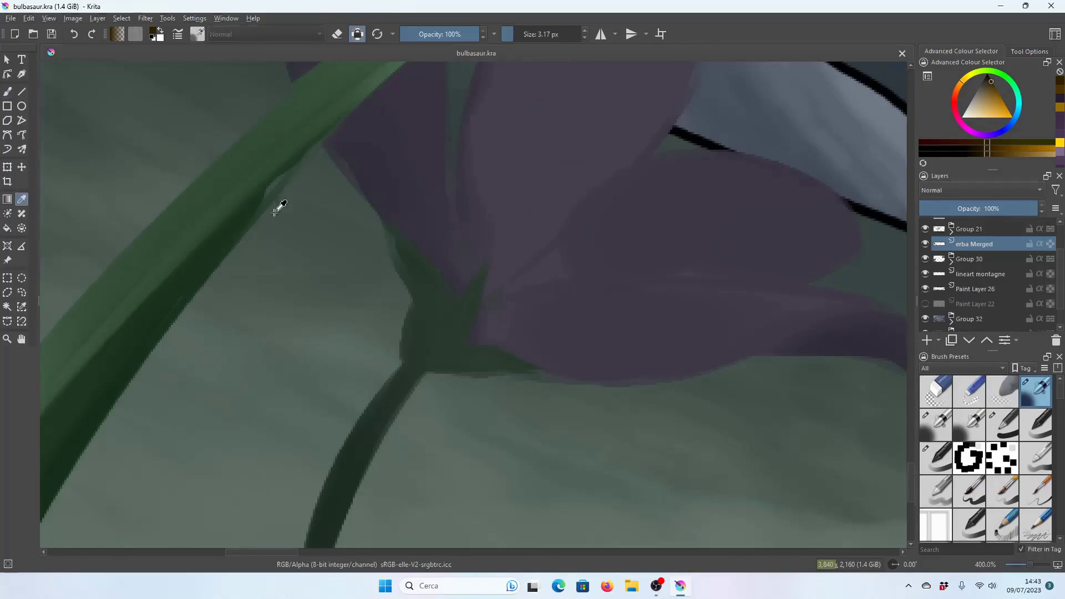
{"action": "left_click", "coordinate": [363, 86], "text": "ctrl"}
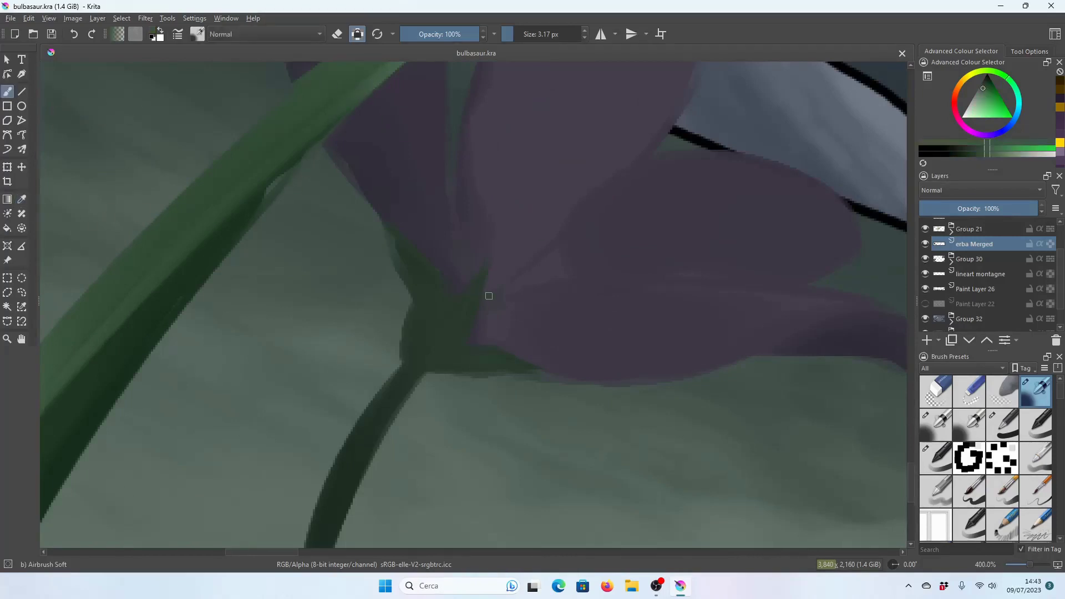
{"action": "left_click_drag", "start_coordinate": [470, 320], "coordinate": [469, 323]}
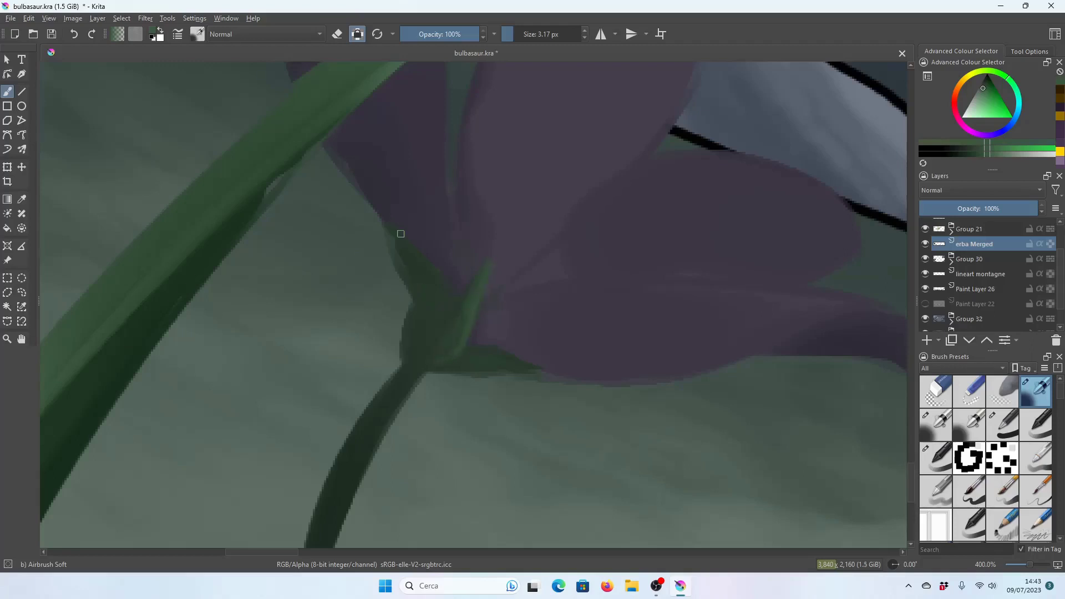
Sample the stem's green from the canvas and shade the green sepal along the stem.
{"action": "scroll", "coordinate": [429, 291], "scroll_direction": "down", "scroll_amount": 1}
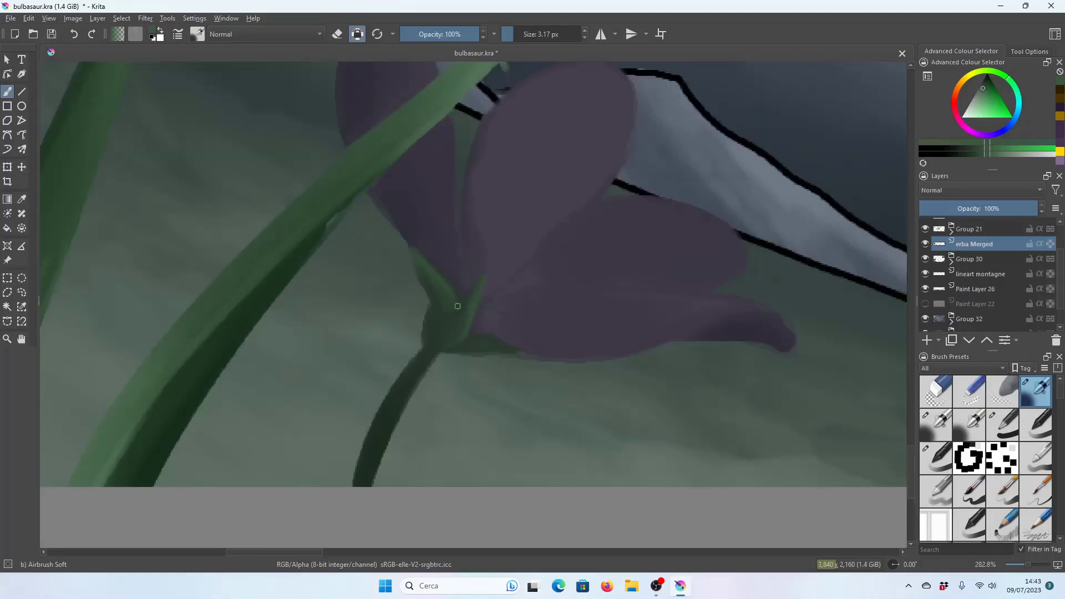
{"action": "scroll", "coordinate": [451, 308], "scroll_direction": "up", "scroll_amount": 1}
{"action": "scroll", "coordinate": [410, 327], "scroll_direction": "up", "scroll_amount": 2}
{"action": "key", "text": "p"}
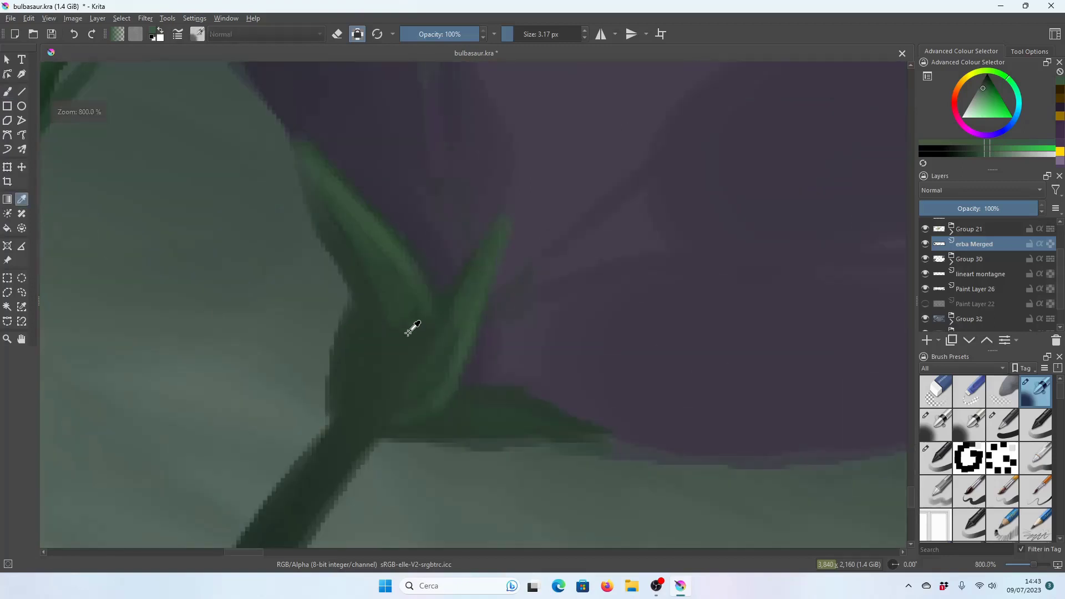
{"action": "left_click", "coordinate": [410, 328]}
{"action": "left_click", "coordinate": [7, 91]}
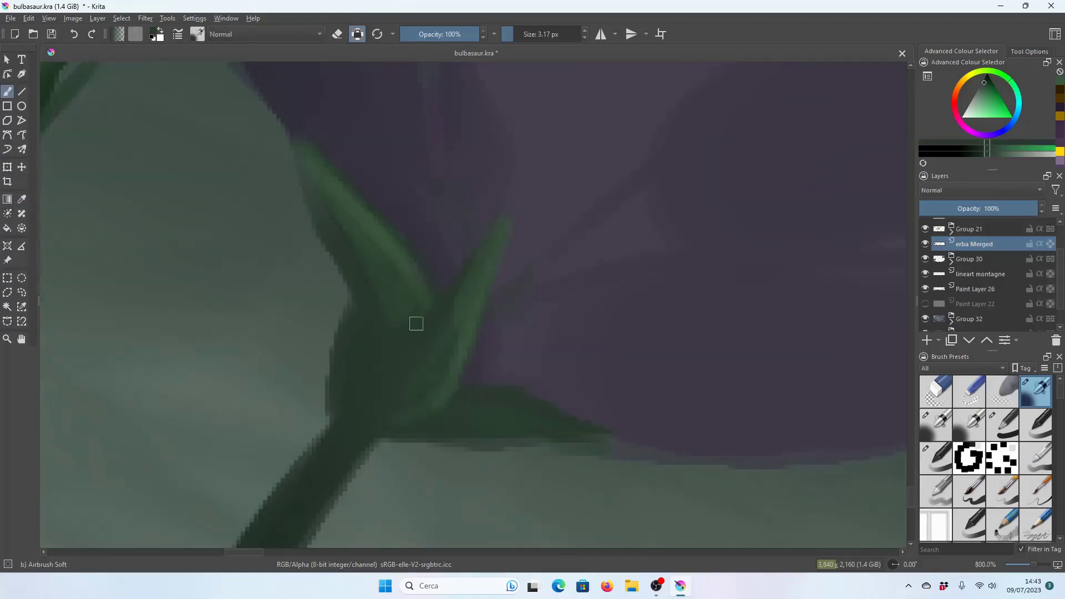
{"action": "mouse_move", "coordinate": [423, 310]}
{"action": "left_mouse_down"}
{"action": "mouse_move", "coordinate": [477, 252]}
{"action": "mouse_move", "coordinate": [519, 182]}
{"action": "left_mouse_up"}
Zoom in on the flower base and add darker green shading to the stem.
{"action": "scroll", "coordinate": [422, 255], "scroll_direction": "down", "scroll_amount": 2}
{"action": "scroll", "coordinate": [423, 255], "scroll_direction": "down", "scroll_amount": 2}
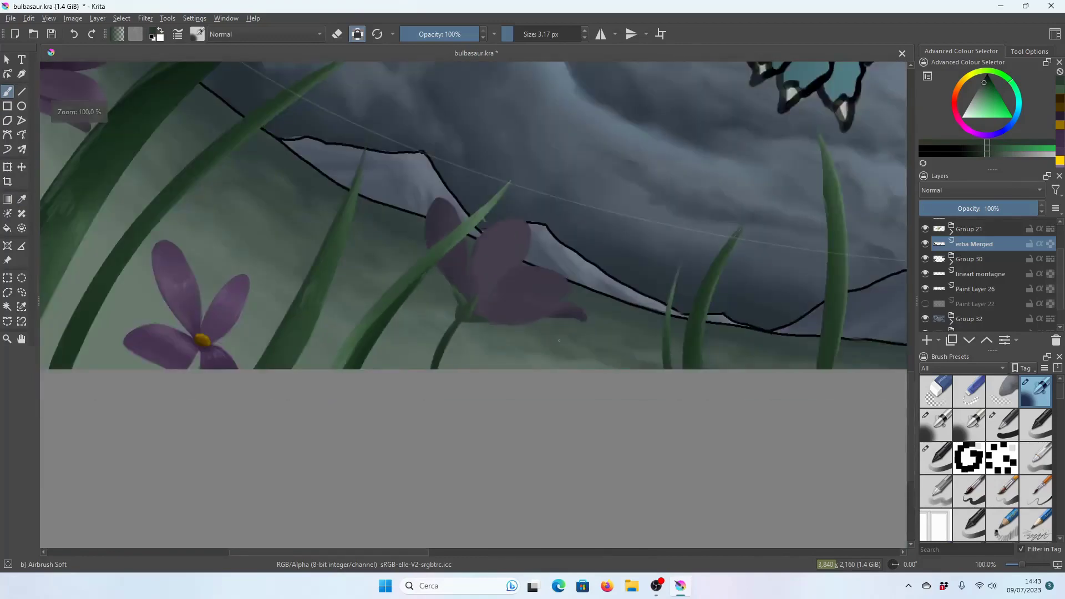
{"action": "scroll", "coordinate": [423, 255], "scroll_direction": "down", "scroll_amount": 2}
{"action": "scroll", "coordinate": [499, 249], "scroll_direction": "up", "scroll_amount": 1}
{"action": "key", "text": "plus"}
{"action": "key", "text": "plus"}
{"action": "key", "text": "plus"}
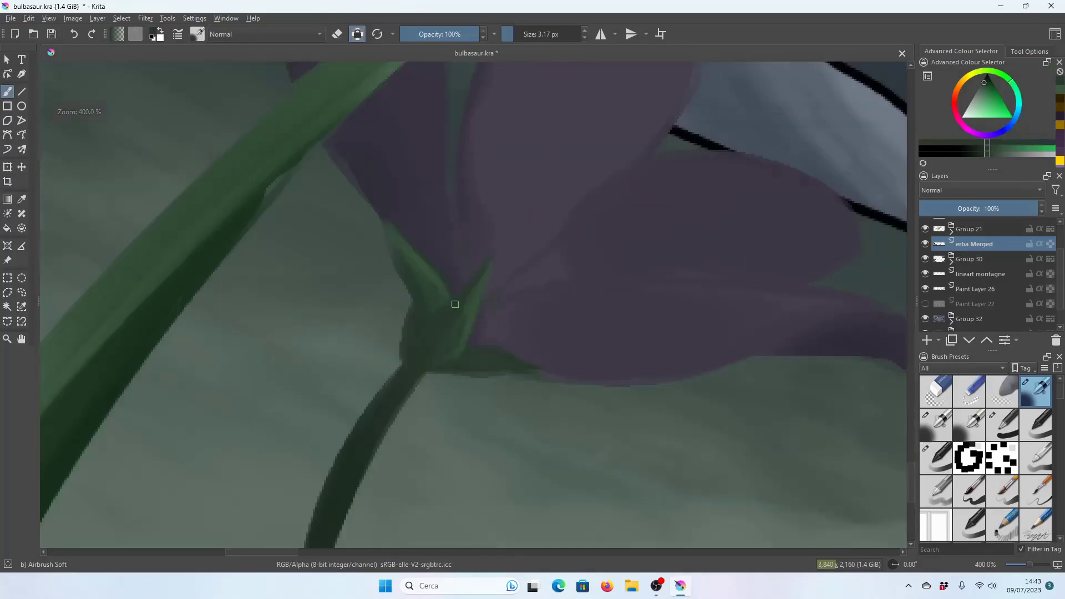
{"action": "left_click", "coordinate": [1061, 92]}
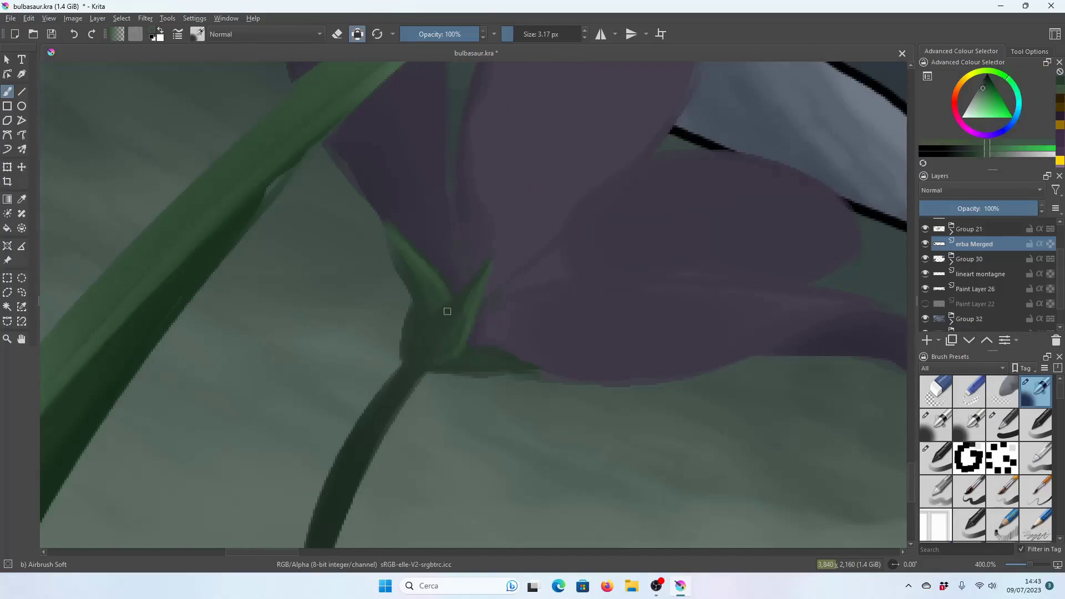
{"action": "left_click", "coordinate": [1060, 92]}
{"action": "left_click_drag", "start_coordinate": [435, 335], "coordinate": [462, 294]}
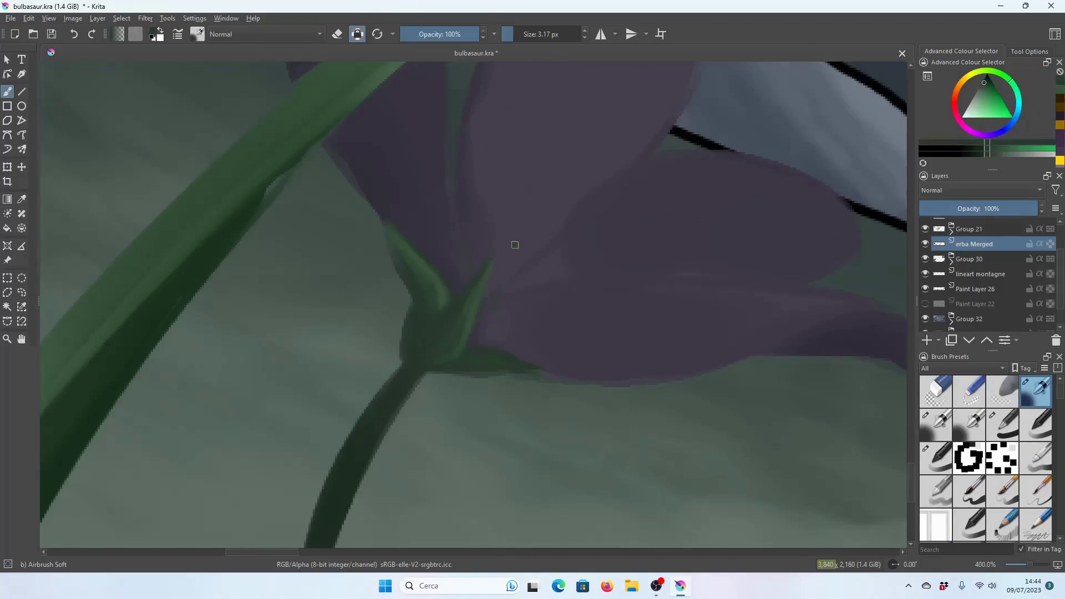
Darken the upper edge of the green sepal.
{"action": "scroll", "coordinate": [515, 244], "scroll_direction": "down", "scroll_amount": 4}
{"action": "scroll", "coordinate": [400, 325], "scroll_direction": "up", "scroll_amount": 5}
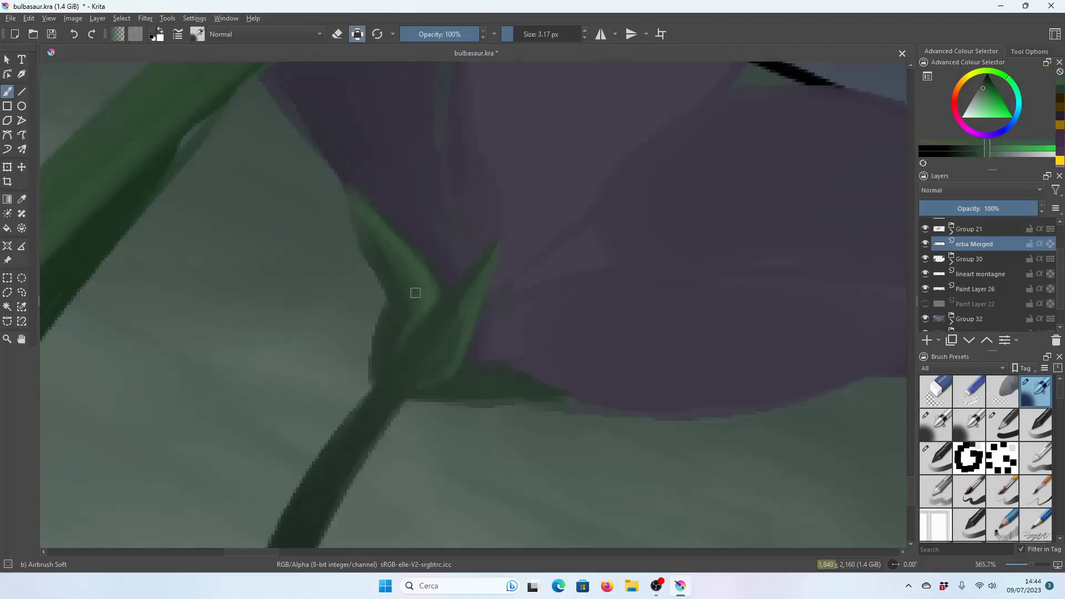
{"action": "key", "text": "p"}
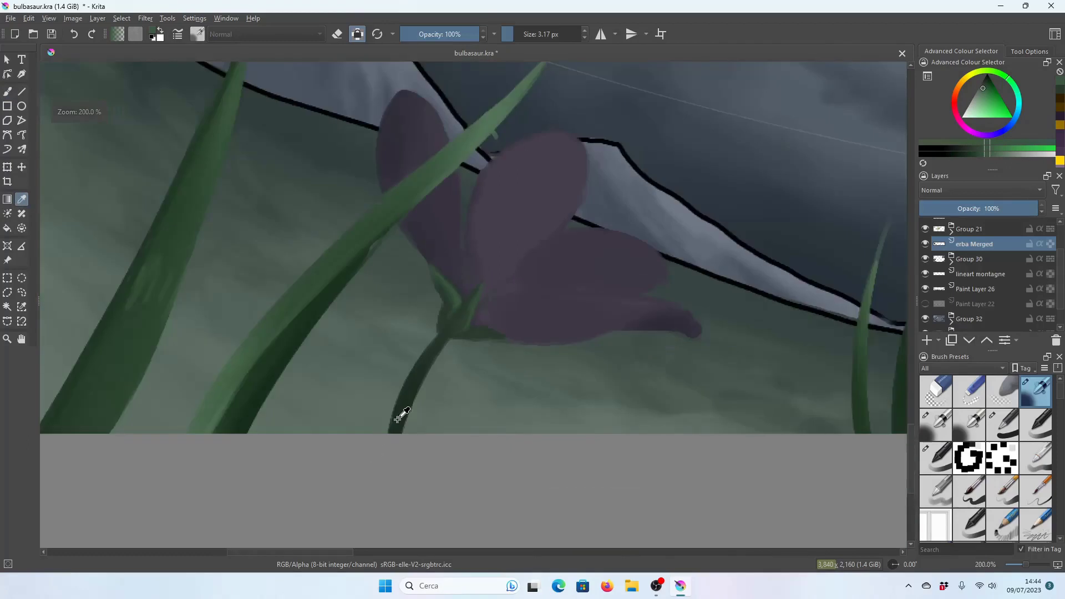
{"action": "scroll", "coordinate": [399, 416], "scroll_direction": "up", "scroll_amount": 1}
{"action": "scroll", "coordinate": [207, 290], "scroll_direction": "up", "scroll_amount": 1}
{"action": "scroll", "coordinate": [414, 353], "scroll_direction": "up", "scroll_amount": 1}
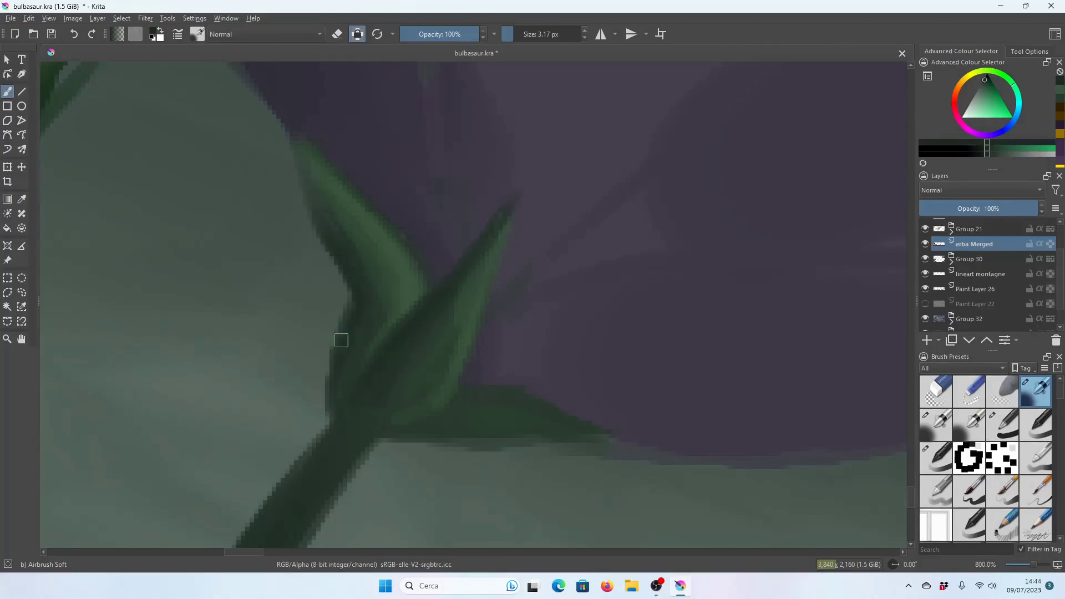
{"action": "mouse_move", "coordinate": [439, 416]}
{"action": "left_mouse_down"}
{"action": "mouse_move", "coordinate": [583, 428]}
{"action": "mouse_move", "coordinate": [473, 413]}
{"action": "left_mouse_up"}
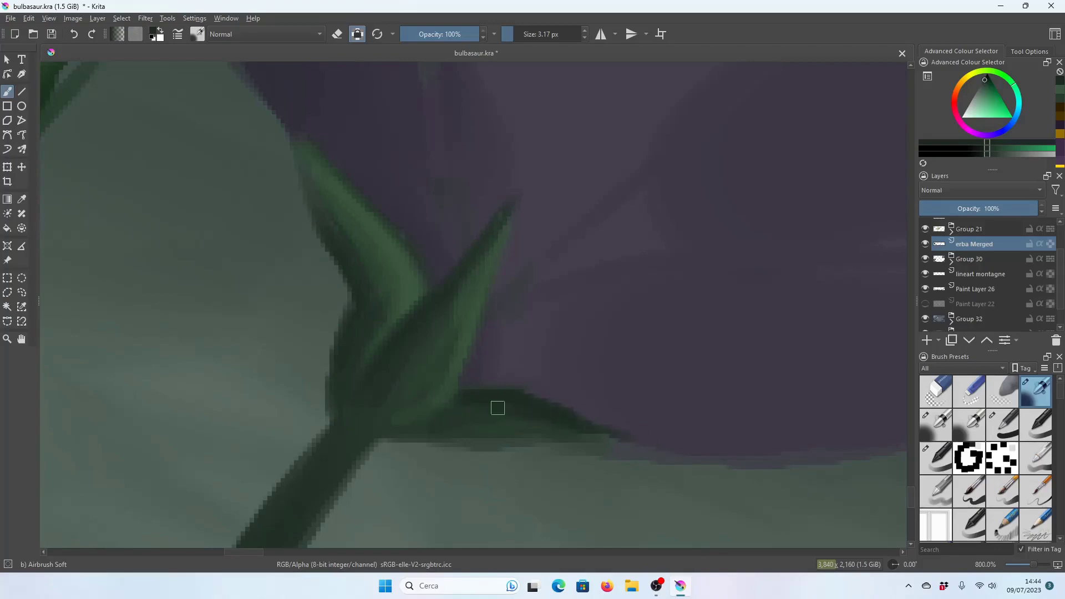
{"action": "scroll", "coordinate": [527, 422], "scroll_direction": "down", "scroll_amount": 3}
{"action": "scroll", "coordinate": [543, 419], "scroll_direction": "down", "scroll_amount": 2}
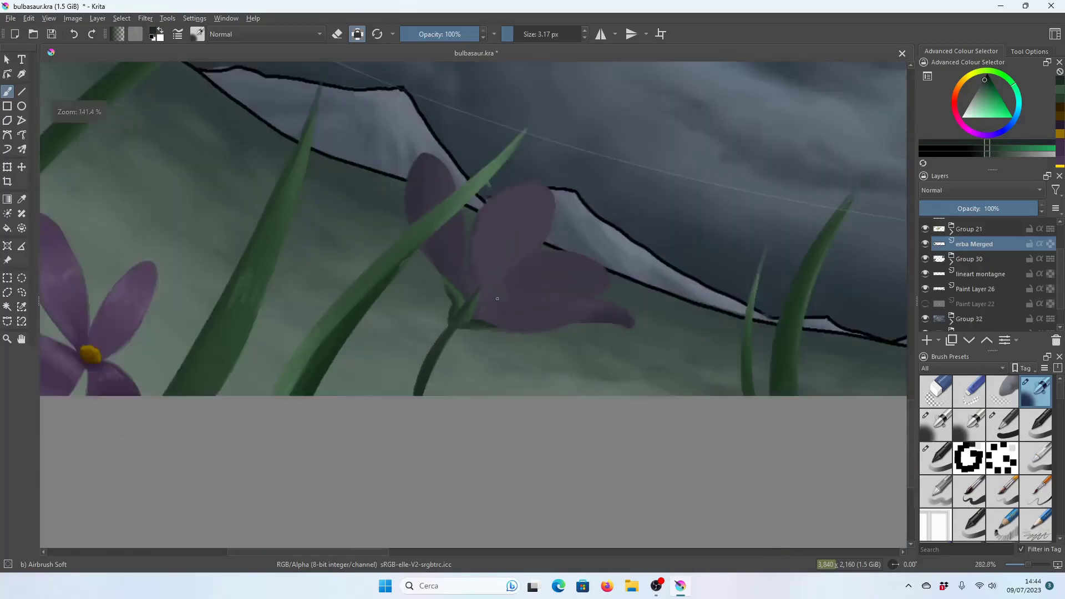
{"action": "scroll", "coordinate": [499, 327], "scroll_direction": "up", "scroll_amount": 2}
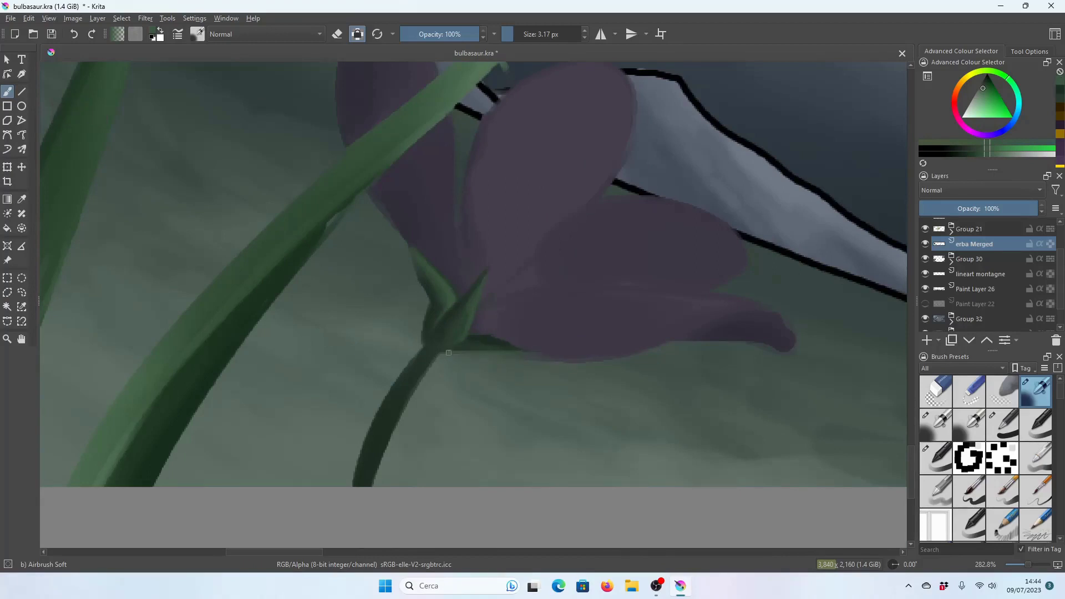
Shade the stem with a 38 px darker-green airbrush, then a thin 6 px dark line.
{"action": "left_click_drag", "start_coordinate": [511, 40], "coordinate": [527, 40]}
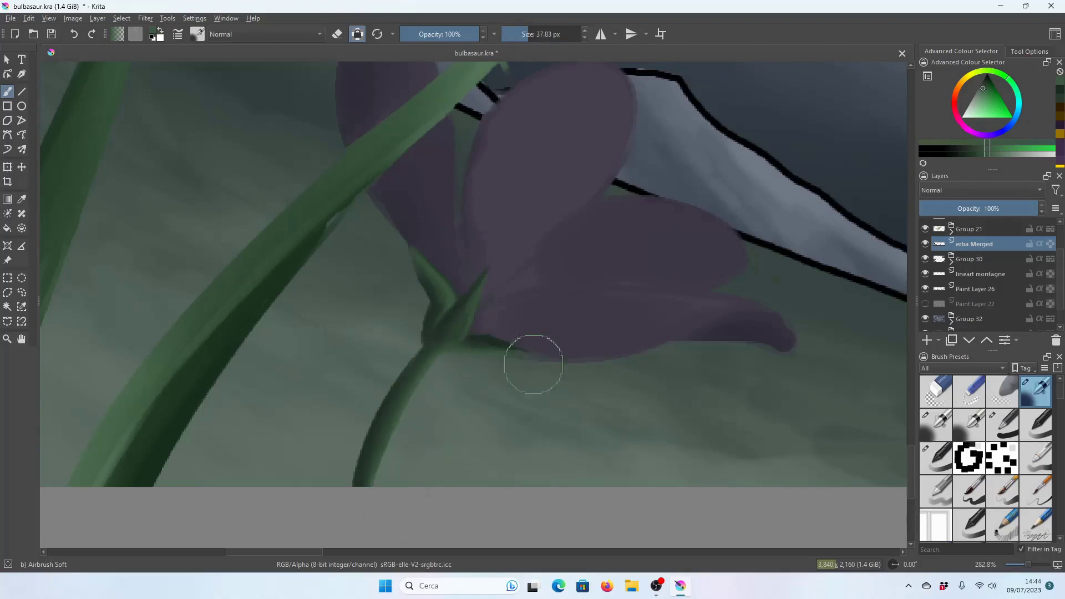
{"action": "left_click", "coordinate": [951, 148]}
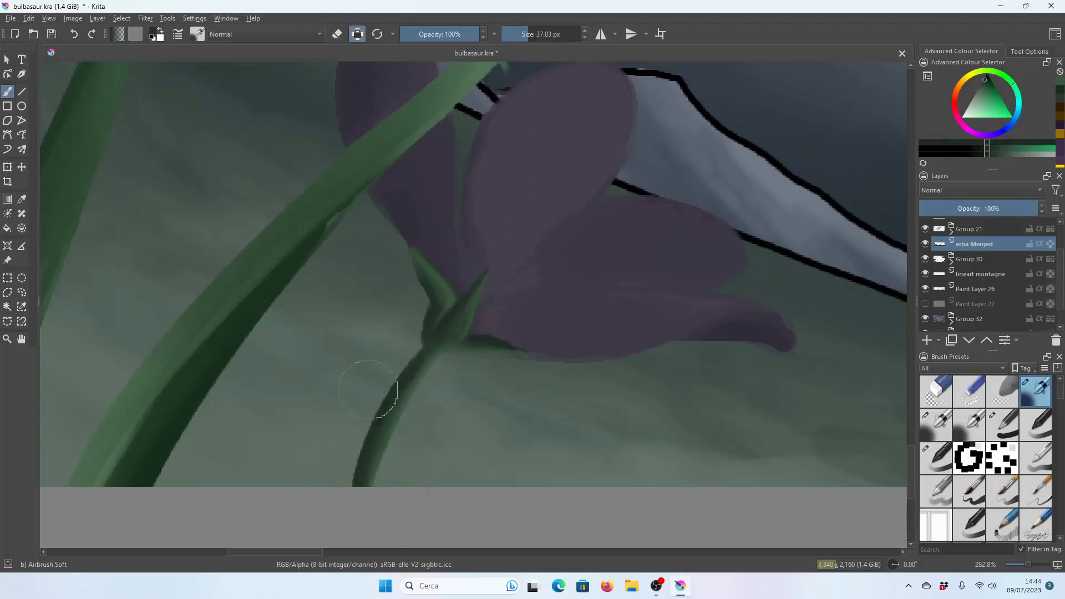
{"action": "left_click_drag", "start_coordinate": [380, 392], "coordinate": [368, 435]}
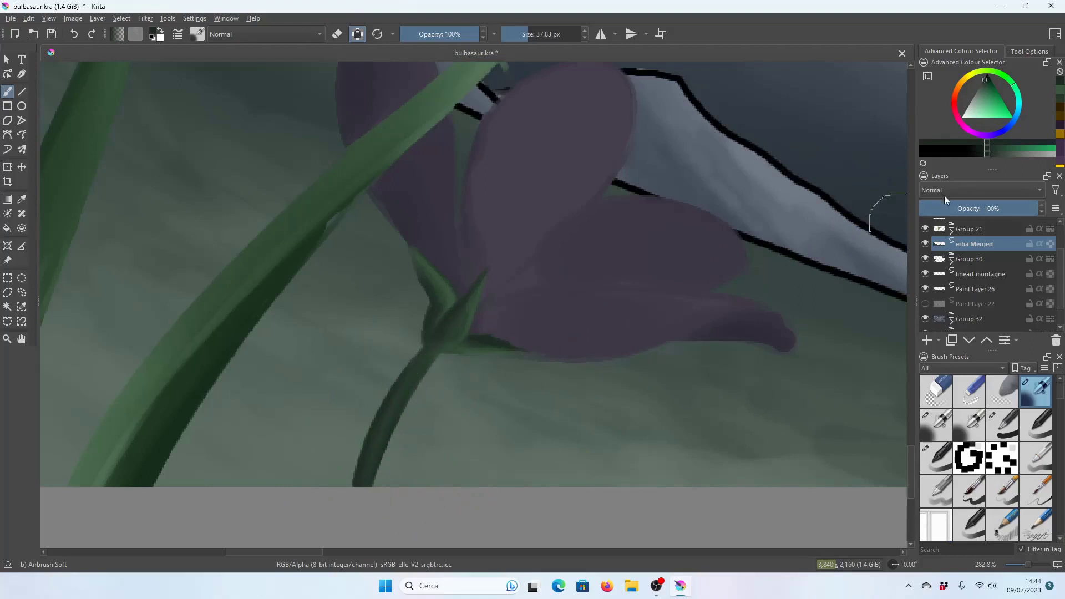
{"action": "left_click", "coordinate": [1060, 95]}
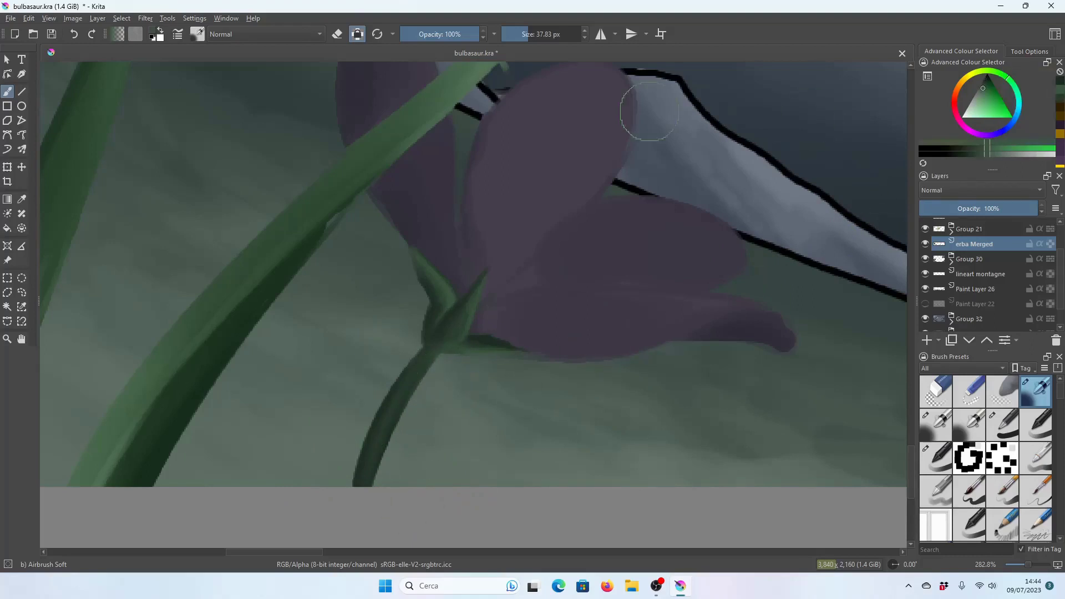
{"action": "left_click", "coordinate": [521, 35]}
{"action": "left_click_drag", "start_coordinate": [522, 34], "coordinate": [515, 35]}
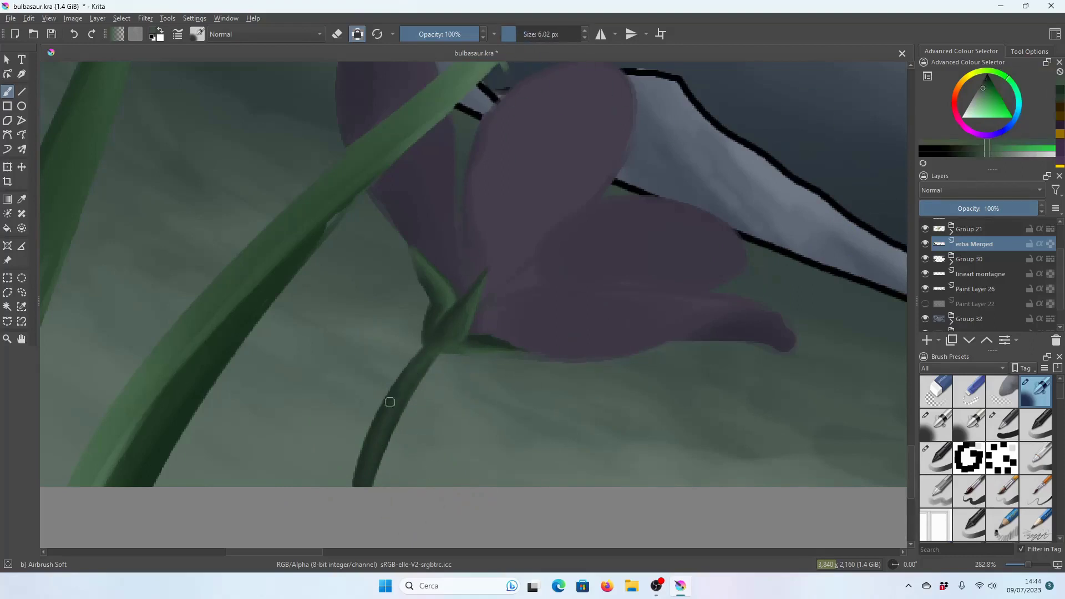
{"action": "left_click_drag", "start_coordinate": [389, 413], "coordinate": [436, 343]}
Choose a new shading colour and zoom out from the flower.
{"action": "left_click", "coordinate": [1060, 95]}
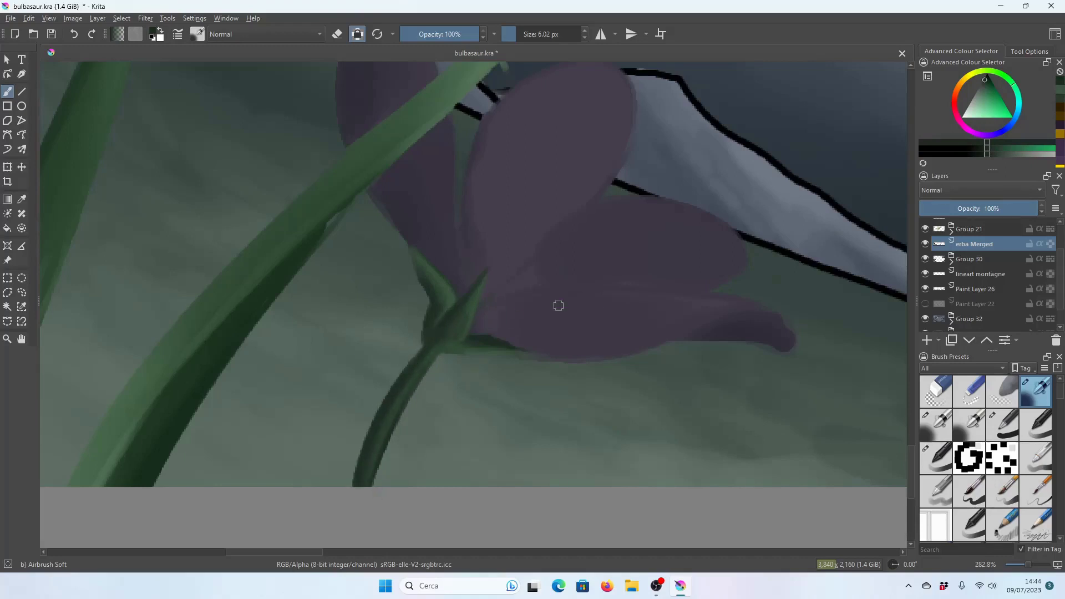
{"action": "left_click", "coordinate": [1056, 95]}
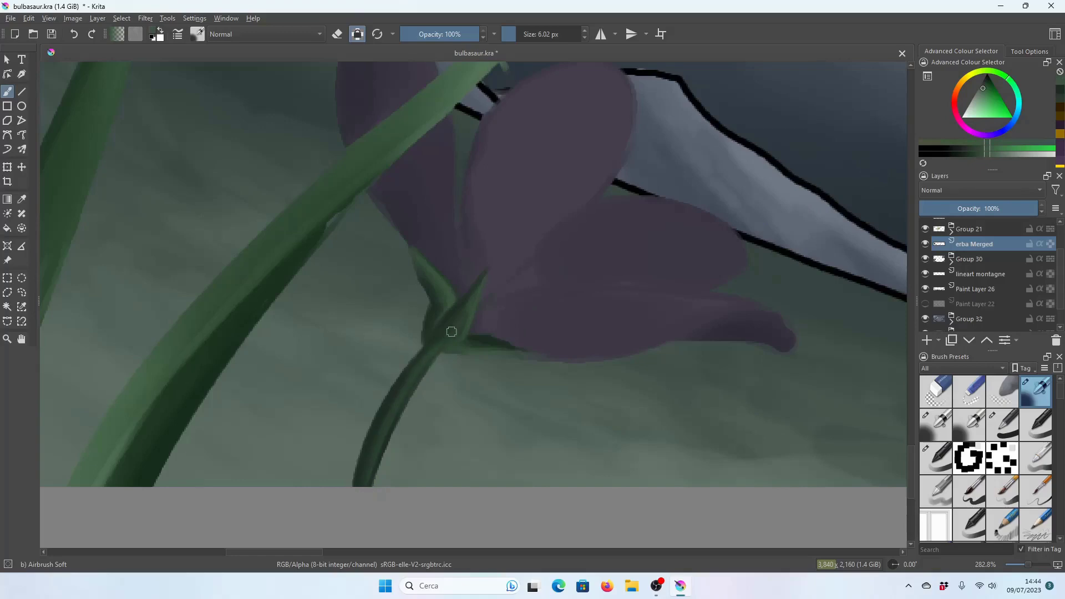
{"action": "scroll", "coordinate": [439, 344], "scroll_direction": "down", "scroll_amount": 2}
{"action": "scroll", "coordinate": [439, 344], "scroll_direction": "down", "scroll_amount": 2}
{"action": "scroll", "coordinate": [439, 344], "scroll_direction": "down", "scroll_amount": 1}
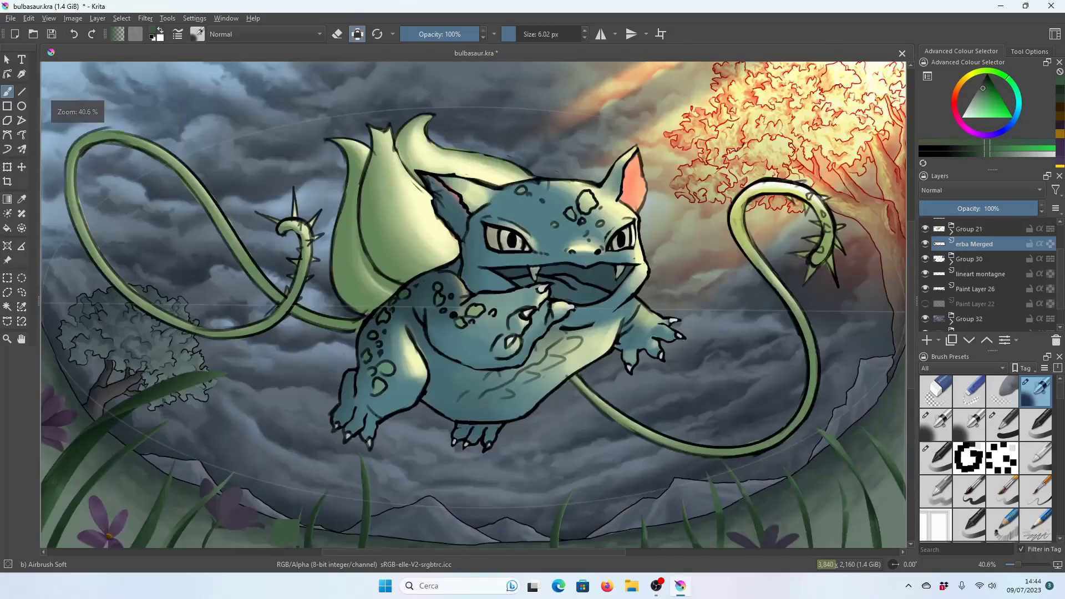
Save the painting.
{"action": "key", "text": "ctrl+s"}
{"action": "scroll", "coordinate": [439, 345], "scroll_direction": "down", "scroll_amount": 1}
{"action": "scroll", "coordinate": [576, 388], "scroll_direction": "down", "scroll_amount": 1}
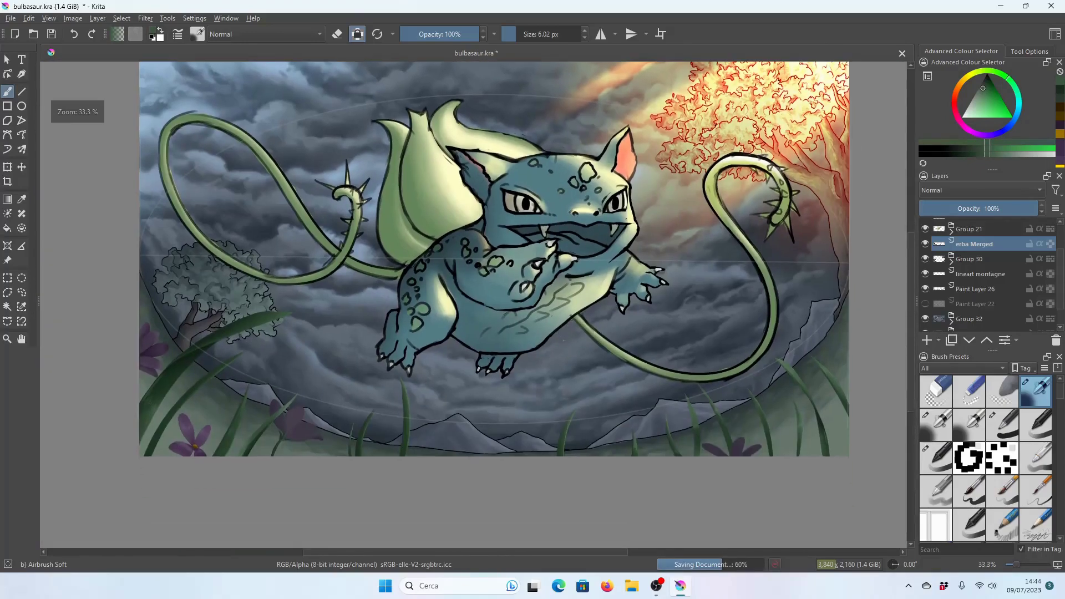
{"action": "scroll", "coordinate": [576, 388], "scroll_direction": "up", "scroll_amount": 2}
{"action": "scroll", "coordinate": [477, 278], "scroll_direction": "down", "scroll_amount": 2}
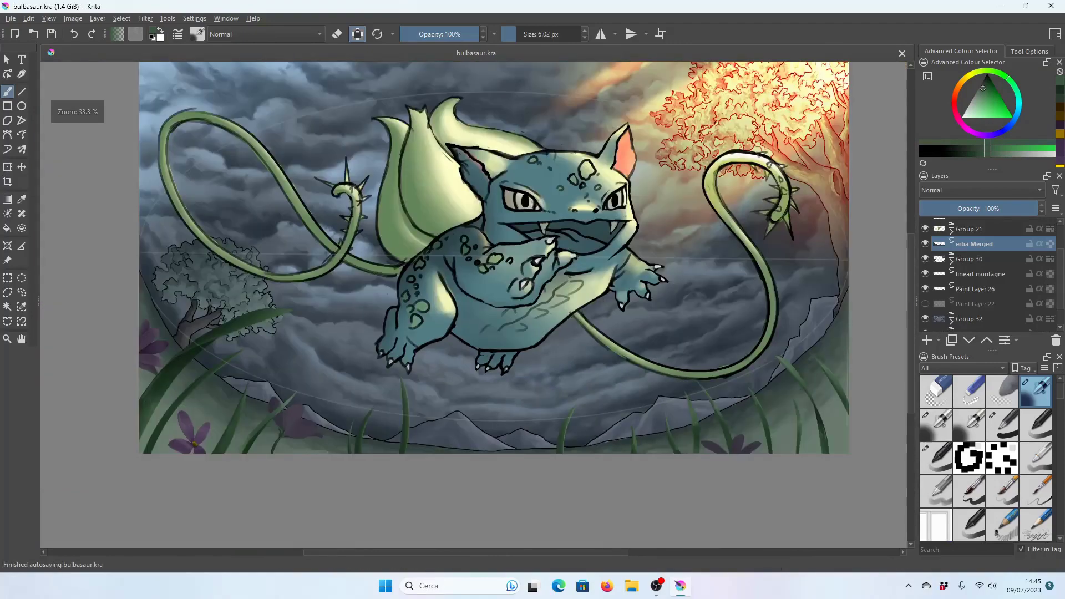
{"action": "scroll", "coordinate": [167, 421], "scroll_direction": "up", "scroll_amount": 3}
{"action": "scroll", "coordinate": [249, 432], "scroll_direction": "up", "scroll_amount": 2}
{"action": "scroll", "coordinate": [250, 433], "scroll_direction": "down", "scroll_amount": 5}
{"action": "scroll", "coordinate": [688, 410], "scroll_direction": "up", "scroll_amount": 1}
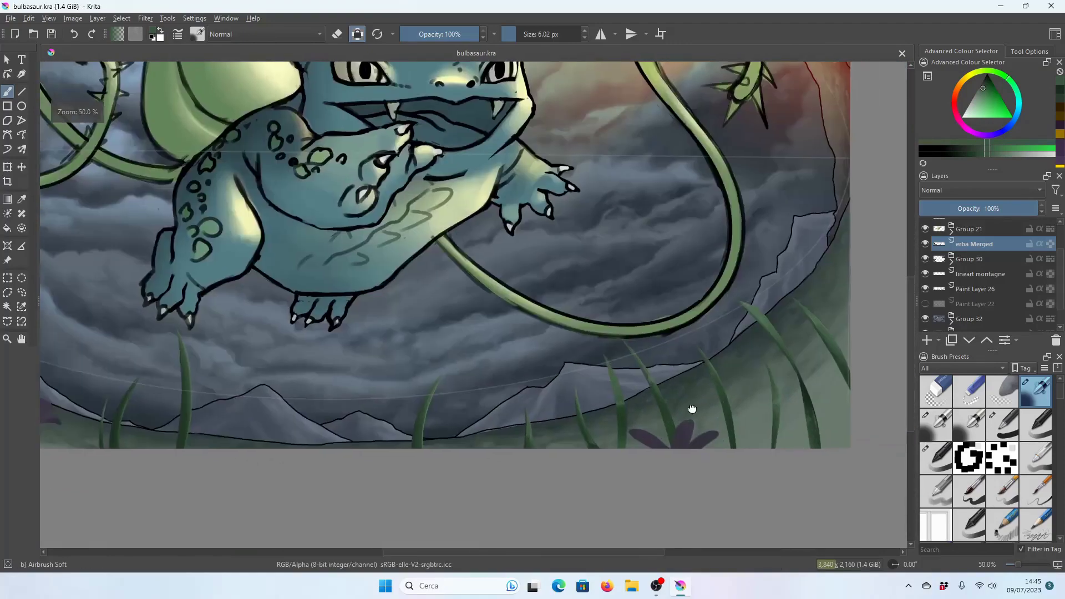
Bring the lower-right flowers into close view, centred on the crocus.
{"action": "mouse_move", "coordinate": [689, 421]}
{"action": "left_mouse_down"}
{"action": "mouse_move", "coordinate": [732, 405]}
{"action": "mouse_move", "coordinate": [501, 385]}
{"action": "left_mouse_up"}
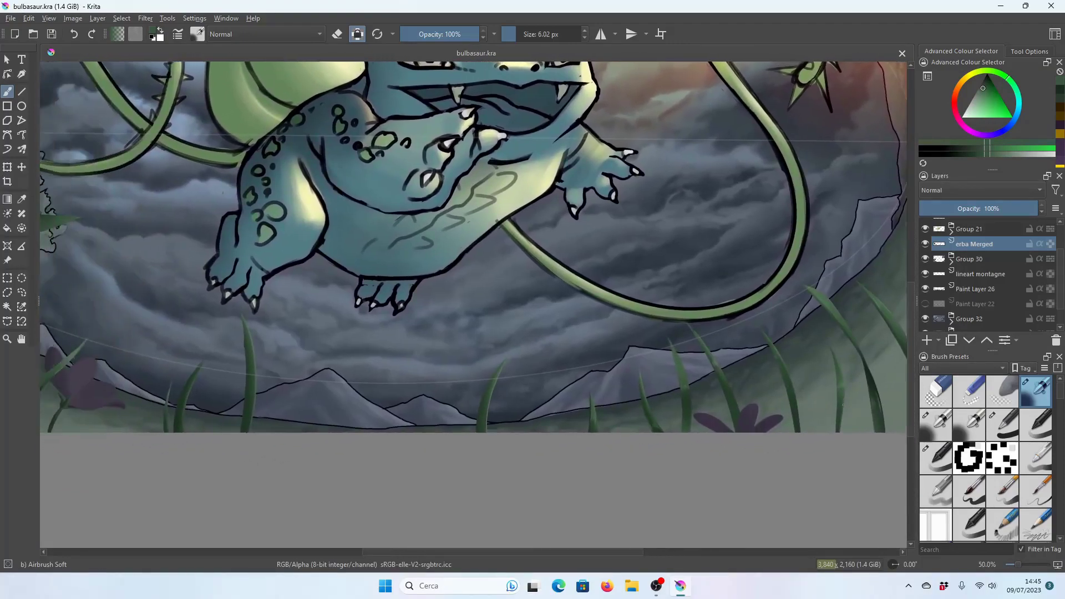
{"action": "scroll", "coordinate": [502, 385], "scroll_direction": "up", "scroll_amount": 1}
{"action": "scroll", "coordinate": [415, 394], "scroll_direction": "up", "scroll_amount": 1}
{"action": "scroll", "coordinate": [381, 397], "scroll_direction": "up", "scroll_amount": 2}
{"action": "scroll", "coordinate": [380, 397], "scroll_direction": "down", "scroll_amount": 2}
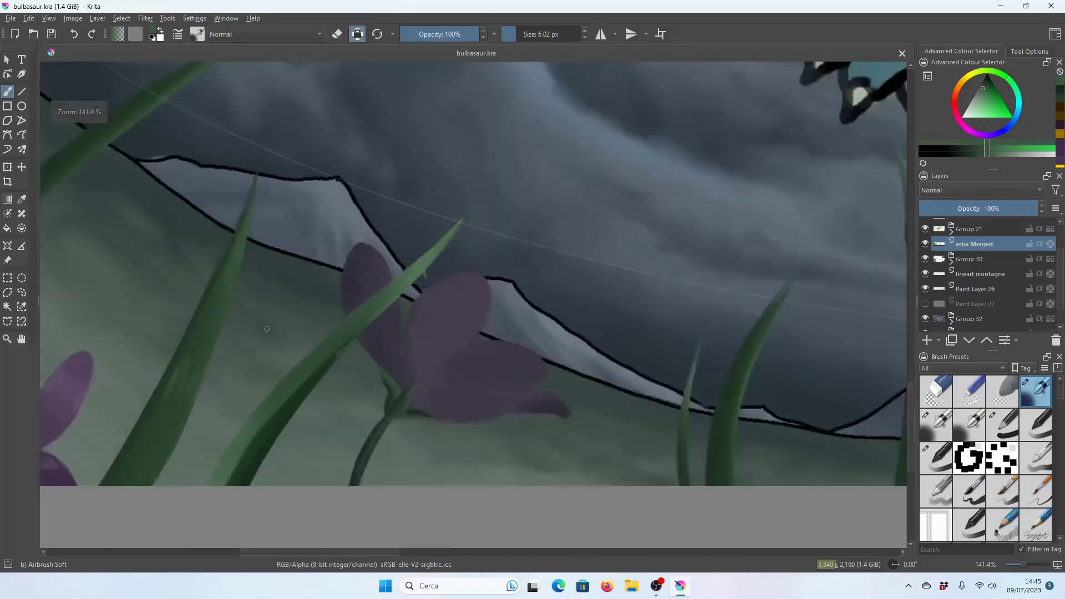
{"action": "scroll", "coordinate": [371, 377], "scroll_direction": "down", "scroll_amount": 3}
{"action": "scroll", "coordinate": [355, 343], "scroll_direction": "up", "scroll_amount": 4}
{"action": "scroll", "coordinate": [348, 333], "scroll_direction": "up", "scroll_amount": 1}
{"action": "left_click_drag", "start_coordinate": [348, 334], "coordinate": [369, 339]}
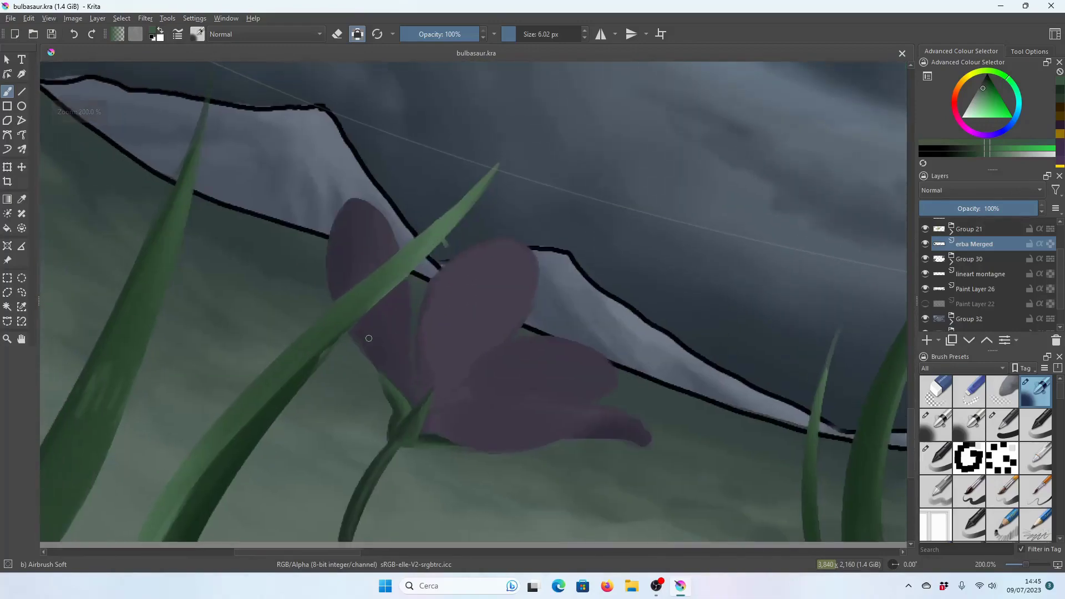
Sample the petal purple and softly airbrush-shade the crocus's upper-left petal.
{"action": "left_click", "coordinate": [22, 199]}
{"action": "left_click", "coordinate": [395, 235]}
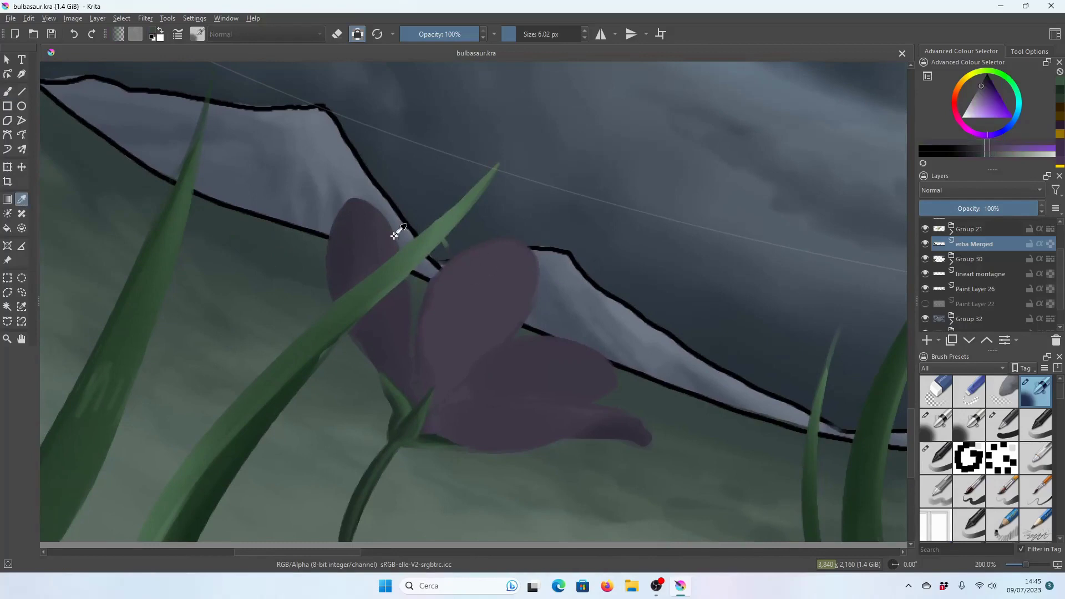
{"action": "left_click", "coordinate": [5, 92]}
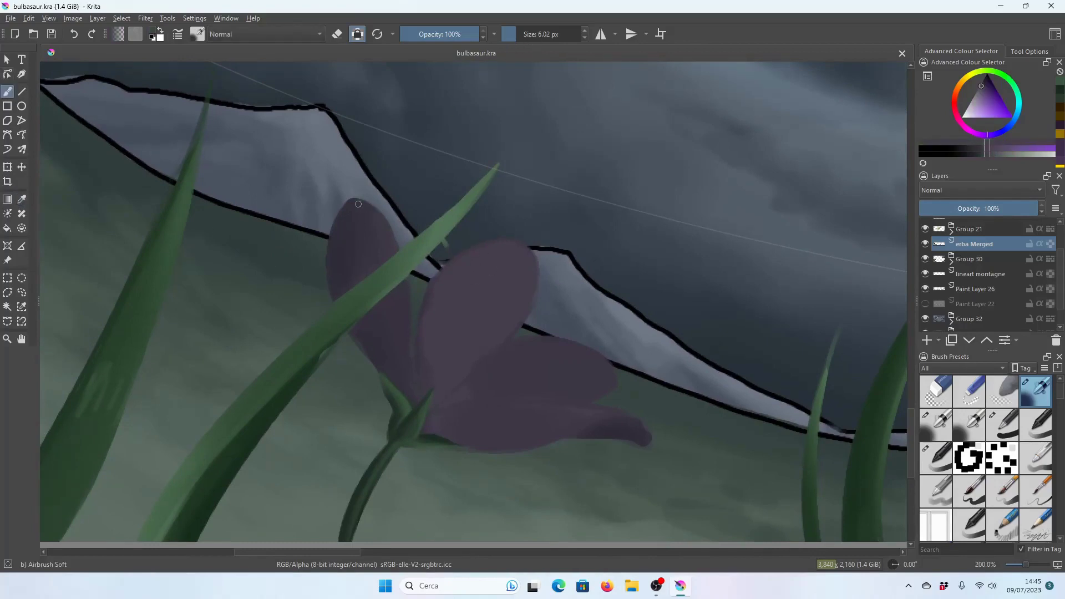
{"action": "left_click_drag", "start_coordinate": [358, 204], "coordinate": [365, 208]}
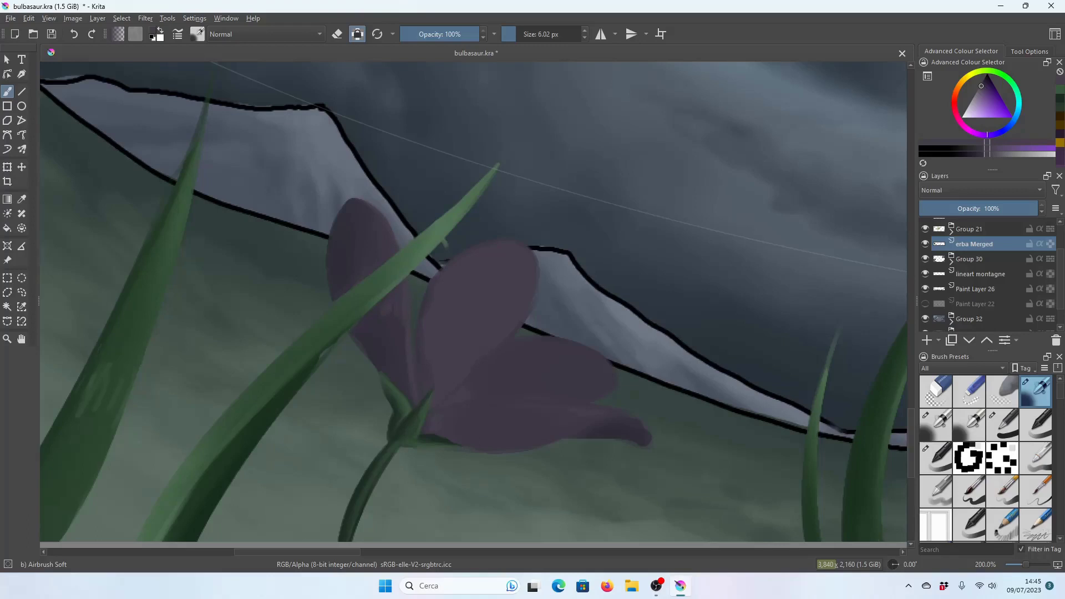
Paint grass green along the blade's edge and erase the stray green sliver beside the petal.
{"action": "key", "text": "plus"}
{"action": "key", "text": "plus"}
{"action": "key", "text": "plus"}
{"action": "left_click", "coordinate": [395, 124], "text": "ctrl"}
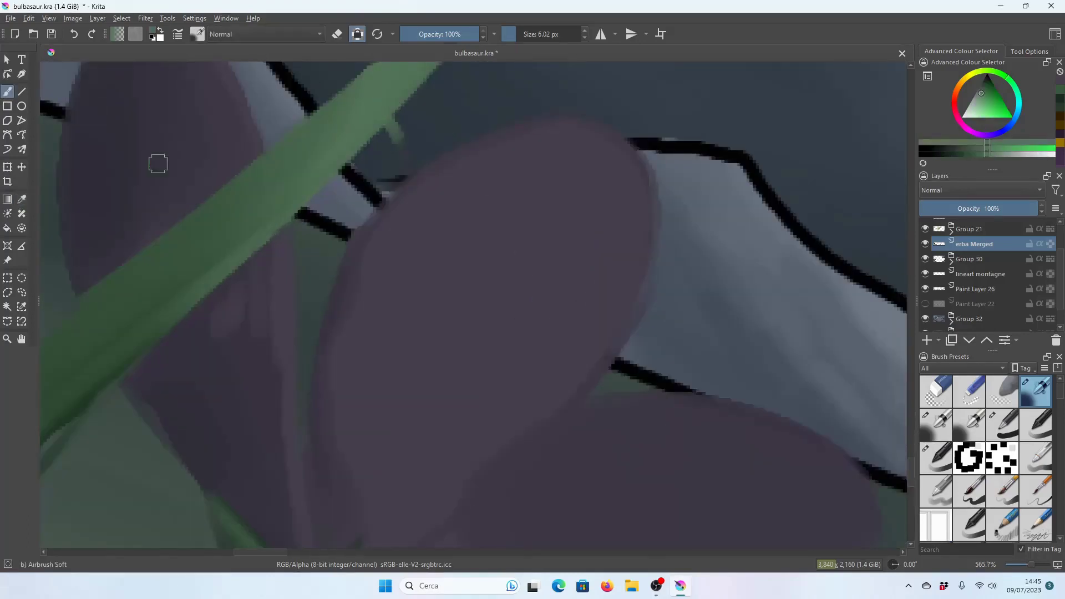
{"action": "left_click_drag", "start_coordinate": [219, 289], "coordinate": [266, 244]}
{"action": "left_click", "coordinate": [357, 34]}
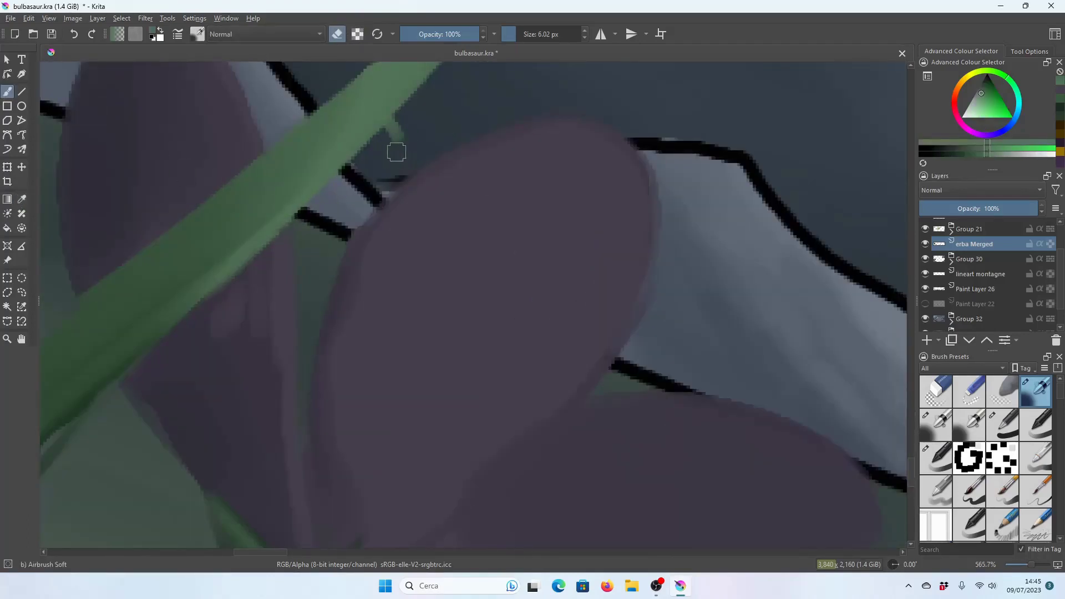
{"action": "left_click_drag", "start_coordinate": [396, 152], "coordinate": [409, 115]}
{"action": "left_click", "coordinate": [336, 34]}
Zoom out to check the surroundings, then return to a close view of the crocus.
{"action": "key", "text": "minus"}
{"action": "key", "text": "minus"}
{"action": "key", "text": "minus"}
{"action": "key", "text": "minus"}
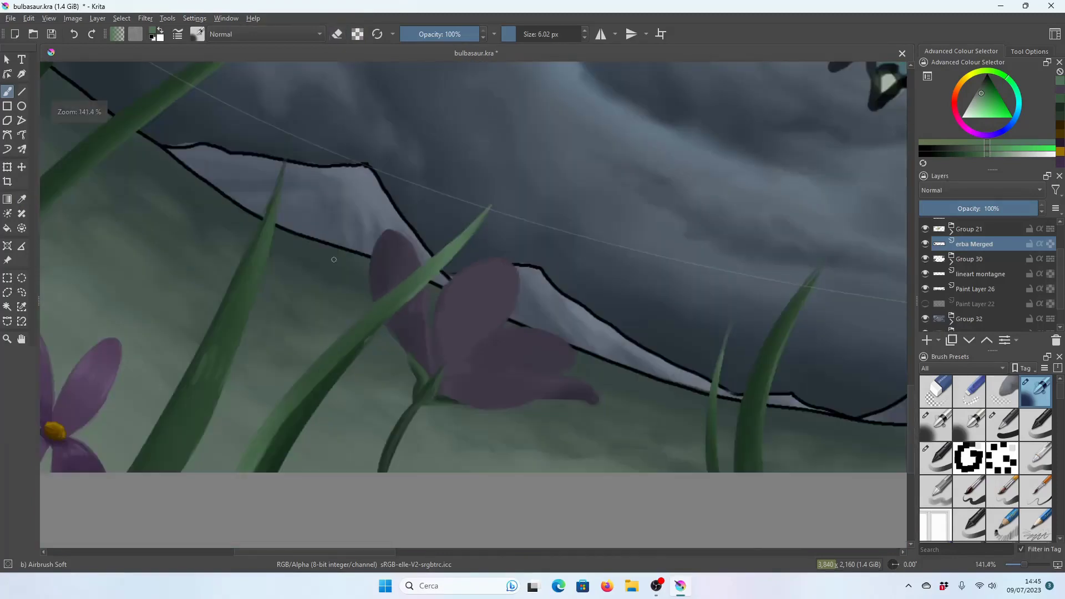
{"action": "key", "text": "plus"}
{"action": "key", "text": "plus"}
{"action": "key", "text": "minus"}
{"action": "key", "text": "minus"}
{"action": "key", "text": "minus"}
{"action": "key", "text": "p"}
{"action": "key", "text": "minus"}
{"action": "key", "text": "minus"}
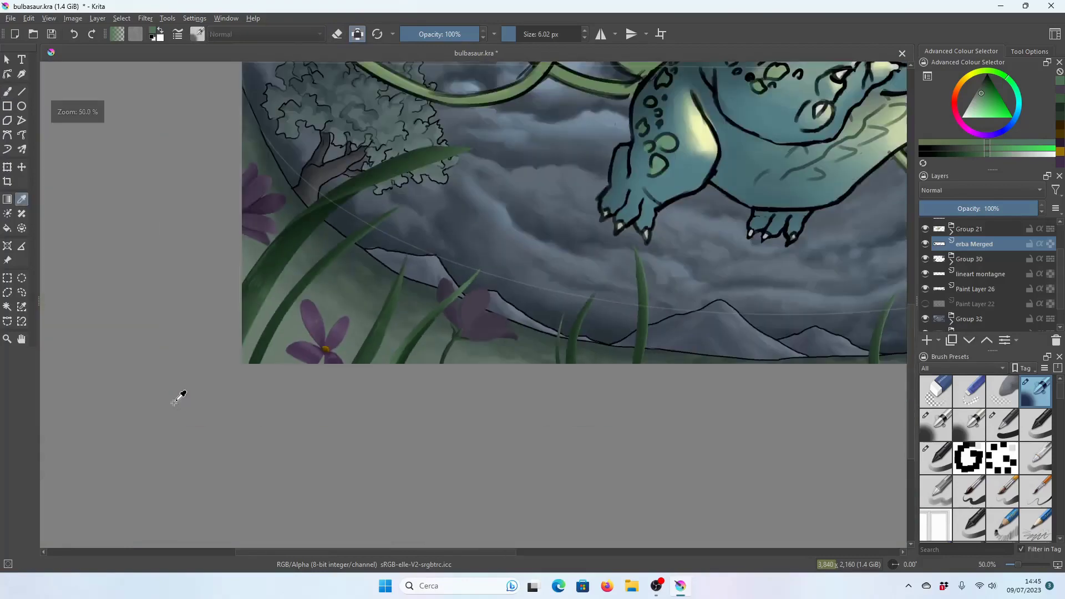
{"action": "key", "text": "plus"}
{"action": "key", "text": "plus"}
{"action": "key", "text": "plus"}
{"action": "key", "text": "plus"}
{"action": "left_click", "coordinate": [7, 321]}
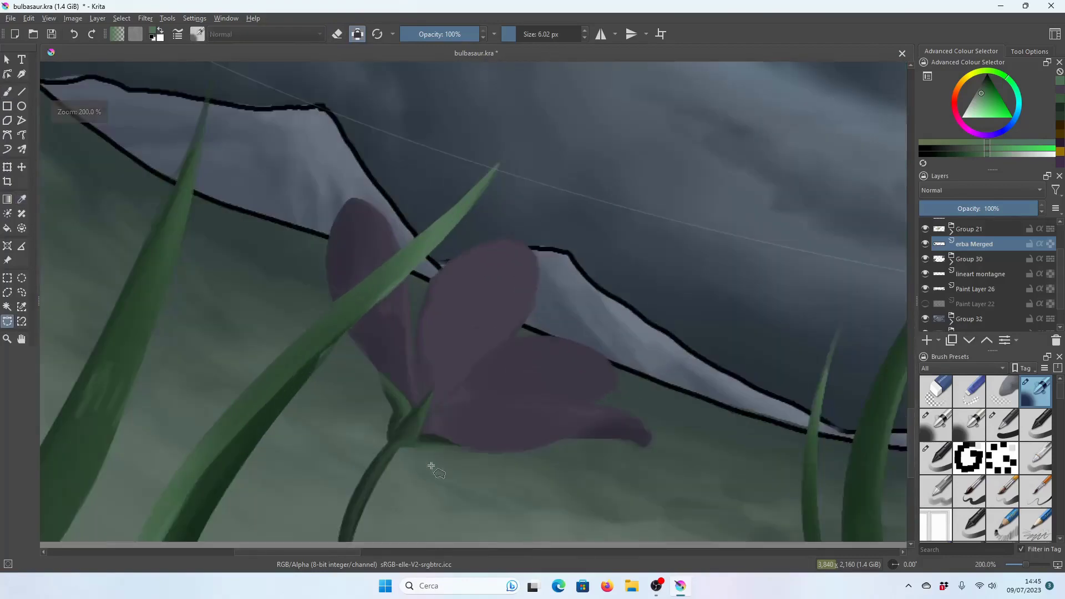
Outline the crocus near the mountain line with a Bezier selection.
{"action": "left_click", "coordinate": [483, 455]}
{"action": "left_click", "coordinate": [421, 433]}
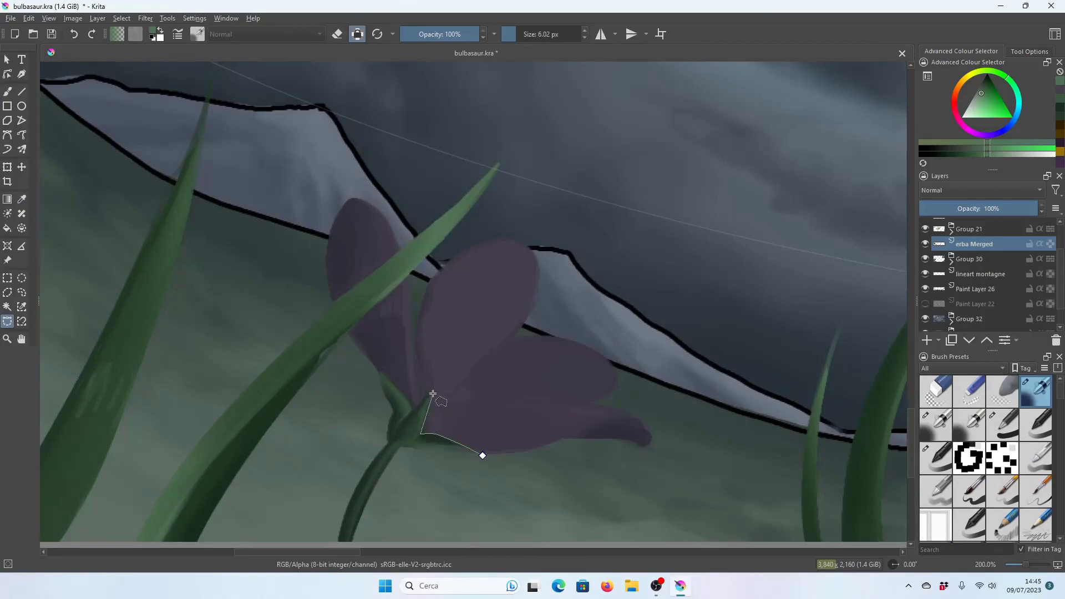
{"action": "left_click", "coordinate": [435, 383]}
{"action": "left_click", "coordinate": [415, 405]}
{"action": "left_click_drag", "start_coordinate": [554, 203], "coordinate": [571, 197]}
{"action": "left_click_drag", "start_coordinate": [479, 466], "coordinate": [499, 434]}
{"action": "left_click", "coordinate": [436, 454]}
{"action": "left_click_drag", "start_coordinate": [303, 303], "coordinate": [333, 303]}
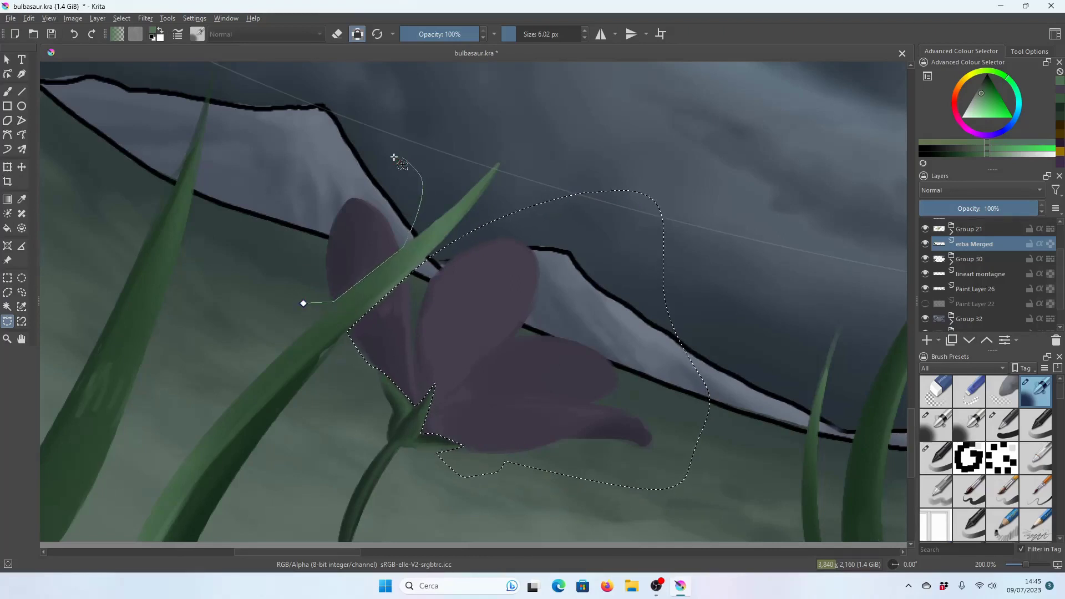
{"action": "left_click_drag", "start_coordinate": [393, 158], "coordinate": [361, 161]}
{"action": "left_click", "coordinate": [303, 303]}
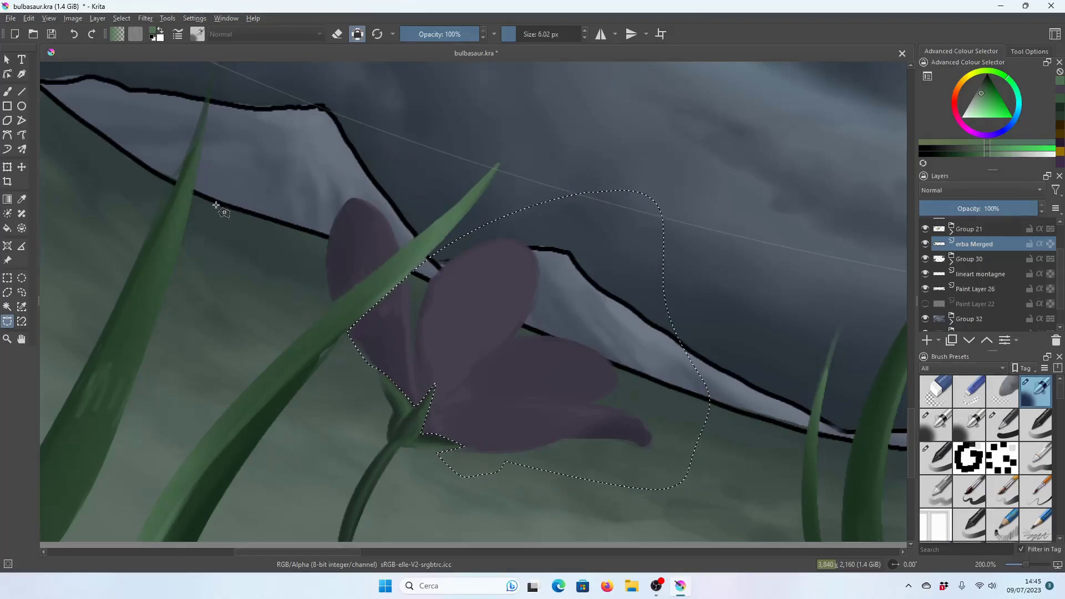
Apply Colour Balance to the selection, shifting shadows 6 toward magenta.
{"action": "left_click", "coordinate": [152, 20]}
{"action": "left_click", "coordinate": [414, 116]}
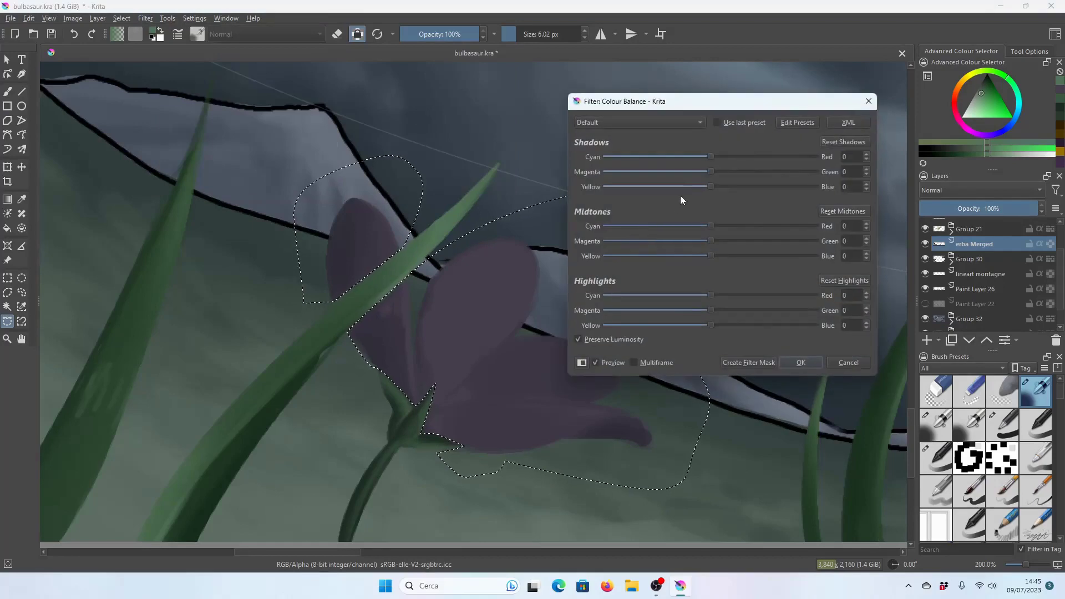
{"action": "left_click_drag", "start_coordinate": [710, 171], "coordinate": [704, 174]}
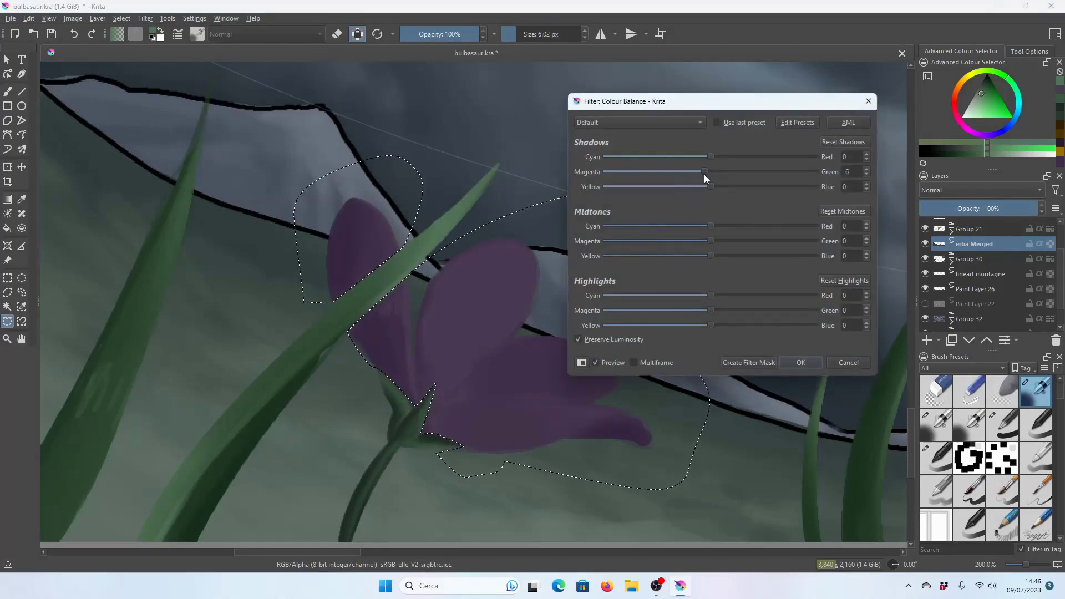
{"action": "mouse_move", "coordinate": [723, 105]}
{"action": "left_mouse_down"}
{"action": "mouse_move", "coordinate": [754, 129]}
{"action": "mouse_move", "coordinate": [710, 144]}
{"action": "left_mouse_up"}
{"action": "left_click", "coordinate": [848, 205]}
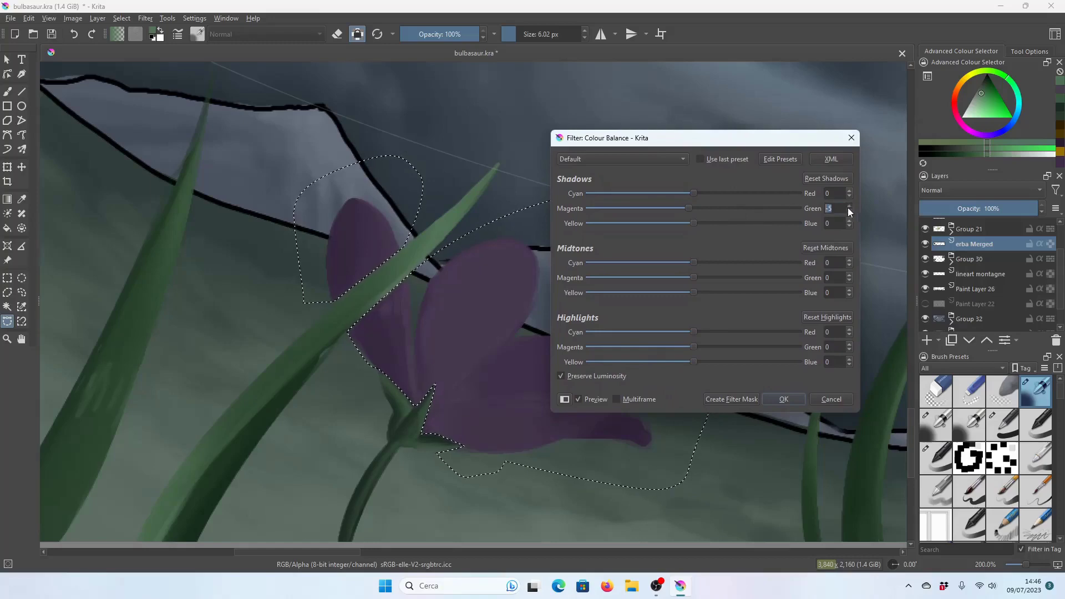
{"action": "left_click", "coordinate": [788, 400]}
Clear the selection and zoom out from the flower.
{"action": "key", "text": "minus"}
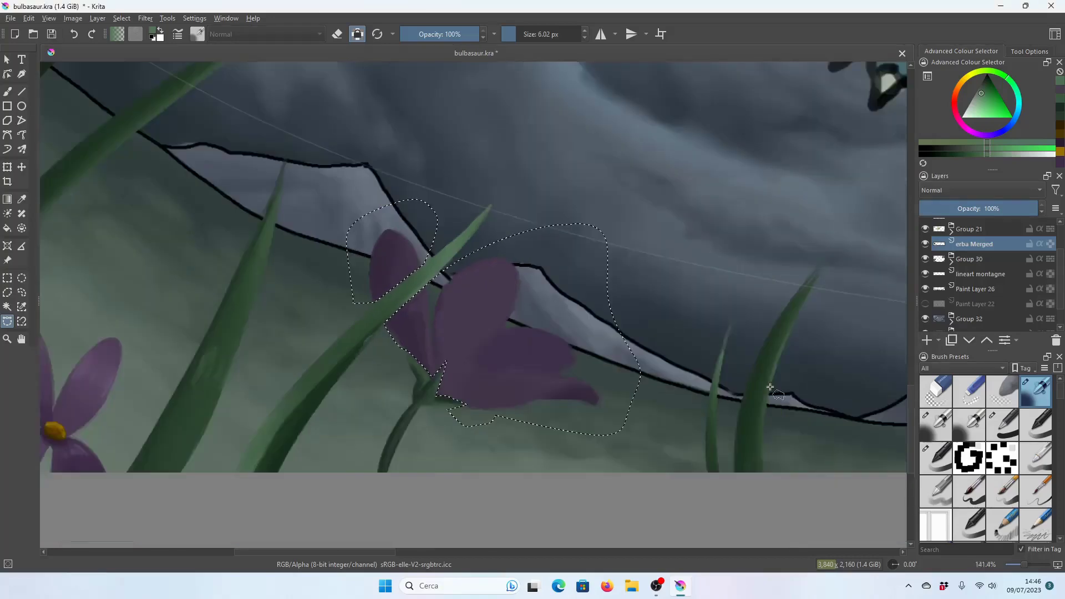
{"action": "key", "text": "minus"}
{"action": "key", "text": "minus"}
{"action": "left_click", "coordinate": [121, 18]}
{"action": "left_click", "coordinate": [138, 44]}
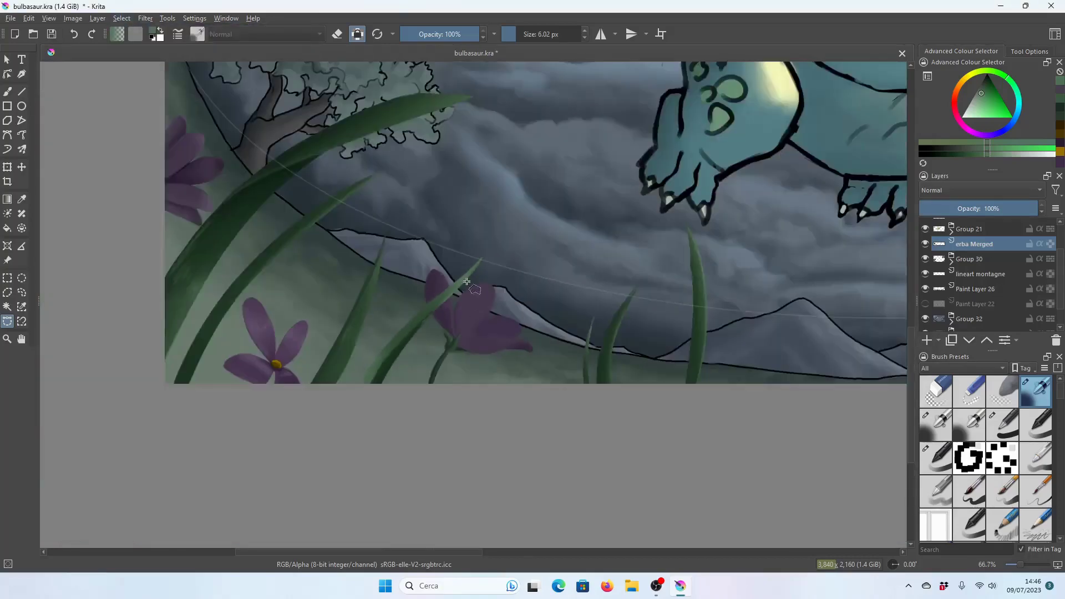
{"action": "key", "text": "minus"}
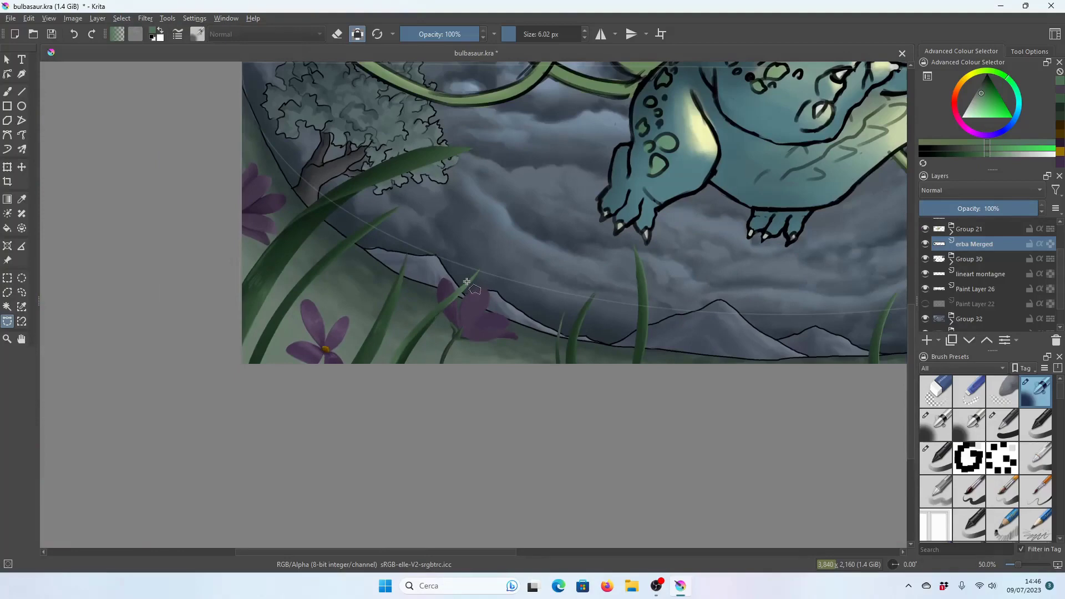
Fit the whole painting in view and save it.
{"action": "key", "text": "2"}
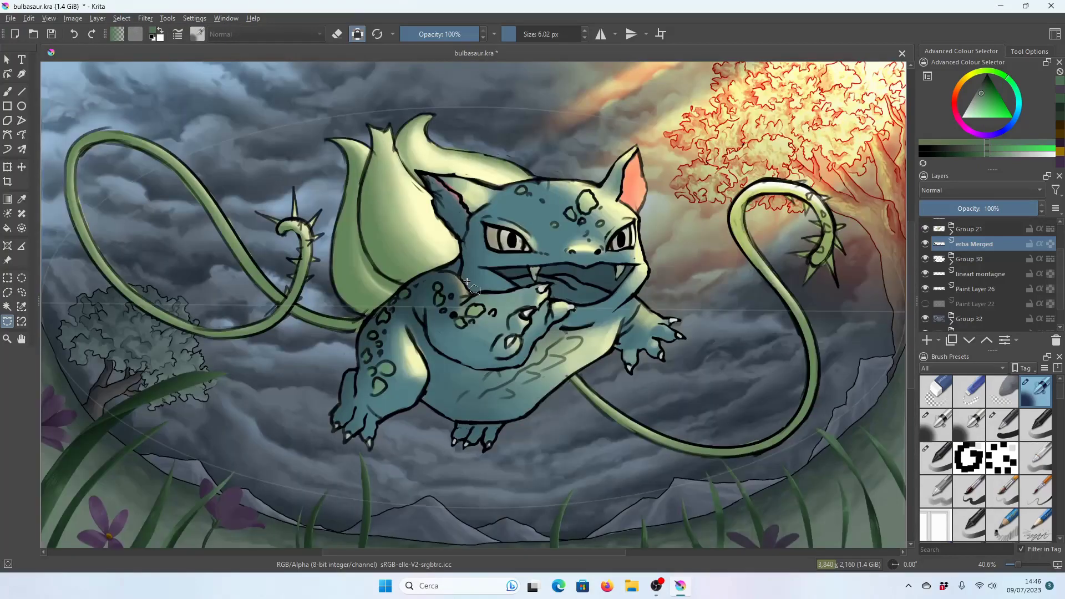
{"action": "key", "text": "ctrl+s"}
{"action": "scroll", "coordinate": [371, 331], "scroll_direction": "down", "scroll_amount": 2}
{"action": "scroll", "coordinate": [388, 344], "scroll_direction": "up", "scroll_amount": 2}
{"action": "scroll", "coordinate": [582, 364], "scroll_direction": "up", "scroll_amount": 5}
{"action": "scroll", "coordinate": [690, 336], "scroll_direction": "up", "scroll_amount": 3}
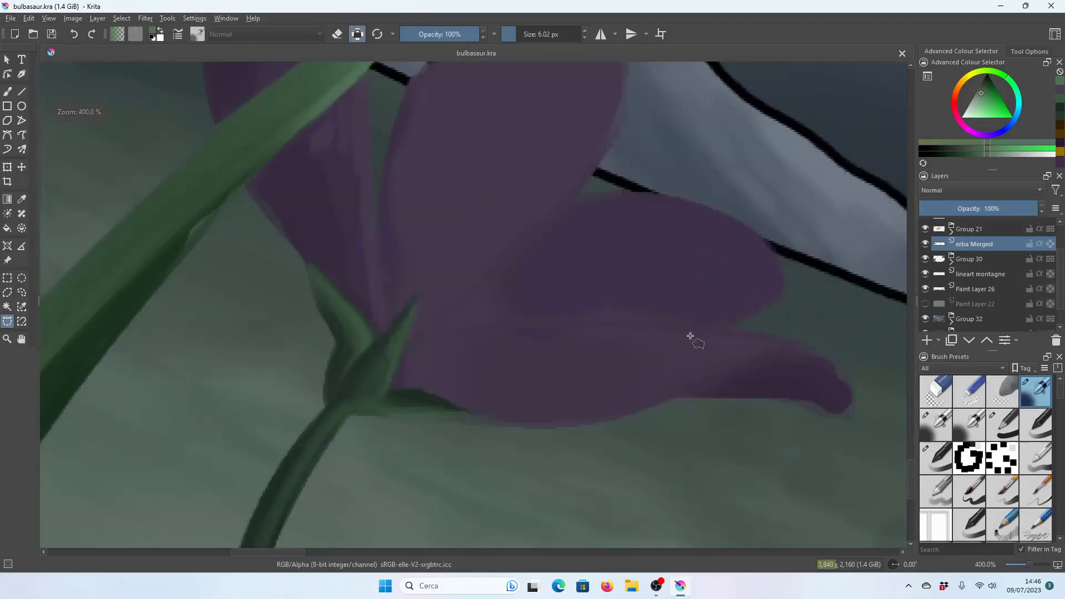
{"action": "scroll", "coordinate": [690, 336], "scroll_direction": "down", "scroll_amount": 2}
{"action": "scroll", "coordinate": [388, 338], "scroll_direction": "down", "scroll_amount": 1}
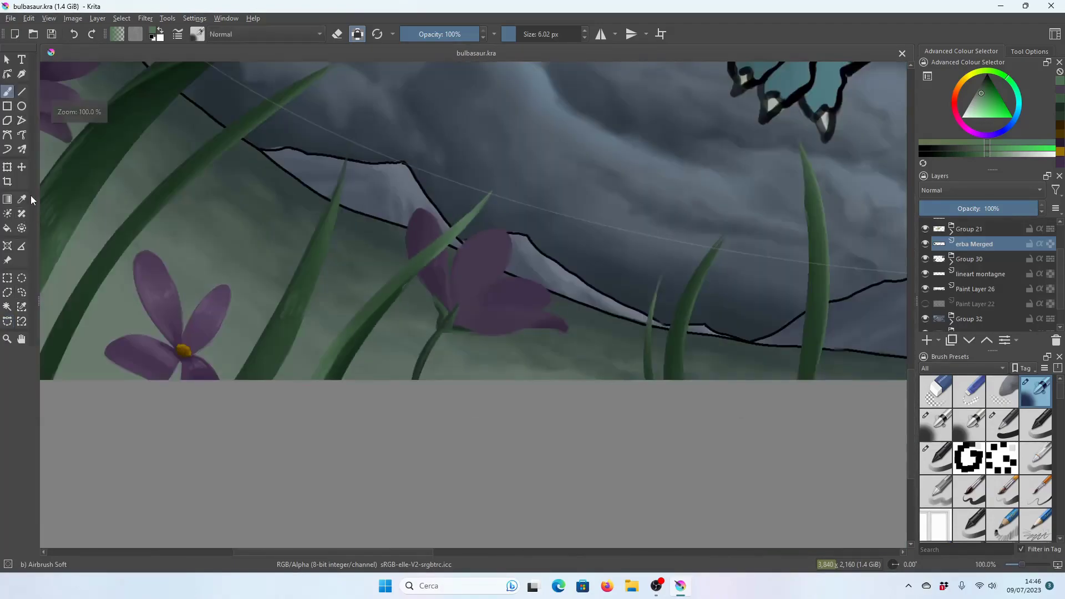
{"action": "scroll", "coordinate": [169, 342], "scroll_direction": "down", "scroll_amount": 2}
Sample the flower's purple and airbrush a soft purple stroke on the petal.
{"action": "key", "text": "p"}
{"action": "left_click", "coordinate": [175, 344]}
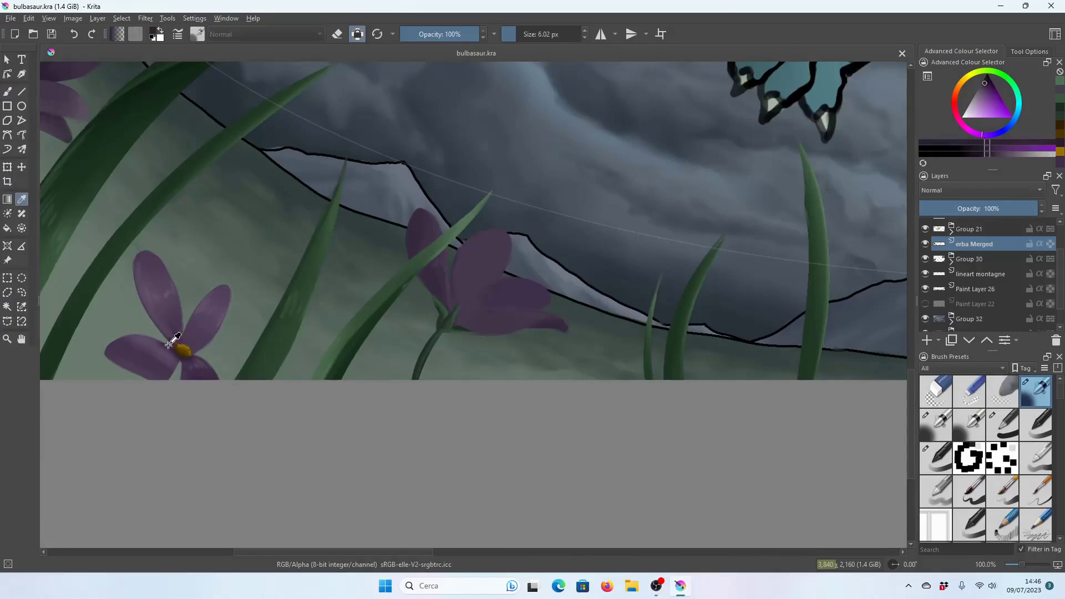
{"action": "key", "text": "ctrl+plus"}
{"action": "key", "text": "ctrl+plus"}
{"action": "key", "text": "b"}
{"action": "key", "text": "ctrl+plus"}
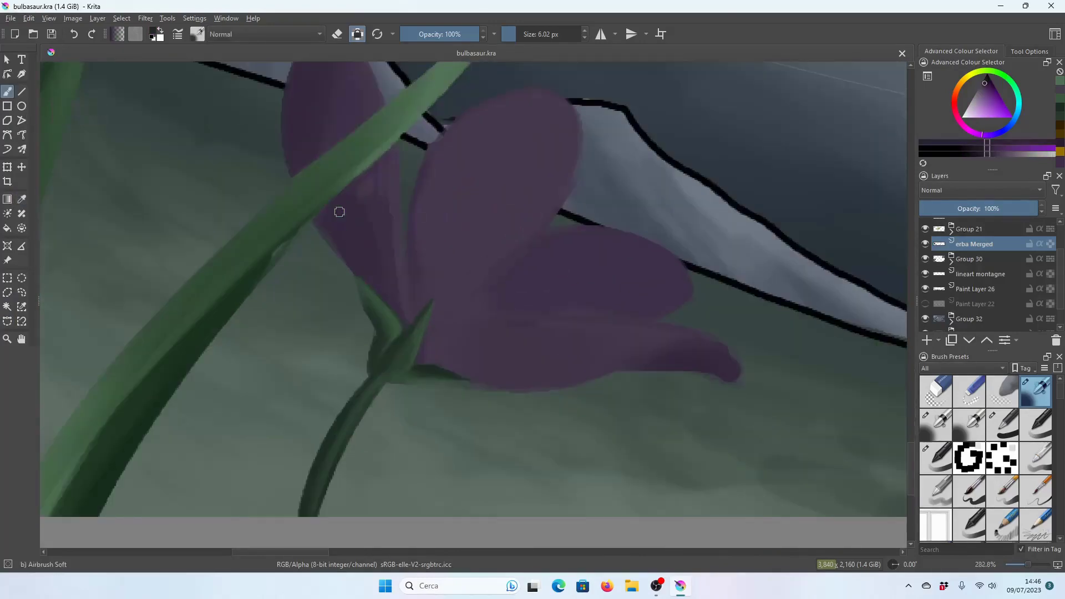
{"action": "left_click_drag", "start_coordinate": [337, 212], "coordinate": [368, 235]}
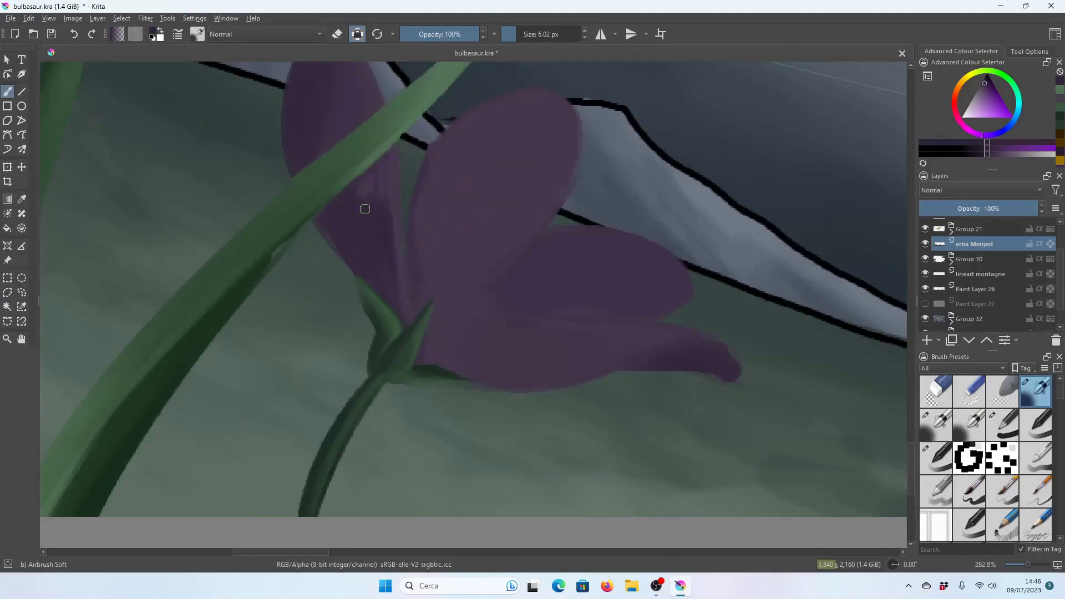
{"action": "key", "text": "ctrl+minus"}
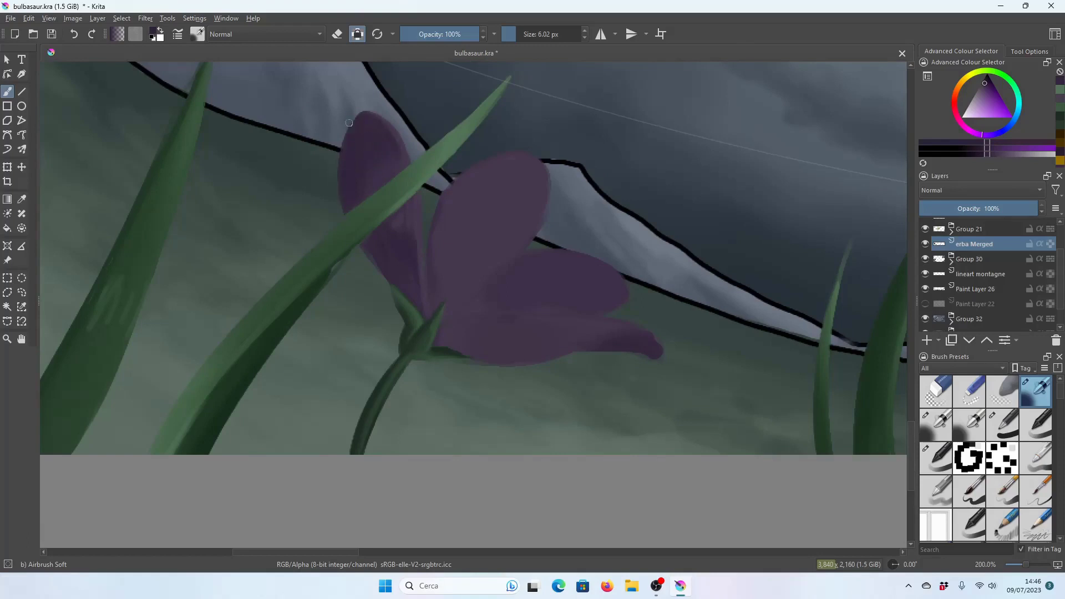
{"action": "left_click_drag", "start_coordinate": [366, 116], "coordinate": [388, 116], "text": "shift"}
{"action": "key", "text": "ctrl+minus"}
{"action": "key", "text": "ctrl+minus"}
{"action": "key", "text": "ctrl+minus"}
{"action": "key", "text": "ctrl+minus"}
Darken the lower petal tip to an even purple.
{"action": "scroll", "coordinate": [466, 297], "scroll_direction": "up", "scroll_amount": 2}
{"action": "scroll", "coordinate": [466, 297], "scroll_direction": "up", "scroll_amount": 2}
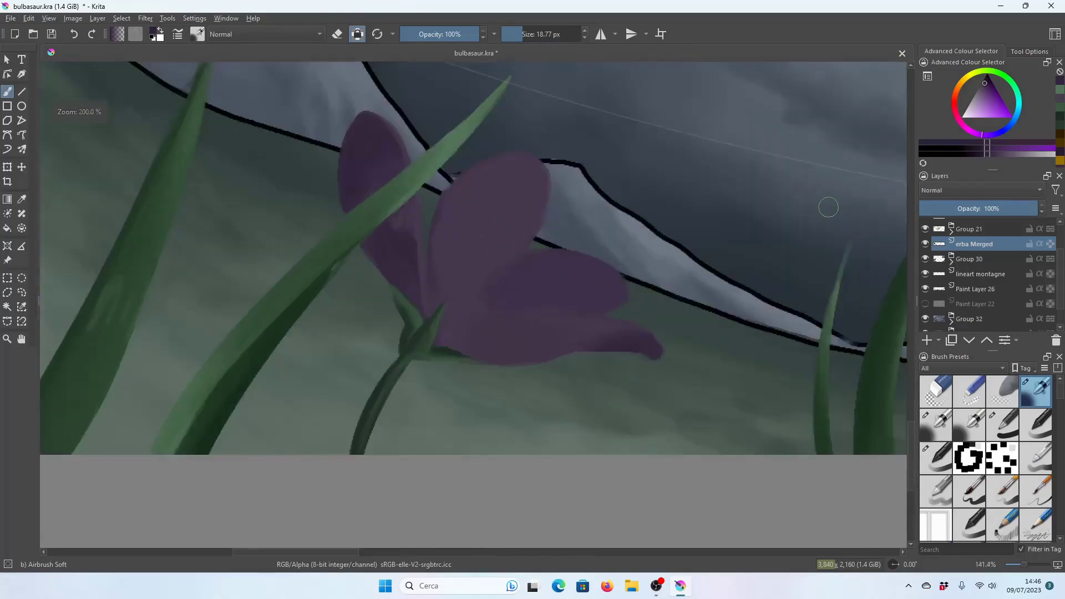
{"action": "scroll", "coordinate": [466, 297], "scroll_direction": "up", "scroll_amount": 2}
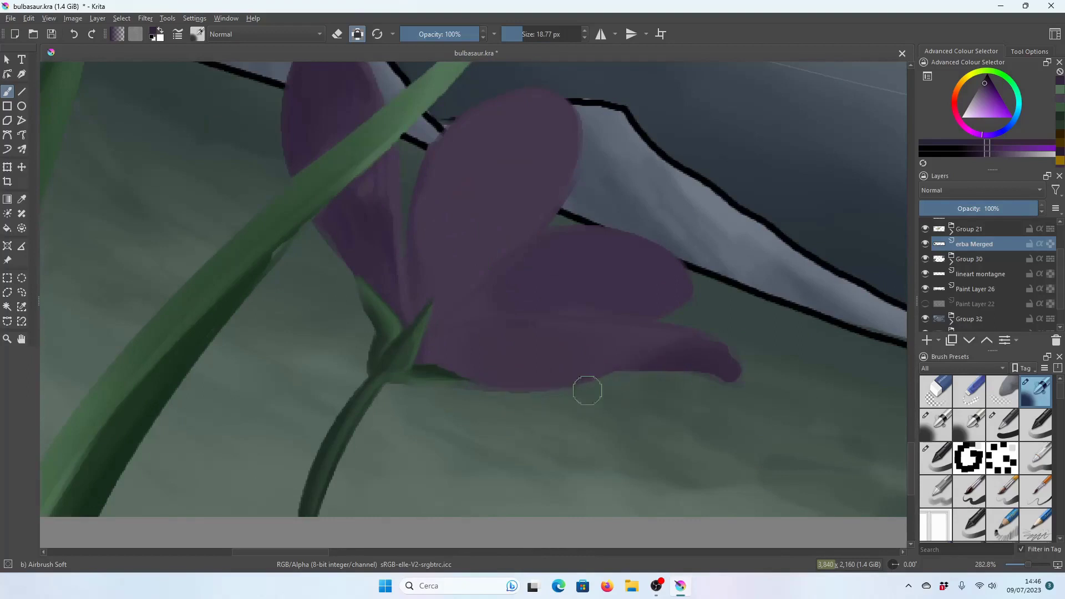
{"action": "mouse_move", "coordinate": [713, 354]}
{"action": "left_mouse_down"}
{"action": "mouse_move", "coordinate": [755, 361]}
{"action": "mouse_move", "coordinate": [704, 347]}
{"action": "mouse_move", "coordinate": [710, 361]}
{"action": "left_mouse_up"}
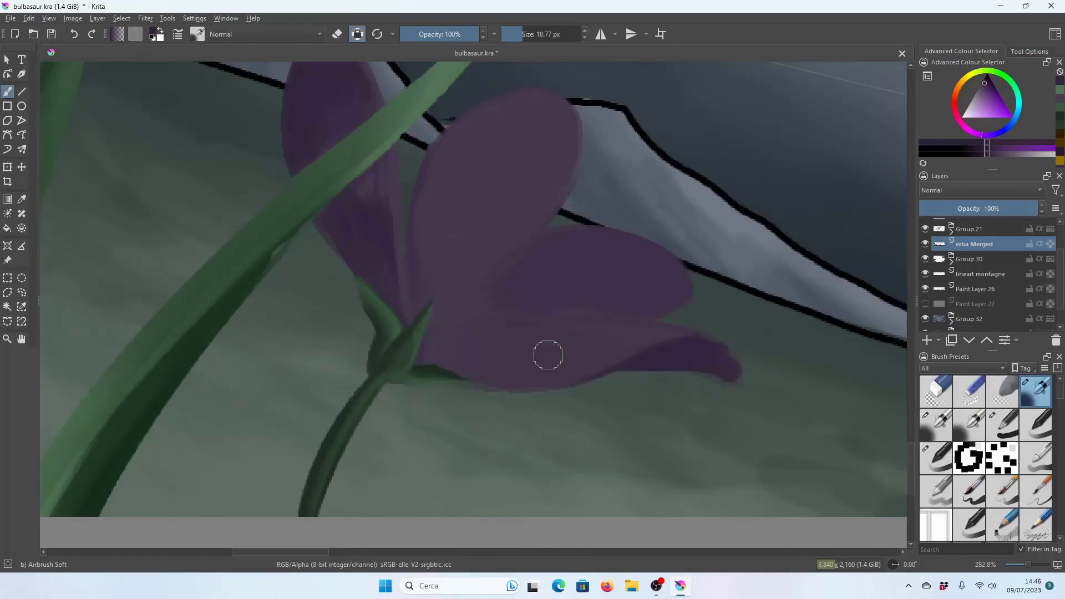
{"action": "scroll", "coordinate": [254, 247], "scroll_direction": "down", "scroll_amount": 1}
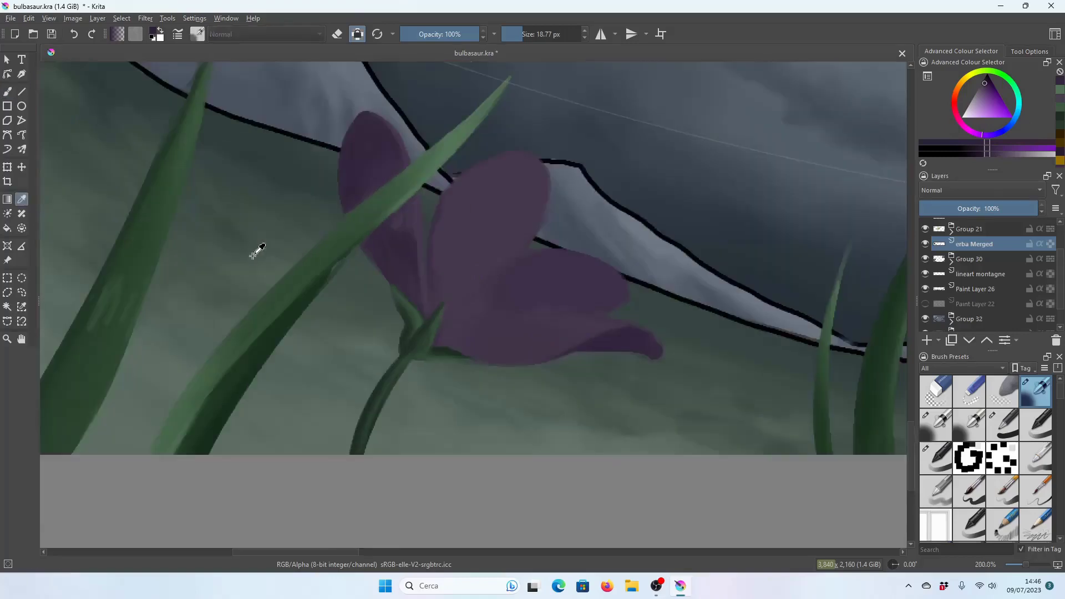
{"action": "scroll", "coordinate": [211, 308], "scroll_direction": "down", "scroll_amount": 1}
{"action": "scroll", "coordinate": [161, 291], "scroll_direction": "down", "scroll_amount": 1}
Paint a light purple highlight along the lower petal's edge with a smaller brush.
{"action": "left_click", "coordinate": [160, 295]}
{"action": "key", "text": "plus"}
{"action": "key", "text": "plus"}
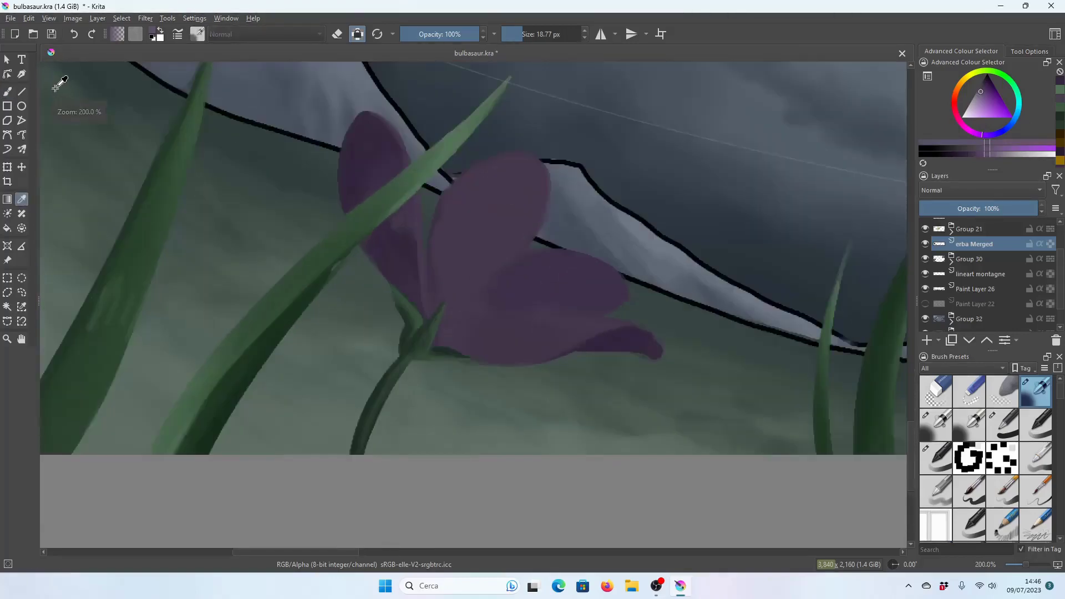
{"action": "key", "text": "plus"}
{"action": "key", "text": "b"}
{"action": "left_click", "coordinate": [515, 35]}
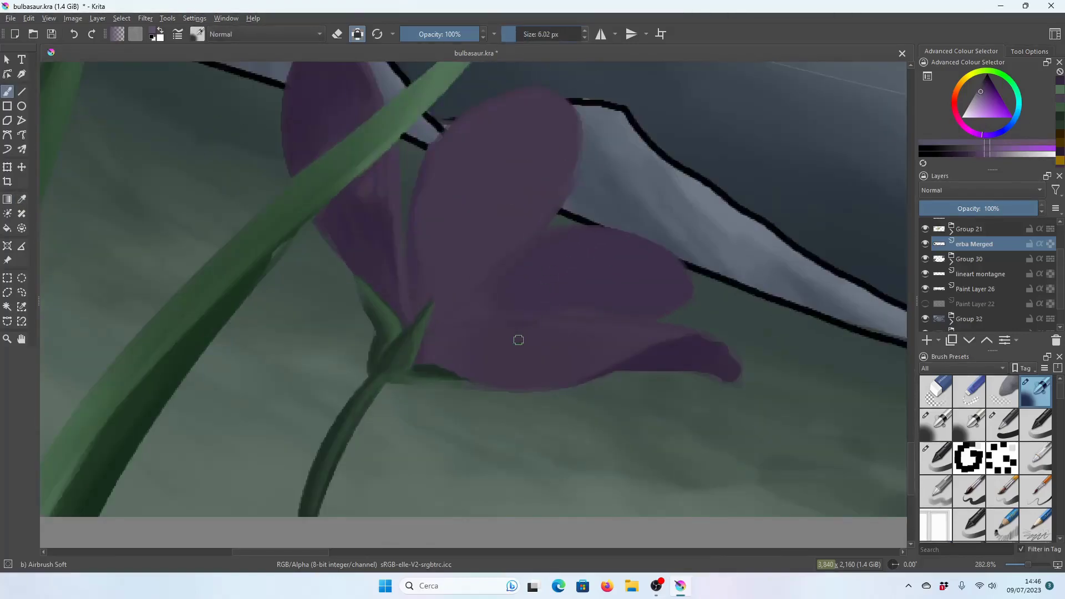
{"action": "left_click_drag", "start_coordinate": [438, 338], "coordinate": [537, 322]}
{"action": "left_click_drag", "start_coordinate": [459, 327], "coordinate": [610, 319]}
{"action": "left_click_drag", "start_coordinate": [518, 314], "coordinate": [732, 346]}
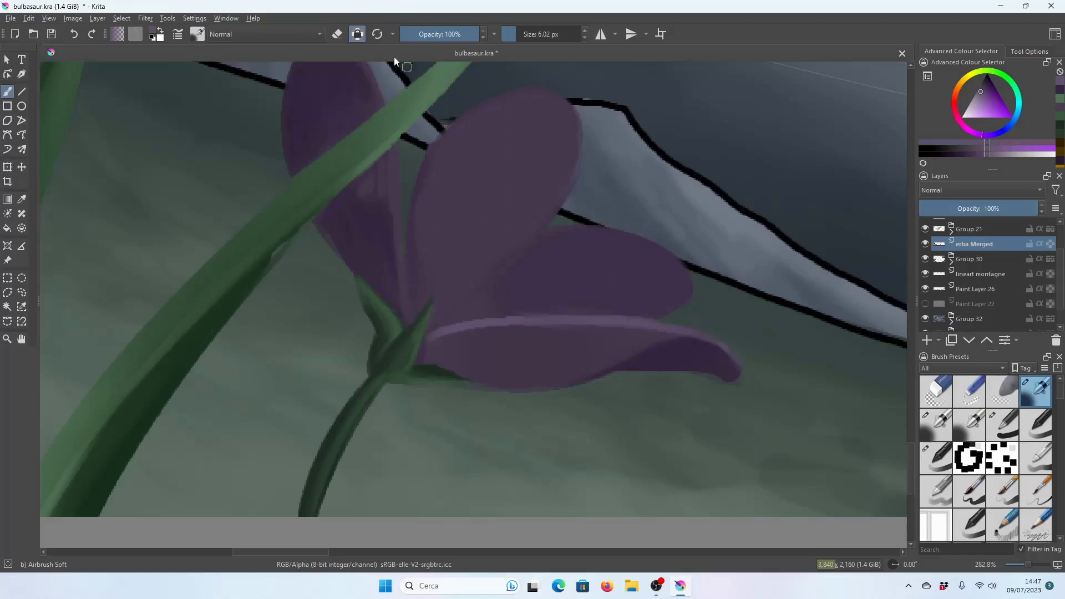
{"action": "key", "text": "plus"}
{"action": "key", "text": "plus"}
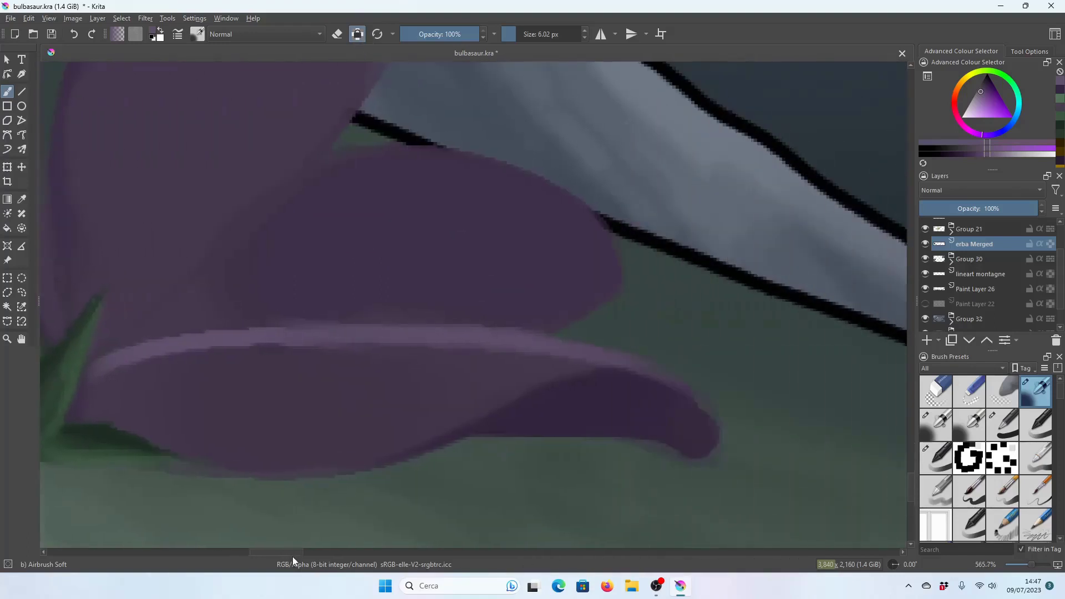
{"action": "left_click_drag", "start_coordinate": [268, 552], "coordinate": [291, 552]}
Sample the darker petal purple, then darken and extend the petal tip outward.
{"action": "key", "text": "p"}
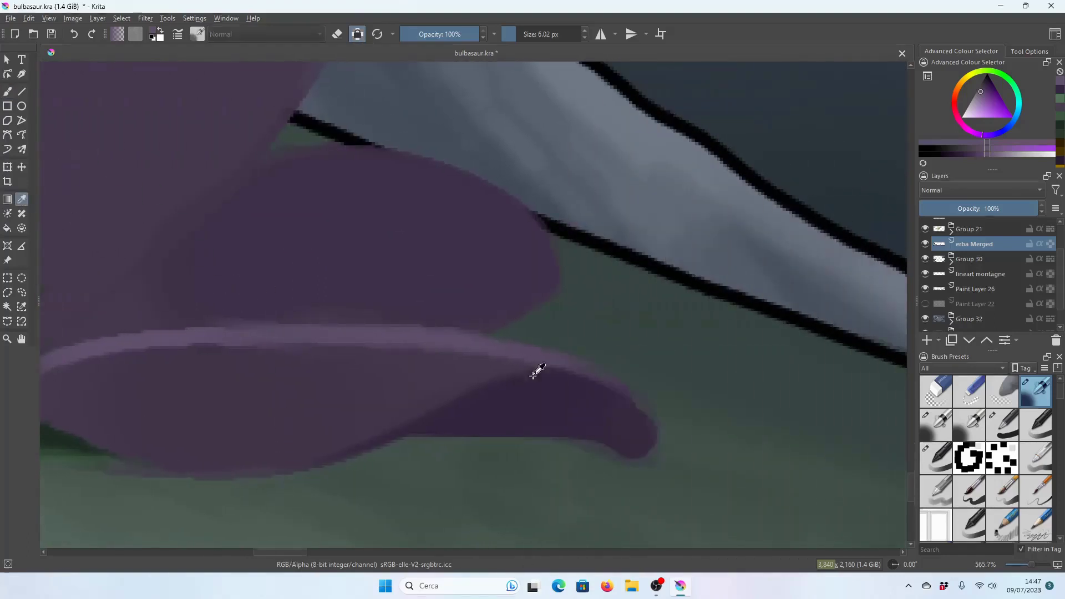
{"action": "left_click", "coordinate": [533, 375]}
{"action": "key", "text": "b"}
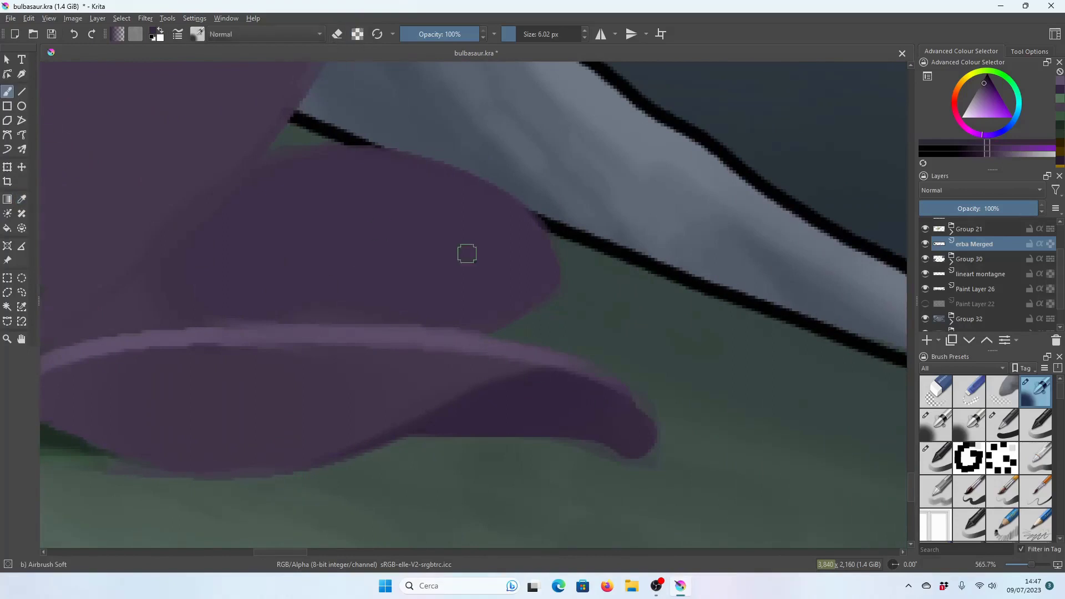
{"action": "left_click_drag", "start_coordinate": [529, 424], "coordinate": [587, 435]}
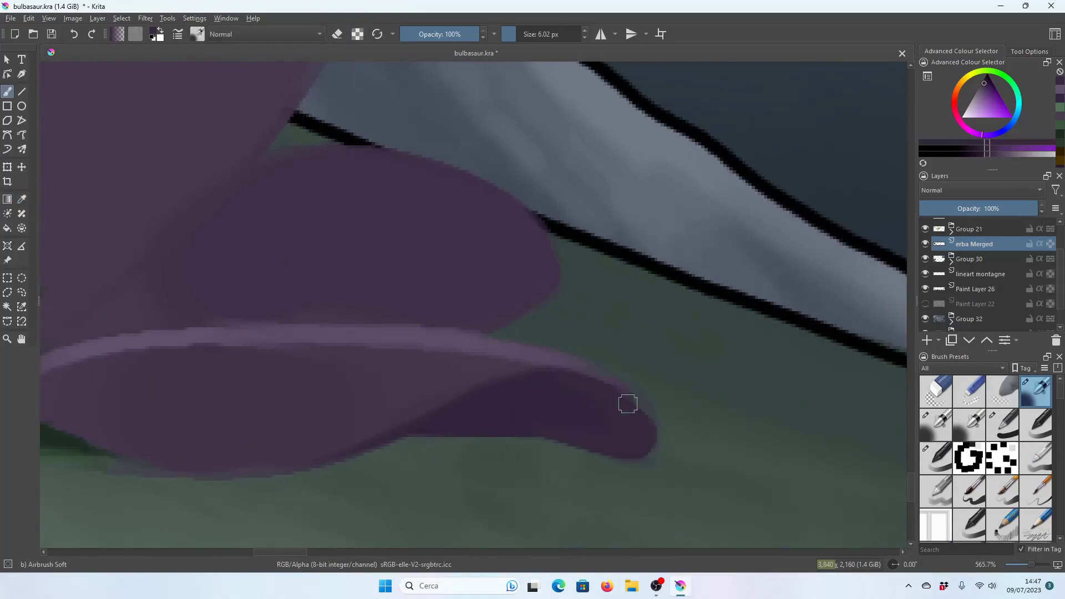
{"action": "mouse_move", "coordinate": [627, 404]}
{"action": "left_mouse_down"}
{"action": "mouse_move", "coordinate": [611, 426]}
{"action": "mouse_move", "coordinate": [651, 430]}
{"action": "mouse_move", "coordinate": [634, 423]}
{"action": "mouse_move", "coordinate": [645, 413]}
{"action": "left_mouse_up"}
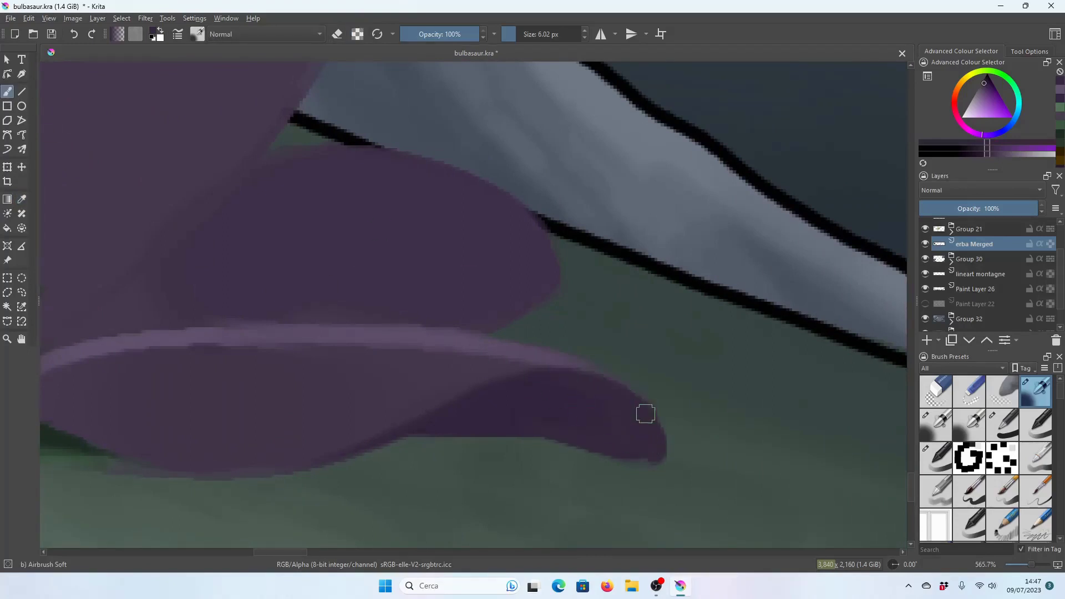
Soften the highlight along the lower petal.
{"action": "left_click", "coordinate": [335, 35]}
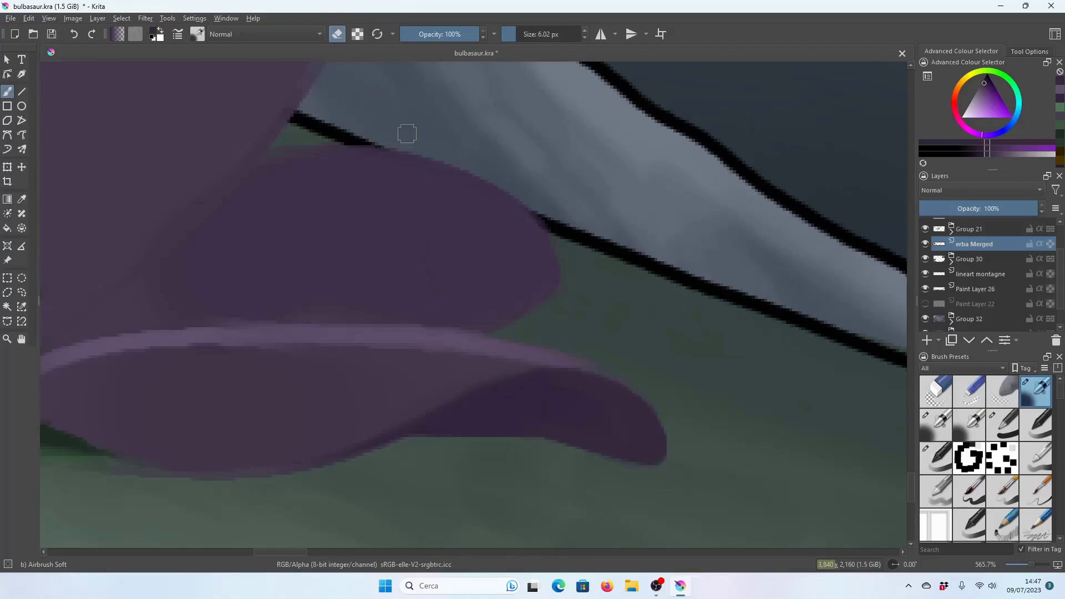
{"action": "key", "text": "minus"}
{"action": "key", "text": "minus"}
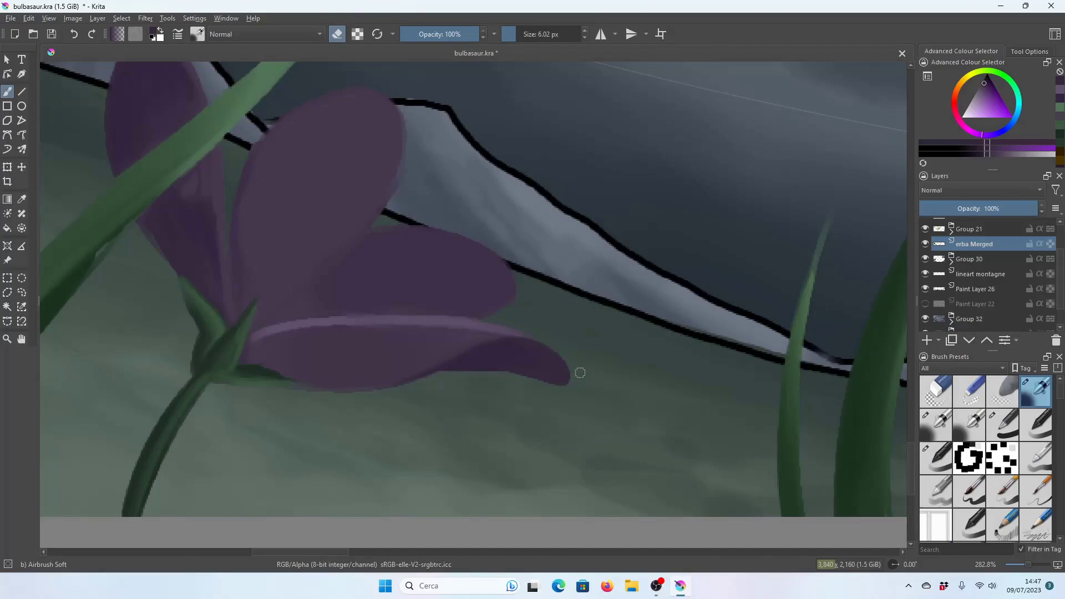
{"action": "left_click", "coordinate": [357, 34]}
{"action": "key", "text": "minus"}
{"action": "key", "text": "minus"}
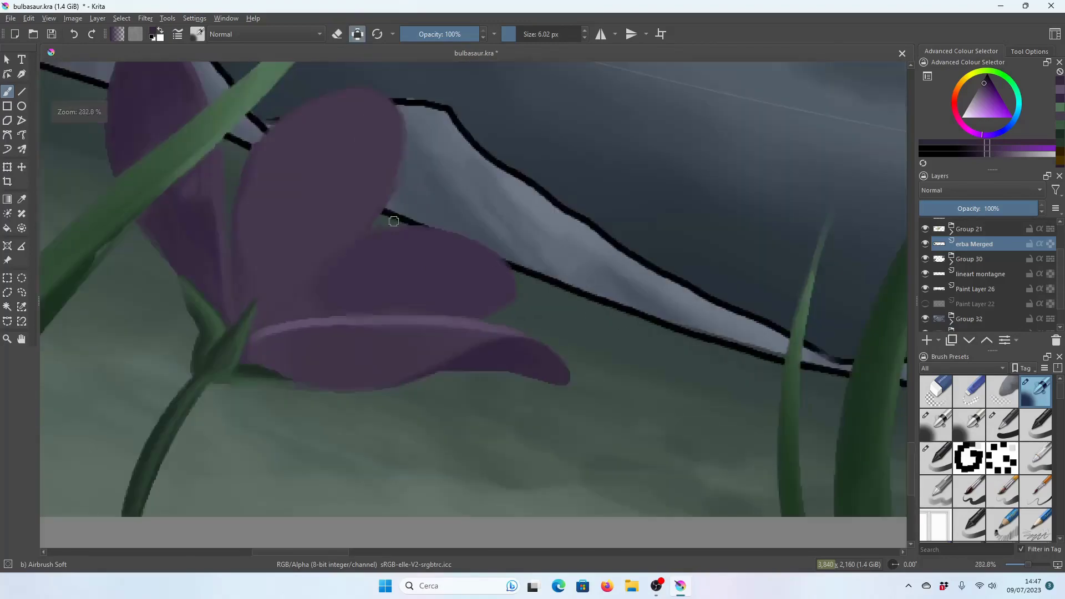
{"action": "key", "text": "minus"}
{"action": "key", "text": "minus"}
{"action": "key", "text": "minus"}
{"action": "key", "text": "minus"}
{"action": "scroll", "coordinate": [355, 311], "scroll_direction": "up", "scroll_amount": 2}
{"action": "scroll", "coordinate": [138, 256], "scroll_direction": "up", "scroll_amount": 3}
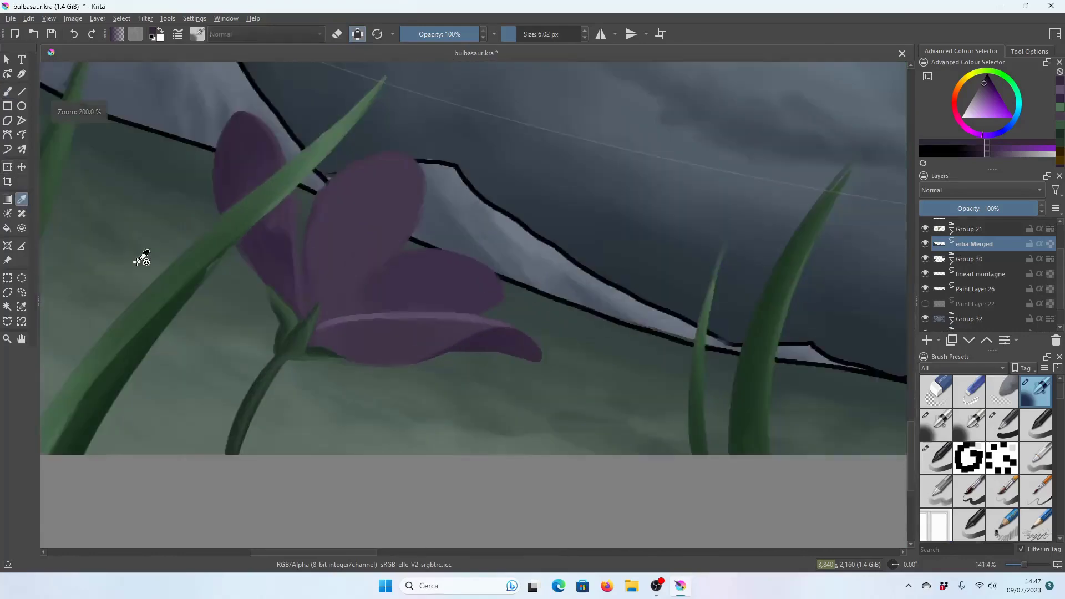
{"action": "scroll", "coordinate": [361, 311], "scroll_direction": "up", "scroll_amount": 2}
{"action": "left_click", "coordinate": [7, 93]}
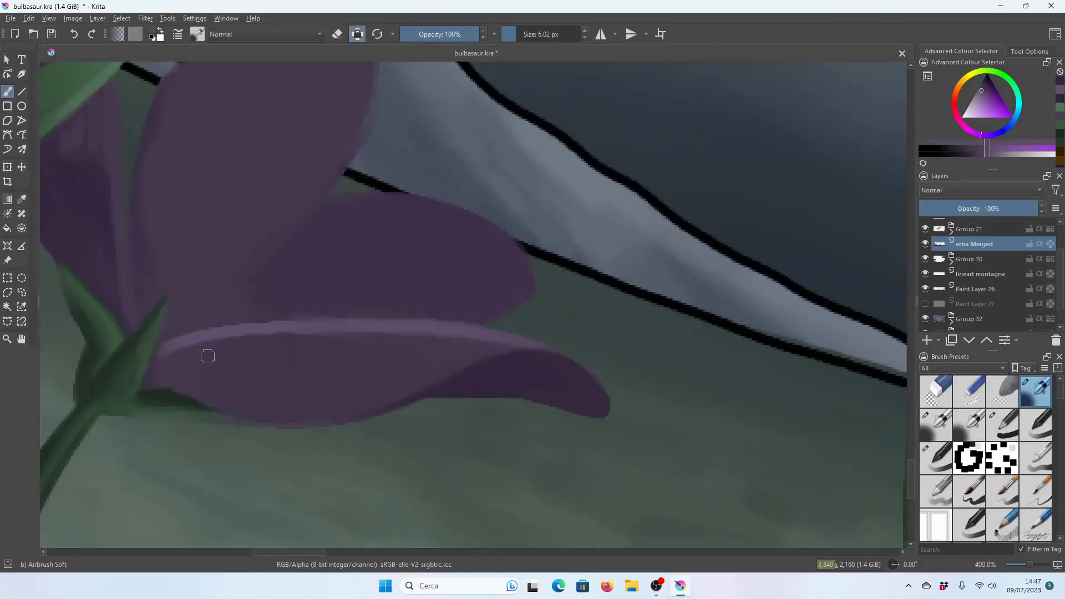
{"action": "mouse_move", "coordinate": [204, 354]}
{"action": "left_mouse_down"}
{"action": "mouse_move", "coordinate": [261, 335]}
{"action": "mouse_move", "coordinate": [342, 340]}
{"action": "left_mouse_up"}
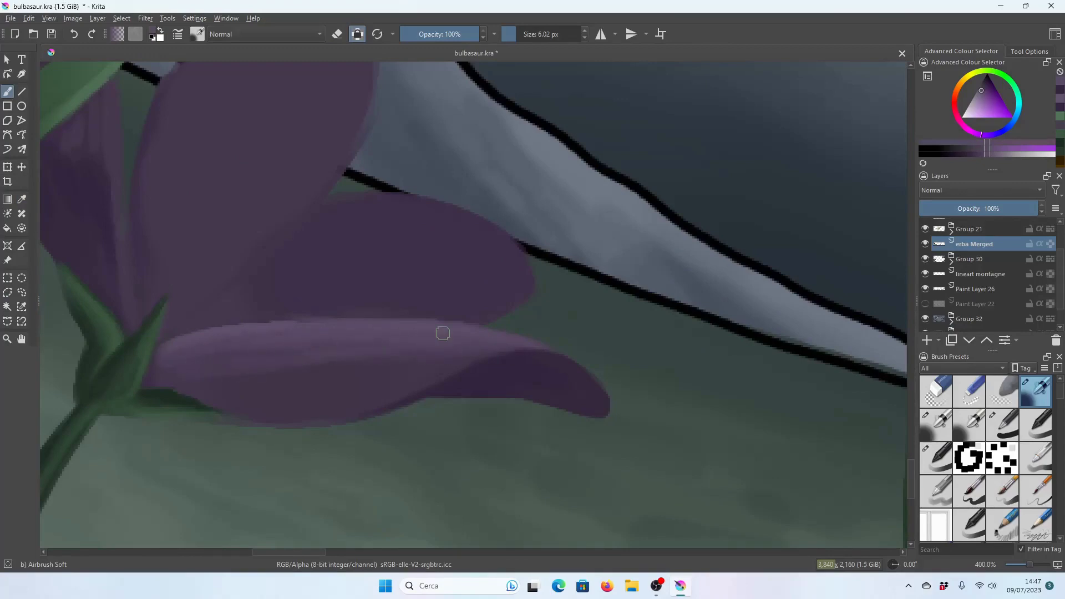
{"action": "scroll", "coordinate": [442, 333], "scroll_direction": "down", "scroll_amount": 3}
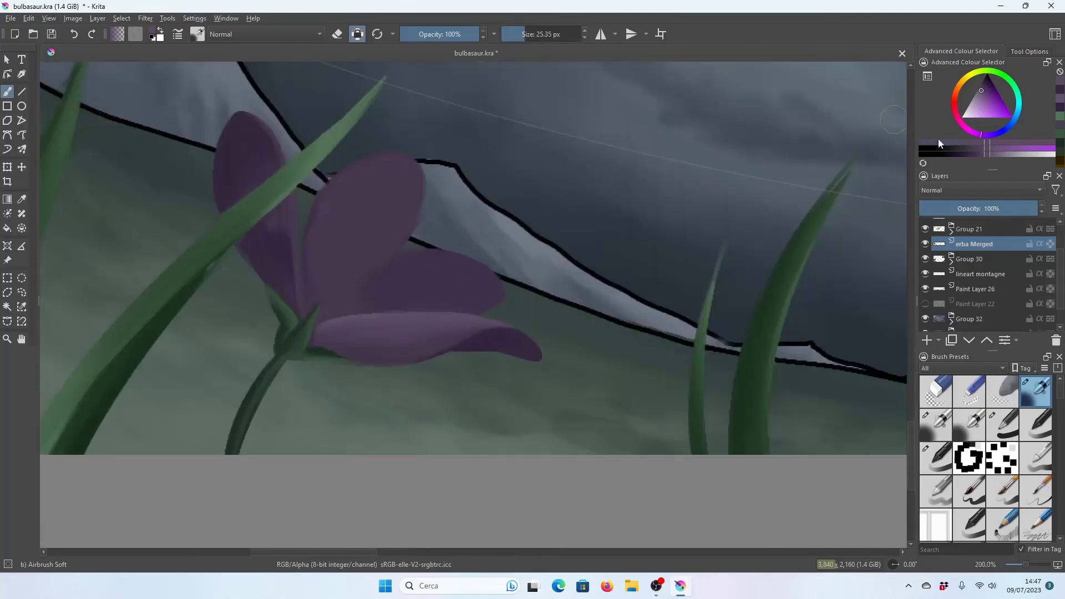
Adjust the airbrush size and frame the upper petal for shading.
{"action": "left_click_drag", "start_coordinate": [526, 34], "coordinate": [537, 34]}
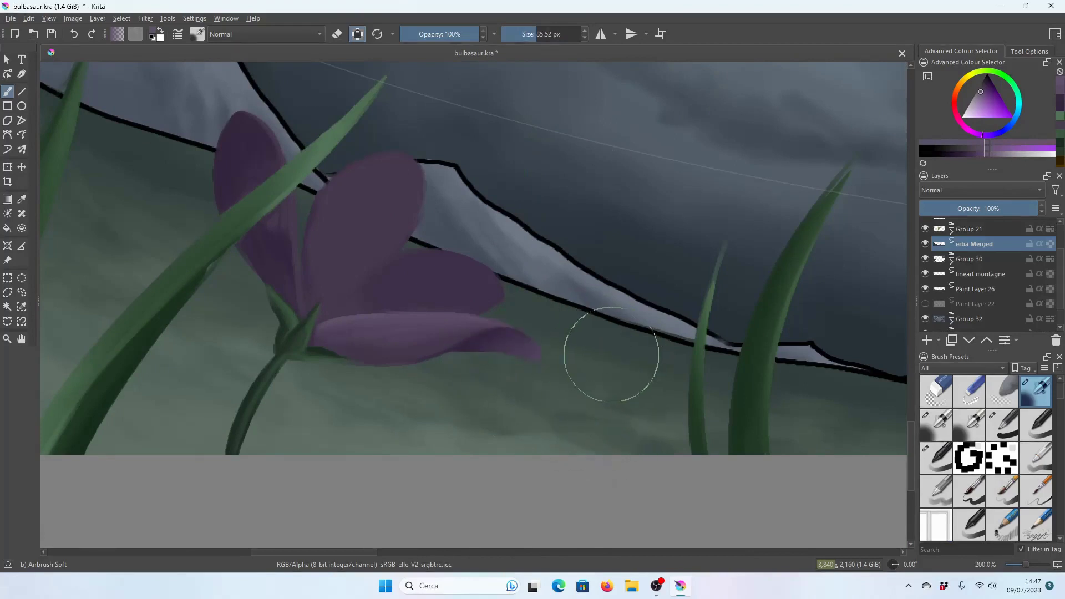
{"action": "key", "text": "plus"}
{"action": "key", "text": "plus"}
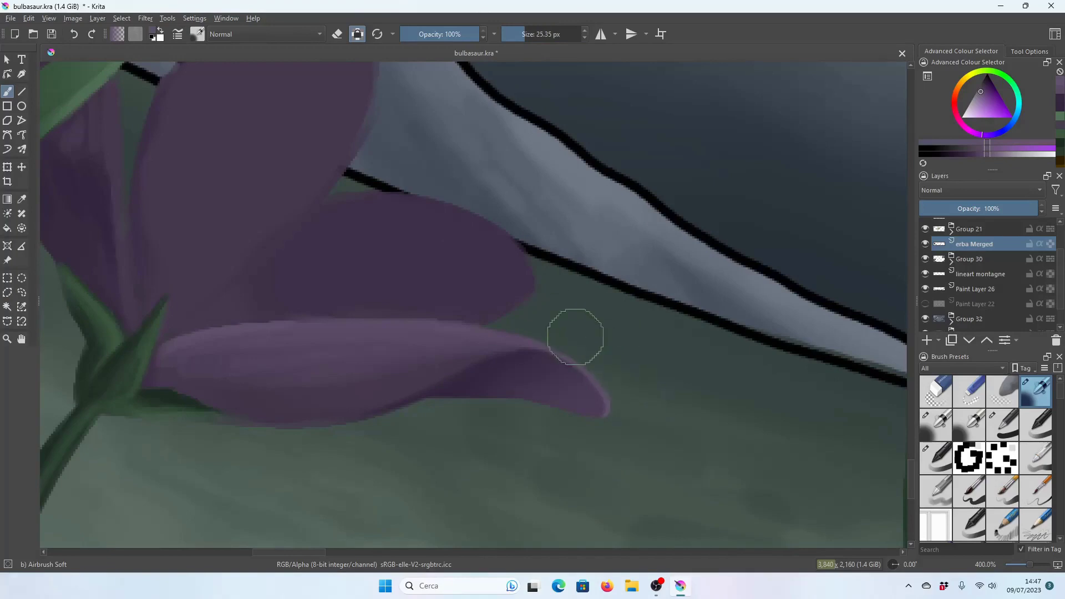
{"action": "scroll", "coordinate": [666, 391], "scroll_direction": "down", "scroll_amount": 2}
{"action": "scroll", "coordinate": [532, 255], "scroll_direction": "down", "scroll_amount": 2}
{"action": "scroll", "coordinate": [565, 315], "scroll_direction": "up", "scroll_amount": 1}
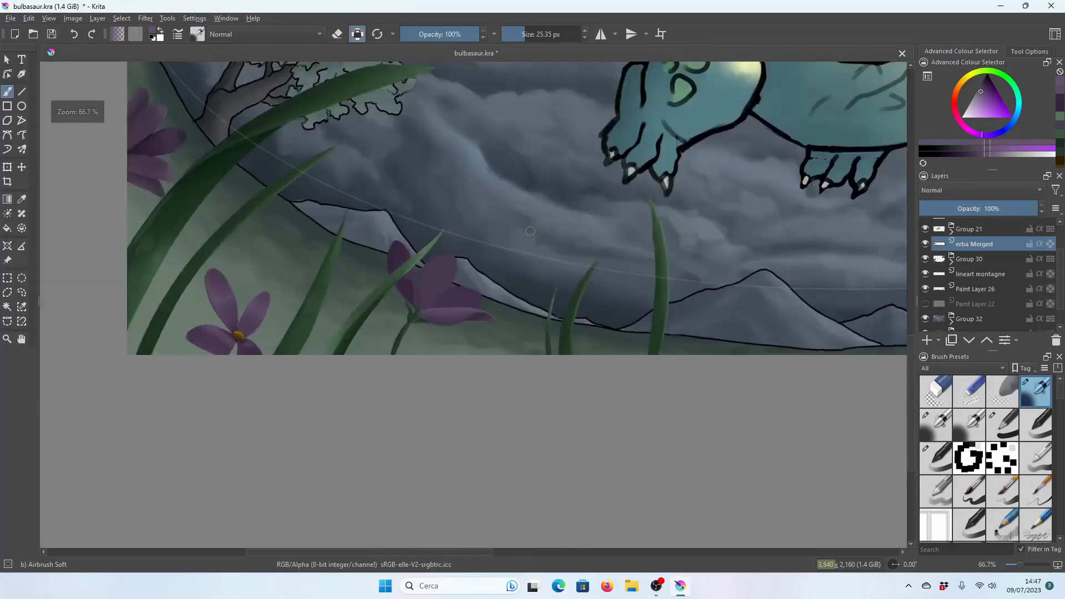
{"action": "scroll", "coordinate": [565, 314], "scroll_direction": "up", "scroll_amount": 1}
{"action": "left_click_drag", "start_coordinate": [494, 308], "coordinate": [575, 332]}
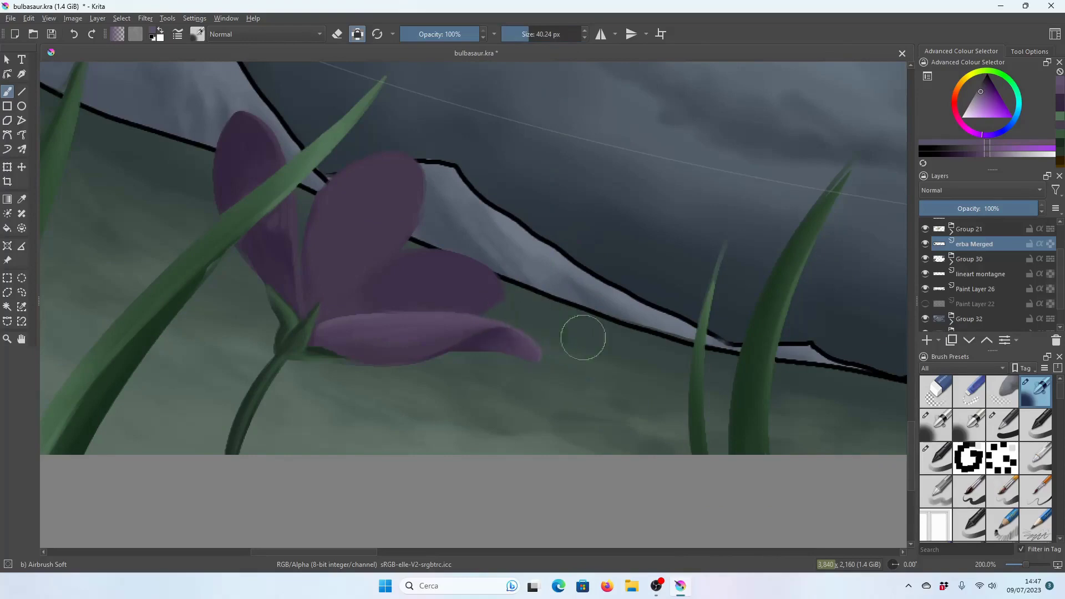
{"action": "key", "text": "plus"}
{"action": "key", "text": "plus"}
{"action": "left_click_drag", "start_coordinate": [530, 34], "coordinate": [518, 34]}
{"action": "key", "text": "minus"}
{"action": "key", "text": "minus"}
Sample the petal purple and airbrush a lighter sheen along the upper petal's left edge.
{"action": "left_click", "coordinate": [388, 209], "text": "ctrl"}
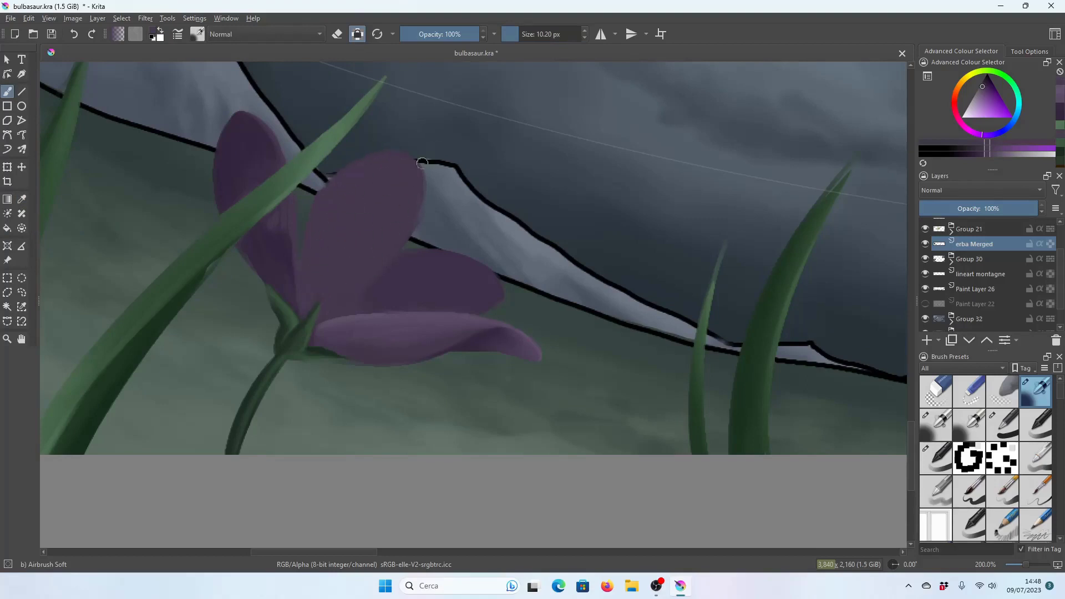
{"action": "left_click_drag", "start_coordinate": [341, 175], "coordinate": [310, 249]}
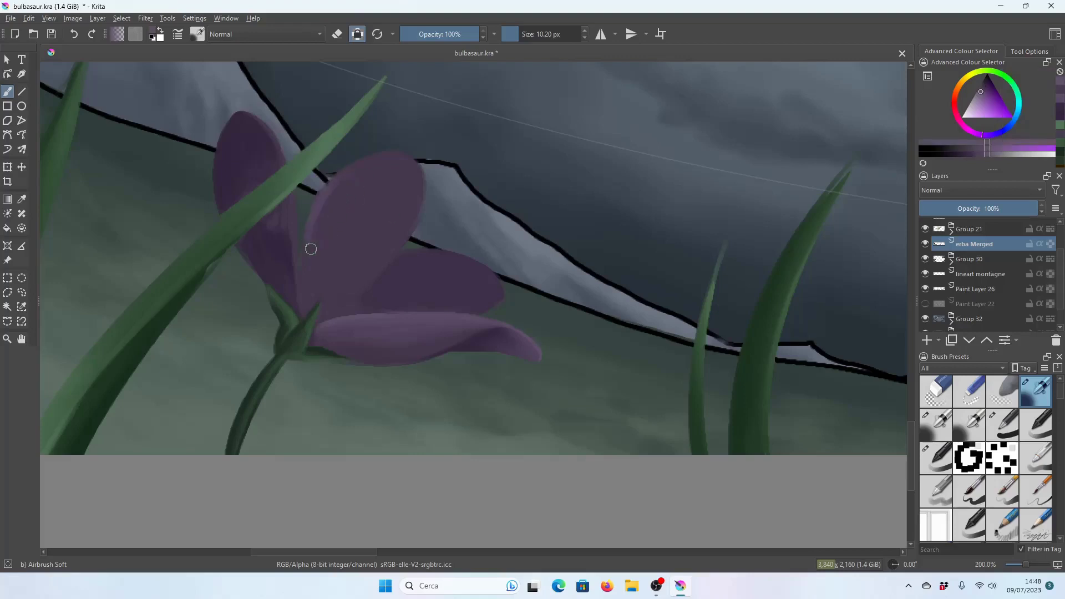
{"action": "key", "text": "bracketright"}
{"action": "key", "text": "bracketright"}
{"action": "key", "text": "bracketright"}
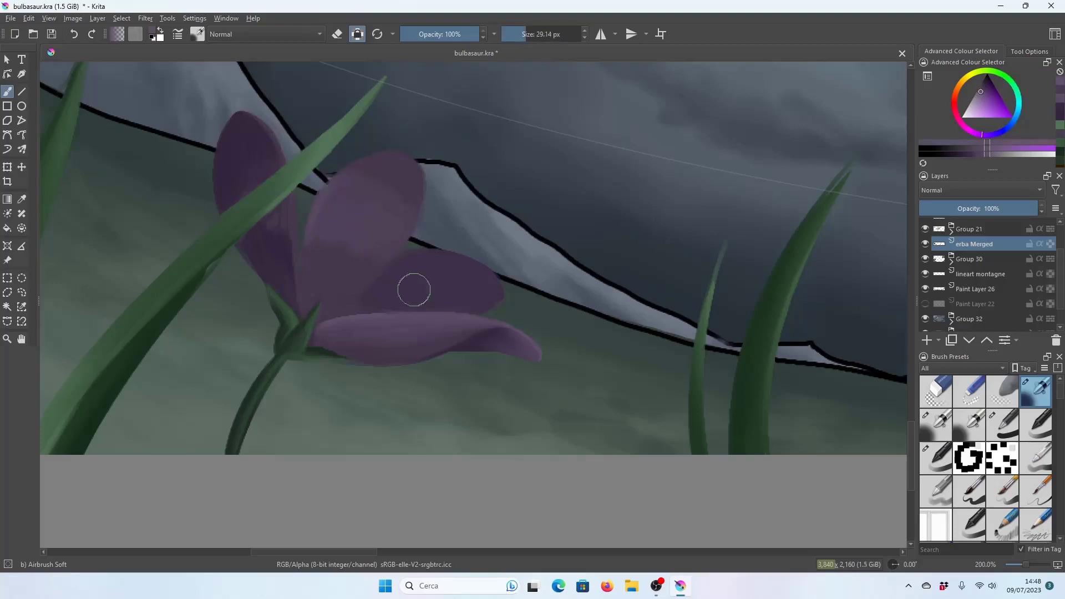
{"action": "left_click", "coordinate": [656, 585]}
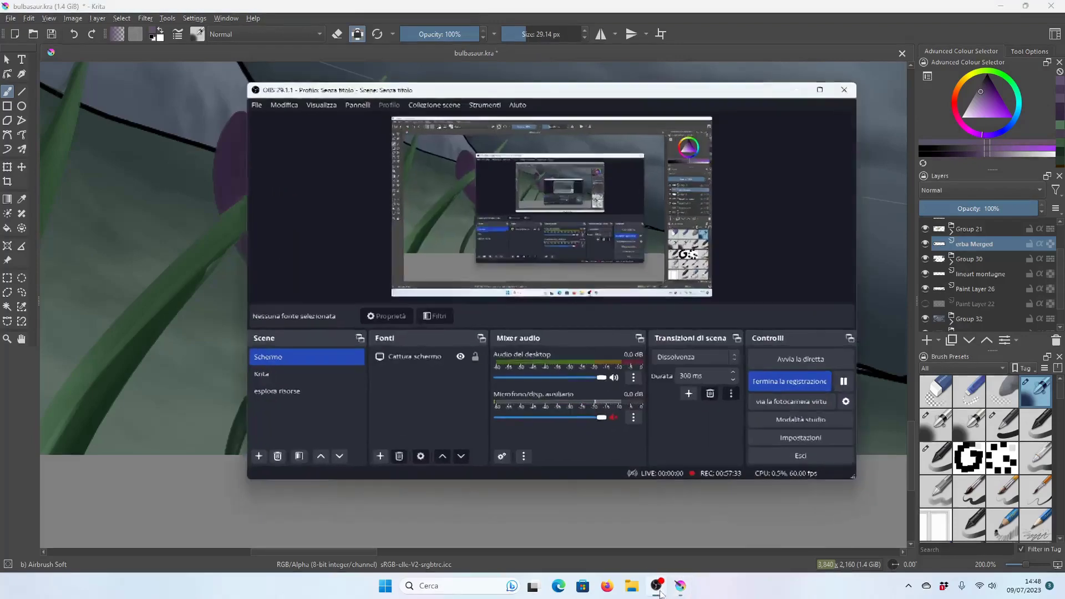
{"action": "left_click", "coordinate": [416, 248]}
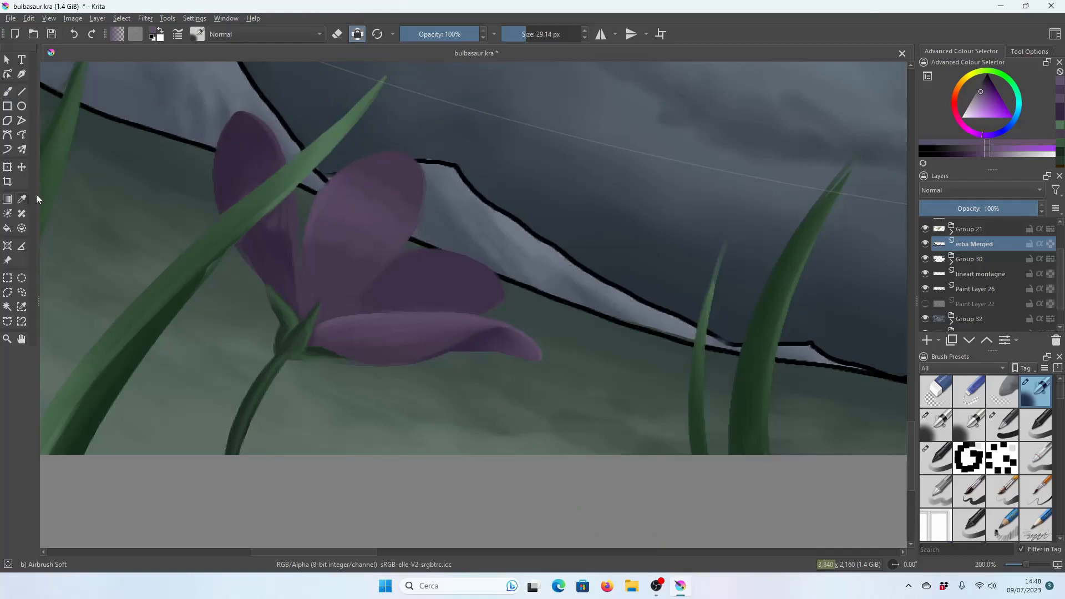
Sample the petal's purple, shift it to a slightly different shade and softly shade the petal top.
{"action": "left_click", "coordinate": [21, 199]}
{"action": "left_click", "coordinate": [390, 175]}
{"action": "left_click", "coordinate": [8, 92]}
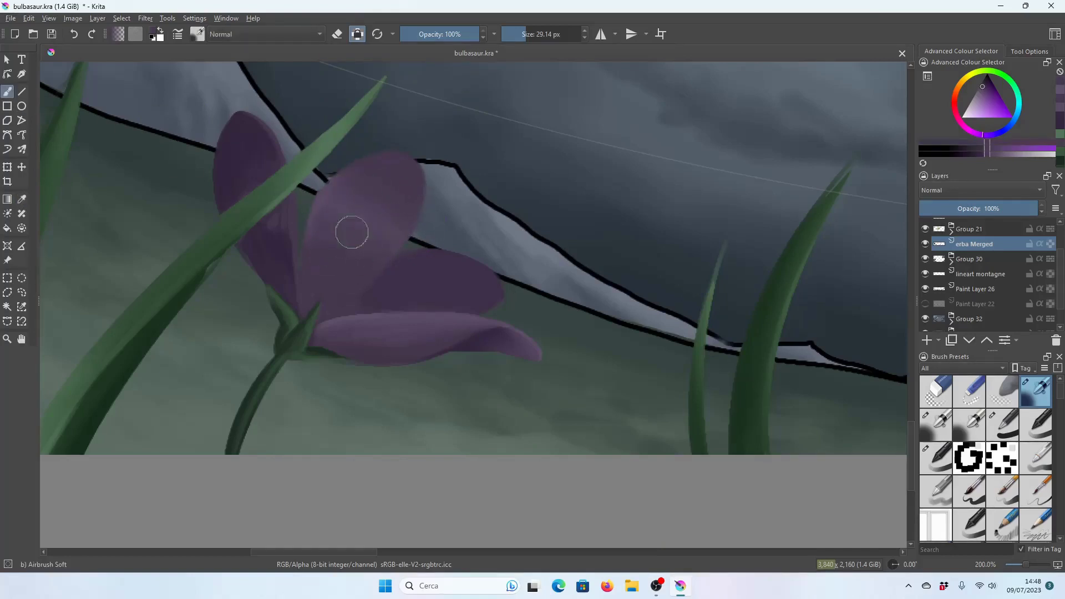
{"action": "scroll", "coordinate": [366, 249], "scroll_direction": "down", "scroll_amount": 4}
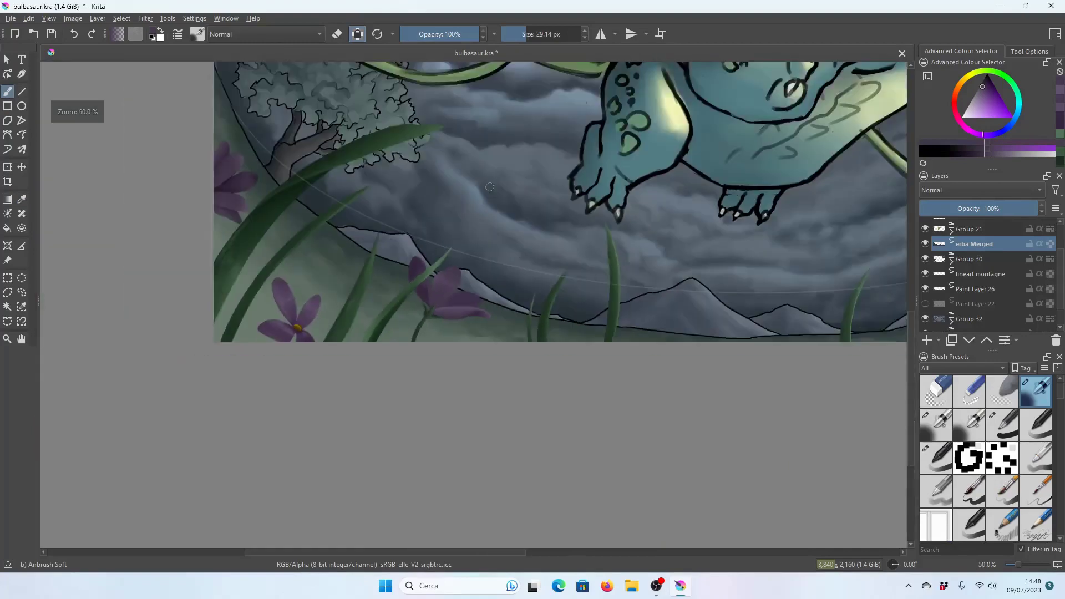
{"action": "scroll", "coordinate": [476, 288], "scroll_direction": "up", "scroll_amount": 2}
{"action": "scroll", "coordinate": [455, 333], "scroll_direction": "up", "scroll_amount": 2}
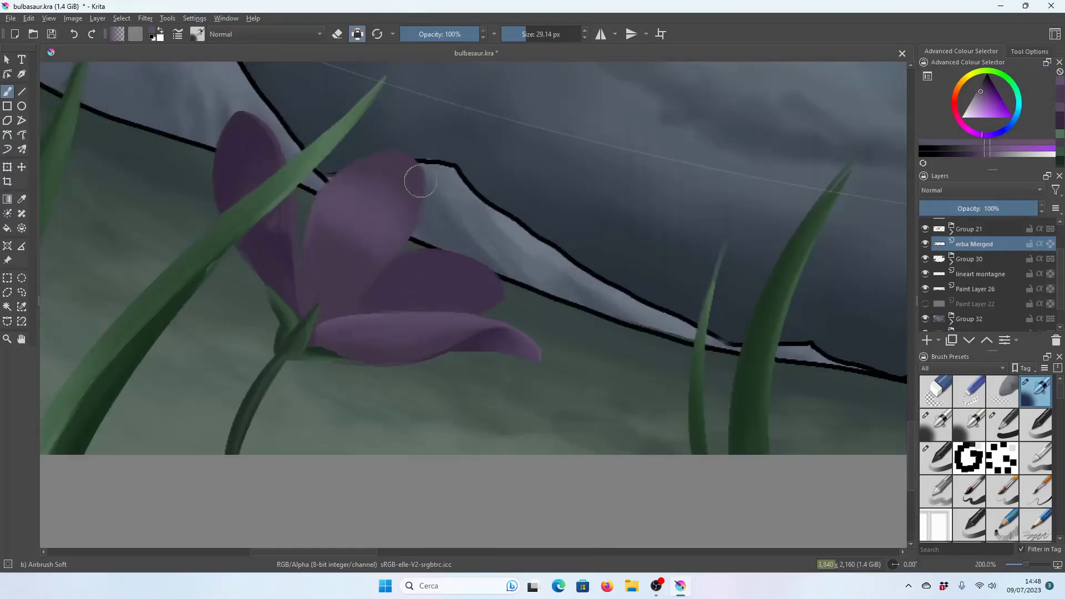
{"action": "left_click", "coordinate": [1059, 96]}
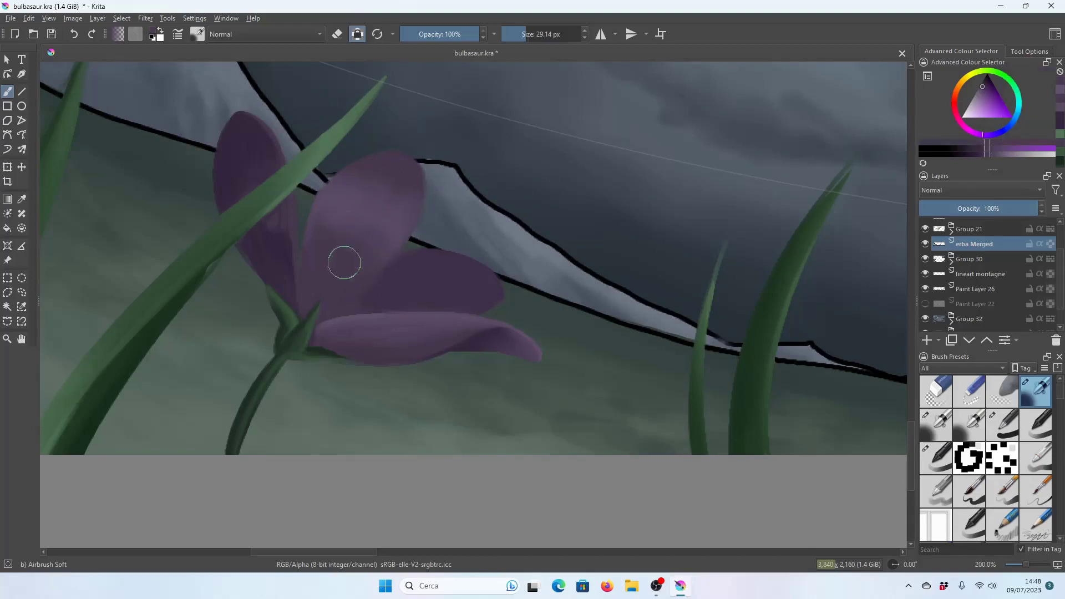
{"action": "left_click_drag", "start_coordinate": [362, 168], "coordinate": [369, 198]}
Zoom into the crocus, sample another petal purple and shrink the brush to about 12 px.
{"action": "key", "text": "plus"}
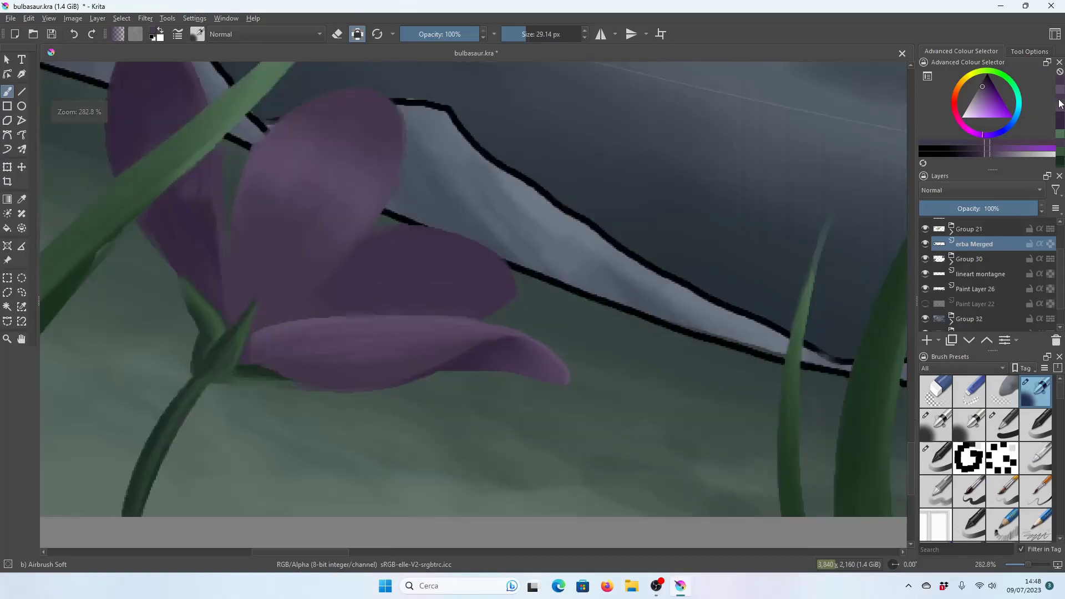
{"action": "left_click", "coordinate": [21, 198]}
{"action": "left_click", "coordinate": [193, 95]}
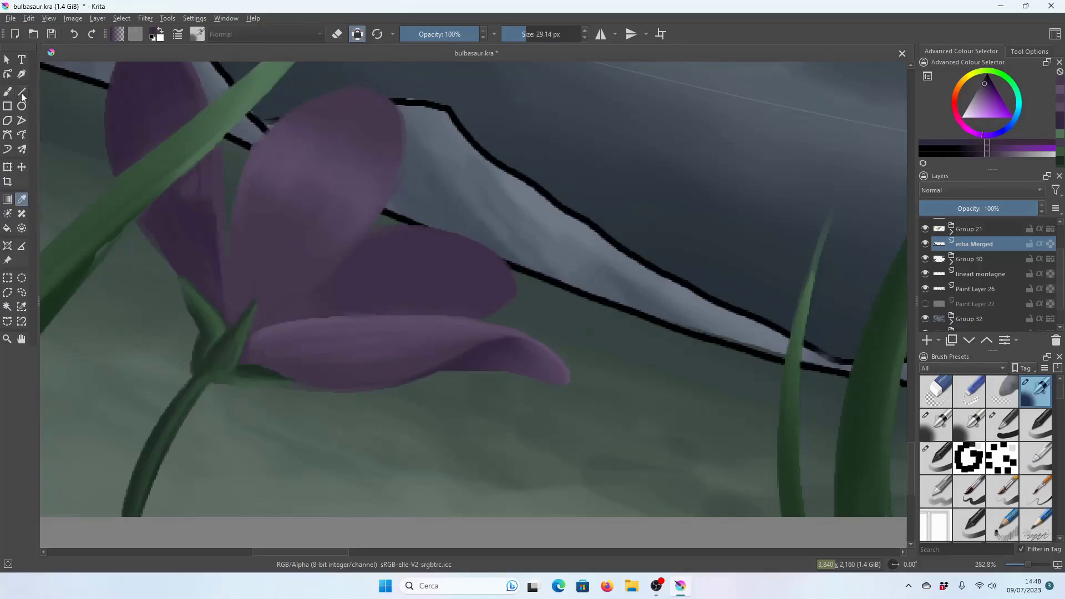
{"action": "key", "text": "b"}
{"action": "left_click_drag", "start_coordinate": [525, 34], "coordinate": [518, 42]}
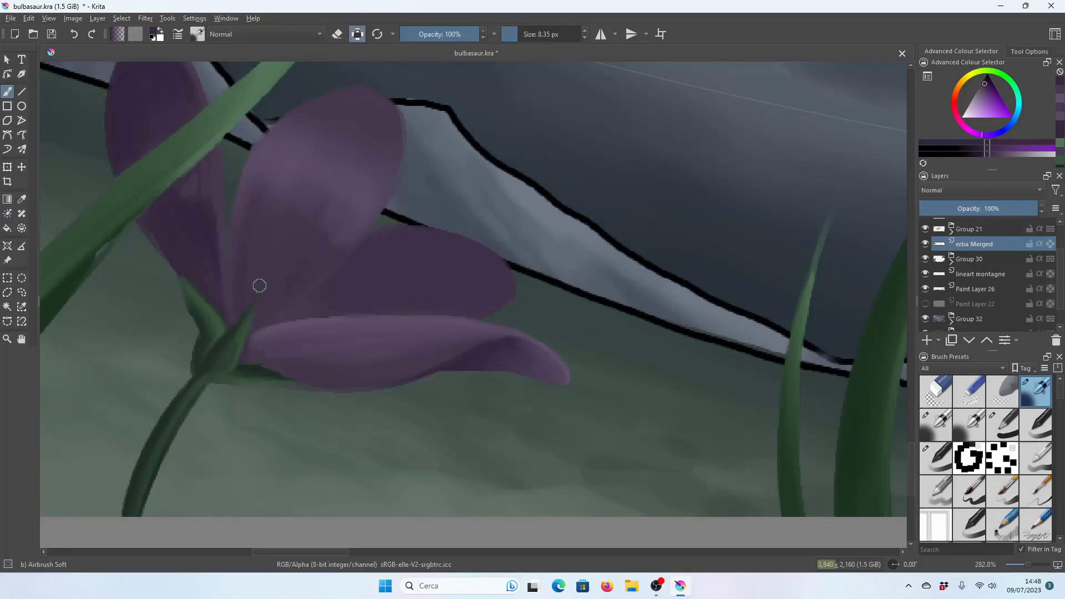
Sample a lighter petal purple and airbrush soft light over the upper petal at about 70 px.
{"action": "scroll", "coordinate": [271, 255], "scroll_direction": "down", "scroll_amount": 2}
{"action": "scroll", "coordinate": [277, 222], "scroll_direction": "down", "scroll_amount": 3}
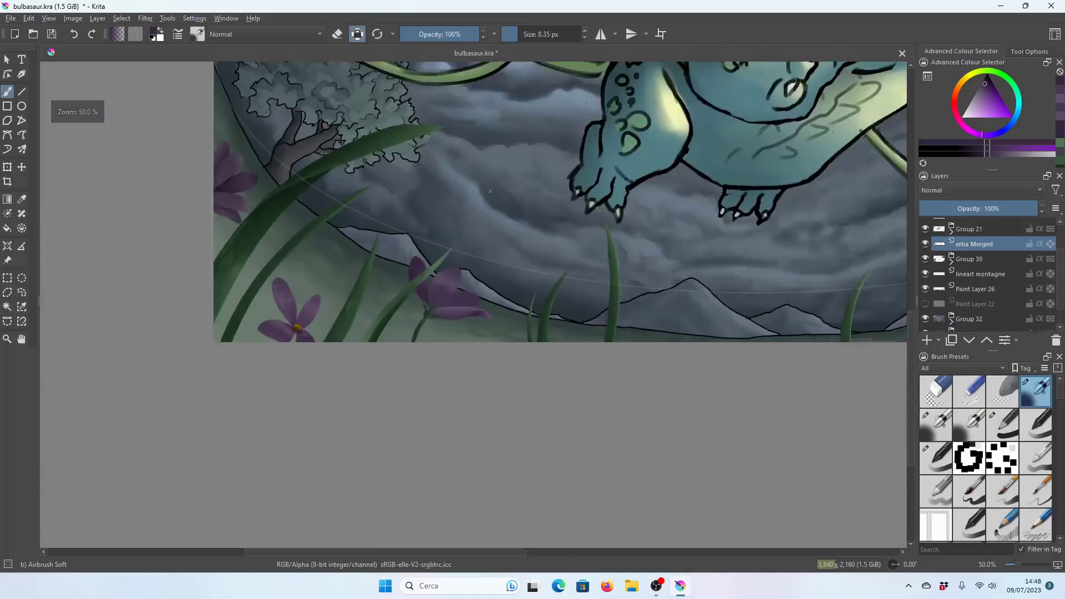
{"action": "scroll", "coordinate": [294, 167], "scroll_direction": "up", "scroll_amount": 2}
{"action": "scroll", "coordinate": [311, 124], "scroll_direction": "up", "scroll_amount": 2}
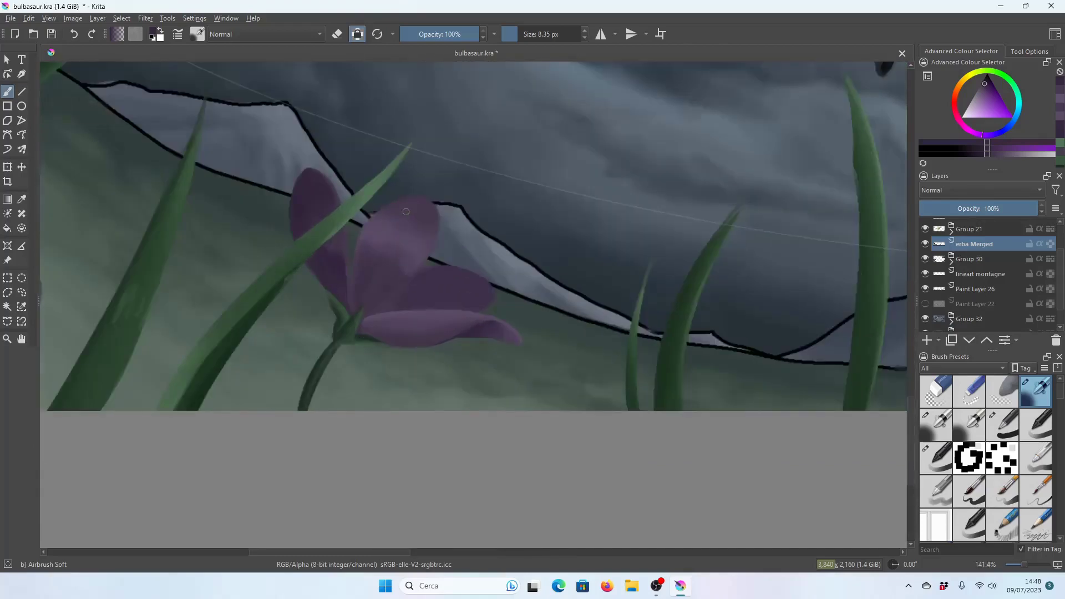
{"action": "scroll", "coordinate": [406, 211], "scroll_direction": "up", "scroll_amount": 1}
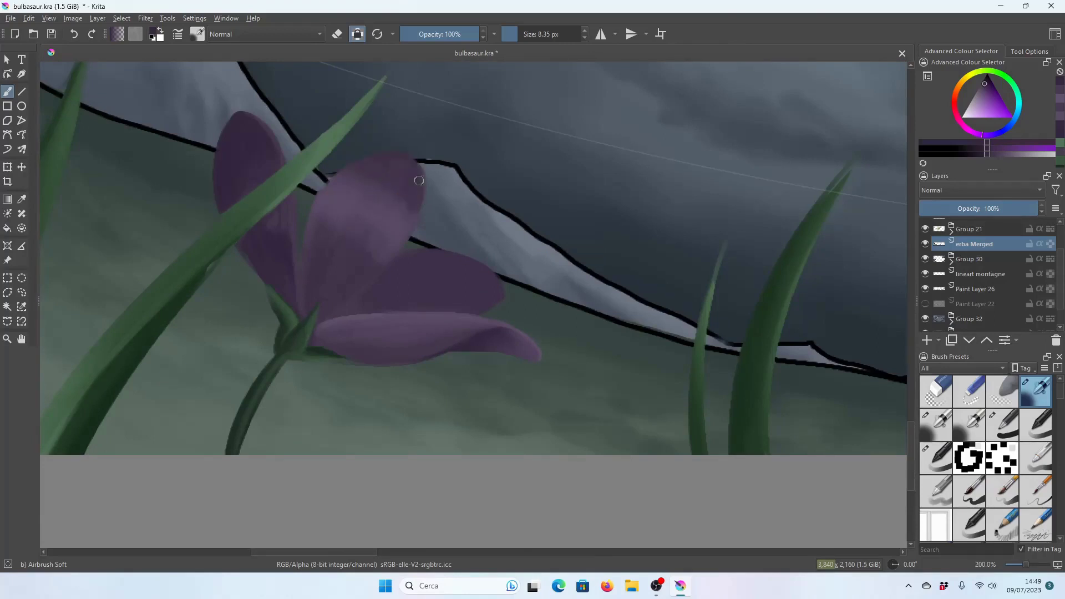
{"action": "scroll", "coordinate": [419, 181], "scroll_direction": "down", "scroll_amount": 2}
{"action": "scroll", "coordinate": [419, 181], "scroll_direction": "down", "scroll_amount": 2}
{"action": "scroll", "coordinate": [418, 181], "scroll_direction": "down", "scroll_amount": 3}
{"action": "scroll", "coordinate": [419, 181], "scroll_direction": "up", "scroll_amount": 1}
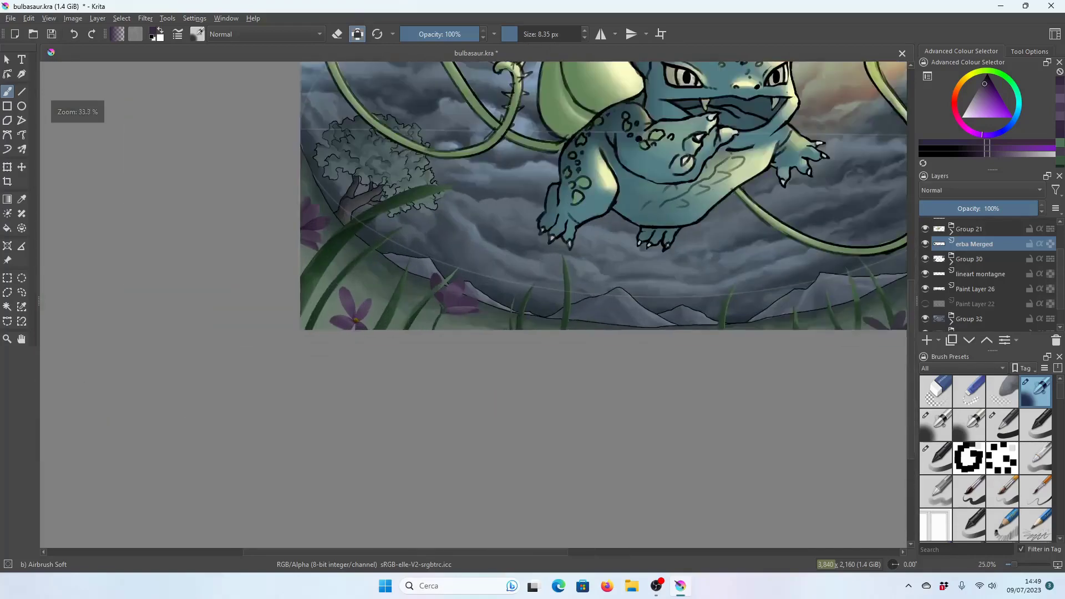
{"action": "scroll", "coordinate": [323, 214], "scroll_direction": "up", "scroll_amount": 4}
{"action": "scroll", "coordinate": [323, 214], "scroll_direction": "up", "scroll_amount": 3}
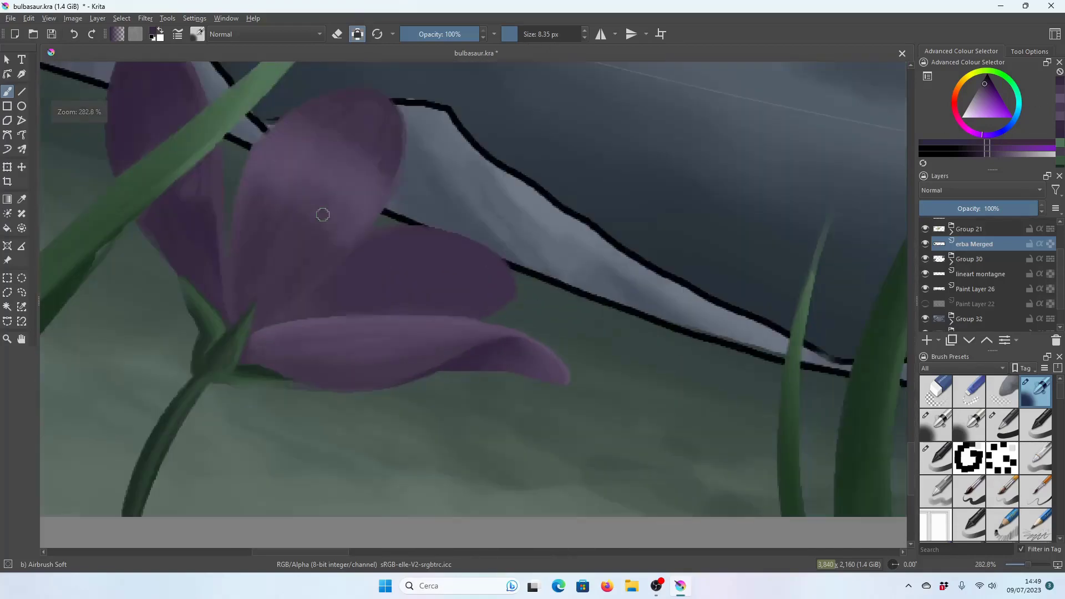
{"action": "left_click", "coordinate": [368, 171], "text": "ctrl"}
{"action": "left_click_drag", "start_coordinate": [513, 35], "coordinate": [531, 50]}
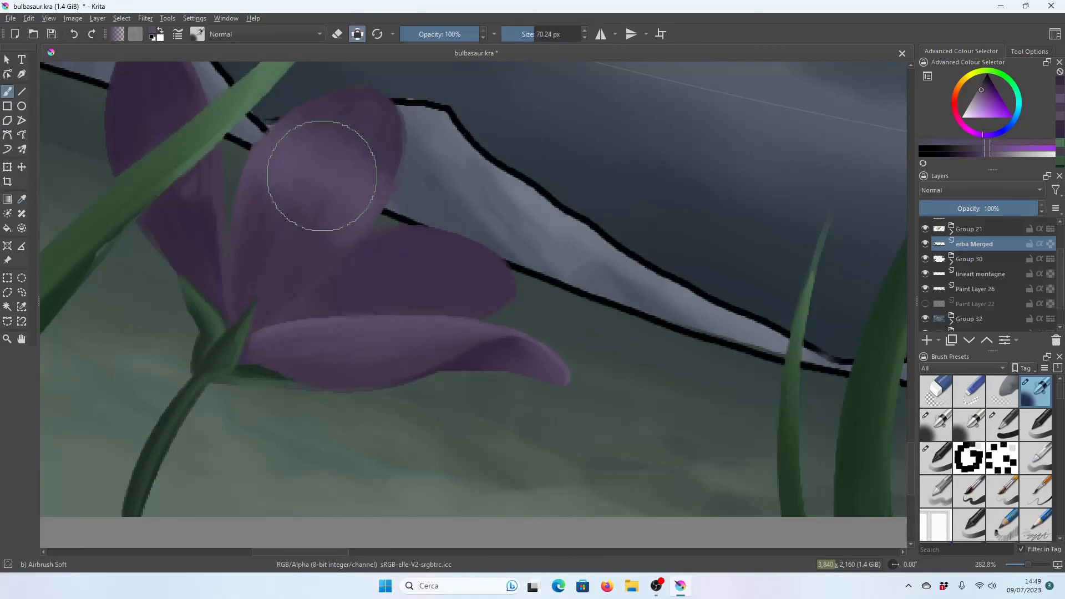
{"action": "left_click_drag", "start_coordinate": [318, 178], "coordinate": [268, 268]}
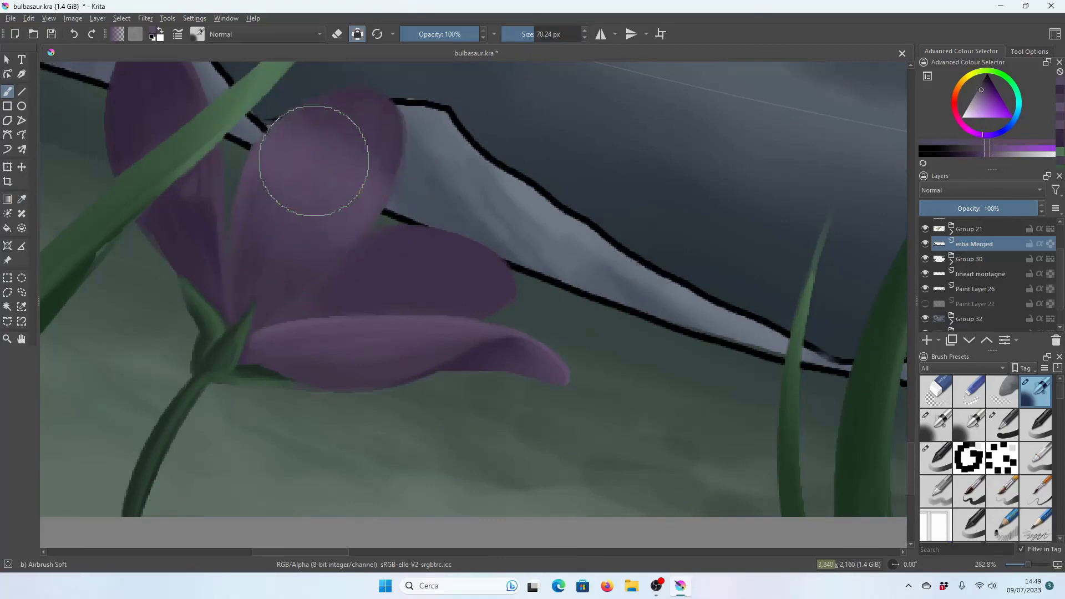
{"action": "scroll", "coordinate": [368, 209], "scroll_direction": "down", "scroll_amount": 5}
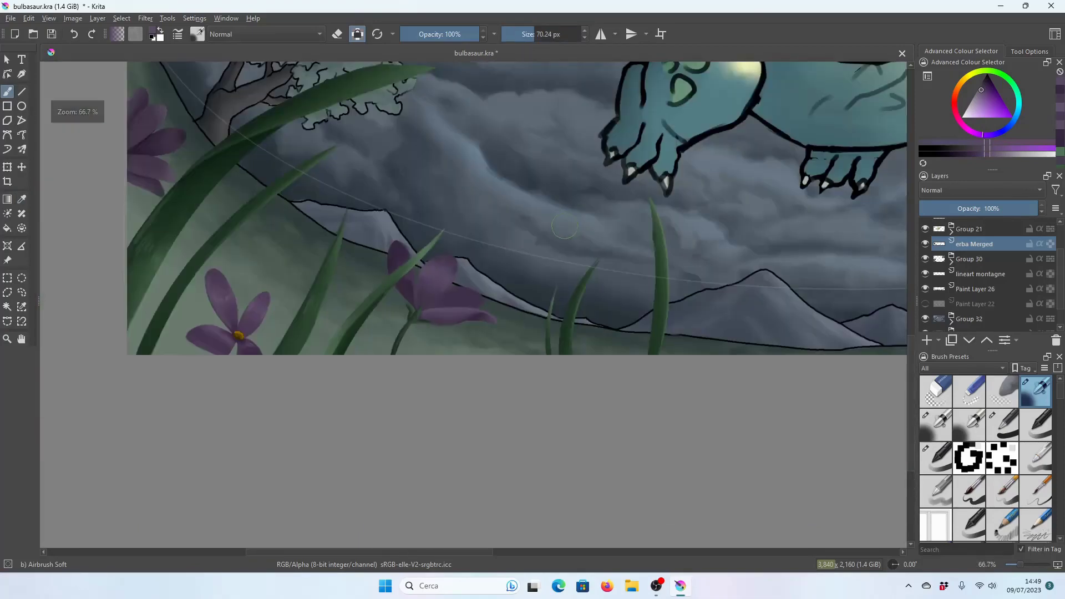
{"action": "scroll", "coordinate": [564, 226], "scroll_direction": "down", "scroll_amount": 2}
Save bulbasaur.kra and scroll around the painting while it saves.
{"action": "key", "text": "ctrl+s"}
{"action": "scroll", "coordinate": [336, 451], "scroll_direction": "down", "scroll_amount": 2}
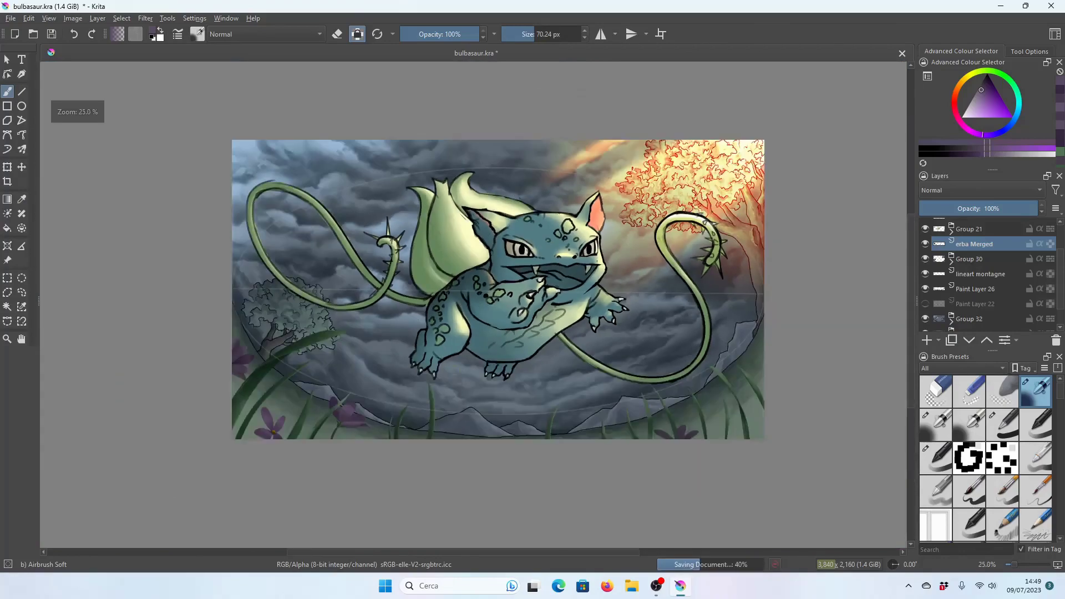
{"action": "scroll", "coordinate": [336, 452], "scroll_direction": "up", "scroll_amount": 3}
{"action": "scroll", "coordinate": [336, 451], "scroll_direction": "up", "scroll_amount": 2}
{"action": "scroll", "coordinate": [336, 451], "scroll_direction": "down", "scroll_amount": 1}
{"action": "scroll", "coordinate": [525, 321], "scroll_direction": "up", "scroll_amount": 1}
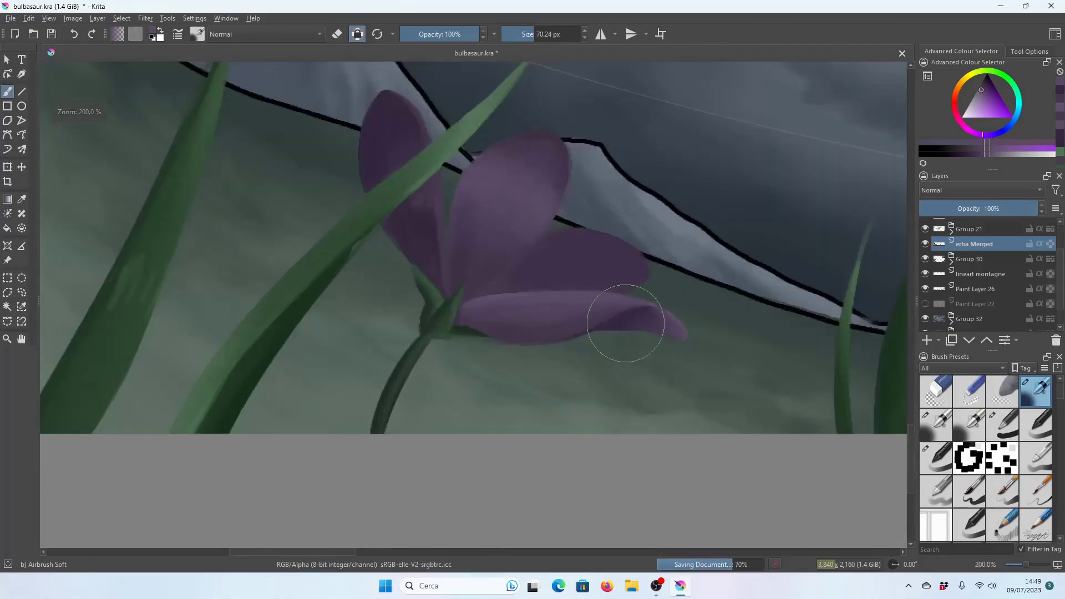
{"action": "scroll", "coordinate": [634, 326], "scroll_direction": "down", "scroll_amount": 1}
{"action": "scroll", "coordinate": [610, 283], "scroll_direction": "up", "scroll_amount": 1}
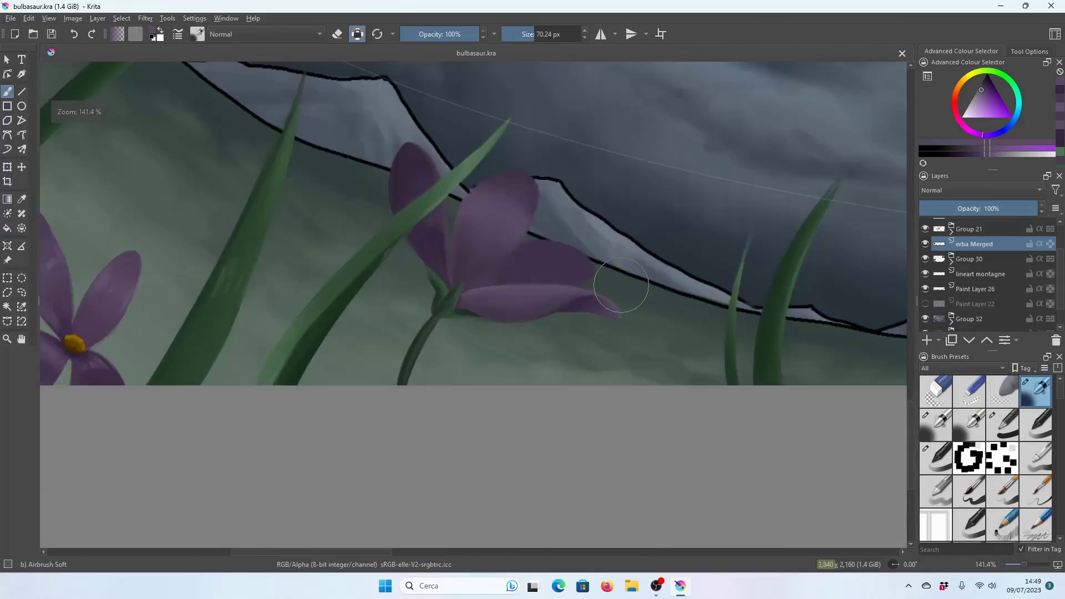
{"action": "scroll", "coordinate": [521, 272], "scroll_direction": "up", "scroll_amount": 2}
{"action": "scroll", "coordinate": [516, 263], "scroll_direction": "down", "scroll_amount": 3}
Pick a new purple, shrink the brush to about 7.5 px and paint a fine shading stroke on the petals.
{"action": "scroll", "coordinate": [527, 283], "scroll_direction": "down", "scroll_amount": 1}
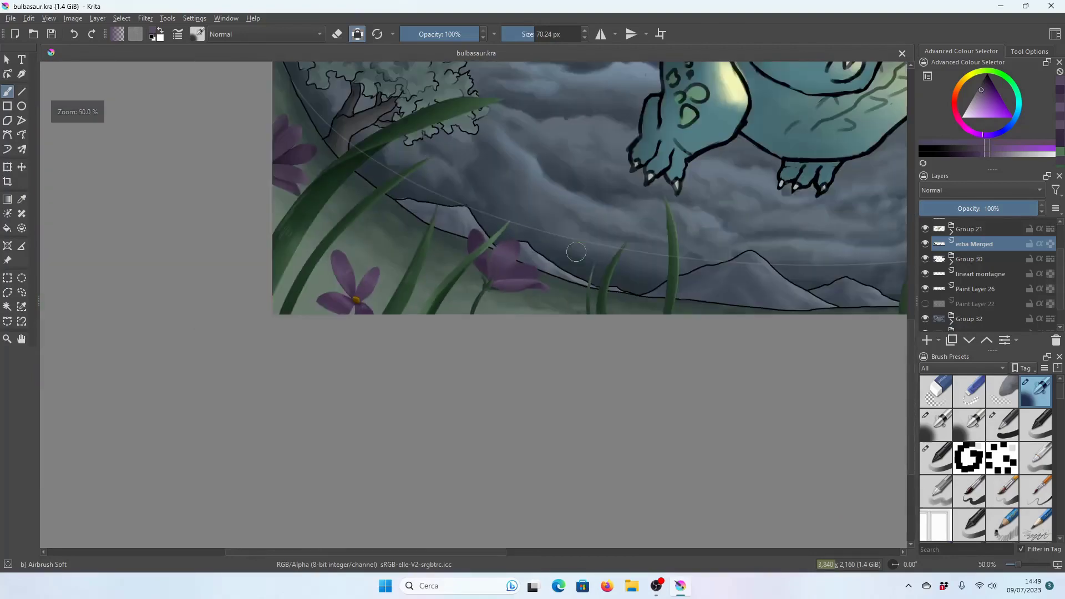
{"action": "scroll", "coordinate": [538, 299], "scroll_direction": "down", "scroll_amount": 1}
{"action": "scroll", "coordinate": [547, 314], "scroll_direction": "down", "scroll_amount": 1}
{"action": "scroll", "coordinate": [547, 313], "scroll_direction": "up", "scroll_amount": 3}
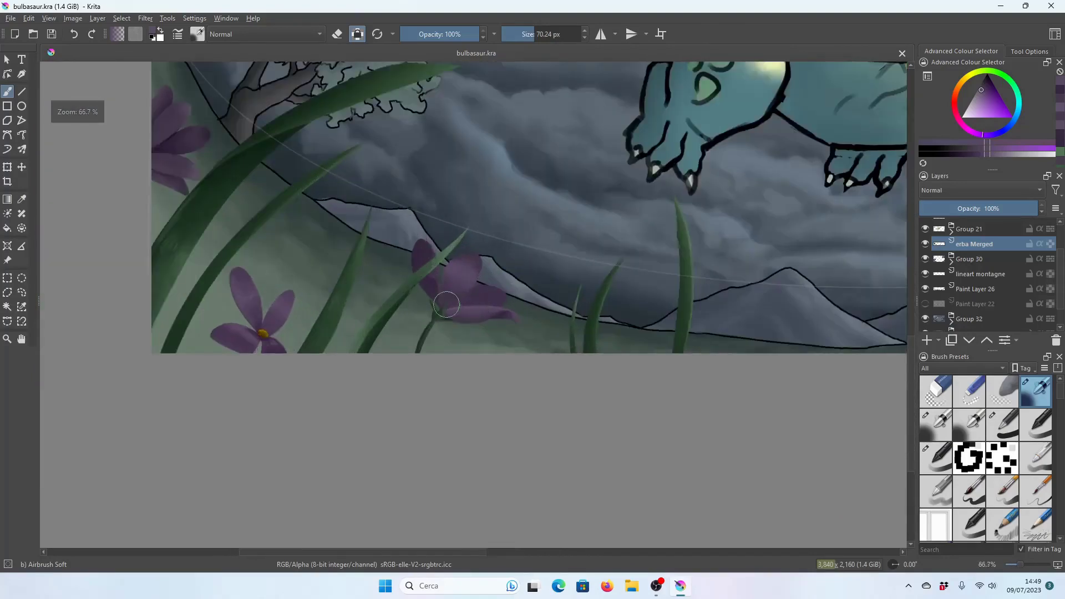
{"action": "scroll", "coordinate": [452, 327], "scroll_direction": "down", "scroll_amount": 1}
{"action": "scroll", "coordinate": [399, 381], "scroll_direction": "down", "scroll_amount": 1}
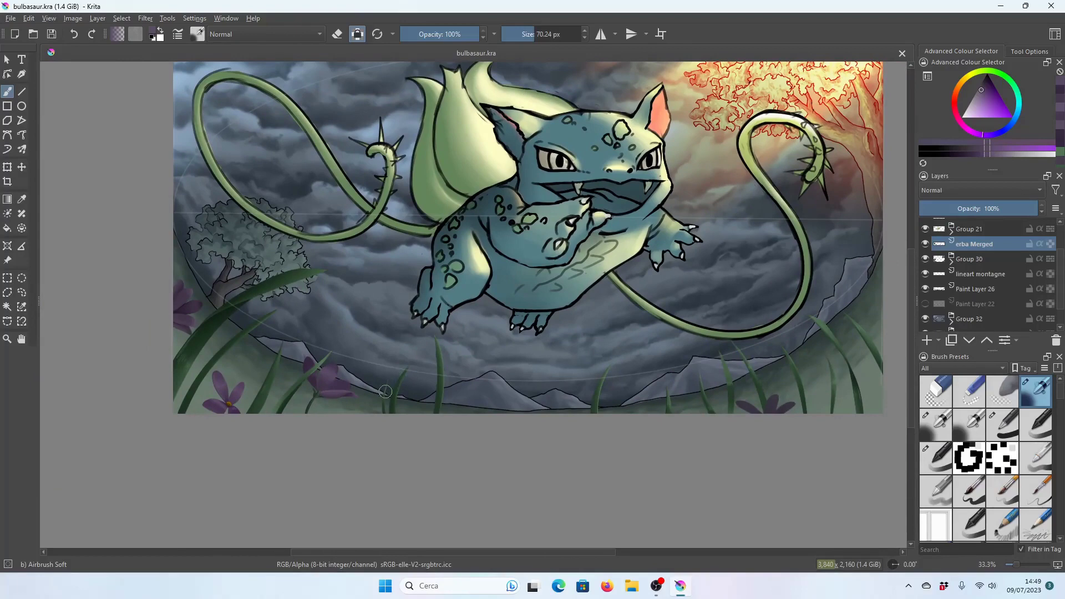
{"action": "scroll", "coordinate": [388, 393], "scroll_direction": "up", "scroll_amount": 2}
{"action": "scroll", "coordinate": [439, 278], "scroll_direction": "up", "scroll_amount": 3}
{"action": "scroll", "coordinate": [447, 302], "scroll_direction": "up", "scroll_amount": 1}
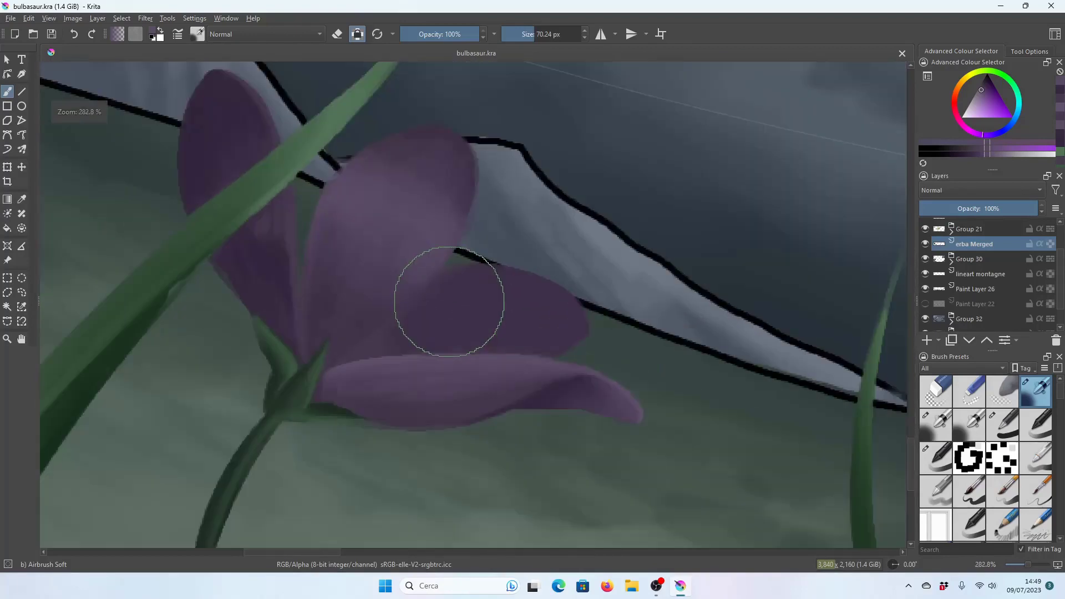
{"action": "left_click", "coordinate": [1061, 135]}
{"action": "left_click", "coordinate": [522, 34]}
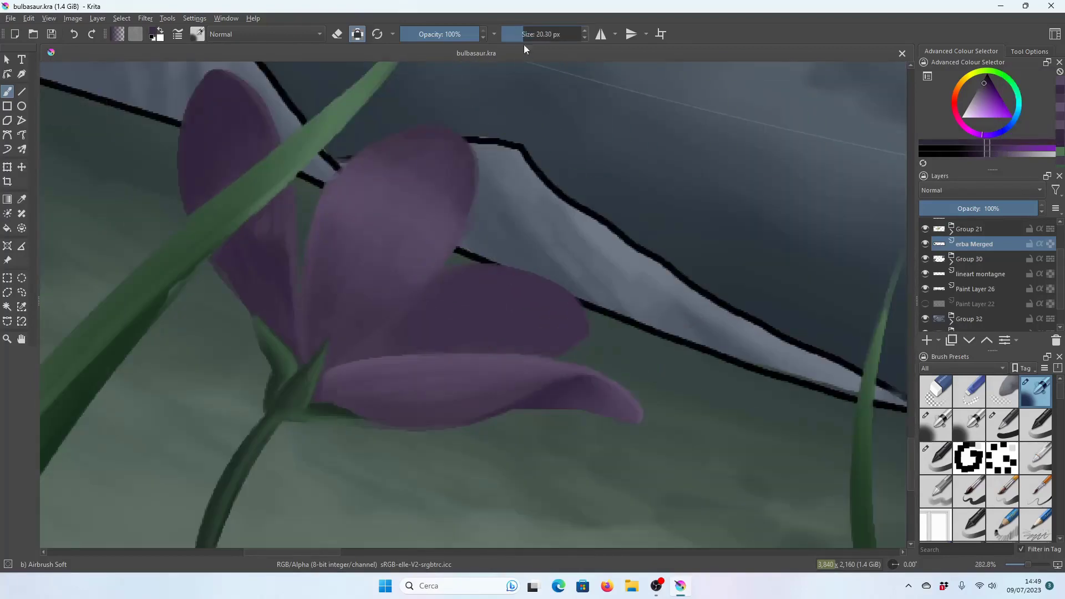
{"action": "left_click", "coordinate": [516, 34]}
{"action": "left_click_drag", "start_coordinate": [352, 358], "coordinate": [392, 324]}
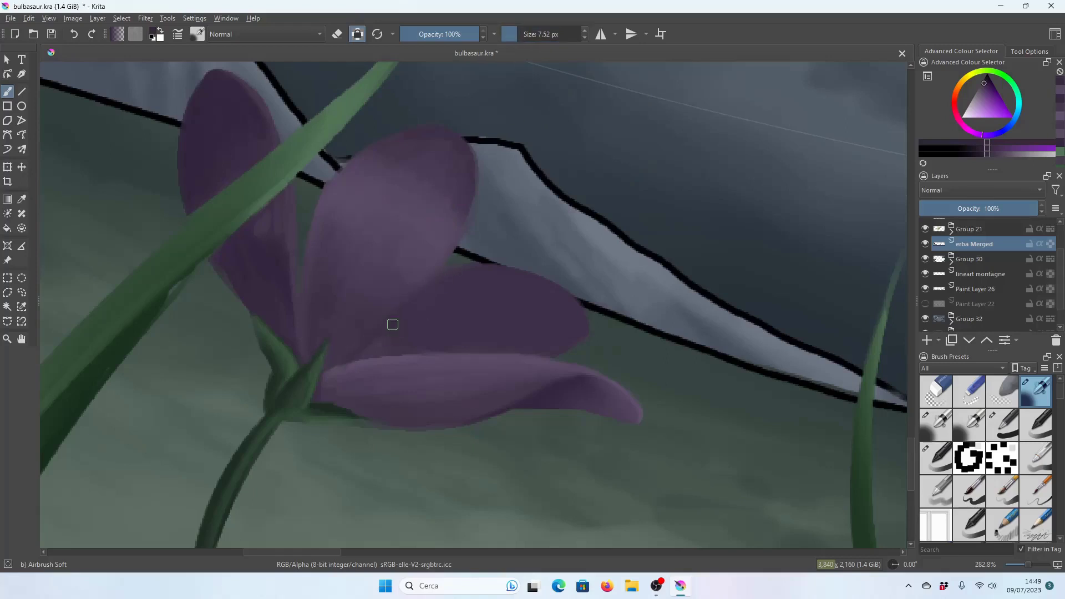
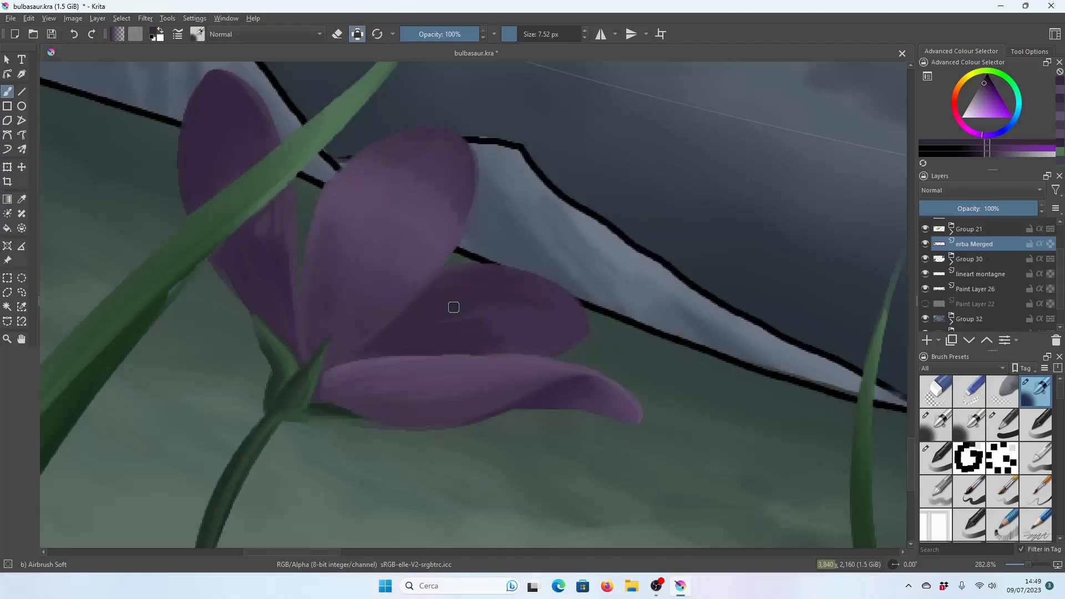
Sample the crocus petal's purple from the canvas and zoom in on the petals.
{"action": "left_click", "coordinate": [981, 90]}
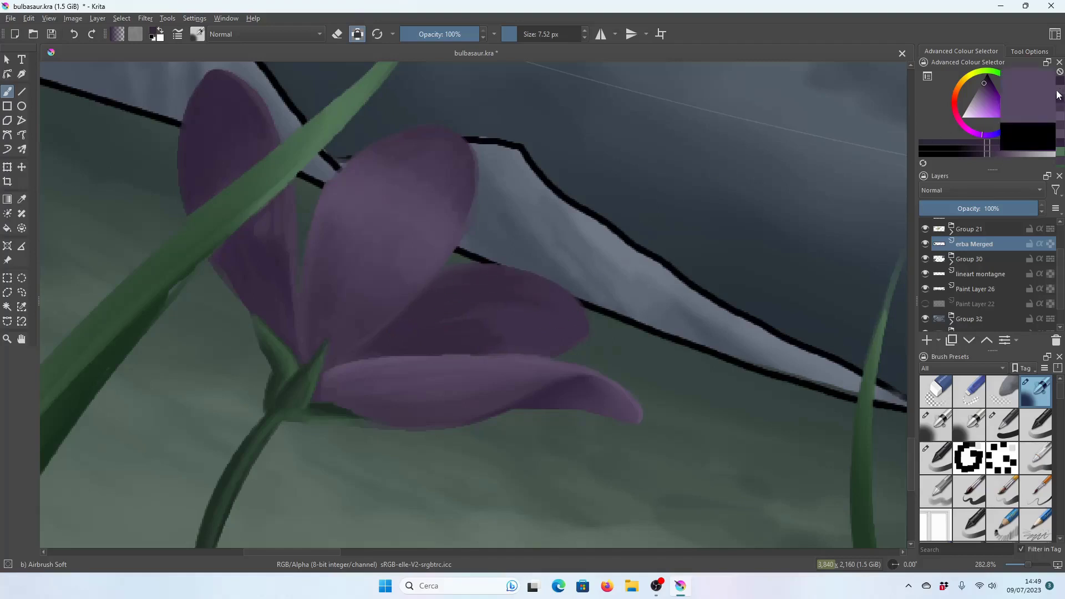
{"action": "left_click", "coordinate": [525, 34]}
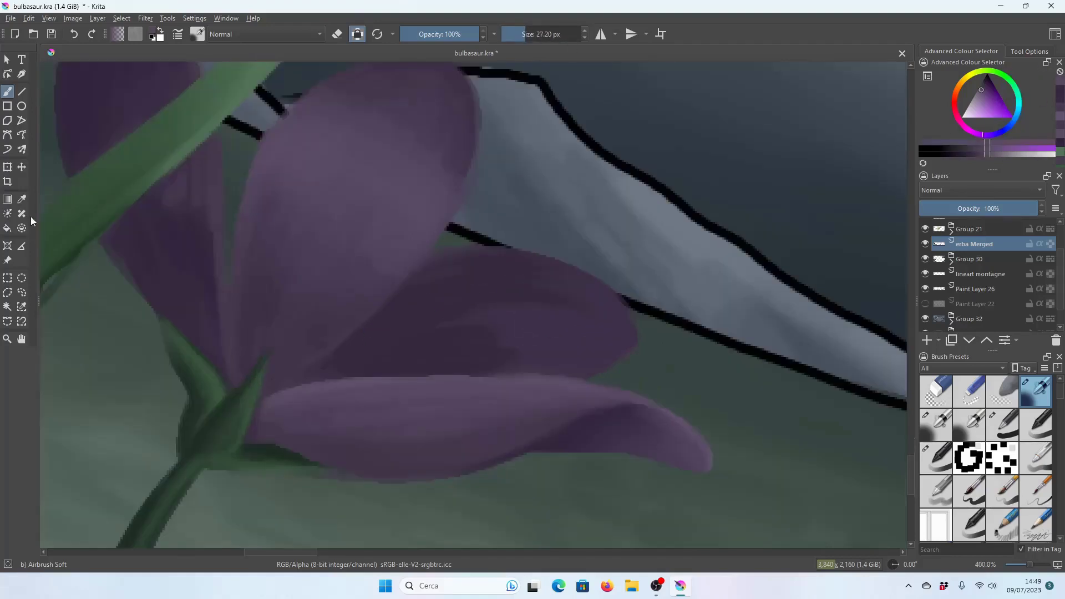
{"action": "key", "text": "ctrl+plus"}
{"action": "left_click", "coordinate": [537, 341]}
{"action": "key", "text": "b"}
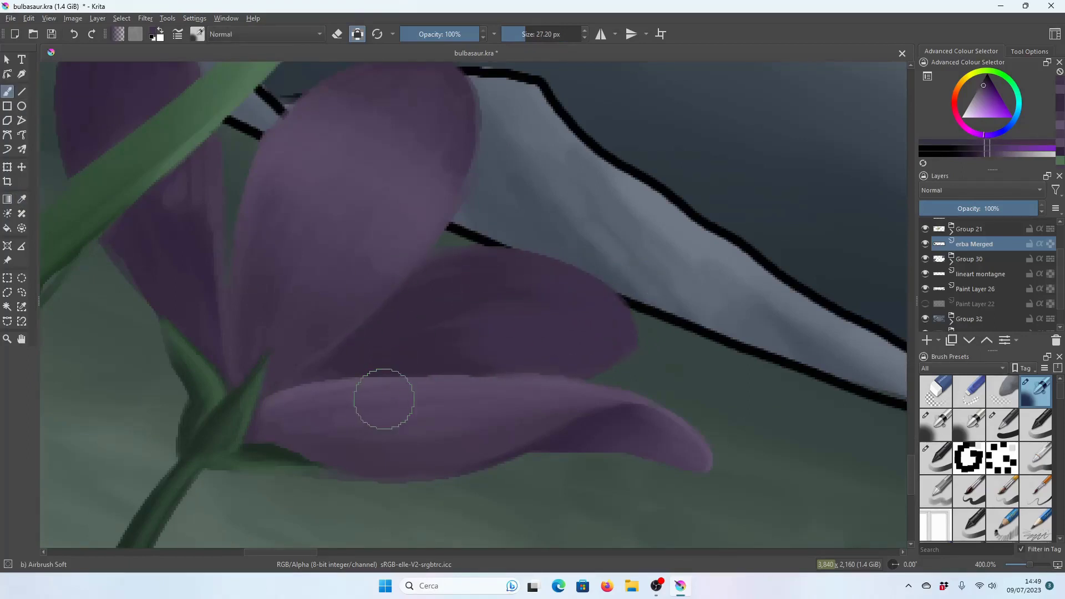
{"action": "key", "text": "minus"}
{"action": "key", "text": "minus"}
{"action": "key", "text": "minus"}
{"action": "key", "text": "plus"}
{"action": "key", "text": "plus"}
{"action": "key", "text": "plus"}
{"action": "key", "text": "plus"}
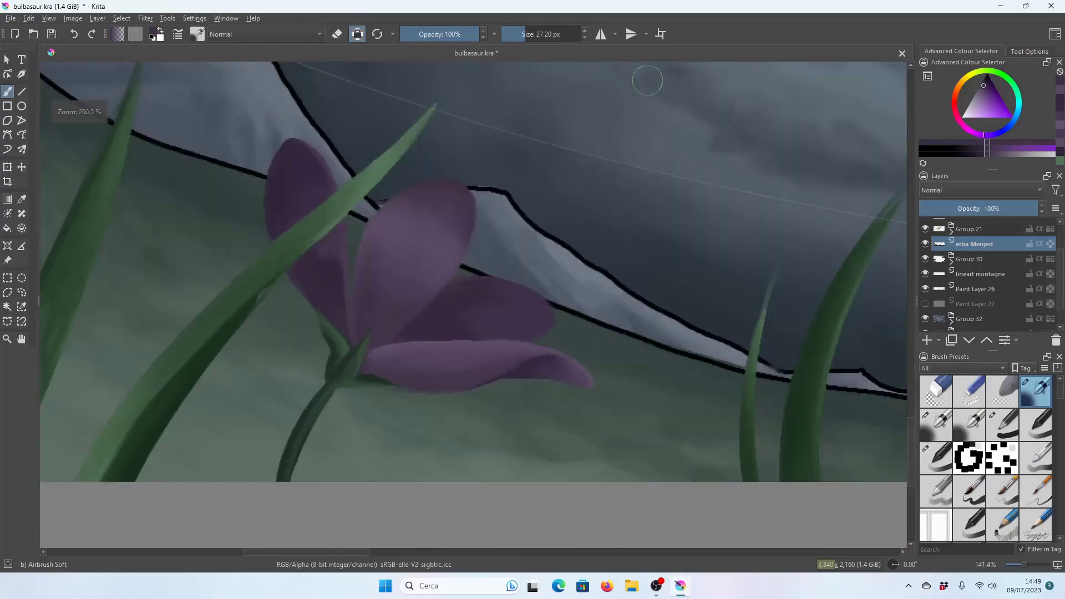
{"action": "key", "text": "plus"}
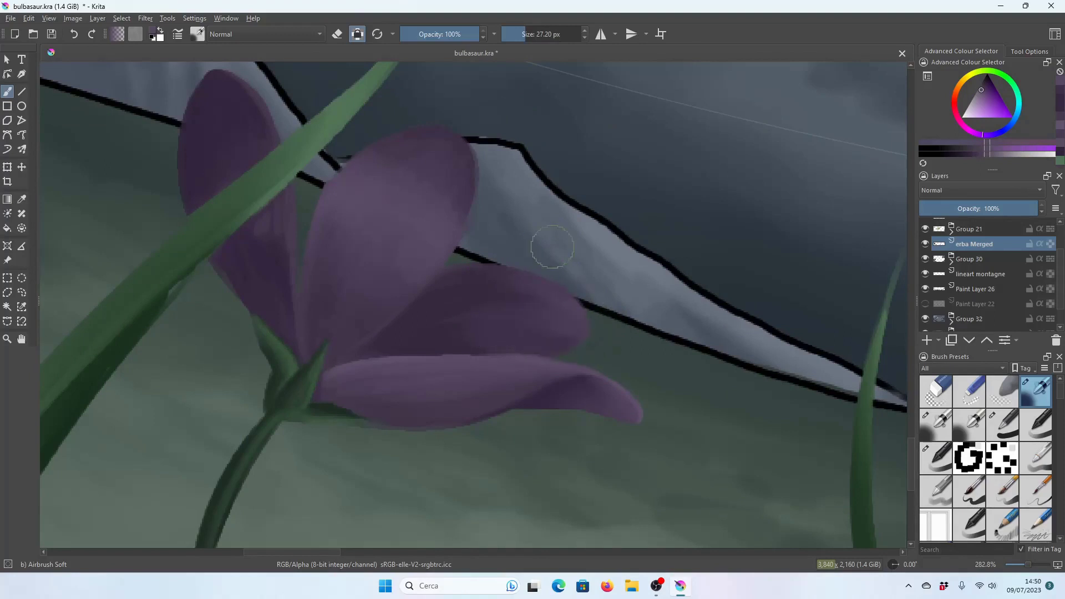
With an 11 px airbrush, round the middle petal's right edge toward the lower petal.
{"action": "left_click_drag", "start_coordinate": [528, 33], "coordinate": [531, 32]}
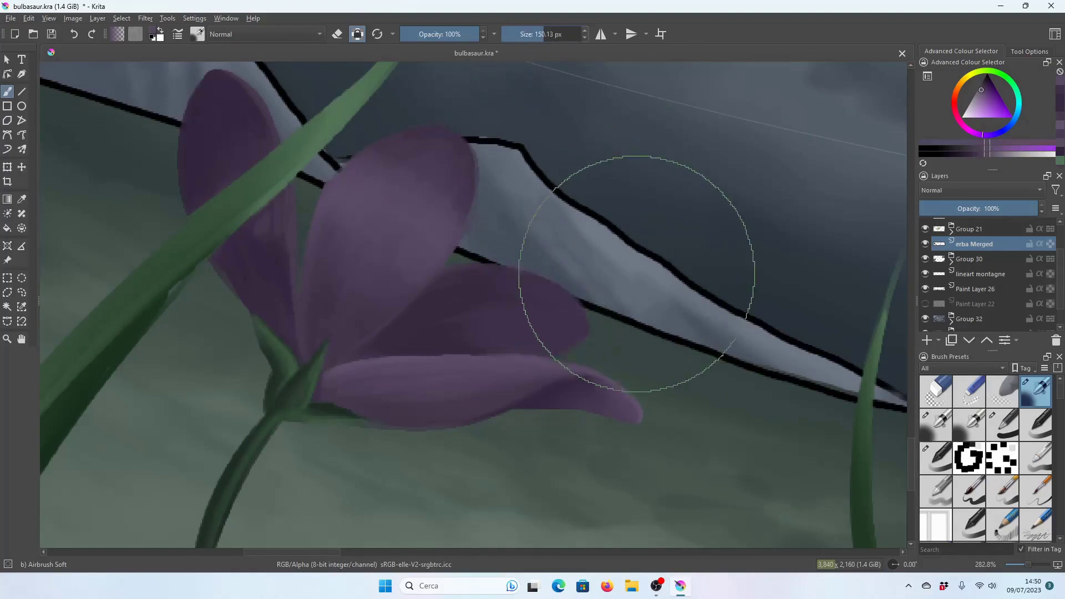
{"action": "key", "text": "plus"}
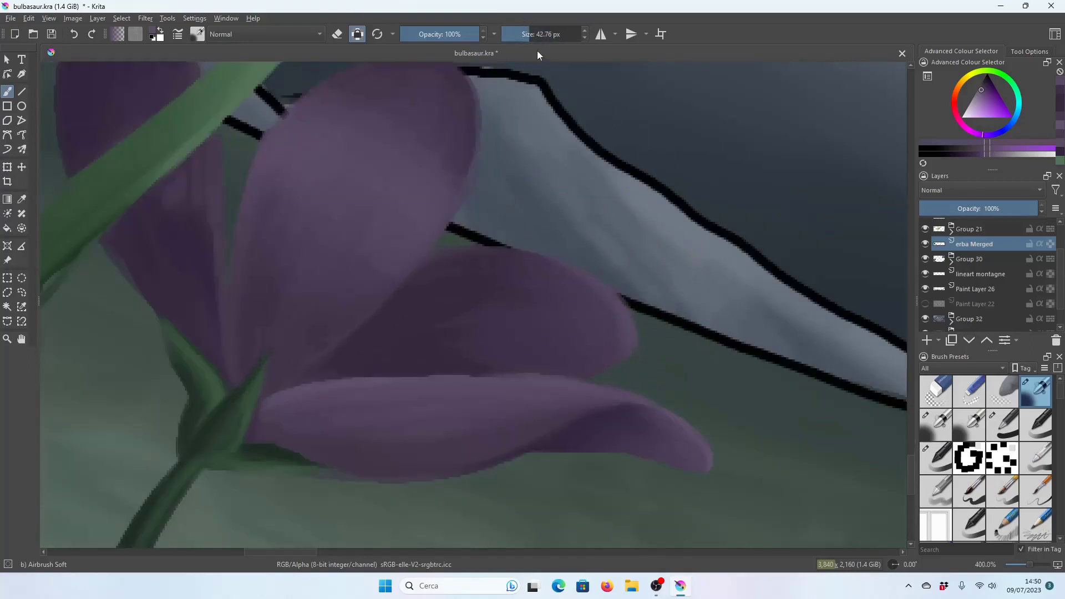
{"action": "left_click_drag", "start_coordinate": [531, 34], "coordinate": [520, 34]}
{"action": "left_click_drag", "start_coordinate": [628, 338], "coordinate": [602, 377]}
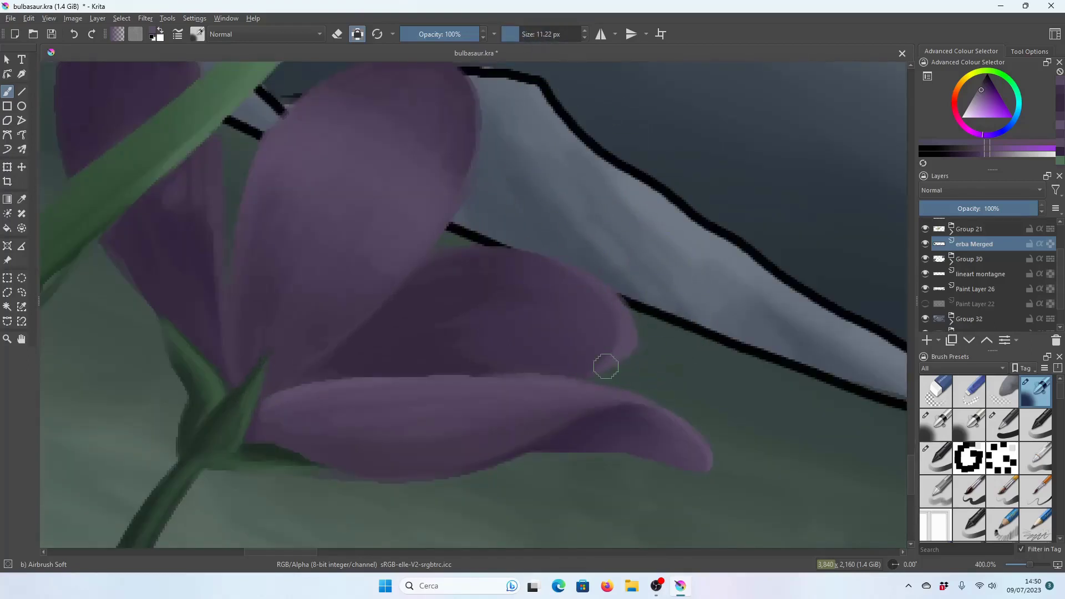
{"action": "scroll", "coordinate": [606, 366], "scroll_direction": "down", "scroll_amount": 2}
{"action": "scroll", "coordinate": [554, 277], "scroll_direction": "down", "scroll_amount": 3}
{"action": "scroll", "coordinate": [499, 278], "scroll_direction": "up", "scroll_amount": 3}
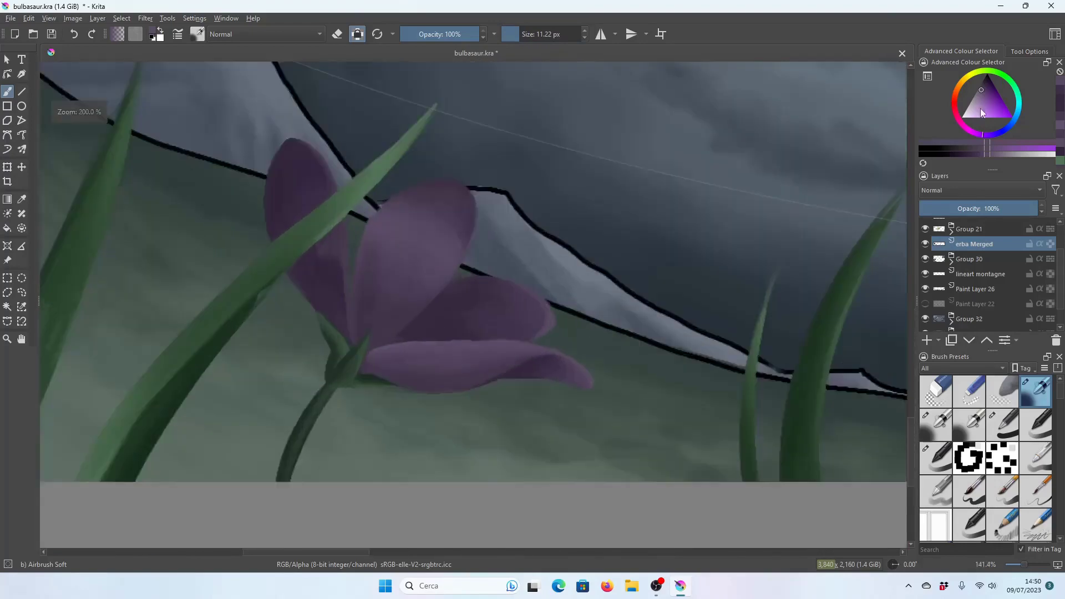
{"action": "key", "text": "plus"}
{"action": "key", "text": "plus"}
{"action": "left_click", "coordinate": [985, 84]}
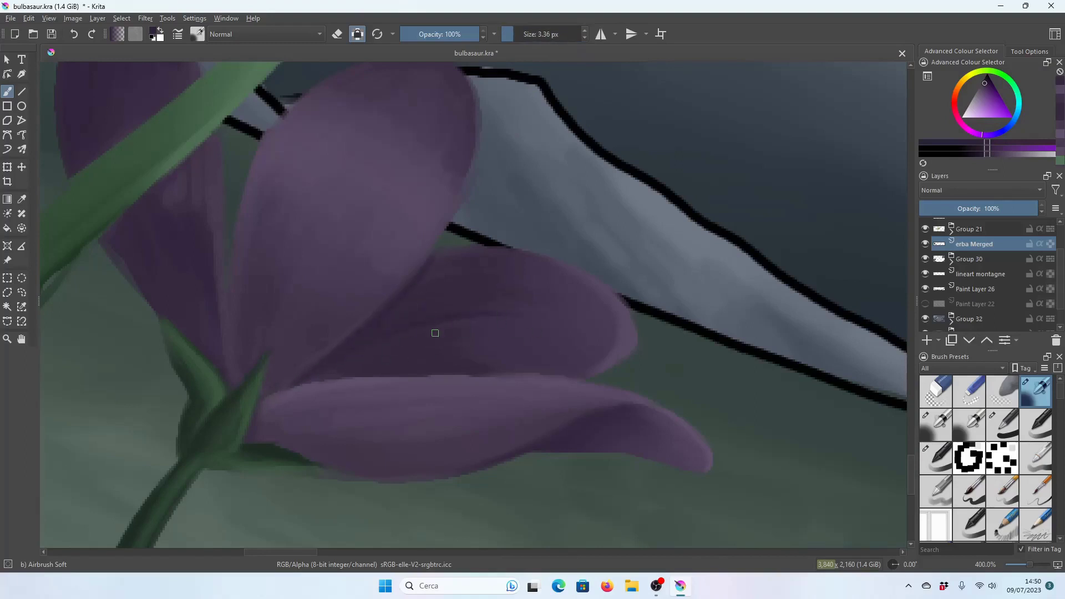
Save bulbasaur.kra with Ctrl+S, then zoom around the lower grass to inspect it.
{"action": "scroll", "coordinate": [314, 382], "scroll_direction": "down", "scroll_amount": 10}
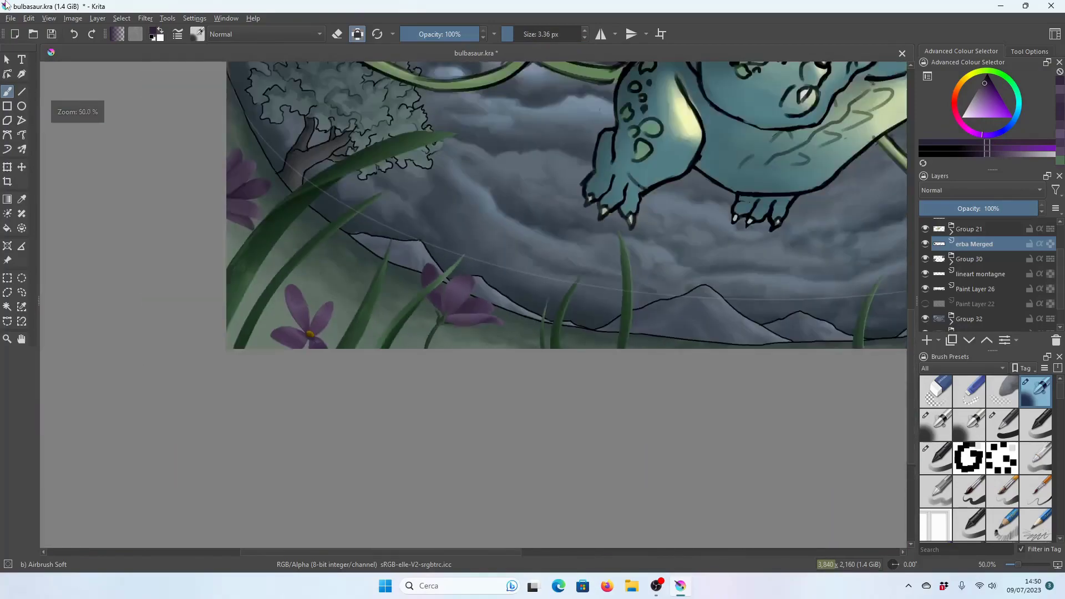
{"action": "key", "text": "minus"}
{"action": "key", "text": "ctrl+s"}
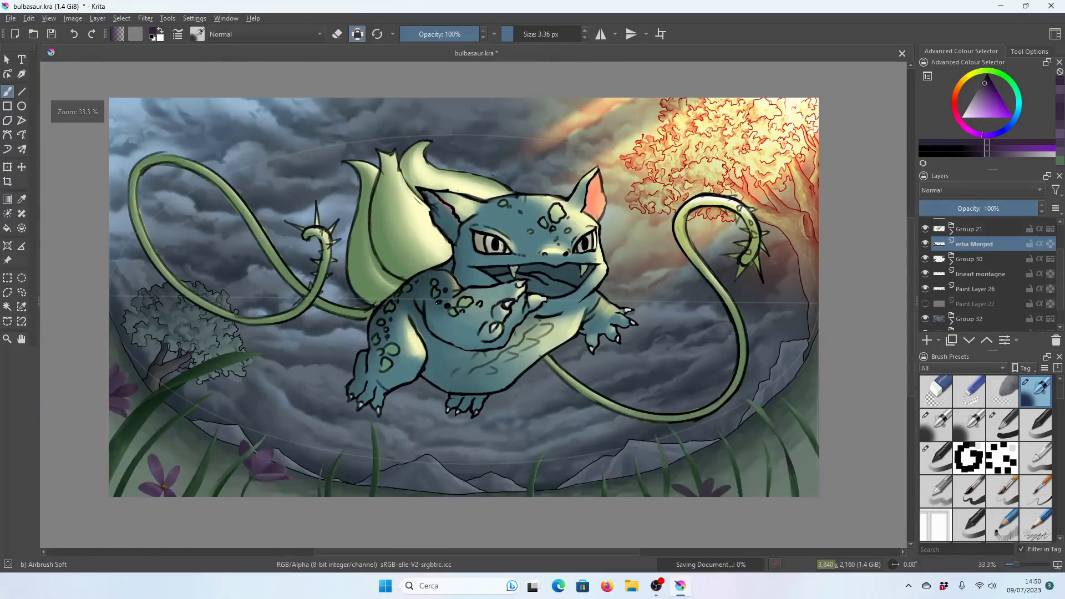
{"action": "key", "text": "plus"}
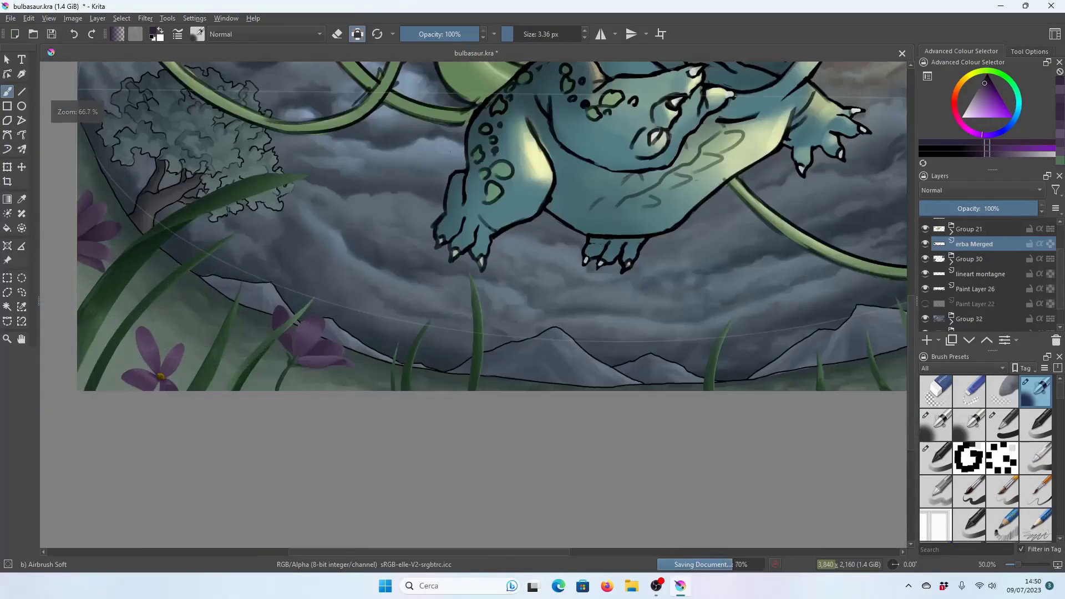
{"action": "key", "text": "minus"}
{"action": "key", "text": "minus"}
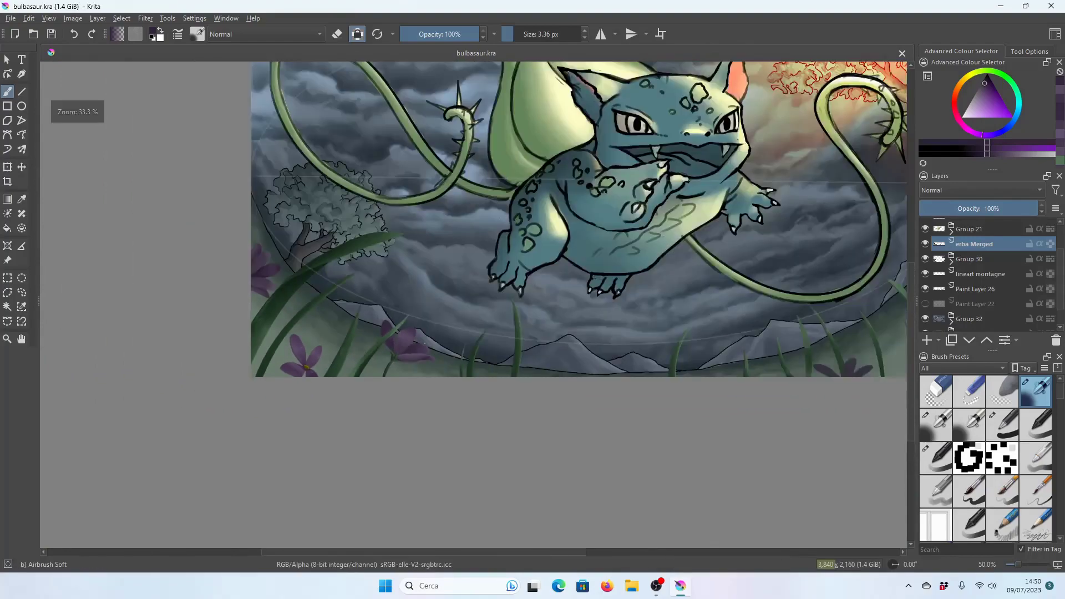
{"action": "key", "text": "plus"}
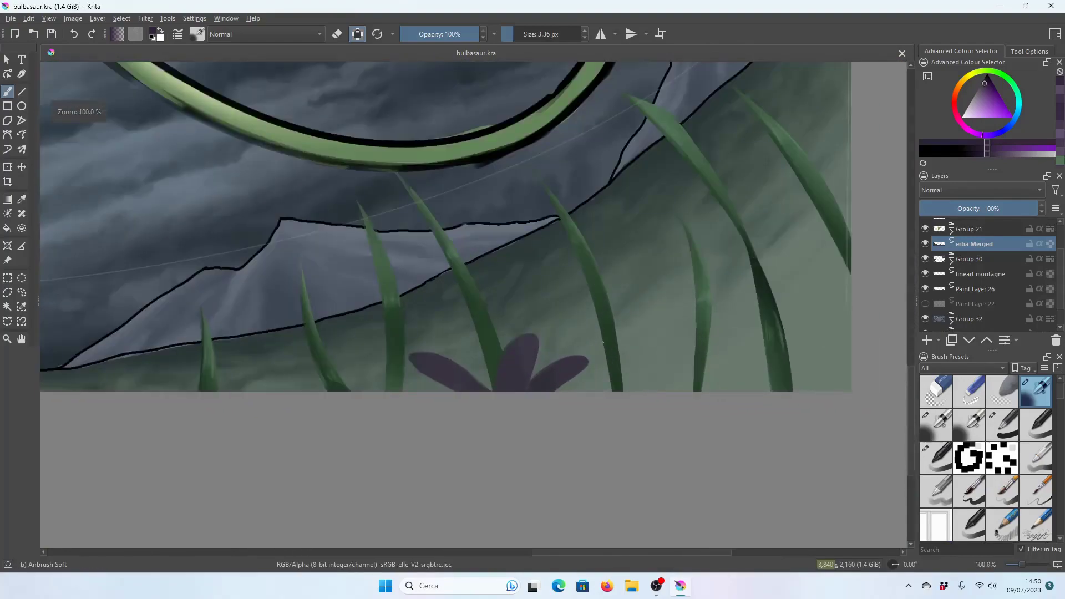
{"action": "key", "text": "ctrl+shift+0"}
{"action": "scroll", "coordinate": [623, 374], "scroll_direction": "down", "scroll_amount": 3}
{"action": "scroll", "coordinate": [622, 374], "scroll_direction": "up", "scroll_amount": 5}
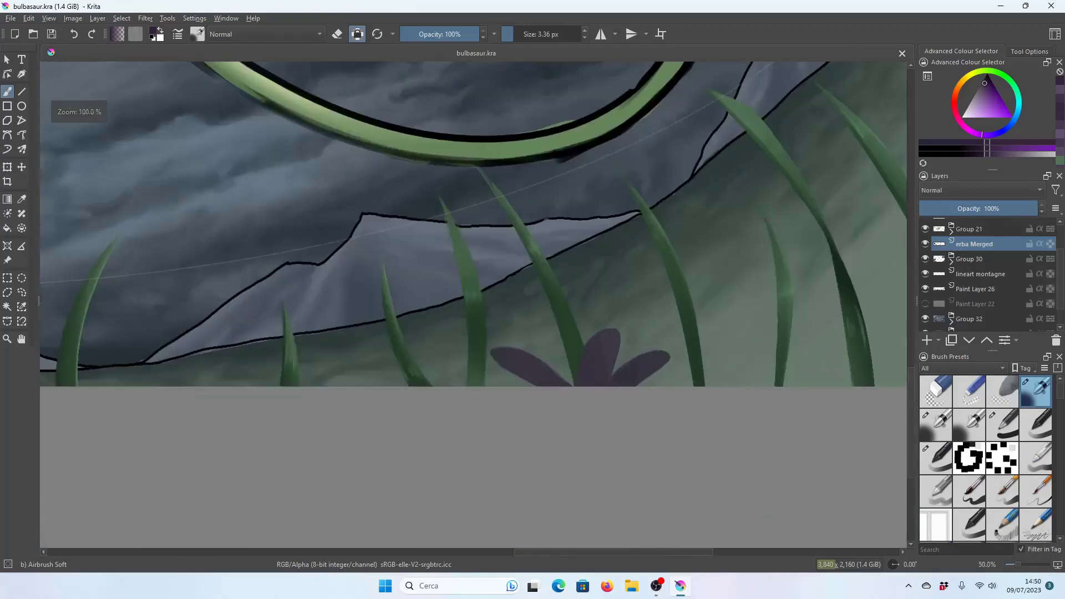
{"action": "scroll", "coordinate": [623, 374], "scroll_direction": "up", "scroll_amount": 3}
Draw a Bezier selection enclosing the bottom-centre flower's petals.
{"action": "left_click", "coordinate": [8, 321]}
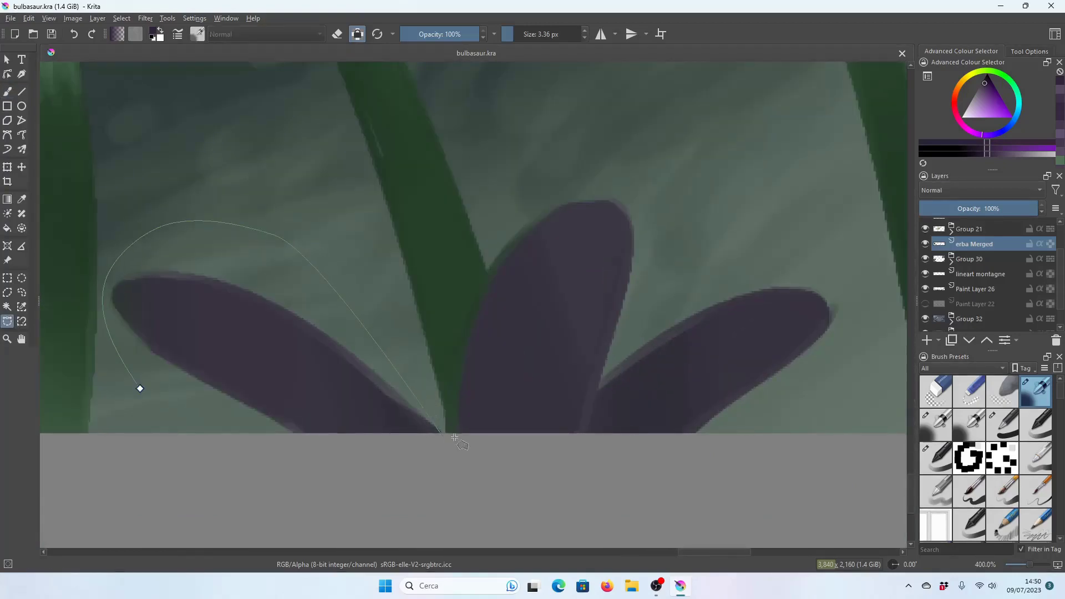
{"action": "left_click_drag", "start_coordinate": [641, 141], "coordinate": [673, 147]}
{"action": "left_click_drag", "start_coordinate": [860, 295], "coordinate": [868, 311]}
{"action": "key", "text": "Return"}
Apply Colour Balance with Shadows Green at -6 to the petals, then deselect.
{"action": "left_click", "coordinate": [146, 18]}
{"action": "mouse_move", "coordinate": [160, 56]}
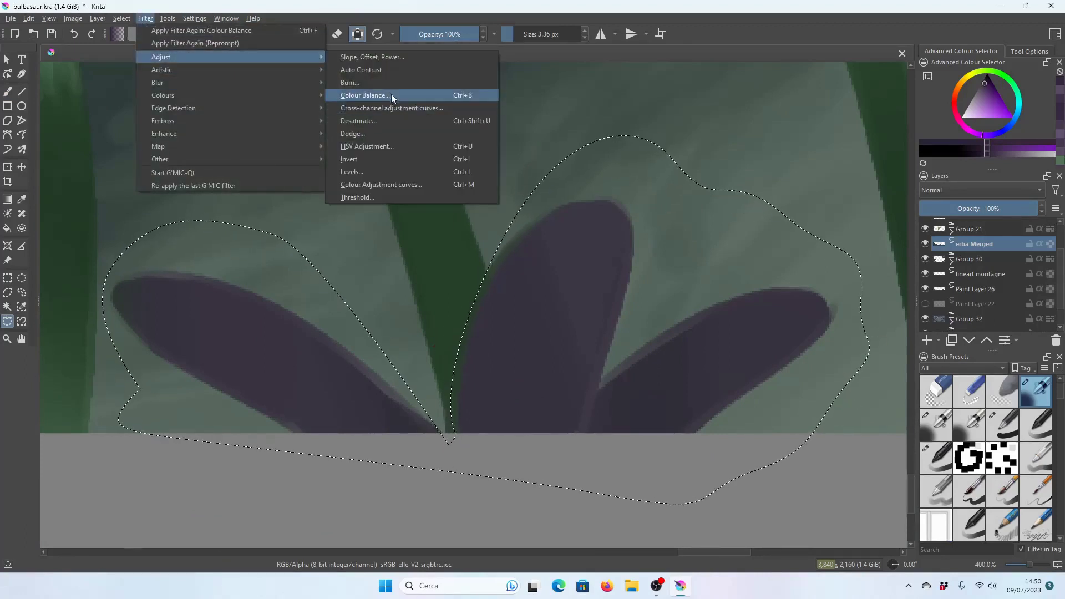
{"action": "left_click", "coordinate": [391, 95]}
{"action": "scroll", "coordinate": [848, 211], "scroll_direction": "down", "scroll_amount": 6}
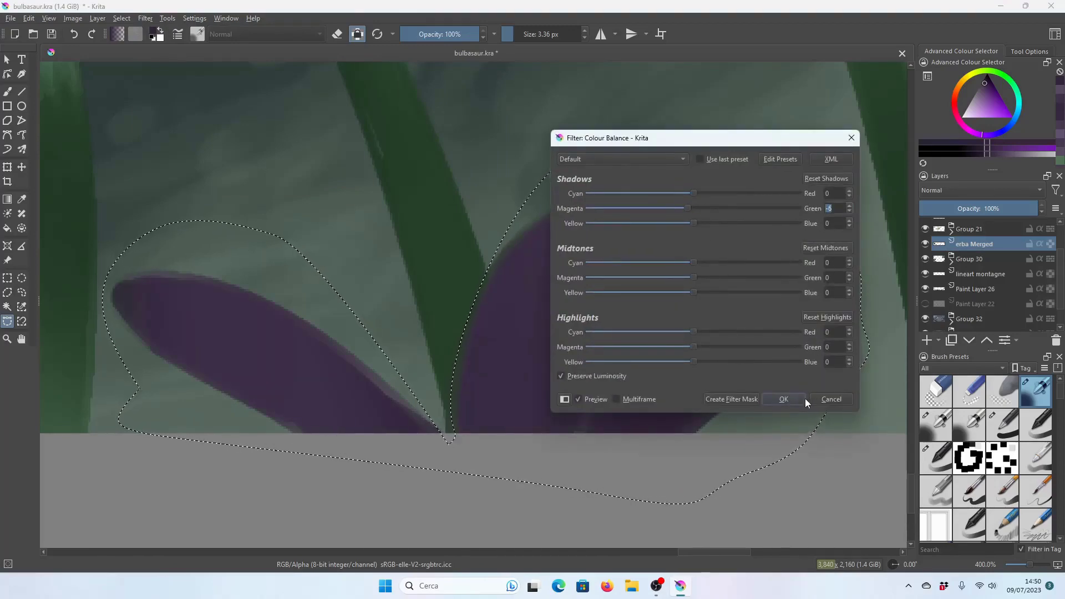
{"action": "left_click", "coordinate": [783, 398]}
{"action": "key", "text": "minus"}
{"action": "left_click", "coordinate": [127, 32]}
Pick the left-edge flower's purple as the painting colour with the colour picker.
{"action": "key", "text": "1"}
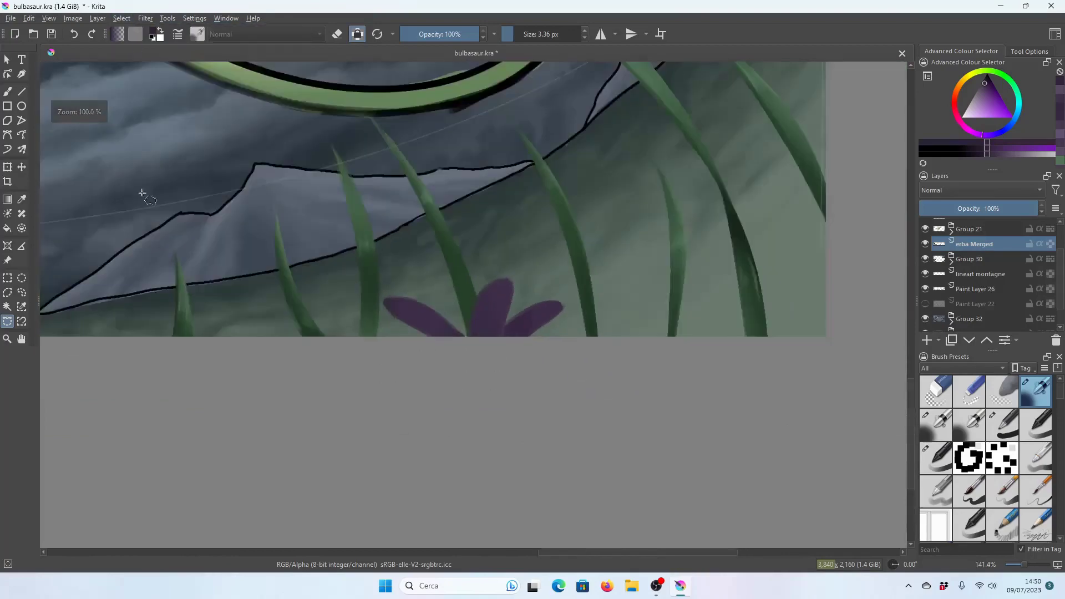
{"action": "left_click", "coordinate": [23, 201]}
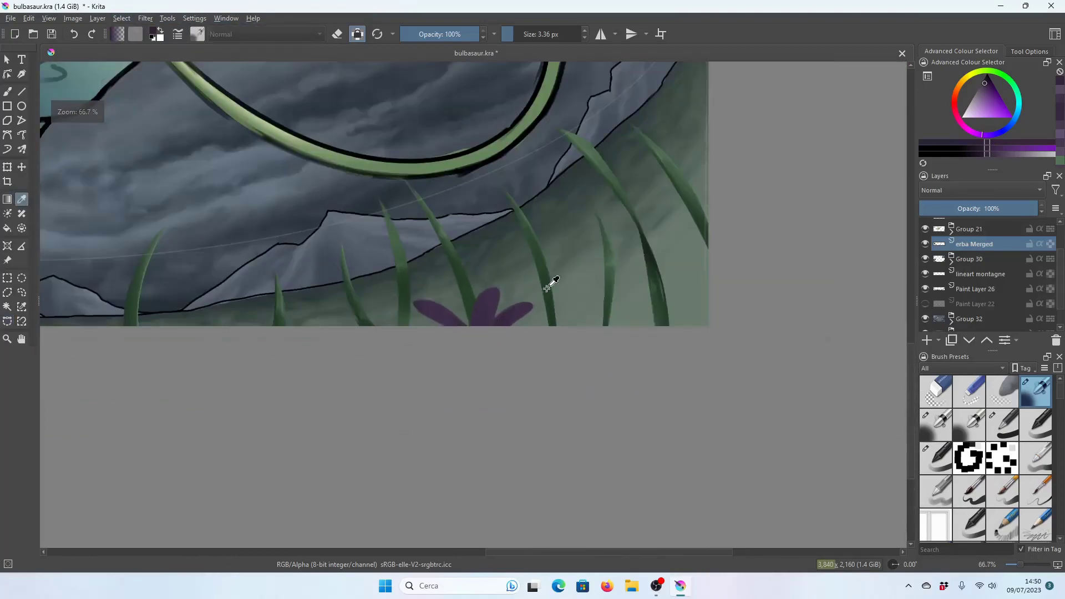
{"action": "key", "text": "plus"}
{"action": "key", "text": "minus"}
{"action": "key", "text": "minus"}
{"action": "key", "text": "minus"}
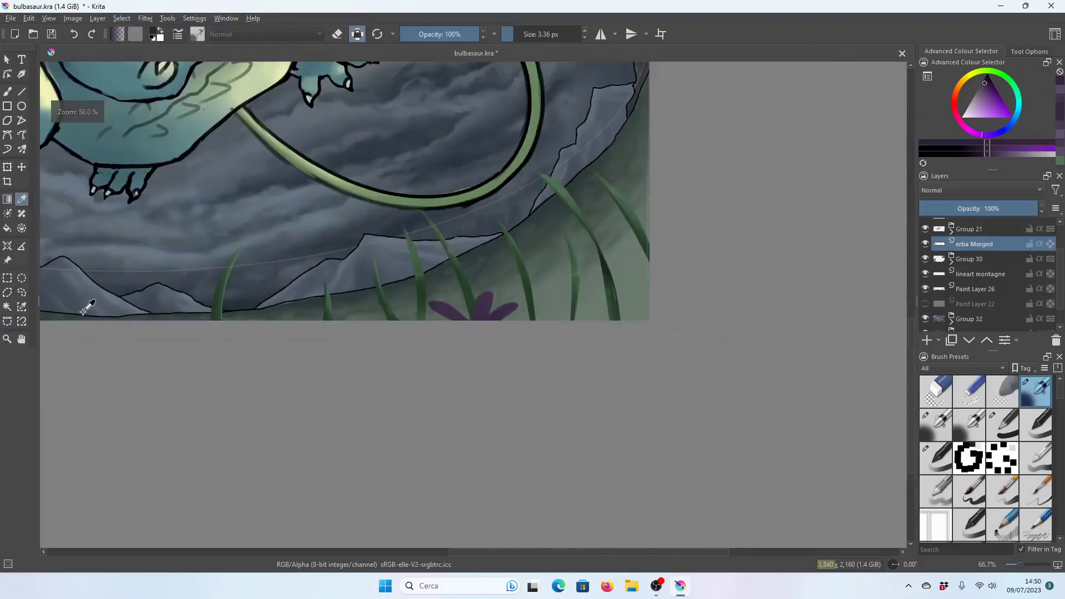
{"action": "key", "text": "minus"}
{"action": "key", "text": "minus"}
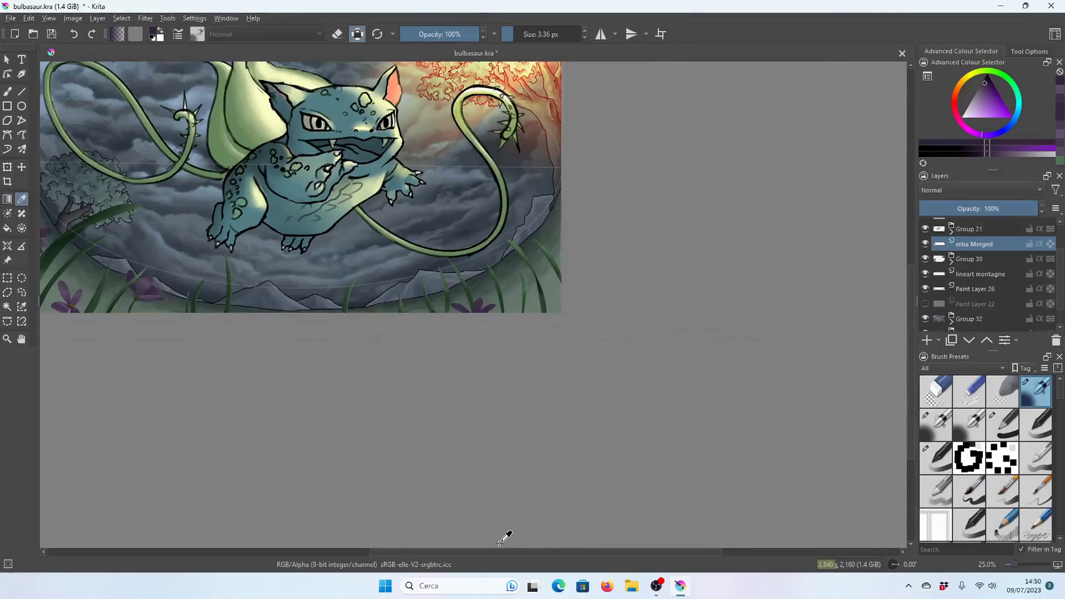
{"action": "key", "text": "plus"}
{"action": "key", "text": "plus"}
{"action": "key", "text": "plus"}
{"action": "key", "text": "plus"}
{"action": "key", "text": "plus"}
{"action": "key", "text": "plus"}
{"action": "key", "text": "plus"}
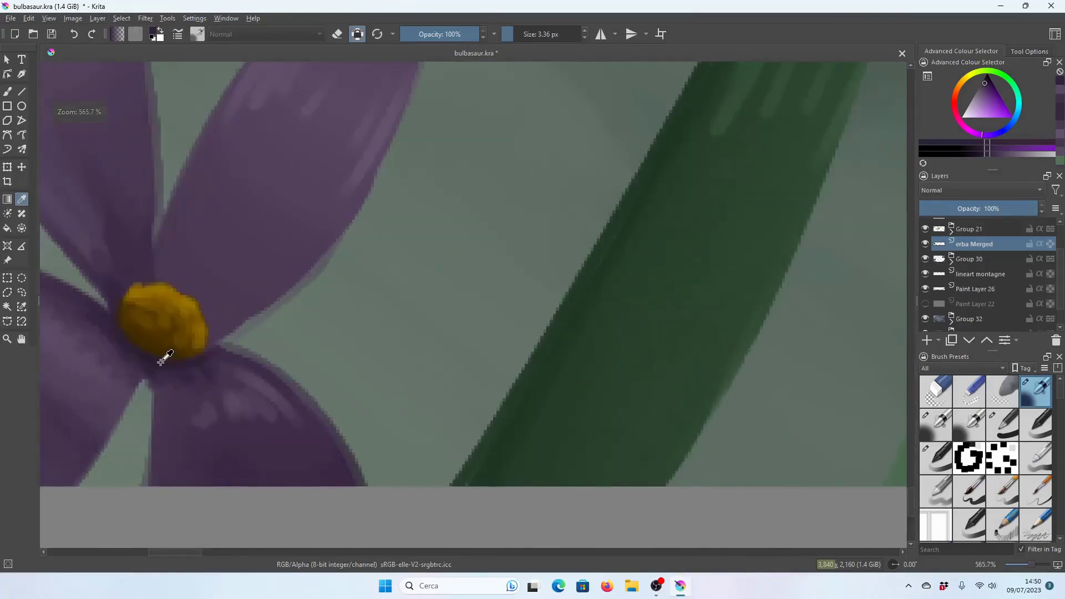
{"action": "key", "text": "1"}
{"action": "key", "text": "b"}
{"action": "key", "text": "minus"}
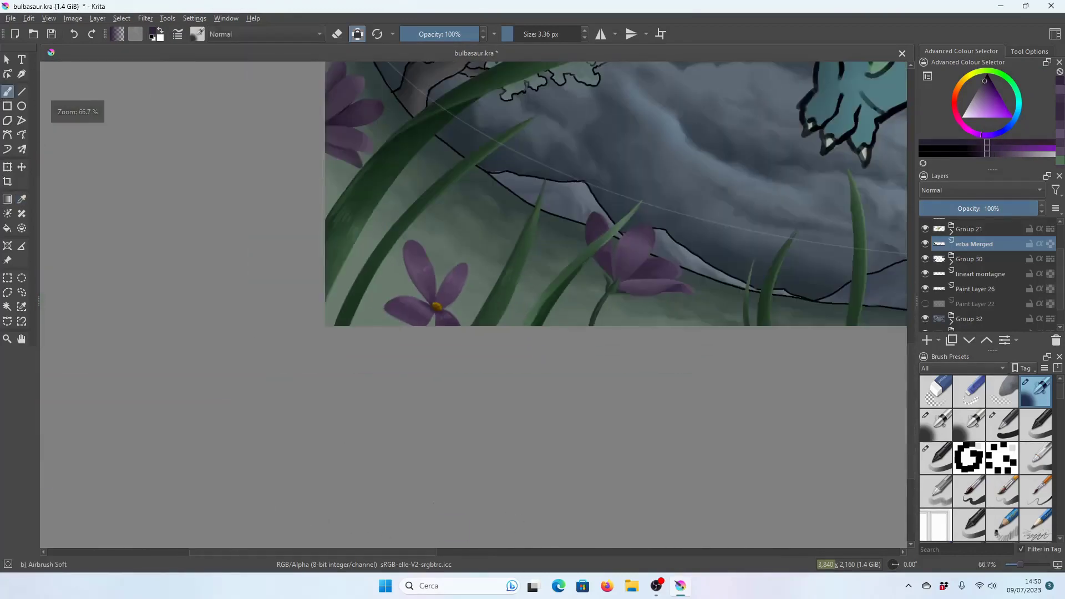
{"action": "key", "text": "p"}
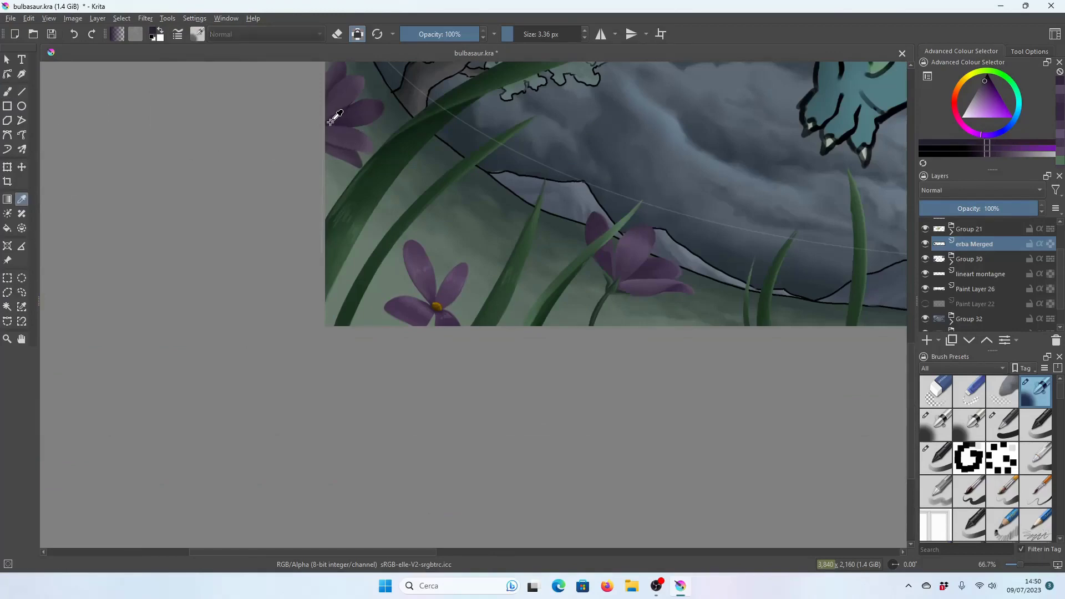
{"action": "left_click", "coordinate": [333, 117]}
Darken the light gap between the right petals with a ~10 px soft airbrush.
{"action": "key", "text": "b"}
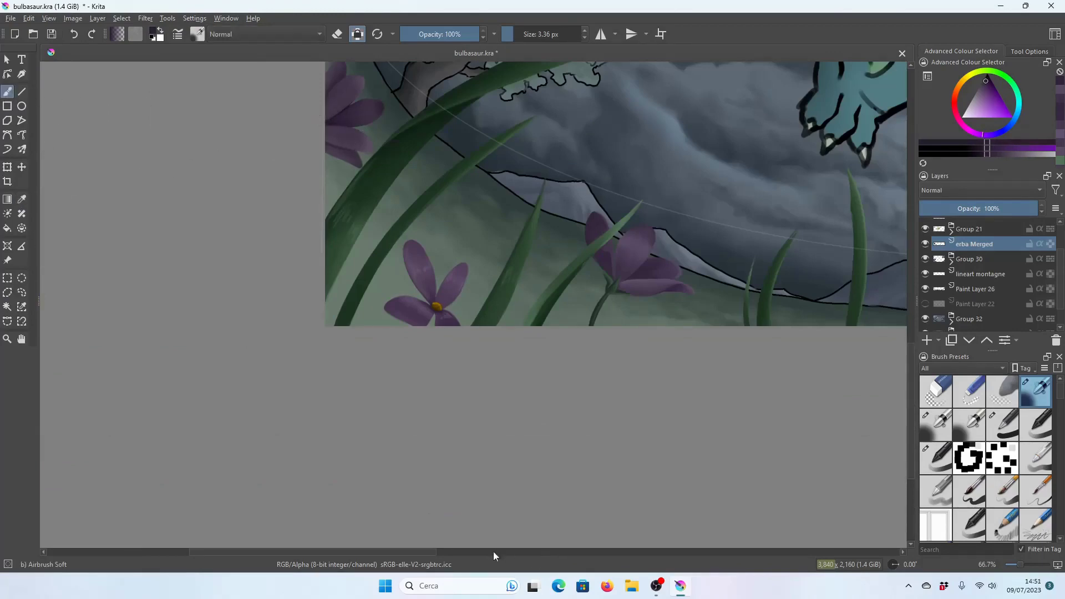
{"action": "scroll", "coordinate": [667, 534], "scroll_direction": "up", "scroll_amount": 3}
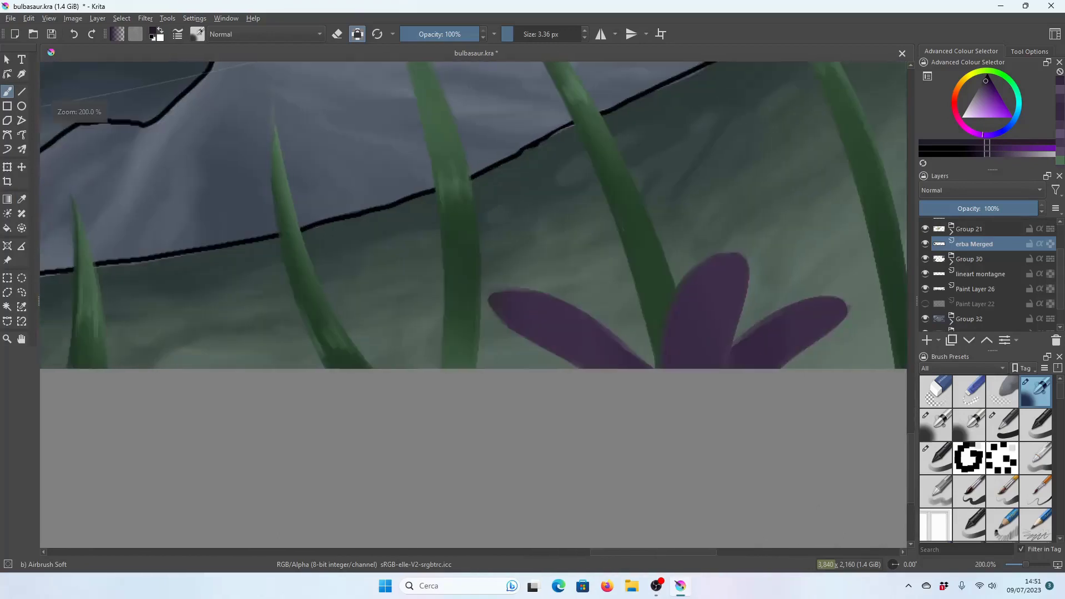
{"action": "left_click", "coordinate": [534, 34]}
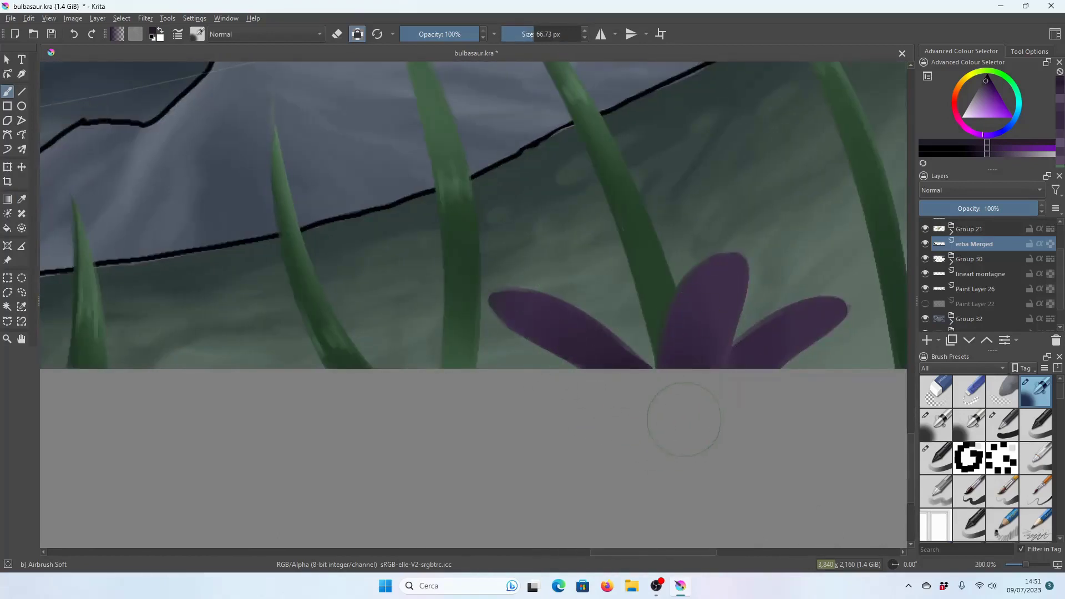
{"action": "left_click", "coordinate": [519, 34]}
{"action": "left_click_drag", "start_coordinate": [738, 368], "coordinate": [749, 325]}
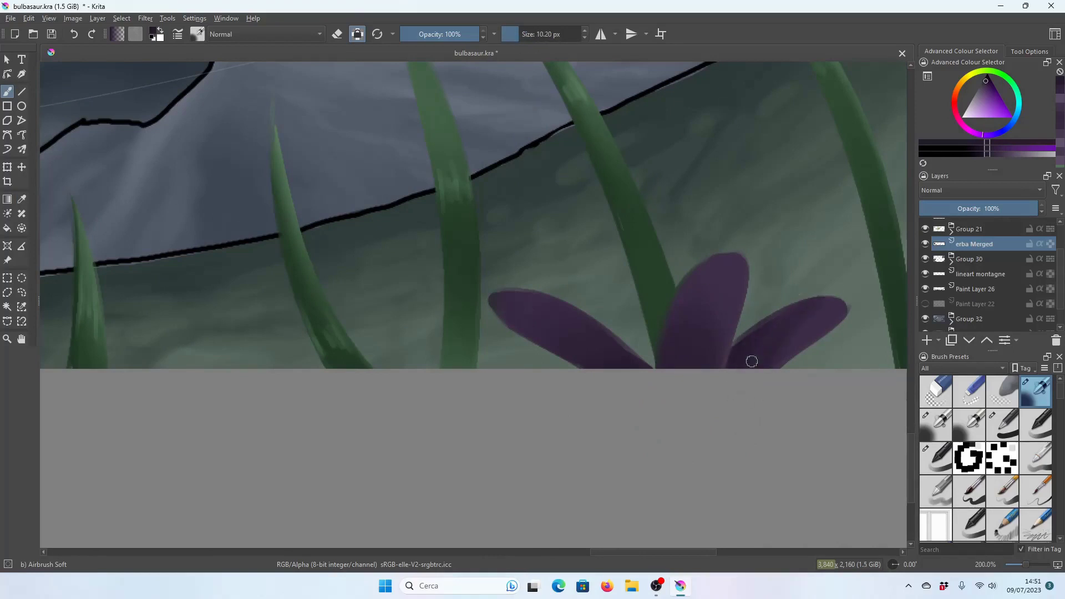
Pick a new purple and dab light highlights on the petal at about 6 px.
{"action": "left_click", "coordinate": [1059, 102]}
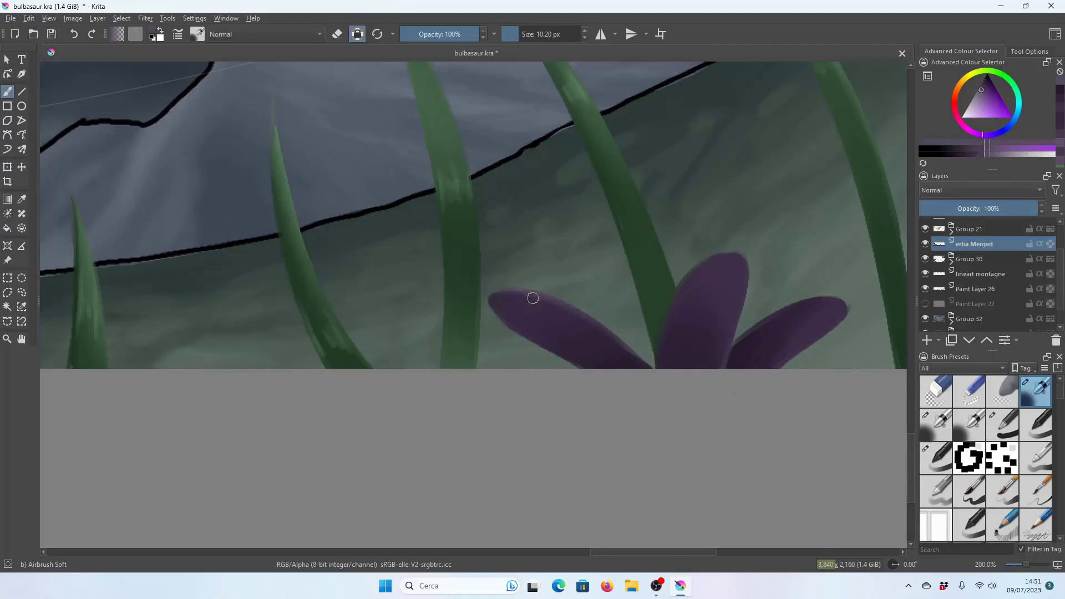
{"action": "key", "text": "bracketleft"}
{"action": "key", "text": "bracketleft"}
{"action": "key", "text": "bracketleft"}
{"action": "left_click_drag", "start_coordinate": [530, 331], "coordinate": [518, 325]}
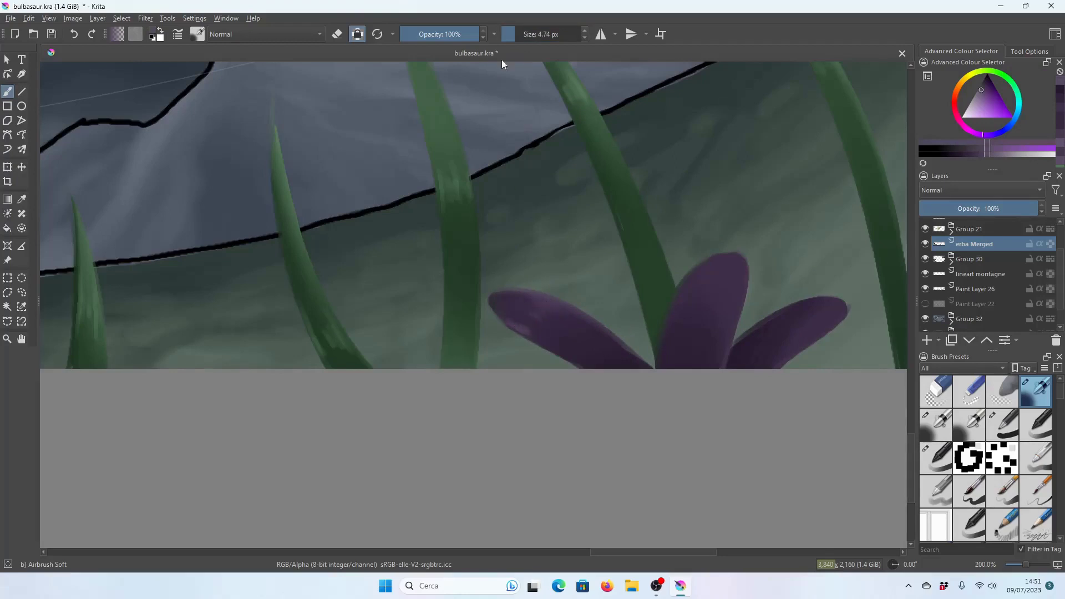
{"action": "key", "text": "bracketright"}
{"action": "key", "text": "bracketright"}
{"action": "key", "text": "bracketright"}
{"action": "key", "text": "bracketright"}
{"action": "key", "text": "bracketright"}
{"action": "key", "text": "bracketright"}
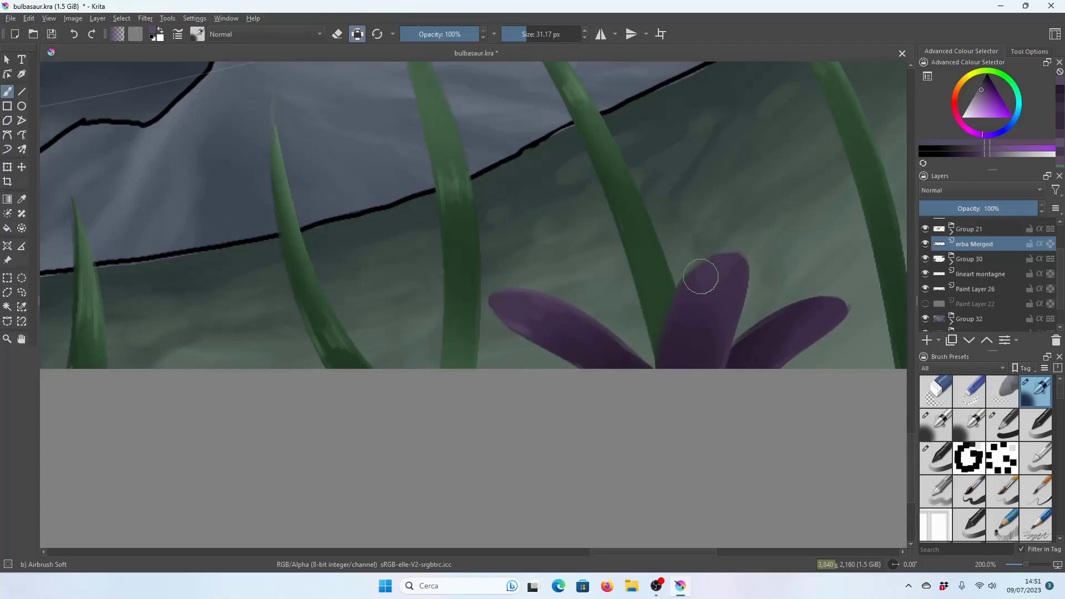
{"action": "key", "text": "bracketright"}
{"action": "key", "text": "bracketright"}
{"action": "key", "text": "bracketright"}
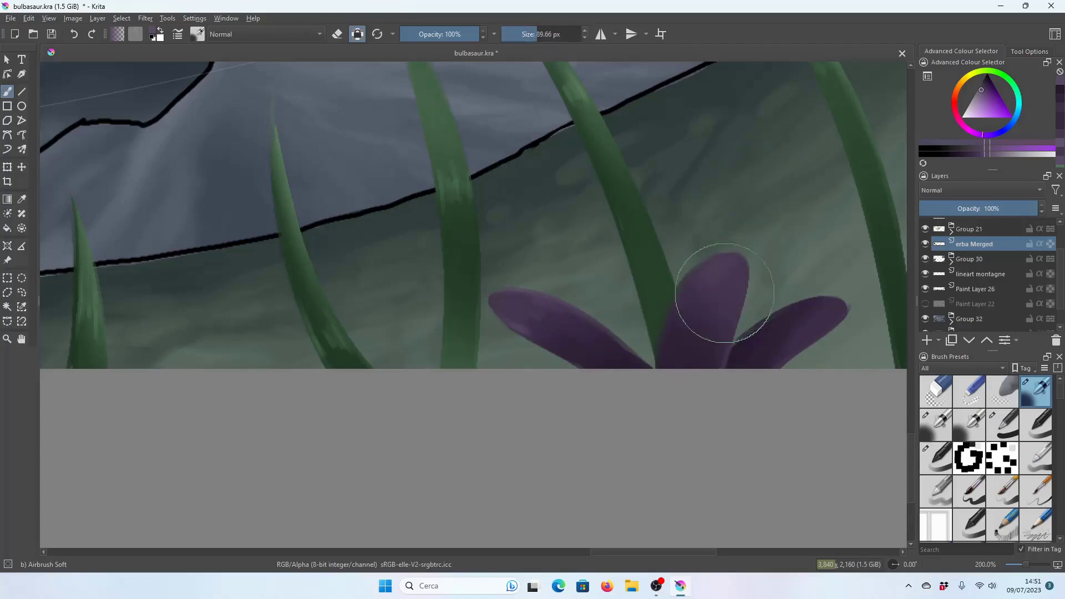
{"action": "key", "text": "bracketleft"}
{"action": "key", "text": "bracketleft"}
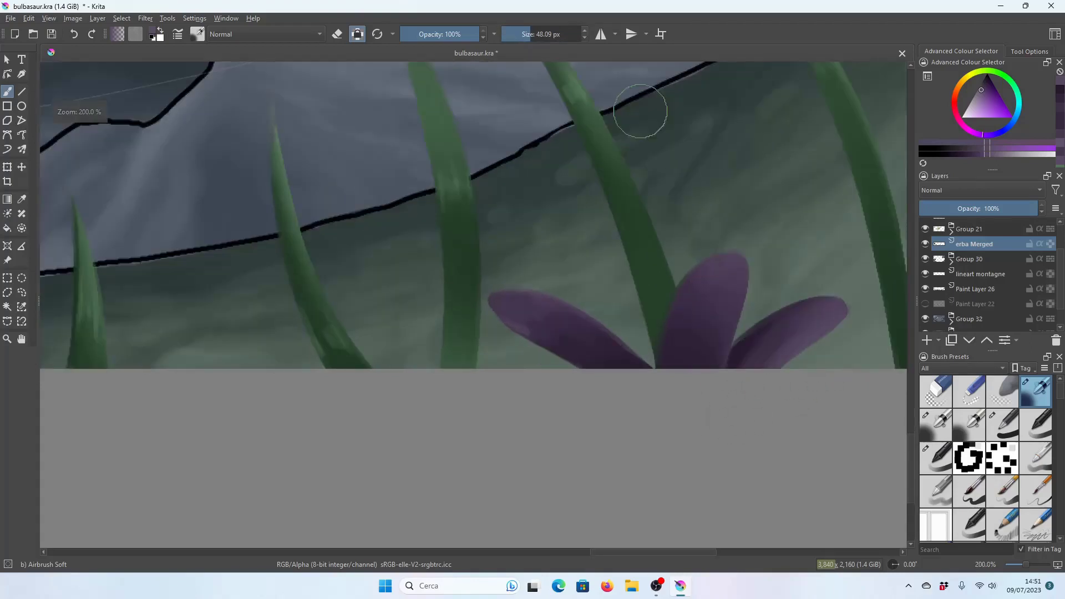
{"action": "key", "text": "plus"}
{"action": "key", "text": "bracketleft"}
{"action": "key", "text": "bracketleft"}
{"action": "key", "text": "bracketleft"}
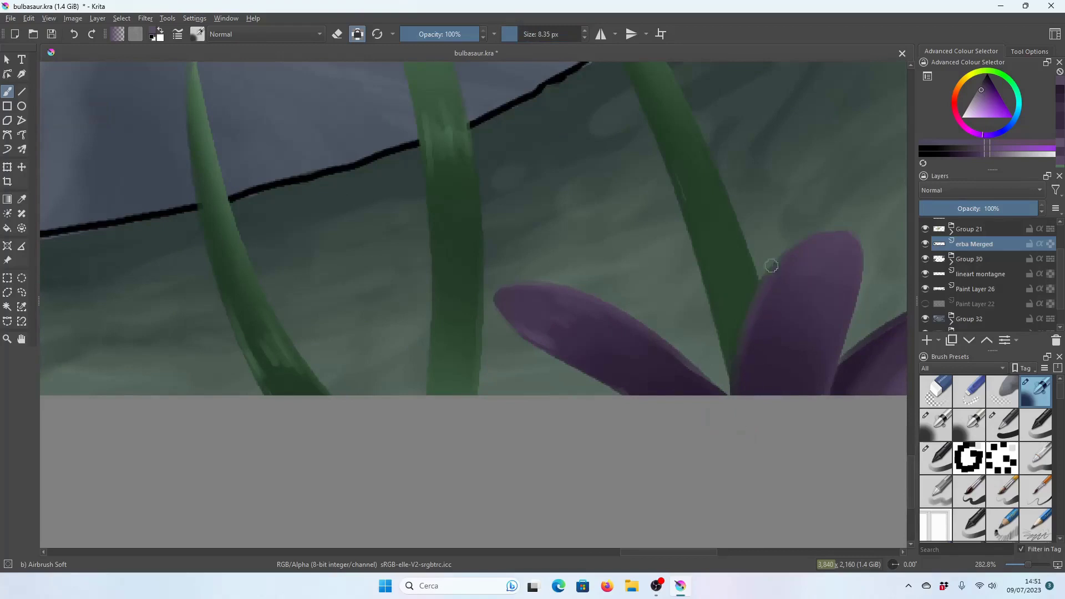
{"action": "left_click", "coordinate": [584, 38]}
{"action": "left_click_drag", "start_coordinate": [813, 331], "coordinate": [826, 348]}
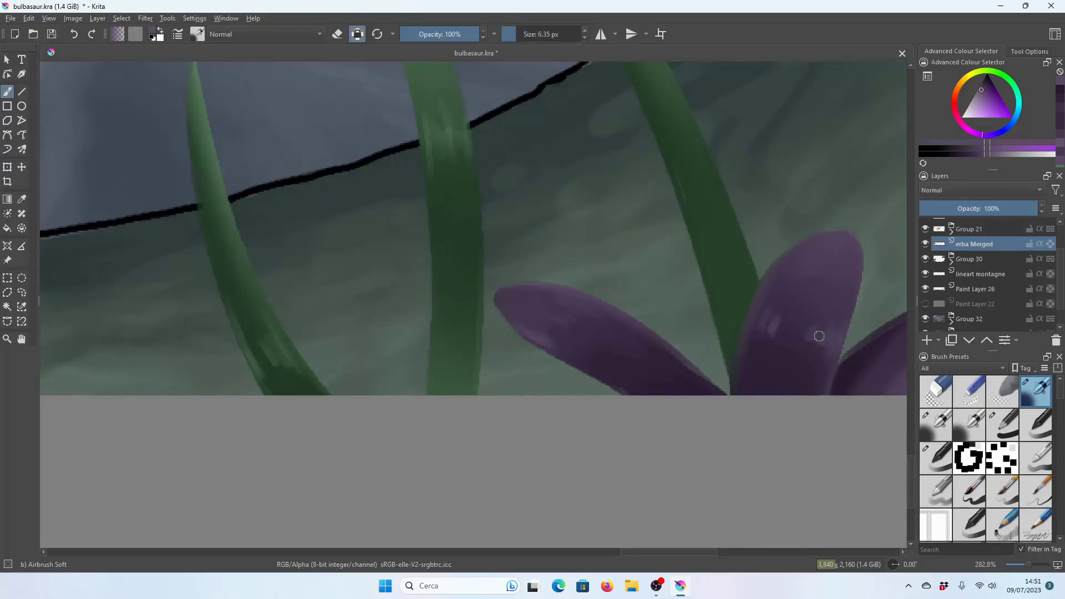
{"action": "scroll", "coordinate": [791, 307], "scroll_direction": "down", "scroll_amount": 5}
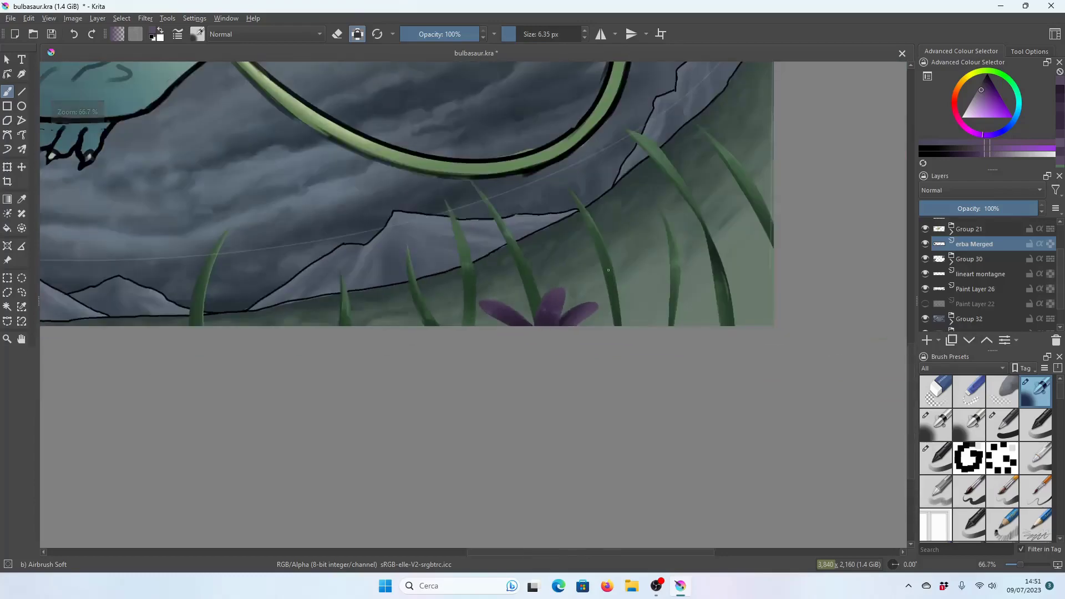
Save the painting and bring up the Filter > Blur submenu.
{"action": "key", "text": "ctrl+s"}
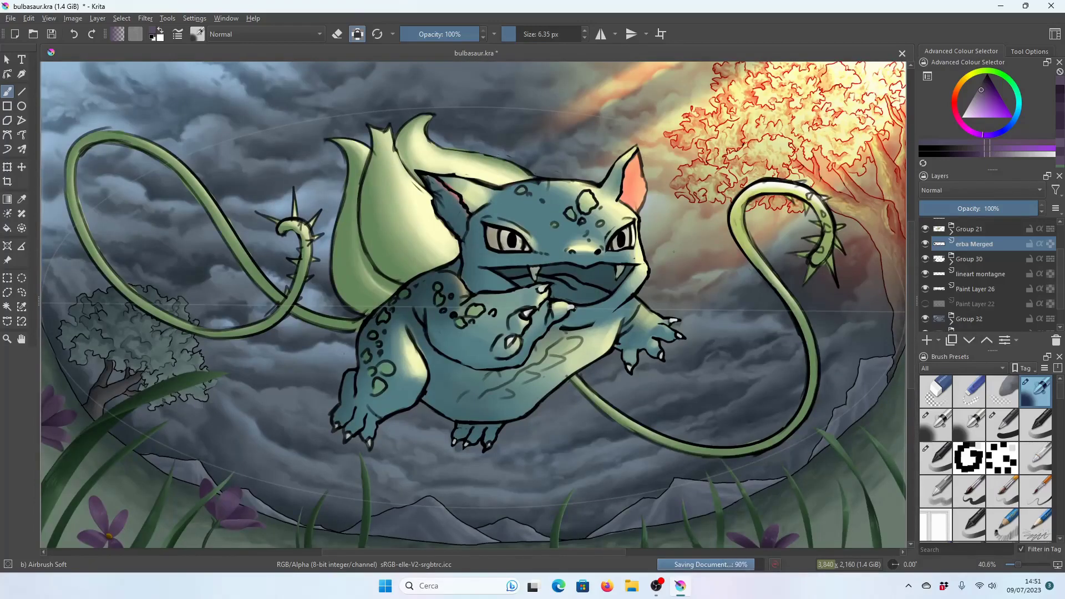
{"action": "scroll", "coordinate": [774, 270], "scroll_direction": "down", "scroll_amount": 2}
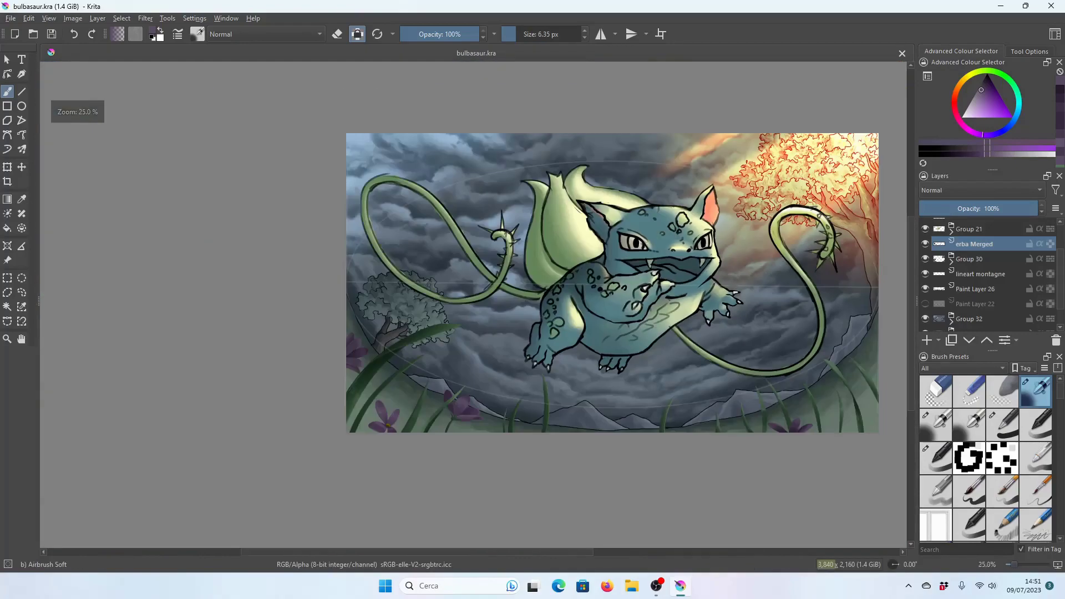
{"action": "scroll", "coordinate": [838, 248], "scroll_direction": "up", "scroll_amount": 2}
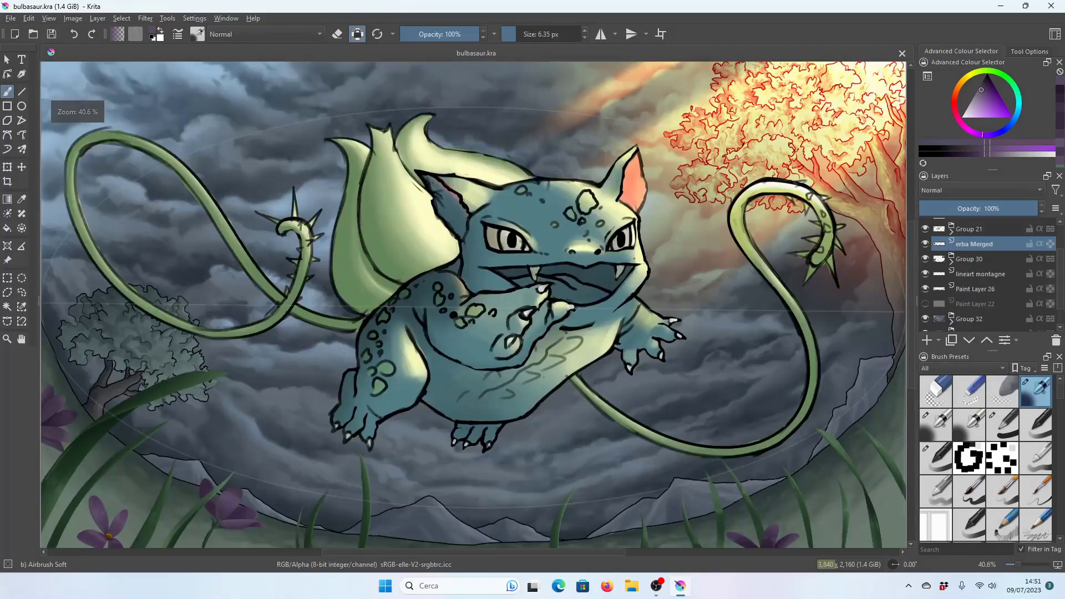
{"action": "left_click", "coordinate": [145, 19]}
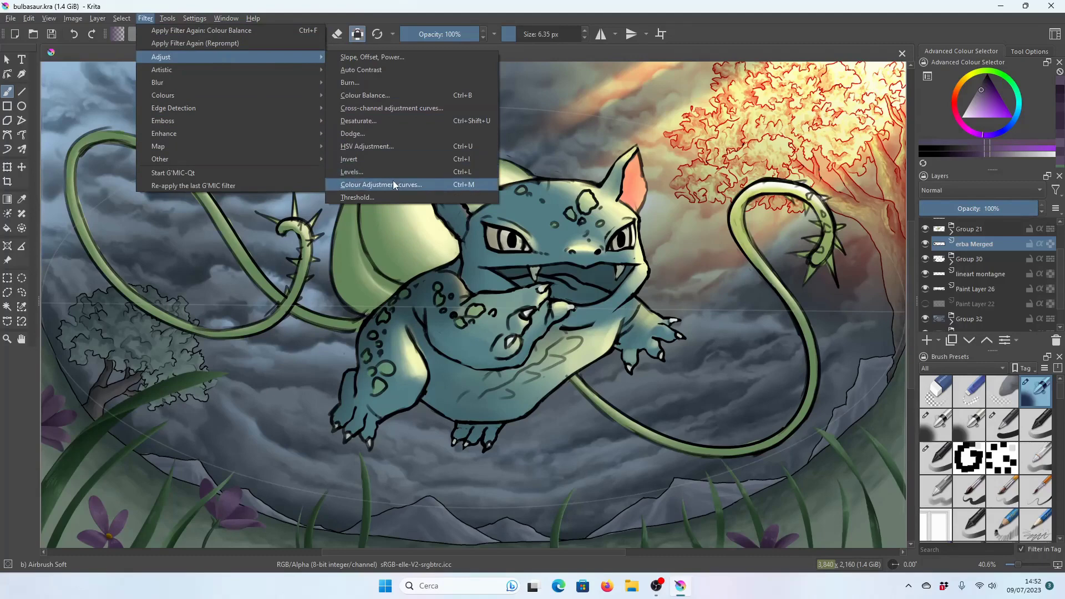
{"action": "mouse_move", "coordinate": [166, 82]}
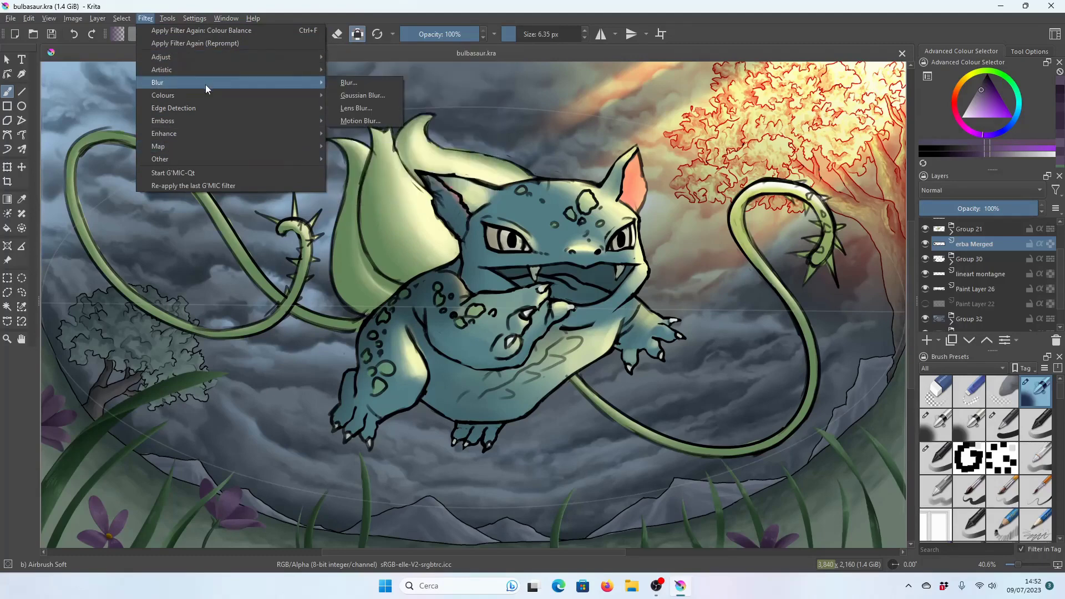
Preview Gaussian Blur radii around 10.45 px, toggling the horizontal/vertical radius link.
{"action": "left_click", "coordinate": [363, 95]}
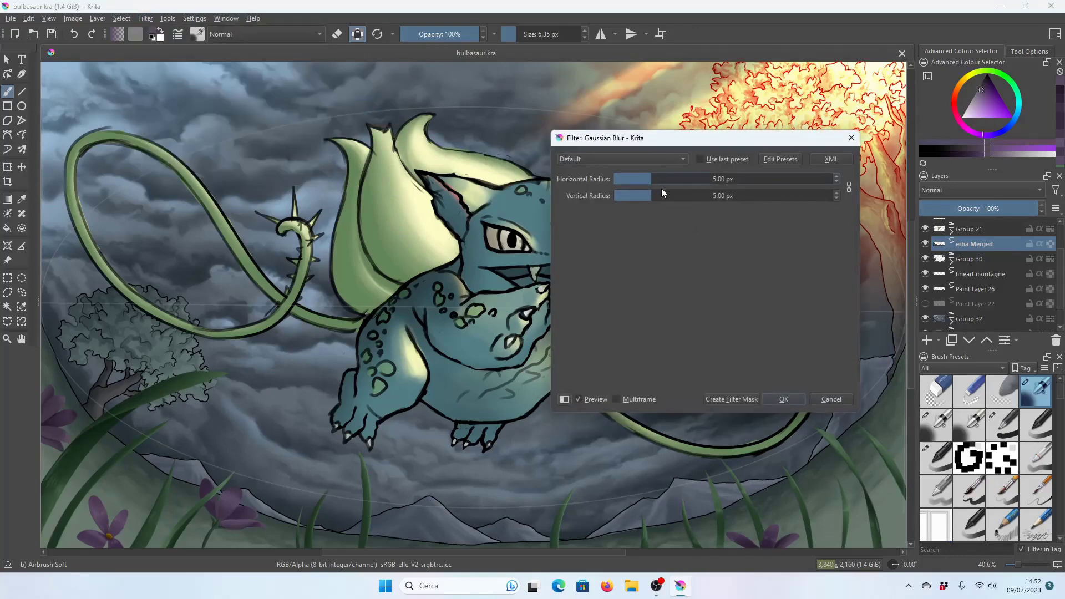
{"action": "left_click_drag", "start_coordinate": [651, 182], "coordinate": [655, 183]}
{"action": "mouse_move", "coordinate": [656, 180]}
{"action": "left_mouse_down"}
{"action": "mouse_move", "coordinate": [712, 177]}
{"action": "mouse_move", "coordinate": [615, 179]}
{"action": "mouse_move", "coordinate": [682, 187]}
{"action": "mouse_move", "coordinate": [669, 199]}
{"action": "mouse_move", "coordinate": [666, 189]}
{"action": "mouse_move", "coordinate": [698, 184]}
{"action": "mouse_move", "coordinate": [670, 185]}
{"action": "left_mouse_up"}
{"action": "left_click", "coordinate": [836, 178]}
{"action": "left_click", "coordinate": [849, 188]}
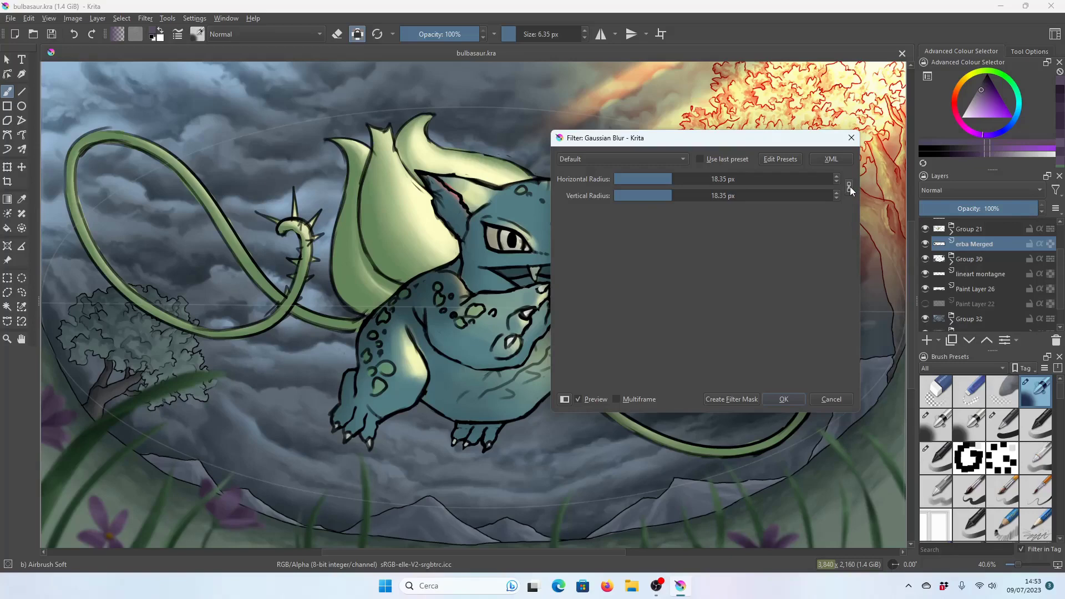
{"action": "left_click_drag", "start_coordinate": [674, 178], "coordinate": [662, 192]}
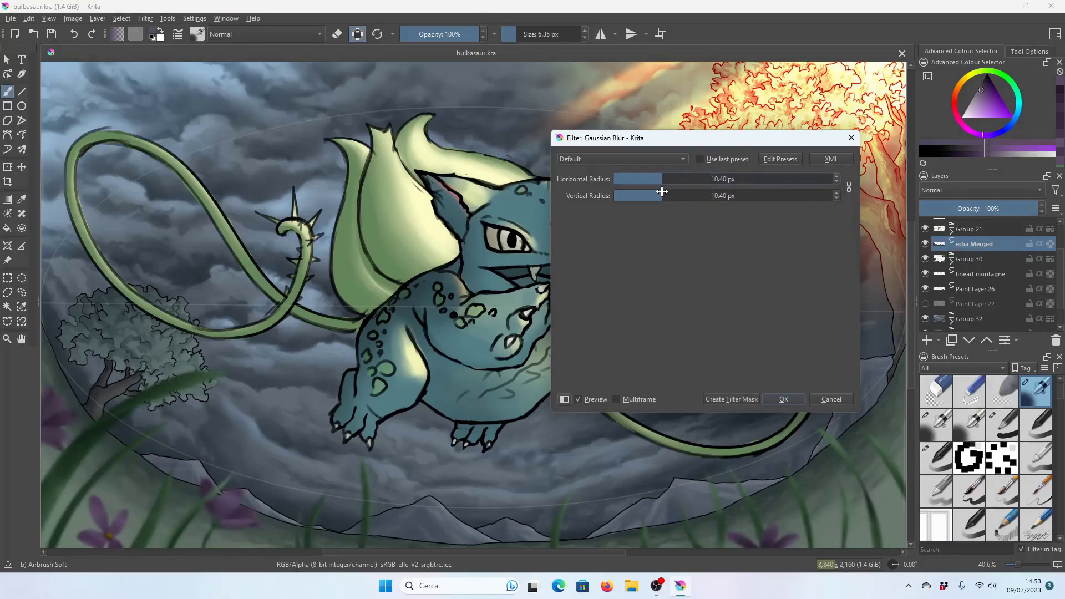
{"action": "left_click", "coordinate": [849, 188]}
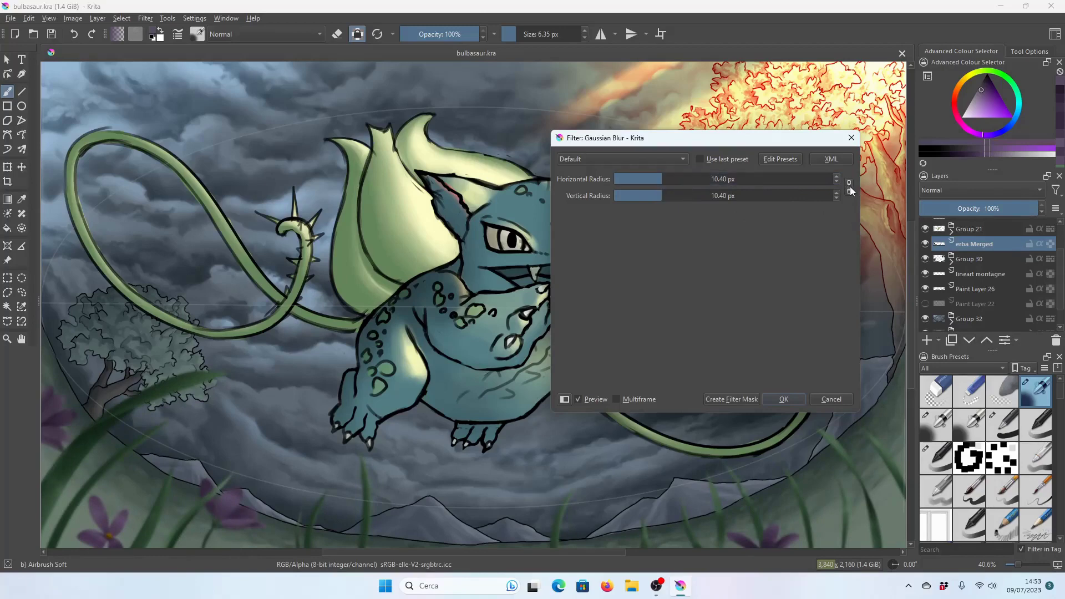
{"action": "mouse_move", "coordinate": [671, 179]}
{"action": "left_mouse_down"}
{"action": "mouse_move", "coordinate": [703, 191]}
{"action": "mouse_move", "coordinate": [663, 210]}
{"action": "mouse_move", "coordinate": [673, 214]}
{"action": "left_mouse_up"}
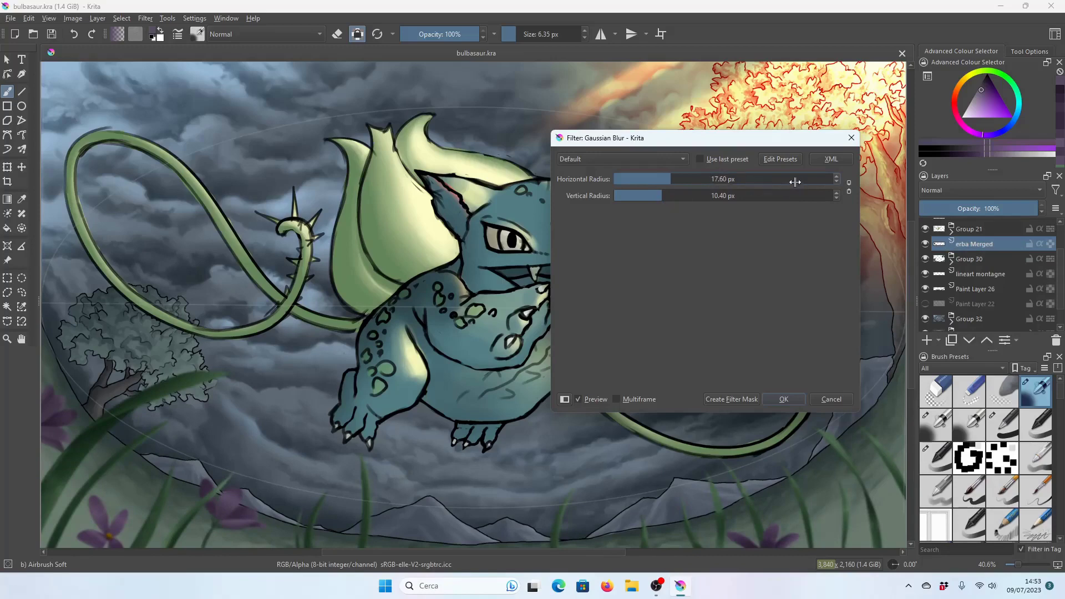
{"action": "mouse_move", "coordinate": [788, 181]}
{"action": "left_mouse_down"}
{"action": "mouse_move", "coordinate": [728, 178]}
{"action": "mouse_move", "coordinate": [625, 232]}
{"action": "left_mouse_up"}
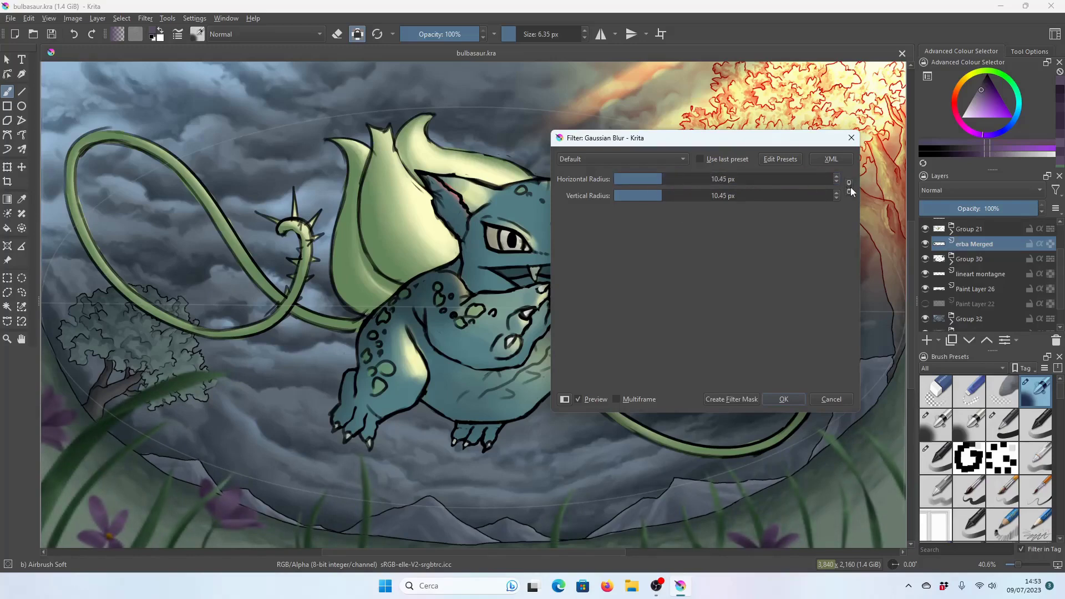
Relink the blur radii and test values from 25.52 px down to under 10 px.
{"action": "left_click", "coordinate": [745, 178]}
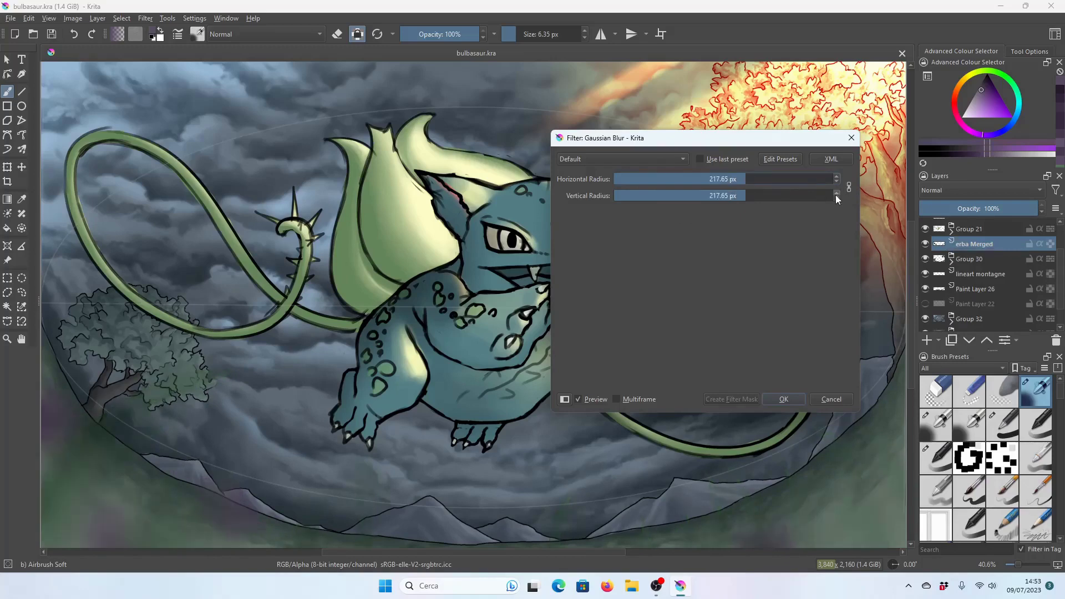
{"action": "type", "text": "25.52"}
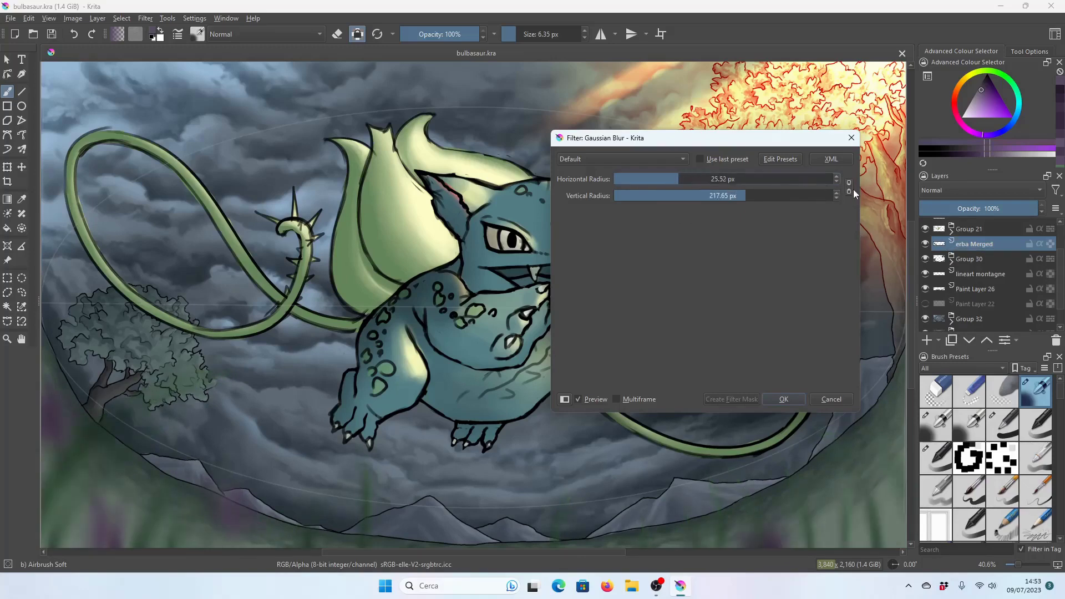
{"action": "key", "text": "Return"}
{"action": "mouse_move", "coordinate": [706, 176]}
{"action": "left_mouse_down"}
{"action": "mouse_move", "coordinate": [718, 178]}
{"action": "mouse_move", "coordinate": [674, 188]}
{"action": "left_mouse_up"}
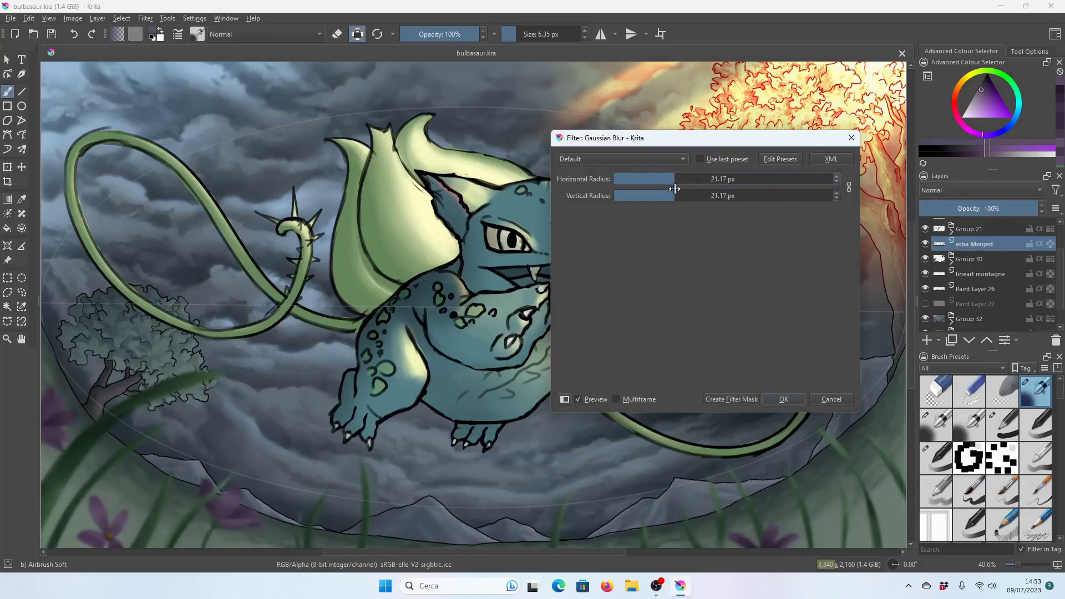
{"action": "left_click_drag", "start_coordinate": [674, 188], "coordinate": [674, 189]}
{"action": "left_click_drag", "start_coordinate": [668, 178], "coordinate": [665, 181]}
{"action": "left_click_drag", "start_coordinate": [671, 179], "coordinate": [667, 178]}
{"action": "left_click_drag", "start_coordinate": [663, 176], "coordinate": [659, 181]}
Fine-tune both radii to 10.40 px and apply the Gaussian Blur to the grass.
{"action": "left_click", "coordinate": [838, 181]}
{"action": "left_click", "coordinate": [837, 181]}
{"action": "left_click_drag", "start_coordinate": [663, 179], "coordinate": [716, 192]}
{"action": "left_click_drag", "start_coordinate": [673, 195], "coordinate": [668, 202]}
{"action": "left_click_drag", "start_coordinate": [668, 183], "coordinate": [666, 182]}
{"action": "left_click", "coordinate": [665, 183]}
{"action": "left_click_drag", "start_coordinate": [666, 178], "coordinate": [664, 177]}
{"action": "left_click_drag", "start_coordinate": [666, 175], "coordinate": [661, 176]}
{"action": "left_click", "coordinate": [782, 401]}
Open the Motion Blur filter and close it without applying.
{"action": "key", "text": "minus"}
{"action": "key", "text": "minus"}
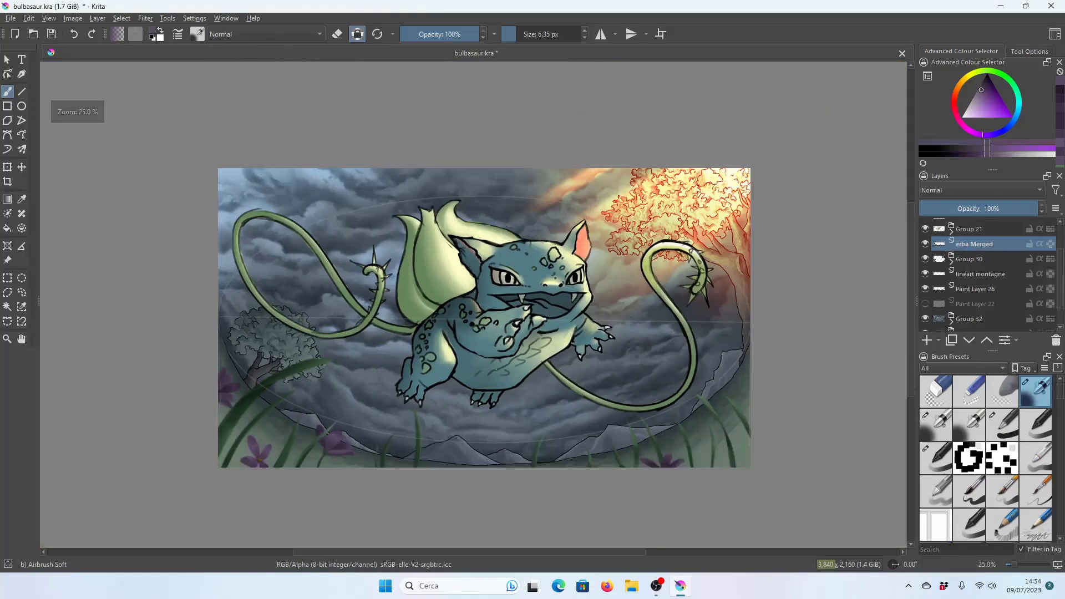
{"action": "key", "text": "plus"}
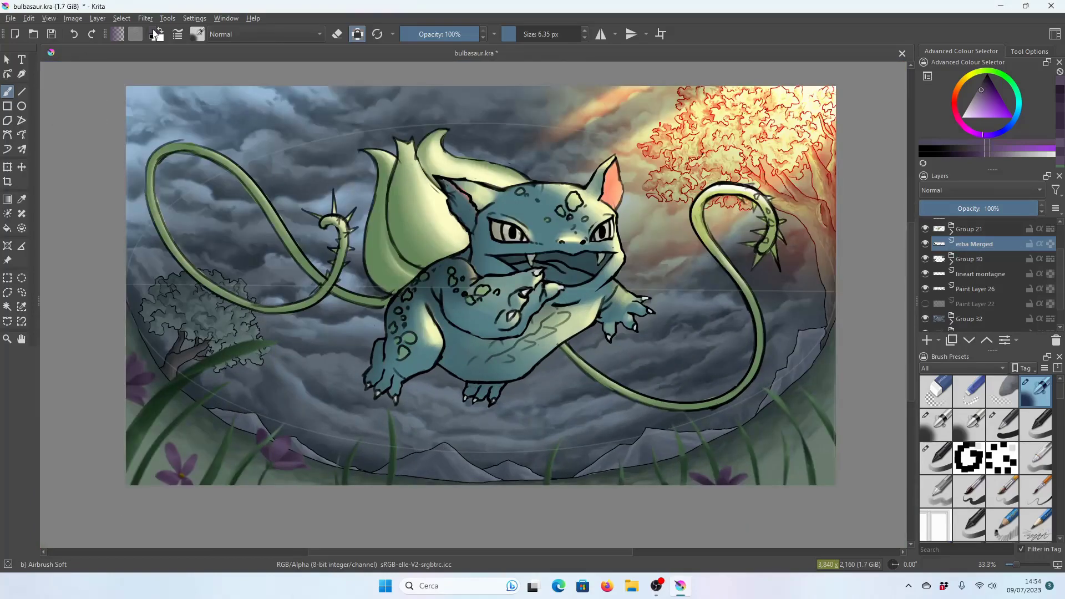
{"action": "left_click", "coordinate": [145, 18]}
{"action": "mouse_move", "coordinate": [158, 82]}
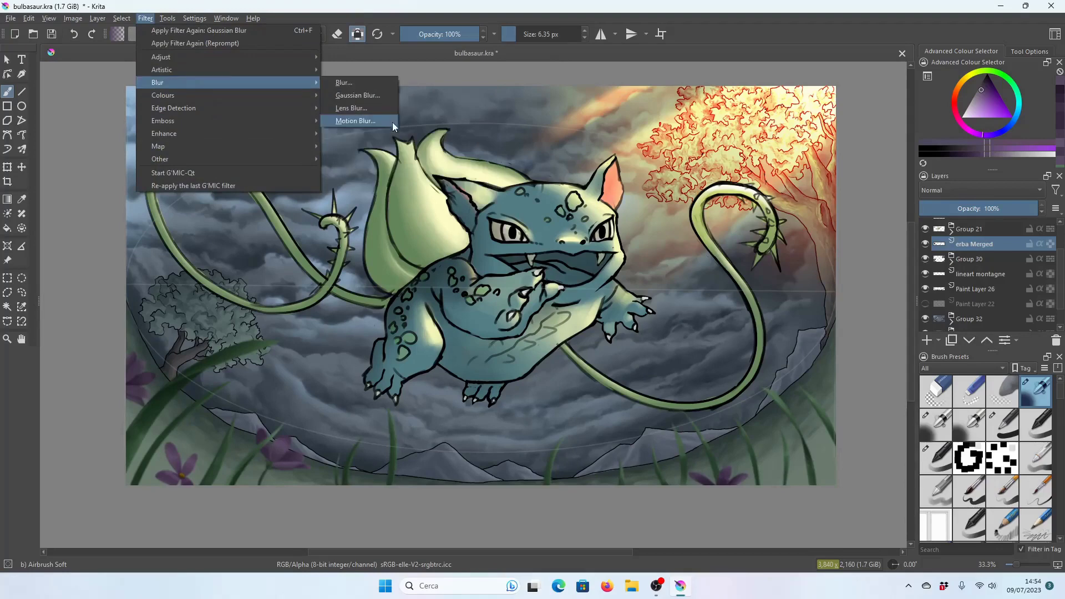
{"action": "left_click", "coordinate": [372, 120]}
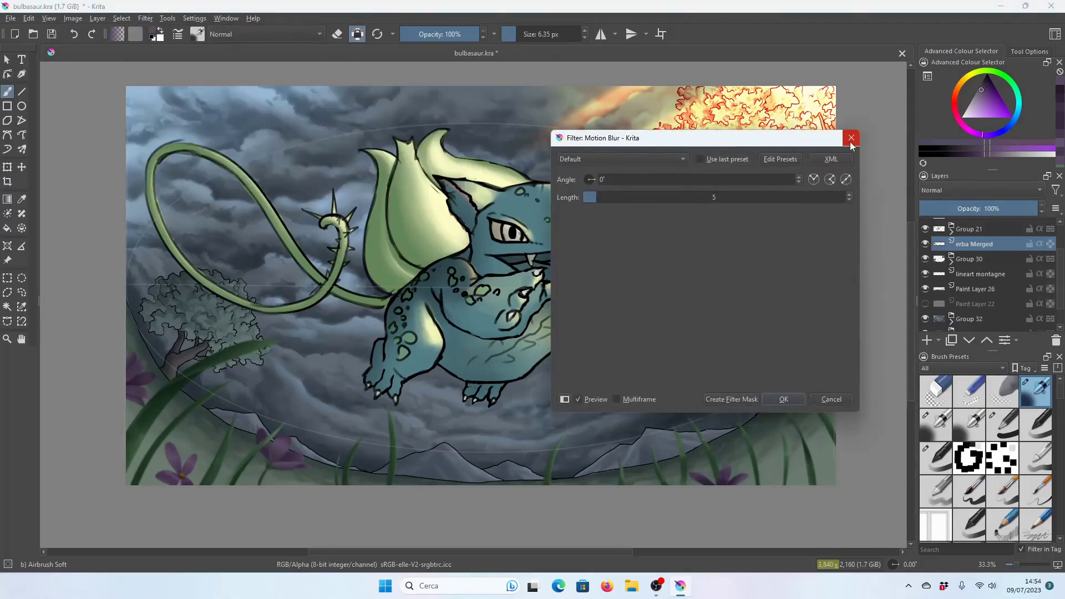
{"action": "left_click", "coordinate": [851, 140]}
Apply a second, lighter Gaussian Blur of about 7.5 px to the grass layer.
{"action": "left_click", "coordinate": [143, 19]}
{"action": "mouse_move", "coordinate": [158, 81]}
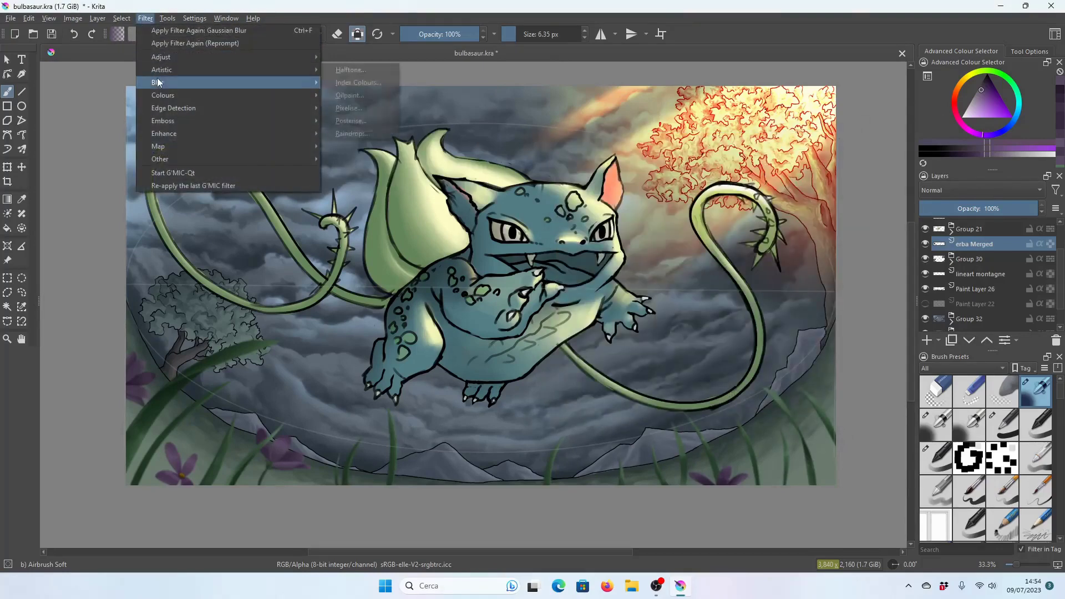
{"action": "left_click", "coordinate": [344, 98]}
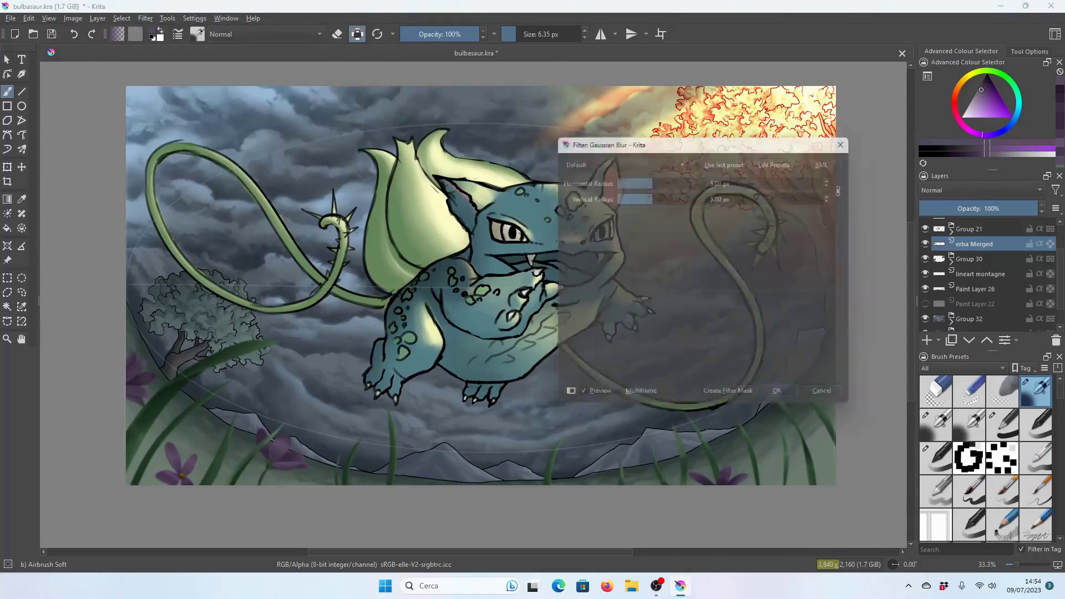
{"action": "left_click", "coordinate": [654, 178]}
{"action": "left_click_drag", "start_coordinate": [657, 178], "coordinate": [650, 179]}
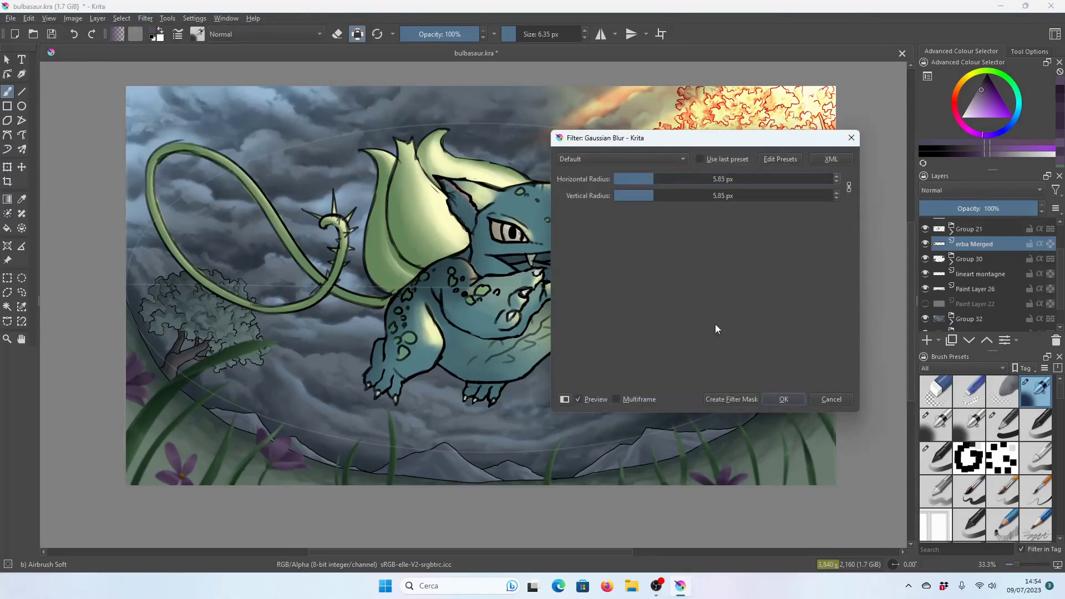
{"action": "left_click", "coordinate": [788, 401]}
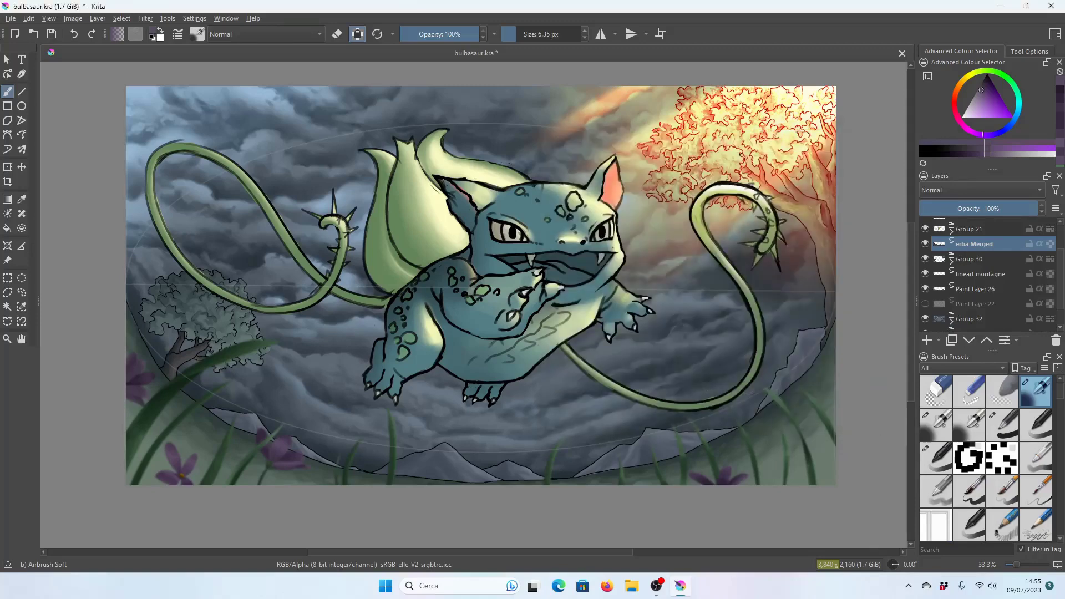
Inspect the blurred grass up close and save bulbasaur.kra.
{"action": "key", "text": "1"}
{"action": "scroll", "coordinate": [595, 375], "scroll_direction": "down", "scroll_amount": 1}
{"action": "scroll", "coordinate": [689, 392], "scroll_direction": "down", "scroll_amount": 1}
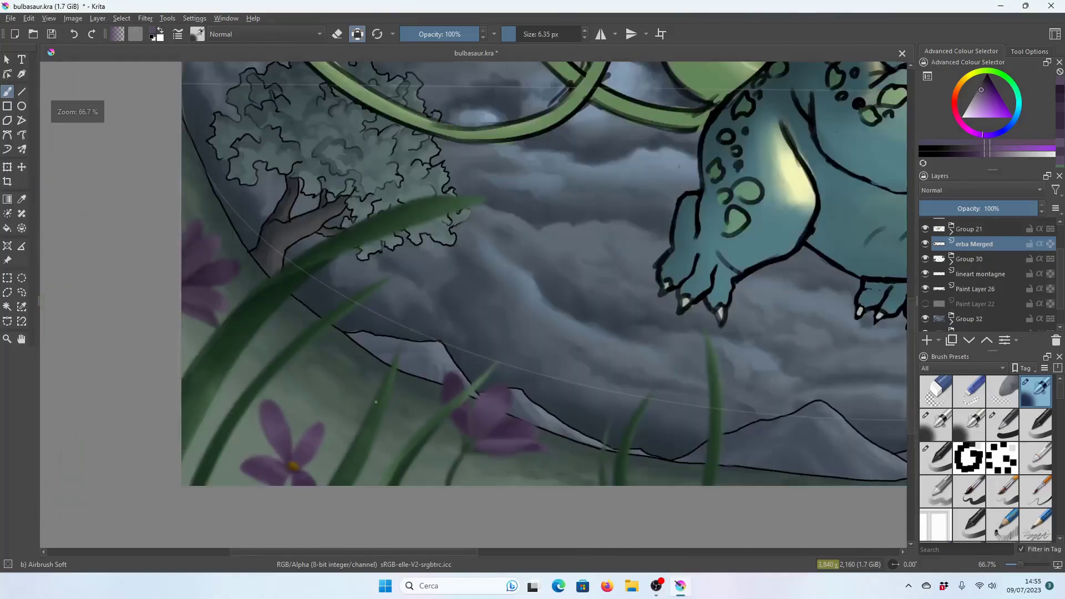
{"action": "scroll", "coordinate": [690, 392], "scroll_direction": "down", "scroll_amount": 1}
{"action": "scroll", "coordinate": [704, 83], "scroll_direction": "up", "scroll_amount": 1}
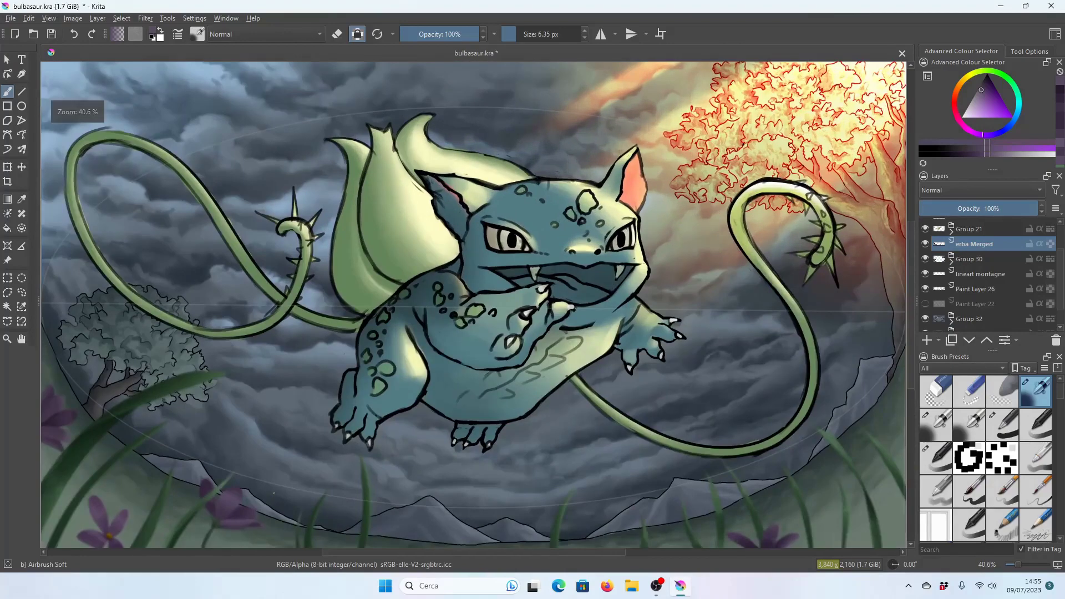
{"action": "key", "text": "ctrl+s"}
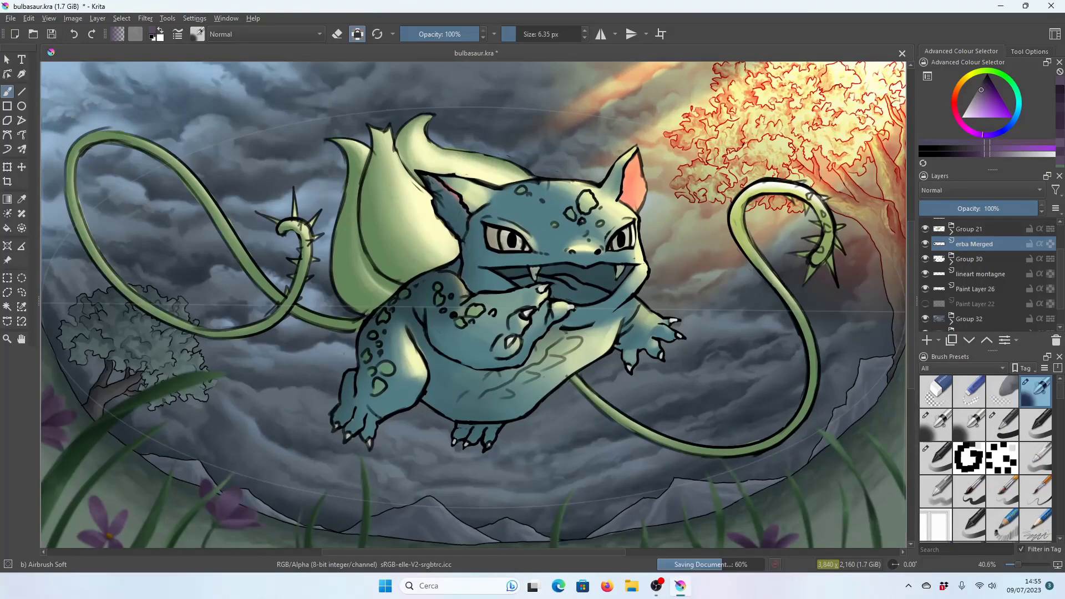